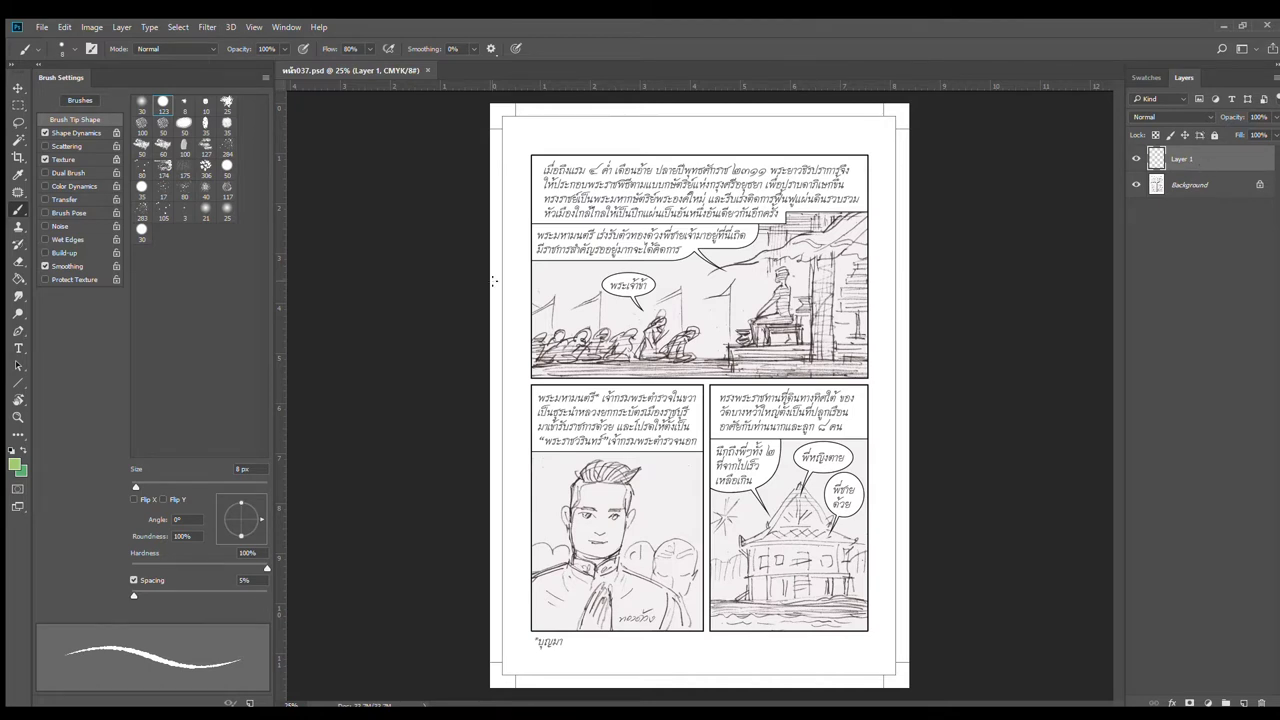
Step: Reset the foreground and background colours to defaults, fill Layer 1 with white, and toggle its visibility to compare with the sketch below
left_click(11, 449)
key("ctrl+BackSpace")
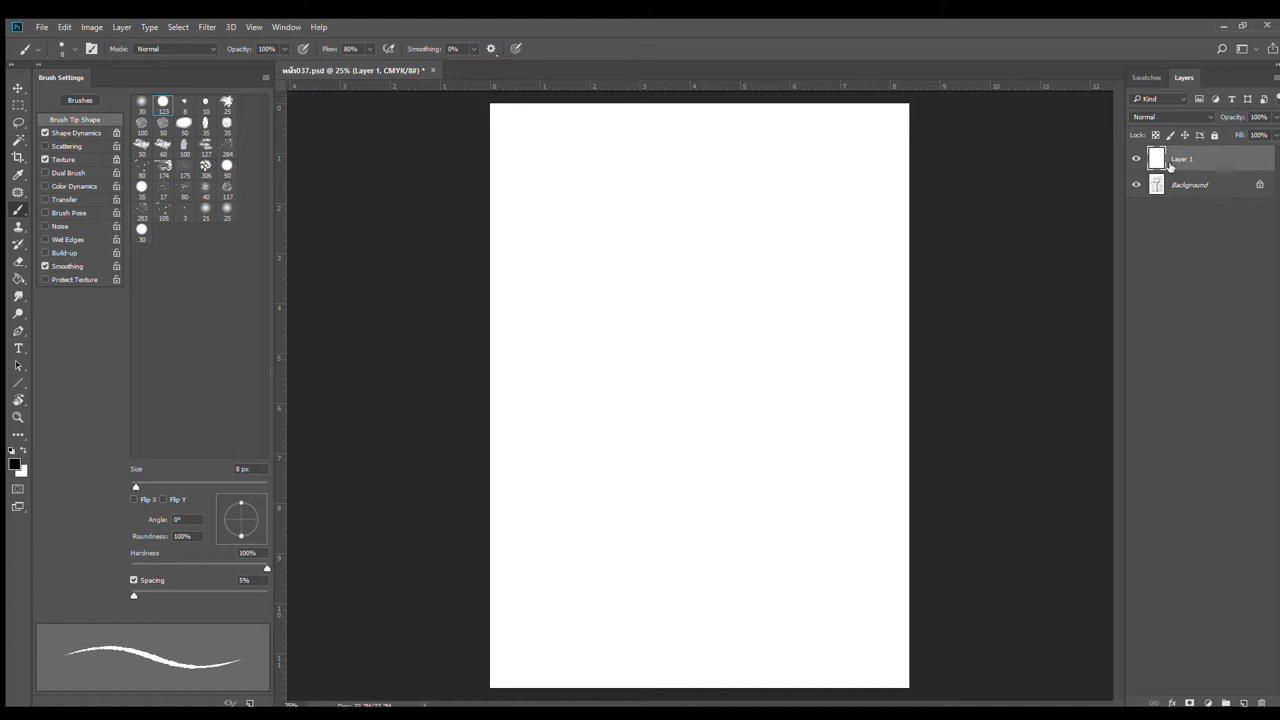
left_click(1135, 160)
left_click(1135, 160)
Step: Lower the opacity of the white Layer 1 until the comic sketch beneath shows through faintly
left_click(1276, 118)
left_click(1256, 131)
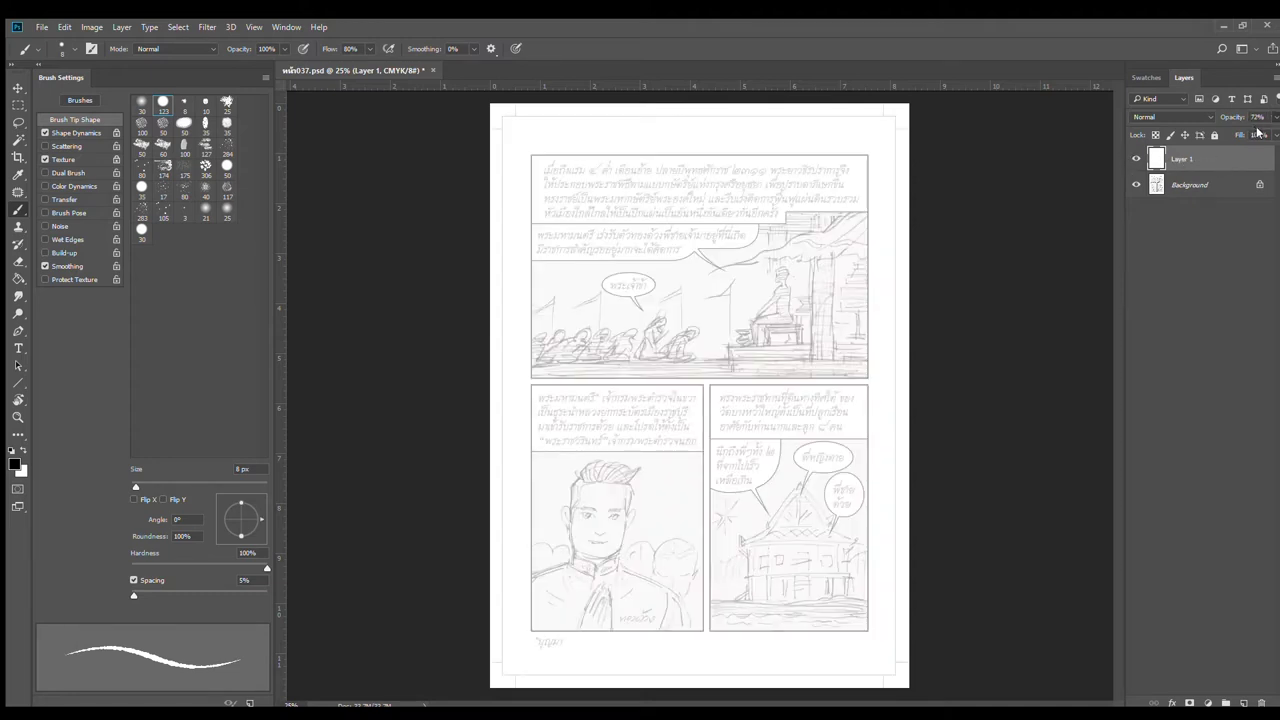
left_click_drag(1258, 132, 1257, 133)
key("Down")
left_click_drag(1255, 130, 1248, 131)
Step: On a new layer, draw straight 5 px black lines along the horizontal gutter and the vertical gutter between the two lower panels
left_click(1247, 160)
left_click(1244, 703)
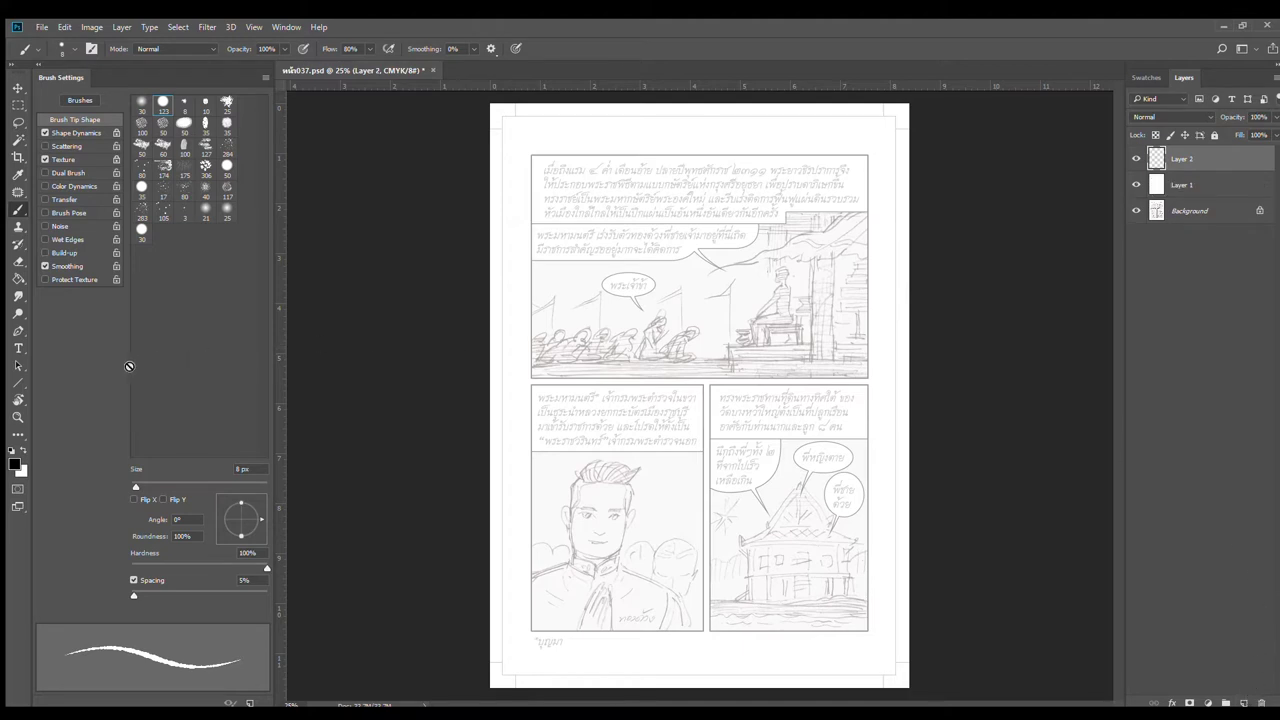
left_click(18, 383)
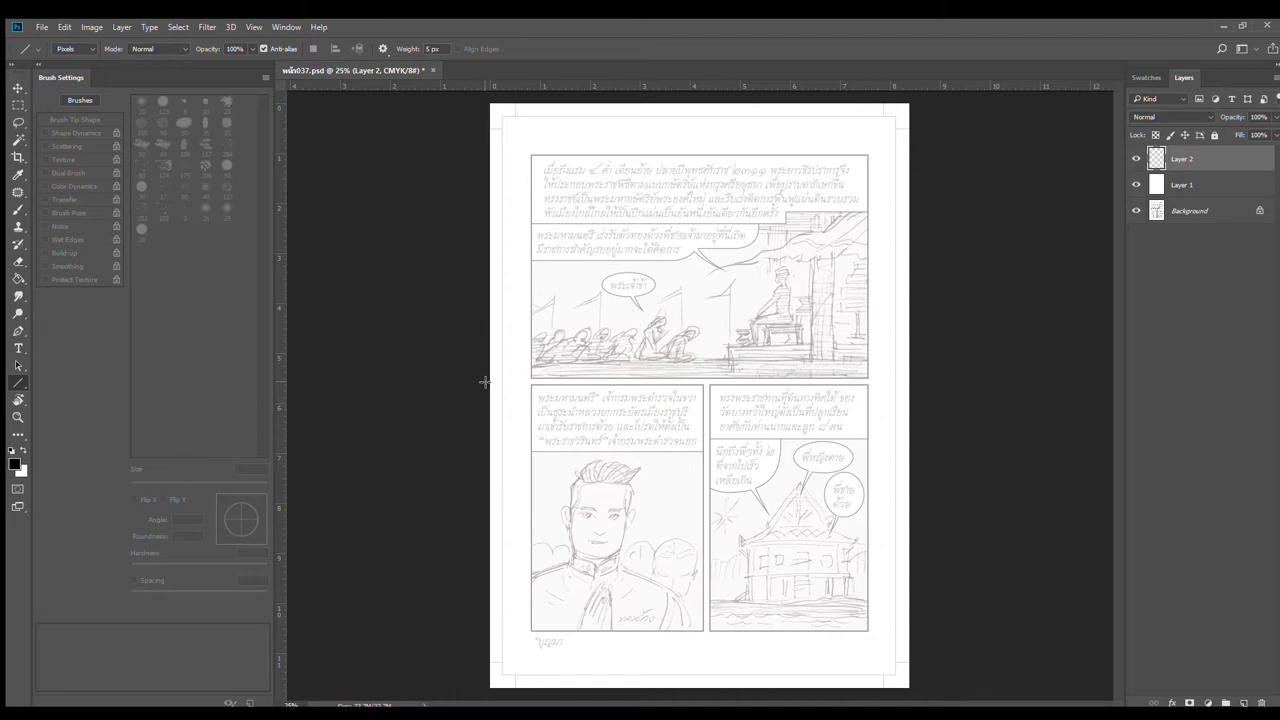
left_click_drag(484, 382, 1027, 399)
scroll(770, 487, "up", 2)
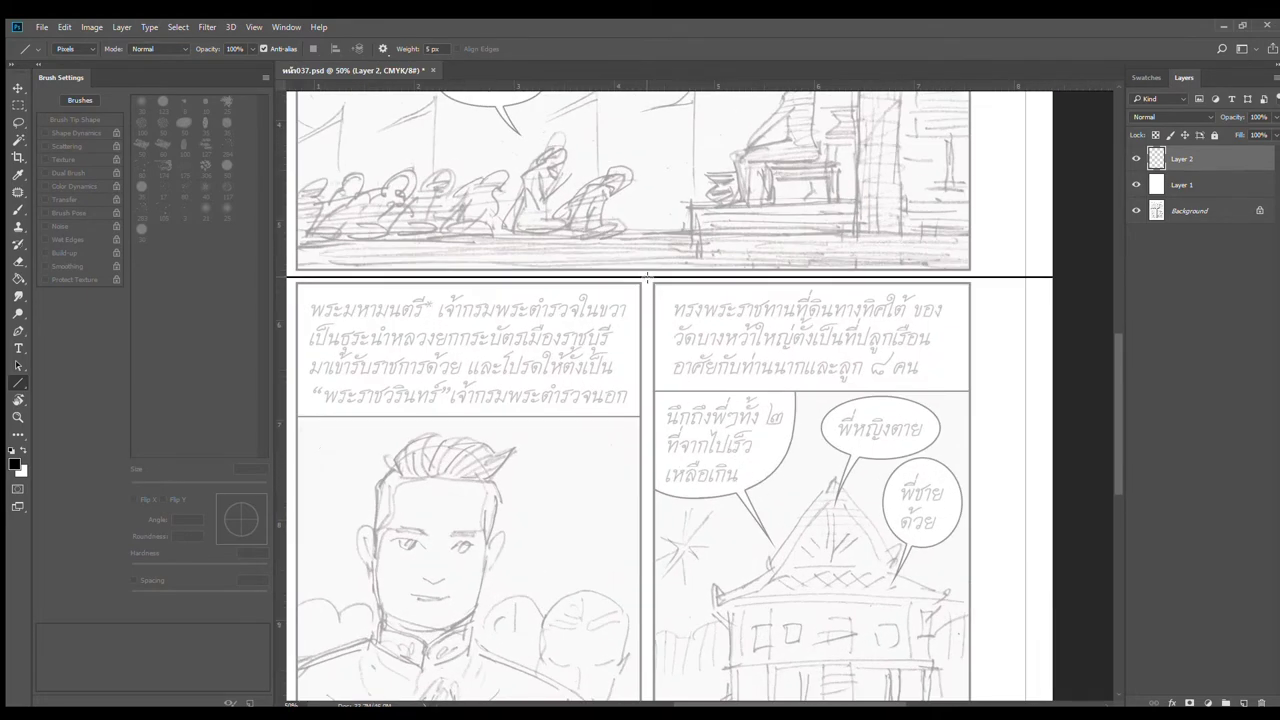
left_click_drag(646, 277, 682, 459)
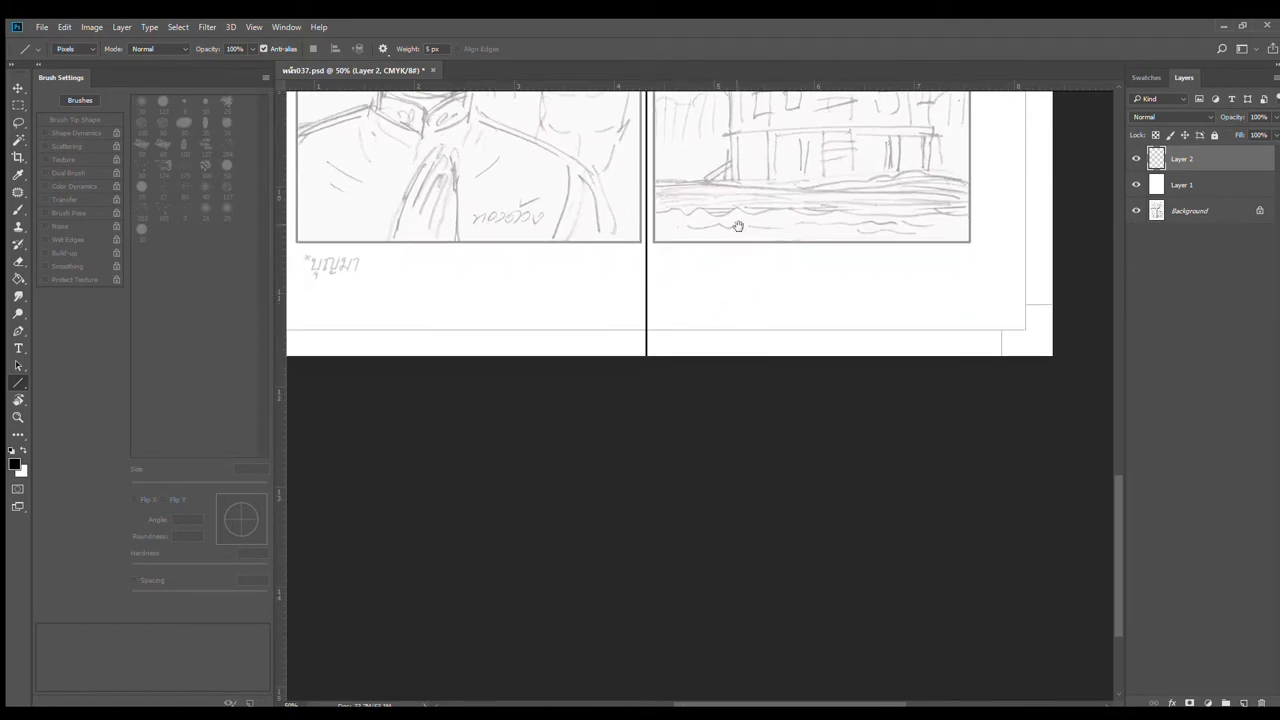
left_click_drag(737, 226, 716, 594)
scroll(662, 300, "down", 2)
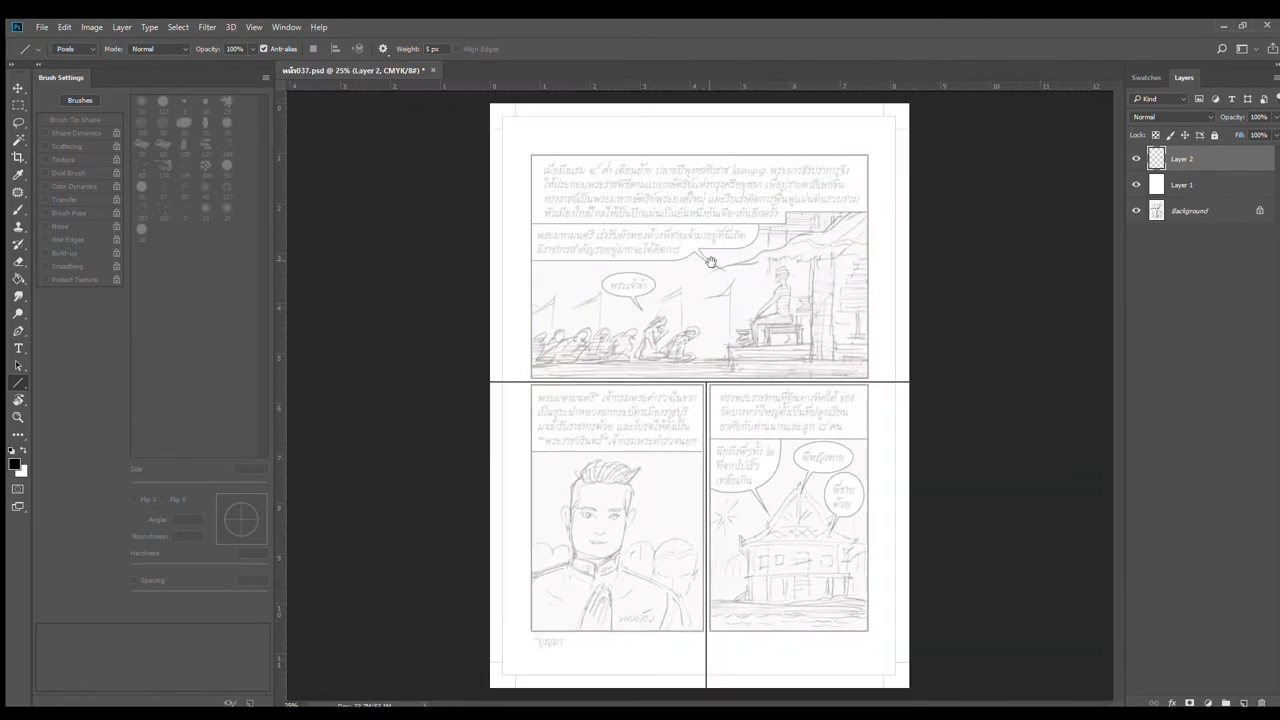
left_click(1136, 158)
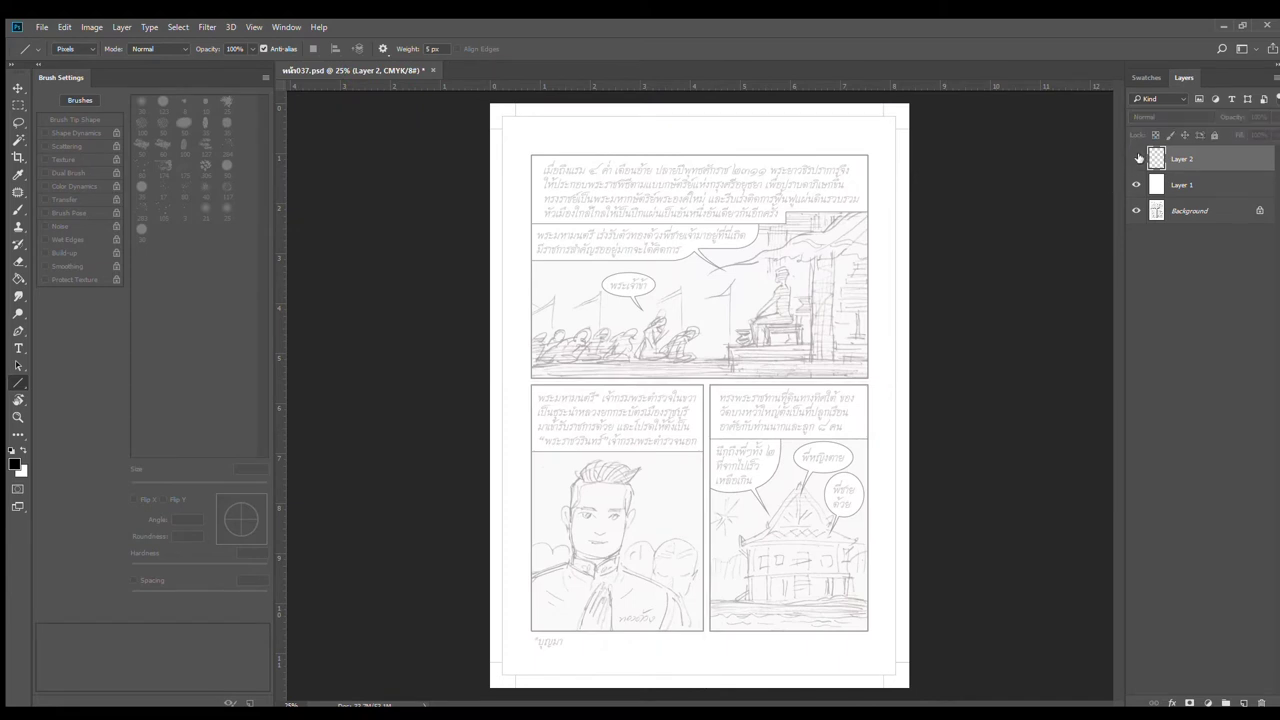
left_click(1136, 158)
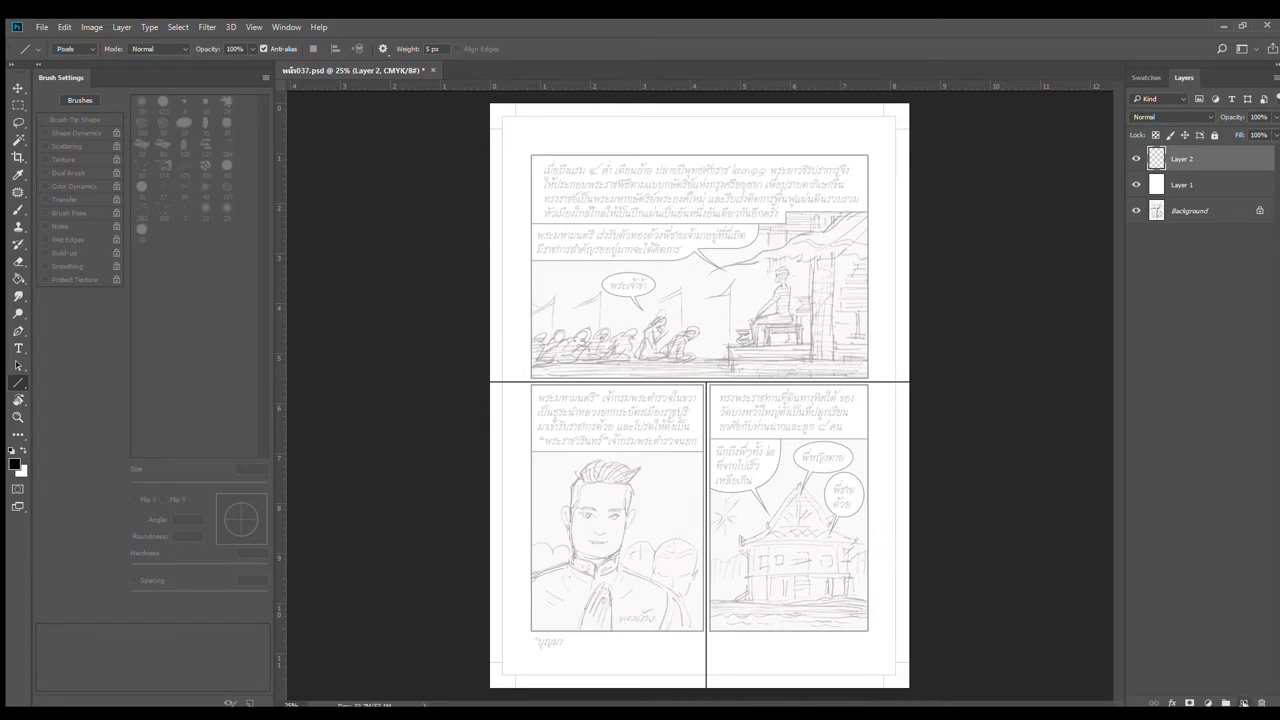
Step: Add another new layer above the gutter lines and set up the Brush tool with a red foreground colour
left_click(1245, 704)
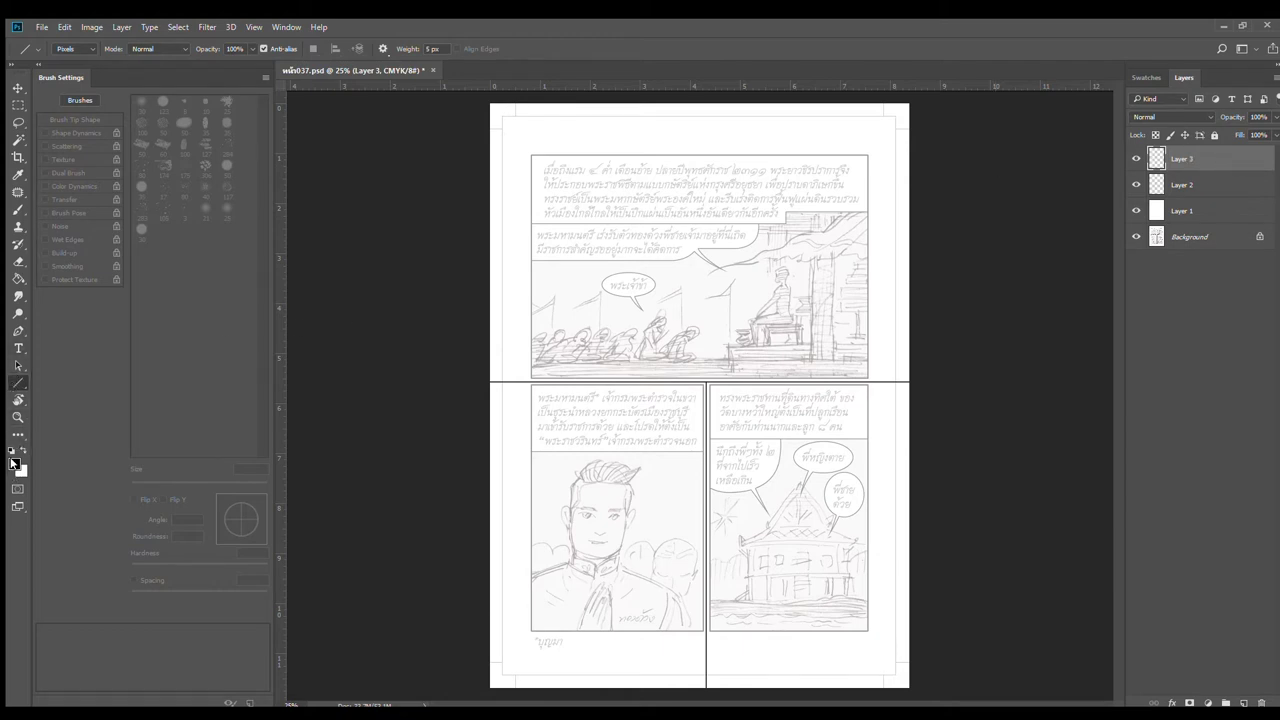
key("i")
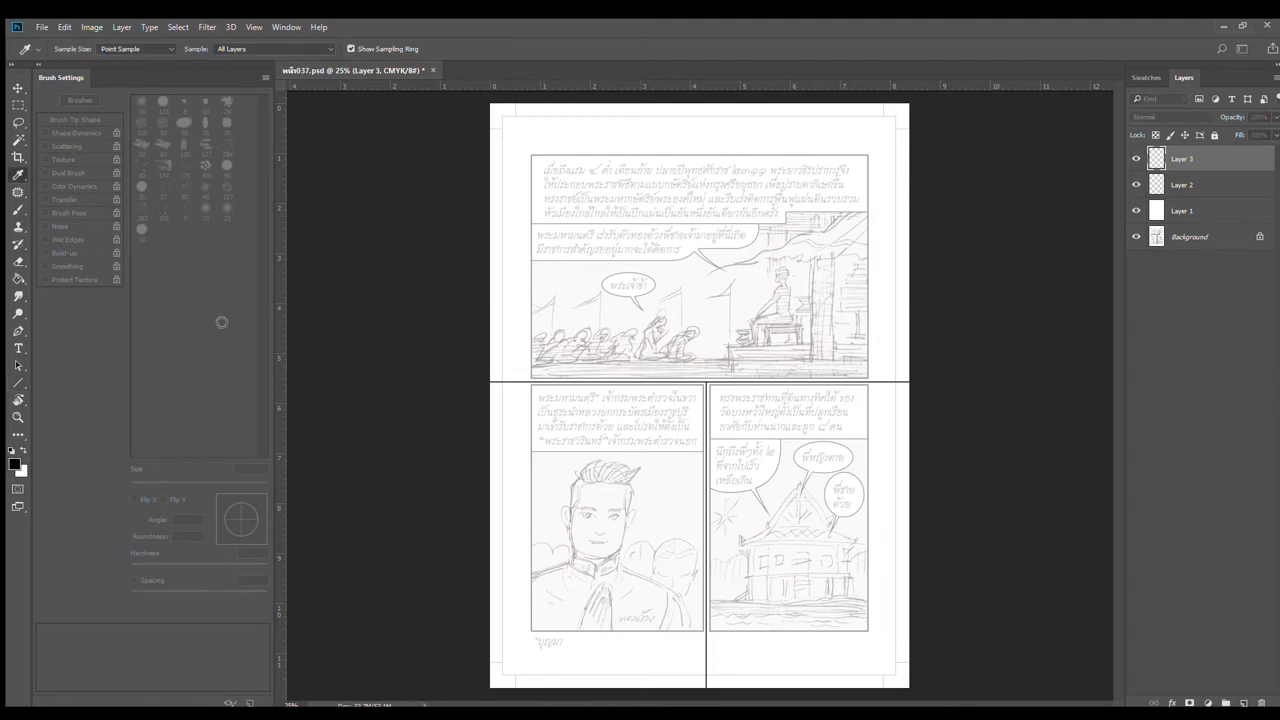
key("u")
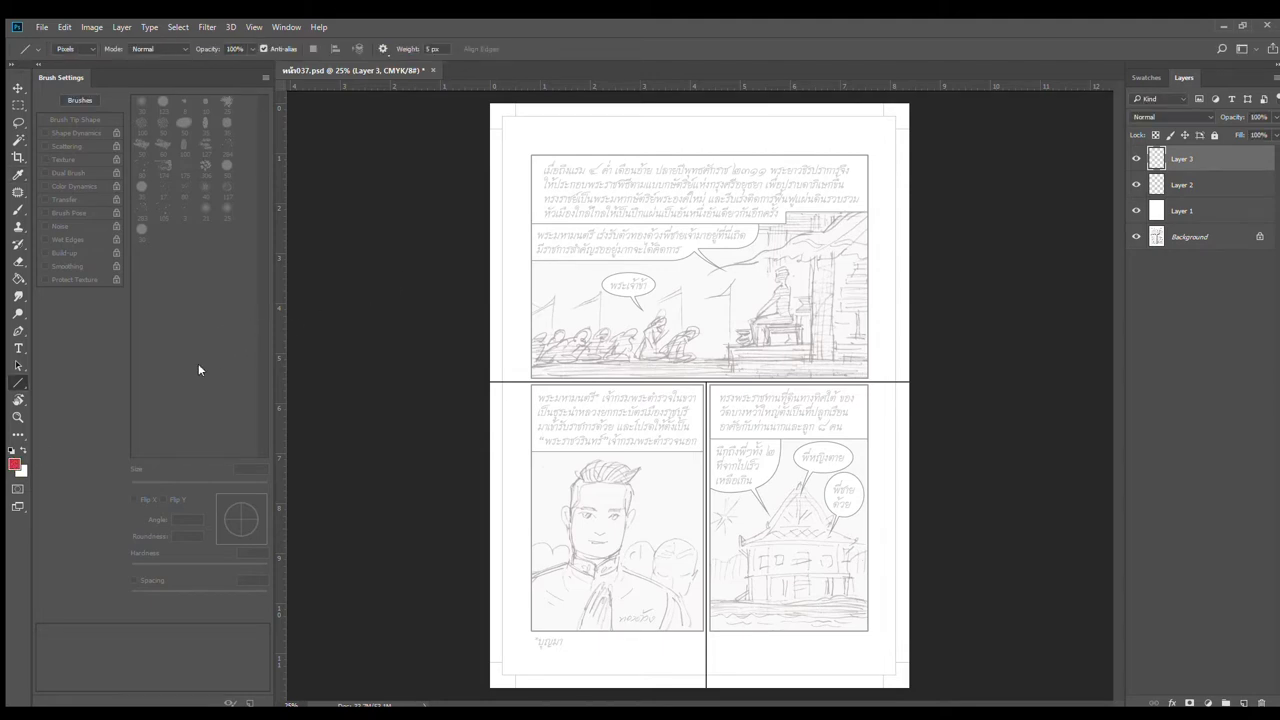
left_click(18, 209)
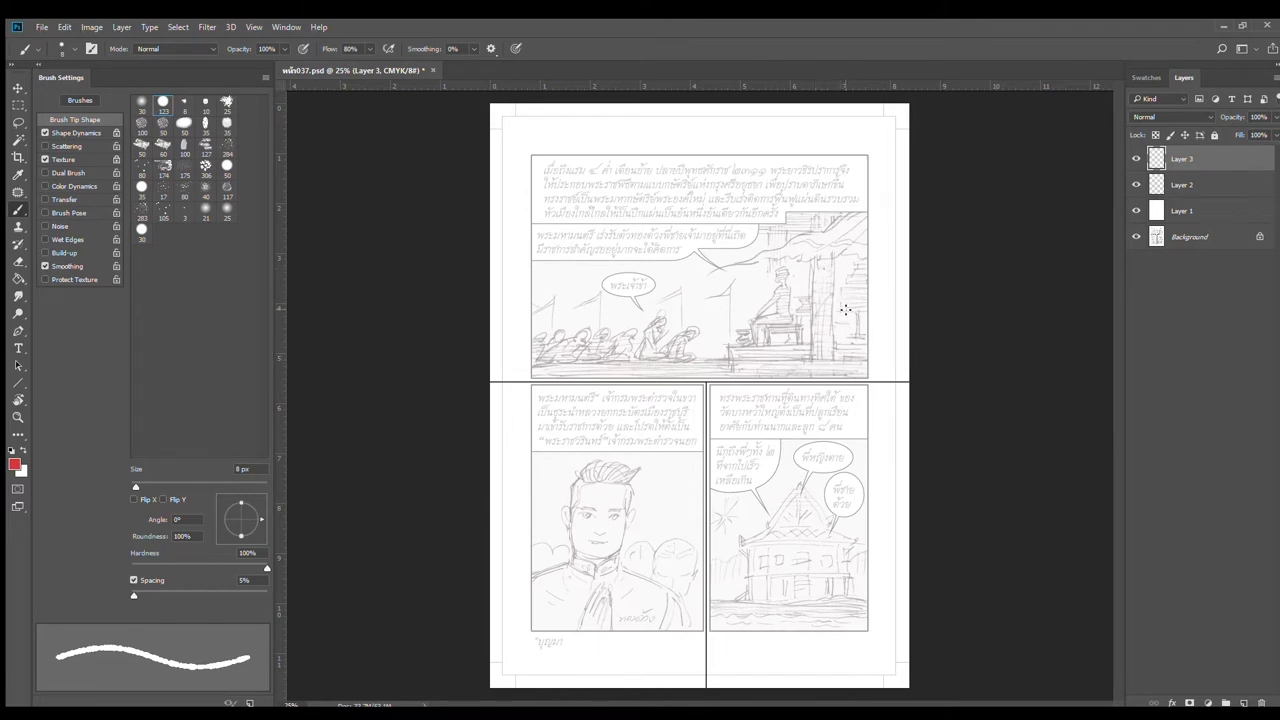
left_click(852, 307)
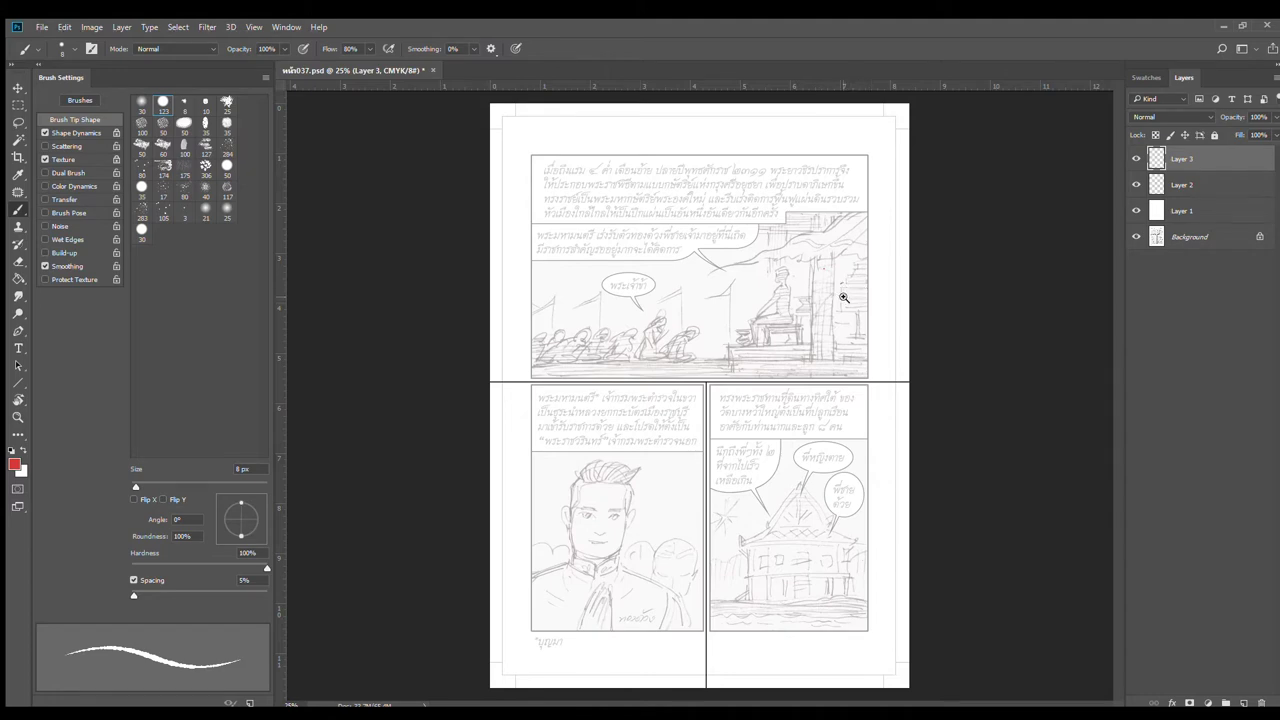
Step: Draw the front vertical edge and the straight top edge of the throne platform in red in the upper panel
left_click(839, 298)
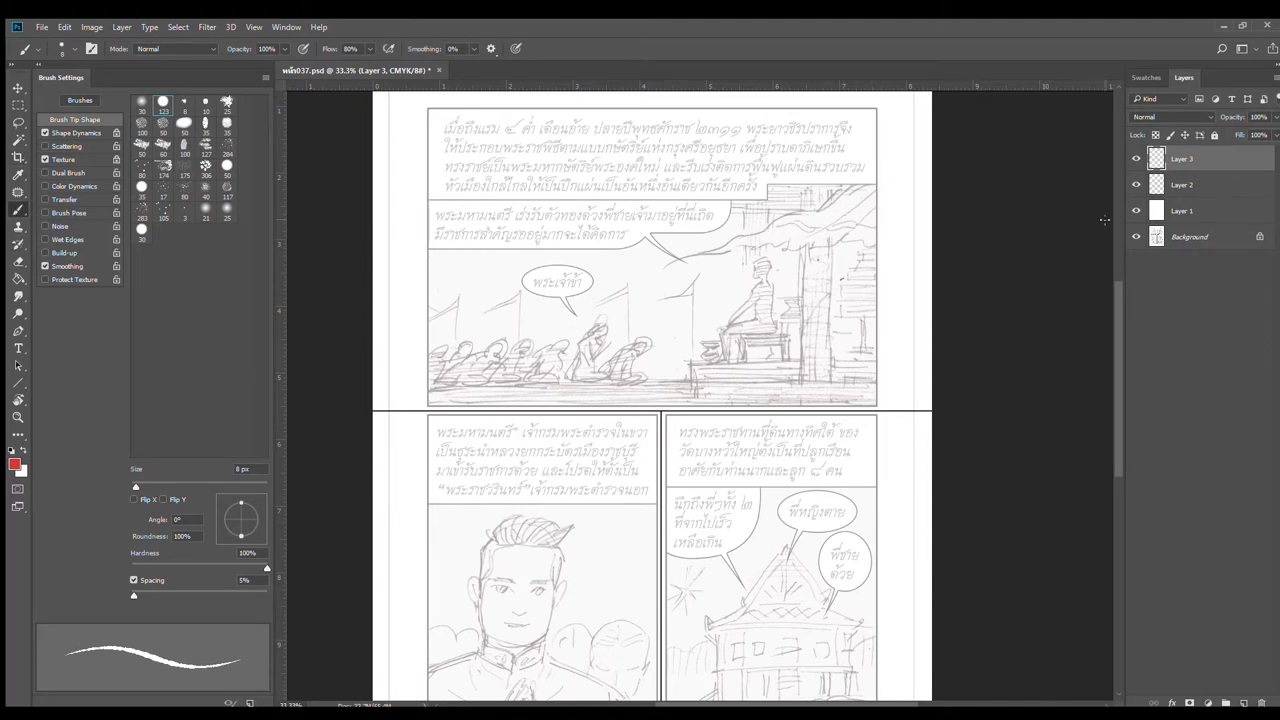
left_click_drag(731, 345, 769, 394)
left_click(774, 421, "ctrl")
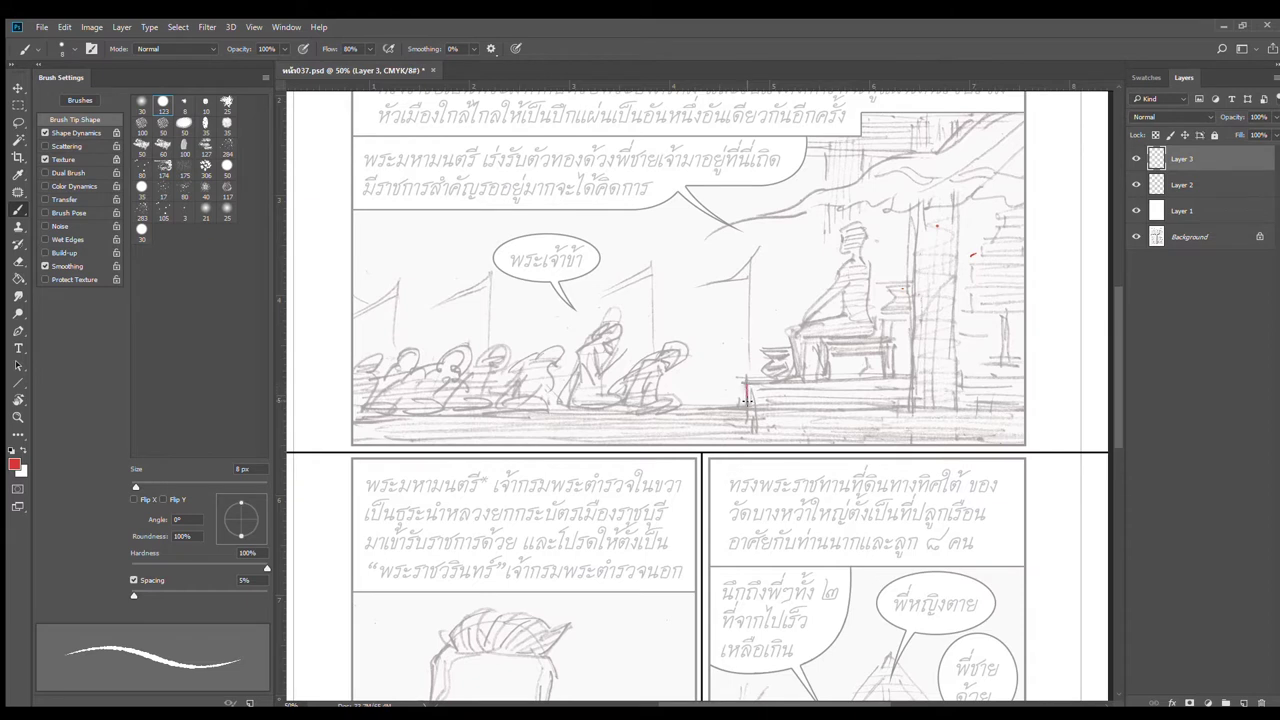
left_click_drag(745, 383, 745, 408)
left_click_drag(747, 382, 860, 382)
Step: Draw straight vertical red lines for both edges of the large pillar and of the thinner pillar behind the seated figure
mouse_move(746, 382)
left_mouse_down()
mouse_move(911, 381)
mouse_move(868, 503)
left_mouse_up()
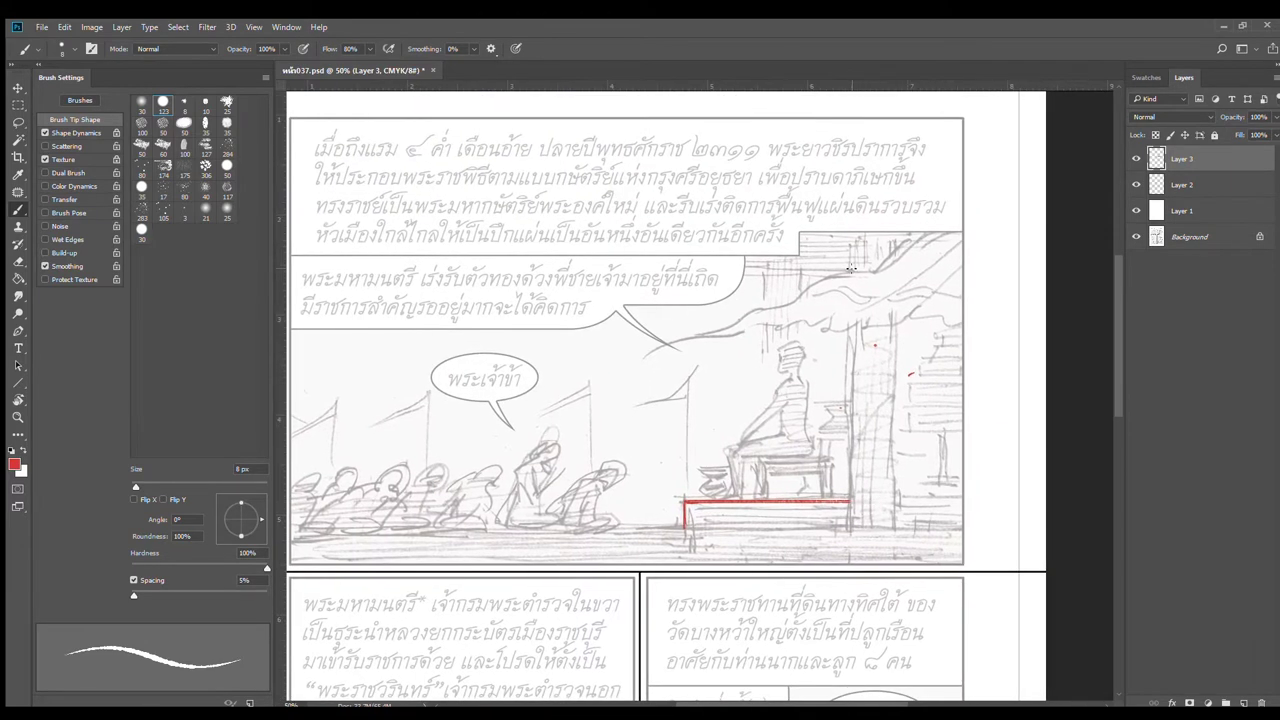
left_click_drag(850, 238, 873, 528)
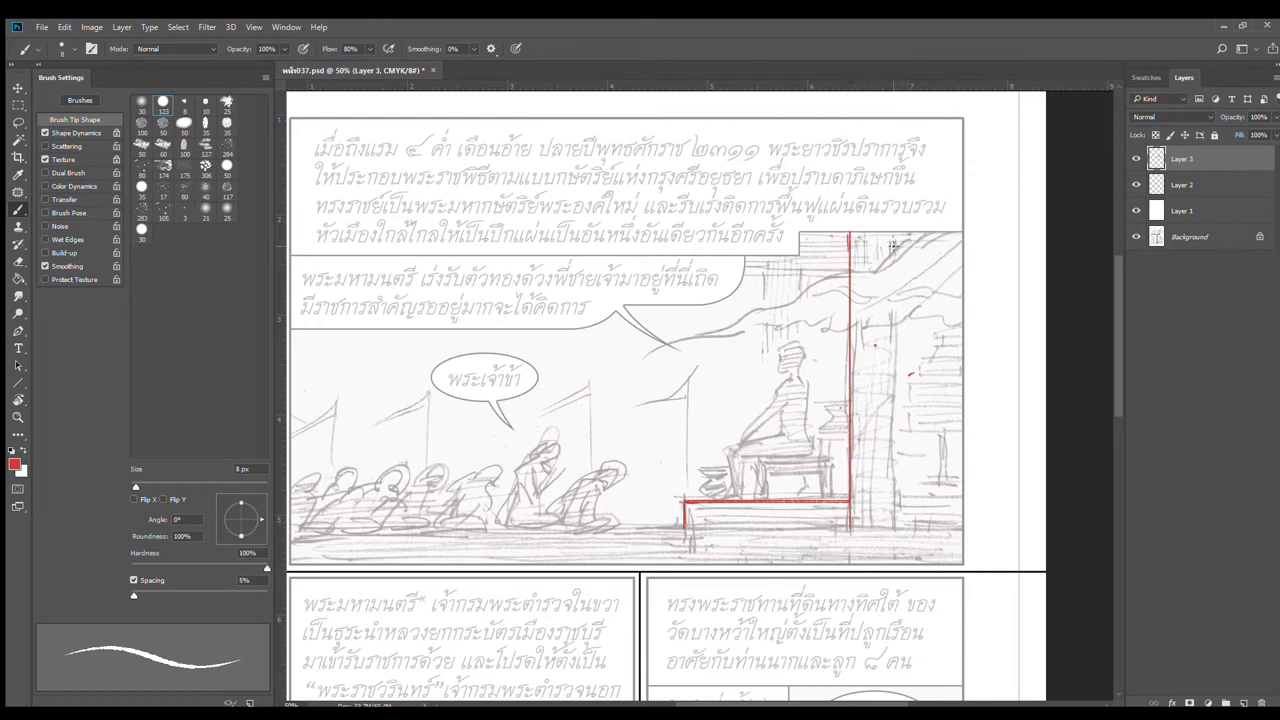
left_click_drag(891, 230, 891, 528)
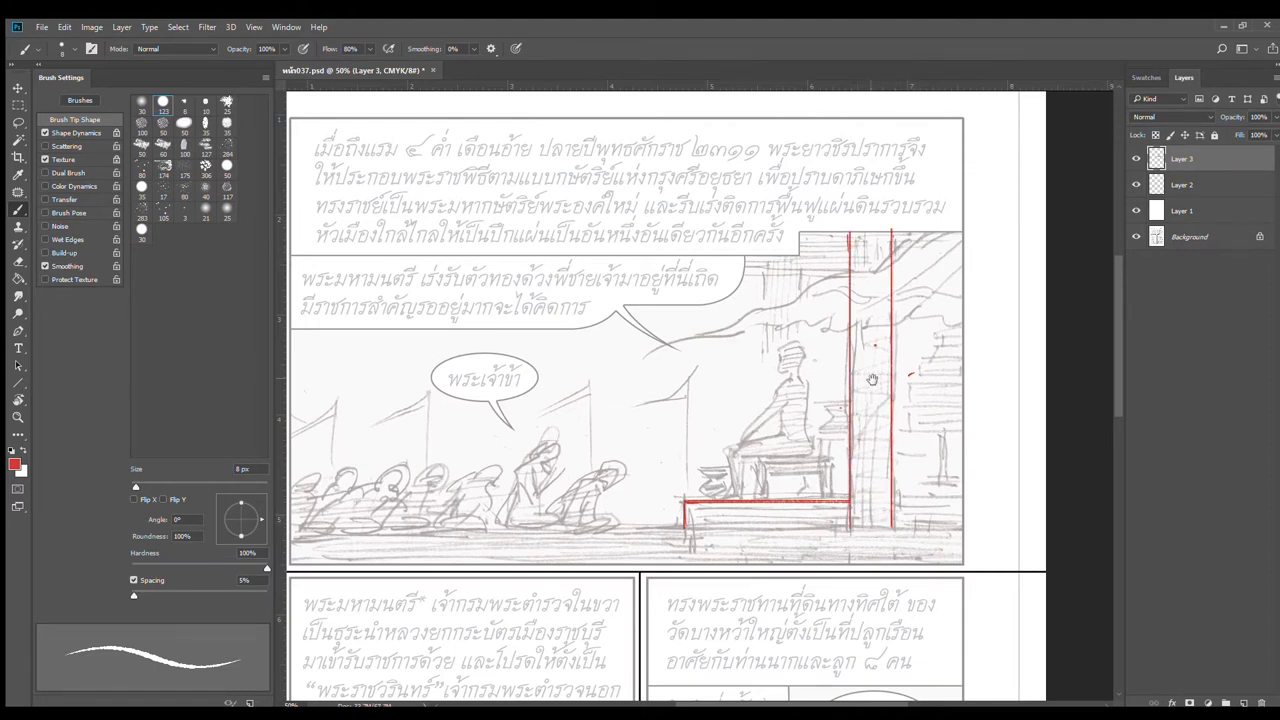
left_click_drag(872, 380, 904, 368)
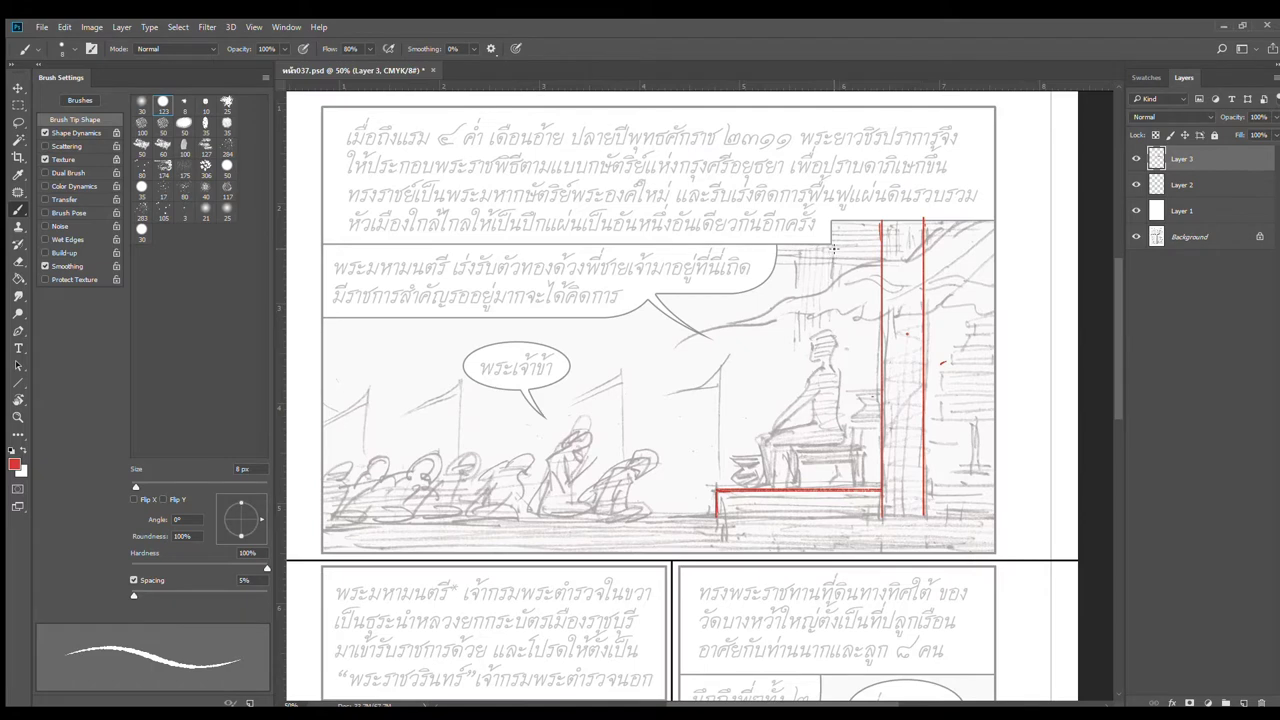
left_click_drag(833, 247, 833, 337)
left_click_drag(796, 246, 796, 381)
Step: Draw a straight horizontal red floor line across the full page width at the base of the throne platform
scroll(837, 393, "down", 3)
scroll(770, 365, "left", 2)
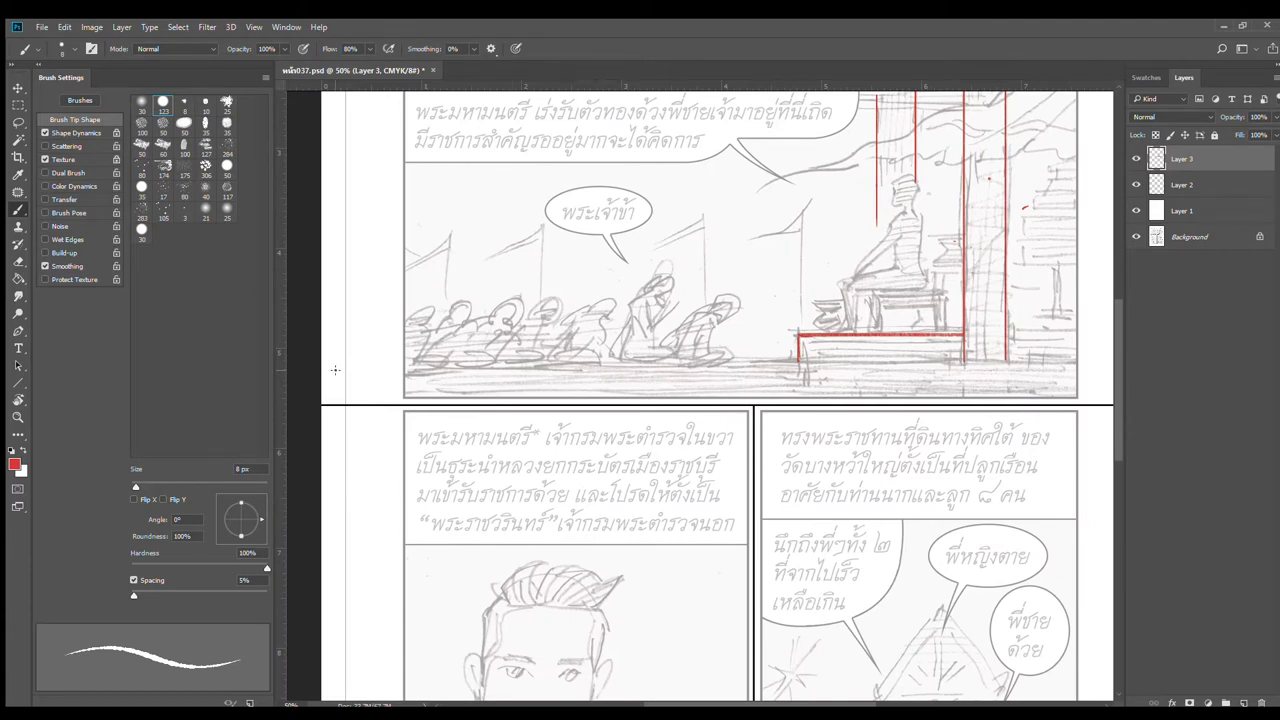
left_click_drag(318, 363, 1195, 365)
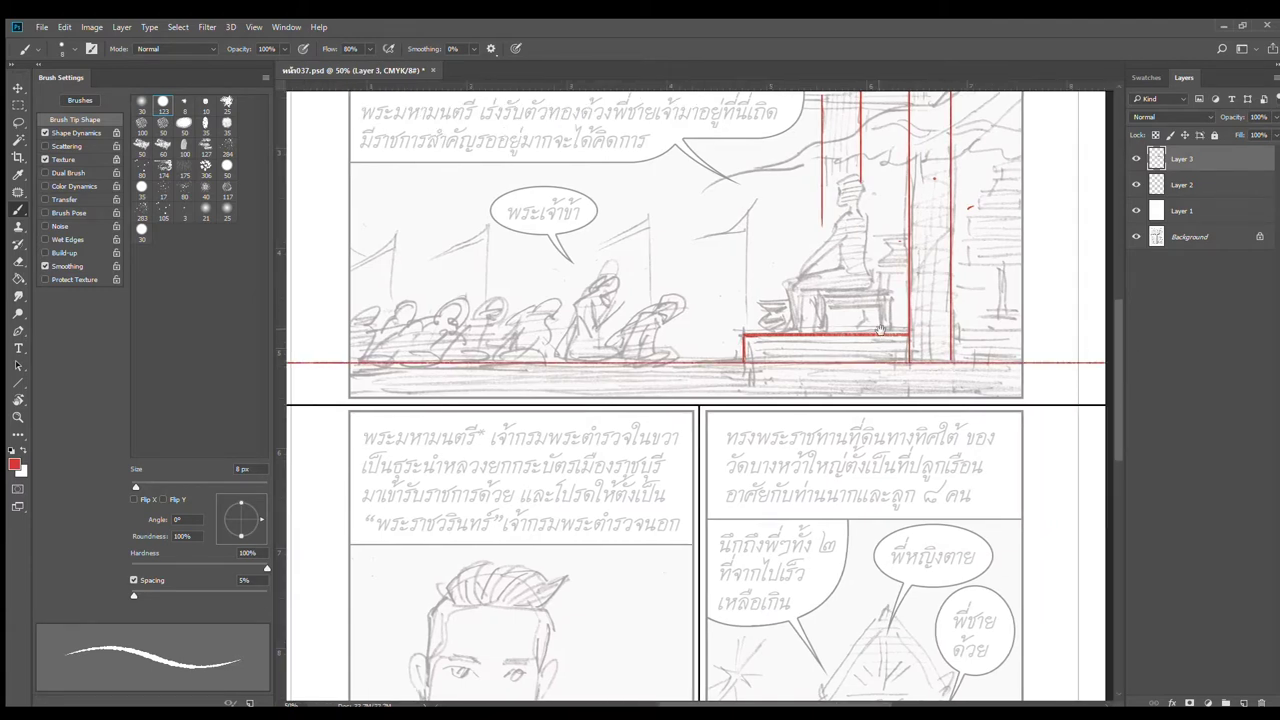
Step: Extend the four red pillar edge lines straight upward through the caption text to above the panel's upper border
scroll(900, 350, "up", 3)
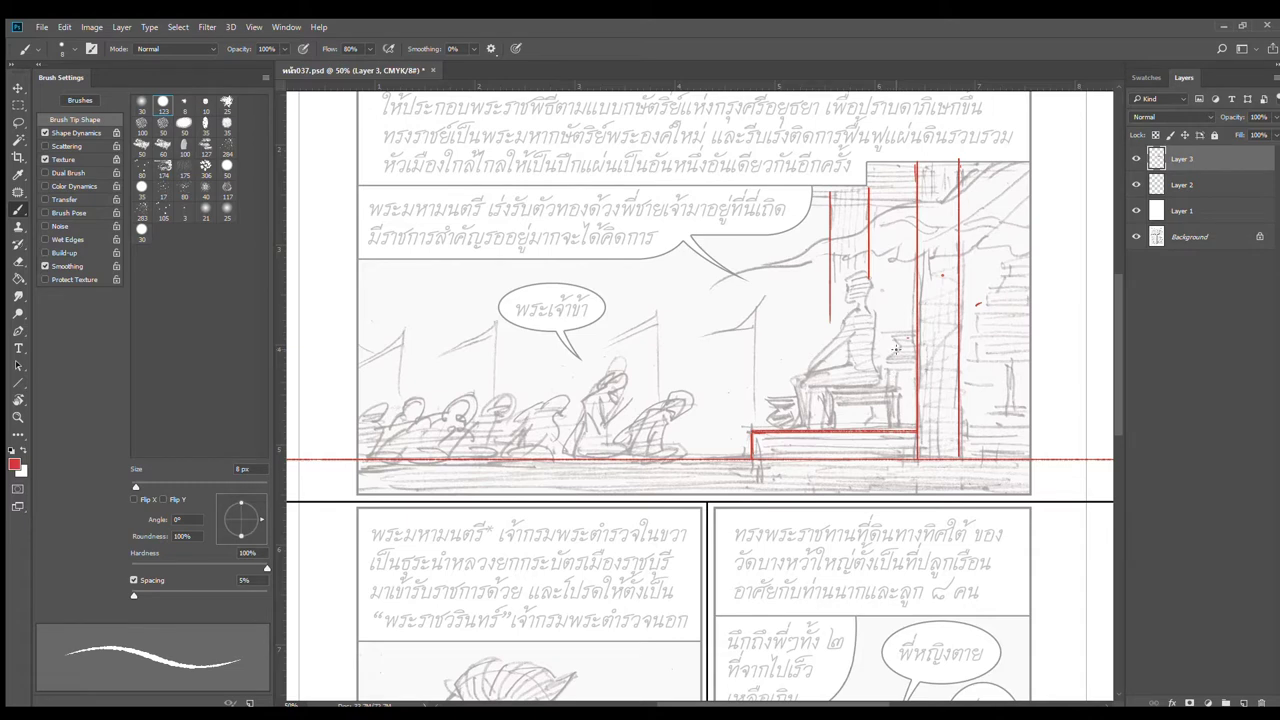
scroll(895, 347, "up", 4)
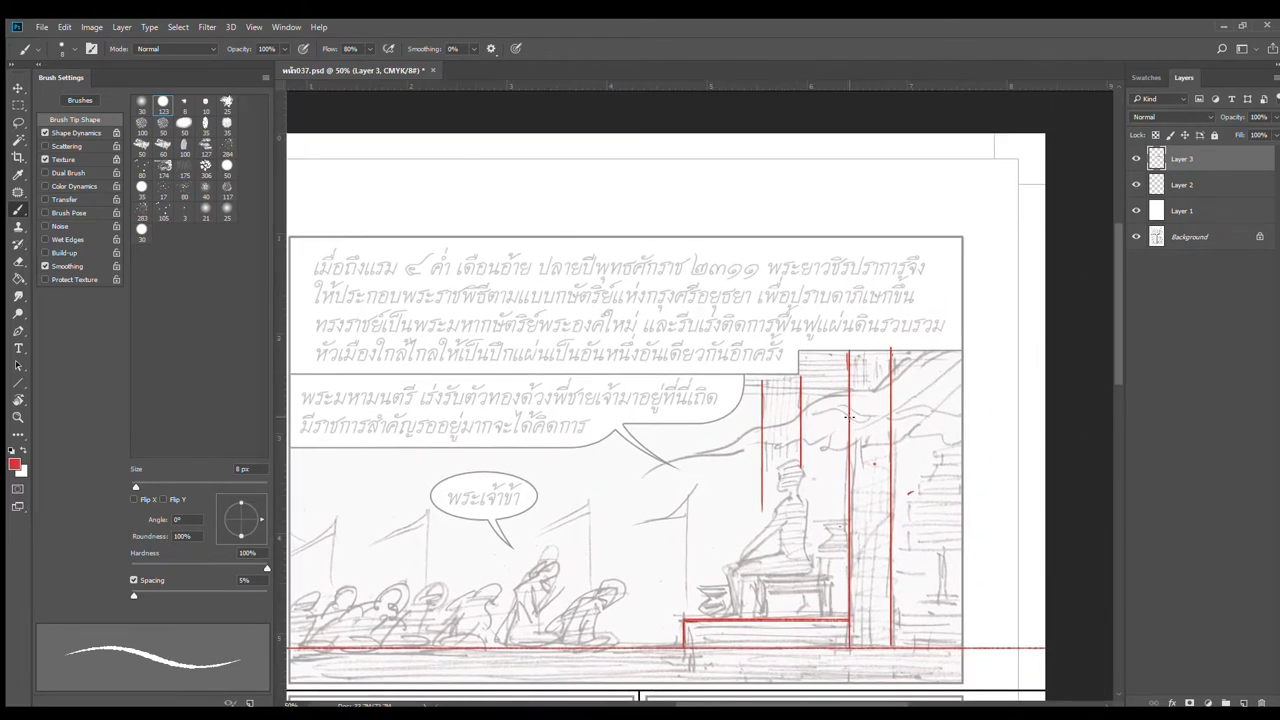
mouse_move(849, 417)
left_mouse_down()
mouse_move(839, 245)
mouse_move(849, 194)
left_mouse_up()
left_click_drag(891, 388, 891, 175)
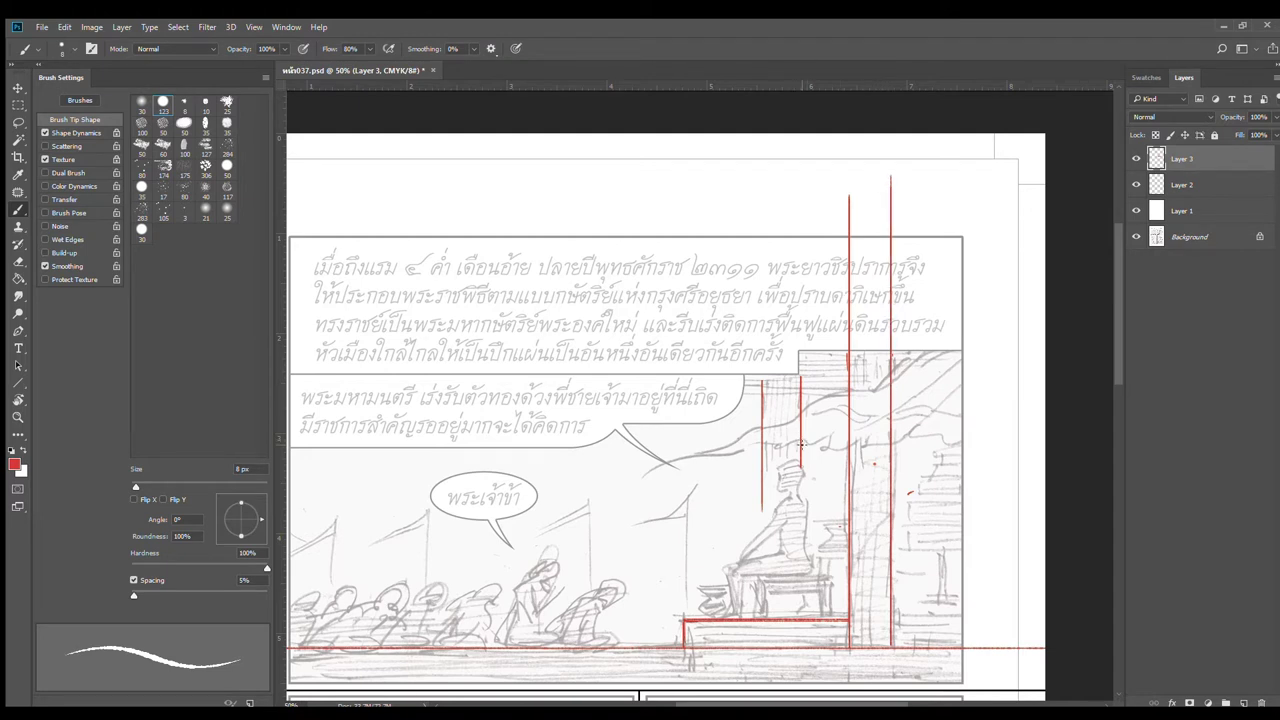
left_click_drag(801, 448, 801, 204)
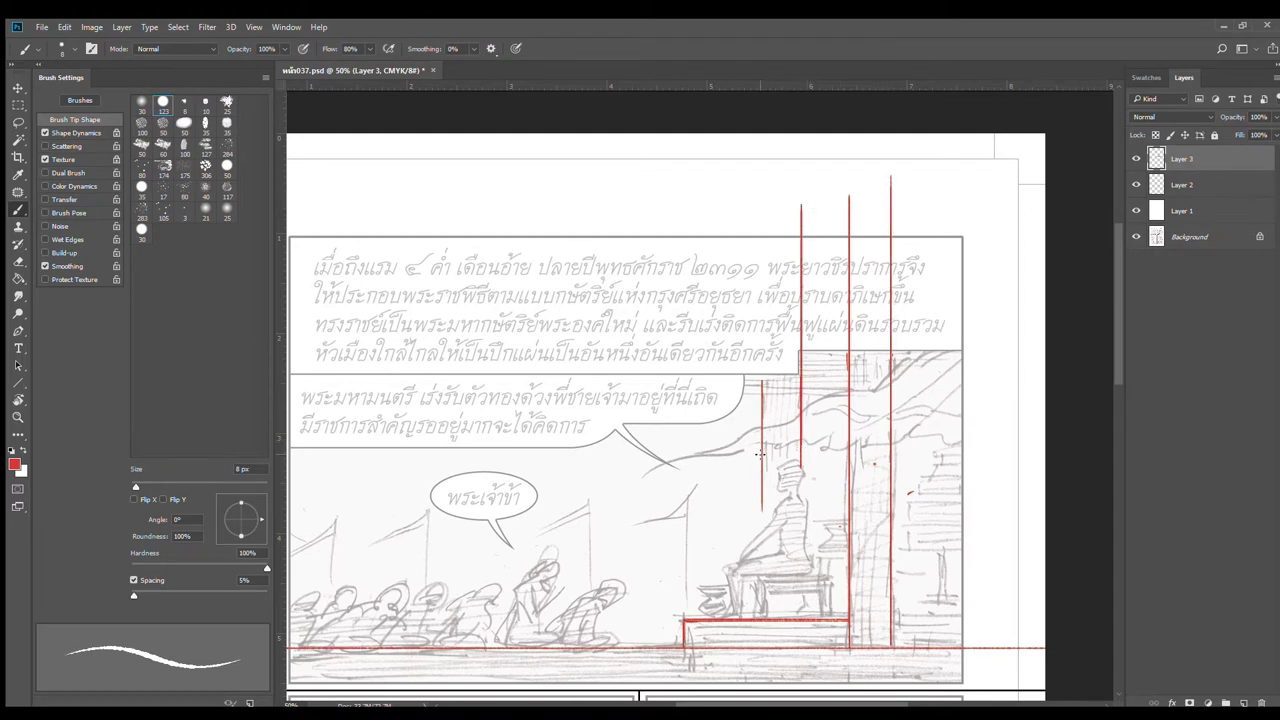
left_click_drag(762, 458, 763, 214)
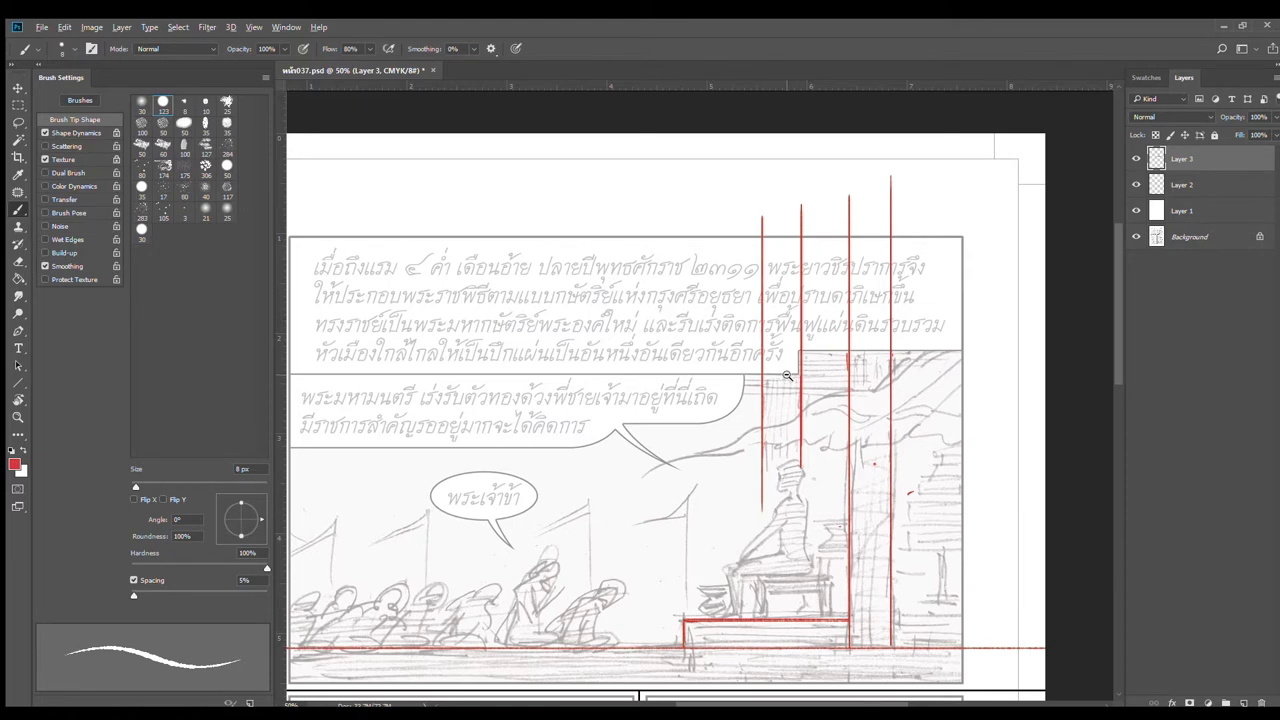
Step: Trace the seated figure's head outline, jaw and neck in red with the brush
scroll(788, 377, "down", 1)
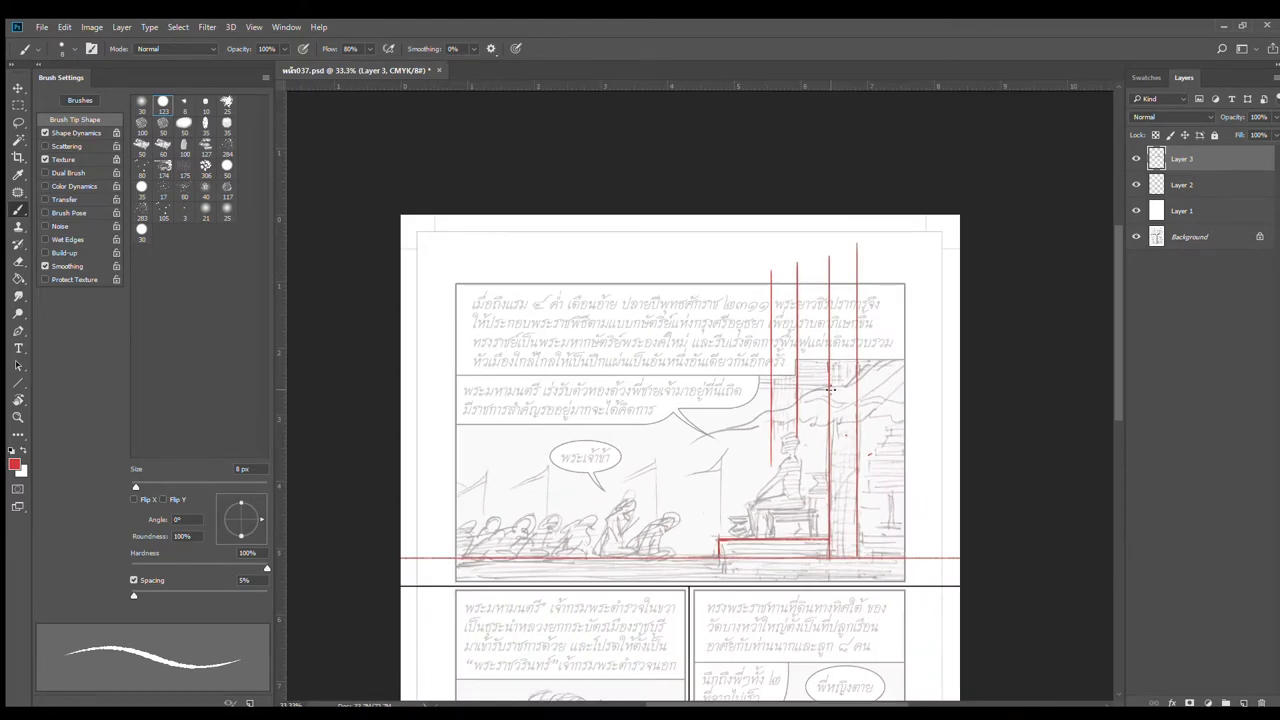
left_click(827, 404, "ctrl")
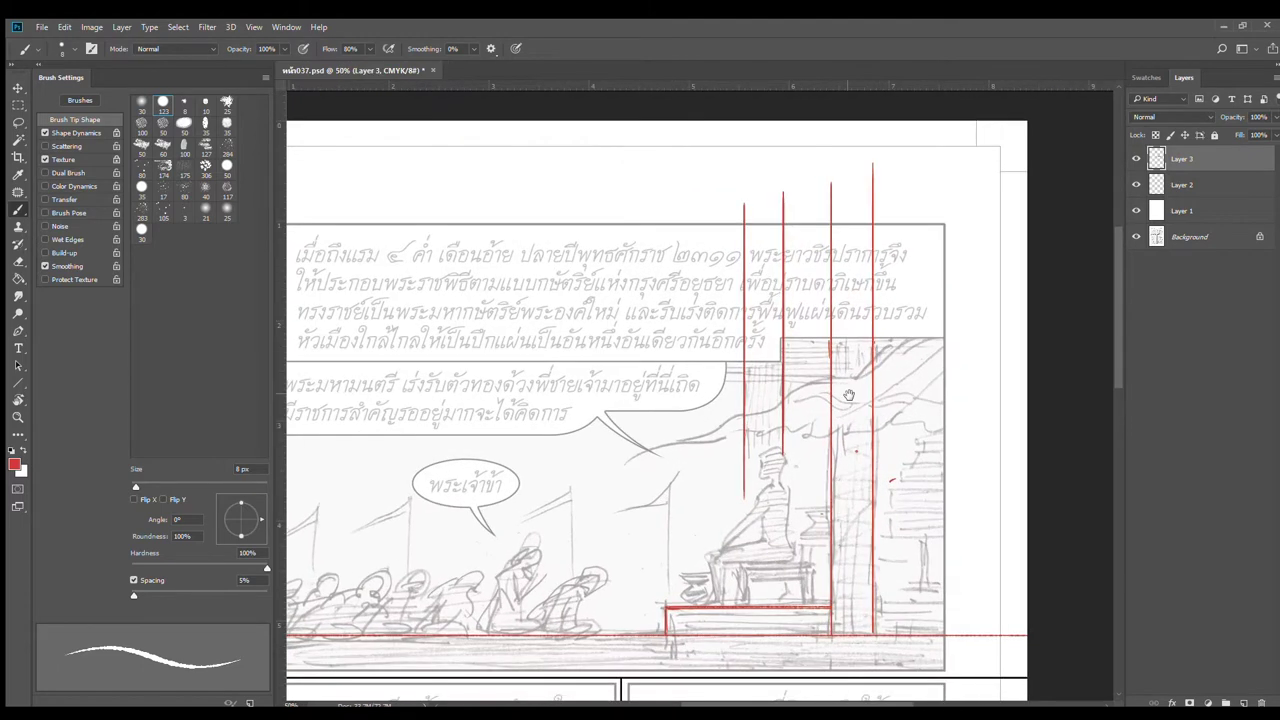
left_click_drag(856, 399, 921, 323)
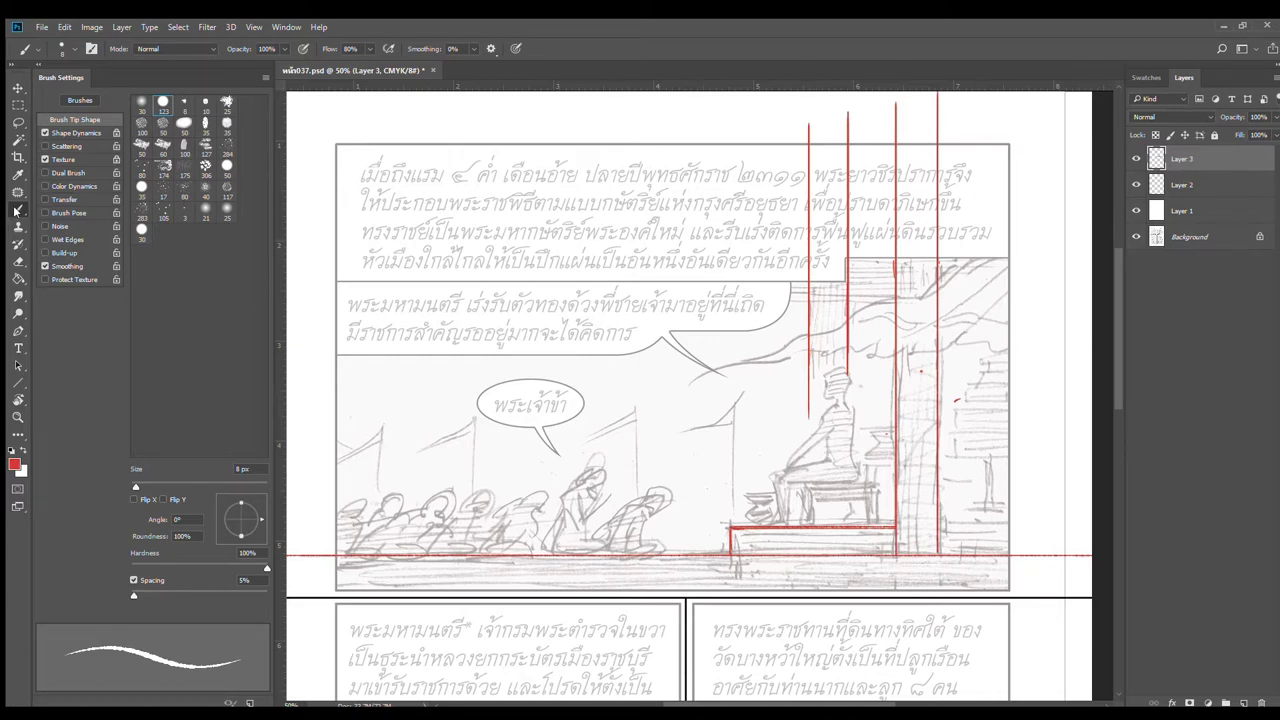
left_click(831, 412, "ctrl")
left_click(831, 412, "ctrl")
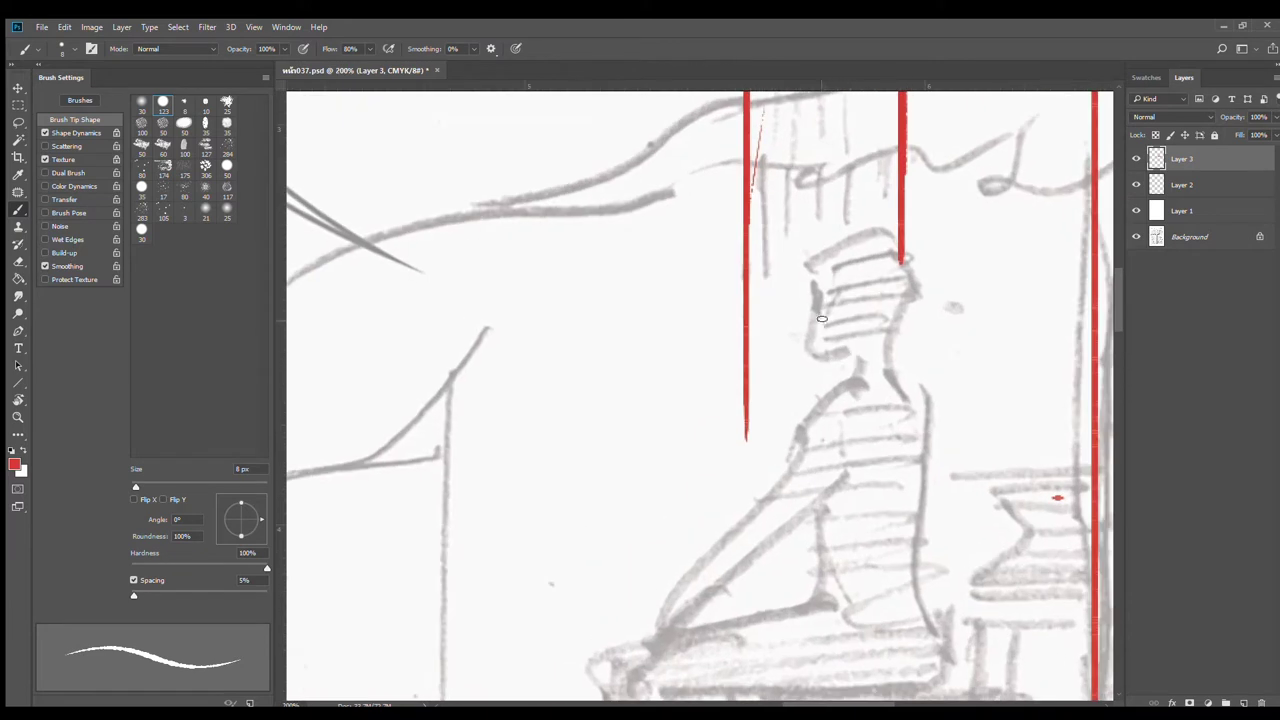
mouse_move(812, 295)
left_mouse_down()
mouse_move(818, 350)
mouse_move(814, 326)
mouse_move(826, 354)
mouse_move(852, 356)
left_mouse_up()
mouse_move(820, 251)
left_mouse_down()
mouse_move(881, 230)
mouse_move(912, 254)
mouse_move(890, 236)
mouse_move(909, 288)
mouse_move(895, 380)
mouse_move(850, 383)
left_mouse_up()
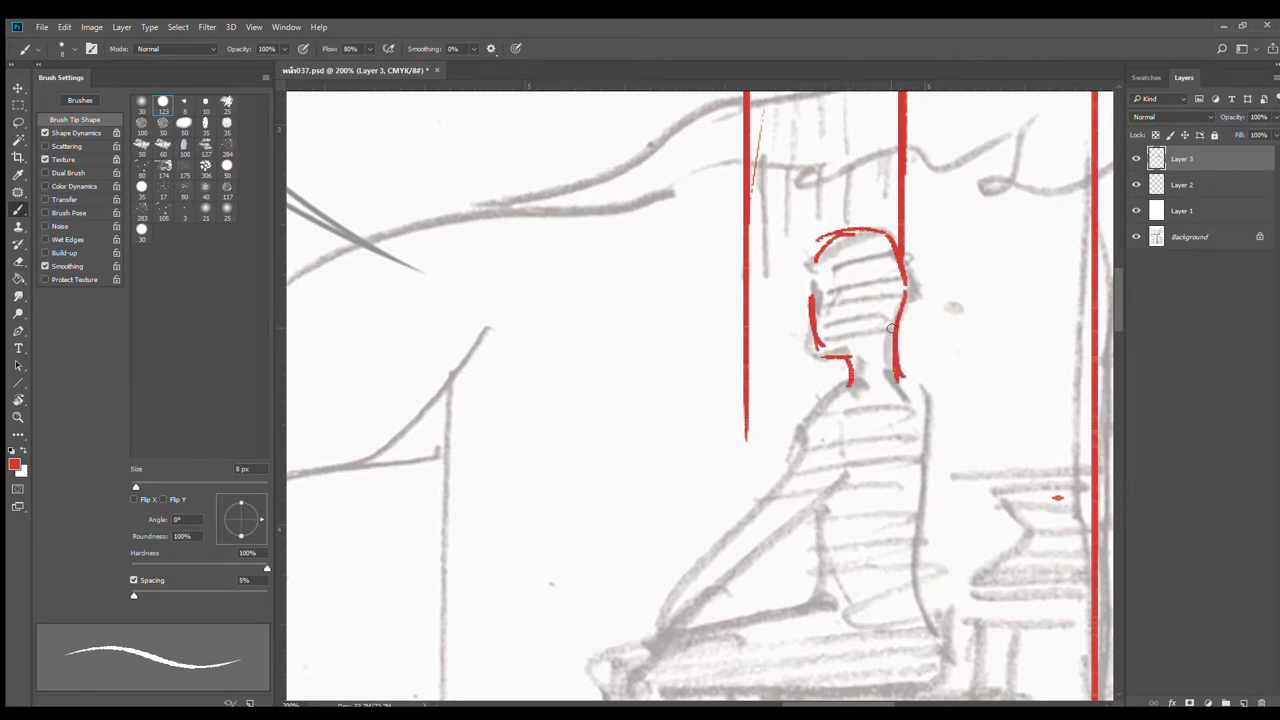
left_click_drag(891, 324, 902, 380)
Step: Draw the seated figure's eye, nose, mouth, ear and sideburn, and add the headband around the top of the head
left_click_drag(829, 290, 818, 294)
mouse_move(820, 250)
left_mouse_down()
mouse_move(882, 242)
mouse_move(846, 276)
mouse_move(868, 304)
mouse_move(858, 312)
mouse_move(872, 288)
mouse_move(866, 320)
left_mouse_up()
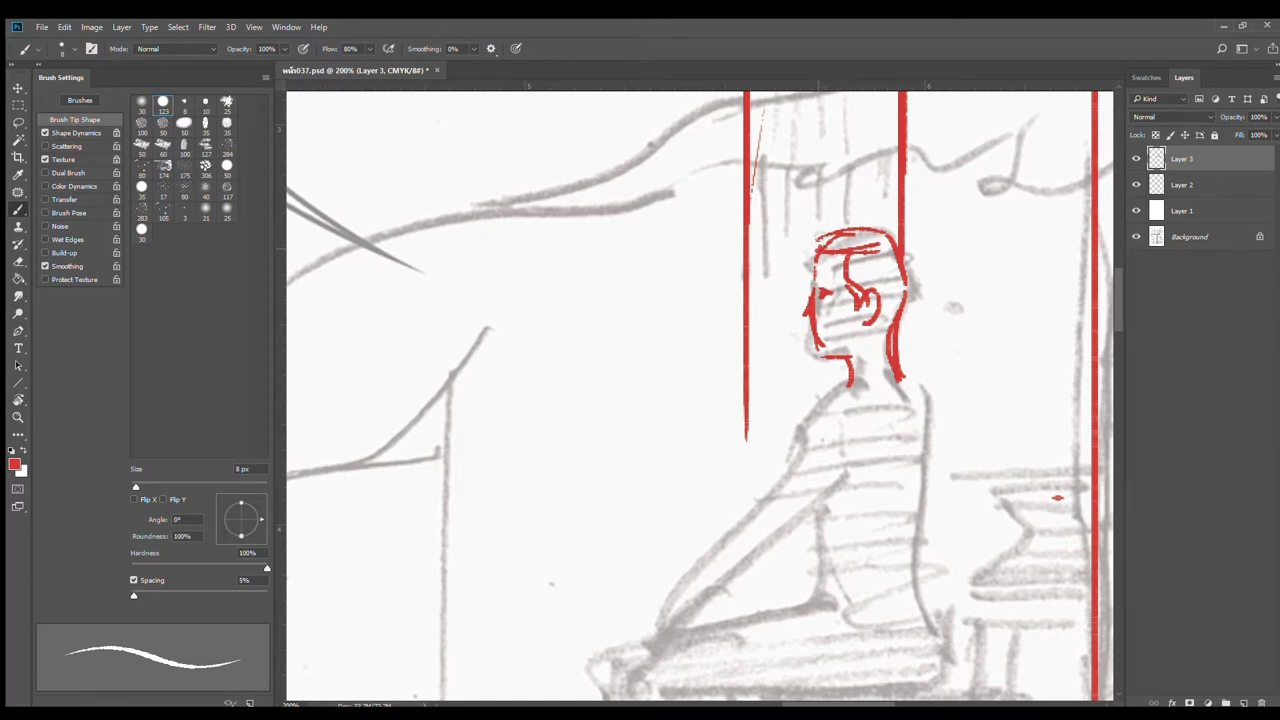
mouse_move(830, 221)
left_mouse_down()
mouse_move(894, 228)
mouse_move(868, 251)
mouse_move(900, 253)
left_mouse_up()
mouse_move(819, 252)
left_mouse_down()
mouse_move(813, 289)
mouse_move(850, 288)
mouse_move(902, 318)
mouse_move(855, 353)
mouse_move(890, 318)
left_mouse_up()
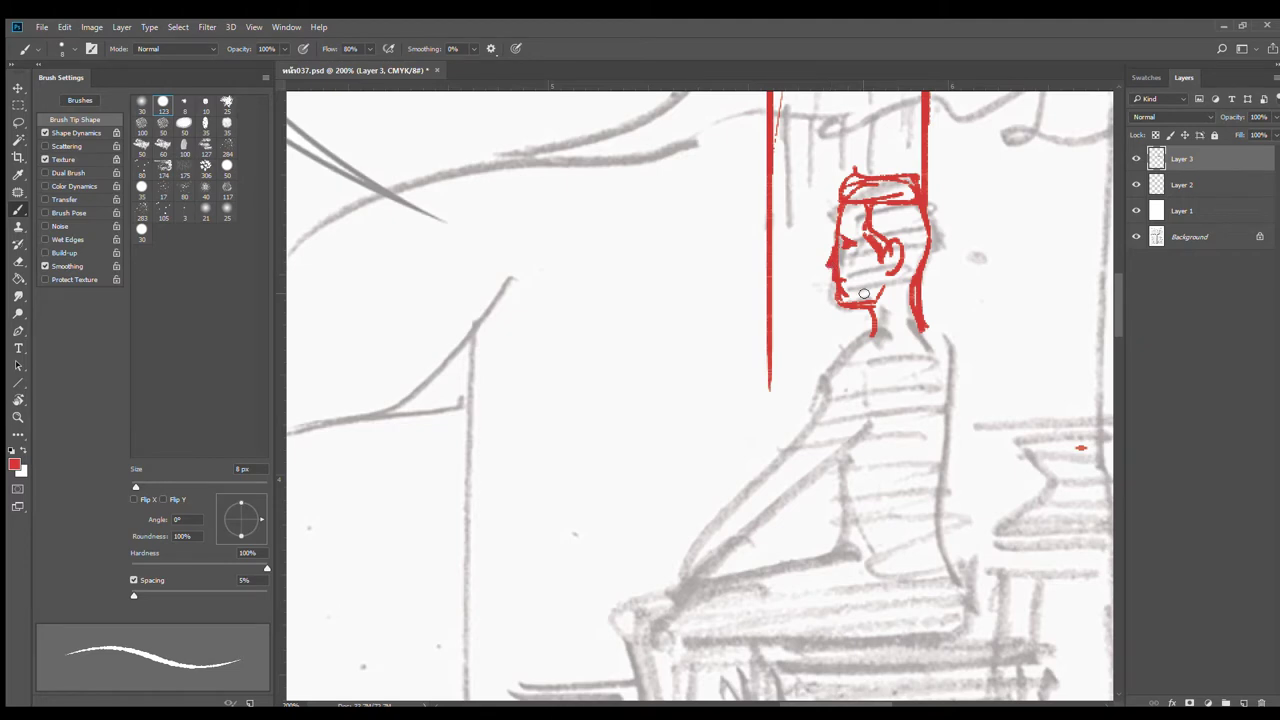
left_click_drag(858, 272, 868, 263)
left_click_drag(892, 330, 834, 258)
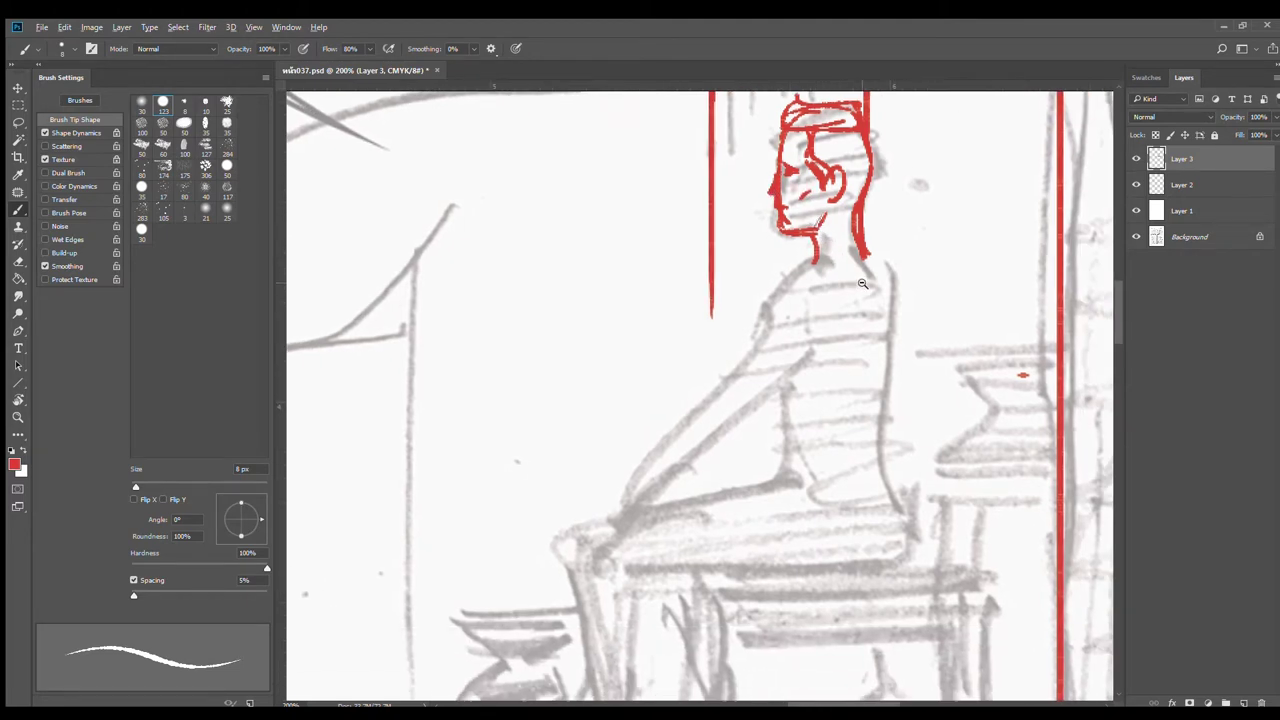
Step: Draw the seated figure's collar band and the back line from the nape down toward the waist in red
scroll(862, 288, "down", 2)
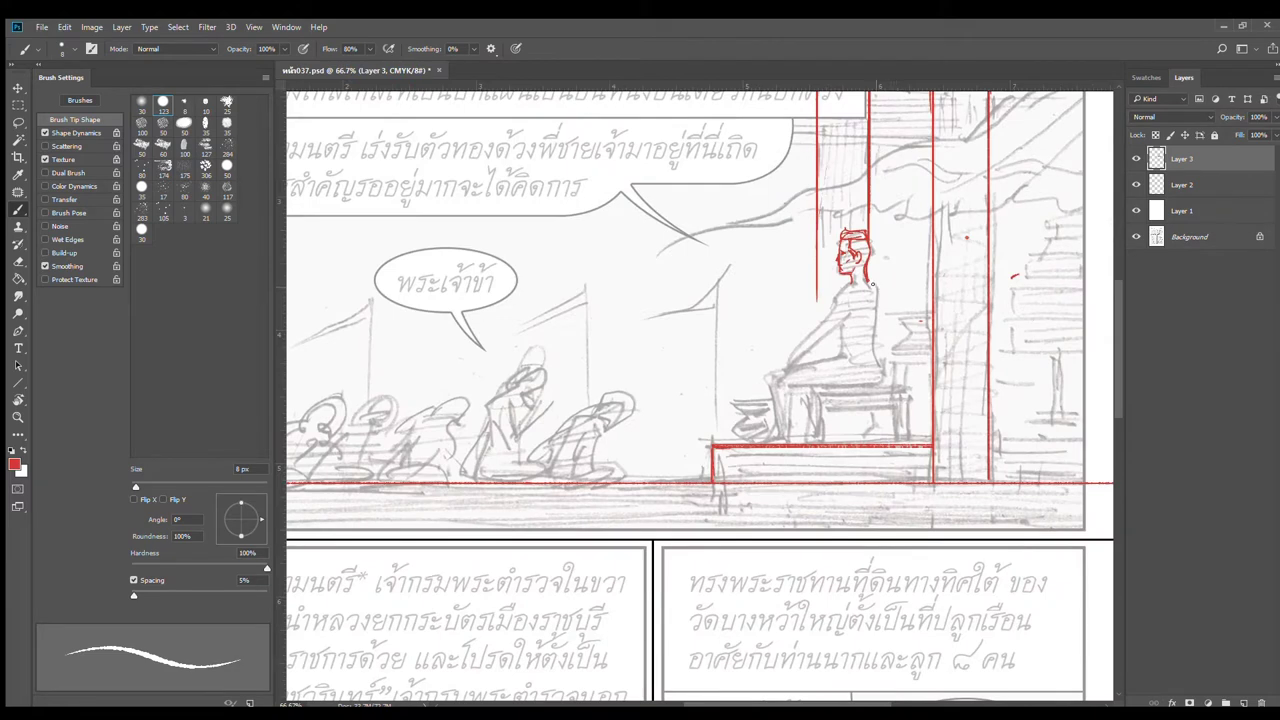
scroll(852, 270, "up", 4)
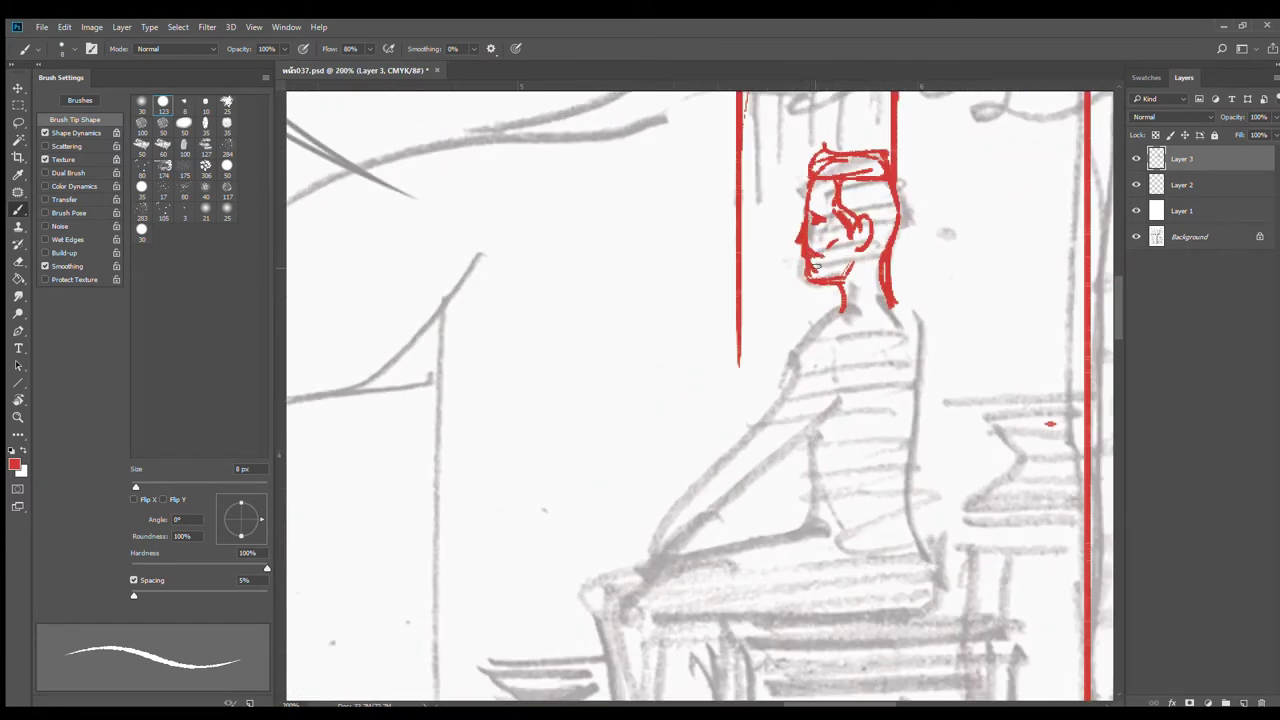
scroll(816, 264, "down", 3)
scroll(808, 330, "up", 2)
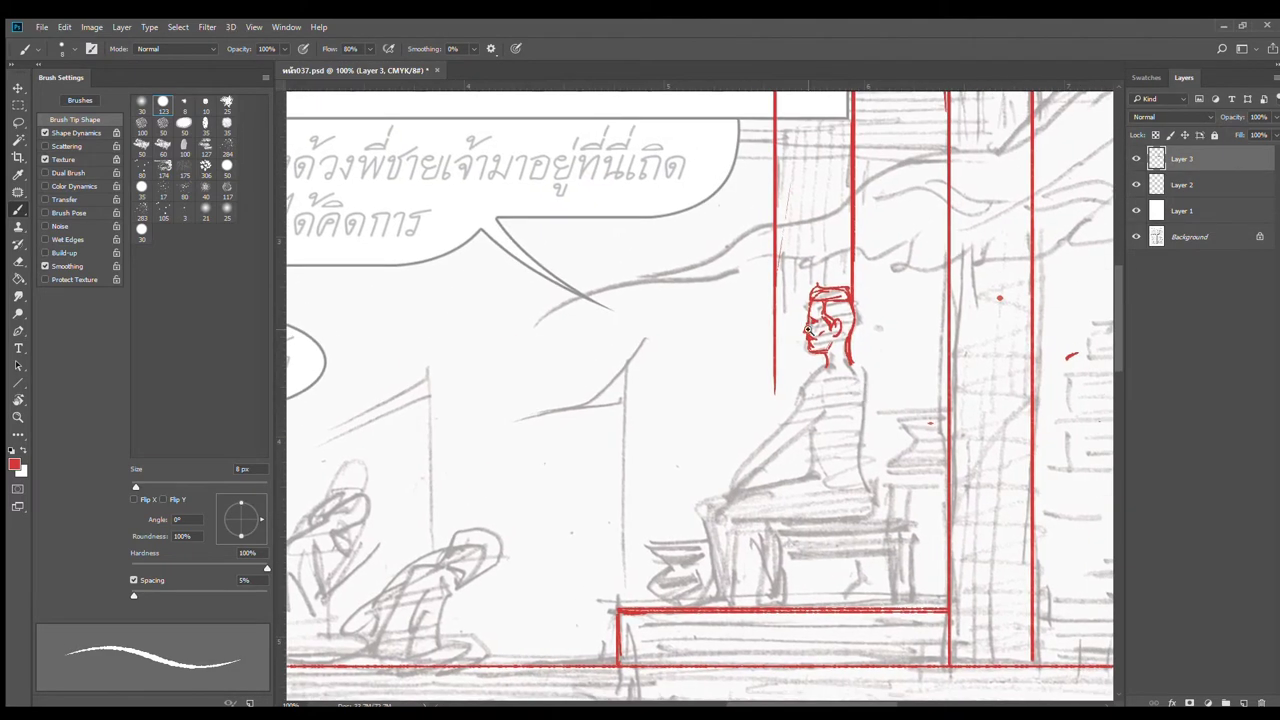
scroll(848, 389, "up", 1)
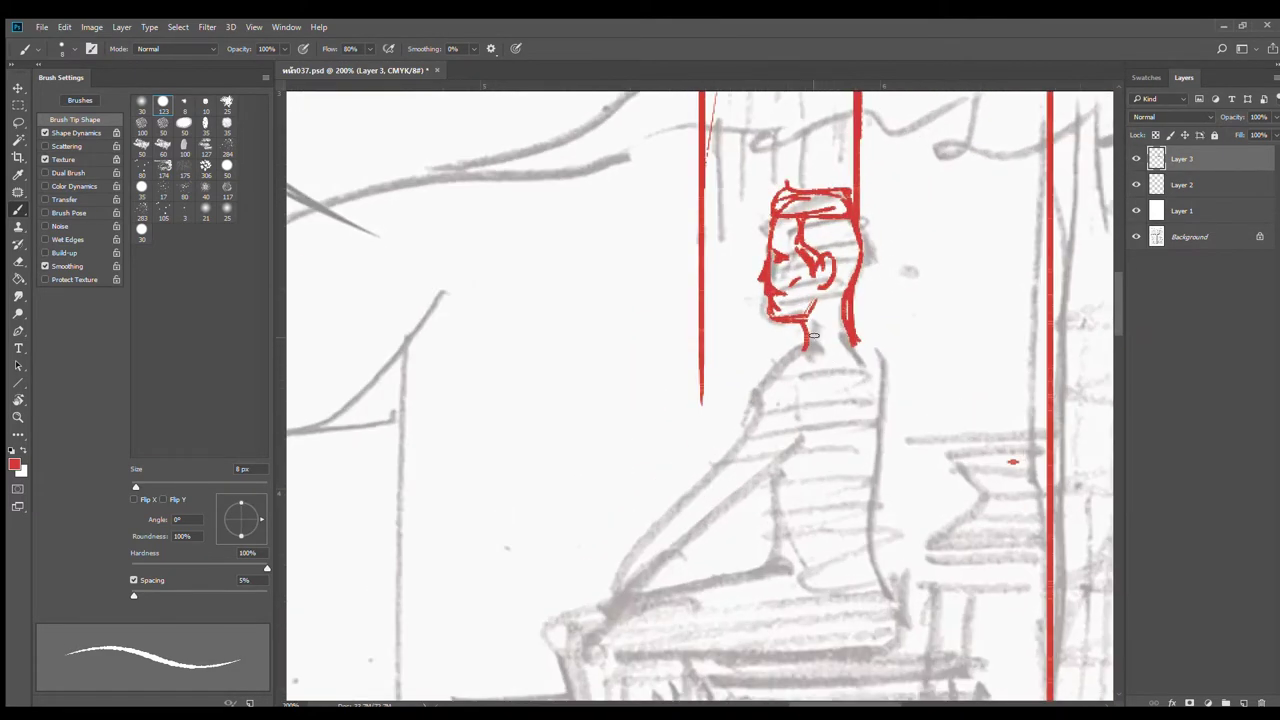
mouse_move(797, 346)
left_mouse_down()
mouse_move(844, 323)
mouse_move(855, 341)
mouse_move(785, 368)
left_mouse_up()
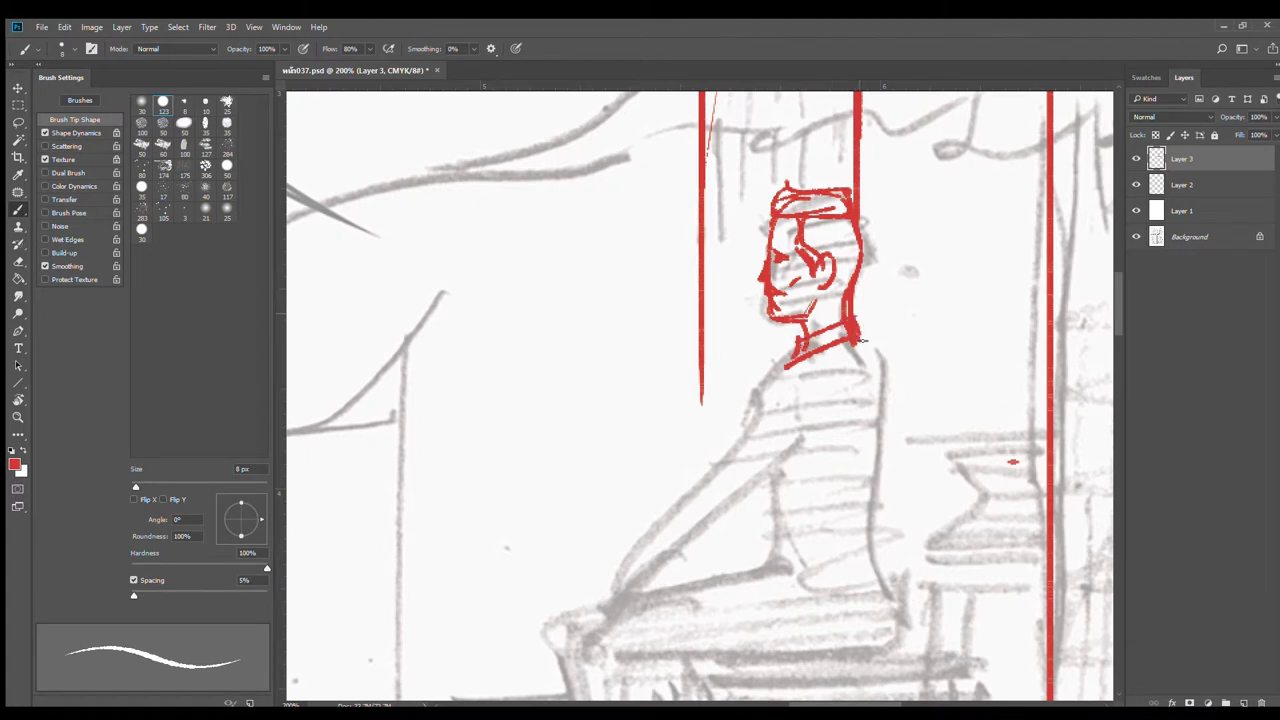
left_click_drag(859, 316, 880, 387)
mouse_move(865, 338)
left_mouse_down()
mouse_move(882, 390)
mouse_move(910, 321)
mouse_move(893, 404)
left_mouse_up()
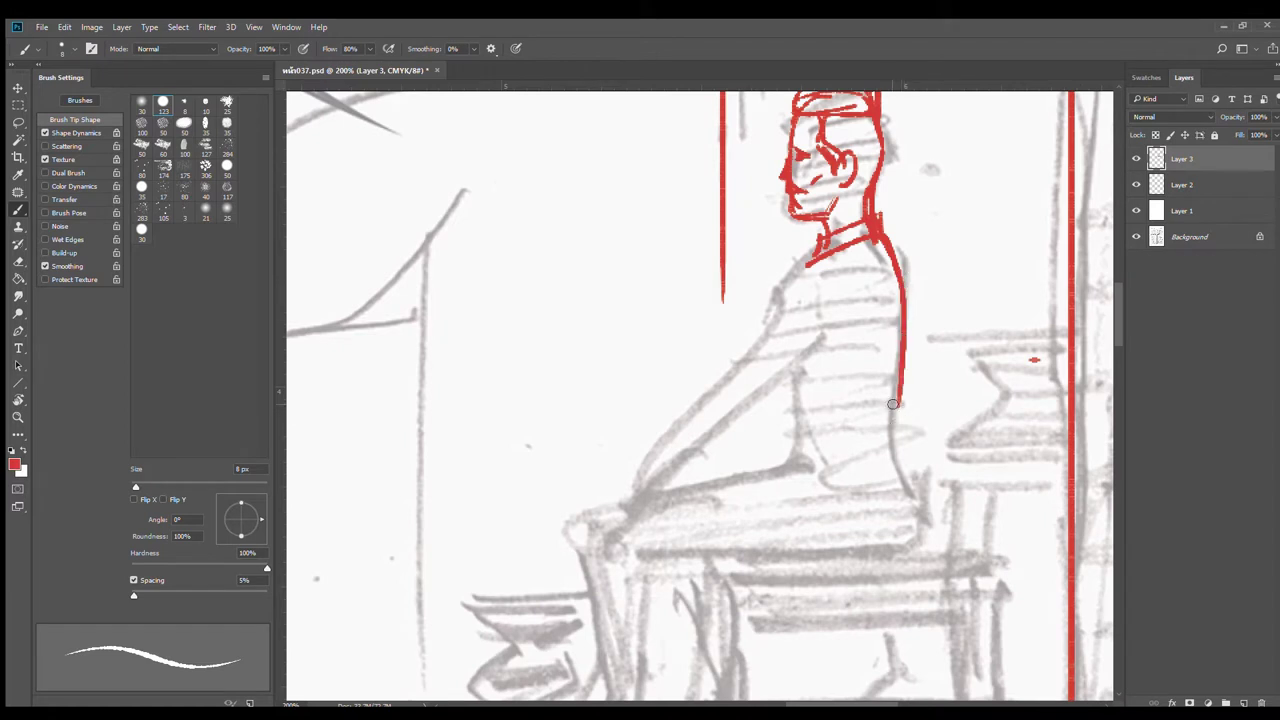
Step: Outline the seated figure's shoulder and outstretched arm down to the cuff, including the shoulder seam curve
left_click_drag(798, 276, 702, 392)
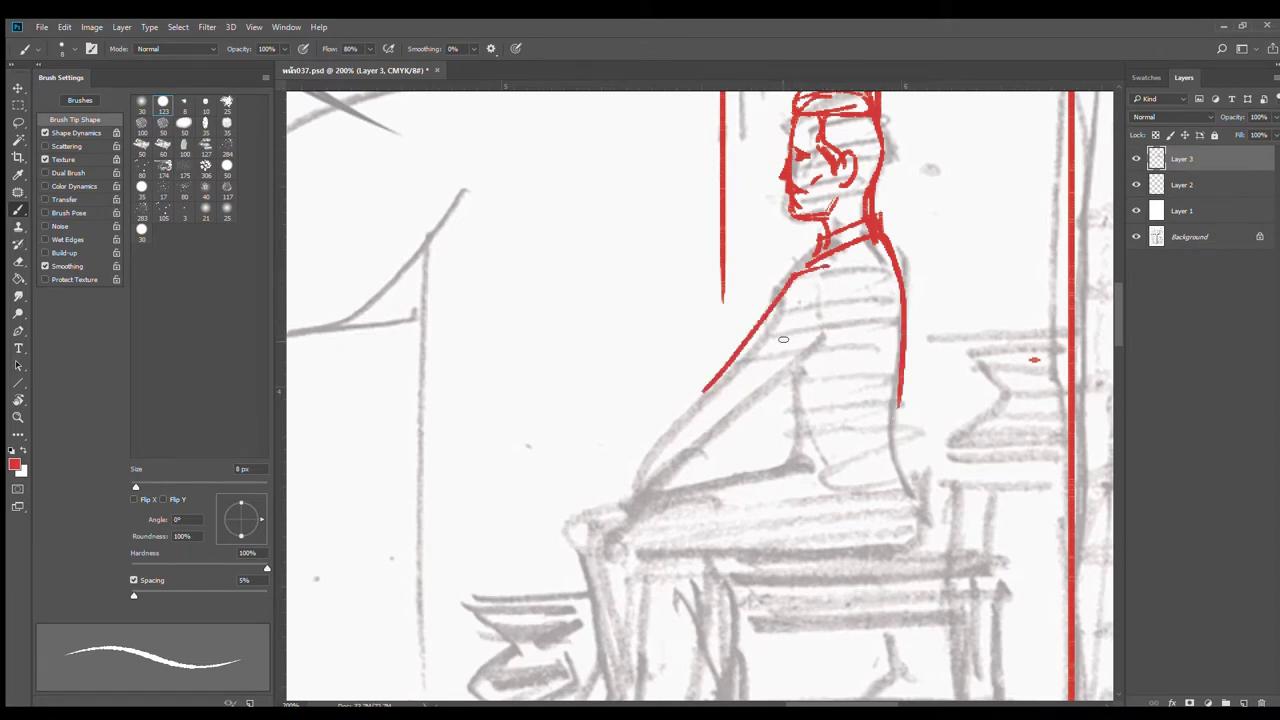
left_click_drag(832, 338, 746, 406)
left_click_drag(831, 336, 795, 372)
left_click_drag(806, 272, 852, 300)
mouse_move(811, 262)
left_mouse_down()
mouse_move(796, 274)
mouse_move(858, 242)
left_mouse_up()
left_click_drag(804, 352, 900, 299)
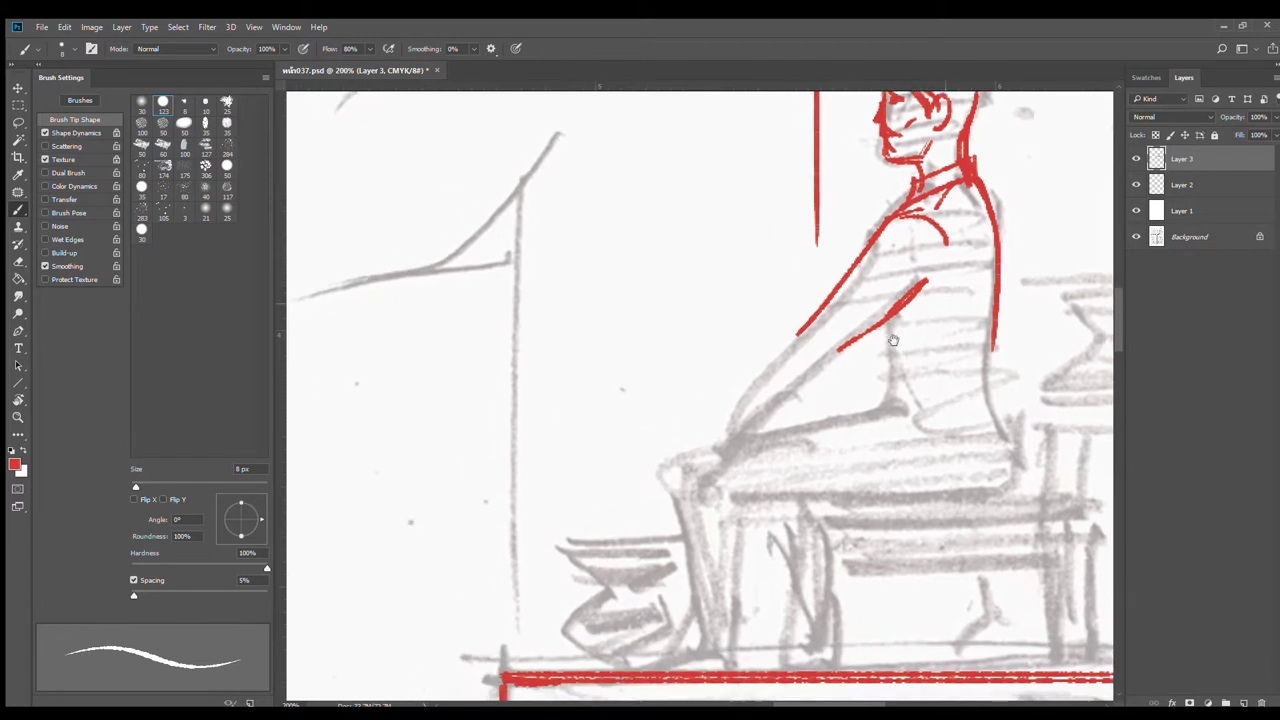
left_click_drag(866, 342, 754, 440)
mouse_move(802, 340)
left_mouse_down()
mouse_move(736, 406)
mouse_move(752, 434)
left_mouse_up()
Step: Draw the front and back of the lower torso, the waist sash with its knot, and the curved jacket hem
mouse_move(940, 266)
left_mouse_down()
mouse_move(887, 333)
mouse_move(900, 383)
left_mouse_up()
left_click_drag(994, 318, 986, 372)
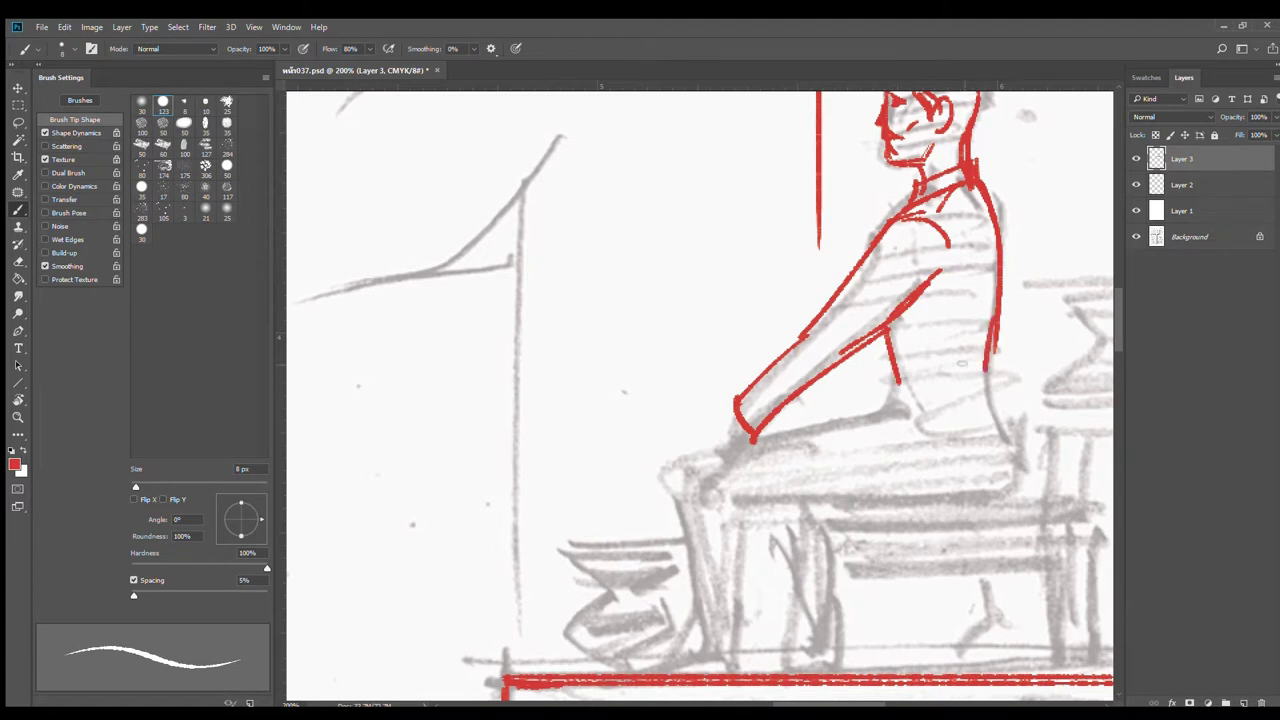
mouse_move(906, 368)
left_mouse_down()
mouse_move(992, 355)
mouse_move(996, 386)
mouse_move(992, 370)
mouse_move(872, 390)
mouse_move(906, 388)
mouse_move(892, 422)
mouse_move(880, 418)
left_mouse_up()
left_click_drag(990, 380, 1014, 462)
left_click_drag(900, 424, 1016, 436)
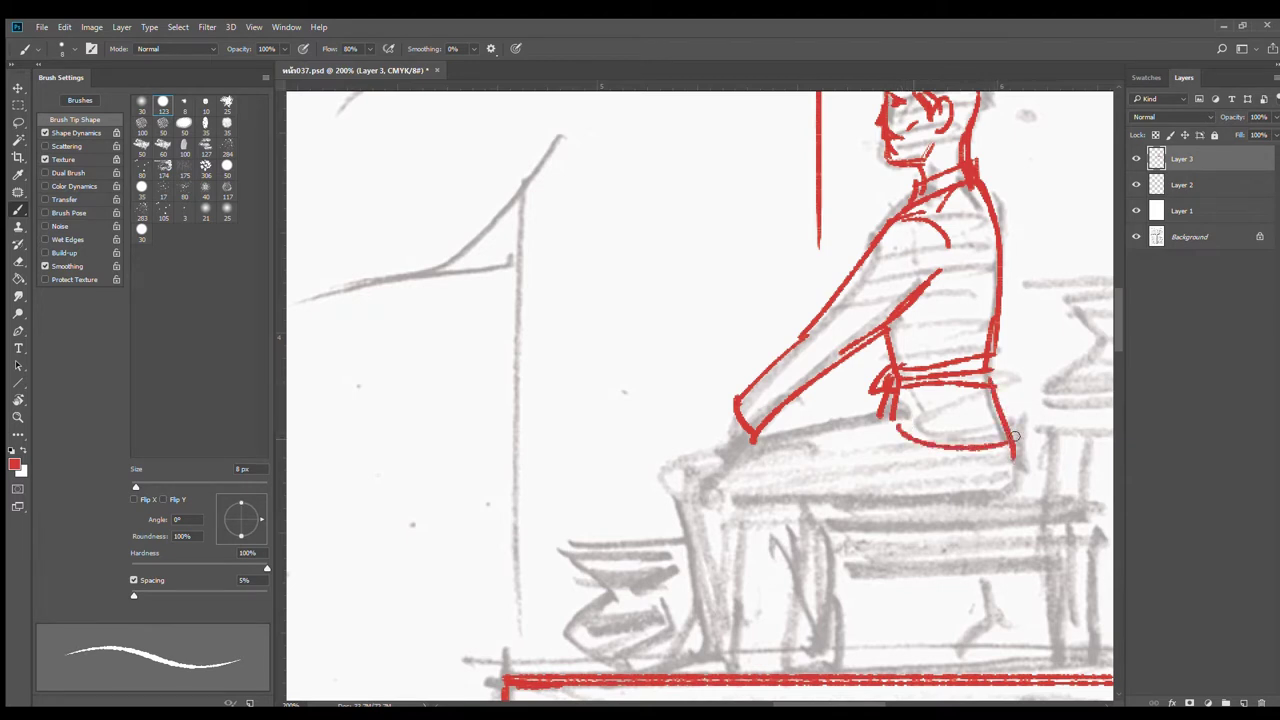
mouse_move(910, 420)
left_mouse_down()
mouse_move(998, 430)
mouse_move(1049, 366)
mouse_move(818, 386)
left_mouse_up()
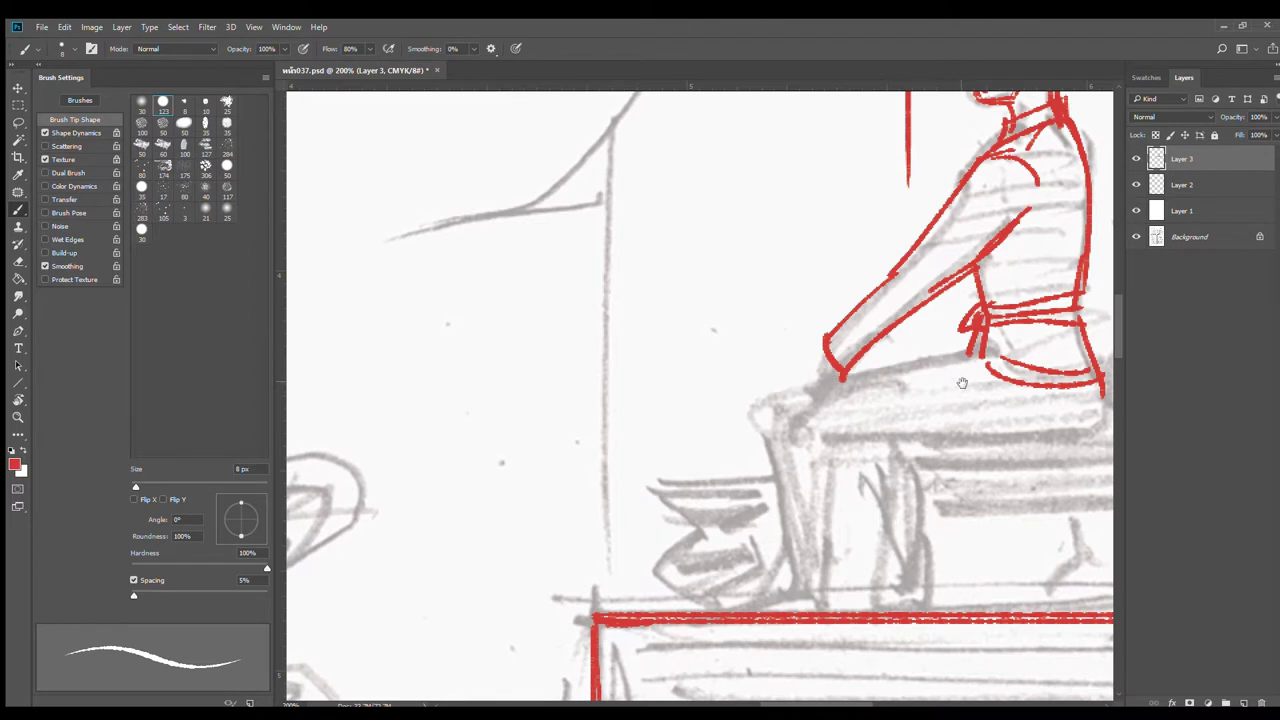
Step: Draw the upper and lower contours of the seated figure's thigh and close them at the buttock
mouse_move(960, 398)
left_mouse_down()
mouse_move(830, 338)
mouse_move(849, 371)
left_mouse_up()
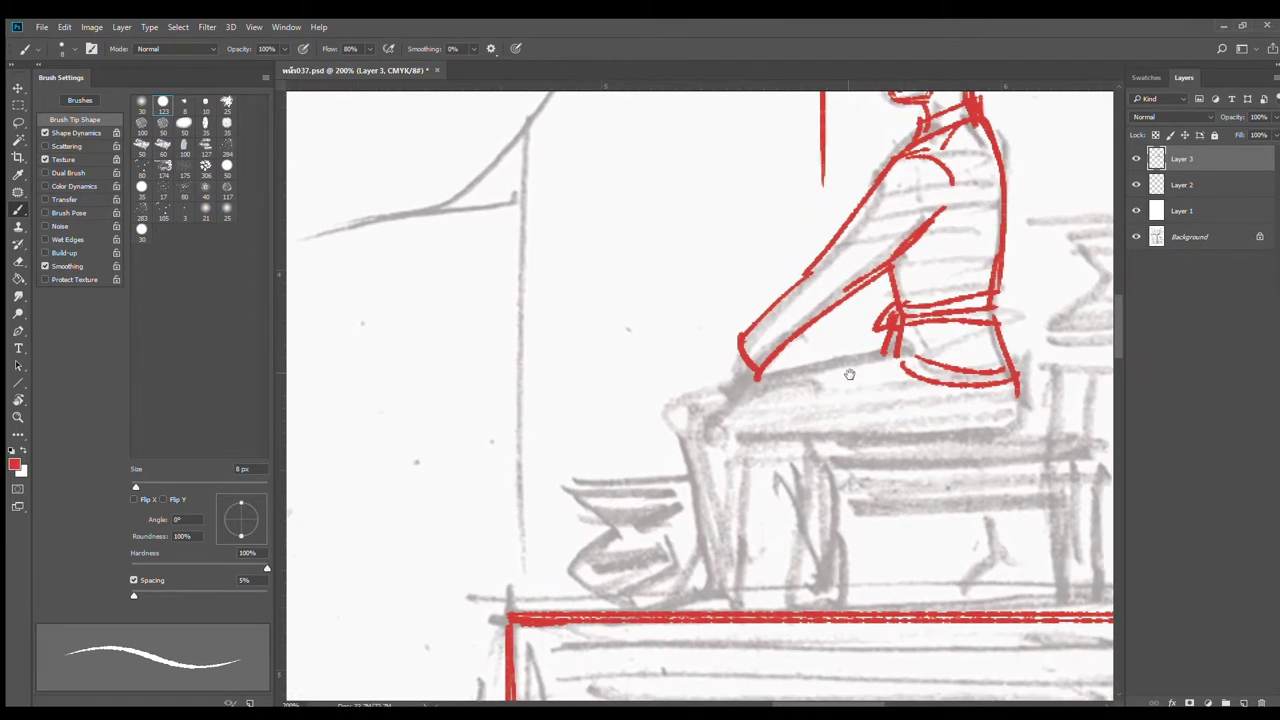
left_click_drag(746, 325, 910, 350)
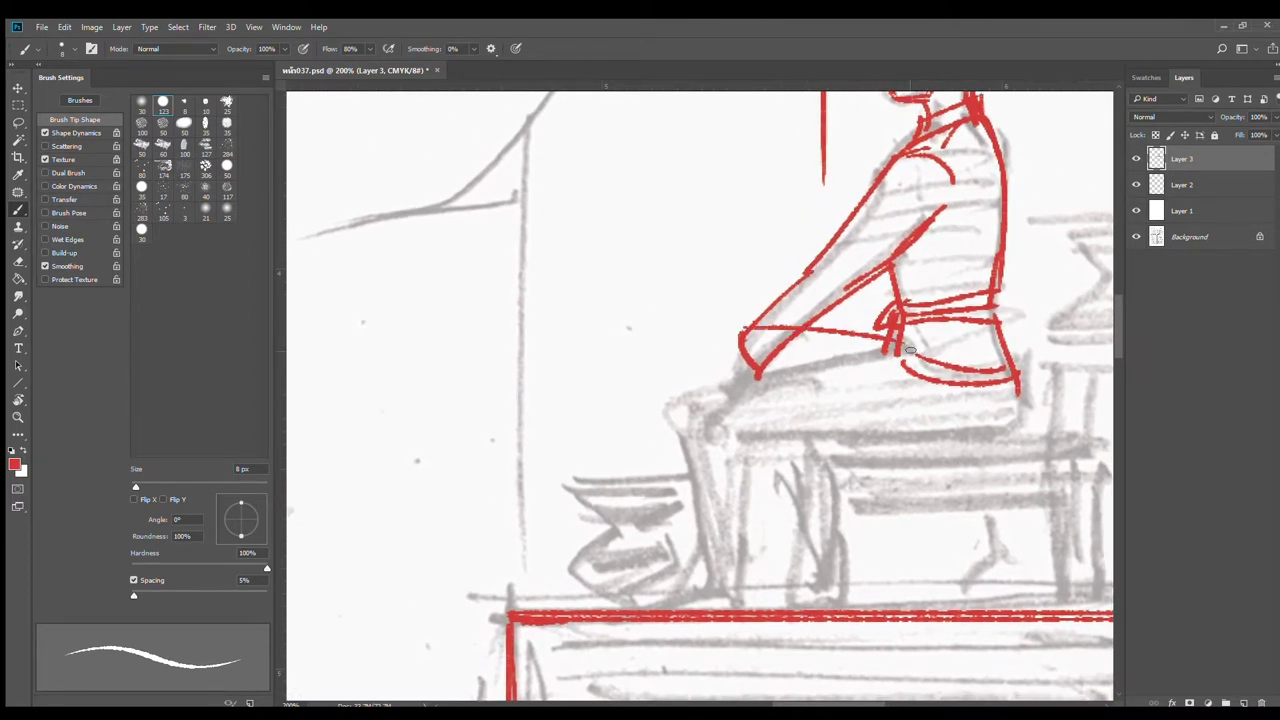
key("ctrl+z")
mouse_move(755, 315)
left_mouse_down()
mouse_move(857, 335)
mouse_move(912, 353)
left_mouse_up()
mouse_move(748, 388)
left_mouse_down()
mouse_move(856, 430)
mouse_move(990, 436)
left_mouse_up()
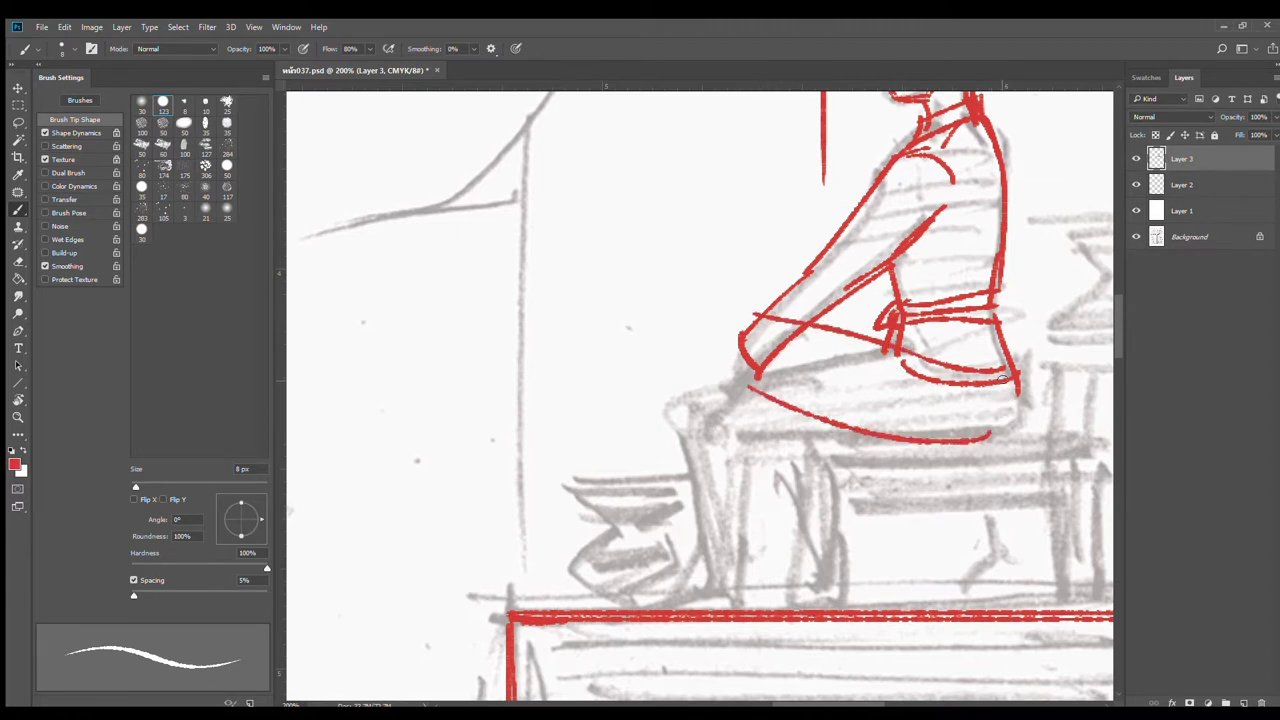
left_click_drag(1002, 375, 982, 437)
Step: Draw the rounded knee and the long shin line running down toward the platform
mouse_move(800, 326)
left_mouse_down()
mouse_move(712, 356)
mouse_move(706, 398)
left_mouse_up()
mouse_move(720, 352)
left_mouse_down()
mouse_move(700, 394)
mouse_move(748, 562)
left_mouse_up()
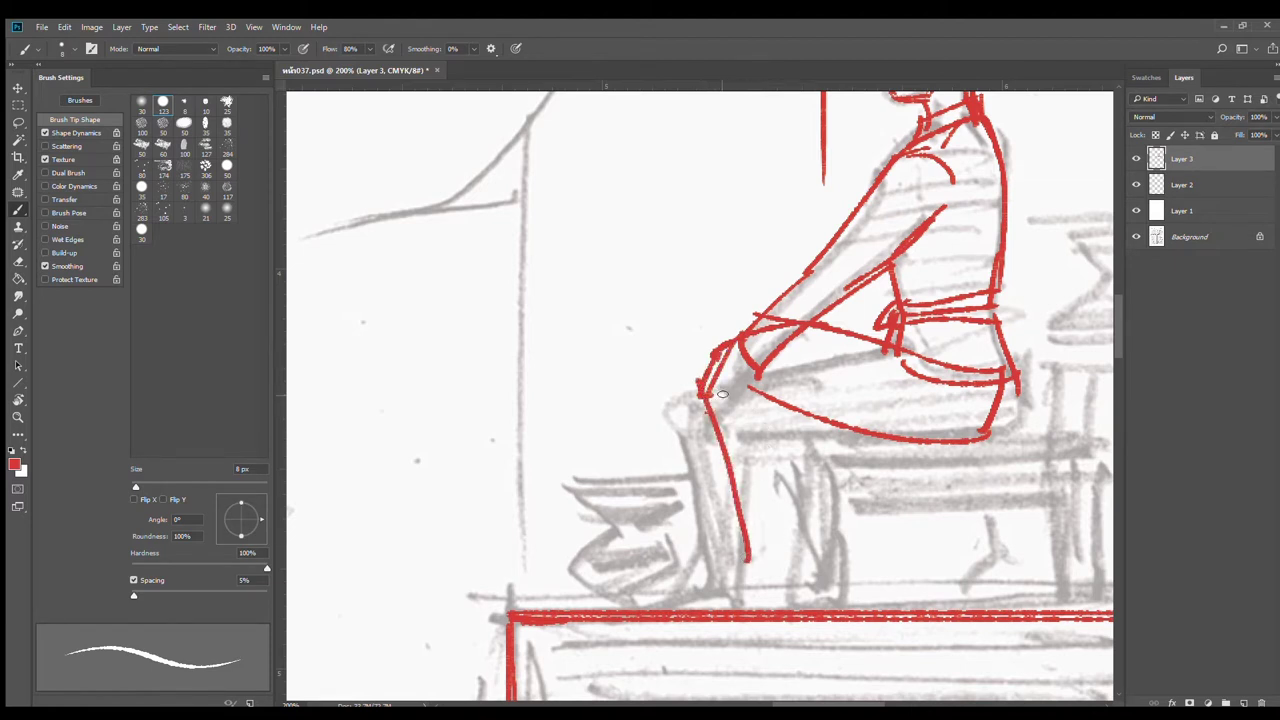
mouse_move(713, 378)
left_mouse_down()
mouse_move(728, 442)
mouse_move(734, 433)
left_mouse_up()
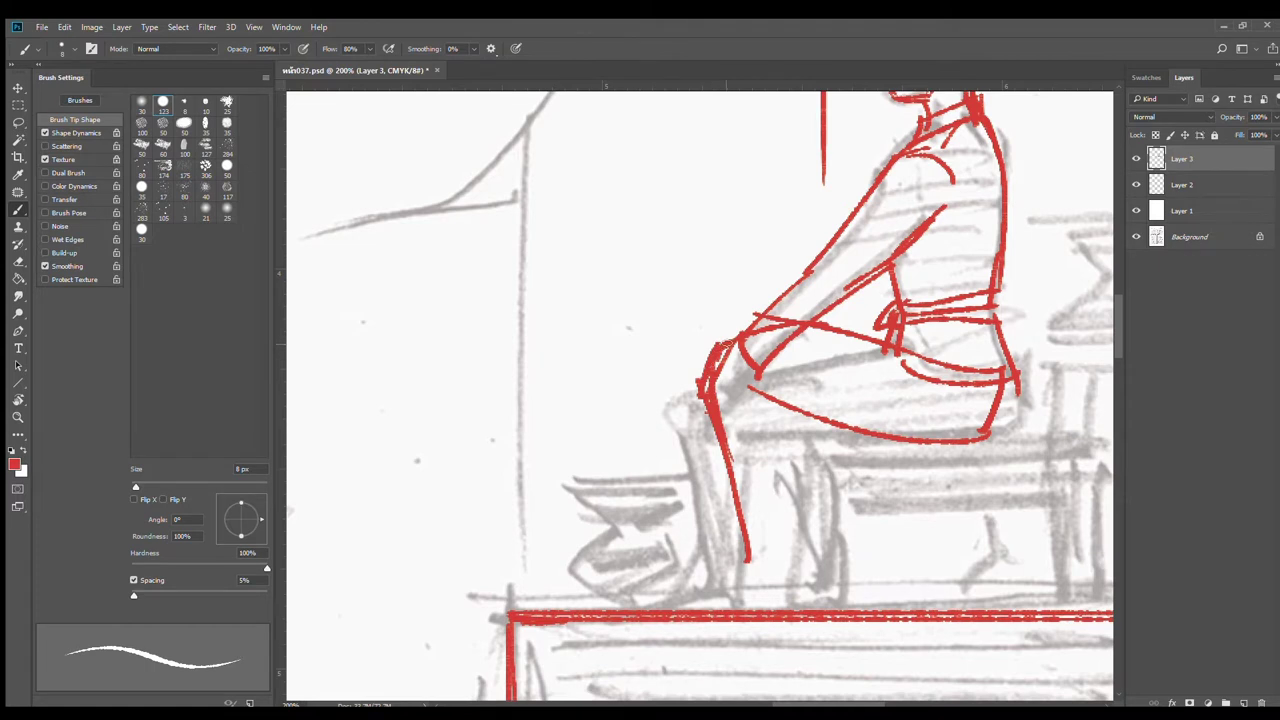
Step: Erase the seated figure's arm outline and cuff where they overlap the thigh
scroll(863, 403, "up", 3)
key("e")
mouse_move(874, 378)
left_mouse_down()
mouse_move(851, 400)
mouse_move(799, 383)
left_mouse_up()
left_click_drag(797, 460, 771, 467)
mouse_move(860, 341)
left_mouse_down()
mouse_move(920, 323)
mouse_move(909, 343)
mouse_move(832, 366)
left_mouse_up()
key("b")
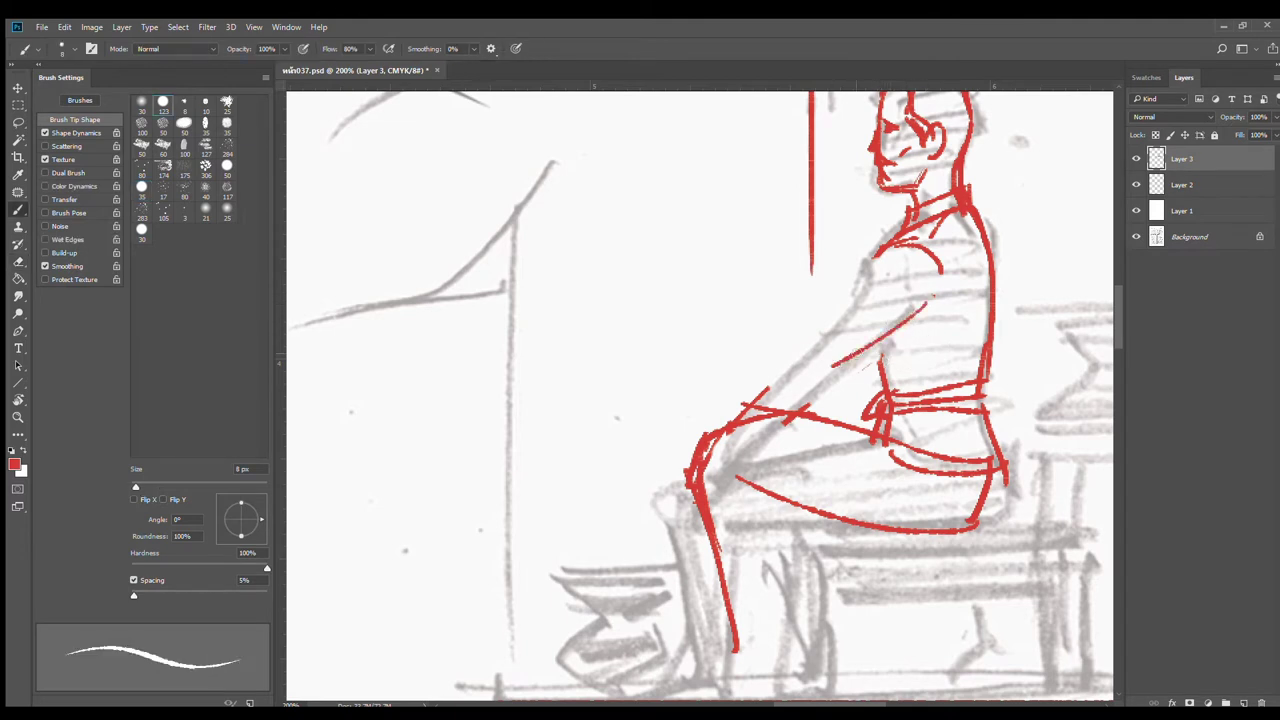
Step: Redraw the arm in a higher position reaching to the knee, with sleeve folds and a cuff
mouse_move(880, 258)
left_mouse_down()
mouse_move(851, 296)
mouse_move(916, 279)
mouse_move(836, 298)
mouse_move(766, 349)
left_mouse_up()
left_click_drag(846, 362, 742, 422)
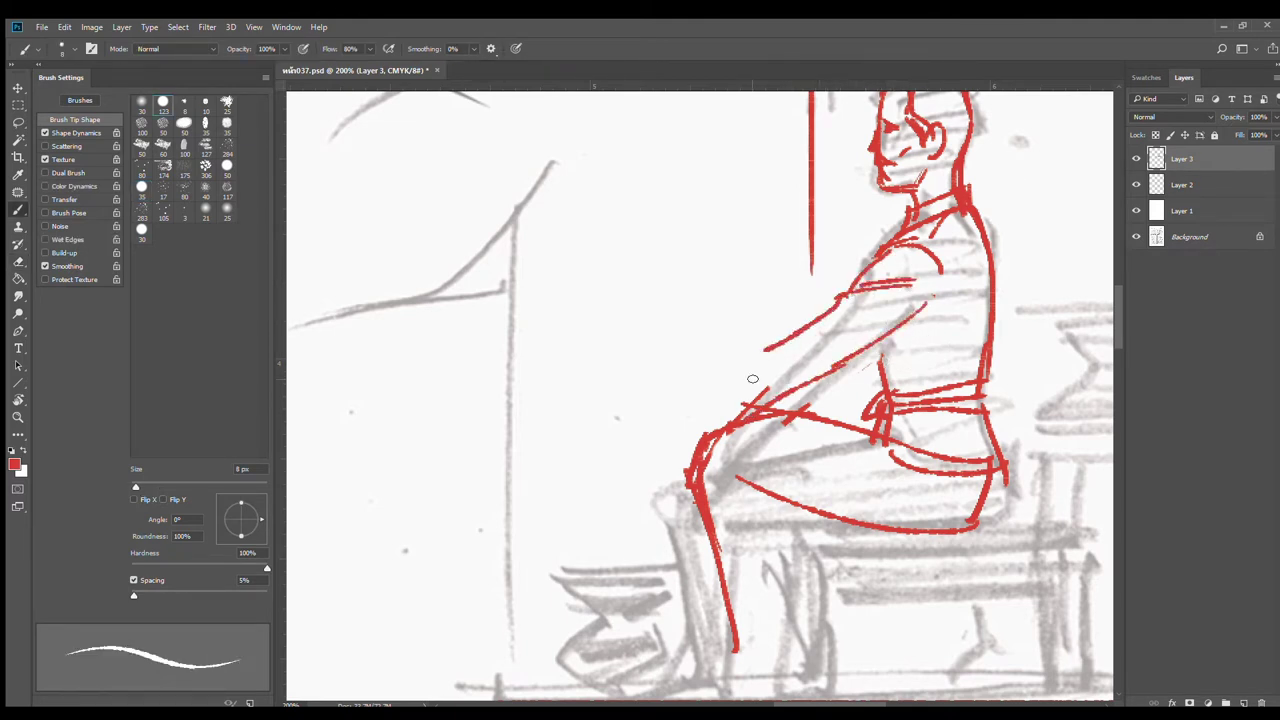
mouse_move(788, 341)
left_mouse_down()
mouse_move(695, 410)
mouse_move(703, 436)
mouse_move(741, 371)
mouse_move(844, 335)
mouse_move(910, 286)
left_mouse_up()
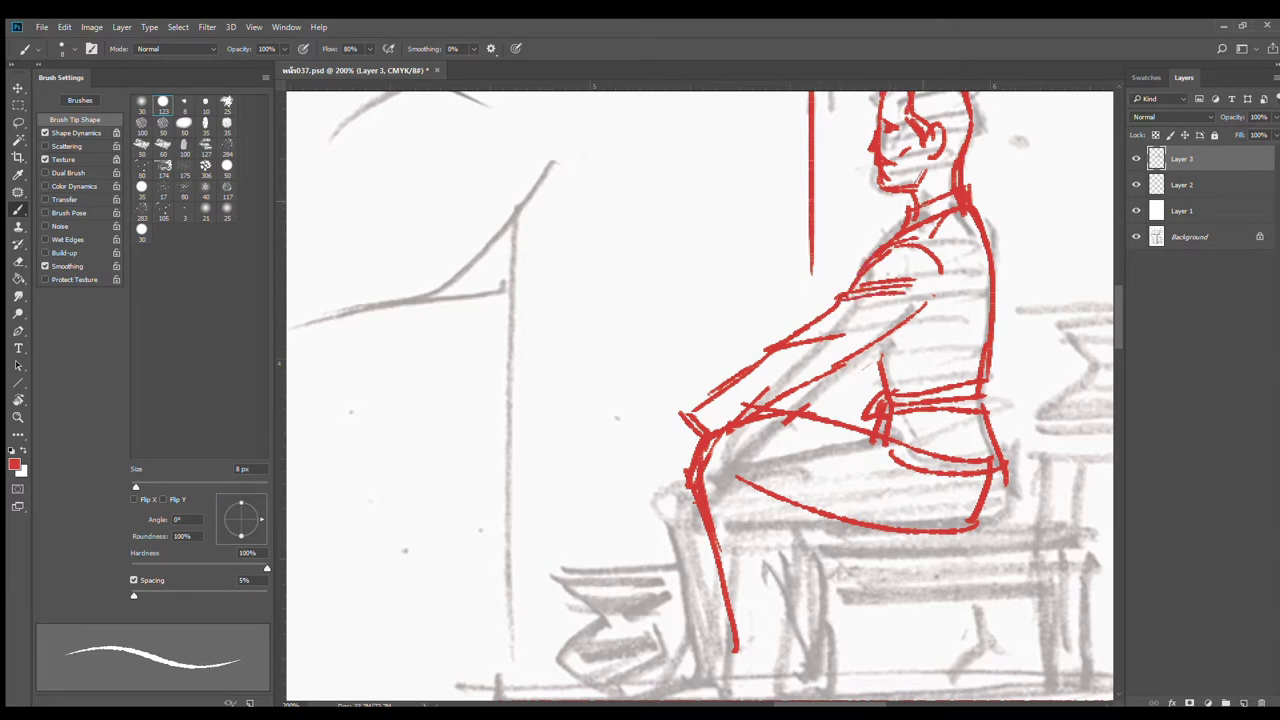
mouse_move(907, 208)
left_mouse_down()
mouse_move(906, 231)
mouse_move(921, 201)
mouse_move(948, 191)
left_mouse_up()
Step: Draw the hand hanging over the knee, and add second lines to the cuff and the sleeve's underside
left_click_drag(903, 358, 962, 270)
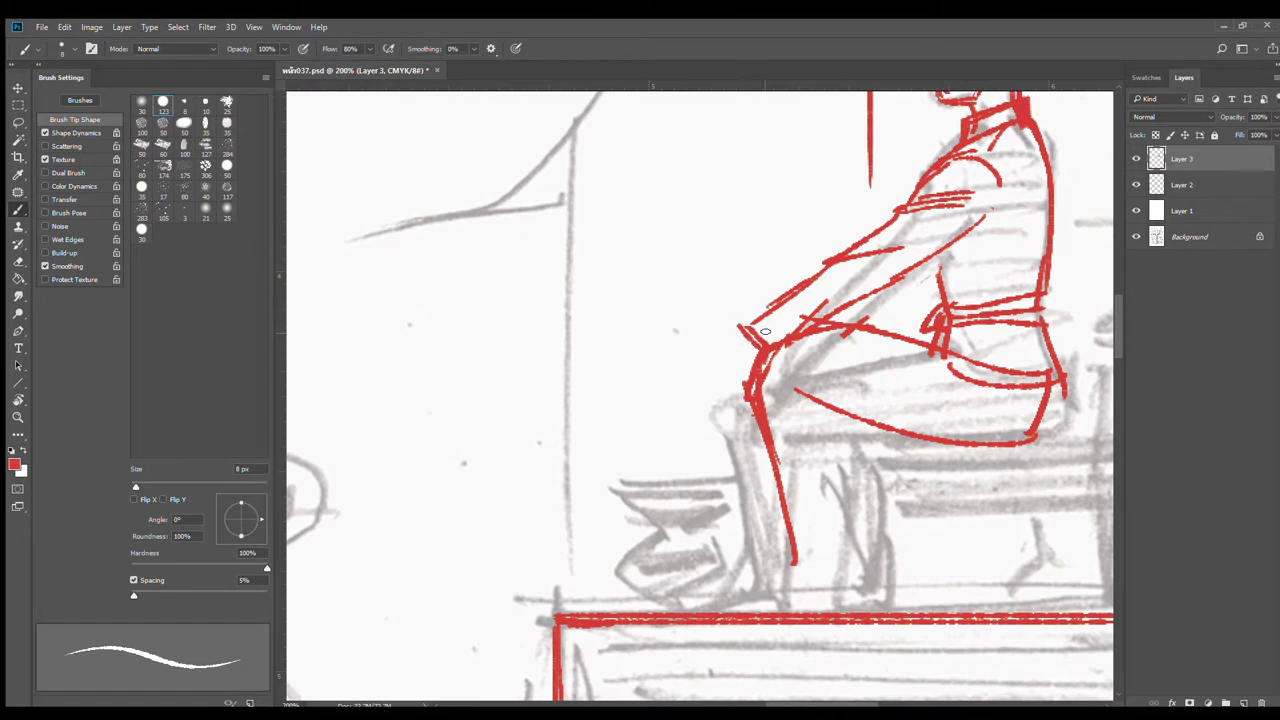
mouse_move(748, 334)
left_mouse_down()
mouse_move(716, 372)
mouse_move(716, 402)
mouse_move(743, 397)
left_mouse_up()
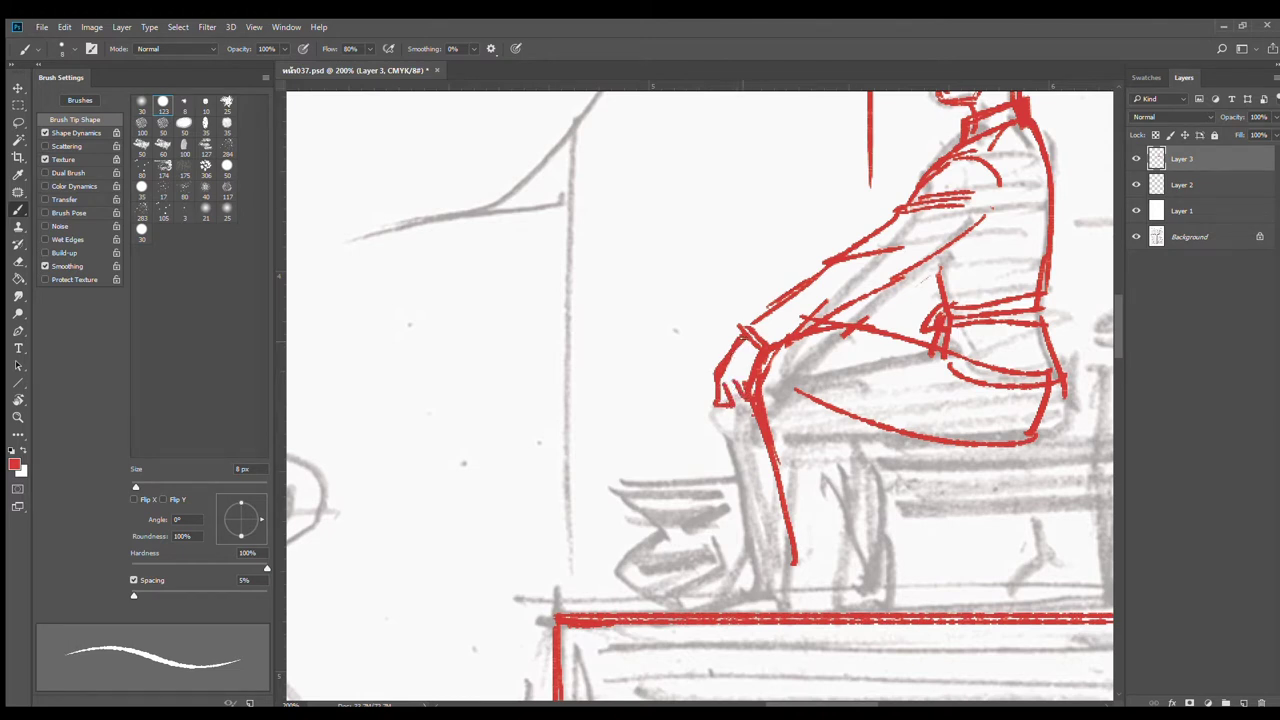
left_click_drag(743, 341, 716, 374)
left_click_drag(795, 424, 685, 498)
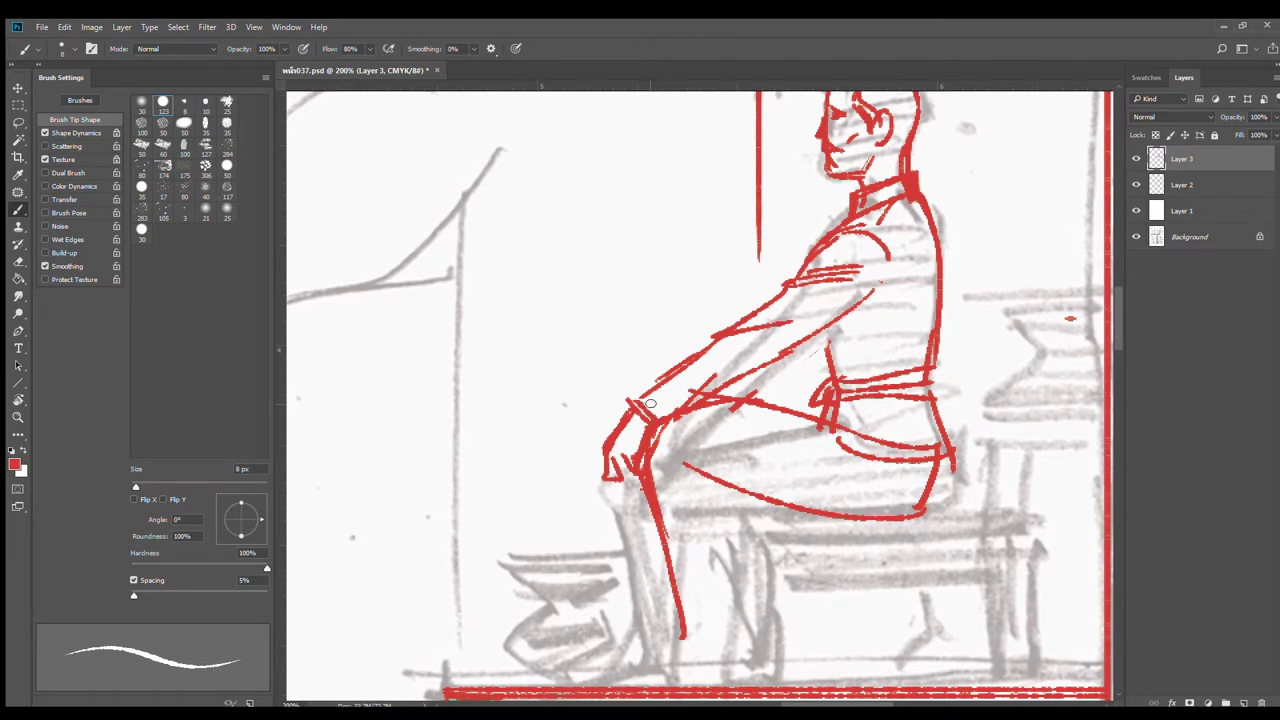
mouse_move(645, 397)
left_mouse_down()
mouse_move(670, 422)
mouse_move(817, 345)
left_mouse_up()
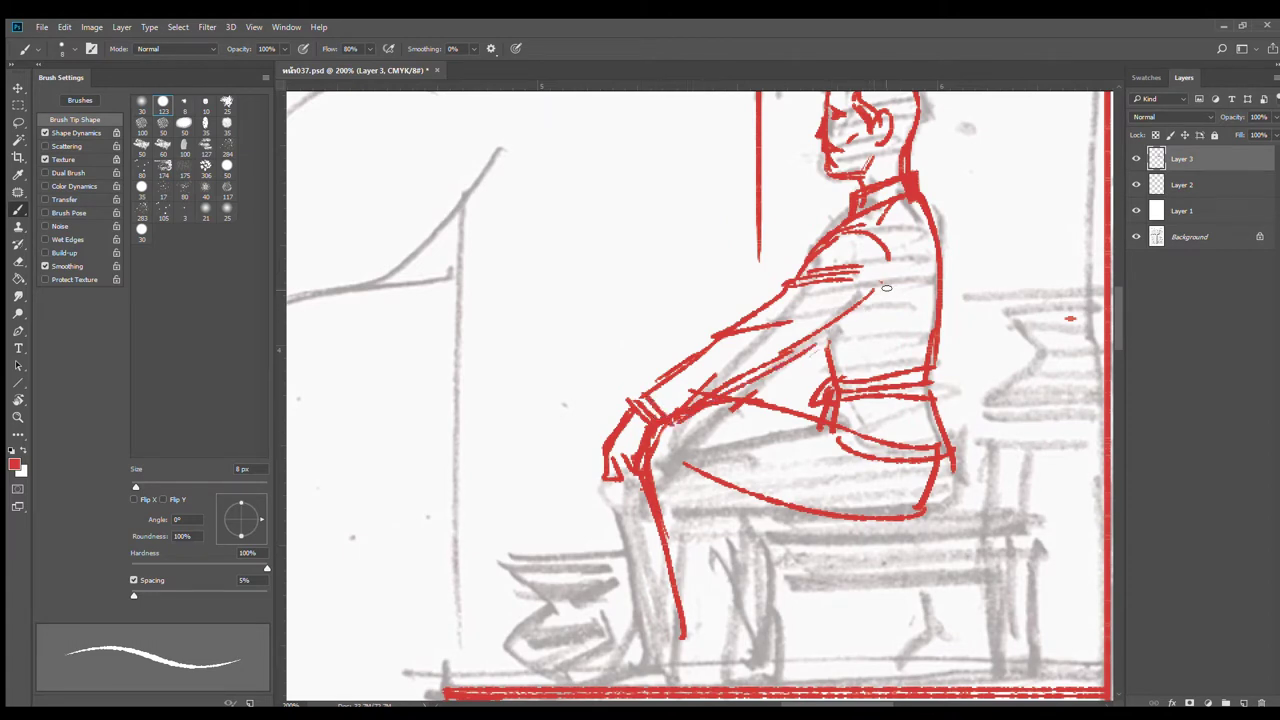
left_click_drag(887, 288, 744, 371)
Step: Add the trouser hem below the knee, fold lines across the thigh, and a firmer buttock contour
left_click(882, 405, "alt")
left_click(882, 405, "alt")
left_click(885, 408, "alt")
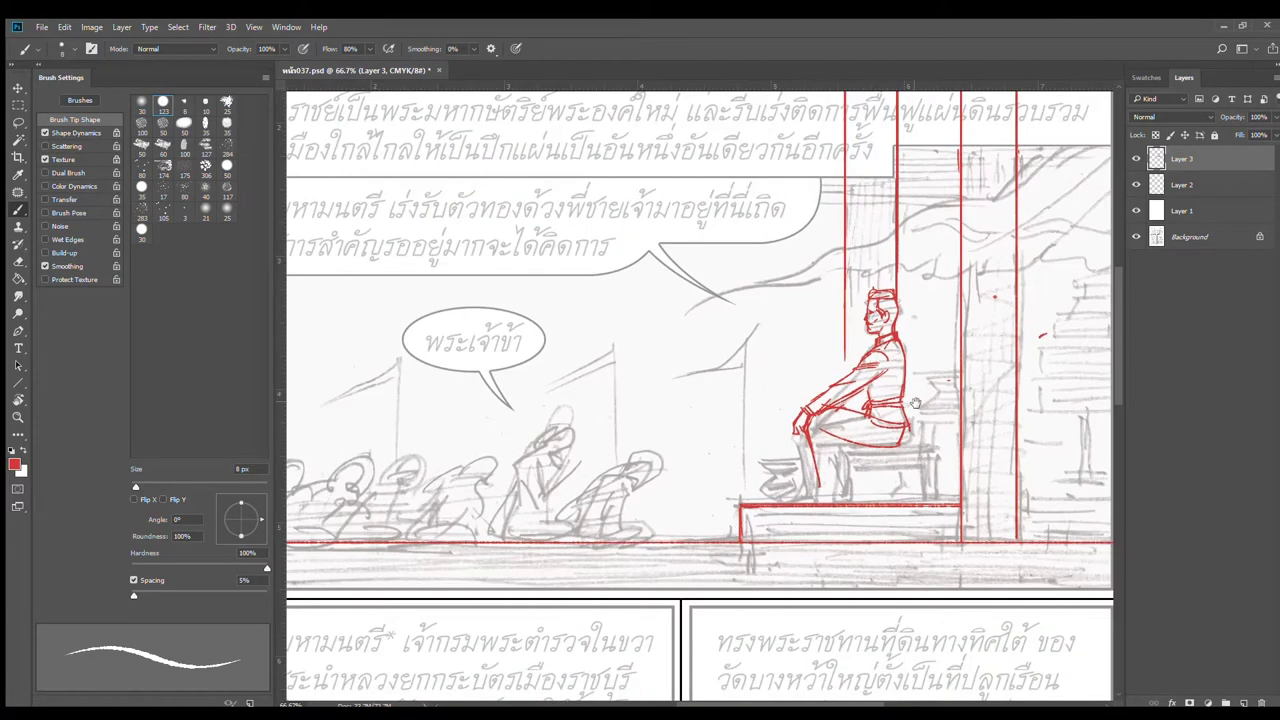
left_click(849, 453, "ctrl")
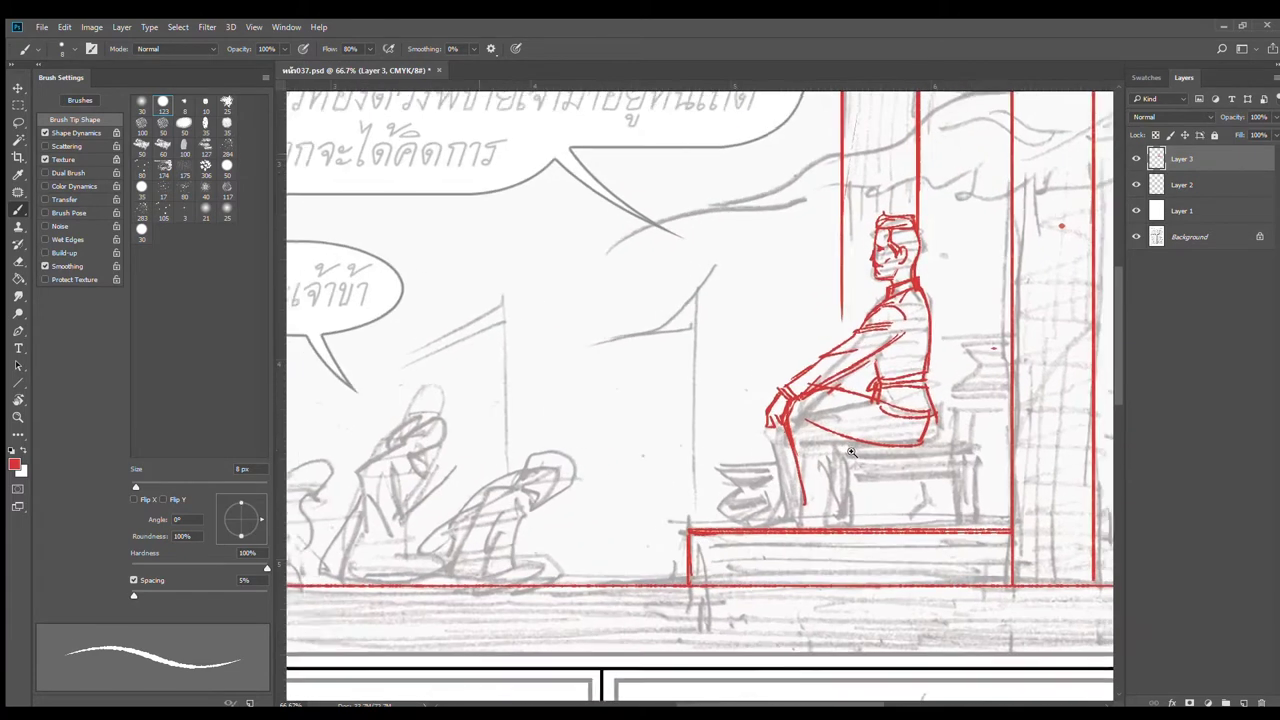
left_click_drag(848, 453, 791, 409)
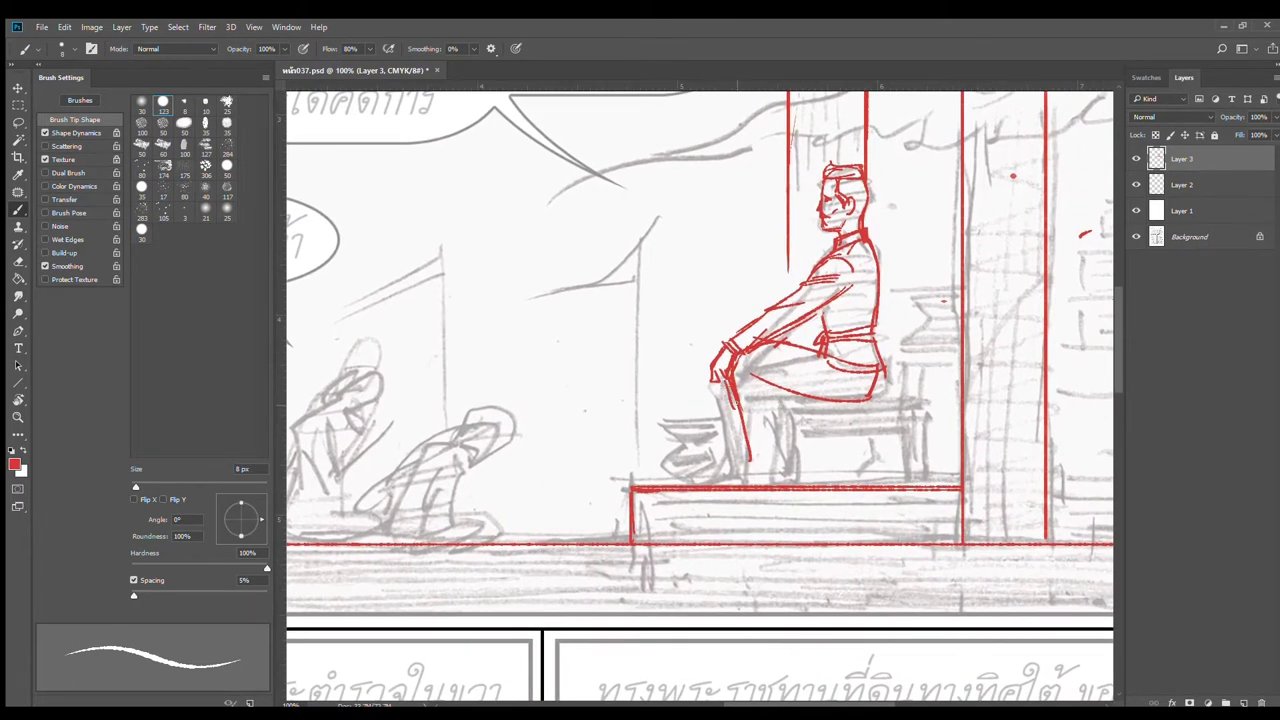
mouse_move(734, 408)
left_mouse_down()
mouse_move(763, 385)
mouse_move(750, 360)
mouse_move(841, 396)
mouse_move(853, 383)
mouse_move(825, 363)
mouse_move(858, 376)
mouse_move(773, 366)
left_mouse_up()
left_click_drag(882, 372, 874, 397)
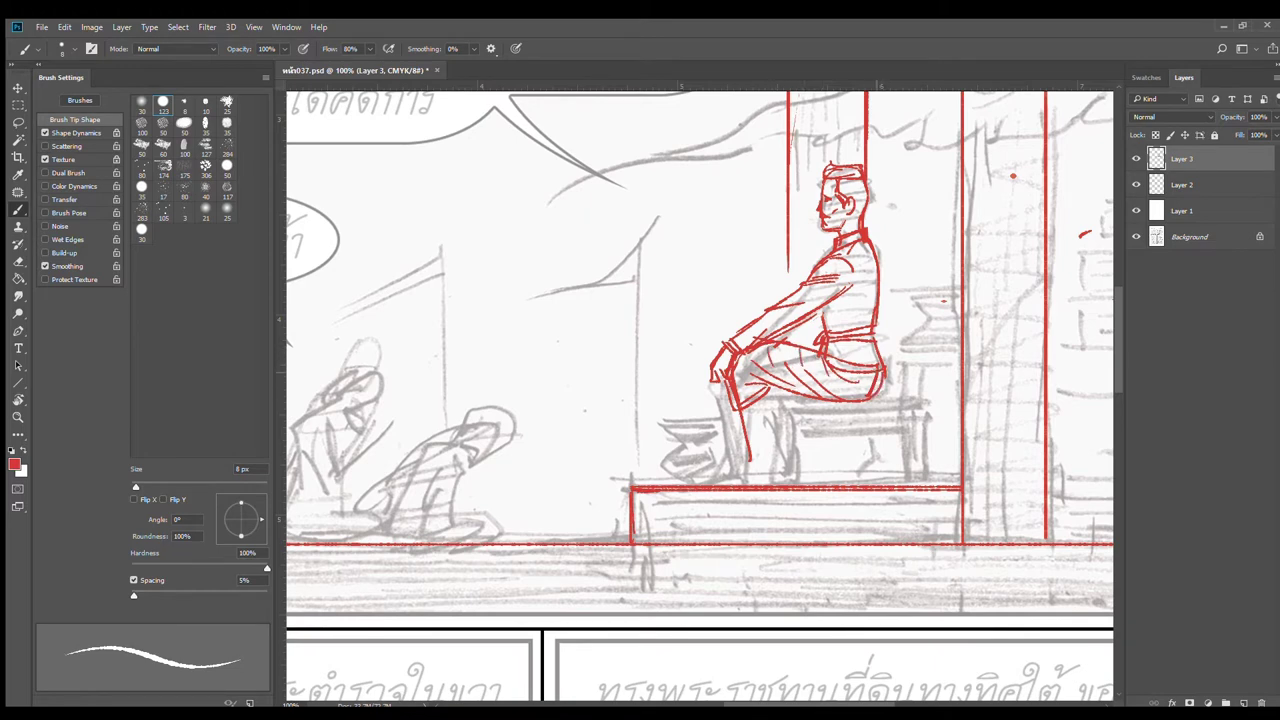
left_click_drag(778, 345, 826, 360)
Step: Draw the seated figure's calf, ankle and pointed shoe resting on the platform
left_click_drag(763, 390, 765, 486)
mouse_move(746, 412)
left_mouse_down()
mouse_move(746, 480)
mouse_move(700, 484)
mouse_move(770, 484)
mouse_move(768, 472)
mouse_move(772, 484)
left_mouse_up()
mouse_move(766, 400)
left_mouse_down()
mouse_move(766, 464)
mouse_move(708, 478)
mouse_move(717, 492)
left_mouse_up()
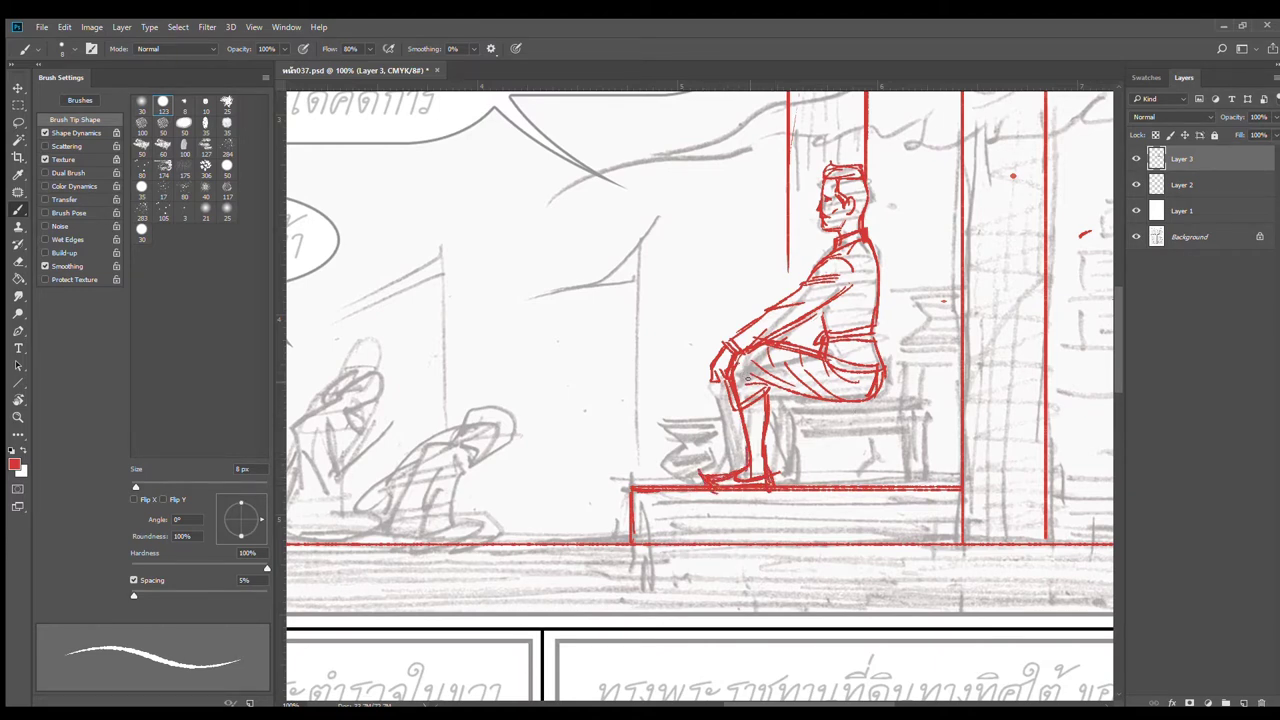
Step: Erase the calf line behind the shin and redraw the lower leg from trouser hem to heel
mouse_move(746, 375)
left_mouse_down()
mouse_move(781, 431)
mouse_move(776, 492)
left_mouse_up()
key("e")
key("b")
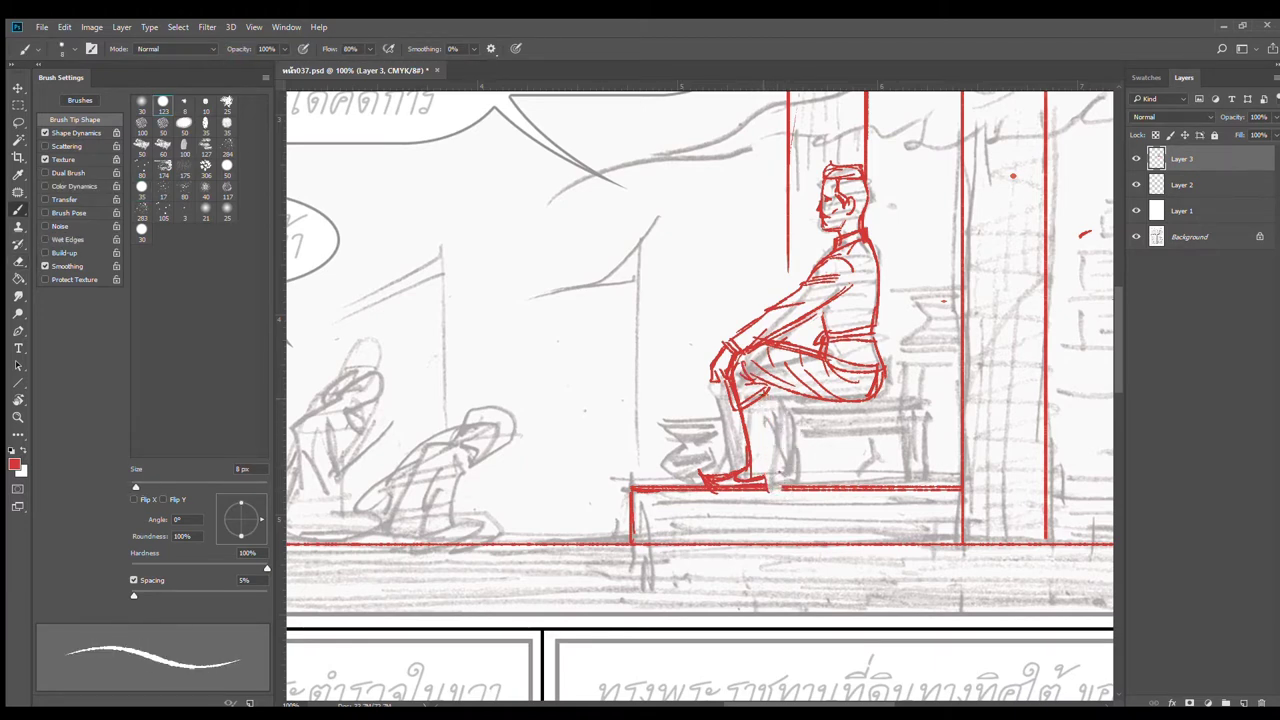
left_click_drag(762, 396, 768, 482)
left_click_drag(738, 410, 744, 456)
Step: Draw the stool's seat slab with parallel horizontal edges beneath the figure, plus a vertical front leg line
mouse_move(784, 404)
left_mouse_down()
mouse_move(888, 382)
mouse_move(894, 417)
mouse_move(891, 326)
left_mouse_up()
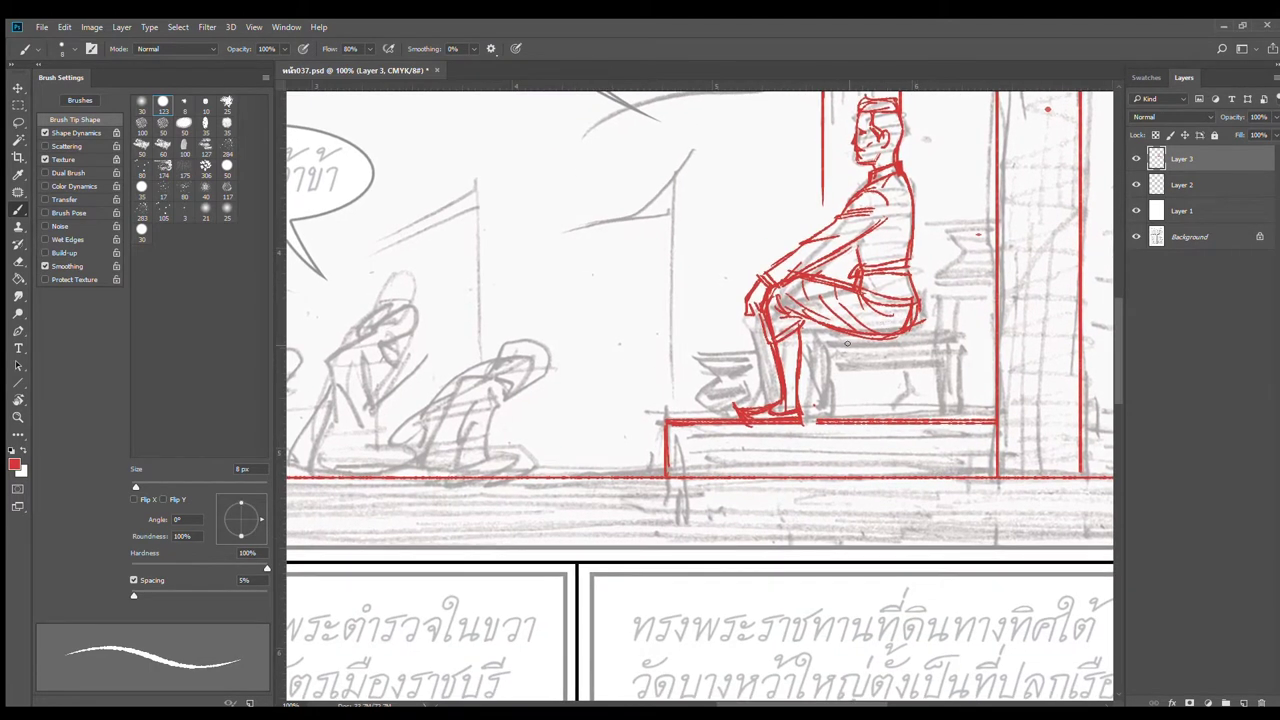
left_click_drag(822, 338, 913, 337)
key("ctrl+z")
left_click_drag(818, 338, 946, 337)
left_click_drag(817, 341, 817, 412)
key("ctrl+z")
mouse_move(817, 340)
left_mouse_down()
mouse_move(820, 399)
mouse_move(823, 349)
mouse_move(962, 344)
left_mouse_up()
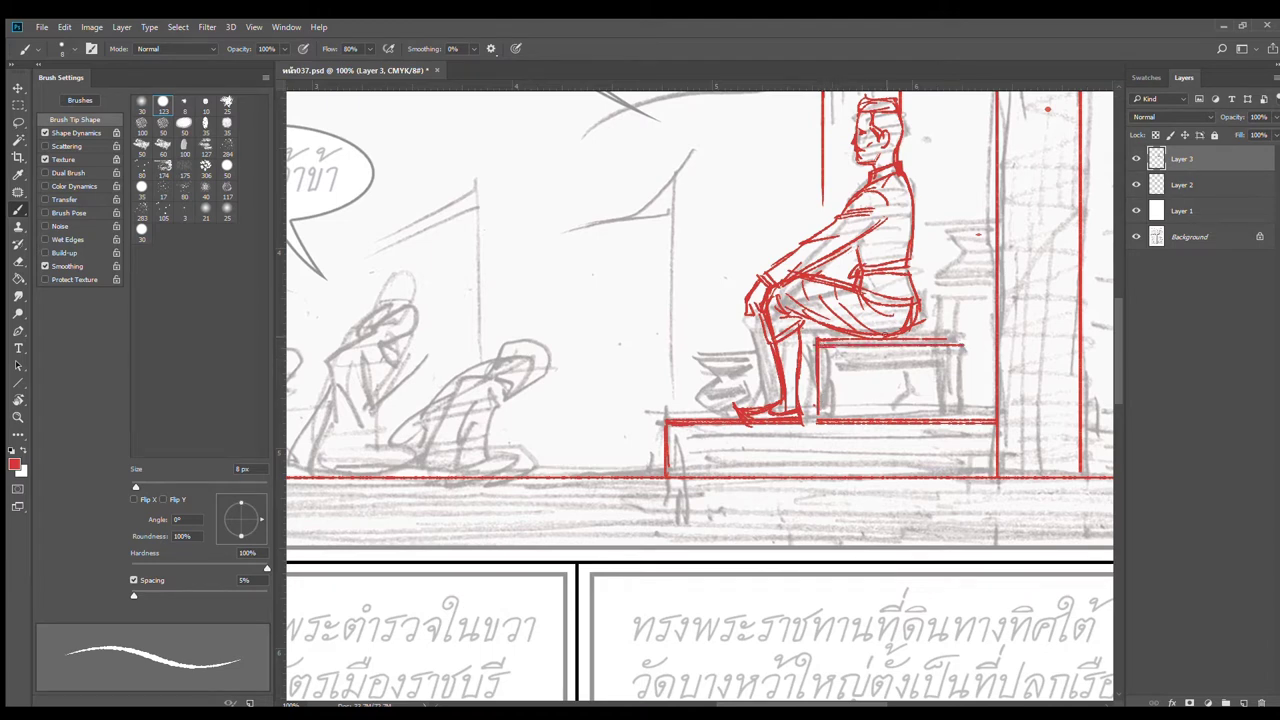
mouse_move(822, 330)
left_mouse_down()
mouse_move(966, 338)
mouse_move(815, 346)
mouse_move(968, 338)
left_mouse_up()
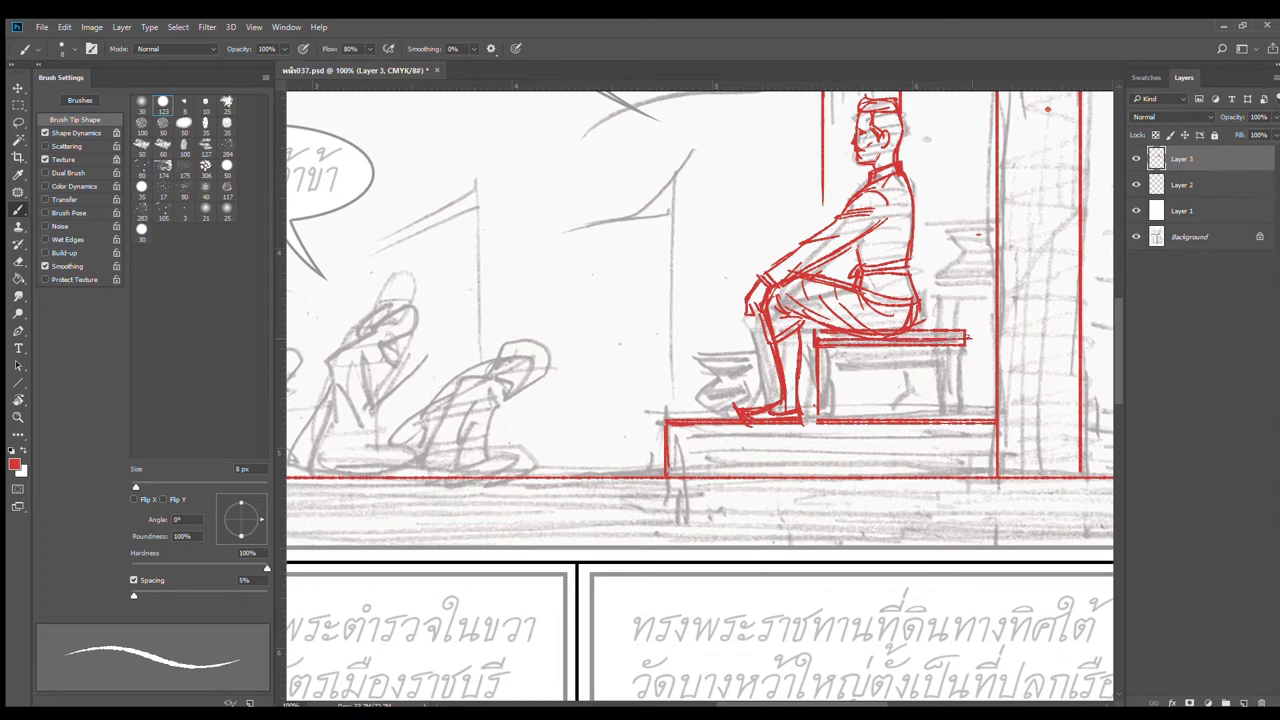
Step: Reinforce the stool's front edge and leg, and extend the seat lines back to the pillar
left_click_drag(812, 330, 812, 351)
left_click_drag(814, 362, 814, 391)
mouse_move(930, 325)
left_mouse_down()
mouse_move(994, 329)
mouse_move(975, 346)
mouse_move(991, 341)
left_mouse_up()
key("ctrl+z")
Step: Draw the stool's front leg with a curved bracket and scalloped apron, then erase the apron's wavy edge
left_click_drag(843, 364, 980, 360)
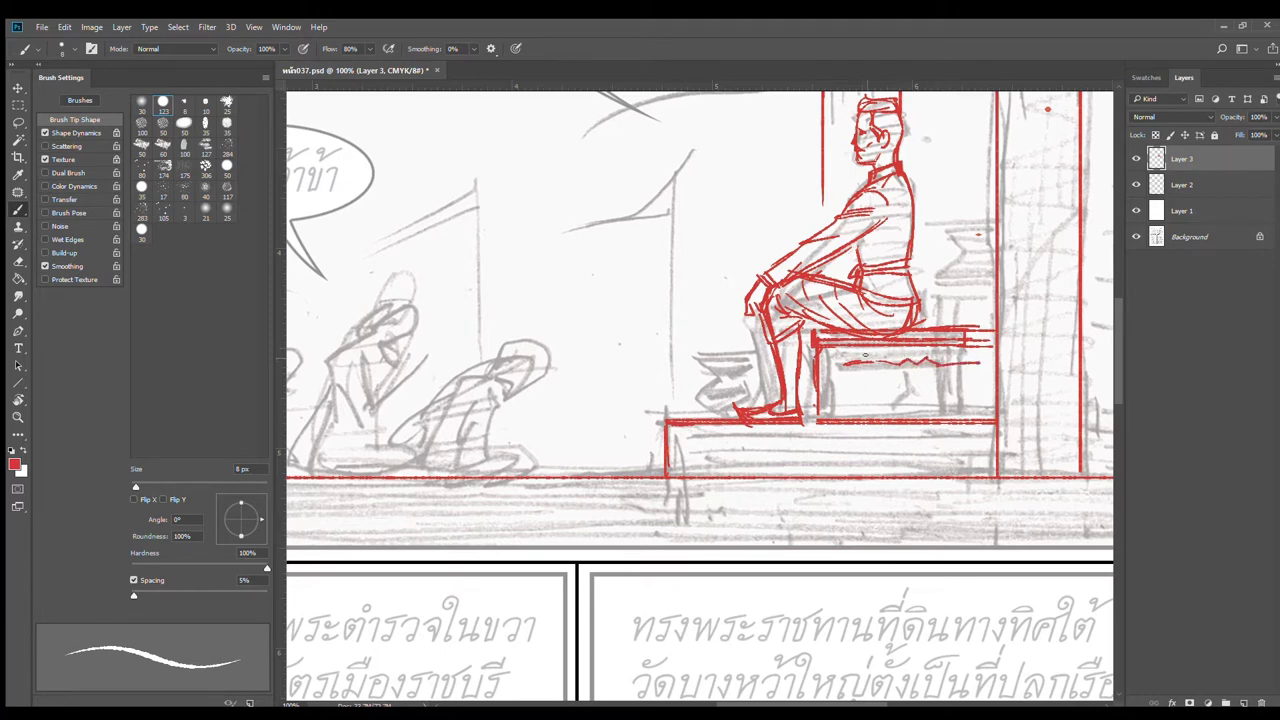
mouse_move(865, 356)
left_mouse_down()
mouse_move(836, 372)
mouse_move(836, 412)
mouse_move(833, 380)
mouse_move(902, 364)
left_mouse_up()
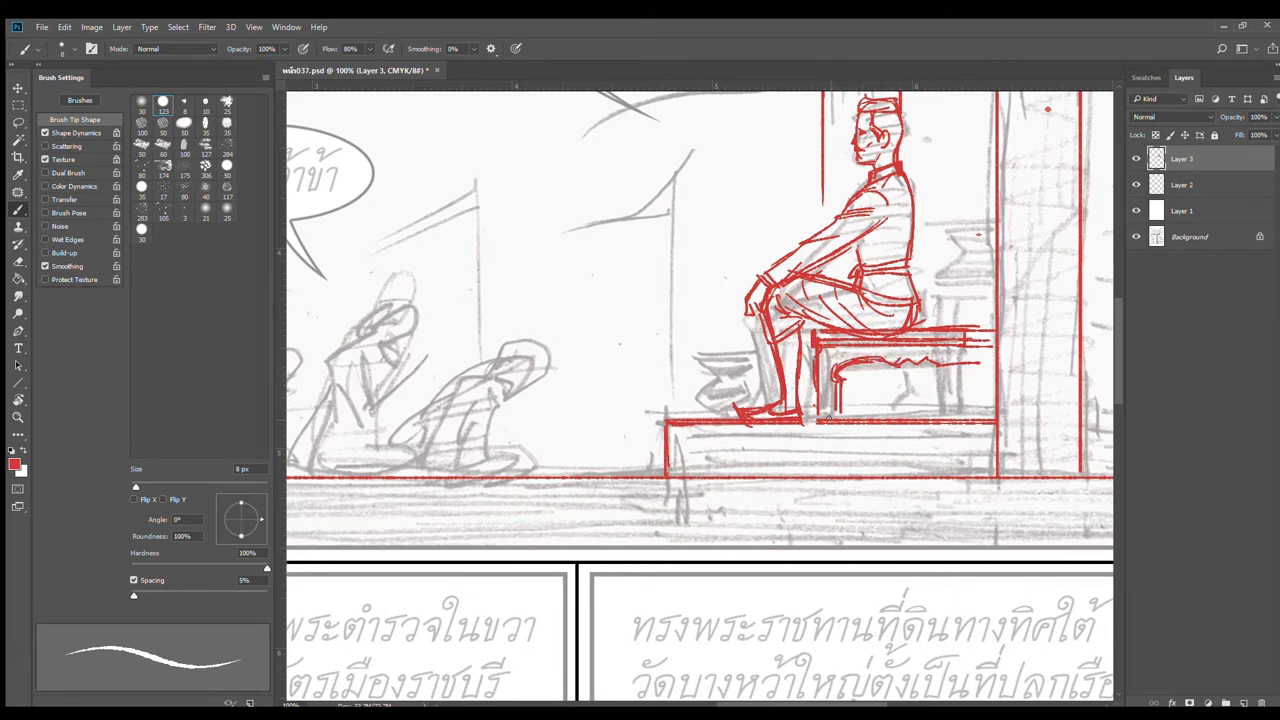
mouse_move(817, 402)
left_mouse_down()
mouse_move(818, 421)
mouse_move(840, 420)
left_mouse_up()
key("e")
mouse_move(965, 368)
left_mouse_down()
mouse_move(885, 368)
mouse_move(920, 368)
left_mouse_up()
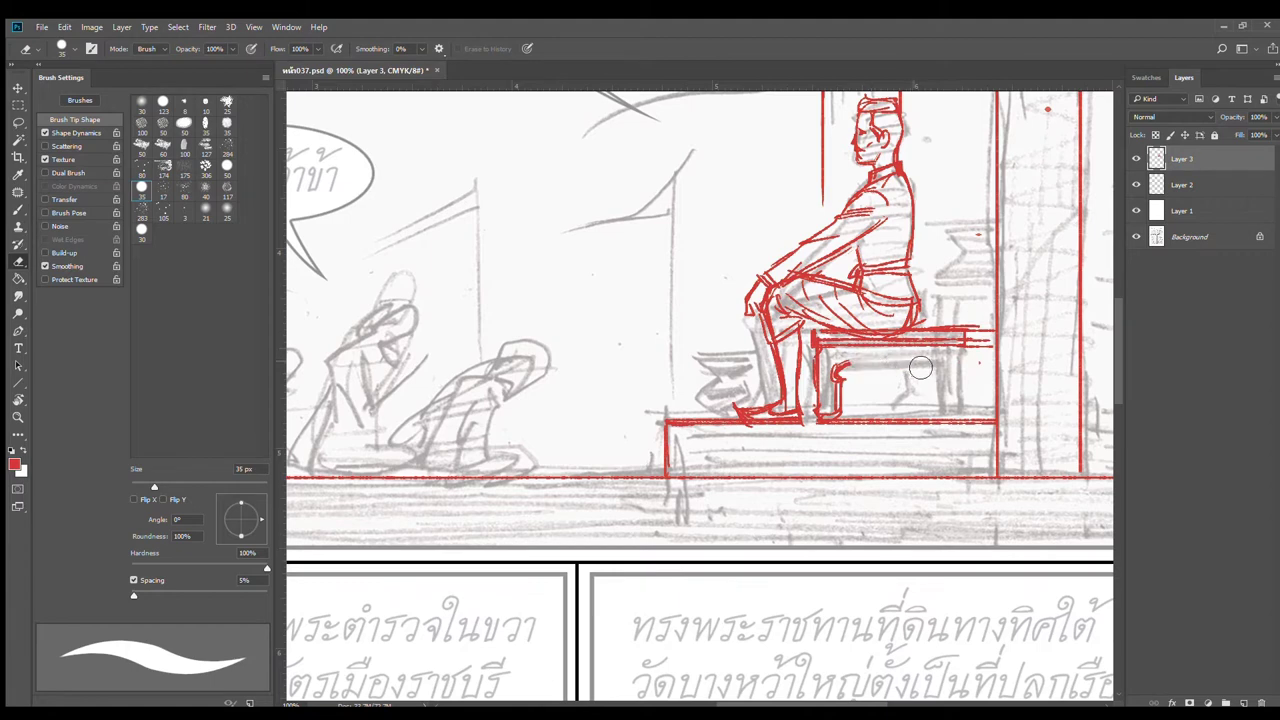
Step: Draw the stool's inner apron lines beneath the seat and its rear leg with parallel vertical edges
key("b")
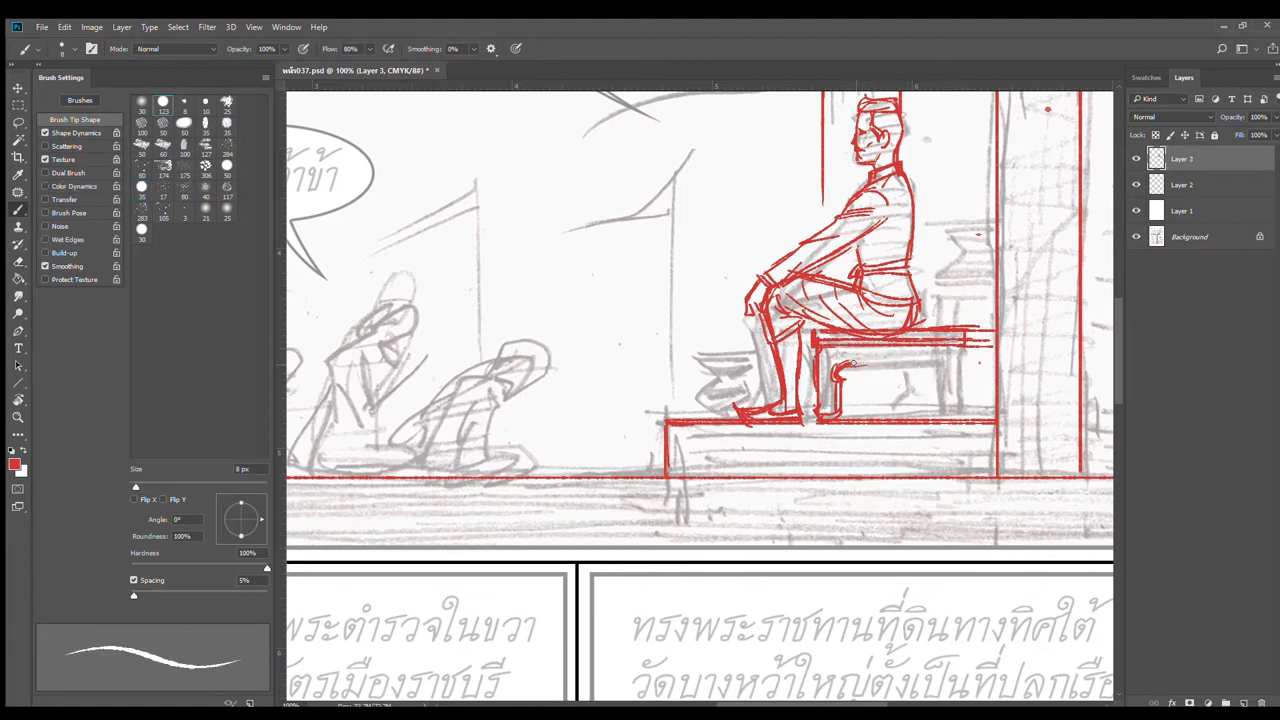
mouse_move(852, 364)
left_mouse_down()
mouse_move(980, 360)
mouse_move(855, 402)
left_mouse_up()
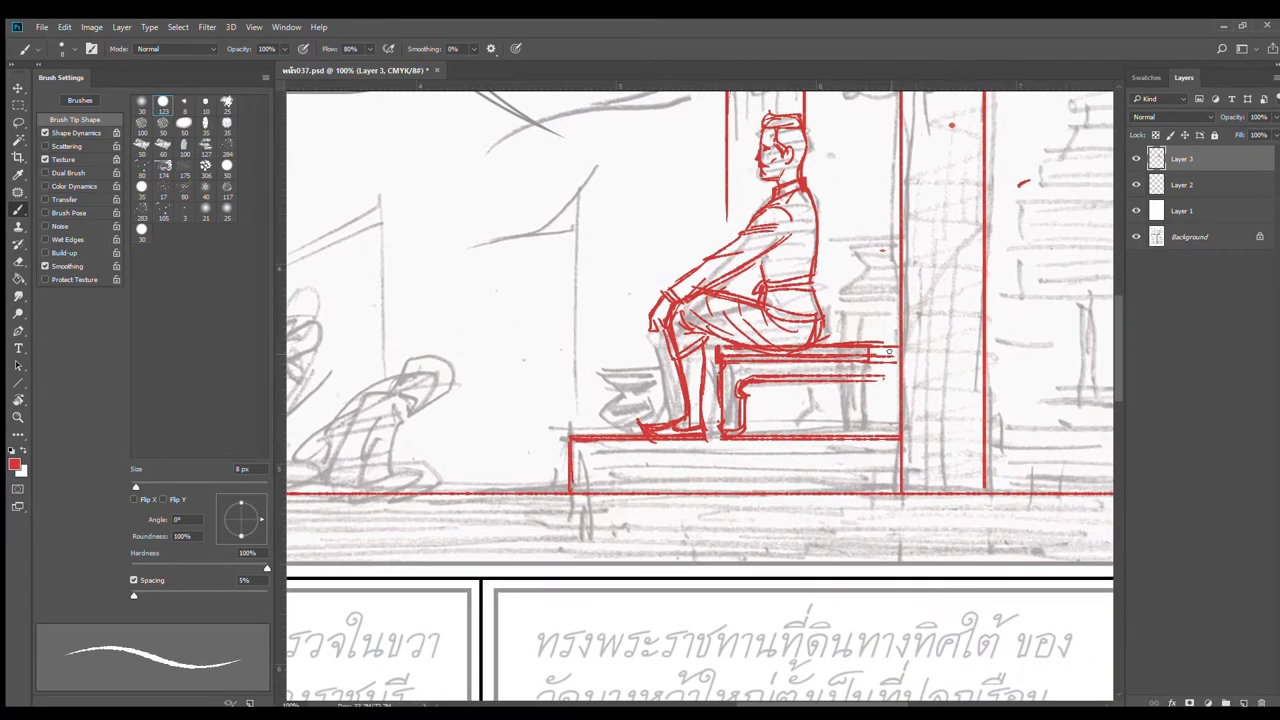
left_click_drag(890, 350, 893, 425)
left_click_drag(877, 378, 867, 432)
left_click_drag(871, 387, 871, 429)
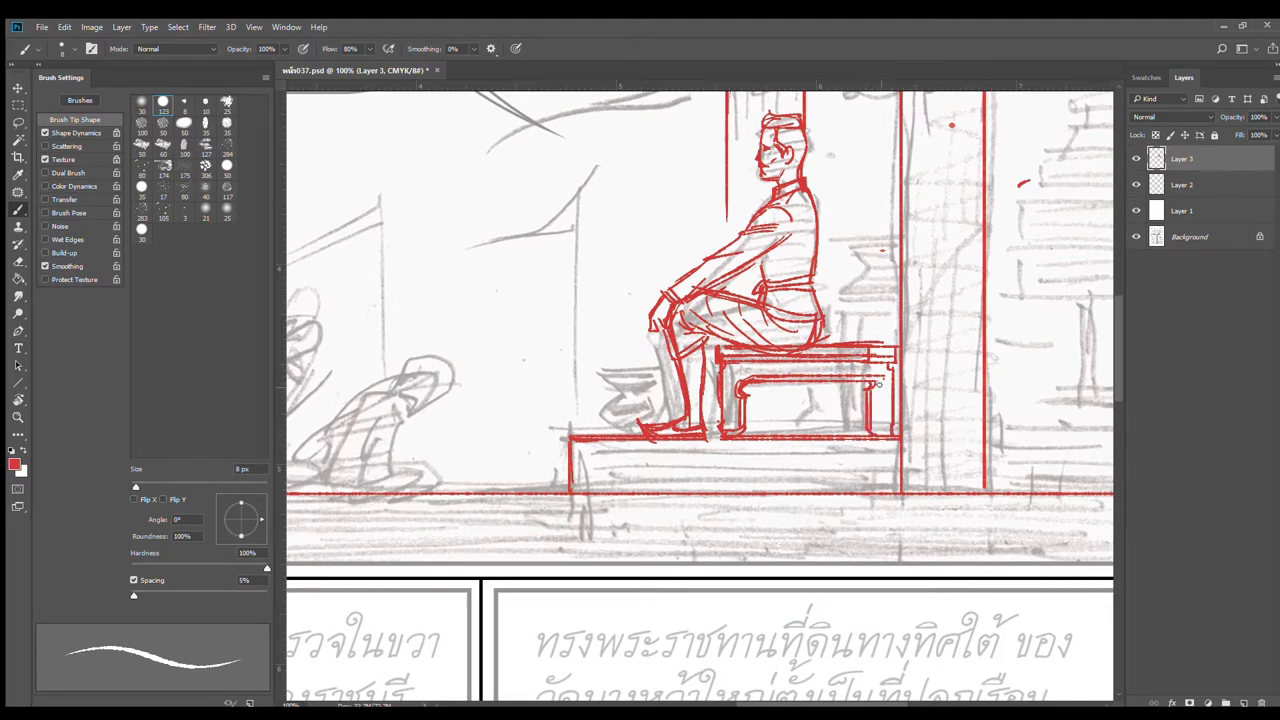
left_click_drag(876, 384, 876, 436)
Step: Erase the seated figure's back line and redraw it from shoulder to waist, adding fold strokes around the belt
key("space")
left_click_drag(845, 322, 821, 396)
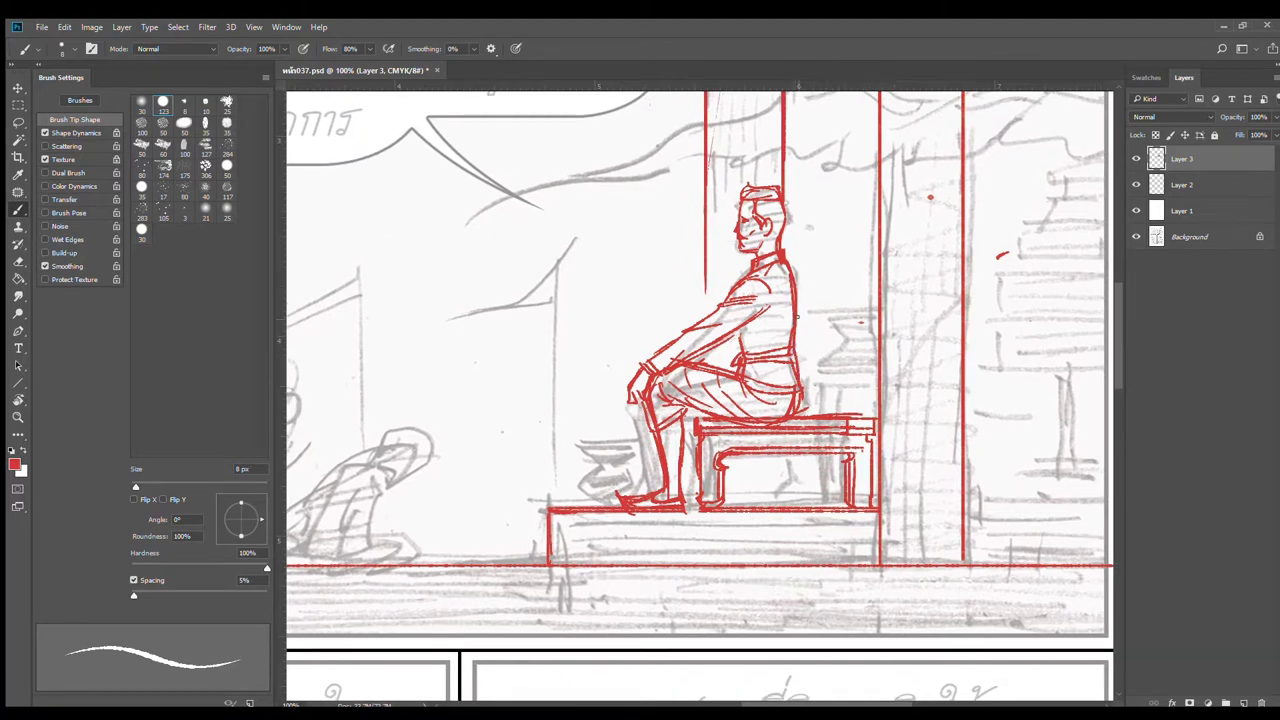
key("e")
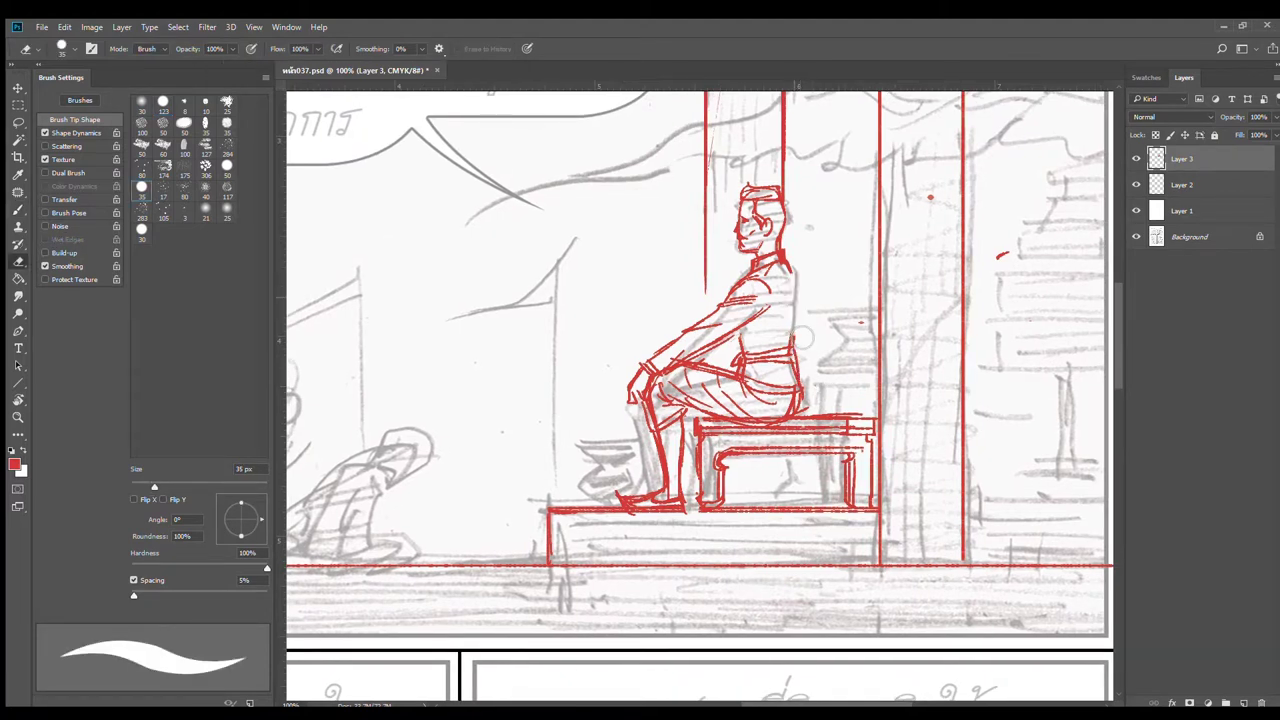
key("b")
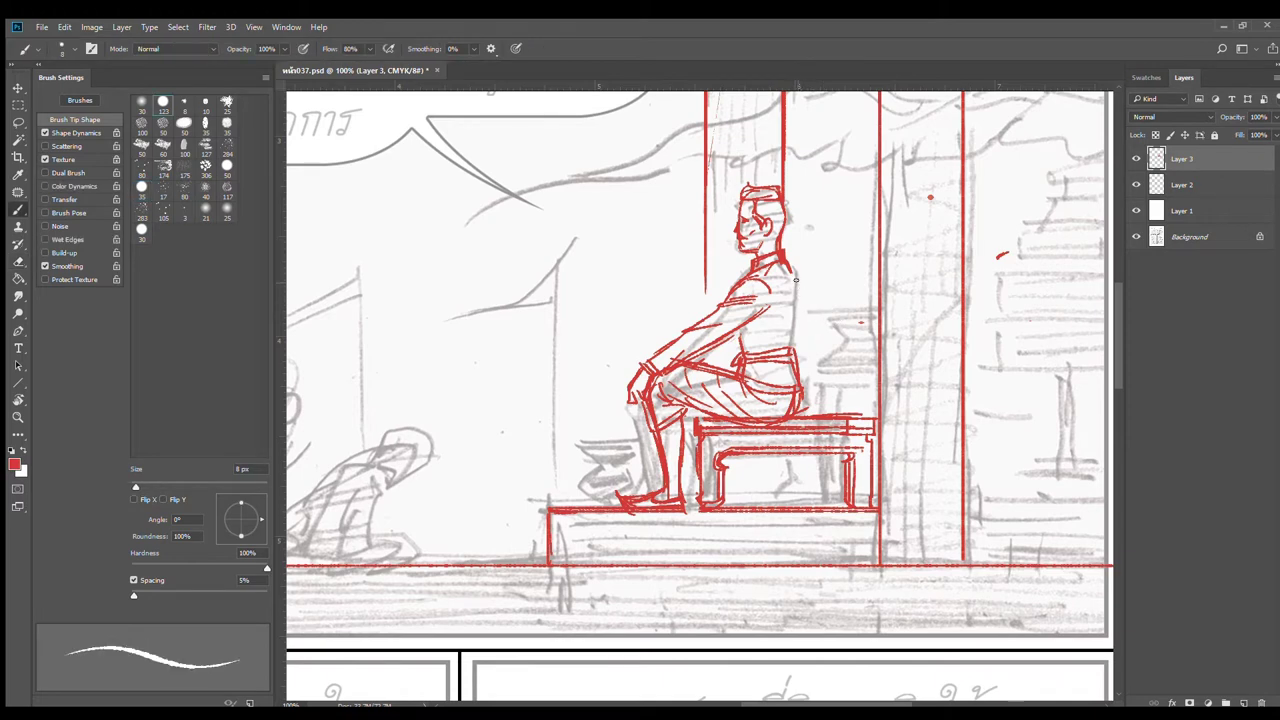
mouse_move(796, 277)
left_mouse_down()
mouse_move(792, 349)
mouse_move(736, 356)
mouse_move(784, 344)
left_mouse_up()
left_click_drag(762, 337, 795, 371)
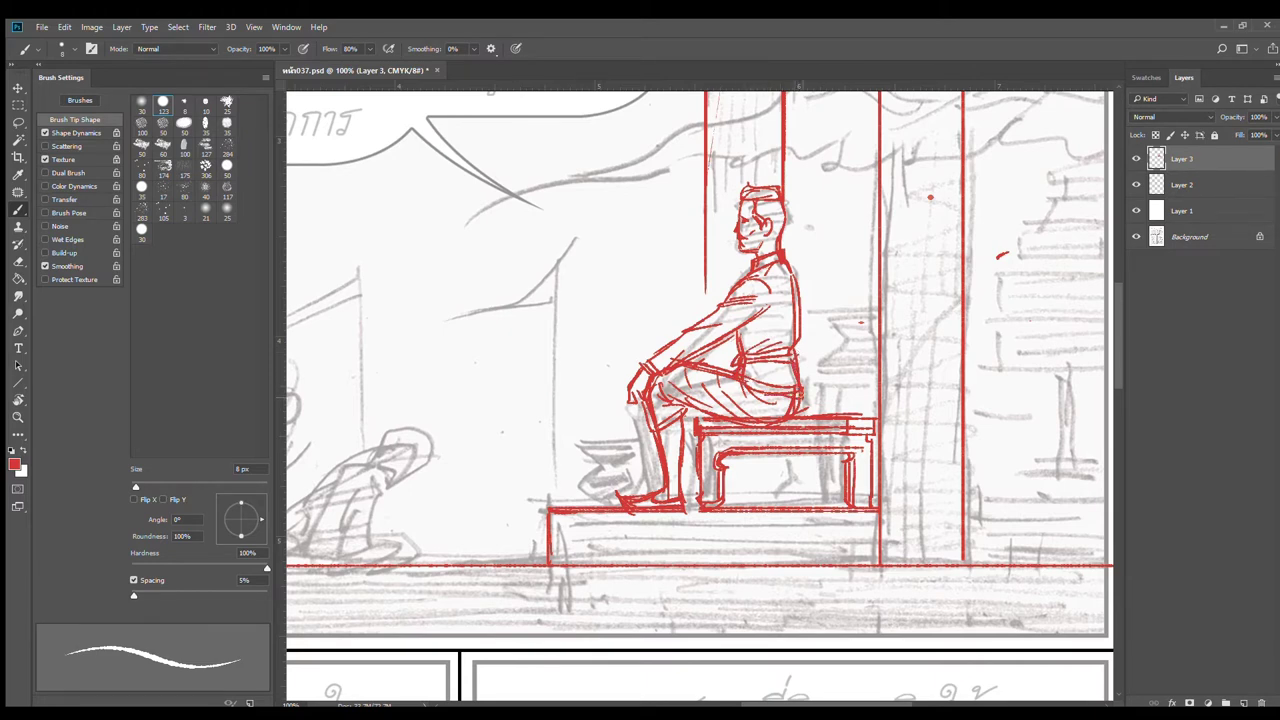
left_click_drag(823, 354, 833, 390)
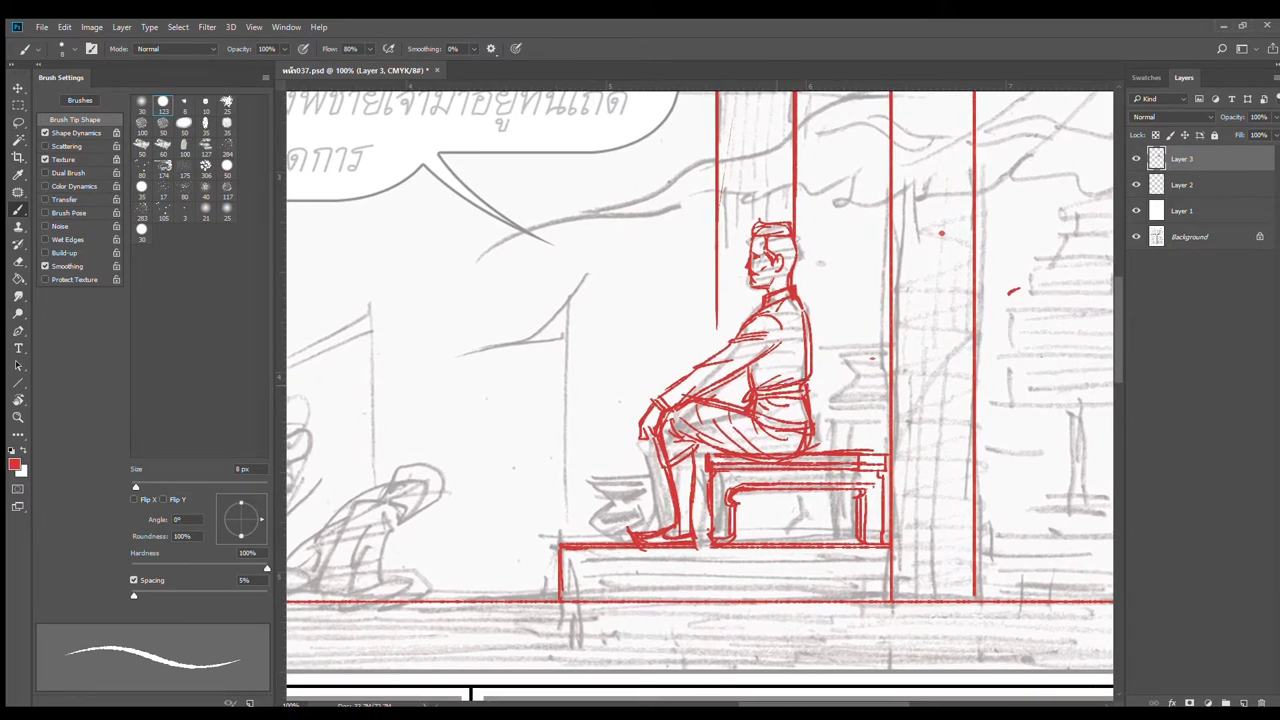
Step: Erase the figure's hip contour and redraw the hip, with folds below the belt and on the jacket
left_click_drag(875, 423, 929, 357)
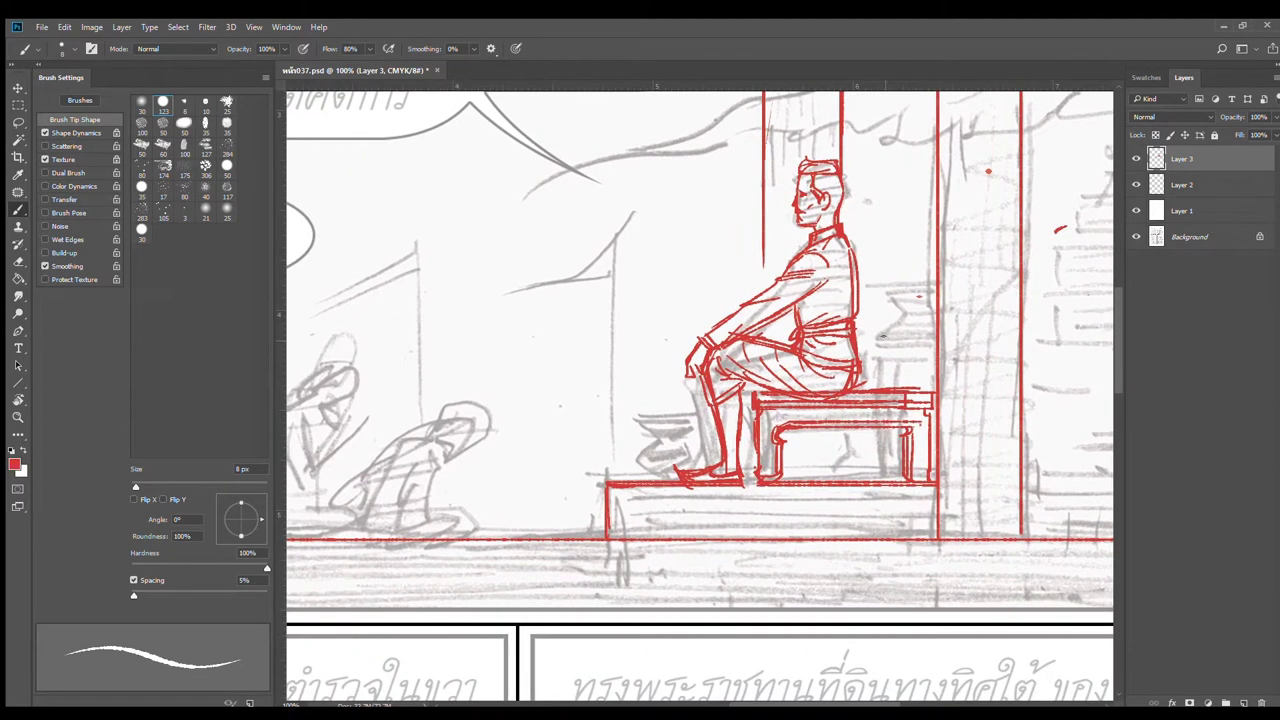
key("e")
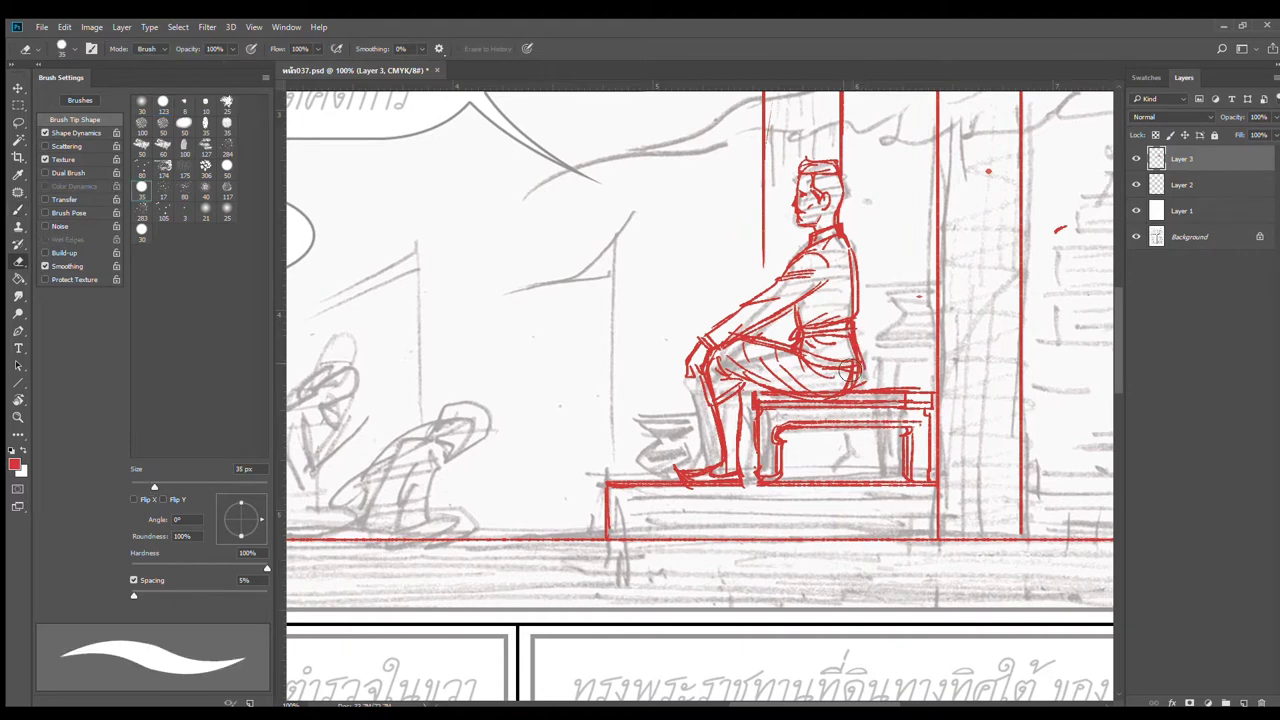
mouse_move(846, 377)
left_mouse_down()
mouse_move(868, 350)
mouse_move(870, 371)
left_mouse_up()
key("b")
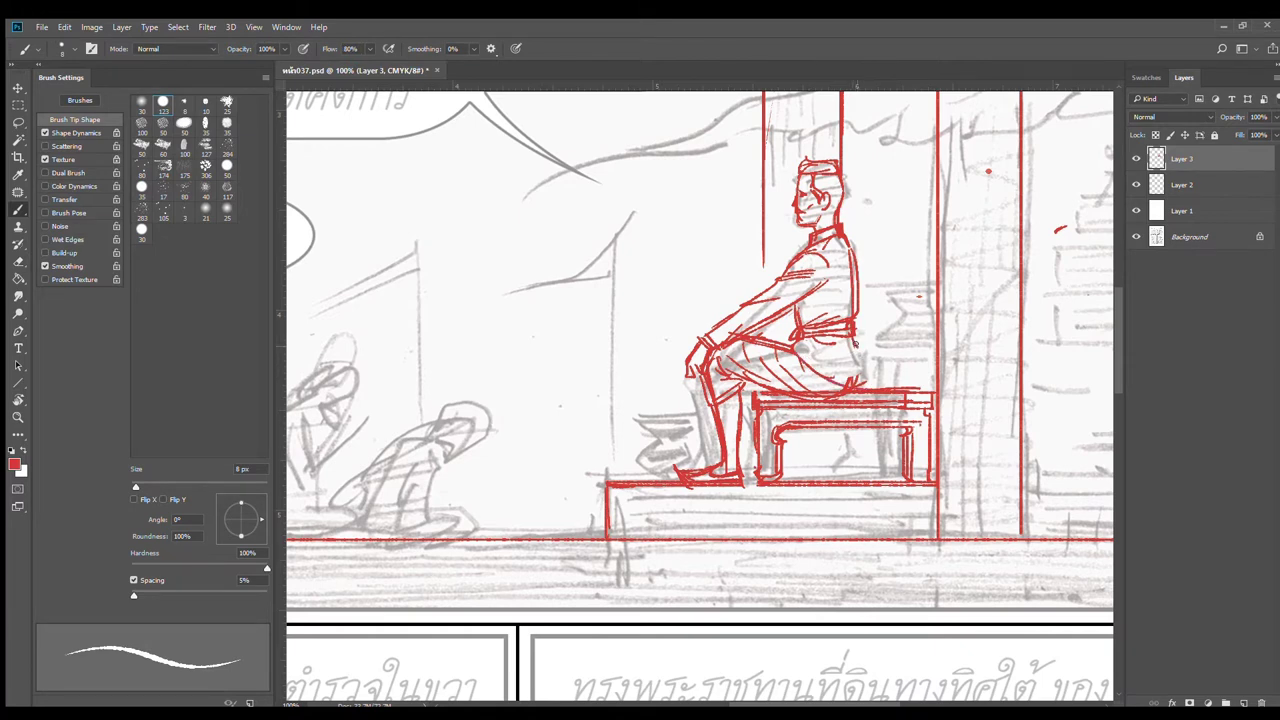
left_click_drag(855, 343, 860, 378)
mouse_move(806, 339)
left_mouse_down()
mouse_move(796, 351)
mouse_move(831, 355)
left_mouse_up()
mouse_move(855, 250)
left_mouse_down()
mouse_move(862, 316)
mouse_move(834, 306)
mouse_move(809, 322)
mouse_move(829, 284)
left_mouse_up()
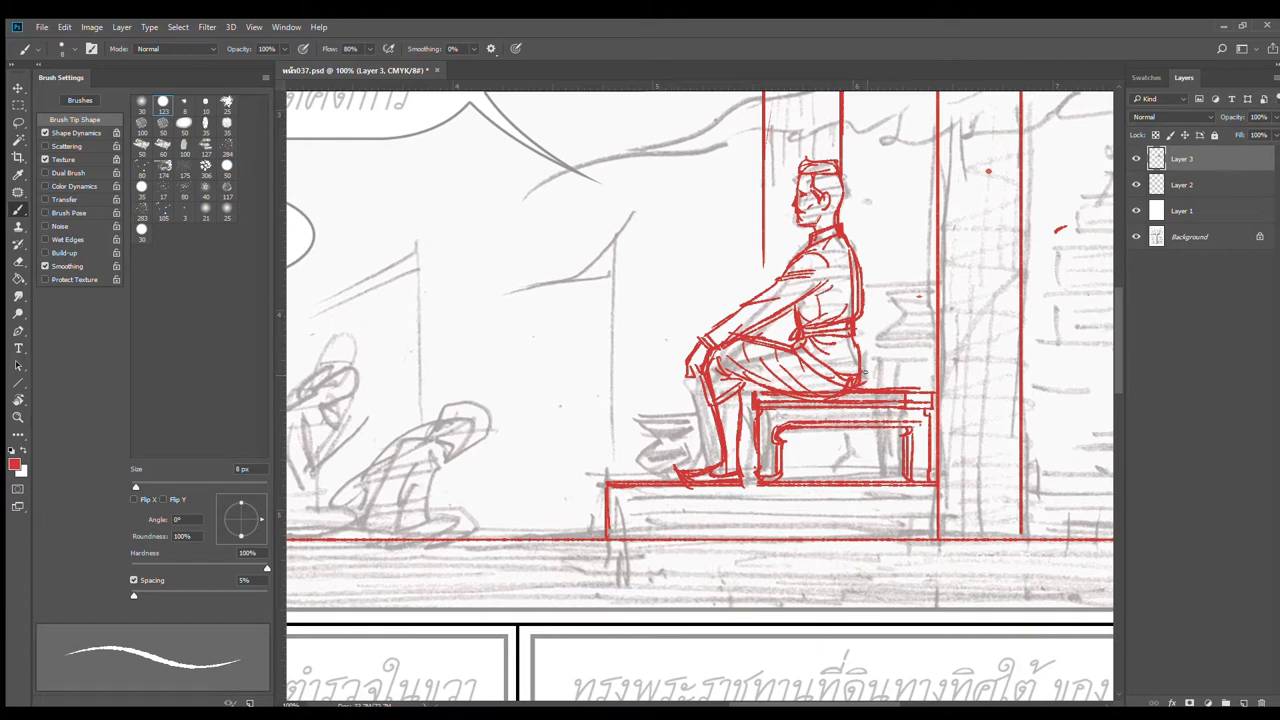
left_click_drag(856, 336, 864, 352)
mouse_move(862, 350)
left_mouse_down()
mouse_move(866, 386)
mouse_move(862, 371)
left_mouse_up()
Step: Draw a triangular cushion on the stool behind the figure, with its top edge running to the figure's back
mouse_move(861, 318)
left_mouse_down()
mouse_move(915, 316)
mouse_move(889, 388)
left_mouse_up()
mouse_move(910, 319)
left_mouse_down()
mouse_move(924, 387)
mouse_move(887, 387)
mouse_move(924, 384)
left_mouse_up()
mouse_move(911, 324)
left_mouse_down()
mouse_move(922, 389)
mouse_move(938, 390)
left_mouse_up()
mouse_move(857, 323)
left_mouse_down()
mouse_move(904, 323)
mouse_move(932, 390)
left_mouse_up()
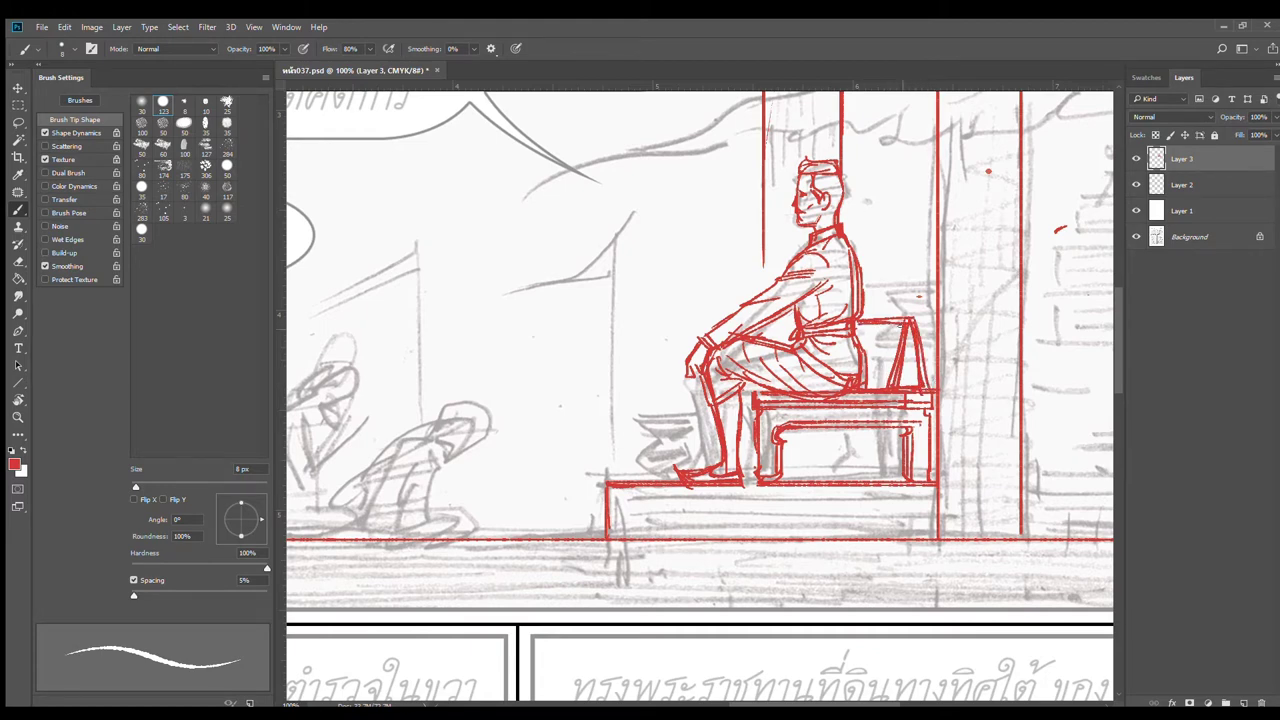
mouse_move(903, 320)
left_mouse_down()
mouse_move(887, 380)
mouse_move(910, 352)
left_mouse_up()
Step: Rotate the seated figure's head by -11.28°, shift it forward over the collar, and redraw the neck lines
left_click_drag(858, 237, 860, 346)
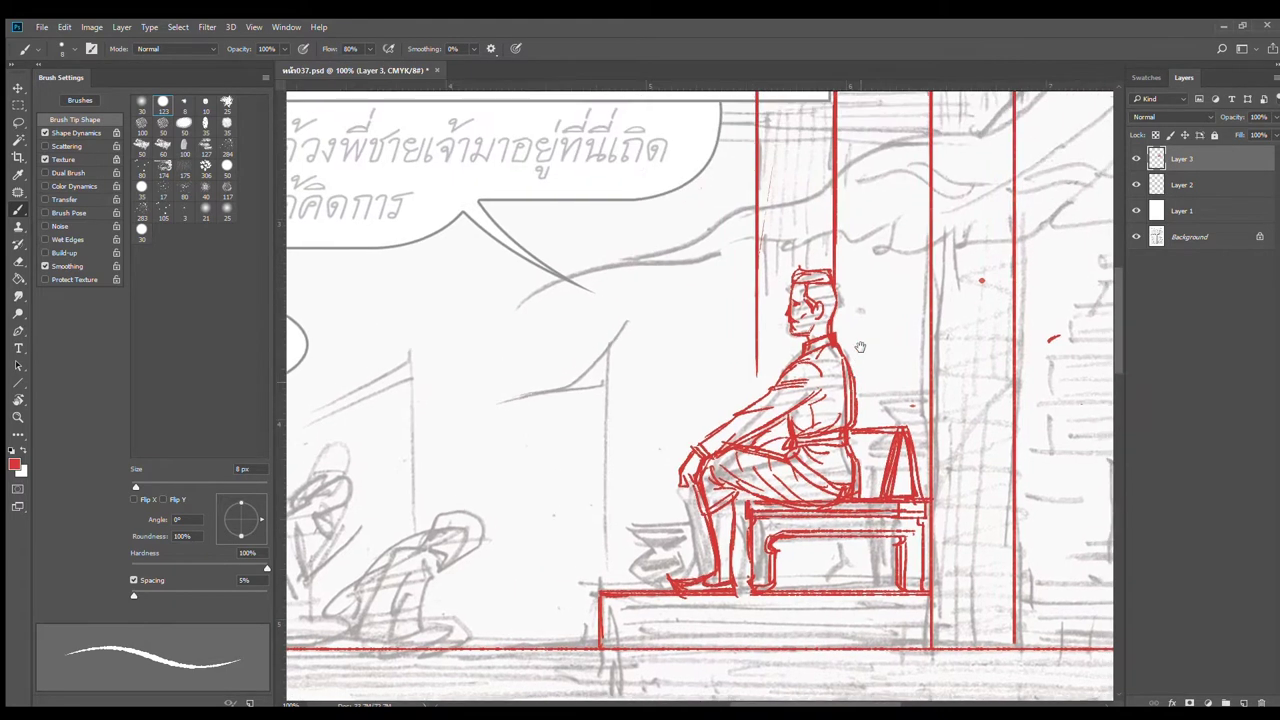
scroll(866, 348, "down", 2)
scroll(879, 321, "up", 2)
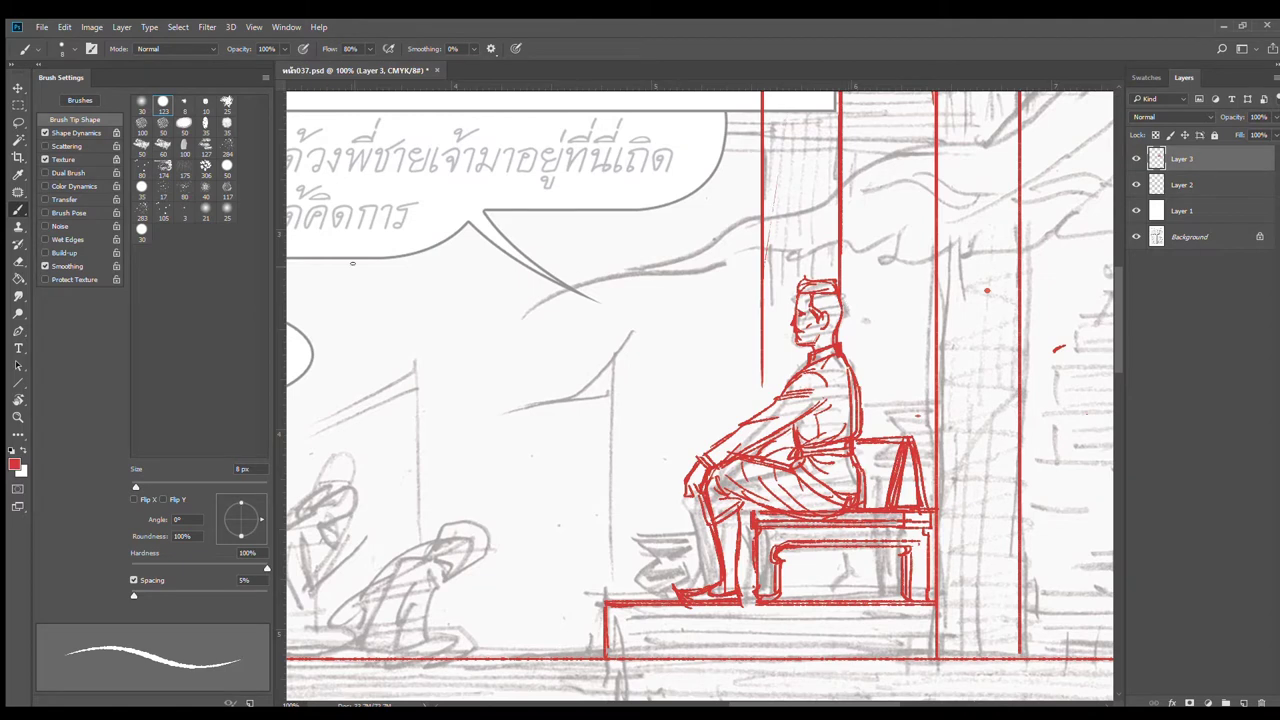
left_click(18, 121)
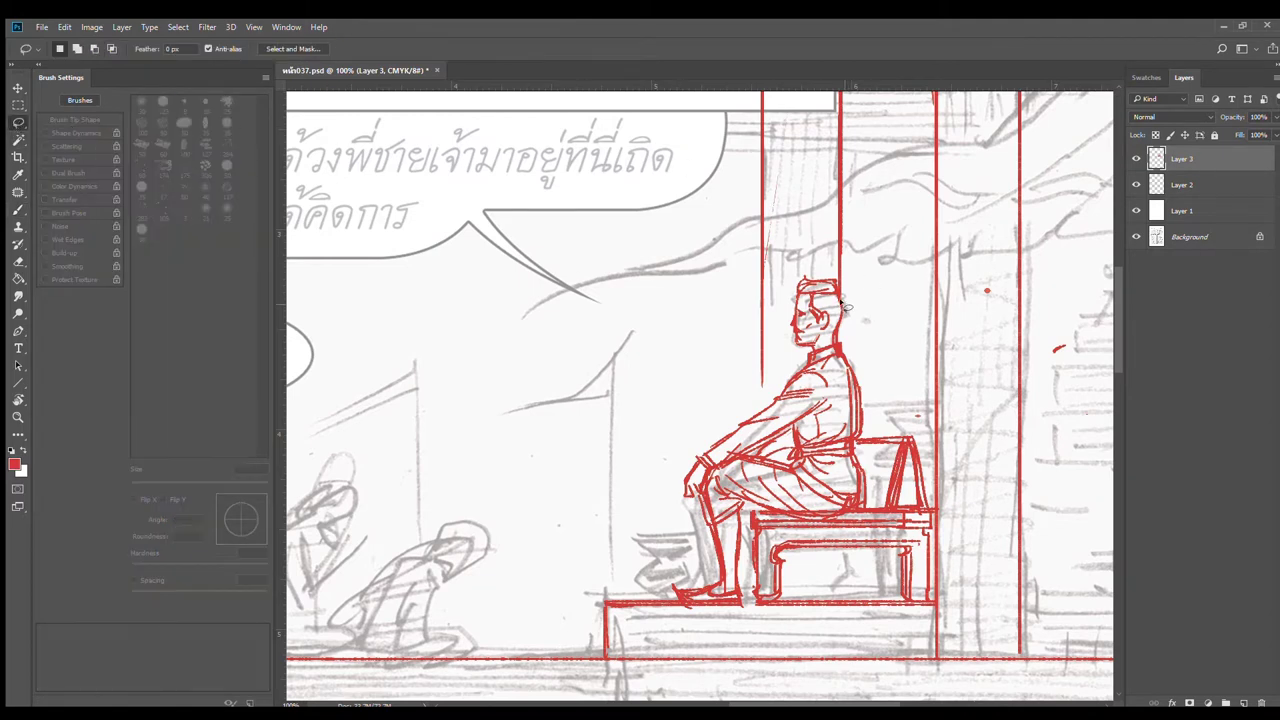
mouse_move(845, 305)
left_mouse_down()
mouse_move(827, 265)
mouse_move(798, 263)
mouse_move(774, 304)
mouse_move(772, 351)
mouse_move(805, 353)
mouse_move(844, 331)
mouse_move(904, 245)
left_mouse_up()
key("ctrl+t")
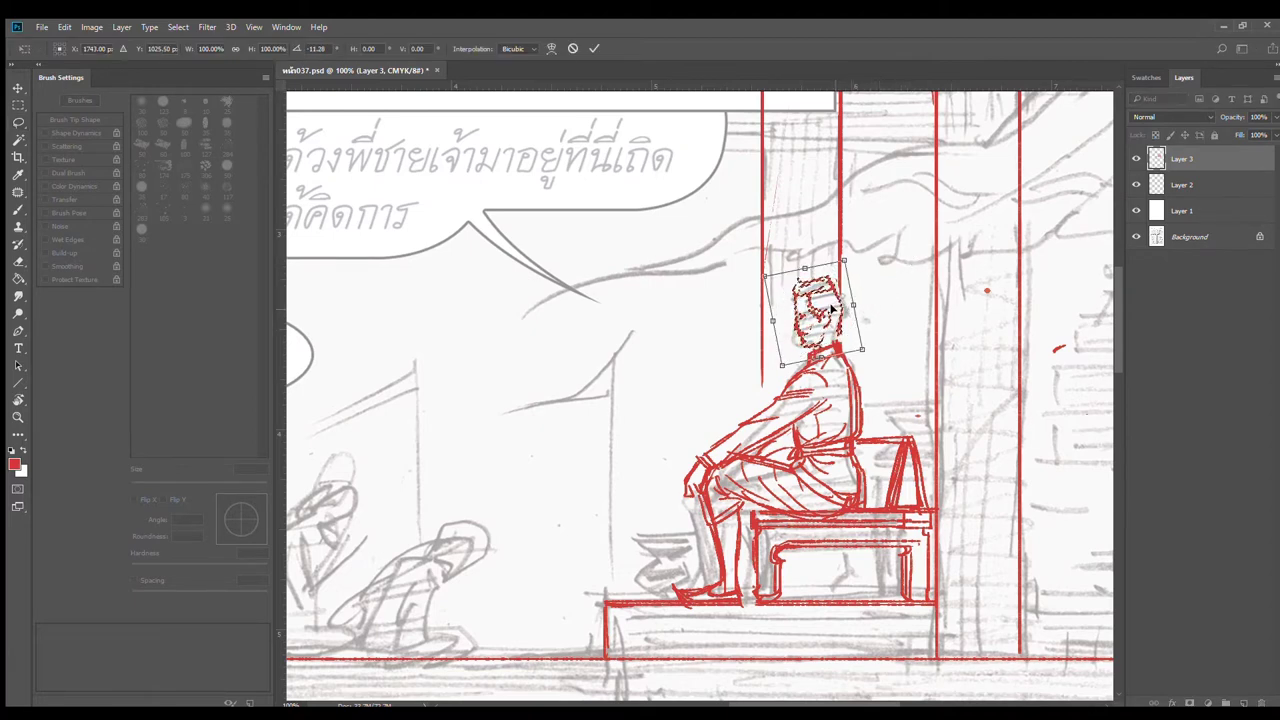
left_click_drag(829, 307, 818, 310)
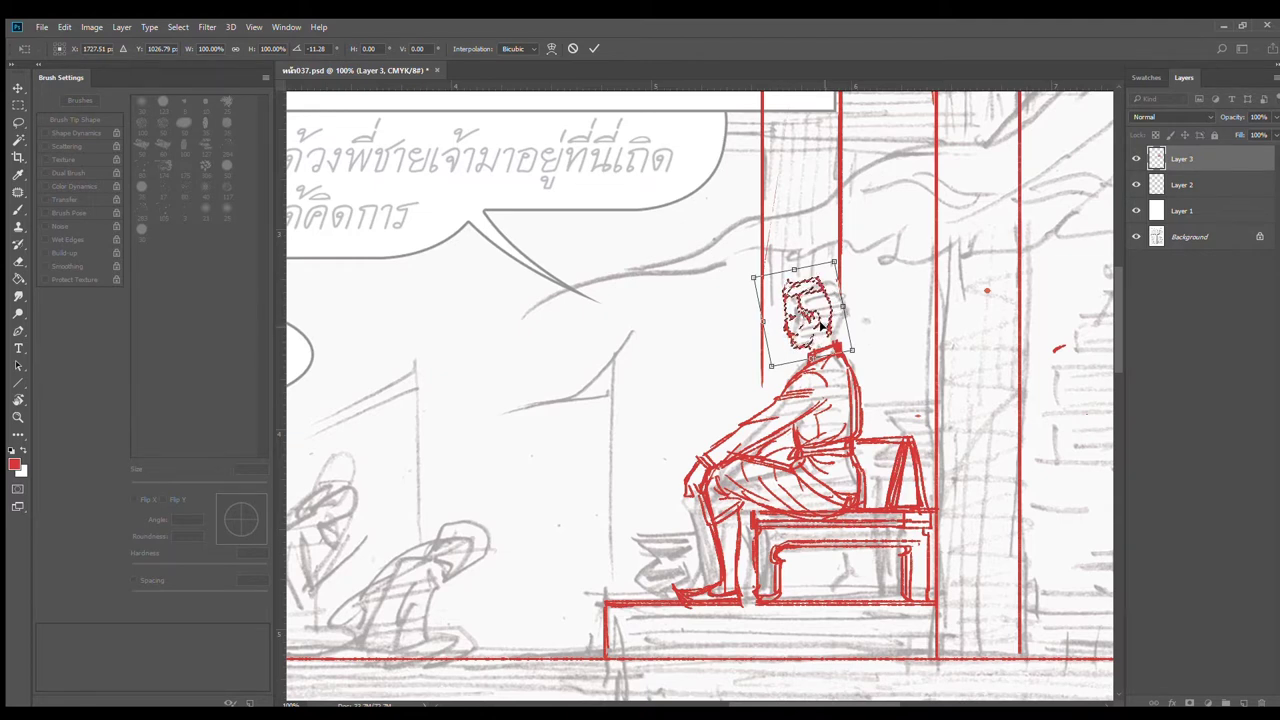
key("Return")
key("ctrl+d")
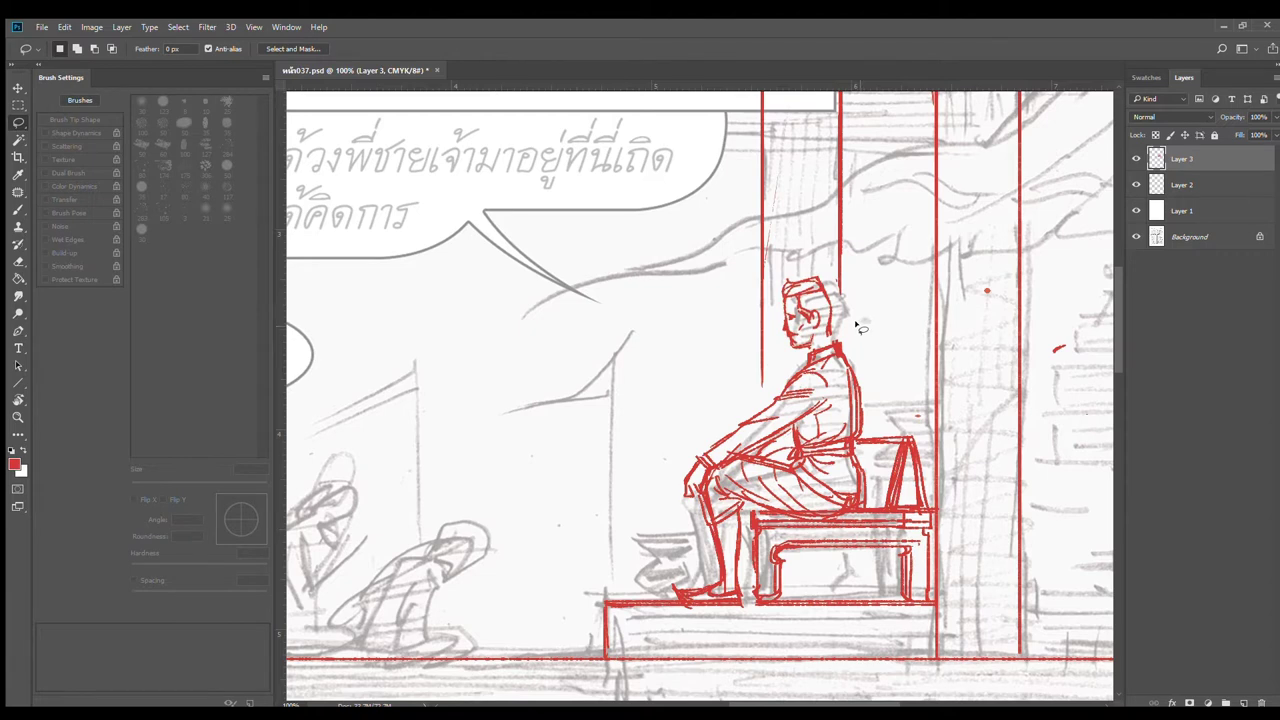
key("b")
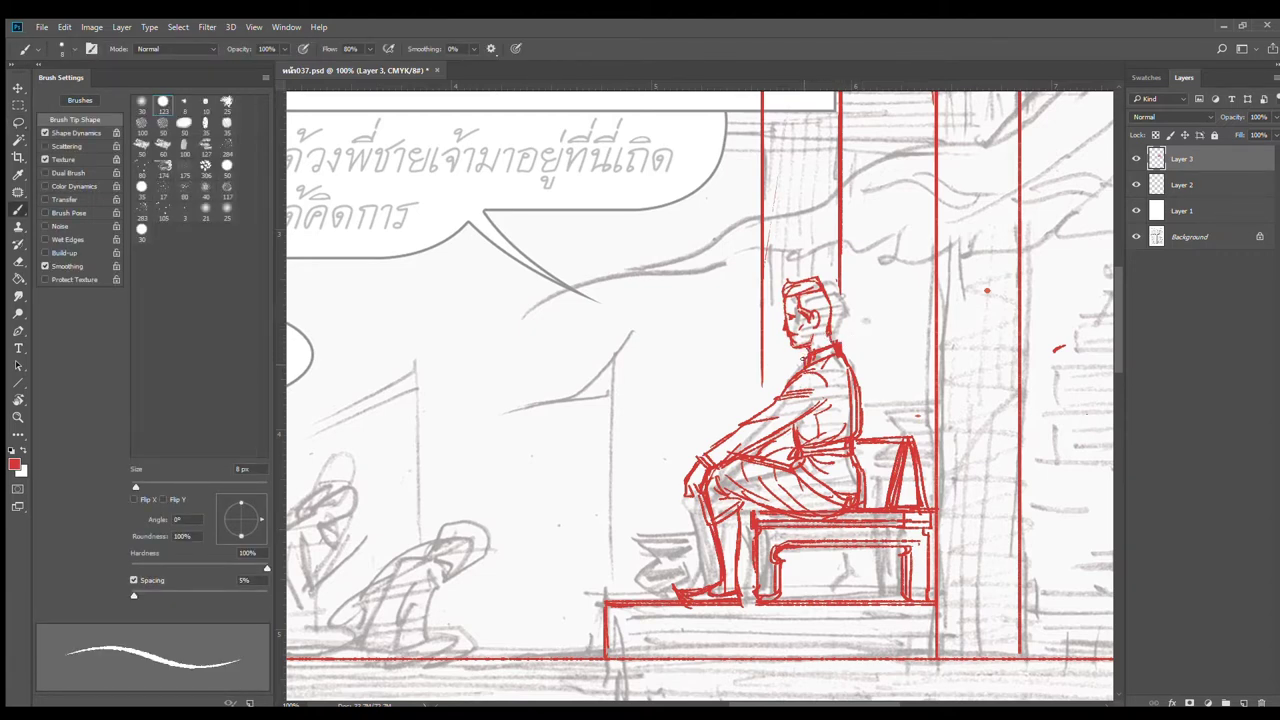
left_click_drag(813, 352, 840, 336)
Step: Erase the trouser lines under the thigh and redraw the knee folds, trouser hem and front of the shin
left_click_drag(746, 522, 825, 420)
key("e")
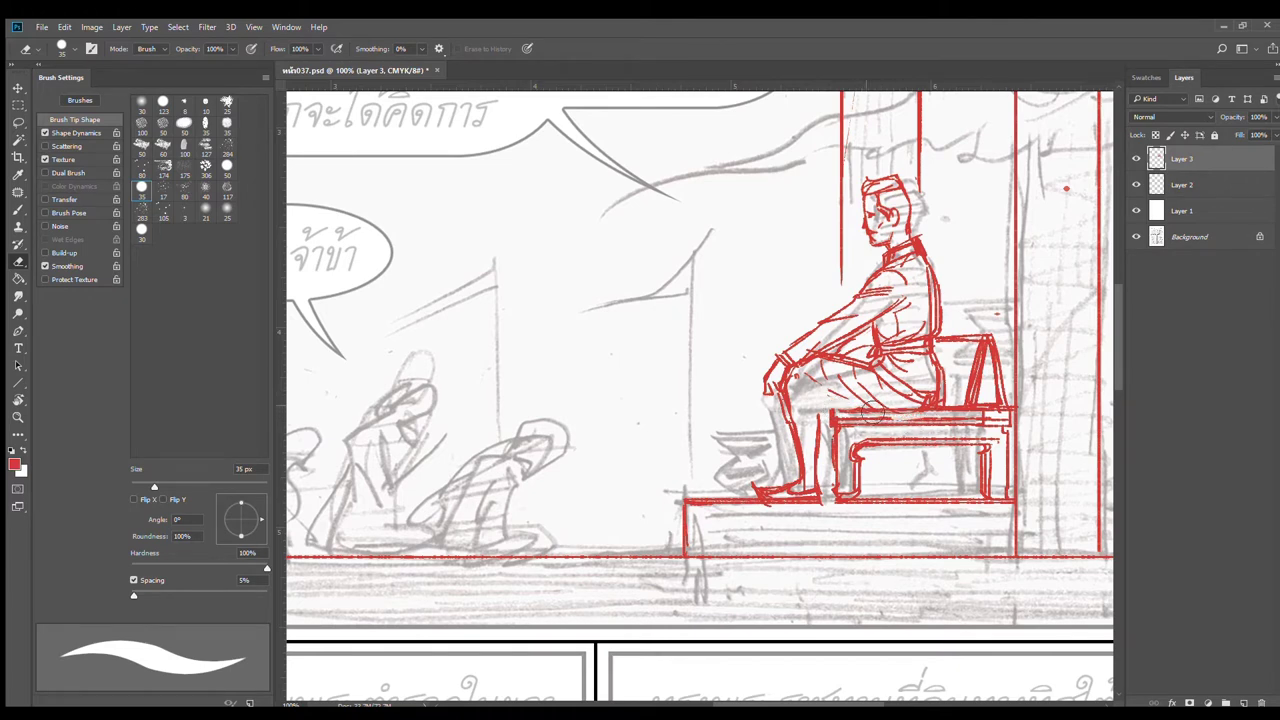
key("b")
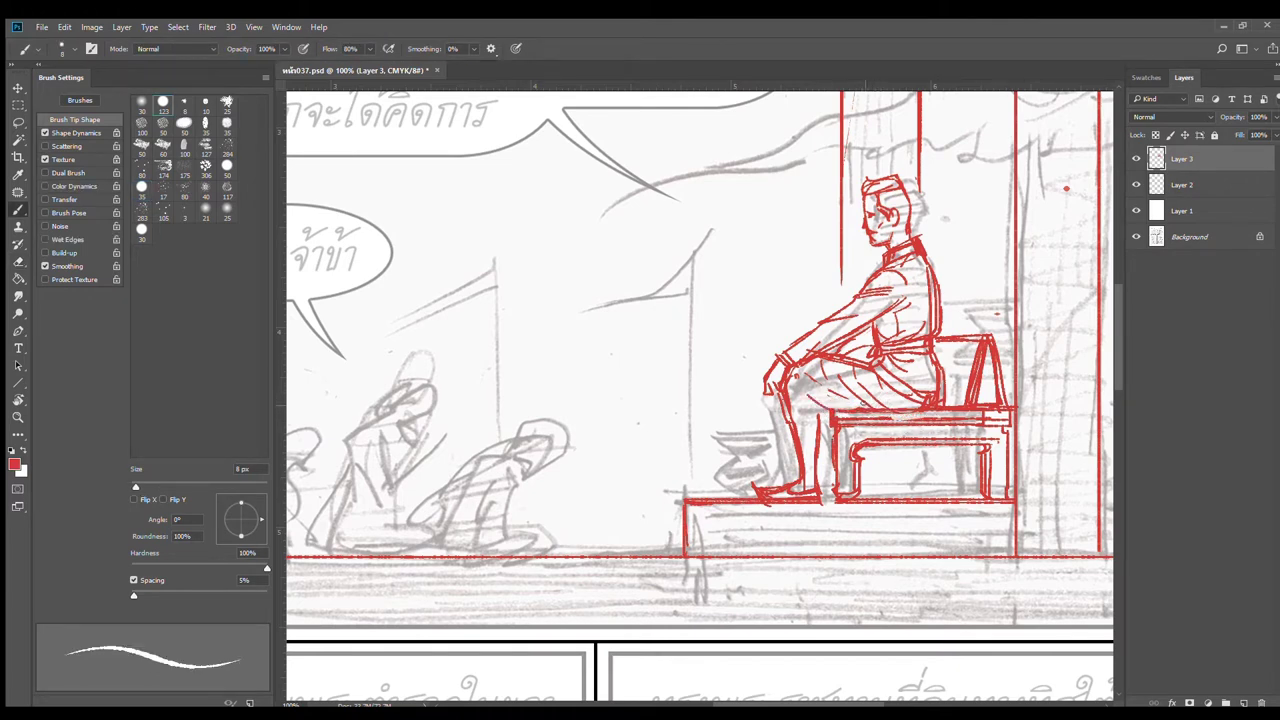
left_click_drag(835, 401, 857, 407)
left_click_drag(826, 412, 786, 440)
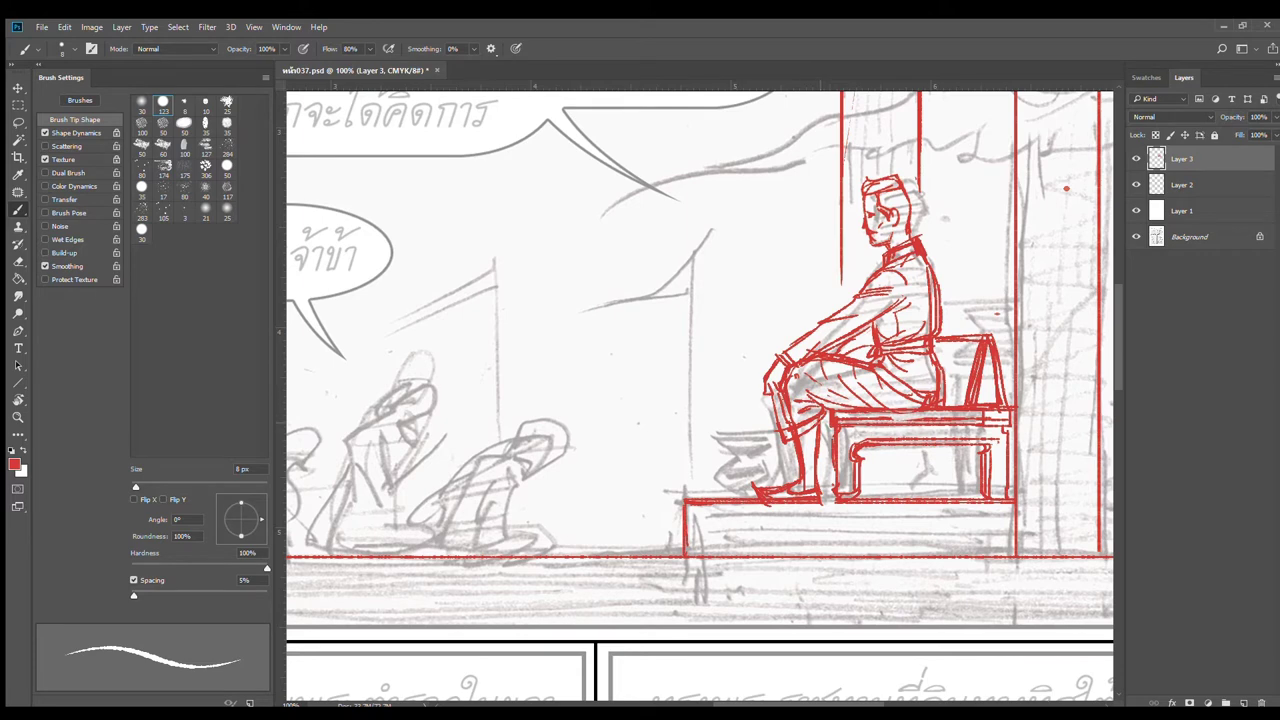
left_click_drag(771, 408, 787, 450)
Step: Select the lower leg and foot and skew them 9.71° horizontally toward the stool at 99% height
left_click(20, 121)
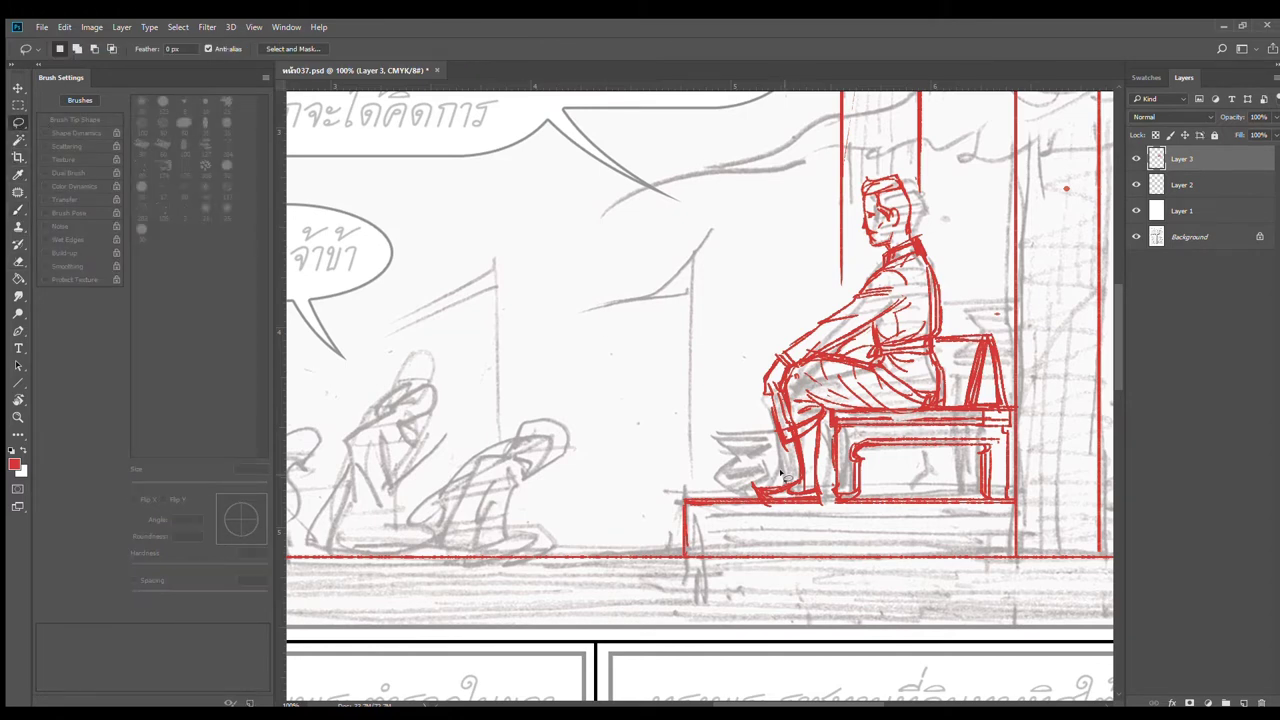
mouse_move(774, 449)
left_mouse_down()
mouse_move(745, 498)
mouse_move(825, 497)
mouse_move(806, 487)
left_mouse_up()
key("ctrl+t")
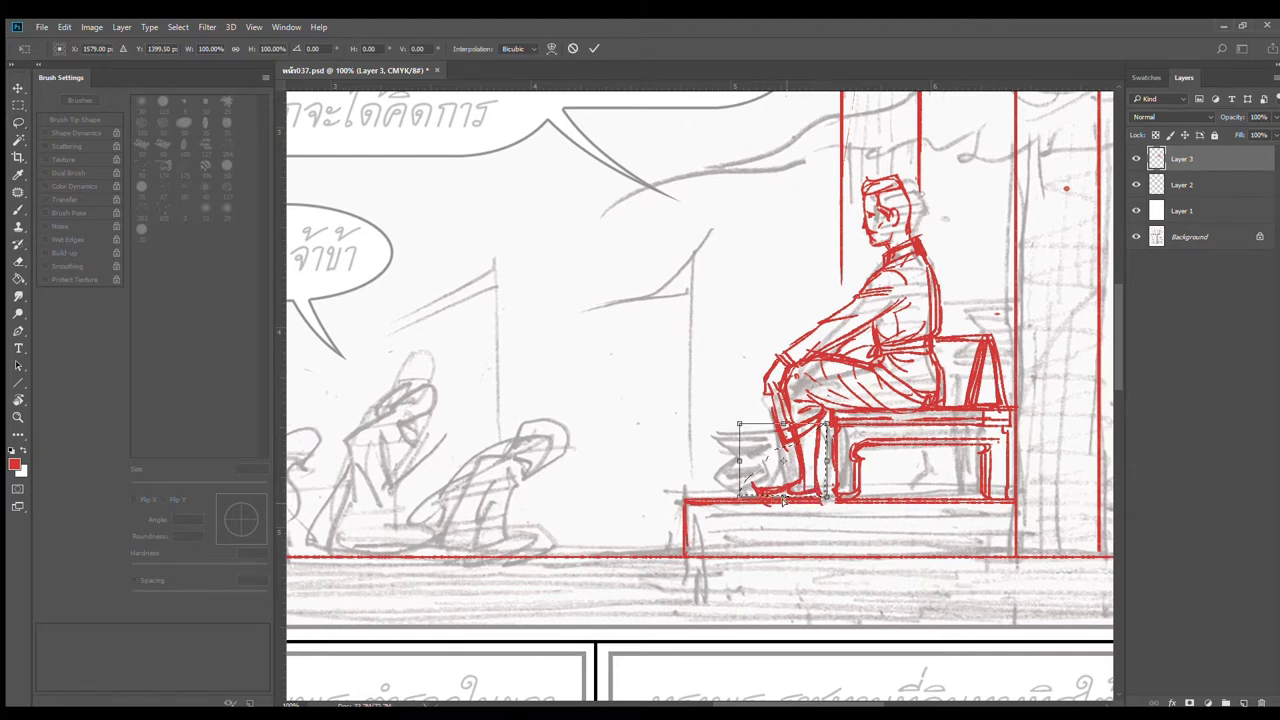
left_click_drag(783, 497, 795, 497)
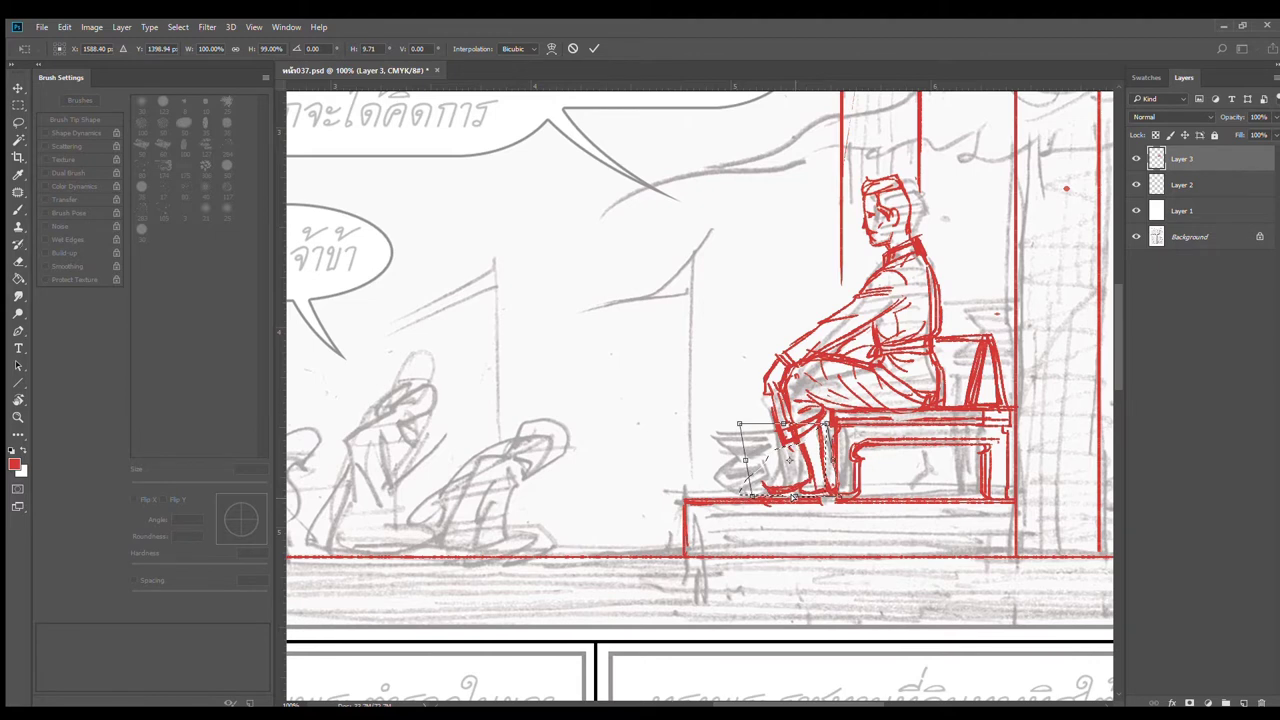
key("Return")
key("ctrl+d")
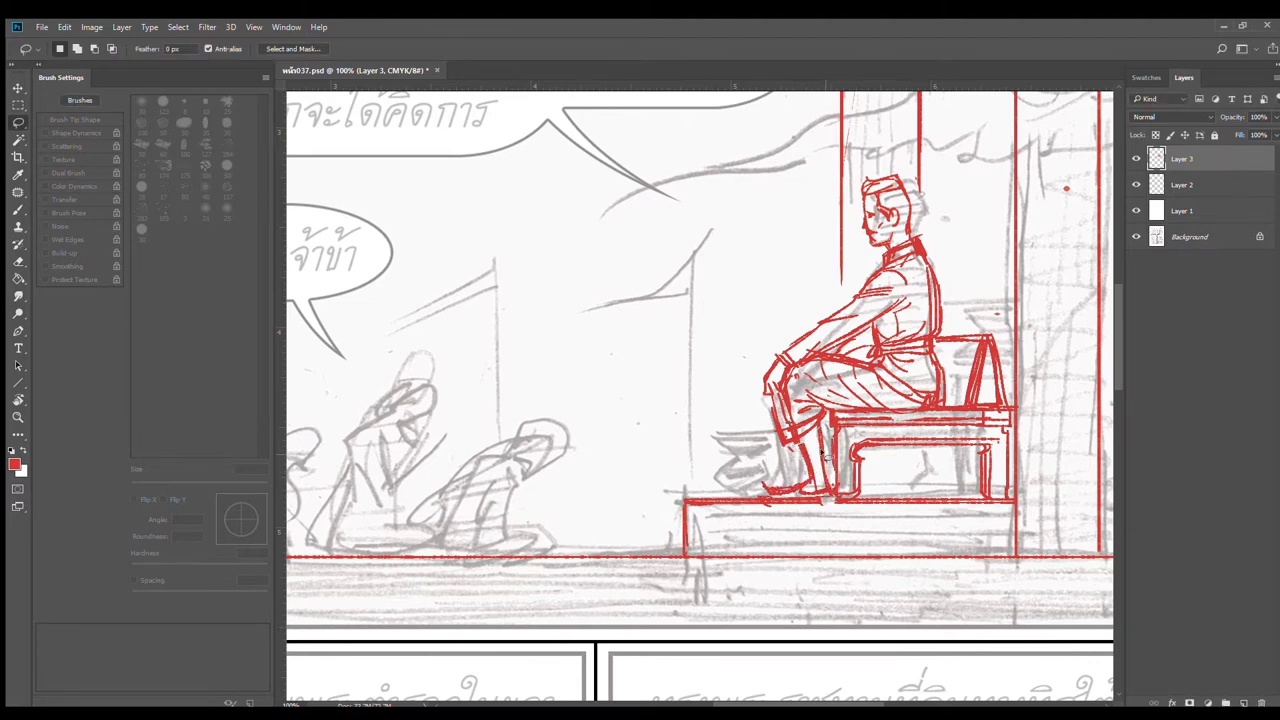
Step: Clean up stray strokes around the knee and thigh, and add a dividing line to the cushion behind the figure
key("b")
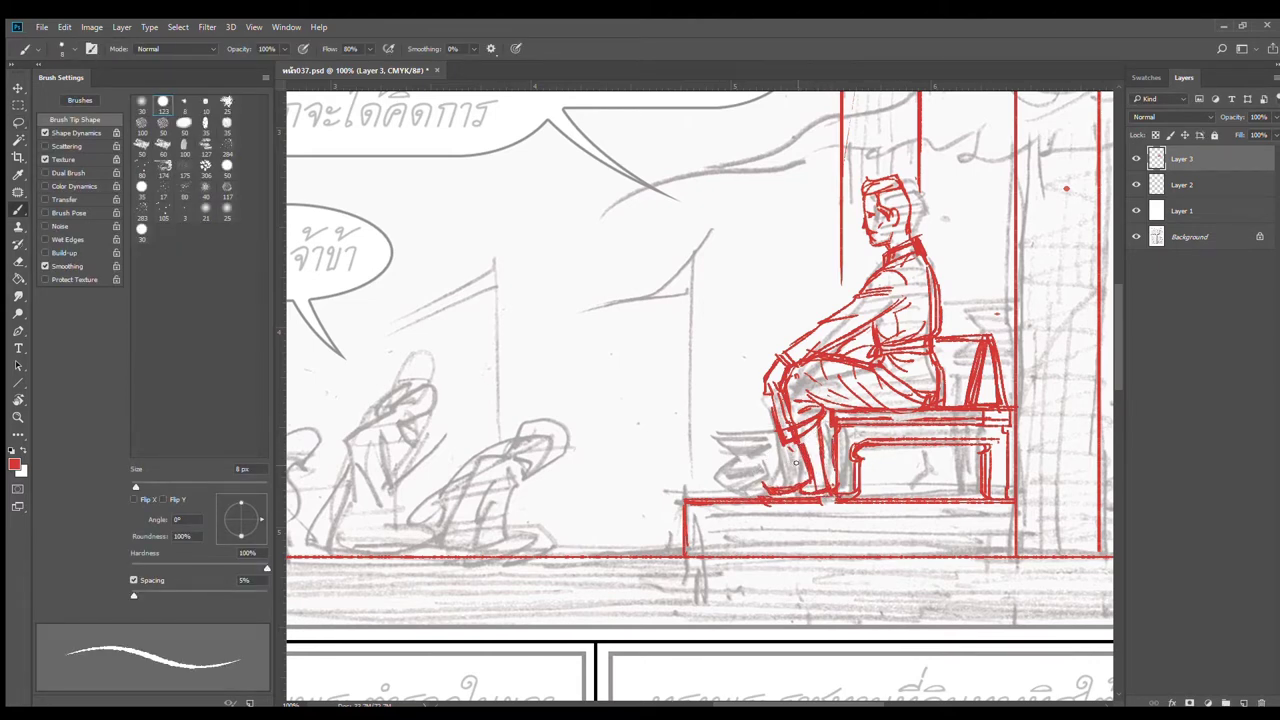
key("e")
left_click_drag(797, 393, 802, 438)
mouse_move(830, 383)
left_mouse_down()
mouse_move(865, 376)
mouse_move(851, 366)
mouse_move(898, 370)
left_mouse_up()
key("b")
left_click_drag(960, 340, 952, 398)
Step: Draw the flared rim and narrow neck of a pot on the platform in front of the figure's feet
scroll(929, 419, "down", 2)
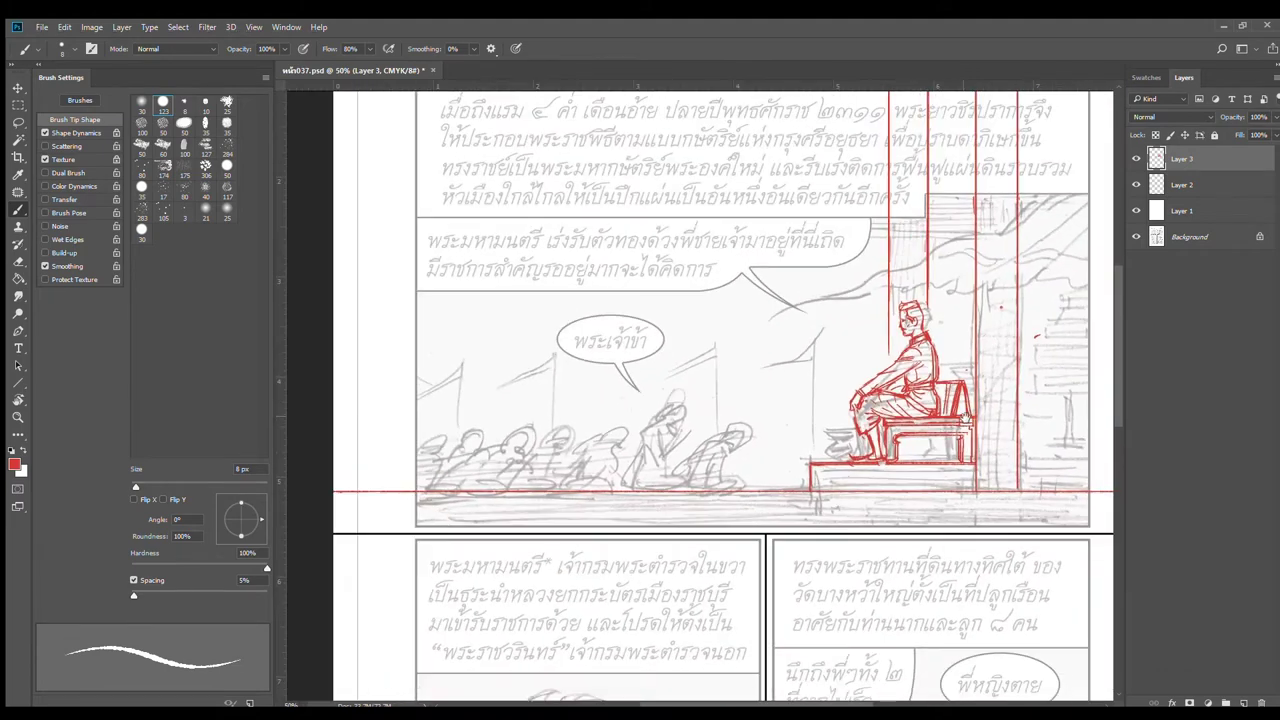
scroll(854, 476, "up", 5)
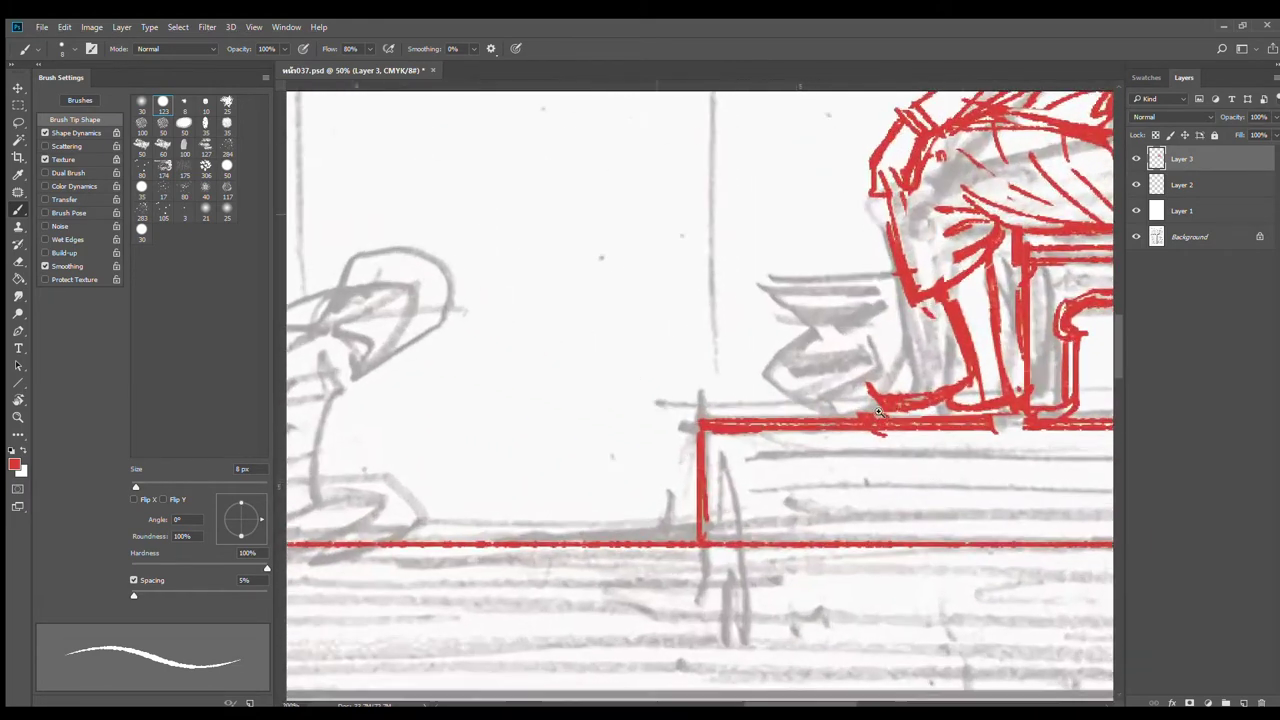
left_click_drag(726, 252, 866, 252)
mouse_move(725, 248)
left_mouse_down()
mouse_move(866, 241)
mouse_move(858, 261)
mouse_move(766, 275)
left_mouse_up()
key("ctrl+z")
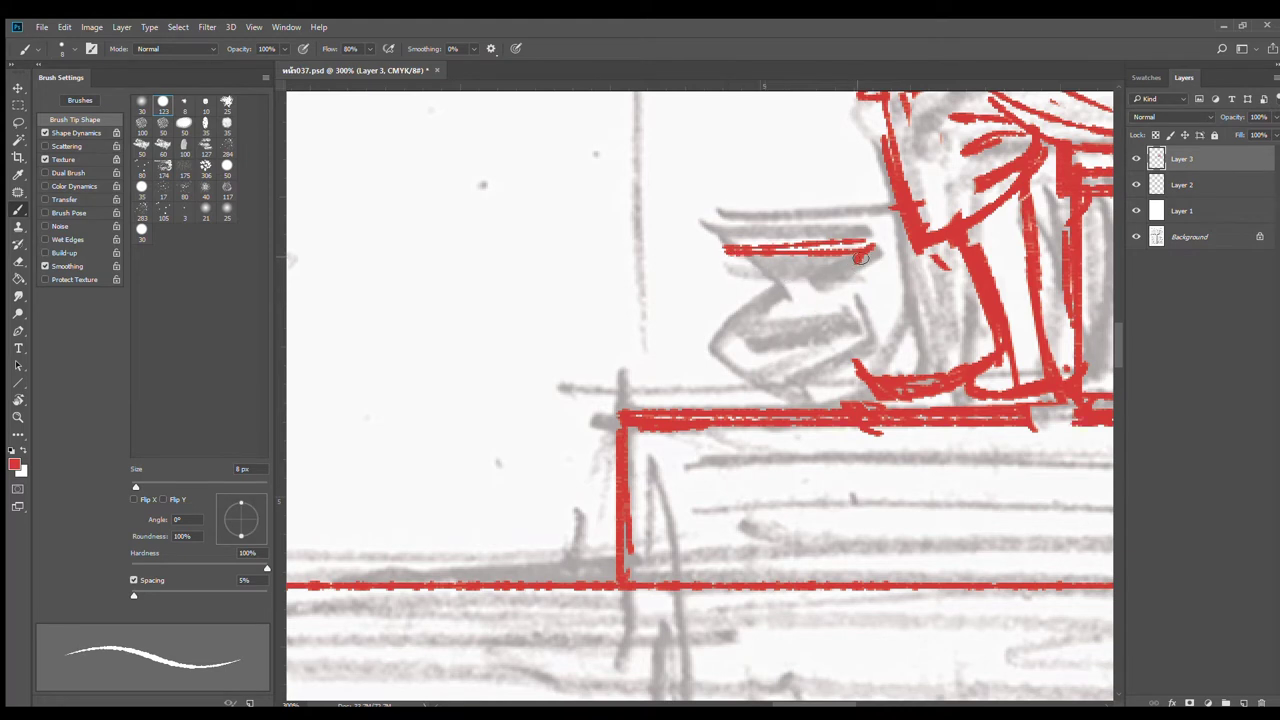
left_click_drag(873, 247, 844, 272)
mouse_move(729, 252)
left_mouse_down()
mouse_move(762, 284)
mouse_move(832, 273)
mouse_move(789, 285)
mouse_move(840, 283)
left_mouse_up()
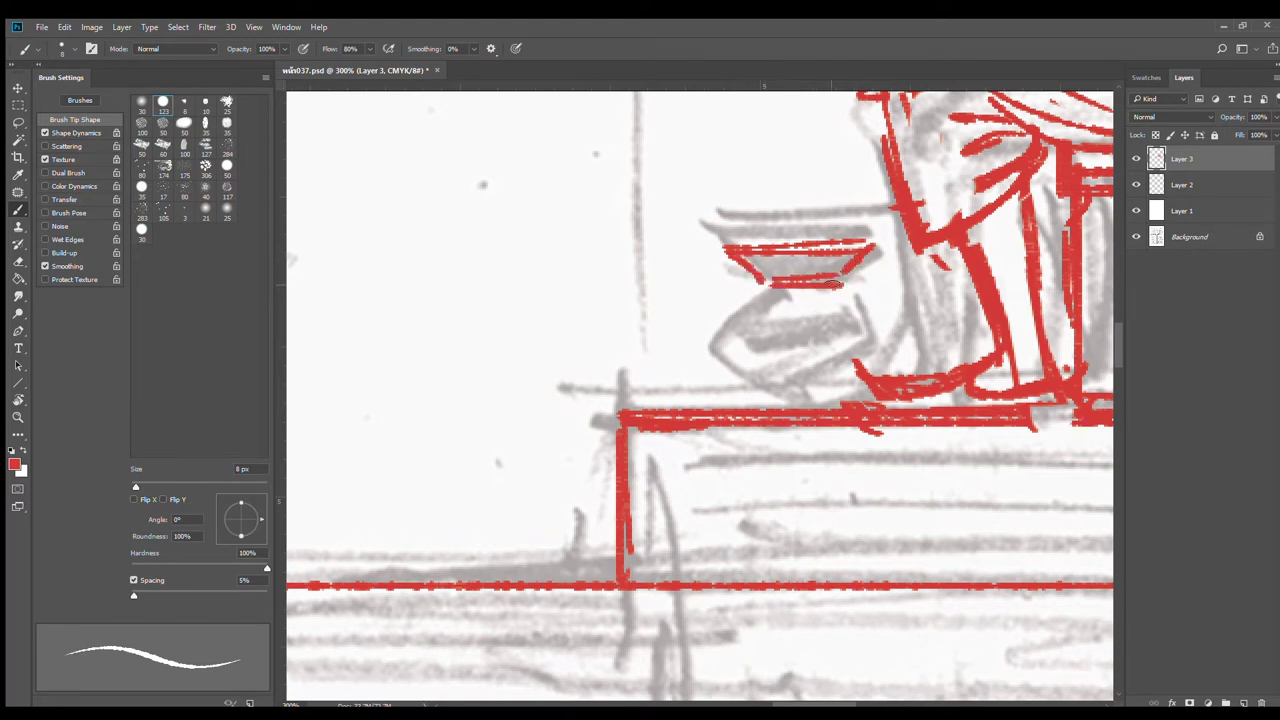
Step: Draw the pot's rounded body and flared foot down to the platform edge
mouse_move(762, 284)
left_mouse_down()
mouse_move(733, 330)
mouse_move(768, 374)
left_mouse_up()
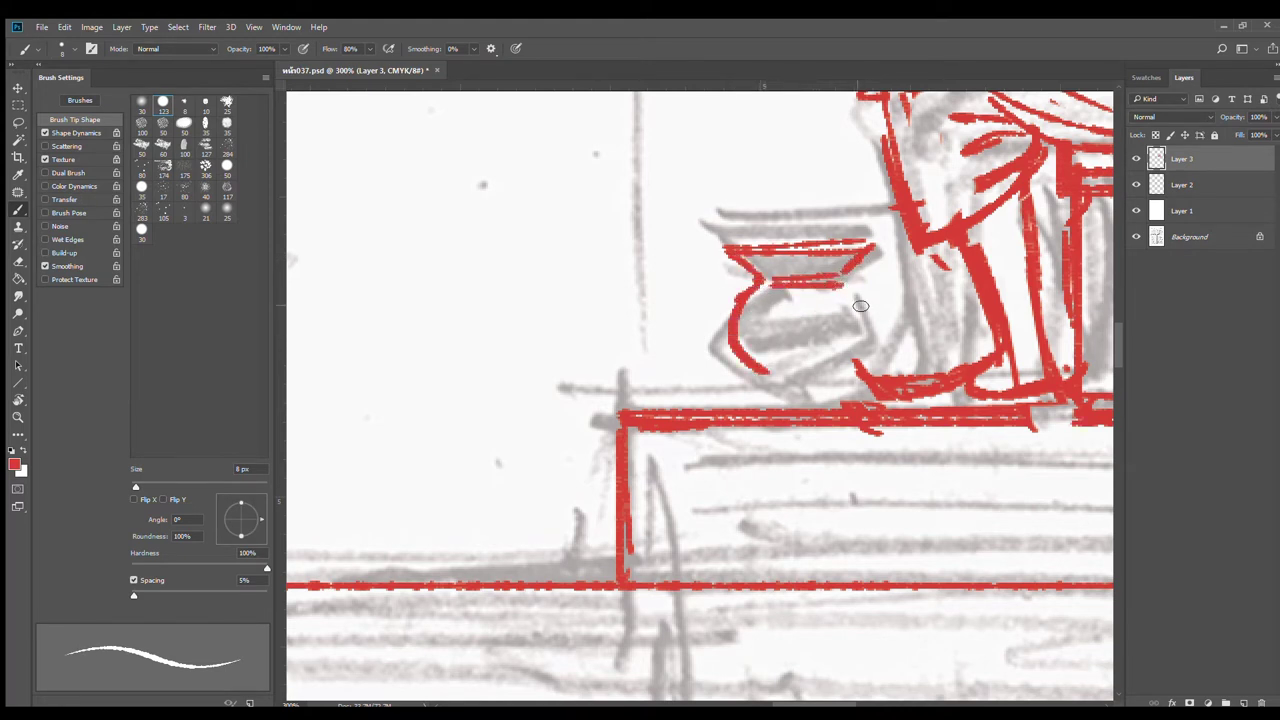
mouse_move(850, 285)
left_mouse_down()
mouse_move(835, 376)
mouse_move(847, 381)
mouse_move(759, 406)
left_mouse_up()
scroll(841, 384, "down", 3)
scroll(951, 392, "down", 4)
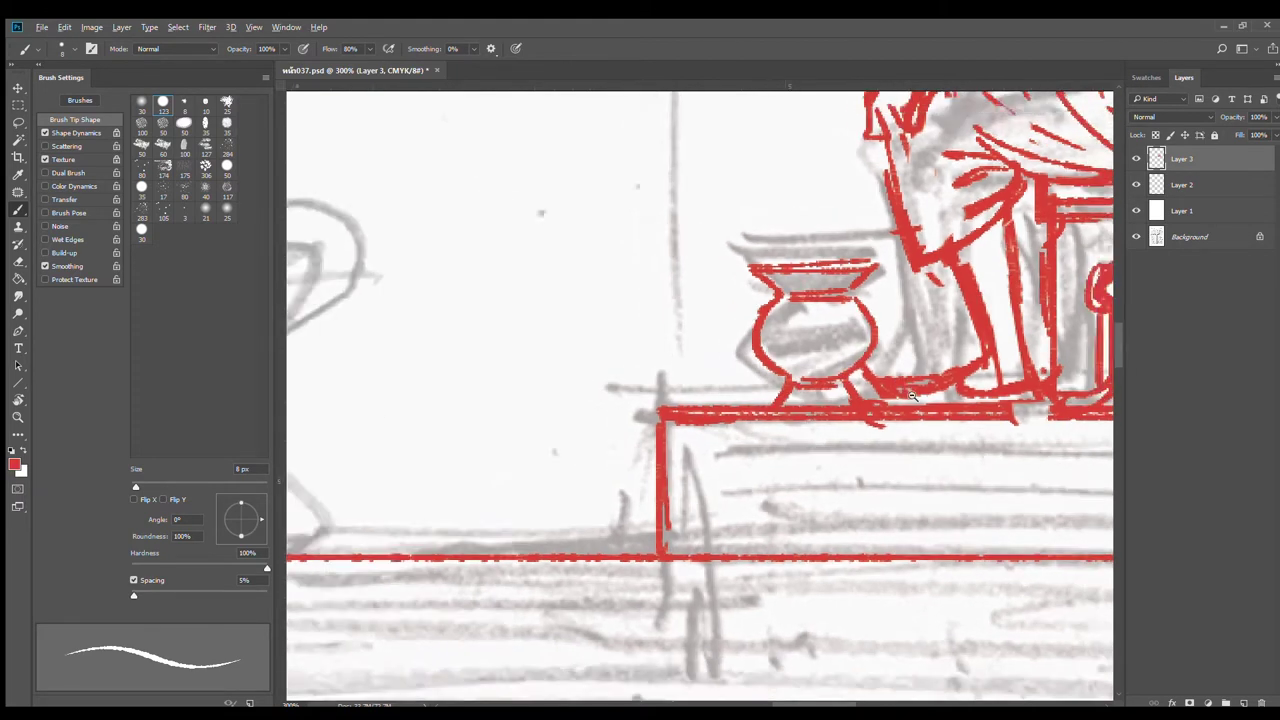
scroll(951, 392, "down", 4)
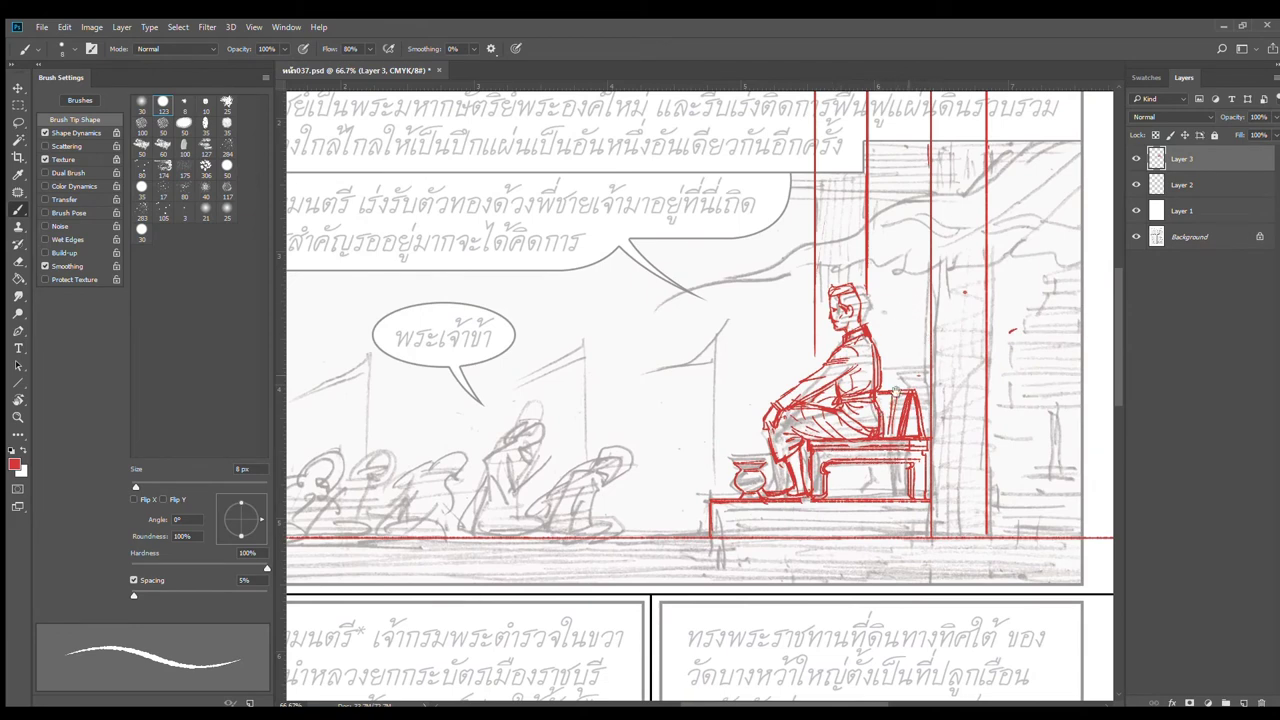
Step: Draw the long wavy upper edge of the canopy above the seated figure, rising past the panel's right border
left_click_drag(876, 404, 905, 406)
left_click_drag(815, 404, 940, 344)
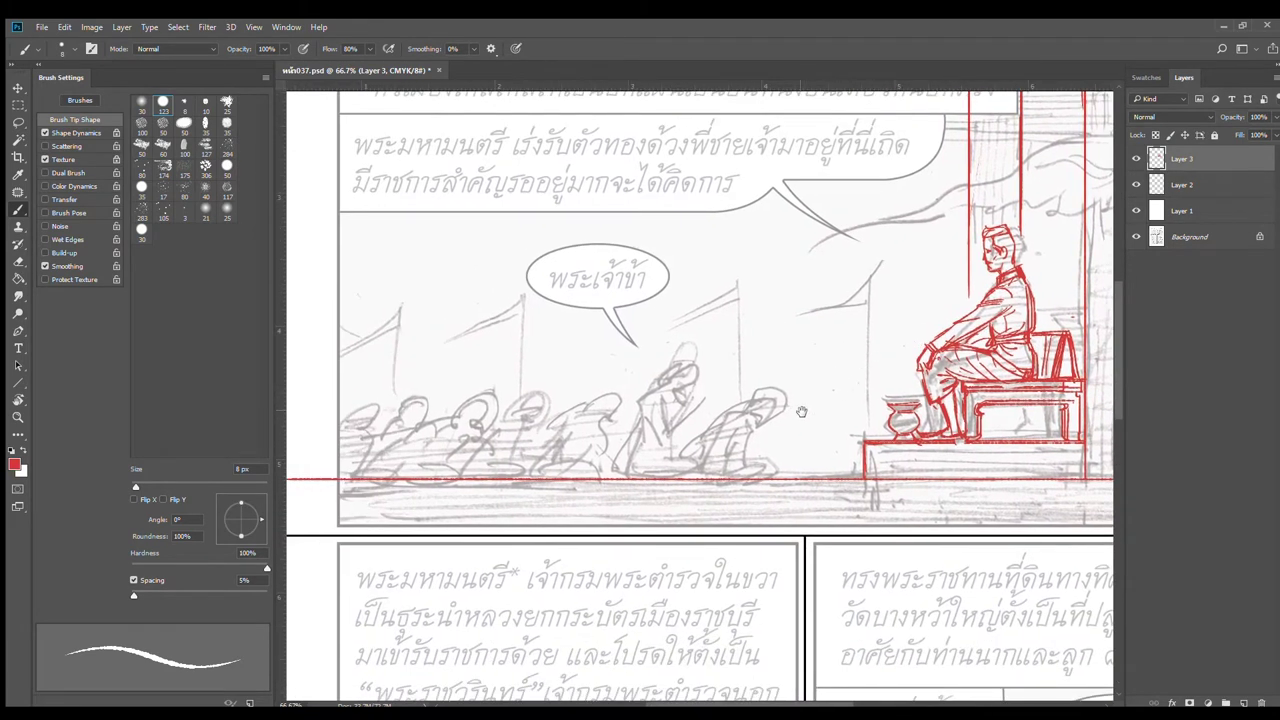
left_click_drag(845, 427, 859, 349)
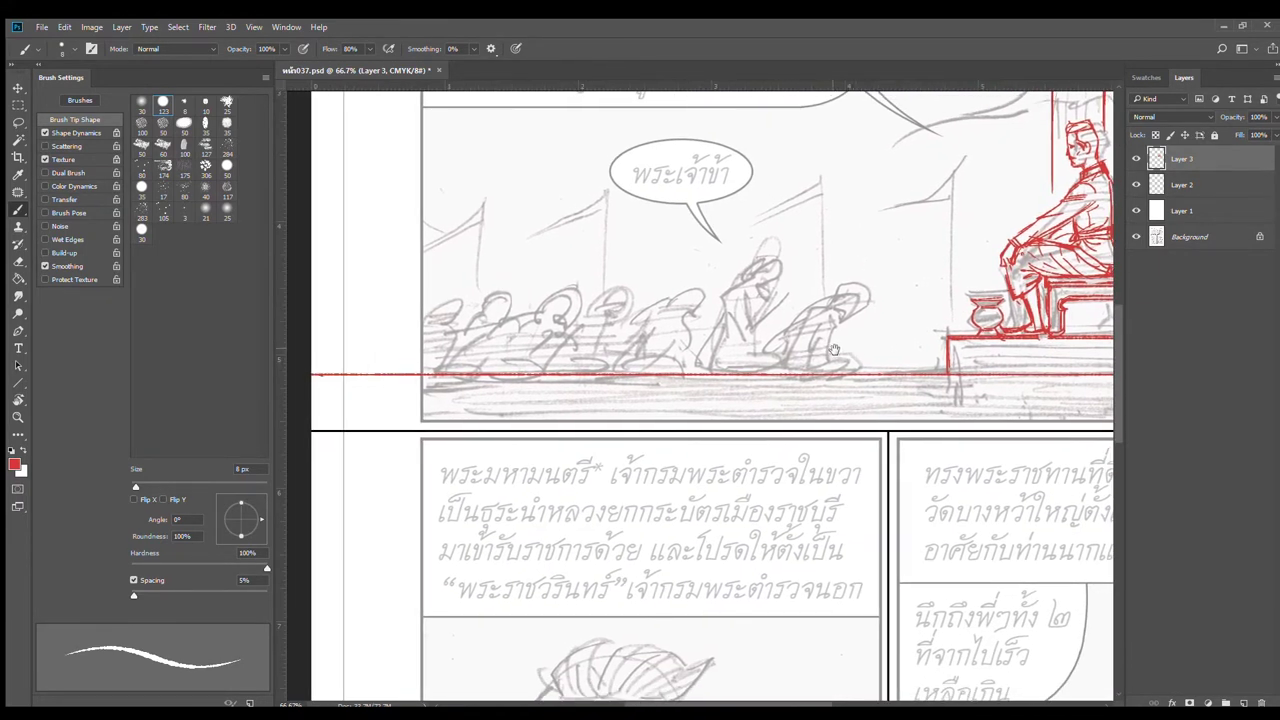
left_click(868, 346, "alt")
left_click(871, 353, "alt")
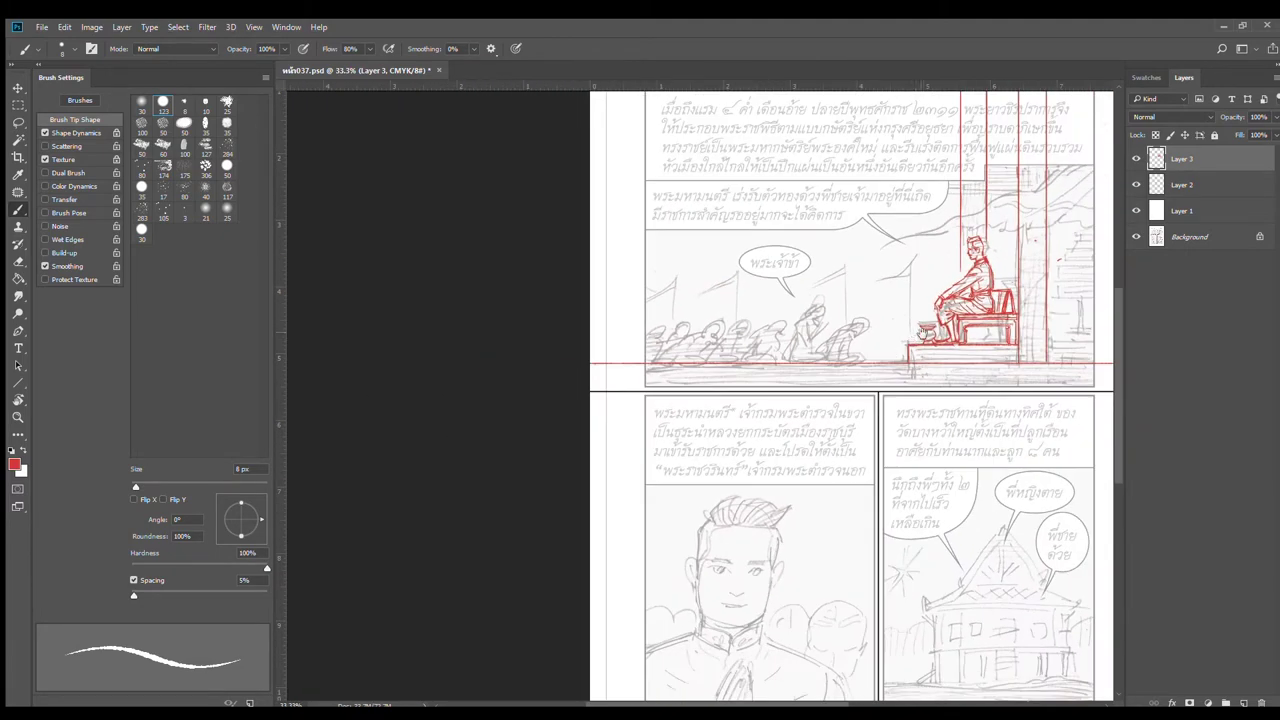
left_click_drag(915, 340, 825, 412)
left_click(971, 246, "ctrl")
left_click(969, 248, "ctrl")
left_click(965, 251, "ctrl")
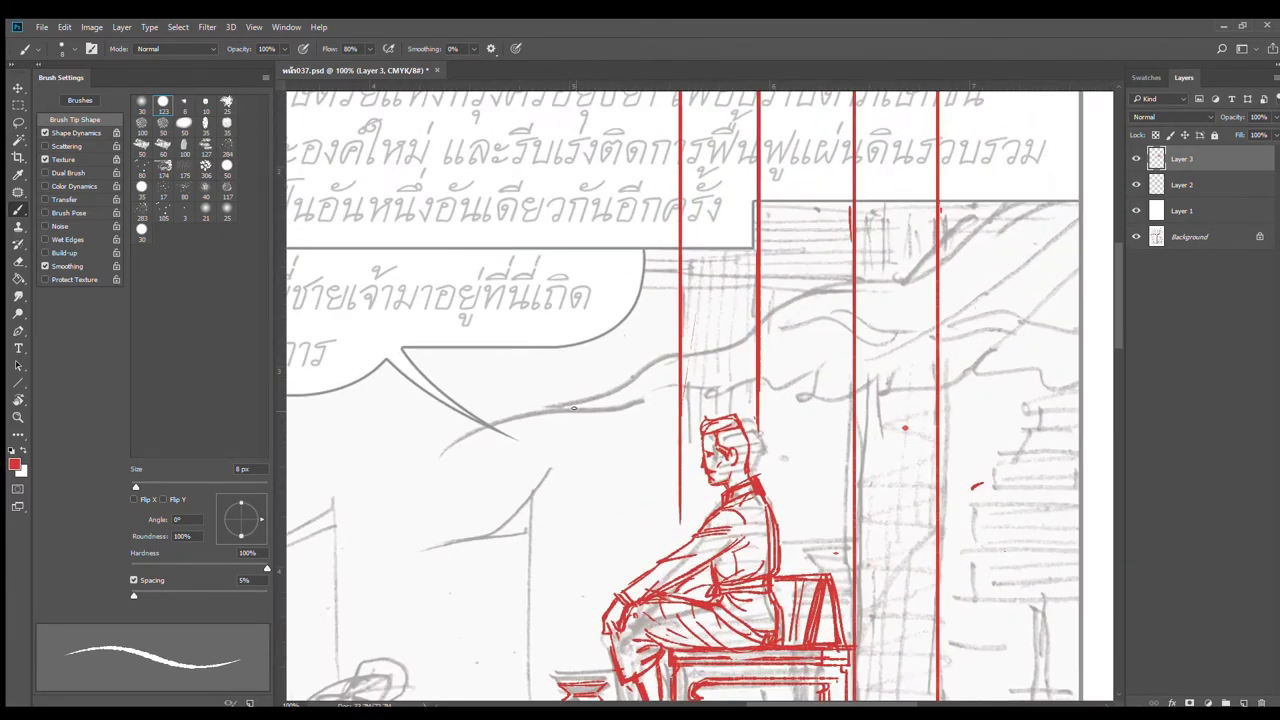
left_click_drag(532, 408, 730, 321)
key("ctrl+z")
left_click_drag(541, 407, 1103, 170)
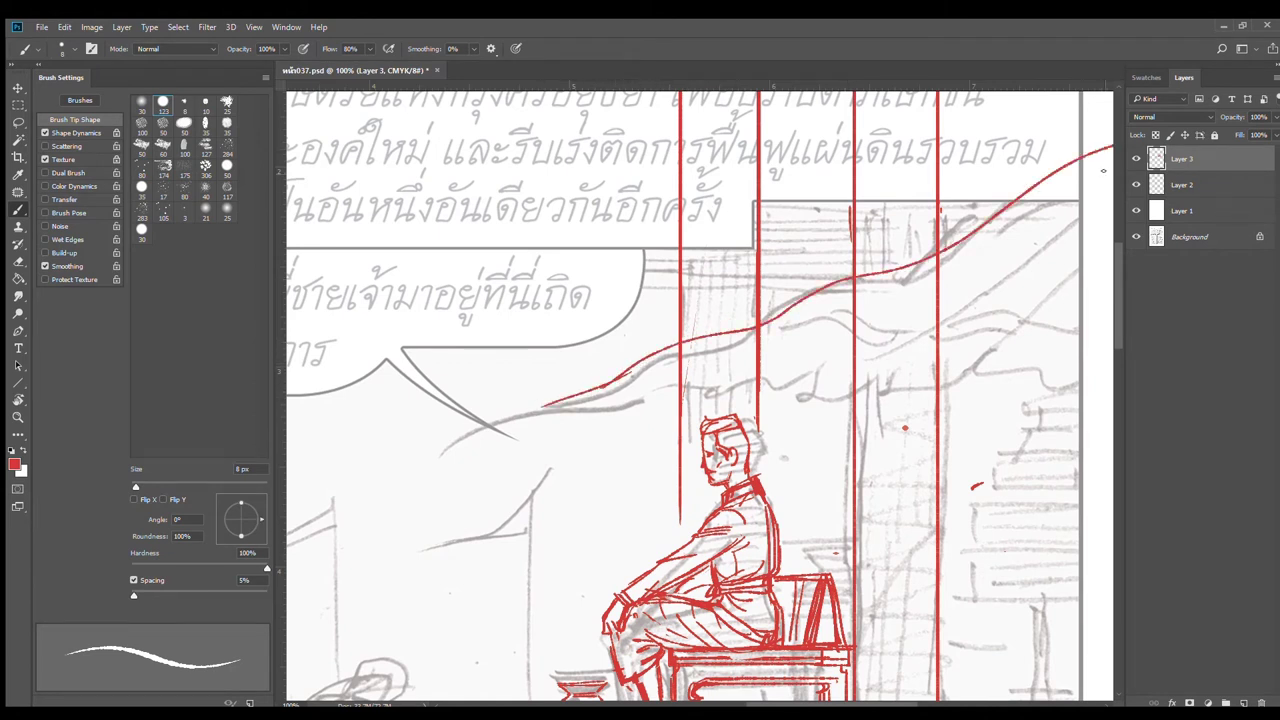
Step: Draw the canopy's scalloped lower edge, extend its upper edge beyond the panel border, and erase the stray branching stroke
mouse_move(575, 392)
left_mouse_down()
mouse_move(658, 374)
mouse_move(816, 367)
mouse_move(794, 379)
mouse_move(996, 360)
mouse_move(1020, 366)
mouse_move(995, 386)
mouse_move(1096, 402)
mouse_move(1111, 350)
mouse_move(895, 420)
left_mouse_up()
left_click_drag(978, 430, 1090, 404)
left_click_drag(866, 238, 1088, 137)
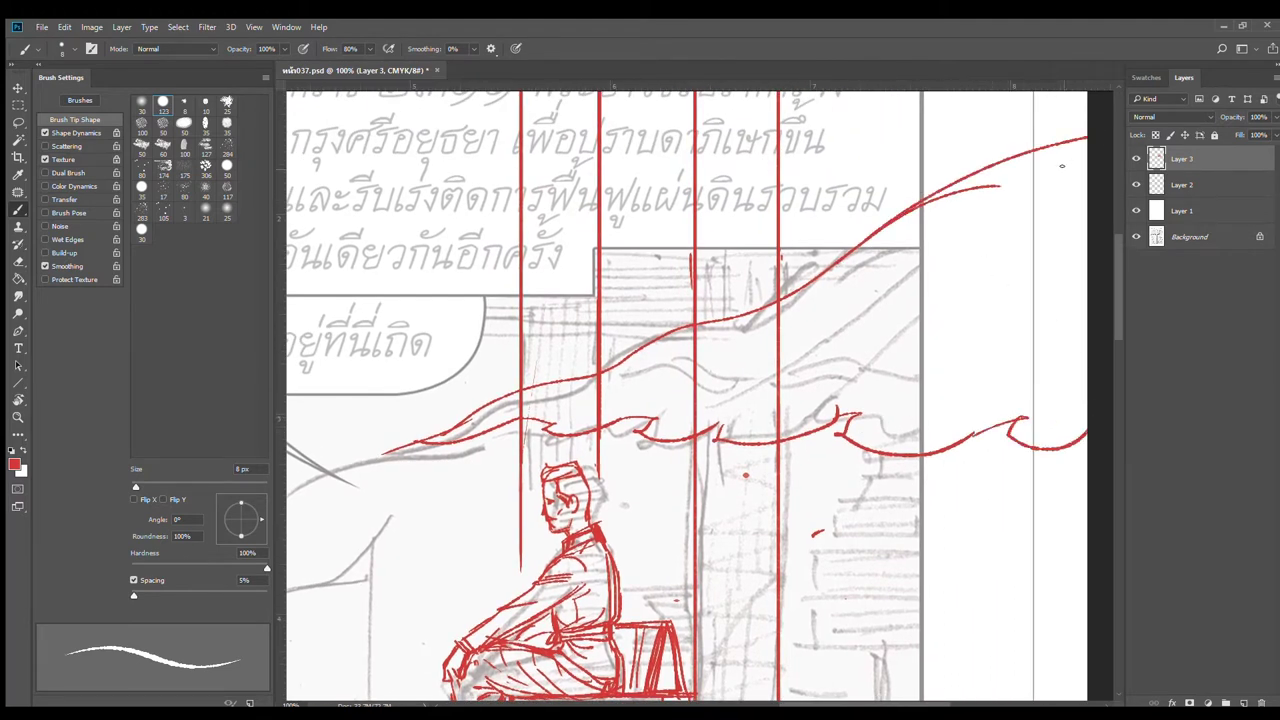
key("e")
left_click_drag(1006, 200, 937, 220)
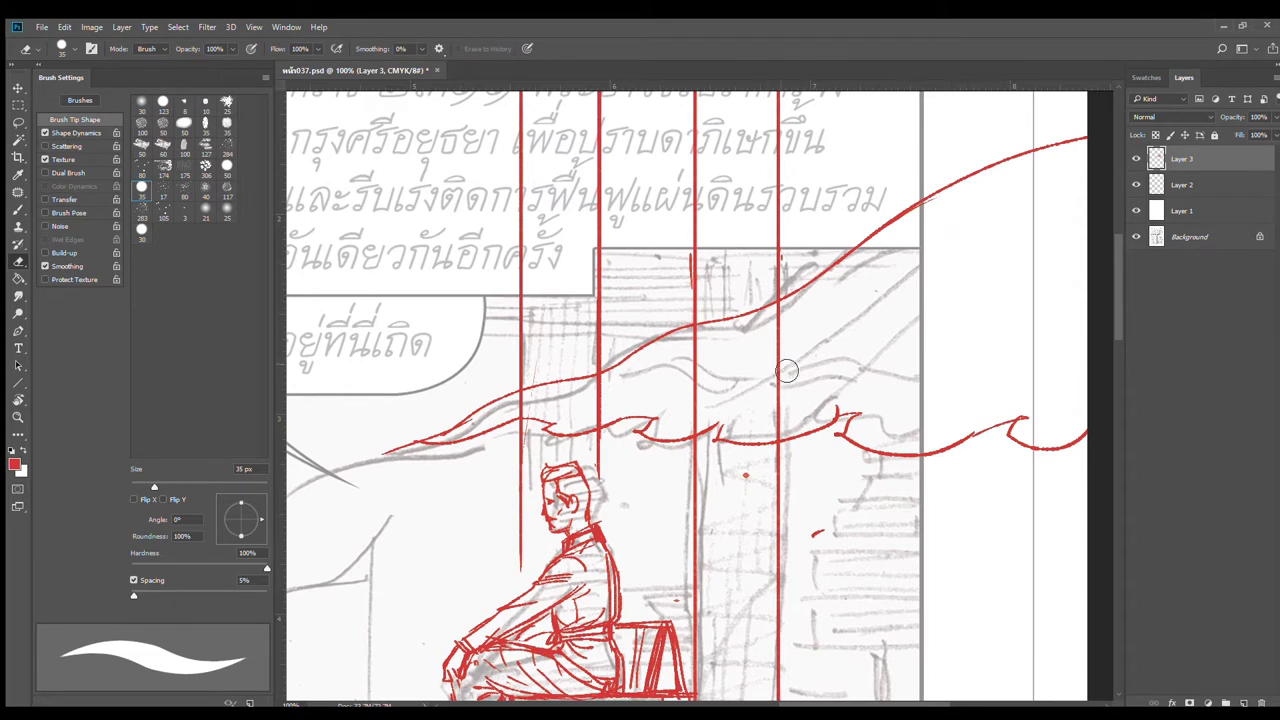
Step: Draw sweeping diagonal fold lines across the canopy from its scalloped hem up toward the outer edge
key("b")
left_click_drag(668, 396, 1020, 212)
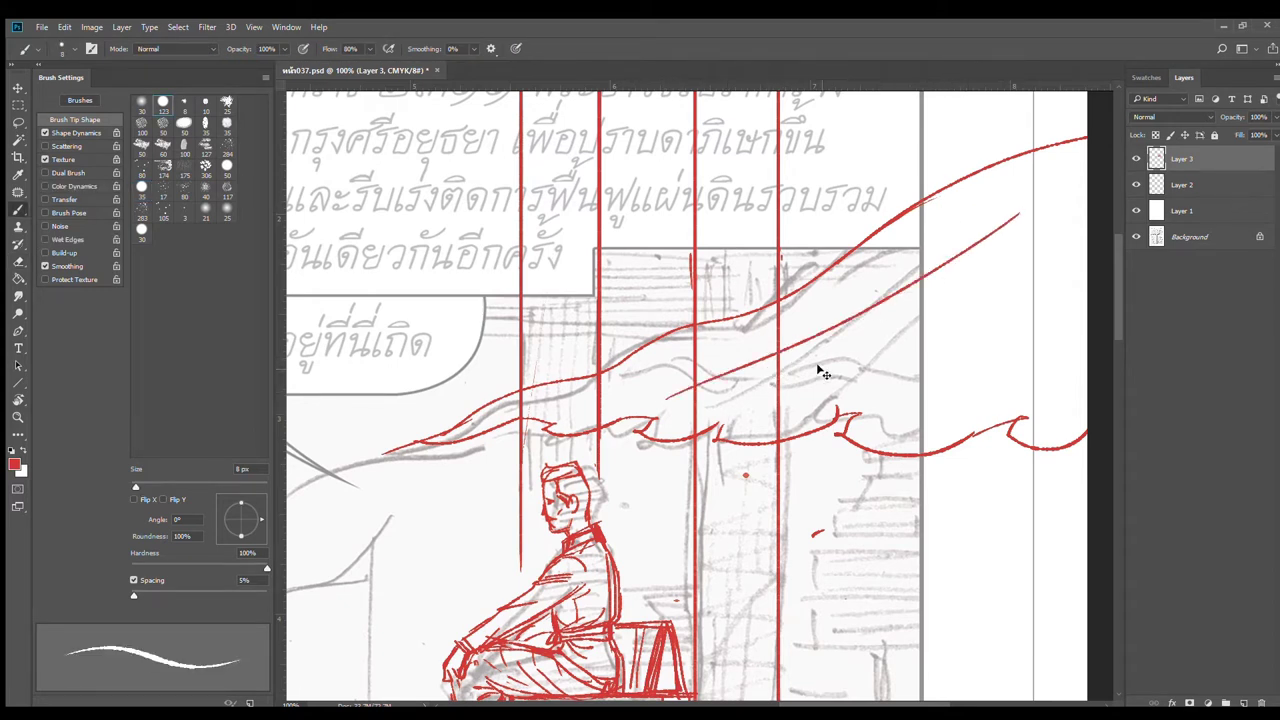
key("ctrl+z")
left_click_drag(670, 404, 906, 292)
key("ctrl+z")
left_click_drag(672, 404, 892, 300)
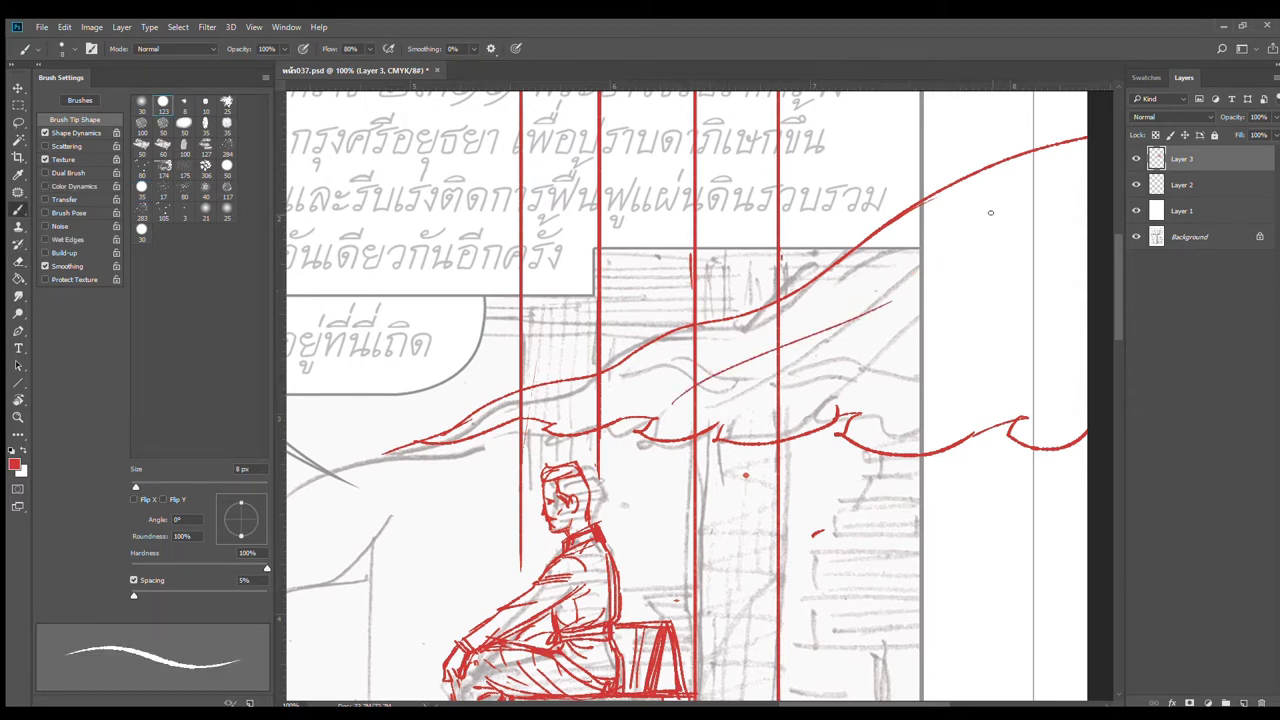
left_click_drag(852, 392, 1090, 260)
left_click_drag(970, 414, 1094, 309)
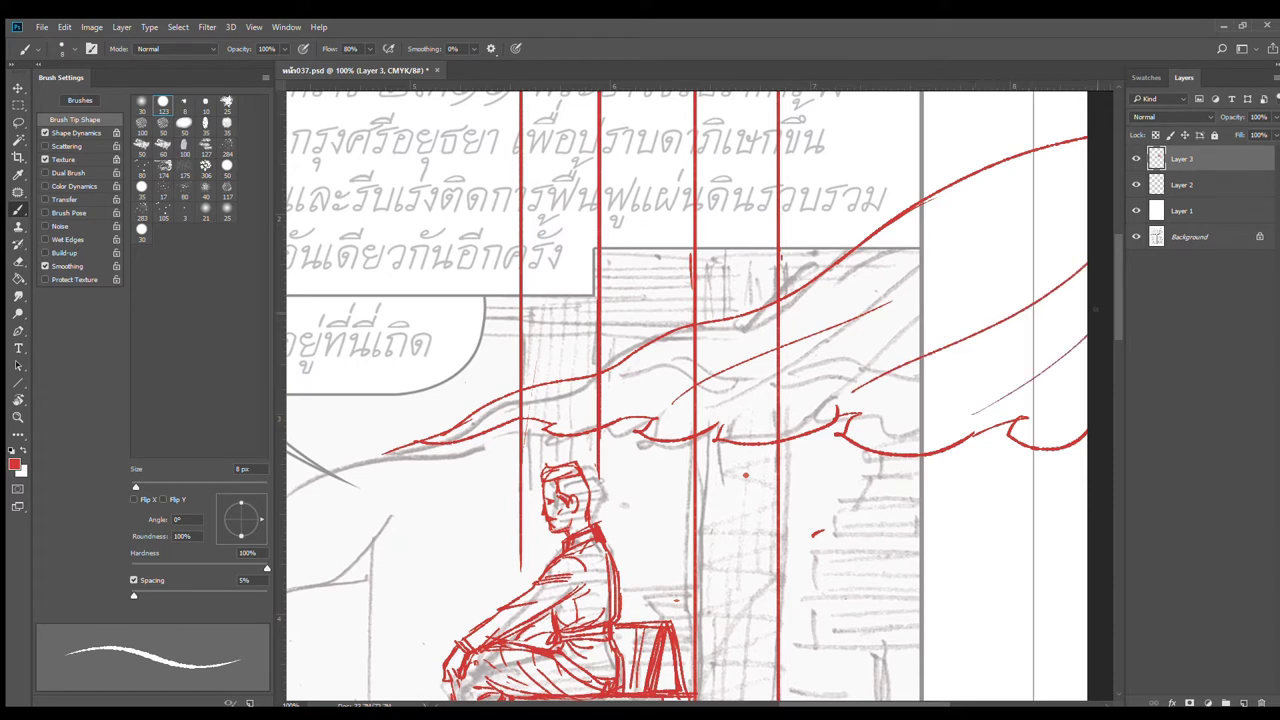
left_click_drag(904, 298, 1043, 201)
Step: Draw two rows of doubled wavy bands across the canopy, following the curve of its folds
mouse_move(604, 381)
left_mouse_down()
mouse_move(647, 358)
mouse_move(736, 387)
mouse_move(716, 382)
mouse_move(830, 376)
left_mouse_up()
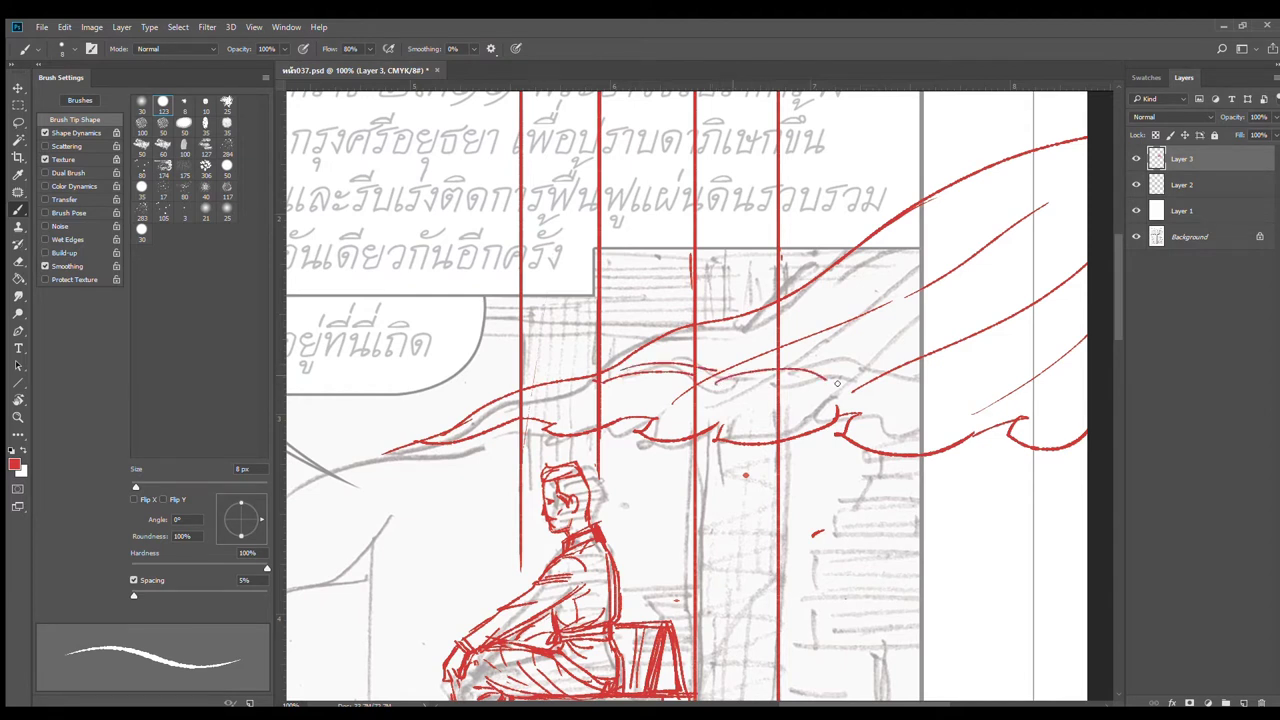
key("ctrl+z")
mouse_move(718, 379)
left_mouse_down()
mouse_move(890, 360)
mouse_move(981, 395)
left_mouse_up()
key("ctrl+z")
key("ctrl+z")
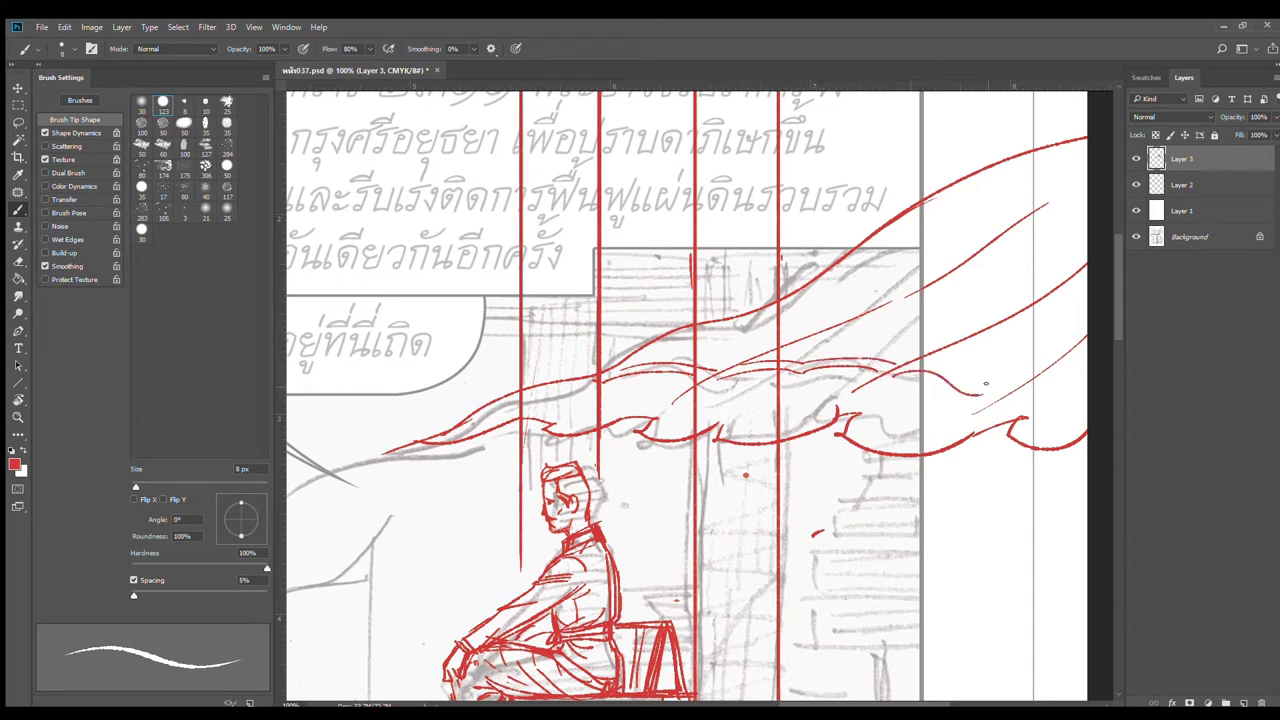
mouse_move(922, 363)
left_mouse_down()
mouse_move(966, 396)
mouse_move(902, 406)
mouse_move(963, 386)
left_mouse_up()
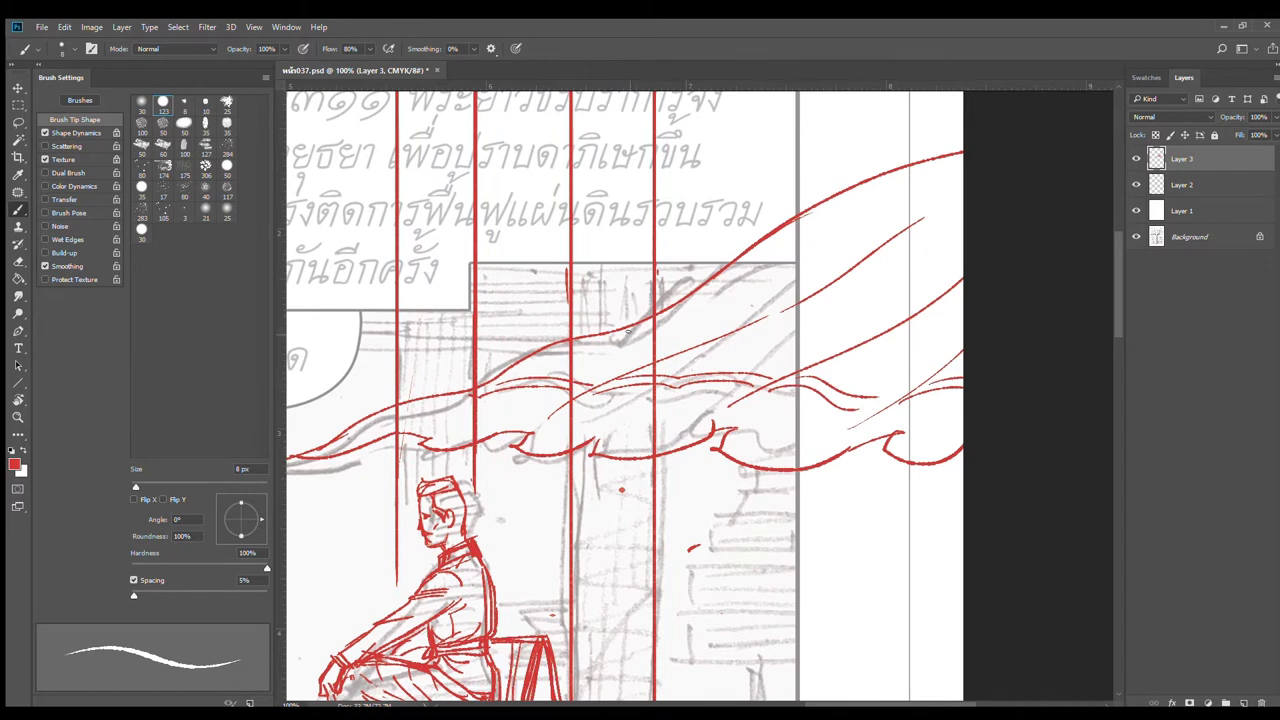
mouse_move(584, 342)
left_mouse_down()
mouse_move(643, 331)
mouse_move(704, 354)
mouse_move(790, 336)
mouse_move(749, 329)
mouse_move(785, 349)
mouse_move(942, 364)
left_mouse_up()
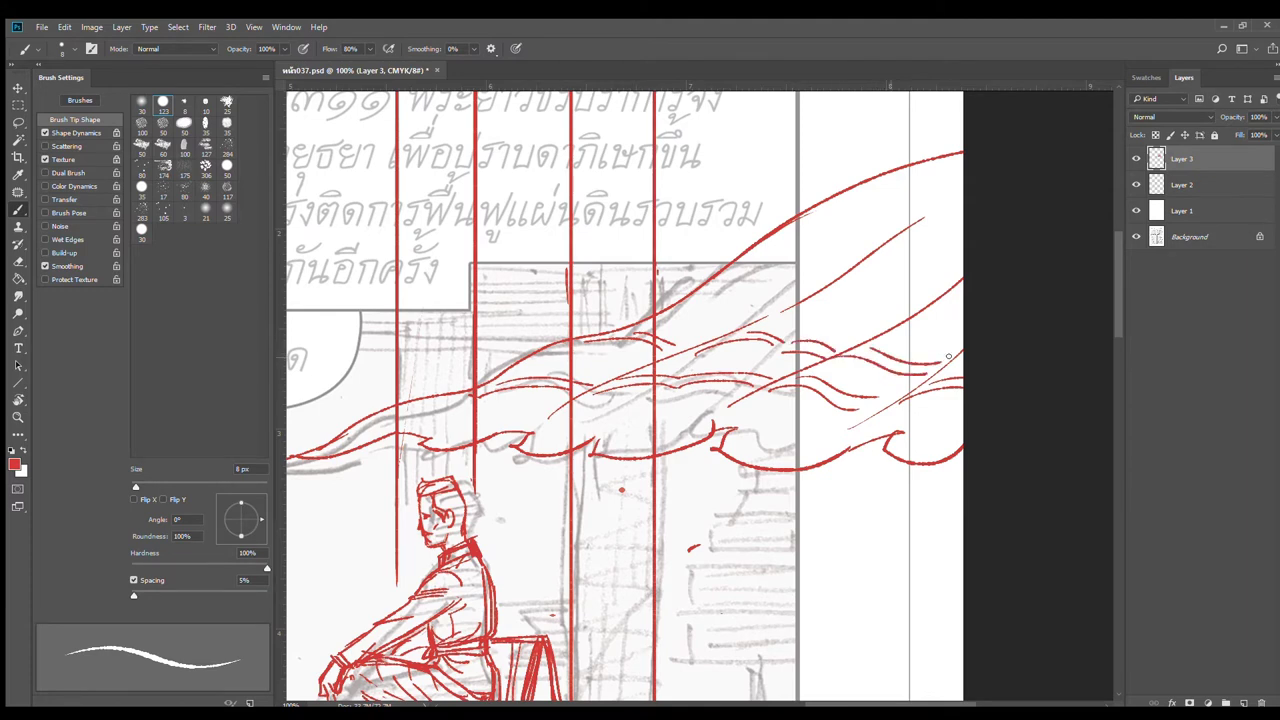
Step: Erase the pillar lines where they cross the canopy
scroll(828, 362, "left", 4)
key("e")
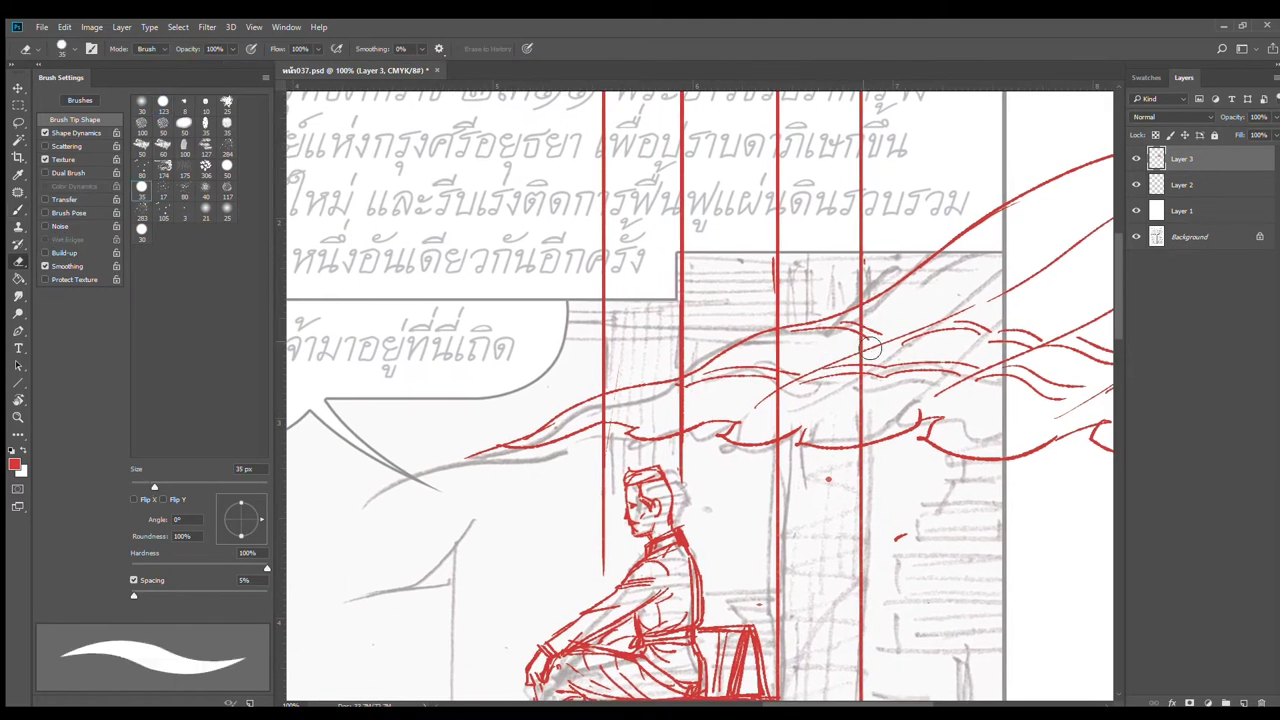
mouse_move(877, 323)
left_mouse_down()
mouse_move(792, 354)
mouse_move(782, 344)
mouse_move(792, 413)
mouse_move(776, 411)
mouse_move(785, 406)
mouse_move(776, 432)
mouse_move(824, 410)
mouse_move(866, 433)
left_mouse_up()
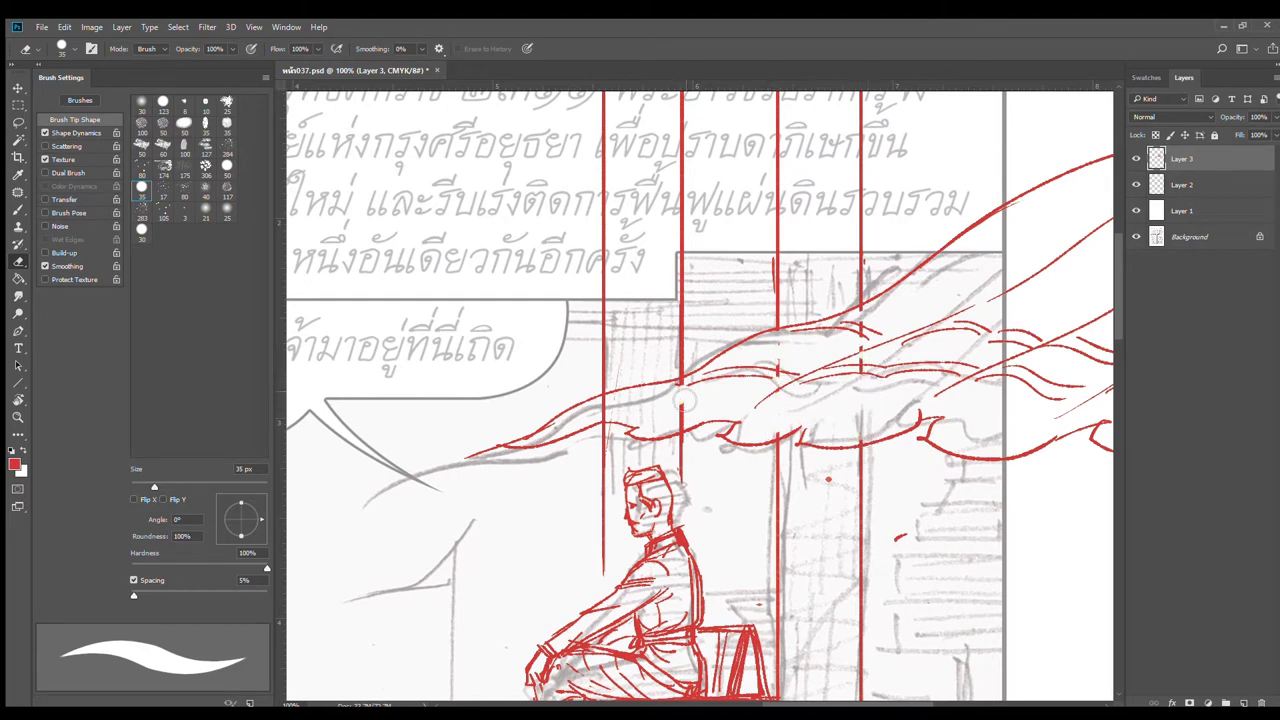
Step: Draw the curved back, head and supporting arms of the bowing figure closest to the platform
key("ctrl+minus")
key("ctrl+minus")
key("ctrl+minus")
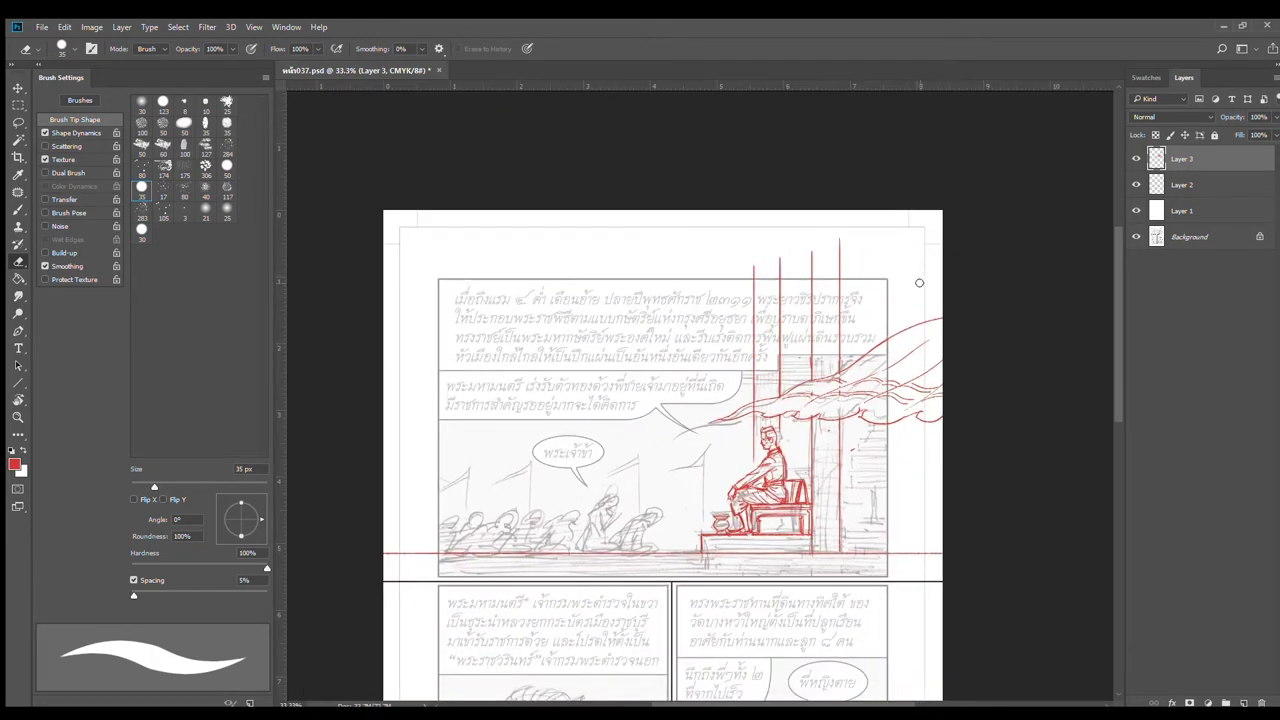
left_click_drag(905, 513, 926, 362)
left_click_drag(590, 368, 768, 379)
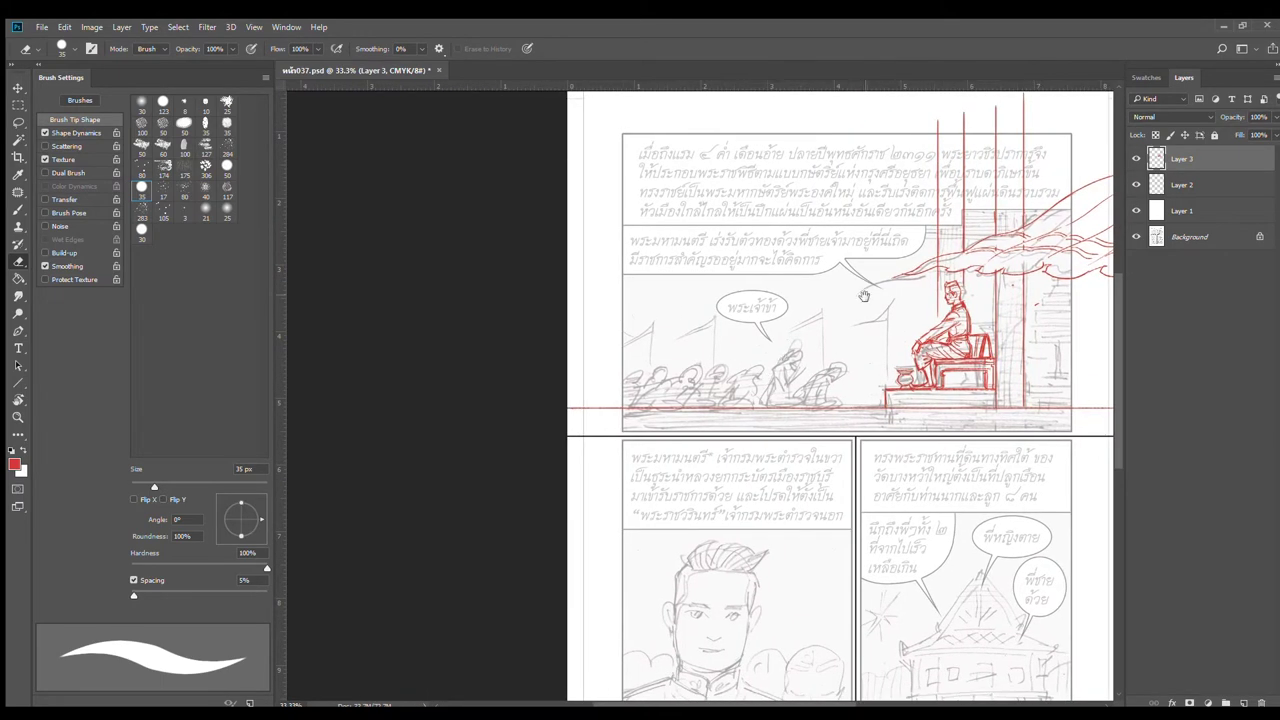
scroll(768, 378, "up", 3)
left_click_drag(677, 365, 549, 415)
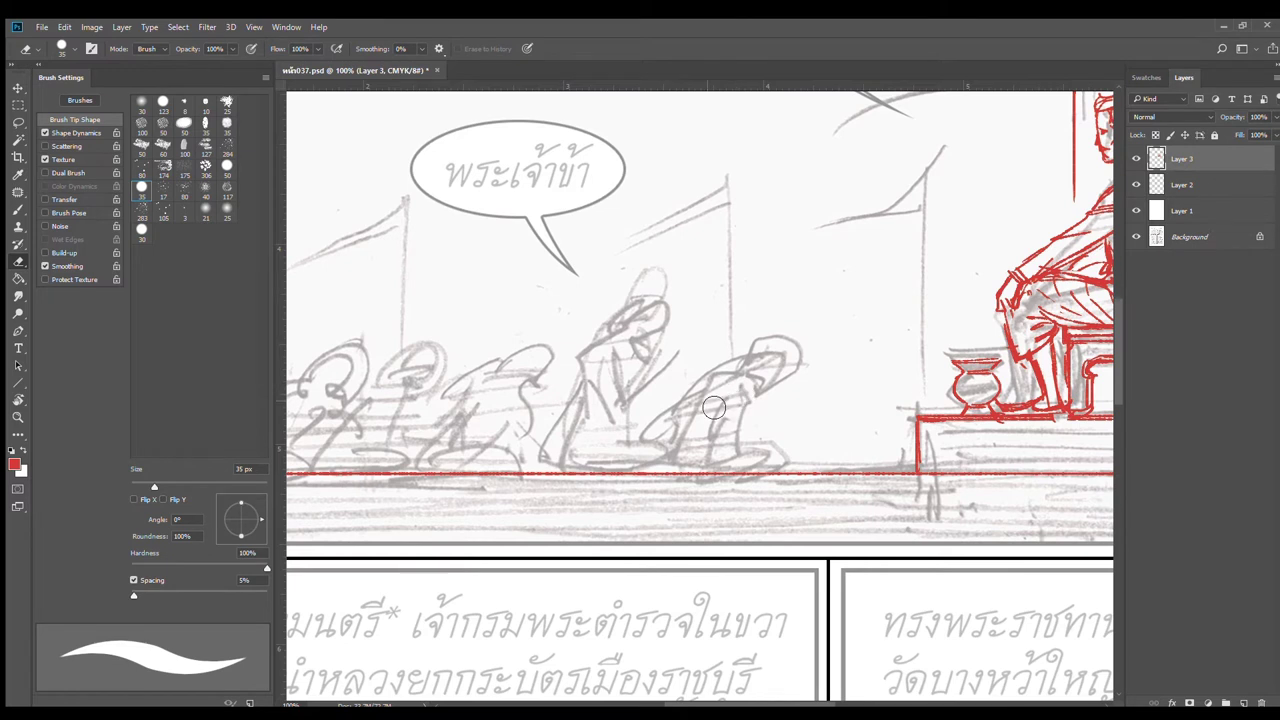
key("b")
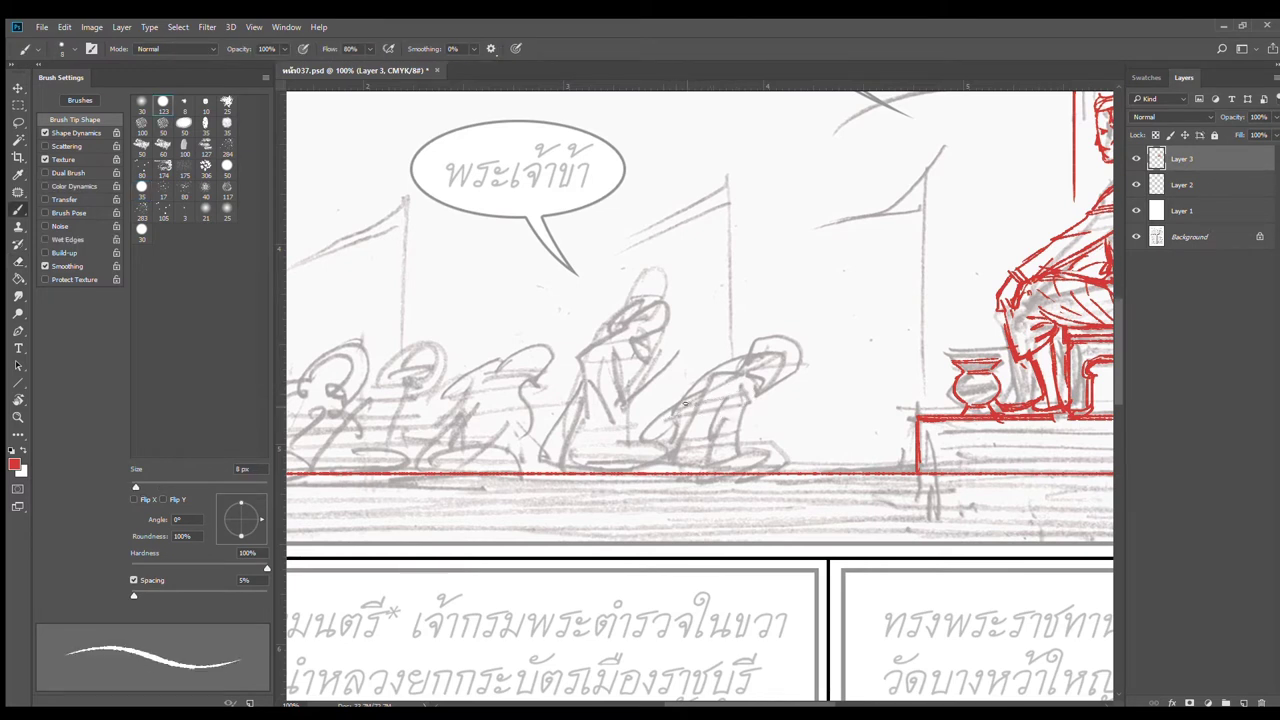
left_click_drag(674, 424, 744, 370)
mouse_move(664, 435)
left_mouse_down()
mouse_move(697, 387)
mouse_move(752, 377)
mouse_move(762, 433)
mouse_move(740, 437)
left_mouse_up()
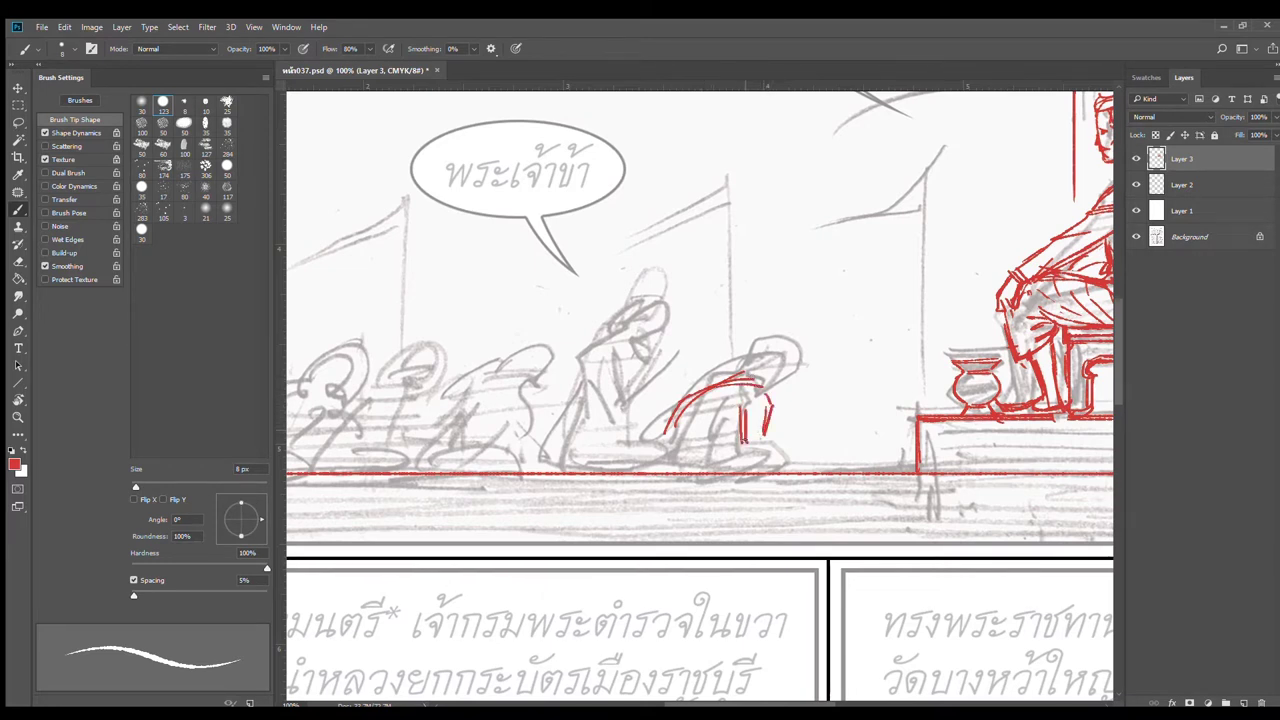
mouse_move(760, 380)
left_mouse_down()
mouse_move(766, 351)
mouse_move(800, 338)
mouse_move(808, 362)
mouse_move(790, 388)
left_mouse_up()
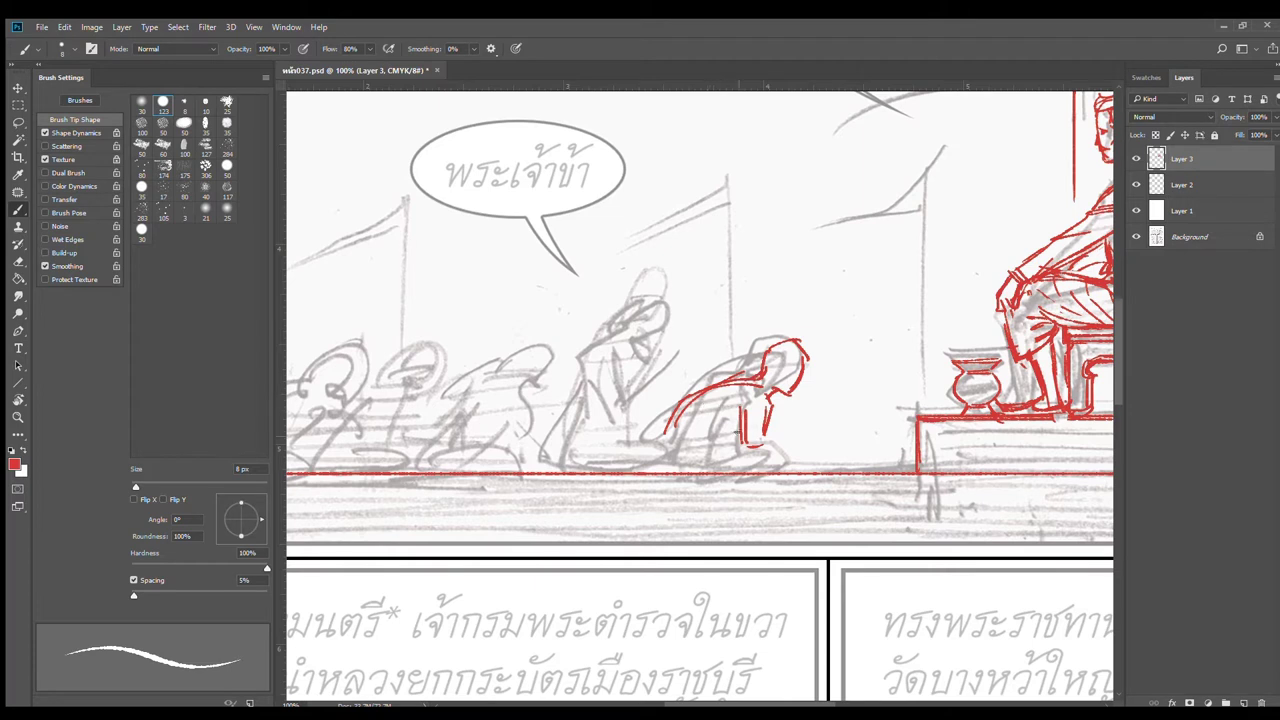
Step: Draw the bowing figure's folded legs, hands and ear, and add the facial profile, hair tuft and pointed chin
mouse_move(744, 432)
left_mouse_down()
mouse_move(690, 452)
mouse_move(662, 428)
mouse_move(690, 438)
mouse_move(649, 446)
mouse_move(777, 439)
left_mouse_up()
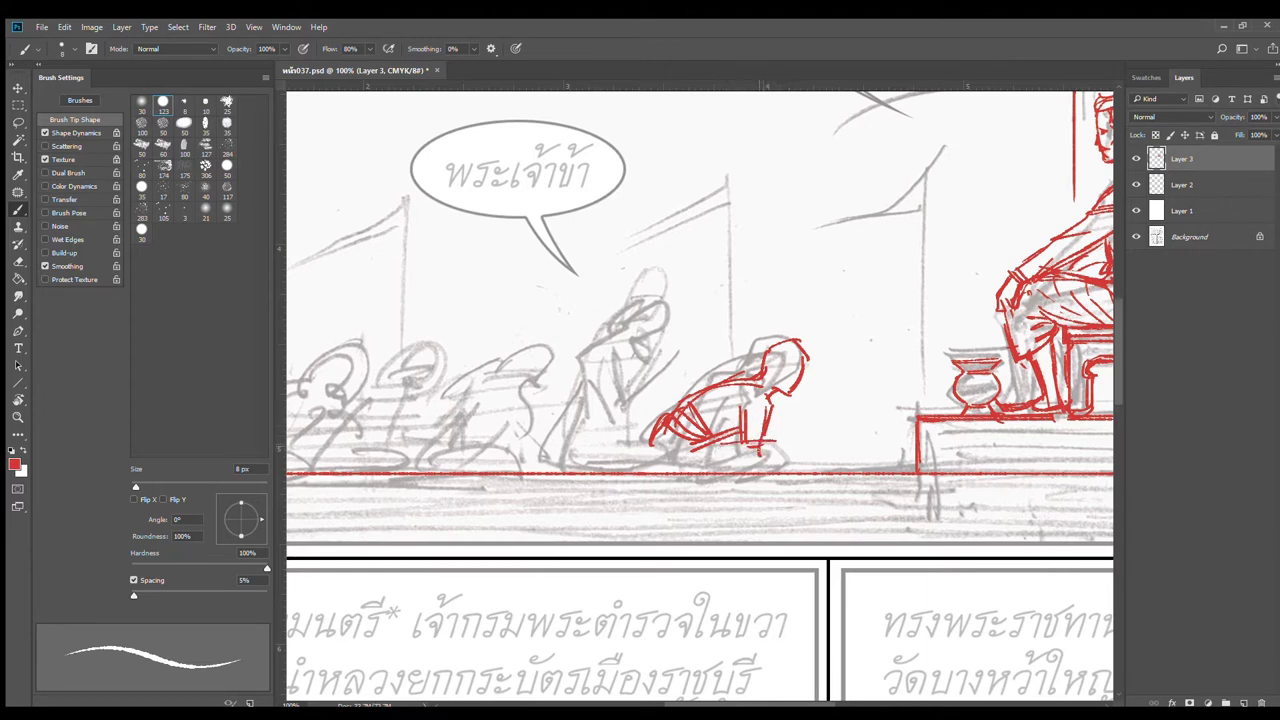
mouse_move(753, 453)
left_mouse_down()
mouse_move(766, 440)
mouse_move(790, 466)
left_mouse_up()
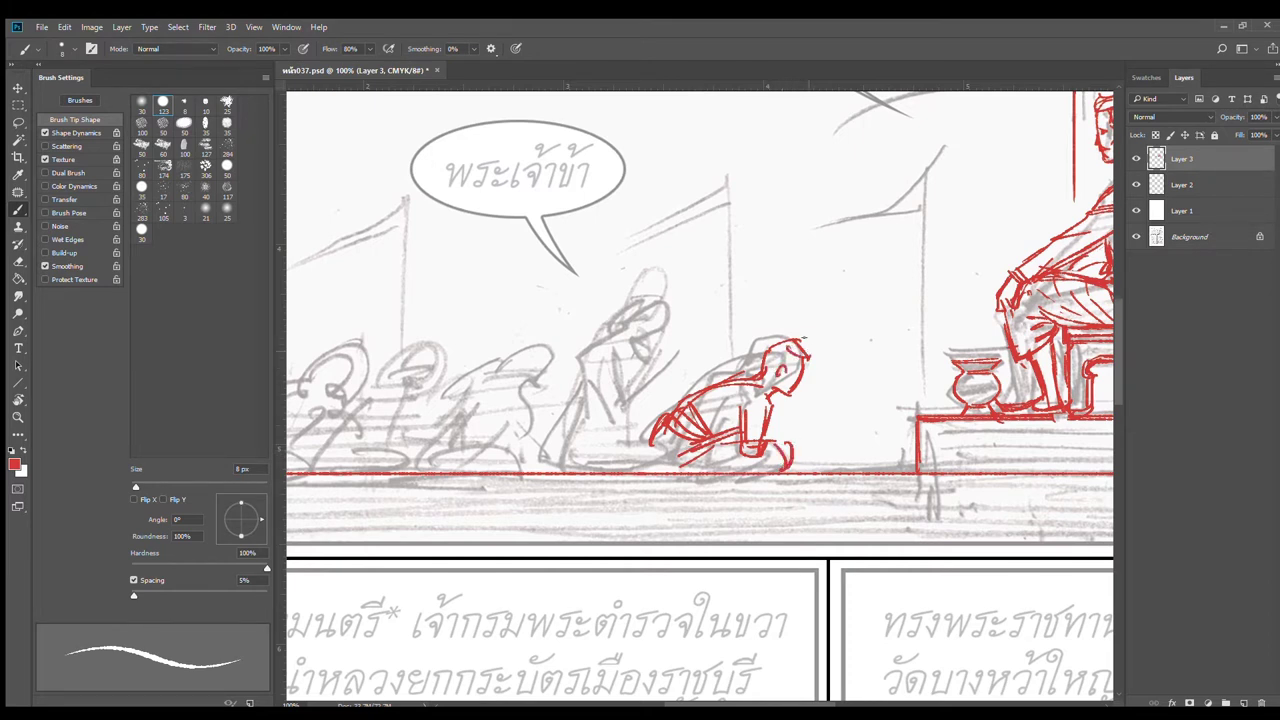
left_click_drag(798, 354, 810, 350)
left_click_drag(775, 343, 792, 337)
left_click_drag(790, 395, 794, 408)
Step: Erase the bowing figure's arms and the lines beneath its chin
left_click(812, 411, "alt")
left_click(812, 411, "alt")
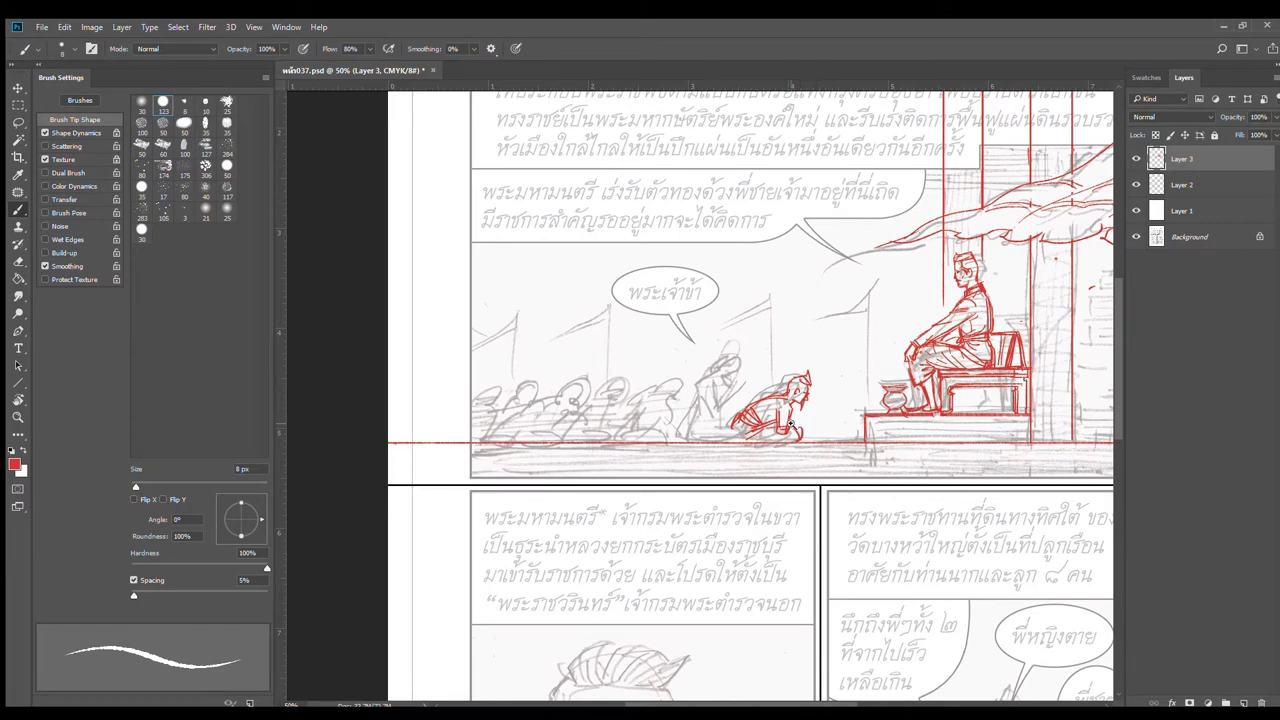
scroll(792, 425, "up", 3)
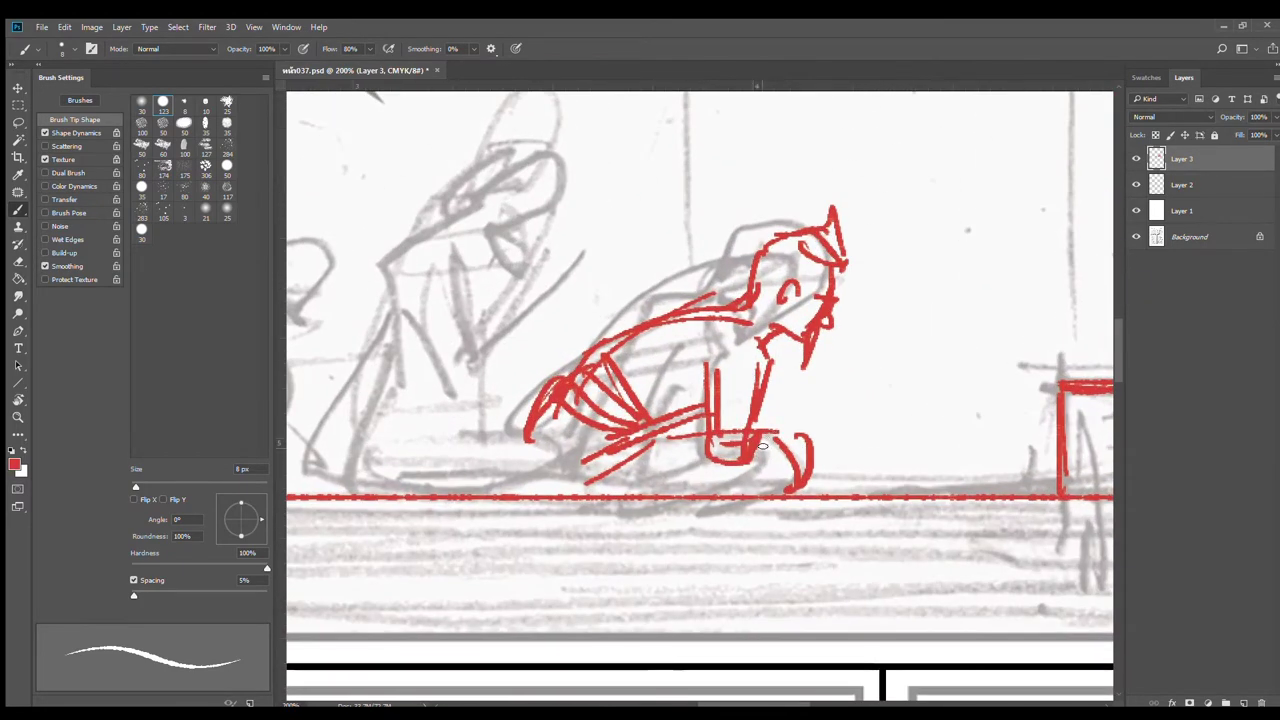
key("e")
mouse_move(775, 380)
left_mouse_down()
mouse_move(739, 466)
mouse_move(768, 446)
mouse_move(769, 363)
left_mouse_up()
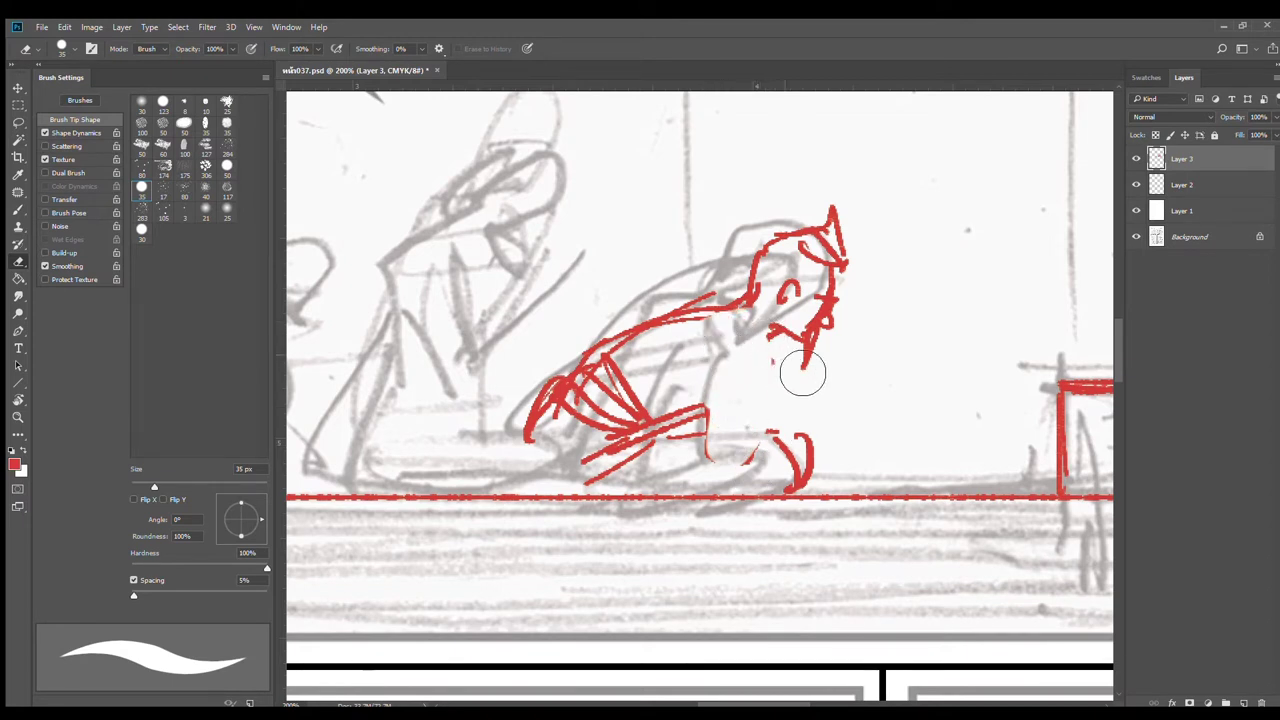
Step: Redraw the bowing figure's neck, jaw and straight arm, joining the forearm to the hands on the floor
key("b")
mouse_move(757, 308)
left_mouse_down()
mouse_move(770, 407)
mouse_move(777, 333)
left_mouse_up()
key("ctrl+z")
key("ctrl+z")
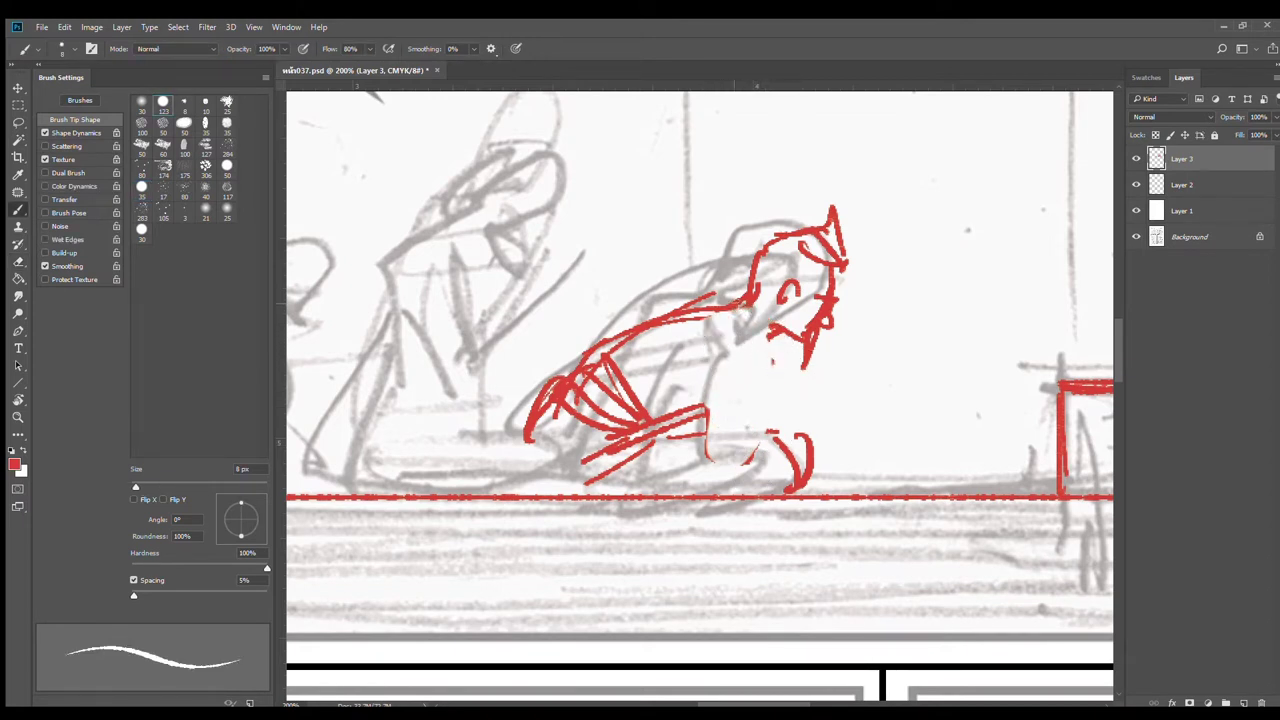
mouse_move(695, 306)
left_mouse_down()
mouse_move(750, 306)
mouse_move(775, 327)
mouse_move(757, 421)
left_mouse_up()
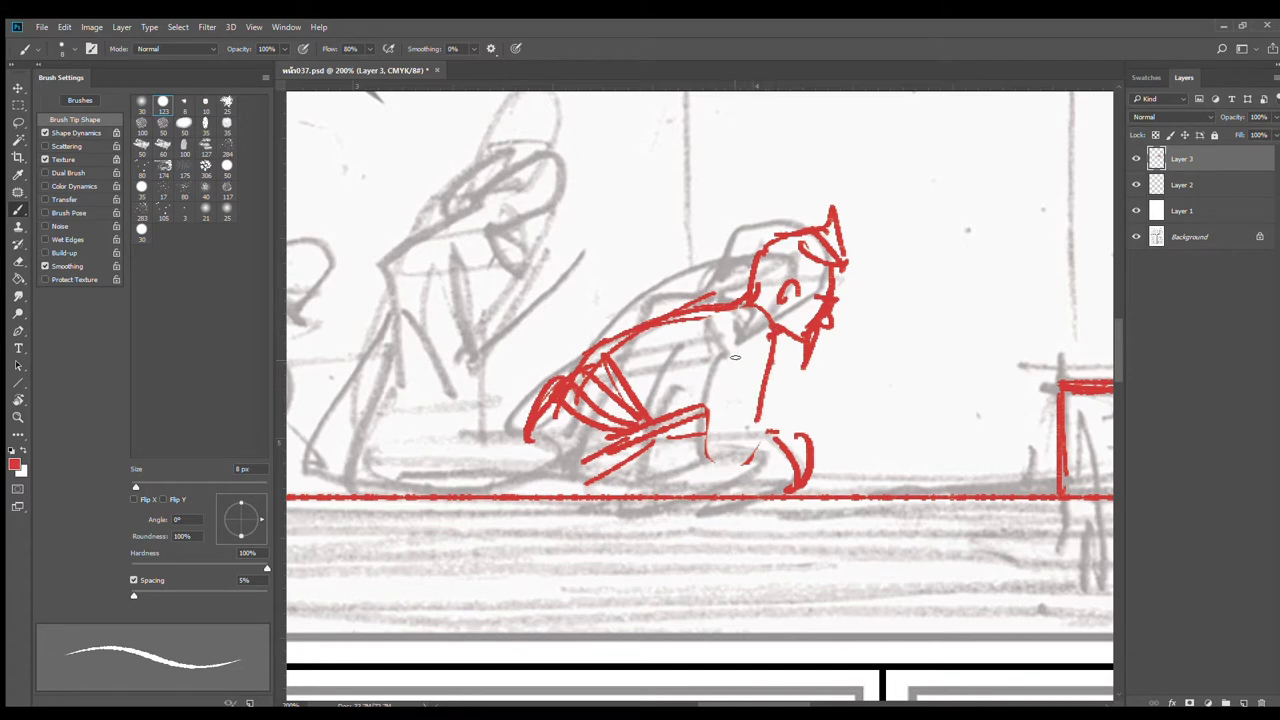
left_click_drag(727, 337, 722, 436)
mouse_move(721, 364)
left_mouse_down()
mouse_move(721, 435)
mouse_move(699, 410)
mouse_move(669, 415)
mouse_move(721, 404)
left_mouse_up()
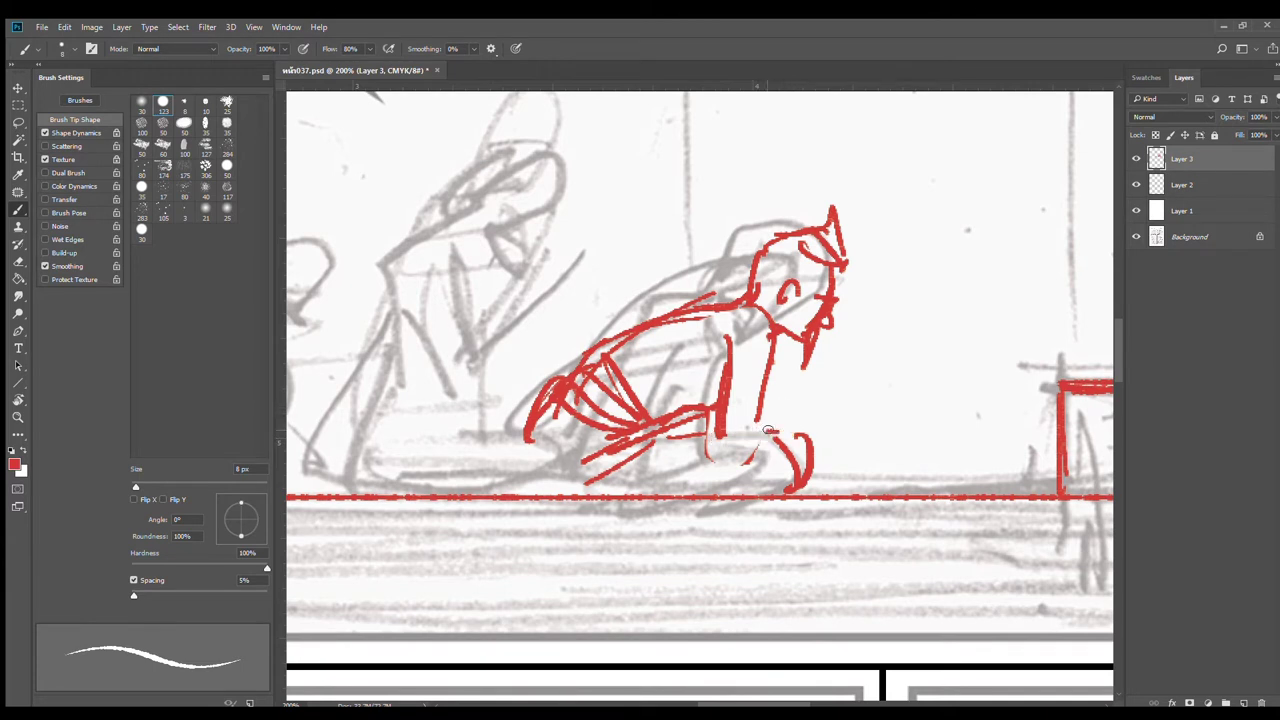
left_click_drag(720, 445, 800, 438)
key("ctrl+z")
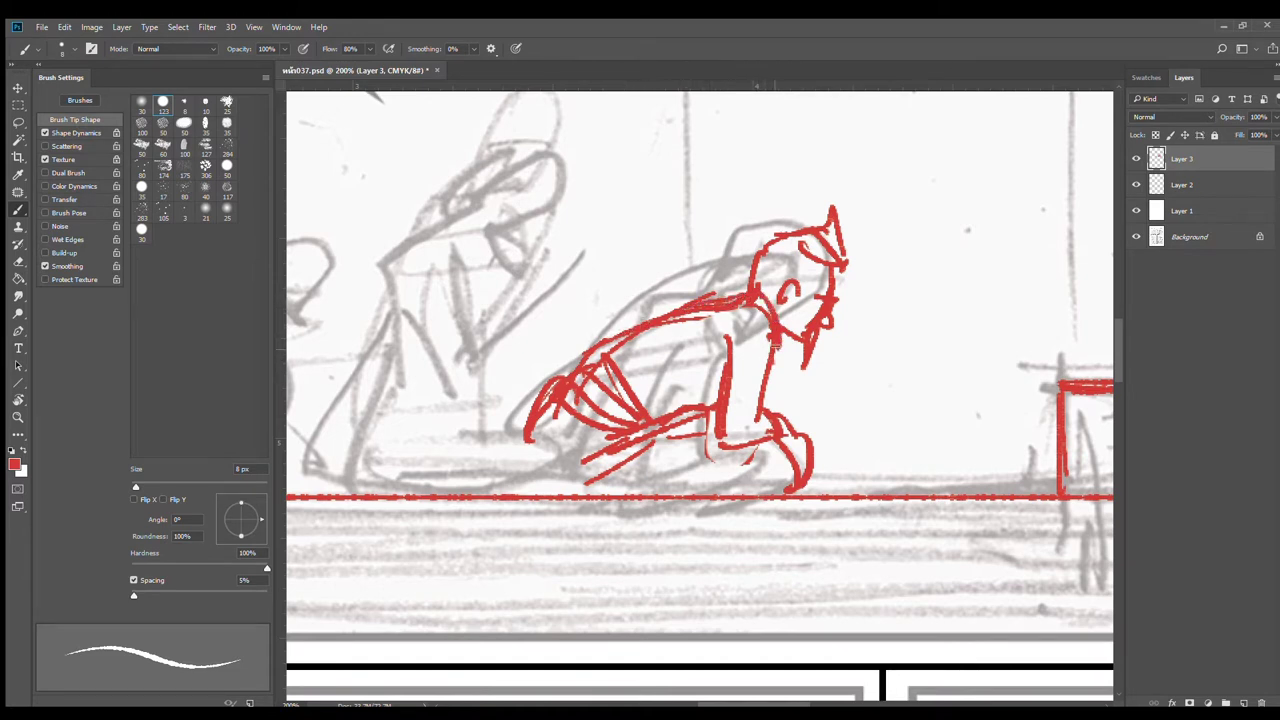
Step: Add fold lines to the bowing figure's torso and waist, and draw a double band around the upper arm
mouse_move(688, 322)
left_mouse_down()
mouse_move(726, 362)
mouse_move(718, 380)
left_mouse_up()
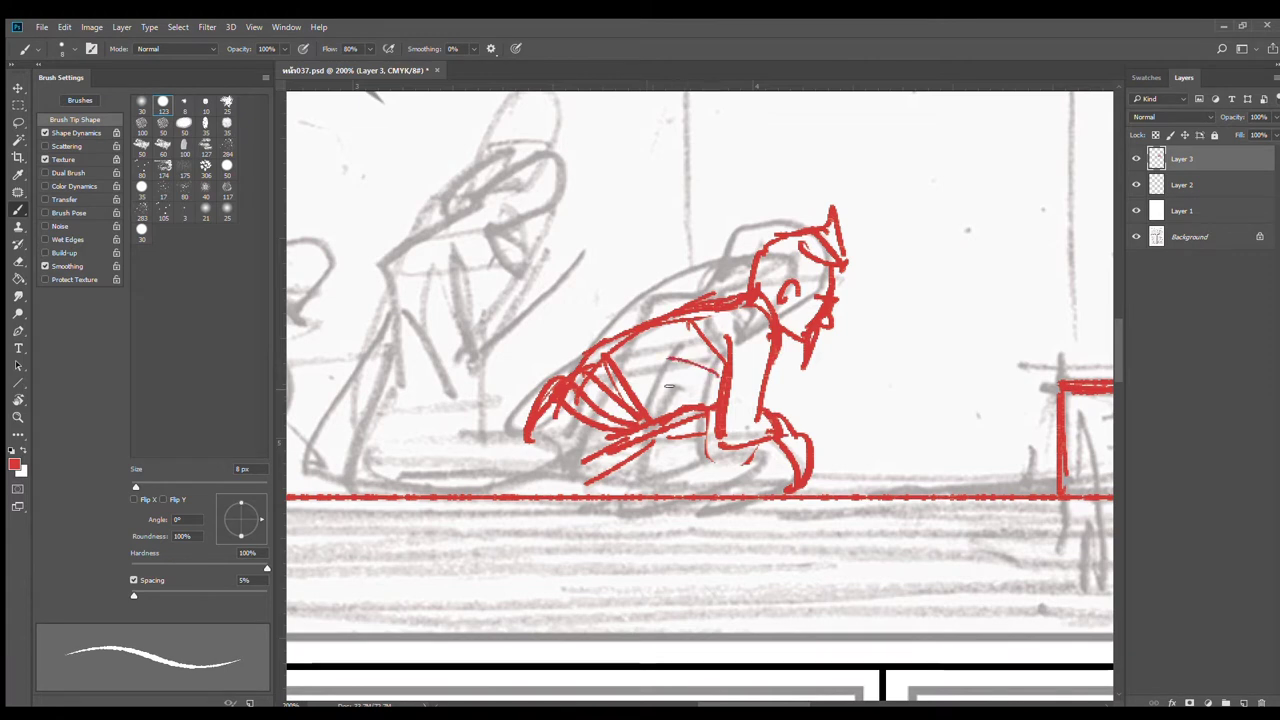
mouse_move(648, 400)
left_mouse_down()
mouse_move(774, 356)
mouse_move(766, 364)
left_mouse_up()
left_click_drag(731, 389, 770, 384)
key("e")
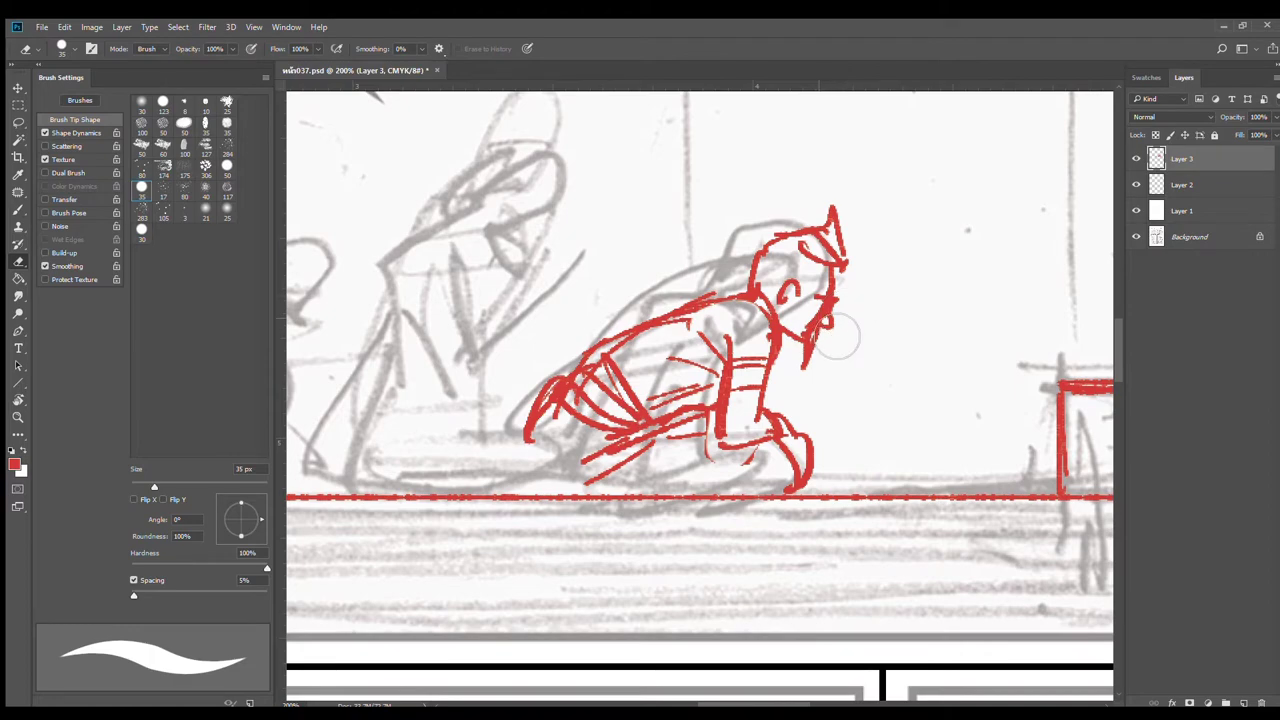
key("b")
Step: Draw the second attendant's back, chest, collar and upper-arm outlines over the upright kneeling sketch behind the bowing figure
left_click(748, 372, "alt")
left_click(762, 375, "alt")
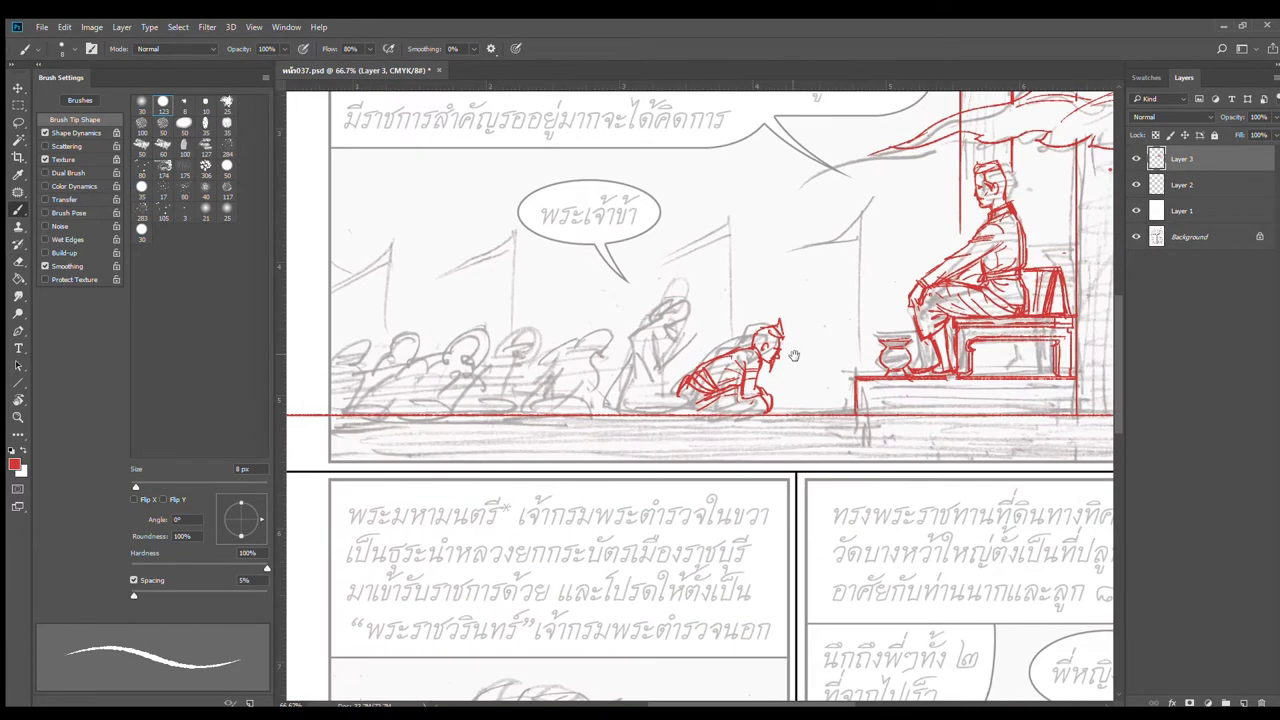
left_click(592, 393, "ctrl")
left_click(594, 393, "ctrl")
mouse_move(603, 392)
left_mouse_down()
mouse_move(634, 457)
mouse_move(586, 500)
mouse_move(597, 473)
left_mouse_up()
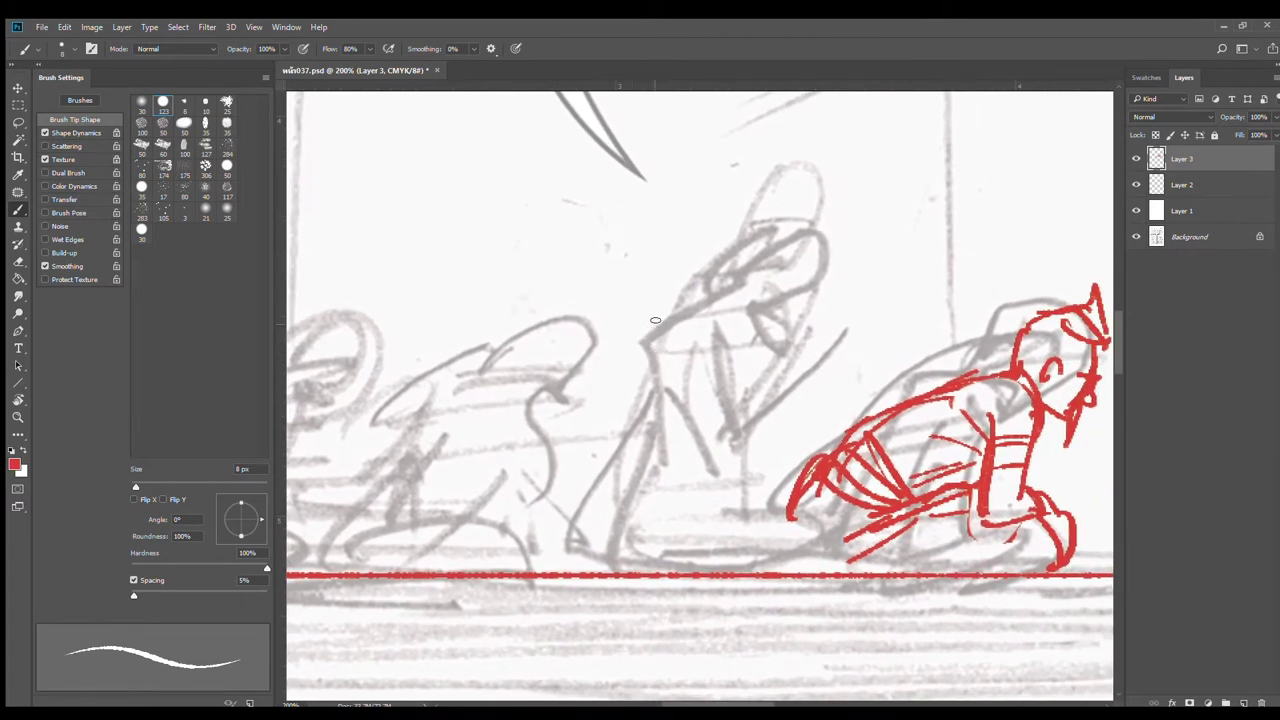
left_click_drag(655, 320, 627, 462)
mouse_move(660, 312)
left_mouse_down()
mouse_move(707, 263)
mouse_move(750, 388)
mouse_move(730, 435)
left_mouse_up()
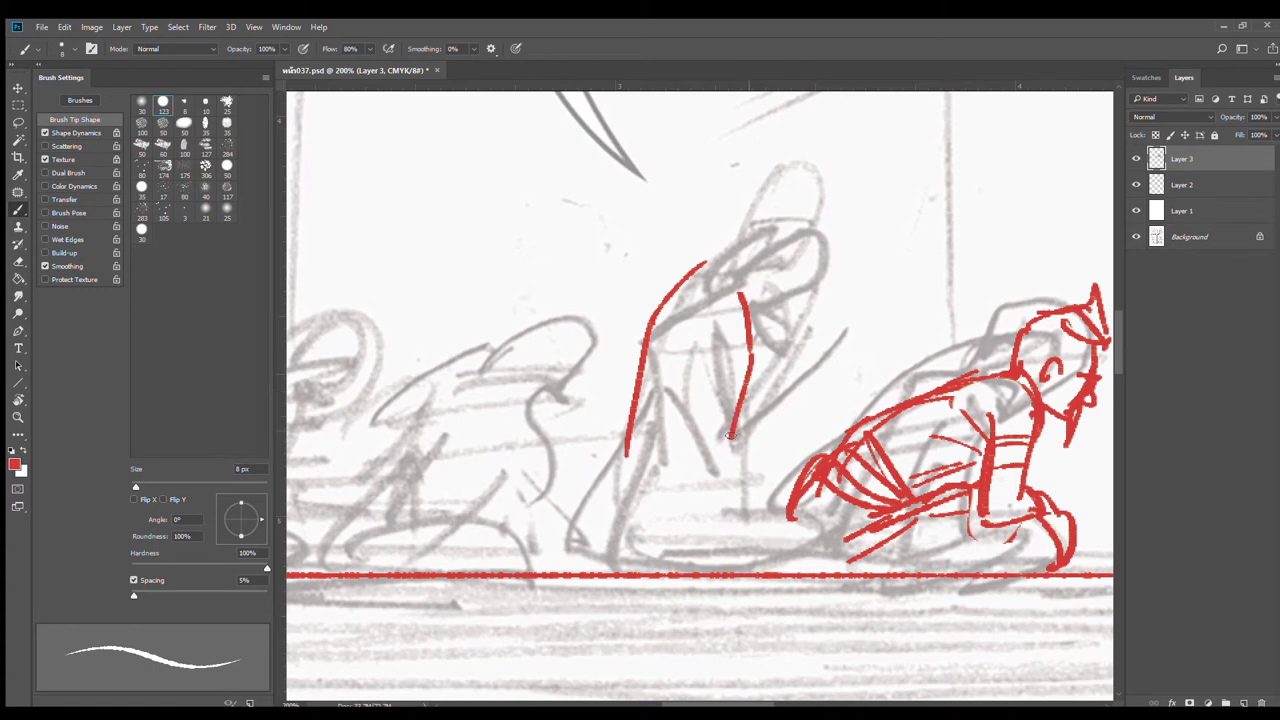
left_click_drag(682, 314, 727, 320)
left_click_drag(708, 267, 746, 292)
left_click_drag(730, 337, 740, 398)
left_click_drag(664, 352, 713, 446)
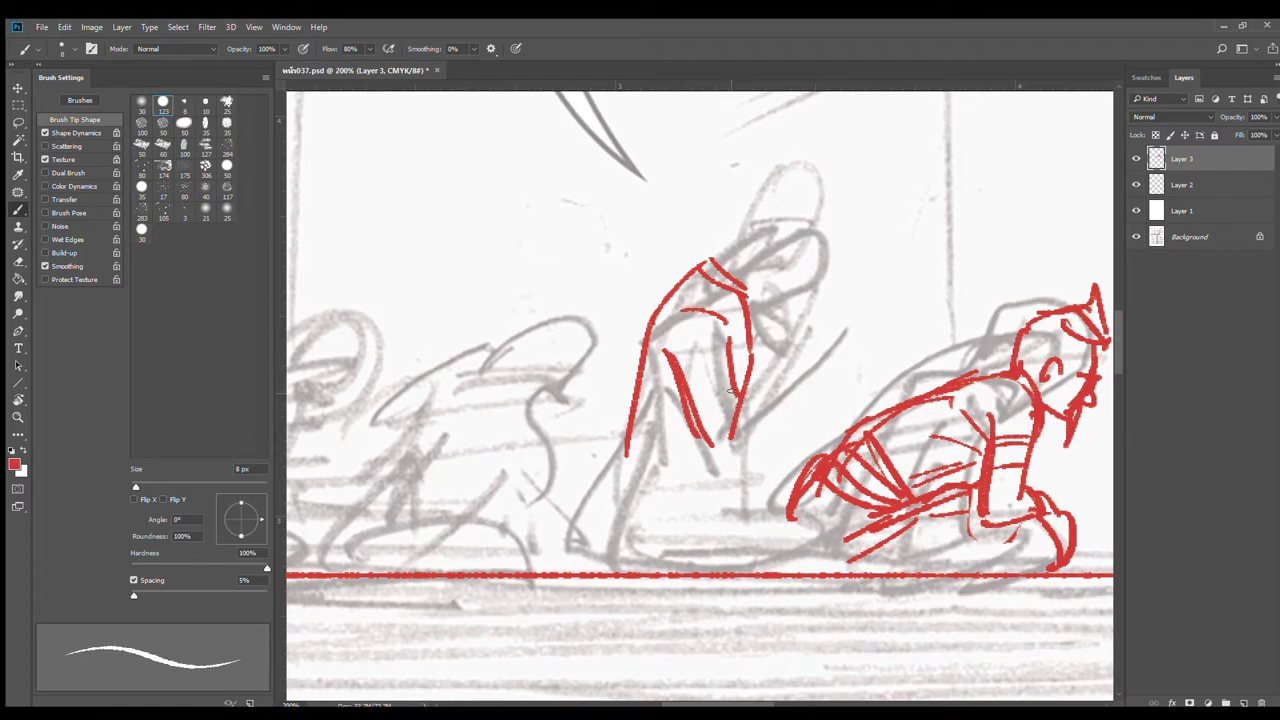
Step: Draw the second attendant's raised forearm and pressed palms, and add the waistband, lap and folded legs down to the floor line
mouse_move(735, 390)
left_mouse_down()
mouse_move(770, 356)
mouse_move(804, 376)
mouse_move(708, 446)
left_mouse_up()
mouse_move(794, 323)
left_mouse_down()
mouse_move(833, 297)
mouse_move(805, 330)
mouse_move(836, 307)
mouse_move(813, 329)
mouse_move(837, 318)
mouse_move(827, 343)
mouse_move(838, 327)
mouse_move(801, 358)
left_mouse_up()
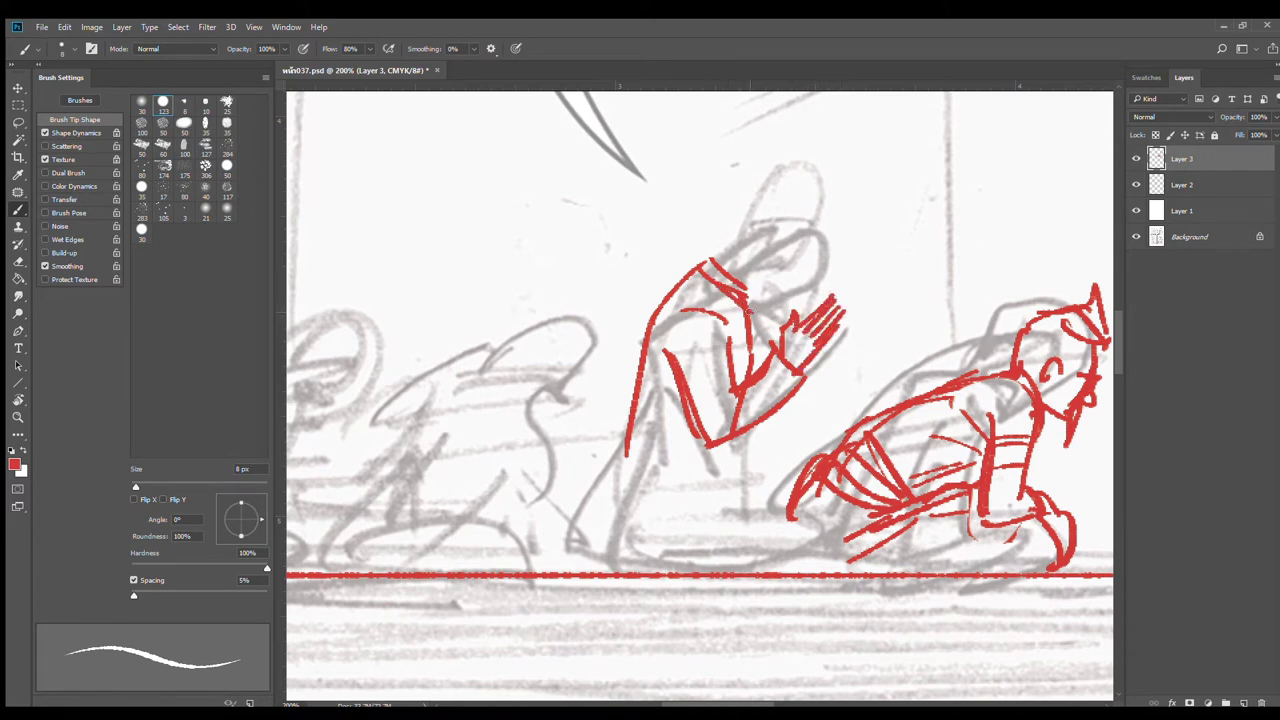
mouse_move(632, 400)
left_mouse_down()
mouse_move(644, 411)
mouse_move(663, 436)
mouse_move(640, 437)
mouse_move(617, 493)
mouse_move(748, 482)
mouse_move(696, 503)
mouse_move(640, 566)
left_mouse_up()
mouse_move(614, 516)
left_mouse_down()
mouse_move(662, 572)
mouse_move(676, 566)
left_mouse_up()
mouse_move(730, 490)
left_mouse_down()
mouse_move(859, 523)
mouse_move(854, 540)
mouse_move(840, 523)
mouse_move(835, 558)
mouse_move(800, 571)
left_mouse_up()
left_click_drag(756, 489, 794, 486)
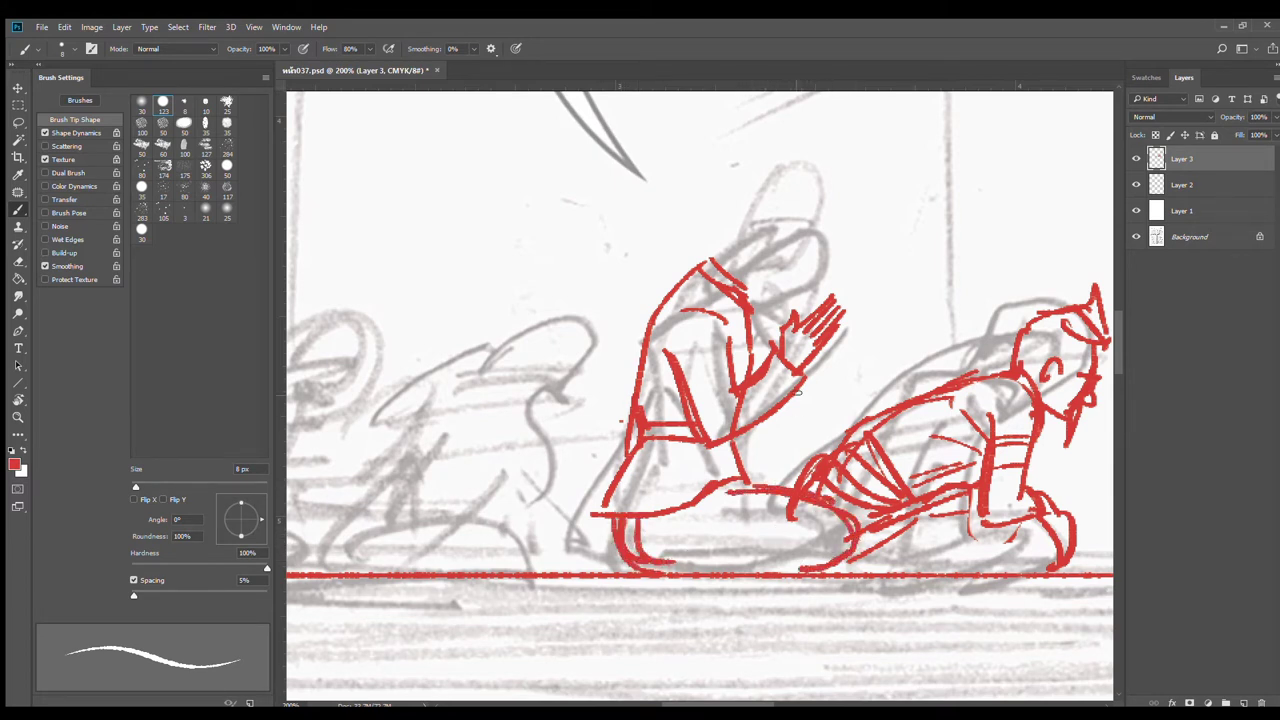
Step: Draw the second attendant's lowered head with ear, face and pointed hair tuft, and reinforce the shoulder and chest lines
scroll(768, 387, "up", 3)
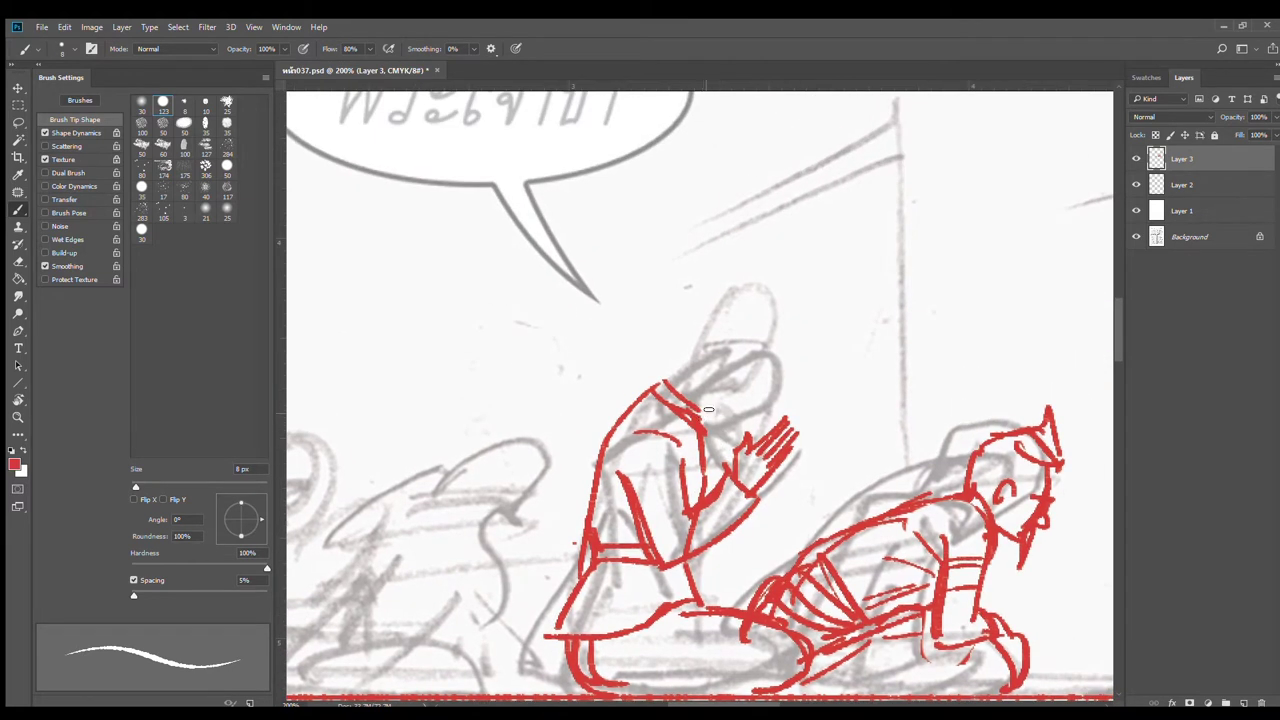
mouse_move(668, 384)
left_mouse_down()
mouse_move(698, 338)
mouse_move(723, 326)
mouse_move(758, 325)
mouse_move(770, 372)
mouse_move(774, 354)
mouse_move(748, 405)
mouse_move(708, 402)
mouse_move(722, 416)
mouse_move(770, 390)
mouse_move(751, 394)
mouse_move(750, 381)
mouse_move(717, 401)
mouse_move(718, 371)
mouse_move(740, 362)
mouse_move(720, 380)
mouse_move(696, 366)
mouse_move(727, 352)
mouse_move(782, 358)
left_mouse_up()
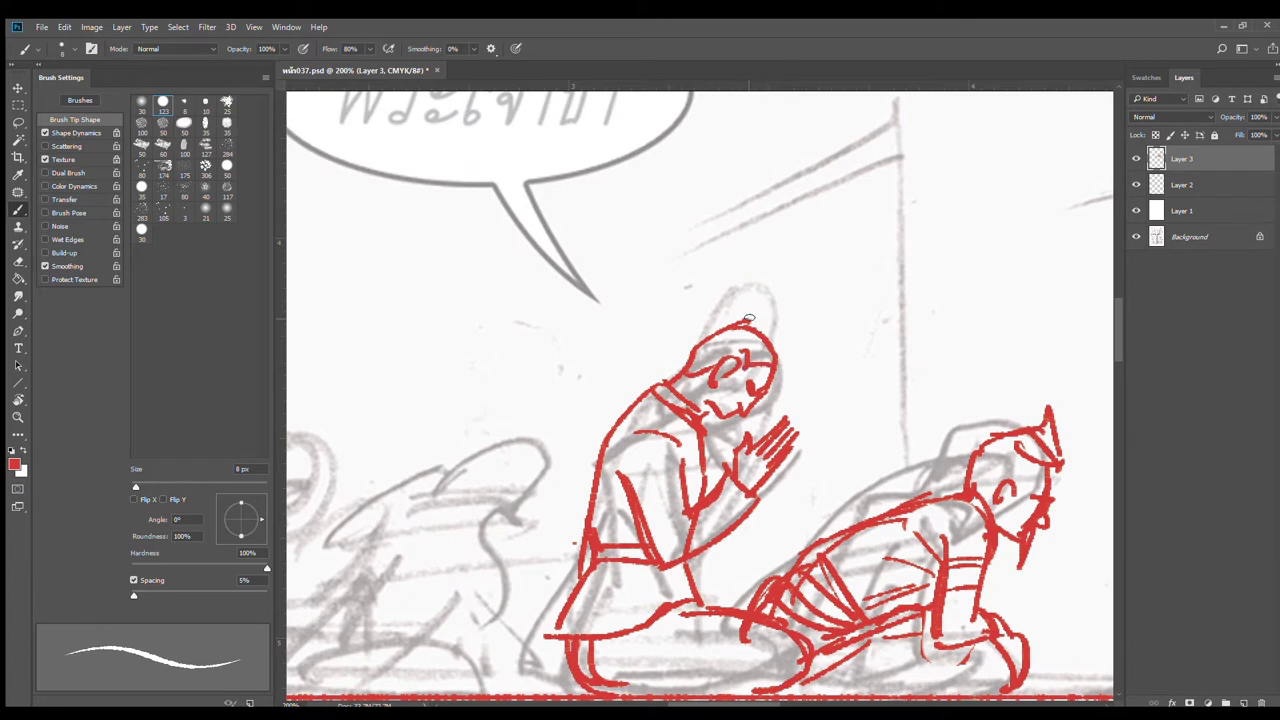
mouse_move(749, 318)
left_mouse_down()
mouse_move(757, 298)
mouse_move(788, 345)
mouse_move(784, 370)
left_mouse_up()
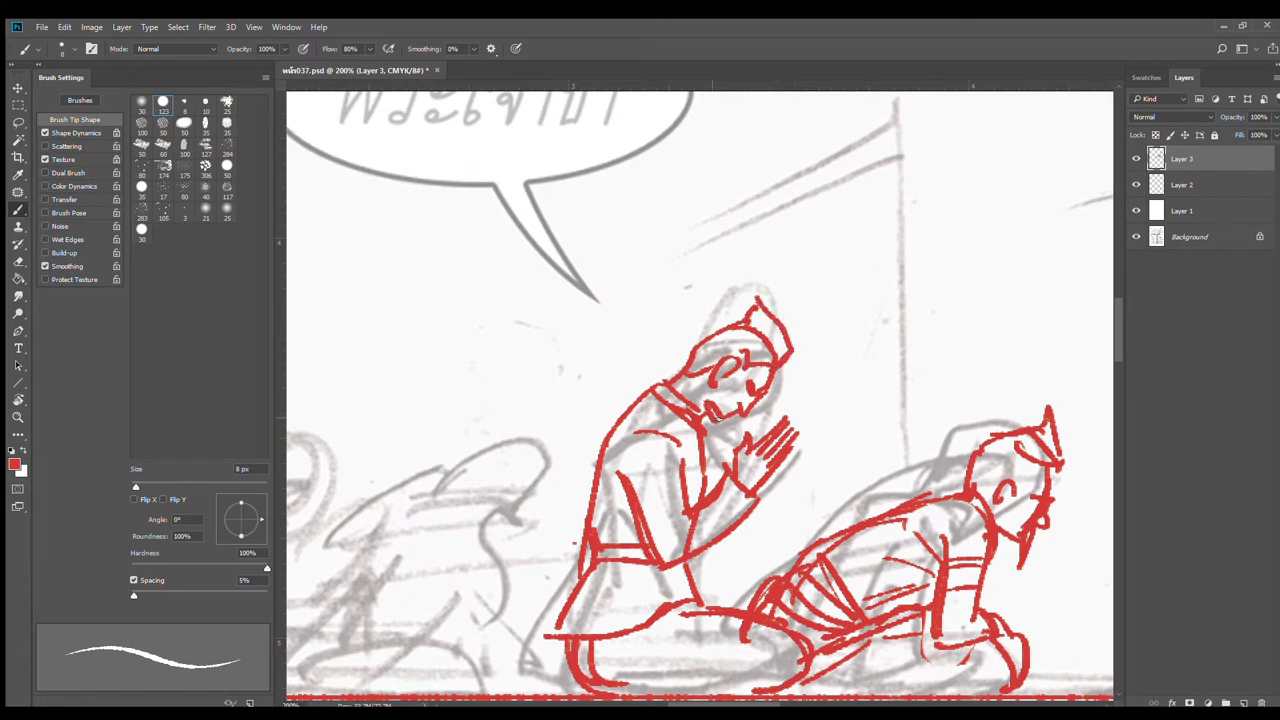
left_click_drag(671, 386, 609, 445)
left_click_drag(692, 432, 690, 510)
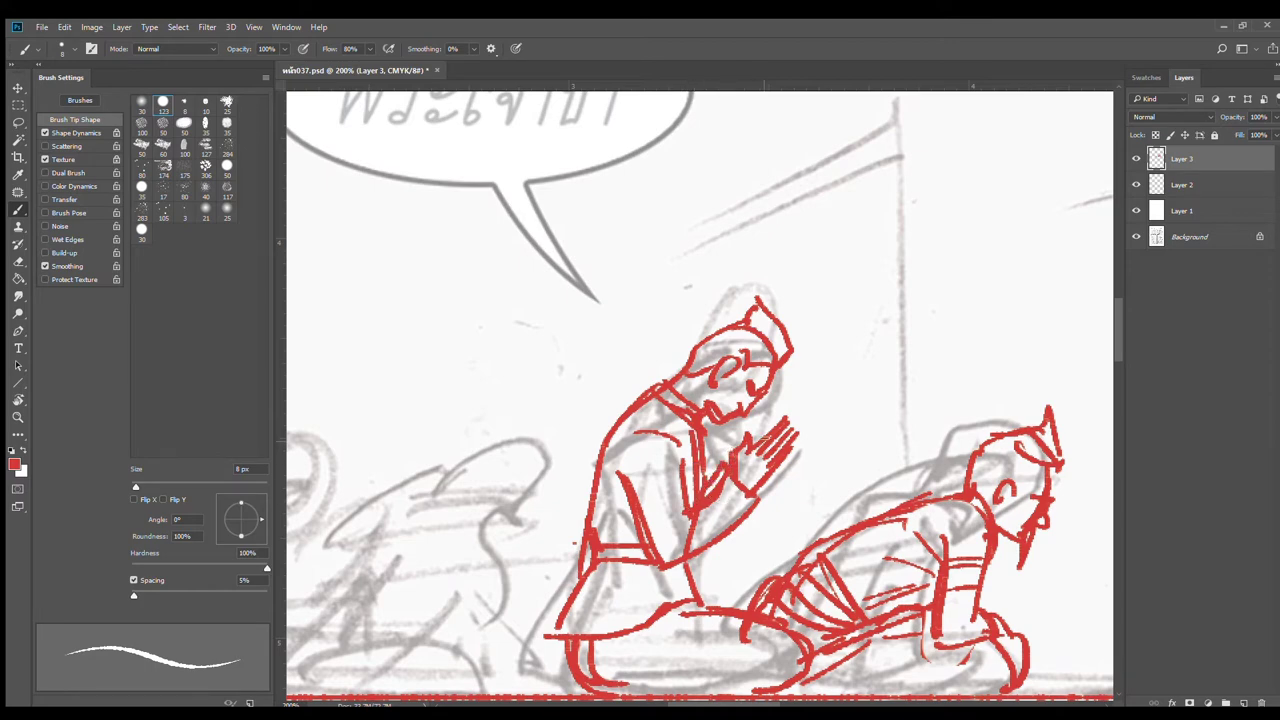
Step: Refine the praying attendant's head by strengthening the hair outline from the nape to the tuft and the lines around the jaw
left_click(815, 437, "alt")
left_click(815, 437, "alt")
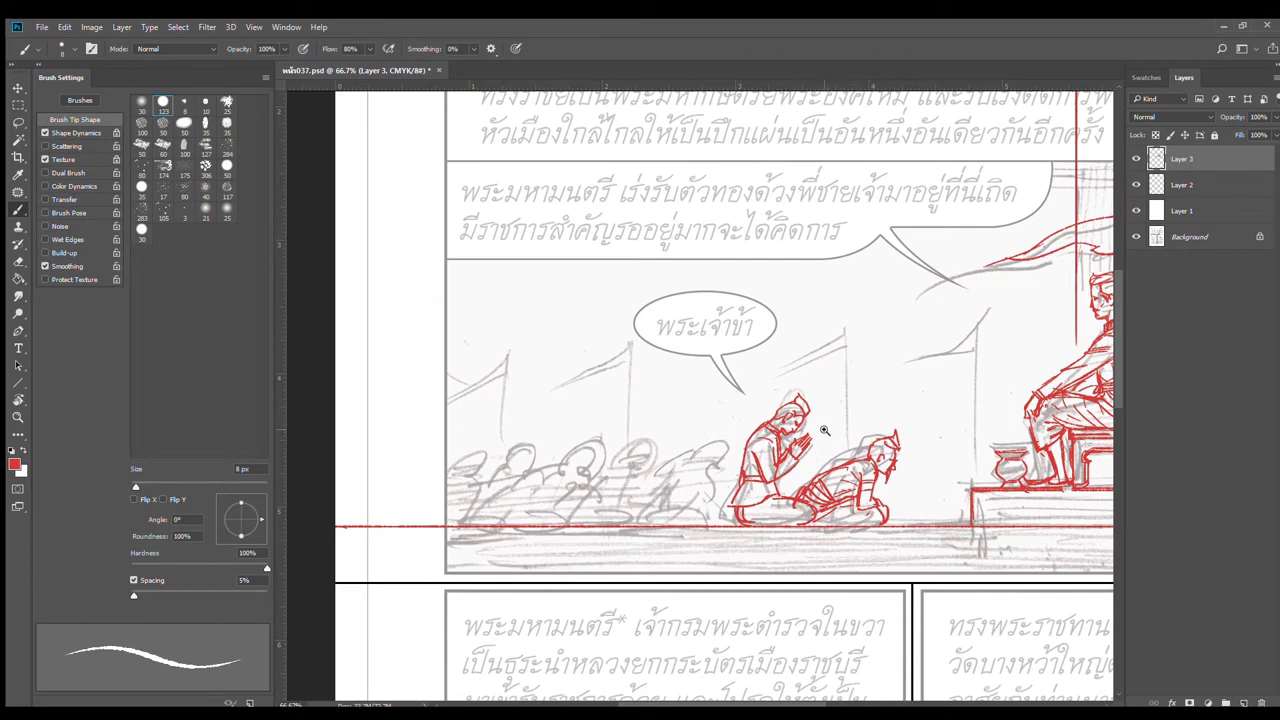
left_click(821, 433, "ctrl")
left_click_drag(831, 414, 611, 405)
scroll(565, 412, "up", 2)
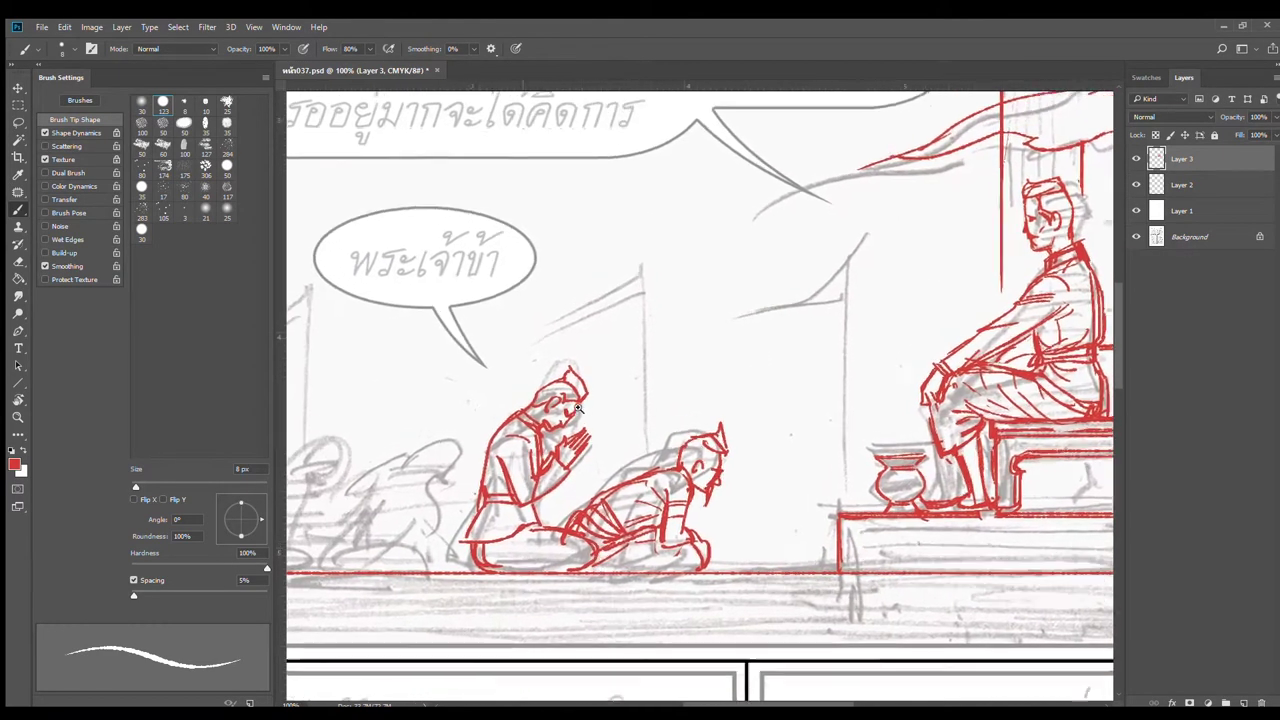
left_click_drag(456, 348, 530, 314)
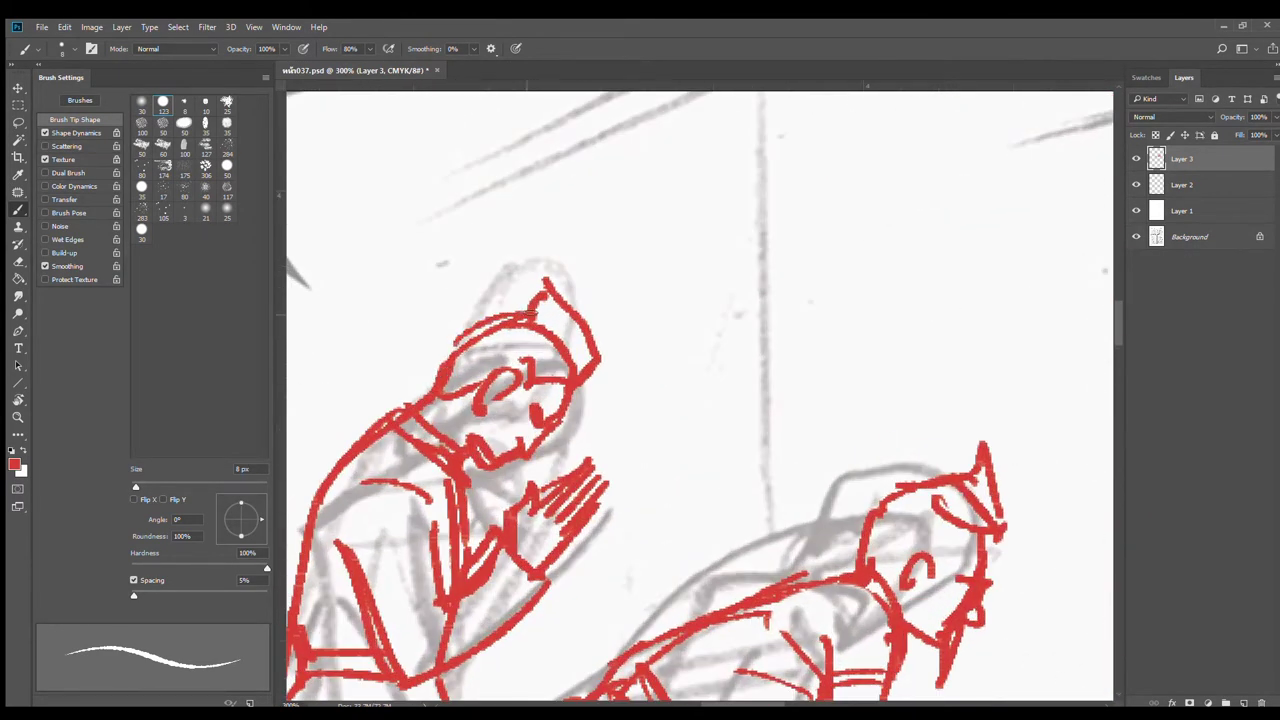
mouse_move(446, 350)
left_mouse_down()
mouse_move(558, 296)
mouse_move(566, 270)
mouse_move(609, 354)
mouse_move(517, 469)
left_mouse_up()
Step: Draw a third attendant's curved back, waist folds, shoulder and front arm outline over the crouching sketch behind the praying figure
scroll(590, 440, "down", 3)
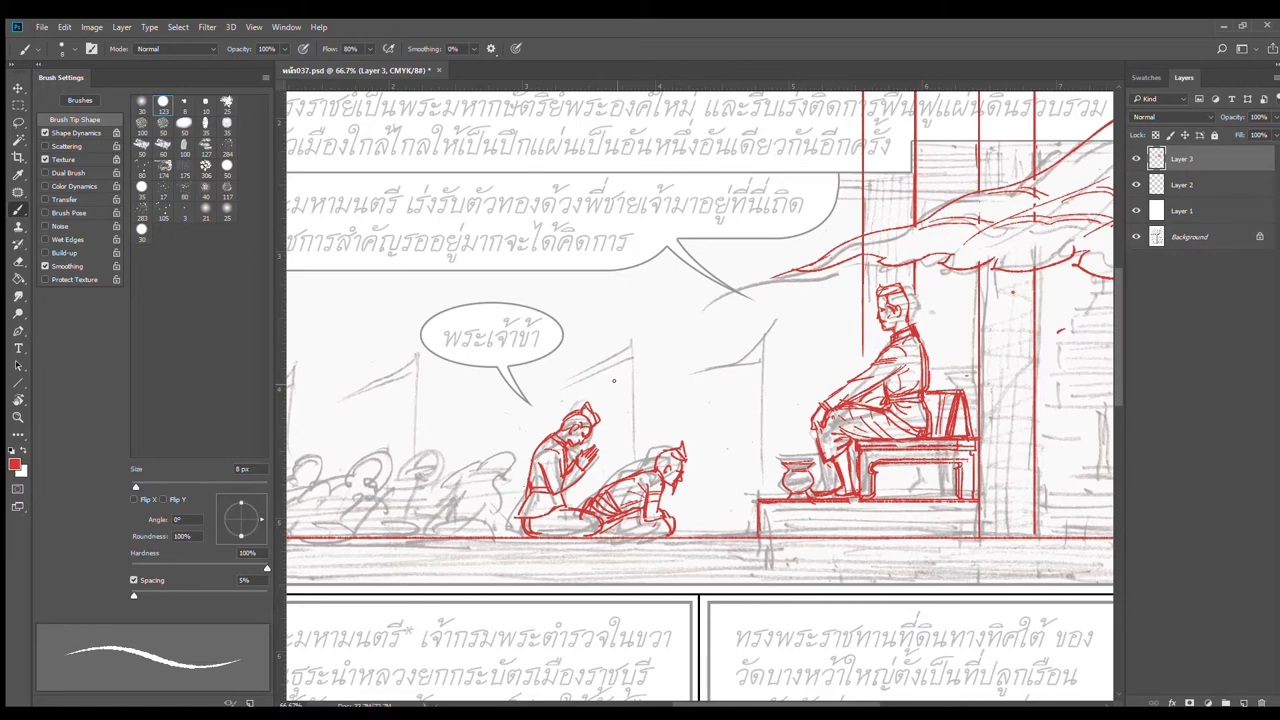
scroll(465, 516, "up", 1)
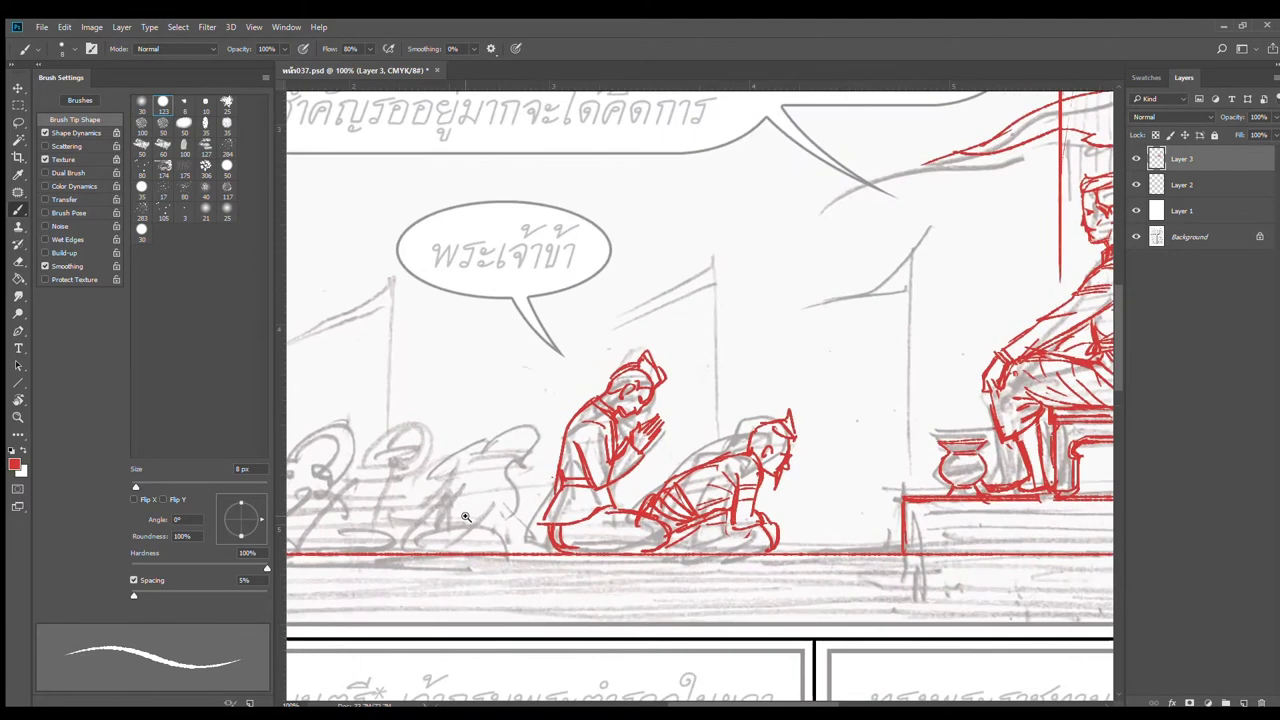
left_click_drag(465, 516, 690, 400)
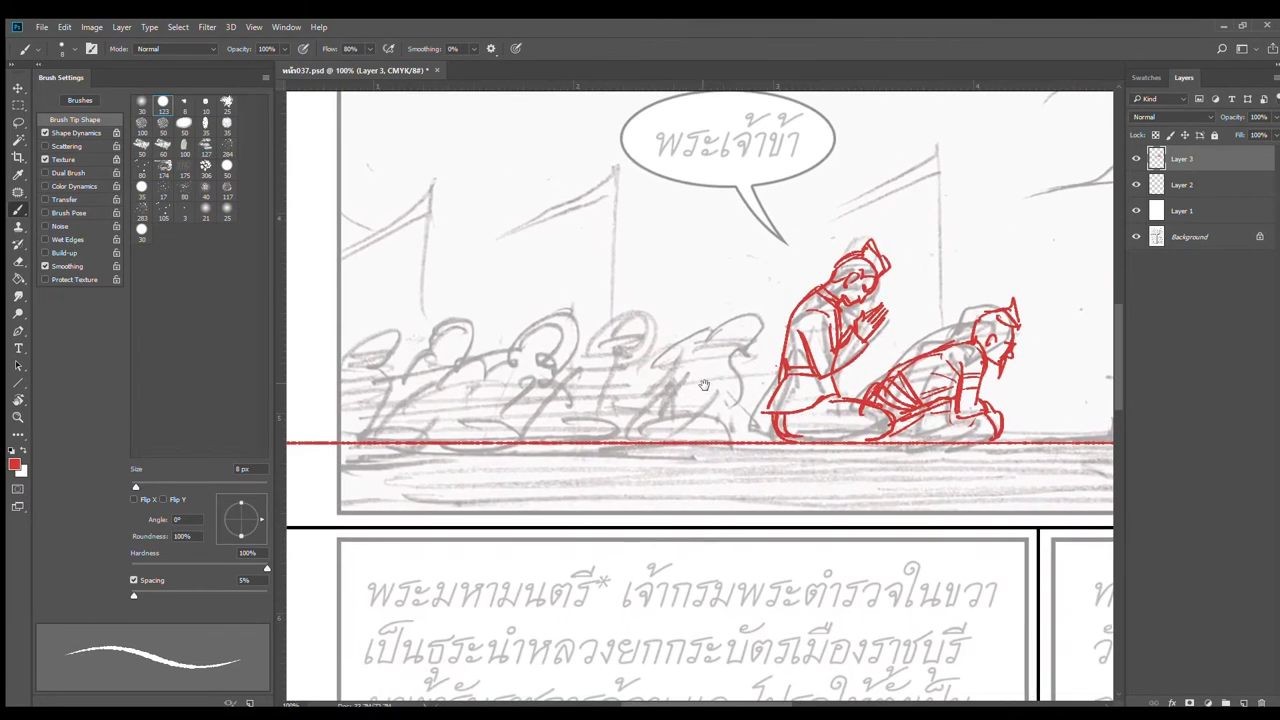
scroll(704, 385, "up", 1)
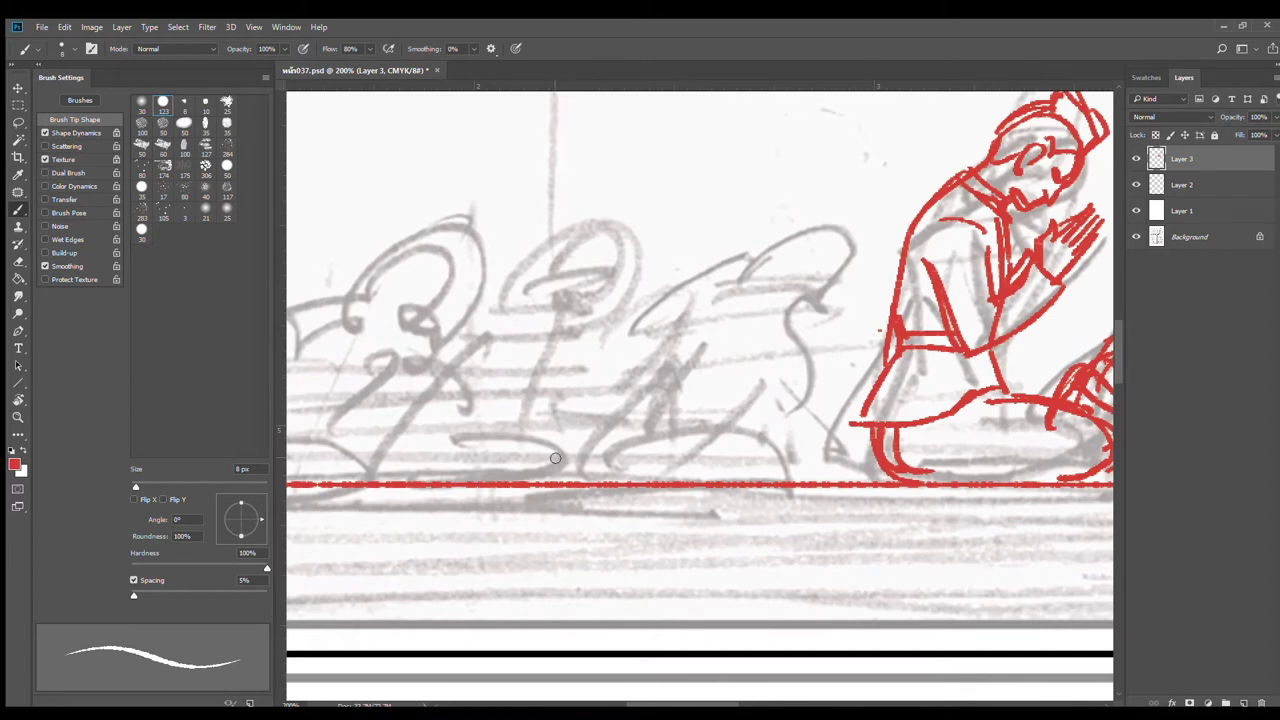
left_click_drag(555, 458, 692, 293)
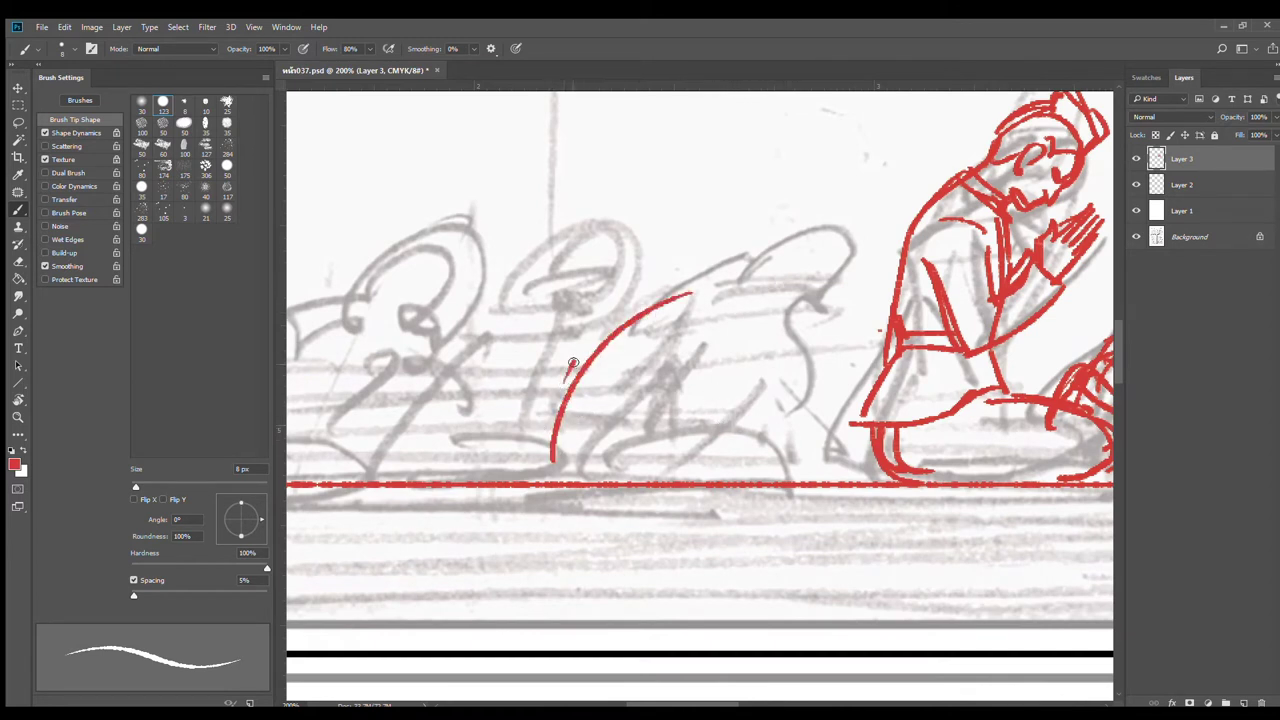
mouse_move(573, 362)
left_mouse_down()
mouse_move(555, 422)
mouse_move(650, 381)
left_mouse_up()
left_click_drag(558, 383, 653, 405)
left_click_drag(595, 367, 668, 391)
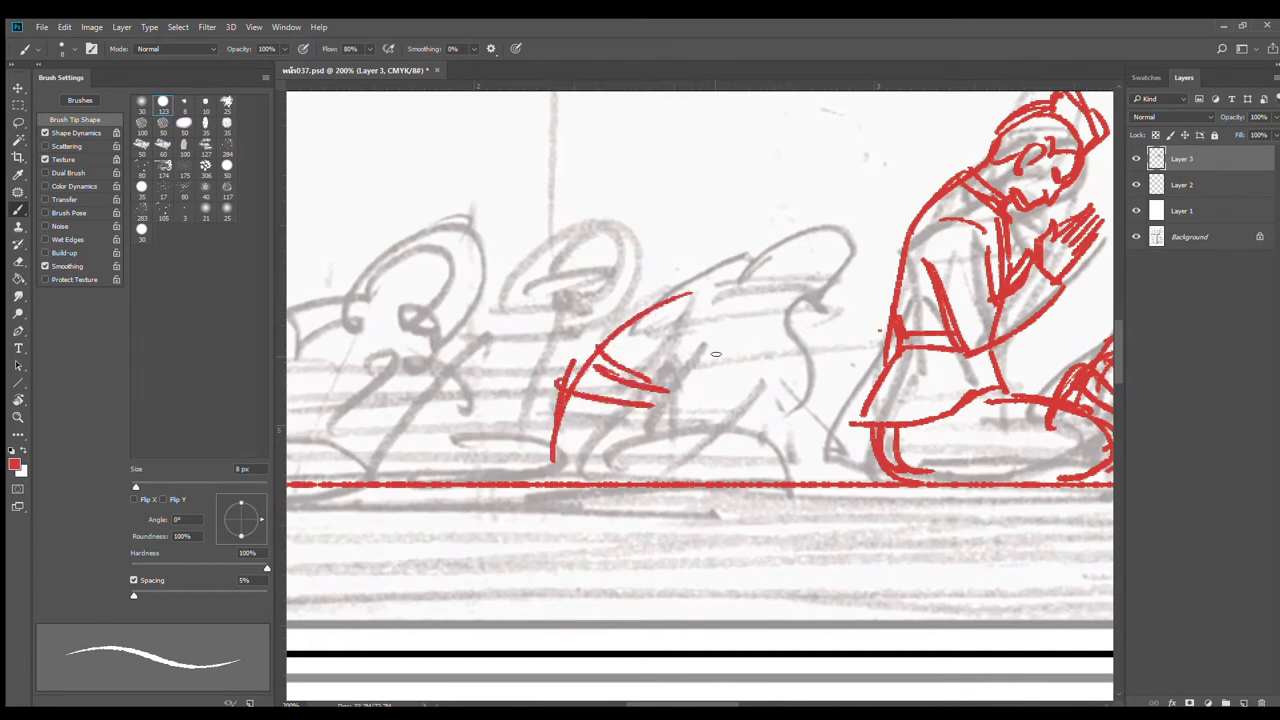
left_click_drag(593, 346, 752, 265)
mouse_move(664, 280)
left_mouse_down()
mouse_move(756, 272)
mouse_move(812, 413)
mouse_move(712, 266)
mouse_move(790, 274)
mouse_move(806, 390)
left_mouse_up()
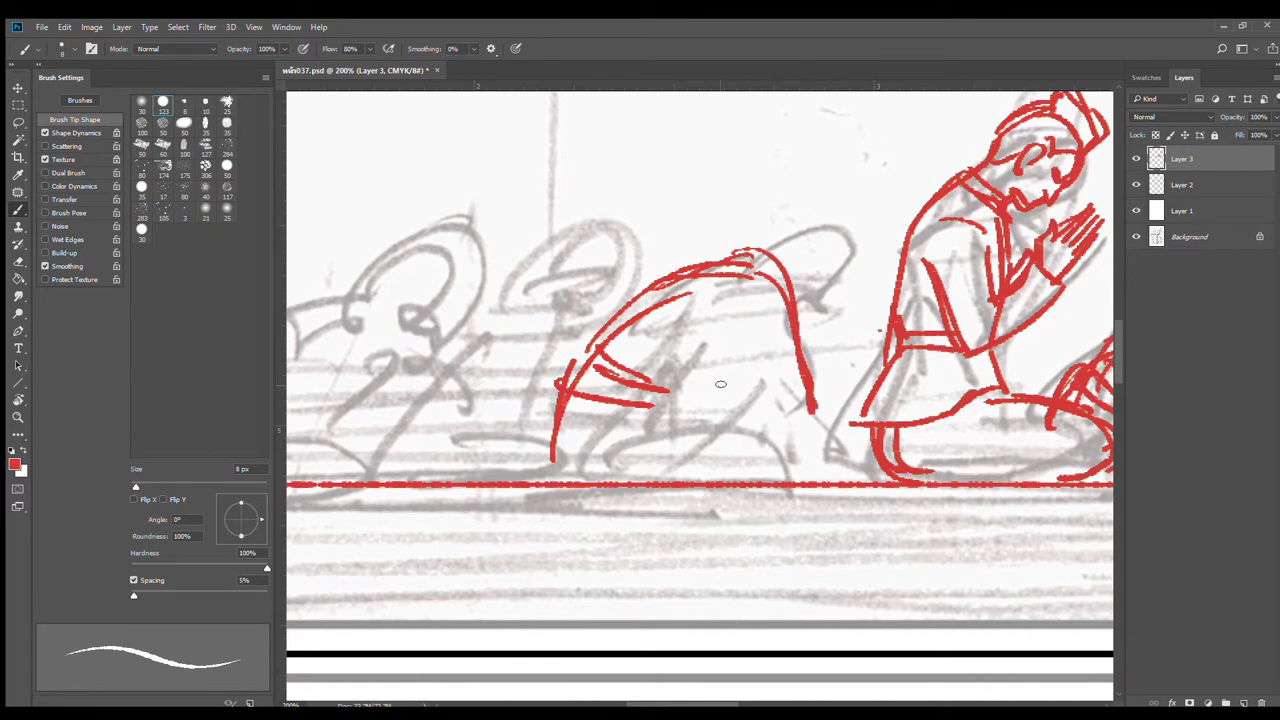
Step: Draw the third attendant's inner arm line, waist and thigh folds, and folded legs reaching the floor line
mouse_move(710, 352)
left_mouse_down()
mouse_move(766, 425)
mouse_move(713, 414)
left_mouse_up()
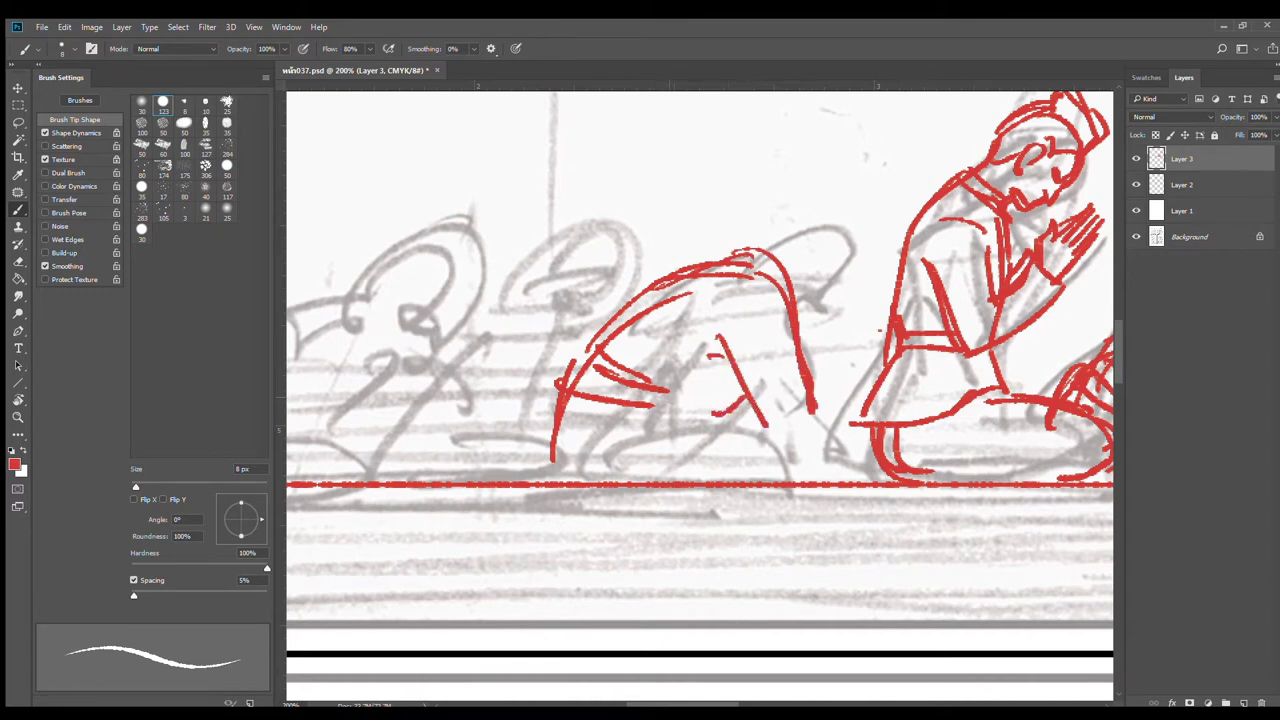
left_click_drag(650, 379, 722, 413)
mouse_move(618, 406)
left_mouse_down()
mouse_move(707, 419)
mouse_move(579, 426)
mouse_move(582, 479)
left_mouse_up()
left_click_drag(572, 480, 675, 418)
left_click_drag(612, 462, 638, 426)
mouse_move(668, 410)
left_mouse_down()
mouse_move(742, 402)
mouse_move(830, 480)
left_mouse_up()
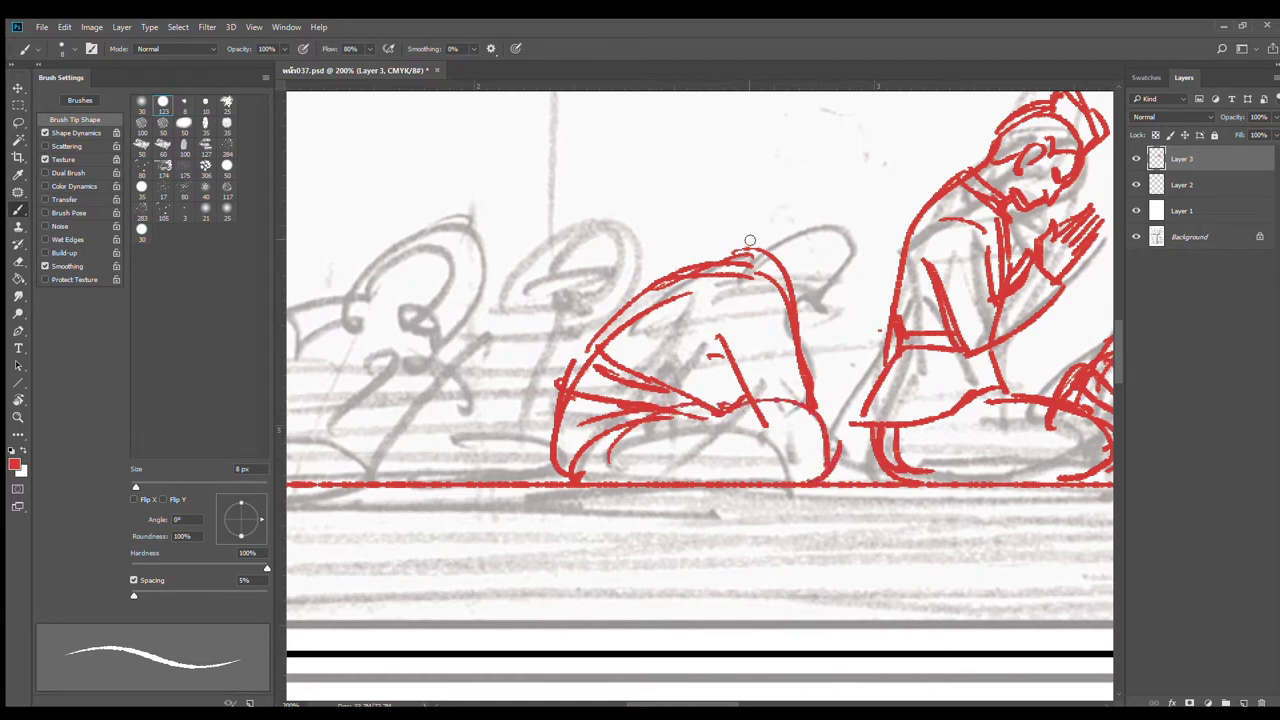
Step: Draw the third attendant's bowed, rounded head with its hairline, ear and facial profile
left_click_drag(776, 258, 840, 213)
mouse_move(772, 244)
left_mouse_down()
mouse_move(846, 208)
mouse_move(888, 250)
mouse_move(882, 305)
mouse_move(796, 318)
mouse_move(824, 320)
mouse_move(808, 257)
mouse_move(826, 250)
left_mouse_up()
left_click_drag(848, 274, 870, 289)
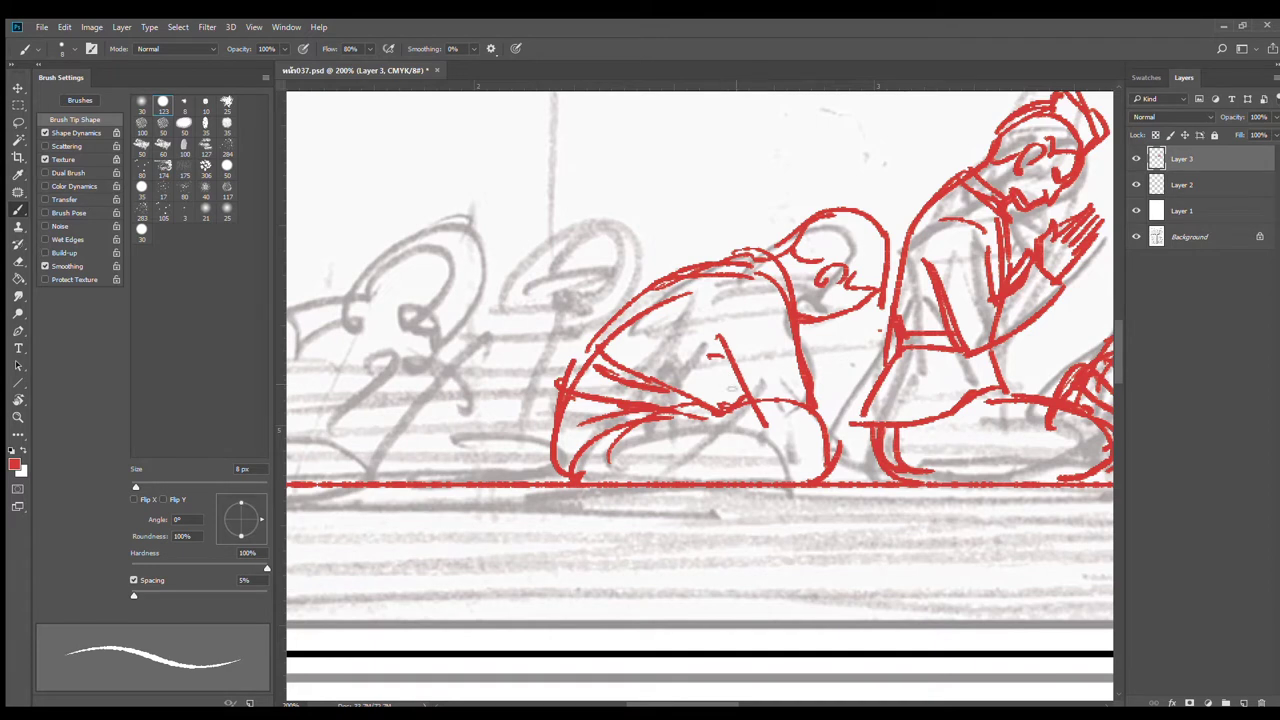
Step: Add the third attendant's sleeve edge, forearm, hand and mouth, and fill in folds at the waist and legs
left_click_drag(739, 378, 712, 404)
mouse_move(740, 384)
left_mouse_down()
mouse_move(712, 402)
mouse_move(662, 387)
mouse_move(673, 355)
left_mouse_up()
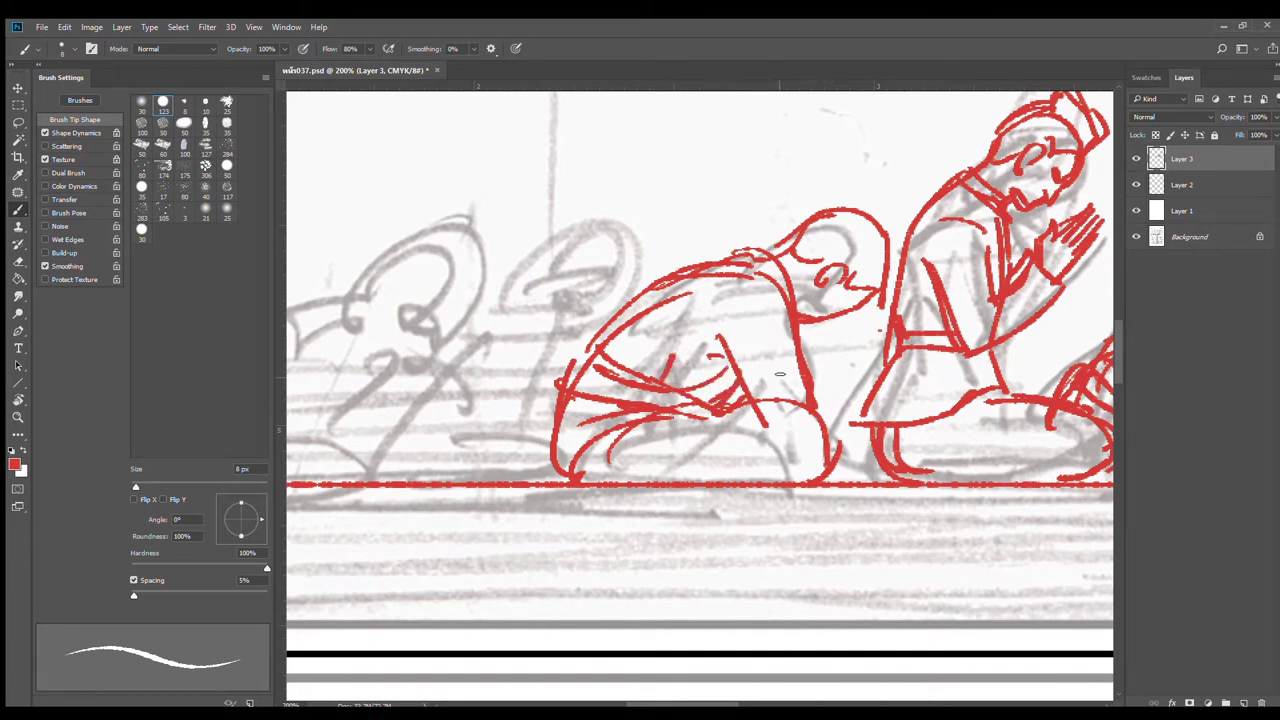
mouse_move(732, 327)
left_mouse_down()
mouse_move(792, 354)
mouse_move(740, 392)
mouse_move(815, 398)
mouse_move(845, 412)
mouse_move(836, 432)
left_mouse_up()
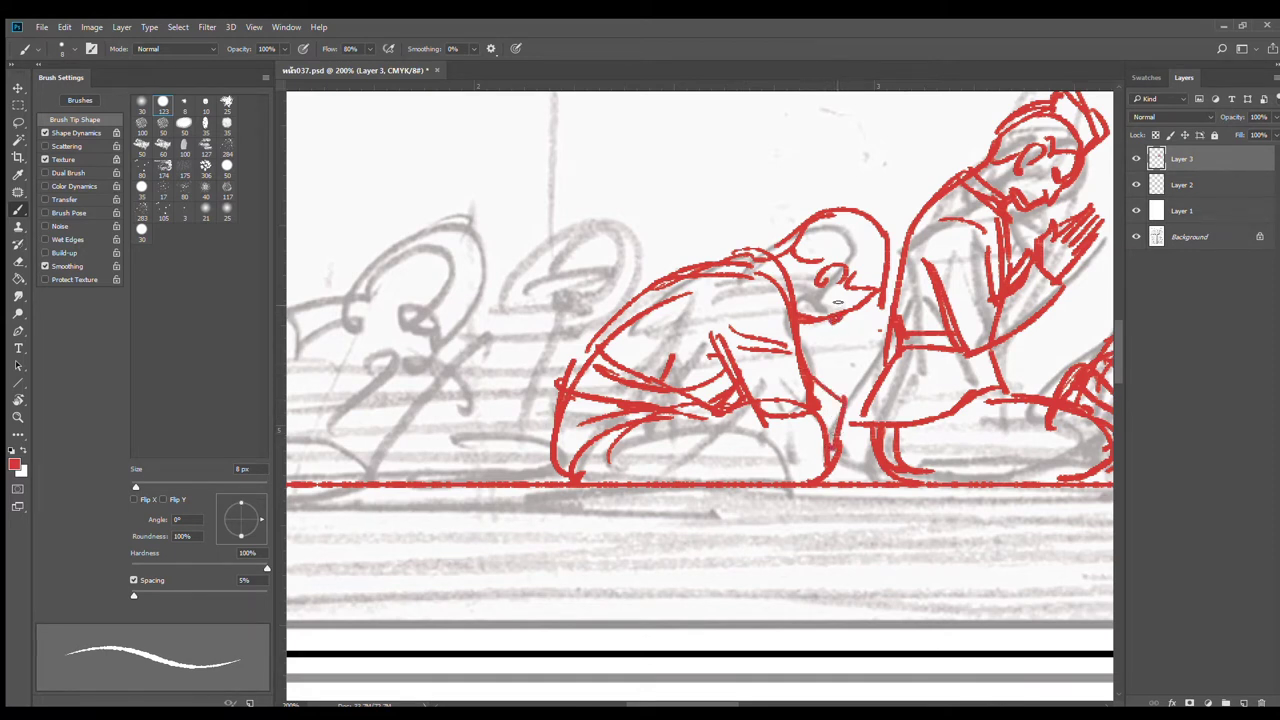
left_click_drag(837, 302, 845, 300)
left_click_drag(722, 418, 674, 437)
mouse_move(745, 393)
left_mouse_down()
mouse_move(655, 437)
mouse_move(678, 453)
mouse_move(668, 459)
mouse_move(680, 489)
left_mouse_up()
left_click_drag(562, 424, 578, 480)
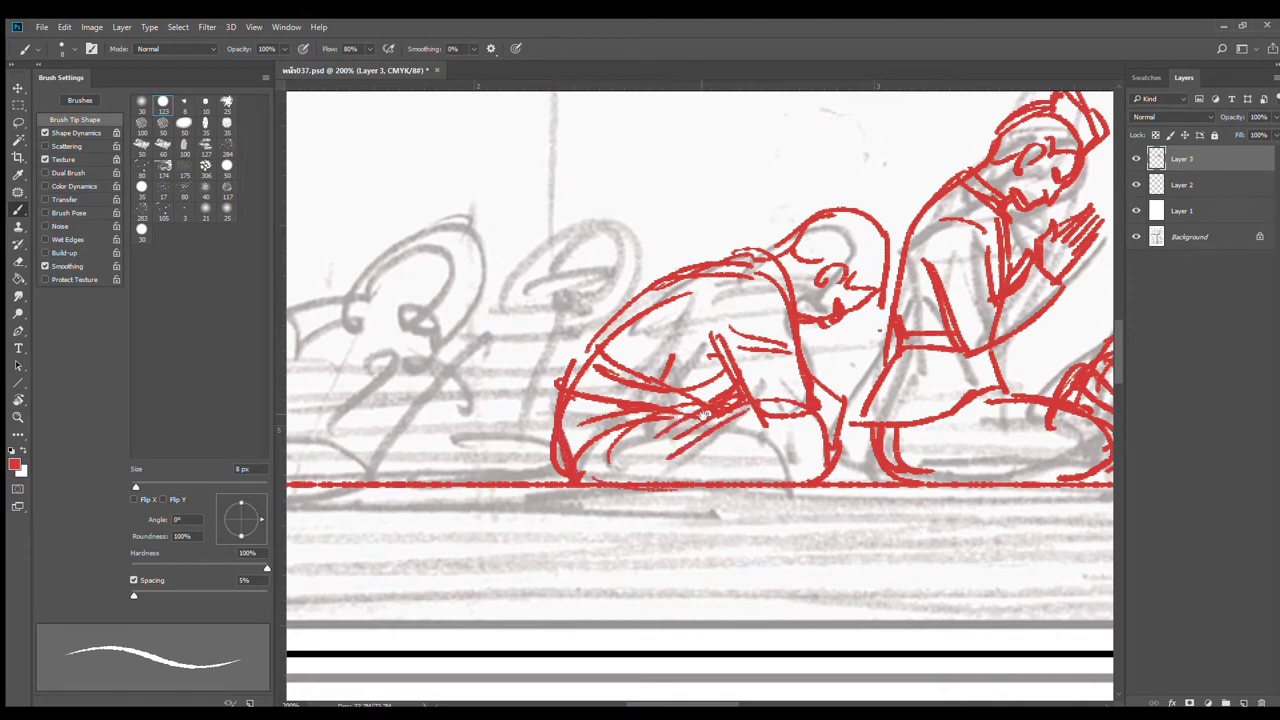
Step: Select the third attendant with a rectangular marquee and place three copies in a row behind it along the floor line, then deselect
left_click(719, 396, "alt")
scroll(732, 400, "down", 4)
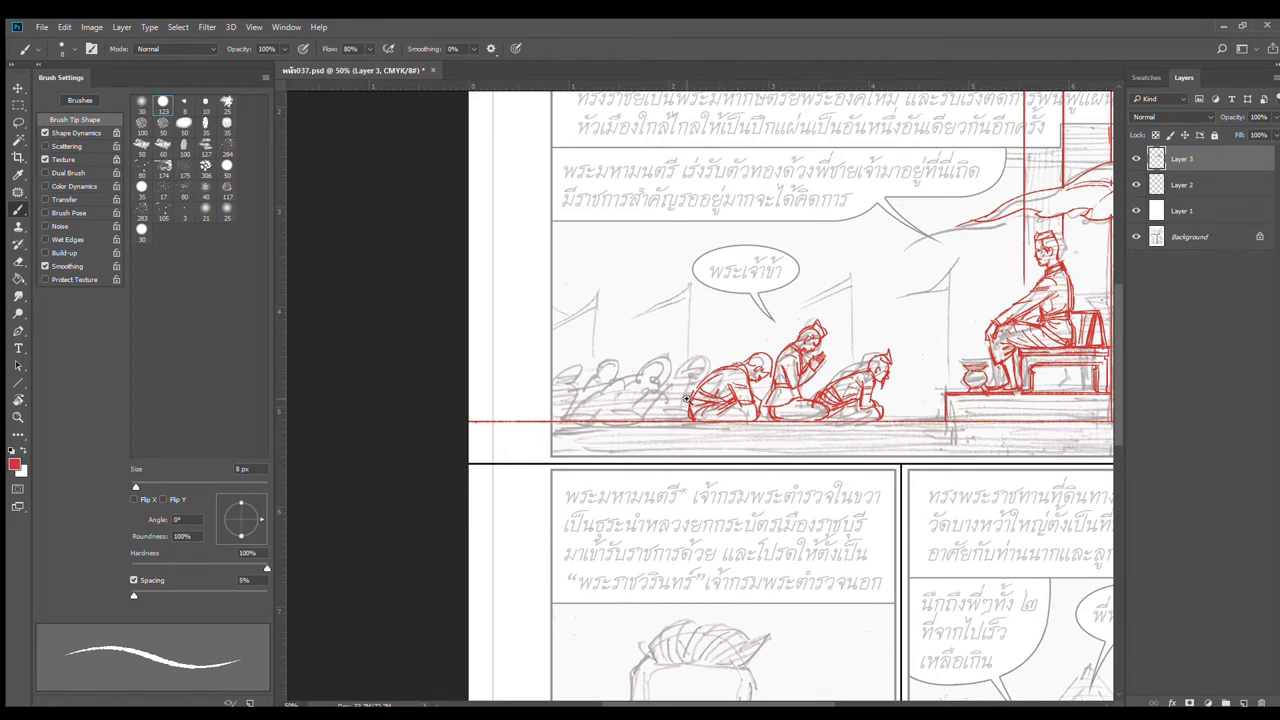
scroll(688, 402, "up", 1)
left_click(17, 104)
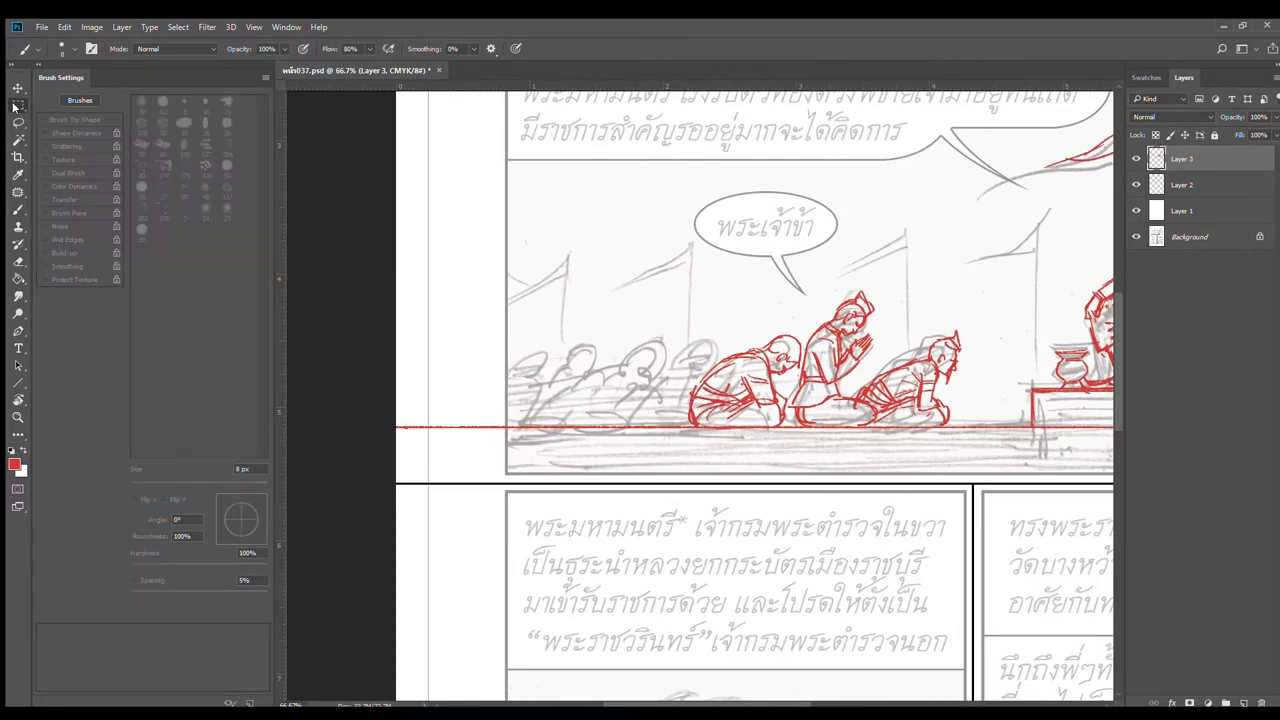
left_click_drag(670, 300, 791, 427)
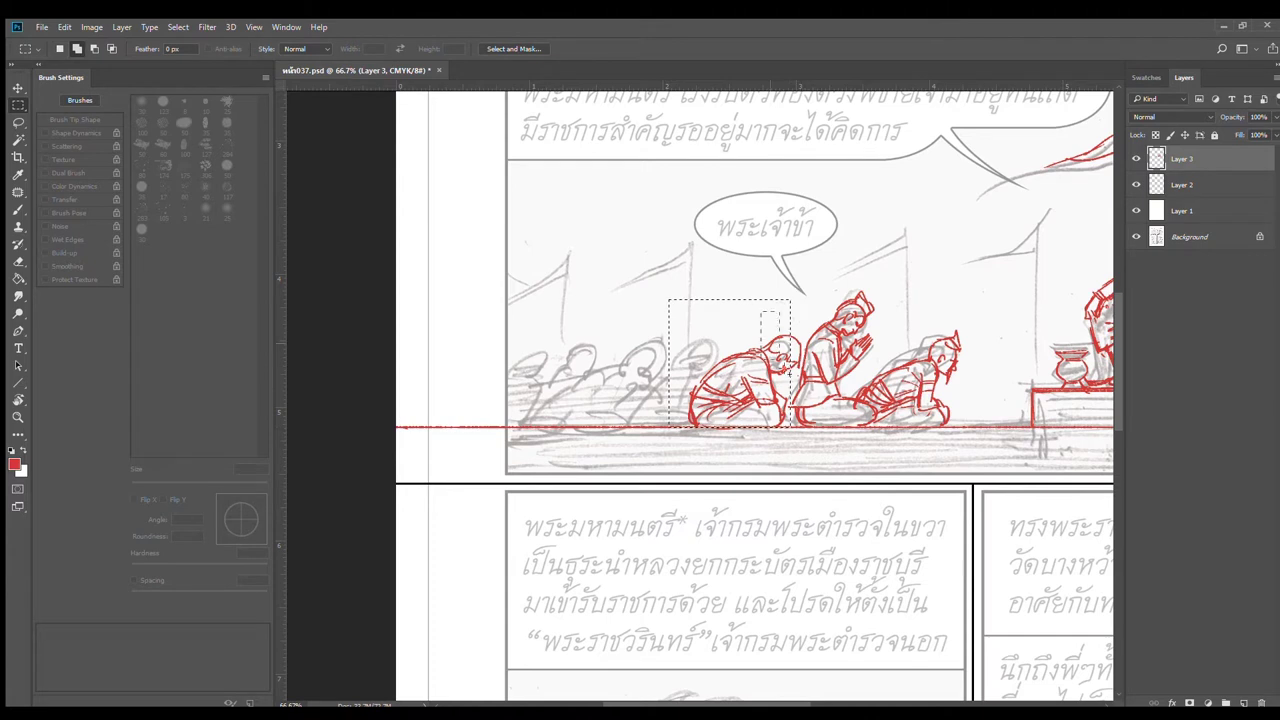
left_click_drag(763, 311, 633, 398)
left_click_drag(633, 398, 426, 405)
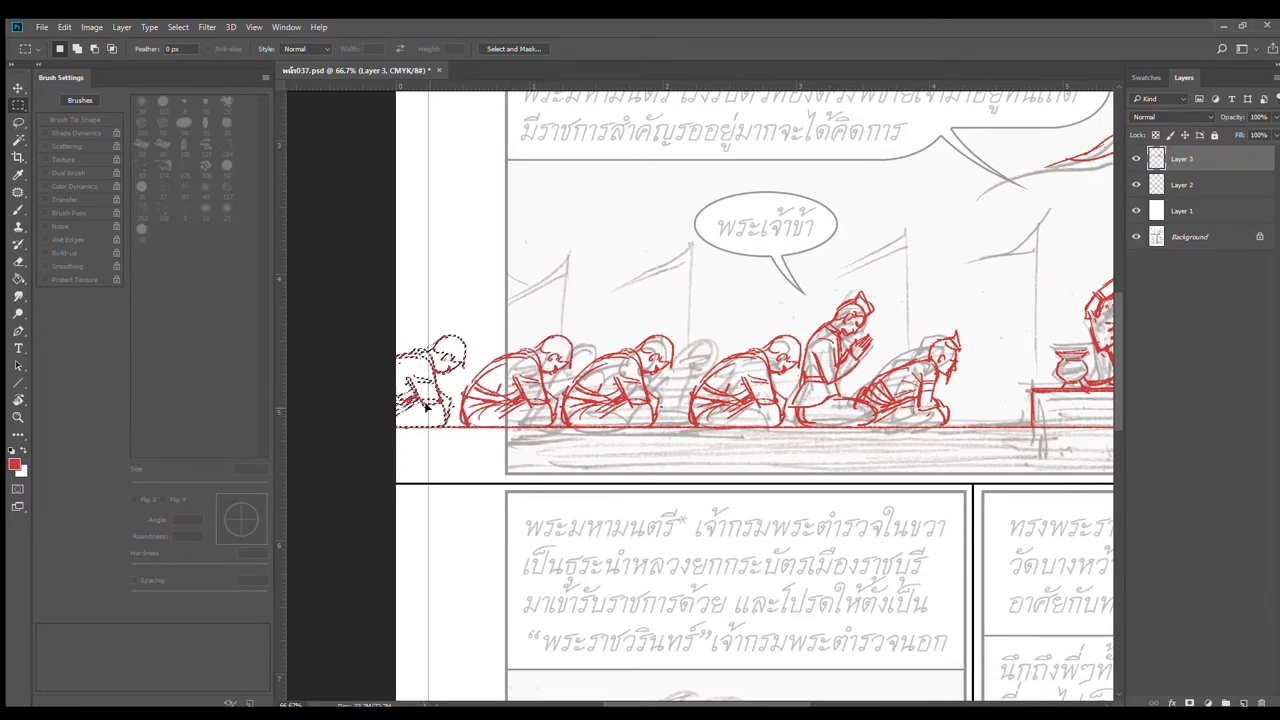
key("ctrl+d")
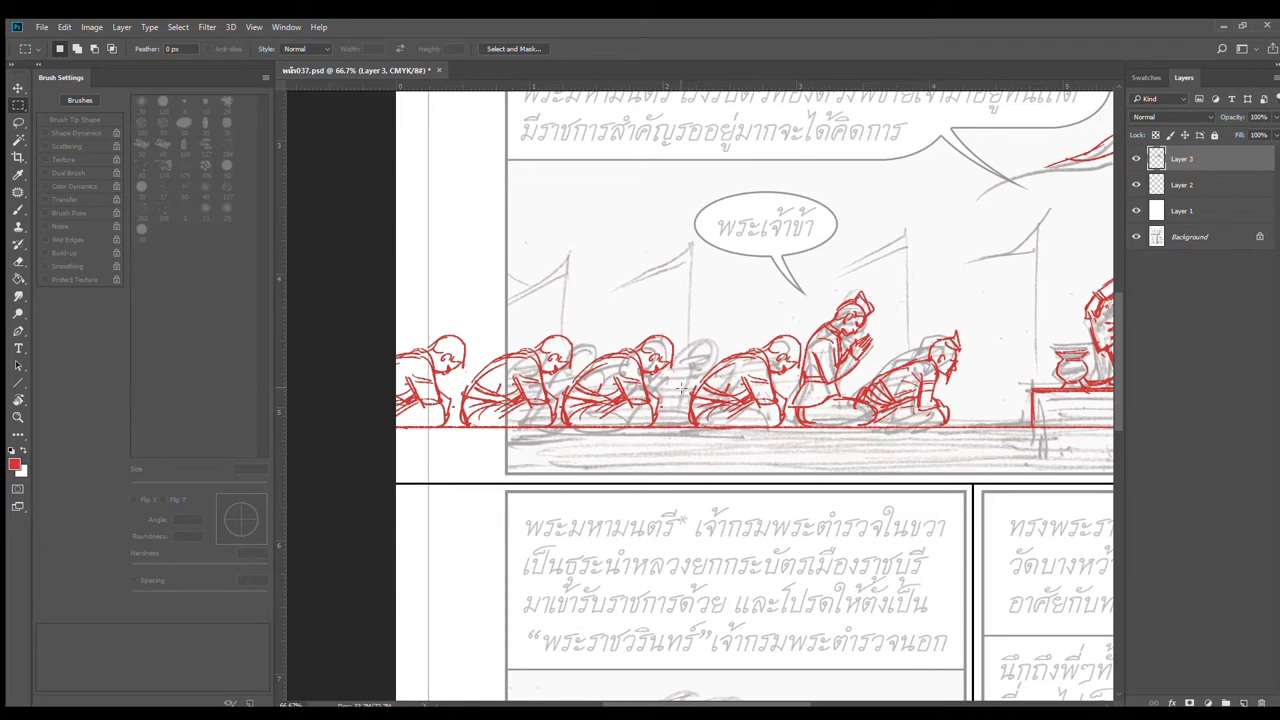
Step: Lasso the head of the copied attendant nearest the original, raise and rotate it about -29° so the figure looks up, then deselect
key("r")
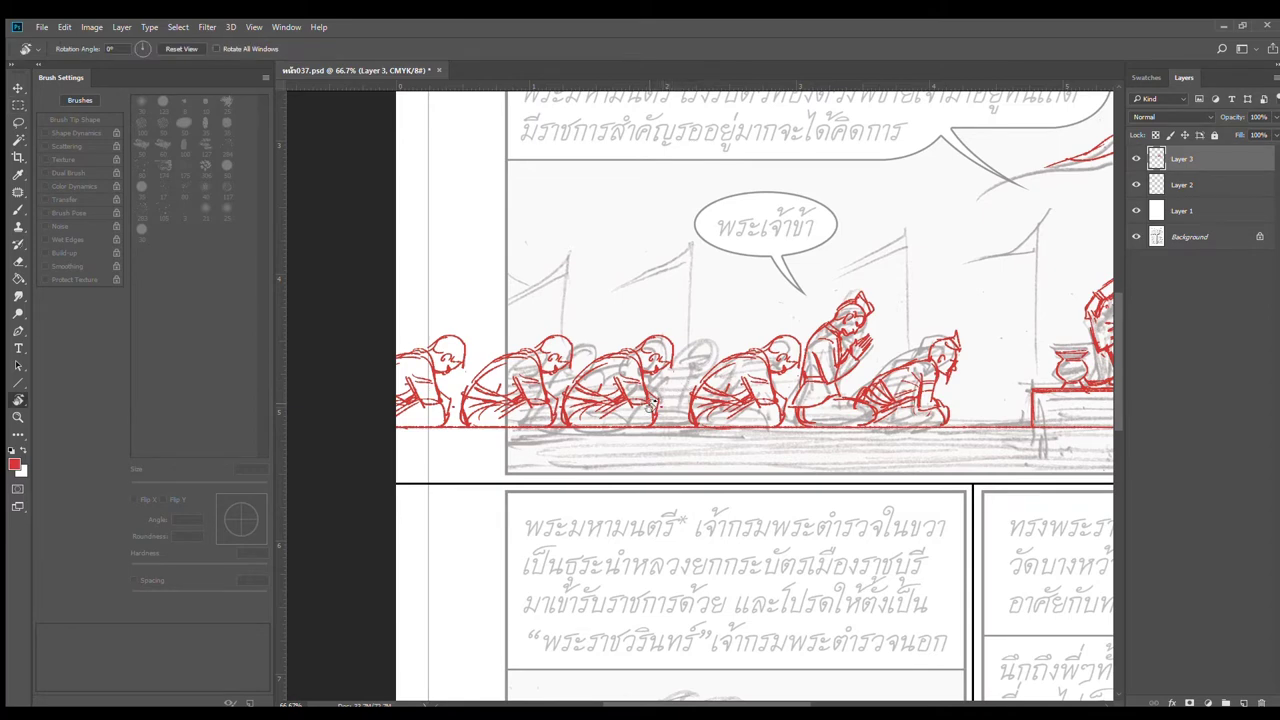
scroll(663, 393, "up", 2)
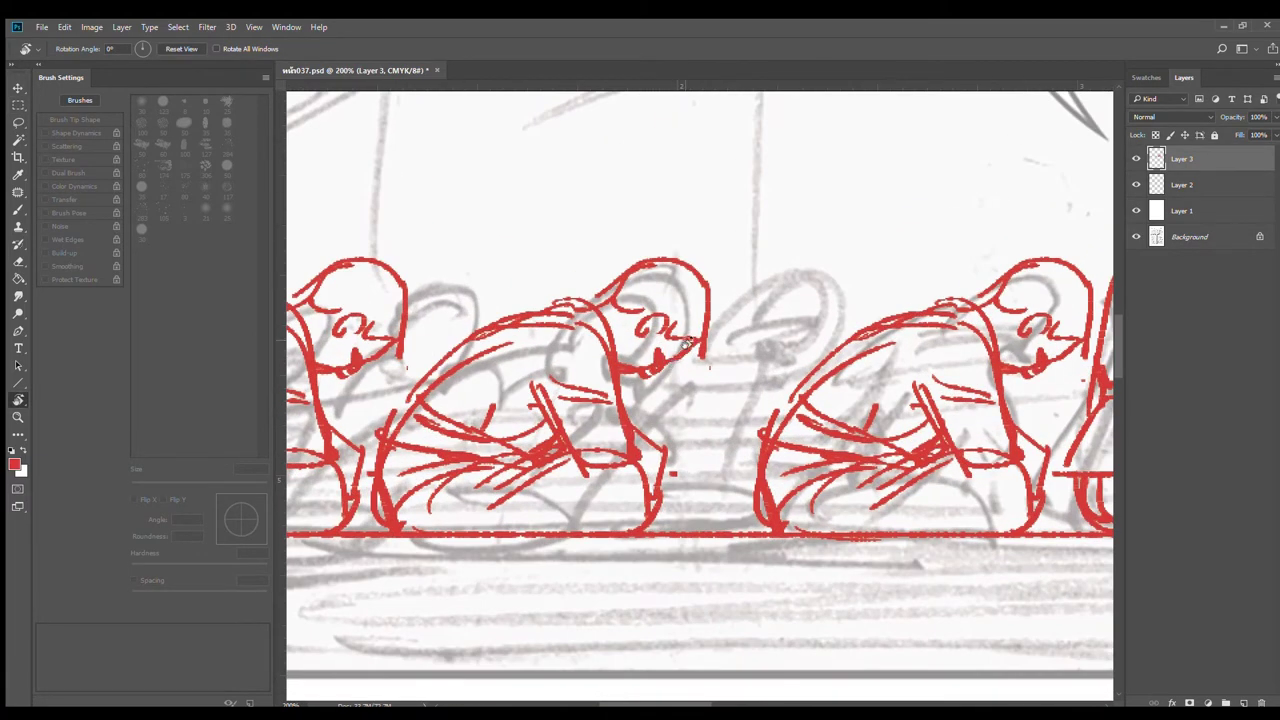
left_click(18, 121)
mouse_move(737, 298)
left_mouse_down()
mouse_move(596, 267)
mouse_move(590, 284)
mouse_move(615, 365)
mouse_move(662, 388)
mouse_move(742, 332)
left_mouse_up()
key("ctrl+t")
left_click_drag(837, 288, 829, 253)
left_click_drag(693, 322, 682, 300)
left_click_drag(767, 300, 758, 271)
left_click_drag(671, 315, 676, 305)
key("Return")
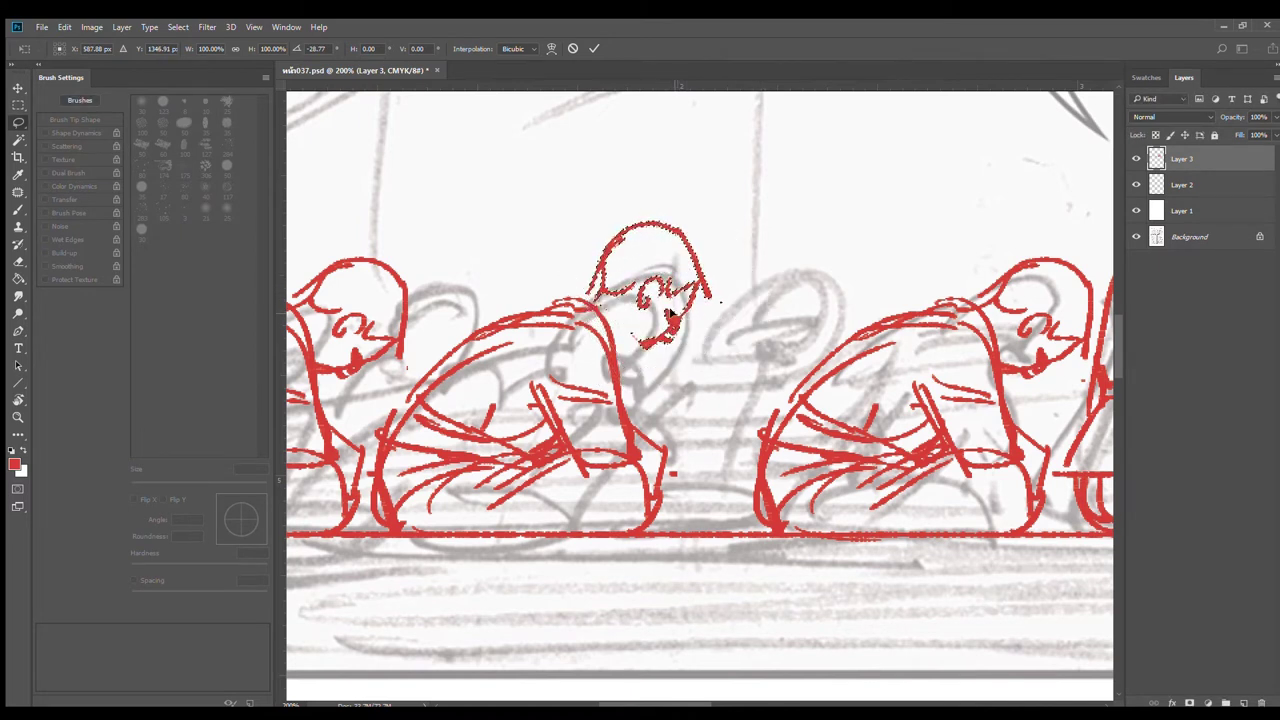
key("ctrl+d")
key("b")
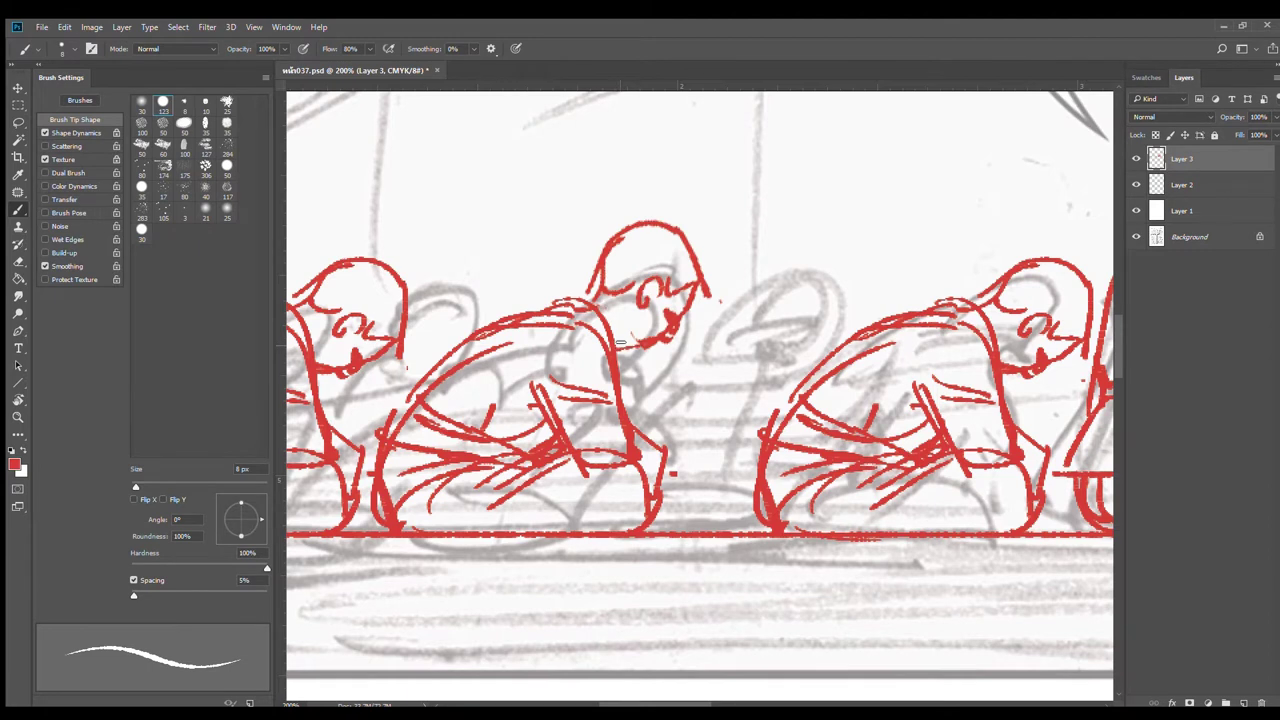
Step: Finish the raised head with mouth, jaw and a swept-up crest of hair, and reinforce the line of the attendant's back
mouse_move(650, 335)
left_mouse_down()
mouse_move(622, 328)
mouse_move(645, 344)
left_mouse_up()
left_click_drag(660, 346, 650, 344)
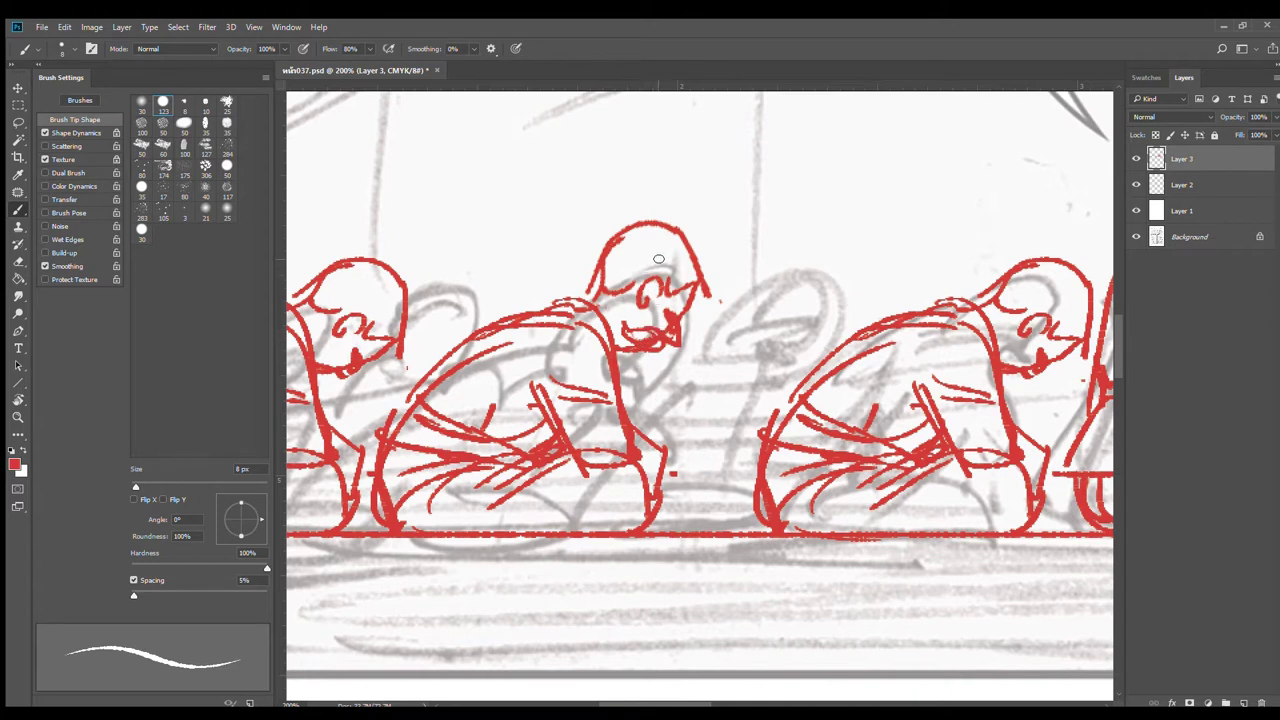
left_click_drag(652, 230, 697, 280)
mouse_move(653, 205)
left_mouse_down()
mouse_move(704, 260)
mouse_move(592, 276)
mouse_move(562, 314)
left_mouse_up()
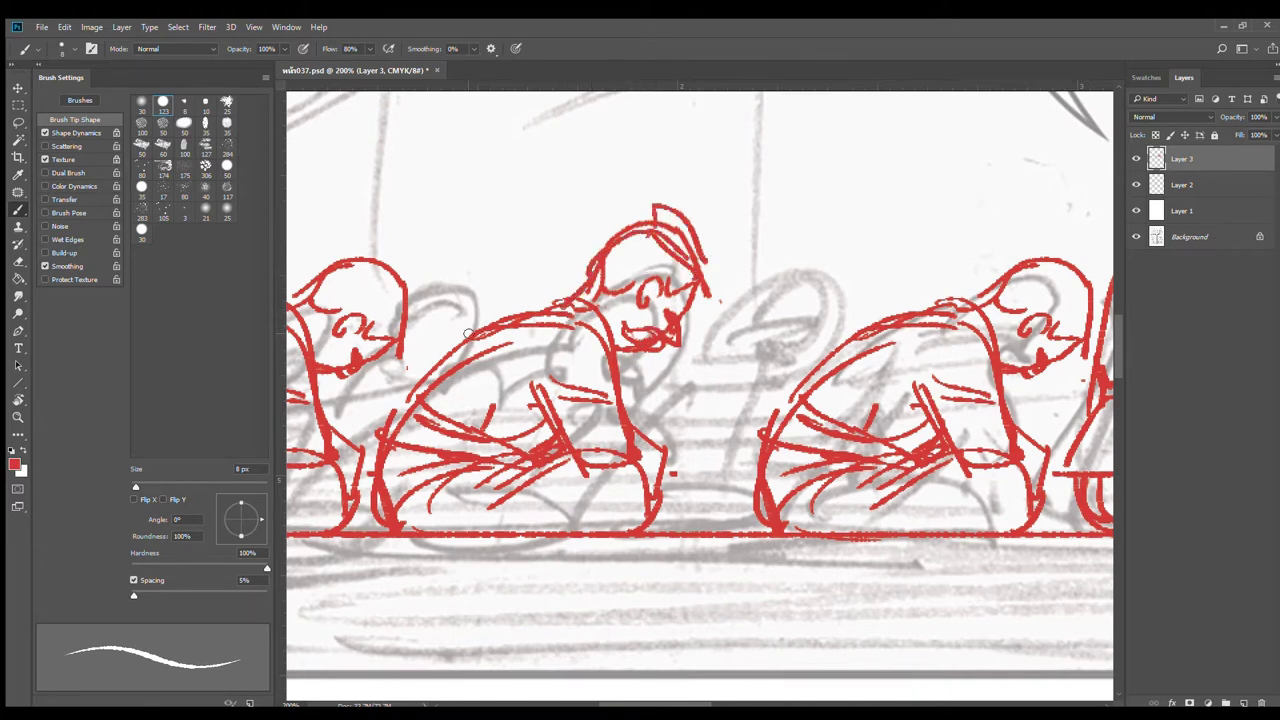
mouse_move(382, 436)
left_mouse_down()
mouse_move(446, 343)
mouse_move(588, 302)
left_mouse_up()
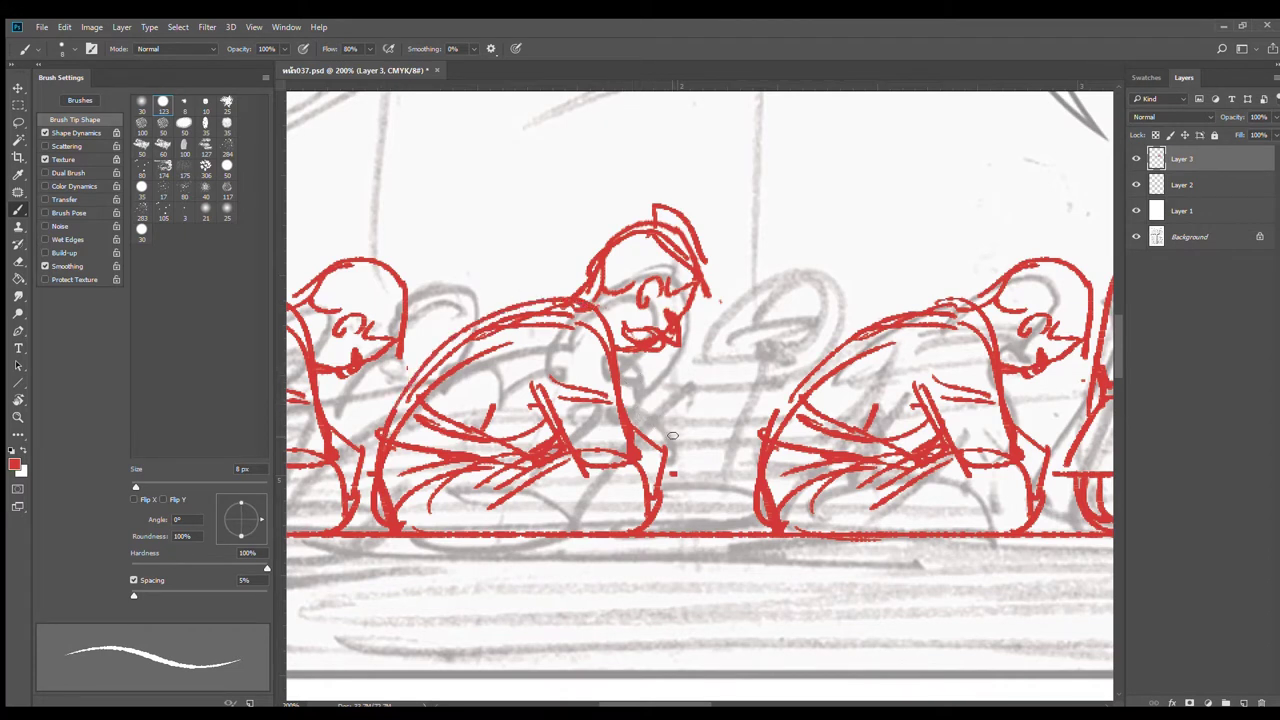
Step: Erase this attendant's straight forearm and redraw it as a bent arm with a rounded elbow and a chest line
key("e")
mouse_move(677, 449)
left_mouse_down()
mouse_move(618, 484)
mouse_move(603, 458)
mouse_move(636, 470)
mouse_move(632, 434)
mouse_move(660, 444)
mouse_move(651, 456)
mouse_move(642, 430)
left_mouse_up()
key("b")
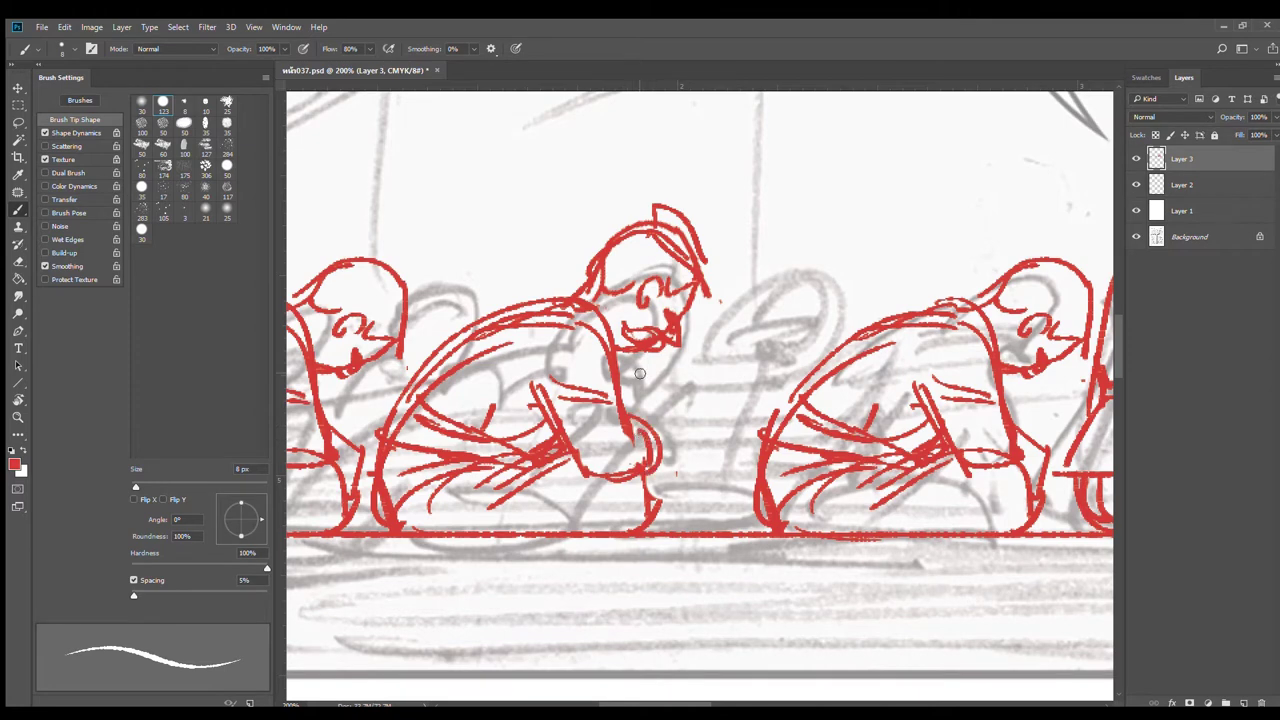
left_click_drag(628, 367, 645, 416)
Step: Erase the cloth folds over this attendant's thigh and replace them with looser short fold strokes at the legs and waist
key("r")
mouse_move(540, 500)
left_mouse_down()
mouse_move(433, 497)
mouse_move(523, 471)
mouse_move(445, 485)
mouse_move(504, 480)
left_mouse_up()
key("e")
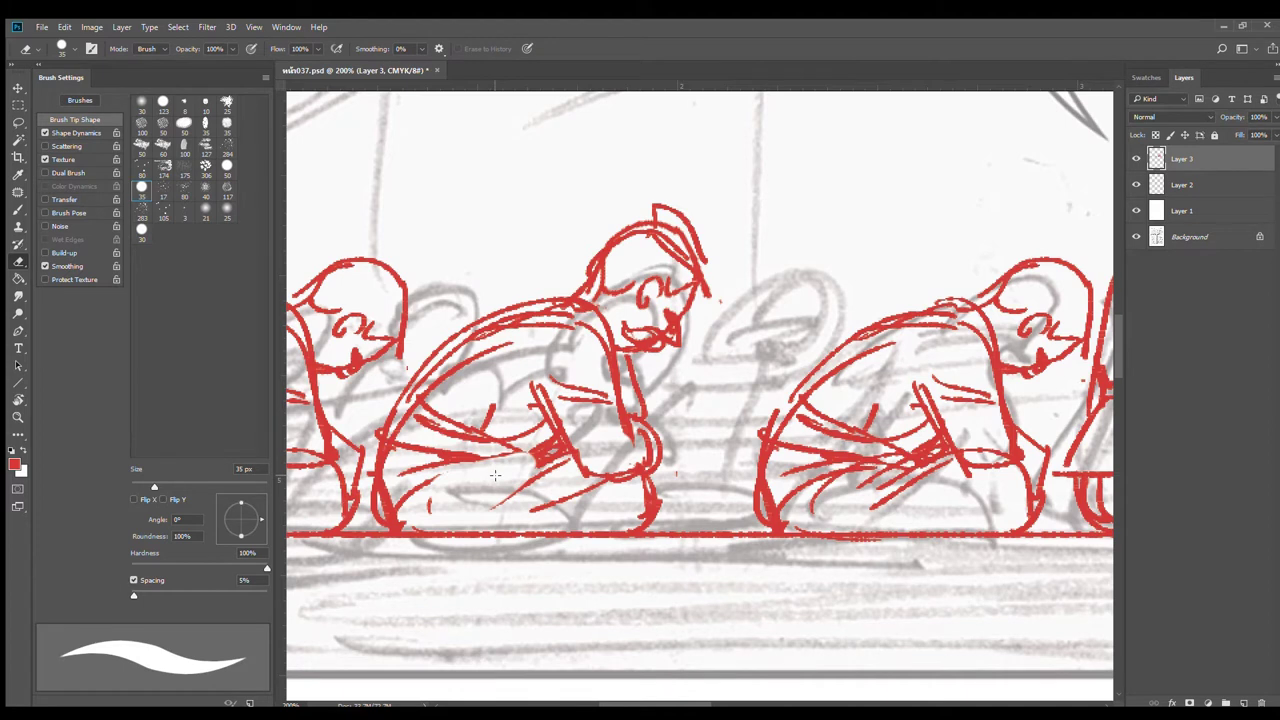
key("b")
left_click_drag(540, 448, 434, 497)
left_click_drag(510, 466, 424, 503)
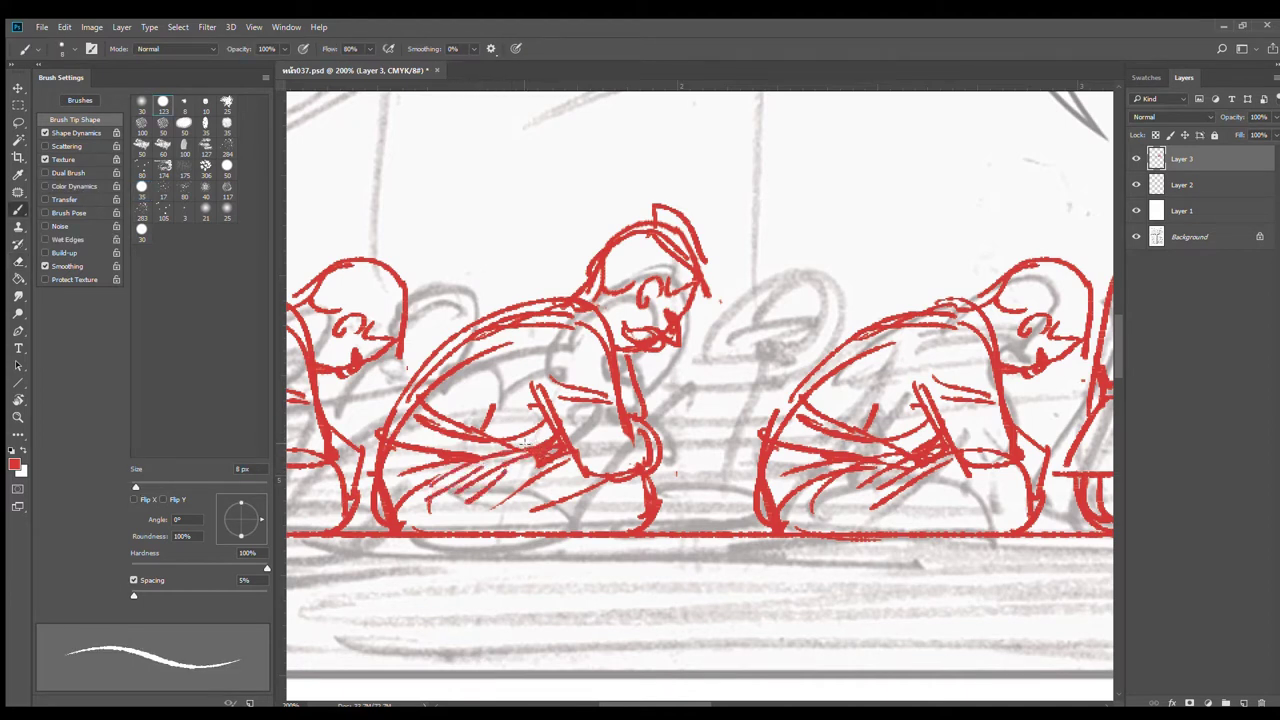
left_click_drag(524, 442, 553, 429)
left_click_drag(511, 418, 523, 413)
left_click_drag(537, 355, 575, 328)
Step: Reduce the eraser to 15 px and erase the bowed head of the attendant copy straddling the panel's border
left_click(620, 394, "alt")
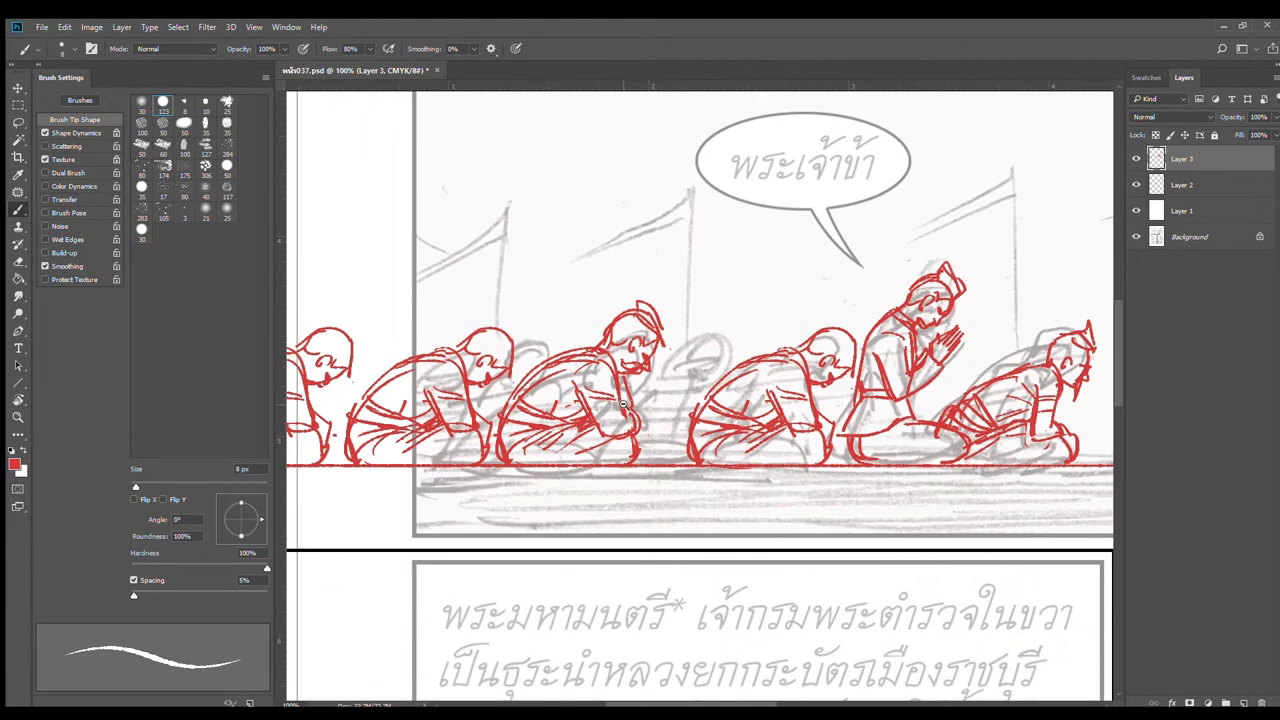
left_click_drag(626, 395, 726, 352)
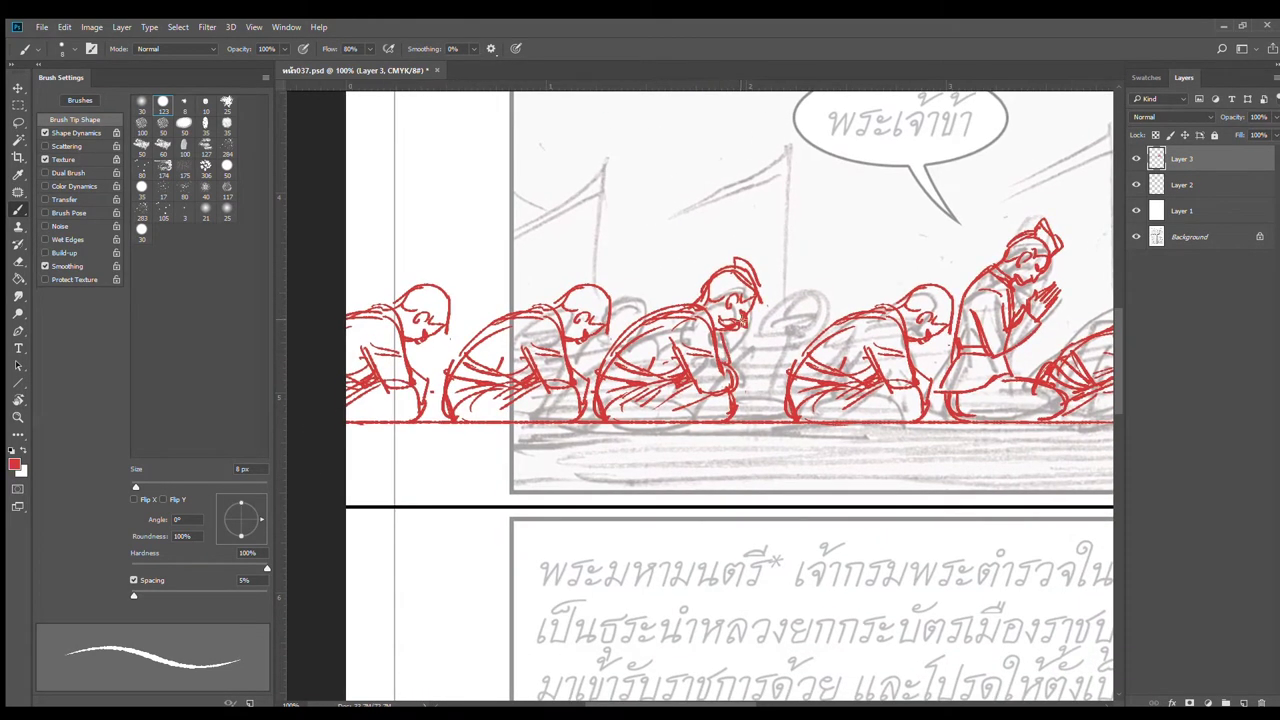
key("e")
key("bracketleft")
key("bracketleft")
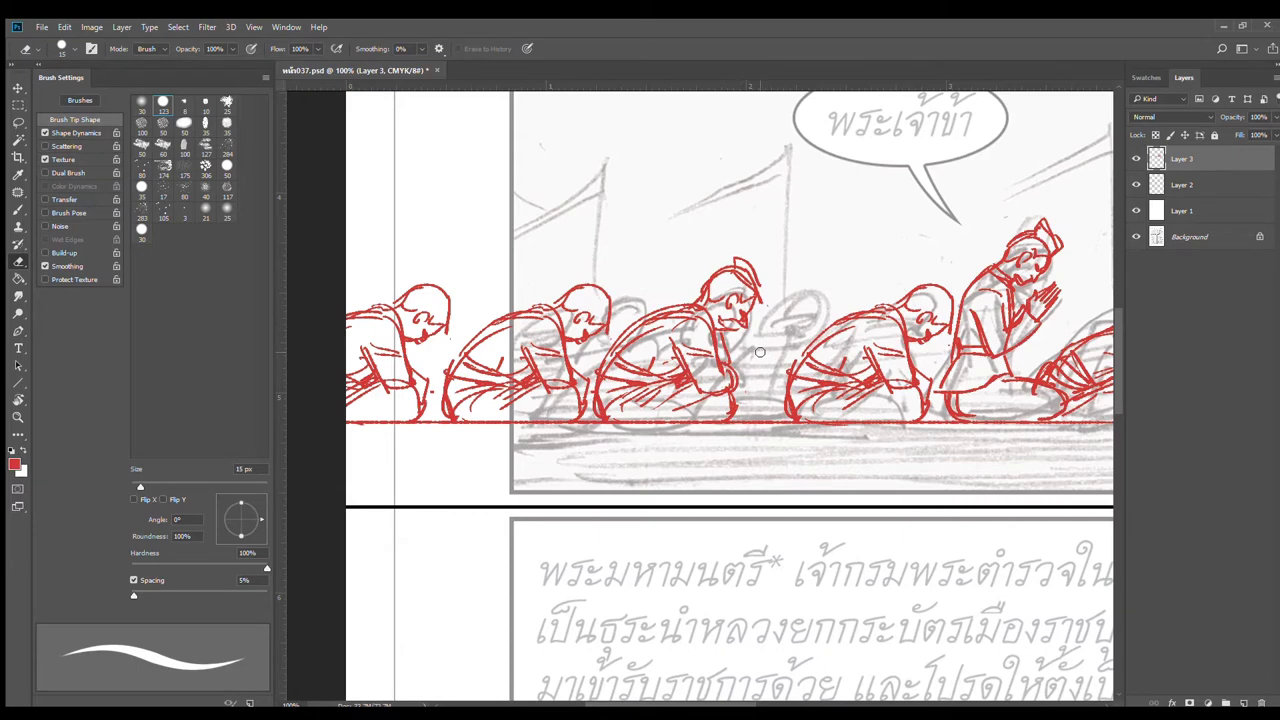
key("b")
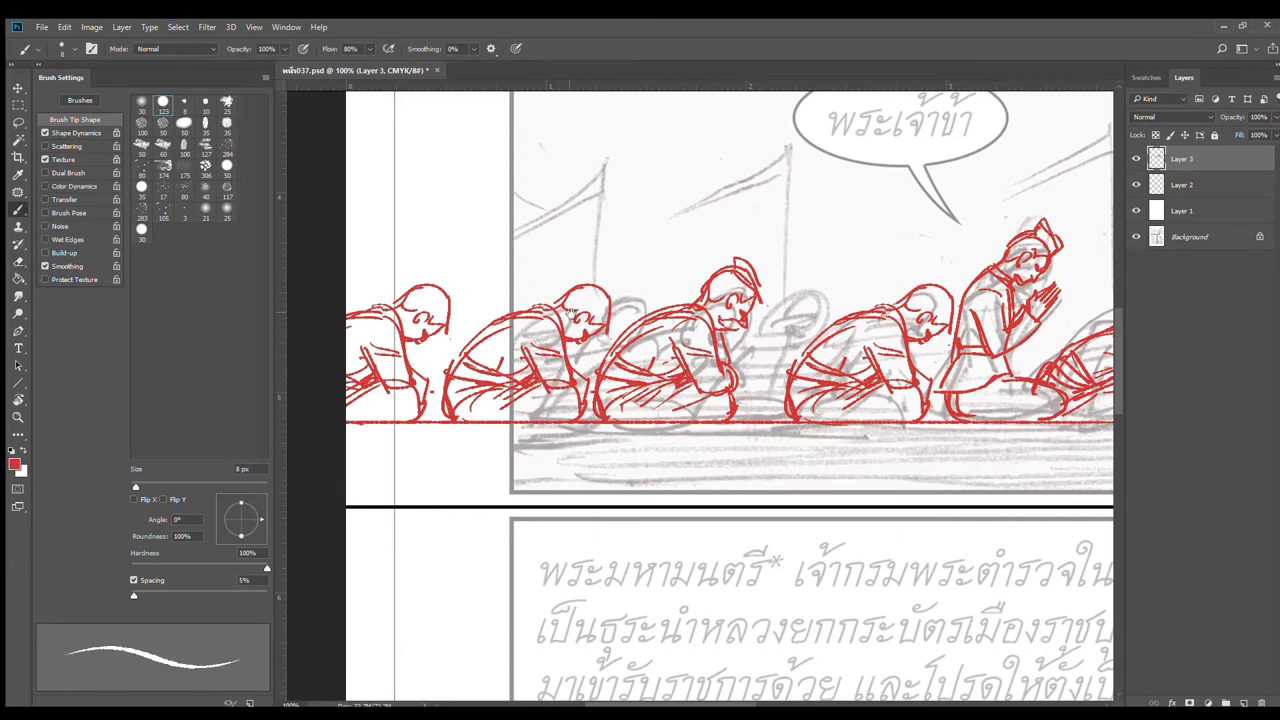
scroll(579, 328, "up", 2)
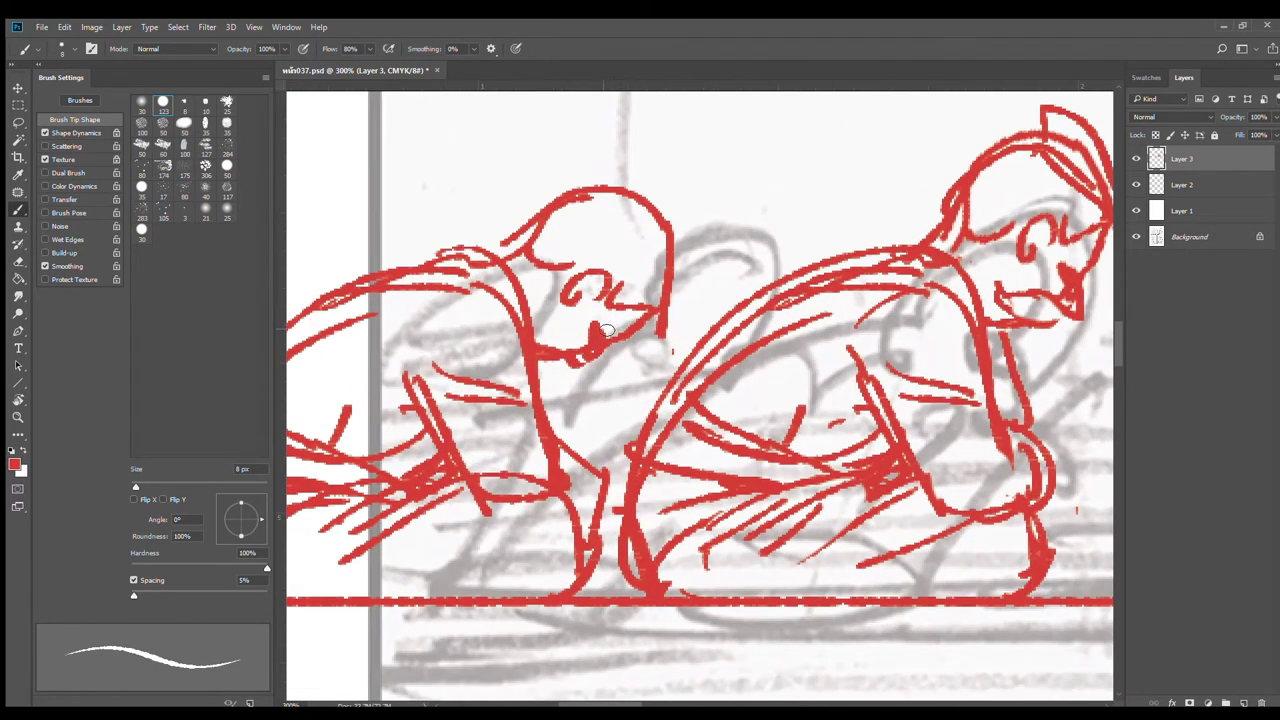
key("e")
mouse_move(598, 328)
left_mouse_down()
mouse_move(572, 356)
mouse_move(550, 352)
mouse_move(660, 308)
mouse_move(668, 234)
left_mouse_up()
mouse_move(612, 293)
left_mouse_down()
mouse_move(575, 289)
mouse_move(583, 256)
mouse_move(526, 265)
mouse_move(564, 231)
left_mouse_up()
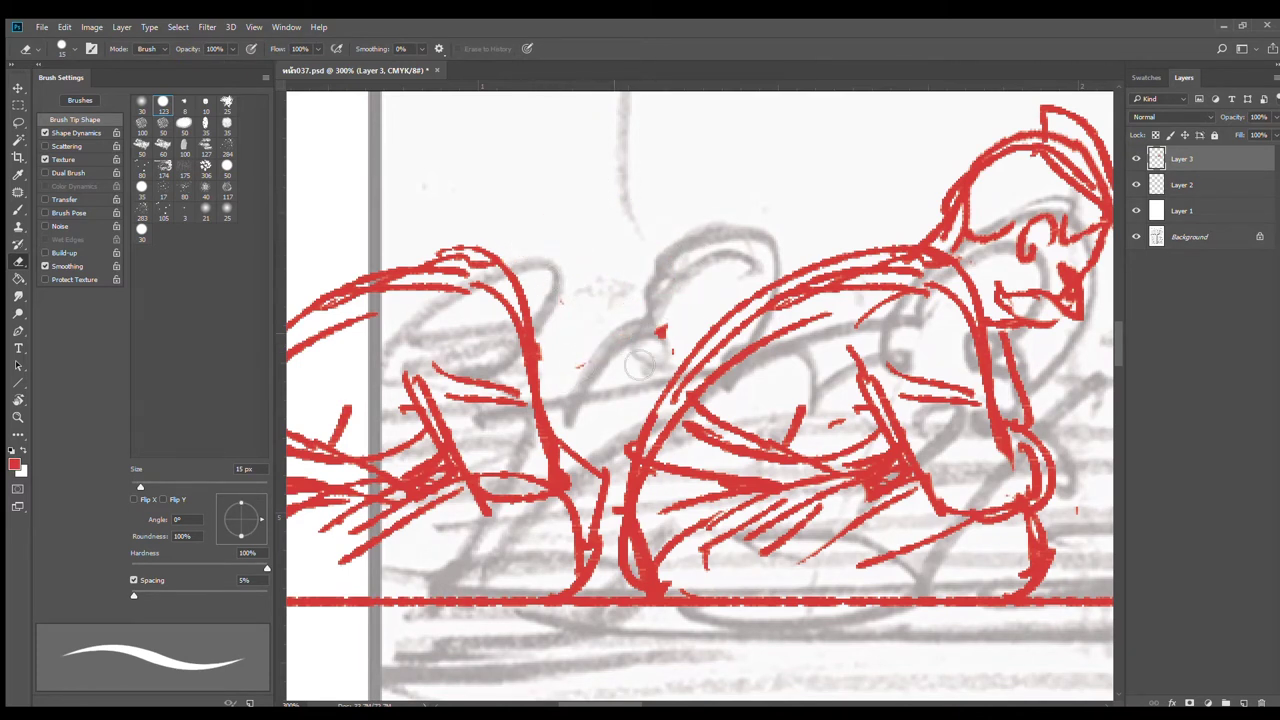
left_click_drag(640, 365, 646, 349)
Step: Redraw this attendant's head raised and facing forward, with rounded skull, neck, jaw, facial profile, ear and hairline
key("b")
mouse_move(538, 328)
left_mouse_down()
mouse_move(560, 306)
mouse_move(572, 328)
left_mouse_up()
mouse_move(494, 262)
left_mouse_down()
mouse_move(540, 245)
mouse_move(660, 152)
mouse_move(708, 228)
left_mouse_up()
mouse_move(574, 330)
left_mouse_down()
mouse_move(588, 344)
mouse_move(697, 285)
left_mouse_up()
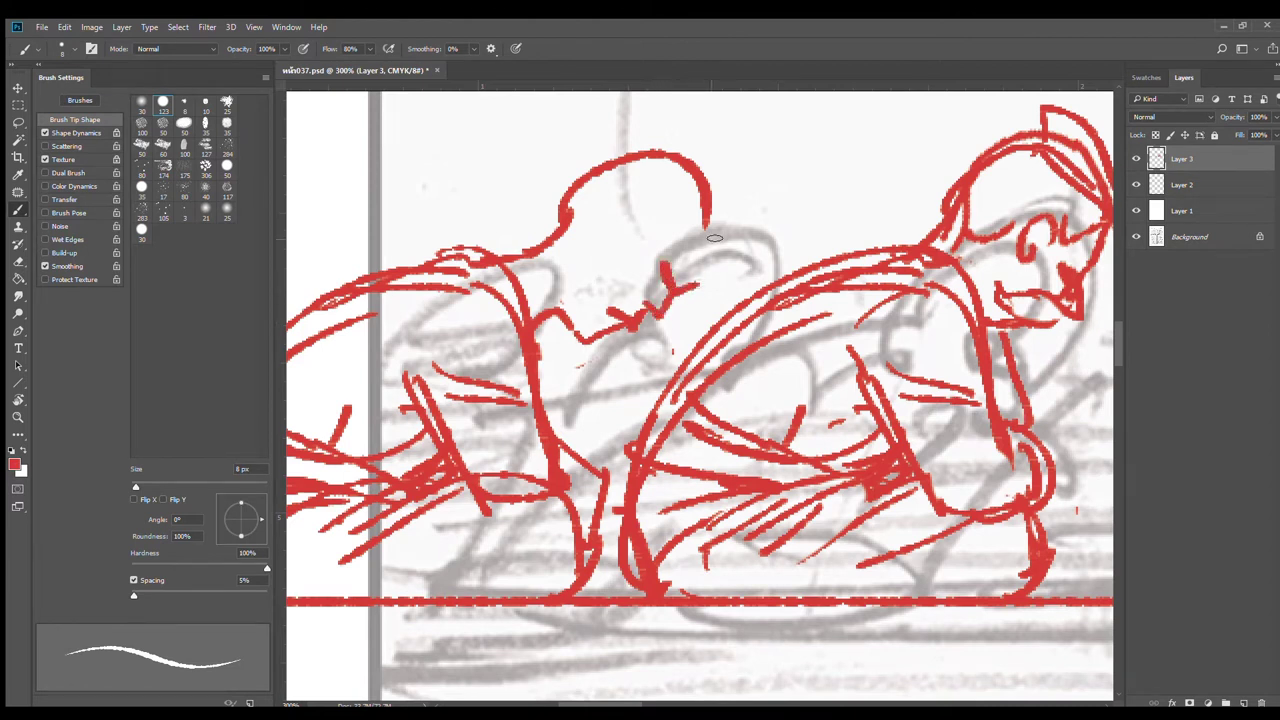
mouse_move(716, 212)
left_mouse_down()
mouse_move(714, 262)
mouse_move(695, 186)
mouse_move(667, 234)
mouse_move(619, 247)
mouse_move(602, 215)
mouse_move(605, 250)
left_mouse_up()
mouse_move(661, 293)
left_mouse_down()
mouse_move(669, 284)
mouse_move(651, 282)
mouse_move(688, 288)
left_mouse_up()
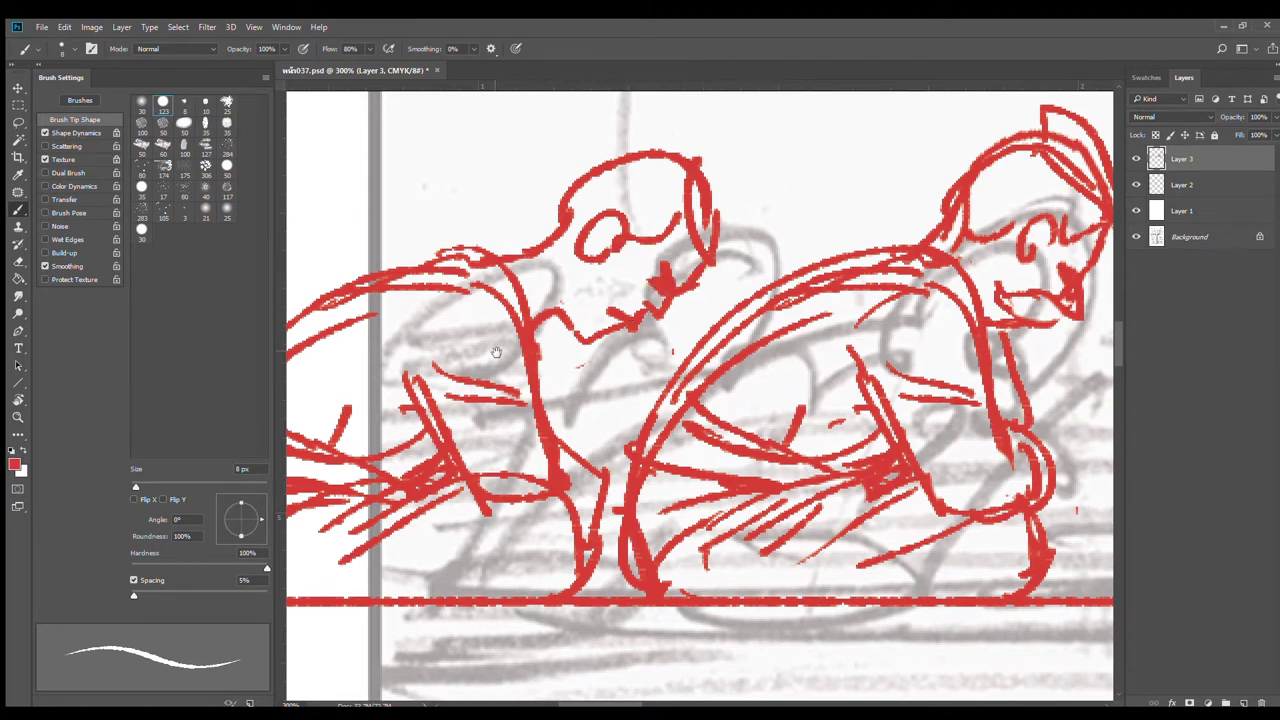
Step: Erase the same attendant's shoulder and upper arm, then redraw the chest line, sleeve with folds and arched back
left_click_drag(495, 352, 675, 354)
key("e")
mouse_move(692, 262)
left_mouse_down()
mouse_move(540, 320)
mouse_move(500, 300)
mouse_move(737, 371)
mouse_move(671, 423)
mouse_move(700, 448)
left_mouse_up()
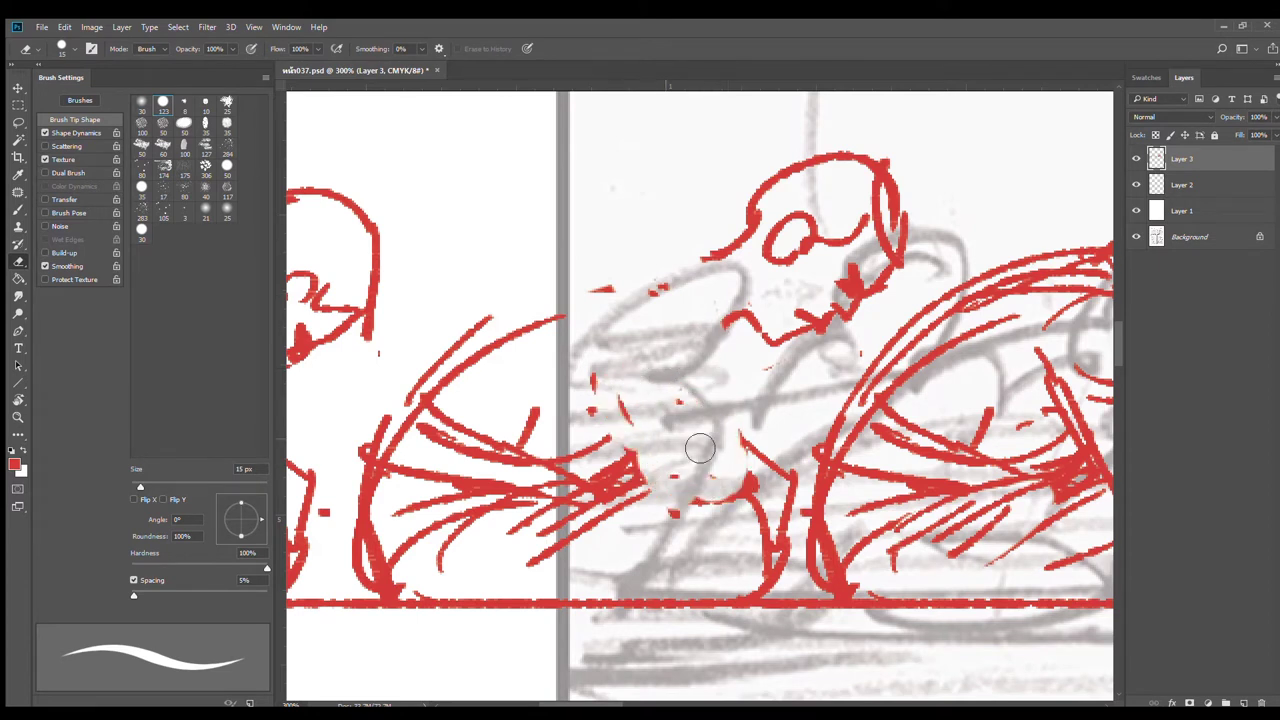
left_click_drag(612, 290, 651, 294)
key("b")
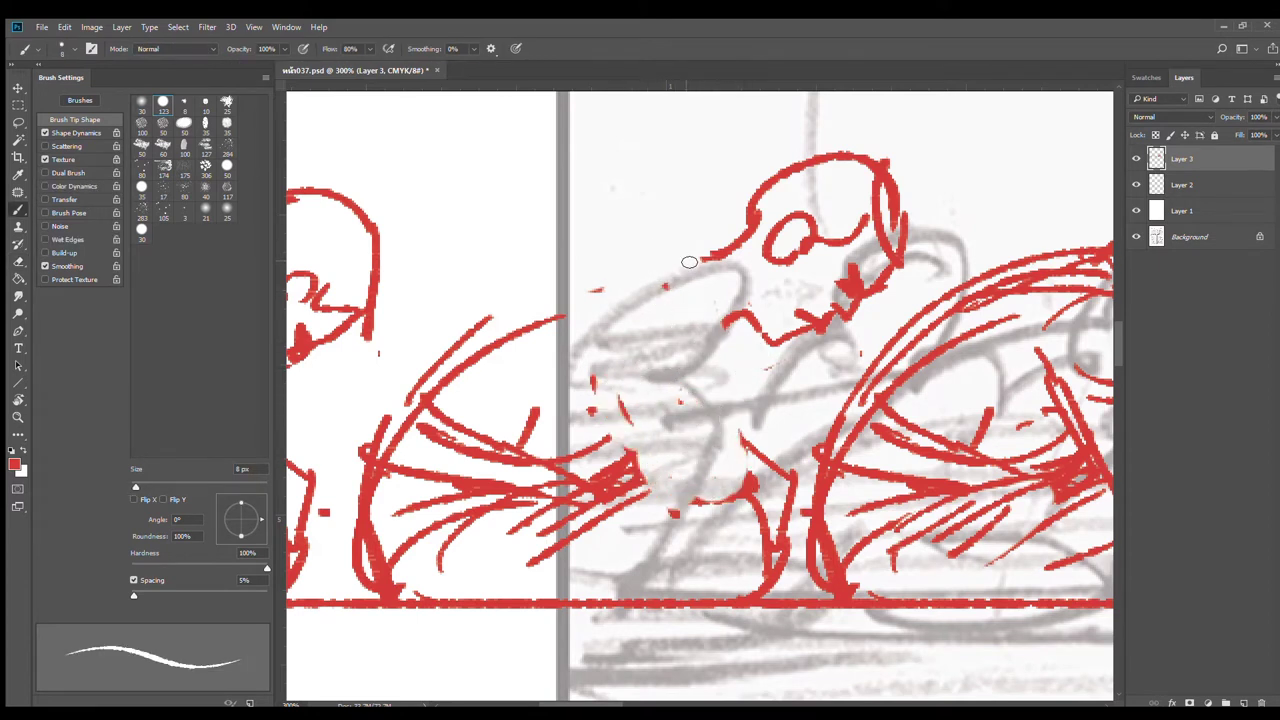
mouse_move(661, 250)
left_mouse_down()
mouse_move(726, 289)
mouse_move(708, 450)
left_mouse_up()
left_click_drag(620, 326, 630, 450)
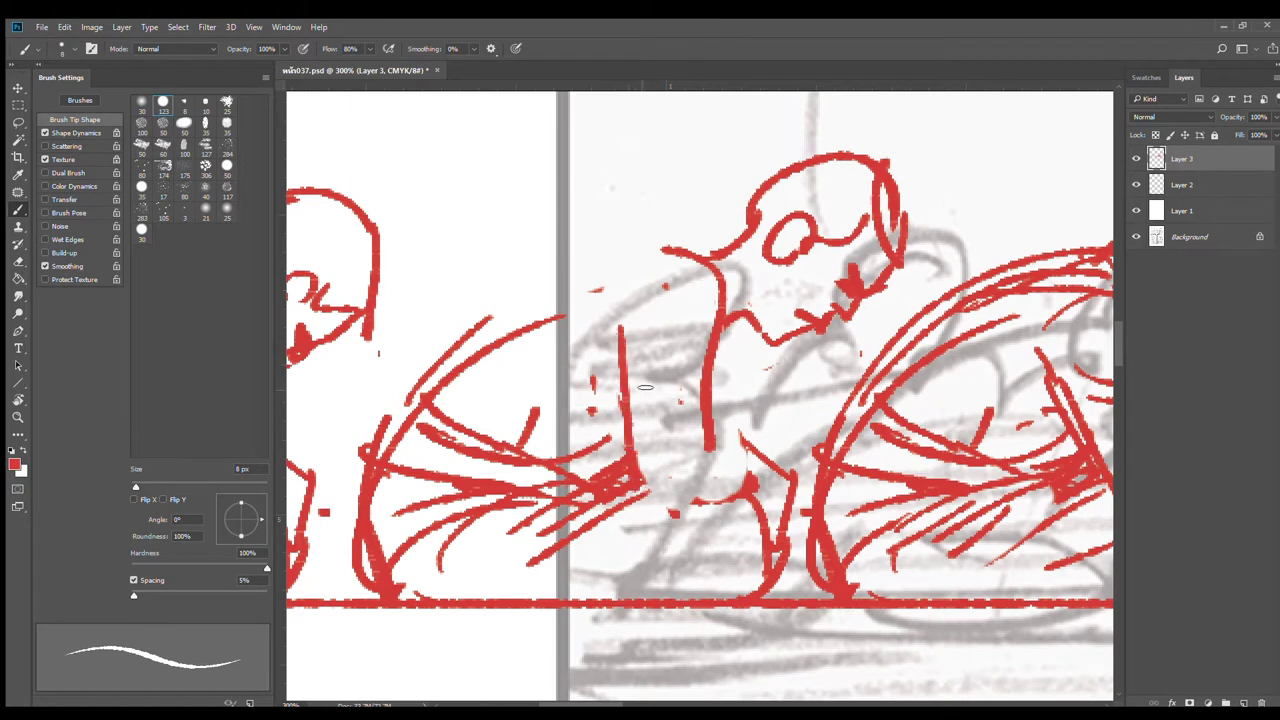
left_click_drag(626, 358, 700, 410)
left_click_drag(626, 388, 702, 416)
left_click_drag(656, 244, 372, 432)
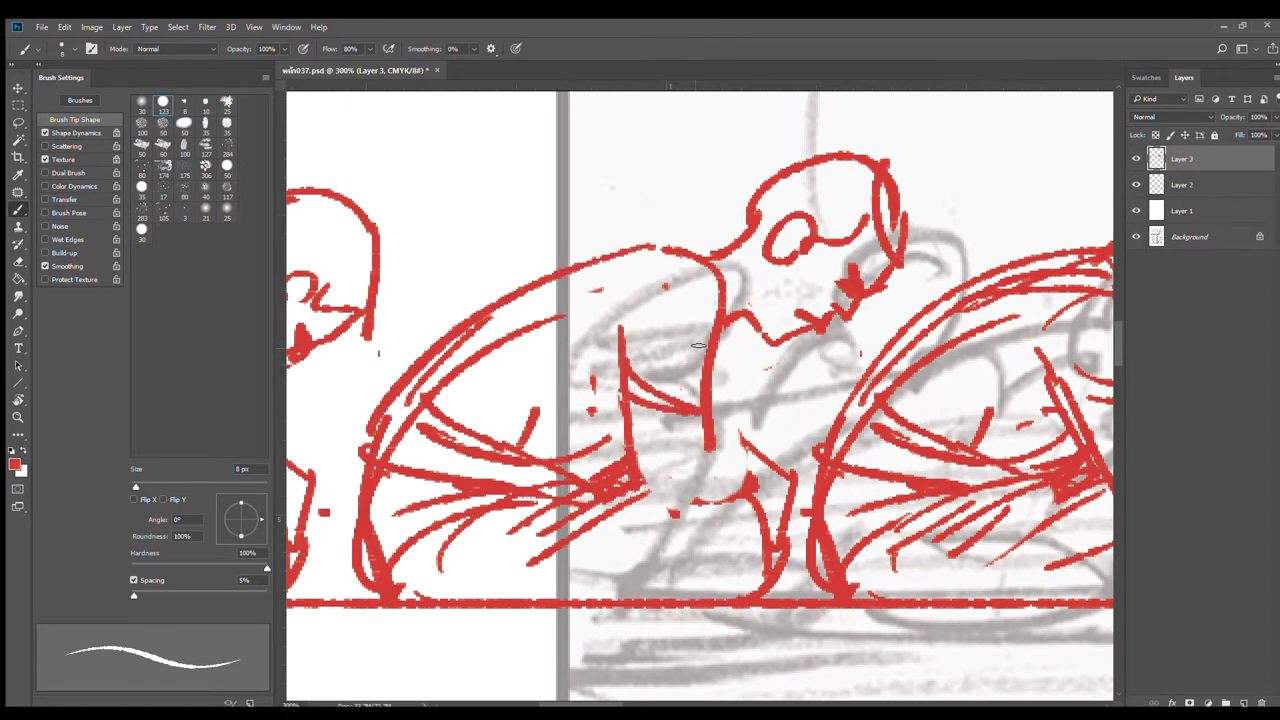
Step: Draw the same attendant's rounded elbow, forearm and the outline of the far arm below the chin
mouse_move(710, 449)
left_mouse_down()
mouse_move(713, 468)
mouse_move(688, 494)
left_mouse_up()
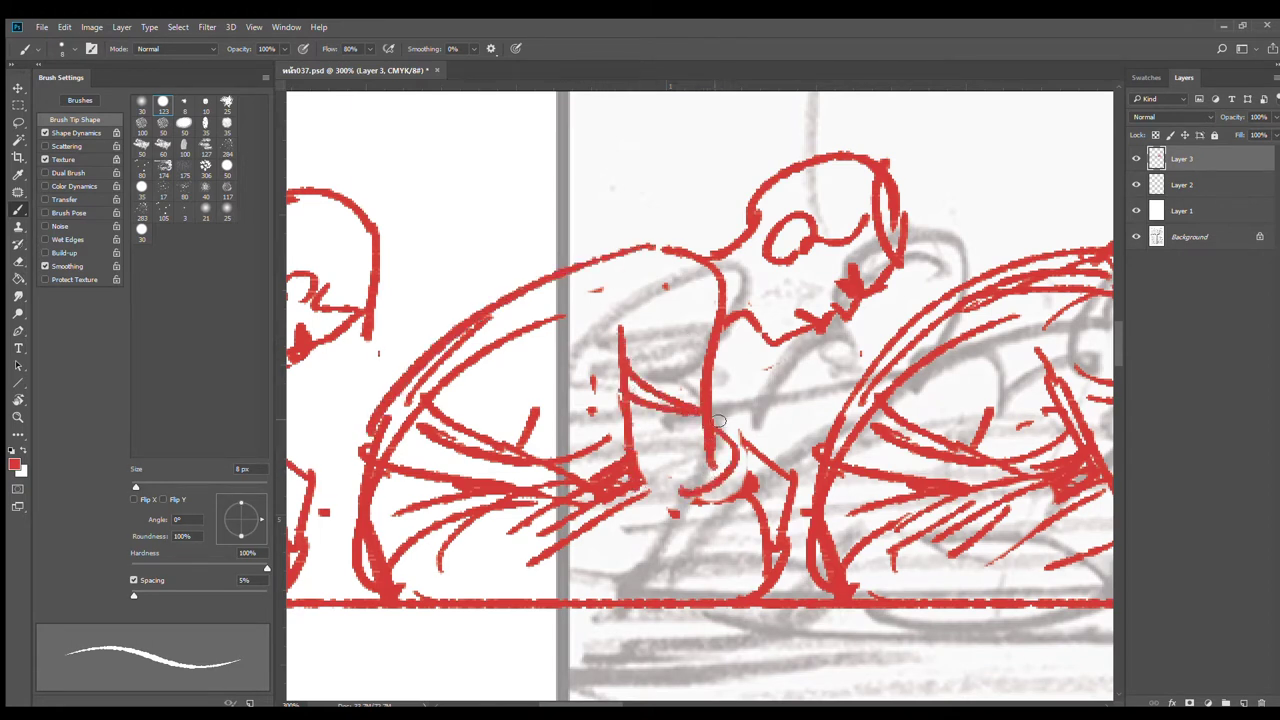
mouse_move(718, 421)
left_mouse_down()
mouse_move(740, 480)
mouse_move(640, 505)
left_mouse_up()
left_click_drag(748, 325, 745, 455)
mouse_move(716, 352)
left_mouse_down()
mouse_move(720, 428)
mouse_move(867, 317)
left_mouse_up()
Step: Erase the waist folds on the same attendant and draw new diagonal cloth folds from back to thigh and a hip contour
key("e")
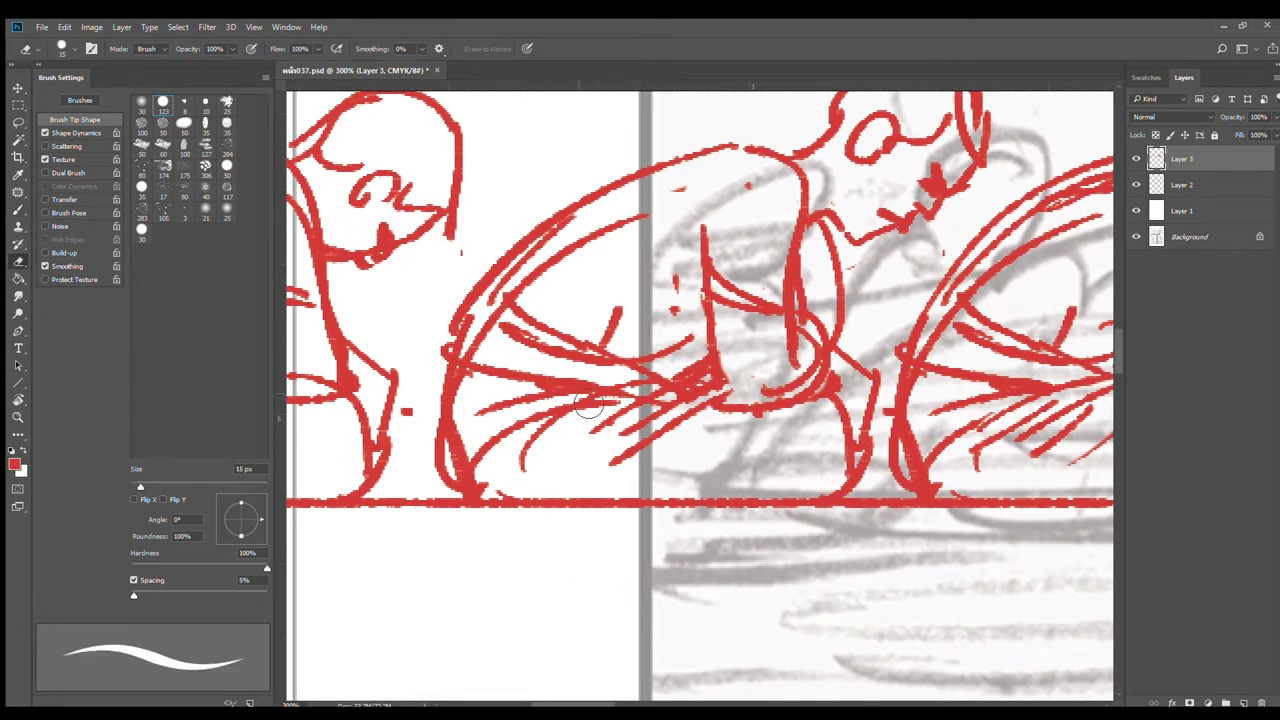
mouse_move(600, 410)
left_mouse_down()
mouse_move(489, 373)
mouse_move(493, 348)
mouse_move(651, 367)
left_mouse_up()
key("b")
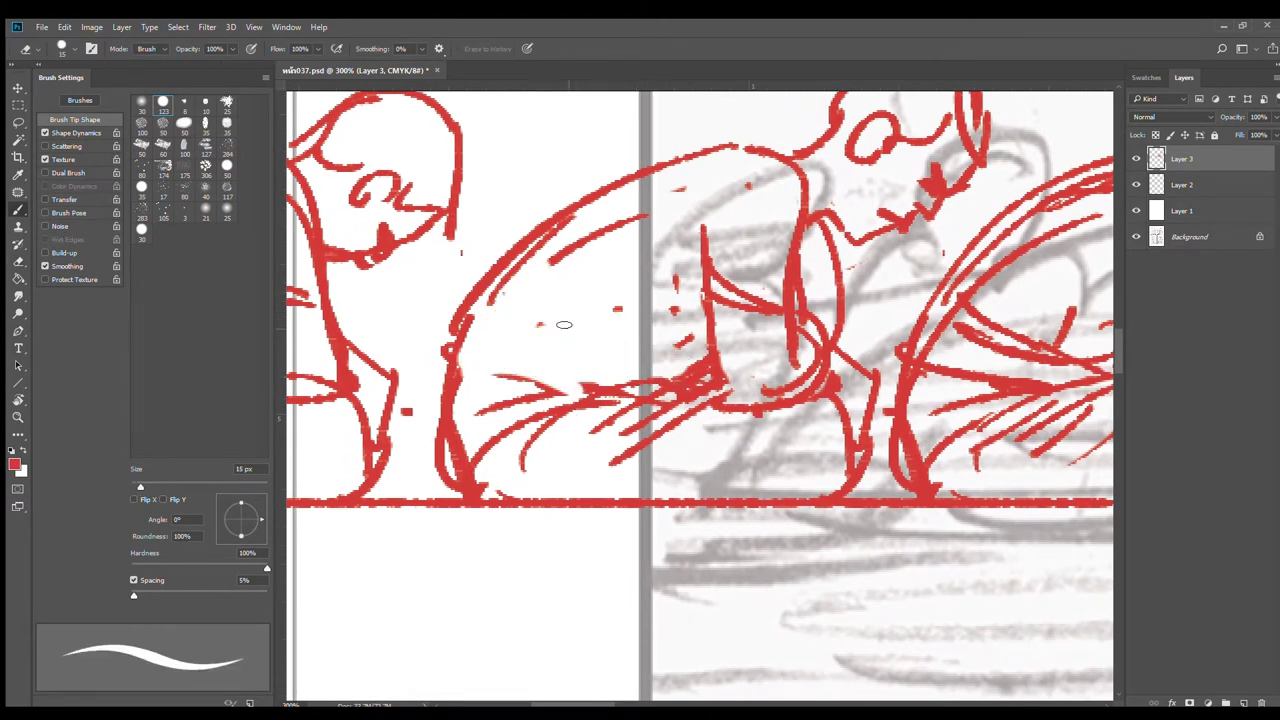
left_click_drag(490, 288, 618, 380)
left_click_drag(552, 242, 640, 372)
mouse_move(530, 278)
left_mouse_down()
mouse_move(628, 378)
mouse_move(425, 432)
left_mouse_up()
mouse_move(490, 290)
left_mouse_down()
mouse_move(430, 425)
mouse_move(514, 484)
left_mouse_up()
Step: Erase the lower leg folds of the same attendant and redraw them as sweeping strokes below the thigh
key("e")
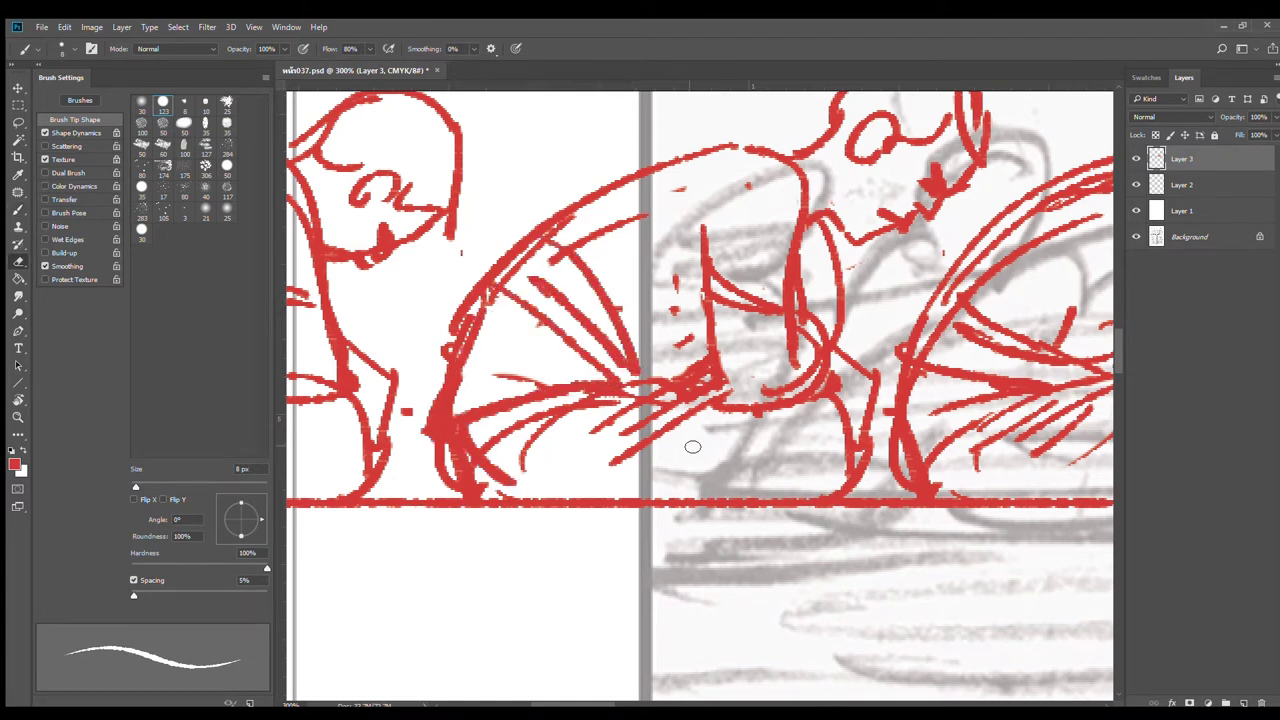
mouse_move(691, 446)
left_mouse_down()
mouse_move(732, 392)
mouse_move(570, 425)
left_mouse_up()
key("b")
key("b")
left_click_drag(705, 380, 578, 440)
left_click_drag(873, 406, 545, 460)
Step: Lasso the foremost attendant, place a copy in the gap in the row, trim its part overlapping the neighbouring figure, and deselect
scroll(873, 410, "down", 2)
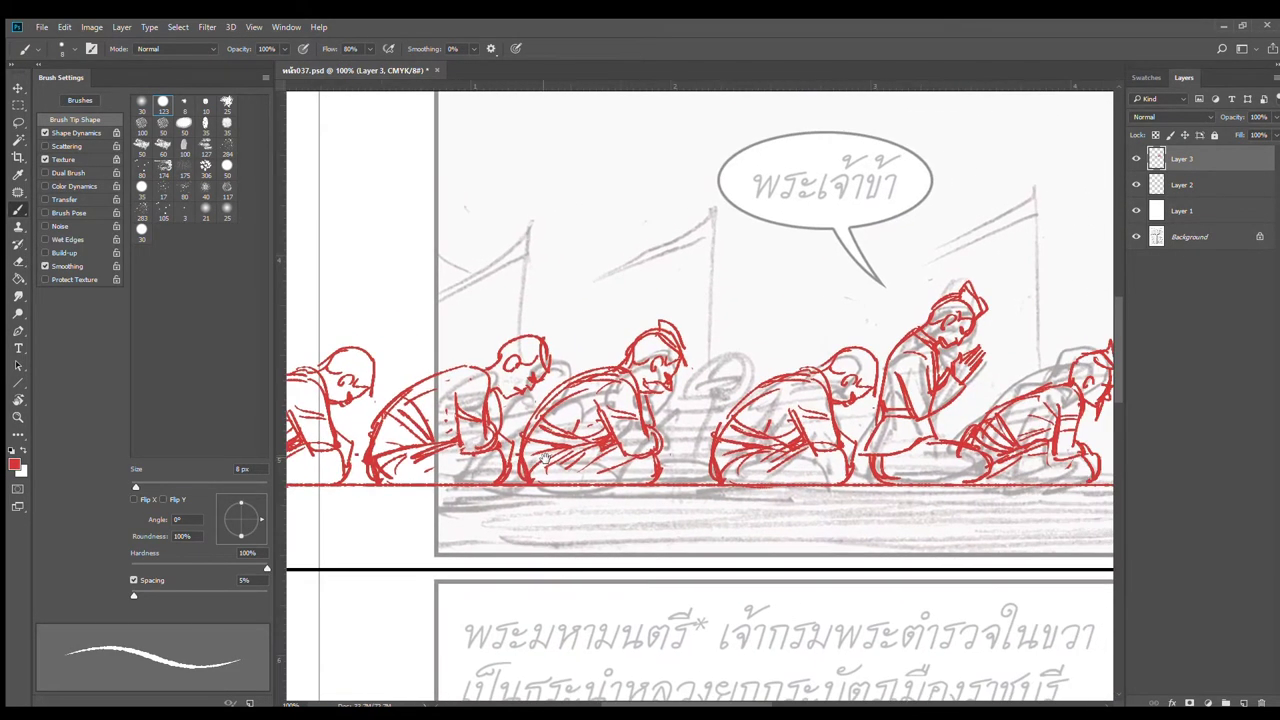
left_click_drag(711, 379, 547, 401)
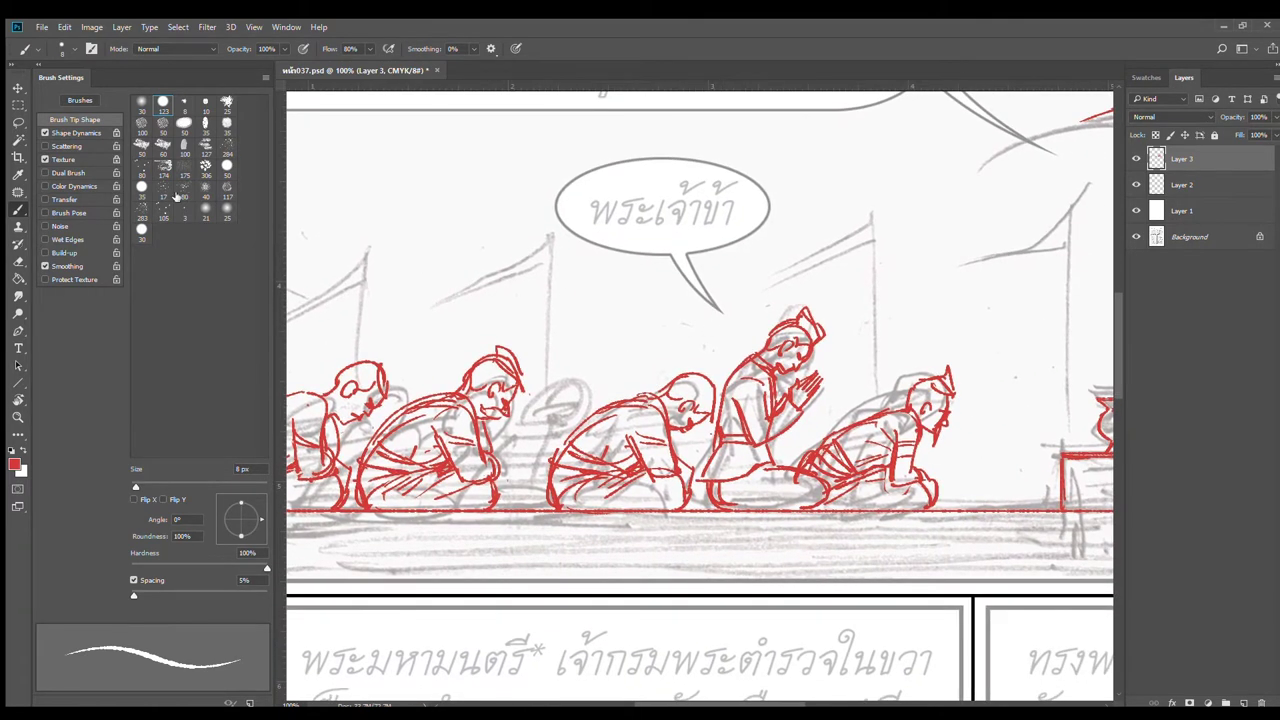
left_click(18, 121)
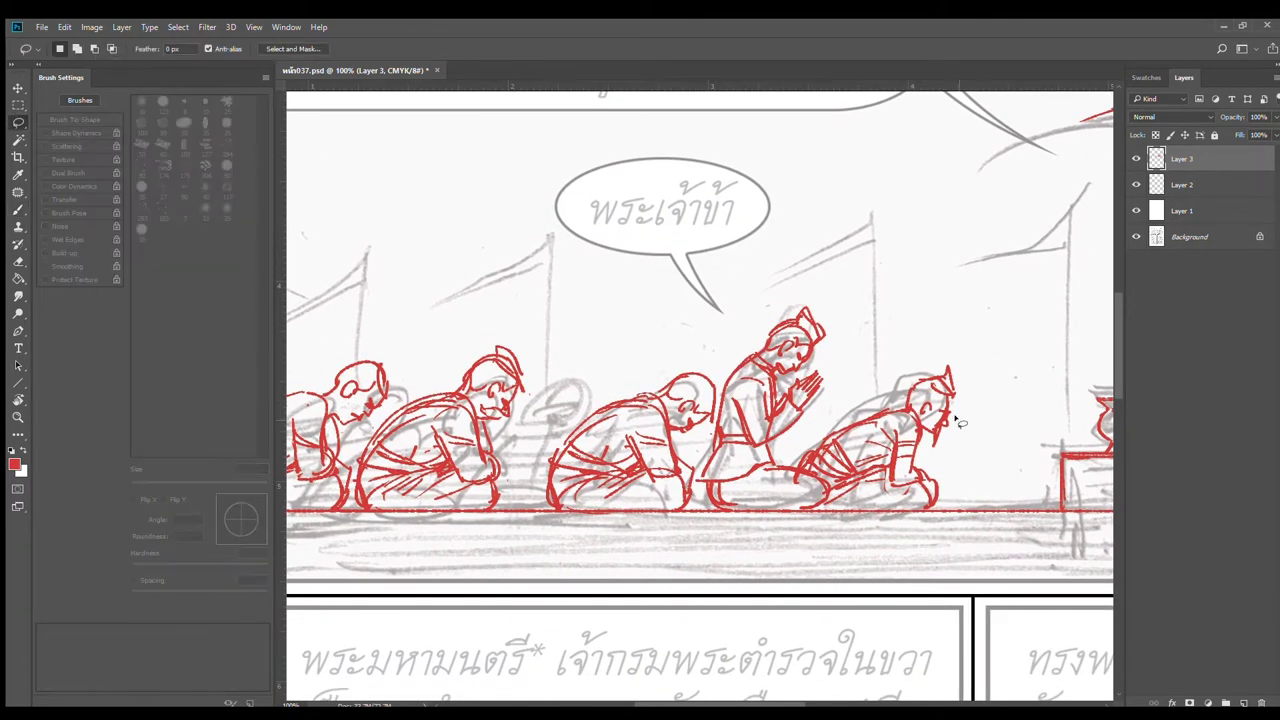
mouse_move(978, 426)
left_mouse_down()
mouse_move(872, 386)
mouse_move(810, 440)
mouse_move(940, 492)
mouse_move(978, 426)
mouse_move(570, 424)
left_mouse_up()
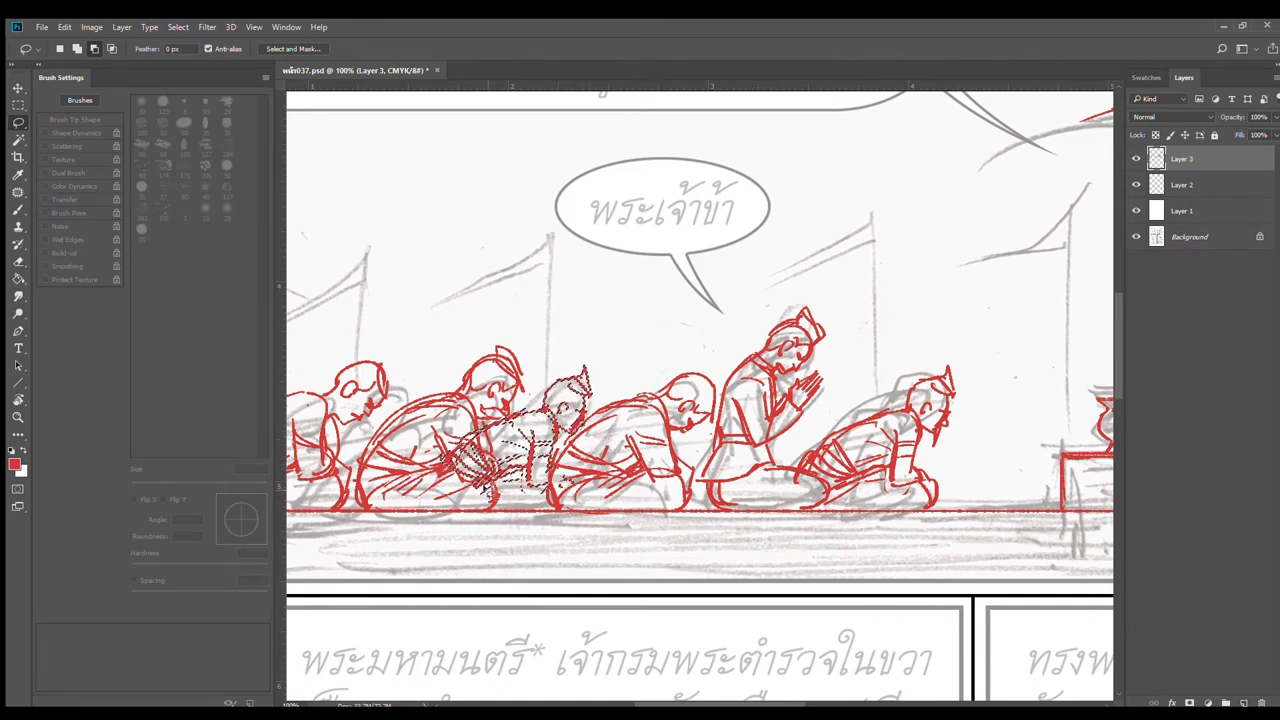
mouse_move(501, 487)
left_mouse_down()
mouse_move(478, 430)
mouse_move(480, 488)
left_mouse_up()
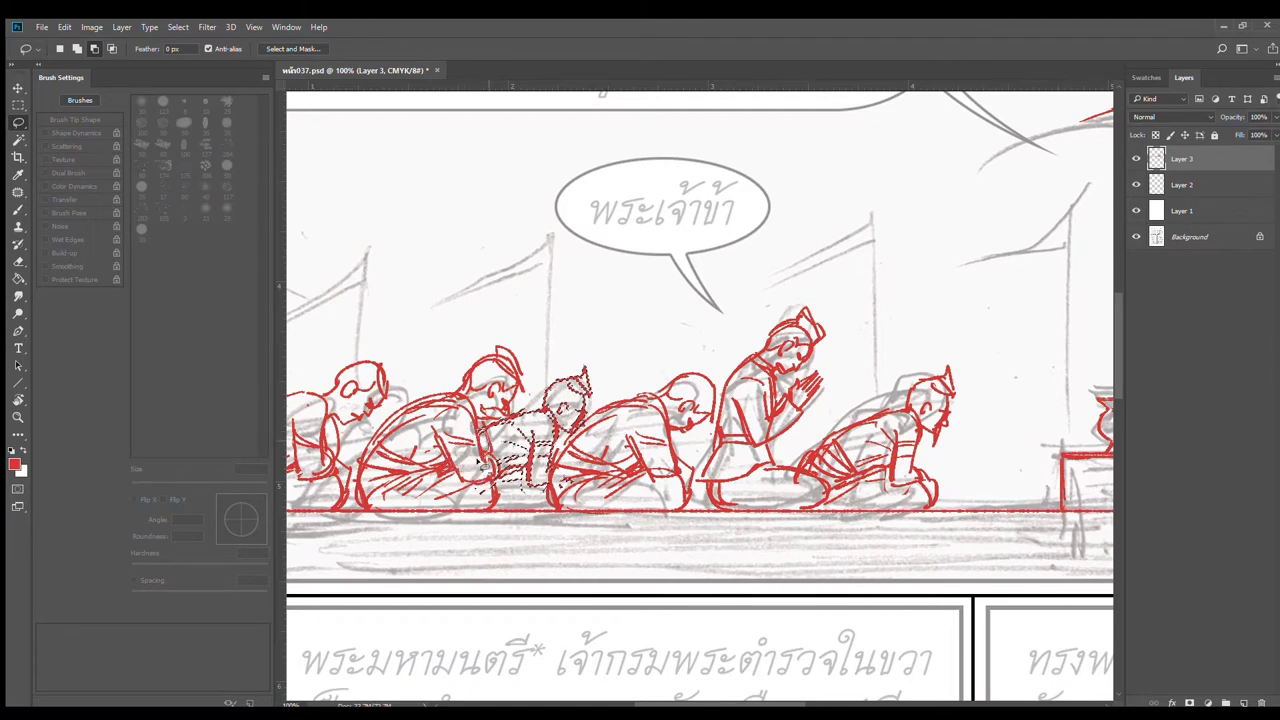
left_click_drag(484, 432, 474, 468)
key("ctrl+d")
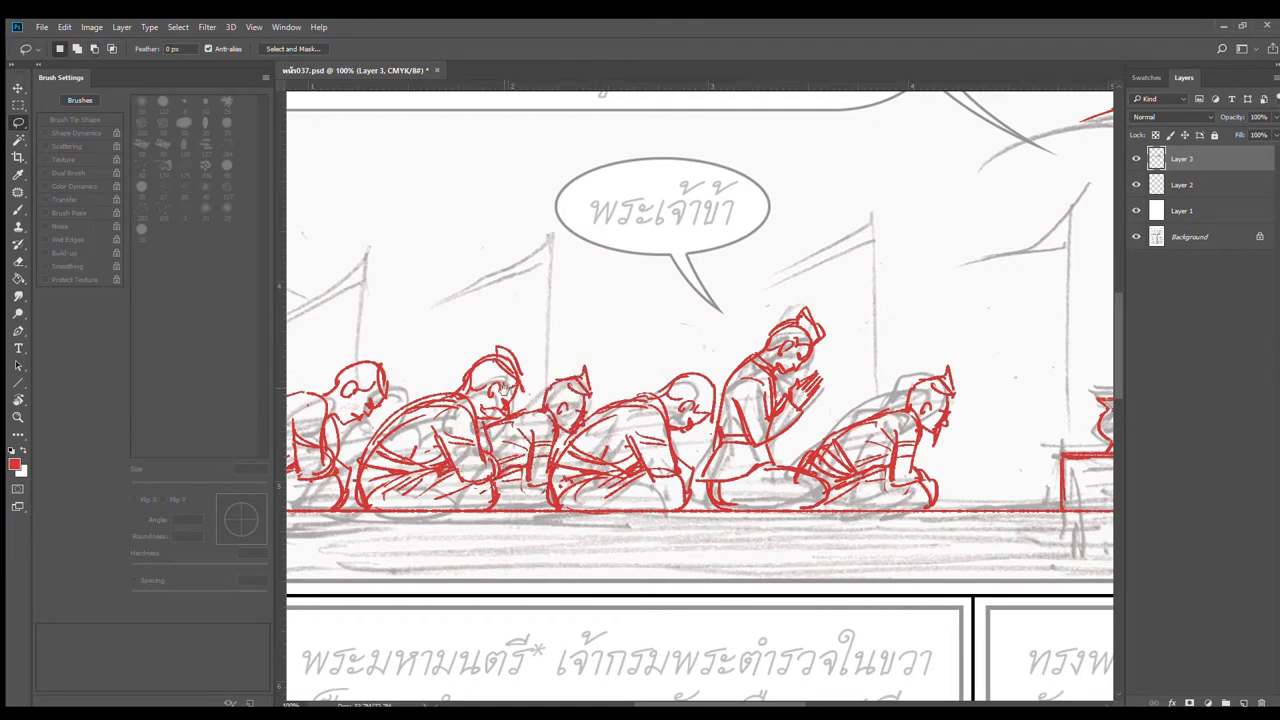
Step: Draw partial heads and shoulders of further attendants peeking out behind the rear half of the row
left_click_drag(503, 391, 695, 377)
key("b")
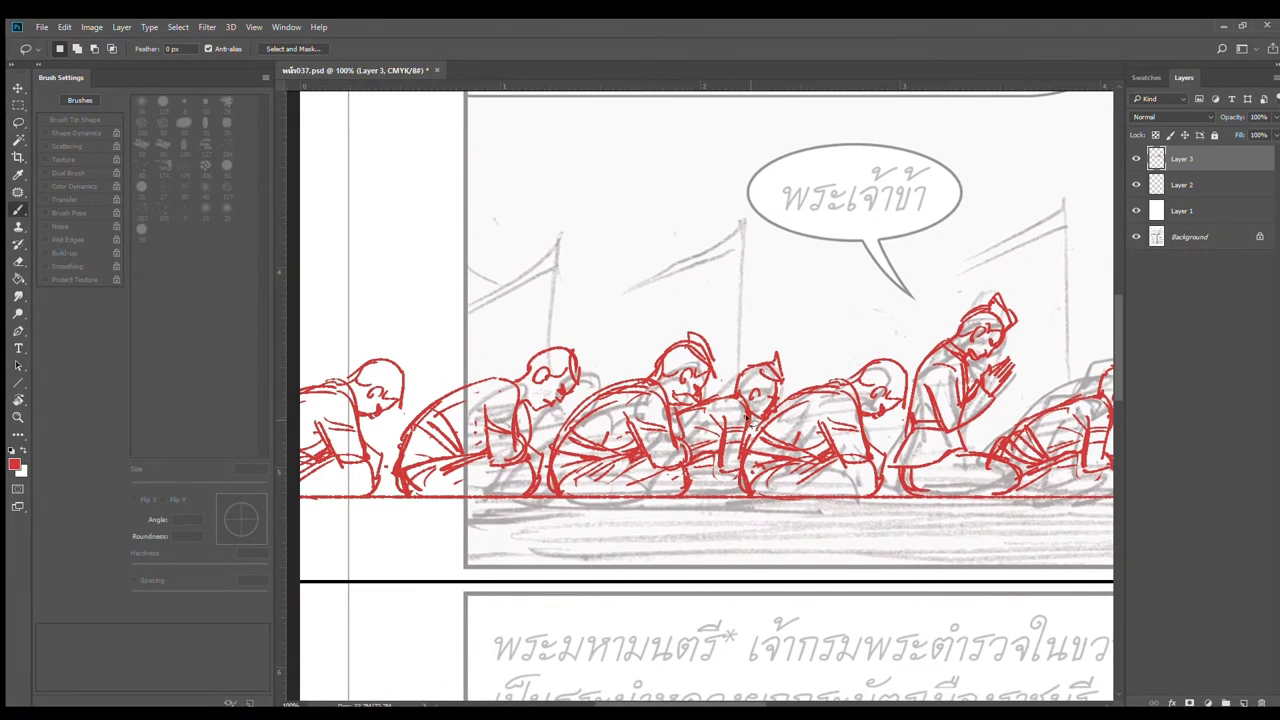
mouse_move(590, 364)
left_mouse_down()
mouse_move(629, 356)
mouse_move(630, 370)
left_mouse_up()
left_click_drag(441, 362, 490, 359)
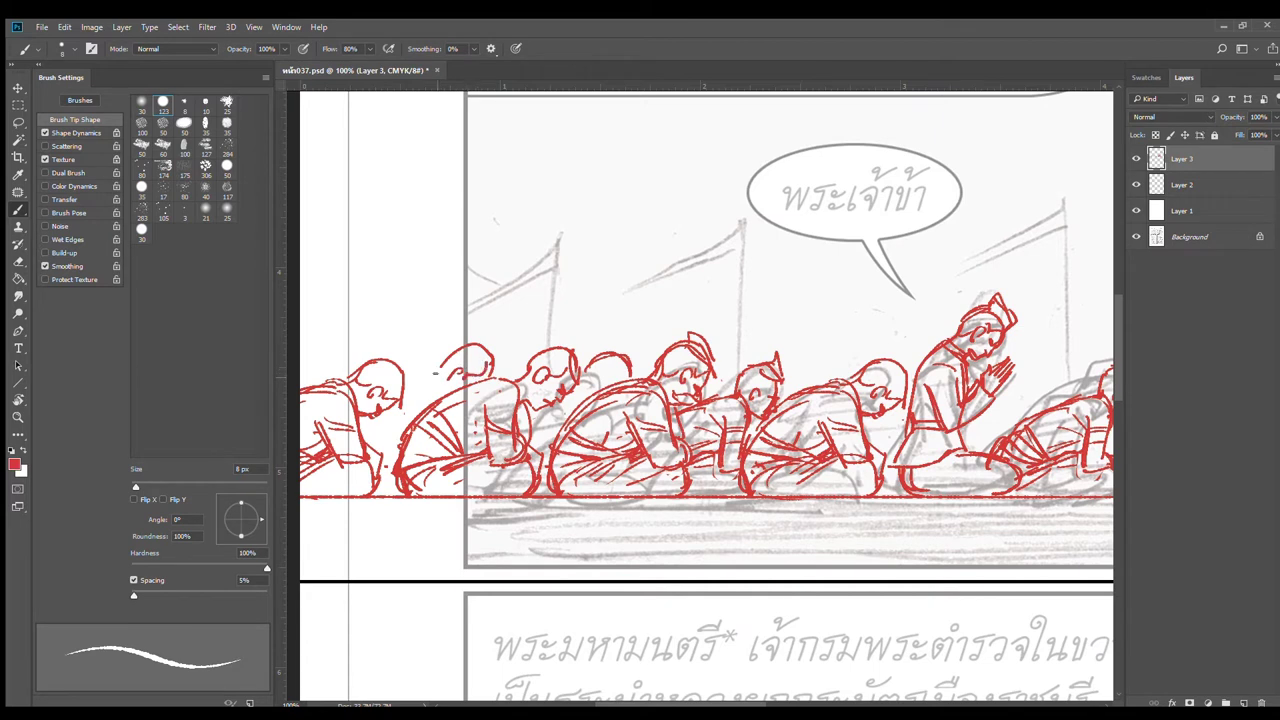
left_click_drag(435, 366, 445, 391)
left_click_drag(314, 364, 360, 353)
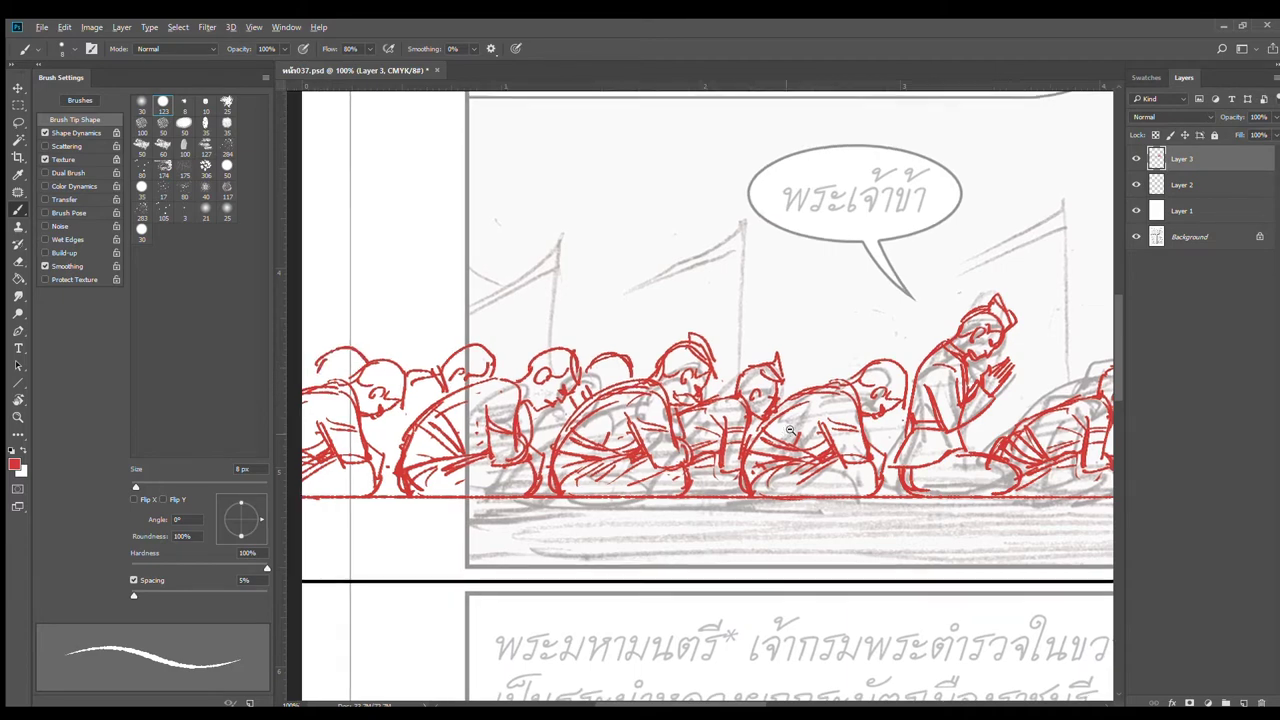
Step: Draw another bowing attendant with head, face, back and sleeve lines behind the foremost kneeling figure
scroll(795, 439, "down", 2)
left_click_drag(970, 453, 757, 403)
left_click_drag(583, 408, 617, 428)
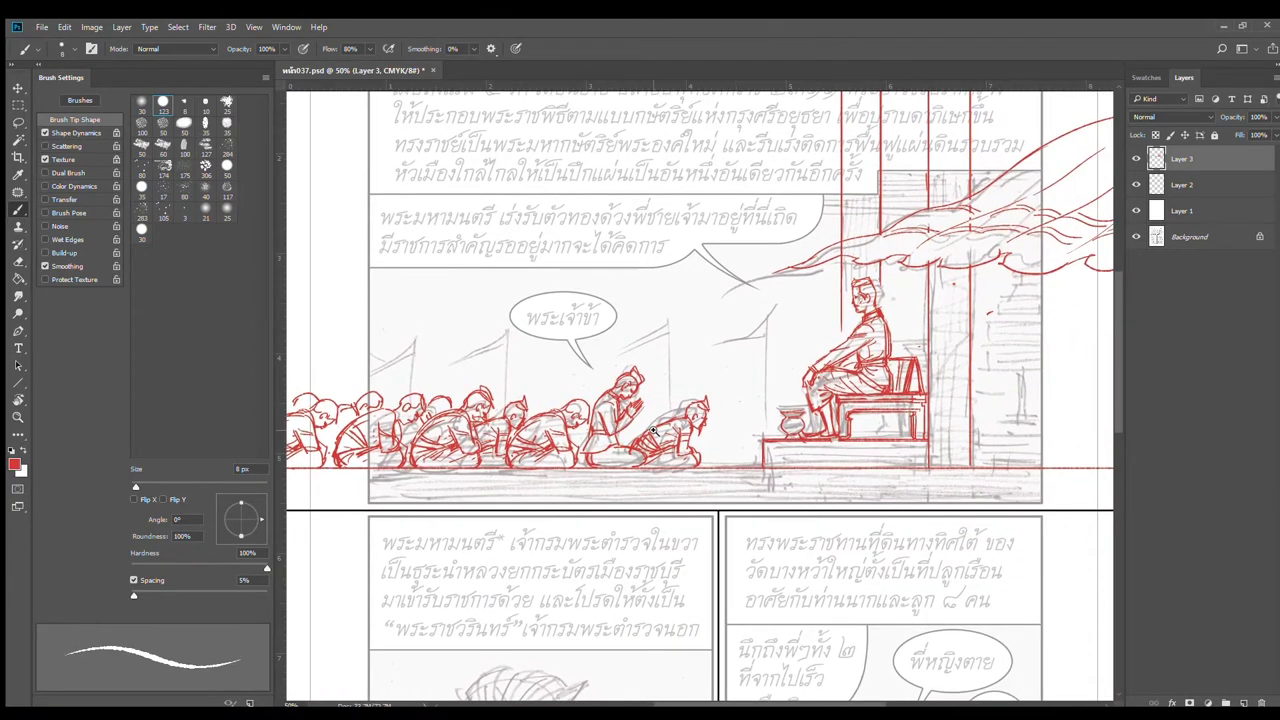
scroll(653, 430, "up", 3)
mouse_move(640, 351)
left_mouse_down()
mouse_move(718, 328)
mouse_move(725, 362)
mouse_move(706, 384)
mouse_move(605, 376)
mouse_move(648, 414)
mouse_move(662, 410)
mouse_move(534, 428)
left_mouse_up()
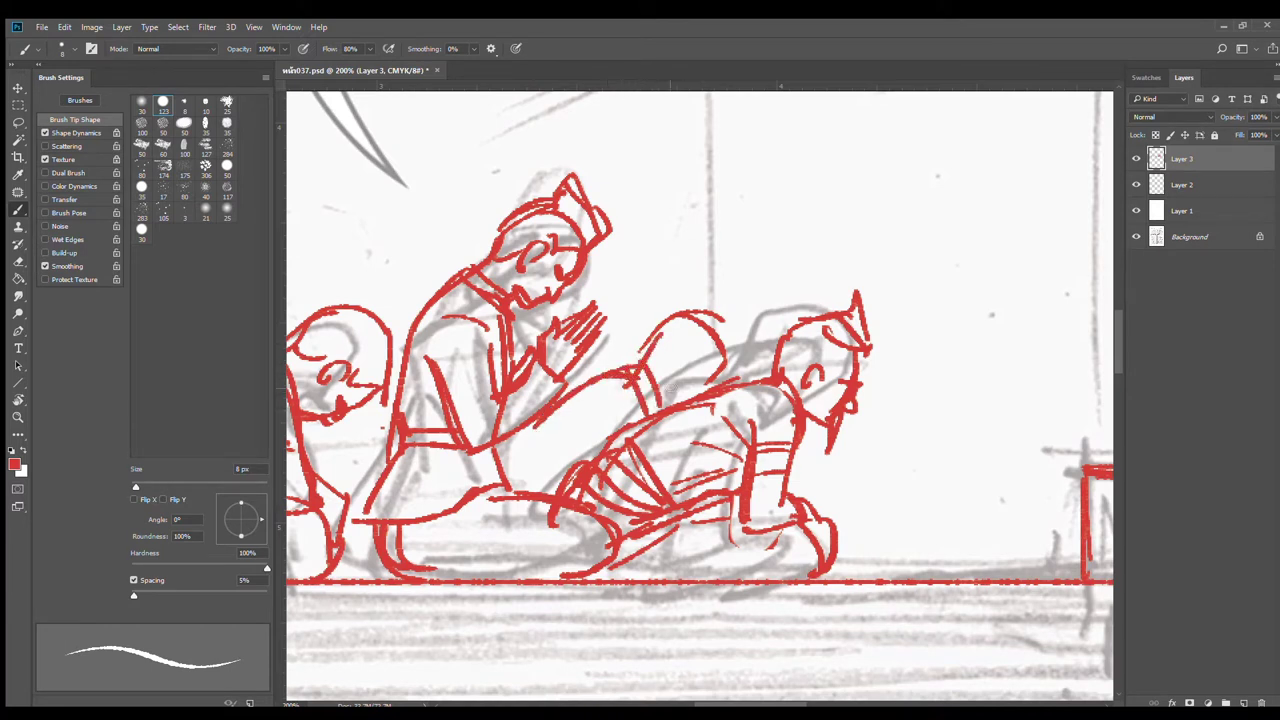
mouse_move(664, 402)
left_mouse_down()
mouse_move(692, 398)
mouse_move(656, 373)
mouse_move(725, 371)
left_mouse_up()
mouse_move(620, 413)
left_mouse_down()
mouse_move(591, 461)
mouse_move(506, 477)
left_mouse_up()
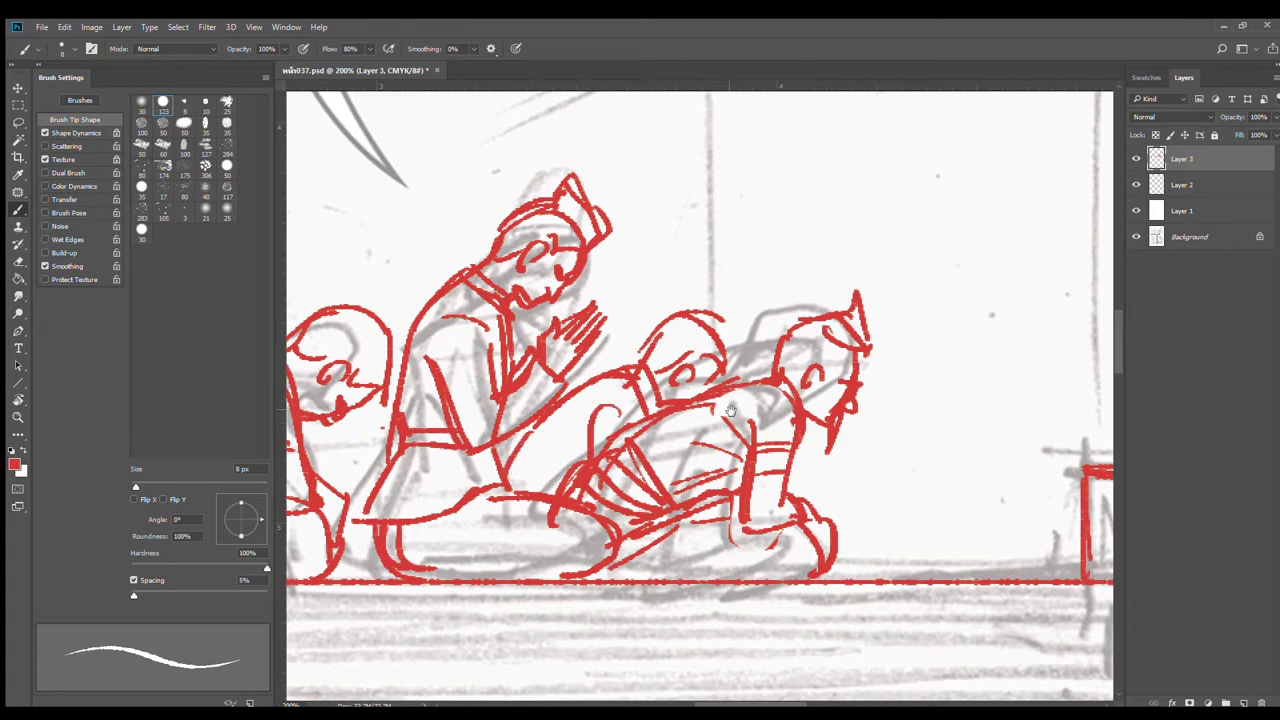
left_click(732, 418, "alt")
left_click(750, 436, "alt")
left_click_drag(800, 416, 590, 447)
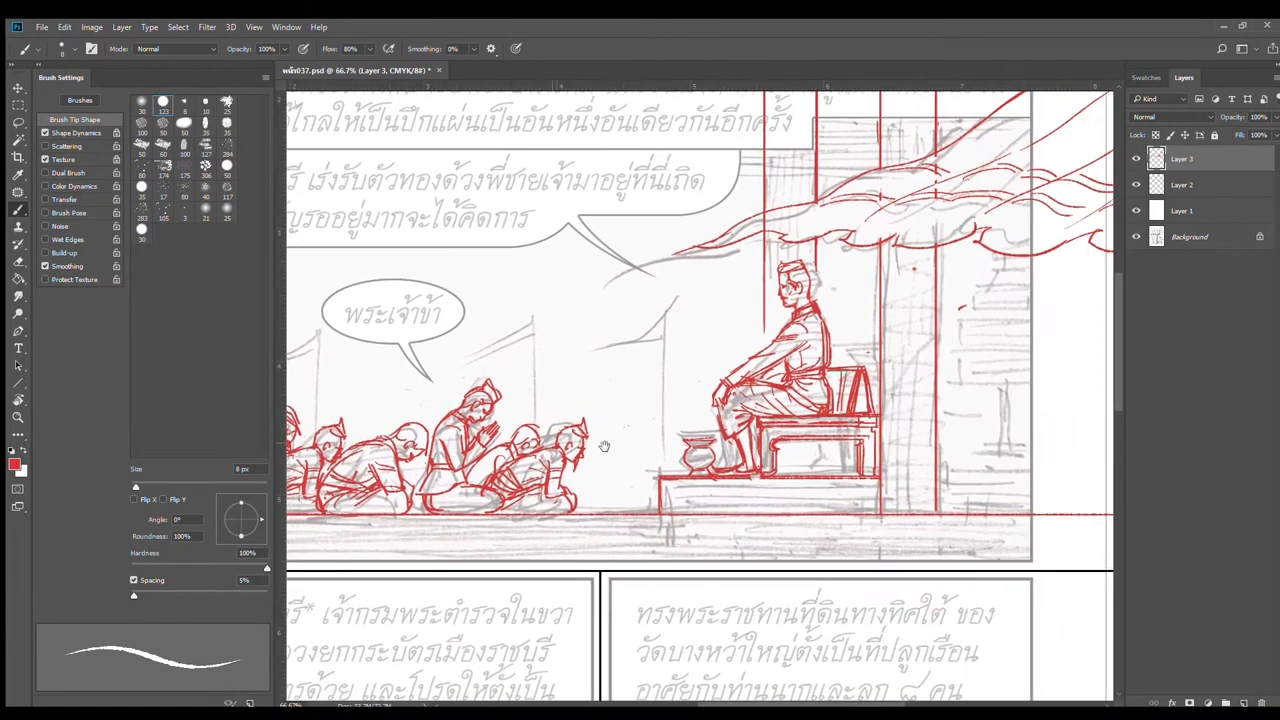
Step: Draw the floor line behind the pillar and the stepped base, stem and bottom ledge of a tiered stand on it
left_click_drag(1000, 485, 653, 521)
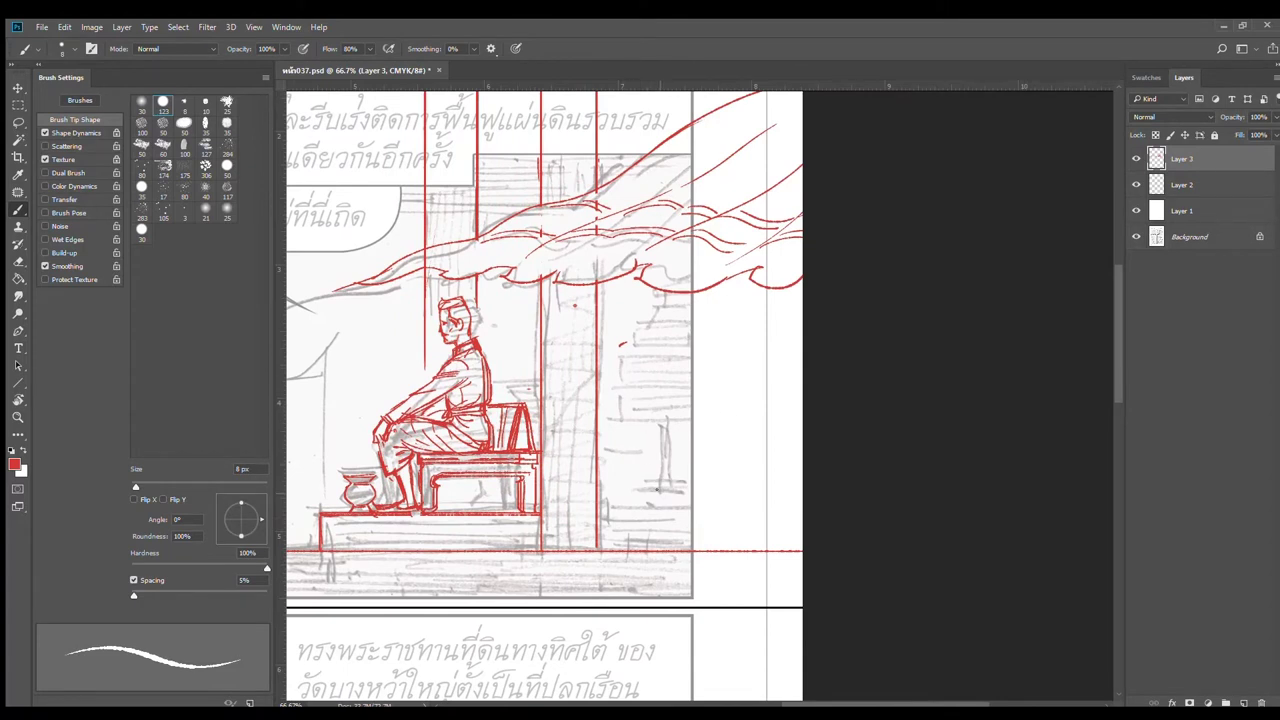
left_click_drag(598, 514, 790, 514)
mouse_move(638, 474)
left_mouse_down()
mouse_move(688, 474)
mouse_move(692, 490)
left_mouse_up()
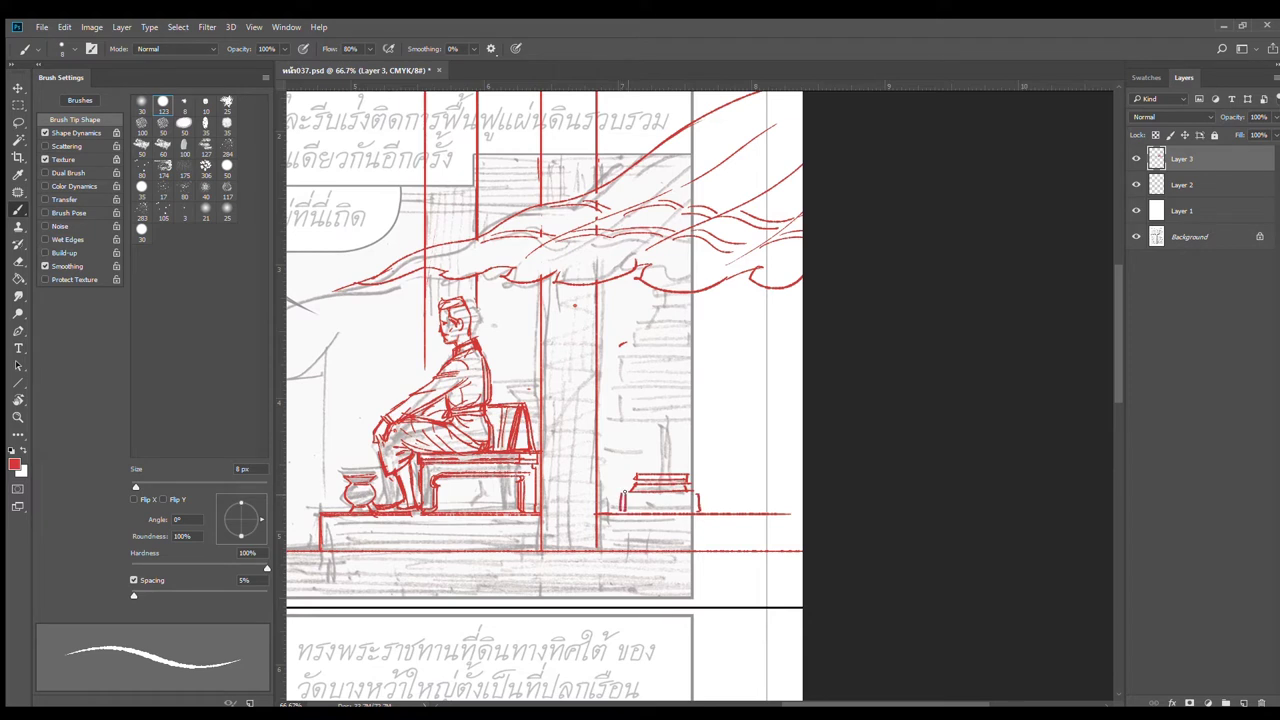
left_click_drag(659, 417, 659, 466)
left_click_drag(654, 422, 654, 465)
left_click_drag(612, 419, 717, 419)
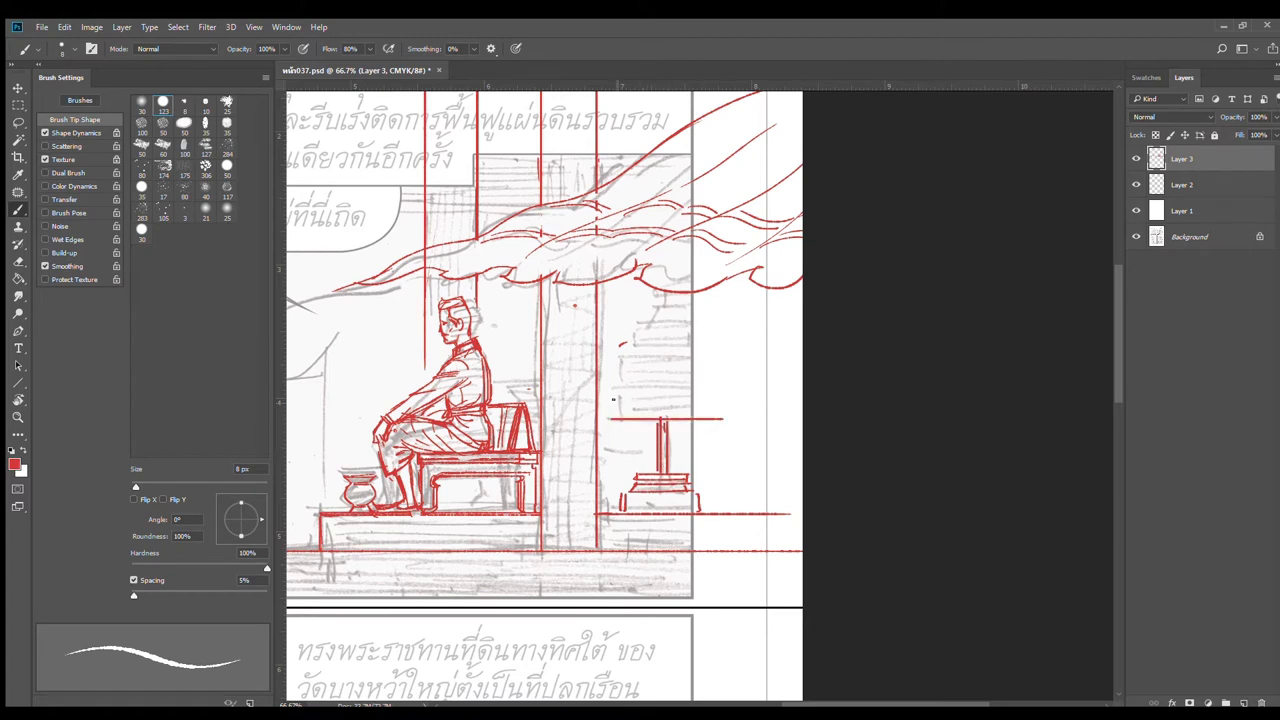
Step: Stack progressively narrower tiers on the stand up to the draped canopy and add a band line across the lowest tier
left_click_drag(611, 387, 609, 417)
mouse_move(623, 361)
left_mouse_down()
mouse_move(707, 359)
mouse_move(713, 390)
left_mouse_up()
mouse_move(633, 340)
left_mouse_down()
mouse_move(635, 363)
mouse_move(697, 339)
mouse_move(699, 363)
left_mouse_up()
mouse_move(644, 319)
left_mouse_down()
mouse_move(645, 340)
mouse_move(690, 317)
mouse_move(690, 340)
mouse_move(686, 301)
mouse_move(681, 318)
left_mouse_up()
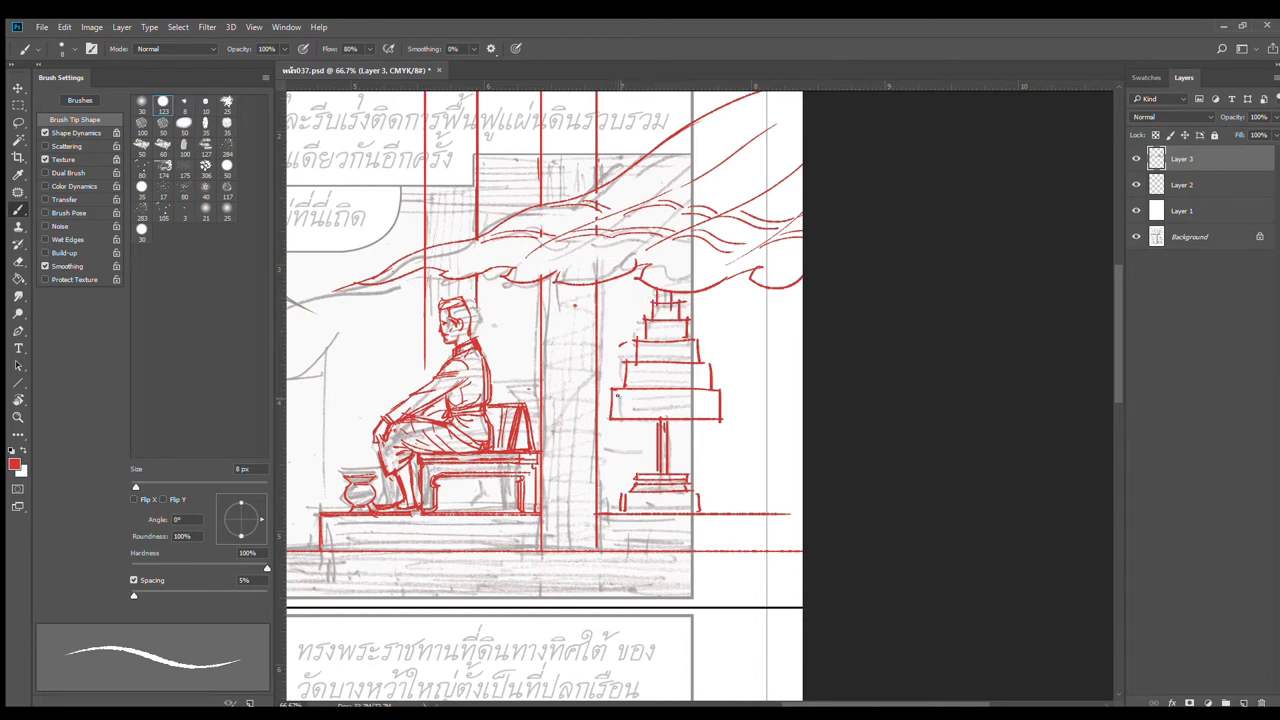
mouse_move(614, 396)
left_mouse_down()
mouse_move(716, 394)
mouse_move(726, 410)
left_mouse_up()
Step: Draw a pennant on a pole at the platform's front edge and place four lassoed copies behind the row of attendants
mouse_move(565, 438)
left_mouse_down()
mouse_move(710, 470)
mouse_move(701, 512)
mouse_move(797, 460)
mouse_move(835, 406)
left_mouse_up()
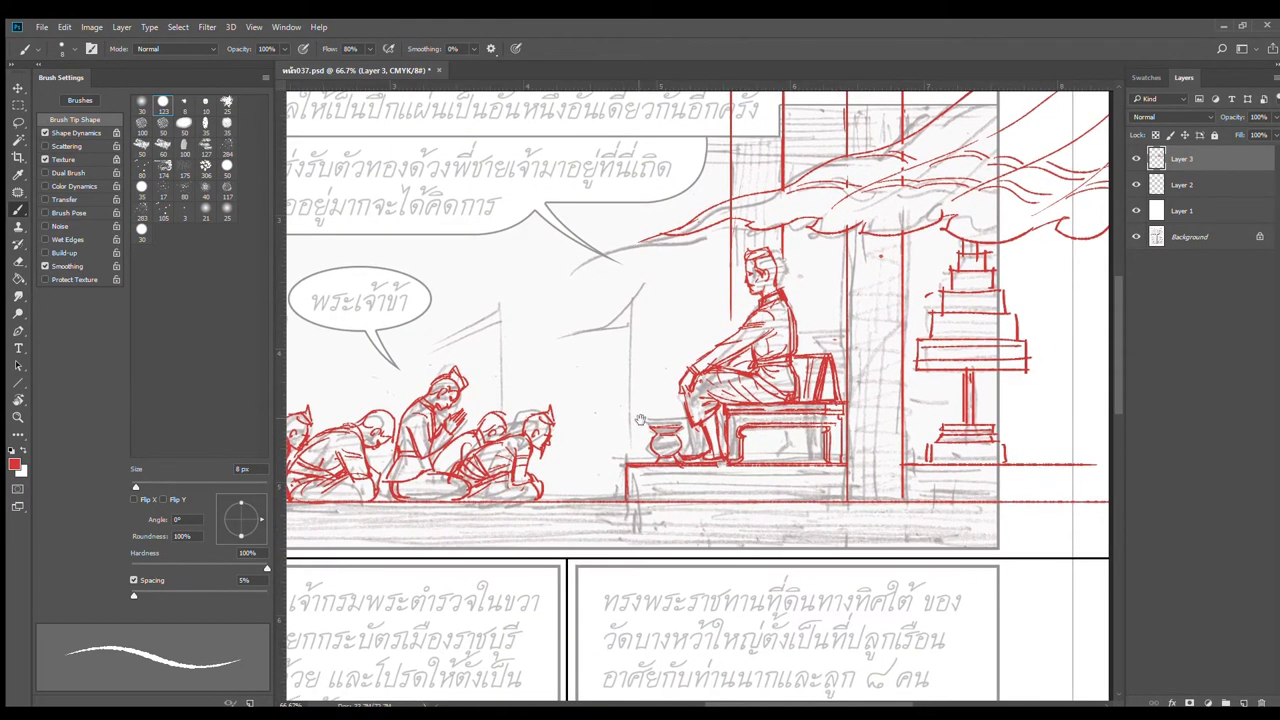
mouse_move(631, 458)
left_mouse_down()
mouse_move(634, 272)
mouse_move(580, 307)
mouse_move(613, 319)
mouse_move(627, 307)
mouse_move(746, 399)
left_mouse_up()
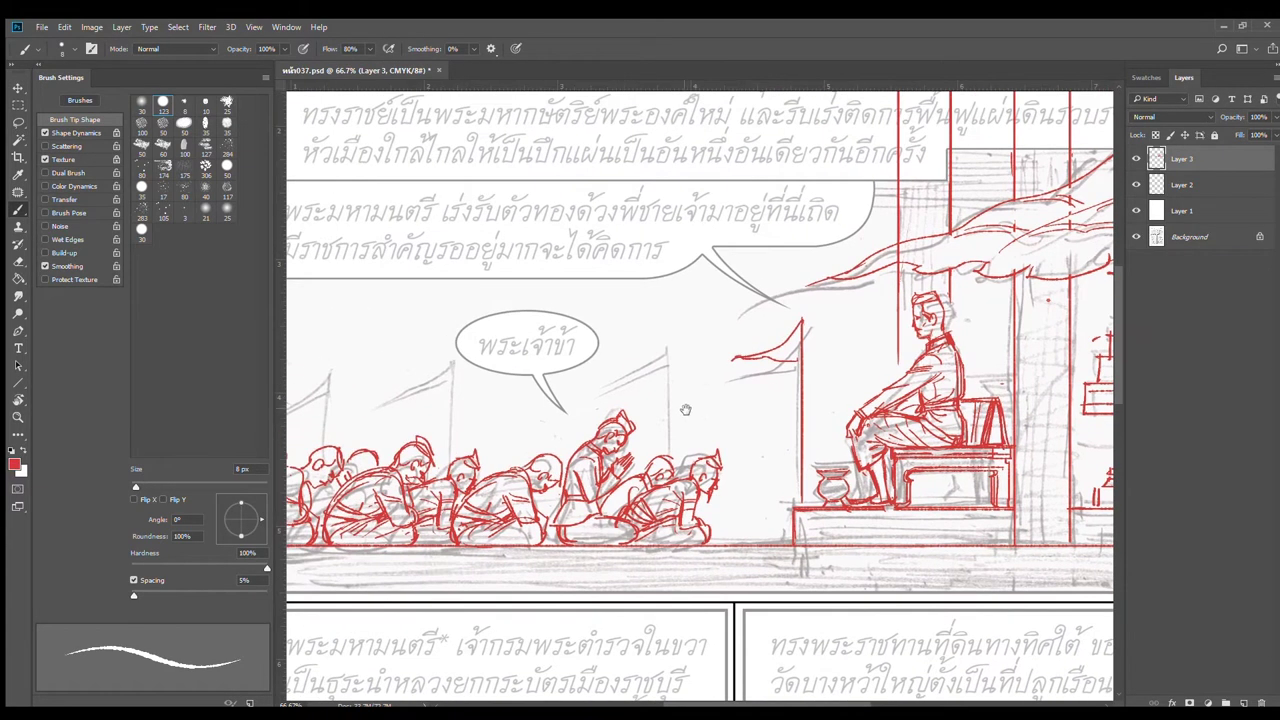
left_click(584, 376, "alt")
scroll(584, 376, "down", 1)
left_click(18, 121)
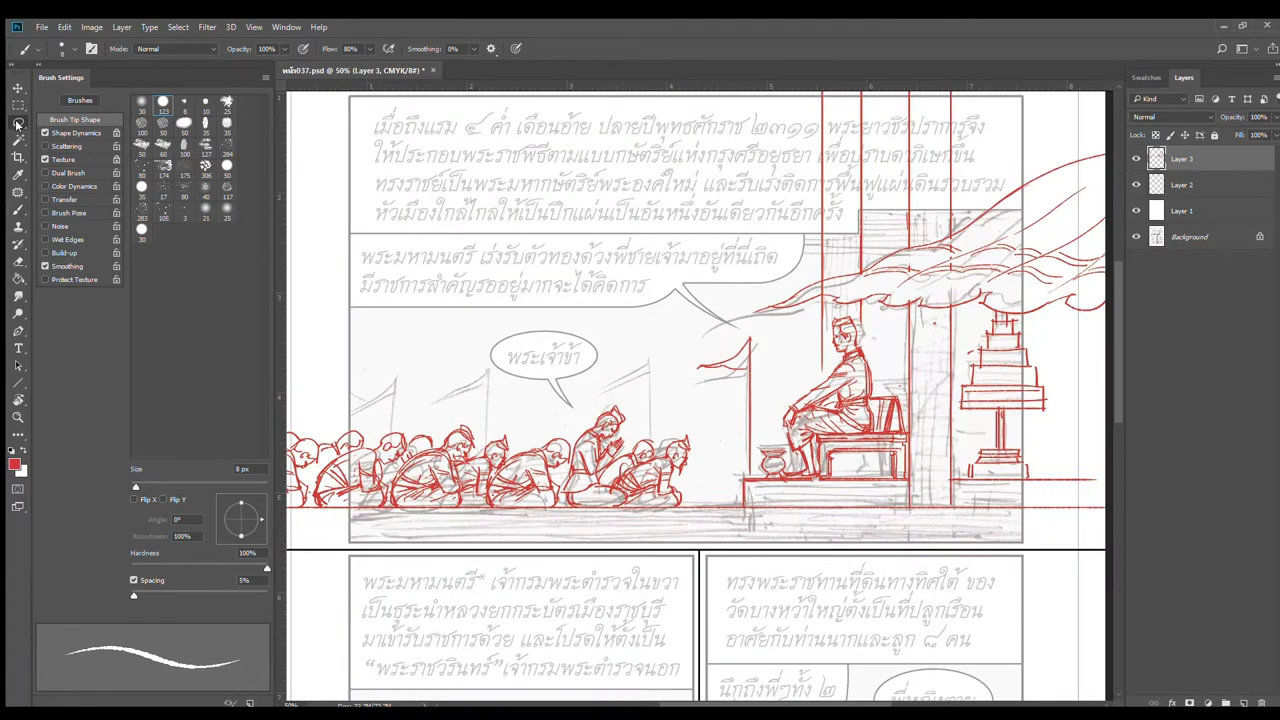
mouse_move(776, 387)
left_mouse_down()
mouse_move(772, 345)
mouse_move(701, 379)
mouse_move(721, 439)
mouse_move(754, 430)
mouse_move(765, 387)
mouse_move(703, 387)
mouse_move(663, 368)
mouse_move(523, 385)
mouse_move(519, 369)
mouse_move(352, 381)
left_mouse_up()
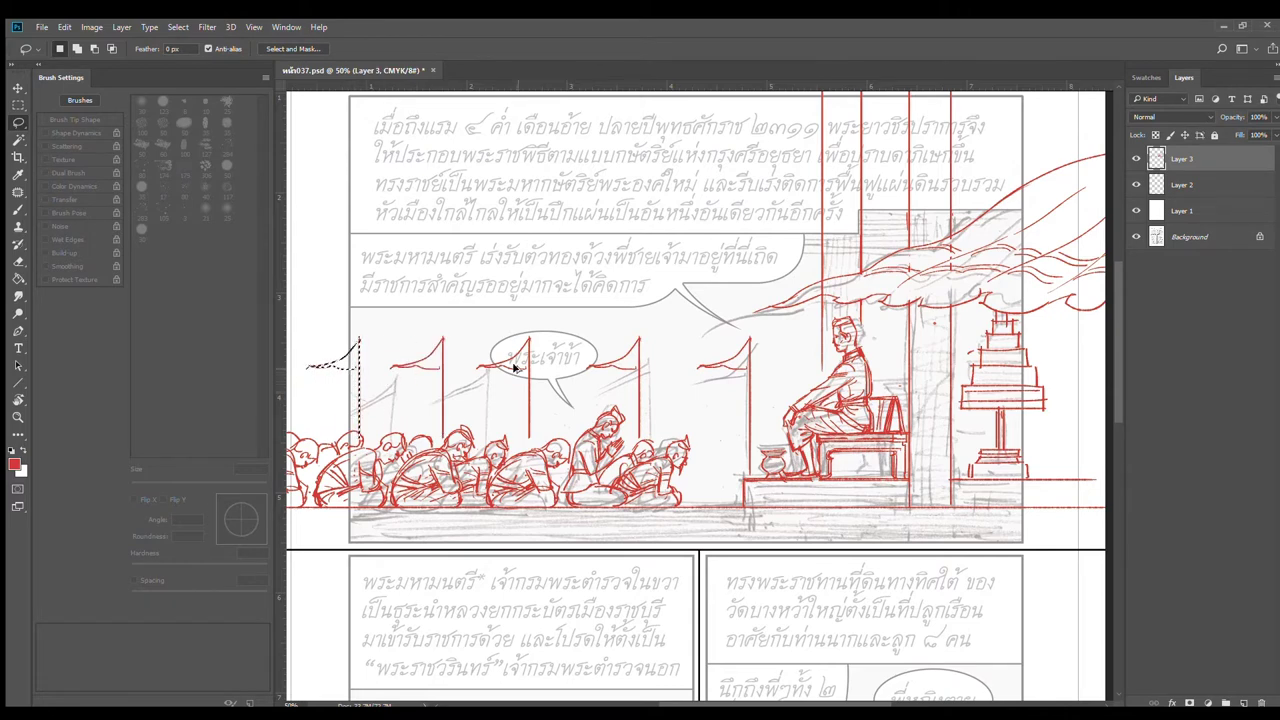
Step: Save the document and draw a straight horizontal line across the full page width near the pillar tops
left_click_drag(786, 371, 570, 378)
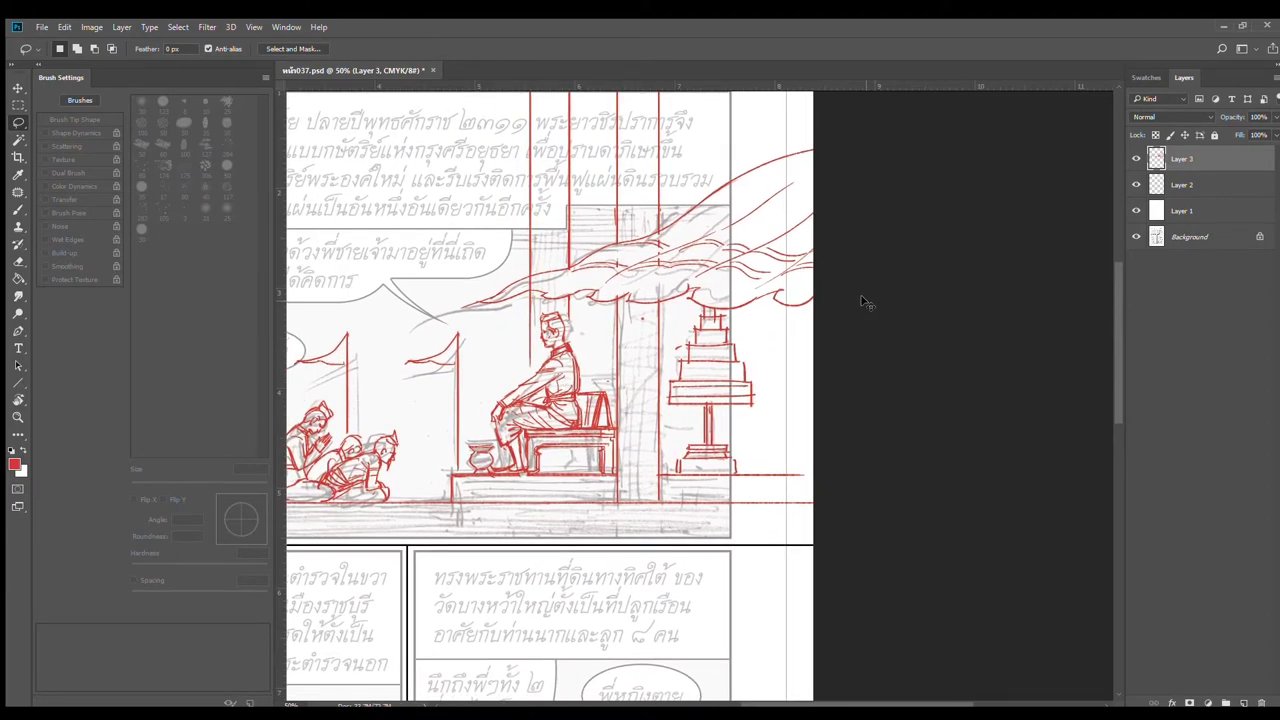
key("ctrl+s")
left_click(830, 423, "alt")
left_click(854, 407, "alt")
left_click(855, 407, "alt")
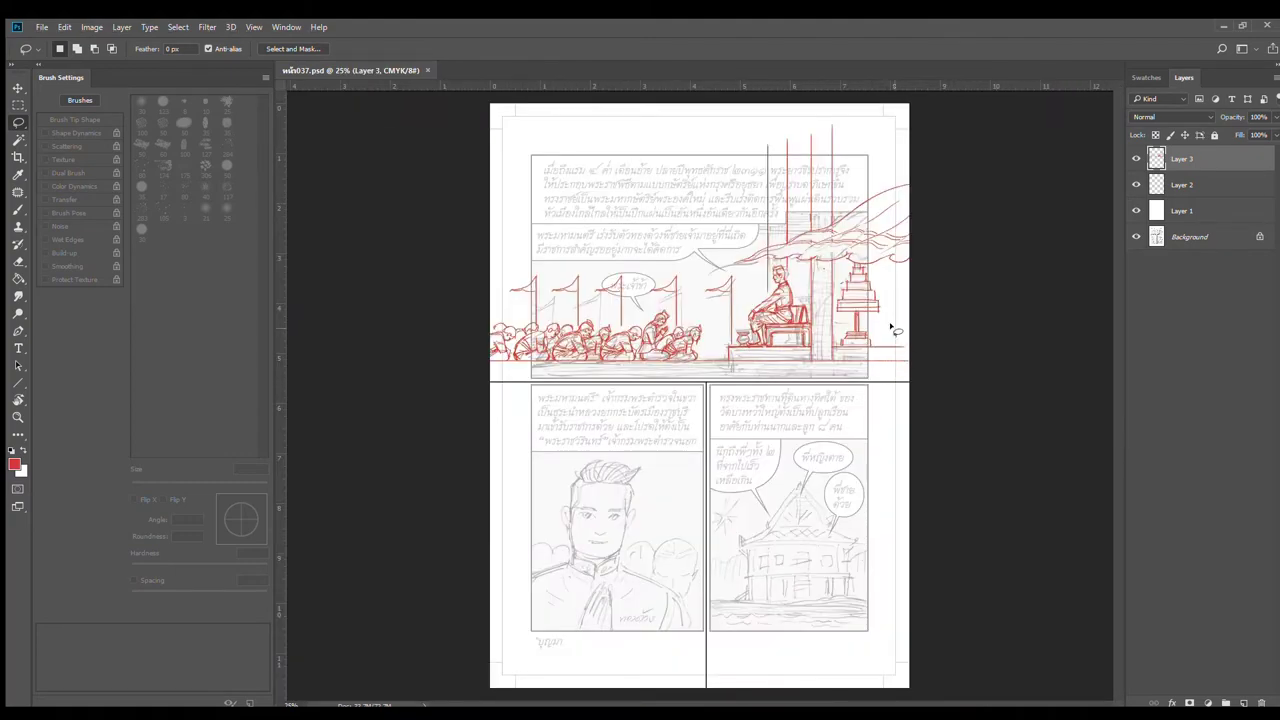
left_click(825, 238, "ctrl")
left_click(827, 238, "ctrl")
left_click_drag(856, 216, 883, 303)
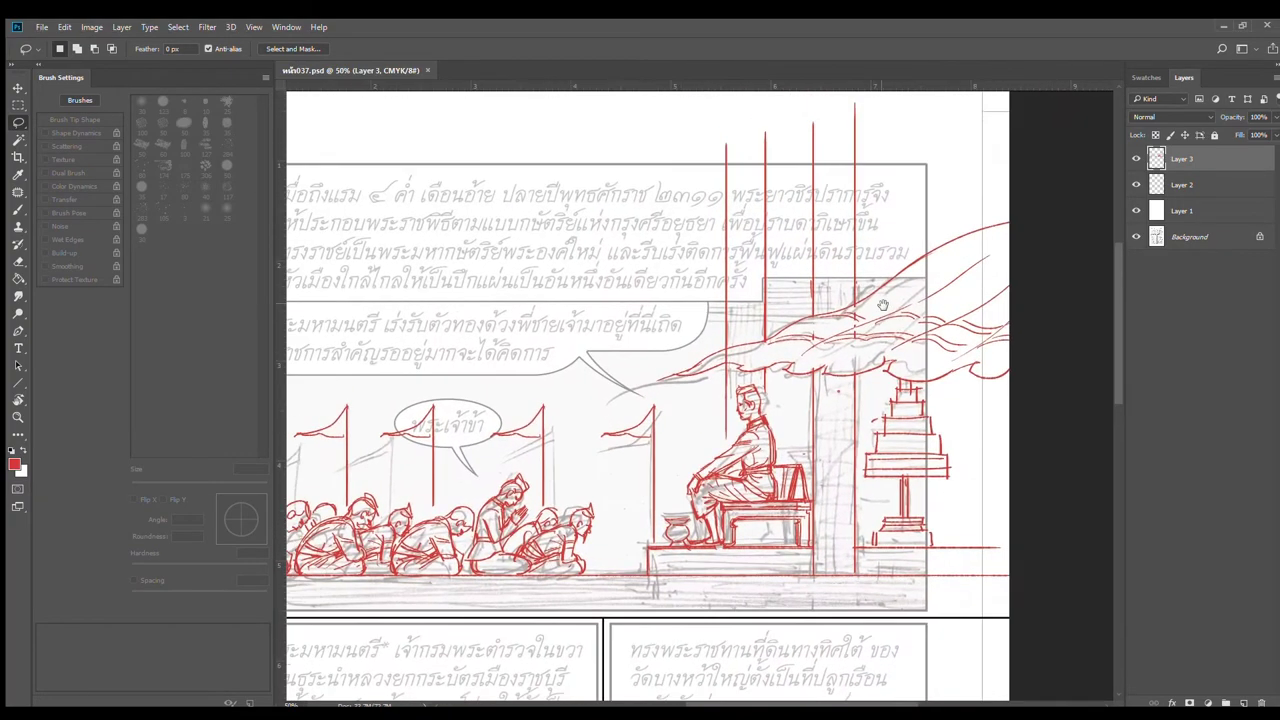
left_click(894, 298, "alt")
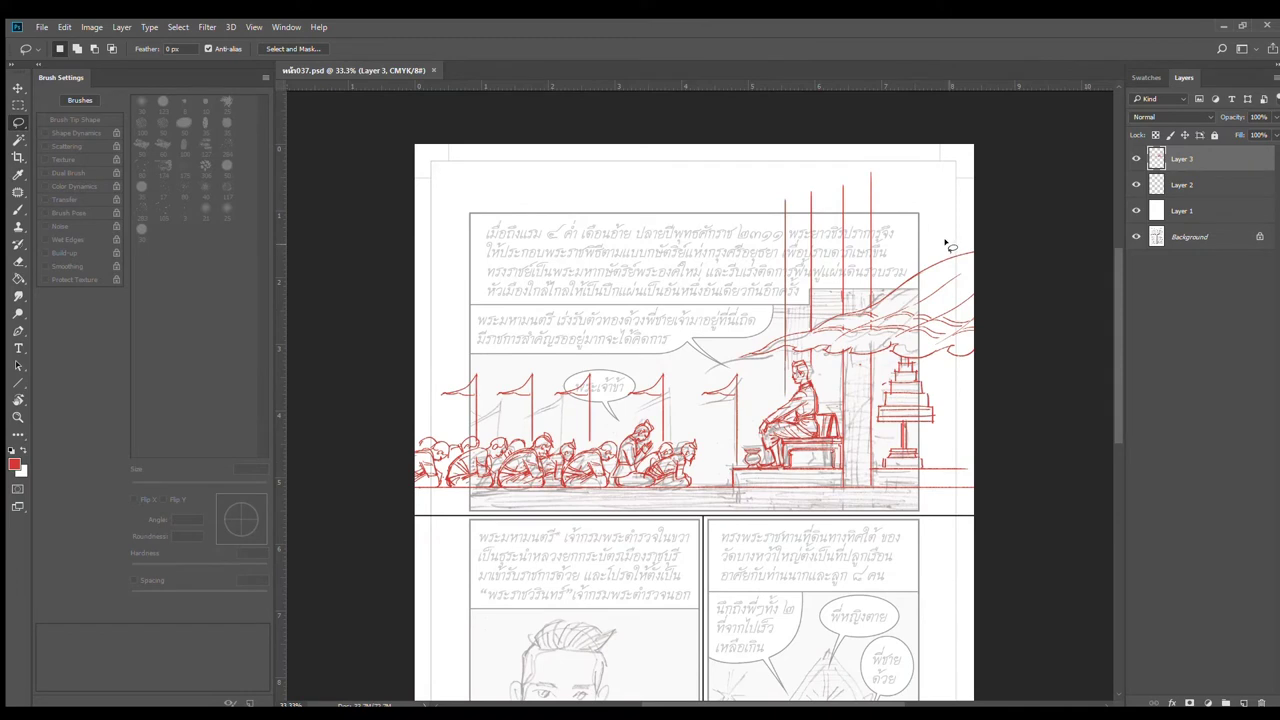
key("b")
left_click_drag(978, 237, 414, 237)
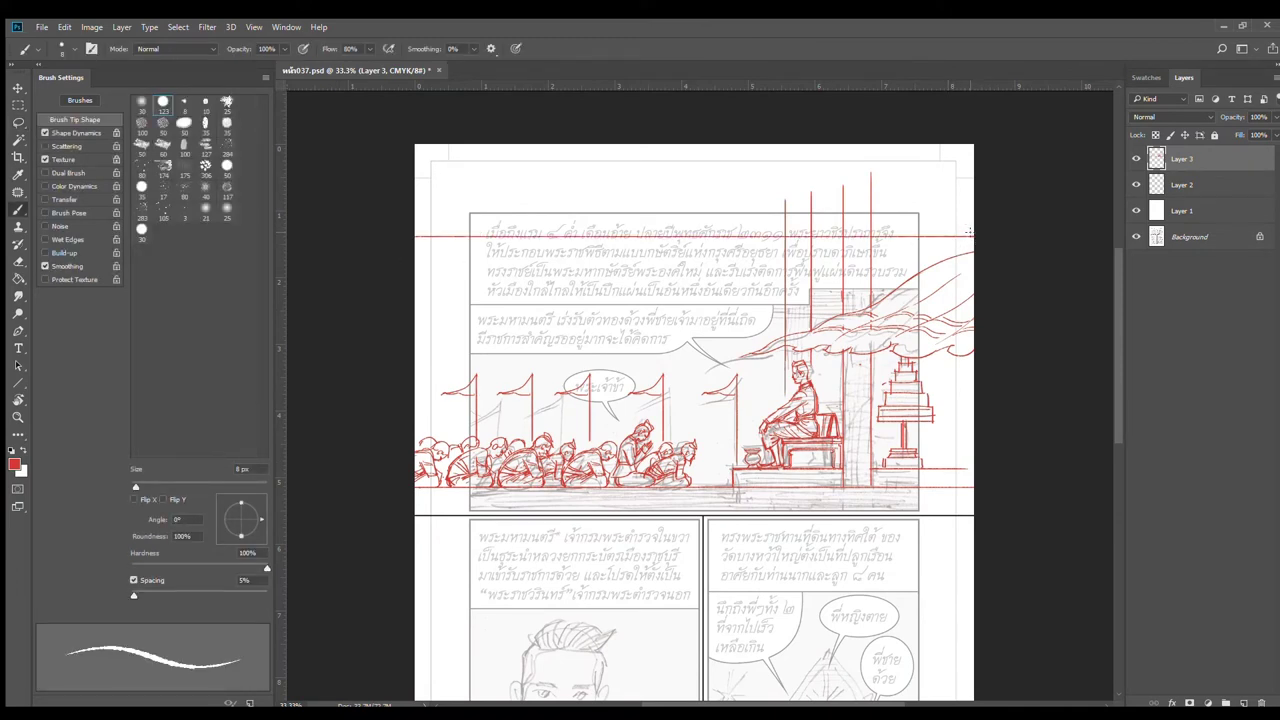
Step: Enlarge the eraser to 60 px and erase the pillar lines that stick out above the new horizontal line
key("e")
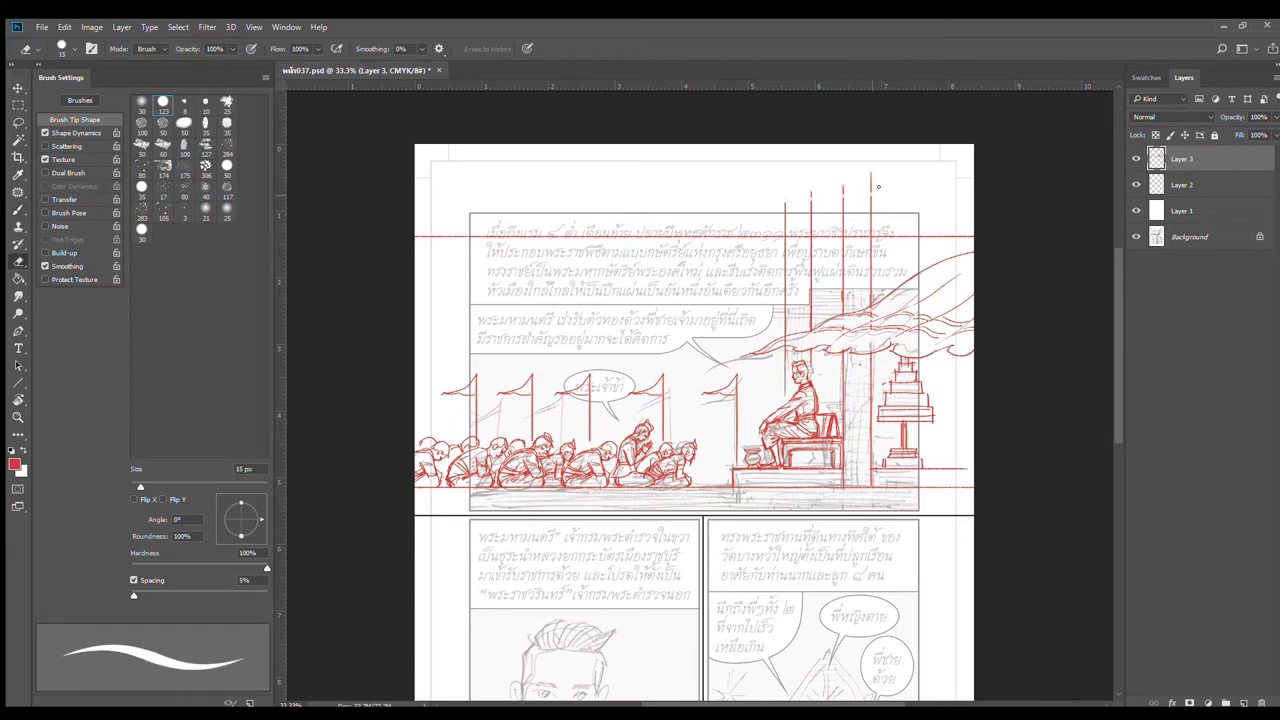
key("bracketright")
key("bracketright")
key("bracketright")
key("bracketright")
key("bracketright")
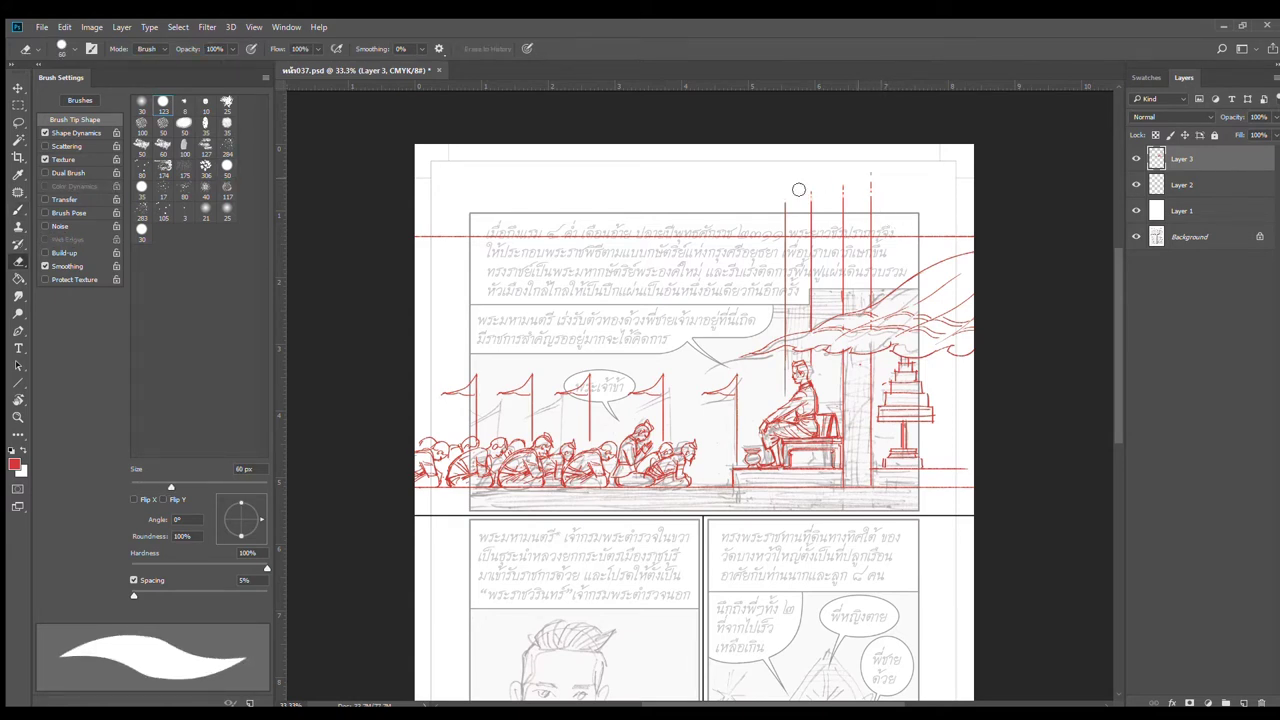
mouse_move(856, 179)
left_mouse_down()
mouse_move(889, 202)
mouse_move(878, 220)
mouse_move(784, 233)
left_mouse_up()
Step: Reinforce the line at the pillar tops with the 8 px brush and add parallel horizontal lines just above it
key("b")
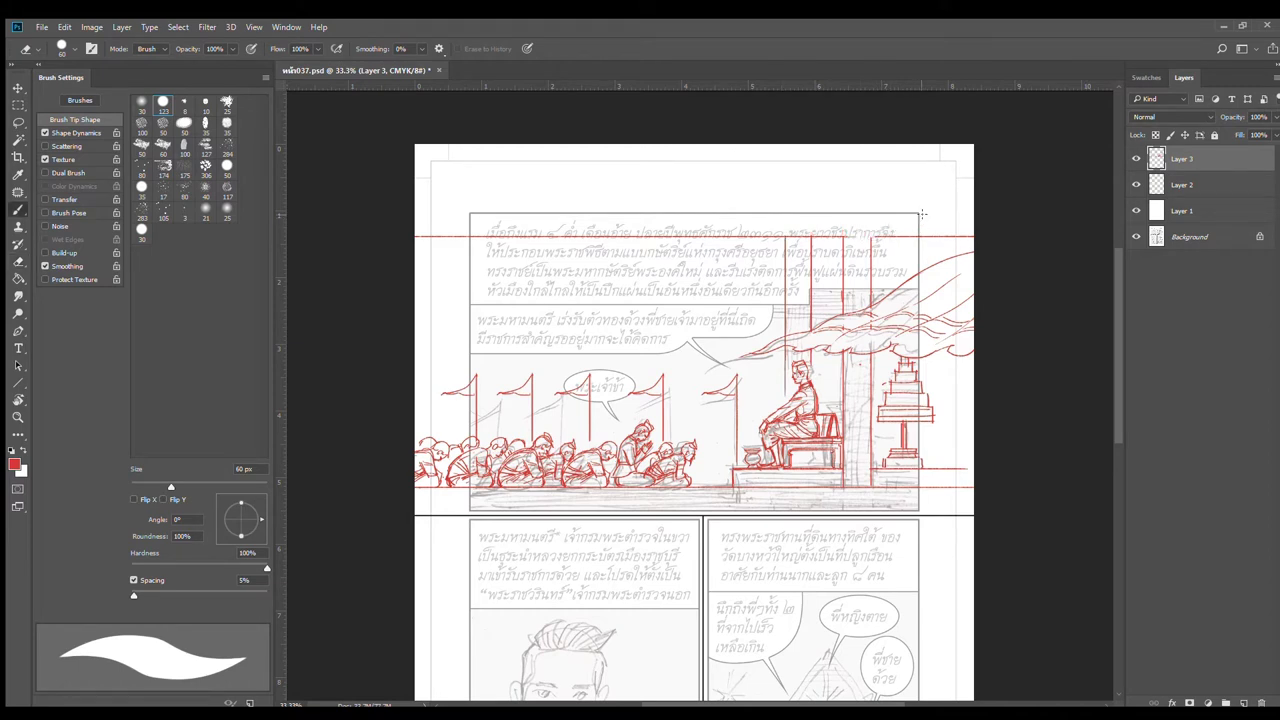
left_click_drag(879, 237, 813, 238)
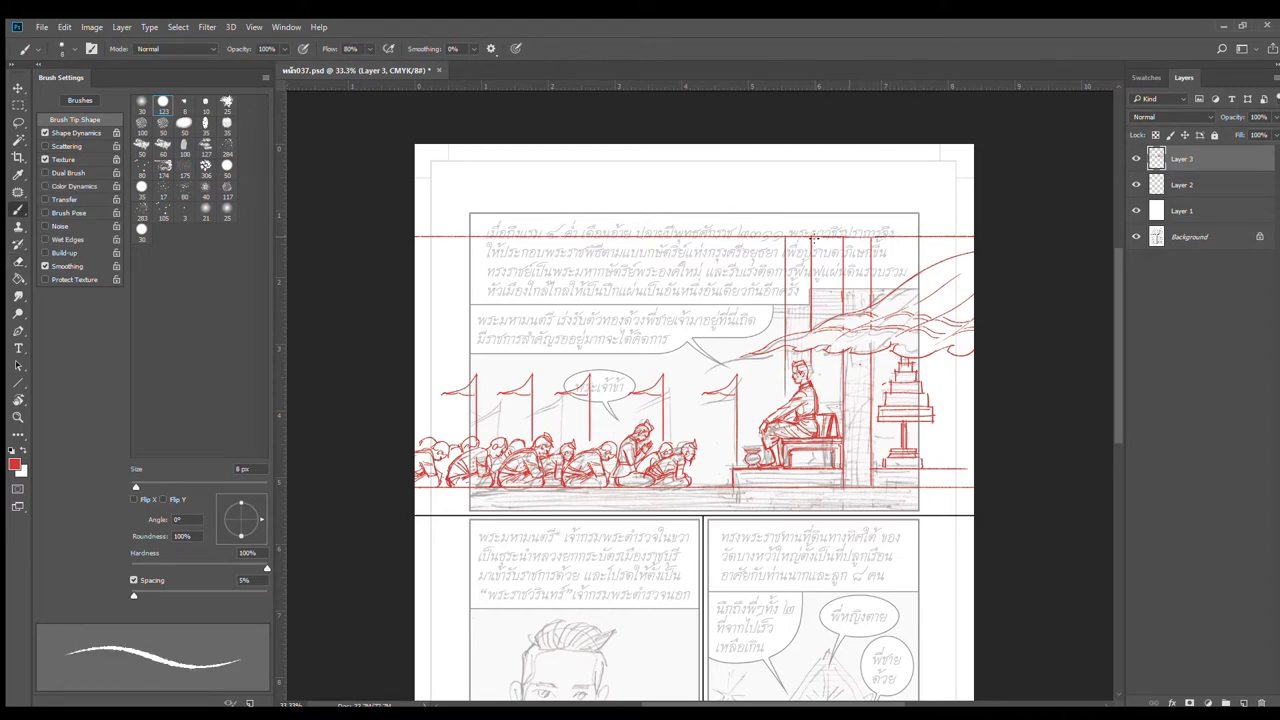
left_click(977, 229, "shift")
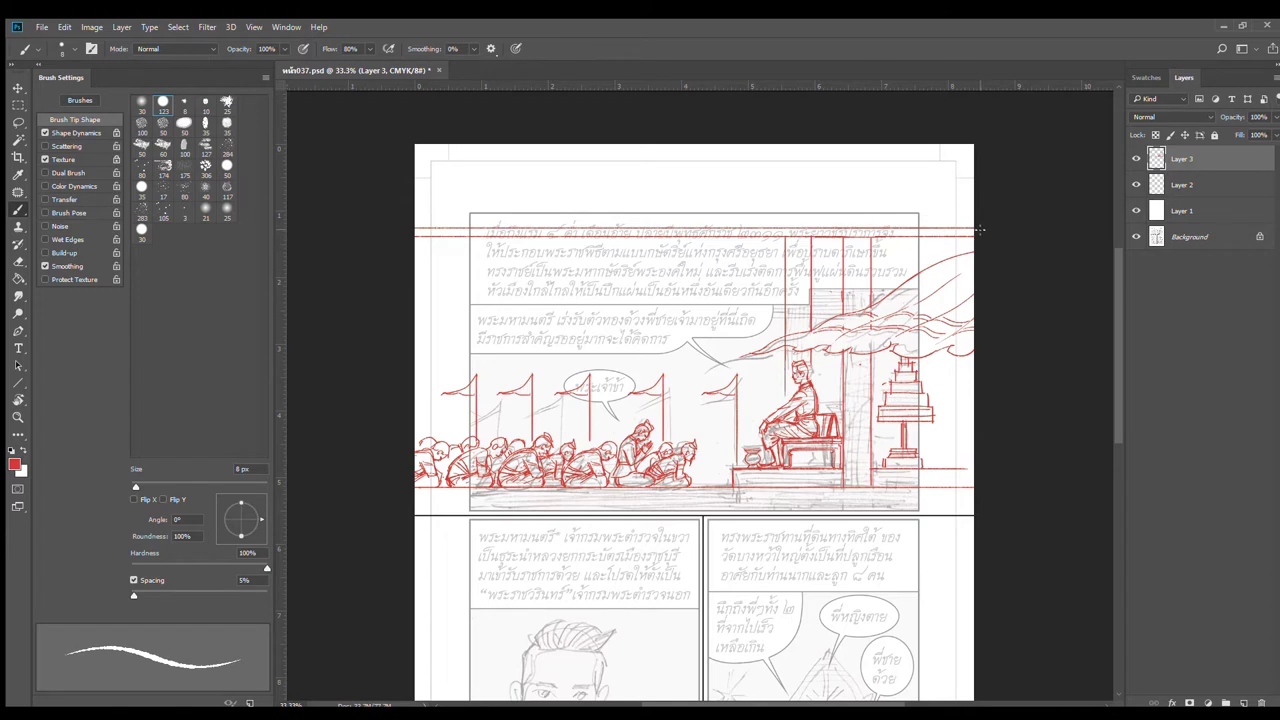
left_click_drag(977, 226, 350, 258)
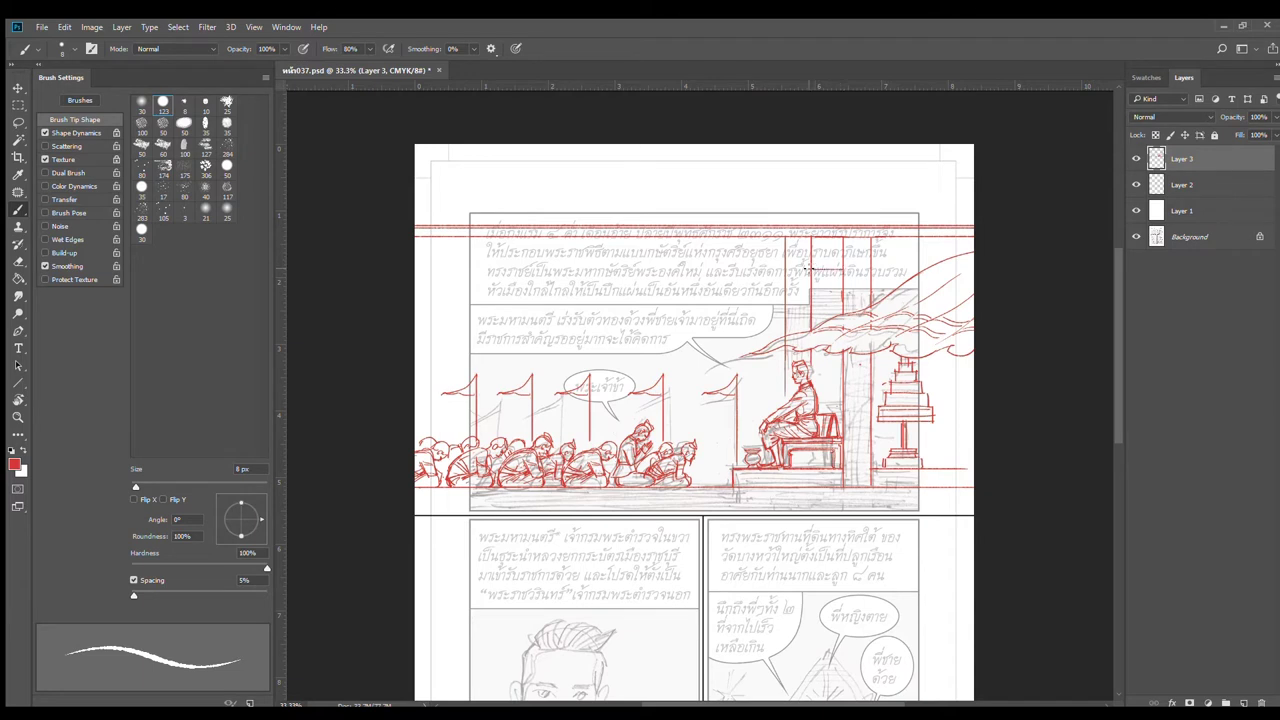
Step: Draw a second pair of horizontal beam lines below the first, with short segments between and beyond the pillars
left_click_drag(785, 268, 378, 262)
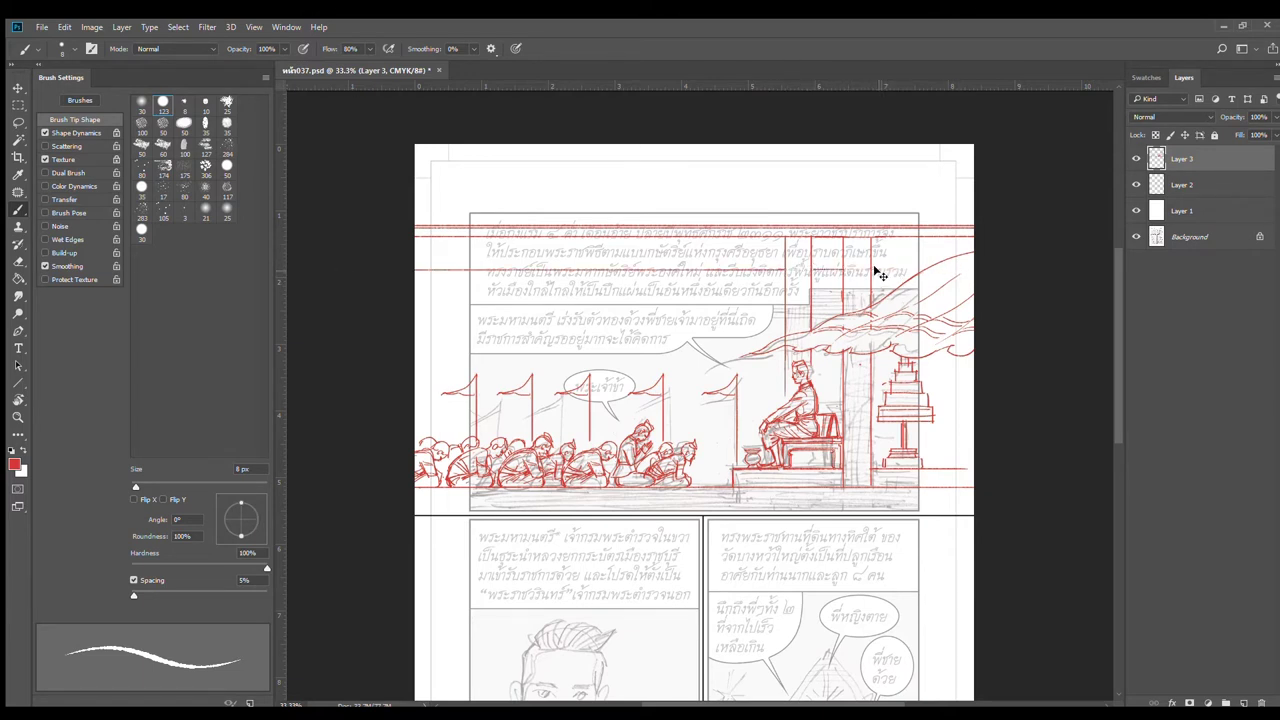
left_click_drag(874, 270, 919, 268)
mouse_move(771, 280)
left_mouse_down()
mouse_move(757, 367)
mouse_move(362, 350)
left_mouse_up()
mouse_move(796, 350)
left_mouse_down()
mouse_move(830, 350)
mouse_move(818, 391)
left_mouse_up()
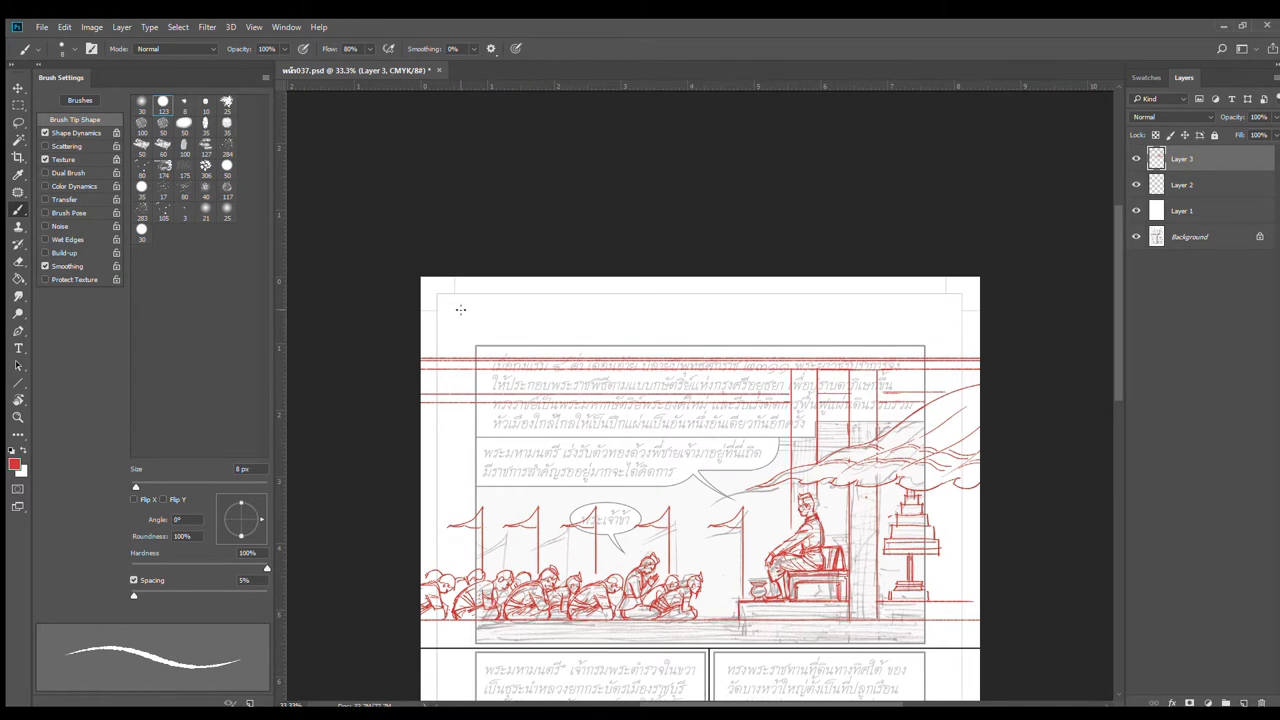
Step: Fill the strip above the upper beam with evenly spaced slanted strokes across the whole page width
left_click_drag(421, 312, 450, 278)
mouse_move(425, 346)
left_mouse_down()
mouse_move(482, 278)
mouse_move(510, 278)
left_mouse_up()
mouse_move(462, 352)
left_mouse_down()
mouse_move(540, 278)
mouse_move(566, 278)
left_mouse_up()
left_click_drag(512, 356, 590, 278)
mouse_move(540, 354)
left_mouse_down()
mouse_move(614, 277)
mouse_move(642, 277)
left_mouse_up()
left_click_drag(594, 356, 672, 277)
mouse_move(620, 357)
left_mouse_down()
mouse_move(698, 277)
mouse_move(722, 277)
left_mouse_up()
left_click_drag(680, 352, 754, 277)
left_click_drag(725, 329, 773, 277)
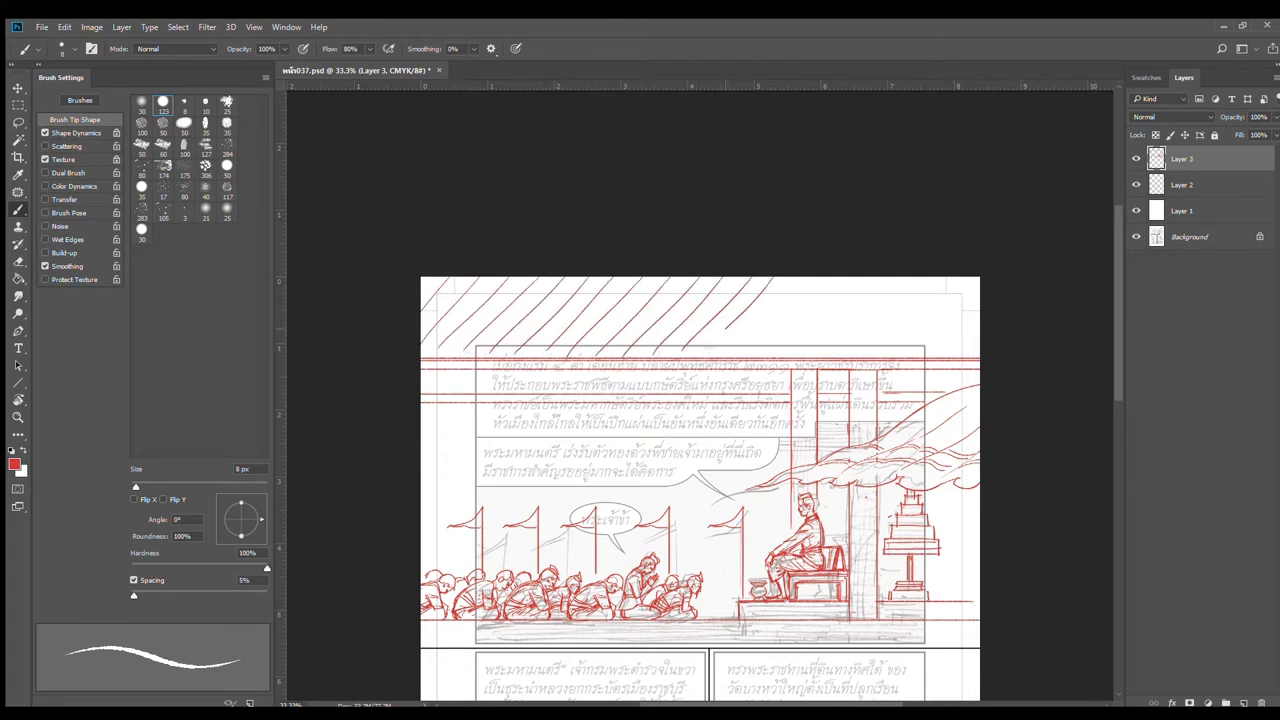
mouse_move(722, 358)
left_mouse_down()
mouse_move(806, 277)
mouse_move(830, 277)
left_mouse_up()
left_click_drag(772, 358, 854, 277)
mouse_move(808, 356)
left_mouse_down()
mouse_move(886, 277)
mouse_move(910, 277)
left_mouse_up()
mouse_move(864, 352)
left_mouse_down()
mouse_move(938, 277)
mouse_move(962, 277)
left_mouse_up()
left_click_drag(908, 366, 980, 290)
left_click_drag(926, 360, 980, 314)
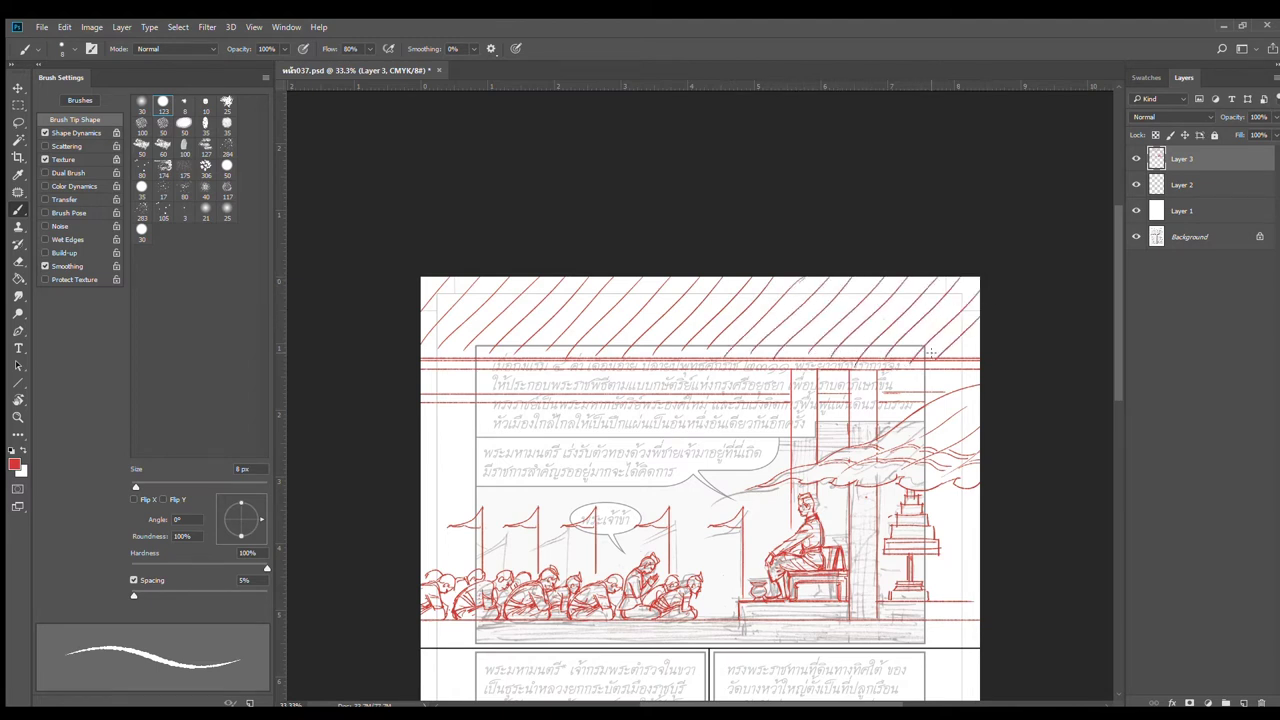
Step: Cross the slanted strokes with four opposite diagonals at the strip's end above the rearmost attendants
left_click_drag(420, 346, 440, 360)
left_click_drag(420, 316, 476, 362)
mouse_move(420, 290)
left_mouse_down()
mouse_move(500, 352)
mouse_move(528, 346)
left_mouse_up()
left_click_drag(478, 277, 582, 362)
left_click_drag(522, 277, 620, 346)
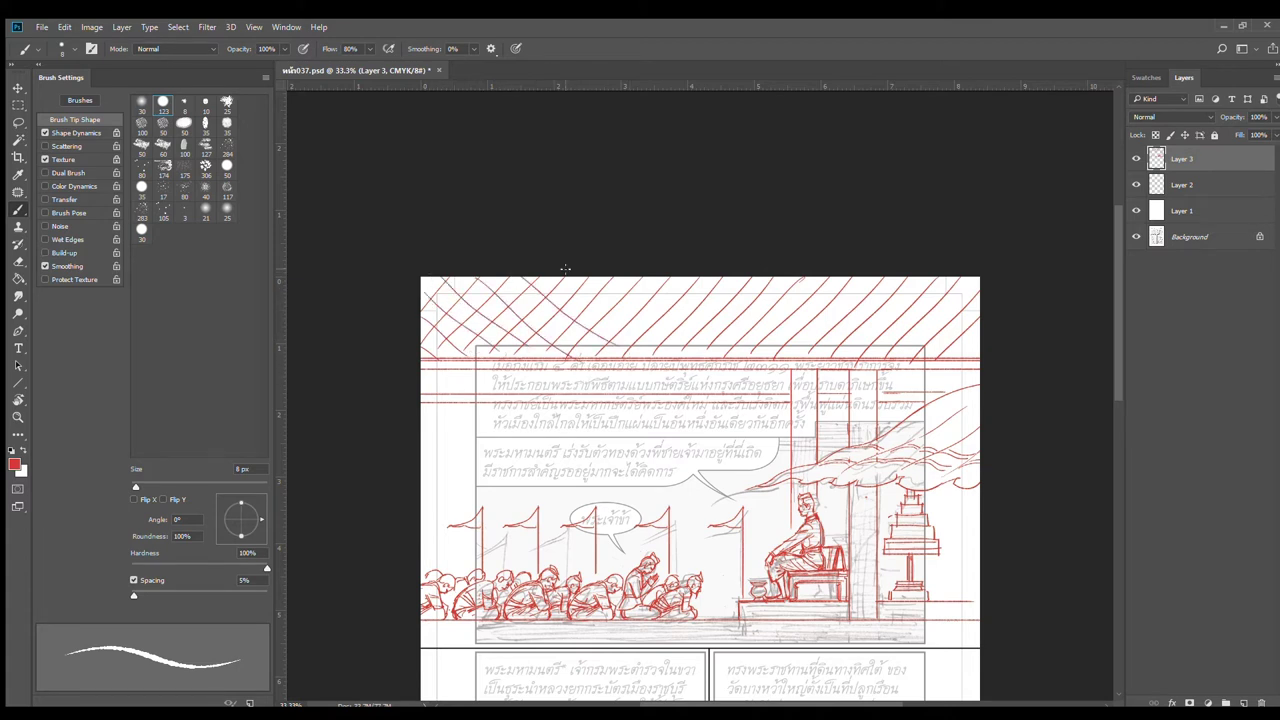
left_click_drag(576, 277, 676, 356)
left_click_drag(622, 277, 712, 348)
key("ctrl+z")
key("ctrl+alt+z")
key("ctrl+alt+z")
left_click_drag(504, 277, 583, 357)
key("ctrl+z")
Step: Rotate the canvas, complete the crosshatched lattice with opposite diagonals along the rest of the strip, and return the canvas upright
key("r")
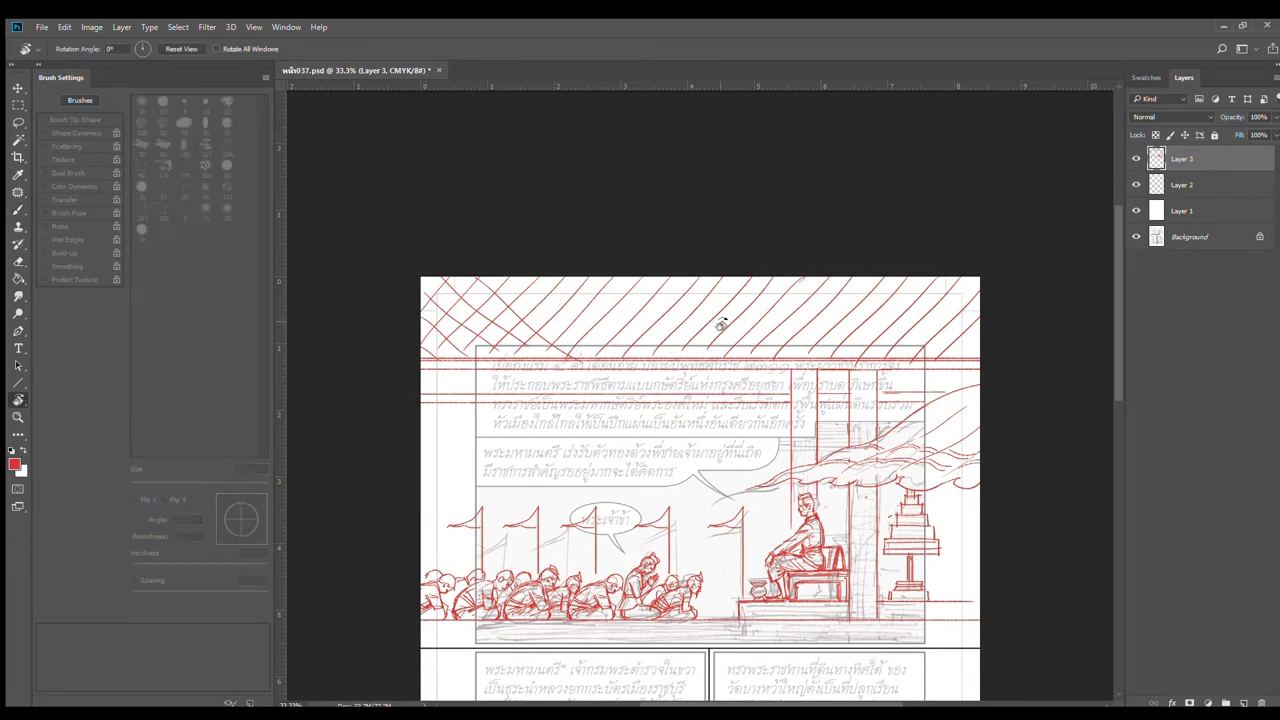
left_click_drag(720, 323, 594, 337)
key("b")
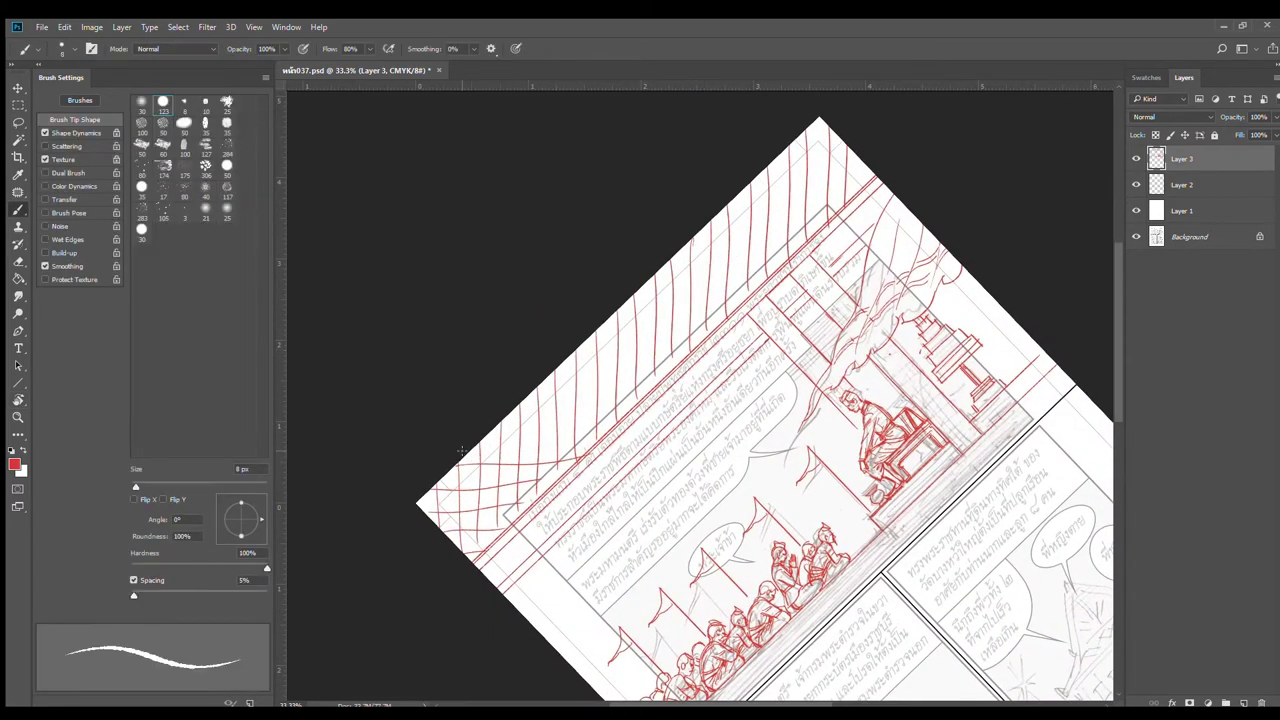
mouse_move(466, 451)
left_mouse_down()
mouse_move(598, 437)
mouse_move(612, 419)
left_mouse_up()
mouse_move(514, 411)
left_mouse_down()
mouse_move(634, 398)
mouse_move(660, 368)
left_mouse_up()
left_click_drag(556, 368, 682, 356)
left_click_drag(572, 356, 684, 340)
mouse_move(596, 340)
left_mouse_down()
mouse_move(706, 323)
mouse_move(740, 302)
left_mouse_up()
left_click_drag(628, 301, 742, 289)
mouse_move(652, 283)
left_mouse_down()
mouse_move(764, 267)
mouse_move(784, 245)
left_mouse_up()
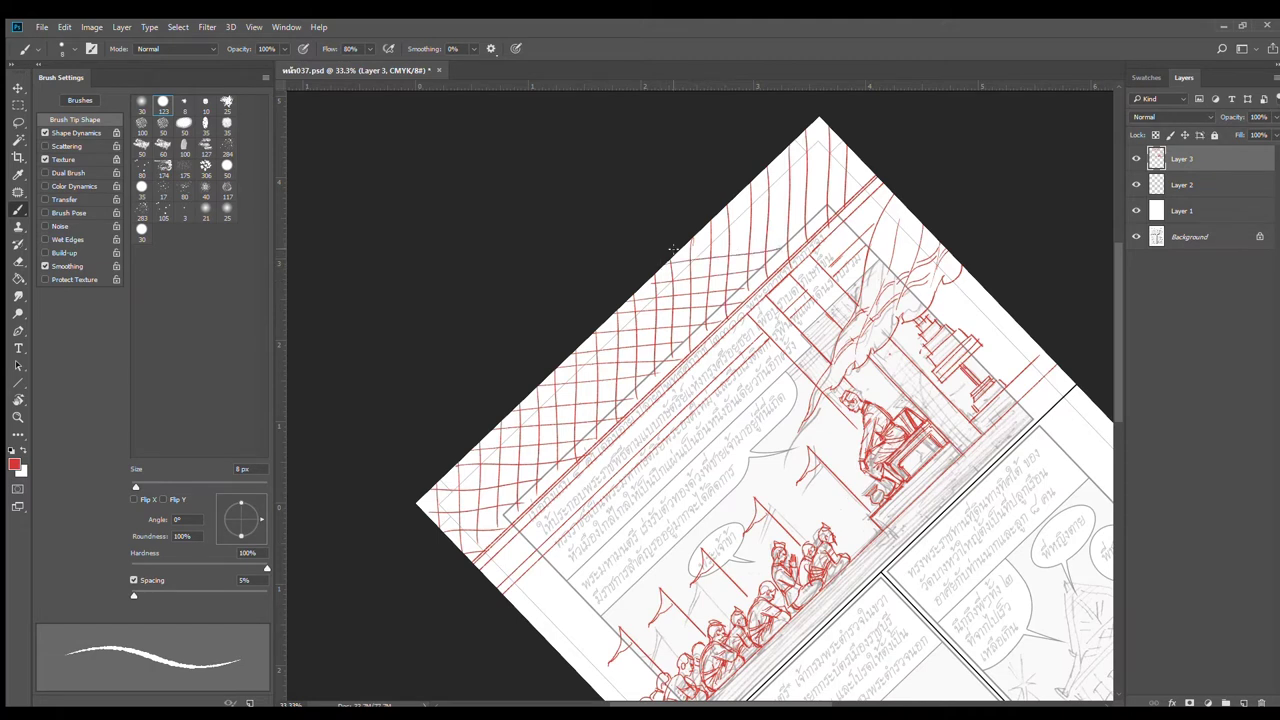
left_click_drag(684, 246, 808, 229)
mouse_move(702, 231)
left_mouse_down()
mouse_move(816, 213)
mouse_move(852, 193)
left_mouse_up()
left_click_drag(736, 198, 868, 166)
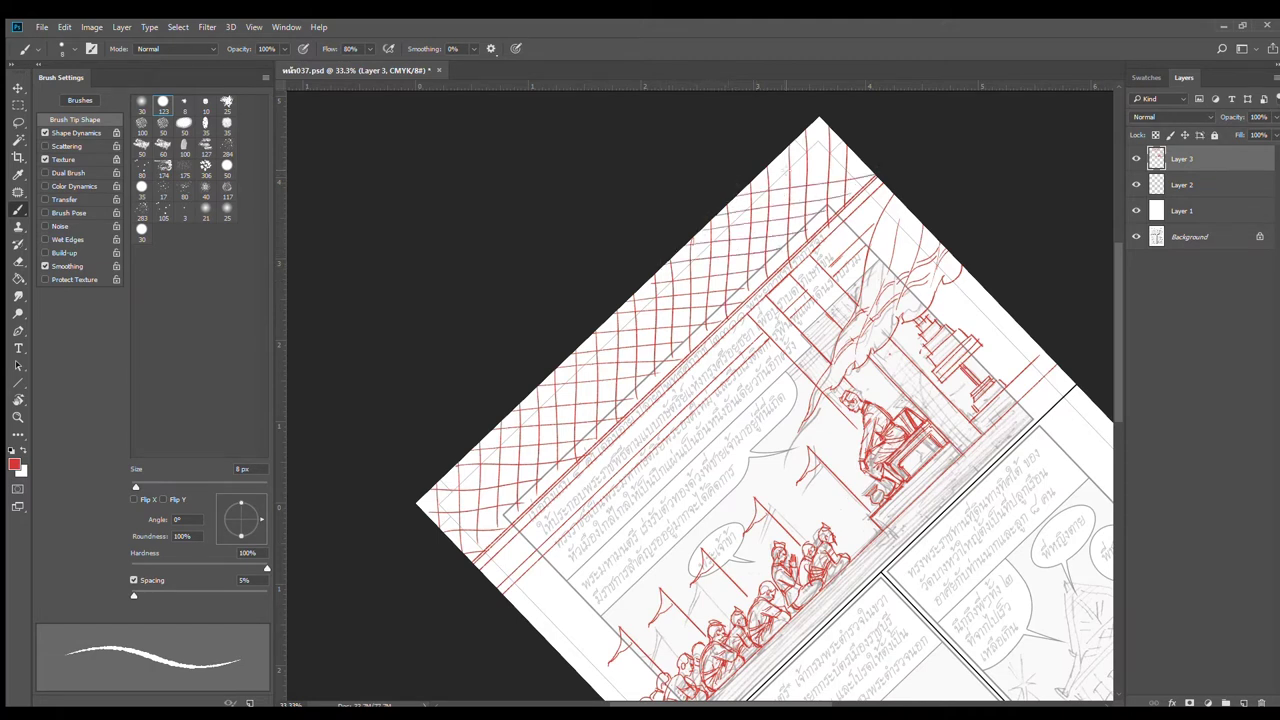
left_click_drag(756, 176, 862, 158)
mouse_move(774, 160)
left_mouse_down()
mouse_move(850, 140)
mouse_move(840, 126)
left_mouse_up()
key("r")
left_click_drag(842, 226, 930, 372)
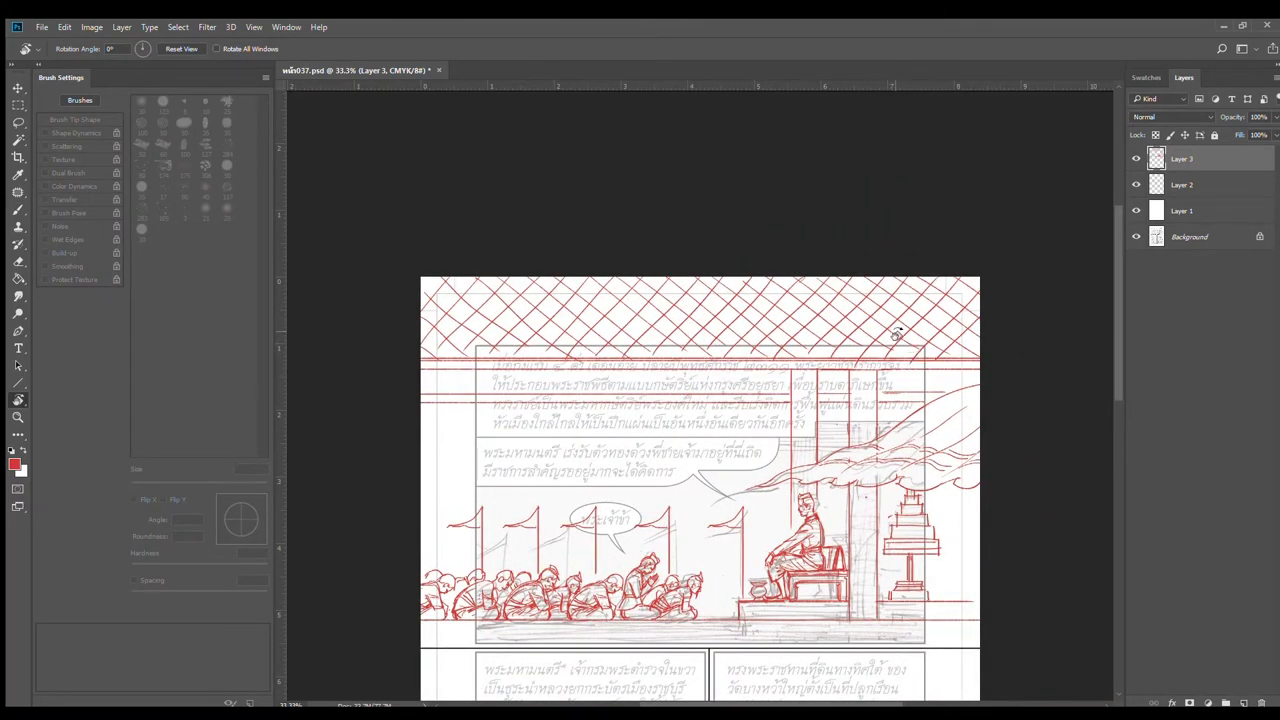
Step: Add groups of short slanted strokes between the upper and lower beams along the page width
key("b")
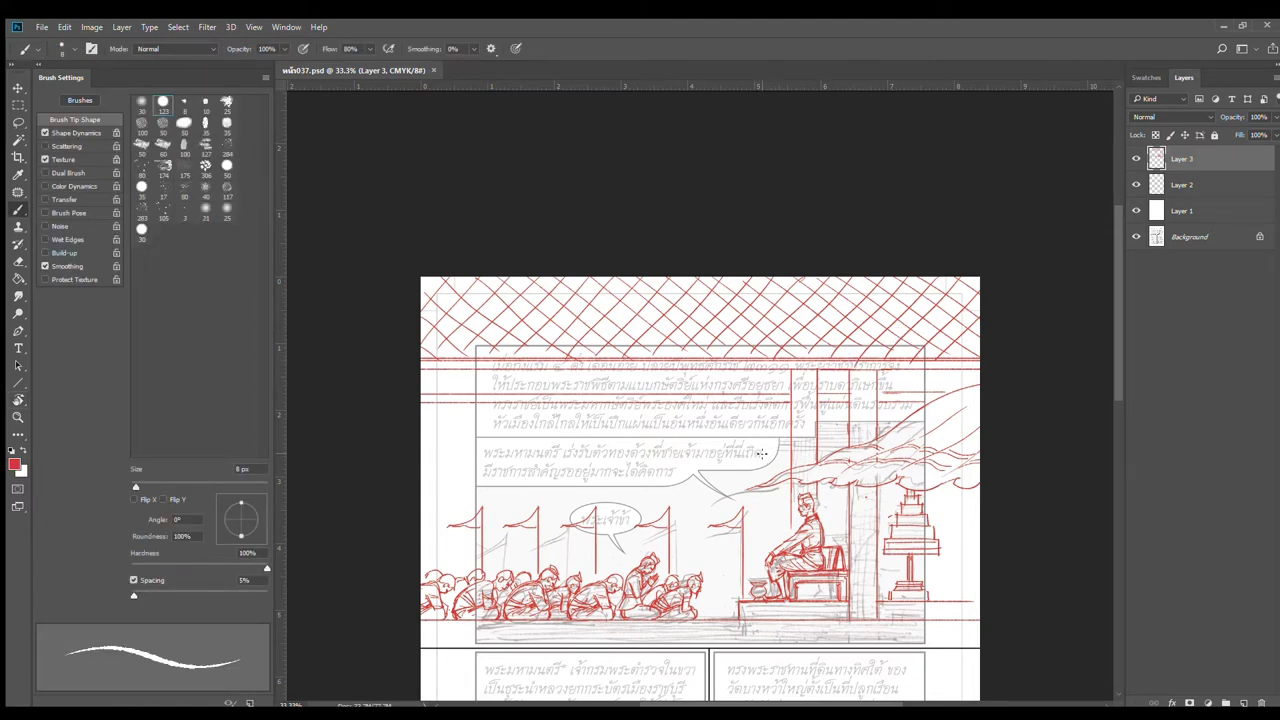
left_click_drag(765, 455, 758, 312)
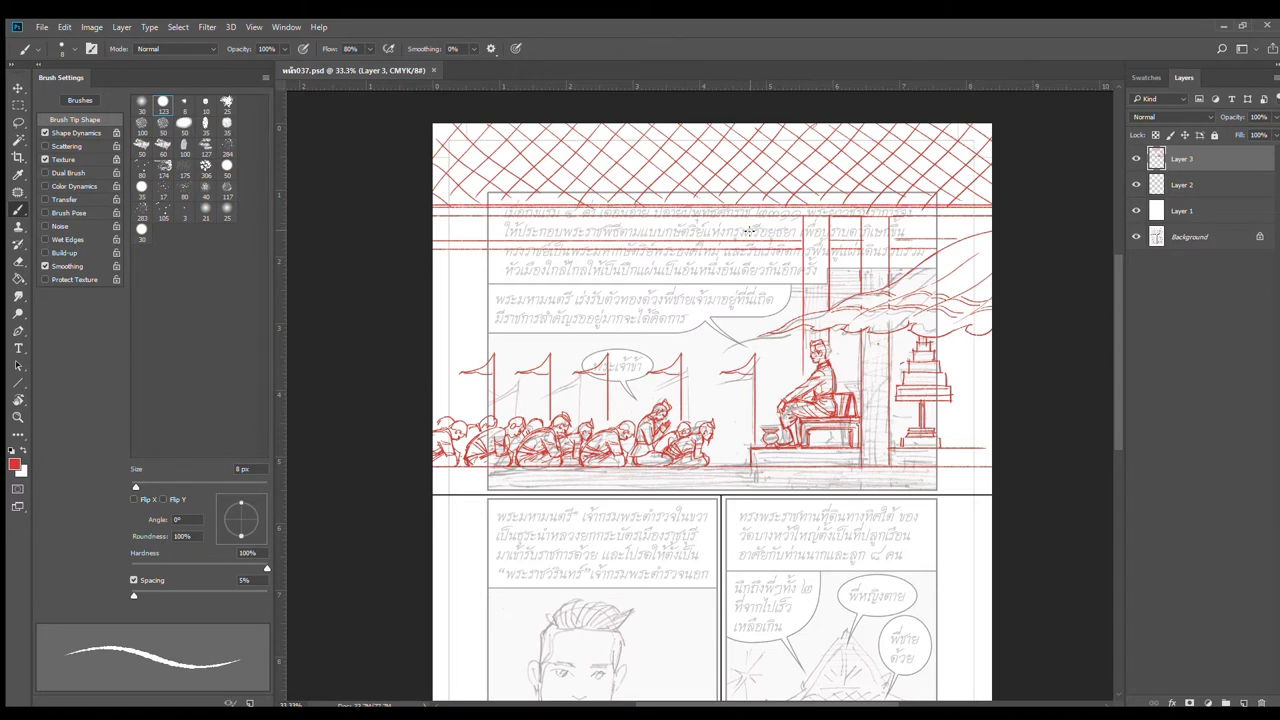
left_click_drag(763, 218, 747, 241)
left_click_drag(632, 226, 605, 240)
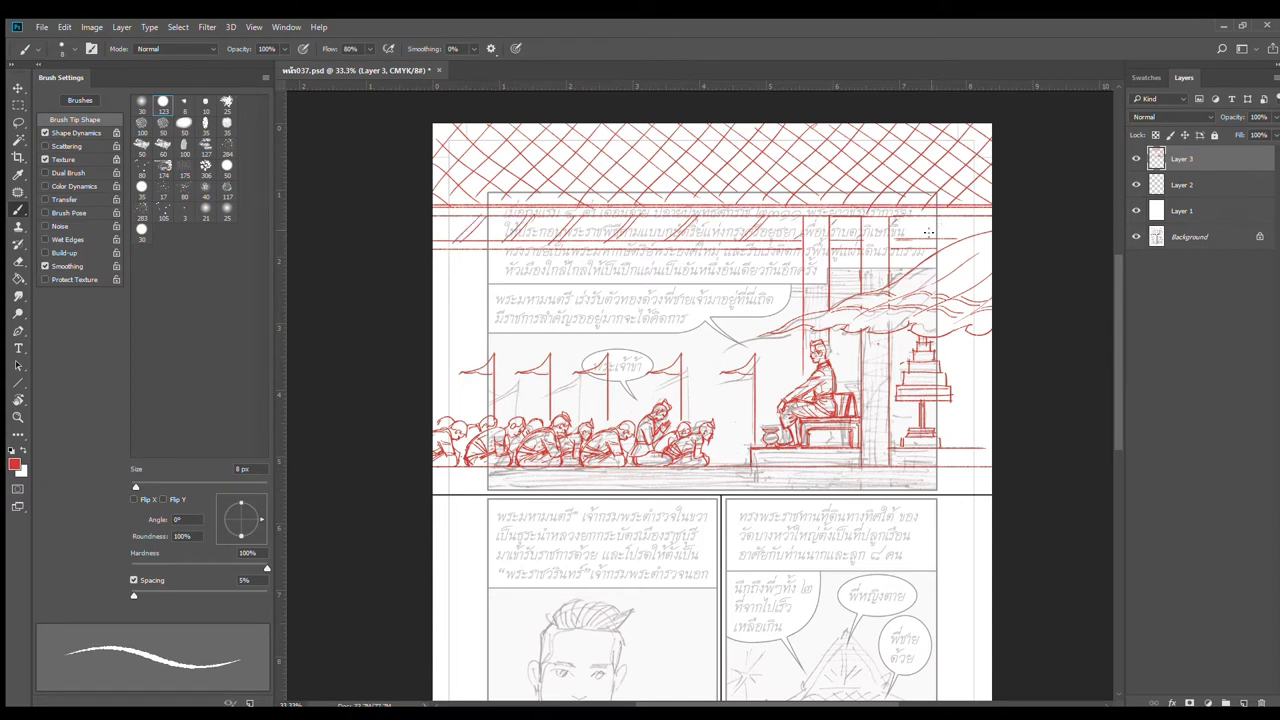
left_click_drag(952, 216, 934, 240)
Step: Draw further thin horizontal lines along the band between the two beams, including the parts around and beyond the pillars
left_click_drag(440, 236, 804, 237)
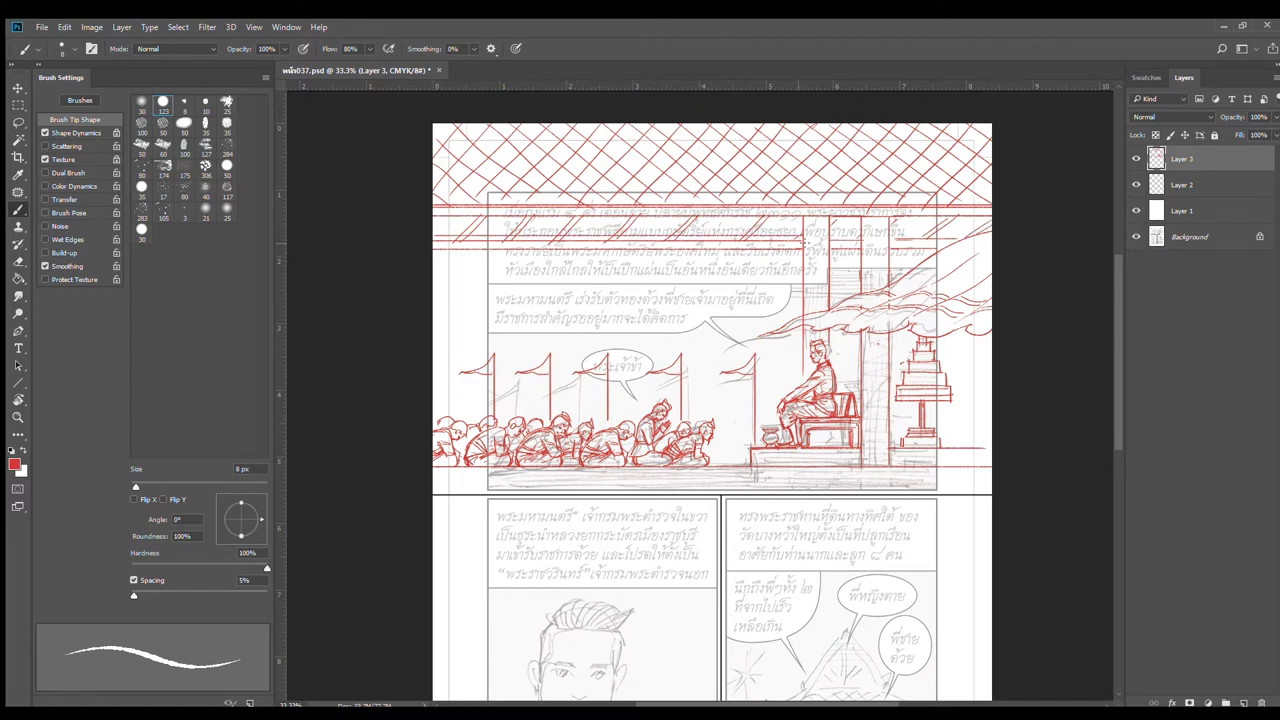
left_click_drag(443, 226, 794, 224)
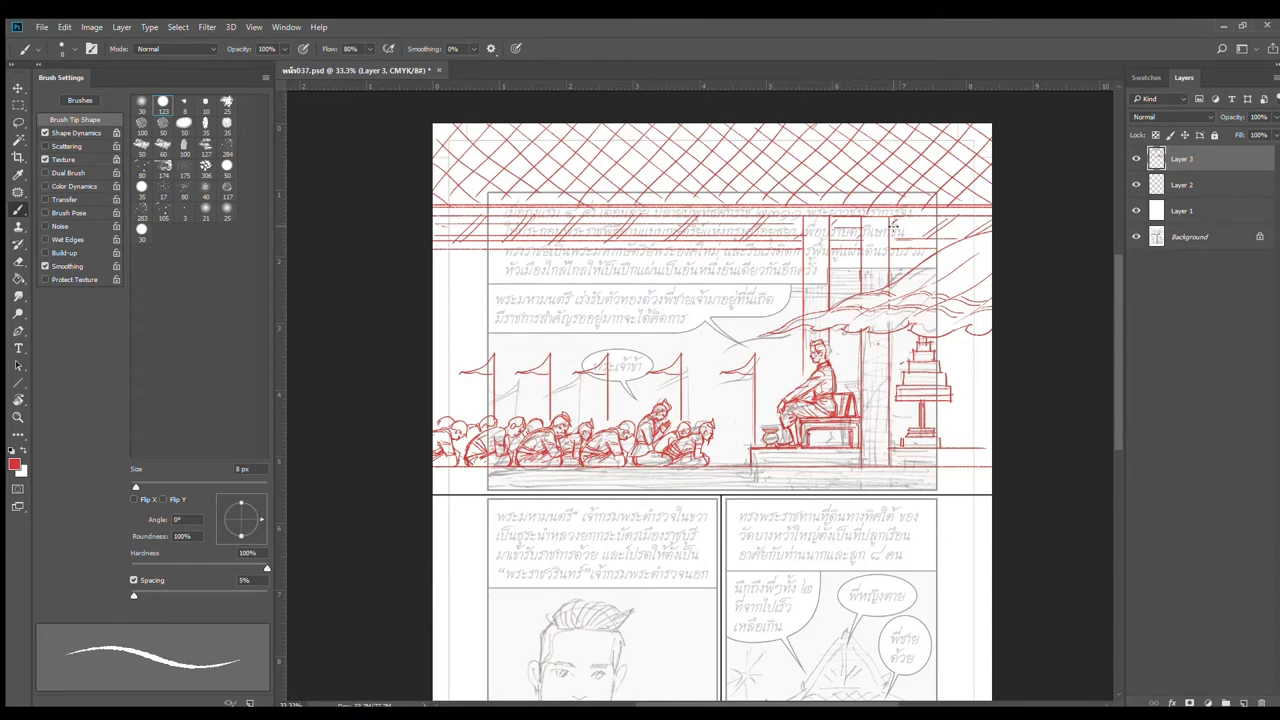
left_click_drag(831, 225, 969, 235)
left_click_drag(997, 219, 242, 227)
scroll(985, 312, "right", 3)
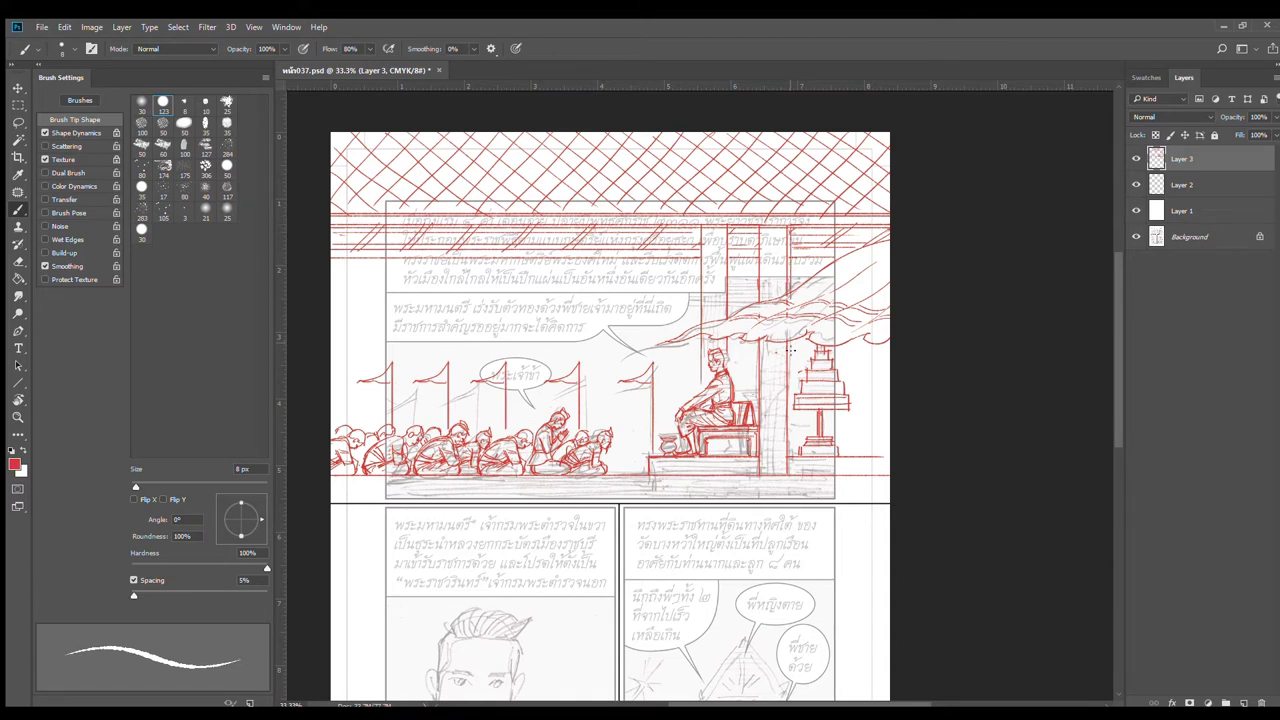
Step: Extend the main pillar's edge line down to the platform and erase the lines crossing its lower shaft behind the throne
left_click_drag(790, 350, 793, 470)
key("e")
left_click_drag(787, 345, 782, 468)
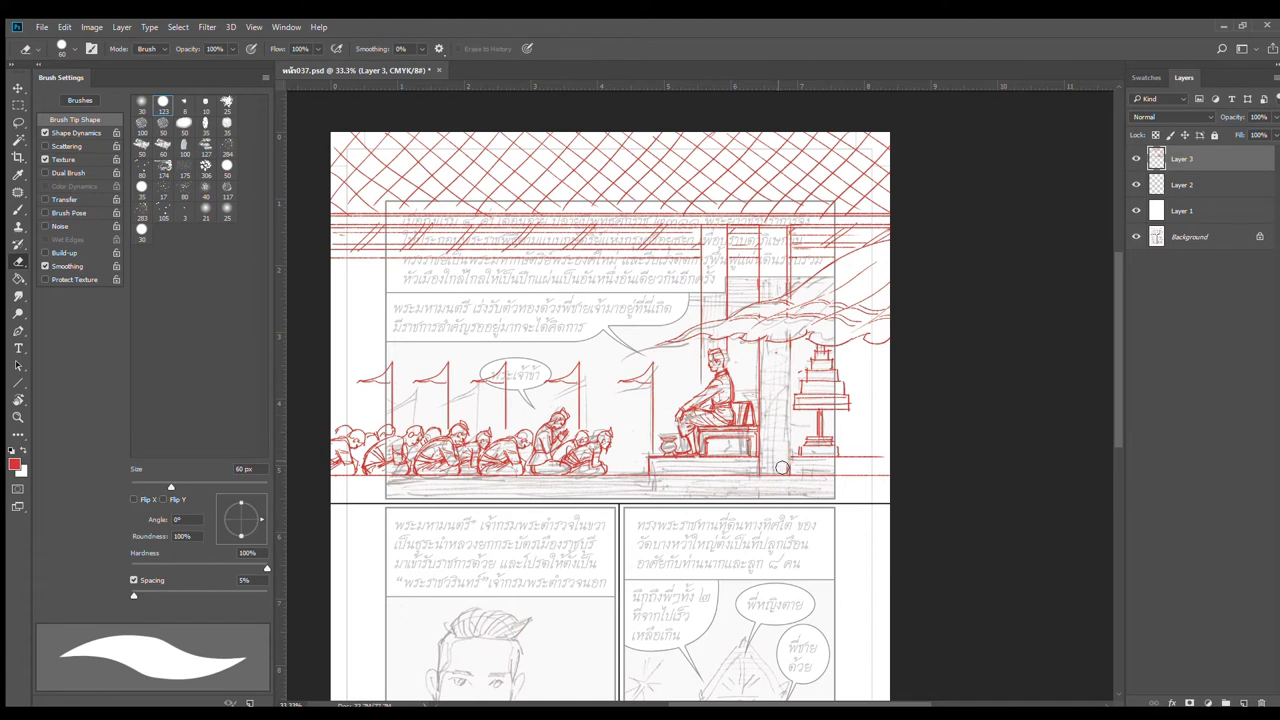
key("ctrl+z")
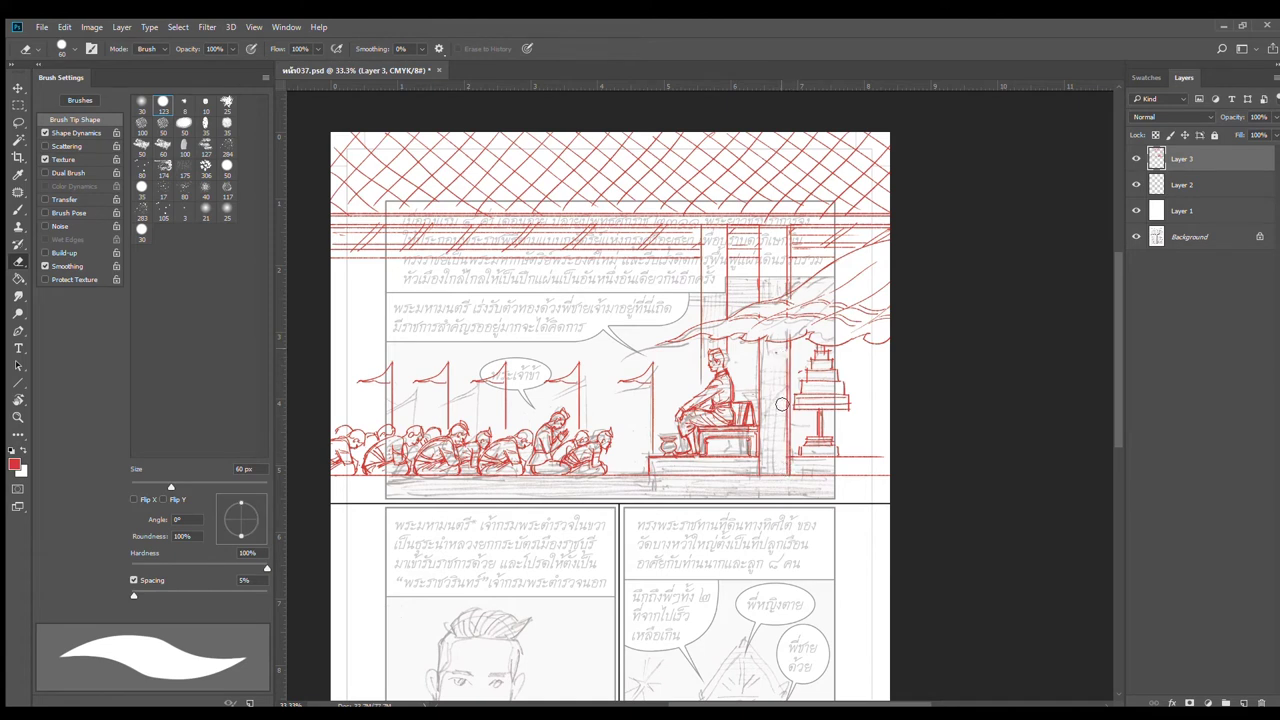
left_click_drag(786, 348, 784, 467)
key("b")
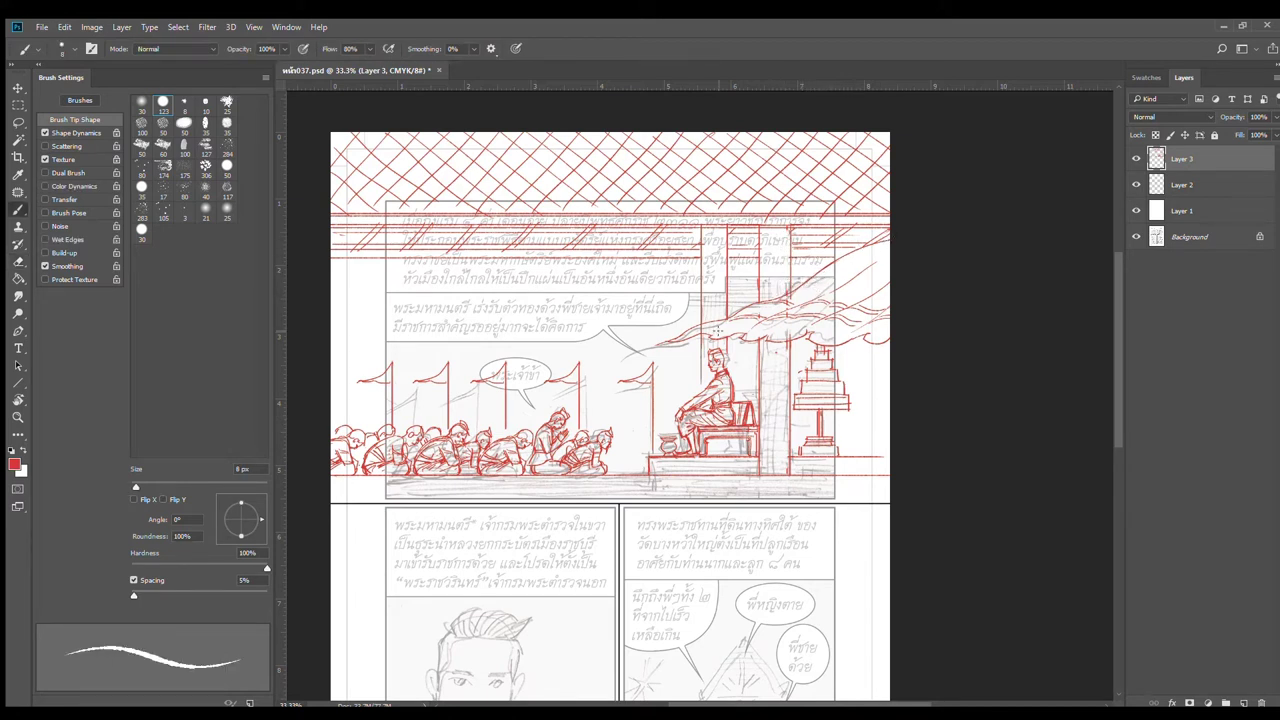
Step: Add vertical grain strokes to the upper parts of both pillars near the seated figure, checking the artwork with Layer 2 hidden and shown
left_click_drag(702, 312, 735, 318)
left_click_drag(707, 238, 718, 304)
mouse_move(768, 233)
left_mouse_down()
mouse_move(770, 282)
mouse_move(790, 290)
left_mouse_up()
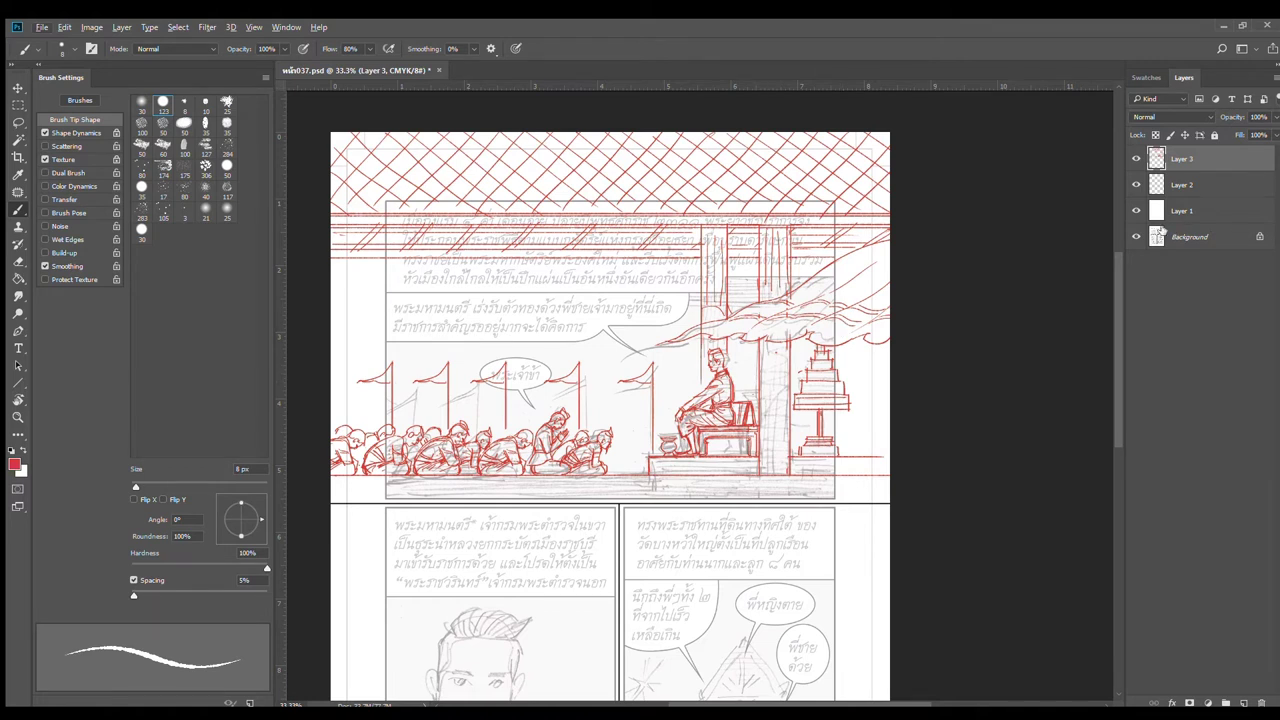
left_click(1136, 184)
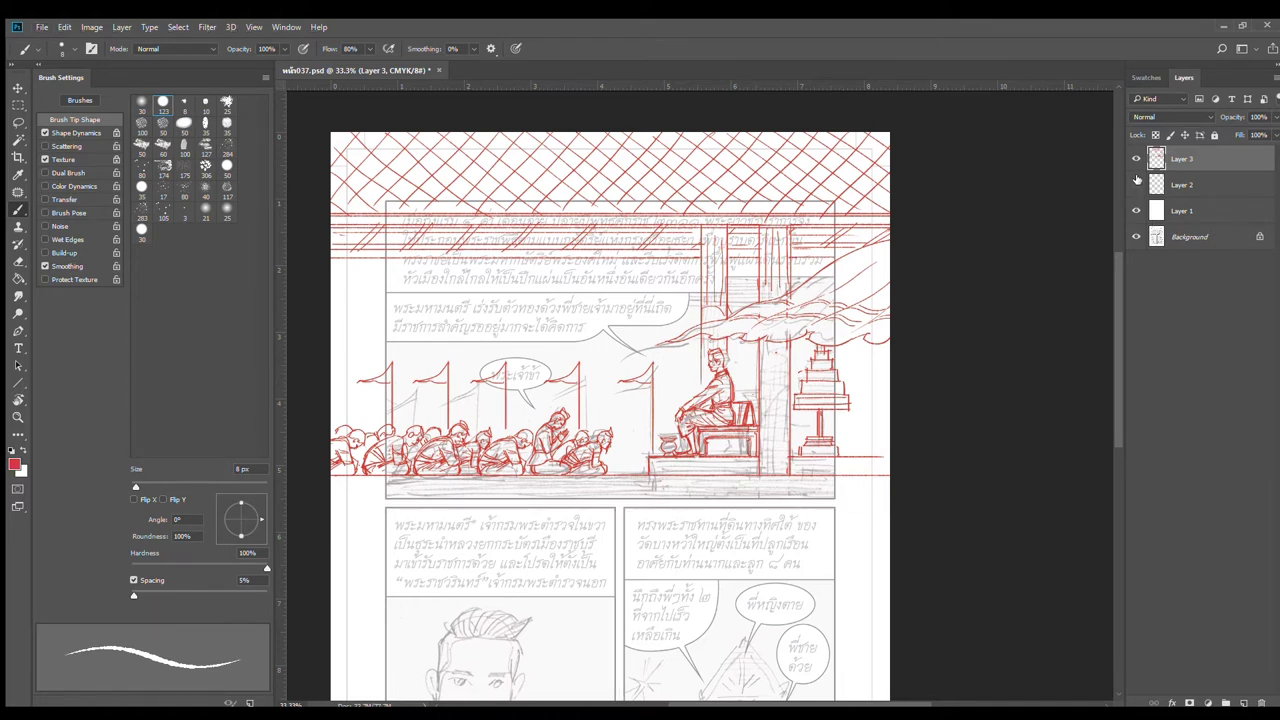
left_click(1137, 182)
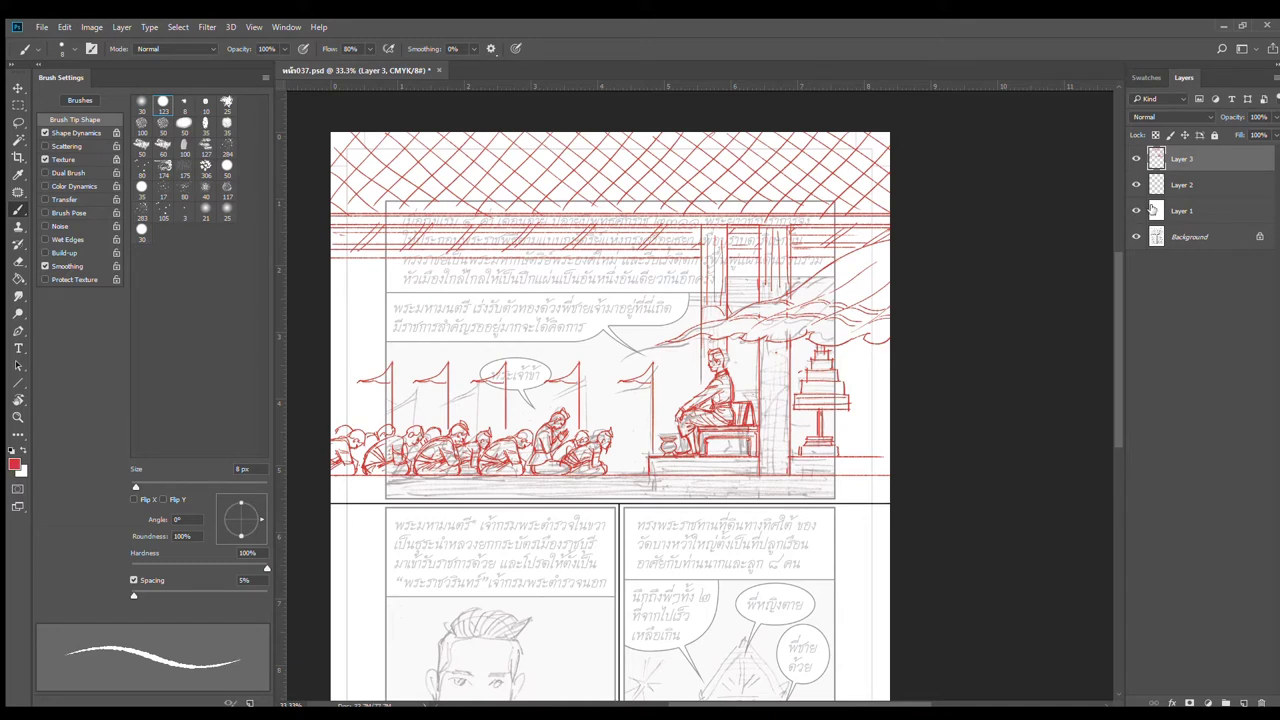
Step: Draw another pillar over the rearmost attendants, with two long vertical edges, an arched line across the shaft and short vertical strokes above it
left_click_drag(896, 408, 920, 392)
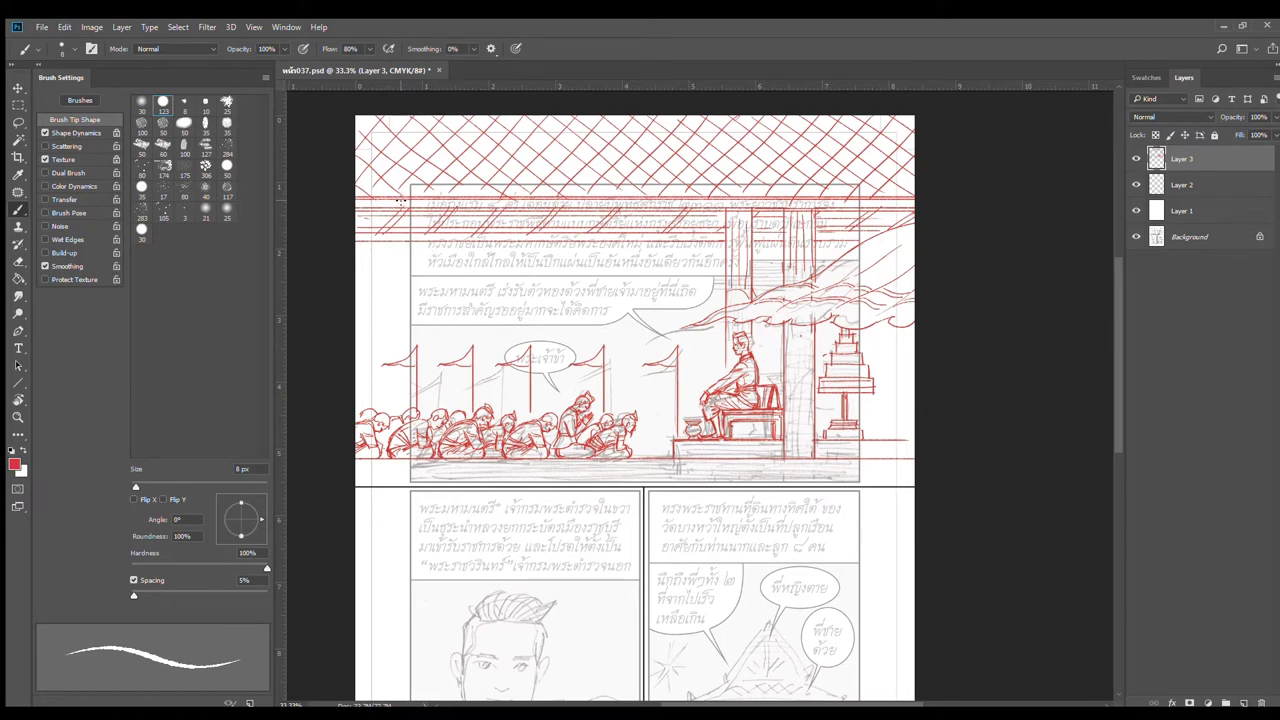
left_click_drag(404, 203, 410, 445)
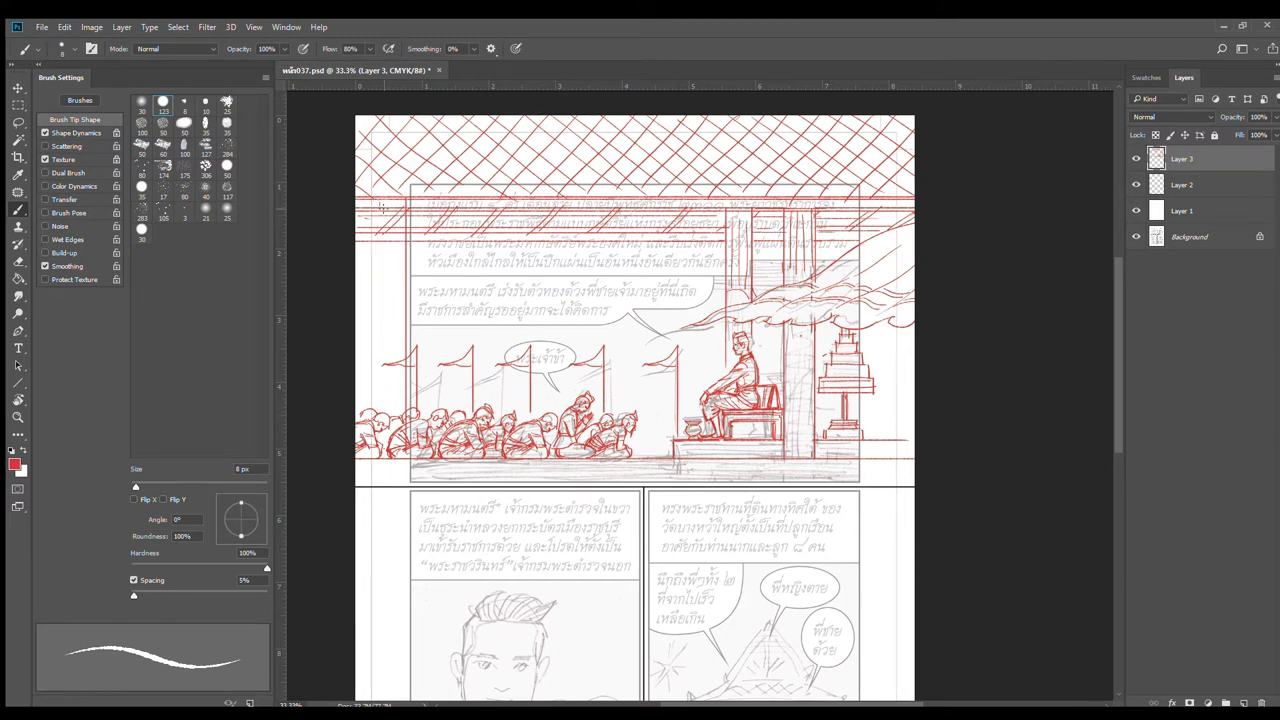
left_click_drag(380, 207, 381, 440)
key("ctrl+z")
left_click_drag(375, 207, 376, 438)
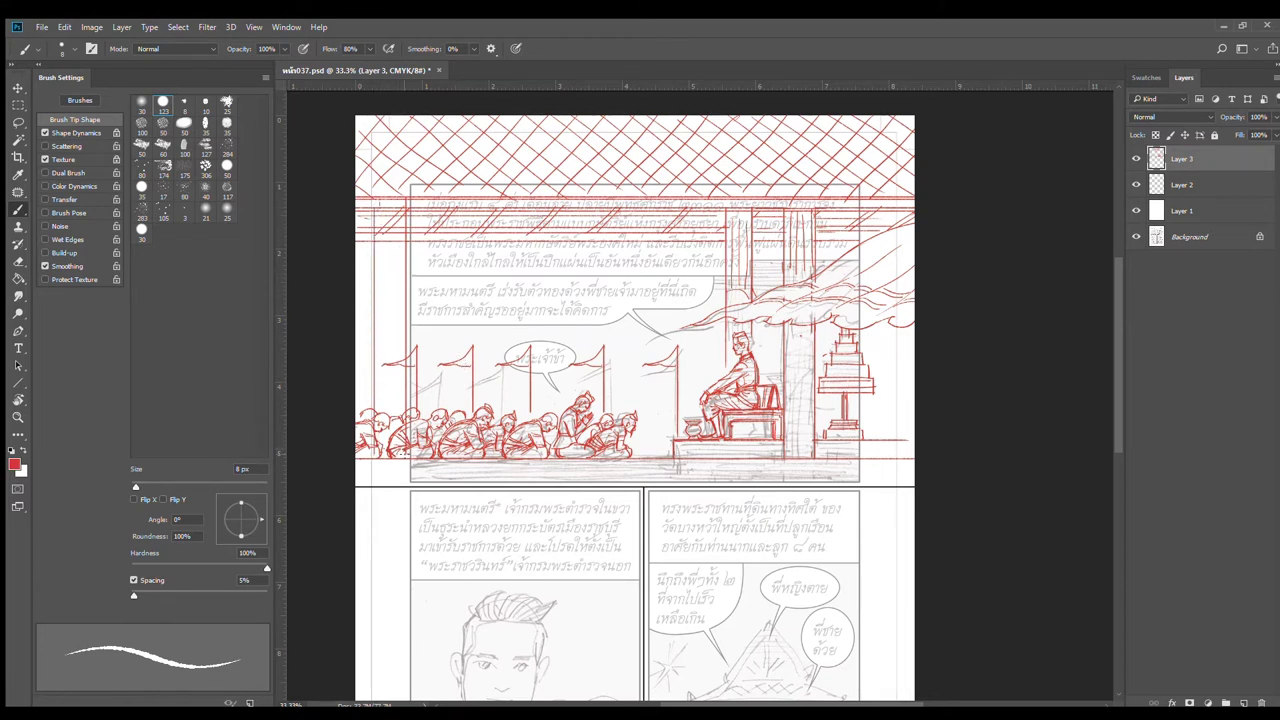
left_click_drag(374, 318, 405, 297)
left_click_drag(377, 243, 387, 291)
left_click_drag(391, 238, 398, 288)
Step: Erase the beam, pennant and attendant lines overlapping the new pillar, and add more vertical grain strokes to its upper part
key("e")
mouse_move(395, 222)
left_mouse_down()
mouse_move(383, 240)
mouse_move(403, 228)
left_mouse_up()
mouse_move(396, 370)
left_mouse_down()
mouse_move(417, 367)
mouse_move(413, 356)
left_mouse_up()
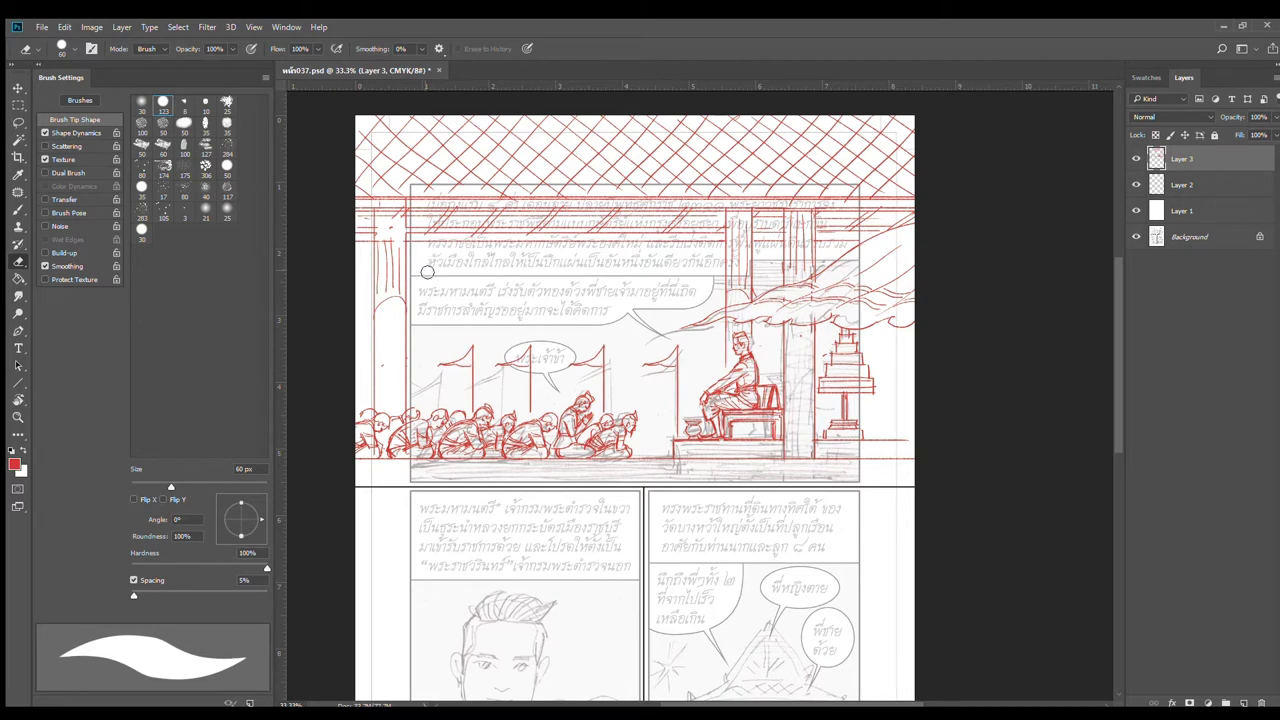
key("b")
mouse_move(381, 220)
left_mouse_down()
mouse_move(388, 250)
mouse_move(404, 250)
mouse_move(404, 264)
mouse_move(388, 264)
mouse_move(400, 296)
left_mouse_up()
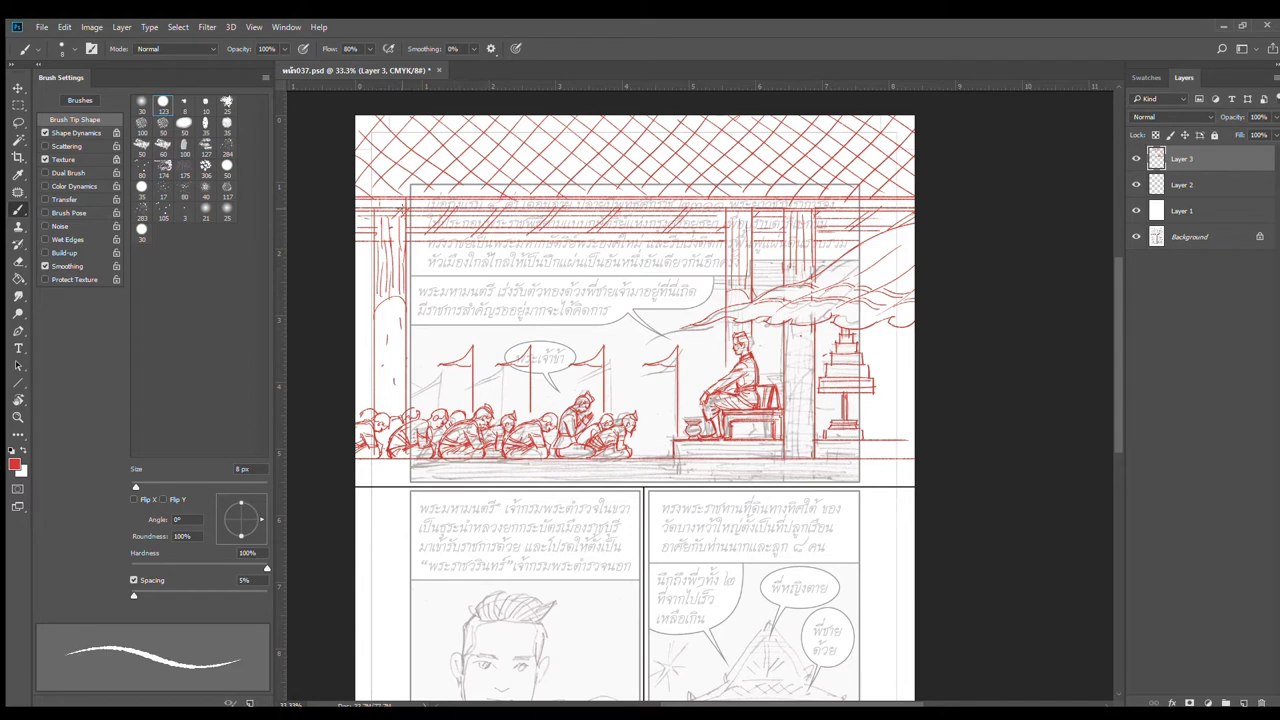
mouse_move(400, 206)
left_mouse_down()
mouse_move(404, 244)
mouse_move(378, 254)
left_mouse_up()
key("e")
mouse_move(401, 435)
left_mouse_down()
mouse_move(398, 414)
mouse_move(391, 440)
mouse_move(390, 416)
mouse_move(384, 451)
mouse_move(401, 447)
mouse_move(402, 418)
mouse_move(400, 452)
mouse_move(386, 454)
mouse_move(396, 416)
left_mouse_up()
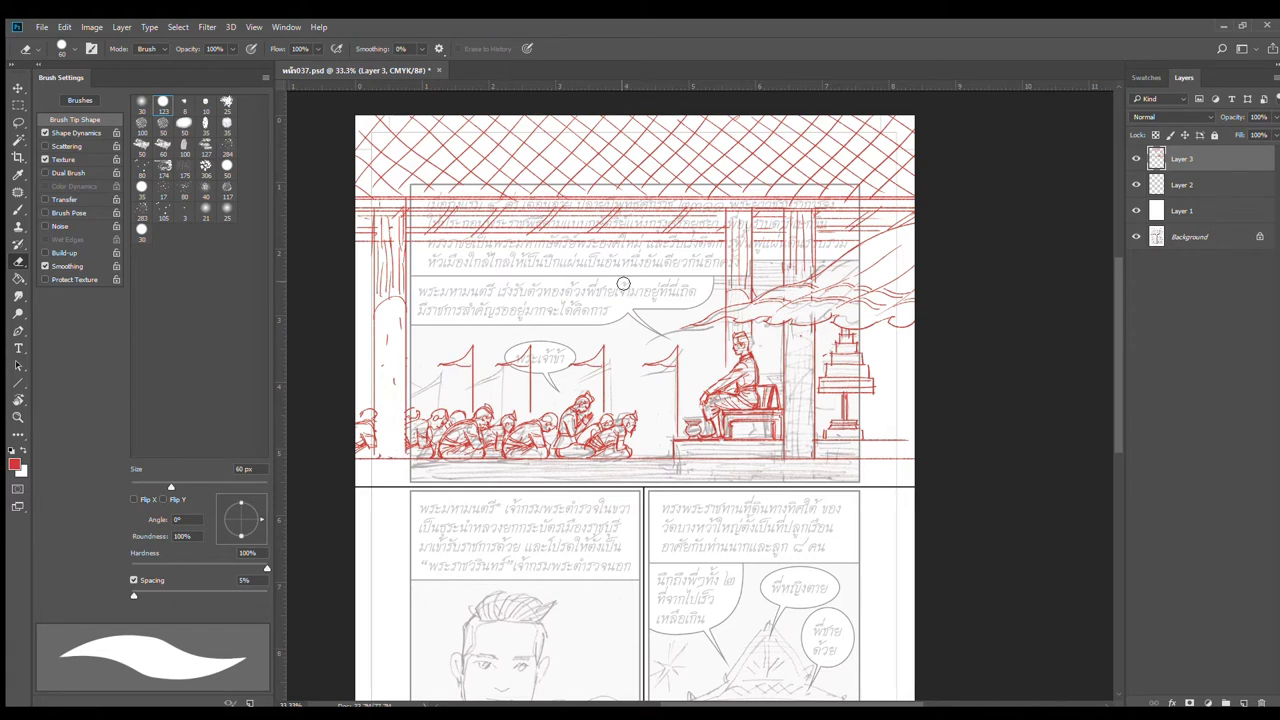
Step: Scatter small drifting petal marks through the open air above the attendants and around the seated figure
mouse_move(623, 283)
left_mouse_down()
mouse_move(614, 273)
mouse_move(590, 296)
left_mouse_up()
key("b")
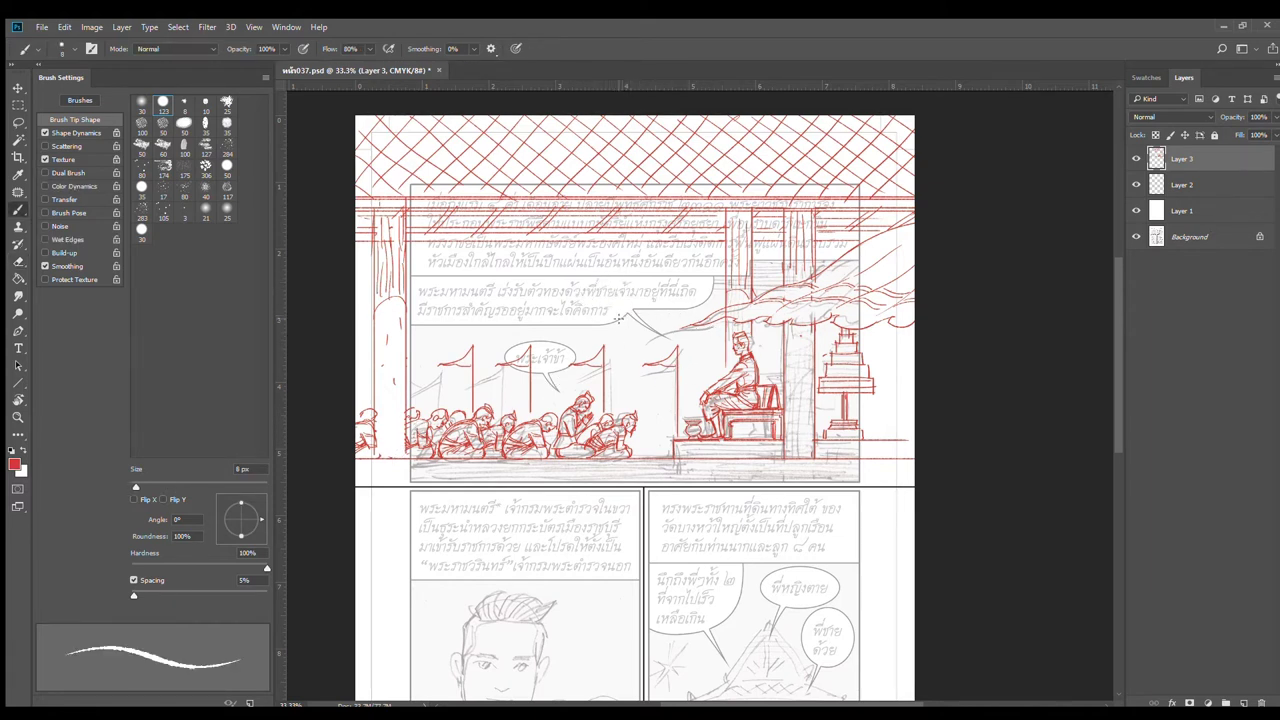
mouse_move(623, 333)
left_mouse_down()
mouse_move(667, 315)
mouse_move(645, 347)
mouse_move(559, 382)
mouse_move(566, 340)
left_mouse_up()
left_click_drag(888, 344, 885, 341)
Step: Outline both sides of the man's face and start his jaw in red over the close-up portrait in the lower panel
left_click_drag(734, 514, 797, 351)
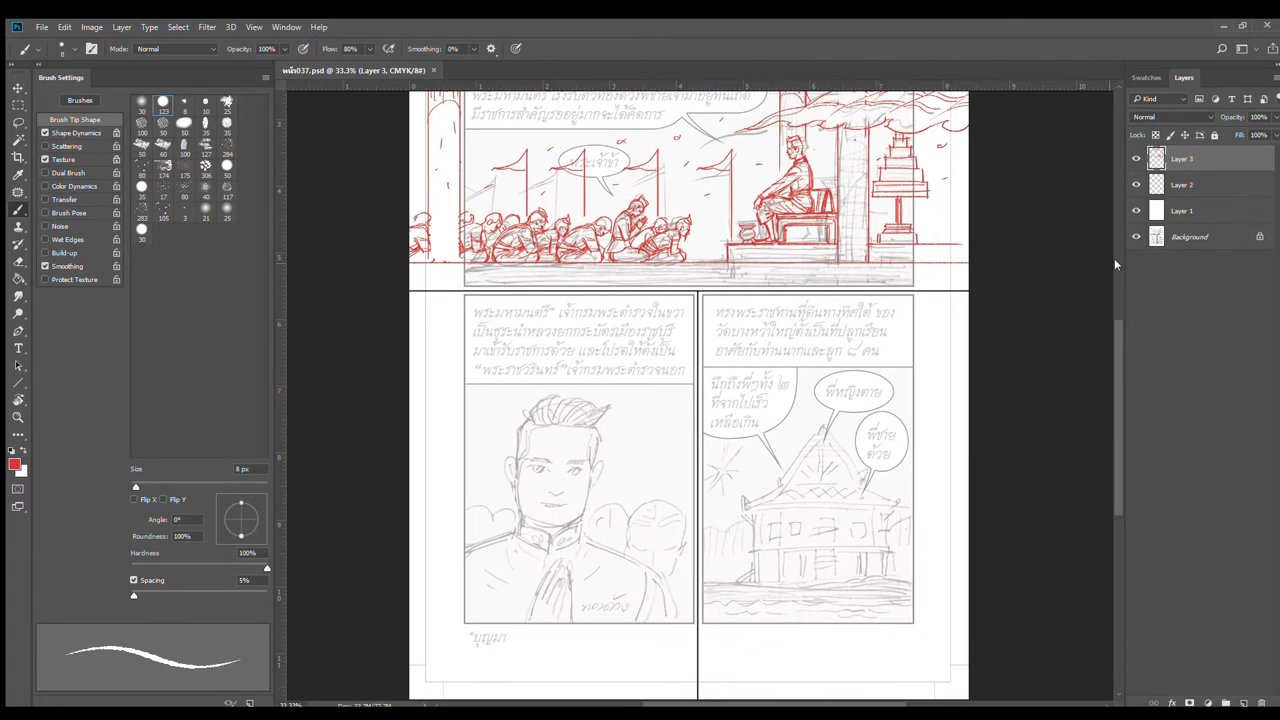
scroll(606, 477, "up", 1)
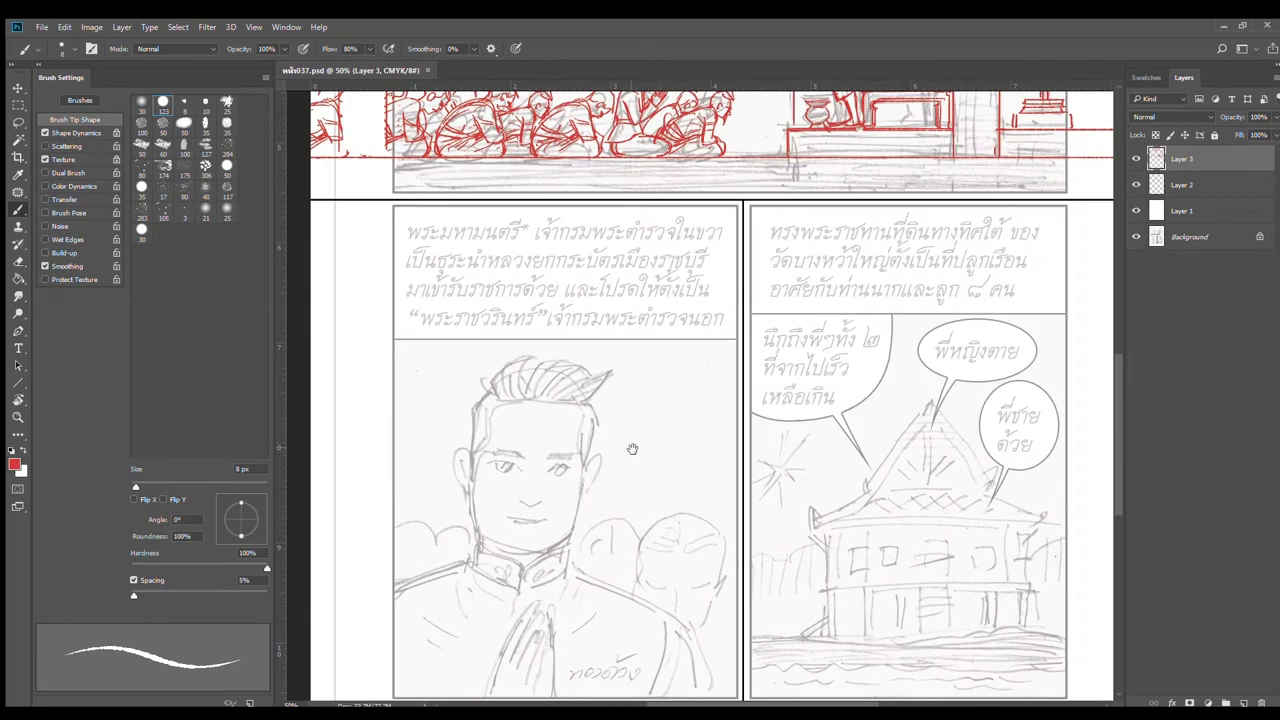
left_click_drag(632, 449, 680, 406)
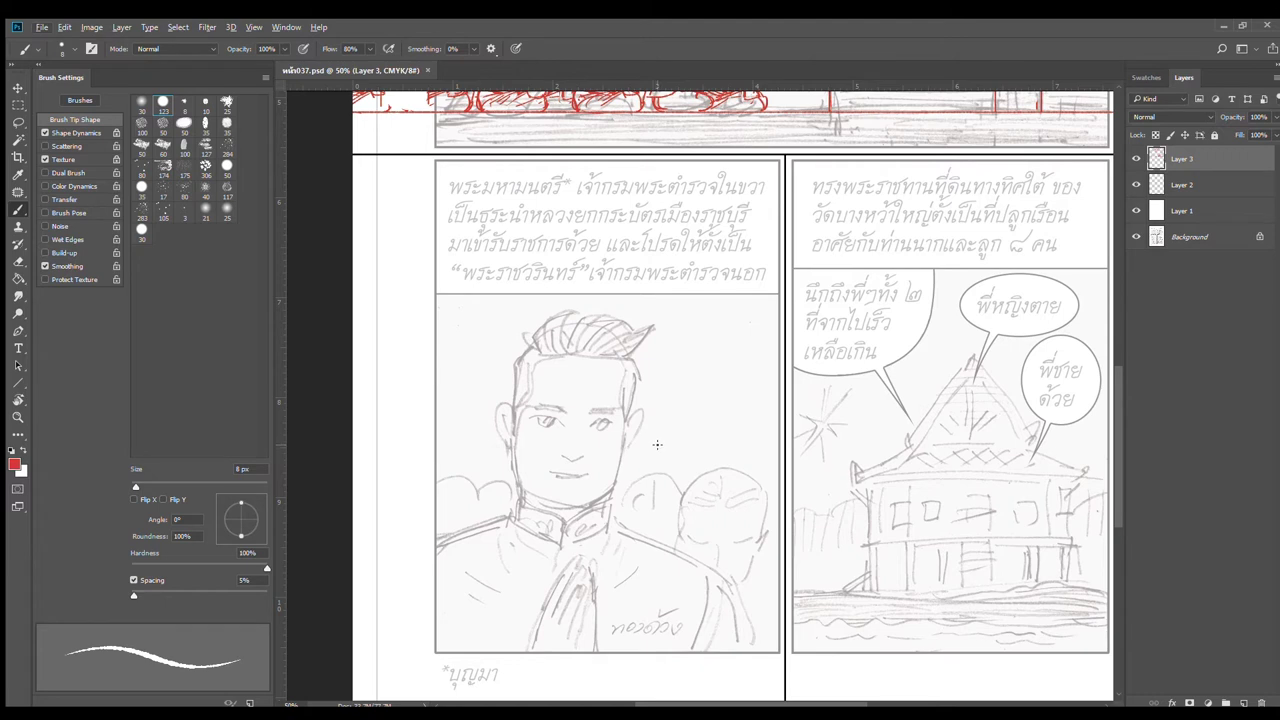
left_click(624, 465)
left_click_drag(622, 440, 617, 490)
left_click(549, 446, "ctrl")
left_click_drag(553, 437, 577, 360)
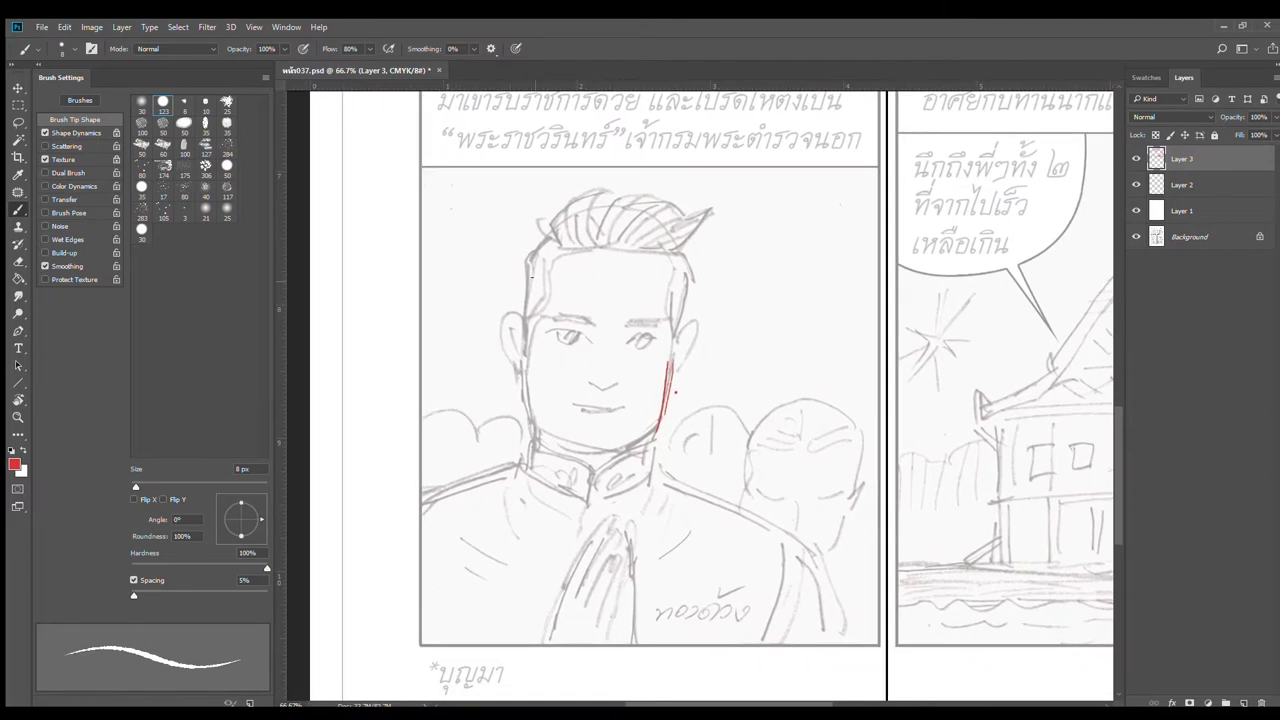
left_click_drag(531, 280, 528, 412)
mouse_move(530, 304)
left_mouse_down()
mouse_move(545, 415)
mouse_move(527, 396)
mouse_move(584, 452)
left_mouse_up()
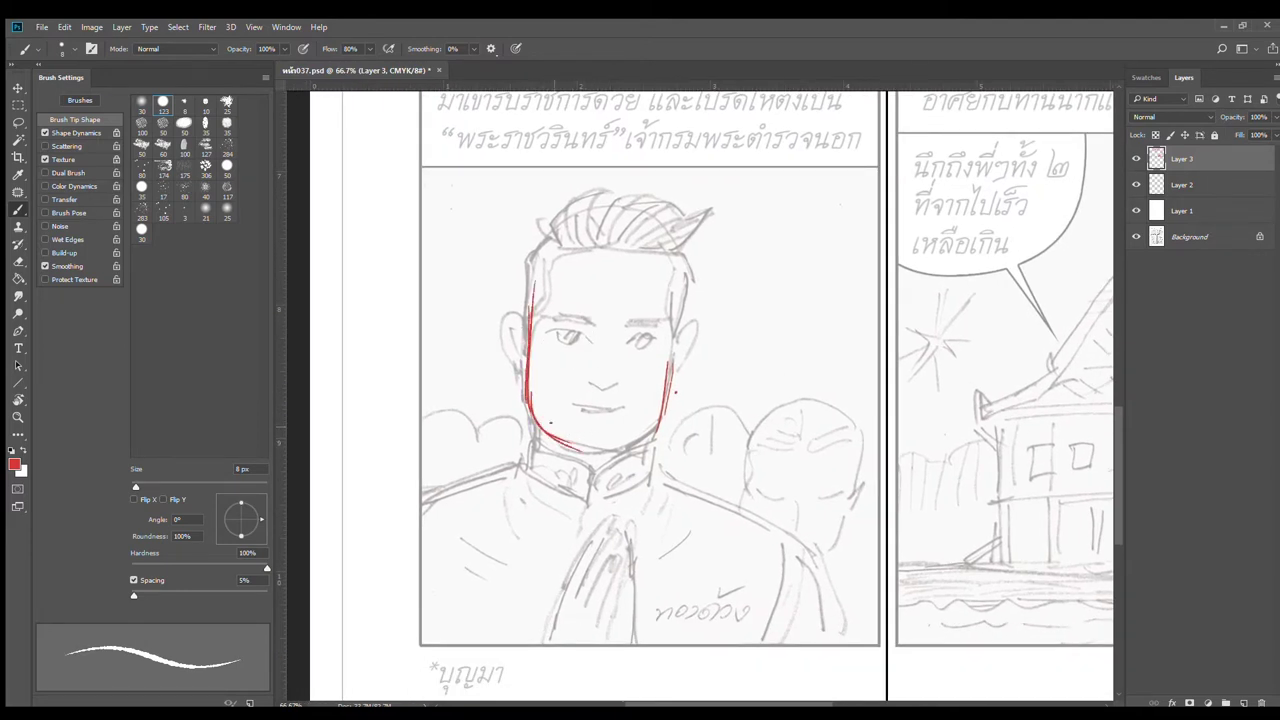
Step: Try to erase and redraw the jaw curve running from the cheek to the chin below the man's mouth
key("e")
left_click_drag(545, 421, 596, 451)
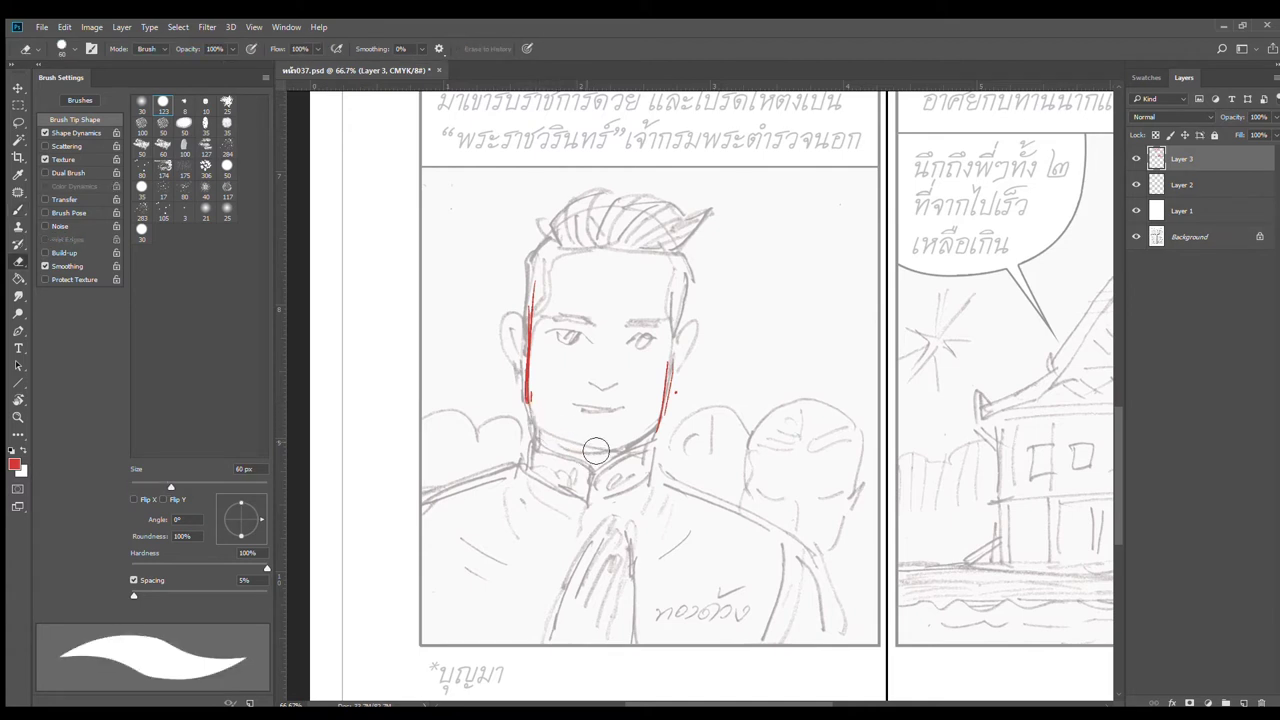
key("b")
left_click_drag(529, 400, 564, 447)
key("ctrl+alt+z")
key("ctrl+alt+z")
left_click_drag(529, 402, 568, 449)
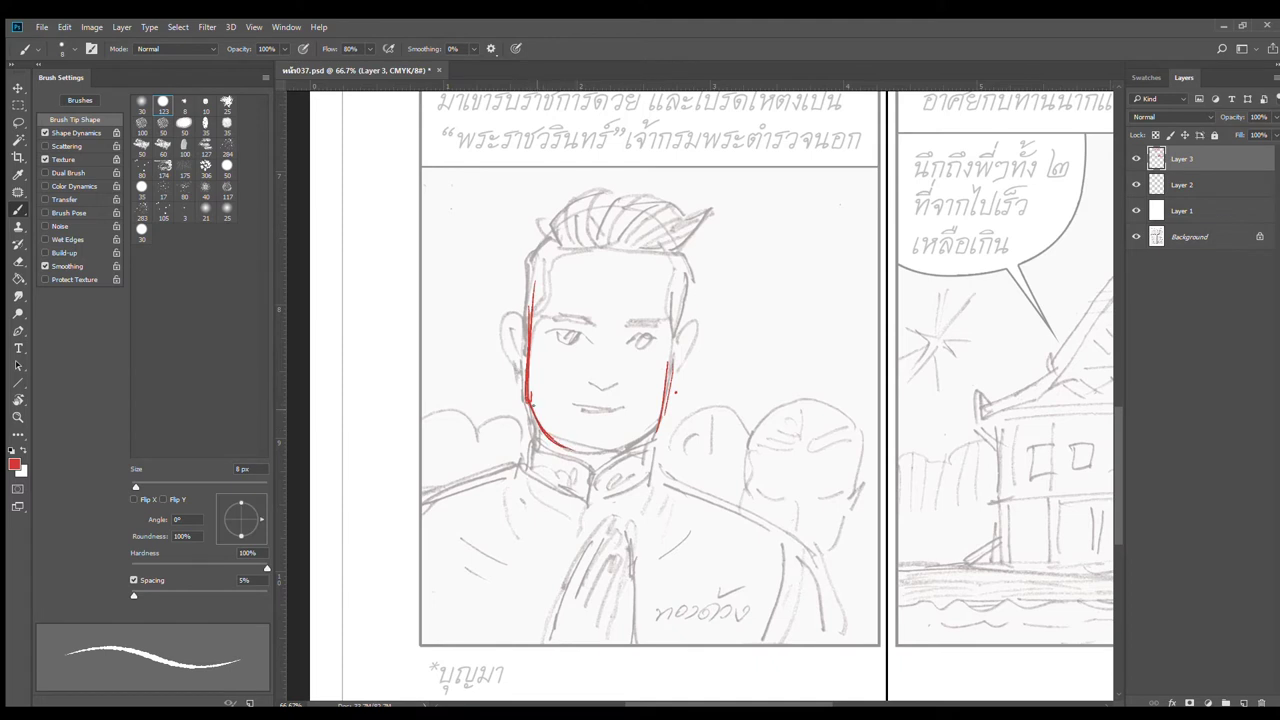
Step: Draw the opposite jaw curve to the chin, then erase and redraw the first jaw curve so both sides meet
mouse_move(664, 416)
left_mouse_down()
mouse_move(614, 447)
mouse_move(658, 419)
mouse_move(597, 454)
mouse_move(571, 448)
mouse_move(610, 455)
left_mouse_up()
key("e")
left_click_drag(528, 408, 574, 462)
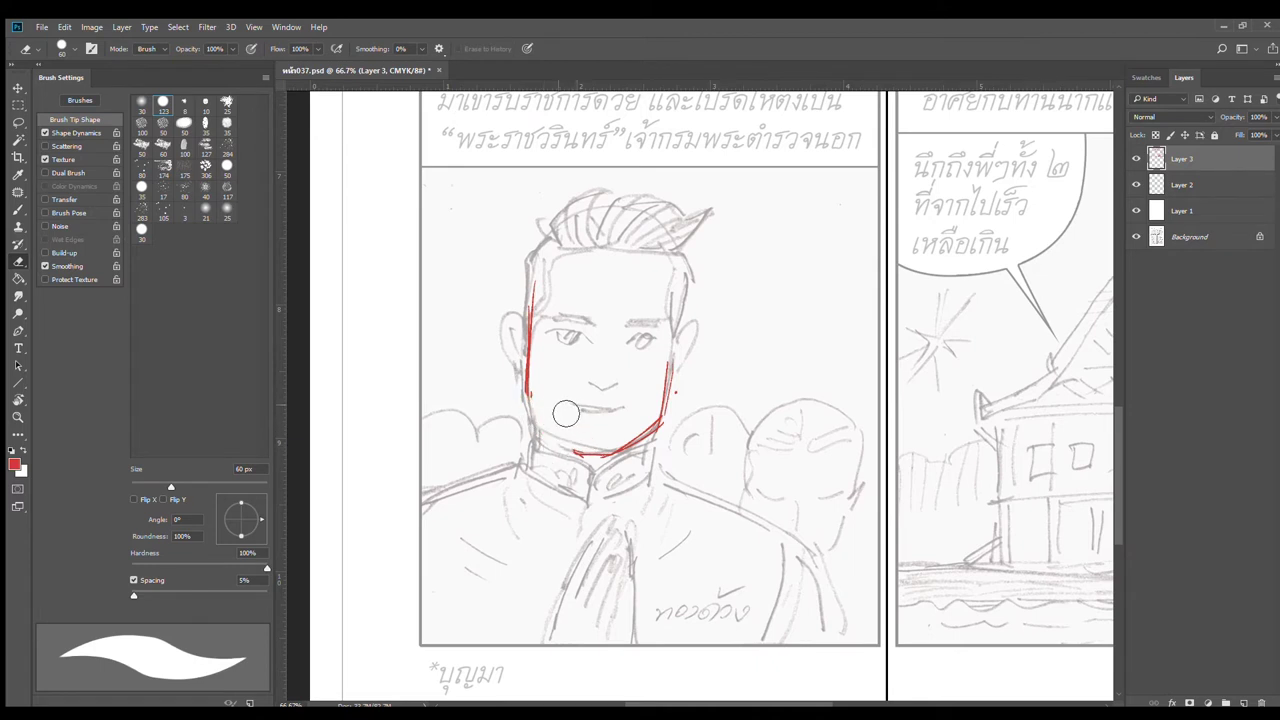
key("b")
left_click_drag(531, 394, 573, 451)
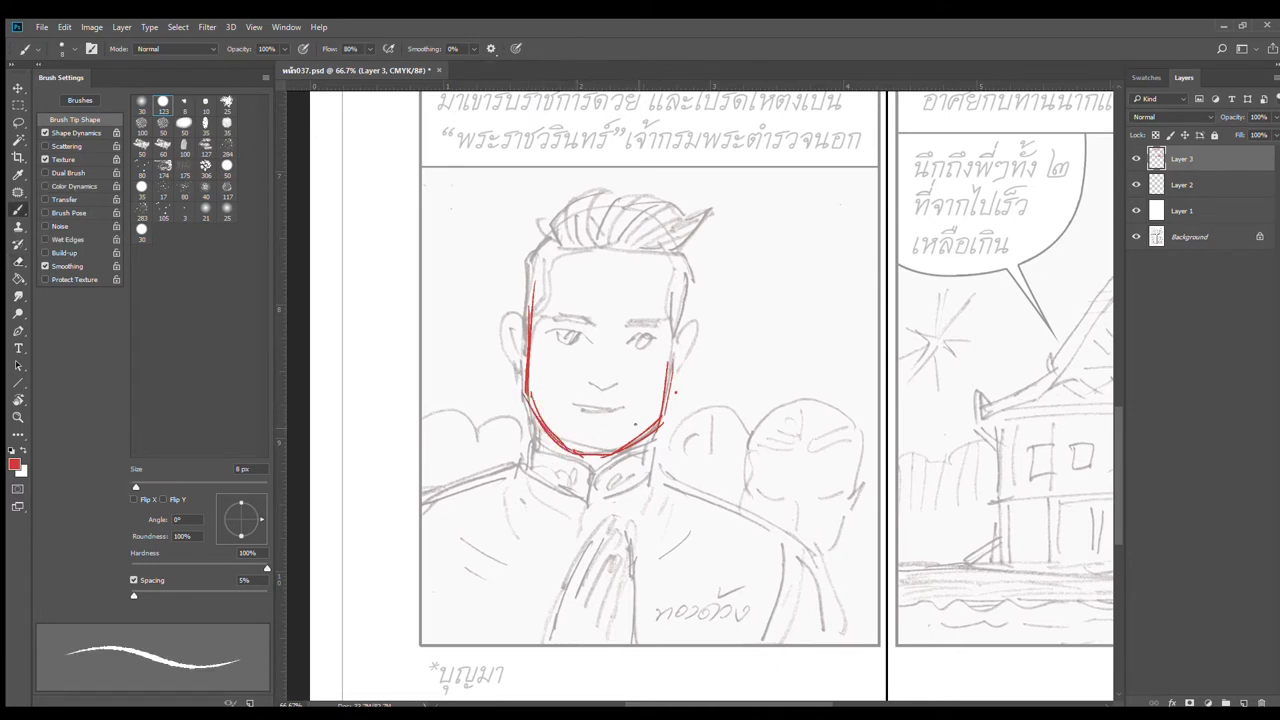
Step: Reinforce both cheek and jaw lines with extra strokes and erase the excess along the outer jaw edge
left_click_drag(658, 404, 608, 453)
left_click_drag(671, 324, 655, 426)
mouse_move(533, 292)
left_mouse_down()
mouse_move(529, 394)
mouse_move(546, 426)
left_mouse_up()
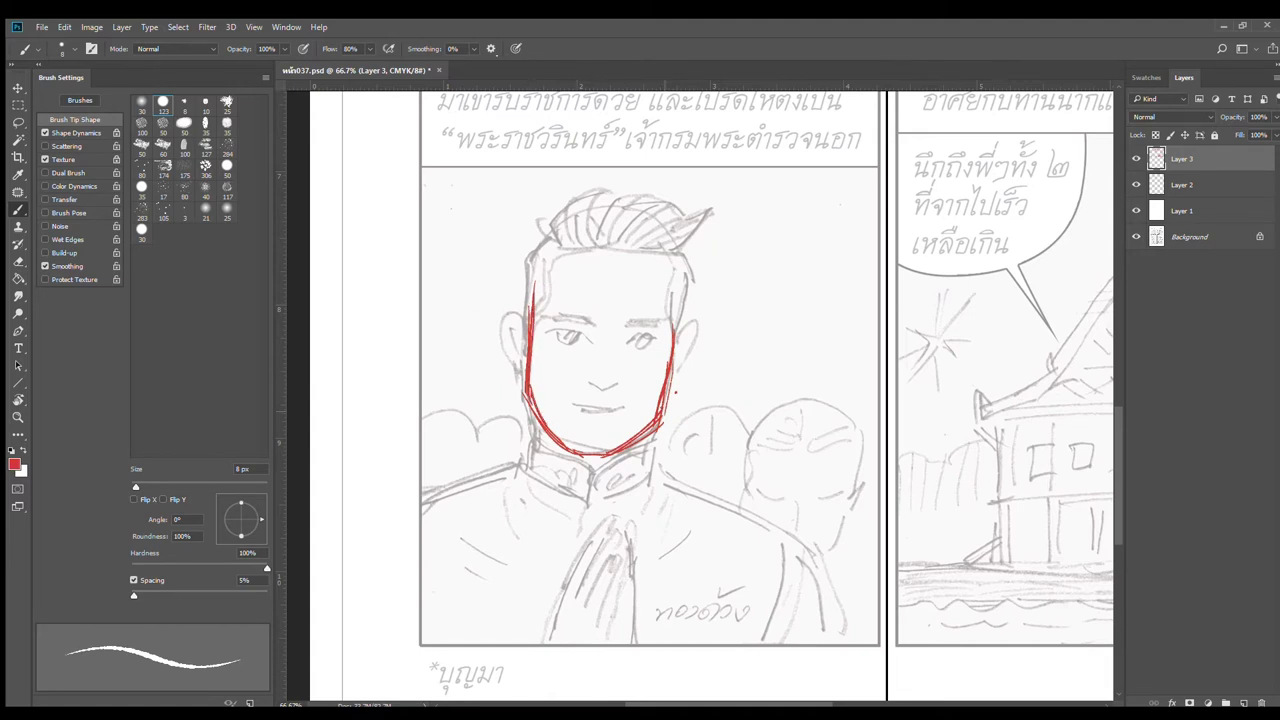
left_click_drag(672, 338, 644, 438)
key("e")
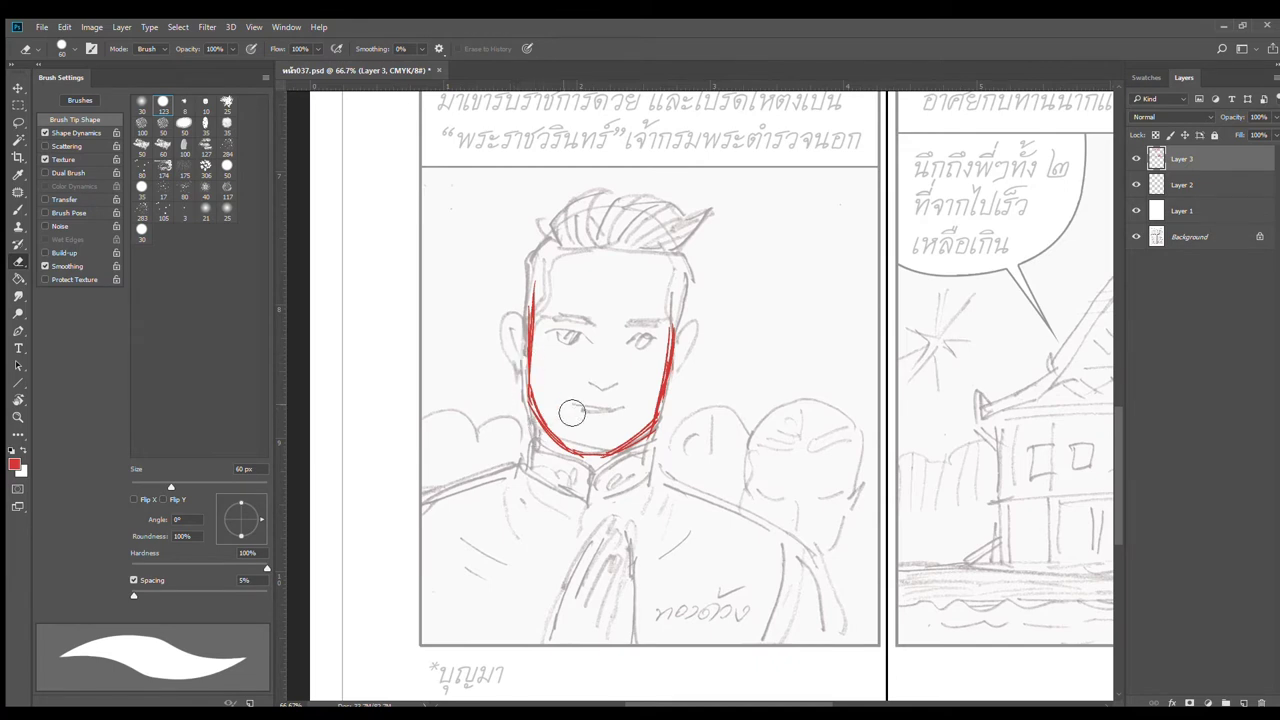
key("b")
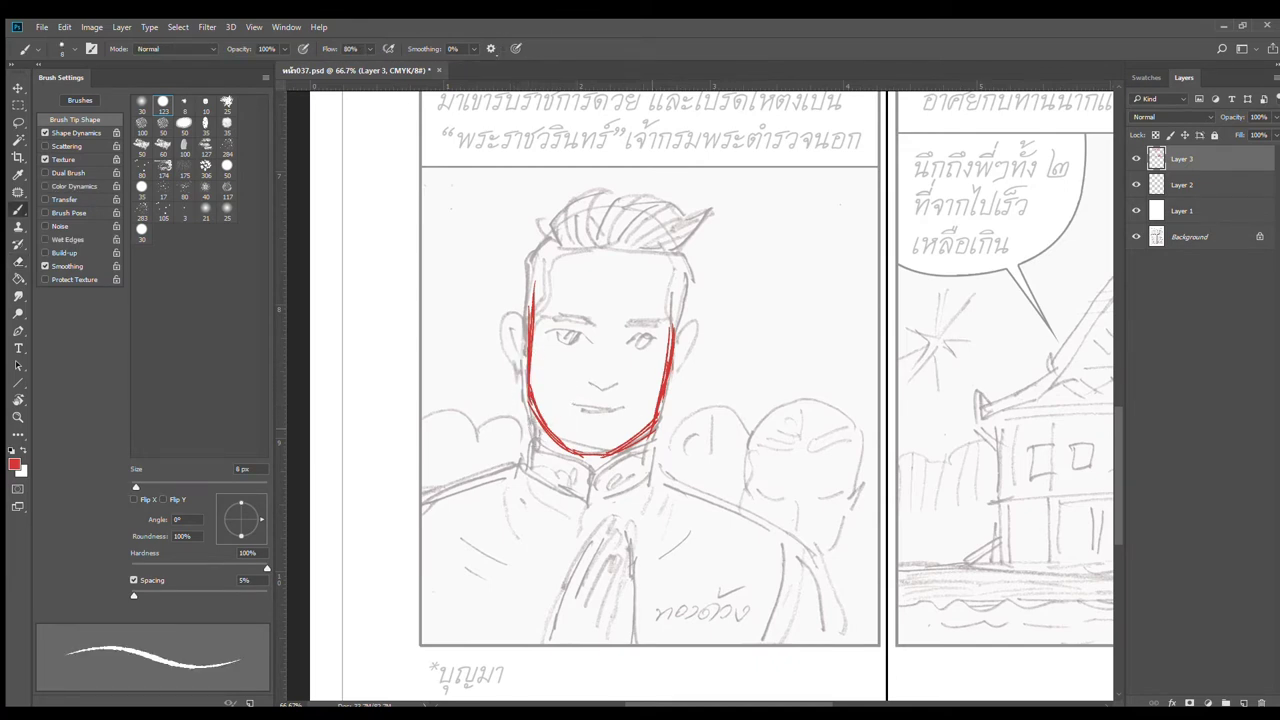
key("e")
left_click_drag(669, 437, 627, 469)
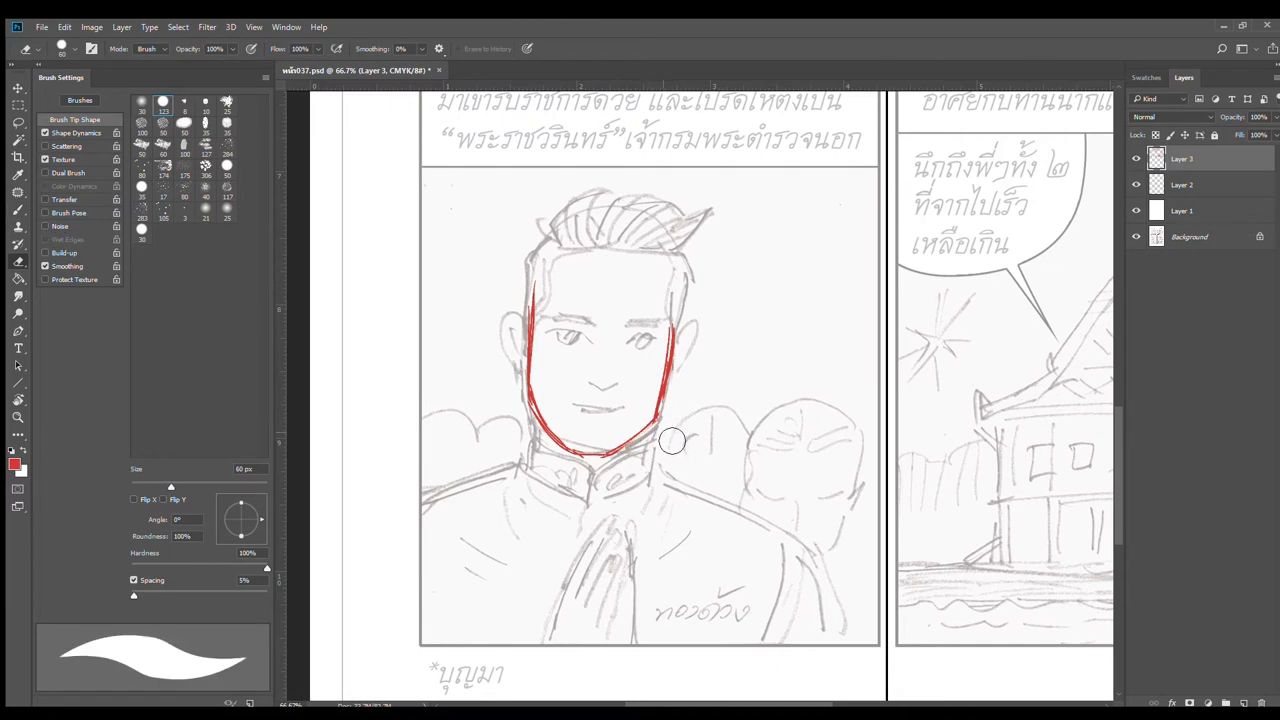
key("b")
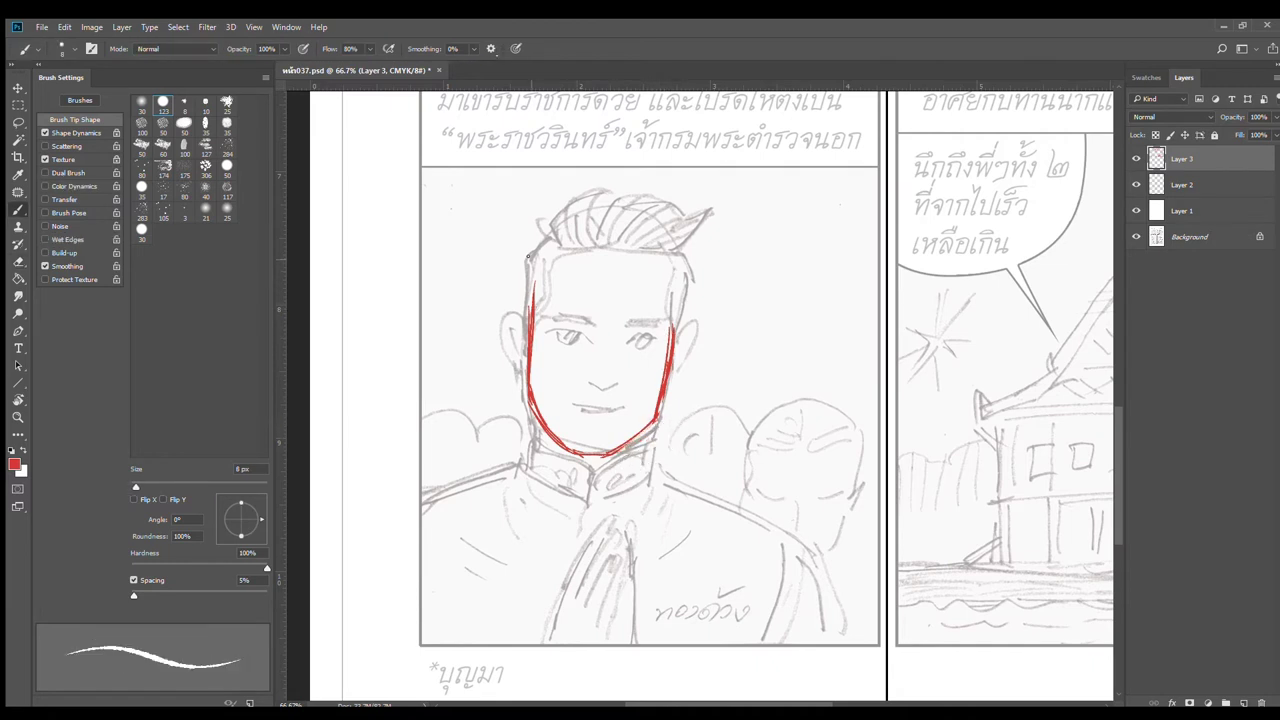
Step: Outline the sides of the man's head with the temple hairlines, and draw both ears
left_click_drag(545, 231, 529, 300)
left_click_drag(680, 248, 683, 315)
left_click_drag(685, 262, 673, 330)
mouse_move(552, 240)
left_mouse_down()
mouse_move(517, 321)
mouse_move(516, 363)
left_mouse_up()
left_click_drag(526, 313, 520, 343)
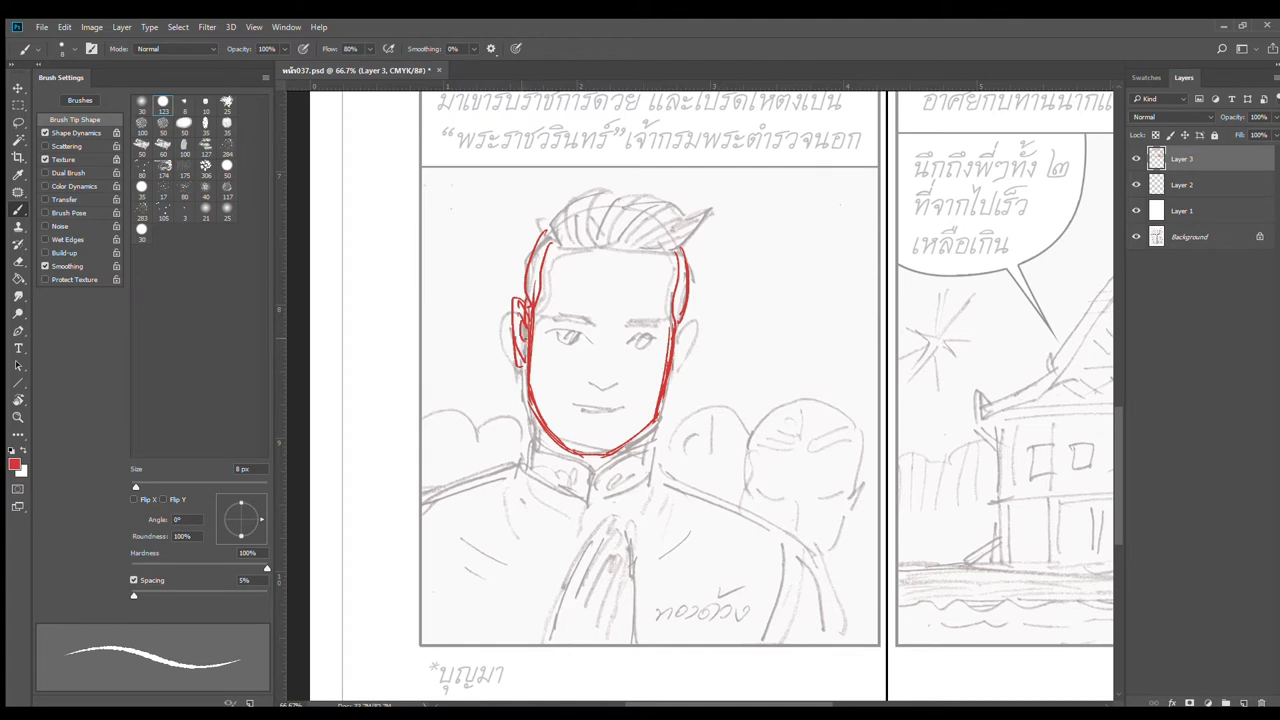
mouse_move(677, 326)
left_mouse_down()
mouse_move(690, 319)
mouse_move(668, 382)
mouse_move(681, 331)
mouse_move(676, 360)
left_mouse_up()
Step: Draw the man's thick eyebrows, eyes, nose and mouth, enlarging the brush to 10 px, and erase excess strokes between the eyes
left_click_drag(538, 309, 657, 329)
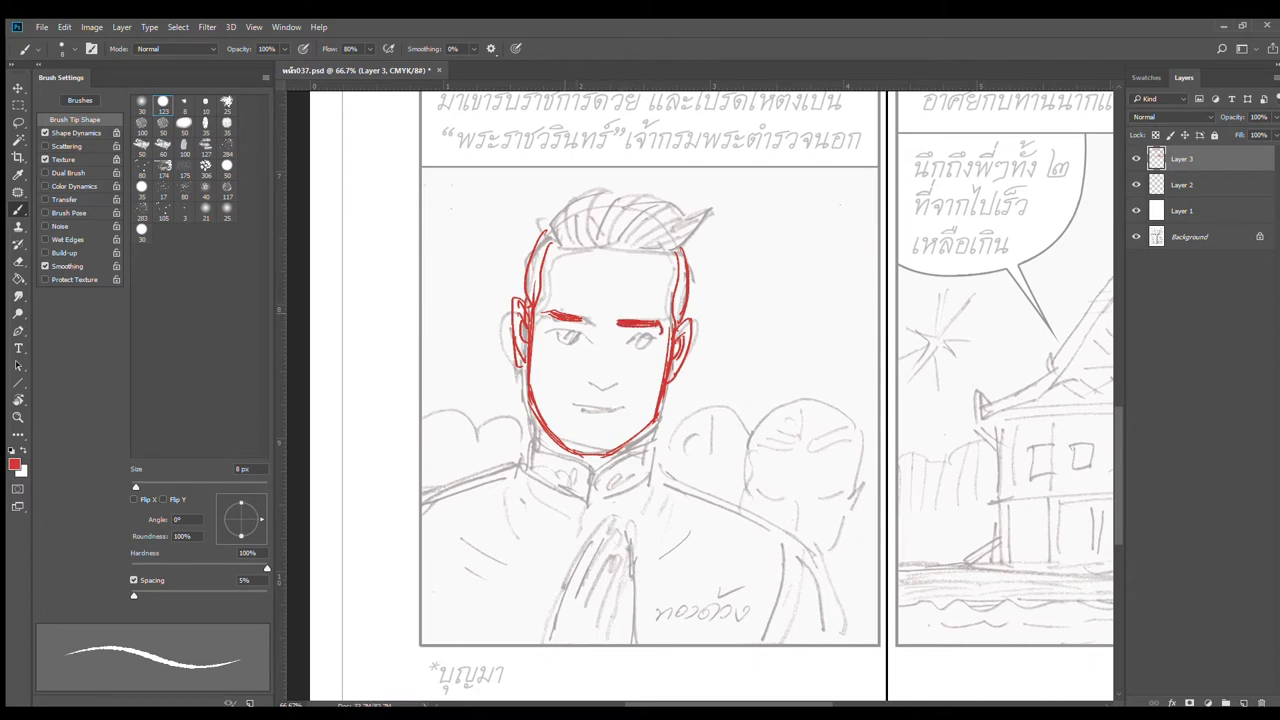
mouse_move(556, 310)
left_mouse_down()
mouse_move(586, 312)
mouse_move(556, 312)
mouse_move(586, 326)
mouse_move(589, 346)
mouse_move(577, 328)
mouse_move(574, 340)
mouse_move(658, 327)
mouse_move(630, 350)
mouse_move(646, 352)
mouse_move(619, 342)
left_mouse_up()
key("bracketright")
key("bracketright")
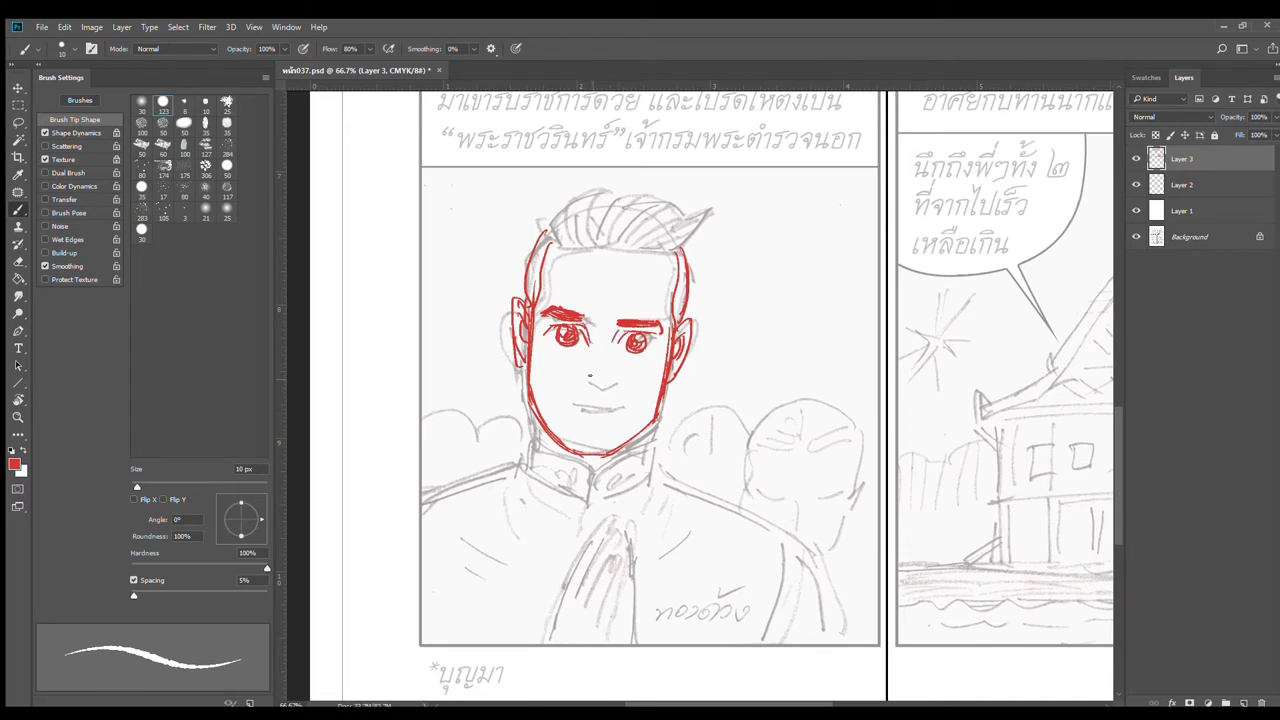
left_click_drag(607, 376, 581, 385)
mouse_move(571, 405)
left_mouse_down()
mouse_move(612, 406)
mouse_move(598, 422)
mouse_move(594, 407)
left_mouse_up()
key("e")
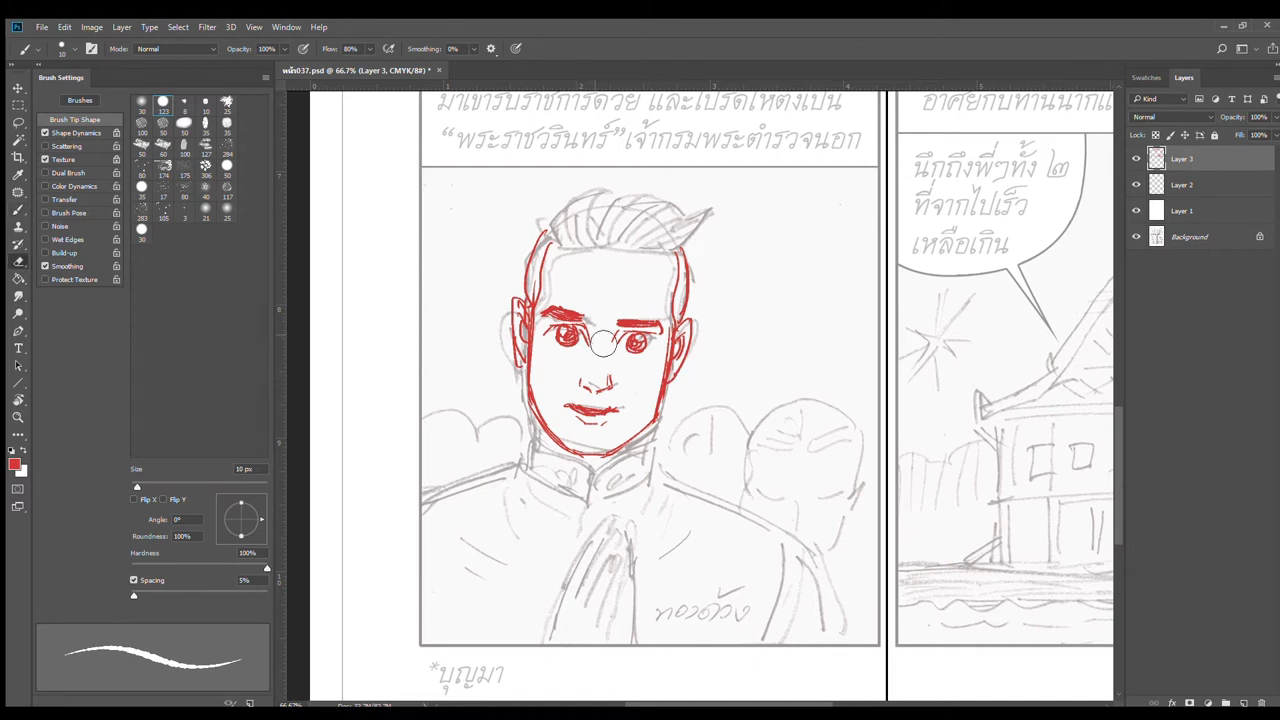
key("b")
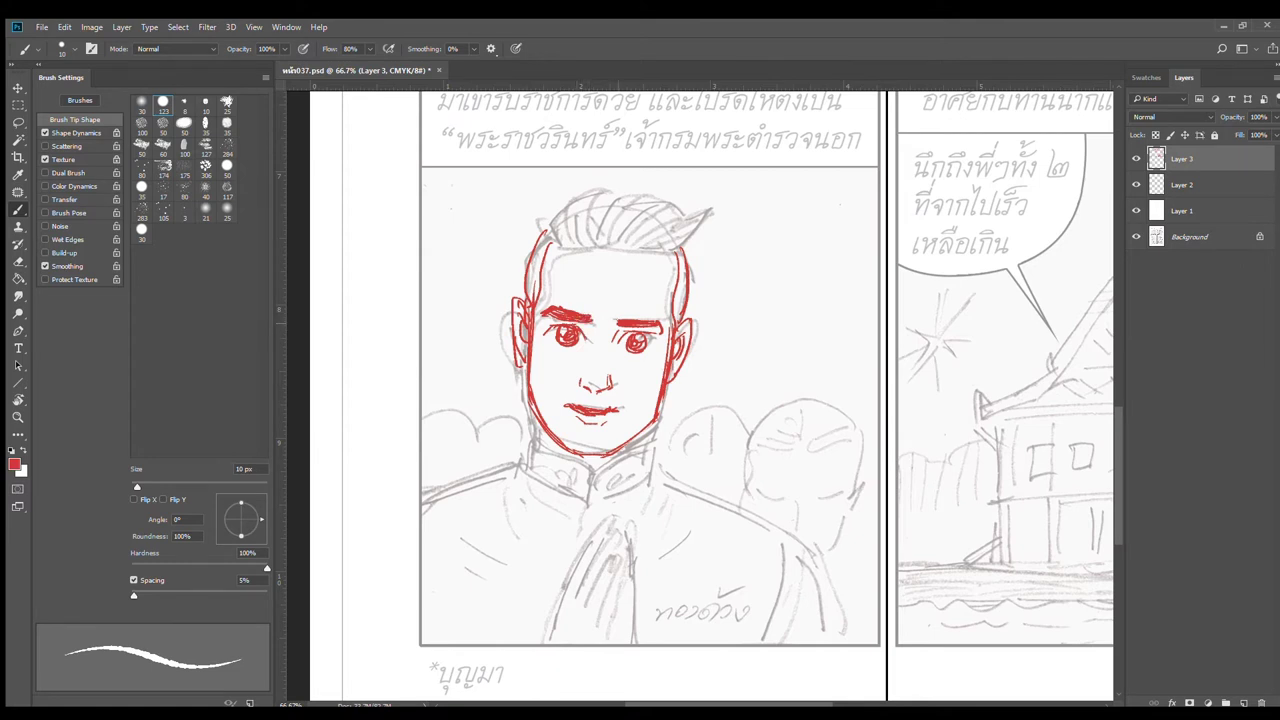
Step: Add a crease line beside the nose bridge, and thicken the jaw and chin outline with more strokes
left_click_drag(597, 312, 593, 336)
left_click_drag(656, 410, 588, 463)
mouse_move(537, 404)
left_mouse_down()
mouse_move(571, 453)
mouse_move(608, 457)
left_mouse_up()
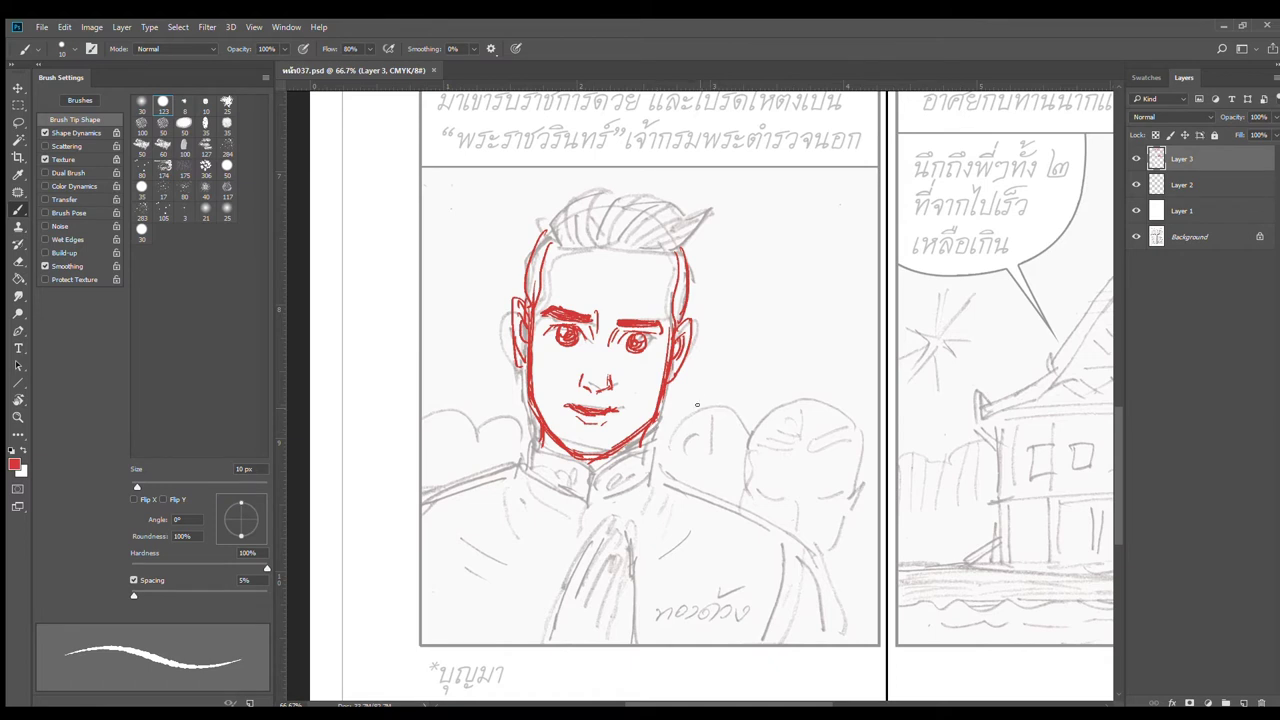
Step: Darken the eyebrows and refine the eyelids and inner eye corners with small strokes
left_click_drag(646, 338, 645, 347)
mouse_move(623, 325)
left_mouse_down()
mouse_move(660, 328)
mouse_move(647, 329)
left_mouse_up()
left_click_drag(570, 323, 596, 322)
mouse_move(549, 322)
left_mouse_down()
mouse_move(570, 326)
mouse_move(557, 326)
left_mouse_up()
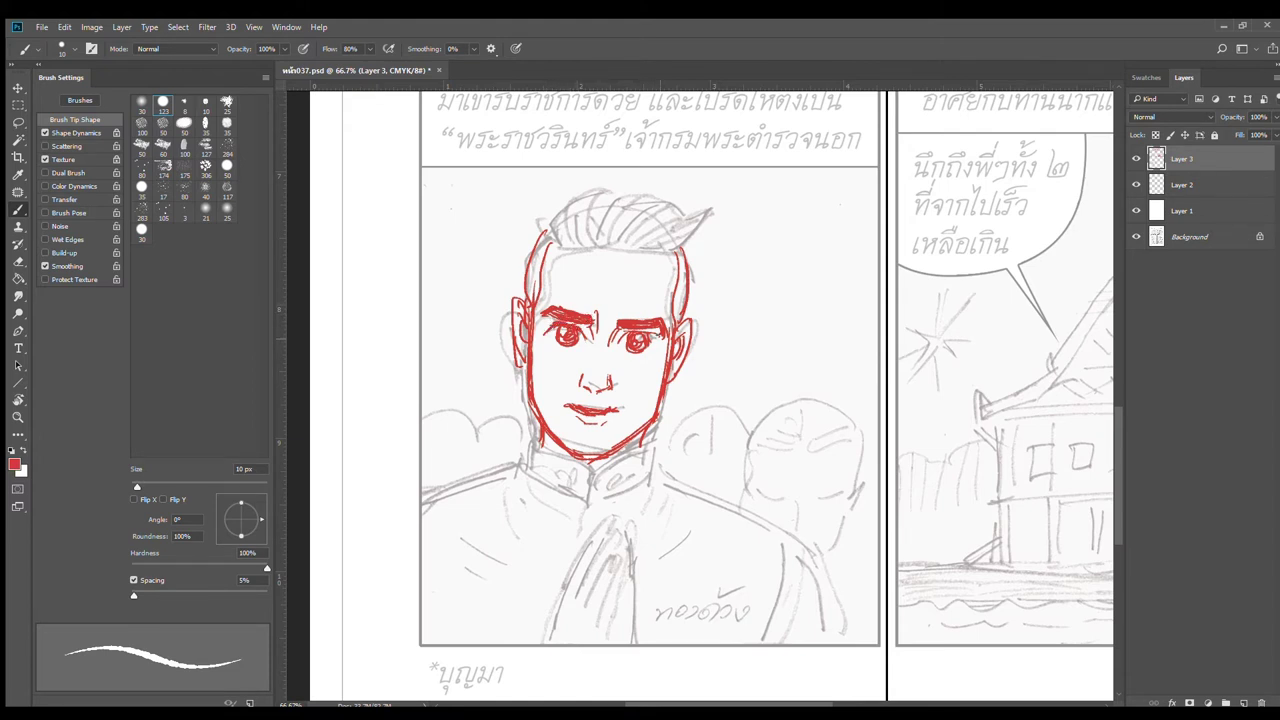
left_click_drag(646, 331, 652, 337)
left_click_drag(588, 326, 593, 346)
Step: Erase the red mouth strokes below the man's nose and return to the brush
key("e")
mouse_move(612, 420)
left_mouse_down()
mouse_move(589, 420)
mouse_move(632, 415)
left_mouse_up()
key("b")
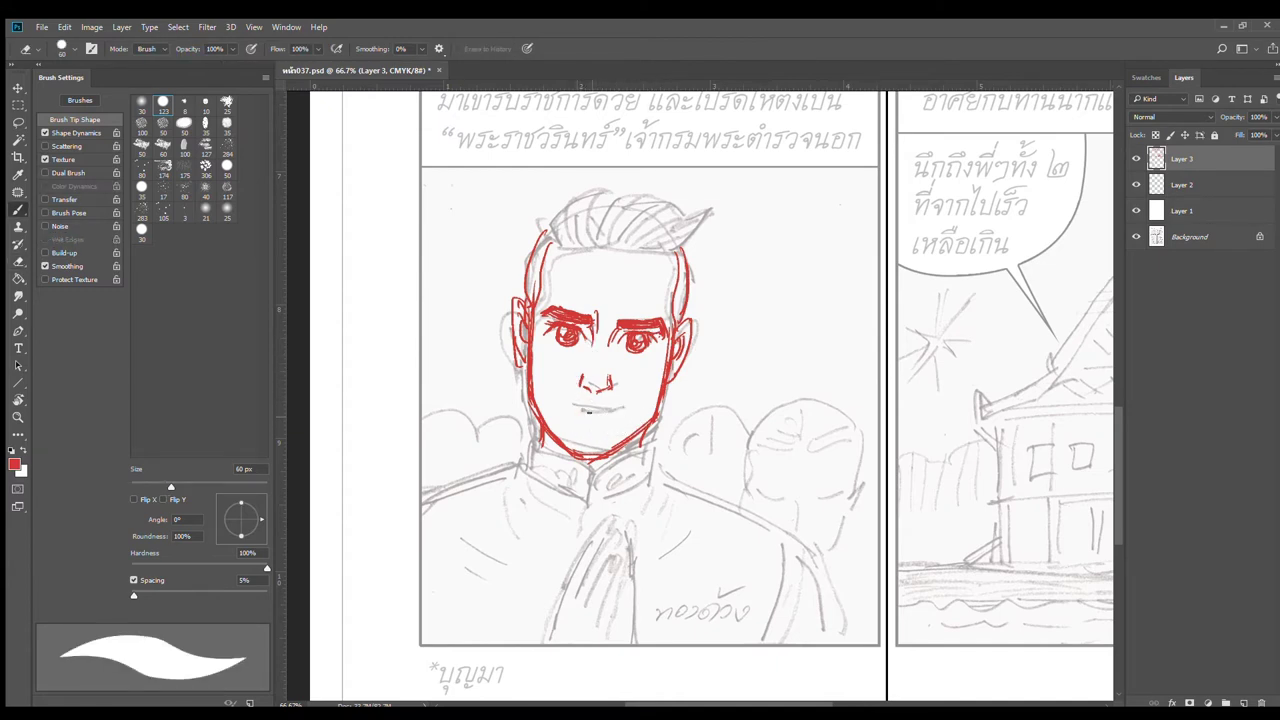
Step: Redraw the man's mouth and outline his hairline and the pointed tuft of hair at its right end
scroll(610, 418, "up", 1)
mouse_move(554, 404)
left_mouse_down()
mouse_move(618, 403)
mouse_move(565, 405)
mouse_move(591, 428)
left_mouse_up()
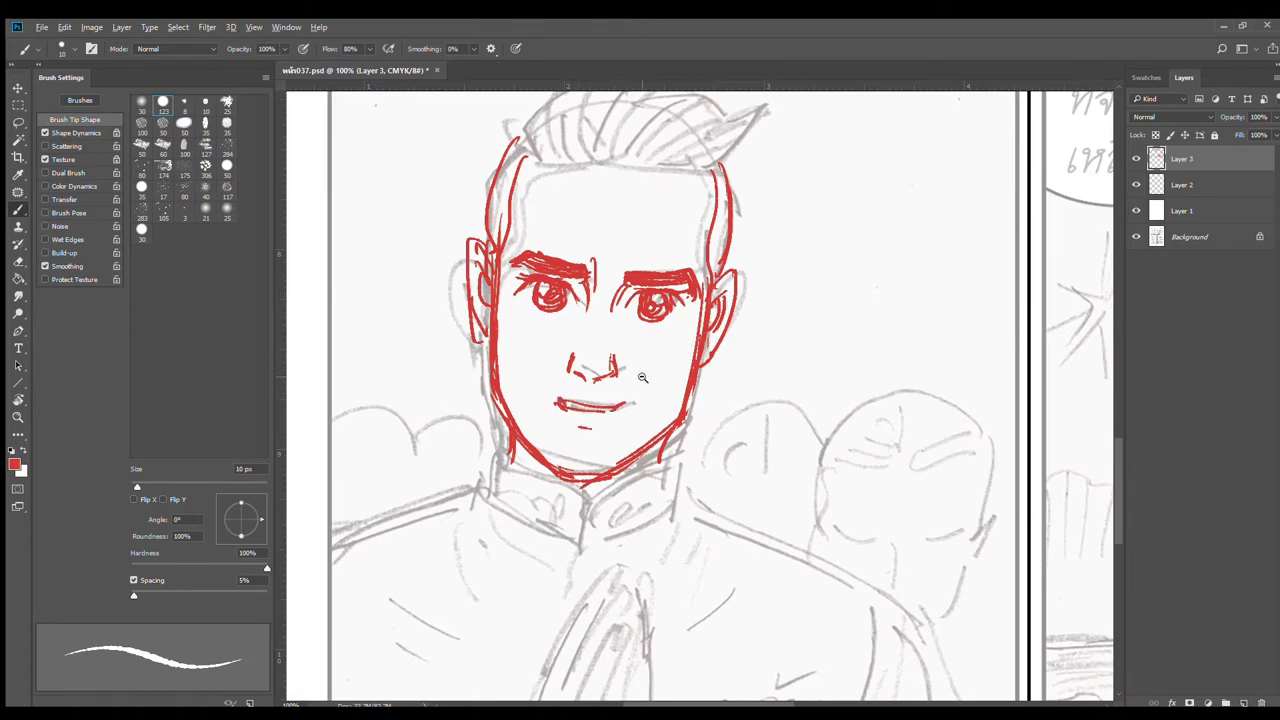
scroll(645, 378, "down", 1)
left_click_drag(675, 323, 679, 447)
mouse_move(574, 349)
left_mouse_down()
mouse_move(739, 304)
mouse_move(693, 356)
mouse_move(675, 357)
mouse_move(728, 313)
left_mouse_up()
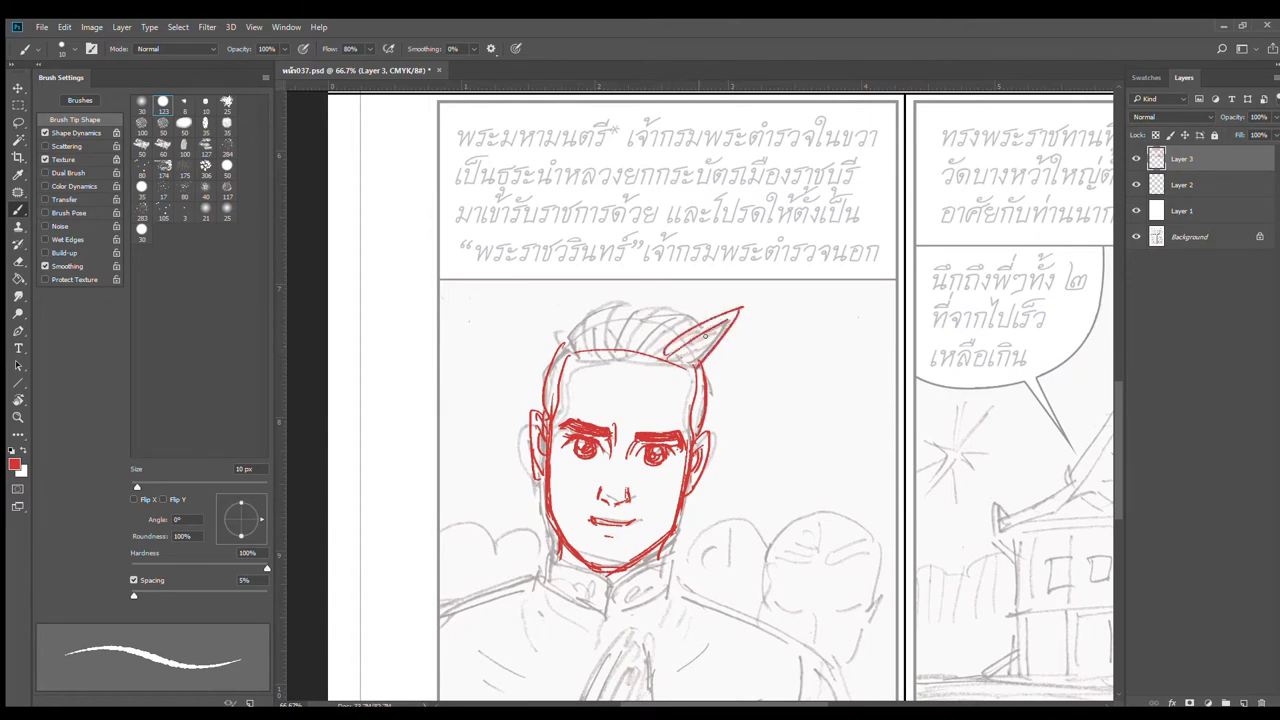
left_click_drag(681, 360, 730, 325)
Step: Fill the top of the man's head with curved, swept-up hair strands and strengthen the hair outline at both temples
mouse_move(633, 298)
left_mouse_down()
mouse_move(626, 348)
mouse_move(636, 300)
mouse_move(652, 345)
left_mouse_up()
mouse_move(646, 301)
left_mouse_down()
mouse_move(654, 354)
mouse_move(658, 302)
mouse_move(691, 327)
mouse_move(656, 311)
mouse_move(604, 350)
left_mouse_up()
mouse_move(600, 296)
left_mouse_down()
mouse_move(592, 346)
mouse_move(603, 302)
mouse_move(598, 328)
mouse_move(566, 347)
left_mouse_up()
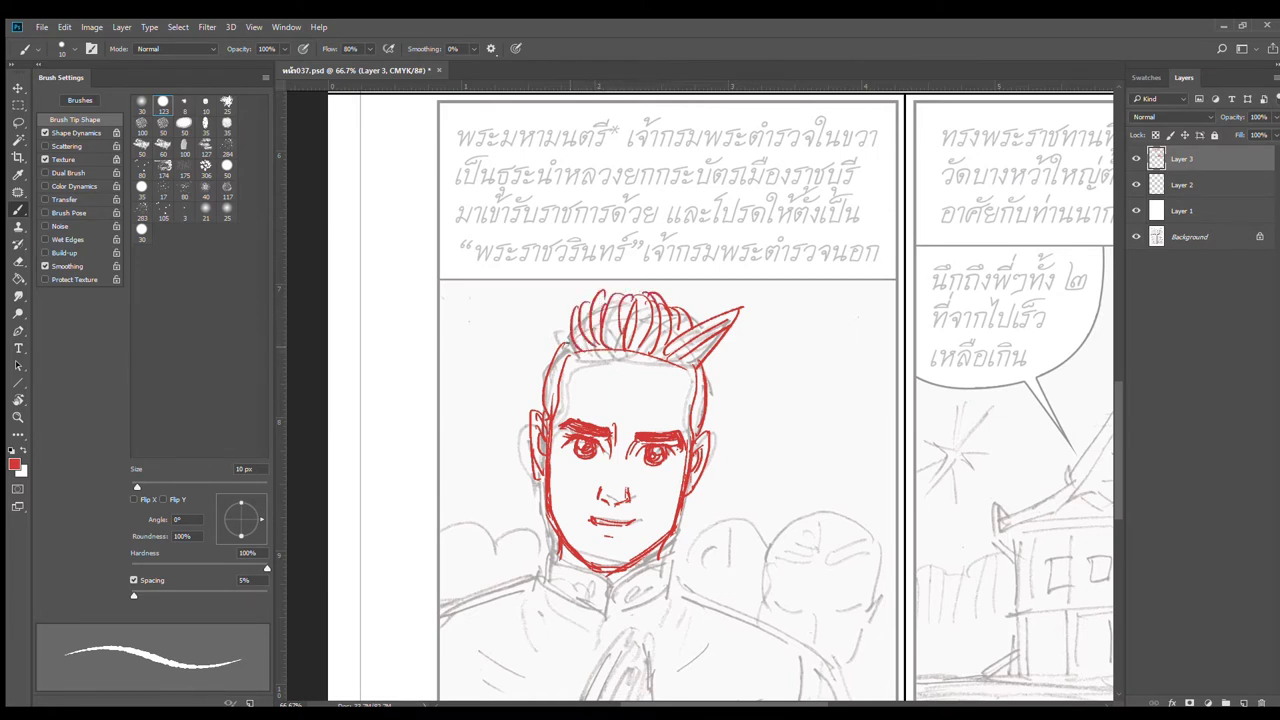
mouse_move(574, 300)
left_mouse_down()
mouse_move(558, 358)
mouse_move(584, 294)
mouse_move(634, 288)
mouse_move(701, 347)
left_mouse_up()
mouse_move(570, 325)
left_mouse_down()
mouse_move(540, 384)
mouse_move(542, 426)
left_mouse_up()
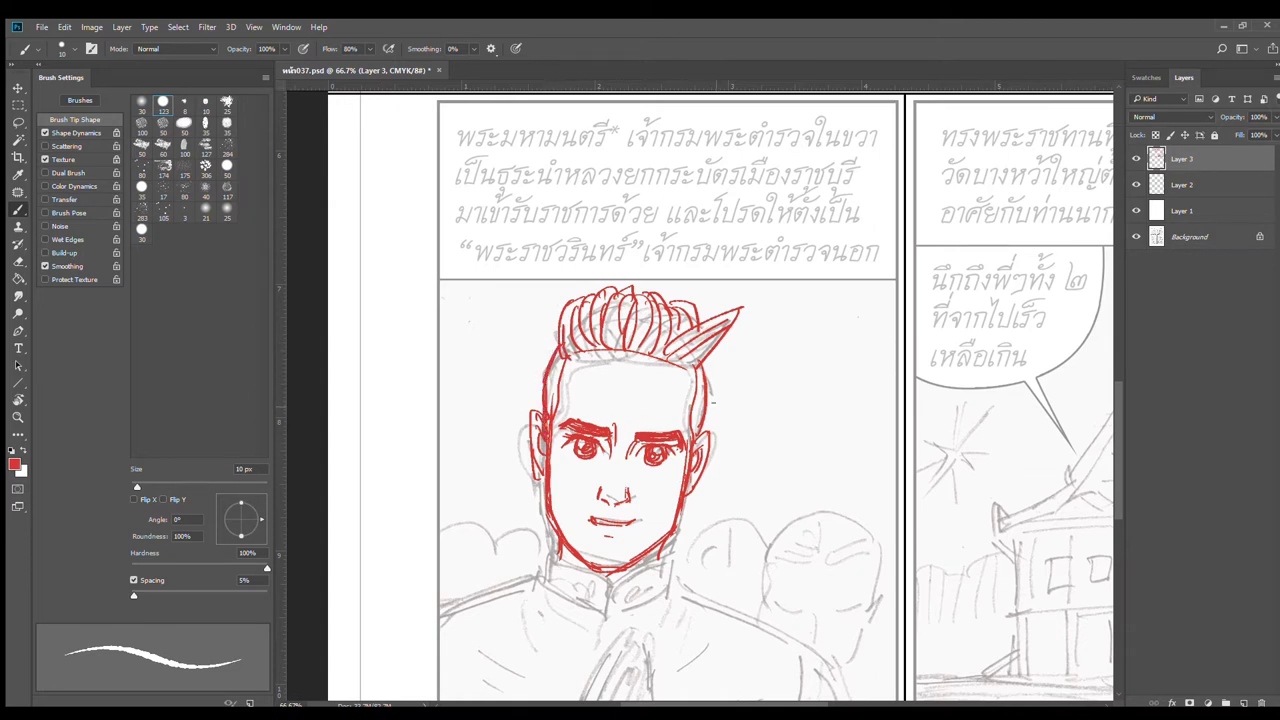
mouse_move(704, 372)
left_mouse_down()
mouse_move(686, 460)
mouse_move(702, 475)
mouse_move(734, 367)
mouse_move(717, 418)
left_mouse_up()
Step: Draw the man's neck and the upper edge of his standing collar with its front opening
mouse_move(602, 405)
left_mouse_down()
mouse_move(655, 462)
mouse_move(721, 419)
left_mouse_up()
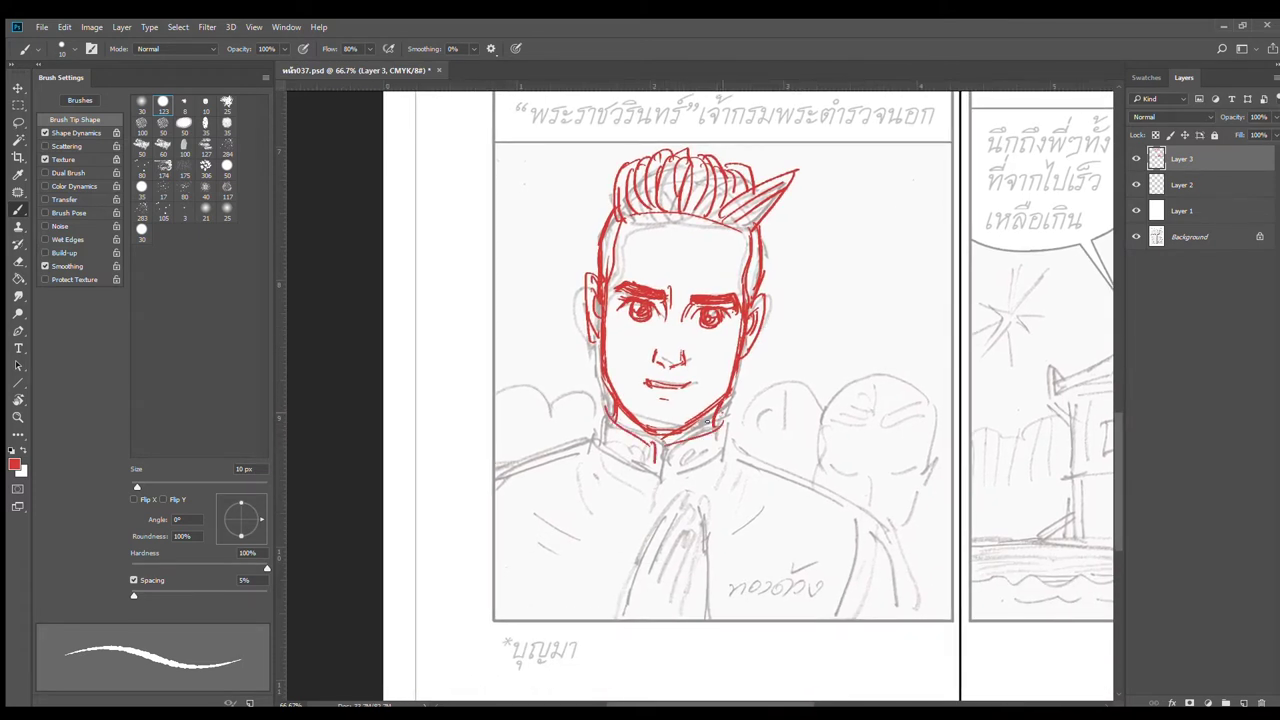
mouse_move(657, 445)
left_mouse_down()
mouse_move(720, 421)
mouse_move(730, 450)
left_mouse_up()
scroll(787, 430, "down", 2)
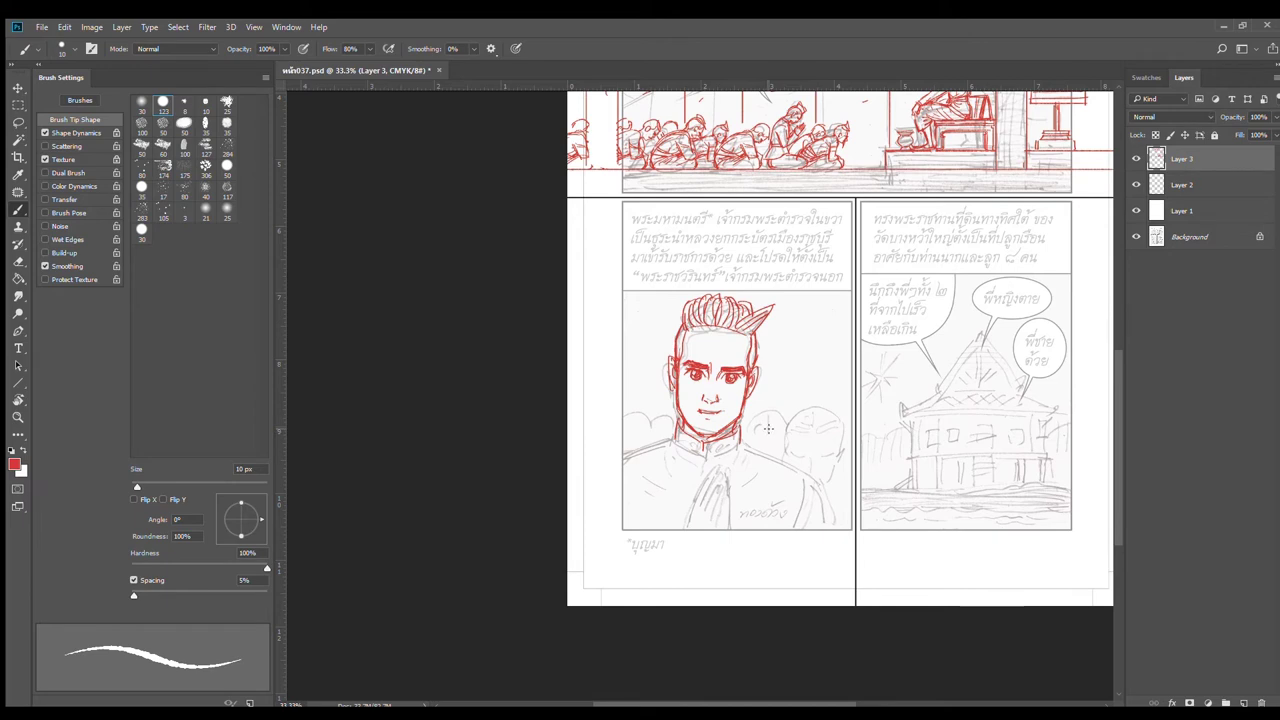
left_click(702, 460)
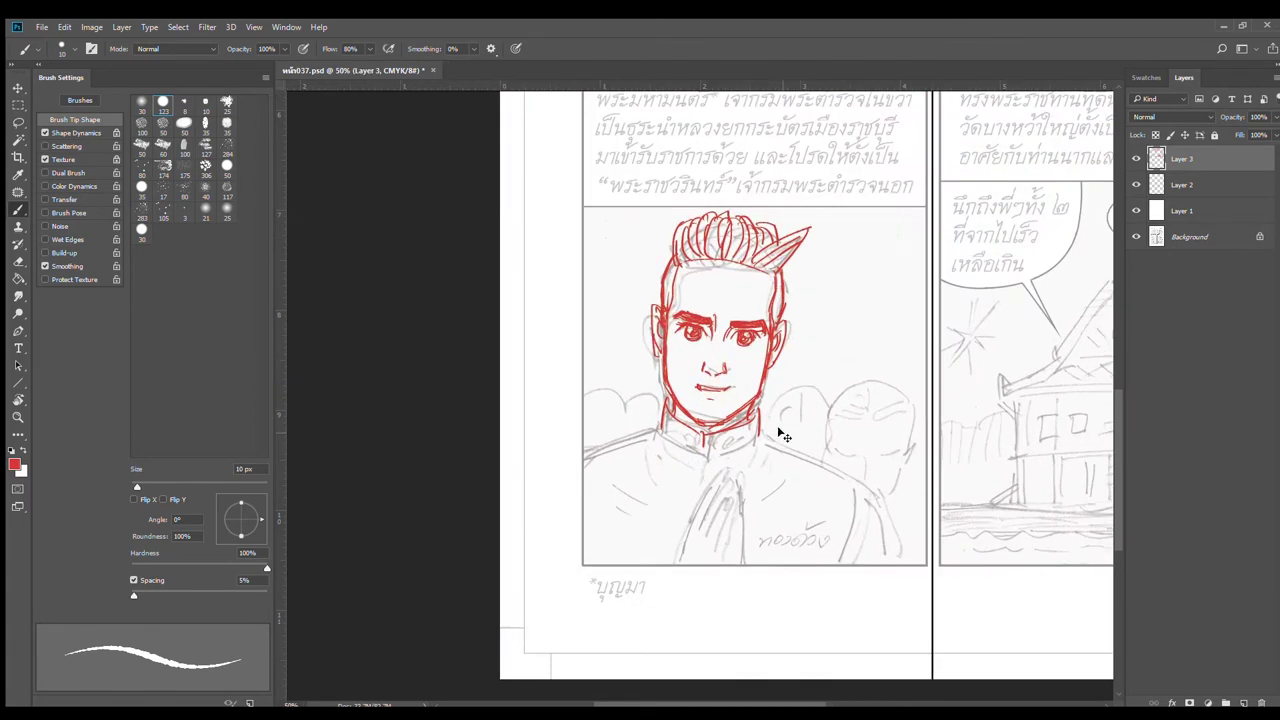
Step: Draw both shoulder lines, trimming the overlap beside the neck, and add the collar's lower edge
left_click_drag(762, 424, 884, 466)
left_click_drag(660, 399, 584, 420)
key("e")
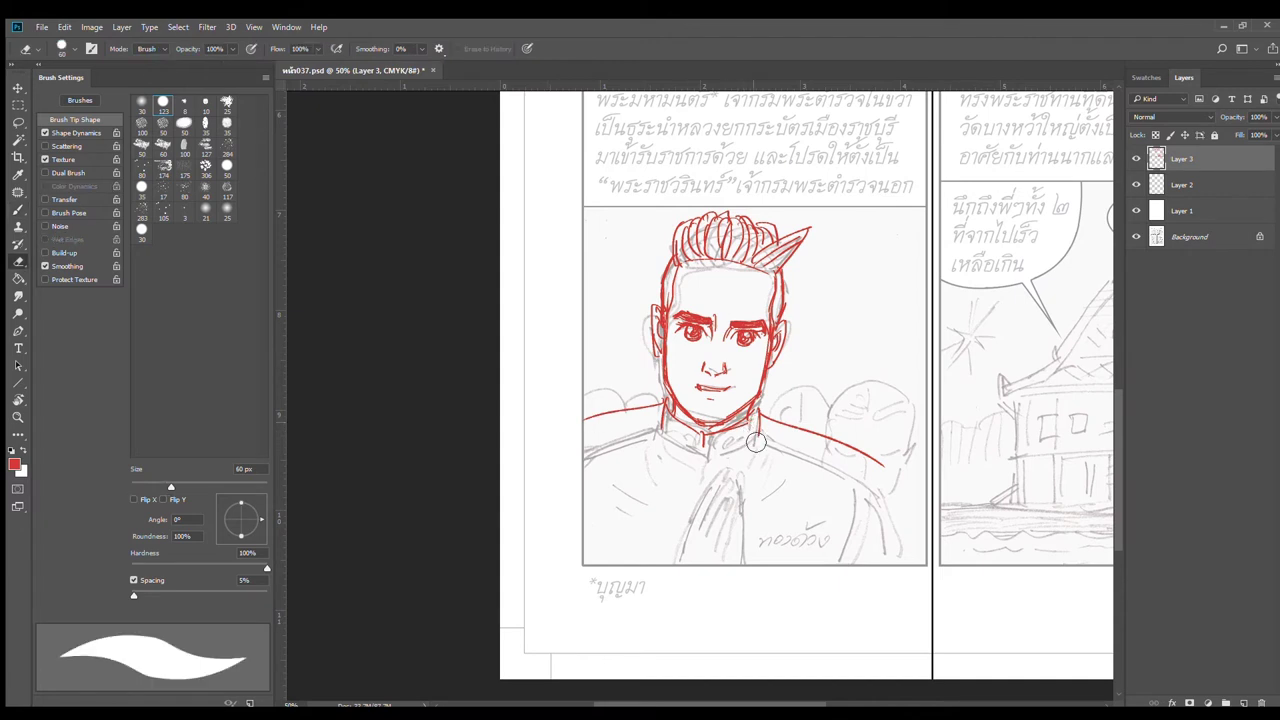
key("b")
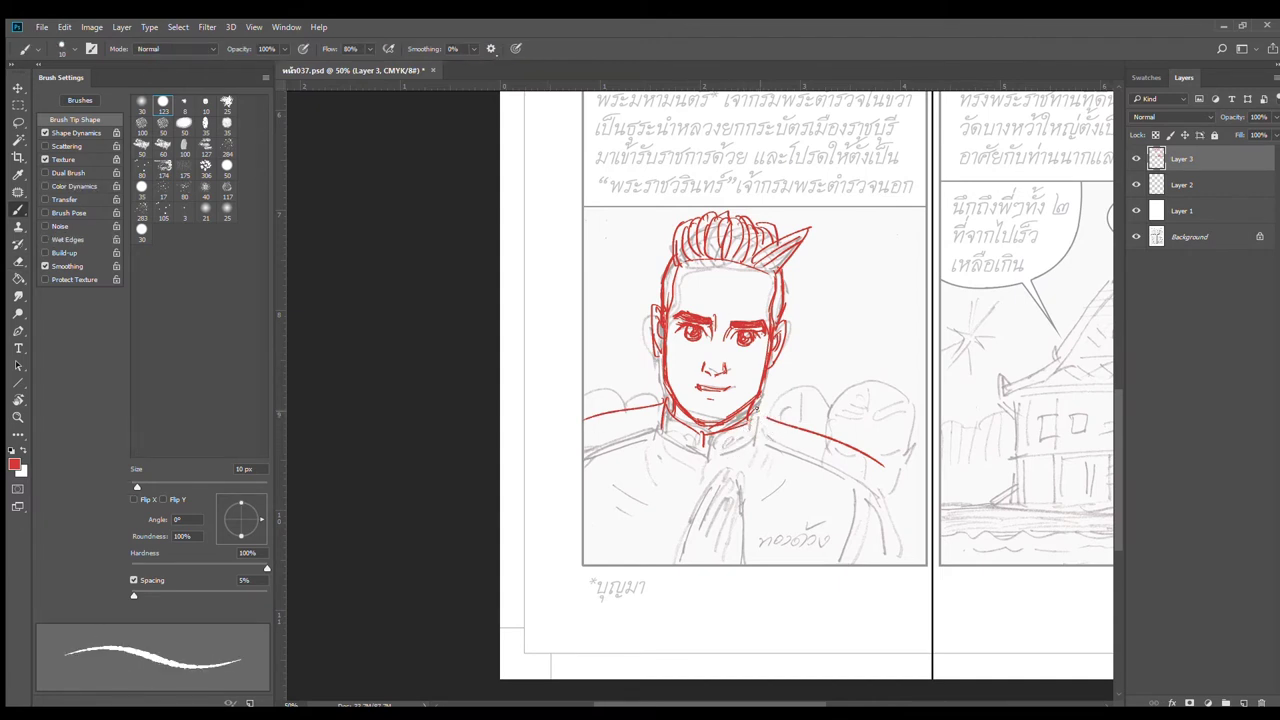
left_click_drag(703, 441, 720, 436)
mouse_move(664, 396)
left_mouse_down()
mouse_move(662, 418)
mouse_move(697, 455)
mouse_move(818, 412)
left_mouse_up()
Step: Outline both upper arms down past the panel's lower border and double the right shoulder line
left_click_drag(856, 462, 895, 566)
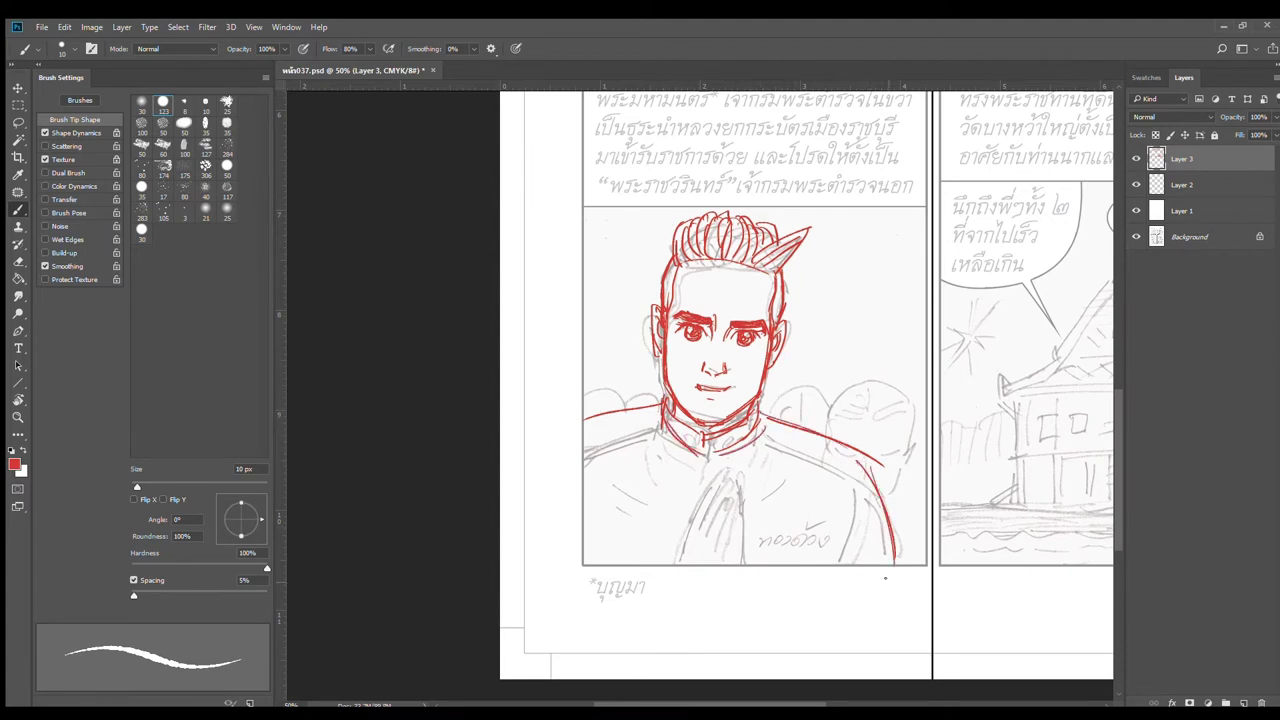
mouse_move(764, 485)
left_mouse_down()
mouse_move(809, 456)
mouse_move(794, 425)
left_mouse_up()
mouse_move(684, 340)
left_mouse_down()
mouse_move(574, 372)
mouse_move(538, 478)
left_mouse_up()
left_click_drag(589, 372, 546, 563)
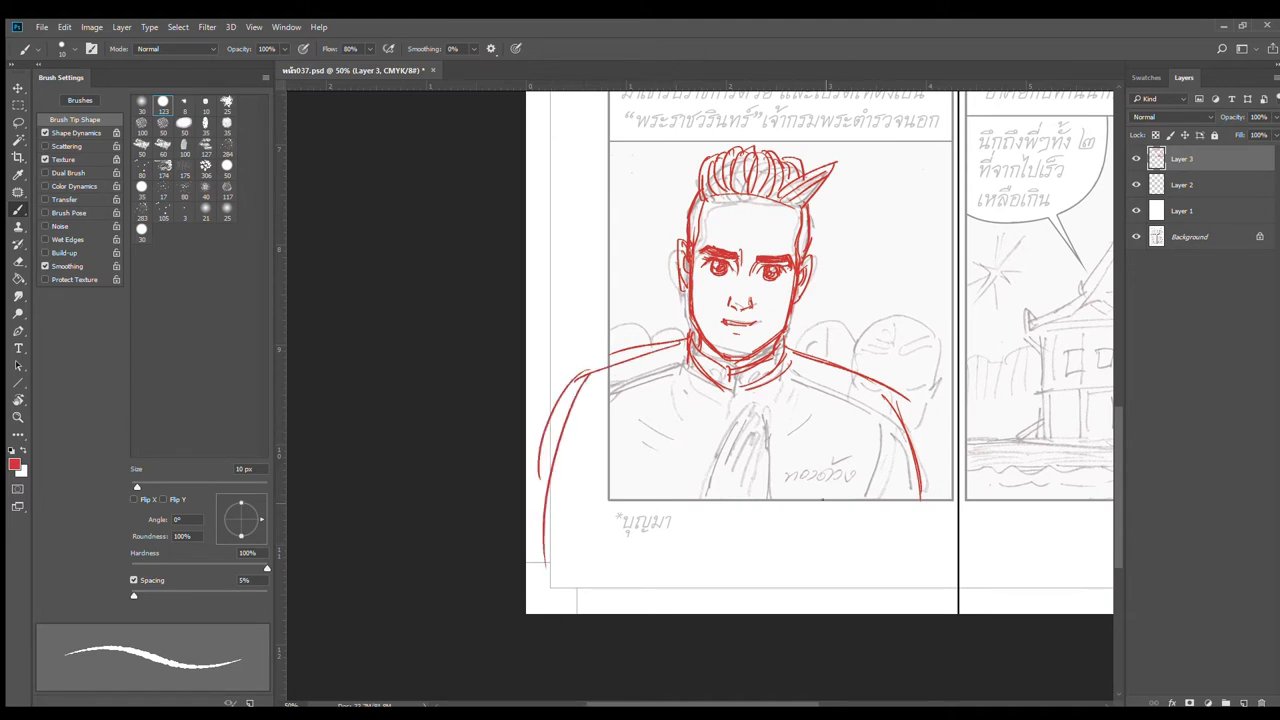
left_click_drag(882, 386, 901, 573)
left_click_drag(797, 355, 897, 402)
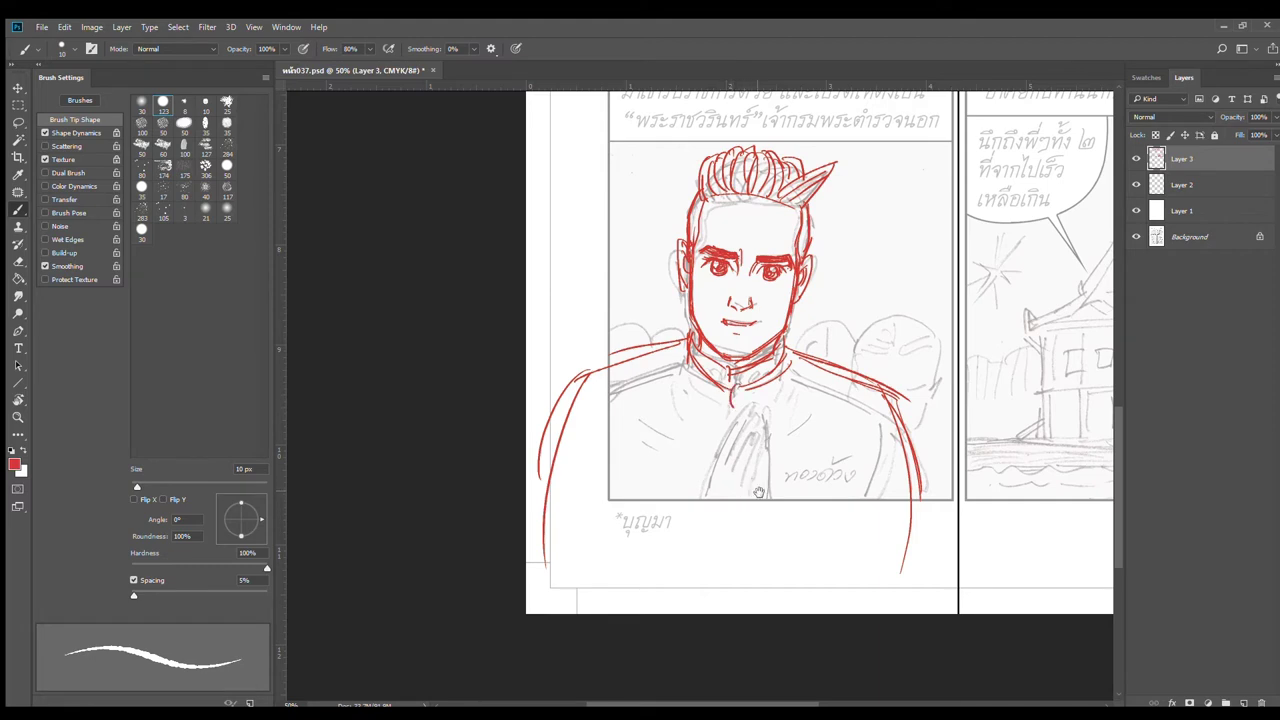
Step: Draw the front hand of the prayer gesture in front of the chest, with its fingers and outer edges
scroll(759, 495, "up", 1)
left_click_drag(754, 437, 737, 542)
scroll(730, 468, "up", 1)
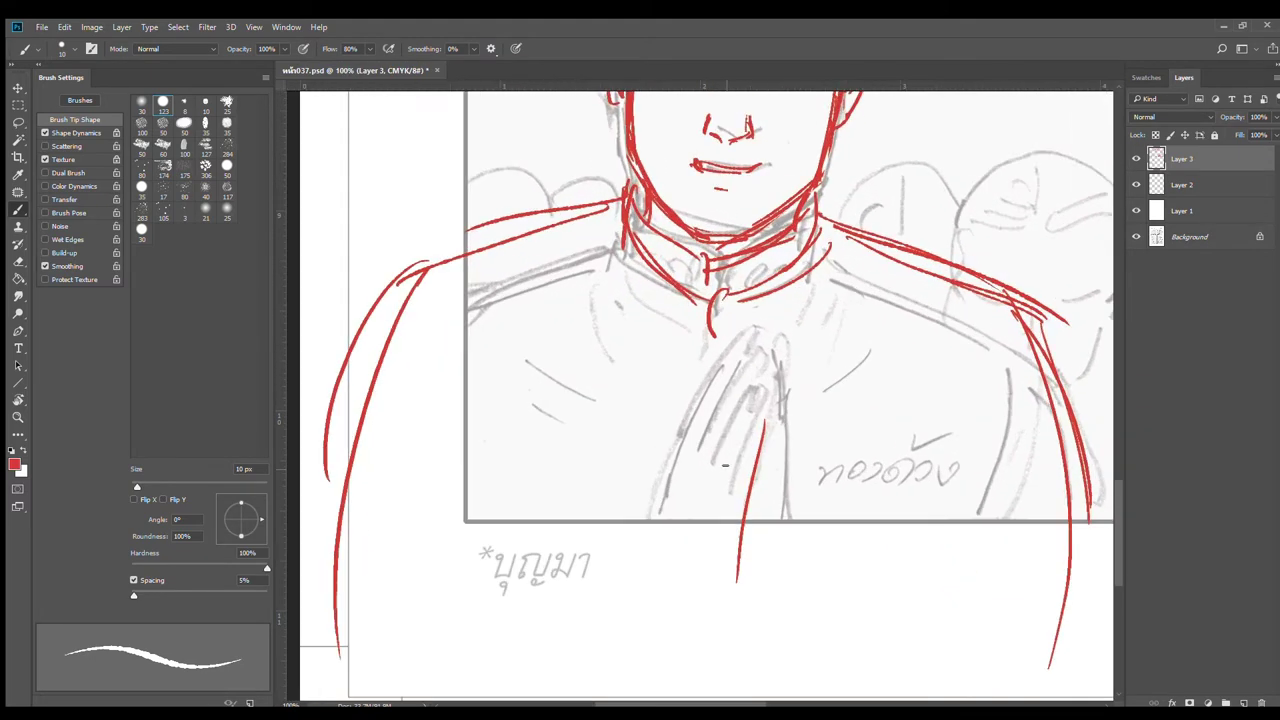
mouse_move(721, 484)
left_mouse_down()
mouse_move(755, 397)
mouse_move(766, 432)
left_mouse_up()
mouse_move(699, 474)
left_mouse_down()
mouse_move(748, 374)
mouse_move(759, 402)
left_mouse_up()
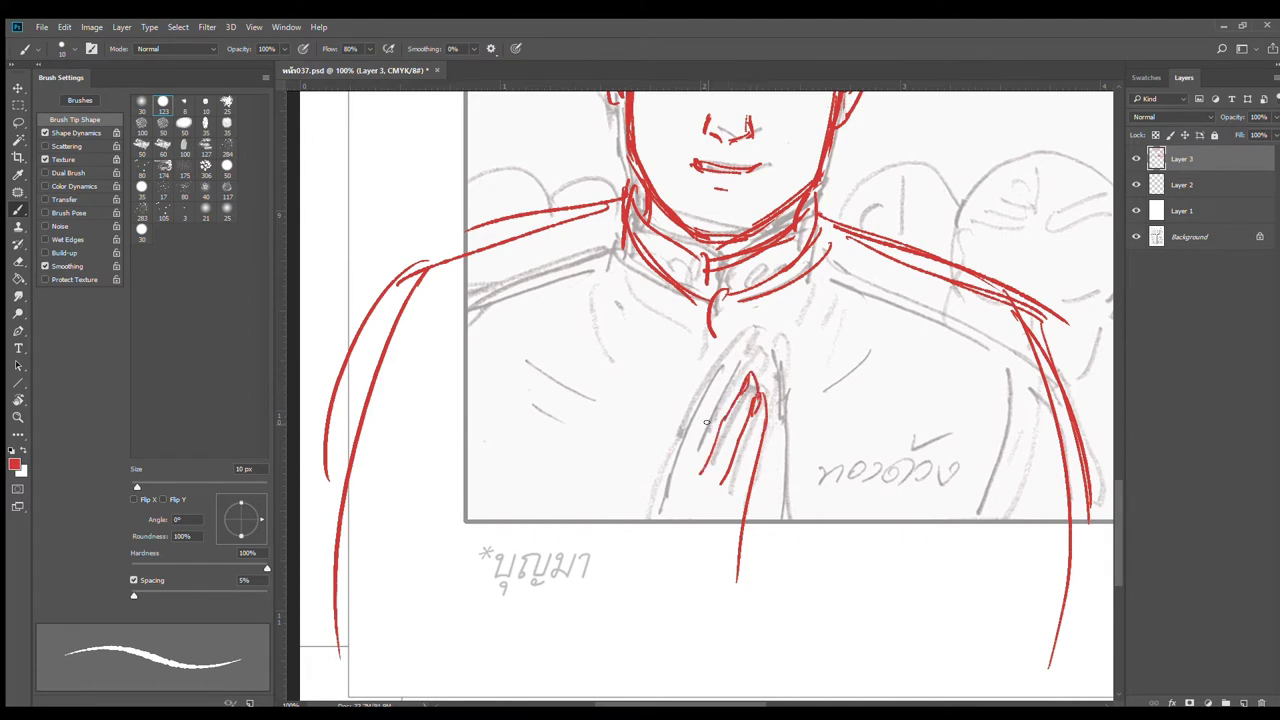
mouse_move(688, 461)
left_mouse_down()
mouse_move(743, 351)
mouse_move(718, 395)
mouse_move(724, 359)
mouse_move(670, 463)
mouse_move(689, 487)
left_mouse_up()
mouse_move(692, 418)
left_mouse_down()
mouse_move(660, 494)
mouse_move(667, 603)
left_mouse_up()
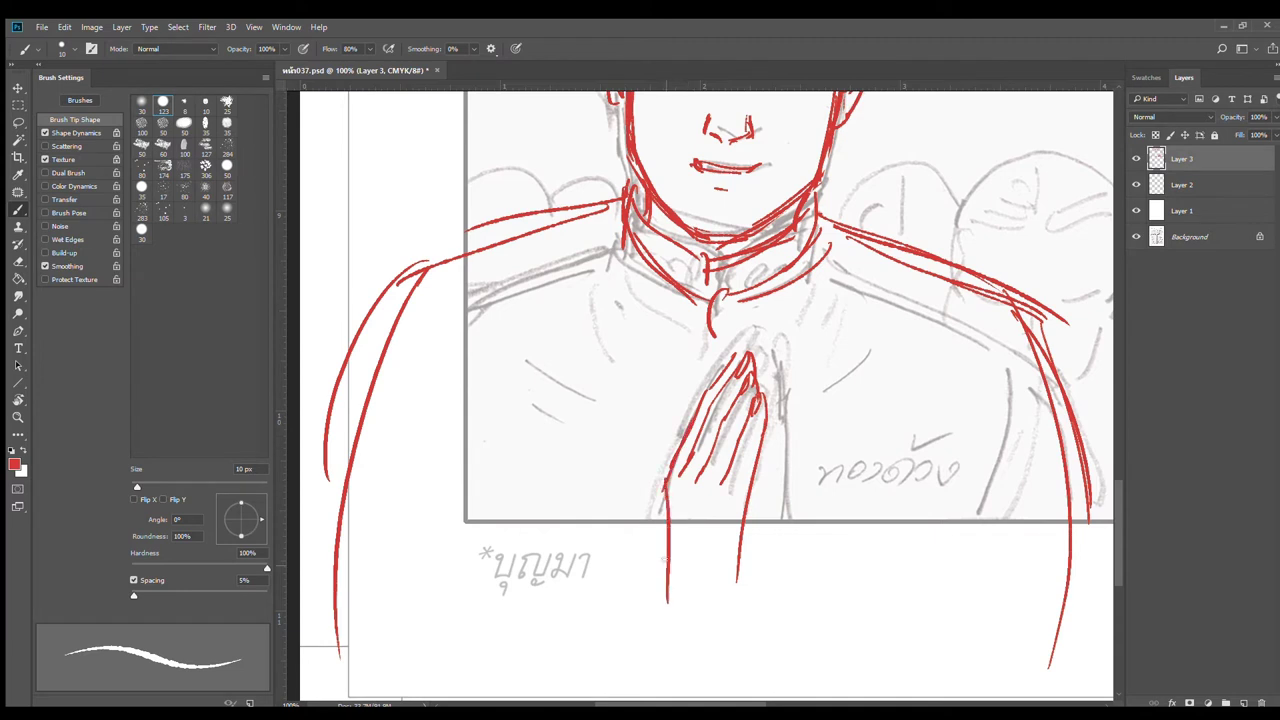
Step: Reinforce the front hand's wrist and finger lines and add the second hand's fingertips behind it
left_click_drag(672, 498, 660, 588)
left_click_drag(721, 482, 712, 505)
left_click_drag(741, 566, 717, 610)
mouse_move(729, 475)
left_mouse_down()
mouse_move(713, 507)
mouse_move(685, 495)
mouse_move(709, 519)
left_mouse_up()
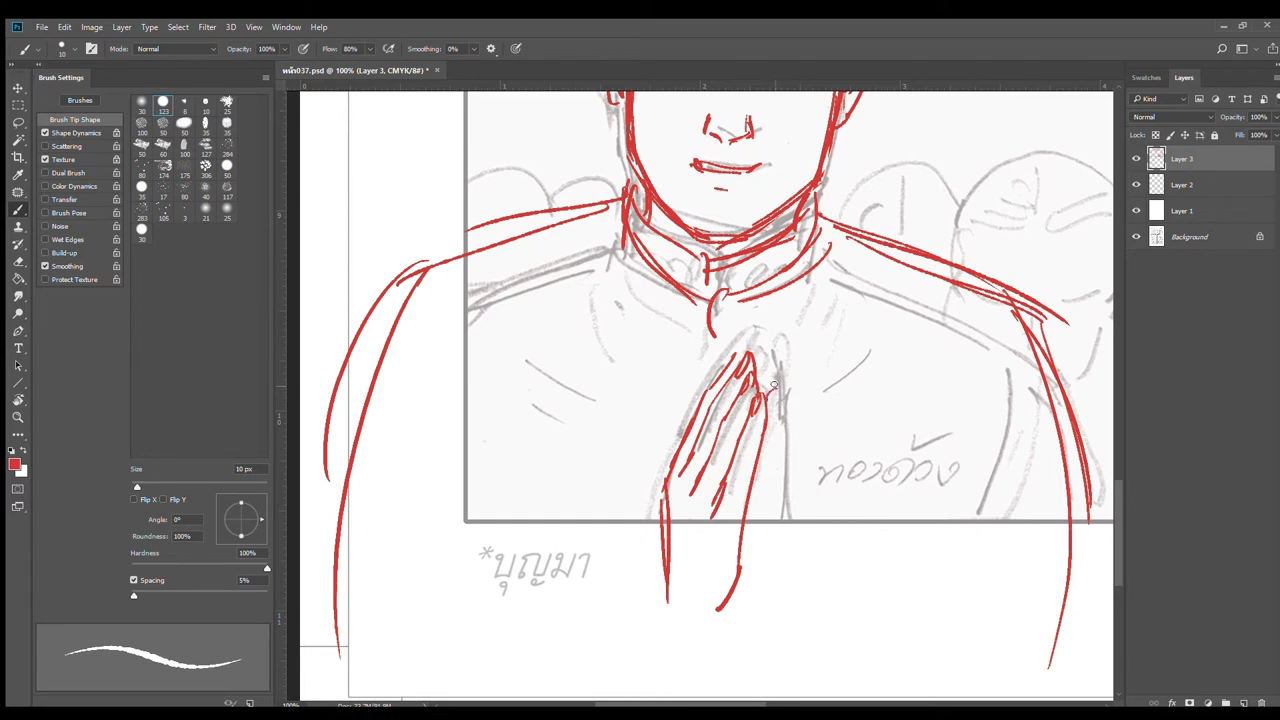
mouse_move(776, 382)
left_mouse_down()
mouse_move(774, 504)
mouse_move(754, 488)
left_mouse_up()
mouse_move(759, 370)
left_mouse_down()
mouse_move(773, 390)
mouse_move(764, 344)
mouse_move(770, 387)
left_mouse_up()
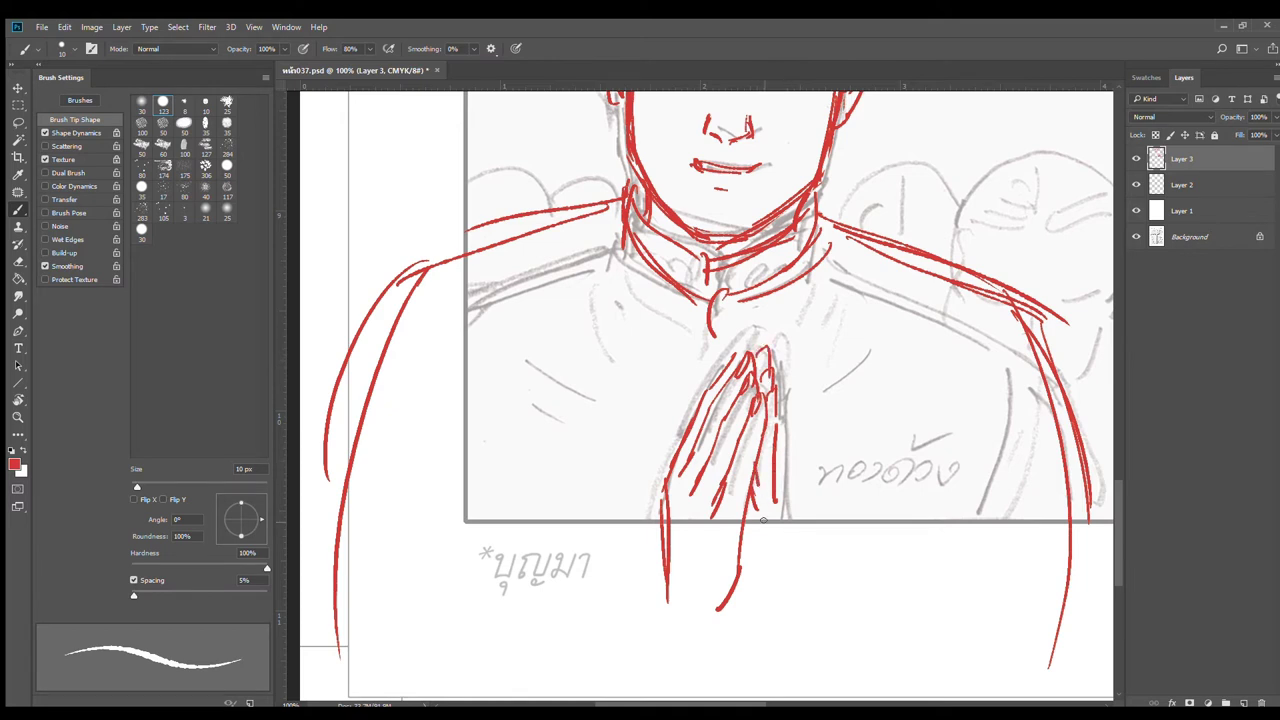
Step: Draw the second hand's outer edge down to the wrist, undoing the first attempt, and mark the base of the palm
left_click_drag(779, 456, 786, 628)
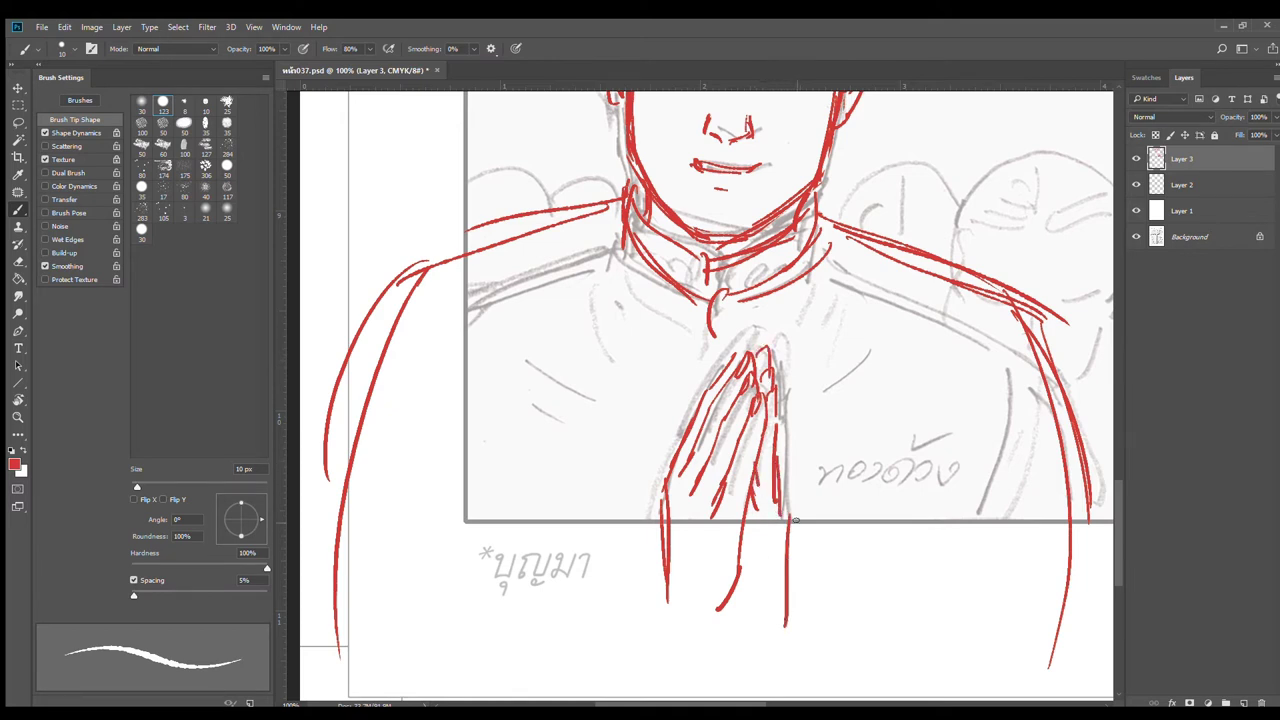
key("ctrl+z")
mouse_move(784, 508)
left_mouse_down()
mouse_move(791, 609)
mouse_move(764, 621)
left_mouse_up()
Step: Thicken both wrist outlines and draw the forearm lines flaring outward from beneath the joined hands
left_click(790, 598, "alt")
left_click_drag(815, 572, 835, 484)
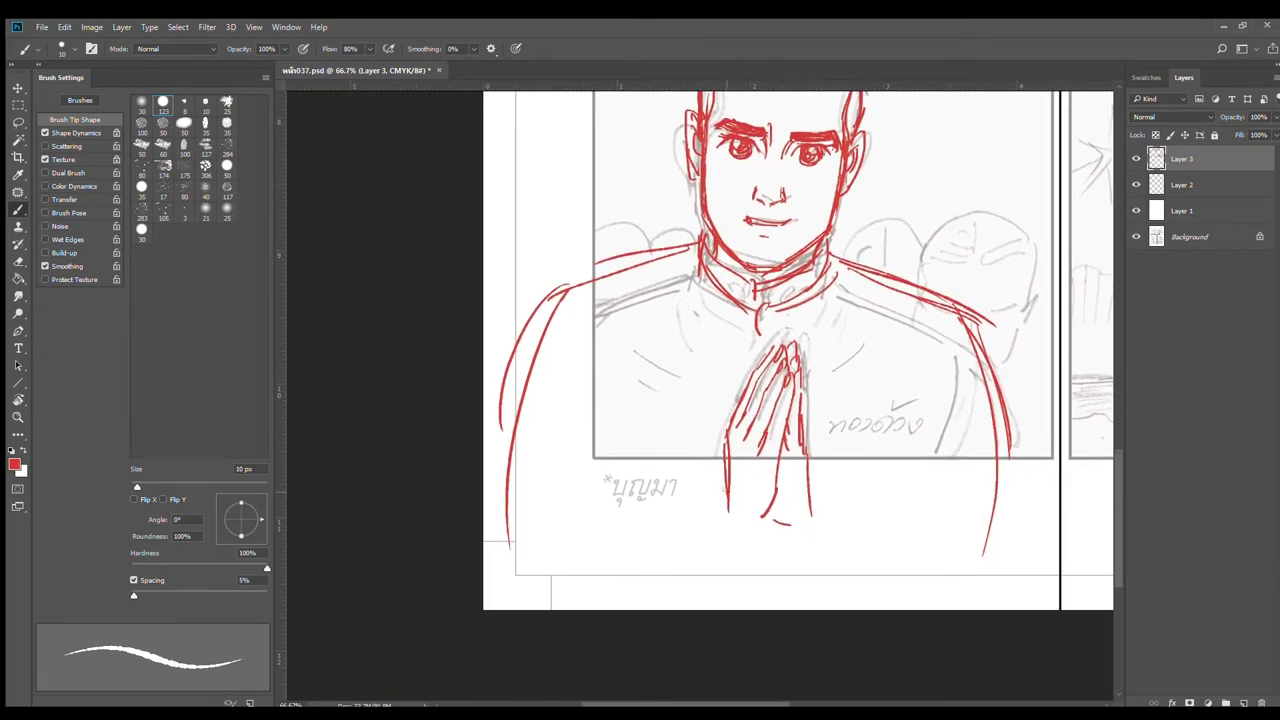
mouse_move(724, 460)
left_mouse_down()
mouse_move(718, 516)
mouse_move(744, 538)
mouse_move(778, 498)
left_mouse_up()
left_click_drag(714, 500, 671, 536)
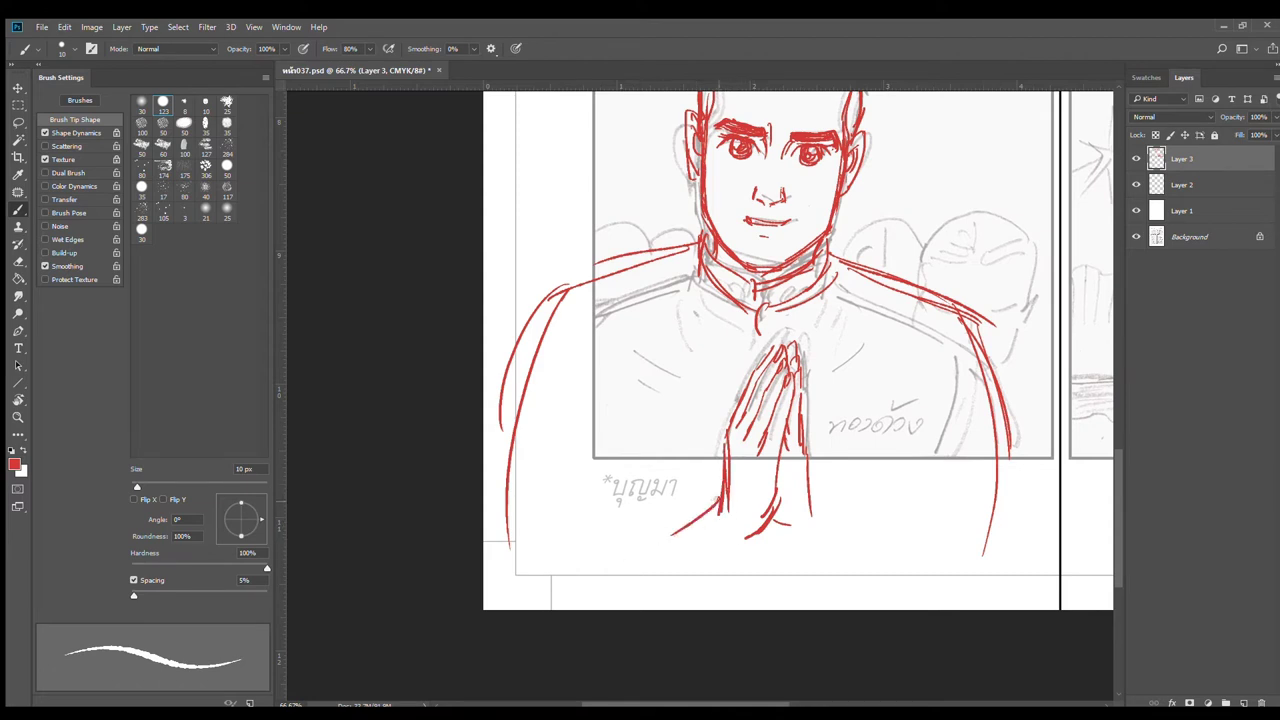
mouse_move(719, 493)
left_mouse_down()
mouse_move(683, 527)
mouse_move(713, 575)
left_mouse_up()
left_click_drag(776, 525, 807, 551)
mouse_move(817, 496)
left_mouse_down()
mouse_move(848, 518)
mouse_move(831, 517)
left_mouse_up()
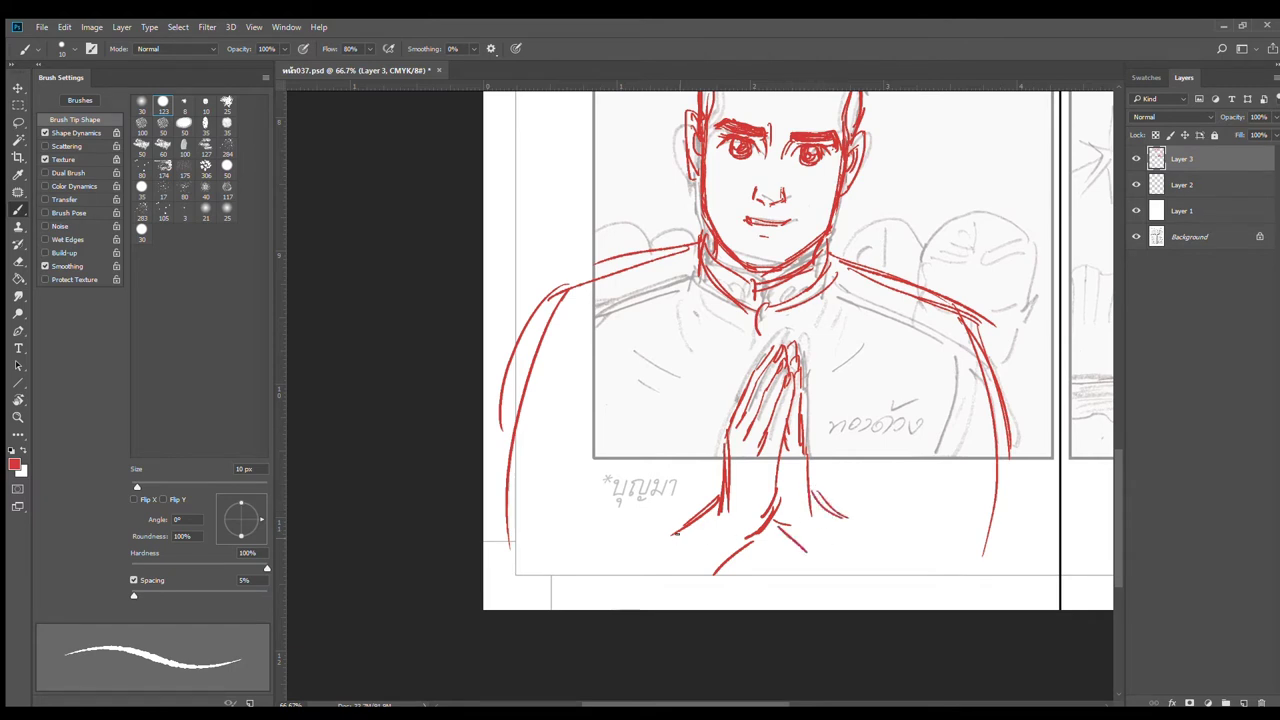
Step: Draw the open cuff around the left wrist and the sleeve's forearm edges running toward the left elbow
left_click_drag(685, 517, 680, 601)
left_click_drag(692, 517, 682, 608)
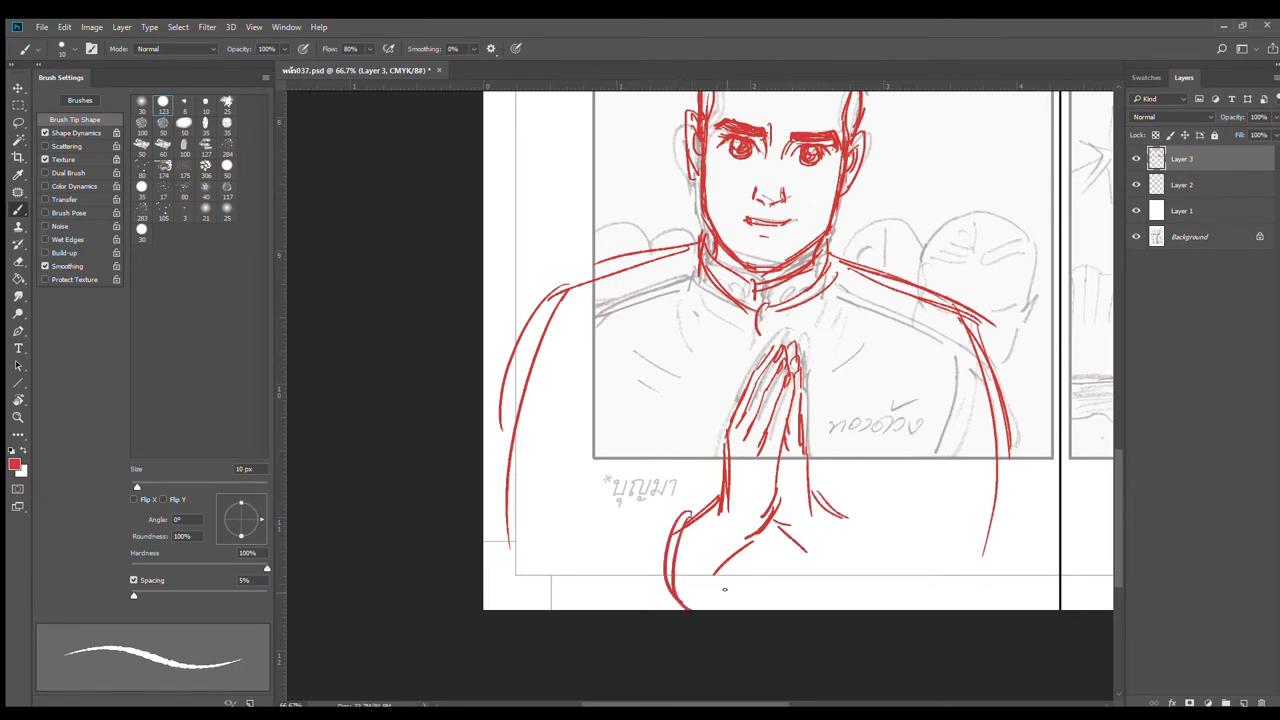
left_click_drag(729, 572, 718, 609)
left_click_drag(688, 506, 548, 578)
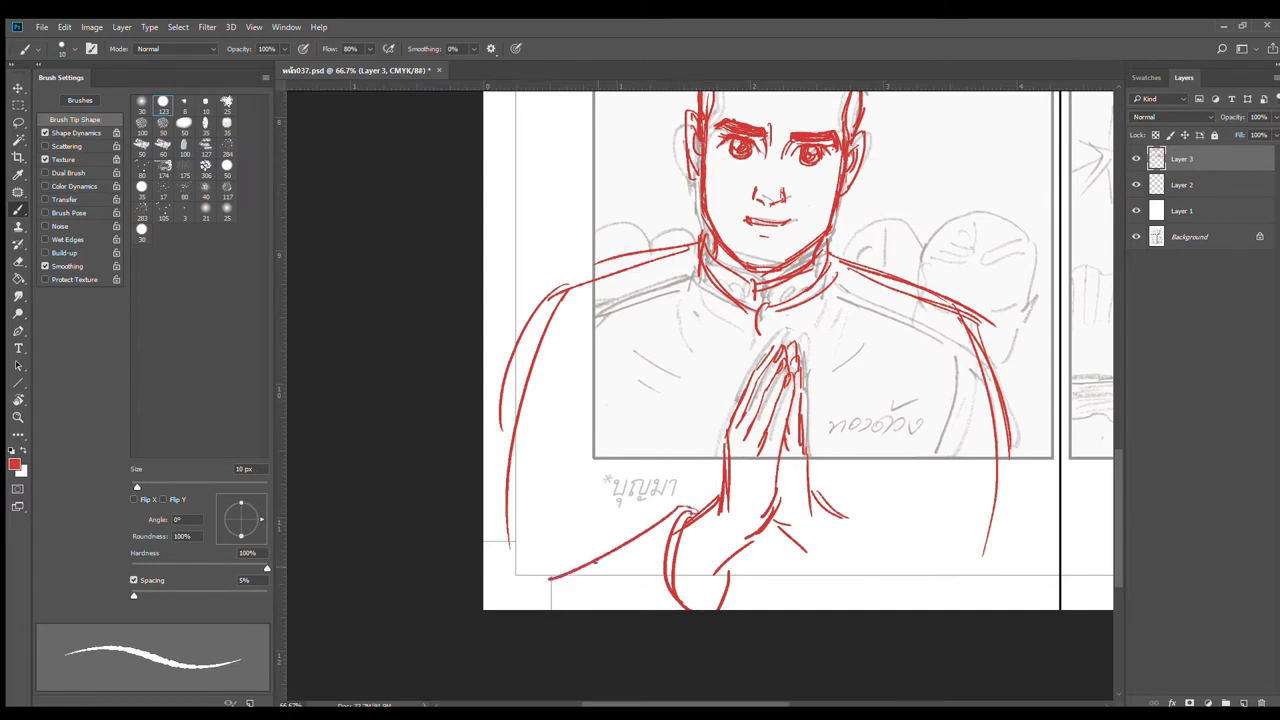
left_click_drag(661, 515, 522, 571)
Step: Add fabric folds at the left elbow and upper arm, and extend the sleeve's outer edge to the page bottom
mouse_move(519, 567)
left_mouse_down()
mouse_move(547, 538)
mouse_move(575, 537)
left_mouse_up()
mouse_move(568, 306)
left_mouse_down()
mouse_move(594, 536)
mouse_move(528, 430)
mouse_move(586, 482)
left_mouse_up()
left_click_drag(520, 456, 588, 494)
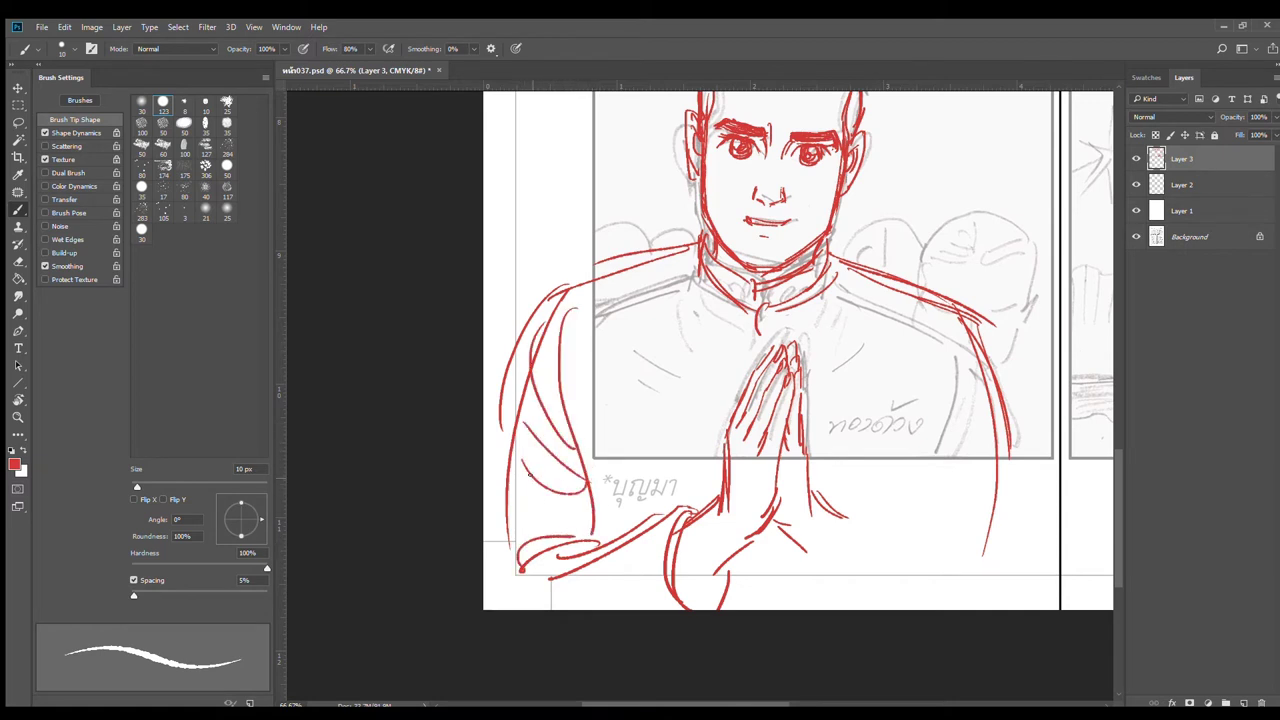
left_click_drag(503, 418, 487, 607)
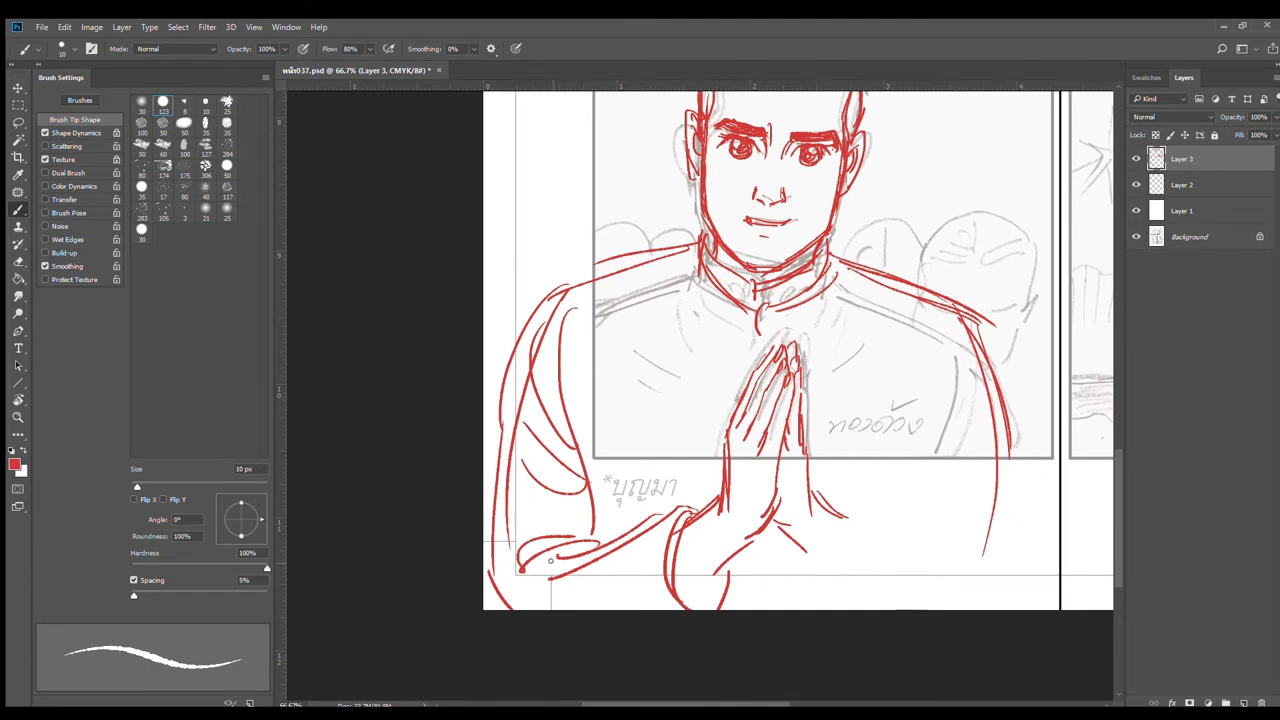
mouse_move(542, 570)
left_mouse_down()
mouse_move(605, 525)
mouse_move(688, 500)
left_mouse_up()
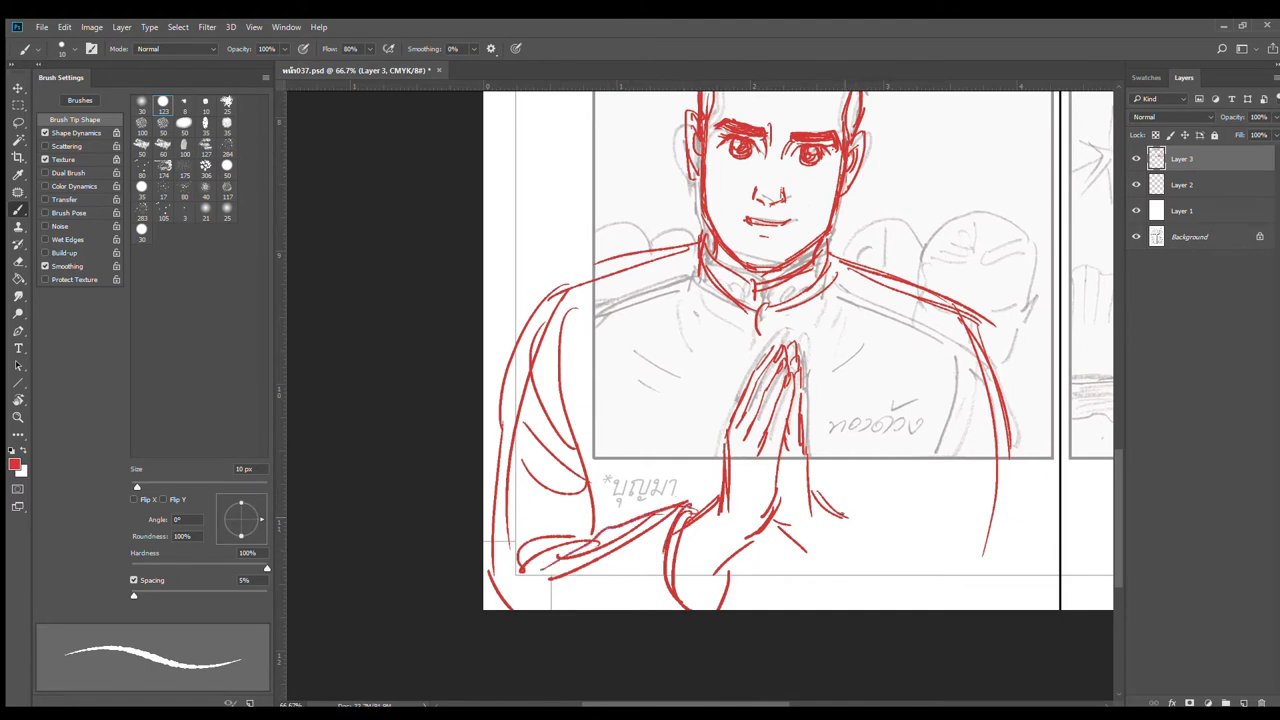
Step: Draw the open cuff around the right wrist and the upper edge of the right forearm sleeve
left_click_drag(828, 498, 830, 591)
mouse_move(795, 543)
left_mouse_down()
mouse_move(819, 600)
mouse_move(840, 598)
left_mouse_up()
mouse_move(847, 503)
left_mouse_down()
mouse_move(832, 602)
mouse_move(812, 599)
mouse_move(944, 543)
left_mouse_up()
Step: Draw the right sleeve's inner edge, upper-arm and elbow folds and outer side, and reinforce the bottom of the cuff
left_click_drag(946, 322, 903, 512)
left_click_drag(948, 410, 903, 500)
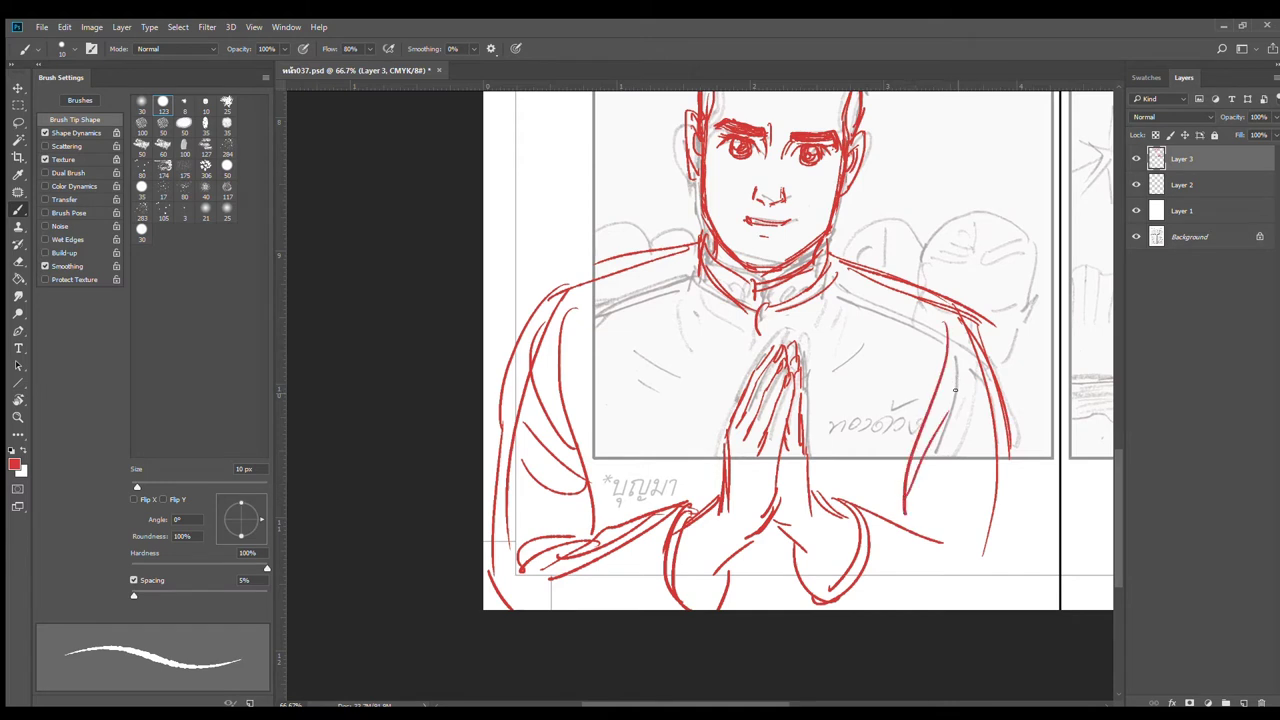
left_click_drag(967, 370, 905, 502)
mouse_move(981, 430)
left_mouse_down()
mouse_move(912, 516)
mouse_move(912, 531)
mouse_move(975, 576)
left_mouse_up()
mouse_move(927, 537)
left_mouse_down()
mouse_move(972, 577)
mouse_move(926, 539)
left_mouse_up()
left_click_drag(914, 531, 986, 546)
mouse_move(1004, 467)
left_mouse_down()
mouse_move(998, 607)
mouse_move(1010, 609)
left_mouse_up()
left_click_drag(806, 599, 820, 610)
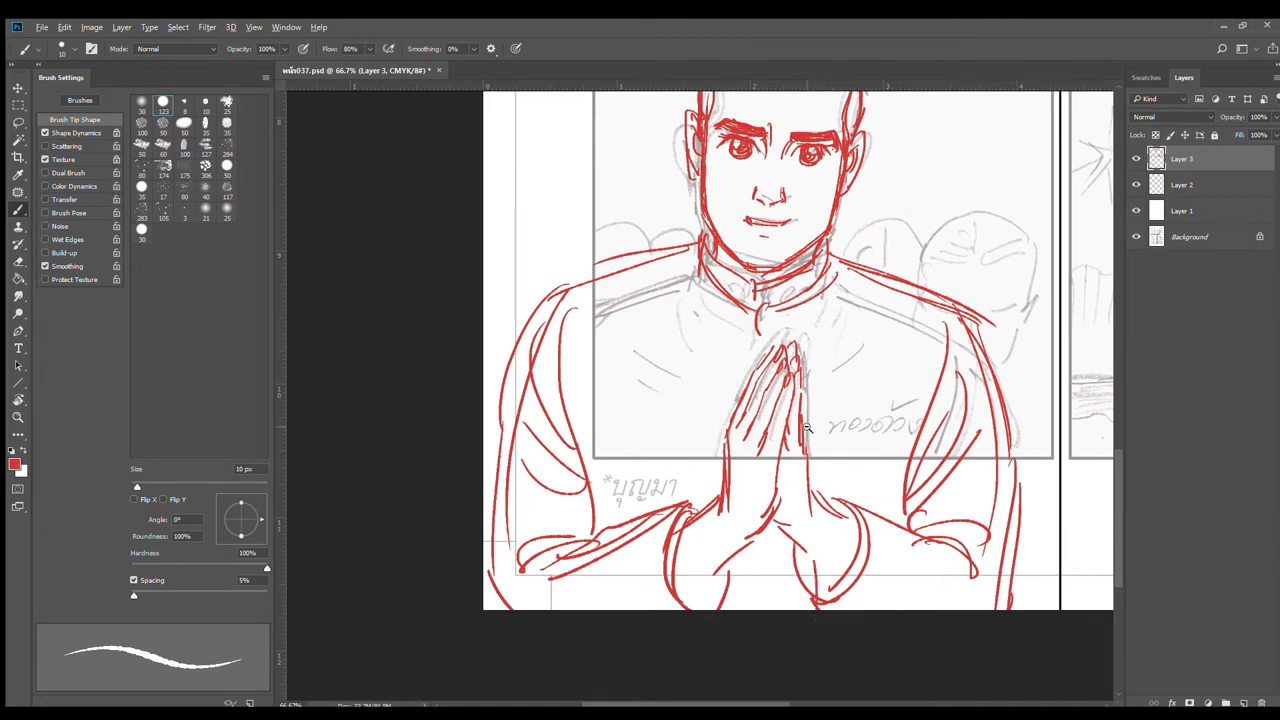
Step: Add the collar button, front placket line and neck crease to the jacket, plus another left sleeve fold and a line below the hands
scroll(834, 446, "down", 2)
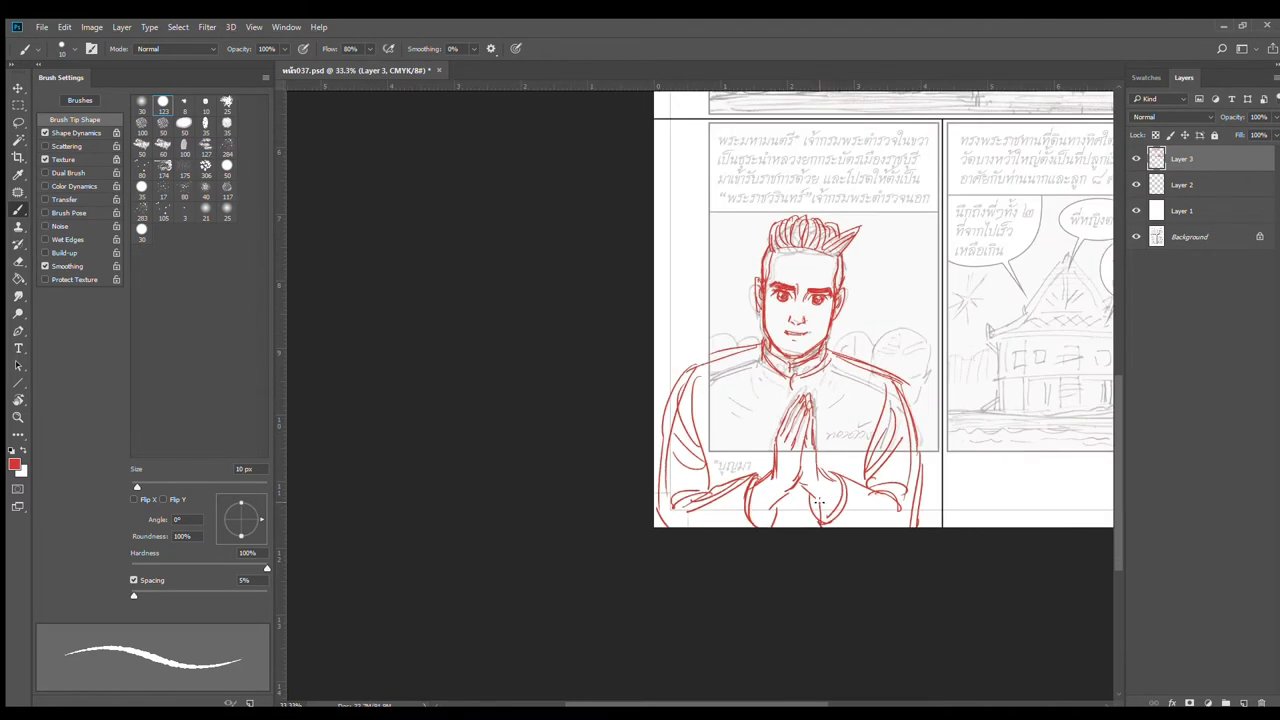
scroll(782, 400, "up", 2)
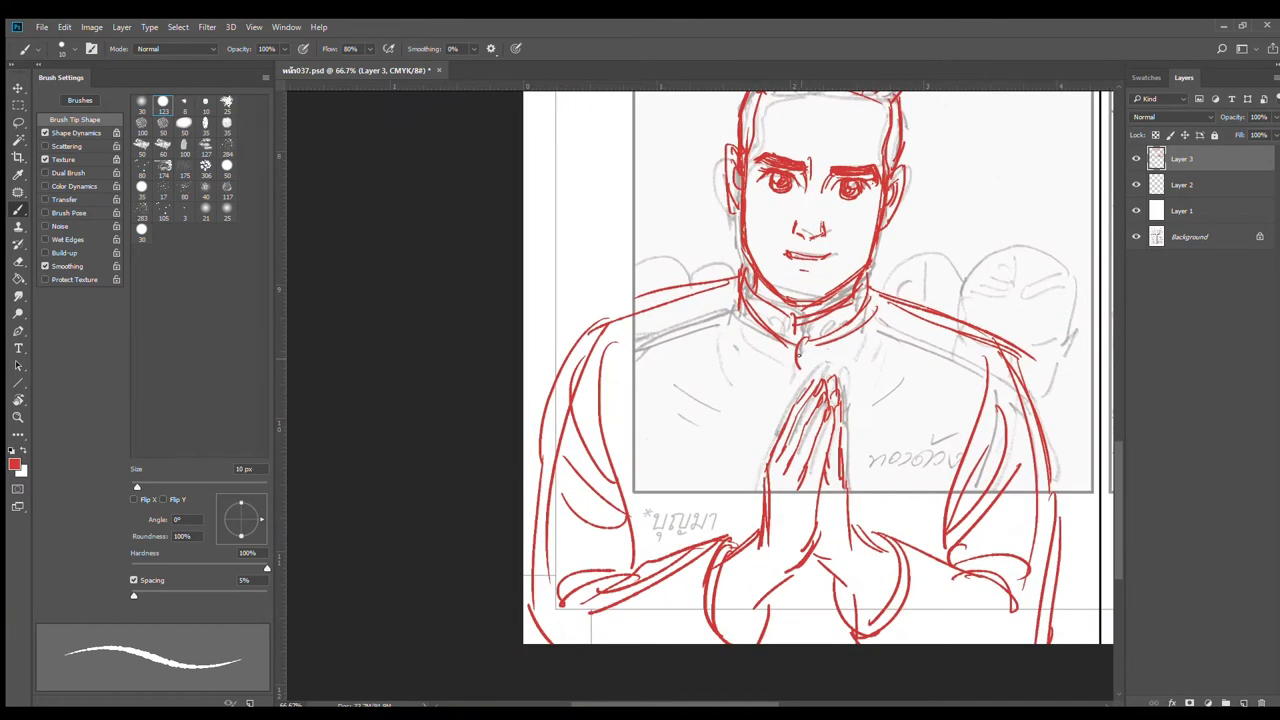
left_click_drag(737, 302, 760, 368)
left_click_drag(613, 344, 637, 577)
left_click_drag(797, 373, 798, 418)
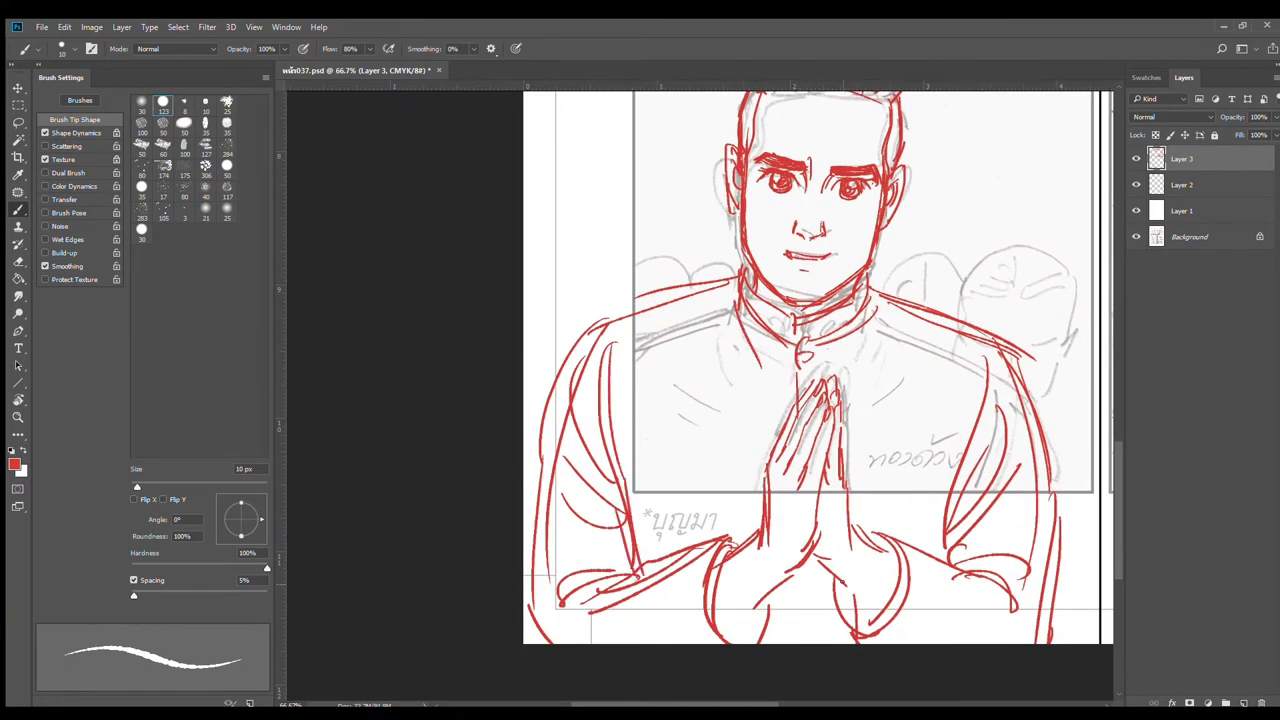
left_click_drag(804, 570, 799, 643)
Step: Reinforce the left edge of the praying hands and the left forearm line, and erase the left cuff outline
scroll(820, 558, "down", 2)
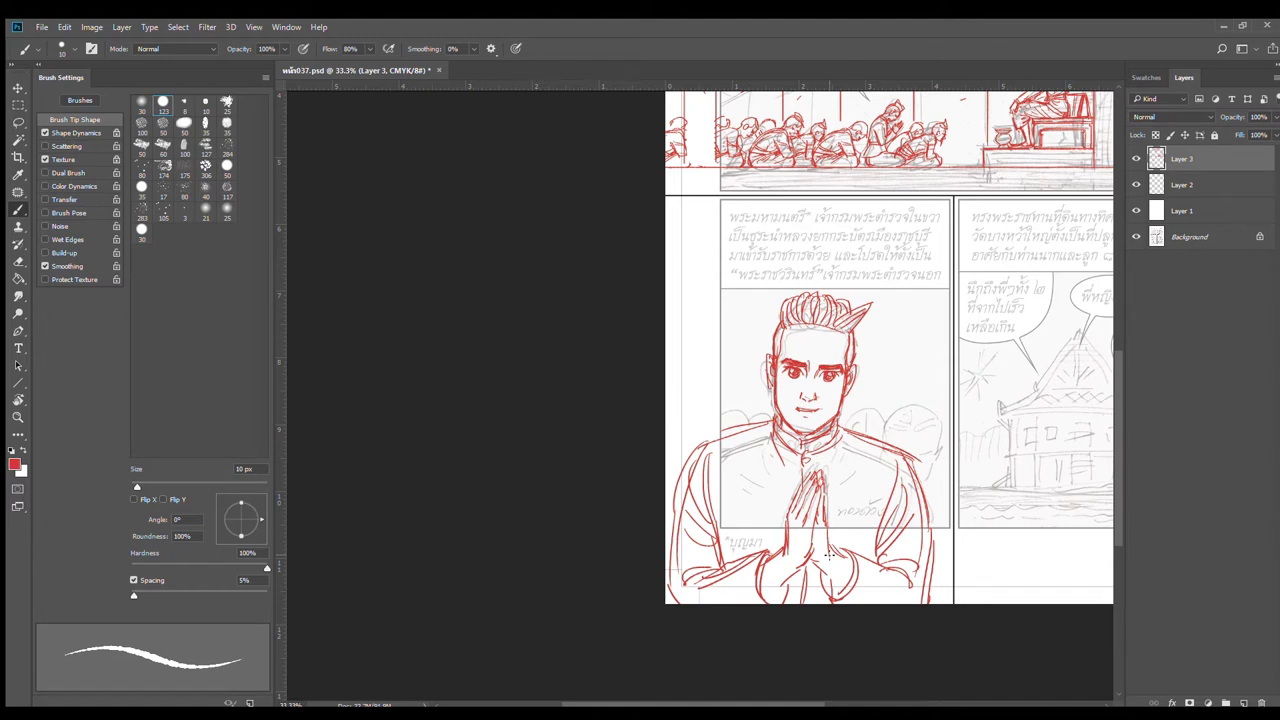
scroll(820, 444, "up", 2)
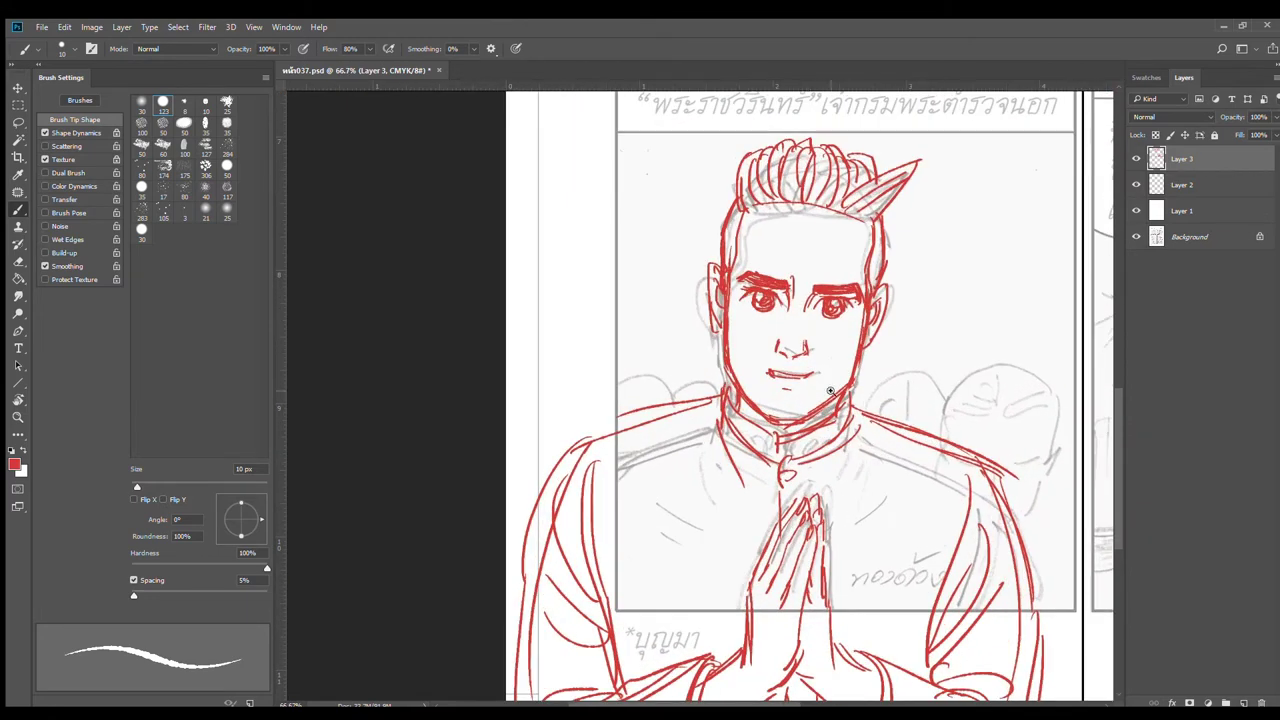
scroll(815, 390, "down", 3)
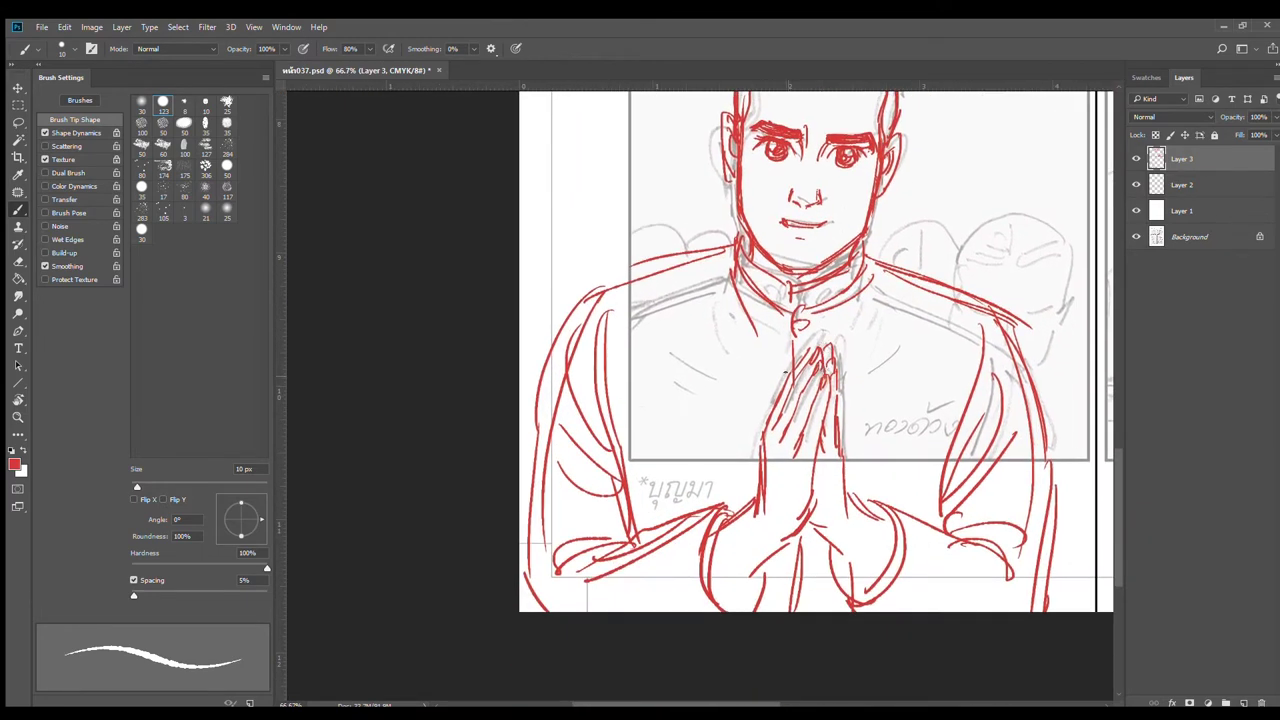
left_click_drag(785, 382, 765, 421)
left_click_drag(764, 527, 745, 576)
key("e")
mouse_move(732, 513)
left_mouse_down()
mouse_move(706, 584)
mouse_move(734, 519)
mouse_move(734, 626)
mouse_move(762, 613)
left_mouse_up()
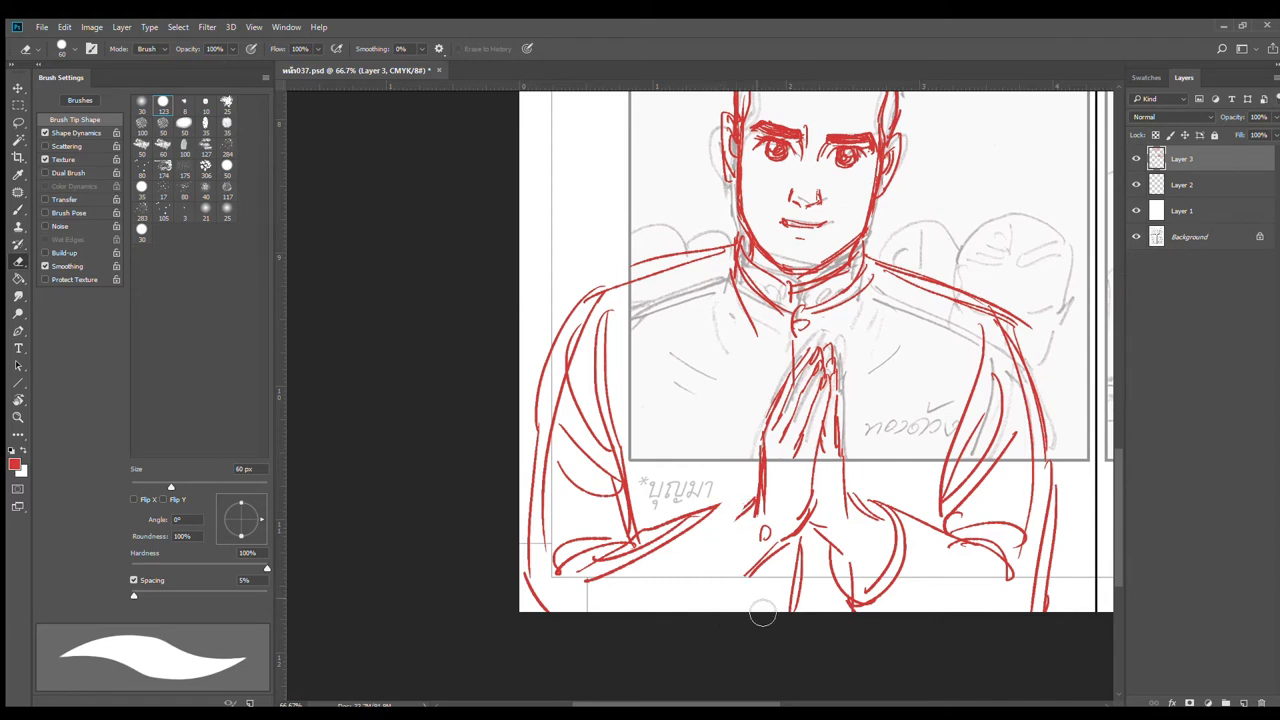
Step: Erase the left forearm sleeve lines and redraw the sleeve's lower edge as a smooth curve from wrist to elbow with an elbow fold
mouse_move(731, 511)
left_mouse_down()
mouse_move(657, 574)
mouse_move(585, 591)
left_mouse_up()
key("b")
mouse_move(748, 500)
left_mouse_down()
mouse_move(642, 541)
mouse_move(672, 539)
mouse_move(558, 560)
mouse_move(614, 542)
left_mouse_up()
key("e")
key("b")
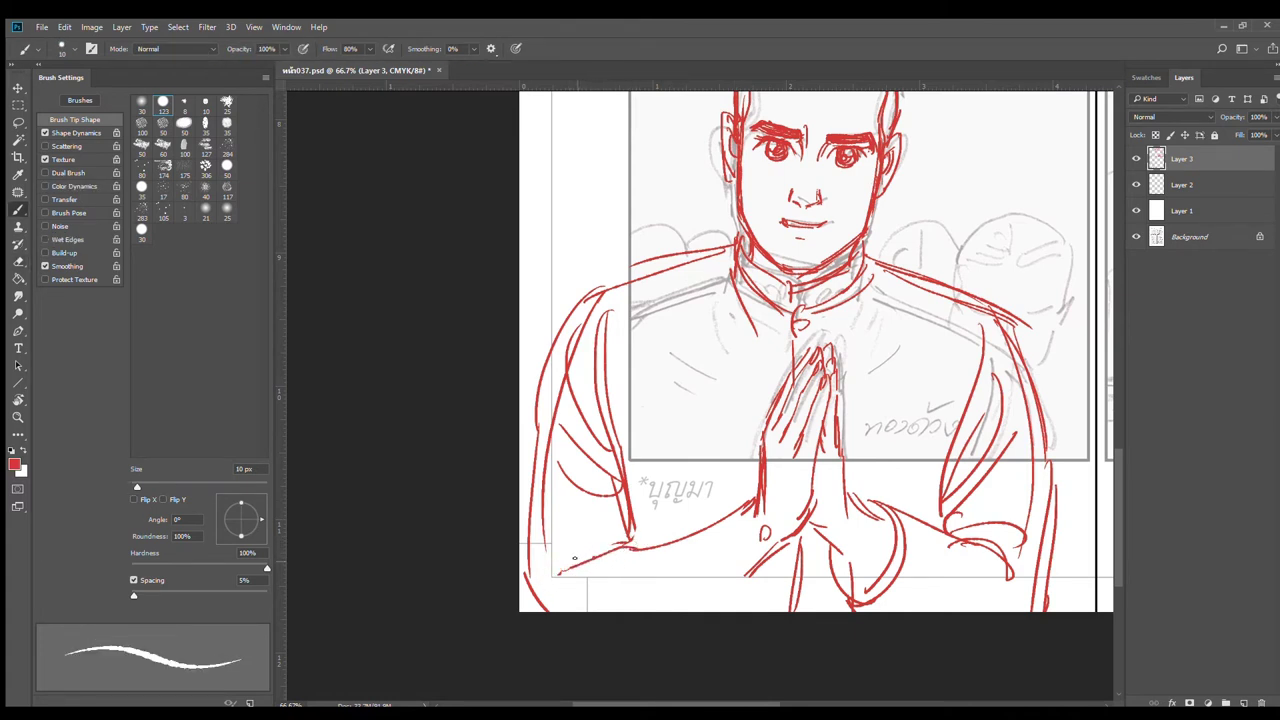
mouse_move(558, 574)
left_mouse_down()
mouse_move(616, 536)
mouse_move(567, 547)
left_mouse_up()
Step: Draw a narrow hanging cuff with double edges and an inner fold around the left wrist
left_click_drag(745, 516, 734, 608)
left_click_drag(756, 510, 752, 614)
left_click_drag(778, 558, 760, 612)
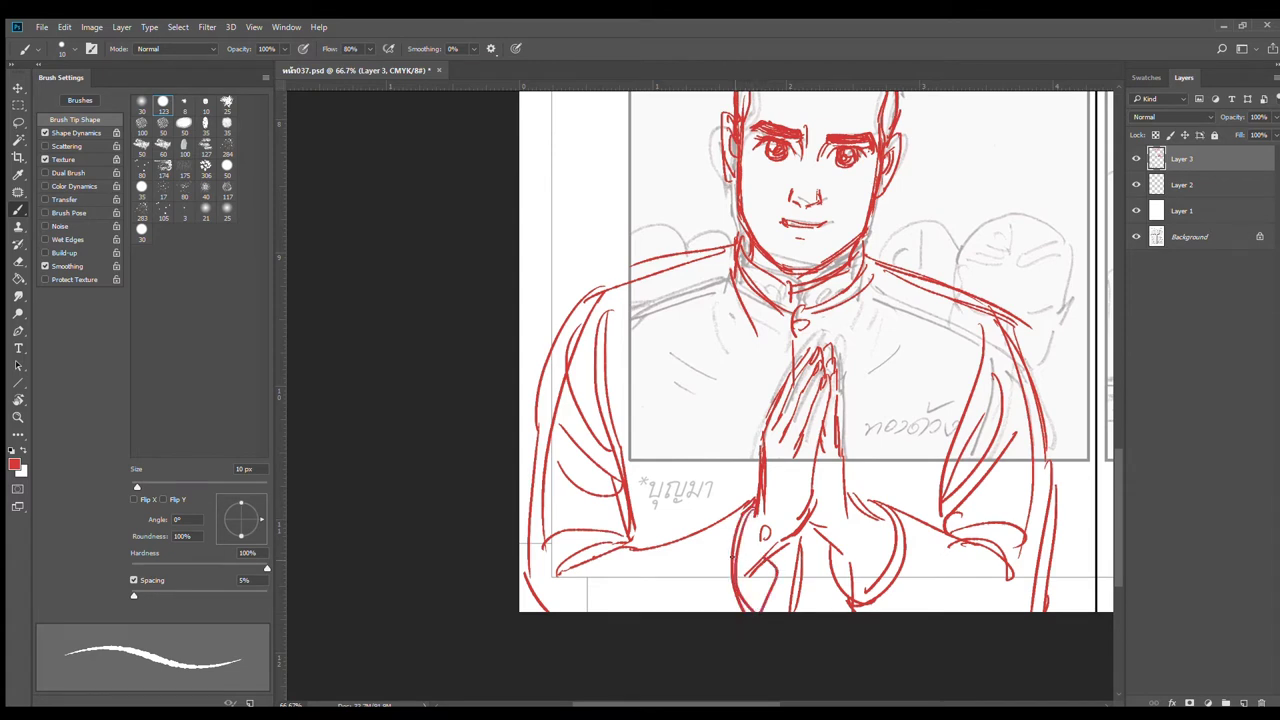
left_click_drag(736, 513, 721, 610)
Step: Erase the wide right cuff and forearm edge, and redraw a narrower double-edged cuff hanging from the right wrist
key("e")
mouse_move(886, 520)
left_mouse_down()
mouse_move(857, 591)
mouse_move(834, 580)
mouse_move(892, 573)
mouse_move(889, 546)
left_mouse_up()
key("b")
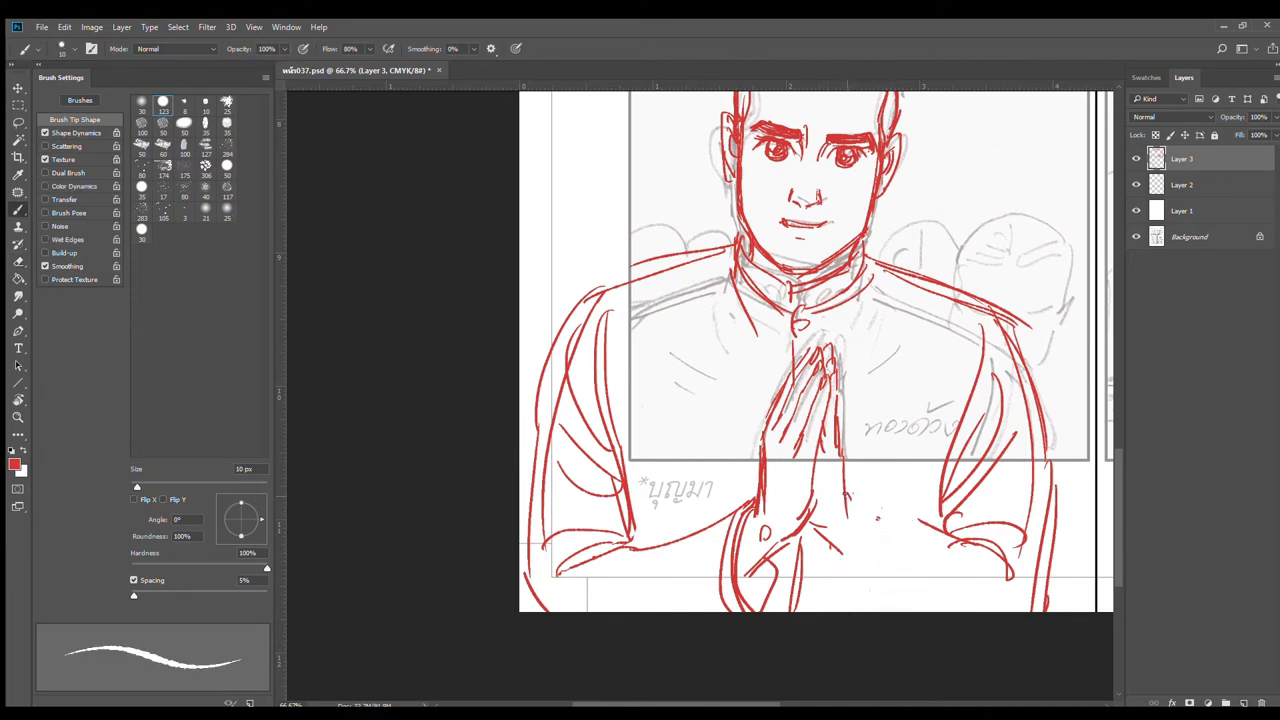
left_click_drag(849, 496, 832, 611)
key("ctrl+z")
left_click_drag(849, 494, 838, 608)
left_click_drag(823, 541, 838, 611)
left_click_drag(861, 495, 851, 611)
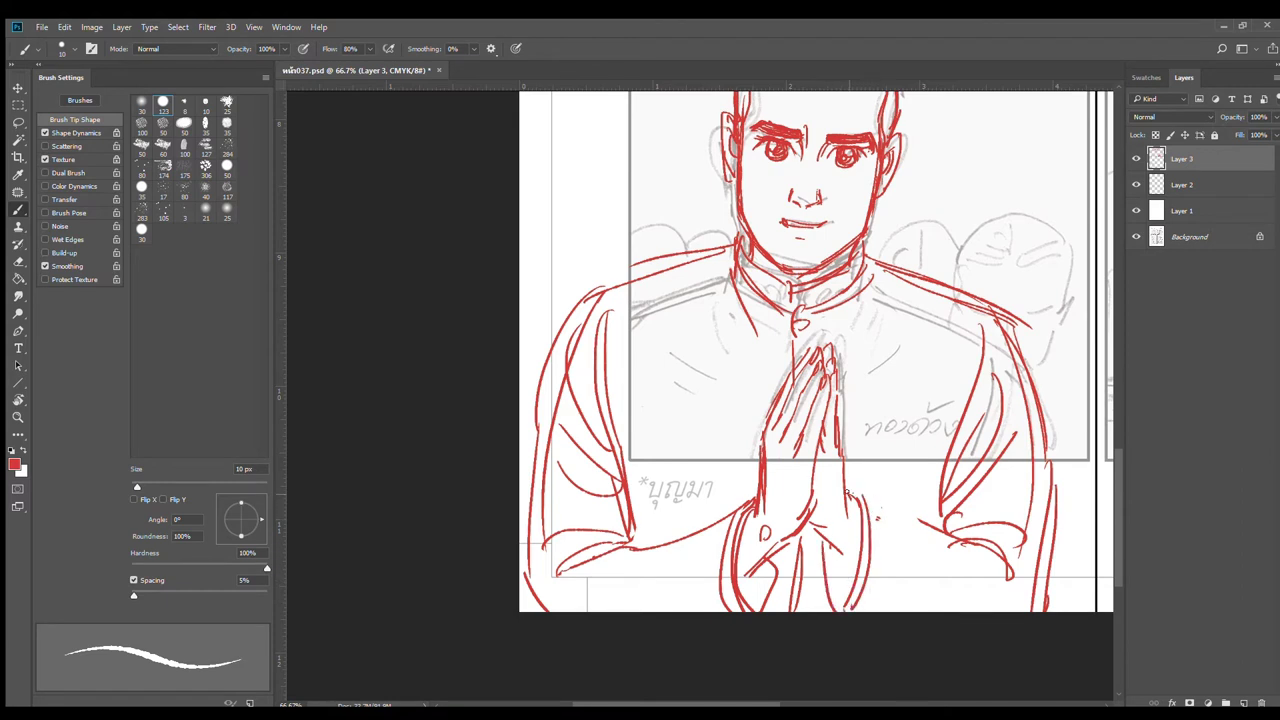
Step: Redraw the lower edge of the right forearm sleeve and the folds around the right elbow
mouse_move(846, 490)
left_mouse_down()
mouse_move(1010, 550)
mouse_move(1000, 560)
mouse_move(971, 540)
mouse_move(1019, 453)
mouse_move(954, 506)
mouse_move(989, 506)
mouse_move(1022, 560)
left_mouse_up()
key("e")
key("b")
left_click_drag(940, 533, 1018, 548)
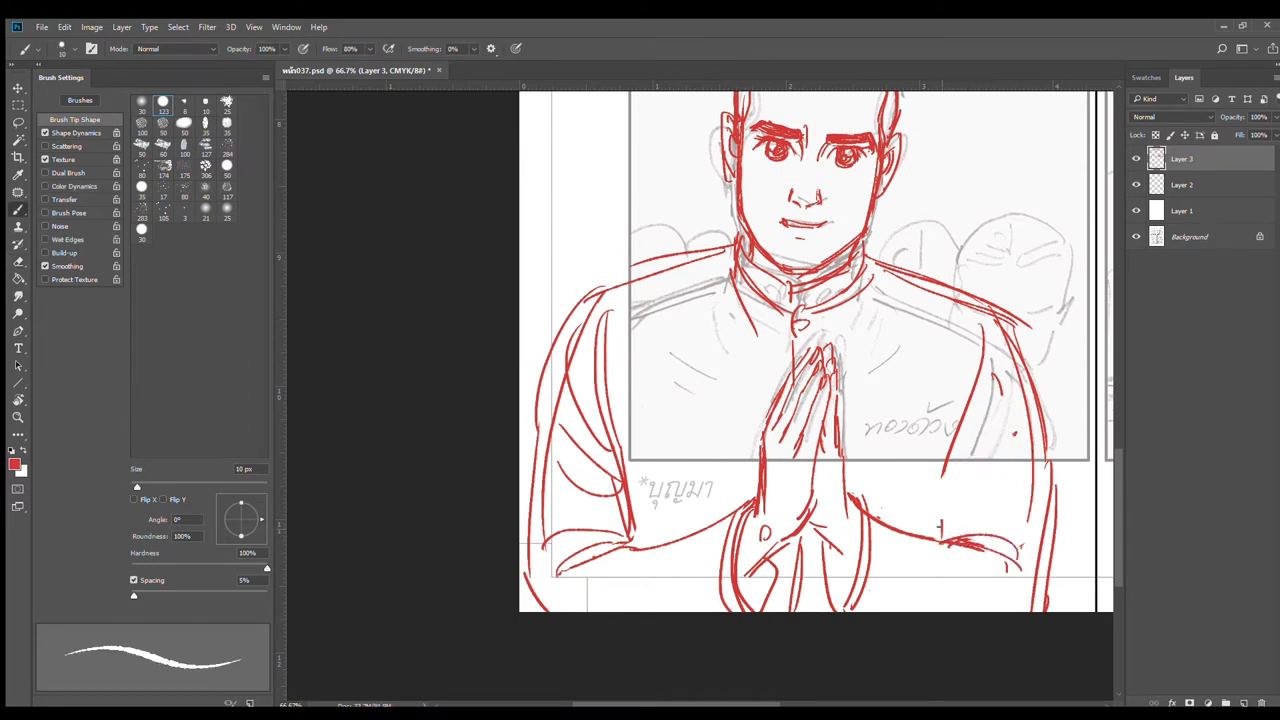
left_click_drag(940, 530, 1000, 500)
left_click_drag(968, 501, 1008, 488)
mouse_move(944, 520)
left_mouse_down()
mouse_move(972, 499)
mouse_move(976, 451)
mouse_move(942, 482)
mouse_move(922, 534)
left_mouse_up()
Step: Replace the right sleeve's outer outline with a line down to the page edge, and add lines below both elbows
left_click_drag(1040, 546, 1018, 462)
key("e")
key("b")
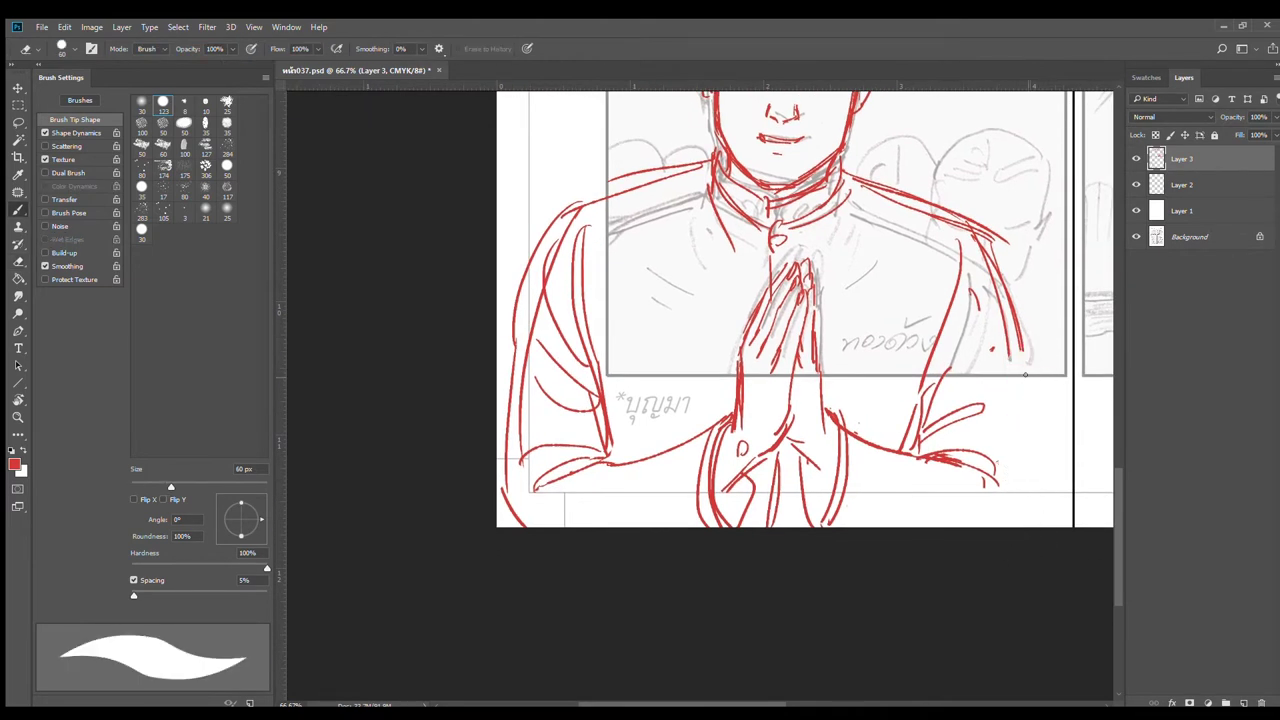
left_click_drag(1022, 338, 1004, 516)
key("ctrl+z")
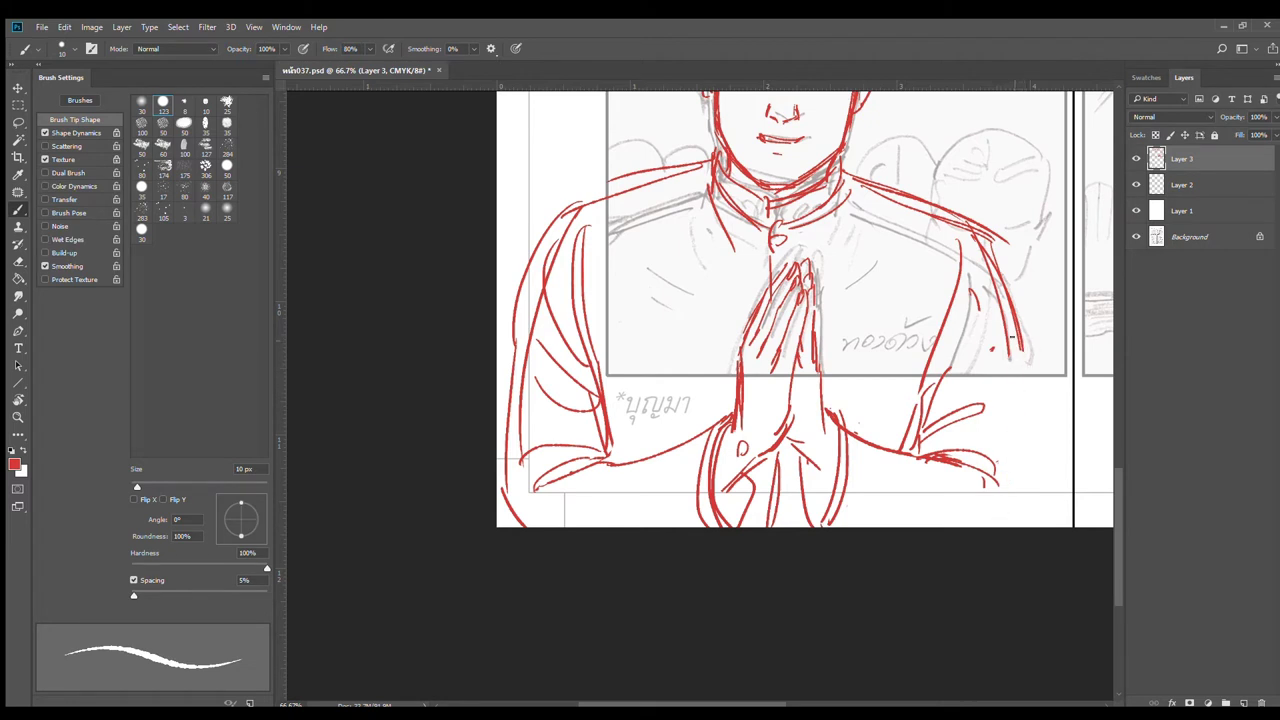
mouse_move(1020, 338)
left_mouse_down()
mouse_move(1000, 518)
mouse_move(1004, 496)
mouse_move(1012, 527)
left_mouse_up()
left_click_drag(985, 466, 992, 527)
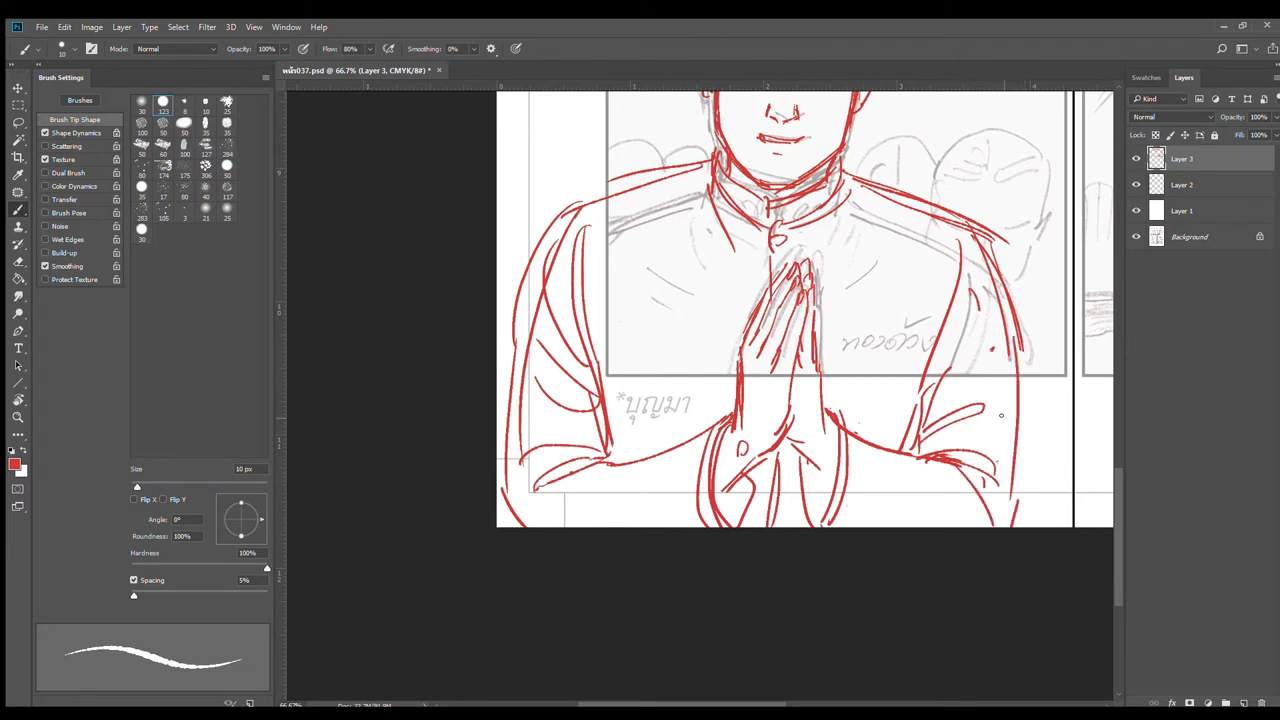
left_click_drag(607, 477, 536, 510)
left_click_drag(505, 484, 506, 528)
Step: Erase the left shoulder and upper-arm outline and redraw it with a lower slope, adding a second shoulder line and sleeve seam
key("e")
mouse_move(572, 228)
left_mouse_down()
mouse_move(539, 359)
mouse_move(532, 436)
left_mouse_up()
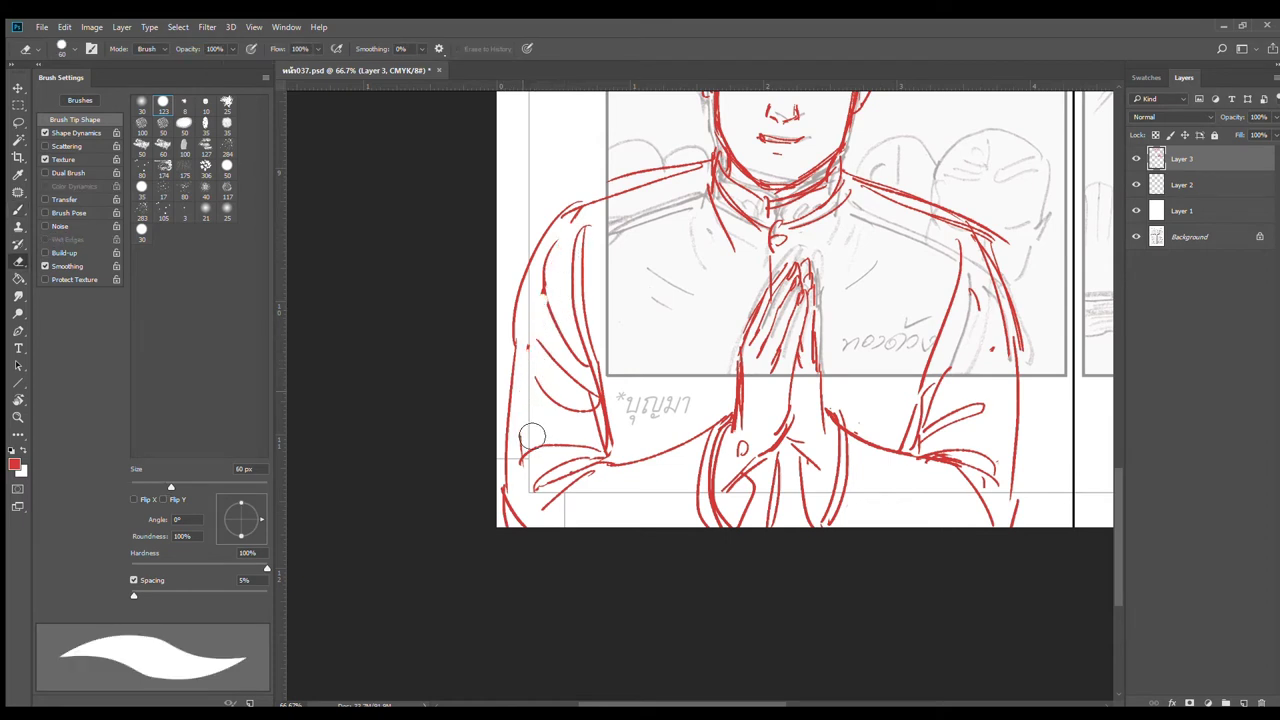
left_click_drag(649, 308, 641, 398)
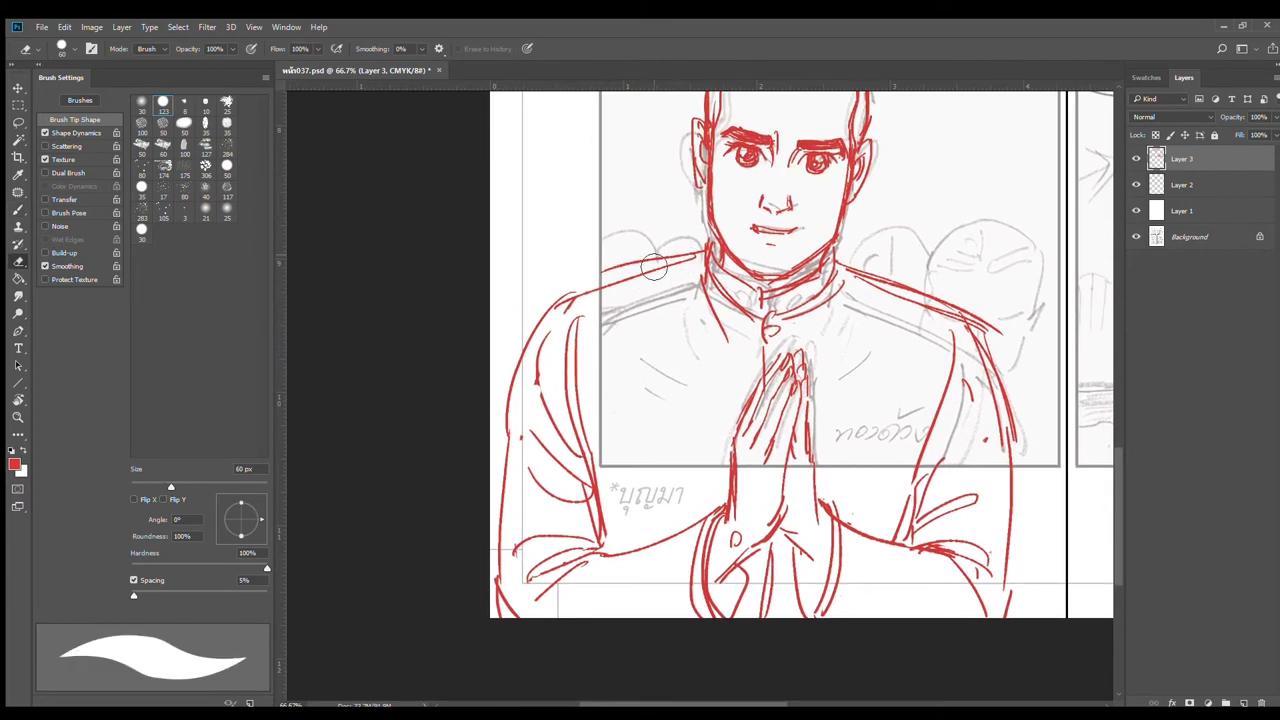
mouse_move(645, 268)
left_mouse_down()
mouse_move(557, 323)
mouse_move(512, 425)
left_mouse_up()
left_click_drag(563, 303, 551, 395)
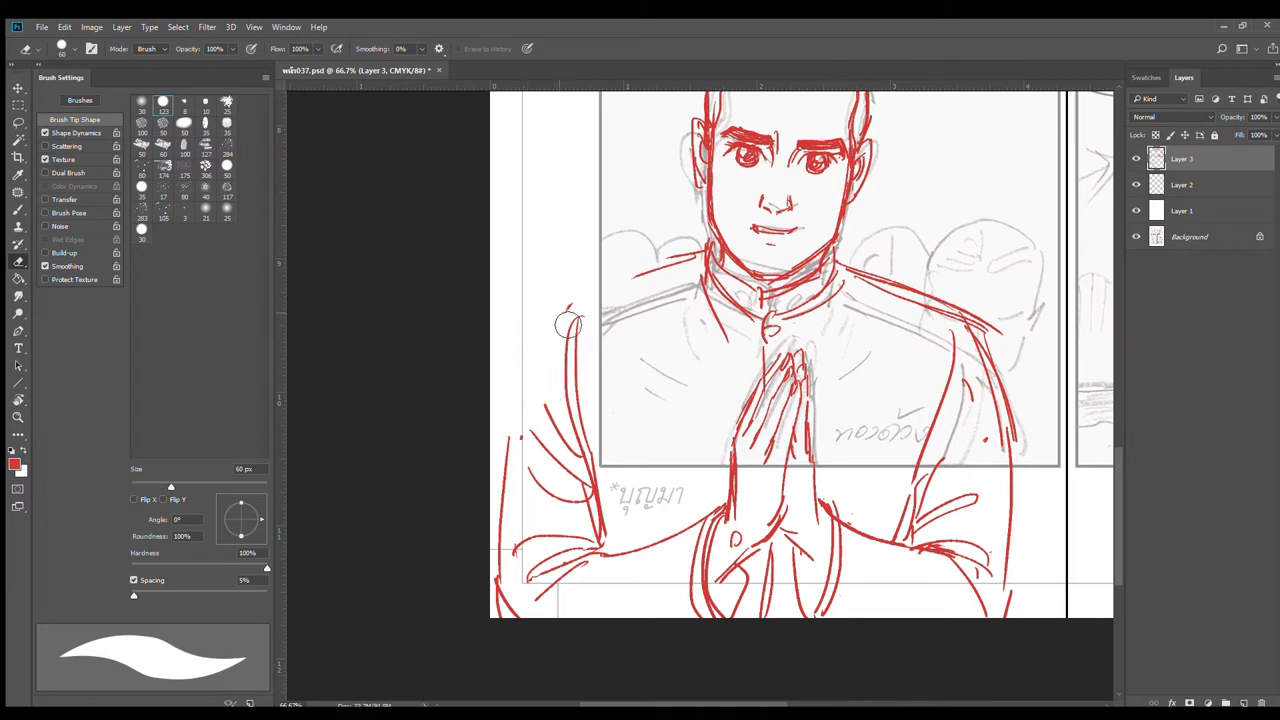
key("b")
mouse_move(568, 305)
left_mouse_down()
mouse_move(526, 367)
mouse_move(520, 436)
left_mouse_up()
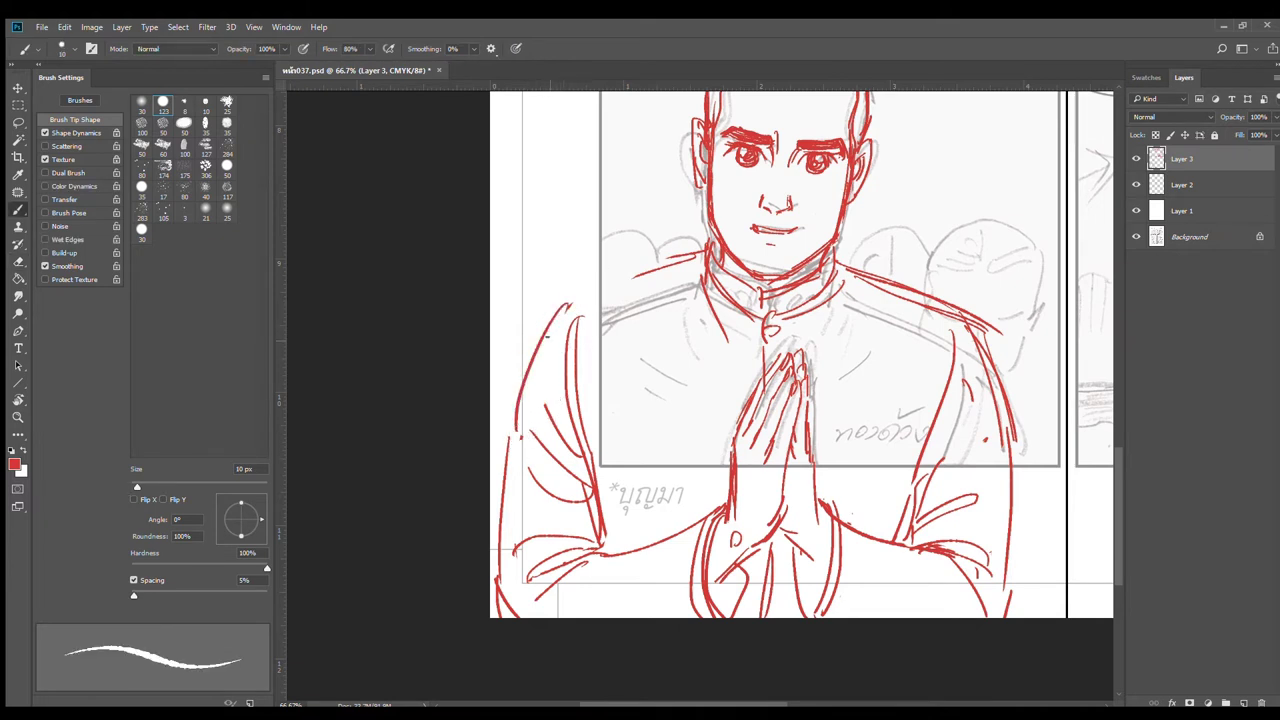
key("ctrl+z")
mouse_move(568, 308)
left_mouse_down()
mouse_move(517, 402)
mouse_move(504, 572)
left_mouse_up()
left_click_drag(516, 482, 513, 517)
mouse_move(582, 316)
left_mouse_down()
mouse_move(598, 456)
mouse_move(700, 256)
left_mouse_up()
left_click_drag(586, 298, 688, 263)
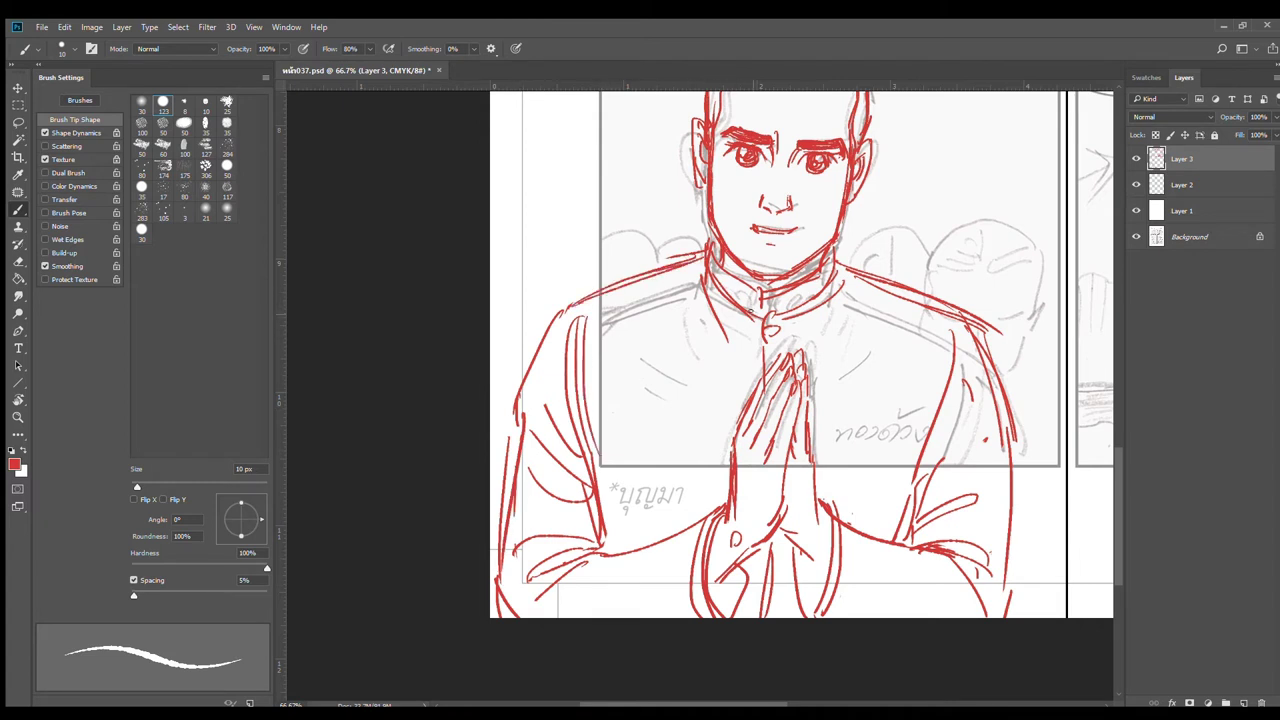
Step: Reinforce the right side of the collar and add vertical cloth creases on both sides of the chest
mouse_move(836, 262)
left_mouse_down()
mouse_move(914, 285)
mouse_move(826, 286)
mouse_move(795, 315)
left_mouse_up()
mouse_move(850, 280)
left_mouse_down()
mouse_move(848, 338)
mouse_move(870, 346)
left_mouse_up()
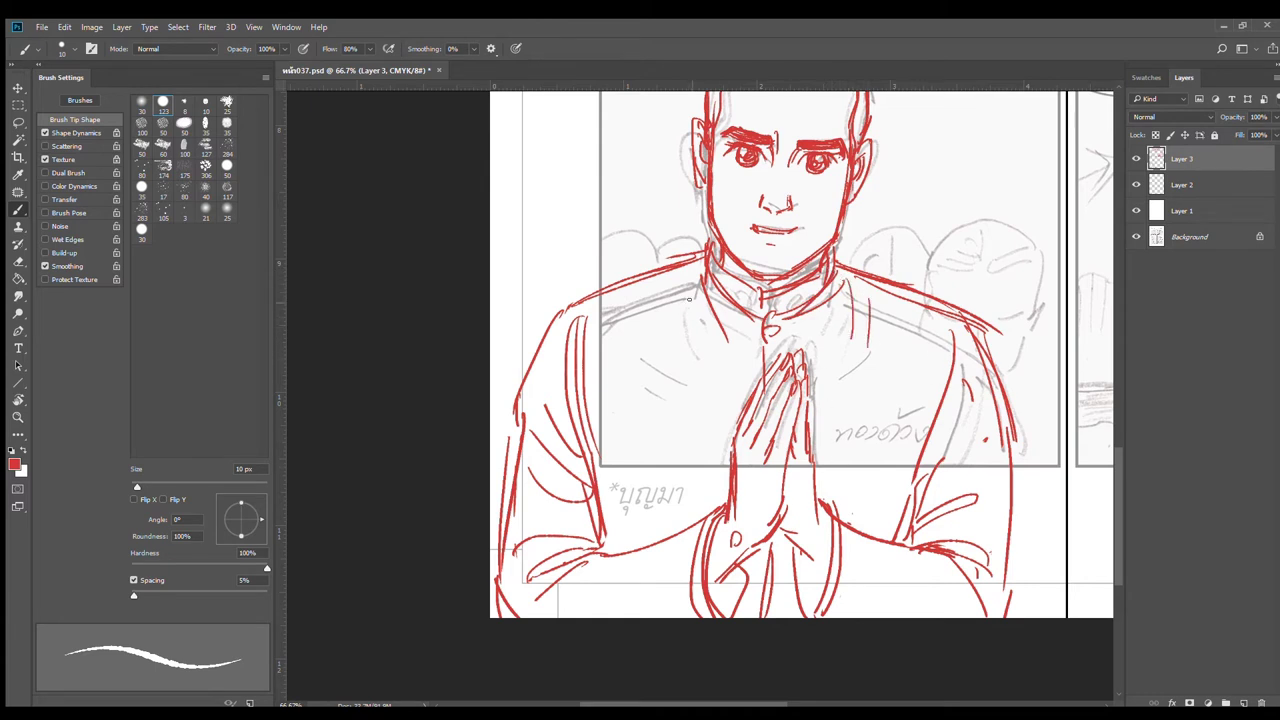
left_click_drag(688, 298, 680, 352)
left_click_drag(944, 342, 950, 390)
Step: Erase the tangled folds on the right sleeve and redraw its inner edge with curved upper-arm and elbow folds
key("e")
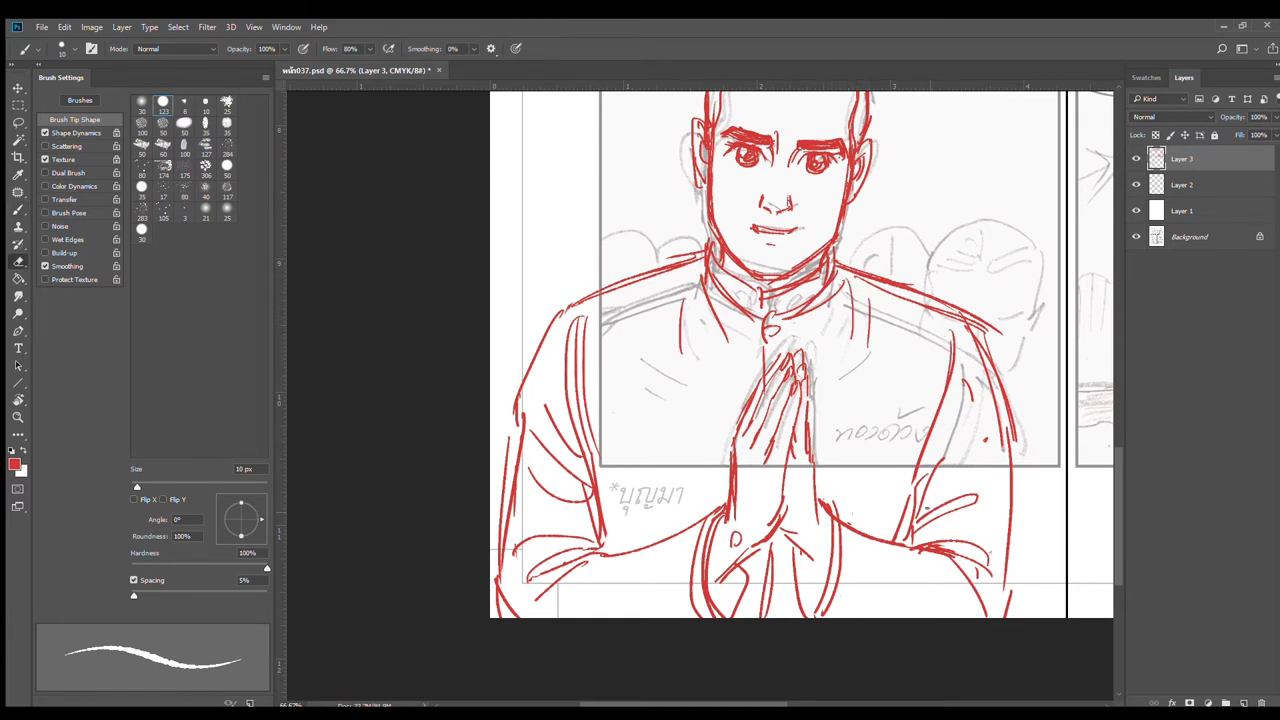
mouse_move(960, 448)
left_mouse_down()
mouse_move(905, 534)
mouse_move(935, 515)
left_mouse_up()
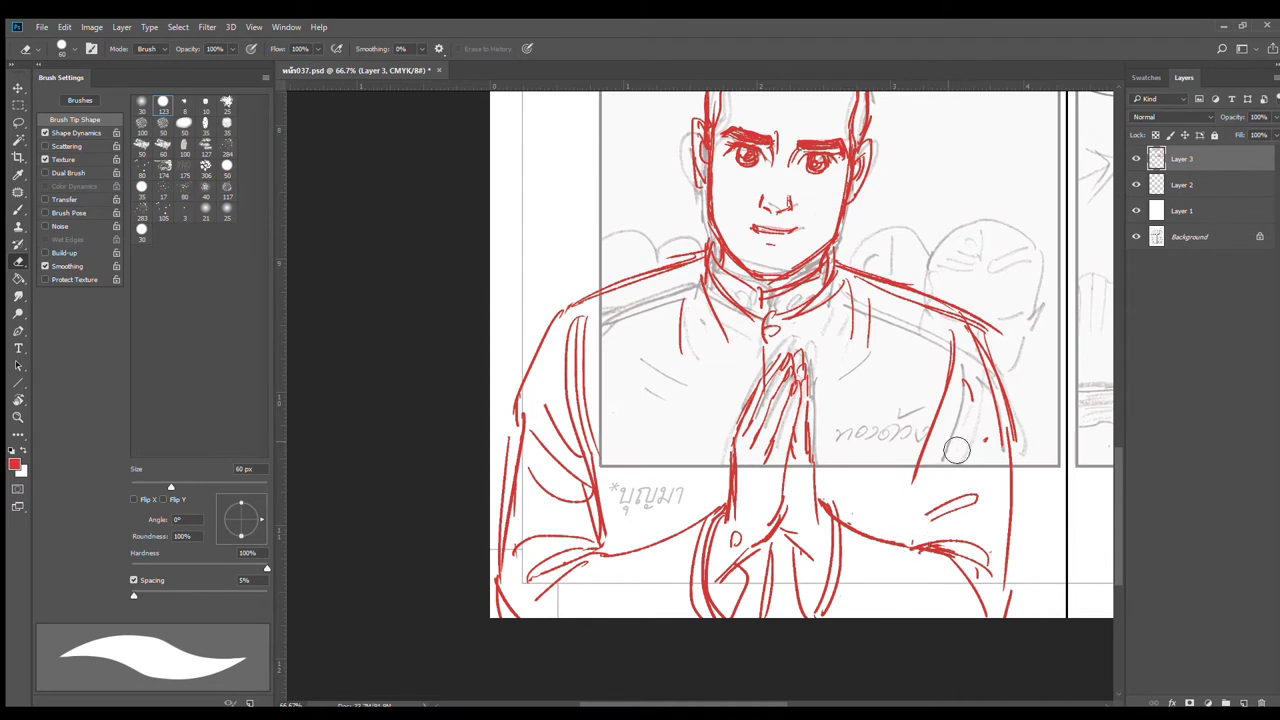
key("b")
left_click_drag(948, 390, 898, 542)
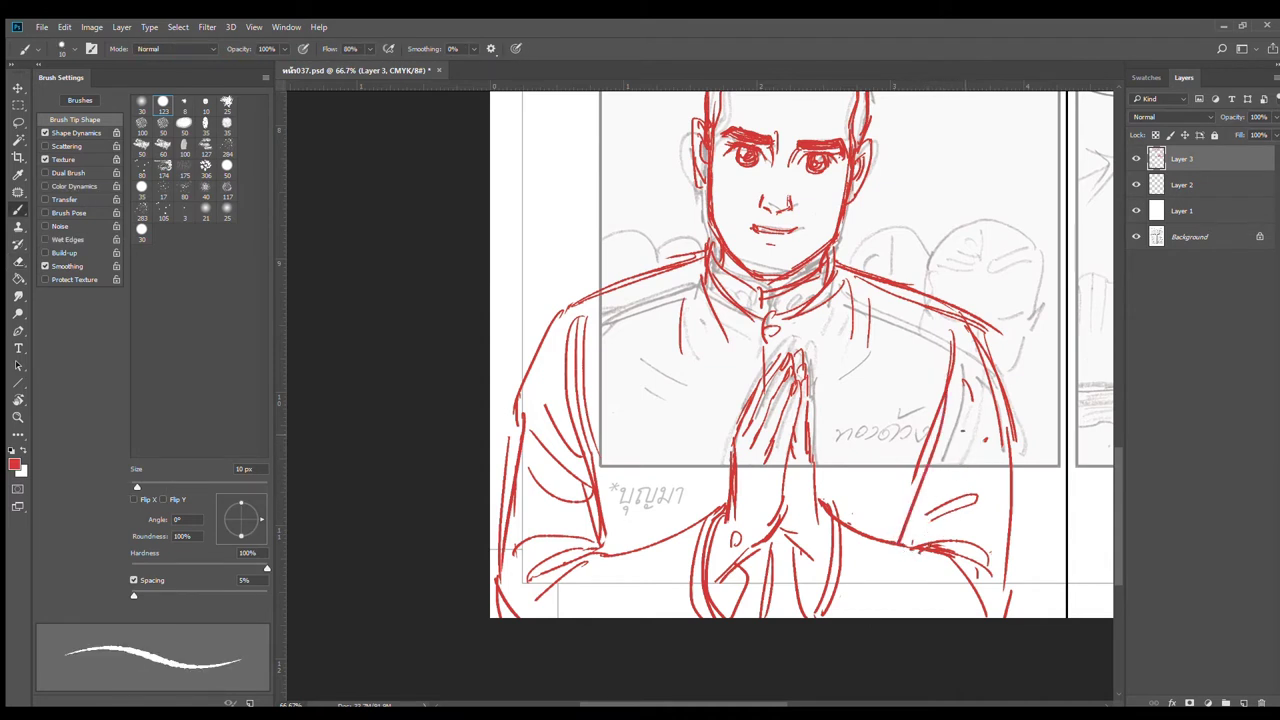
left_click_drag(968, 374, 910, 503)
left_click_drag(988, 444, 940, 498)
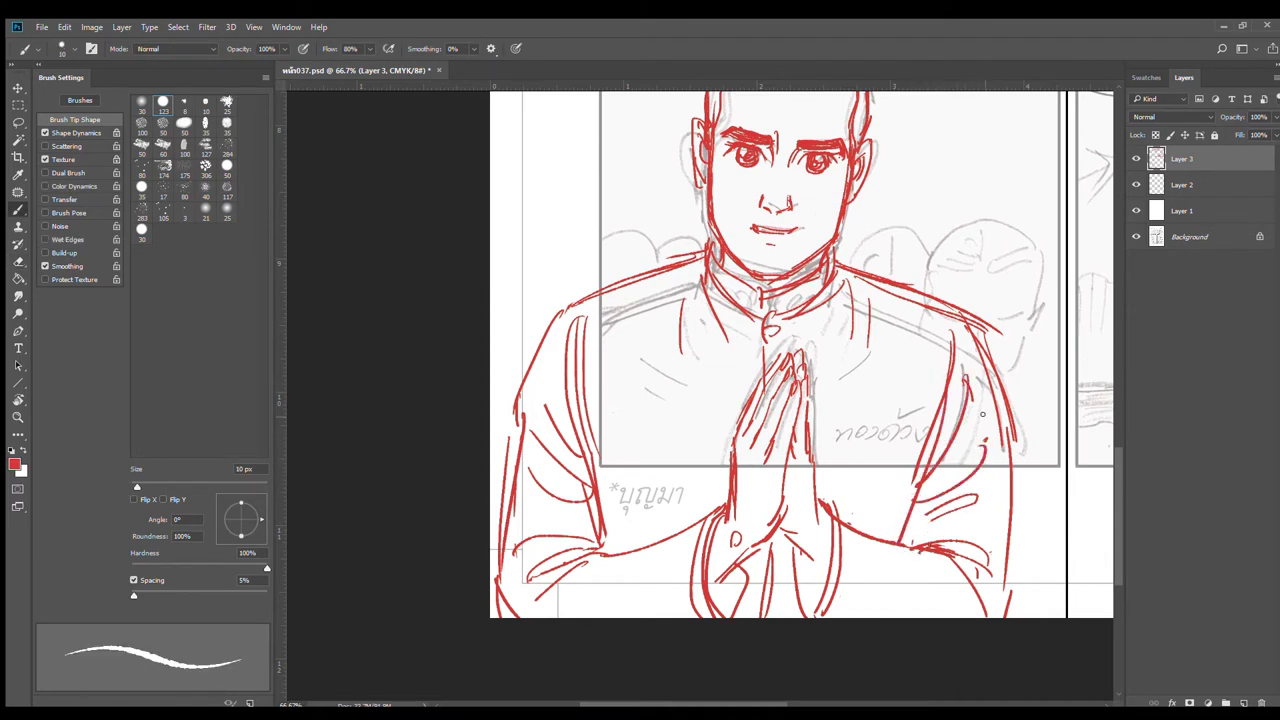
mouse_move(982, 413)
left_mouse_down()
mouse_move(918, 500)
mouse_move(917, 542)
left_mouse_up()
Step: Rework the right sleeve's inner edge, reinforce the left inner elbow, and add torso creases beside both forearms and a right outer sleeve line
key("e")
left_click_drag(950, 343, 915, 489)
key("b")
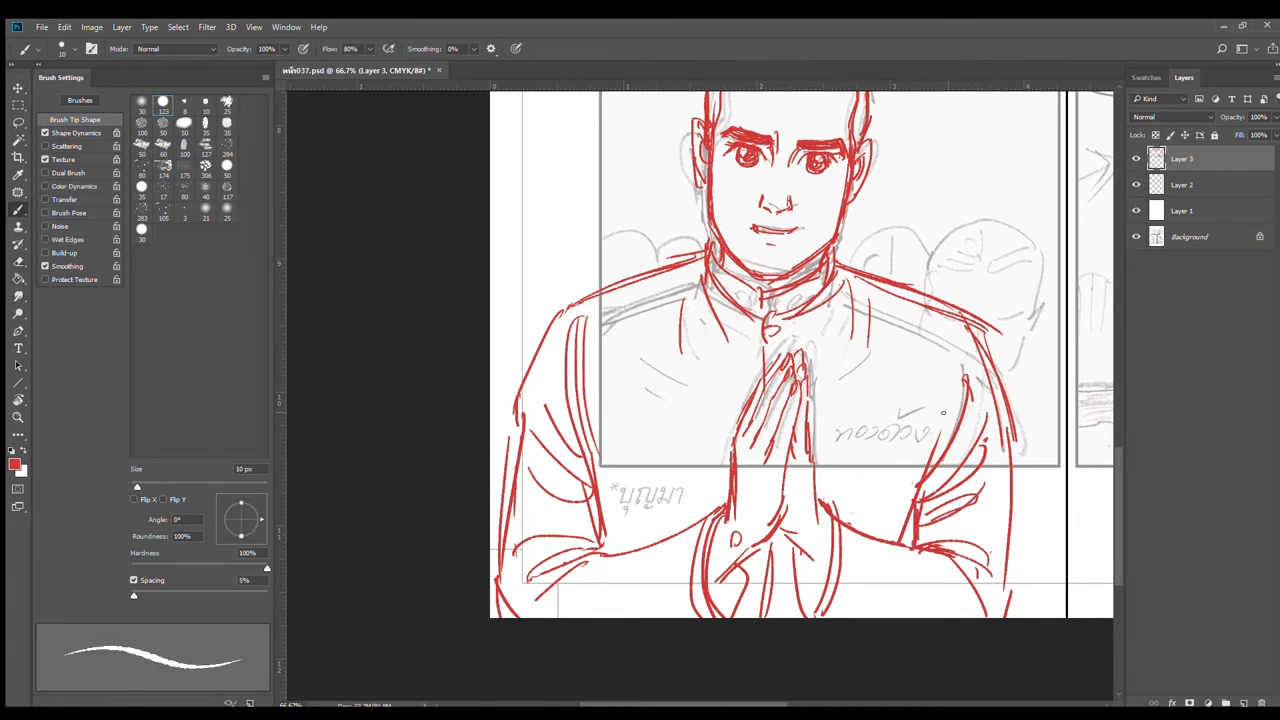
left_click_drag(956, 372, 918, 528)
left_click_drag(596, 494, 606, 552)
left_click_drag(602, 476, 646, 527)
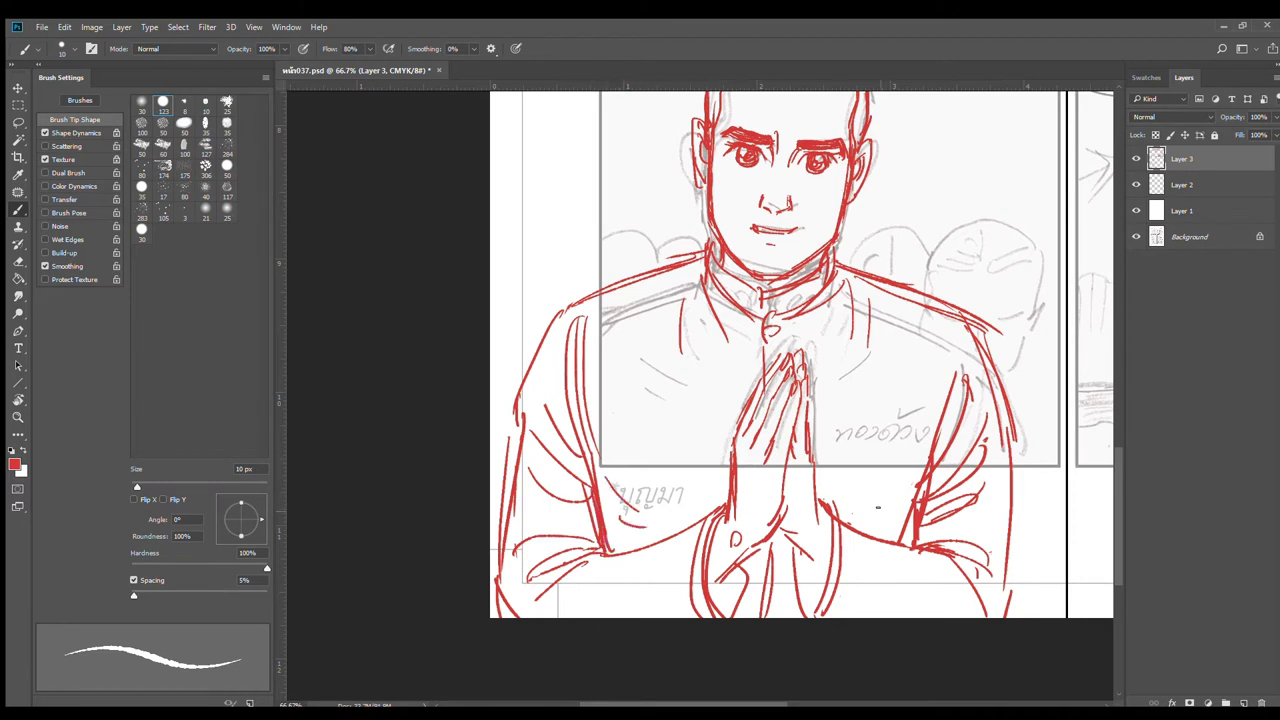
left_click_drag(890, 501, 862, 524)
mouse_move(1010, 474)
left_mouse_down()
mouse_move(1016, 570)
mouse_move(997, 616)
left_mouse_up()
Step: Draw the rounded crown of the bowed head behind the right shoulder, with a centre parting and curved hair strands on both sides
scroll(1016, 446, "down", 2)
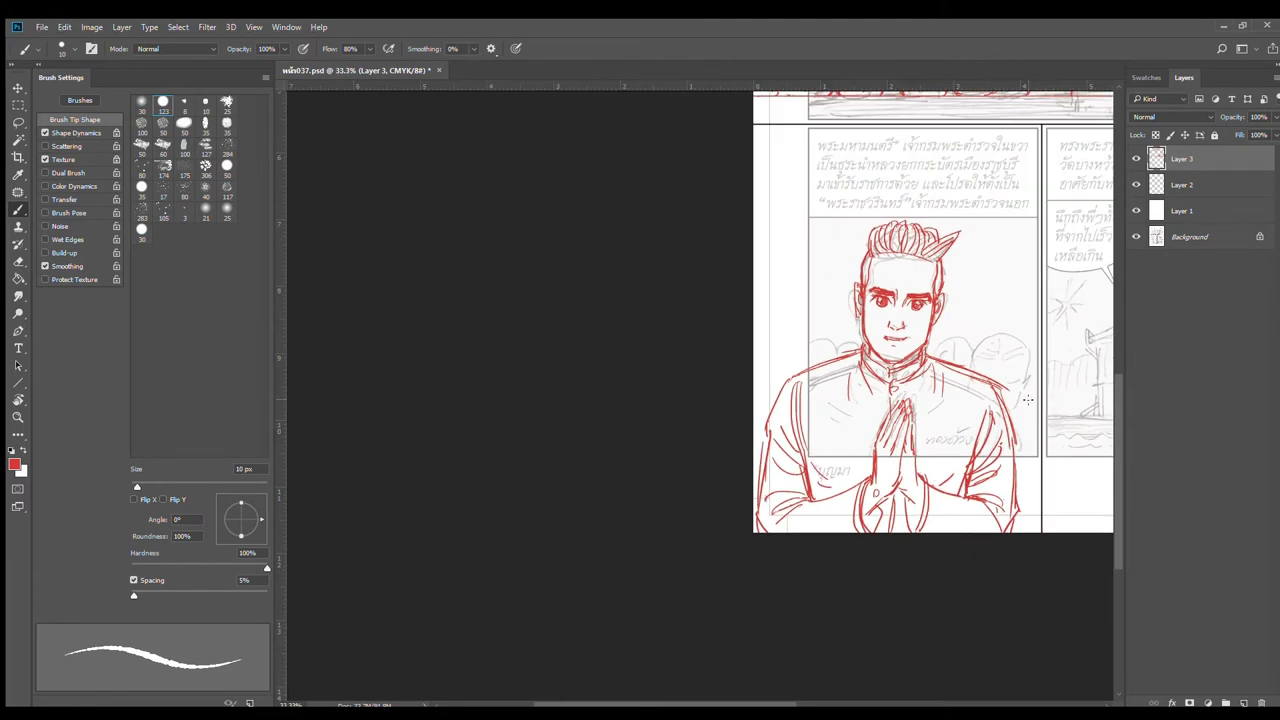
scroll(1008, 405, "right", 3)
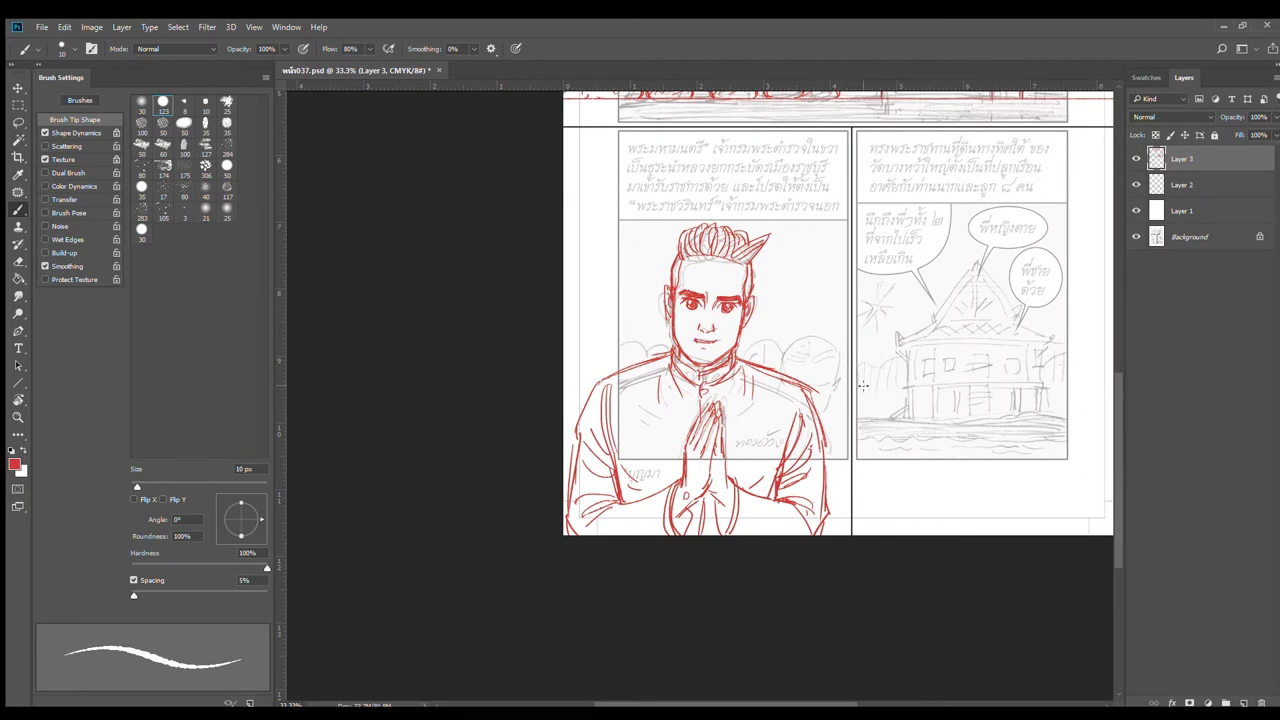
left_click(820, 371, "ctrl")
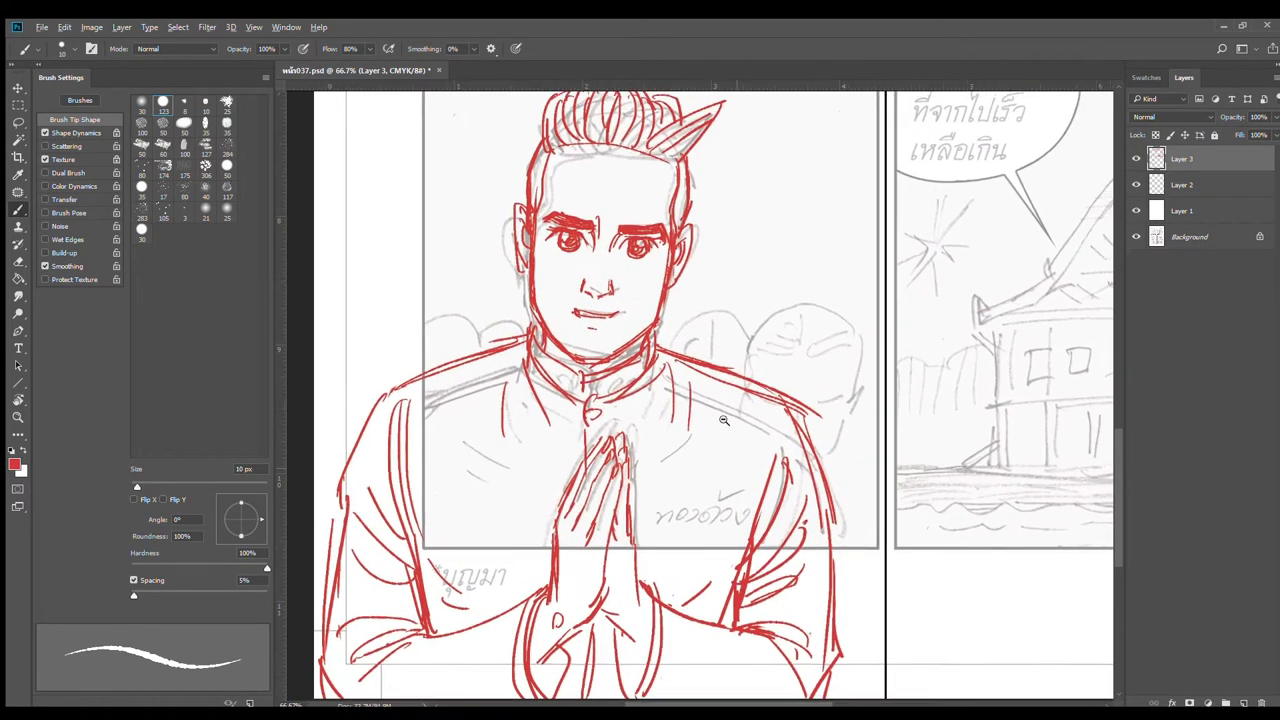
left_click(724, 420, "alt")
left_click(773, 392, "ctrl")
left_click(773, 392, "ctrl")
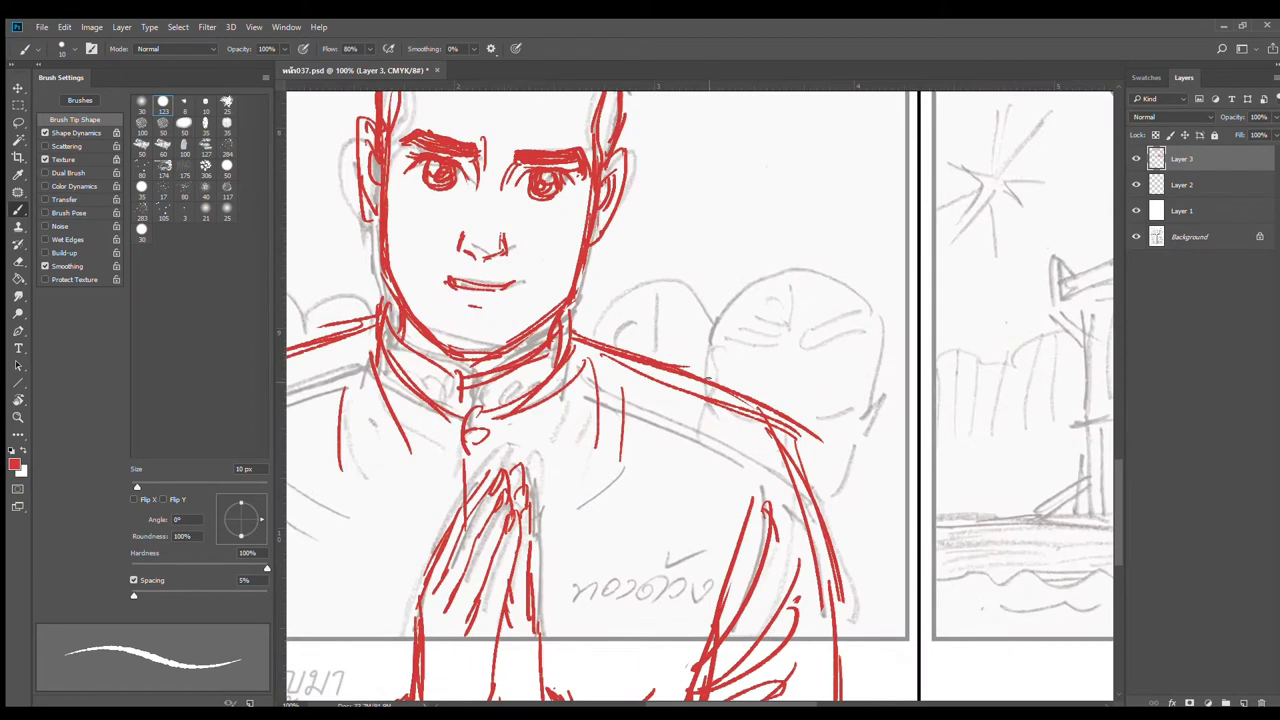
mouse_move(706, 382)
left_mouse_down()
mouse_move(714, 338)
mouse_move(810, 270)
mouse_move(886, 340)
left_mouse_up()
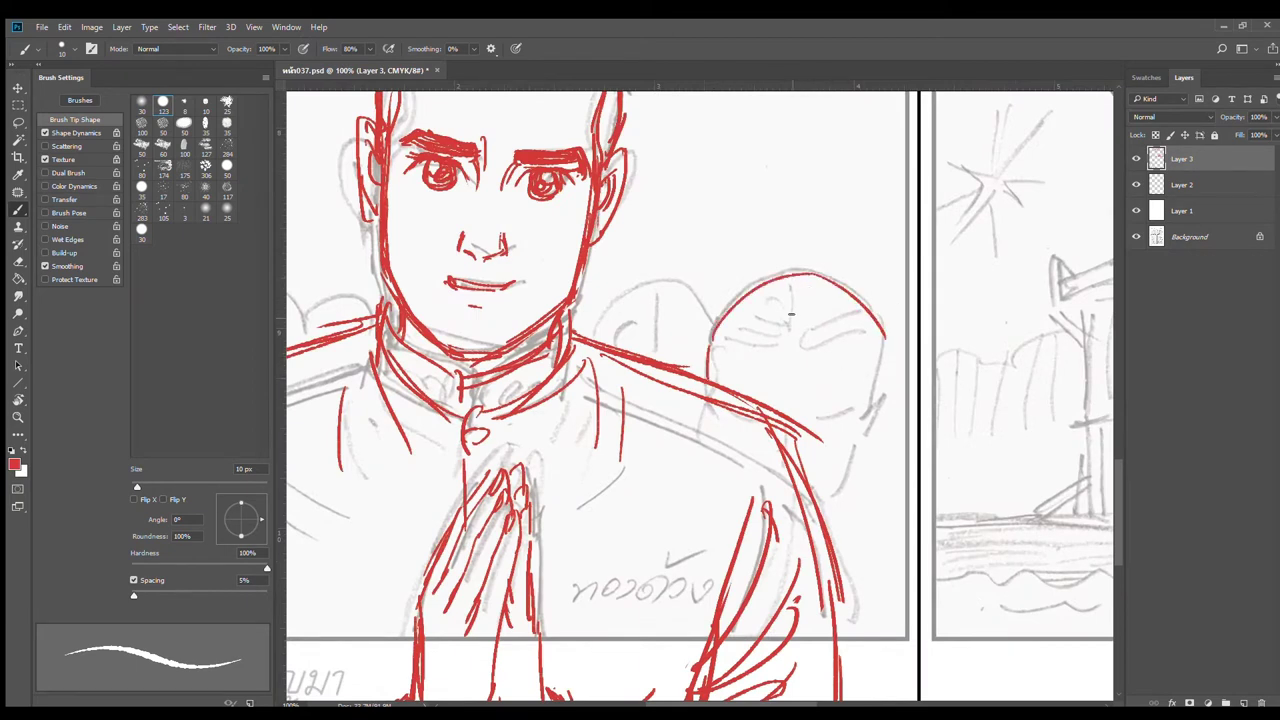
left_click_drag(790, 278, 790, 371)
left_click_drag(743, 325, 790, 352)
mouse_move(750, 316)
left_mouse_down()
mouse_move(787, 338)
mouse_move(790, 318)
left_mouse_up()
left_click_drag(798, 370, 872, 338)
mouse_move(798, 358)
left_mouse_down()
mouse_move(864, 322)
mouse_move(854, 298)
left_mouse_up()
left_click_drag(796, 322, 840, 280)
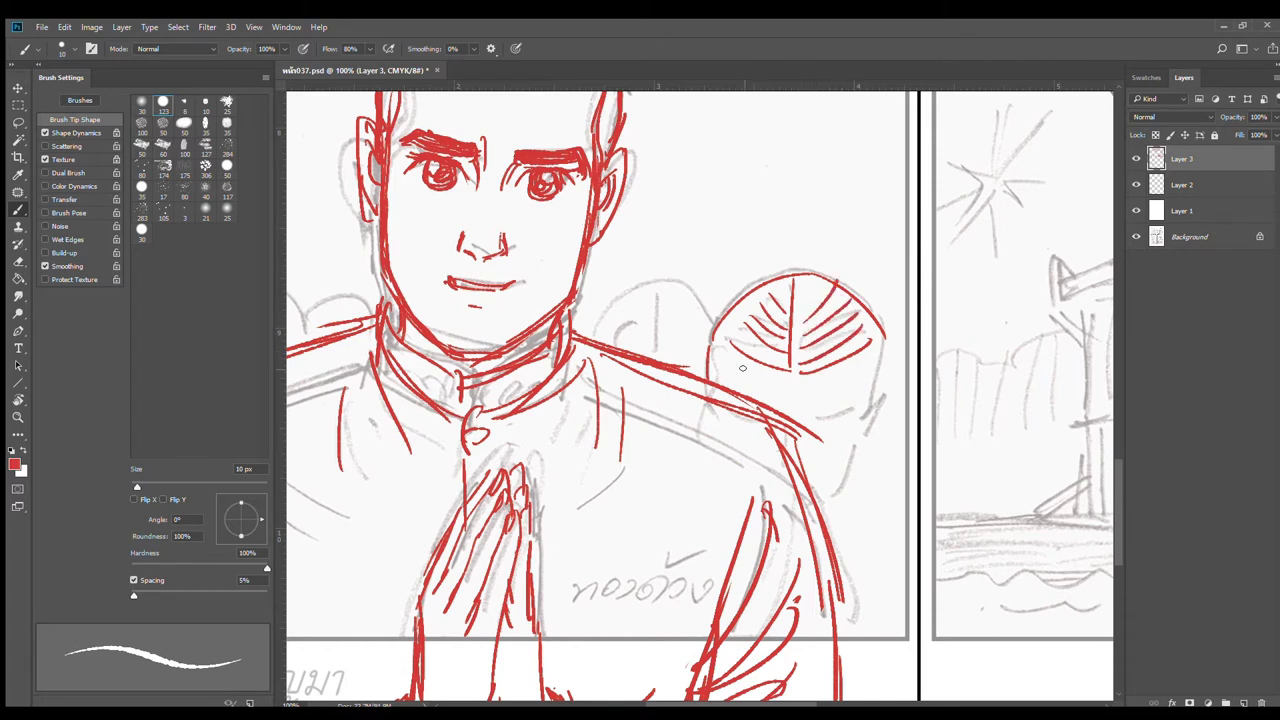
Step: Add the side hairlines, facial features, ear and jaw of the bowed man behind the right shoulder
left_click_drag(724, 340, 720, 386)
mouse_move(866, 352)
left_mouse_down()
mouse_move(880, 410)
mouse_move(850, 410)
mouse_move(846, 466)
left_mouse_up()
left_click_drag(848, 460, 825, 514)
mouse_move(870, 408)
left_mouse_down()
mouse_move(884, 396)
mouse_move(858, 462)
mouse_move(864, 446)
mouse_move(818, 500)
mouse_move(833, 526)
left_mouse_up()
Step: Draw the bowed man's shoulder, arm and sleeve lines beside the main figure's right arm
mouse_move(880, 438)
left_mouse_down()
mouse_move(924, 441)
mouse_move(903, 450)
mouse_move(916, 449)
left_mouse_up()
key("ctrl+alt+z")
key("ctrl+alt+z")
mouse_move(894, 516)
left_mouse_down()
mouse_move(914, 361)
mouse_move(912, 434)
mouse_move(884, 490)
left_mouse_up()
mouse_move(938, 404)
left_mouse_down()
mouse_move(872, 553)
mouse_move(910, 540)
left_mouse_up()
left_click_drag(928, 604, 870, 635)
Step: Draw a second background head with a centre parting between the main figure's neck and the bowed man
left_click_drag(774, 320, 854, 505)
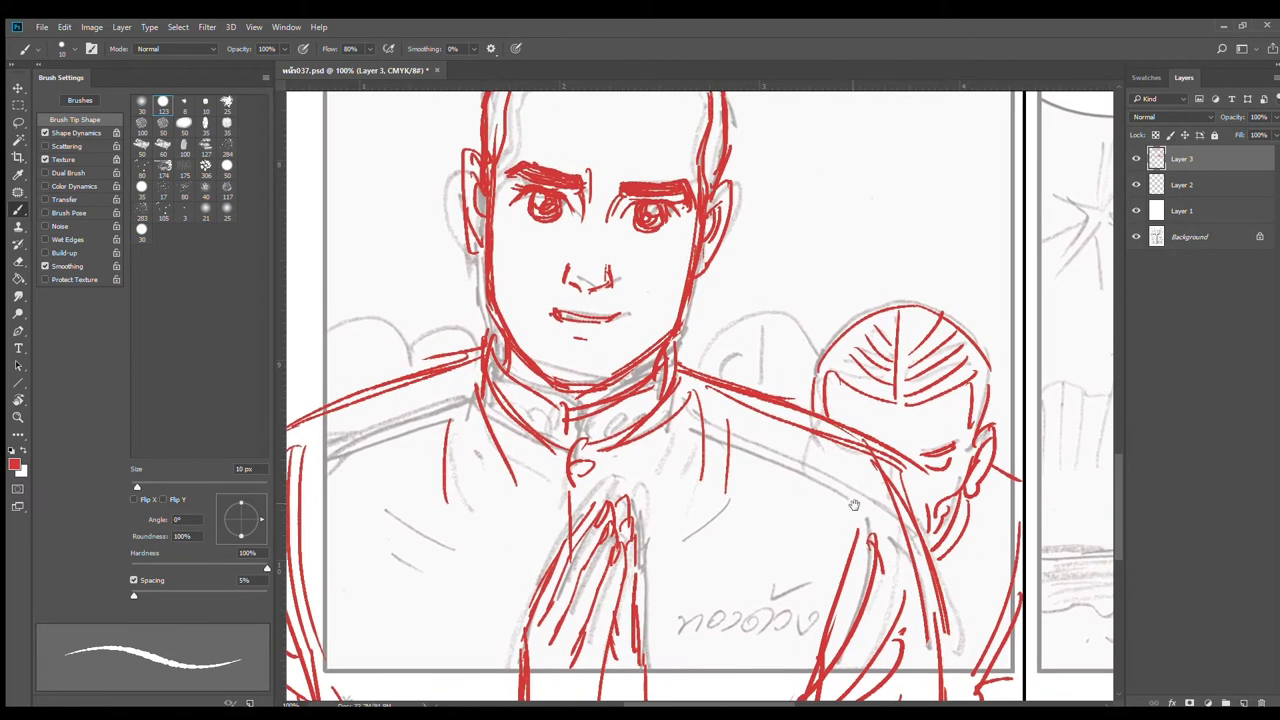
mouse_move(692, 360)
left_mouse_down()
mouse_move(778, 303)
mouse_move(756, 386)
left_mouse_up()
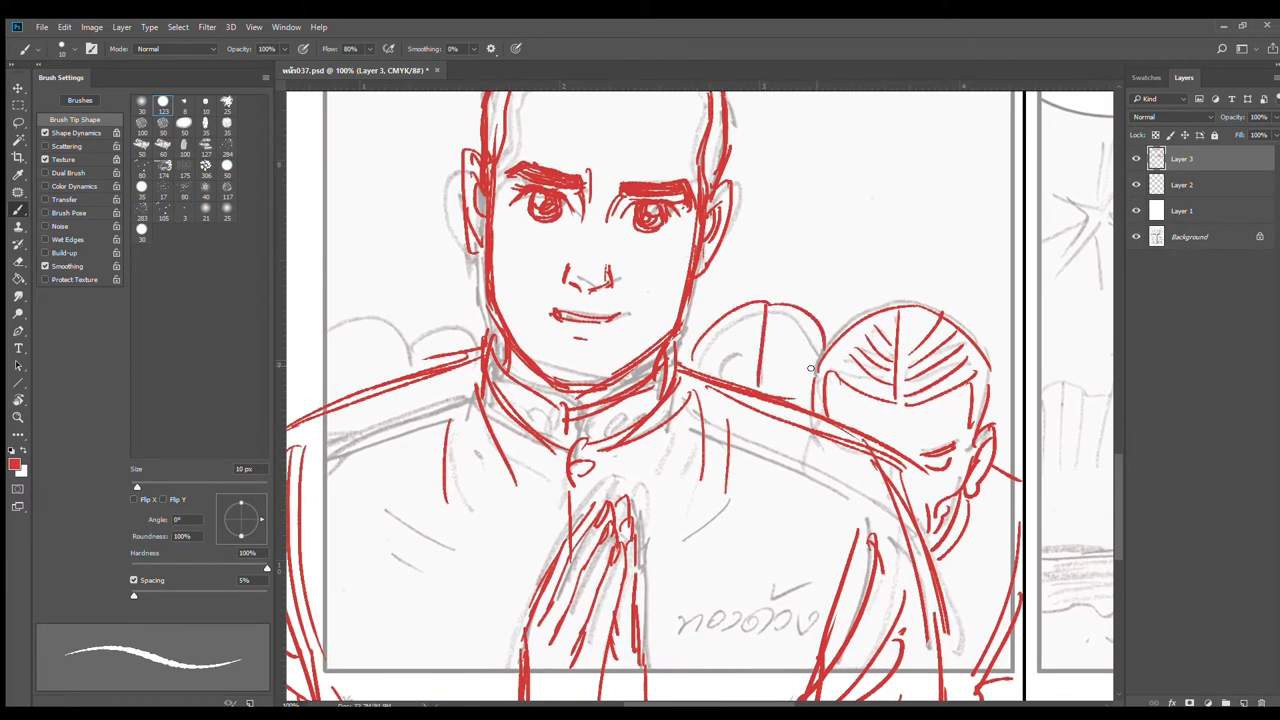
left_click_drag(771, 304, 816, 356)
Step: Draw two background heads behind the left shoulder, adding a parting, hairline and face edge to the larger one
mouse_move(730, 396)
left_mouse_down()
mouse_move(856, 388)
mouse_move(1041, 410)
left_mouse_up()
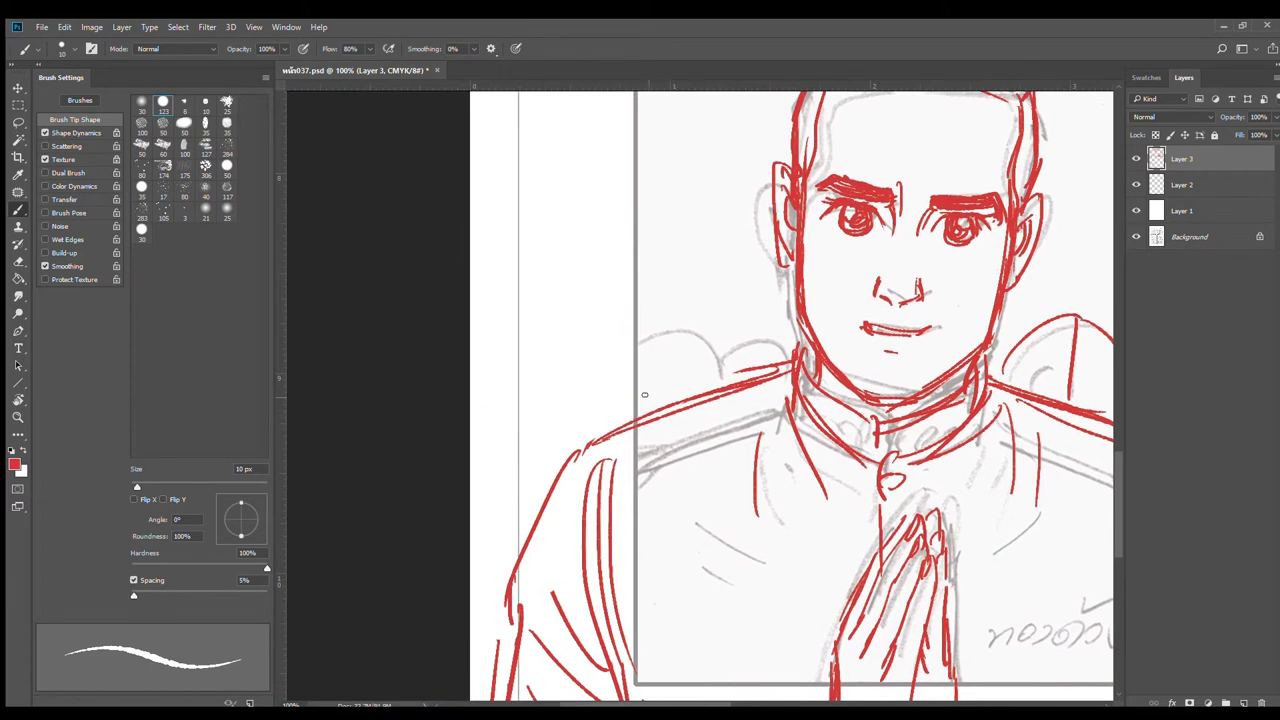
left_click_drag(574, 418, 802, 352)
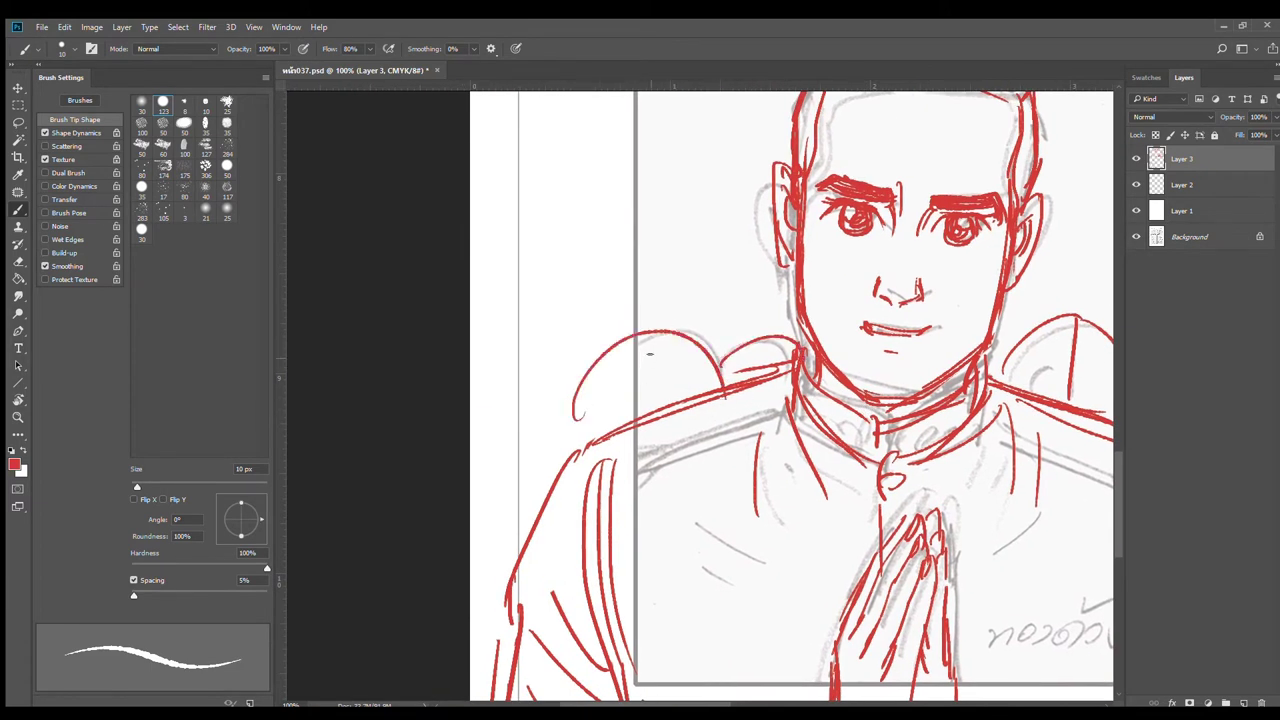
left_click_drag(651, 338, 654, 398)
mouse_move(578, 382)
left_mouse_down()
mouse_move(646, 402)
mouse_move(712, 390)
mouse_move(720, 362)
left_mouse_up()
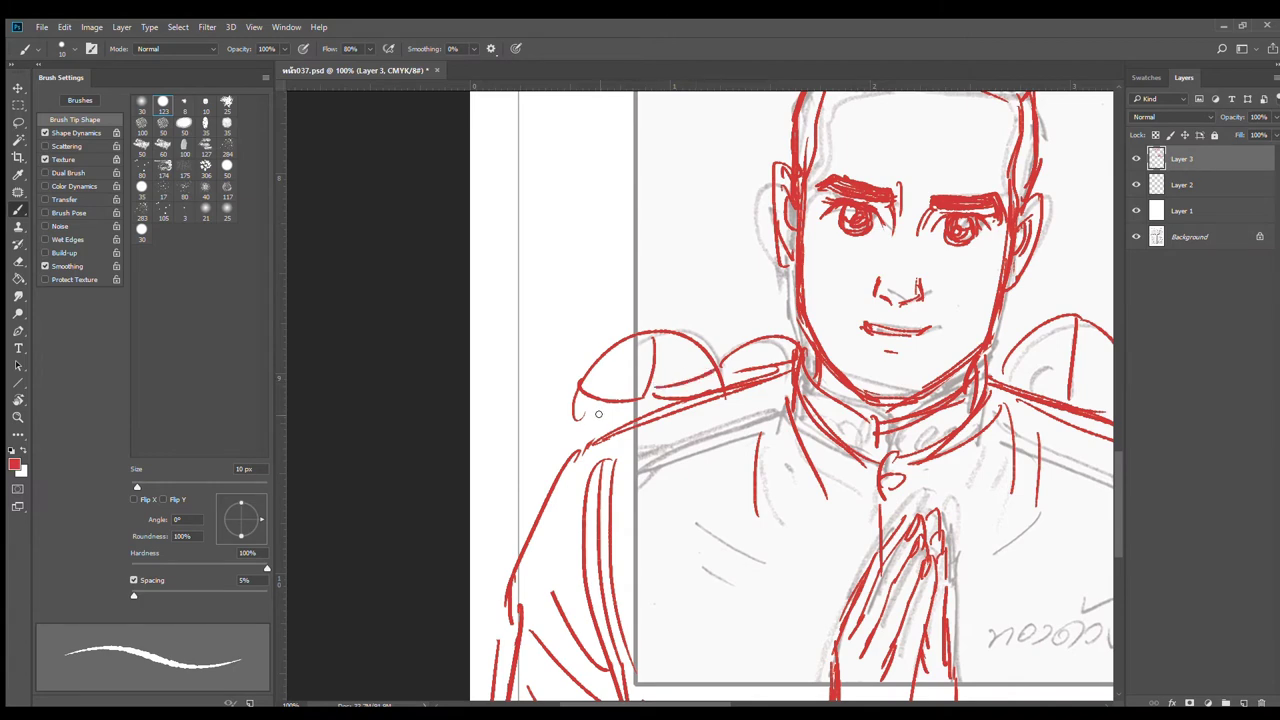
left_click_drag(596, 404, 584, 450)
Step: Outline a large head at the page's left edge and a smaller head behind it
left_click_drag(480, 357, 553, 490)
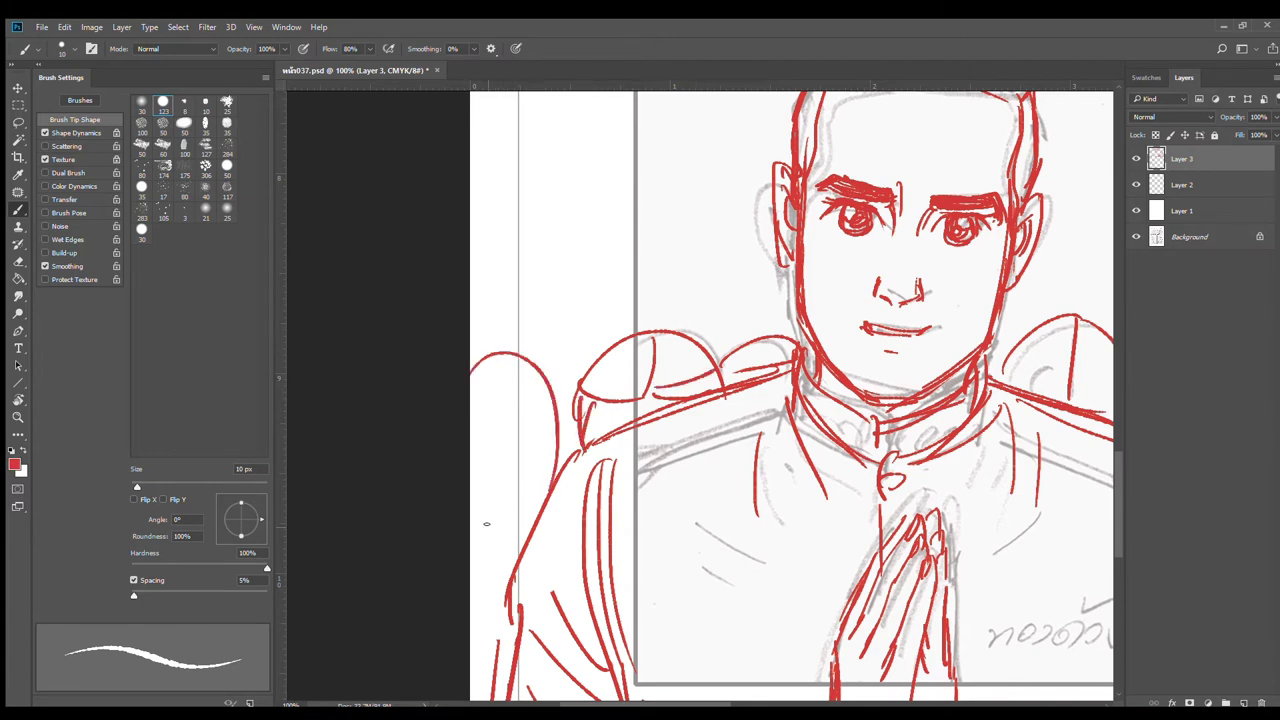
left_click_drag(472, 578, 530, 565)
left_click_drag(528, 350, 607, 360)
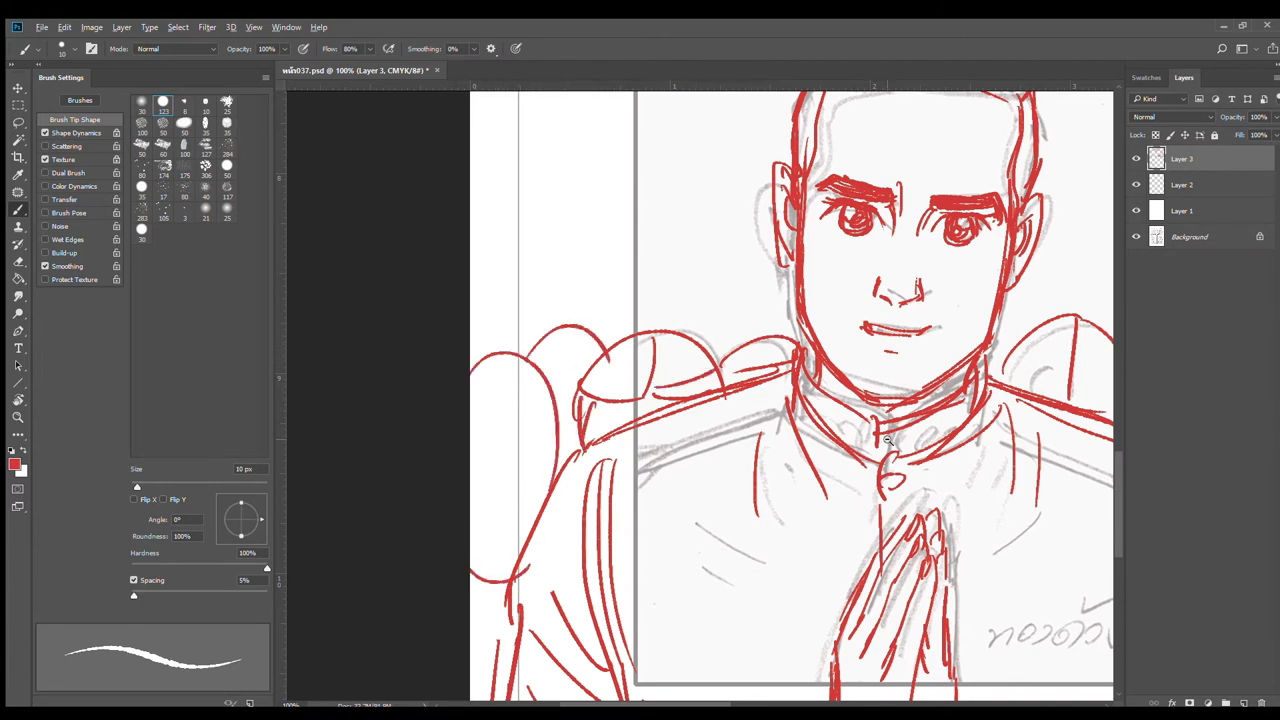
Step: Draw the riverbank line beneath the lower right panel's house and wavy water lines below it, extending them to the page's right edge
scroll(888, 441, "down", 3)
left_click_drag(988, 440, 740, 345)
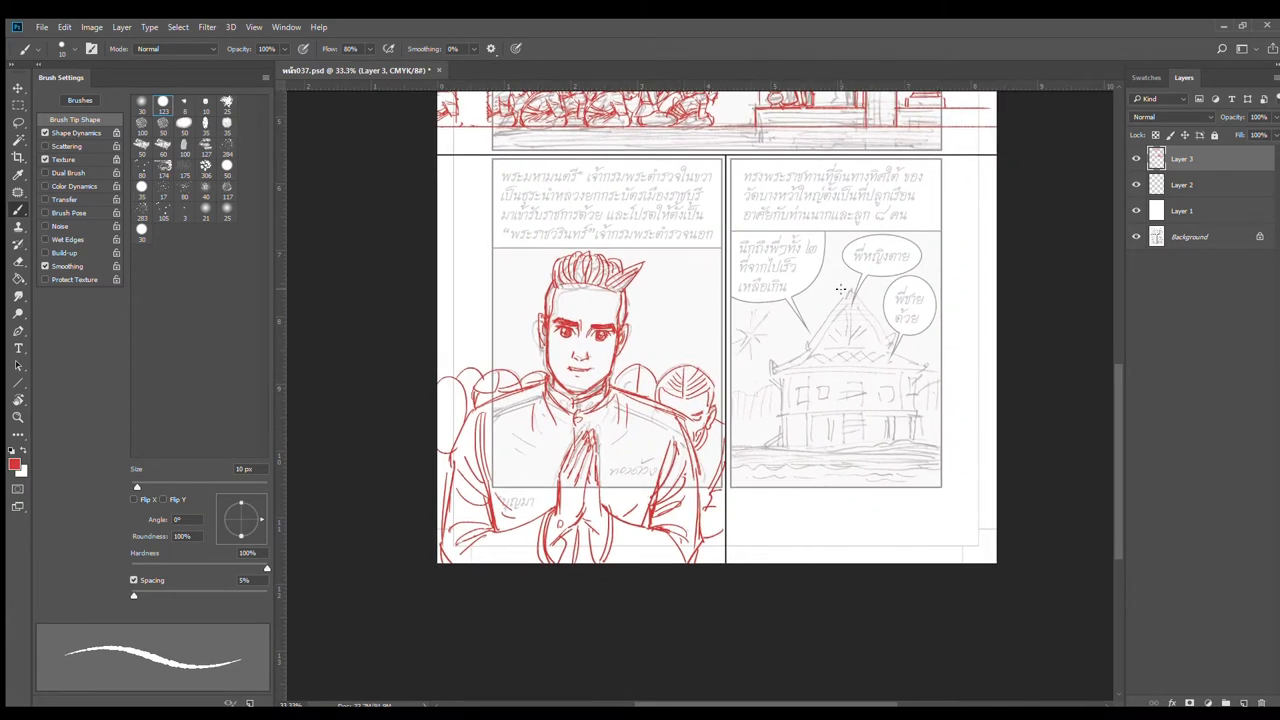
scroll(858, 520, "up", 1)
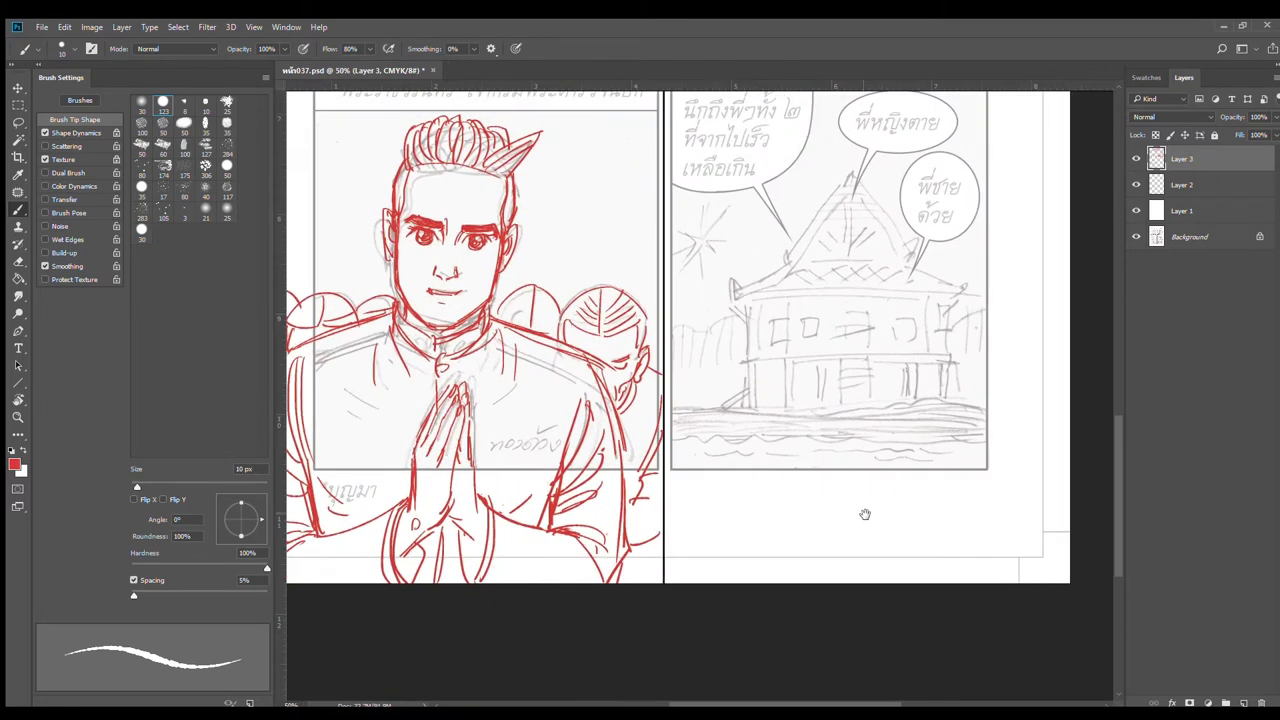
left_click_drag(863, 514, 816, 460)
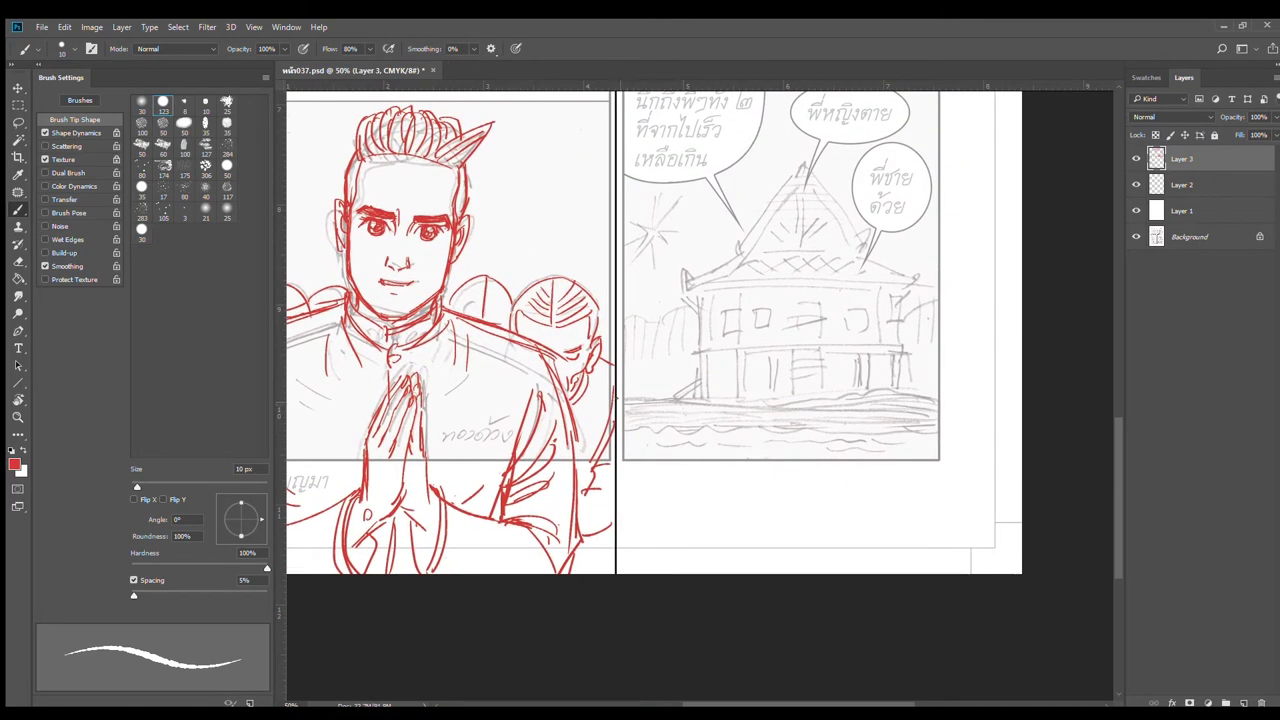
left_click_drag(615, 398, 1022, 384)
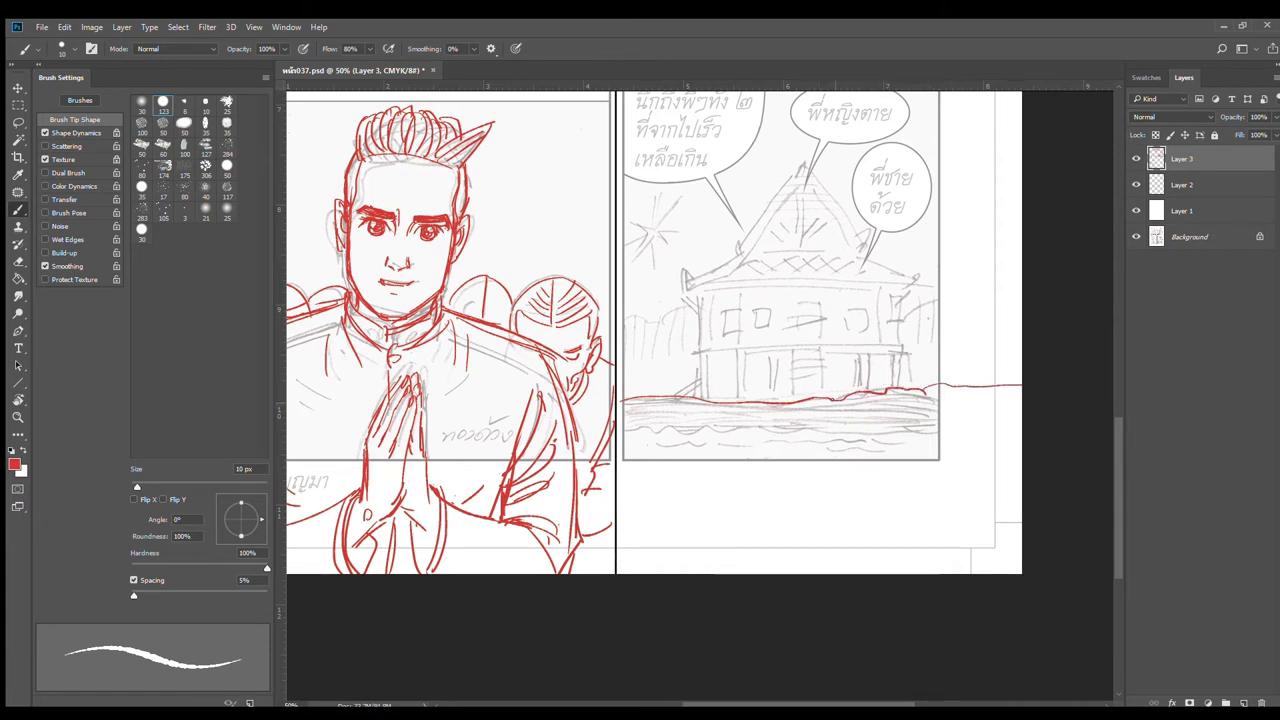
mouse_move(826, 402)
left_mouse_down()
mouse_move(962, 395)
mouse_move(948, 409)
left_mouse_up()
left_click_drag(866, 410, 877, 410)
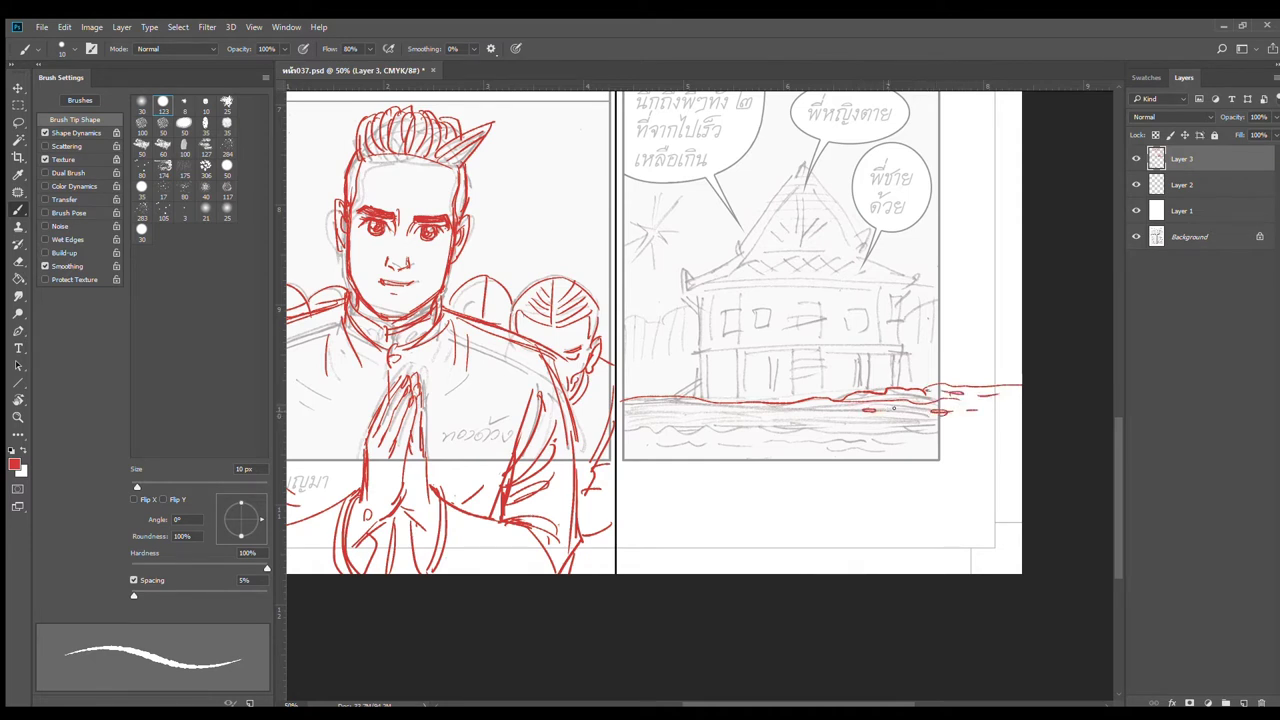
left_click_drag(619, 431, 1024, 429)
mouse_move(695, 442)
left_mouse_down()
mouse_move(823, 440)
mouse_move(922, 458)
left_mouse_up()
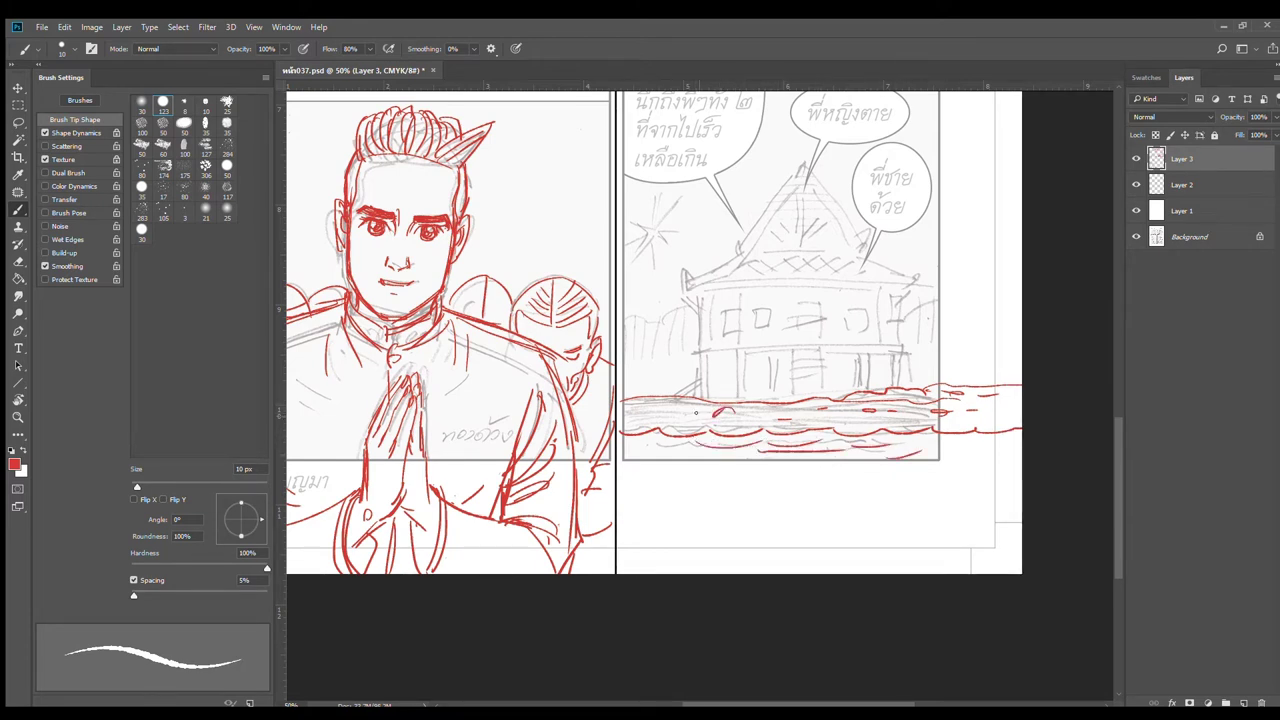
Step: Draw the house's lower roof with a doubled eave line, upturned corner tips, sloping ends and an upper edge
mouse_move(760, 412)
left_mouse_down()
mouse_move(760, 459)
mouse_move(774, 471)
mouse_move(657, 495)
left_mouse_up()
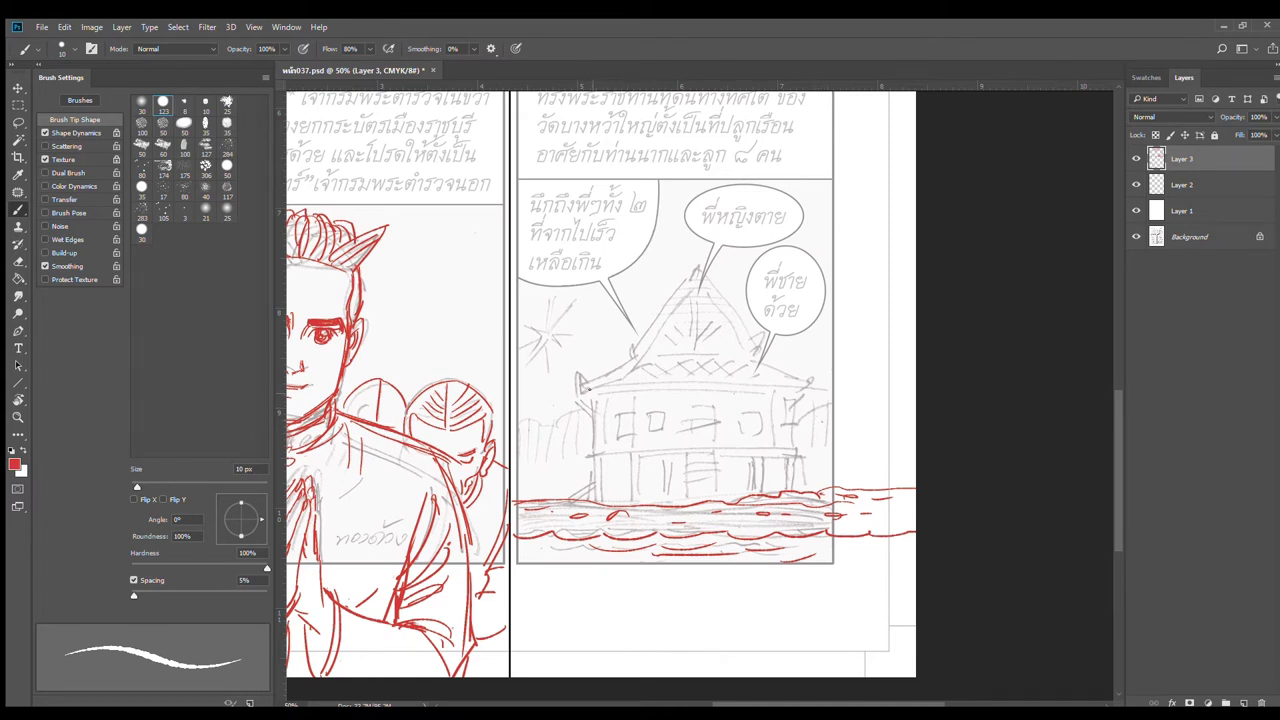
left_click_drag(577, 389, 812, 380)
mouse_move(580, 387)
left_mouse_down()
mouse_move(692, 382)
mouse_move(675, 382)
left_mouse_up()
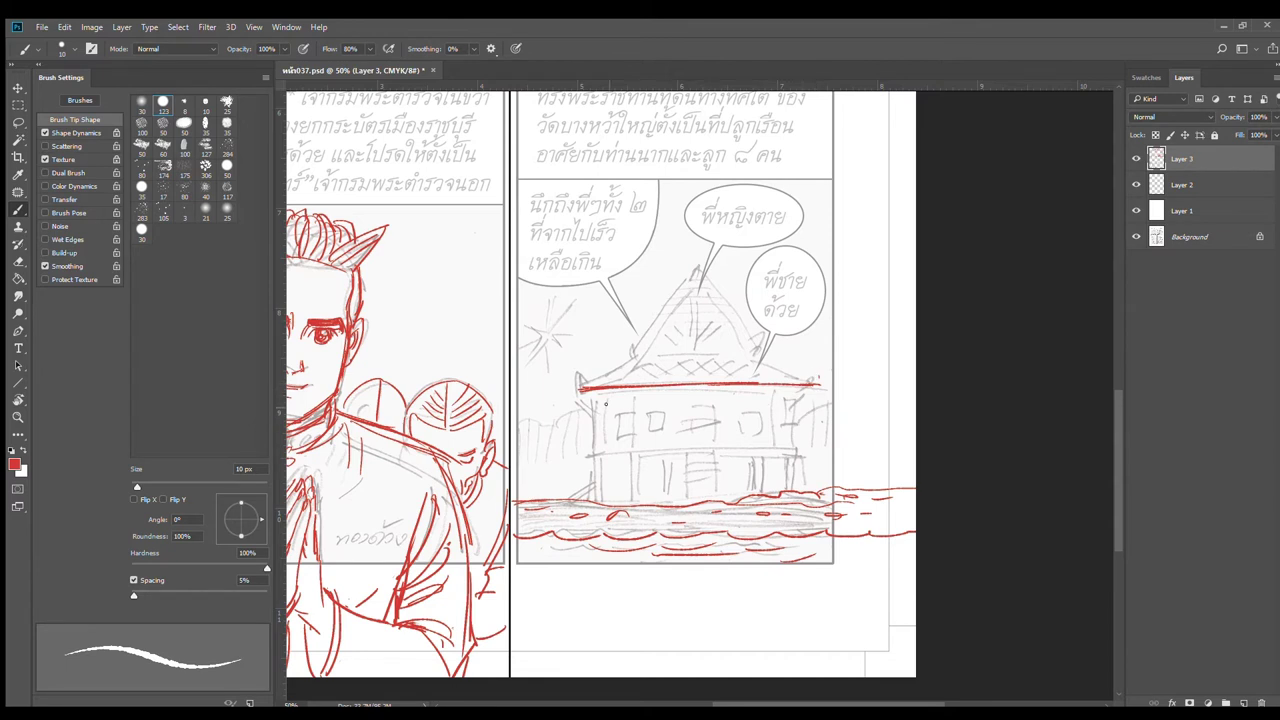
left_click_drag(576, 367, 578, 388)
left_click_drag(813, 367, 817, 383)
mouse_move(588, 386)
left_mouse_down()
mouse_move(632, 354)
mouse_move(734, 352)
mouse_move(810, 382)
left_mouse_up()
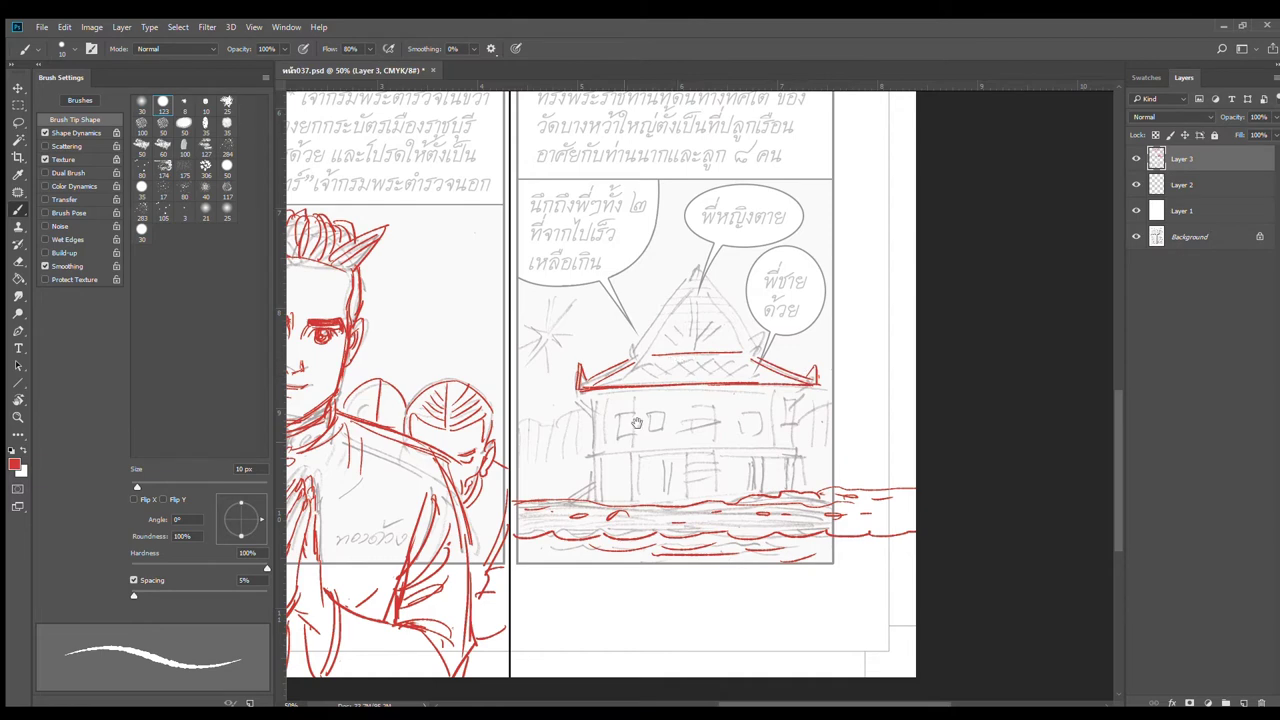
Step: Draw the tall triangular gable above the lower roof with doubled sloping edges and pointed tips at its base
left_click_drag(636, 423, 582, 518)
mouse_move(640, 367)
left_mouse_down()
mouse_move(579, 449)
mouse_move(587, 440)
left_mouse_up()
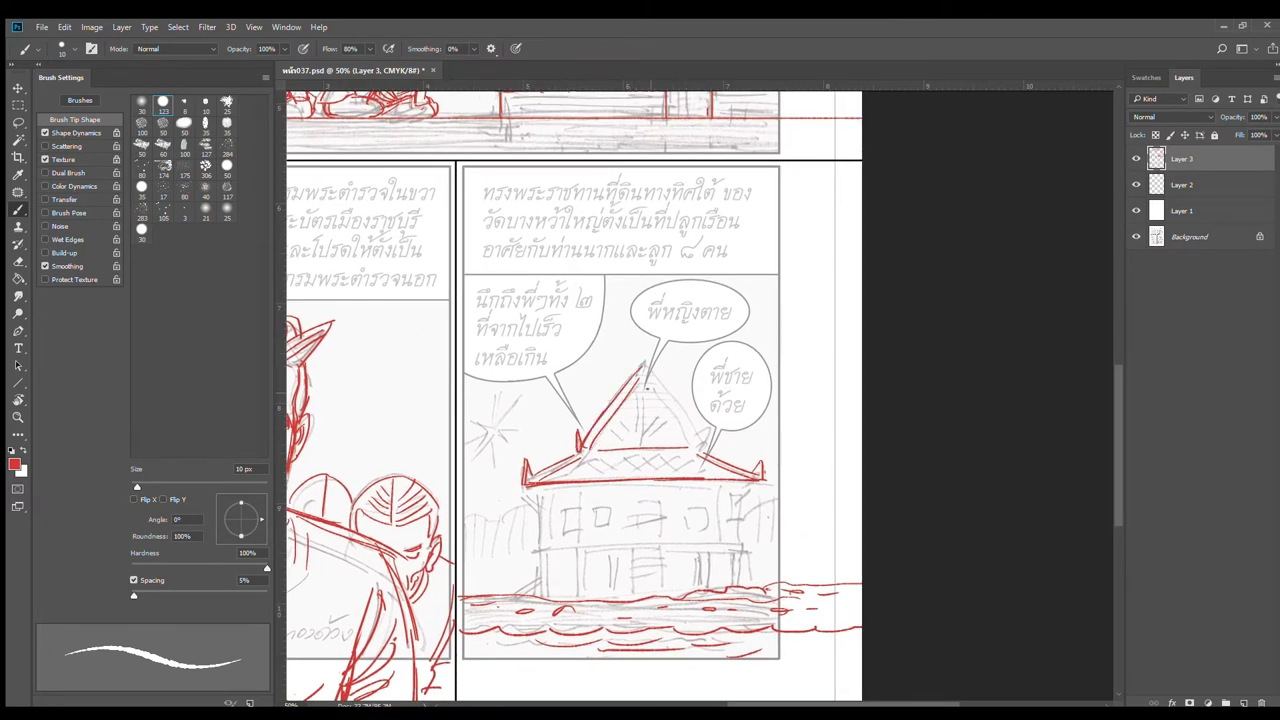
left_click_drag(642, 372, 697, 445)
Step: Draw the upper storey's side walls and floor line, undo the stray stroke between them, and add two pairs of windows
mouse_move(594, 507)
left_mouse_down()
mouse_move(606, 431)
mouse_move(556, 463)
left_mouse_up()
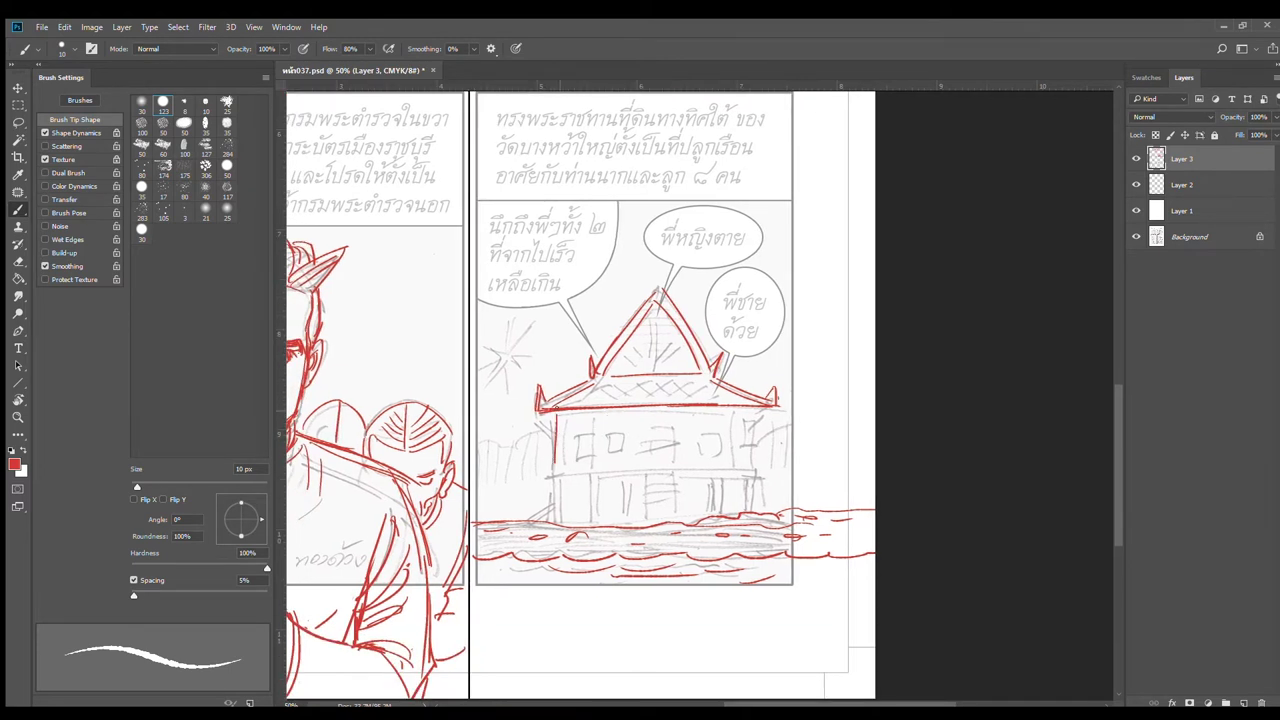
left_click_drag(557, 410, 566, 471)
left_click_drag(745, 410, 742, 476)
left_click_drag(556, 472, 774, 466)
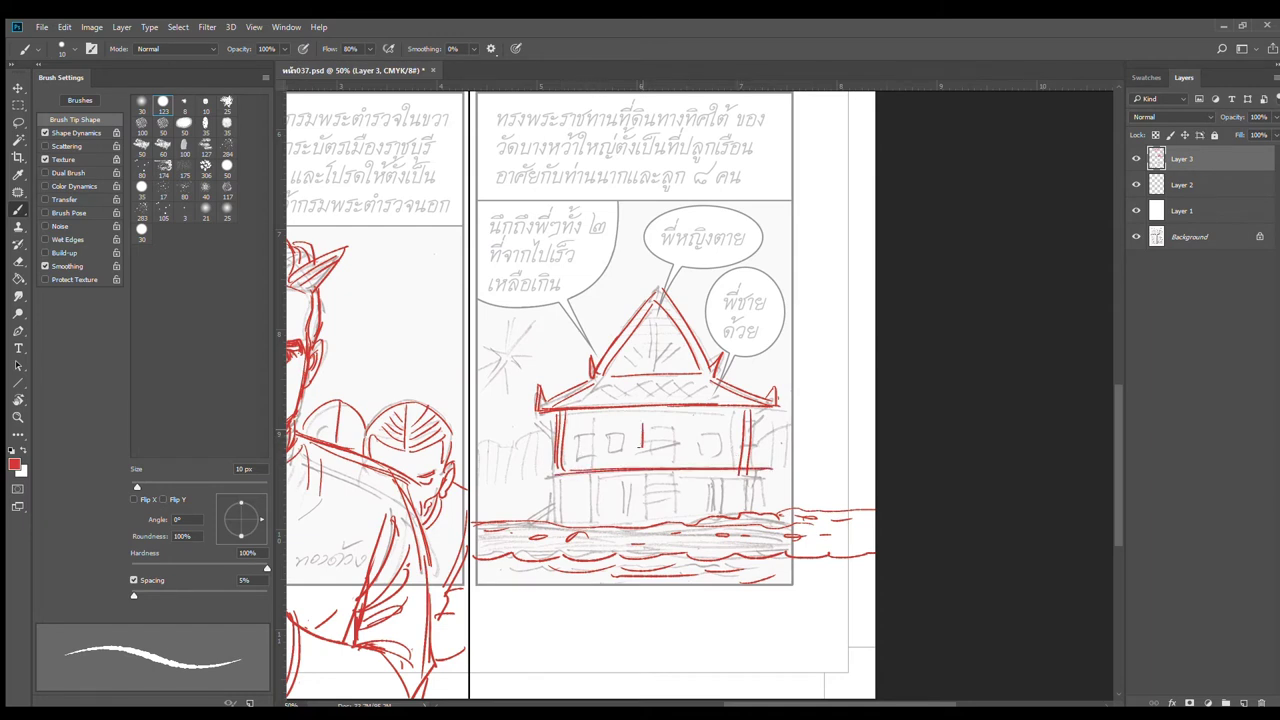
key("ctrl+z")
left_click_drag(728, 450, 712, 450)
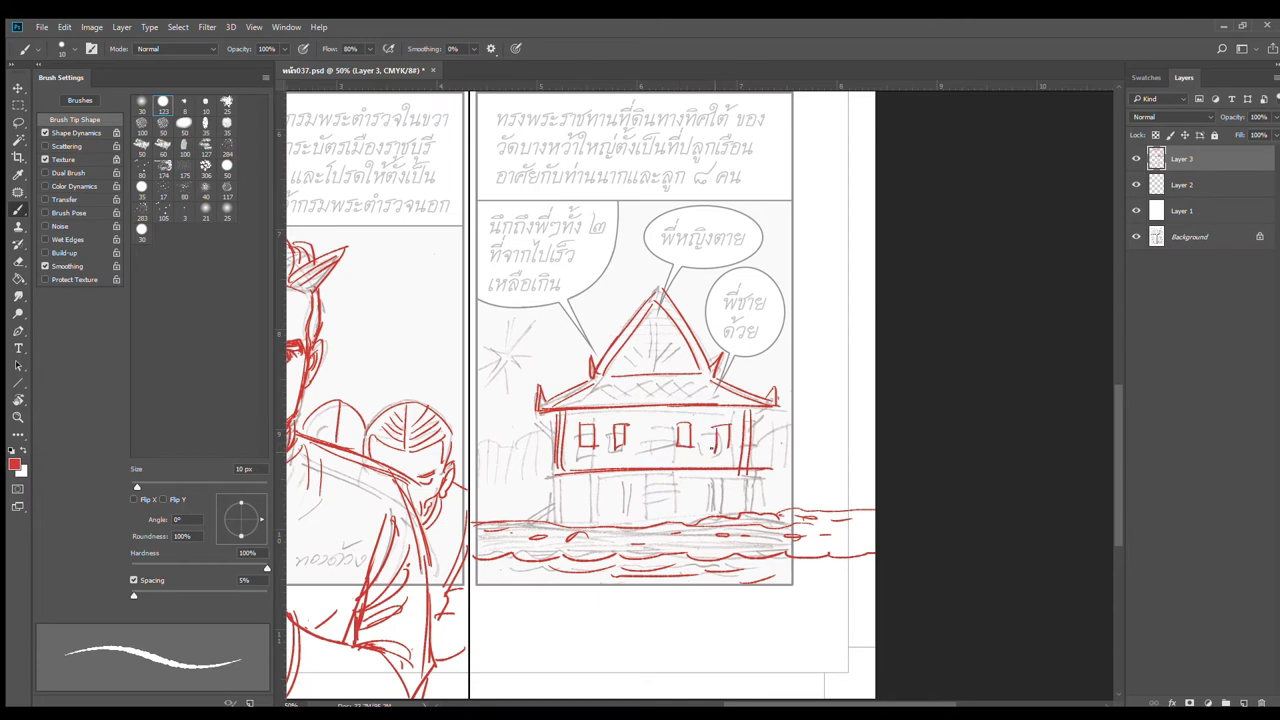
Step: Draw the second floor beam, the supporting posts and the base line of the house's lower level
left_click_drag(555, 478, 754, 473)
left_click_drag(550, 468, 558, 524)
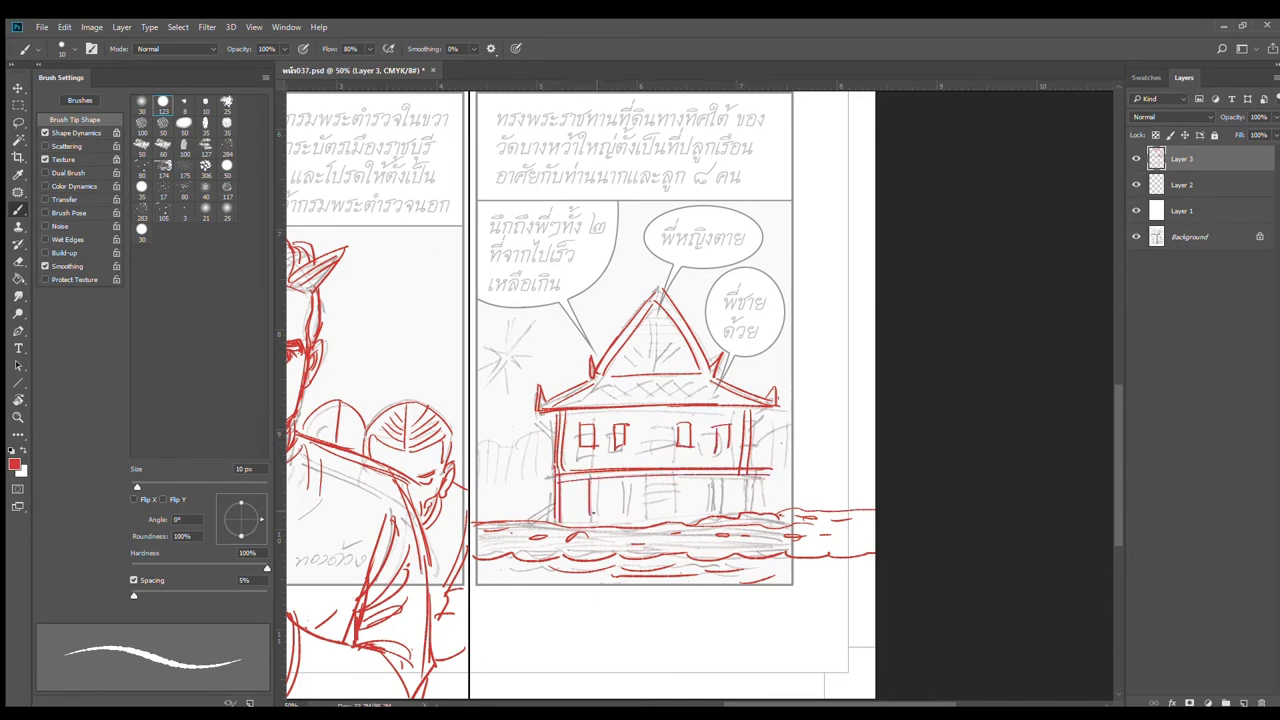
left_click_drag(615, 478, 616, 516)
left_click_drag(620, 480, 622, 520)
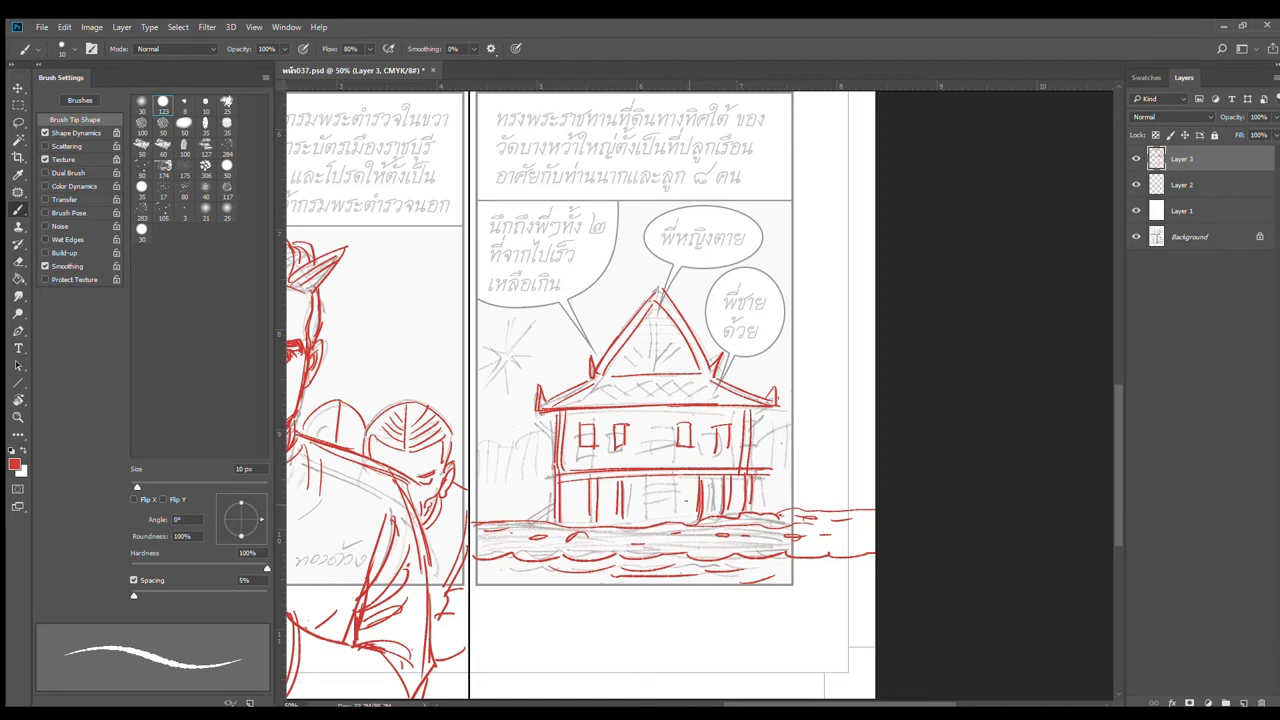
left_click_drag(562, 528, 640, 511)
Step: Add a second line under the eaves and draw the slanted stairway against the house's left side
left_click_drag(550, 412, 788, 405)
left_click_drag(690, 412, 803, 411)
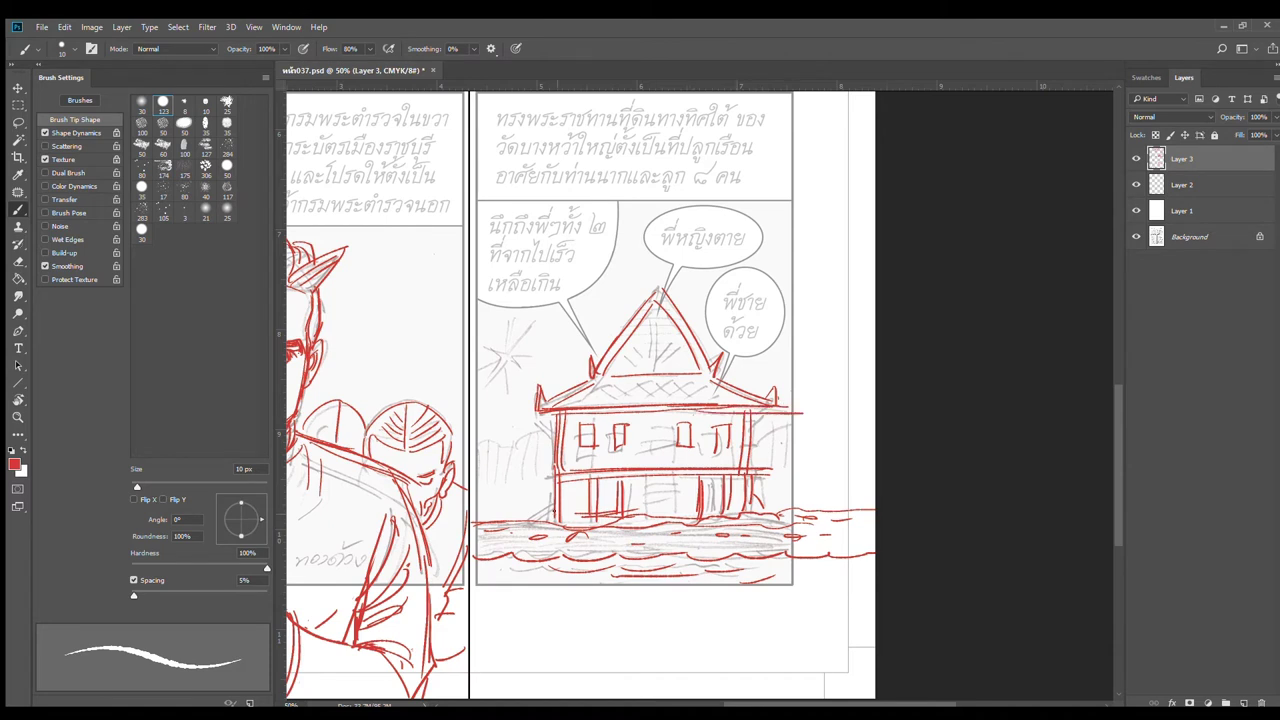
mouse_move(552, 476)
left_mouse_down()
mouse_move(500, 522)
mouse_move(514, 522)
left_mouse_up()
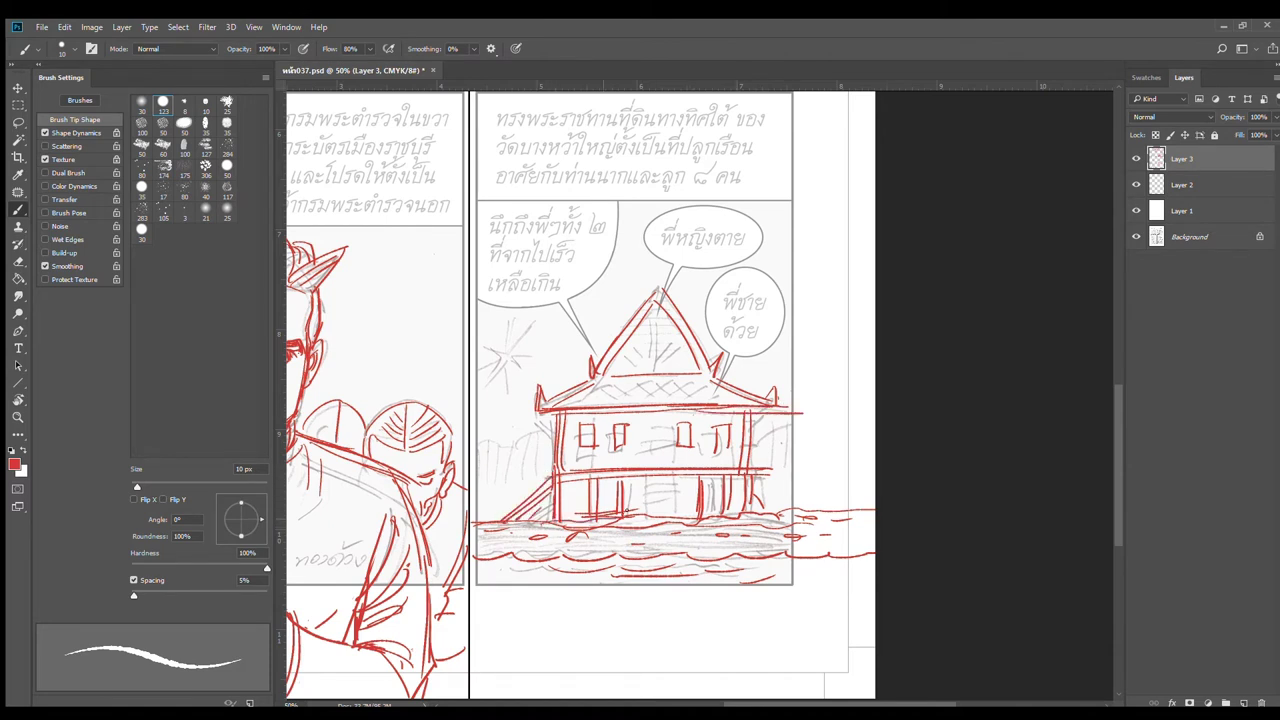
Step: Draw the ground line along the house's base and outline rounded treetops in the background on both sides
left_click_drag(624, 512, 736, 510)
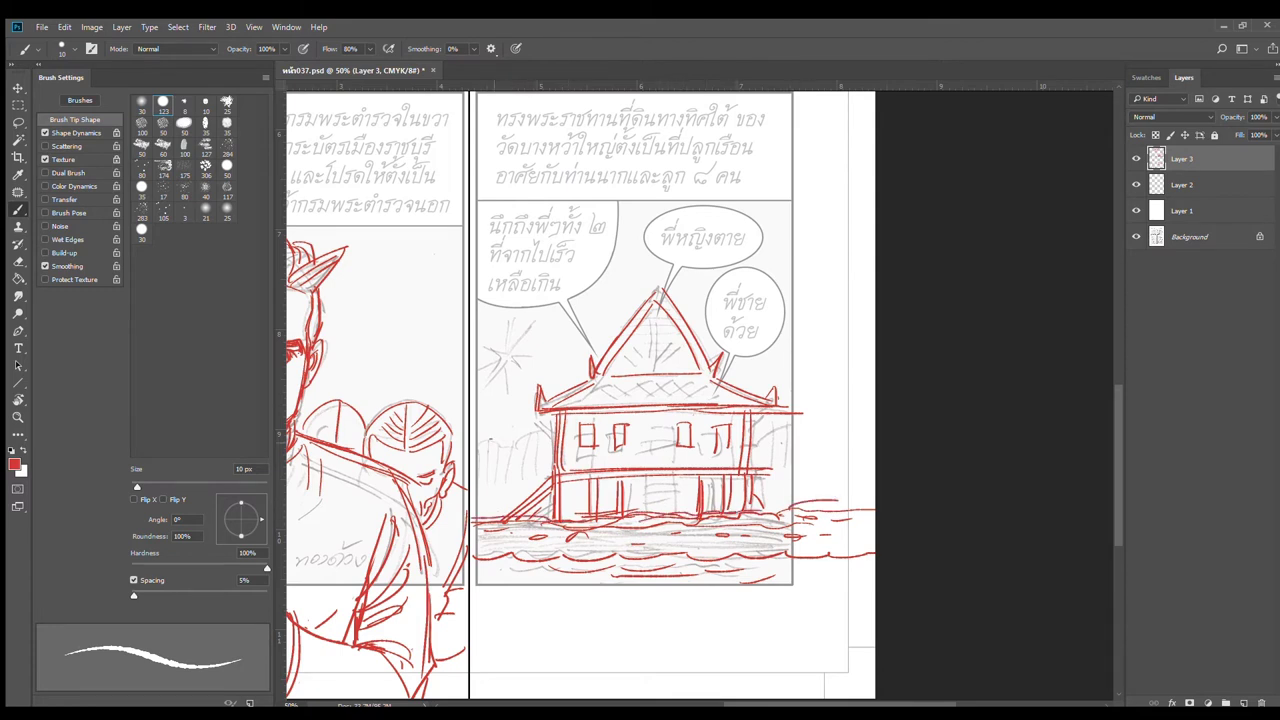
mouse_move(470, 462)
left_mouse_down()
mouse_move(526, 434)
mouse_move(560, 440)
left_mouse_up()
left_click_drag(830, 436, 872, 433)
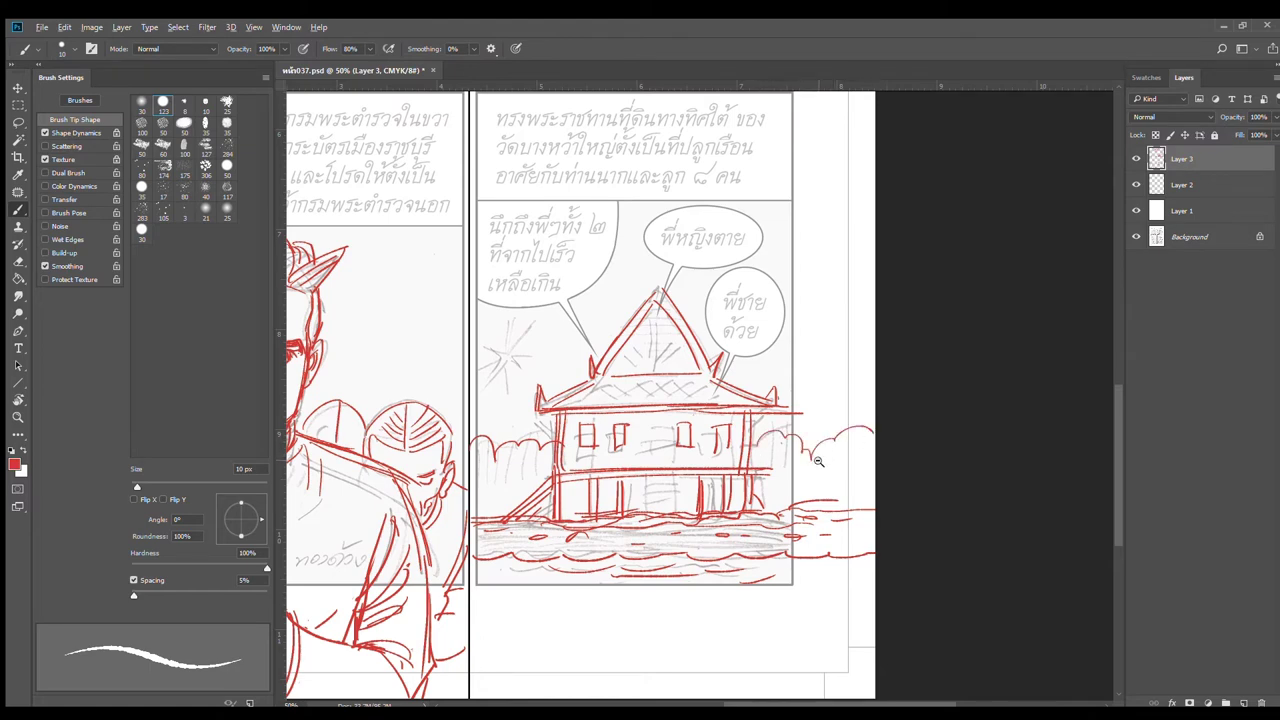
Step: Lower Layer 3's opacity to 71% and raise the white Layer 1's opacity to 97%
scroll(818, 461, "down", 2)
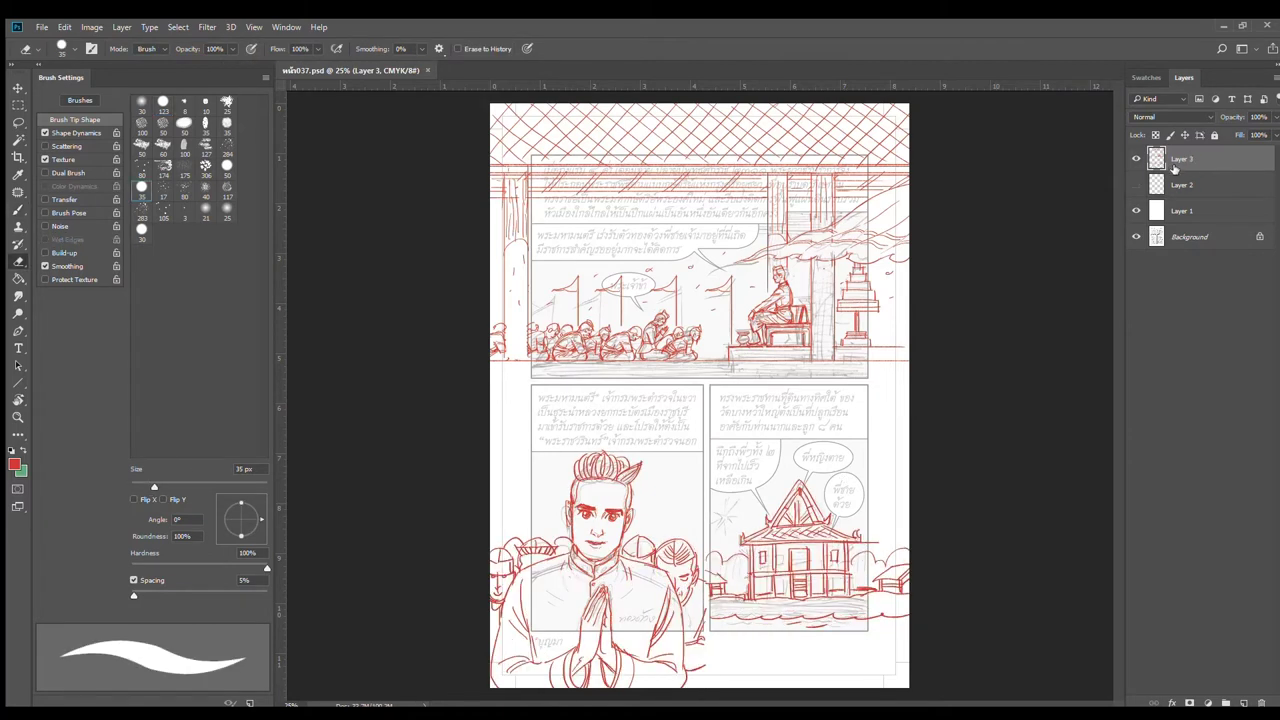
left_click(1253, 129)
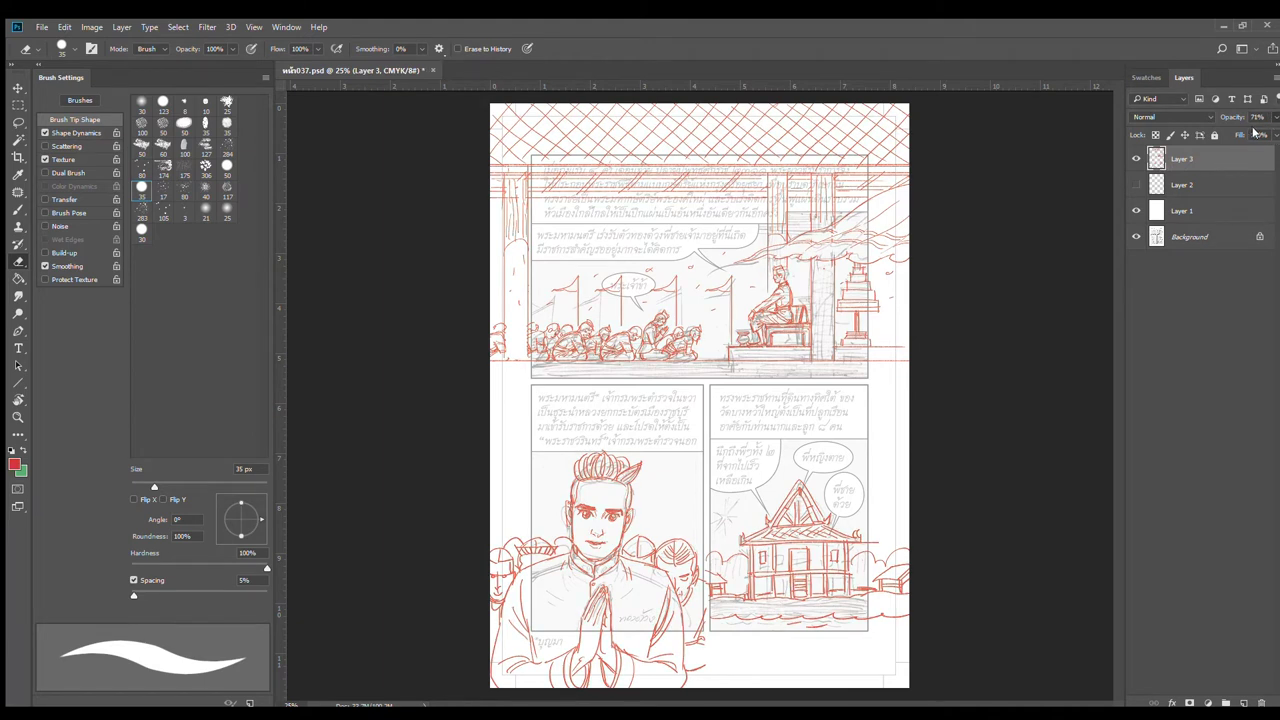
left_click(1199, 208)
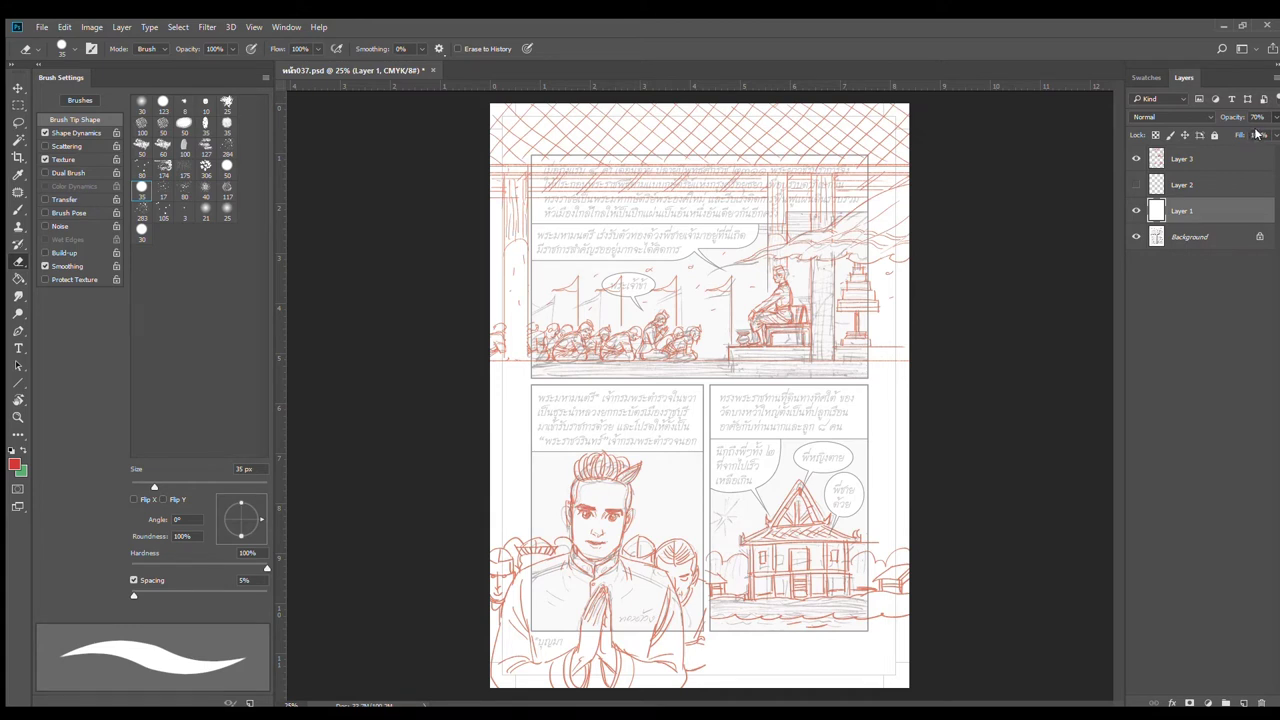
left_click(1266, 131)
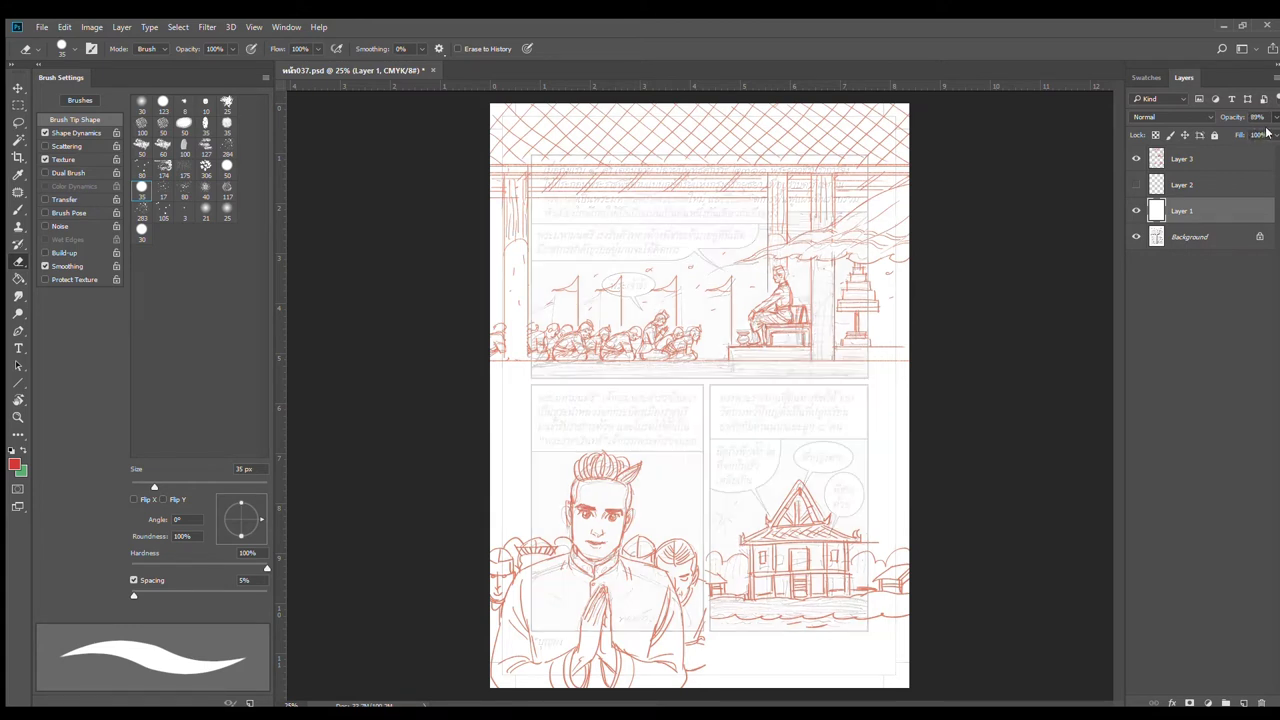
left_click_drag(1268, 133, 1271, 134)
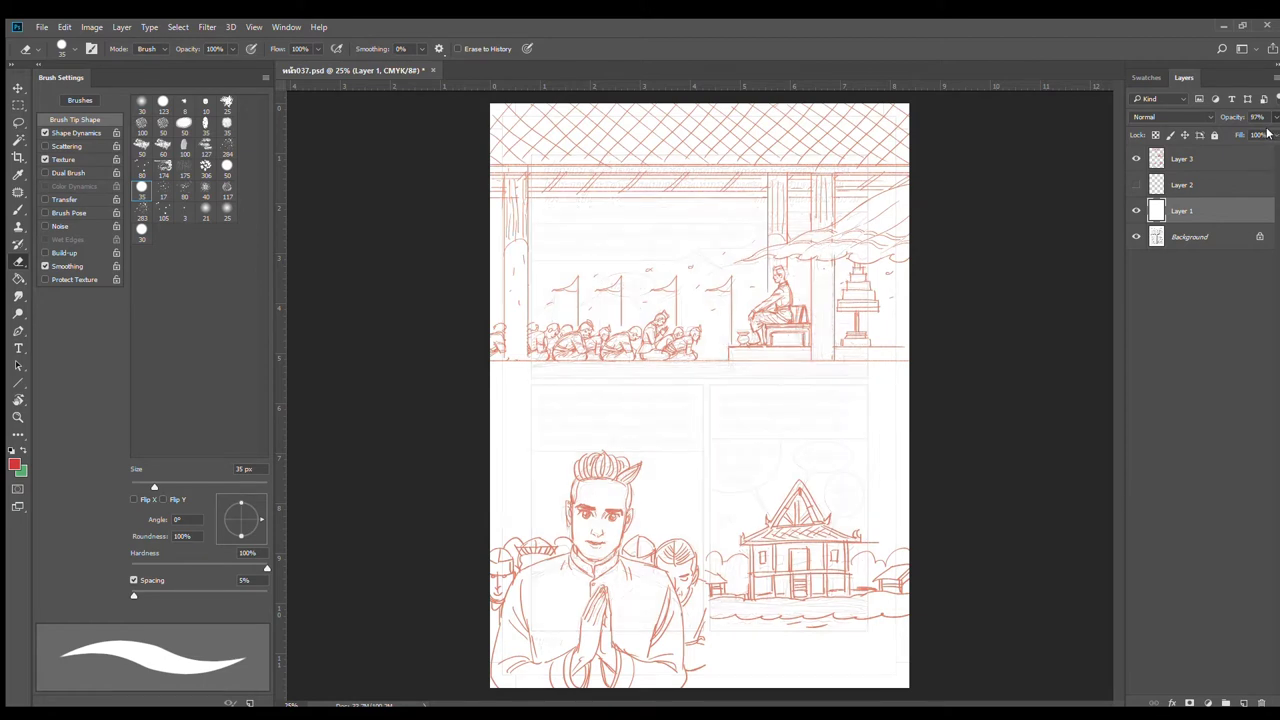
Step: Show Layer 2 with the panel borders and make it the active layer
left_click(1136, 185)
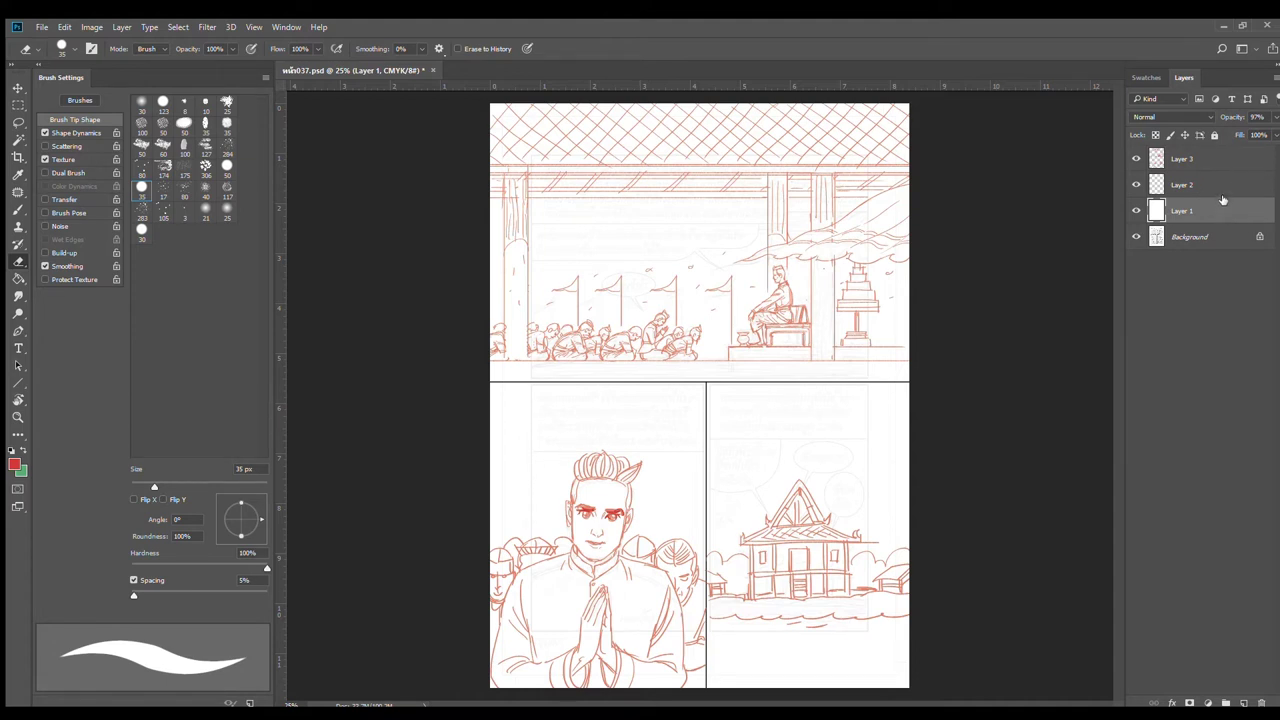
left_click(1136, 185)
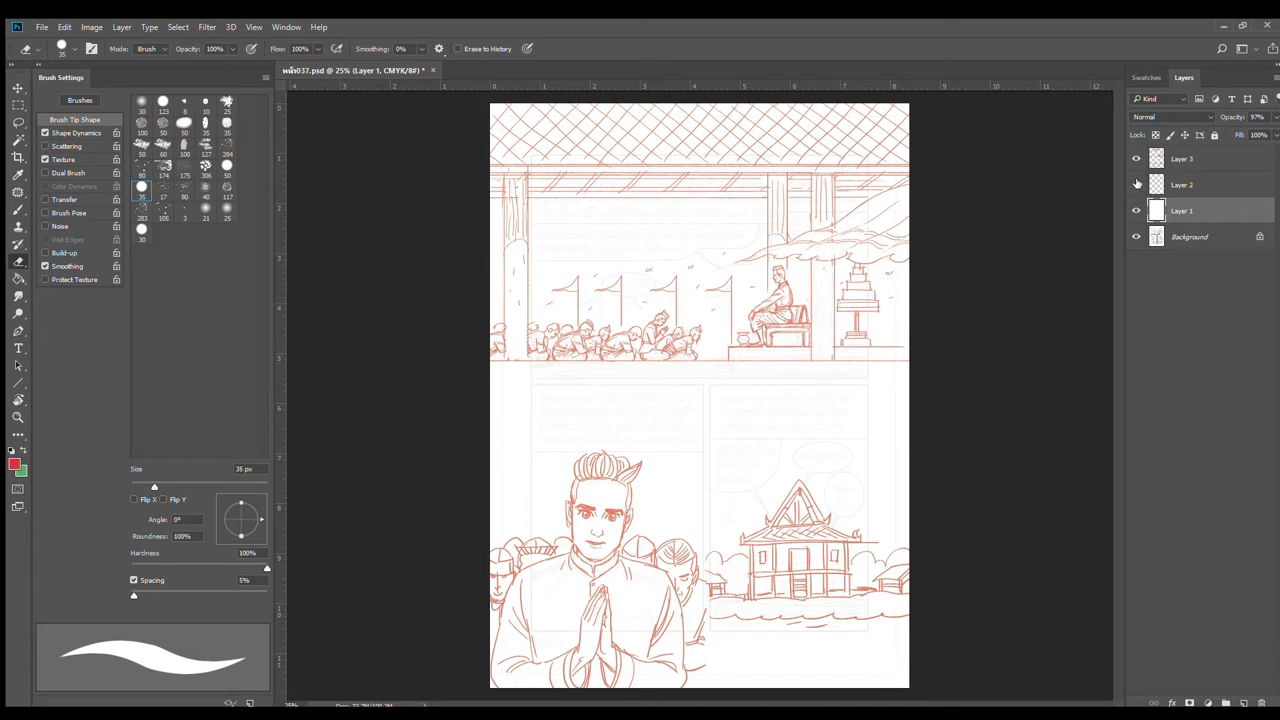
left_click(1136, 185)
left_click(1205, 185)
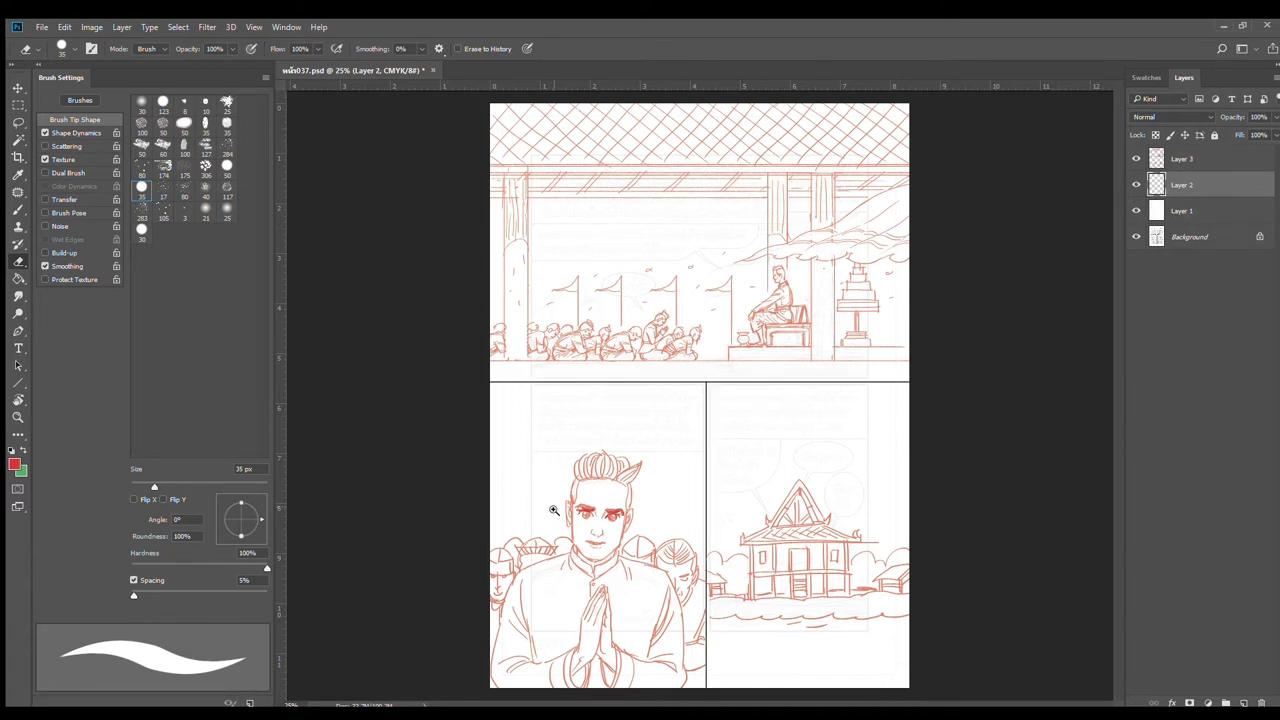
Step: Select the area around the praying man's eyes on Layer 2 and clear the stray bright red strokes
left_click(599, 516, "ctrl")
left_click(599, 516, "ctrl")
left_click(599, 516, "ctrl")
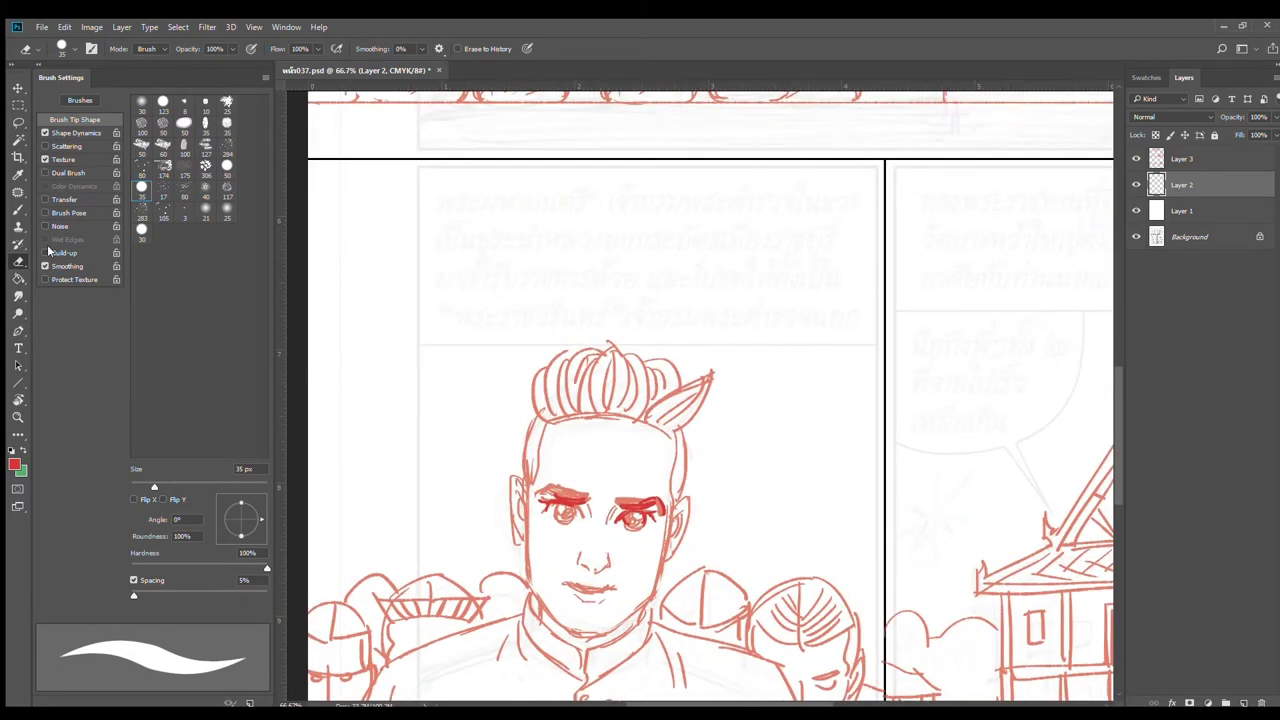
left_click(18, 104)
left_click_drag(512, 463, 711, 561)
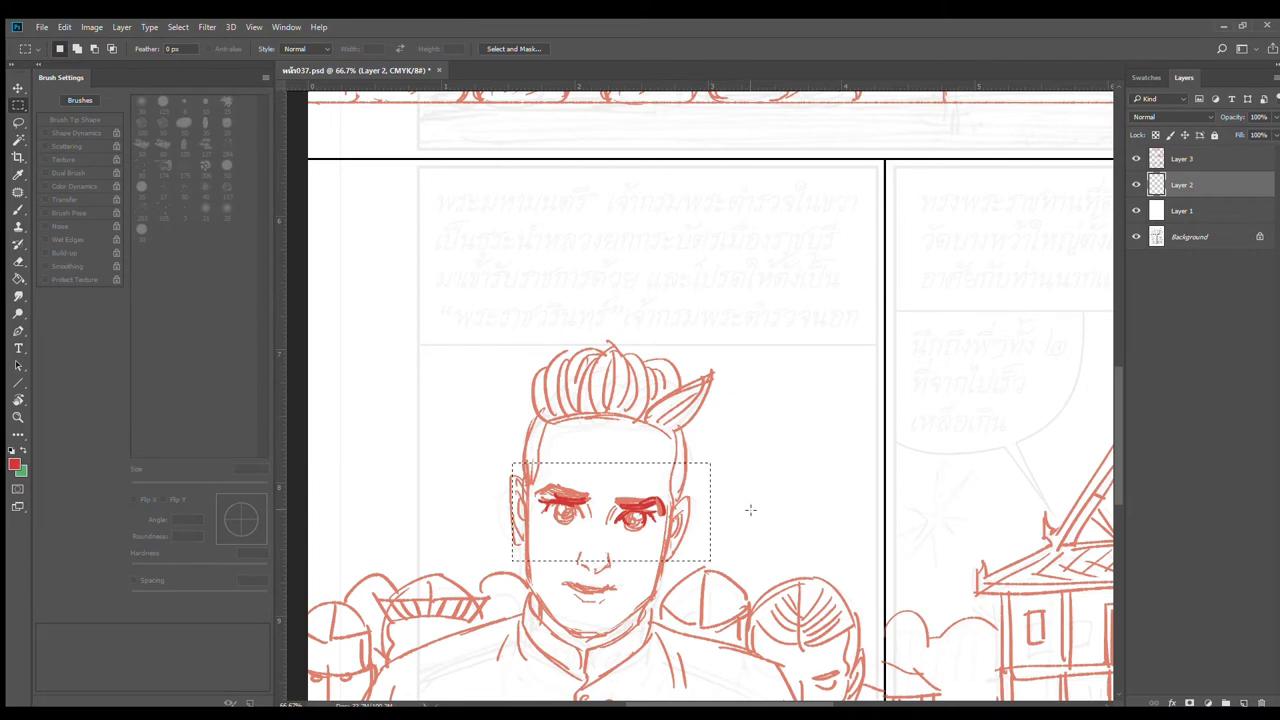
Step: Add a new layer above Layer 3 and ready the Brush with the default black foreground colour
left_click(1195, 160)
left_click(1243, 703)
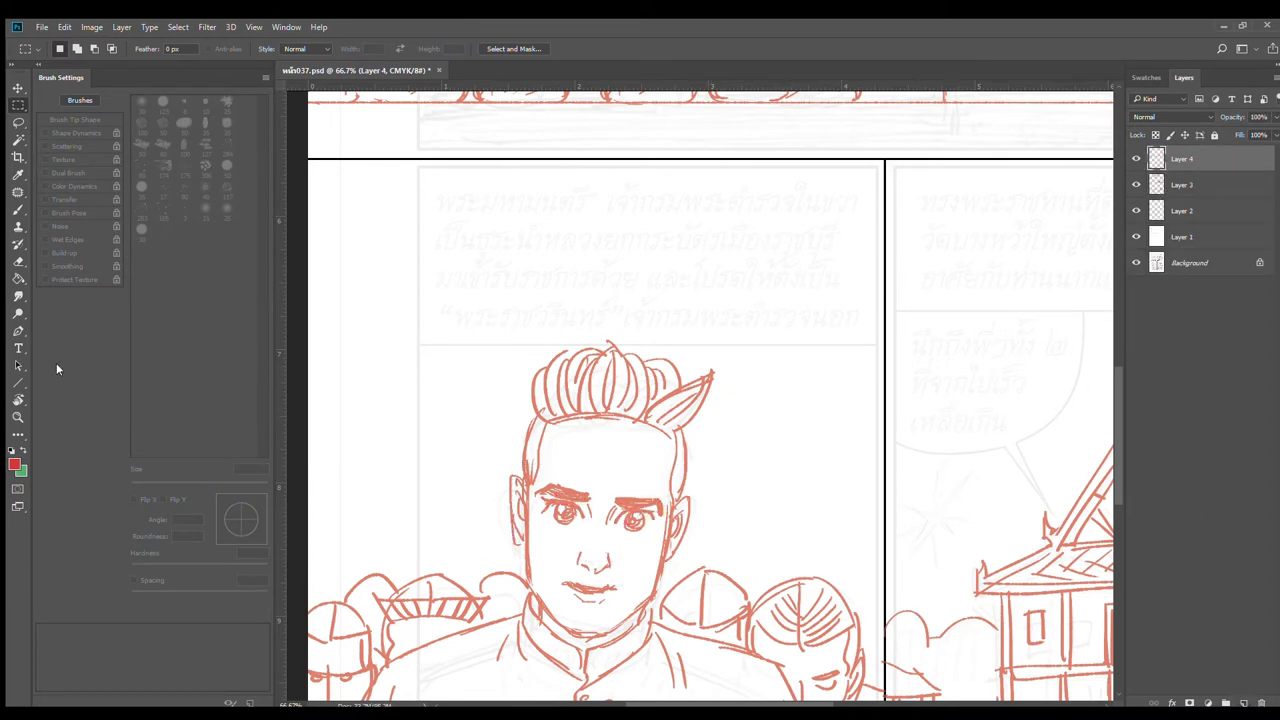
left_click(9, 451)
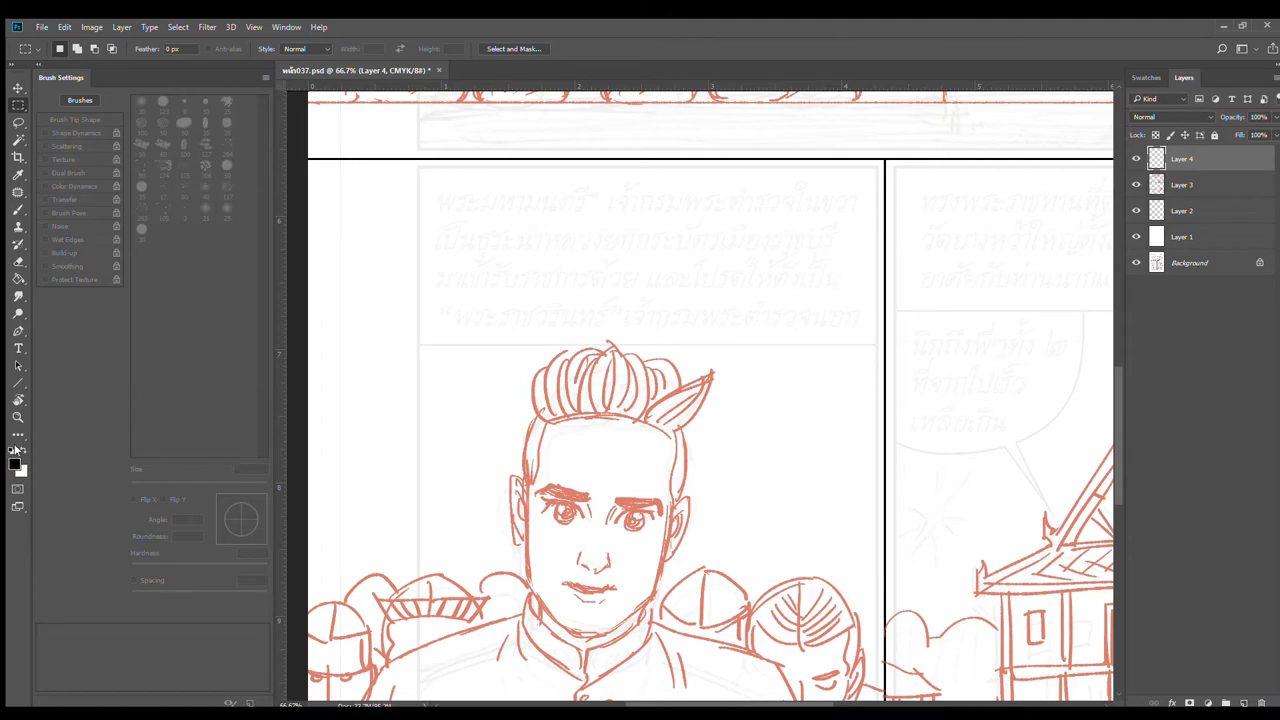
left_click(18, 209)
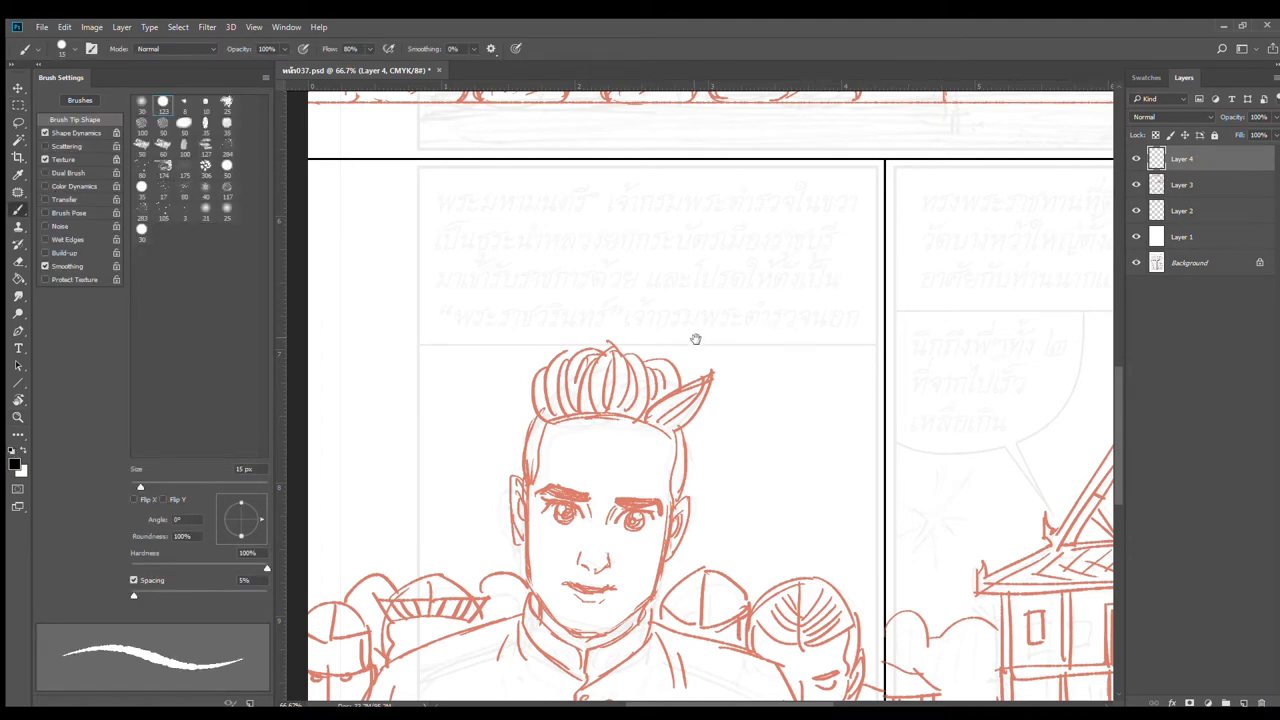
Step: With a 10 px brush, ink the seated man's forehead, eye, nose and moustache over the red sketch
scroll(694, 337, "up", 8)
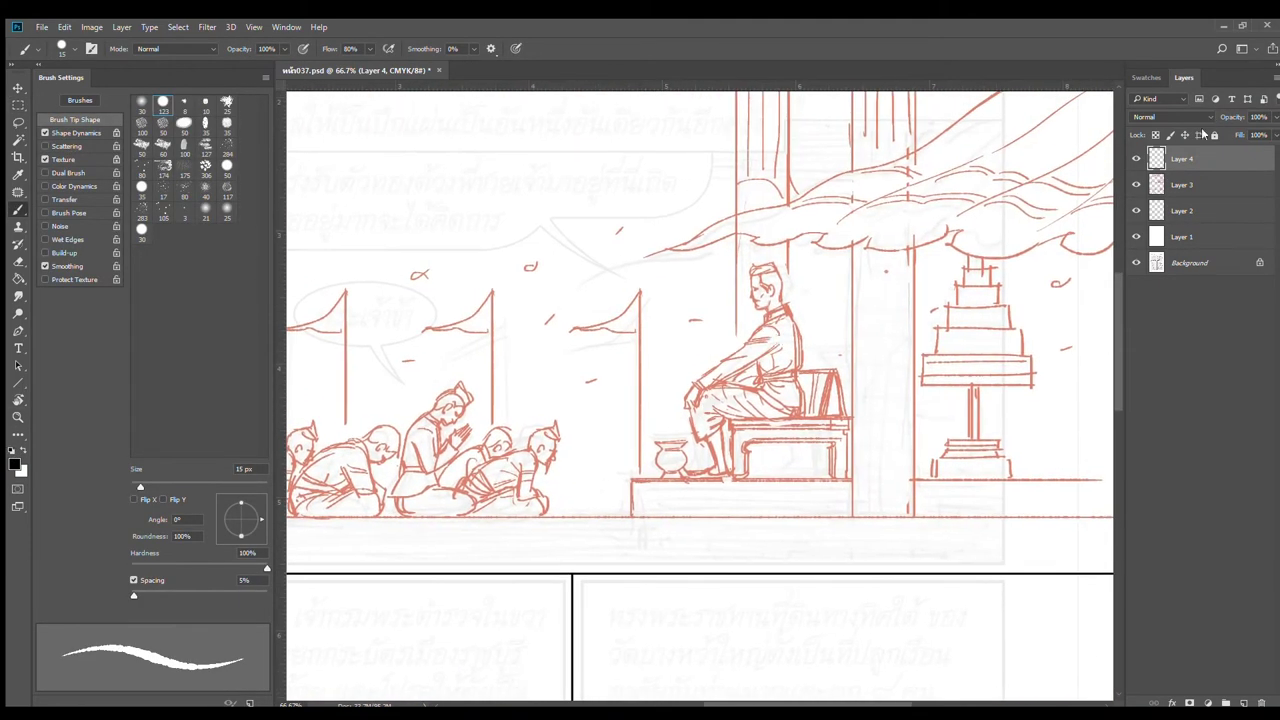
scroll(765, 272, "up", 2)
scroll(745, 278, "up", 2)
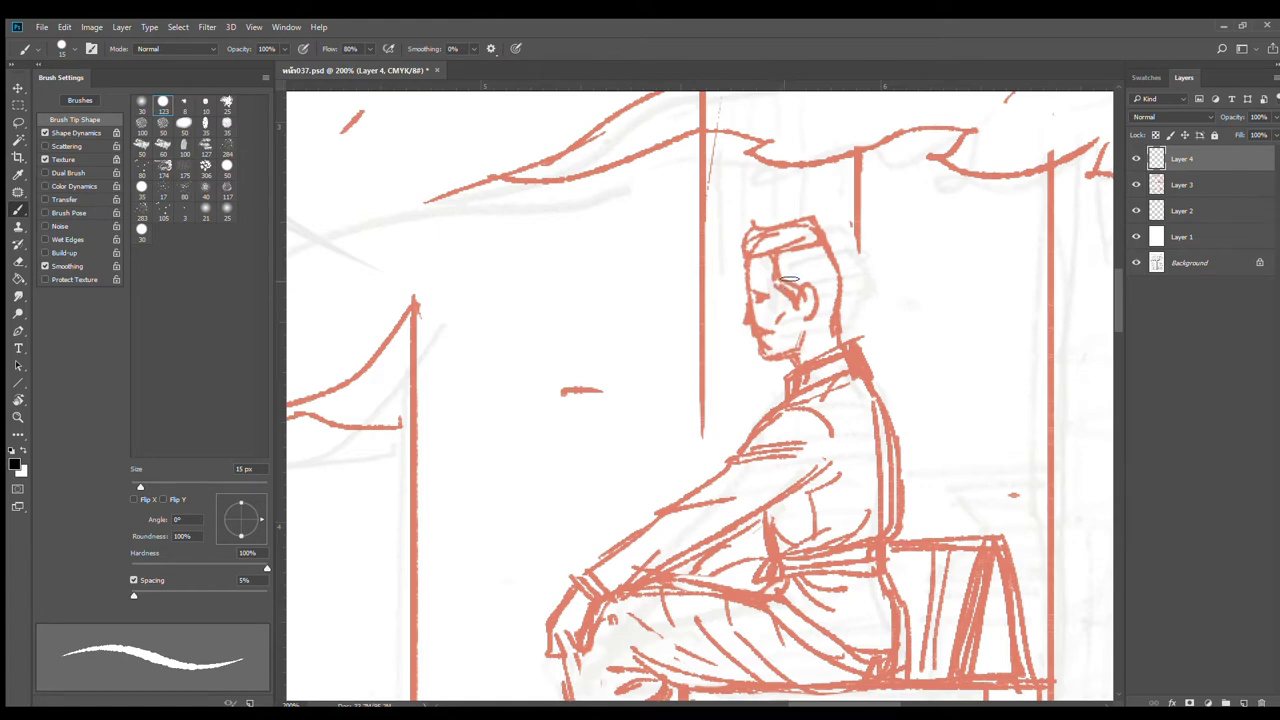
key("bracketleft")
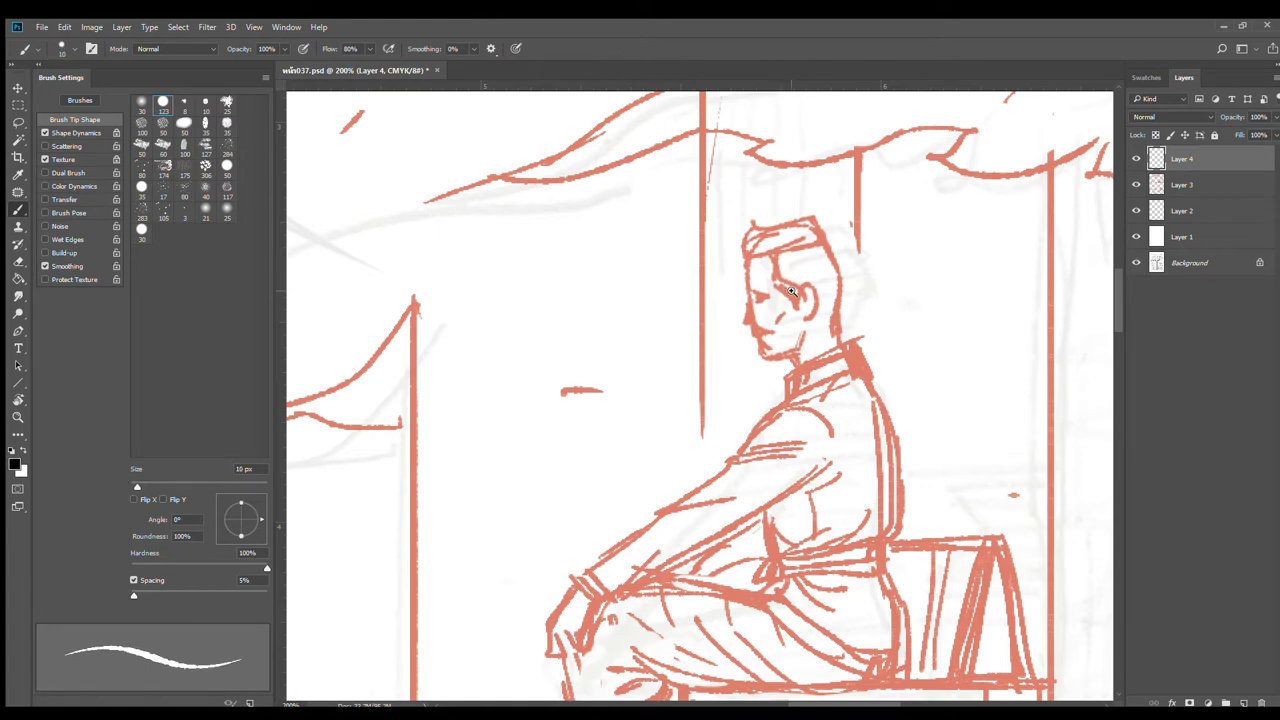
scroll(794, 292, "up", 1)
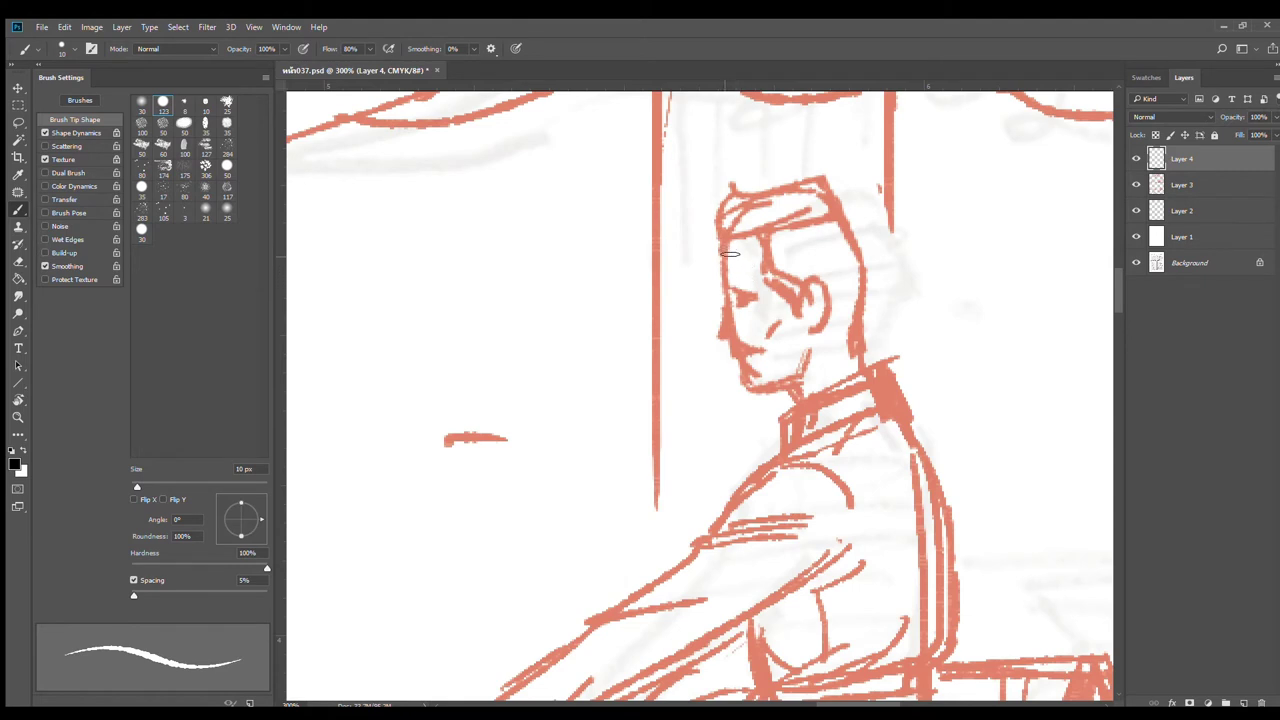
mouse_move(726, 244)
left_mouse_down()
mouse_move(739, 294)
mouse_move(716, 342)
left_mouse_up()
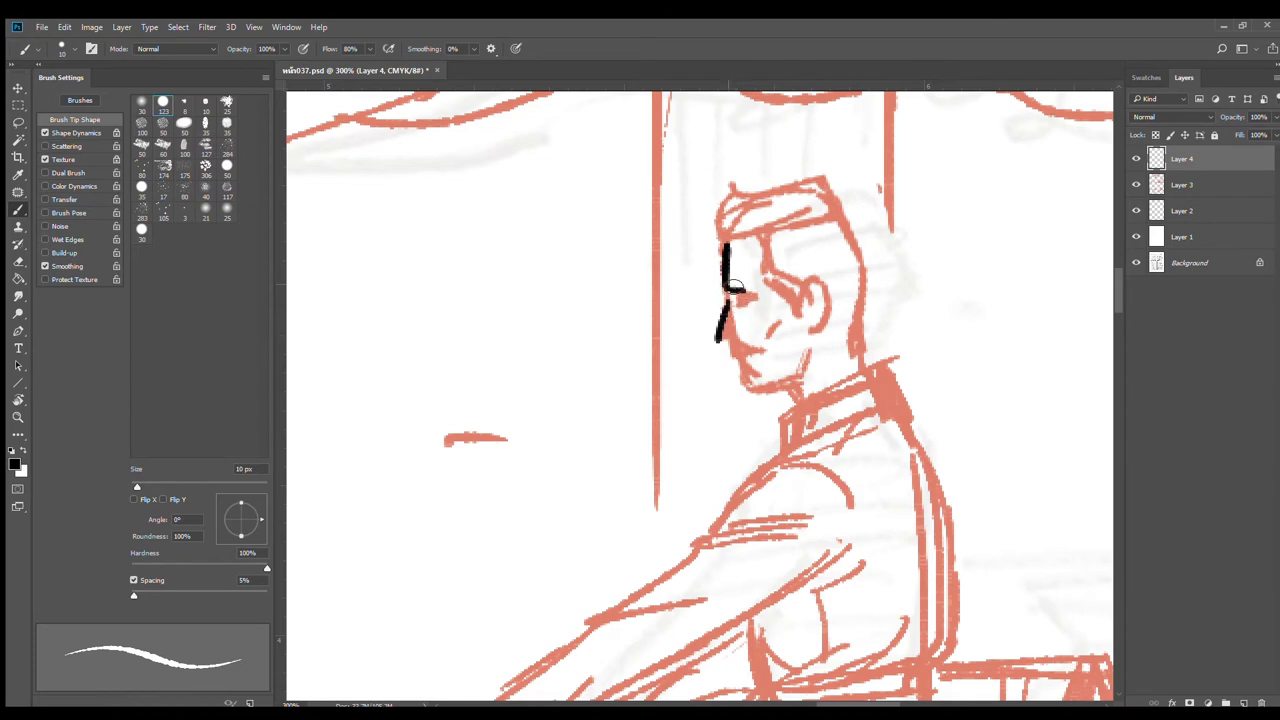
mouse_move(727, 283)
left_mouse_down()
mouse_move(753, 292)
mouse_move(740, 307)
mouse_move(756, 297)
left_mouse_up()
mouse_move(715, 341)
left_mouse_down()
mouse_move(768, 357)
mouse_move(741, 367)
mouse_move(766, 394)
left_mouse_up()
key("ctrl+z")
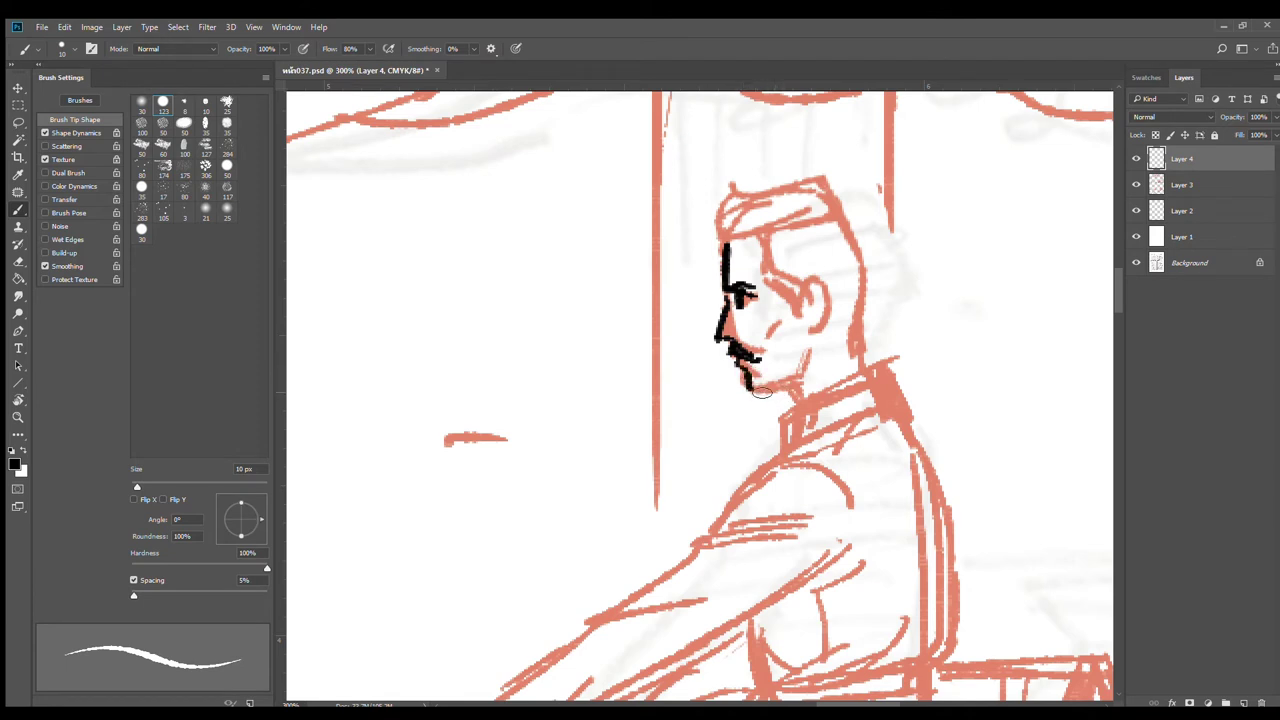
Step: Ink the seated man's chin, cheek line, jaw and both sides of the neck
mouse_move(779, 317)
left_mouse_down()
mouse_move(739, 346)
mouse_move(773, 372)
left_mouse_up()
key("ctrl+z")
left_click_drag(758, 394, 800, 384)
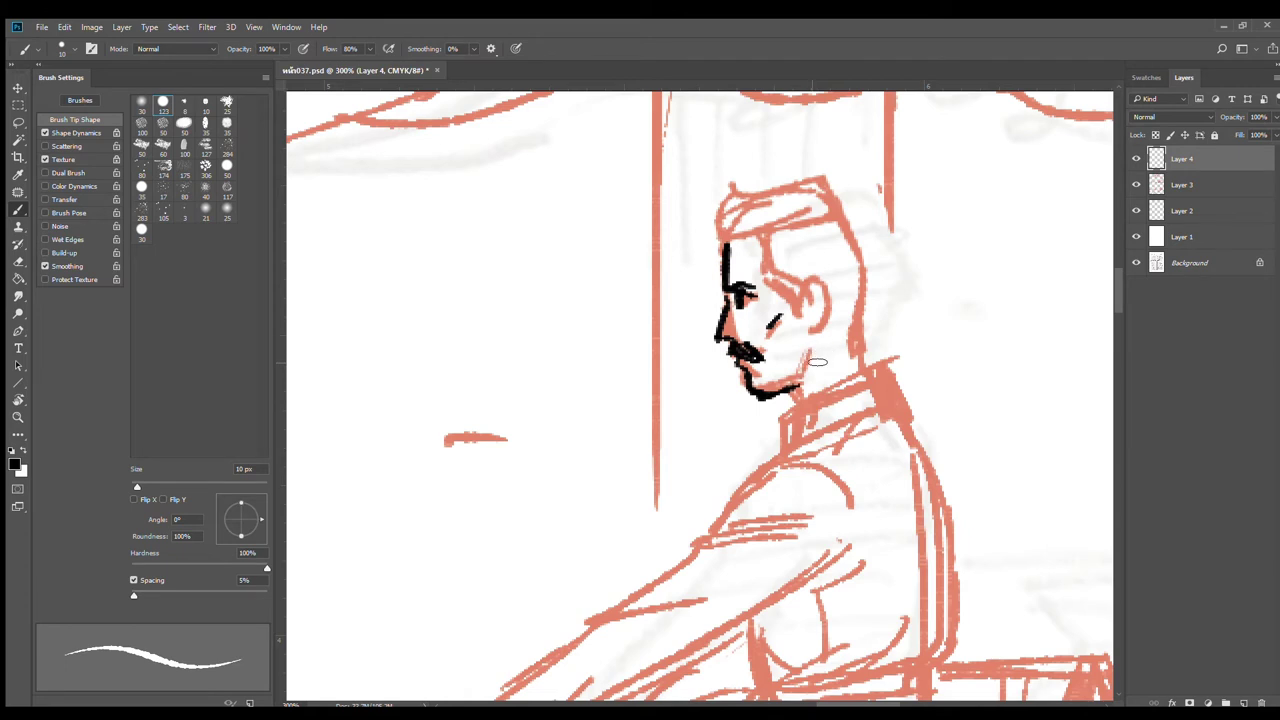
left_click_drag(812, 340, 792, 408)
left_click_drag(877, 379, 858, 327)
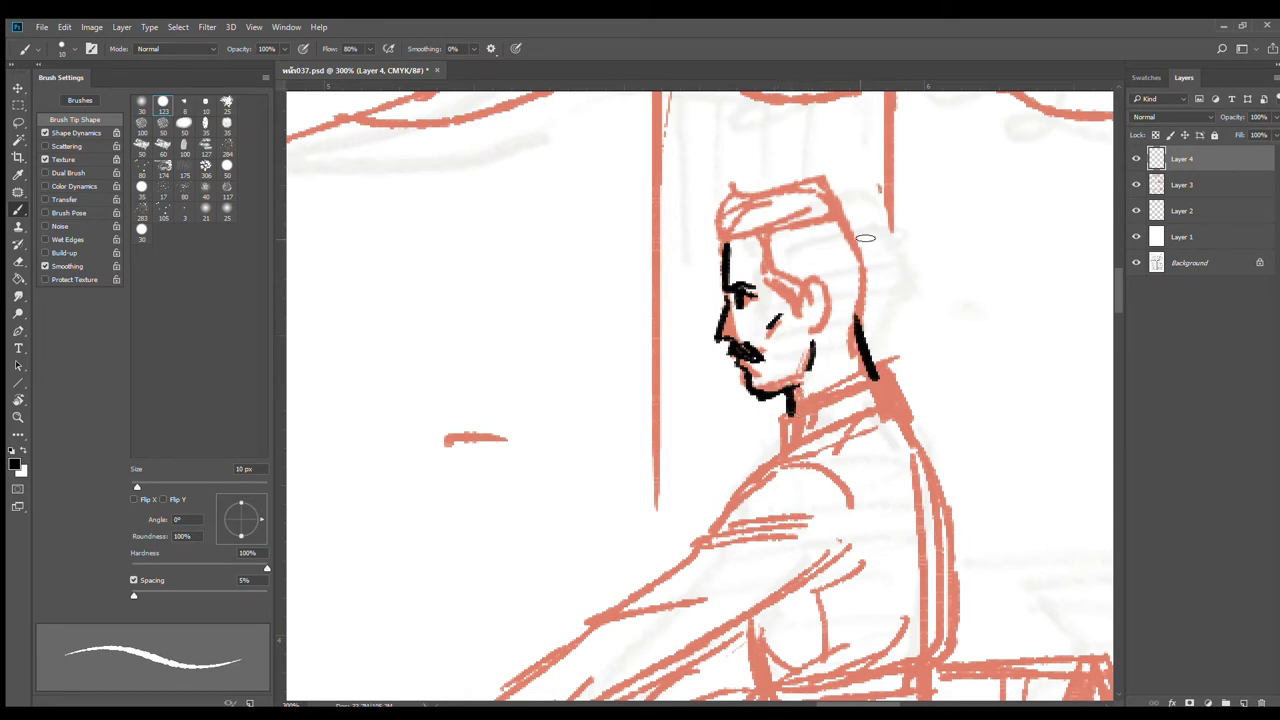
Step: Ink the back of the seated man's head as one thick curve from crown to nape
left_click_drag(828, 208, 857, 330)
key("ctrl+z")
left_click_drag(830, 207, 874, 345)
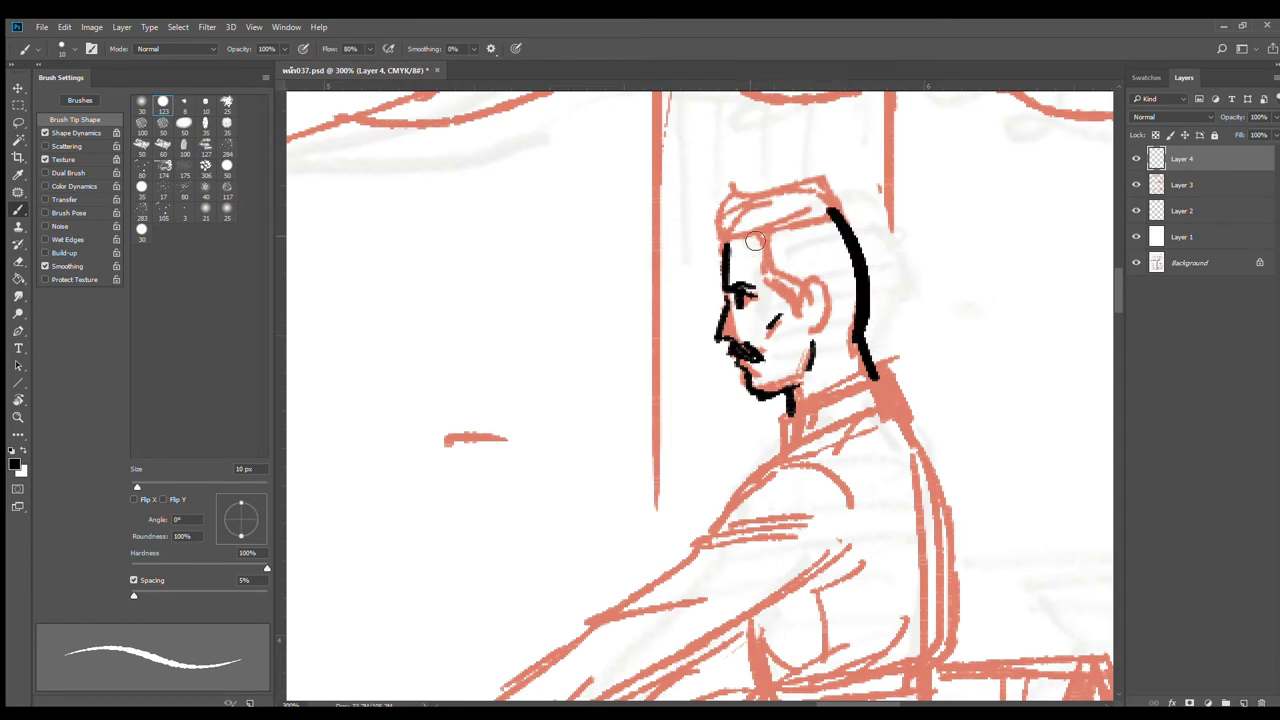
Step: Ink the seated man's swept-up hair with its strand lines, plus the temple hairline and the ear
left_click_drag(724, 241, 835, 211)
mouse_move(712, 244)
left_mouse_down()
mouse_move(728, 214)
mouse_move(760, 192)
left_mouse_up()
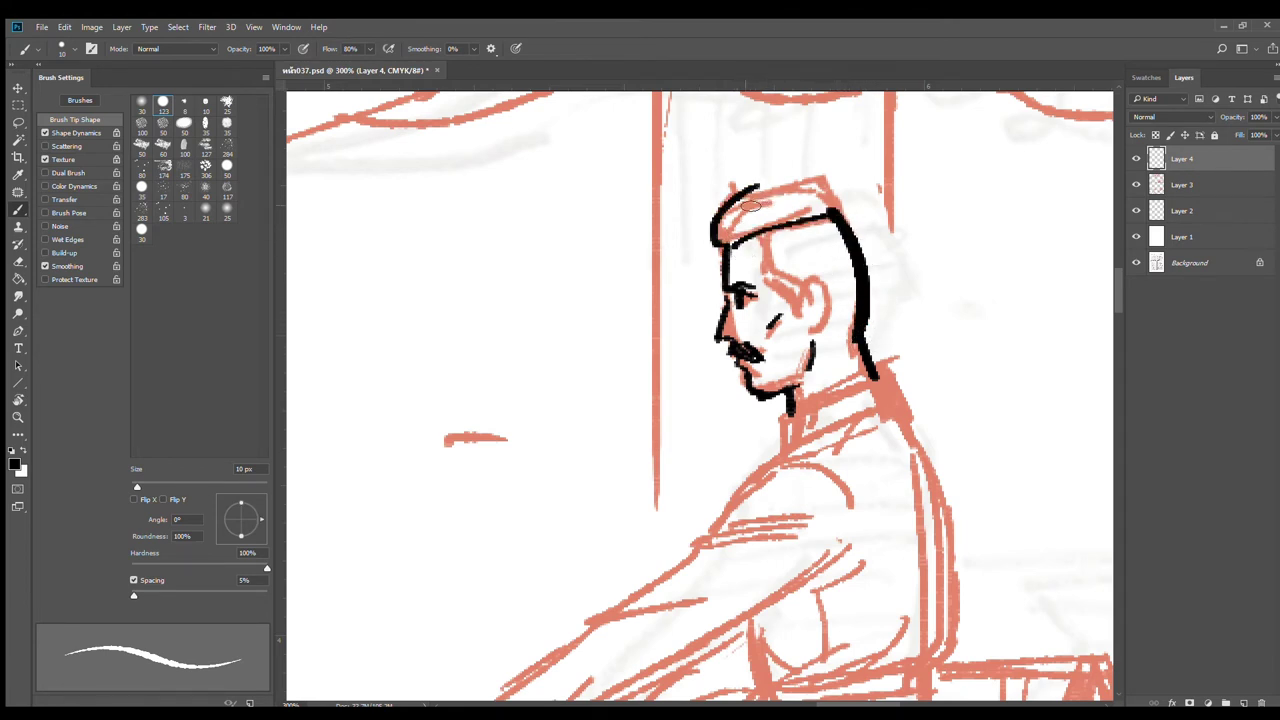
key("ctrl+z")
mouse_move(712, 246)
left_mouse_down()
mouse_move(748, 196)
mouse_move(770, 206)
mouse_move(730, 238)
left_mouse_up()
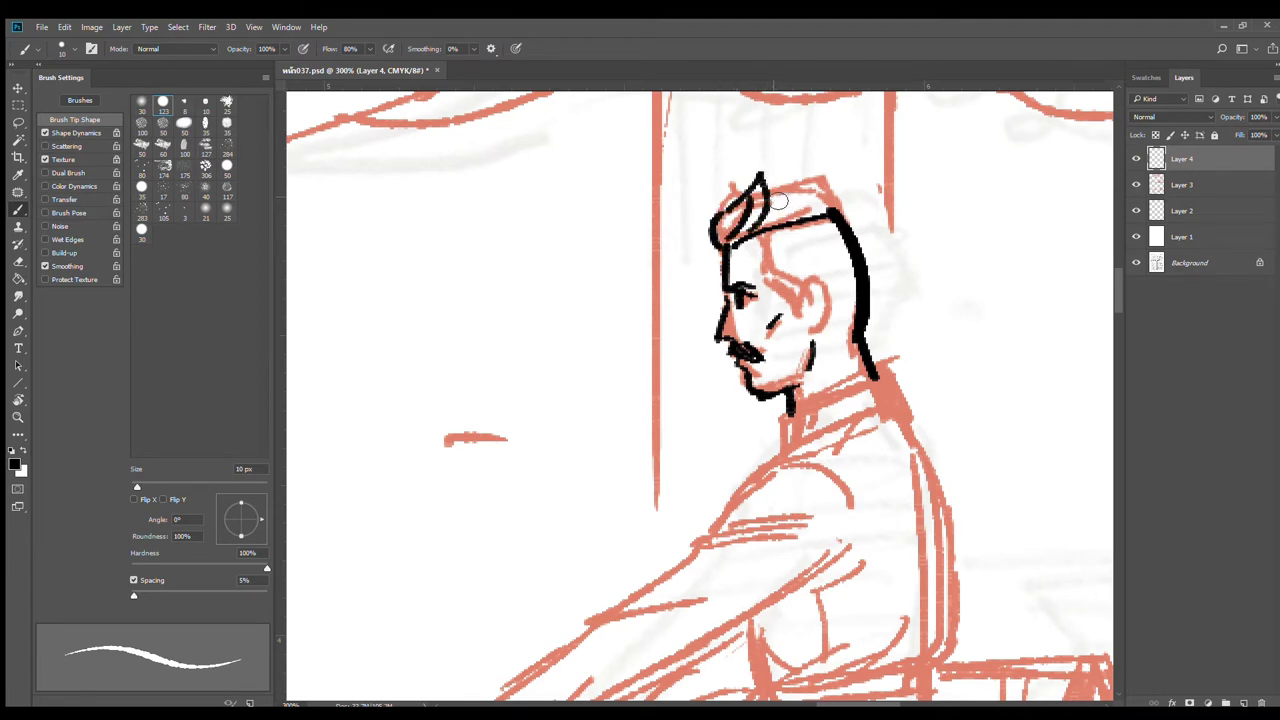
mouse_move(768, 187)
left_mouse_down()
mouse_move(834, 183)
mouse_move(840, 210)
mouse_move(792, 218)
left_mouse_up()
mouse_move(794, 193)
left_mouse_down()
mouse_move(778, 223)
mouse_move(753, 196)
left_mouse_up()
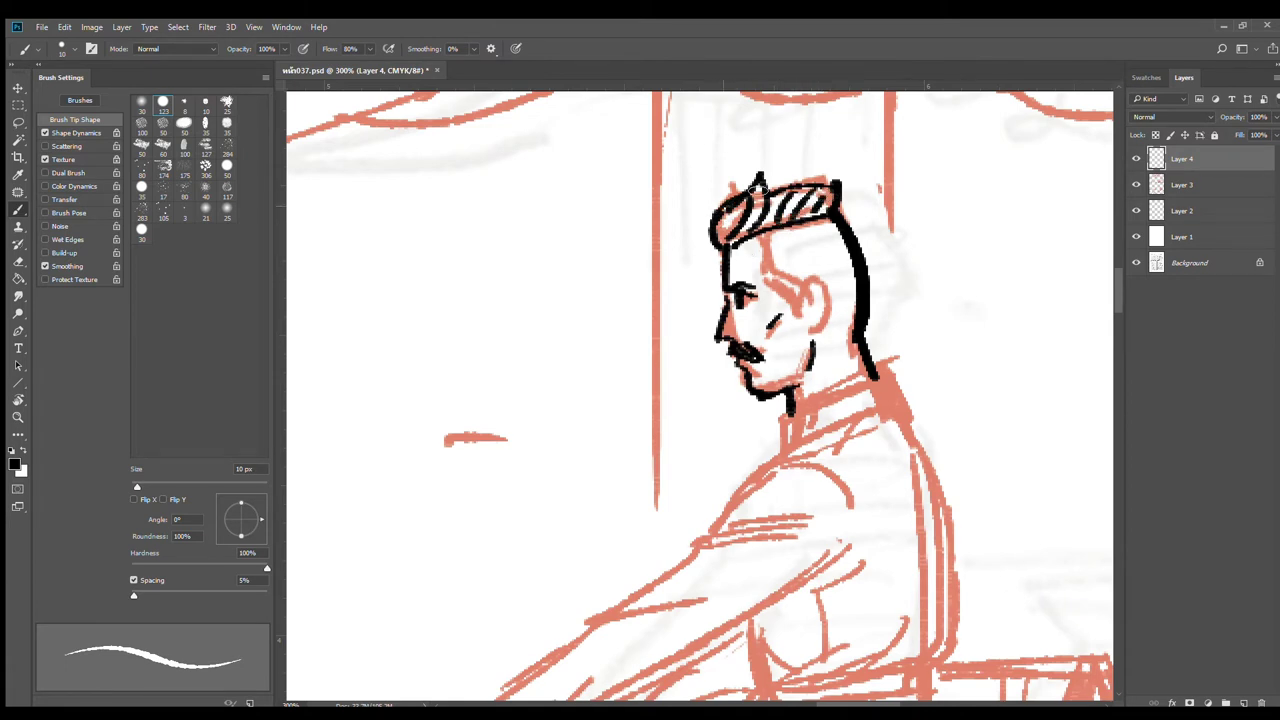
left_click_drag(811, 362, 761, 314)
mouse_move(712, 196)
left_mouse_down()
mouse_move(719, 230)
mouse_move(754, 253)
mouse_move(770, 234)
mouse_move(778, 254)
mouse_move(774, 236)
mouse_move(778, 288)
left_mouse_up()
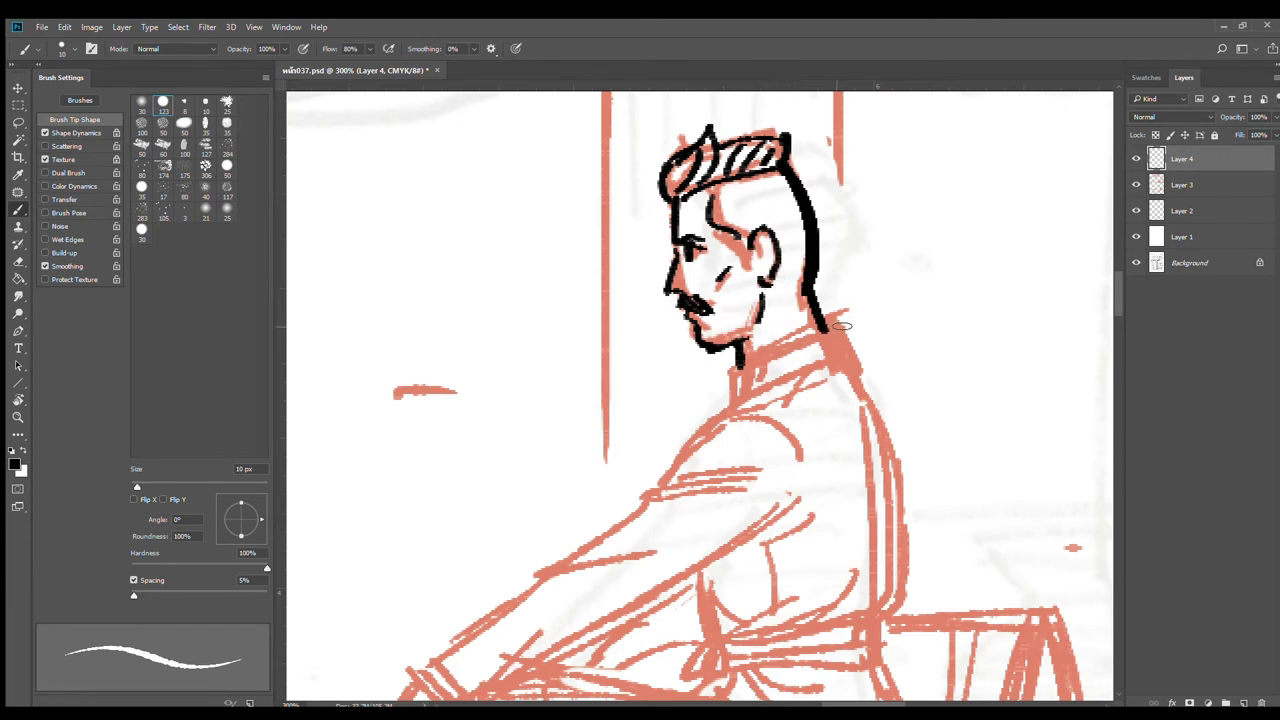
Step: Ink the seated man's standing collar and the long thick curve of his back down to the waist
left_click_drag(843, 326, 742, 374)
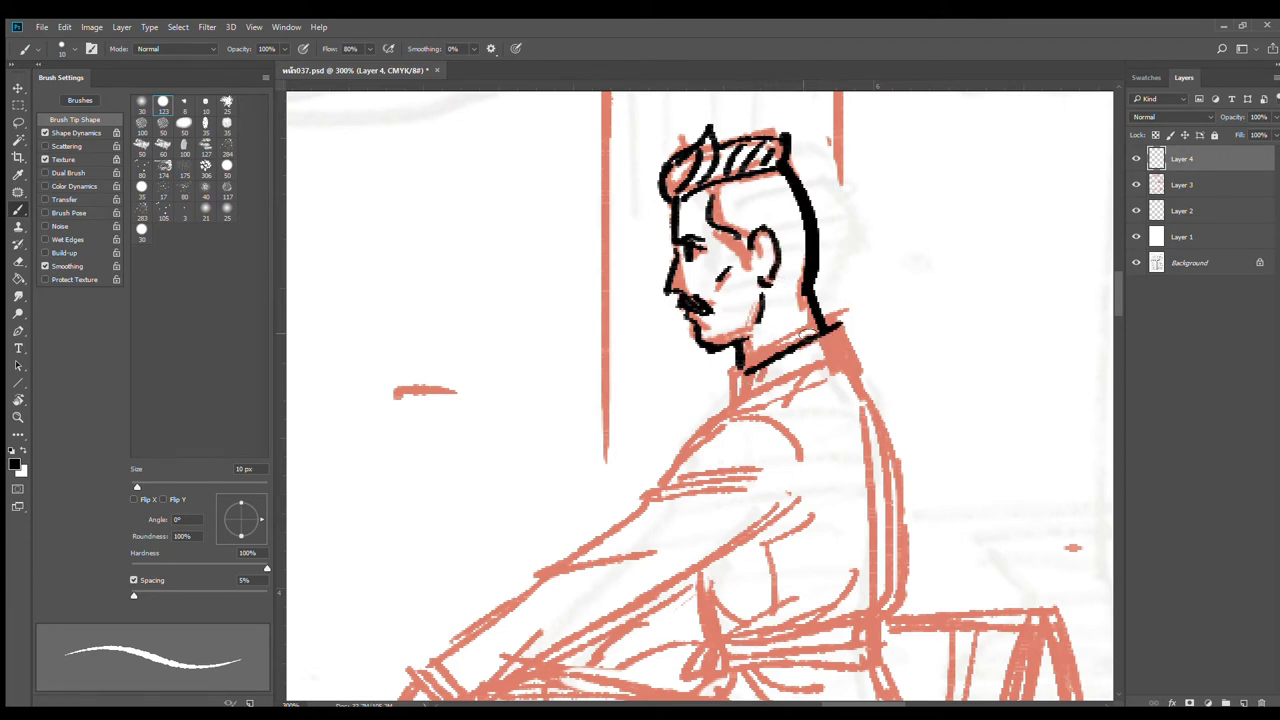
mouse_move(818, 326)
left_mouse_down()
mouse_move(736, 367)
mouse_move(728, 398)
left_mouse_up()
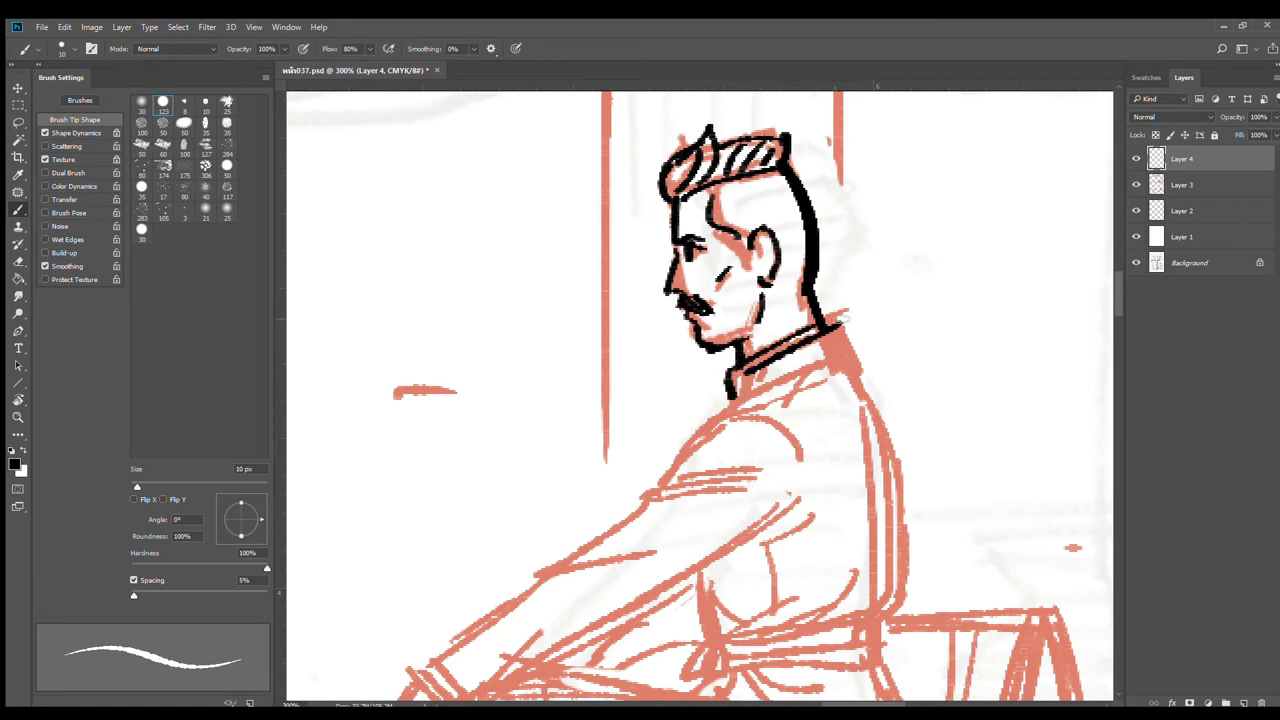
left_click_drag(840, 314, 852, 356)
mouse_move(745, 390)
left_mouse_down()
mouse_move(852, 354)
mouse_move(847, 265)
mouse_move(876, 388)
mouse_move(868, 486)
mouse_move(842, 500)
left_mouse_up()
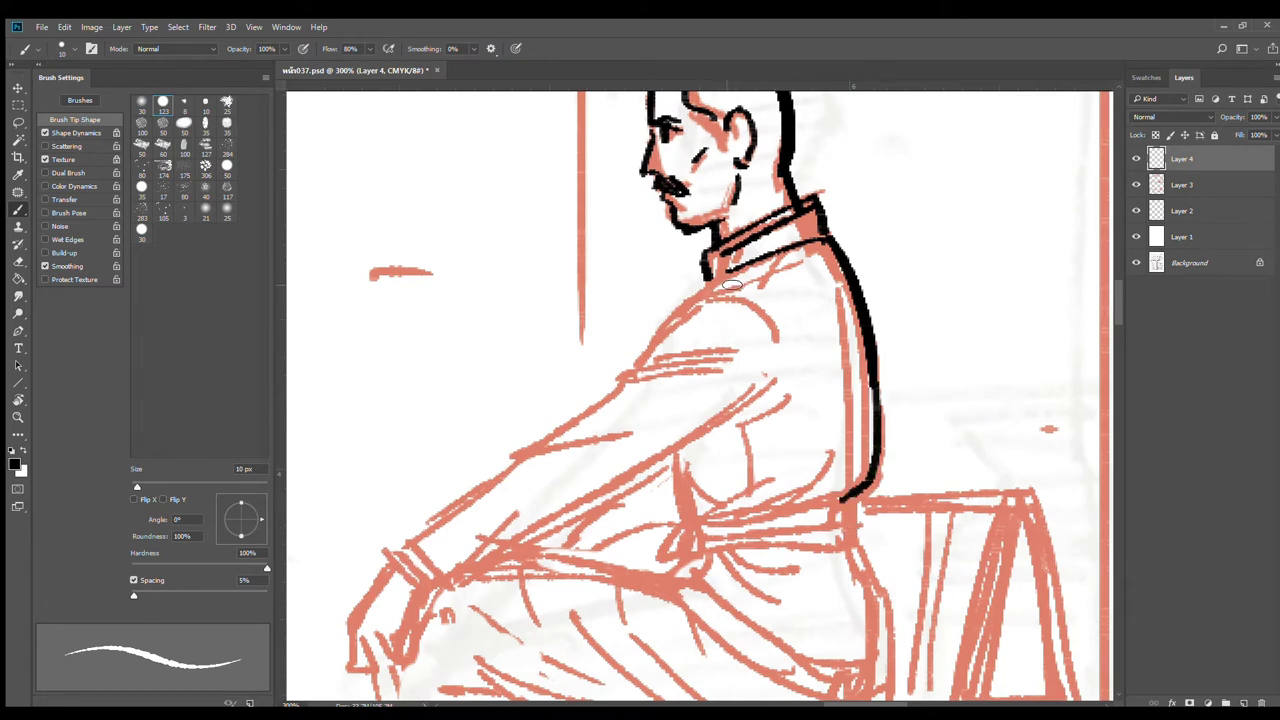
Step: Ink the shoulder, the sleeve folds below it and the arm's upper contour down to the wrist
mouse_move(720, 295)
left_mouse_down()
mouse_move(681, 314)
mouse_move(645, 359)
mouse_move(731, 362)
left_mouse_up()
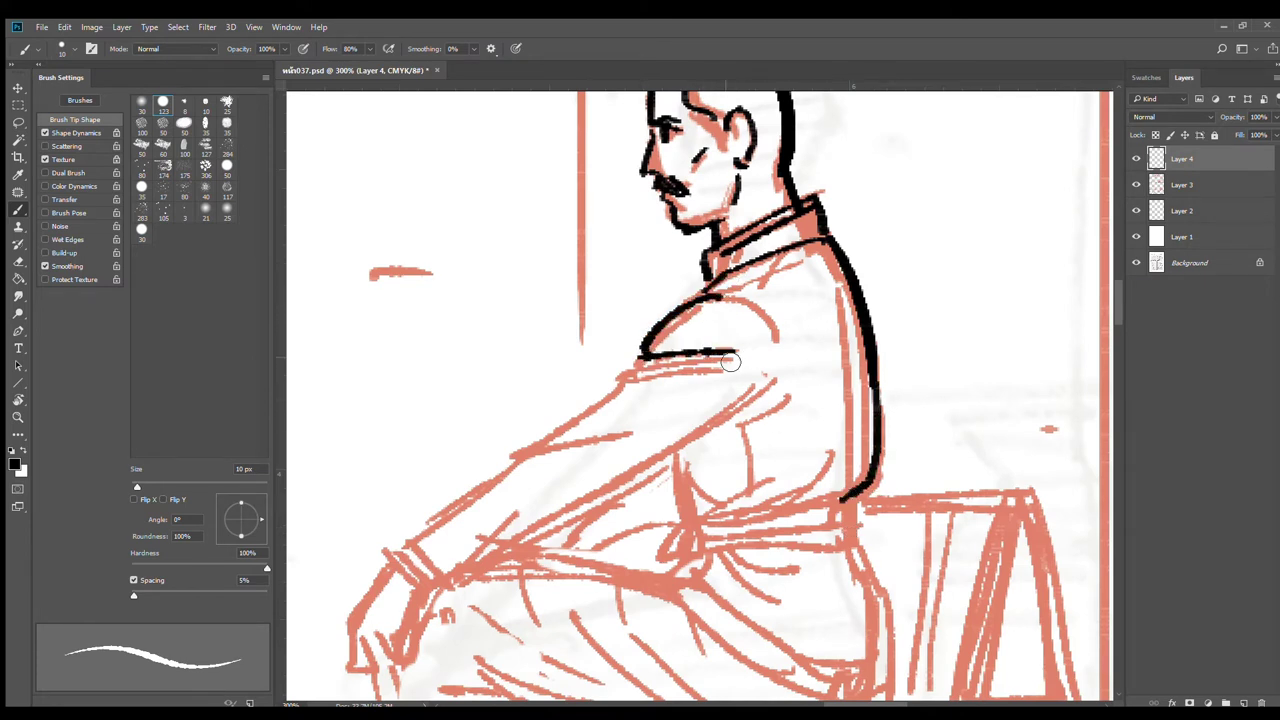
left_click_drag(652, 369, 774, 357)
left_click_drag(654, 368, 390, 552)
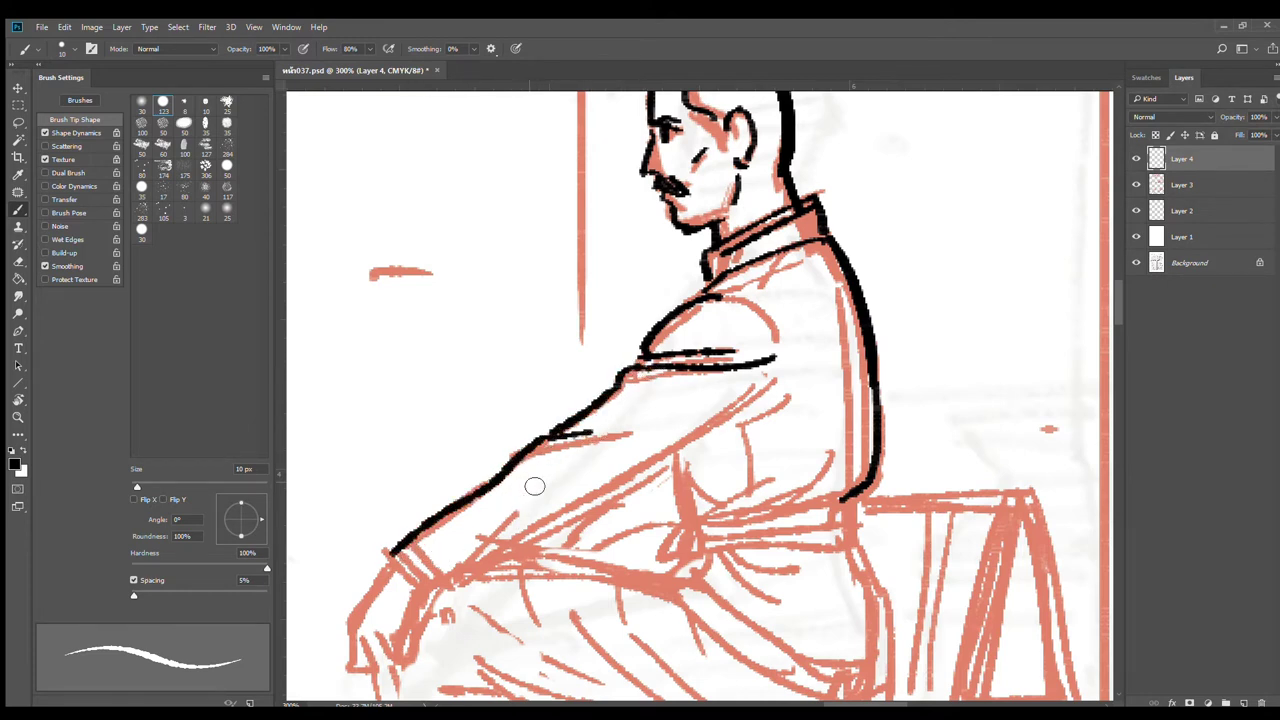
key("ctrl+z")
mouse_move(600, 432)
left_mouse_down()
mouse_move(534, 448)
mouse_move(380, 555)
left_mouse_up()
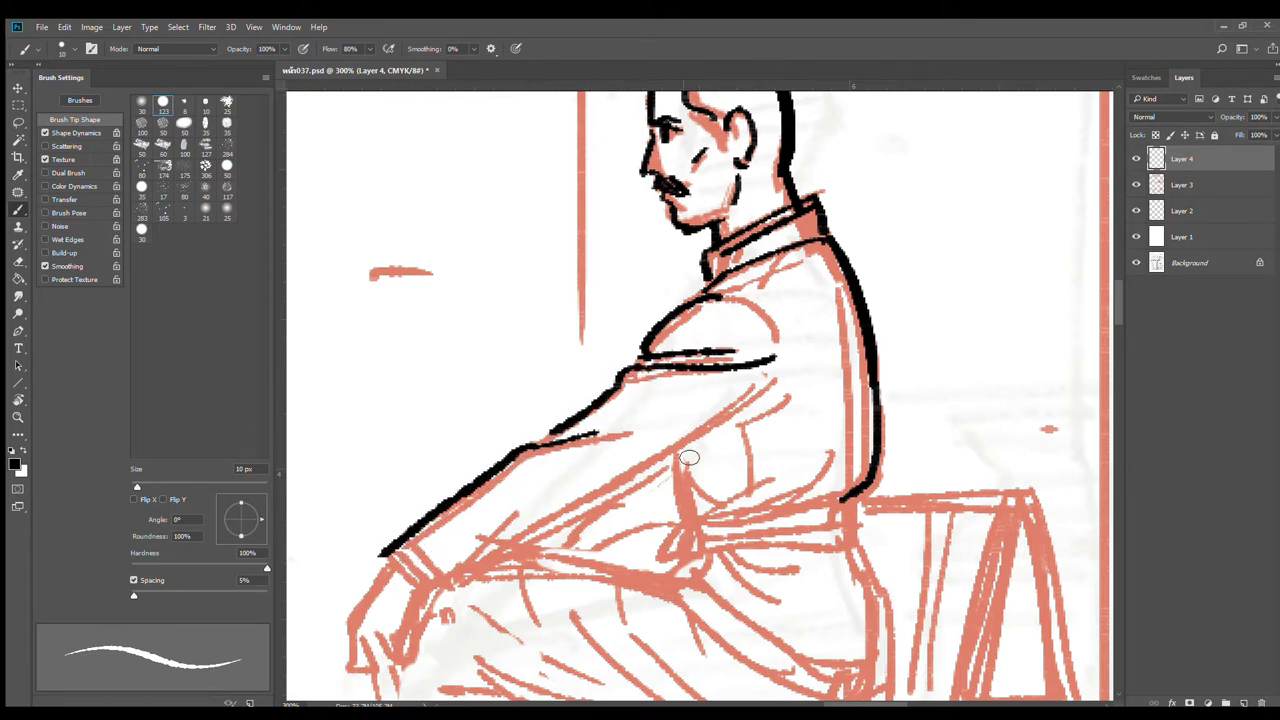
Step: Ink the sleeve's thick underside, the double-lined cuff and the curved bands across the forearm and upper arm
left_click_drag(765, 408, 493, 548)
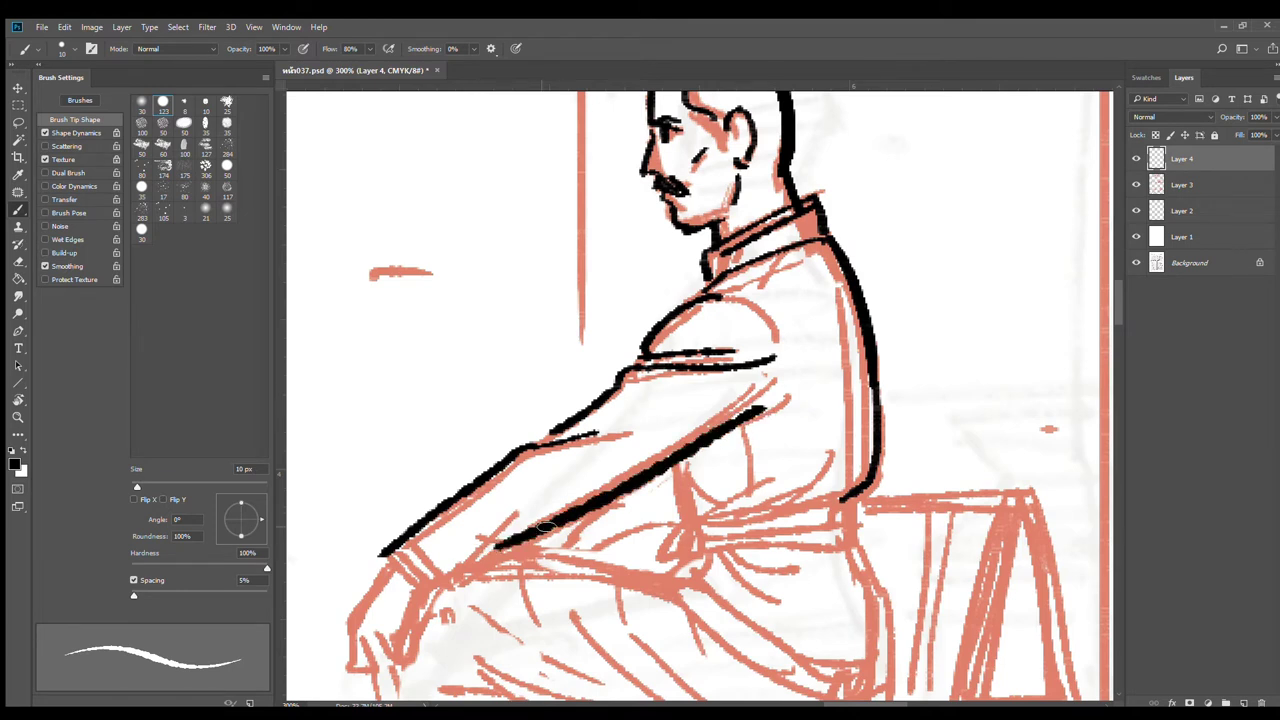
left_click_drag(616, 504, 766, 385)
left_click_drag(560, 424, 610, 459)
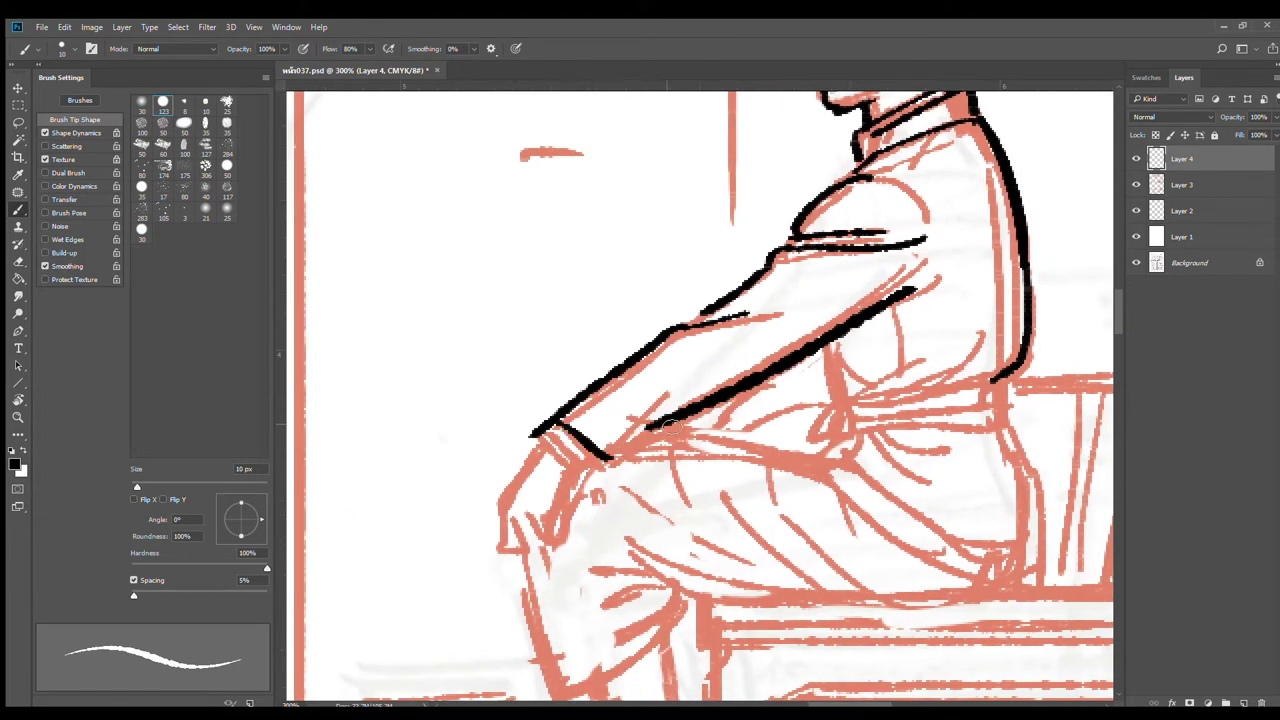
left_click_drag(668, 425, 608, 461)
left_click_drag(566, 411, 614, 453)
mouse_move(612, 378)
left_mouse_down()
mouse_move(648, 392)
mouse_move(663, 418)
left_mouse_up()
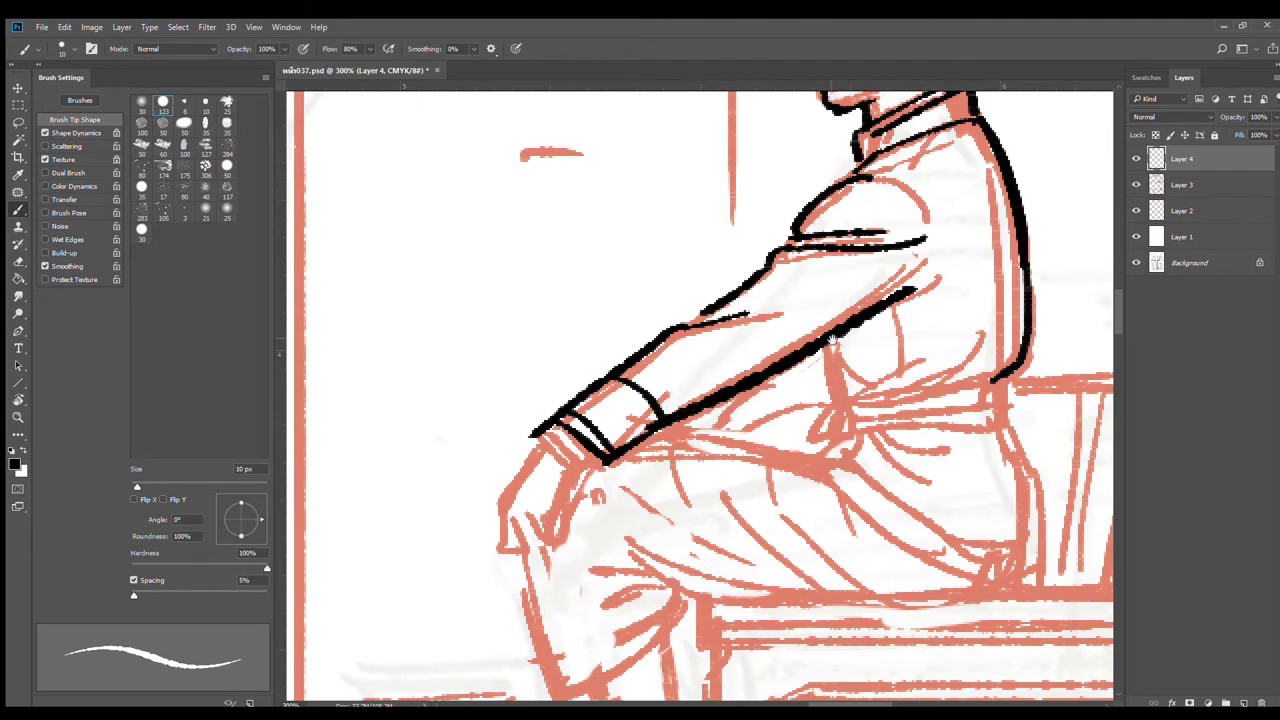
left_click_drag(832, 340, 714, 415)
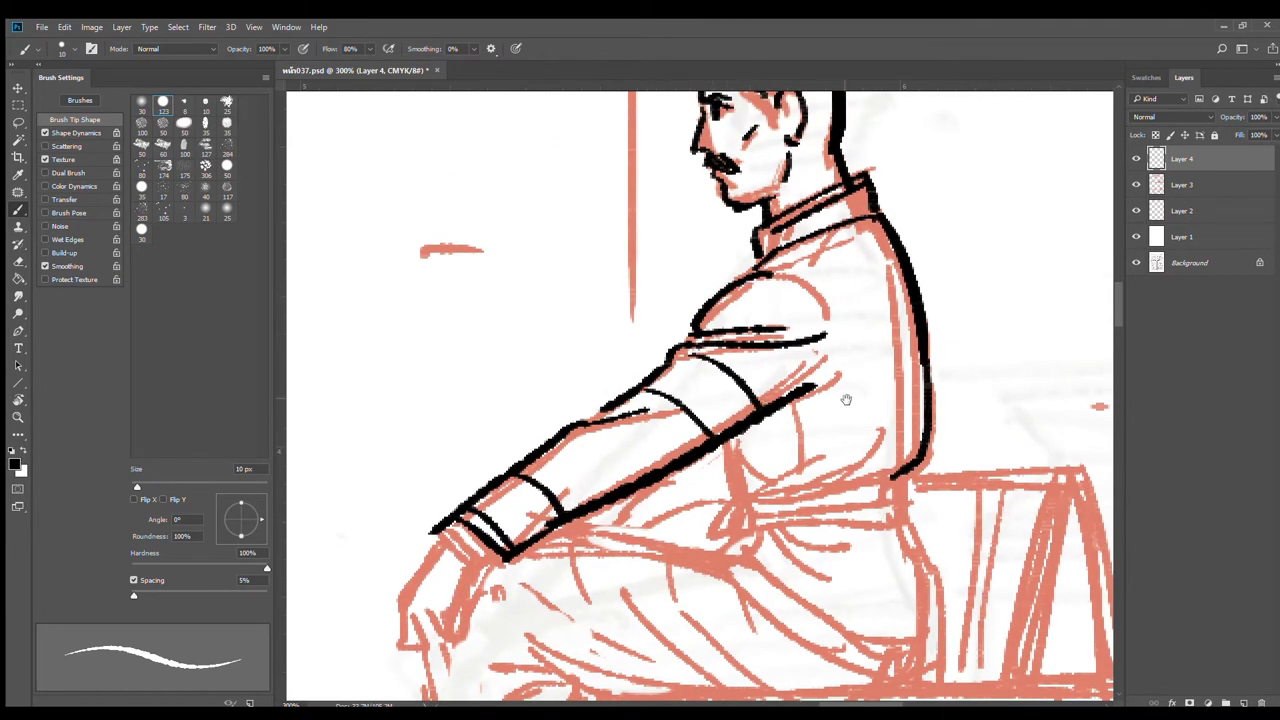
Step: Ink the shirt's front edge, bottom hem and fold lines, plus the waistband beneath it
mouse_move(845, 399)
left_mouse_down()
mouse_move(766, 403)
mouse_move(828, 283)
mouse_move(832, 336)
mouse_move(804, 401)
left_mouse_up()
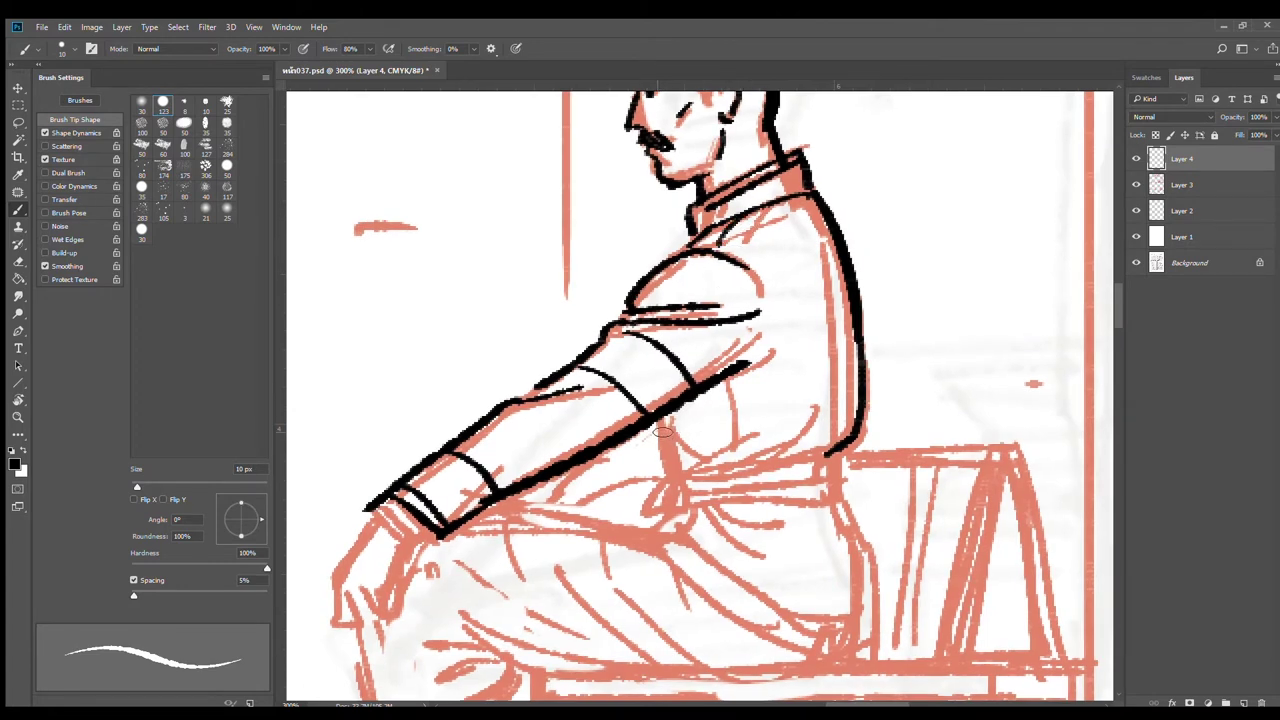
mouse_move(655, 422)
left_mouse_down()
mouse_move(691, 473)
mouse_move(759, 334)
mouse_move(706, 349)
mouse_move(780, 350)
mouse_move(735, 347)
mouse_move(885, 320)
left_mouse_up()
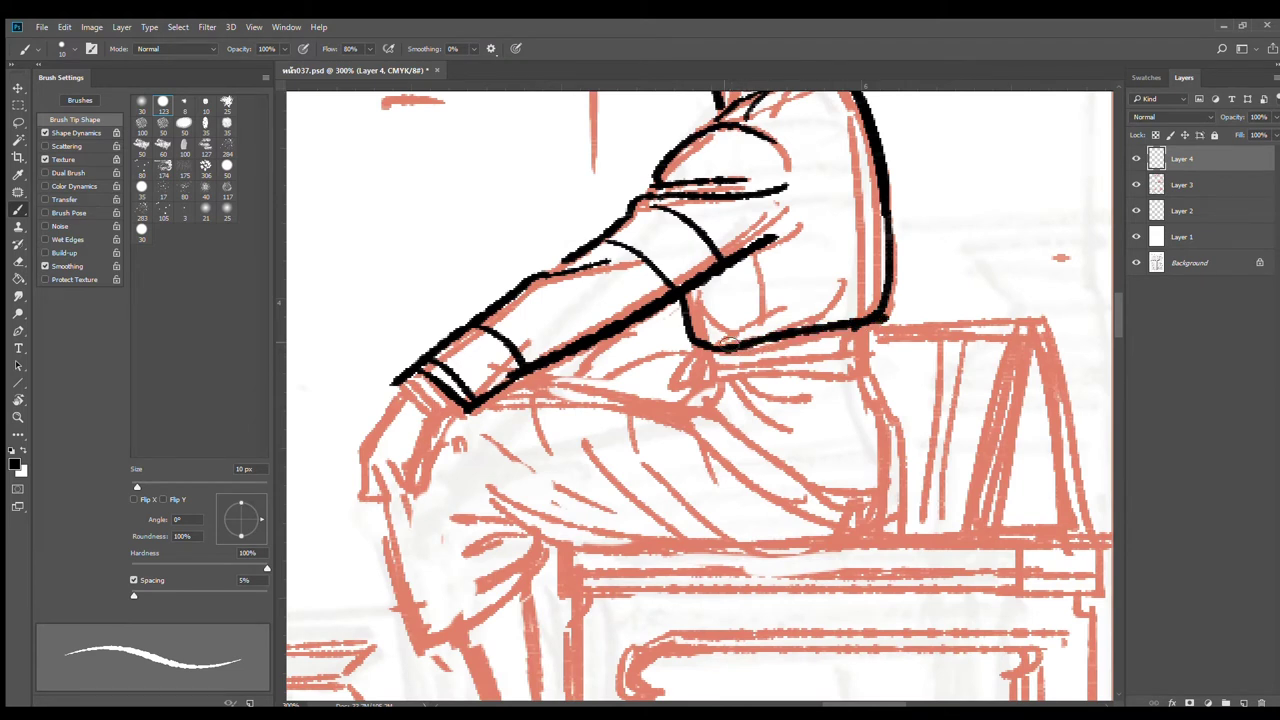
left_click_drag(722, 347, 792, 303)
mouse_move(766, 331)
left_mouse_down()
mouse_move(796, 306)
mouse_move(819, 322)
mouse_move(852, 310)
left_mouse_up()
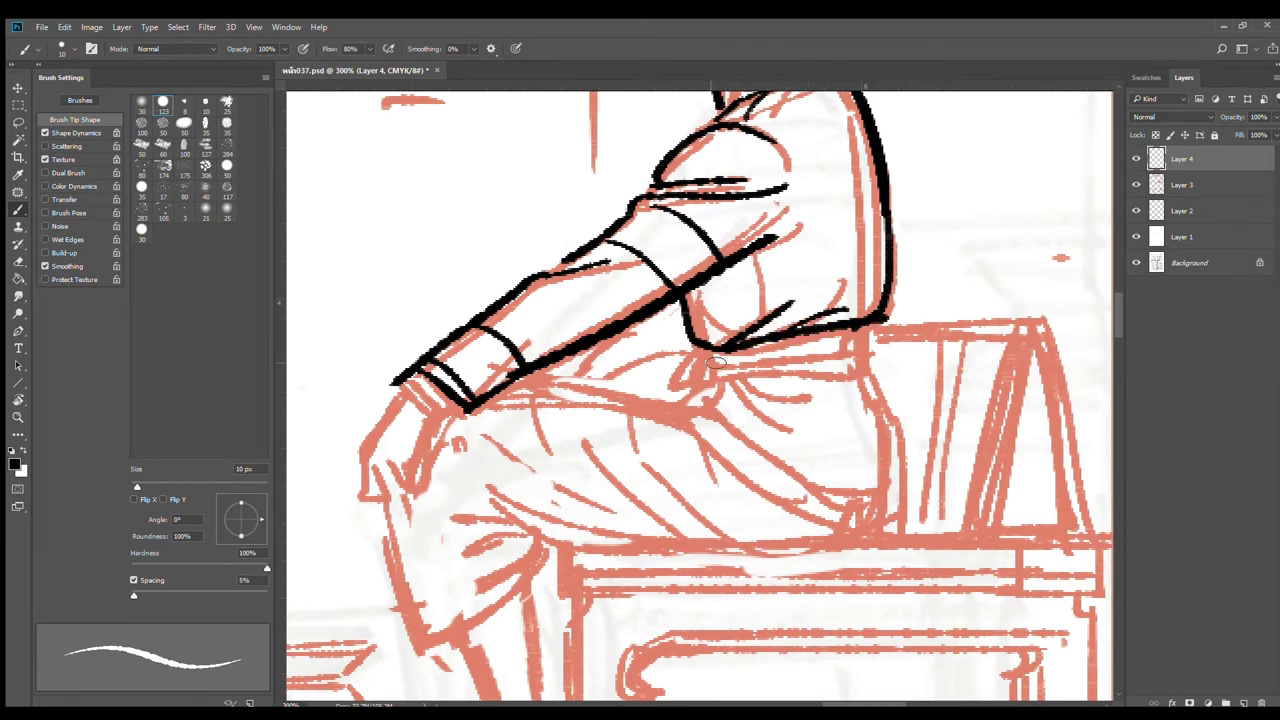
mouse_move(715, 362)
left_mouse_down()
mouse_move(740, 378)
mouse_move(872, 340)
mouse_move(867, 320)
mouse_move(714, 353)
left_mouse_up()
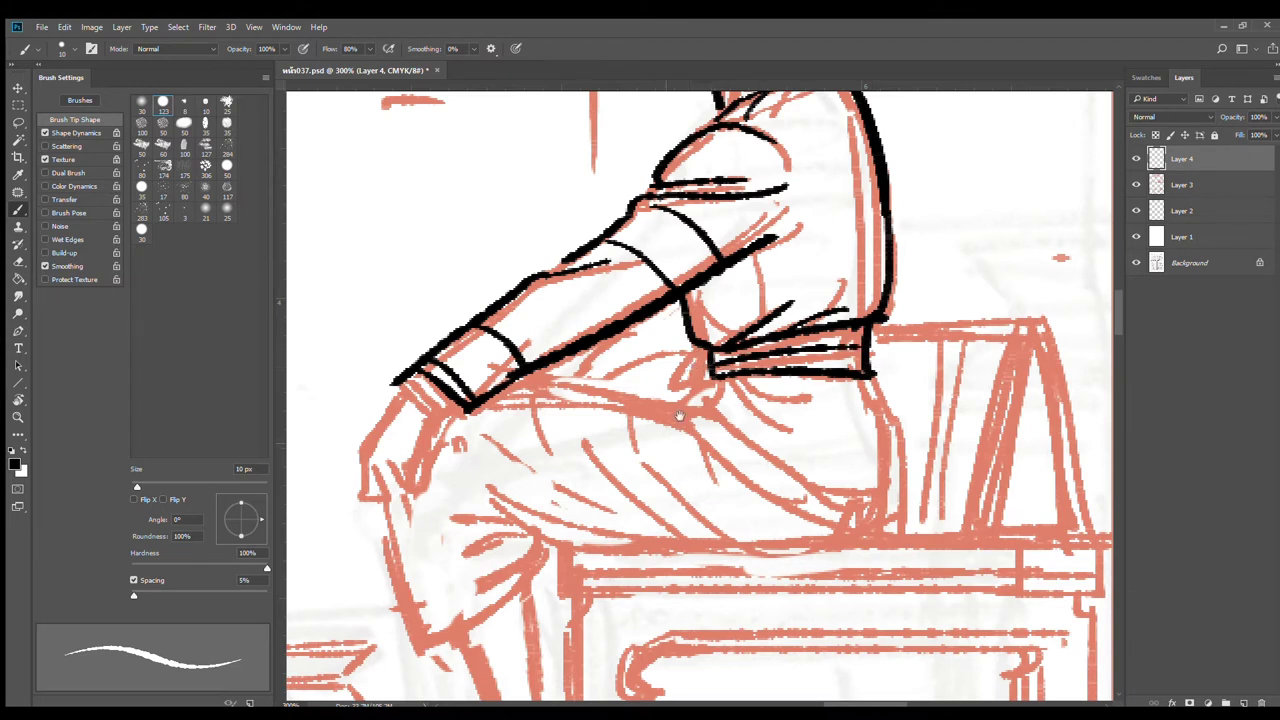
Step: Ink the knot at the front of the waistband and the short folds radiating beneath it
left_click_drag(680, 416, 671, 463)
mouse_move(697, 397)
left_mouse_down()
mouse_move(657, 430)
mouse_move(699, 403)
mouse_move(696, 454)
left_mouse_up()
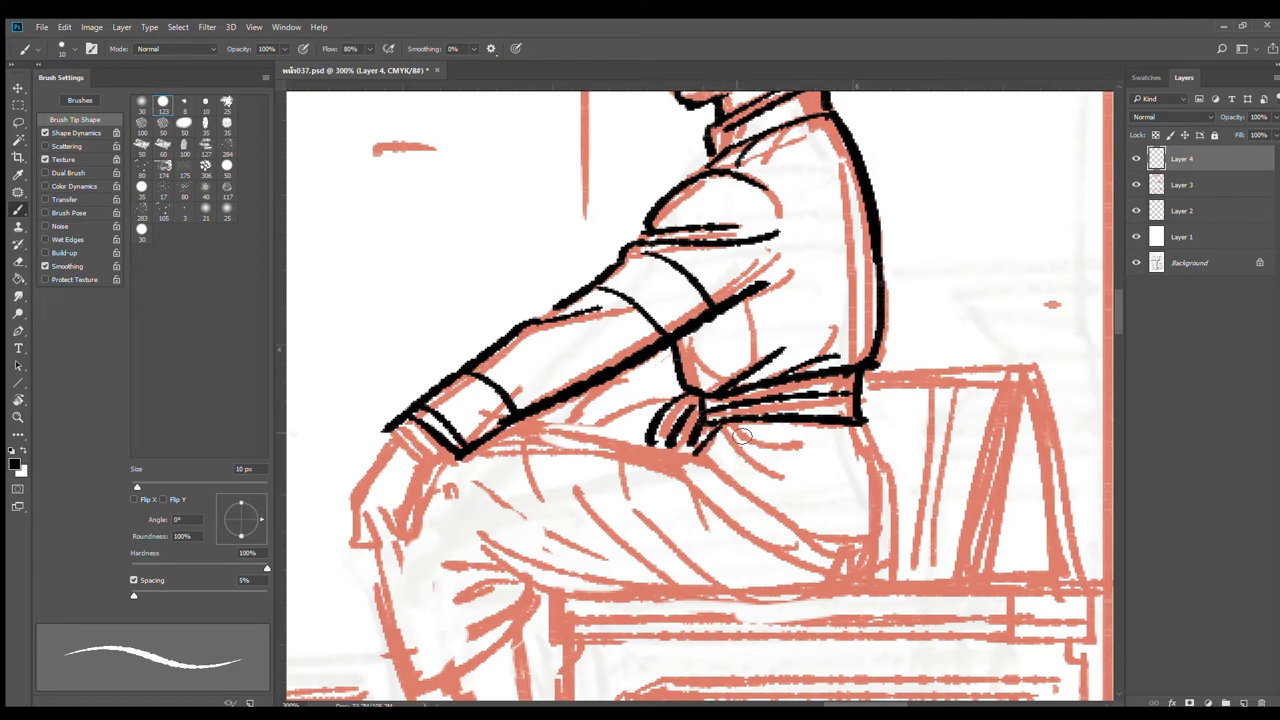
mouse_move(756, 423)
left_mouse_down()
mouse_move(803, 435)
mouse_move(750, 445)
left_mouse_up()
Step: Ink the thick contour of the man's hip and the curved double edge and fold of the cloth below the knot
mouse_move(894, 441)
left_mouse_down()
mouse_move(864, 323)
mouse_move(852, 338)
mouse_move(858, 456)
left_mouse_up()
mouse_move(628, 336)
left_mouse_down()
mouse_move(699, 358)
mouse_move(672, 353)
mouse_move(822, 474)
left_mouse_up()
mouse_move(690, 346)
left_mouse_down()
mouse_move(722, 378)
mouse_move(740, 428)
mouse_move(830, 464)
left_mouse_up()
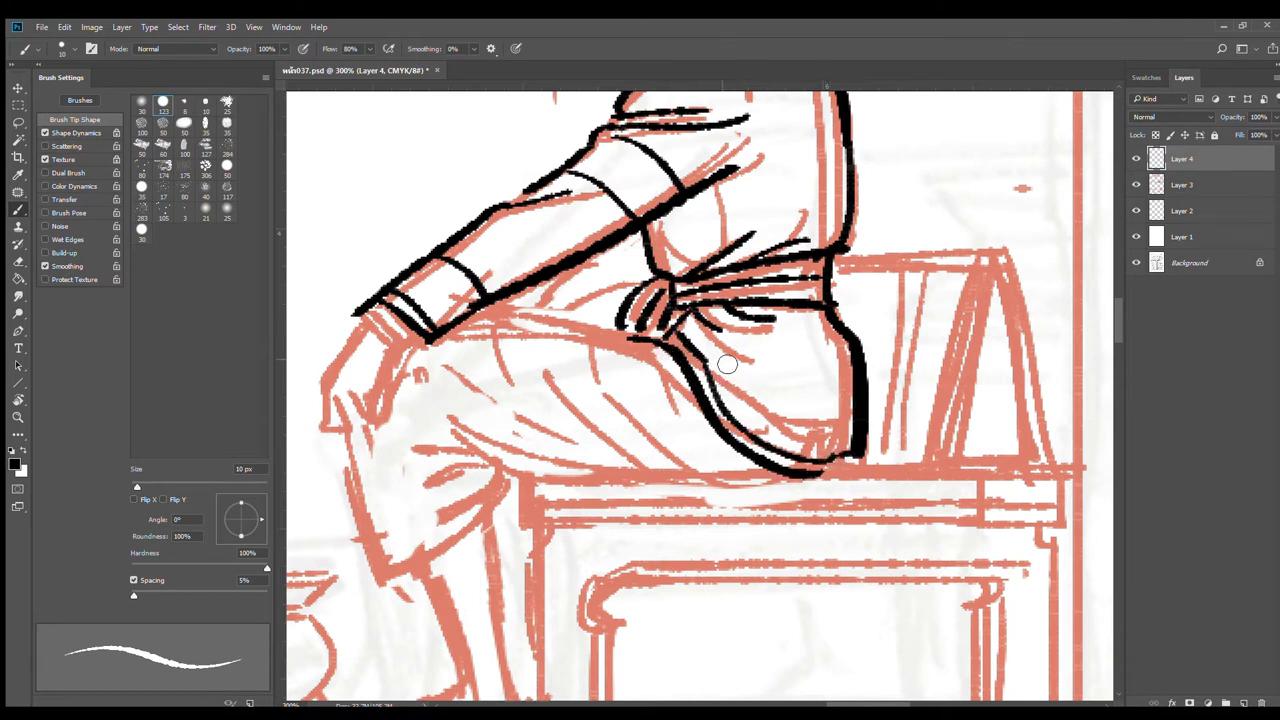
left_click_drag(708, 346, 858, 413)
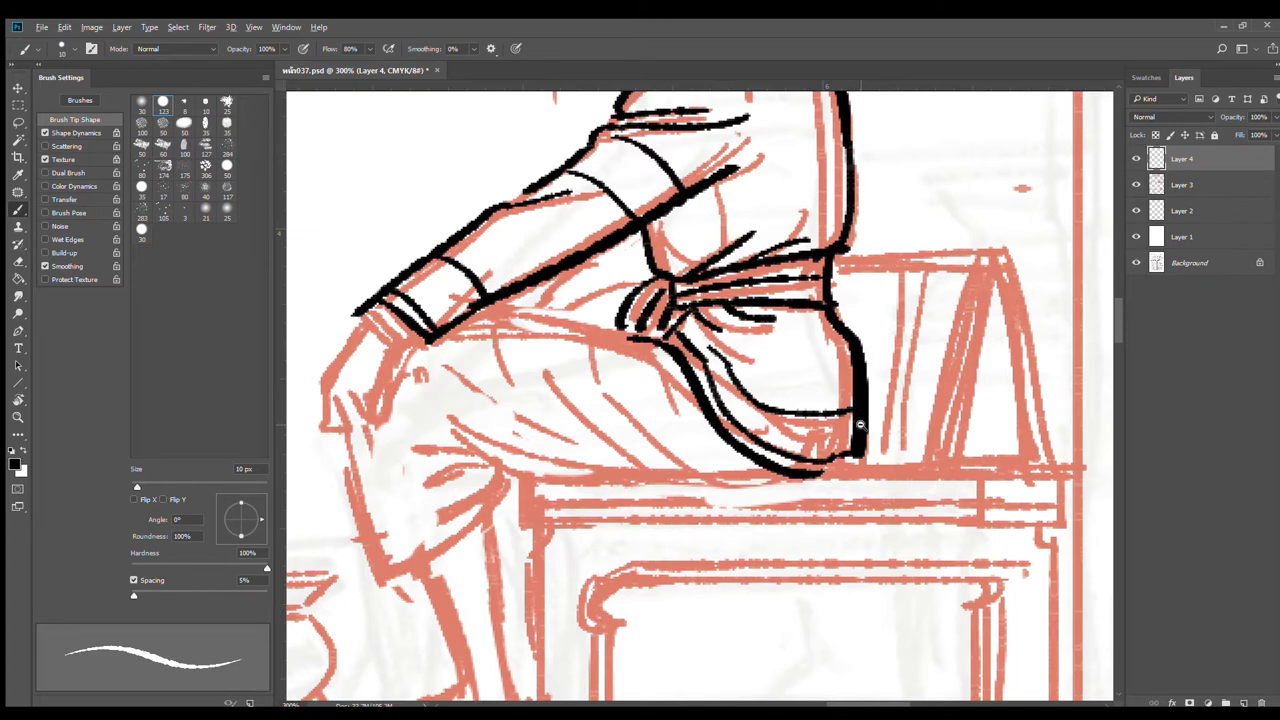
Step: Ink a short vertical fold on the shirt's side beneath the upper arm
left_click(860, 425, "alt")
left_click(880, 421, "alt")
left_click(838, 364, "ctrl")
left_click(834, 362, "ctrl")
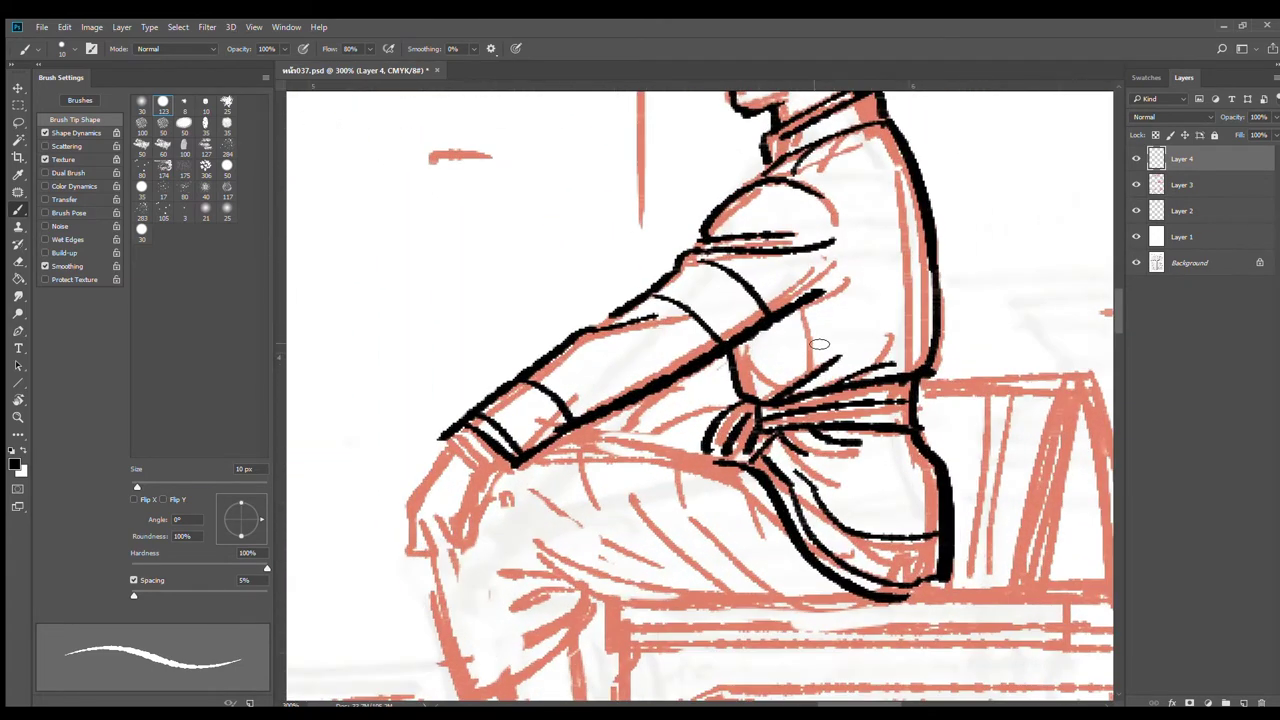
left_click_drag(801, 314, 800, 370)
left_click(867, 362, "alt")
left_click(896, 381, "alt")
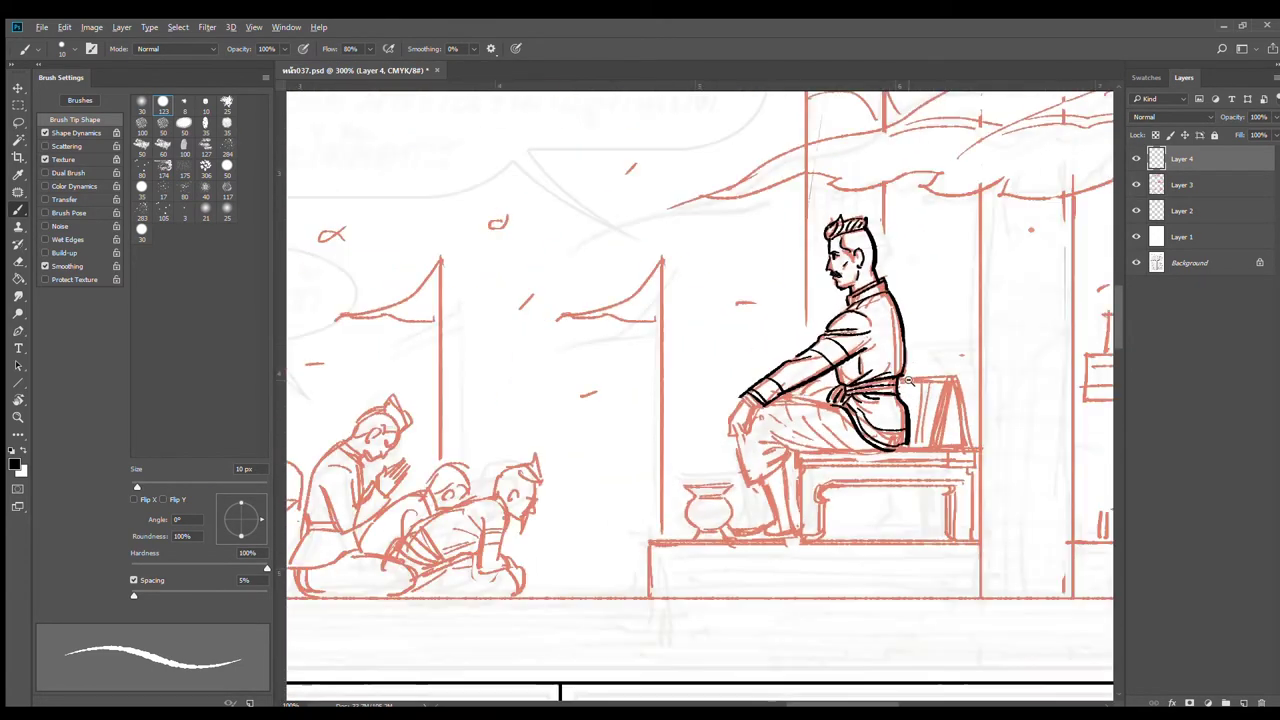
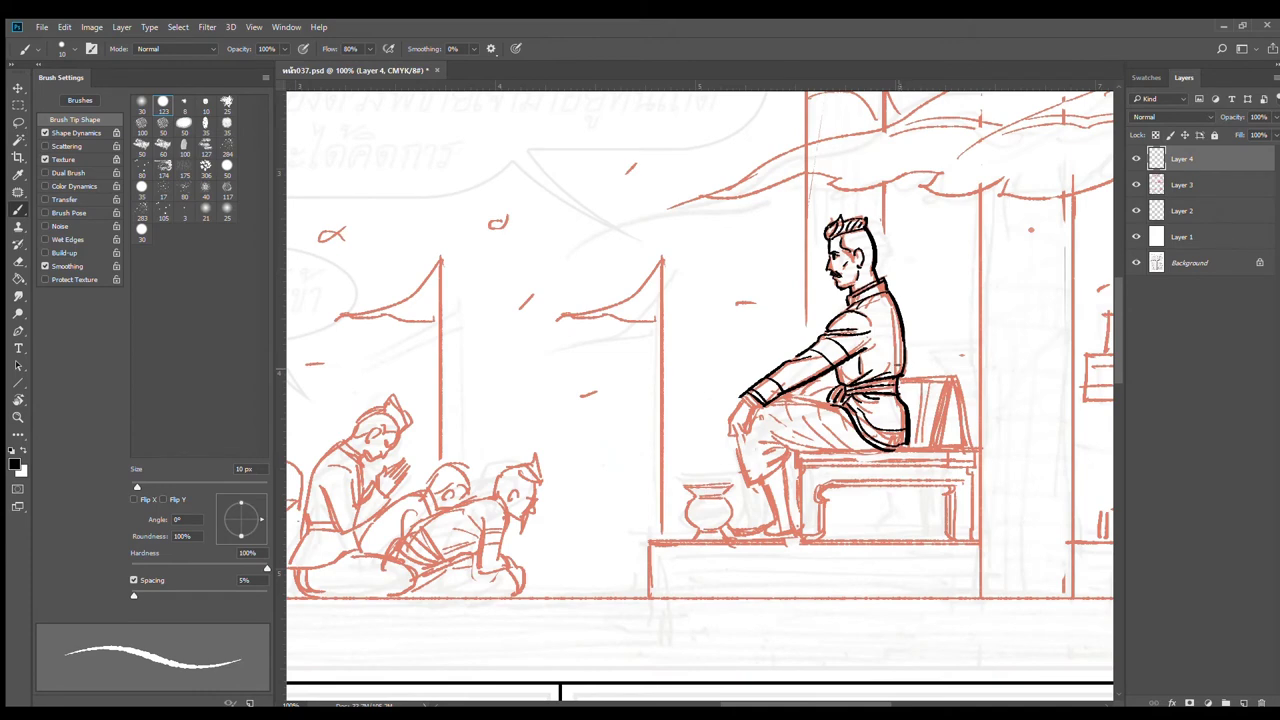
Step: Ink the hand resting on the knee, with its back contour, thumb side and curled fingers, redoing the back contour until it runs smoothly
scroll(818, 429, "up", 3)
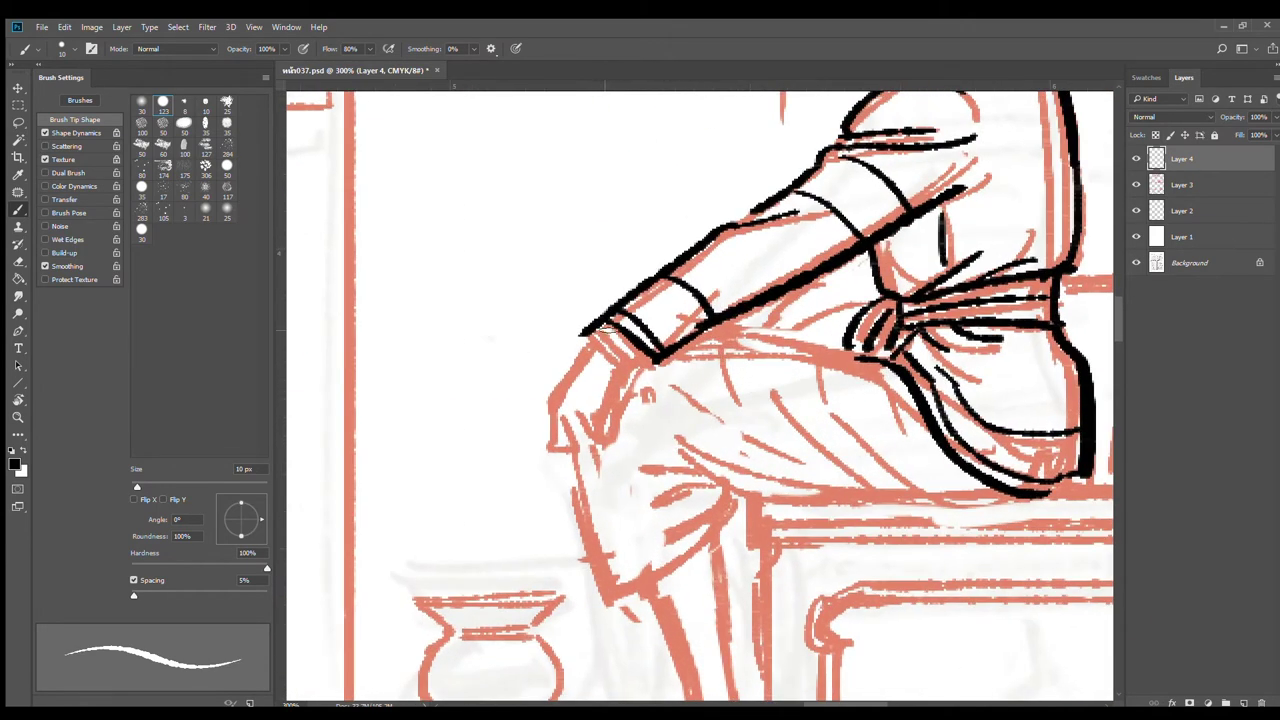
left_click_drag(586, 327, 550, 394)
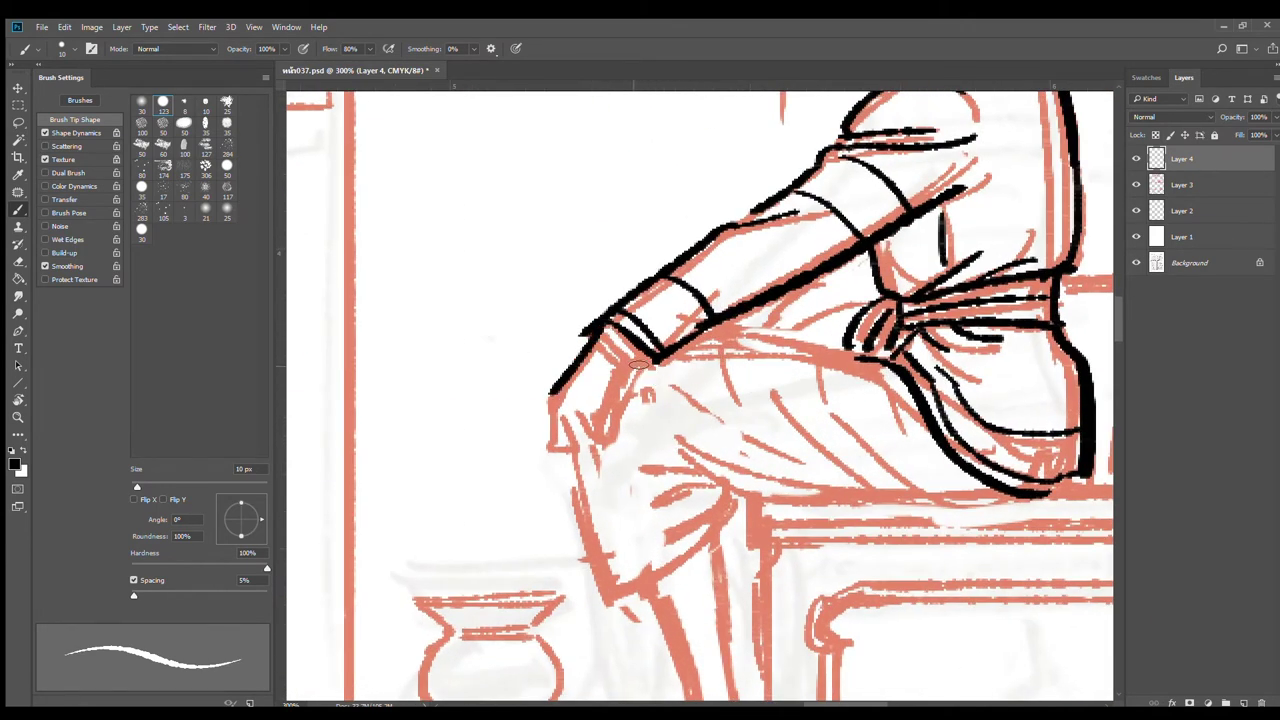
key("ctrl+z")
left_click_drag(598, 330, 555, 388)
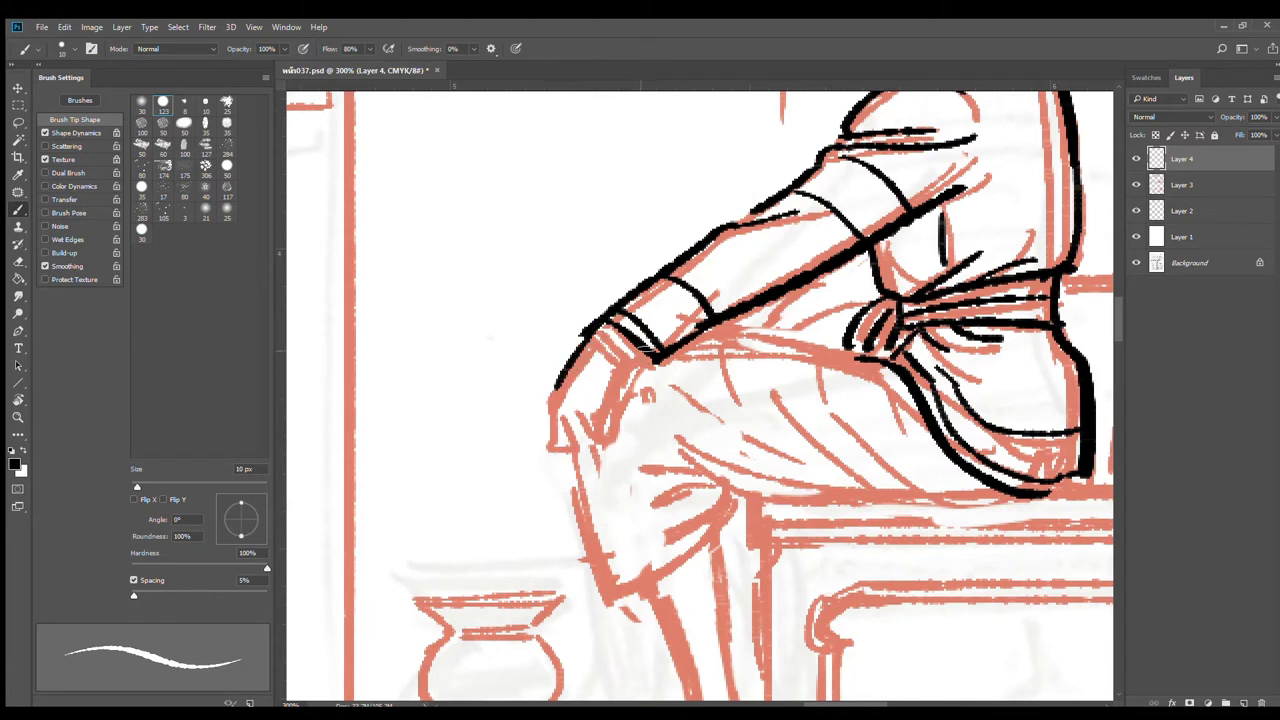
mouse_move(652, 348)
left_mouse_down()
mouse_move(629, 411)
mouse_move(596, 443)
mouse_move(605, 450)
mouse_move(621, 419)
mouse_move(573, 413)
mouse_move(588, 446)
left_mouse_up()
mouse_move(554, 405)
left_mouse_down()
mouse_move(567, 443)
mouse_move(544, 403)
mouse_move(546, 452)
mouse_move(566, 452)
left_mouse_up()
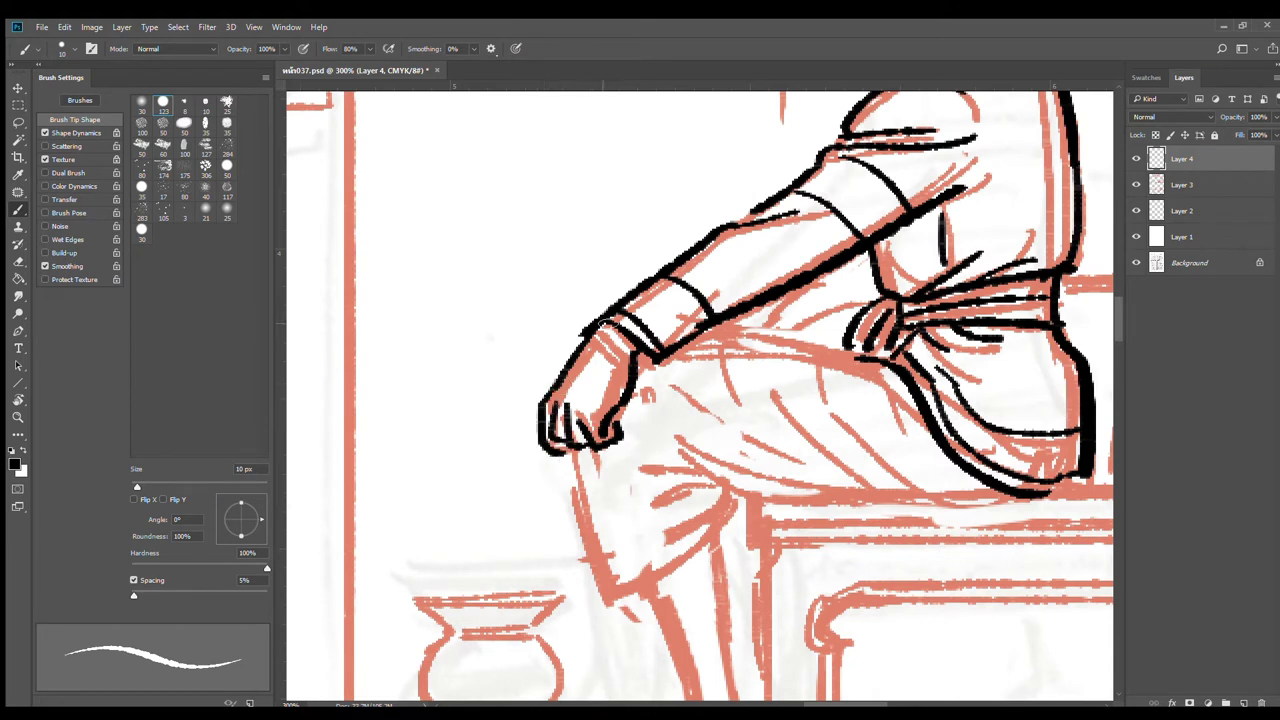
left_click_drag(590, 338, 560, 380)
key("ctrl+z")
left_click_drag(594, 336, 540, 421)
key("ctrl+z")
left_click_drag(598, 334, 542, 406)
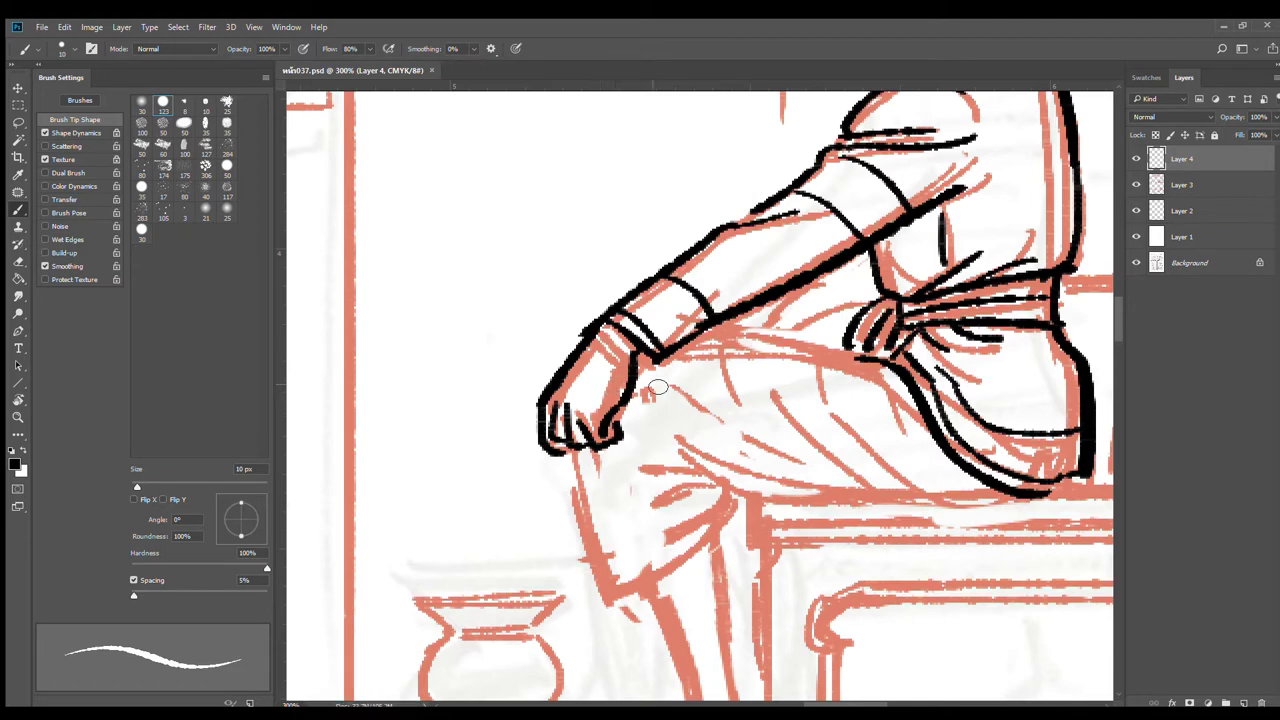
Step: Ink the thigh's upper contour up to the knot and its underside running into the bench's long top edge
left_click_drag(658, 387, 578, 377)
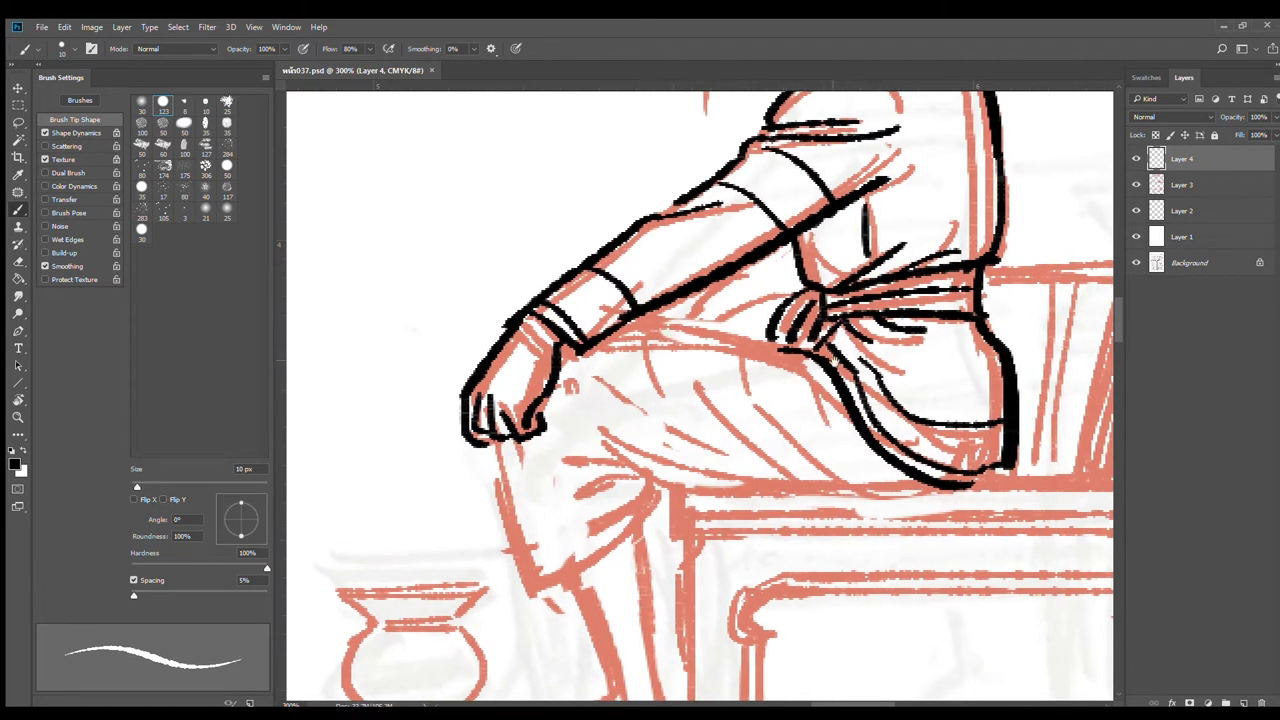
left_click_drag(824, 365, 837, 402)
left_click_drag(648, 364, 826, 388)
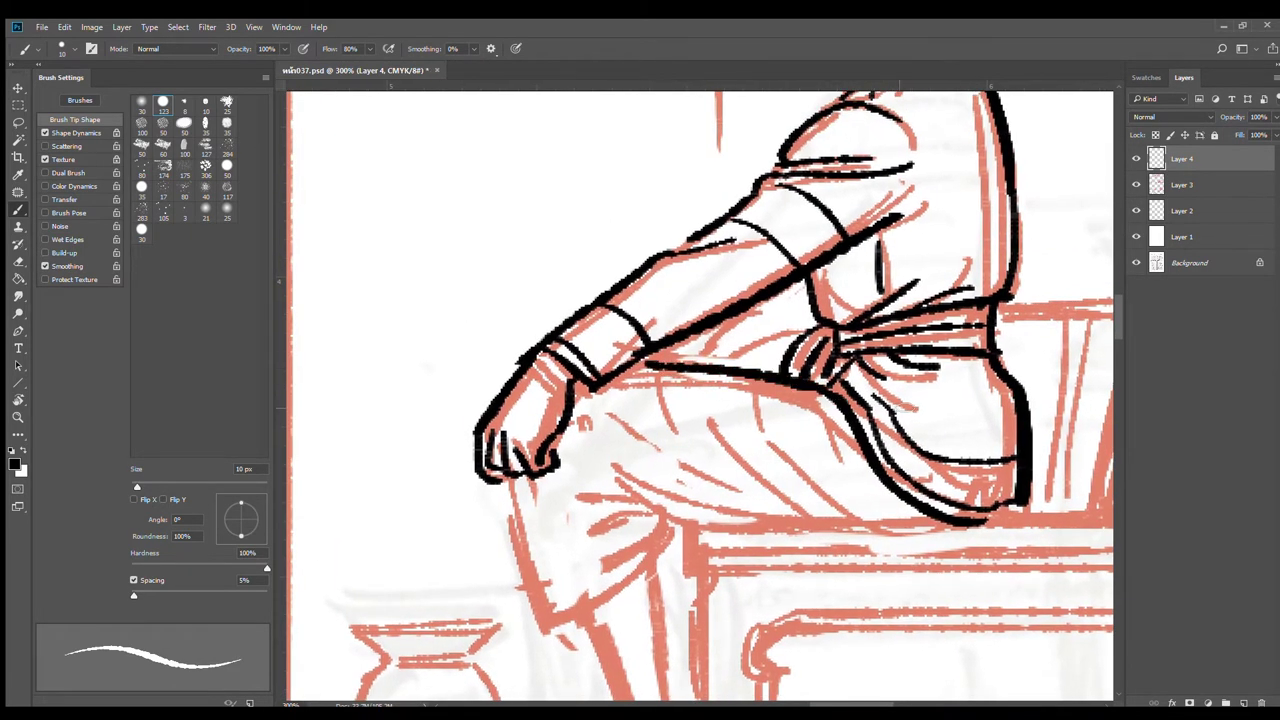
left_click_drag(796, 457, 800, 310)
mouse_move(613, 330)
left_mouse_down()
mouse_move(818, 383)
mouse_move(613, 401)
mouse_move(488, 390)
mouse_move(1018, 390)
left_mouse_up()
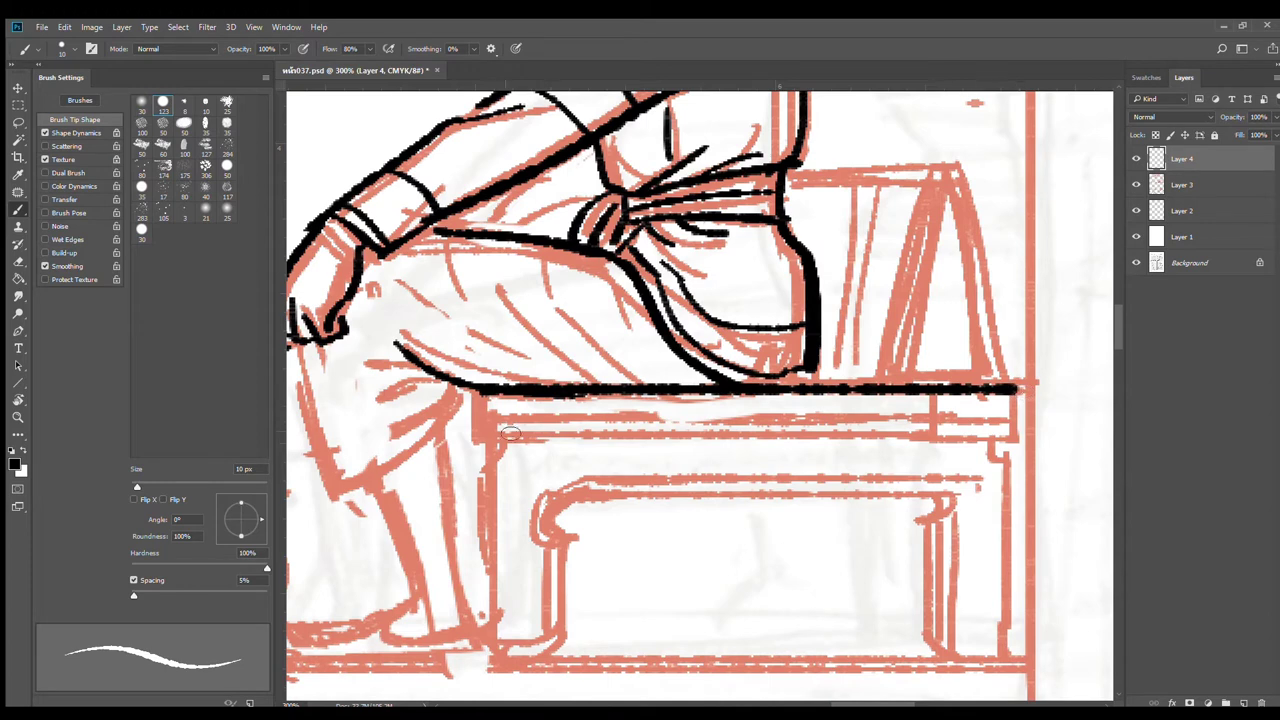
Step: Ink the bench seat's stacked horizontal edges with their short end caps and the slanted corners of the rail beneath
mouse_move(463, 392)
left_mouse_down()
mouse_move(463, 415)
mouse_move(1030, 421)
left_mouse_up()
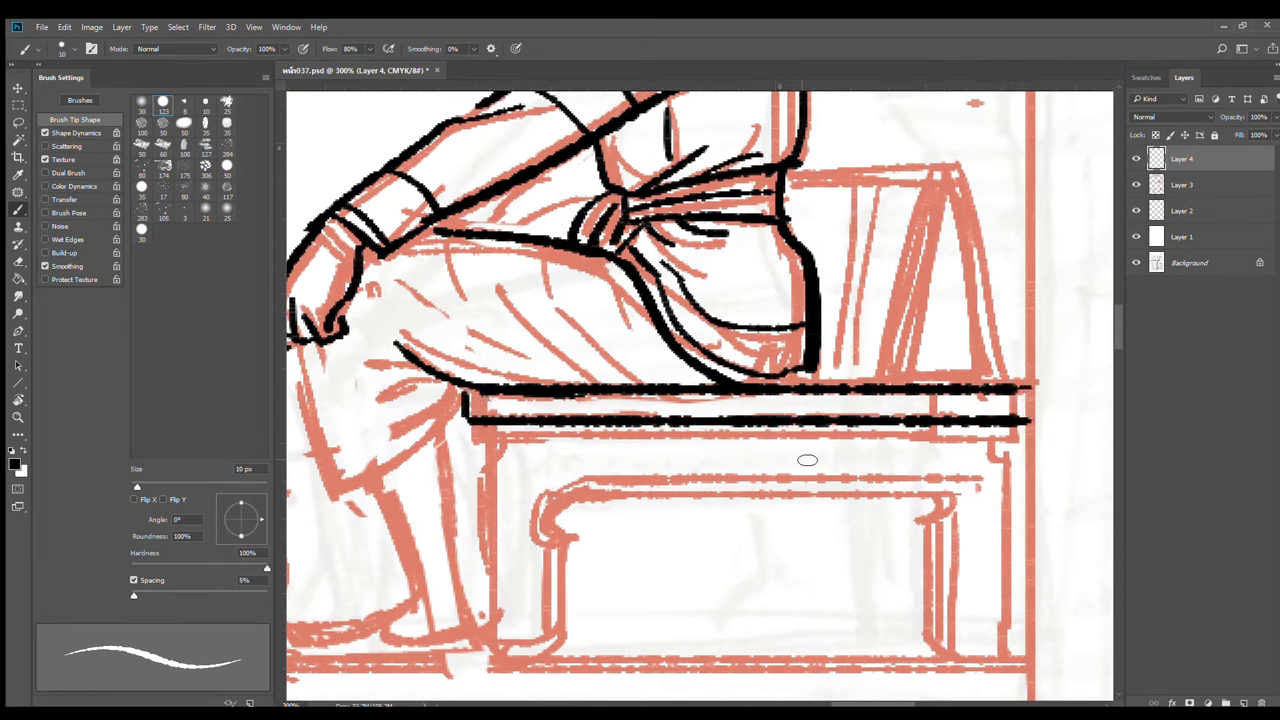
left_click_drag(496, 436, 1028, 428)
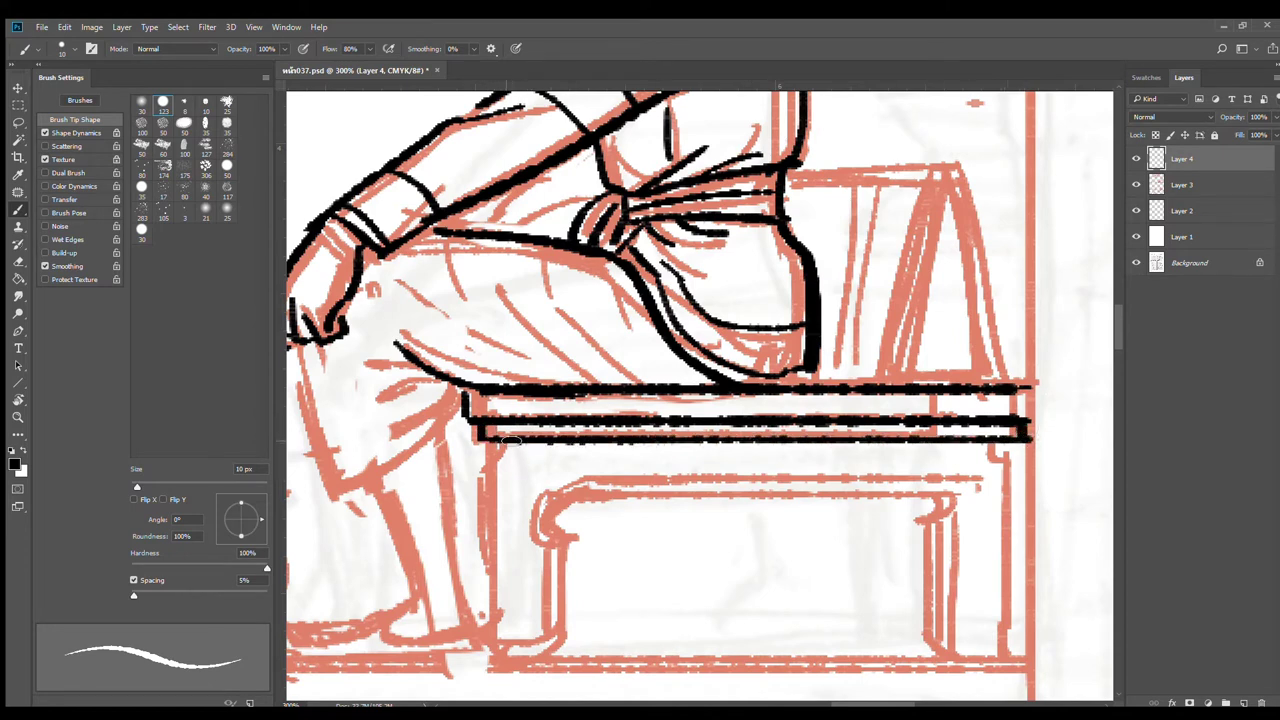
mouse_move(510, 447)
left_mouse_down()
mouse_move(543, 463)
mouse_move(1006, 455)
mouse_move(1020, 473)
mouse_move(997, 447)
mouse_move(1019, 473)
left_mouse_up()
key("ctrl+z")
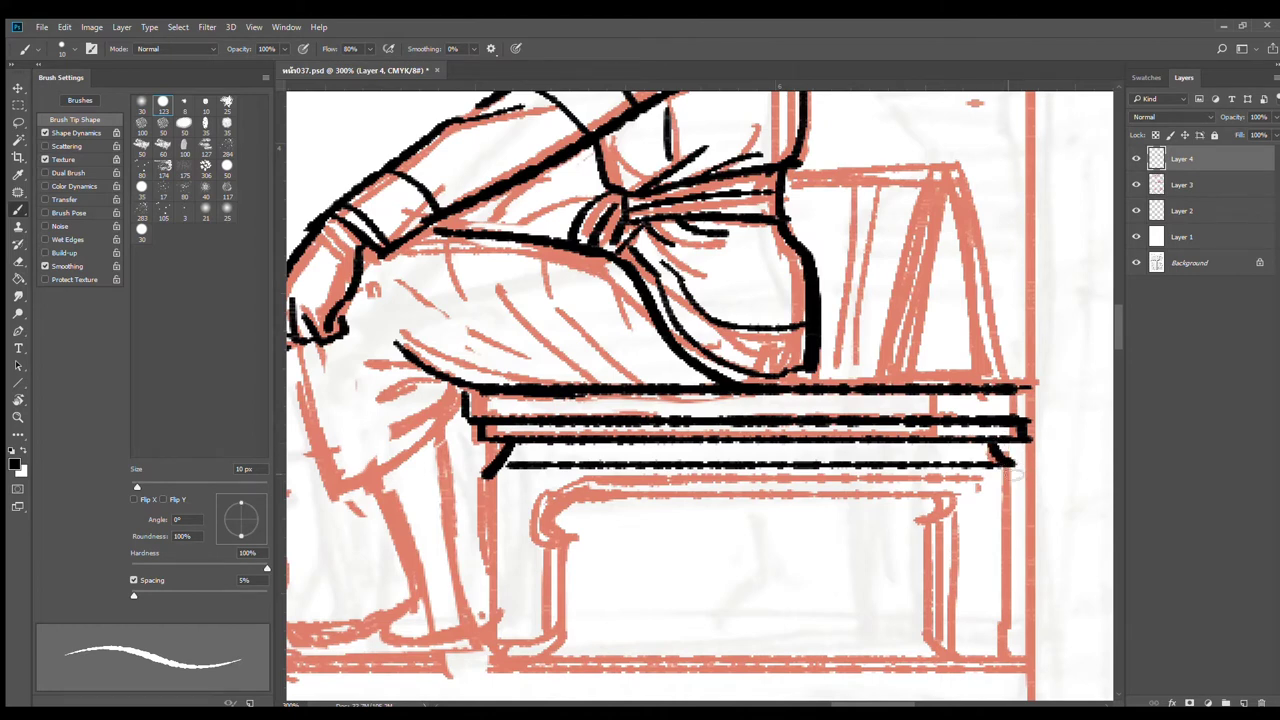
Step: Ink the bench leg nearest the man's feet, including its thick outer edge, scrolled bracket, double inner edge and foot
left_click_drag(705, 527, 825, 417)
mouse_move(609, 368)
left_mouse_down()
mouse_move(631, 526)
mouse_move(610, 532)
mouse_move(632, 543)
mouse_move(616, 548)
mouse_move(656, 546)
left_mouse_up()
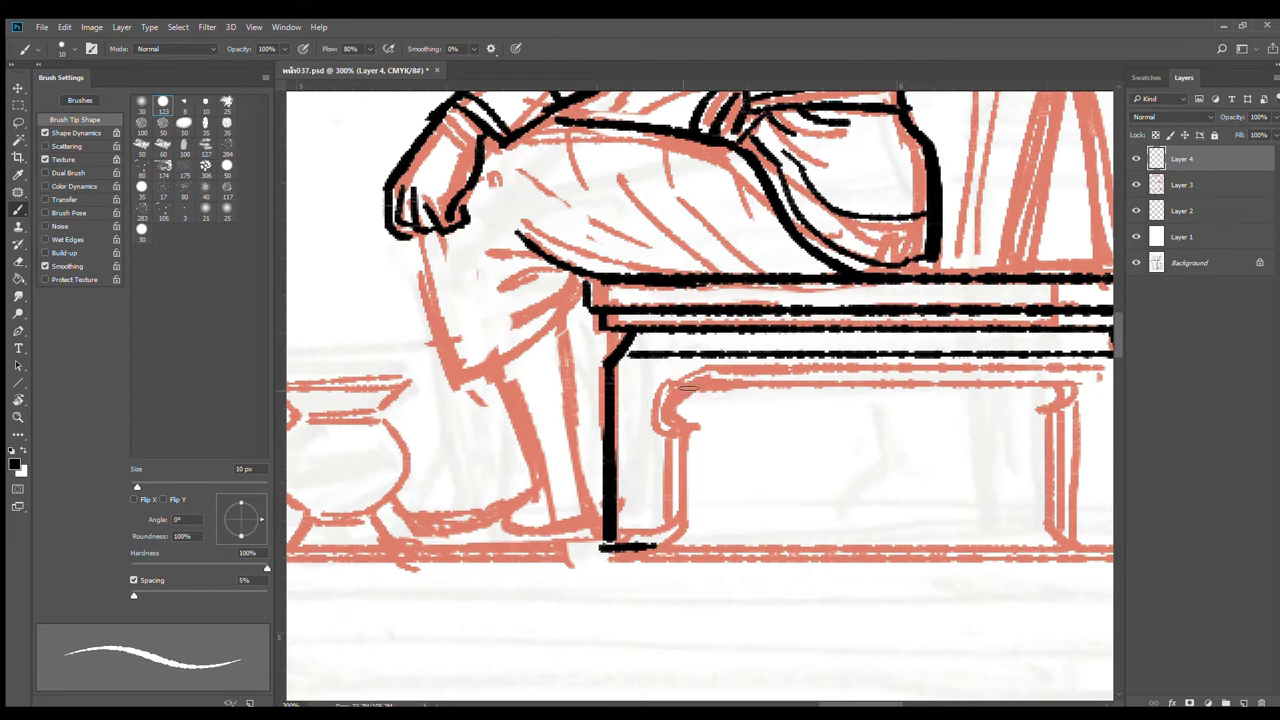
mouse_move(705, 398)
left_mouse_down()
mouse_move(692, 444)
mouse_move(704, 435)
mouse_move(709, 447)
left_mouse_up()
key("ctrl+alt+z")
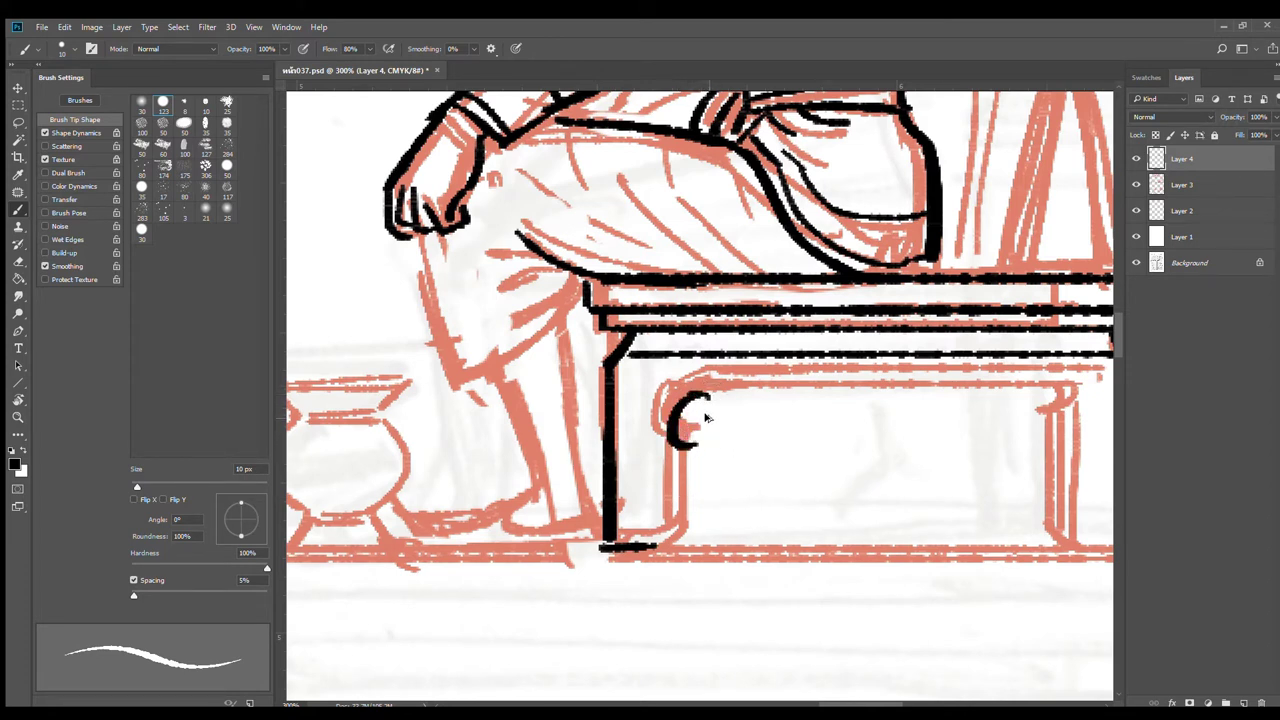
key("ctrl+alt+z")
key("ctrl+alt+z")
left_click_drag(677, 396, 692, 534)
mouse_move(677, 468)
left_mouse_down()
mouse_move(679, 447)
mouse_move(676, 532)
mouse_move(694, 518)
left_mouse_up()
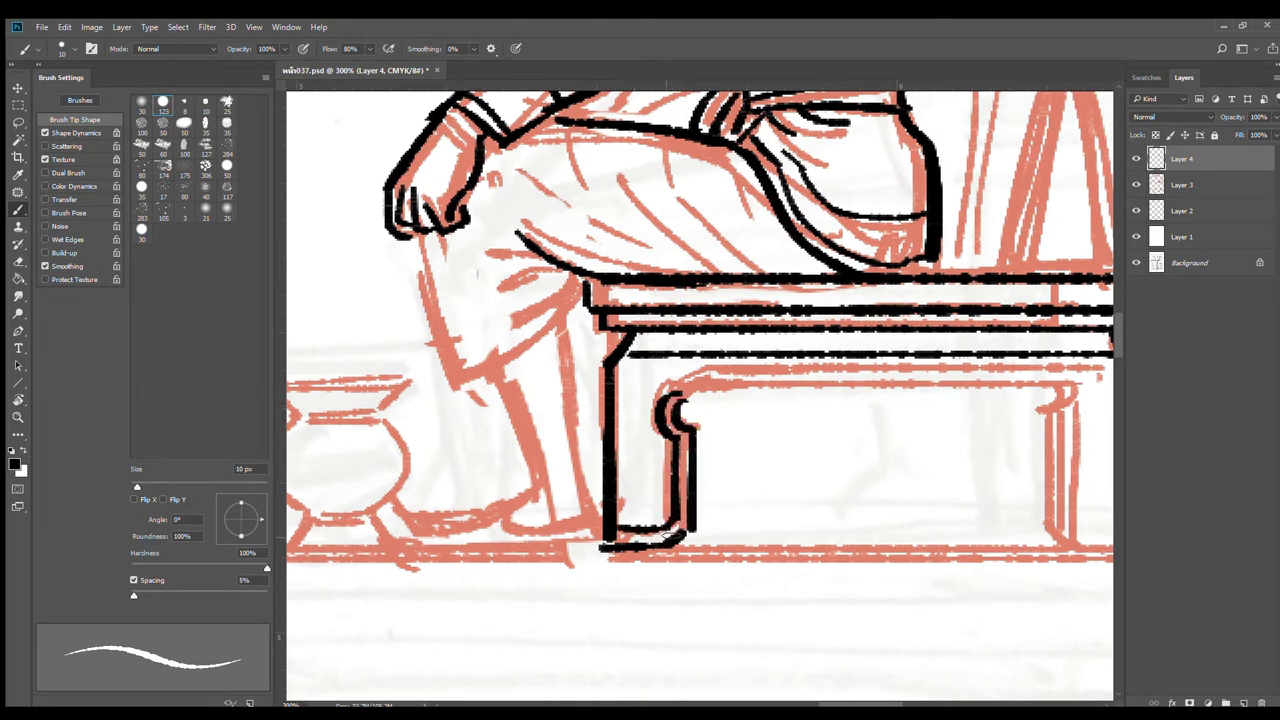
Step: Ink the double-lined underside of the bench opening and the scrolled leg with its foot at the far end
left_click_drag(690, 390, 1052, 387)
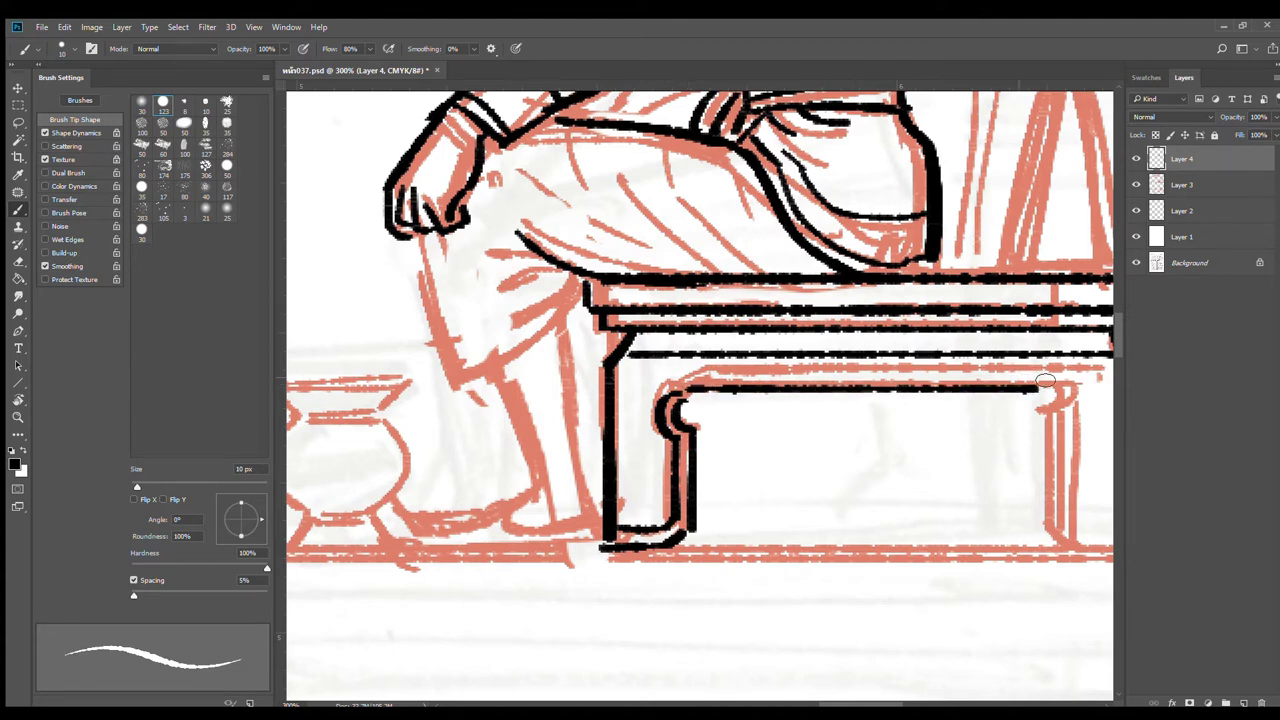
mouse_move(686, 398)
left_mouse_down()
mouse_move(1044, 395)
mouse_move(752, 412)
mouse_move(724, 408)
mouse_move(723, 377)
mouse_move(729, 411)
mouse_move(702, 508)
left_mouse_up()
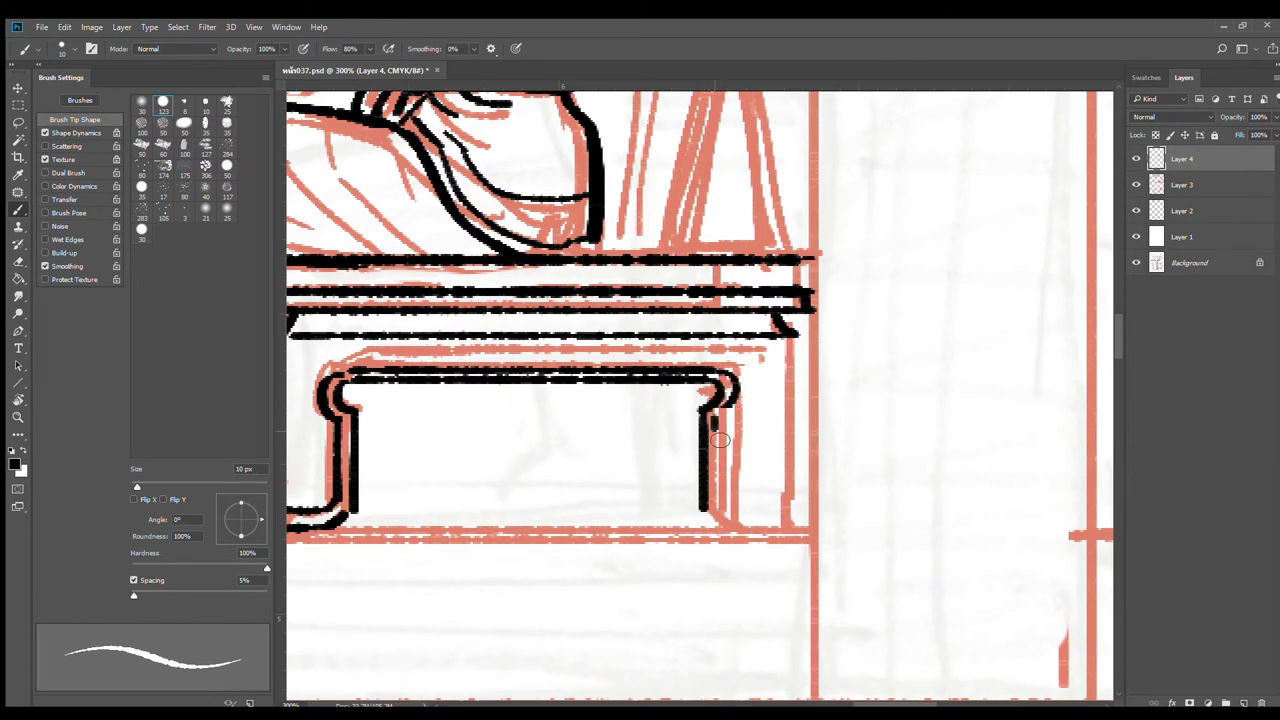
mouse_move(716, 416)
left_mouse_down()
mouse_move(716, 508)
mouse_move(730, 535)
left_mouse_up()
mouse_move(716, 501)
left_mouse_down()
mouse_move(791, 515)
mouse_move(771, 533)
mouse_move(739, 533)
mouse_move(788, 540)
mouse_move(735, 537)
mouse_move(806, 531)
left_mouse_up()
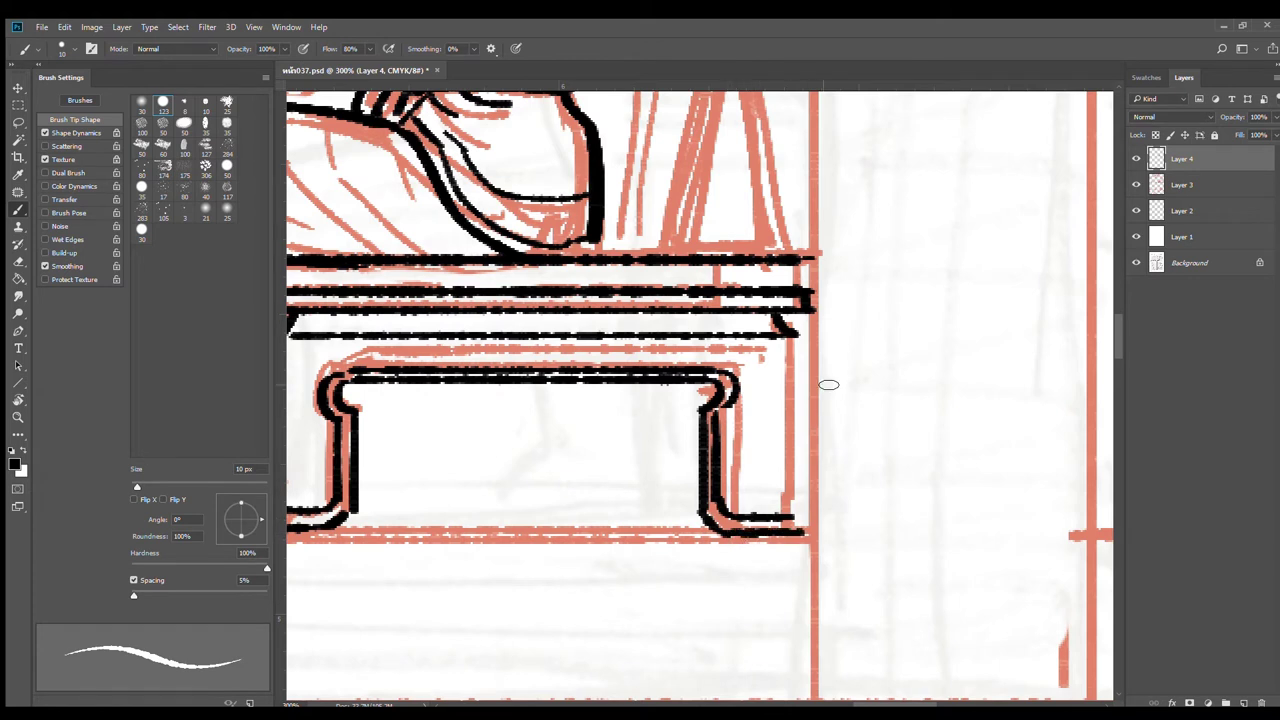
mouse_move(790, 336)
left_mouse_down()
mouse_move(804, 516)
mouse_move(888, 497)
left_mouse_up()
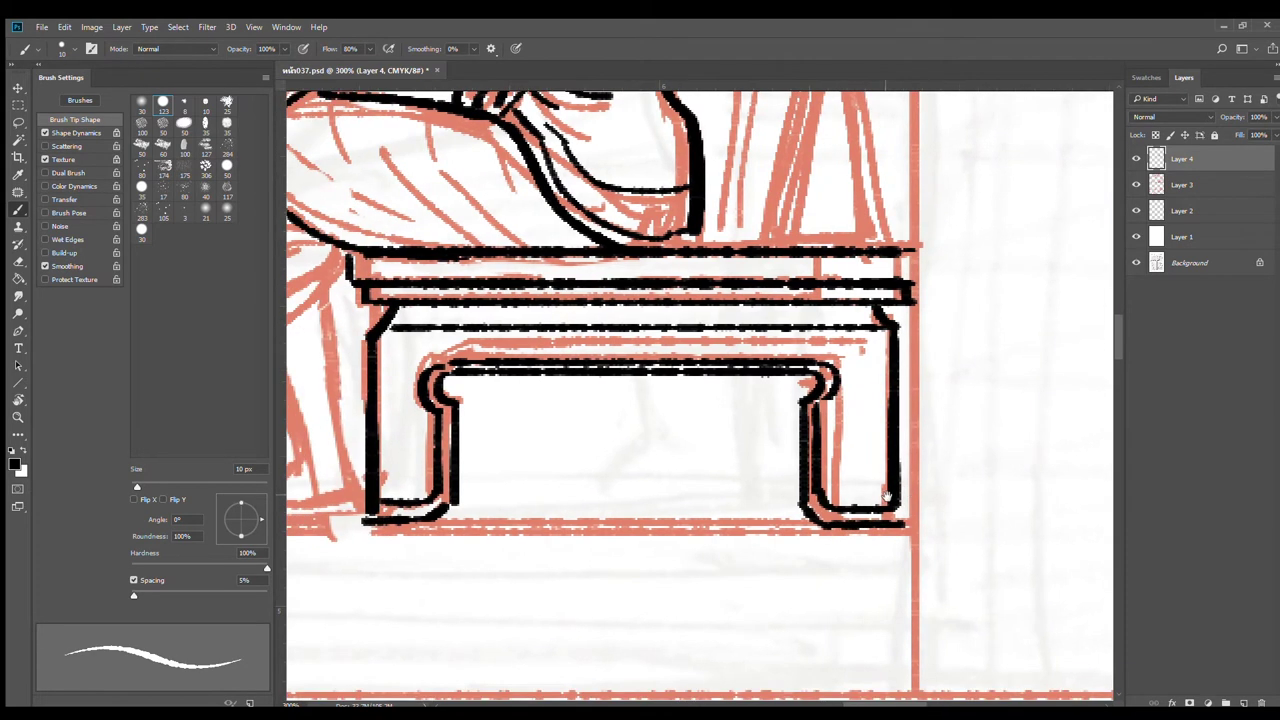
key("ctrl+z")
left_click_drag(892, 333, 888, 520)
Step: Ink the curve behind the man's back and the upper and slanted edges of the triangular backrest cushion
left_click(810, 468, "alt")
left_click(810, 468, "alt")
left_click_drag(817, 467, 918, 411)
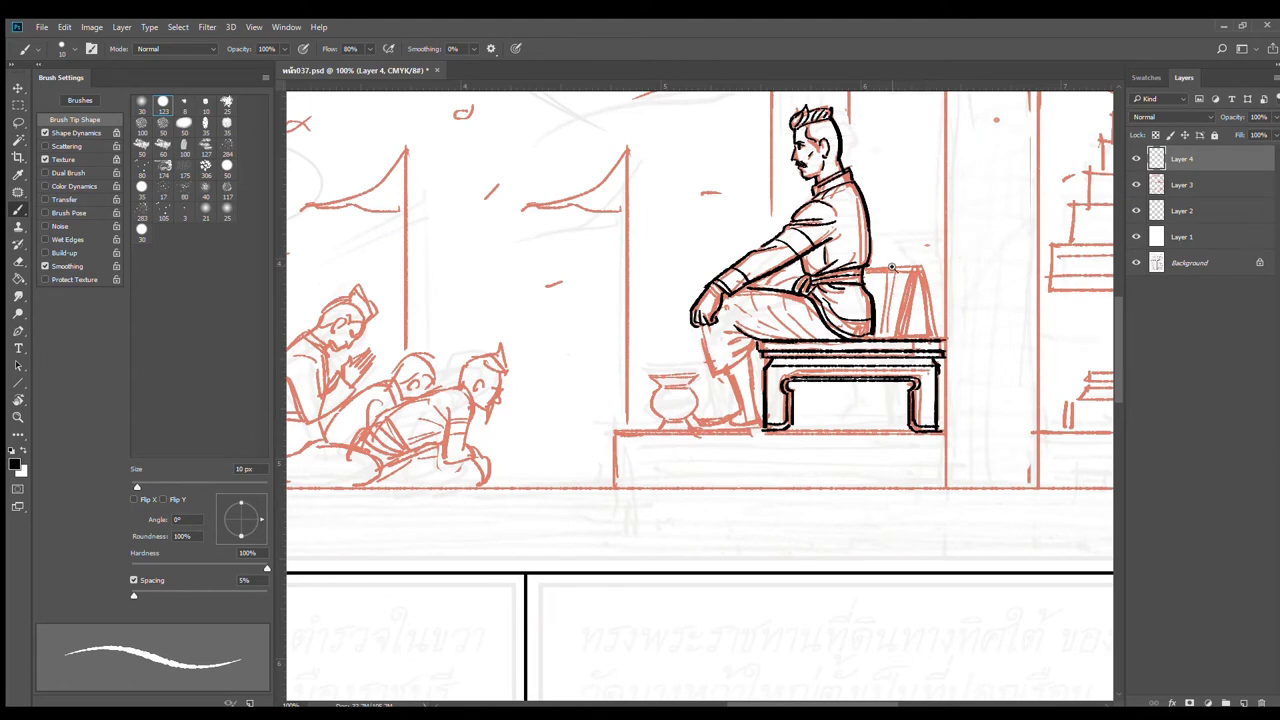
scroll(892, 268, "up", 3)
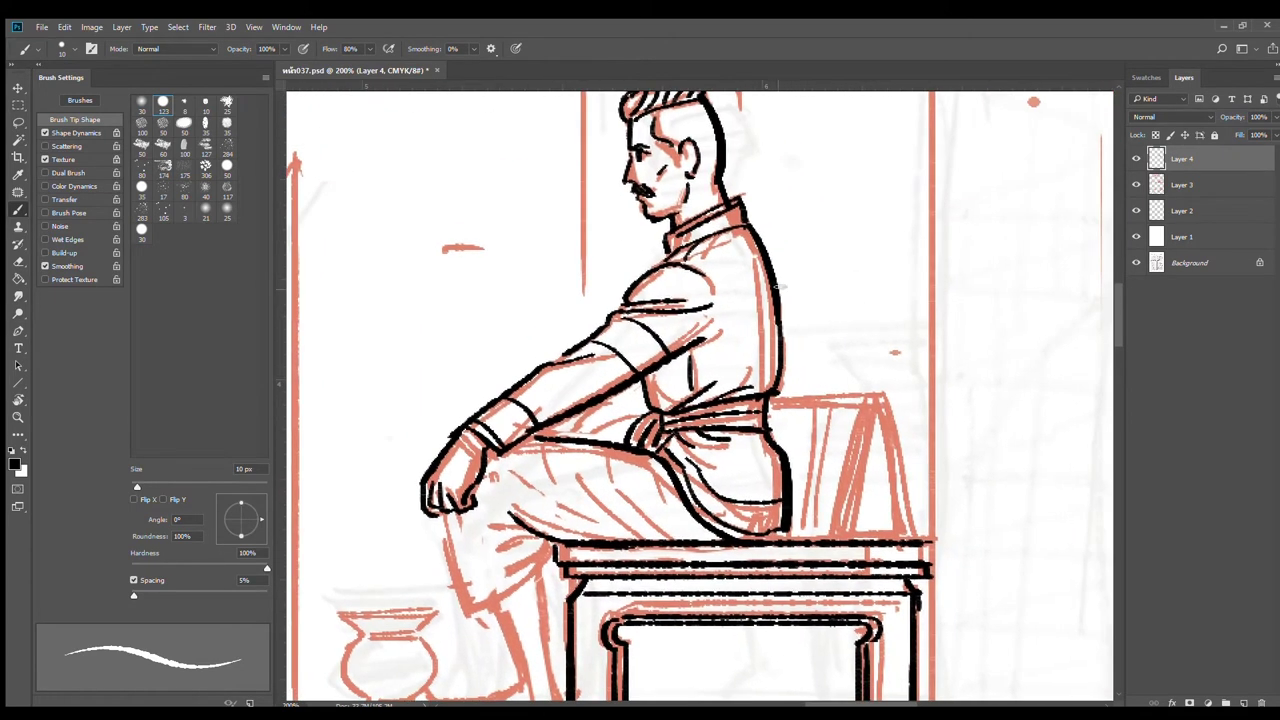
mouse_move(778, 285)
left_mouse_down()
mouse_move(806, 383)
mouse_move(790, 398)
mouse_move(883, 382)
mouse_move(824, 527)
left_mouse_up()
left_click_drag(878, 392, 836, 527)
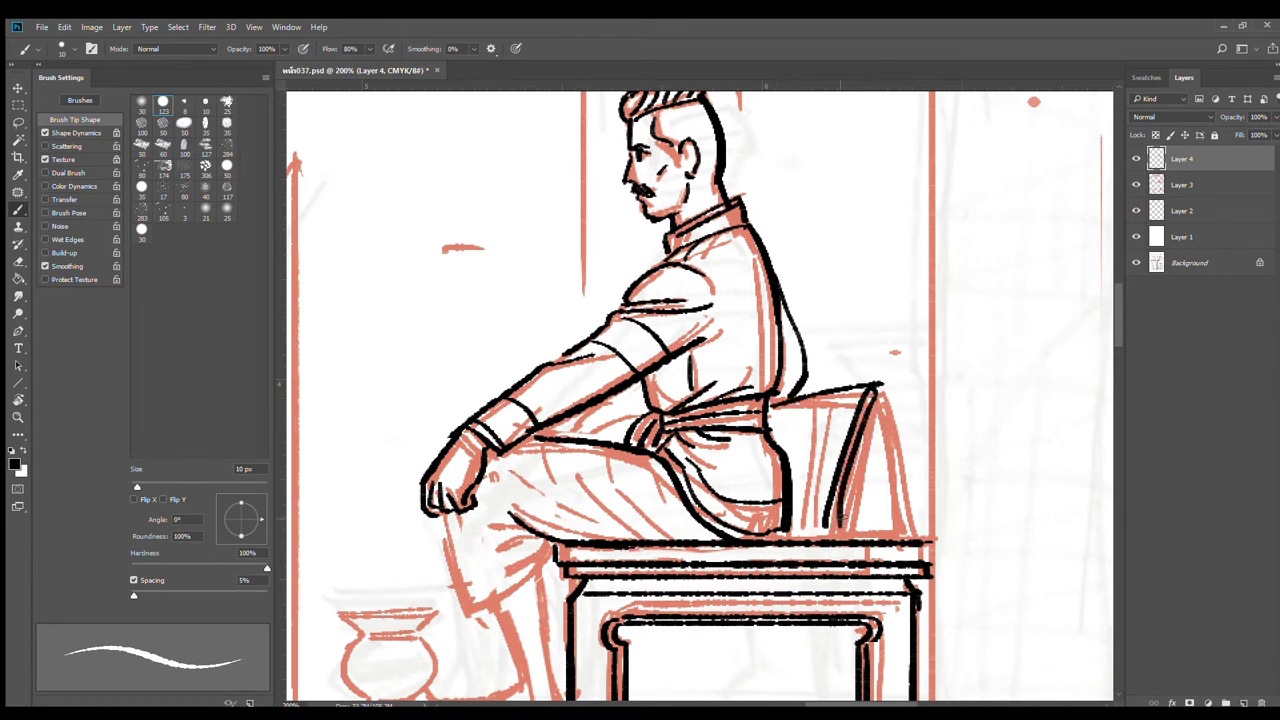
key("ctrl+z")
left_click_drag(877, 394, 836, 518)
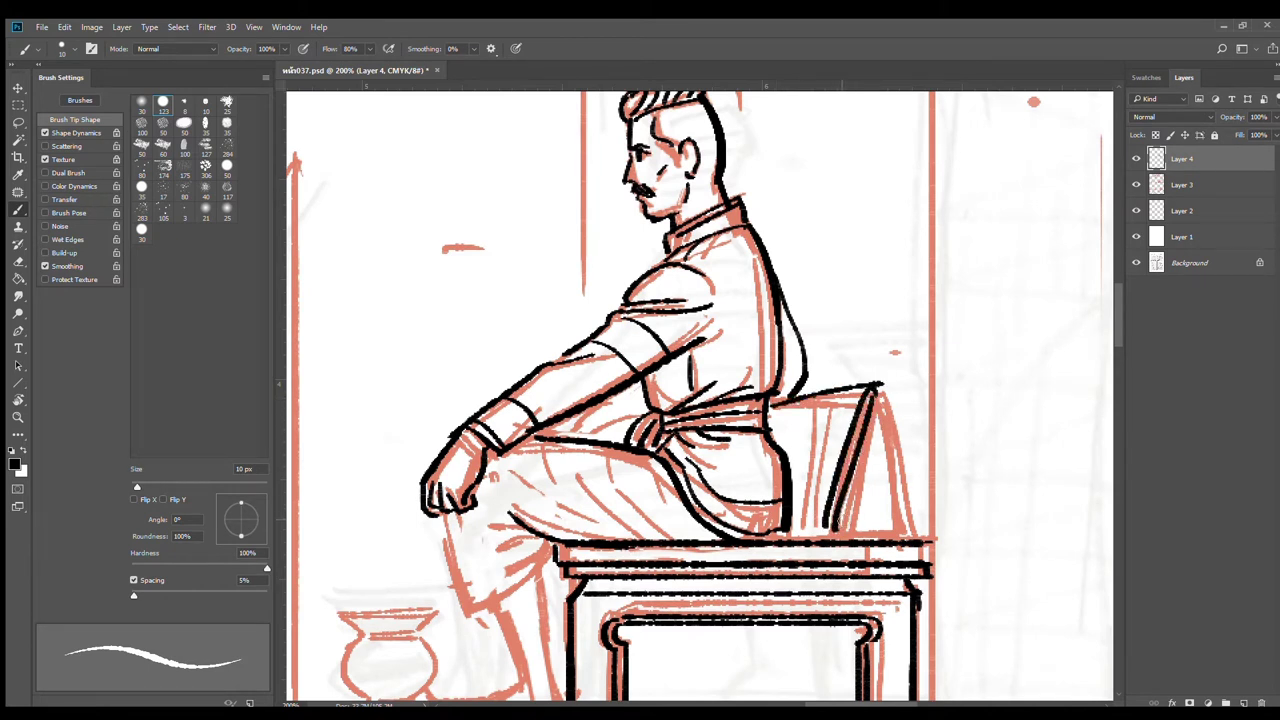
Step: Ink the cushion's triangular end face with a double sloping edge and the slanted stripes along its side
left_click_drag(878, 388, 912, 532)
key("ctrl+z")
left_click_drag(878, 388, 912, 530)
left_click_drag(880, 408, 899, 532)
left_click_drag(838, 400, 805, 500)
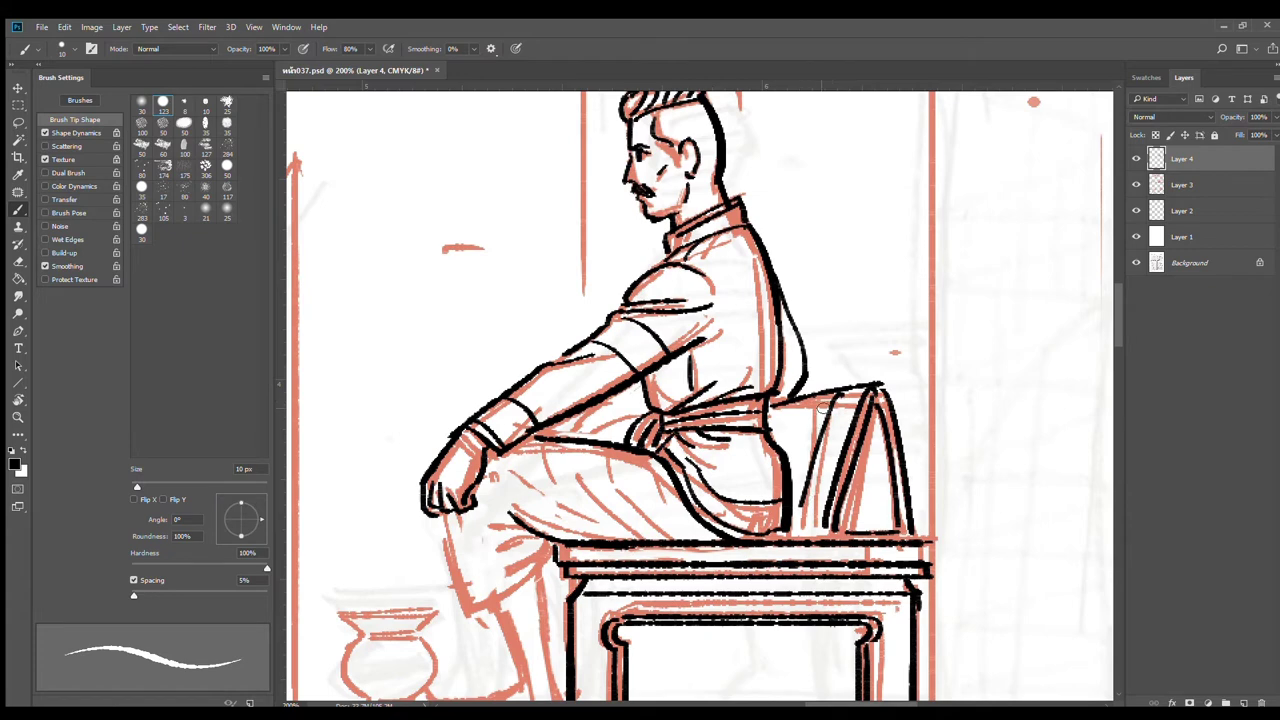
left_click_drag(825, 398, 795, 470)
left_click_drag(778, 418, 781, 430)
Step: Ink the small curved finger-like lines between the forearm and thigh beside the waist knot, undoing unsatisfactory strokes
left_click_drag(876, 454, 954, 424)
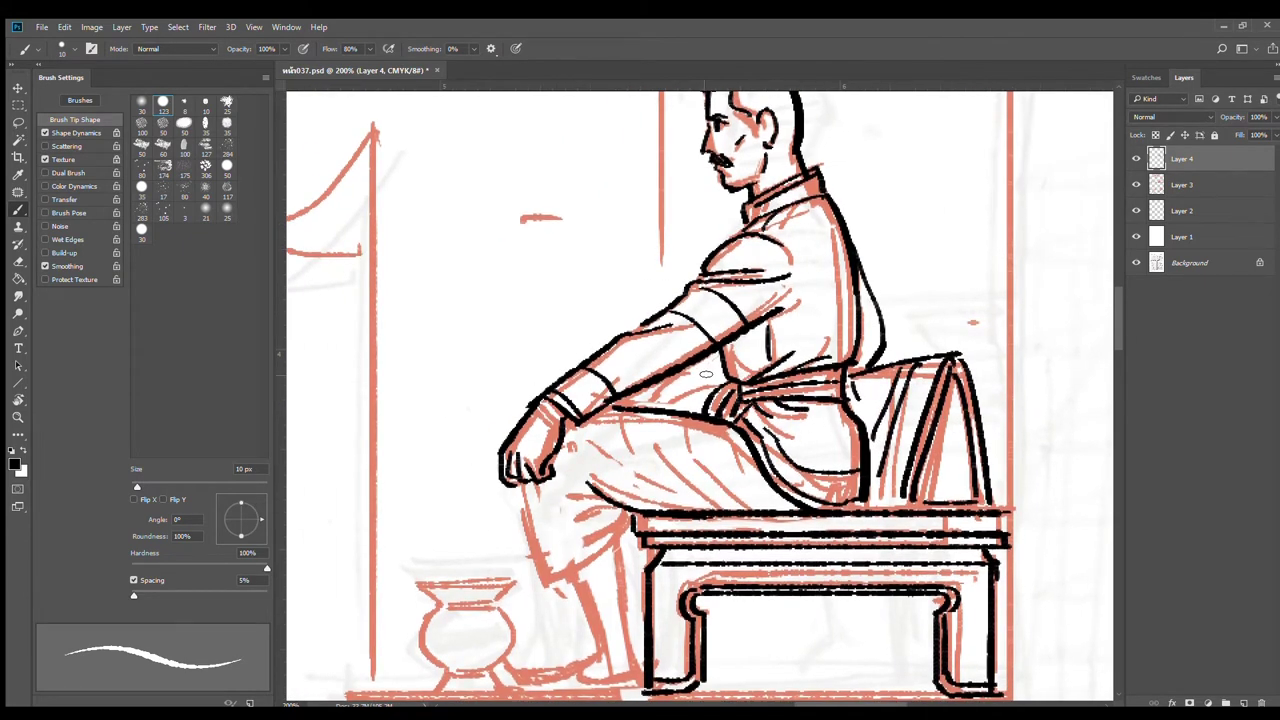
left_click_drag(706, 368, 668, 412)
key("ctrl+z")
left_click_drag(701, 364, 682, 396)
key("ctrl+z")
mouse_move(710, 366)
left_mouse_down()
mouse_move(690, 398)
mouse_move(708, 417)
mouse_move(693, 410)
left_mouse_up()
key("ctrl+z")
key("ctrl+z")
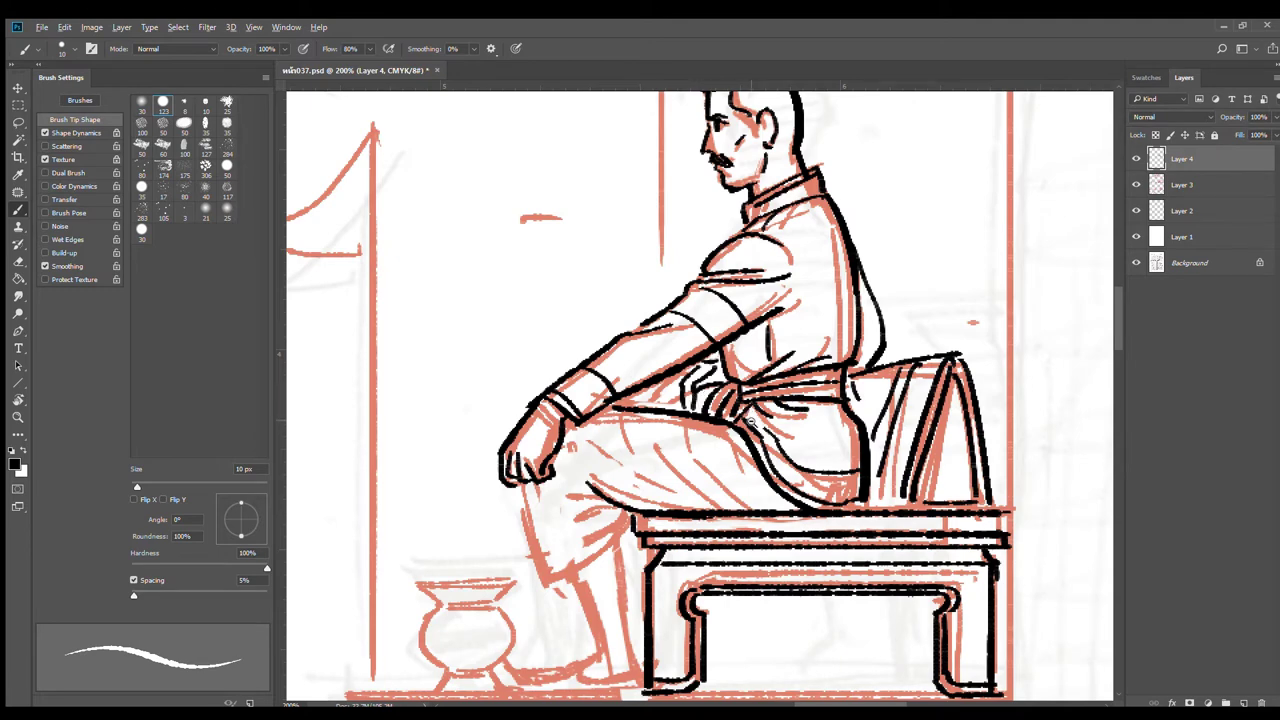
Step: Ink the curved fold lines along the lower thigh of the trousers behind the knee
scroll(750, 426, "down", 2)
left_click_drag(822, 420, 892, 376)
scroll(802, 405, "up", 1)
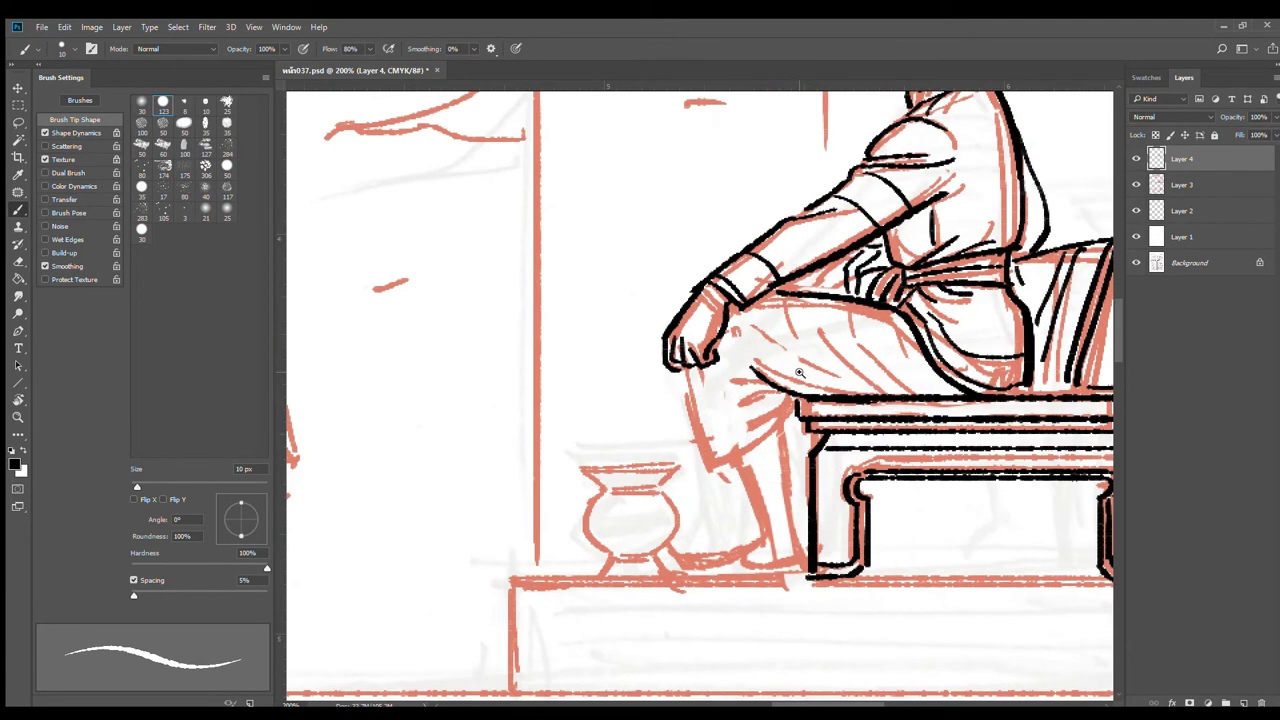
left_click_drag(760, 344, 903, 390)
scroll(862, 360, "down", 1)
scroll(818, 367, "up", 1)
left_click_drag(788, 328, 866, 396)
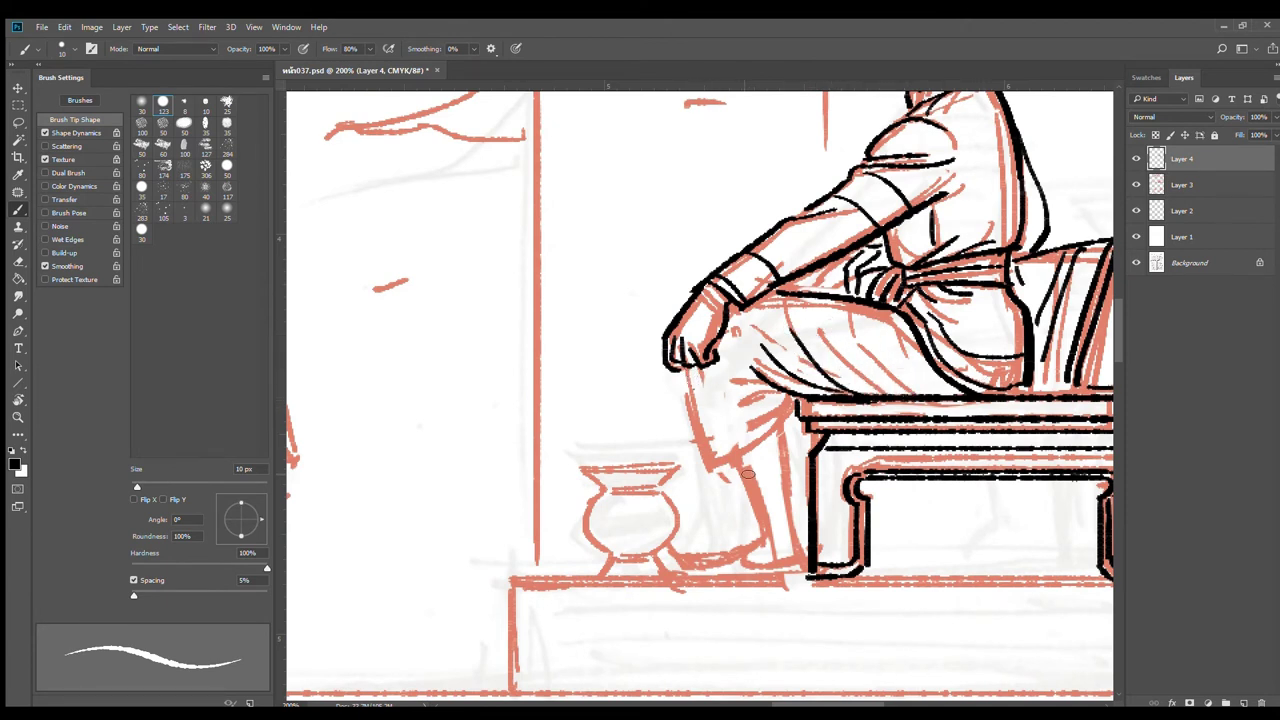
Step: Ink the front of the knee, the curved trouser hem below it and the short folds behind the knee, redoing unsatisfactory strokes
mouse_move(690, 370)
left_mouse_down()
mouse_move(719, 461)
mouse_move(804, 400)
left_mouse_up()
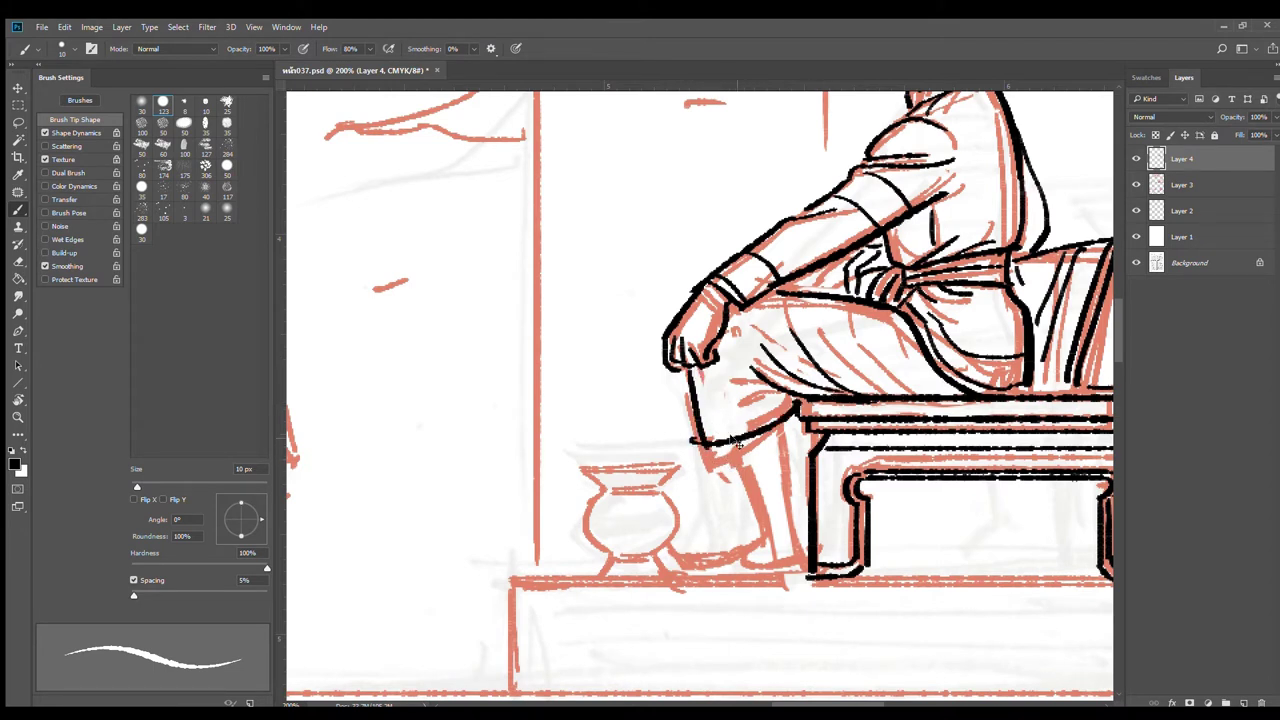
key("ctrl+z")
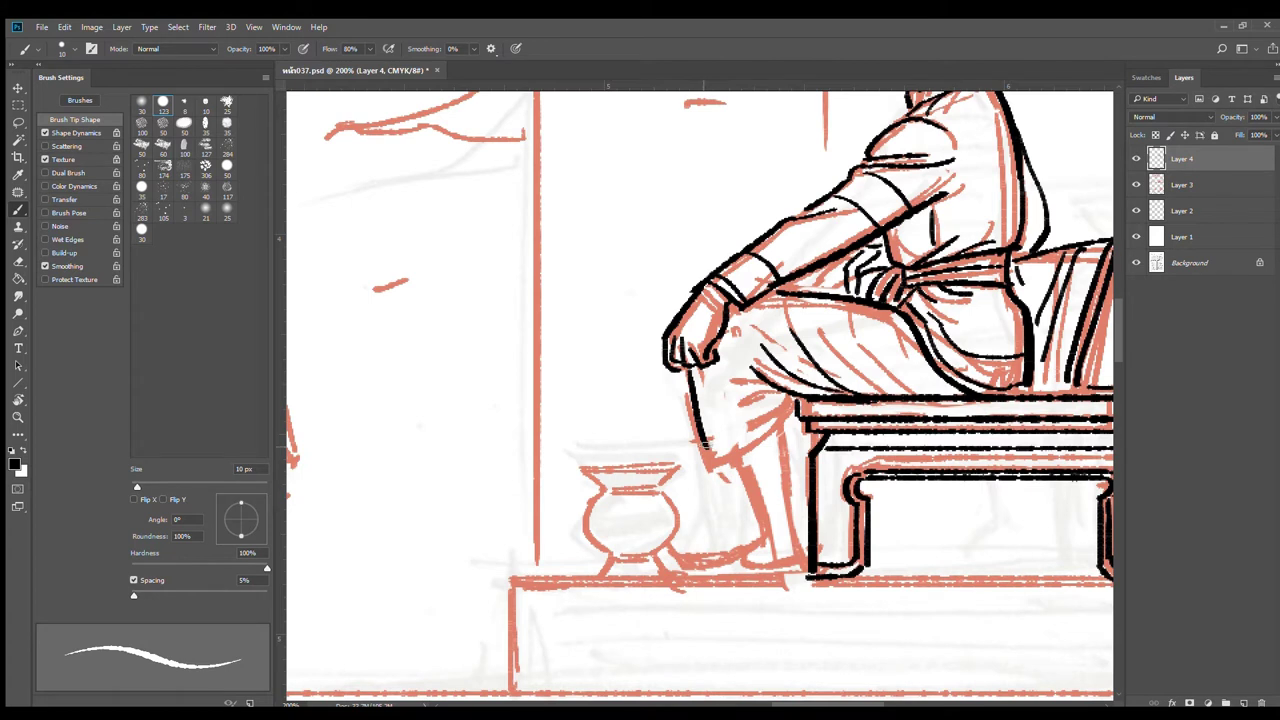
left_click_drag(706, 448, 785, 396)
key("ctrl+z")
mouse_move(703, 451)
left_mouse_down()
mouse_move(783, 400)
mouse_move(723, 364)
mouse_move(763, 391)
left_mouse_up()
left_click_drag(773, 463, 727, 393)
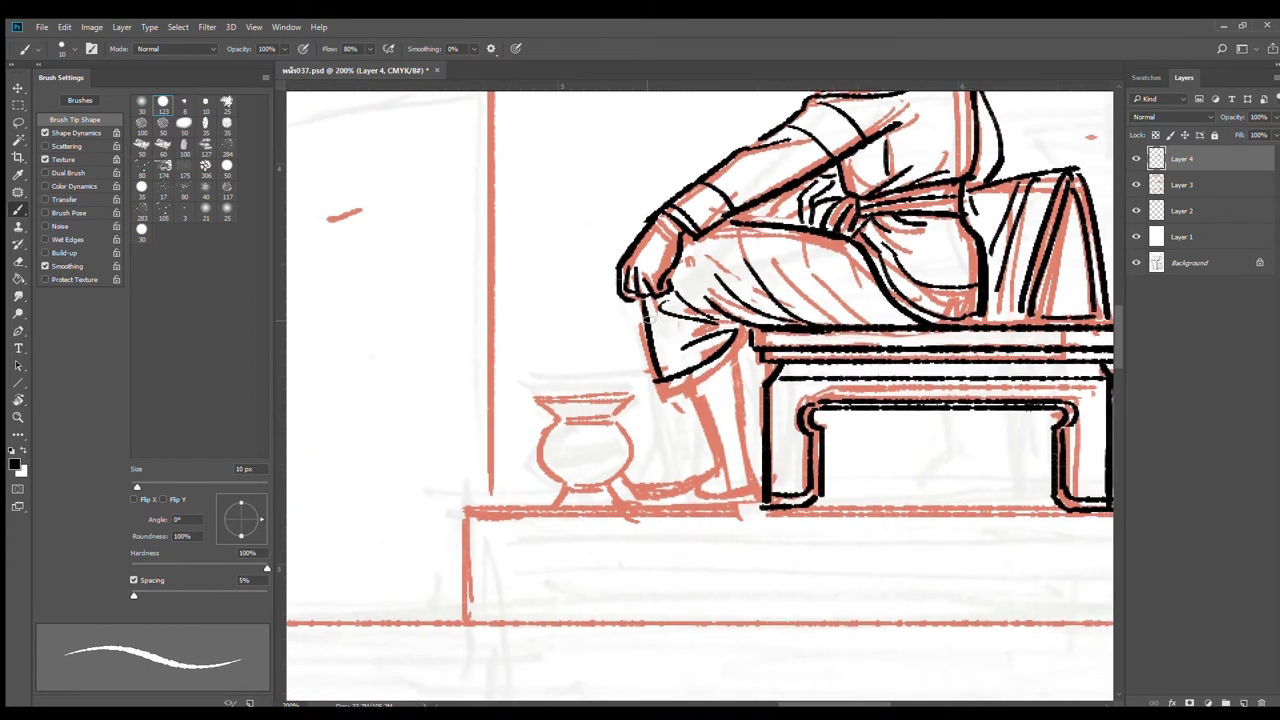
Step: Ink the front and back edges of the lower leg from the trouser hem to the ankle, undoing unsatisfactory calf strokes
left_click_drag(646, 317, 729, 492)
left_click_drag(737, 337, 766, 471)
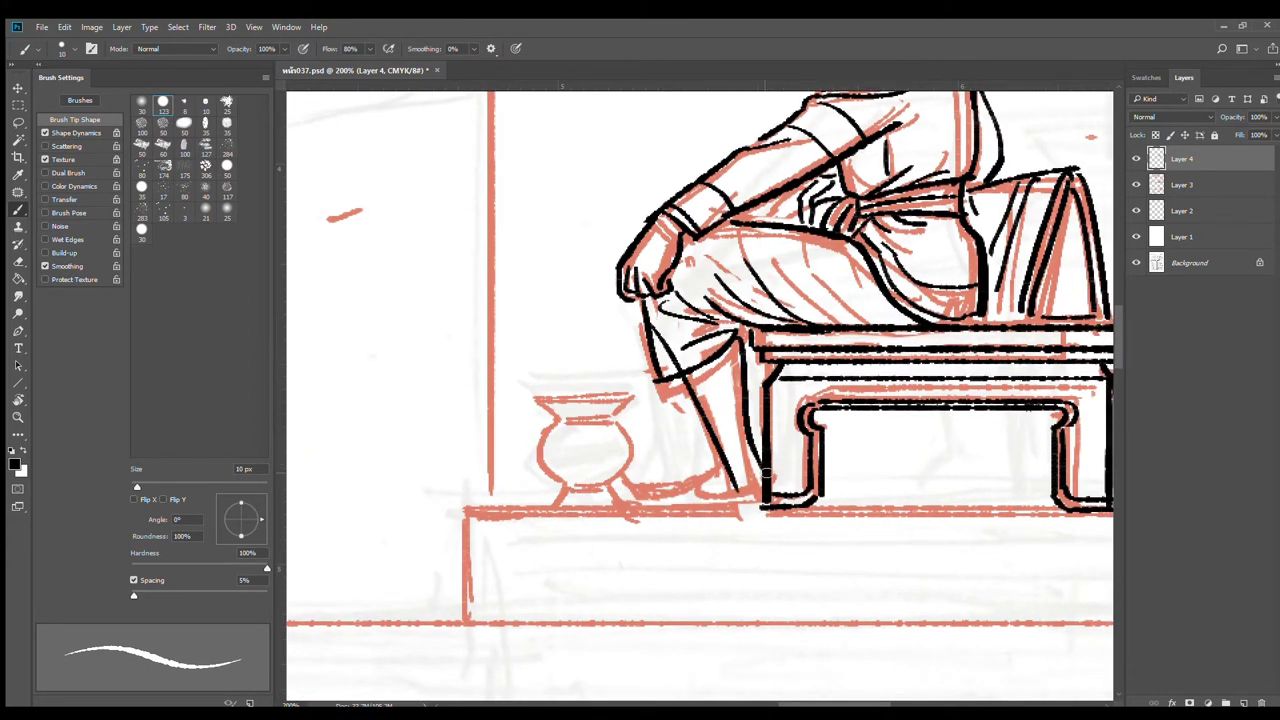
key("ctrl+z")
left_click_drag(738, 338, 761, 420)
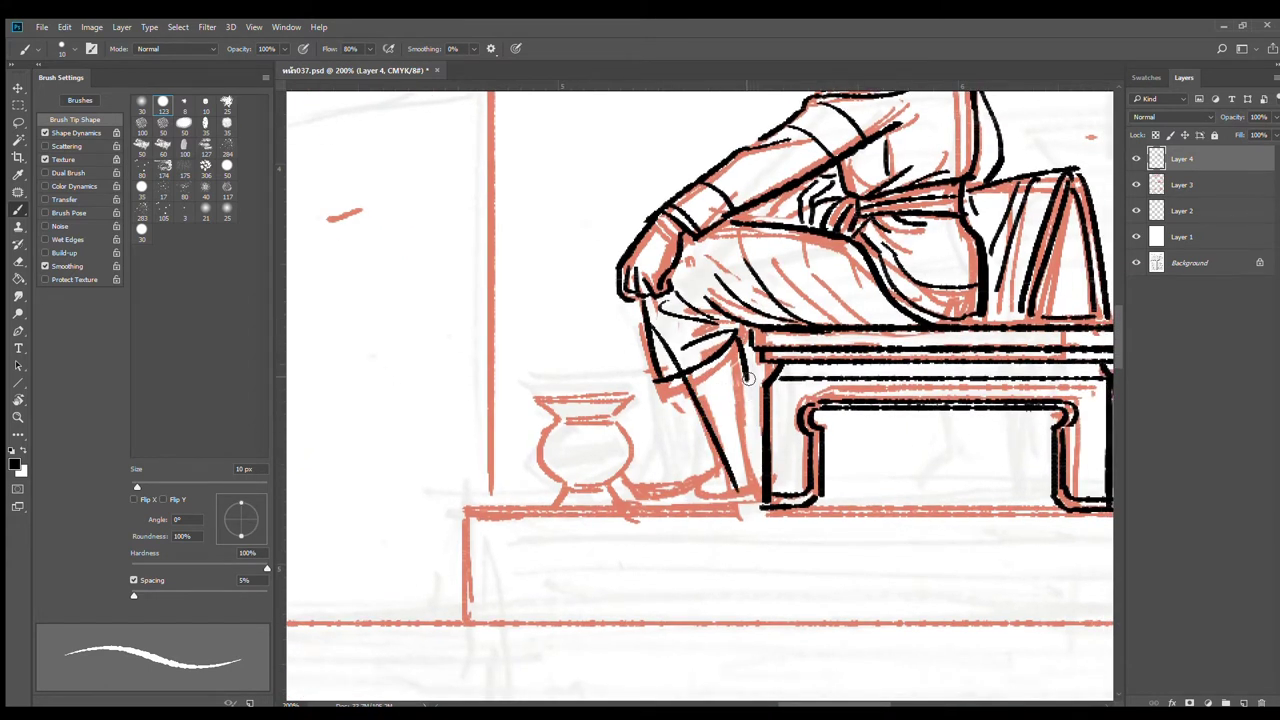
key("ctrl+z")
left_click_drag(745, 371, 762, 469)
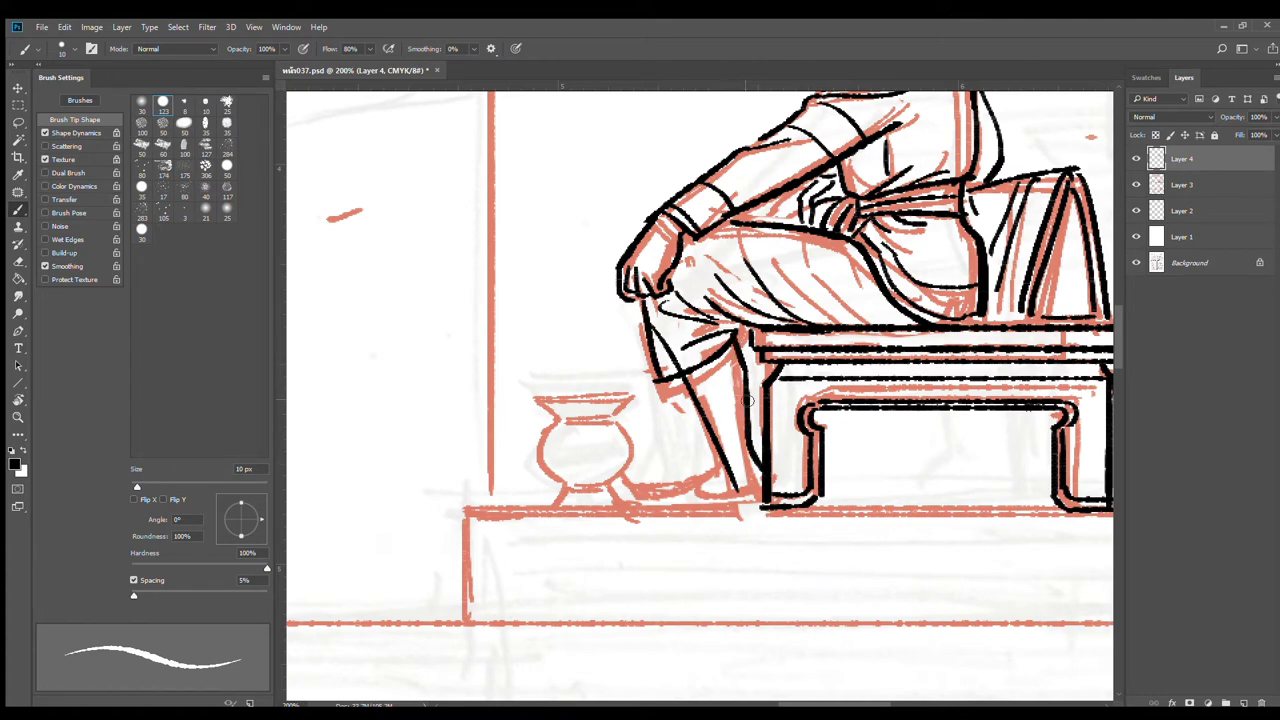
key("ctrl+z")
mouse_move(745, 372)
left_mouse_down()
mouse_move(761, 467)
mouse_move(887, 416)
mouse_move(922, 439)
left_mouse_up()
Step: Erase the shin line overlapping the trouser hem and ink the ankle and both feet with the curled-up shoe tip
key("e")
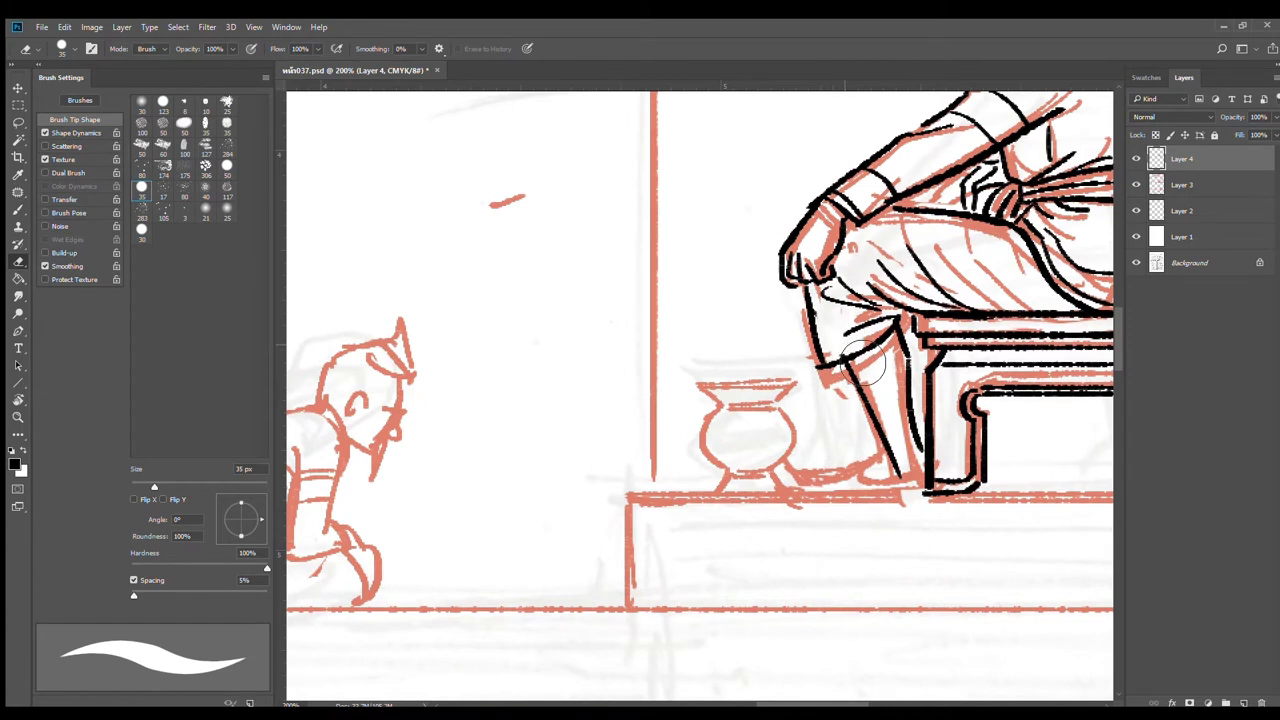
key("b")
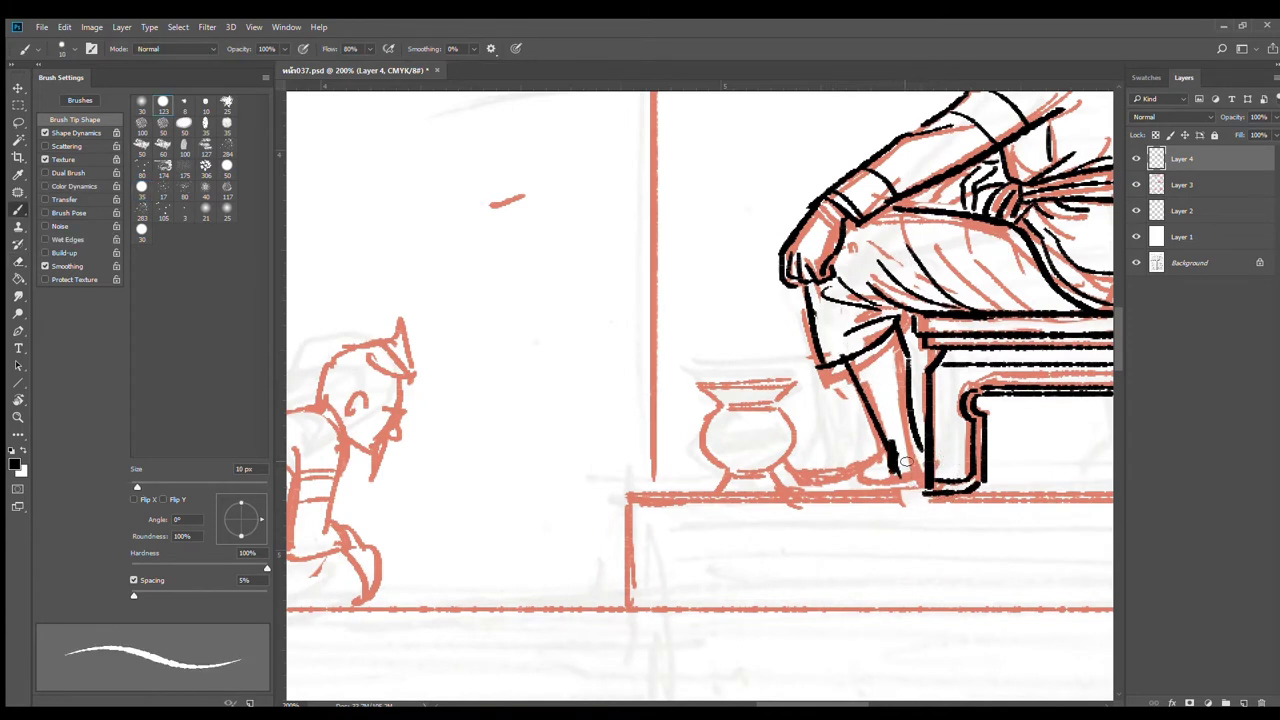
key("e")
key("b")
left_click_drag(918, 487, 988, 430)
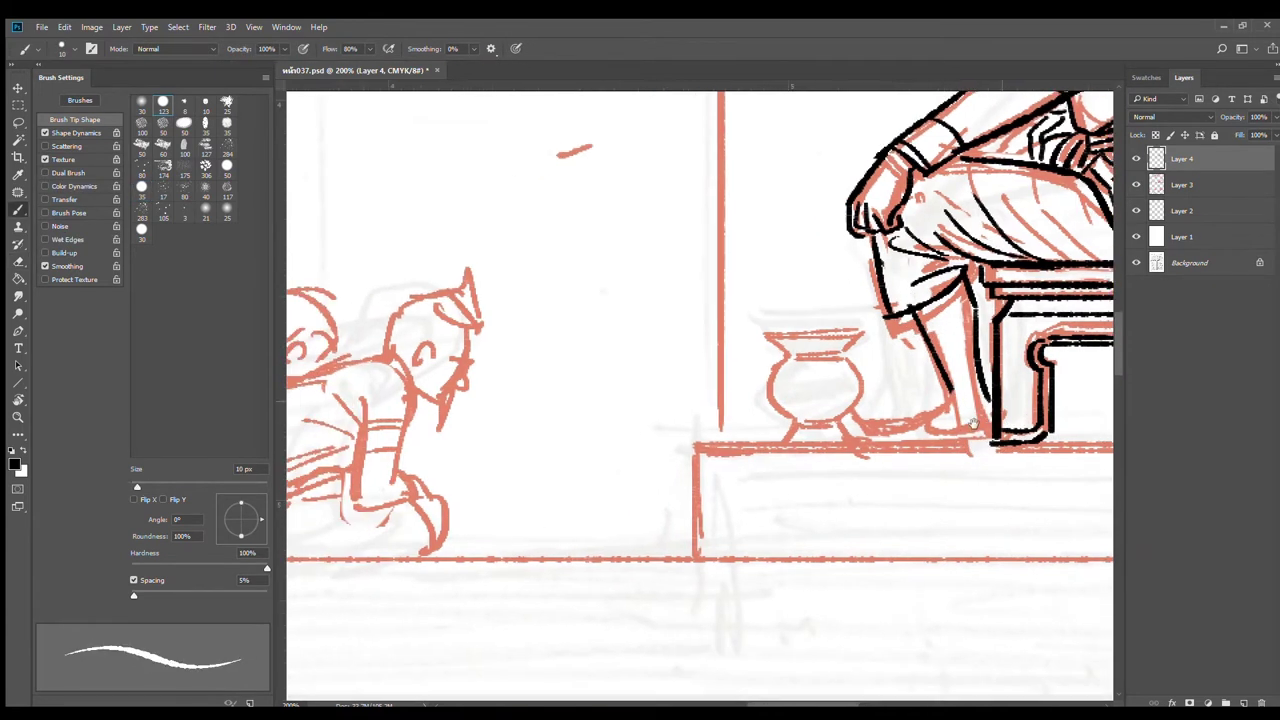
mouse_move(956, 384)
left_mouse_down()
mouse_move(885, 412)
mouse_move(1005, 418)
left_mouse_up()
mouse_move(873, 392)
left_mouse_down()
mouse_move(937, 440)
mouse_move(736, 433)
left_mouse_up()
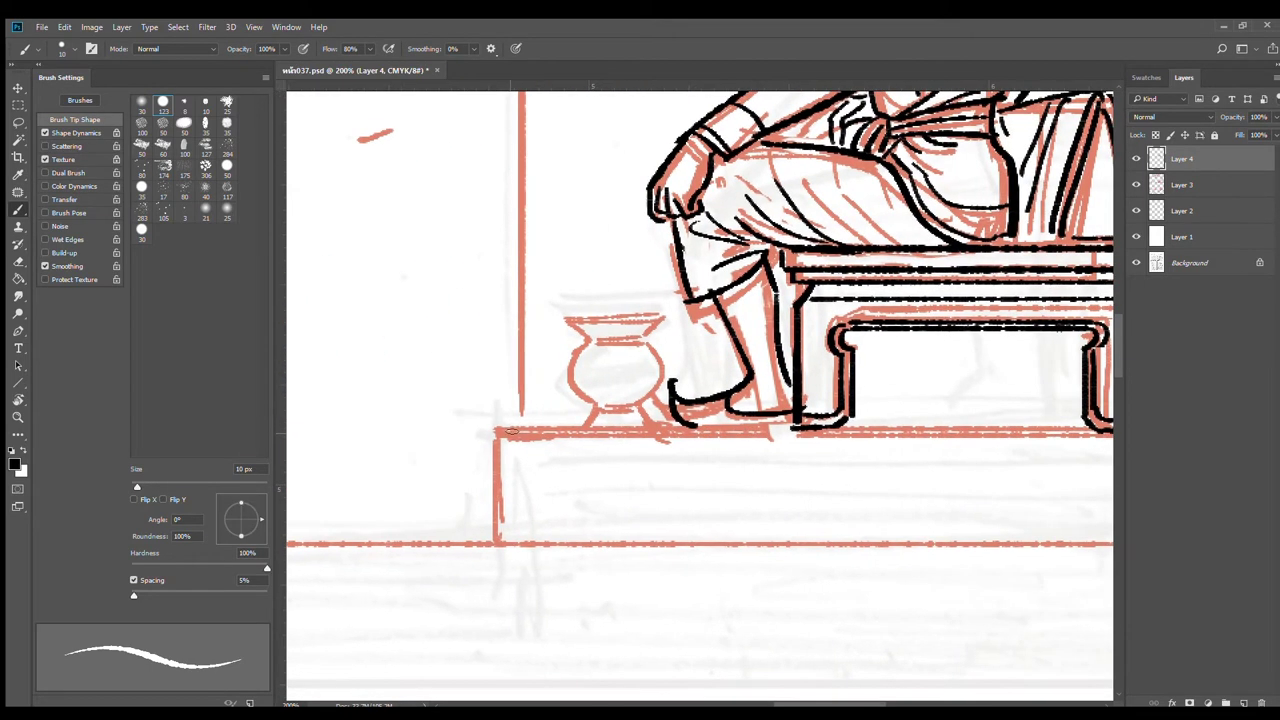
Step: Ink the platform's straight top edge from its front corner beneath the feet and bench to the page's right edge
mouse_move(500, 432)
left_mouse_down()
mouse_move(1040, 432)
mouse_move(905, 411)
mouse_move(857, 414)
mouse_move(840, 443)
mouse_move(1137, 427)
left_mouse_up()
left_click(1052, 448, "alt")
key("ctrl+minus")
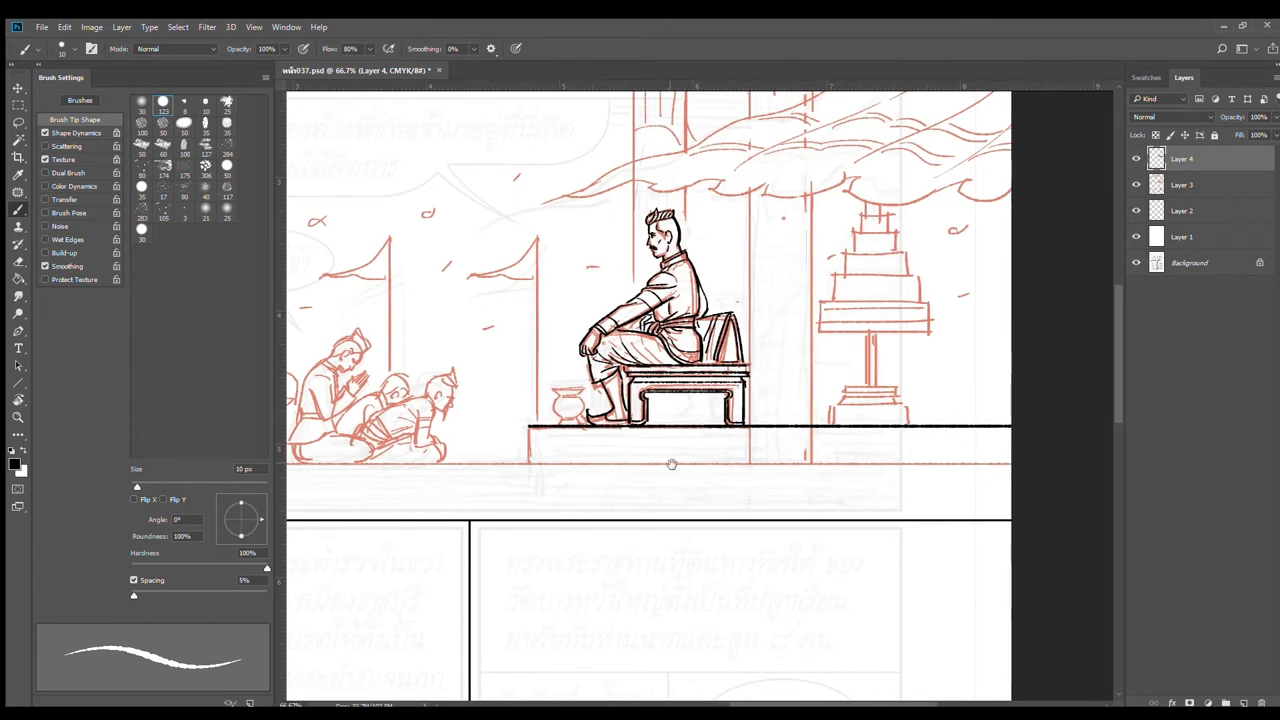
left_click_drag(645, 463, 940, 443)
left_click(847, 437, "ctrl")
left_click(847, 437, "ctrl")
left_click(851, 399, "ctrl")
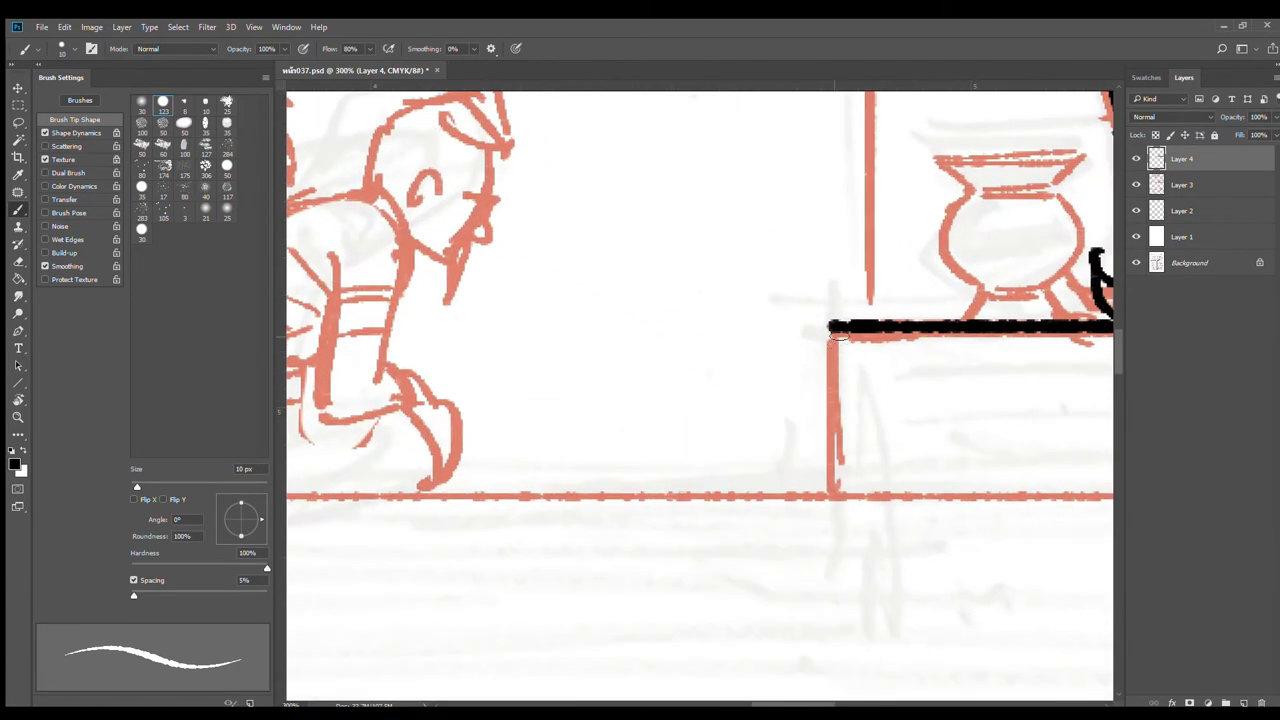
Step: Ink the platform's notched front end, its short vertical edge and the parallel moulding lines below the top edge
mouse_move(832, 327)
left_mouse_down()
mouse_move(833, 362)
mouse_move(578, 384)
mouse_move(948, 374)
left_mouse_up()
left_click(874, 377, "alt")
left_click(615, 381, "alt")
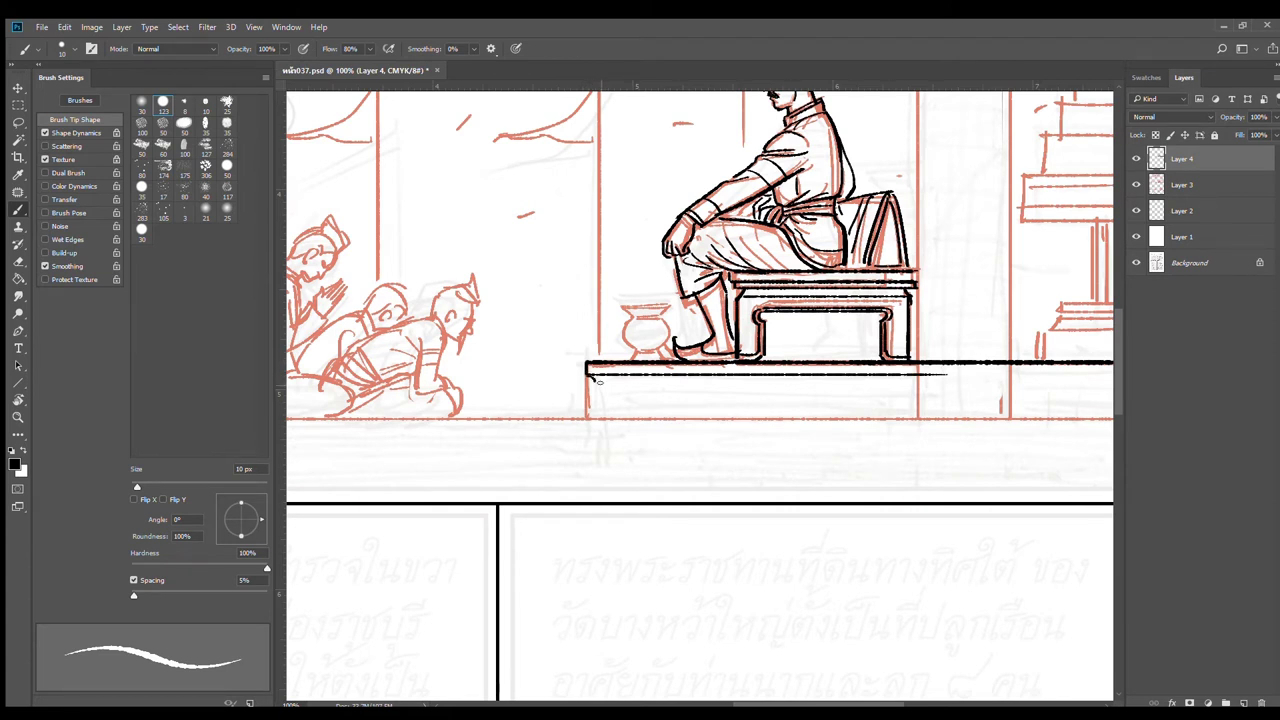
left_click_drag(592, 378, 1008, 380)
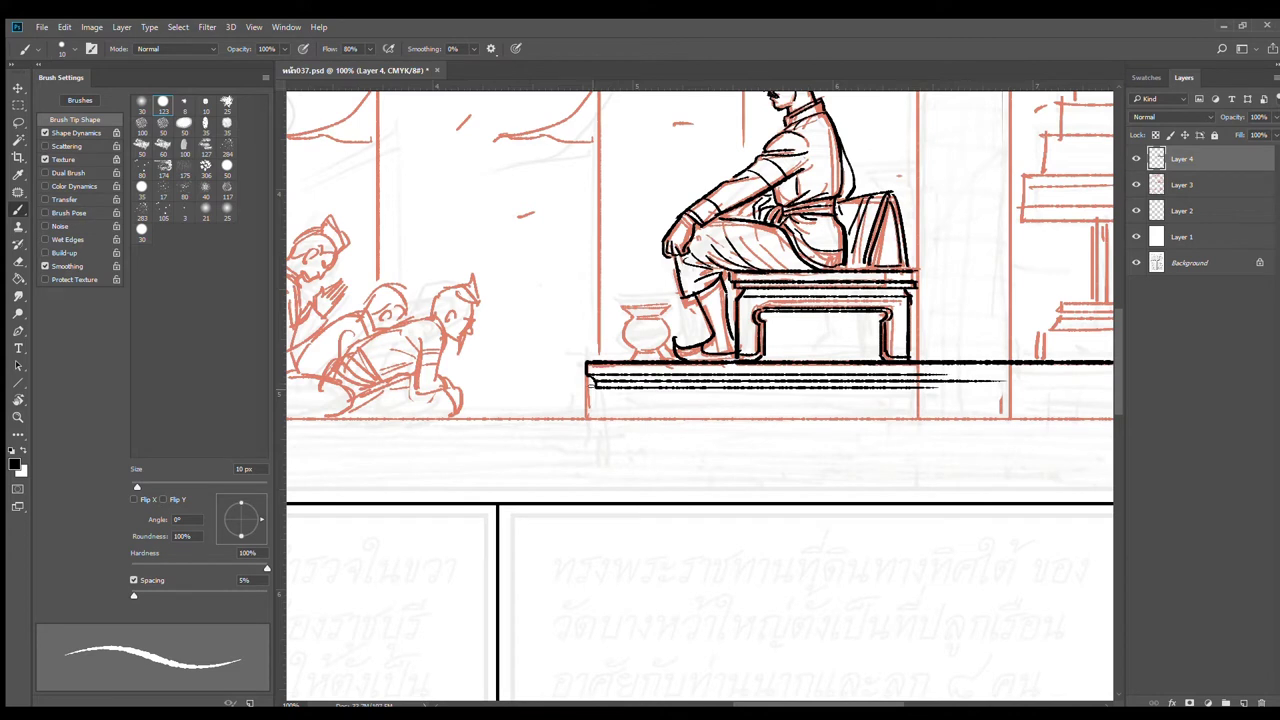
mouse_move(588, 394)
left_mouse_down()
mouse_move(588, 419)
mouse_move(981, 392)
mouse_move(755, 382)
mouse_move(1132, 380)
left_mouse_up()
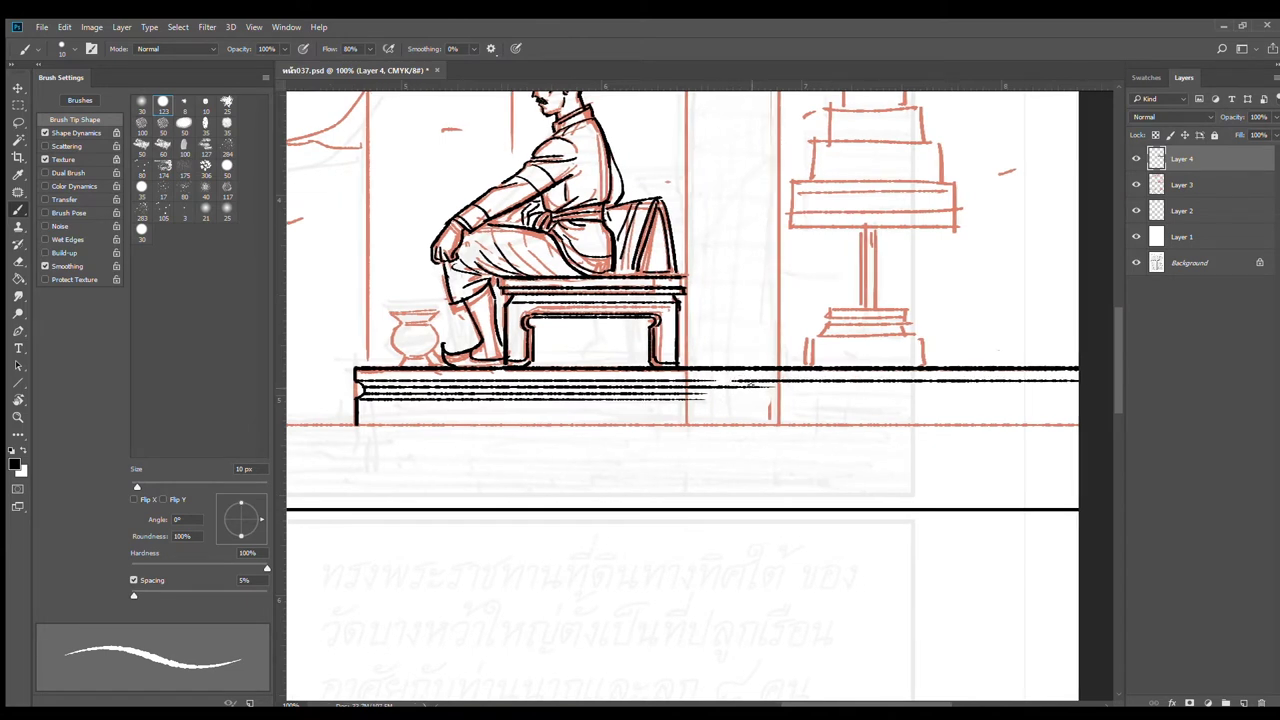
Step: Extend the platform's lower moulding lines to the page's right edge
left_click_drag(751, 385, 1078, 386)
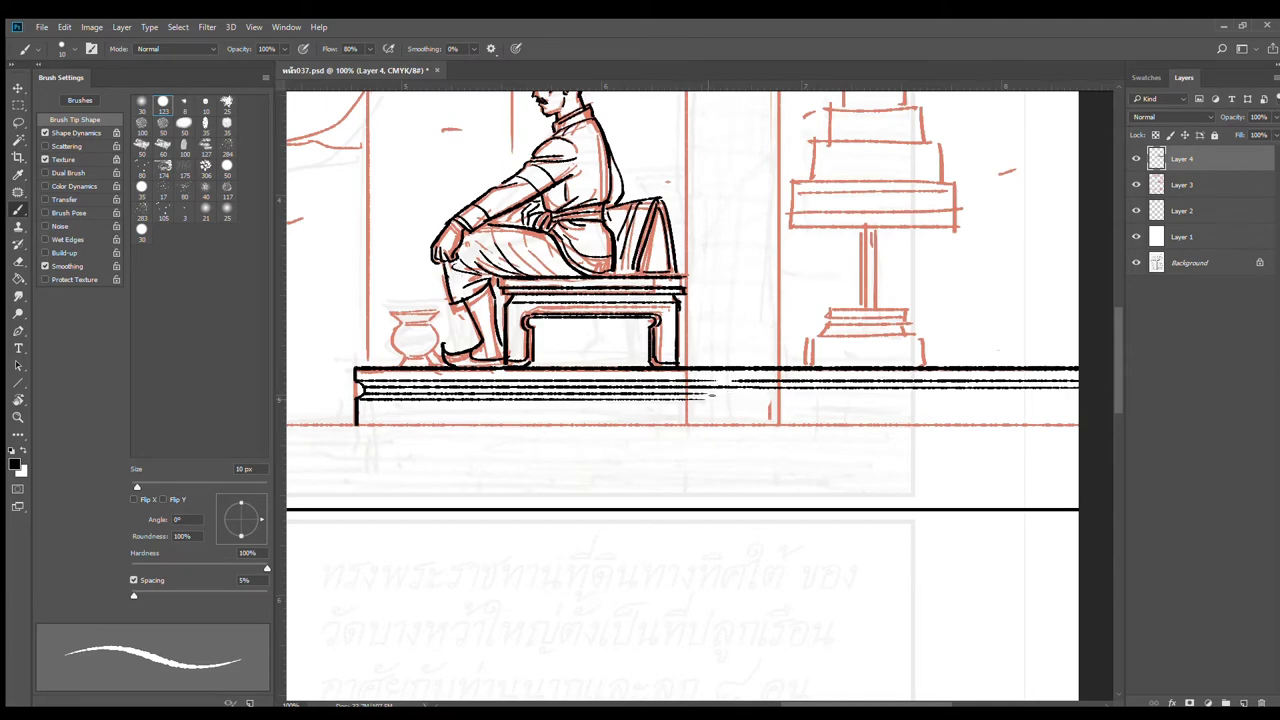
left_click_drag(712, 395, 1068, 398)
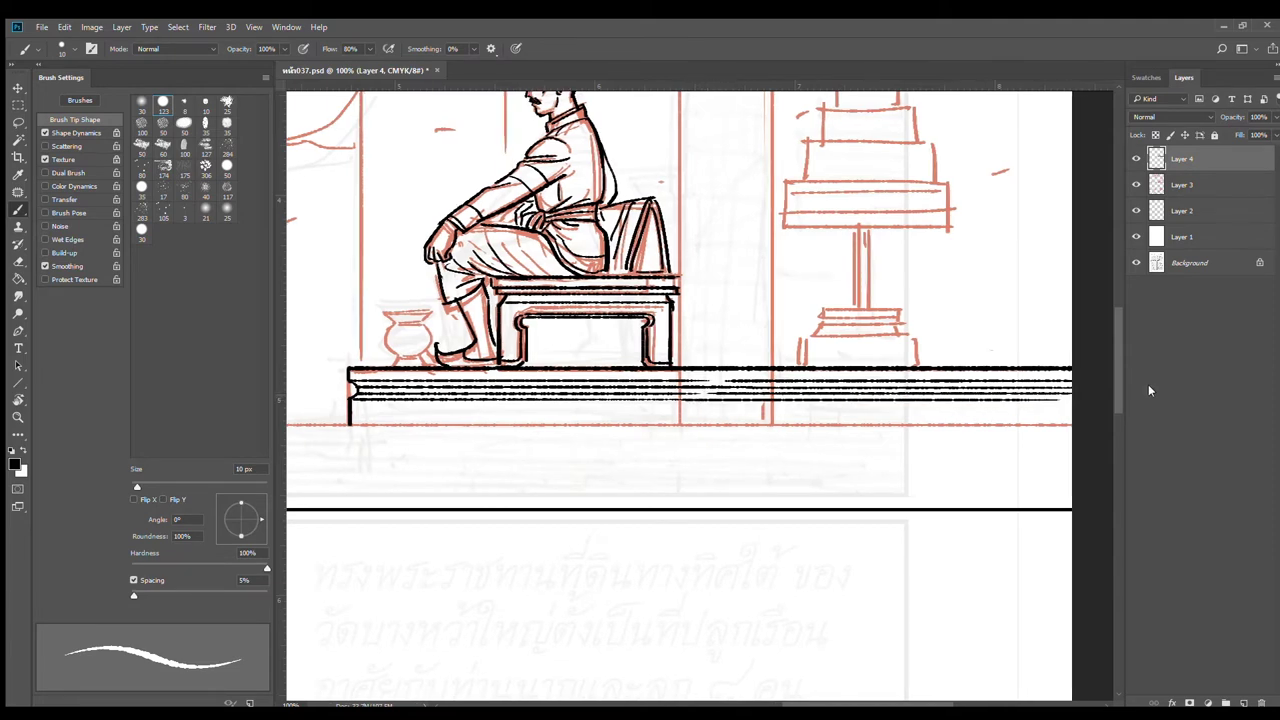
scroll(782, 404, "down", 1)
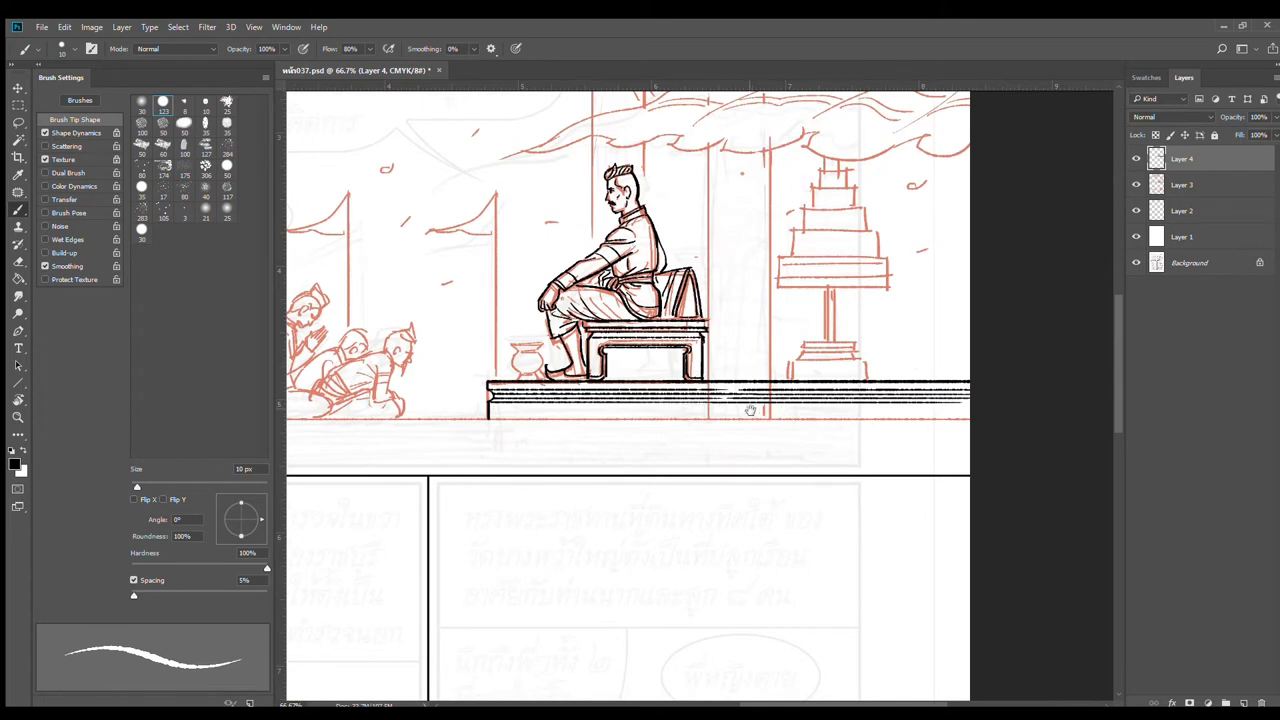
Step: Erase the platform lines crossing the pillar behind the bench
key("e")
mouse_move(738, 400)
left_mouse_down()
mouse_move(731, 372)
mouse_move(718, 379)
mouse_move(717, 403)
mouse_move(751, 369)
mouse_move(767, 402)
mouse_move(761, 492)
left_mouse_up()
key("b")
scroll(731, 534, "up", 2)
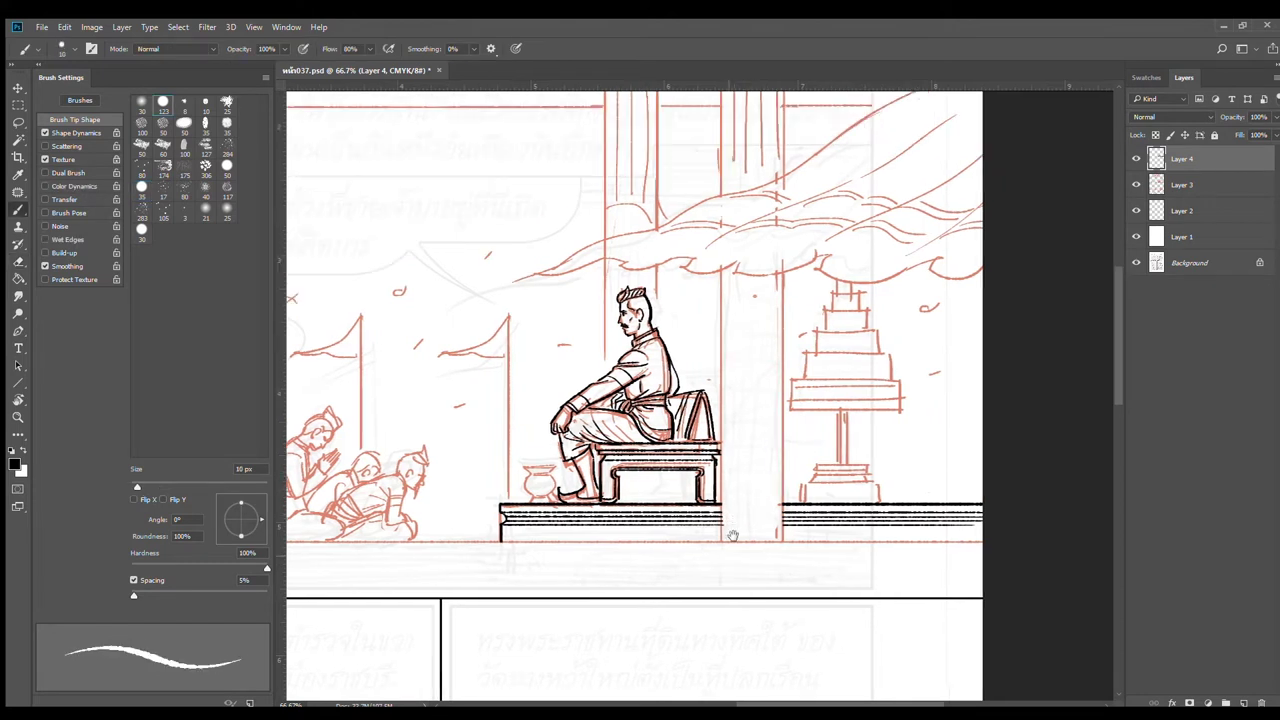
Step: Ink the vertical edges of the large pillar behind the bench and of the narrower pillar behind the man's head
left_click_drag(724, 577, 724, 82)
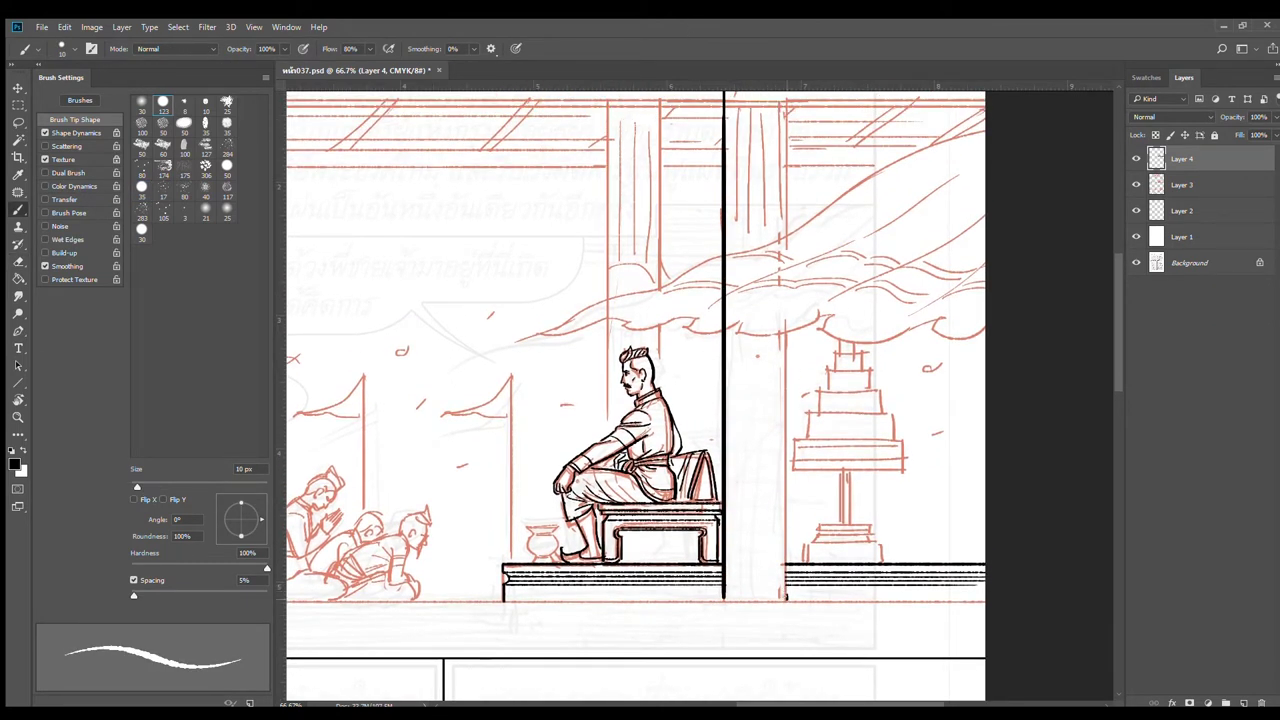
left_click_drag(787, 598, 773, 37)
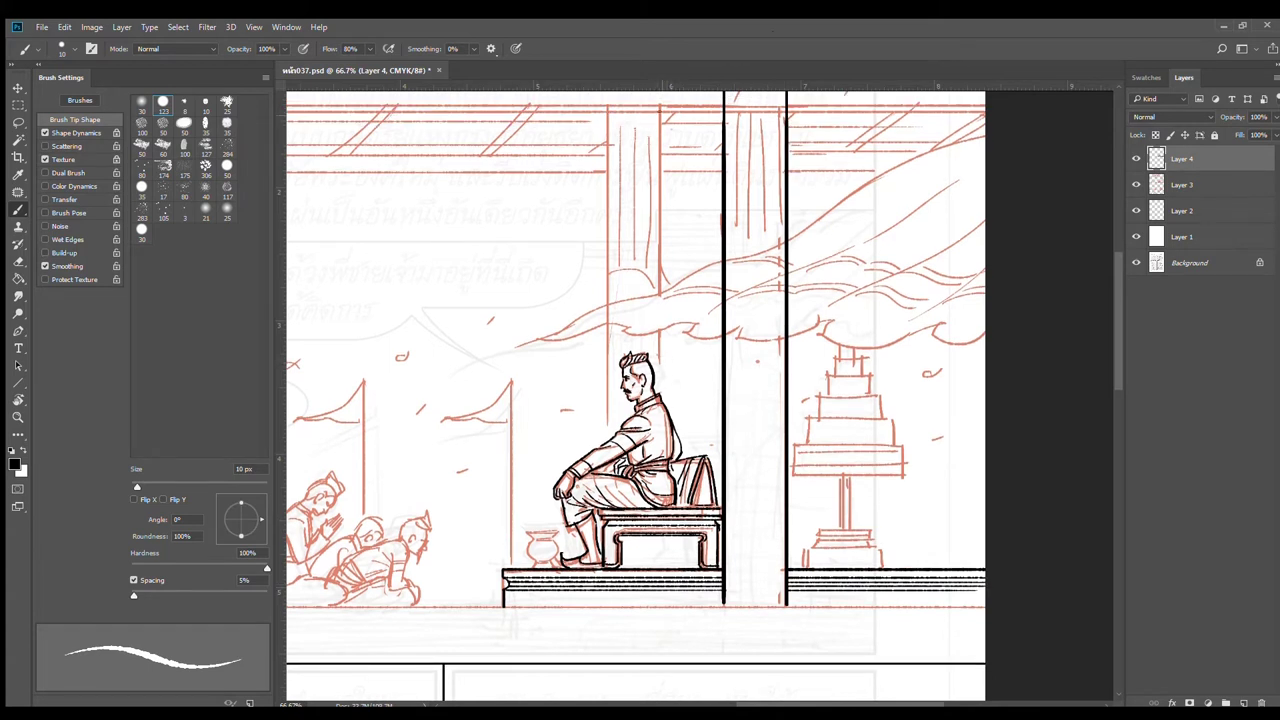
left_click_drag(658, 110, 660, 380)
left_click_drag(605, 110, 607, 426)
mouse_move(790, 308)
left_mouse_down()
mouse_move(780, 466)
mouse_move(942, 364)
left_mouse_up()
Step: Ink the straight floor line across the full width of the upper panel
scroll(888, 354, "down", 1)
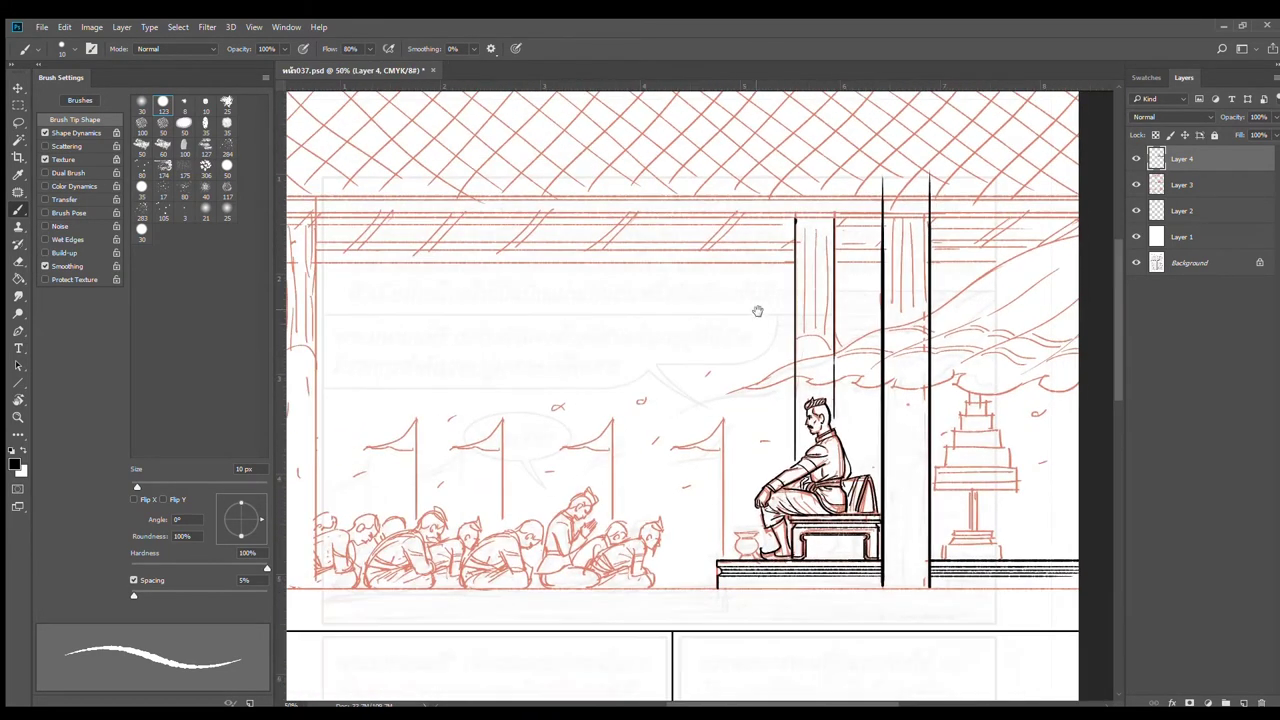
left_click_drag(768, 286, 799, 154)
scroll(934, 443, "down", 1)
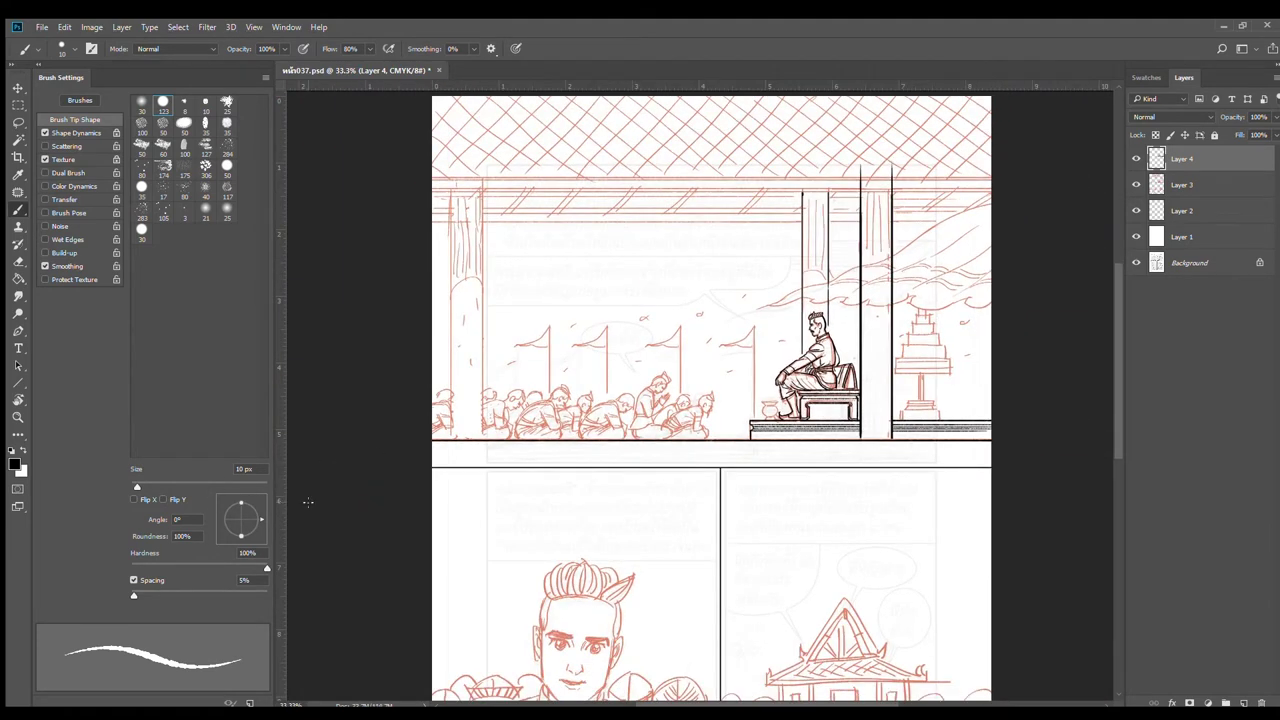
left_click_drag(571, 325, 619, 394)
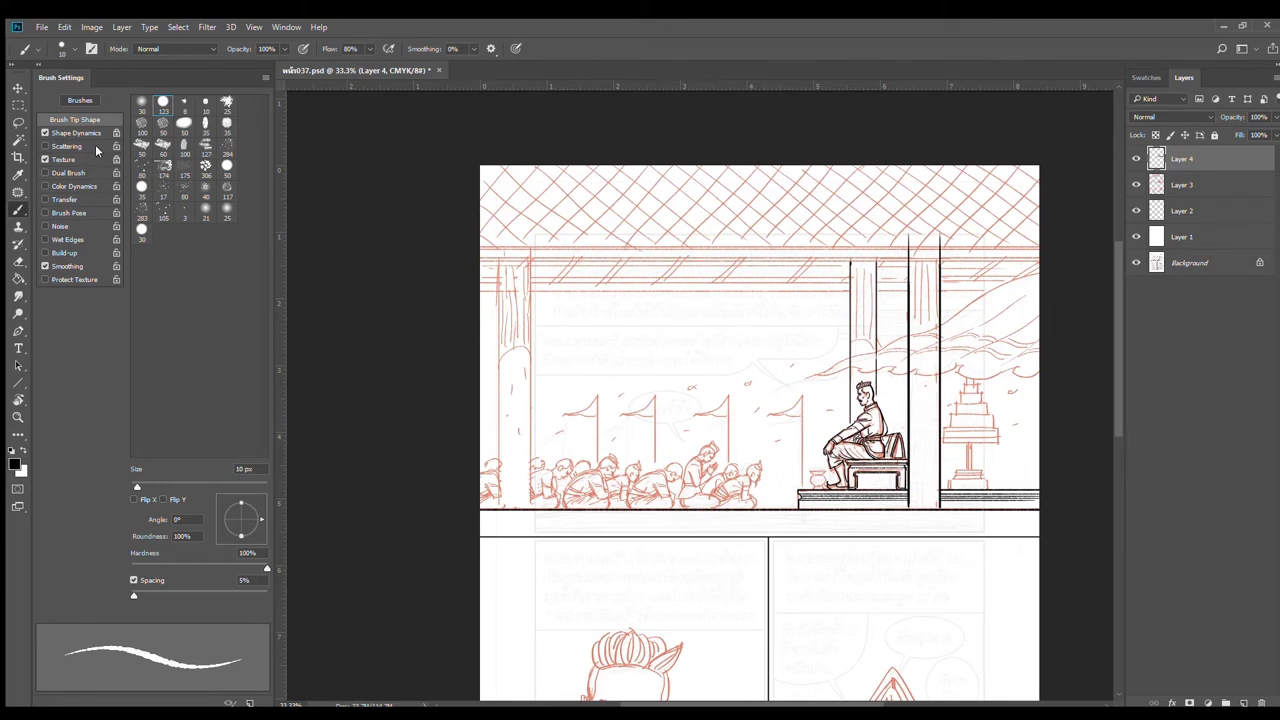
Step: Duplicate the inked large pillar onto the sketched pillar at the left side of the panel and clear the selection
left_click(18, 104)
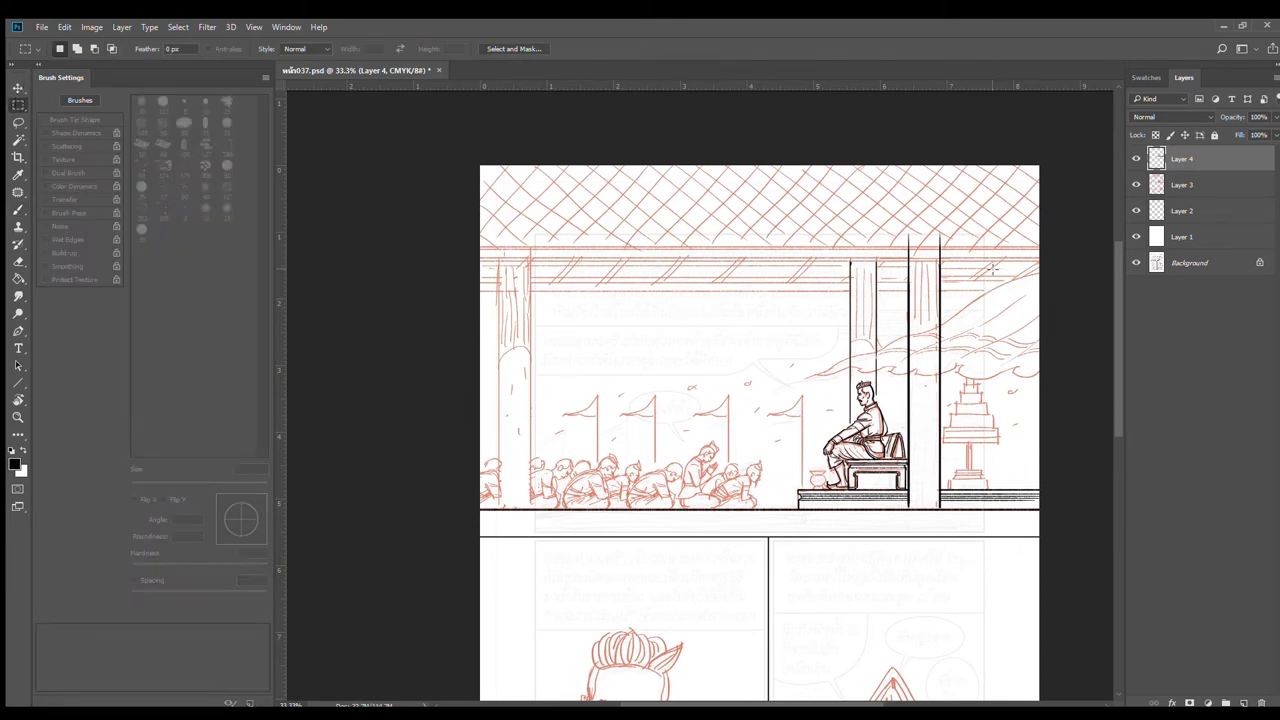
left_click_drag(906, 228, 941, 506)
left_click_drag(940, 490, 530, 490)
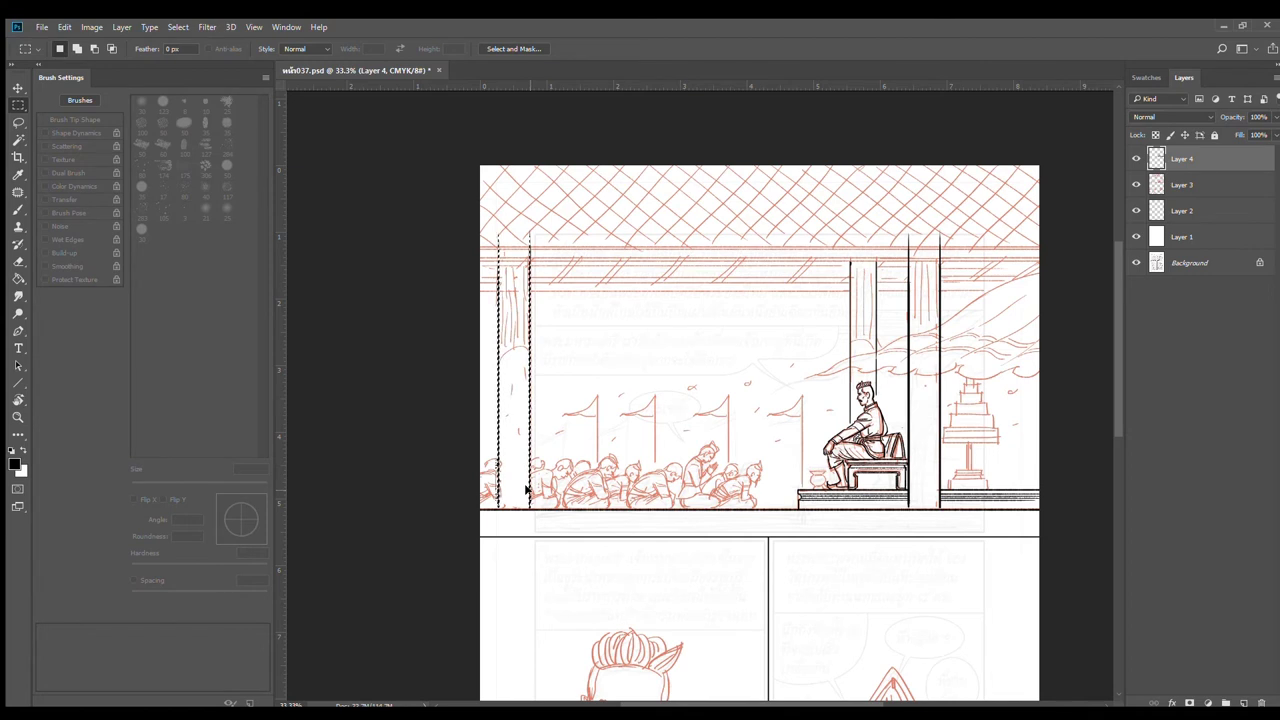
key("ctrl+d")
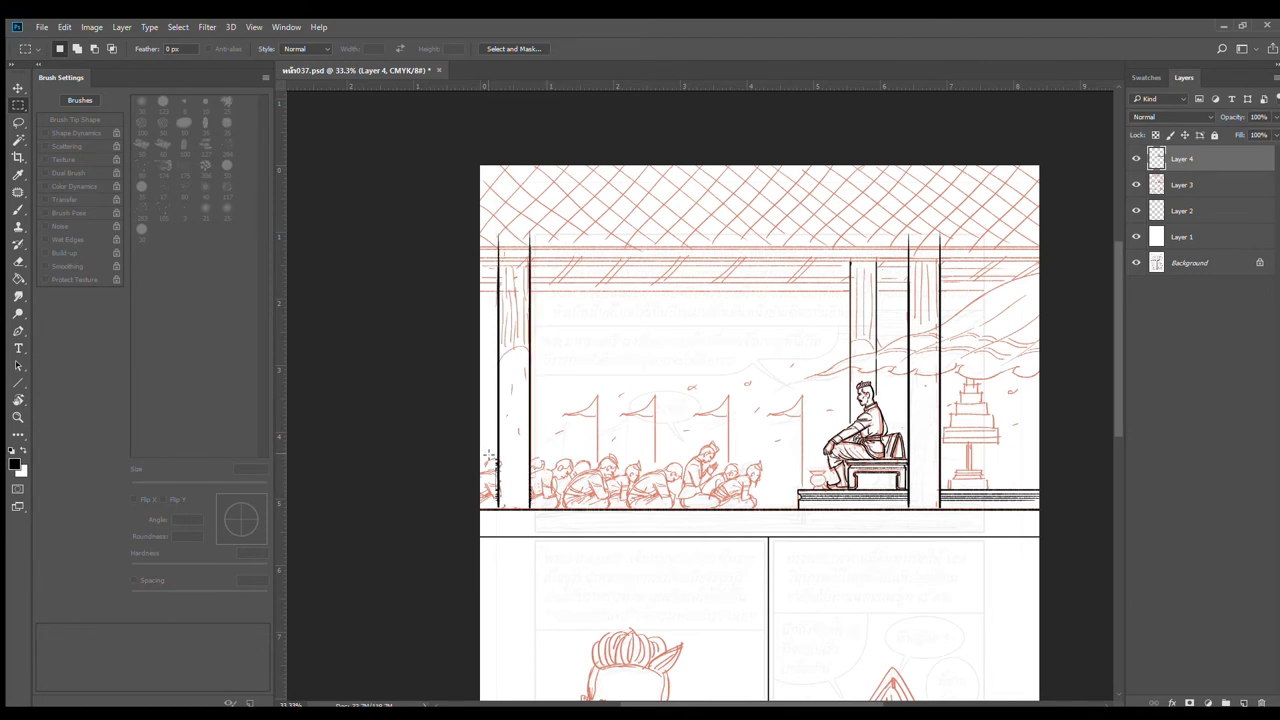
Step: Erase the stray marks beside the copied pillar's base and the ends of both large pillars above the roof beam
key("w")
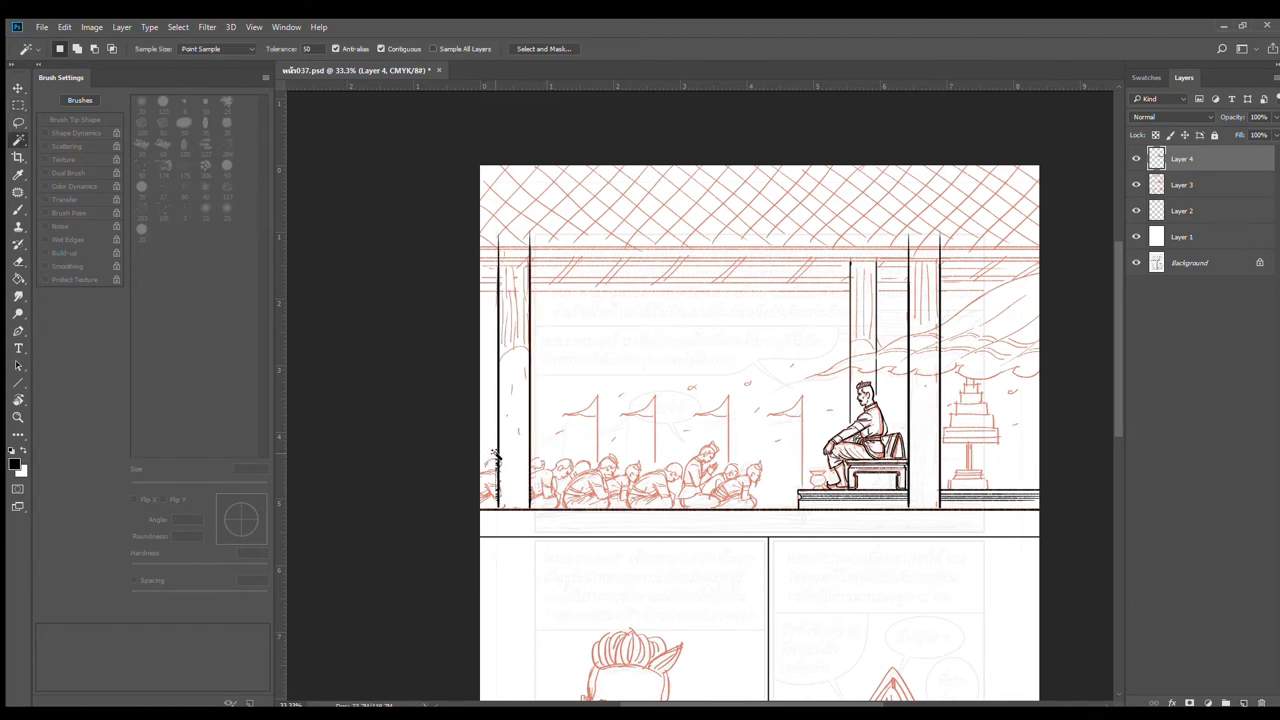
key("e")
left_click_drag(493, 456, 495, 489)
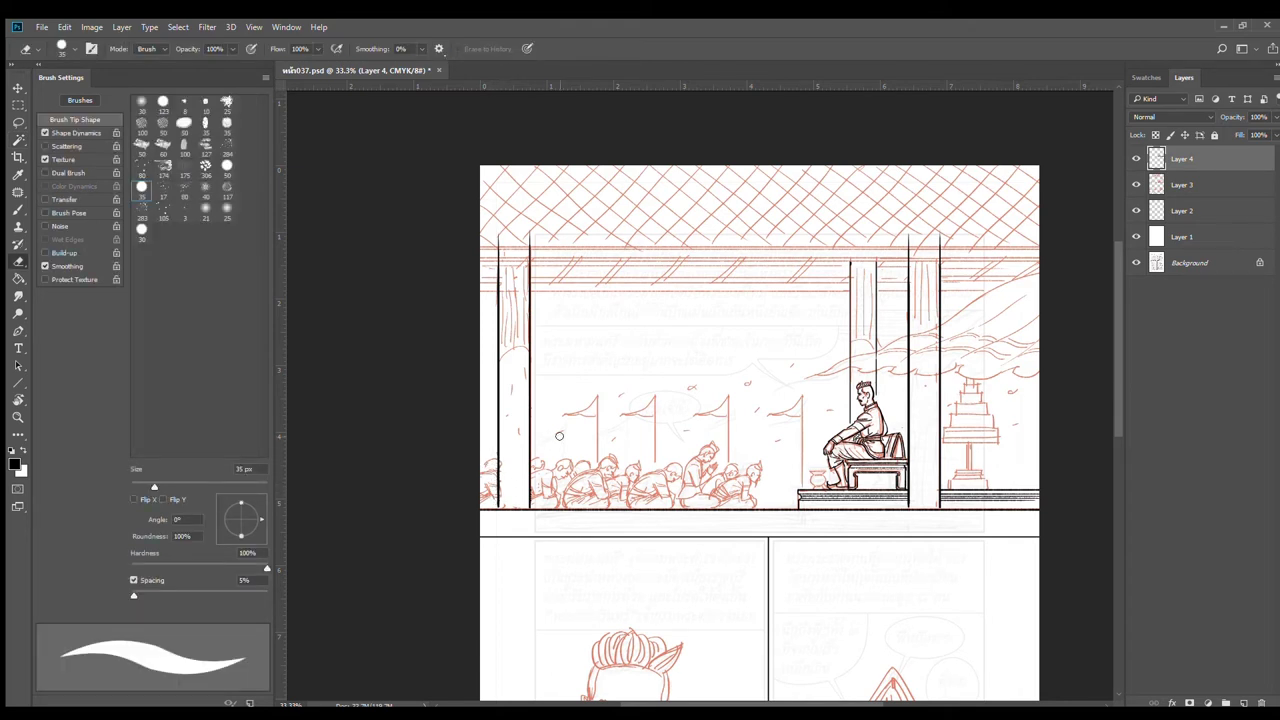
left_click_drag(675, 357, 669, 425)
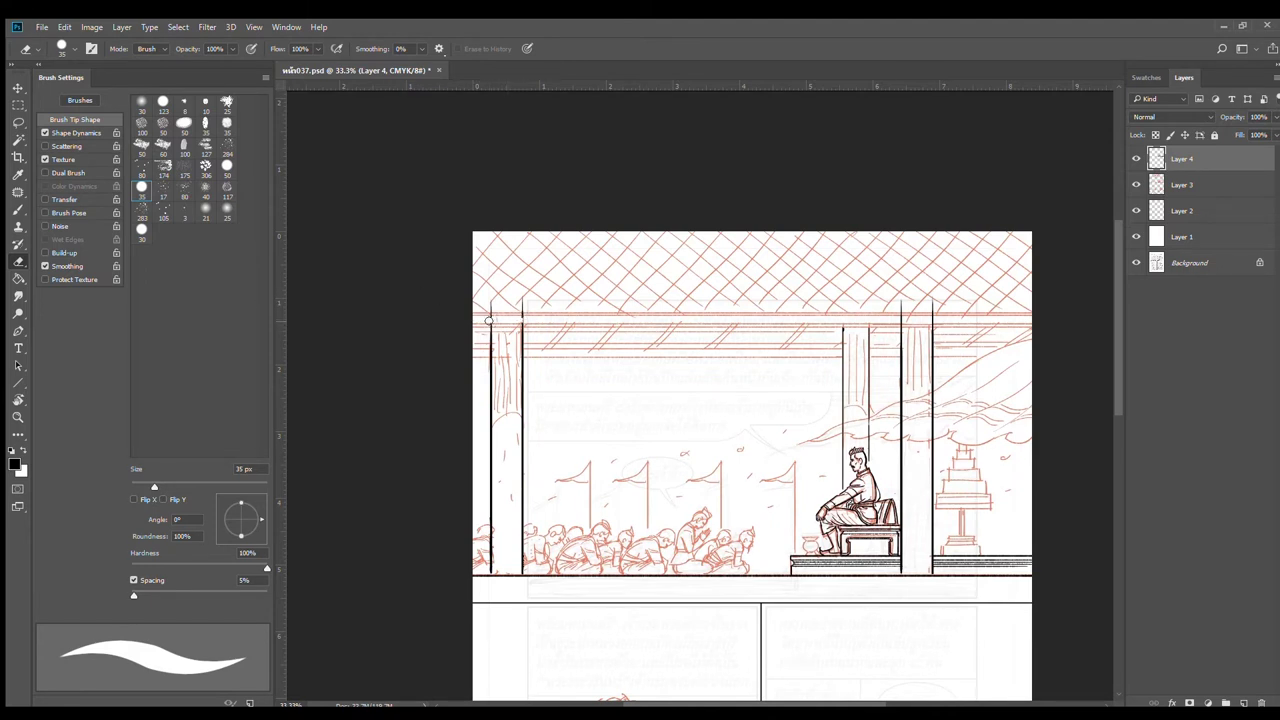
mouse_move(928, 322)
left_mouse_down()
mouse_move(931, 296)
mouse_move(898, 298)
left_mouse_up()
mouse_move(471, 296)
left_mouse_down()
mouse_move(494, 316)
mouse_move(538, 302)
left_mouse_up()
Step: Ink the roof beam's lower edge and its double upper edge across the full page width below the tile pattern
left_click(18, 381)
left_click(16, 210)
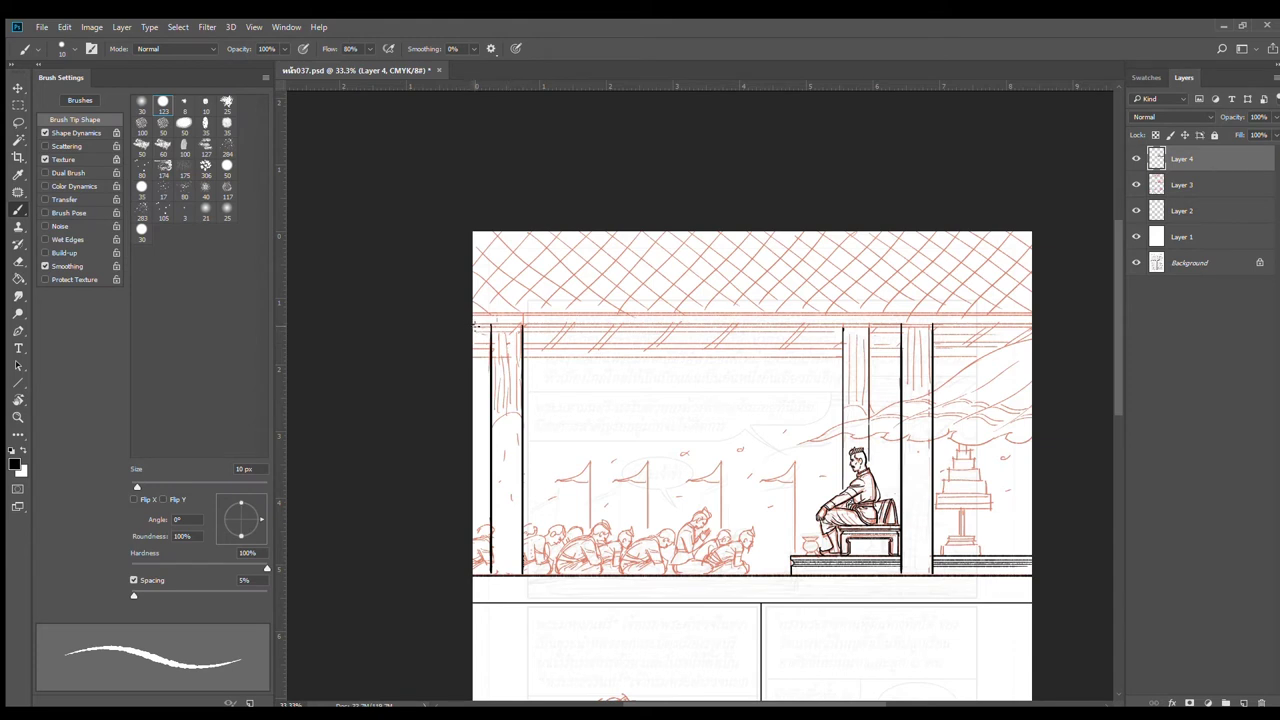
left_click_drag(473, 325, 1171, 336)
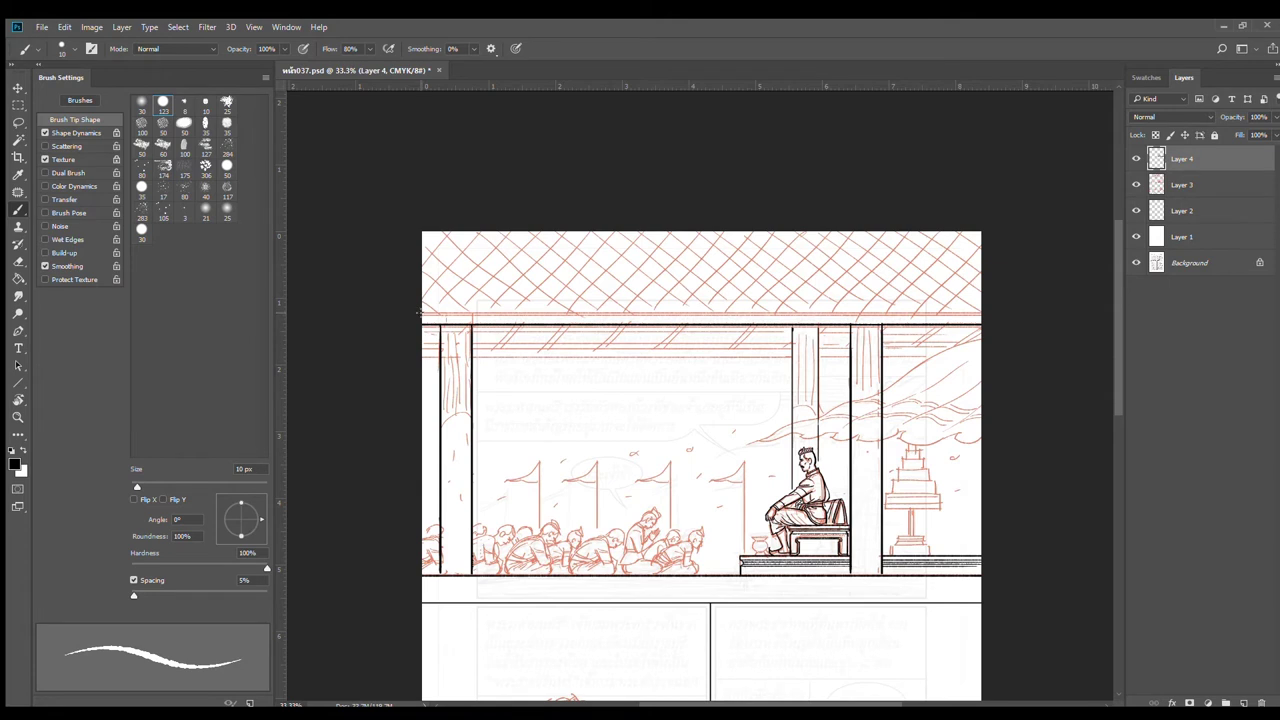
left_click_drag(420, 313, 975, 313)
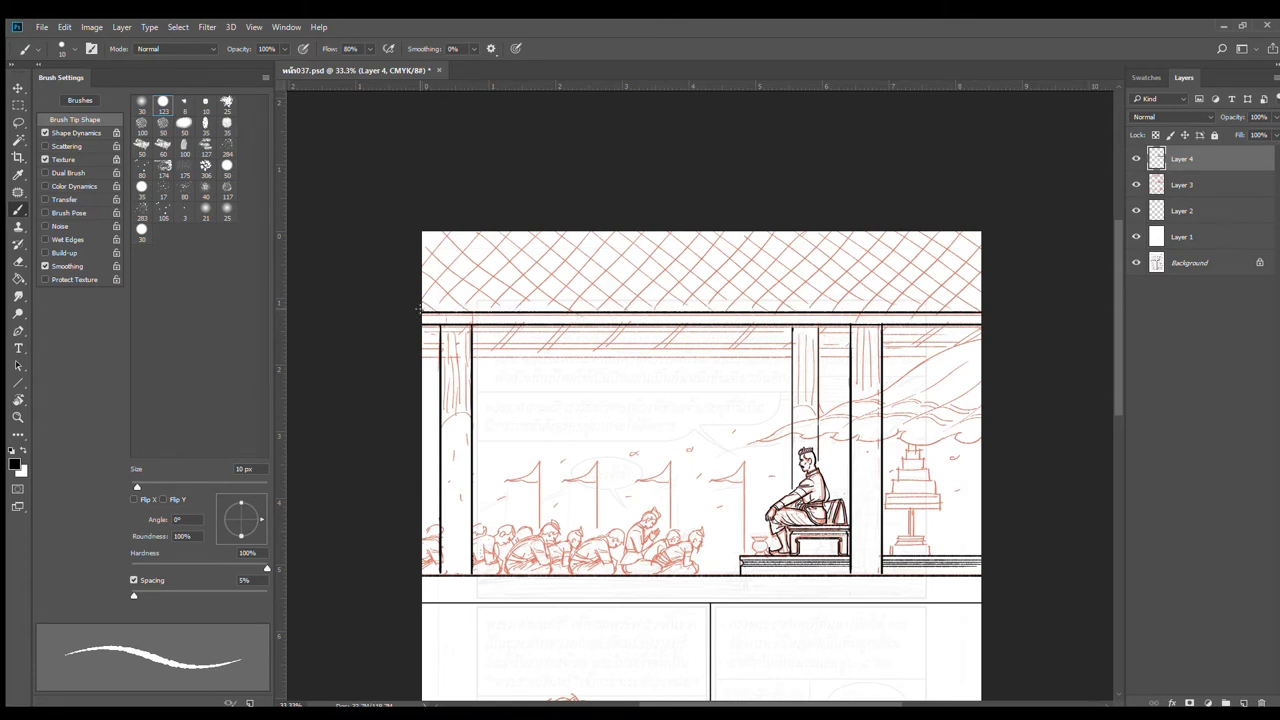
left_click_drag(420, 310, 982, 310)
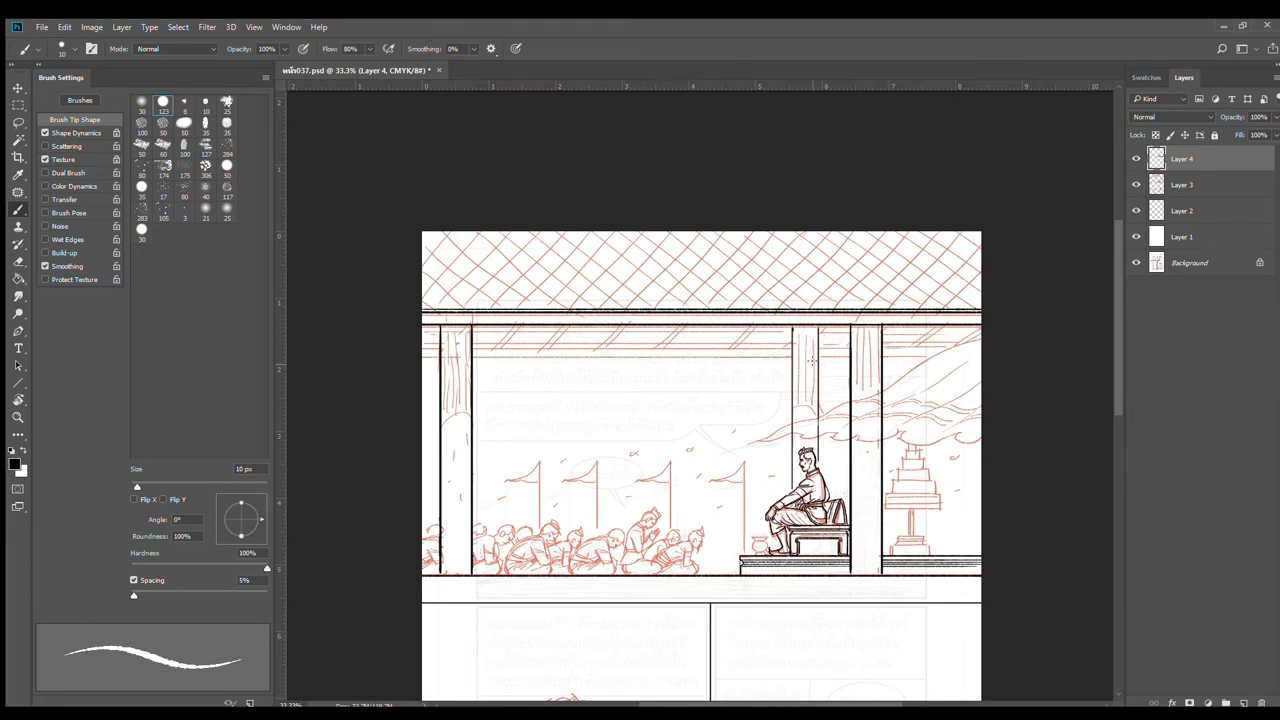
Step: Ink the inner beam's two horizontal lines below the roof beam, running between and beyond the pillars
left_click(698, 378, "ctrl")
left_click_drag(484, 374, 705, 355)
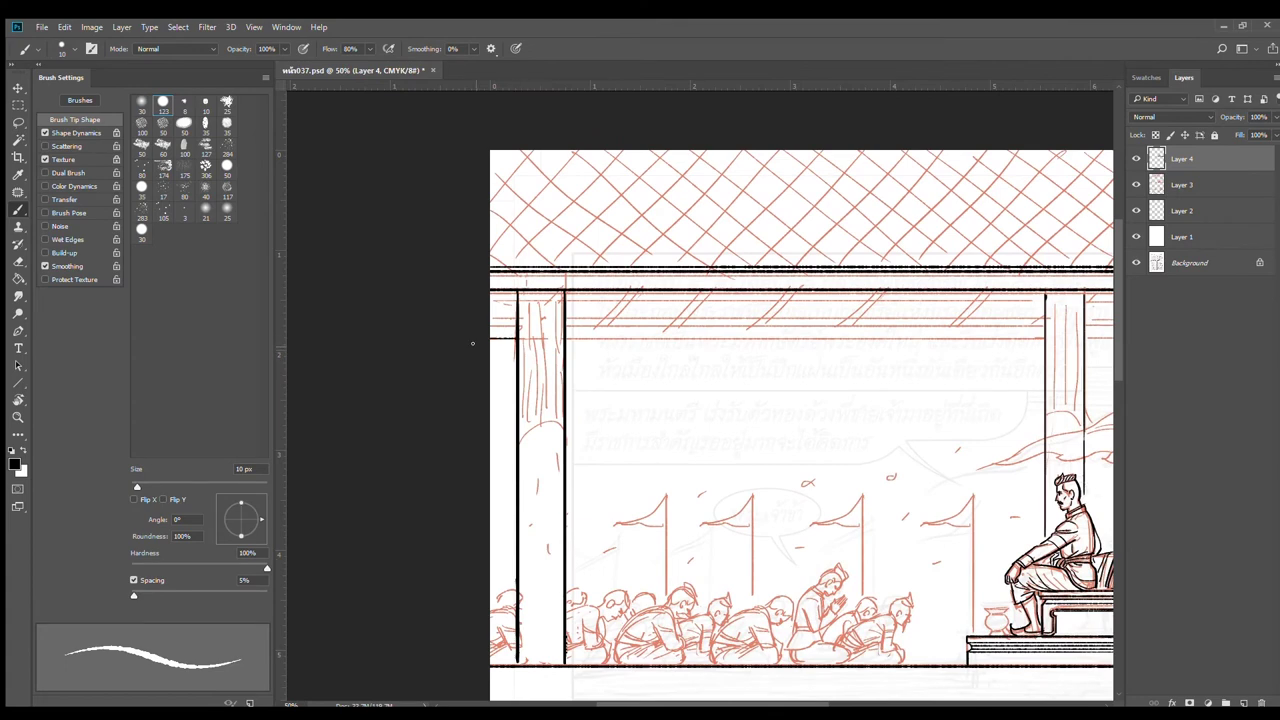
mouse_move(583, 343)
left_mouse_down()
mouse_move(505, 336)
mouse_move(962, 332)
mouse_move(928, 346)
mouse_move(757, 346)
mouse_move(808, 332)
mouse_move(940, 333)
left_mouse_up()
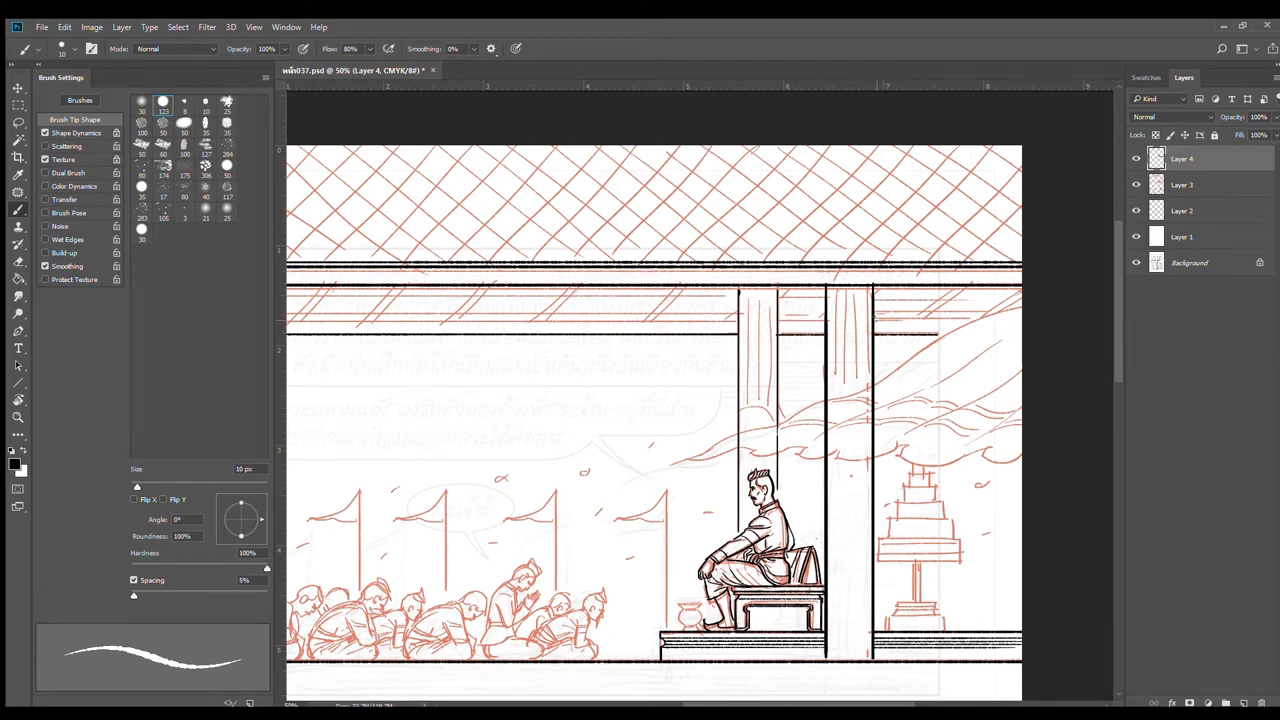
left_click_drag(874, 318, 974, 319)
mouse_move(824, 319)
left_mouse_down()
mouse_move(782, 320)
mouse_move(927, 328)
mouse_move(900, 315)
mouse_move(377, 316)
left_mouse_up()
key("ctrl+z")
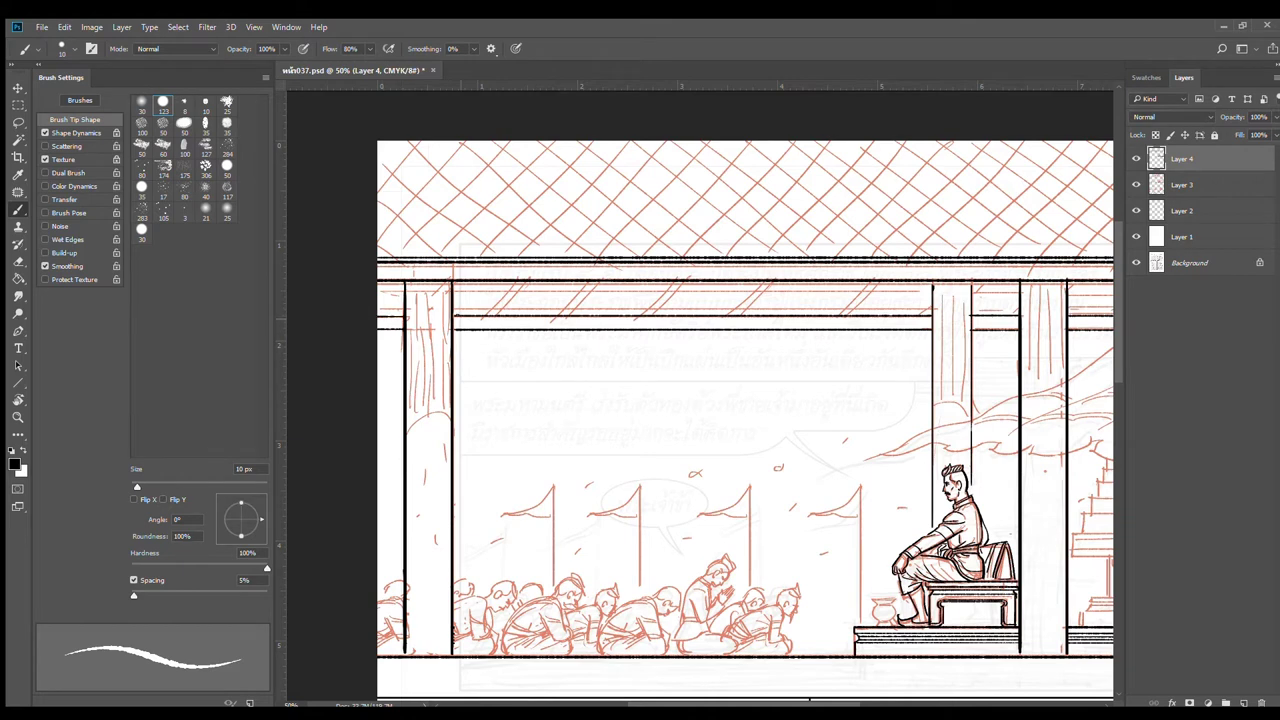
Step: Ink the curtain's curved upper edge from the roof beam down beside the large pillar behind the seated man
left_click(860, 354, "alt")
left_click_drag(917, 350, 793, 391)
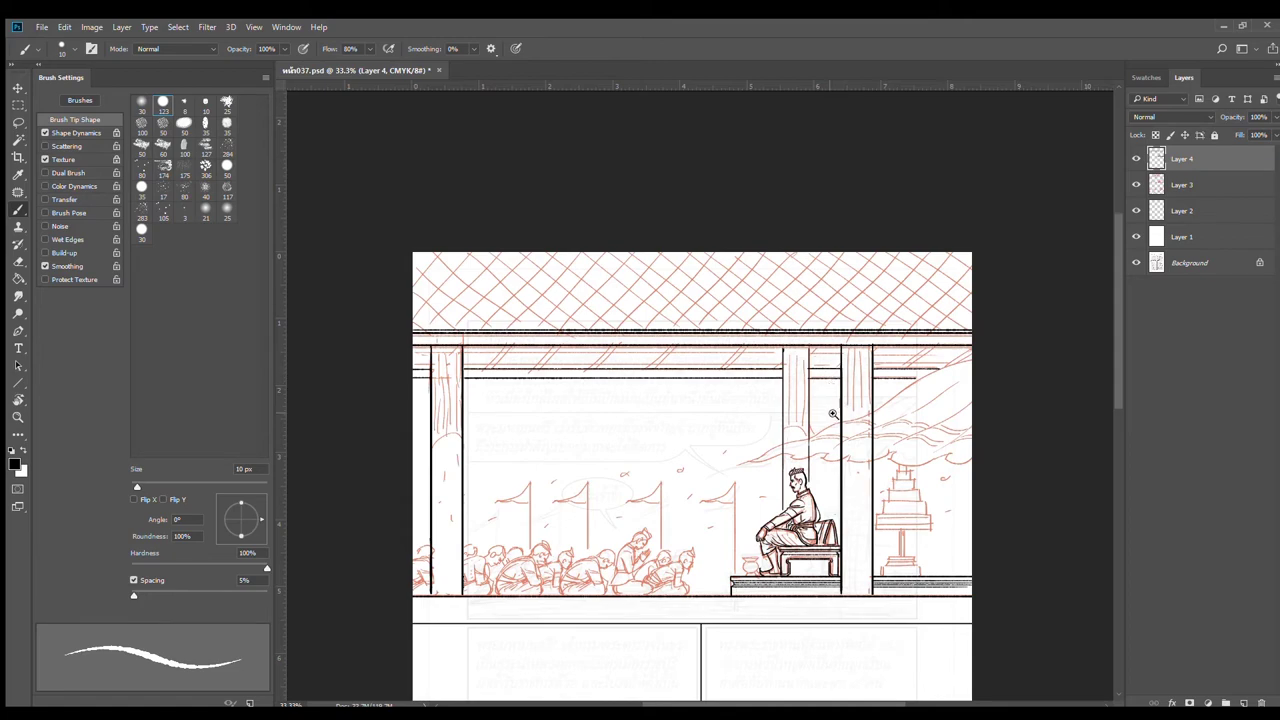
left_click(830, 413, "ctrl")
left_click(823, 462, "ctrl")
left_click_drag(838, 448, 674, 442)
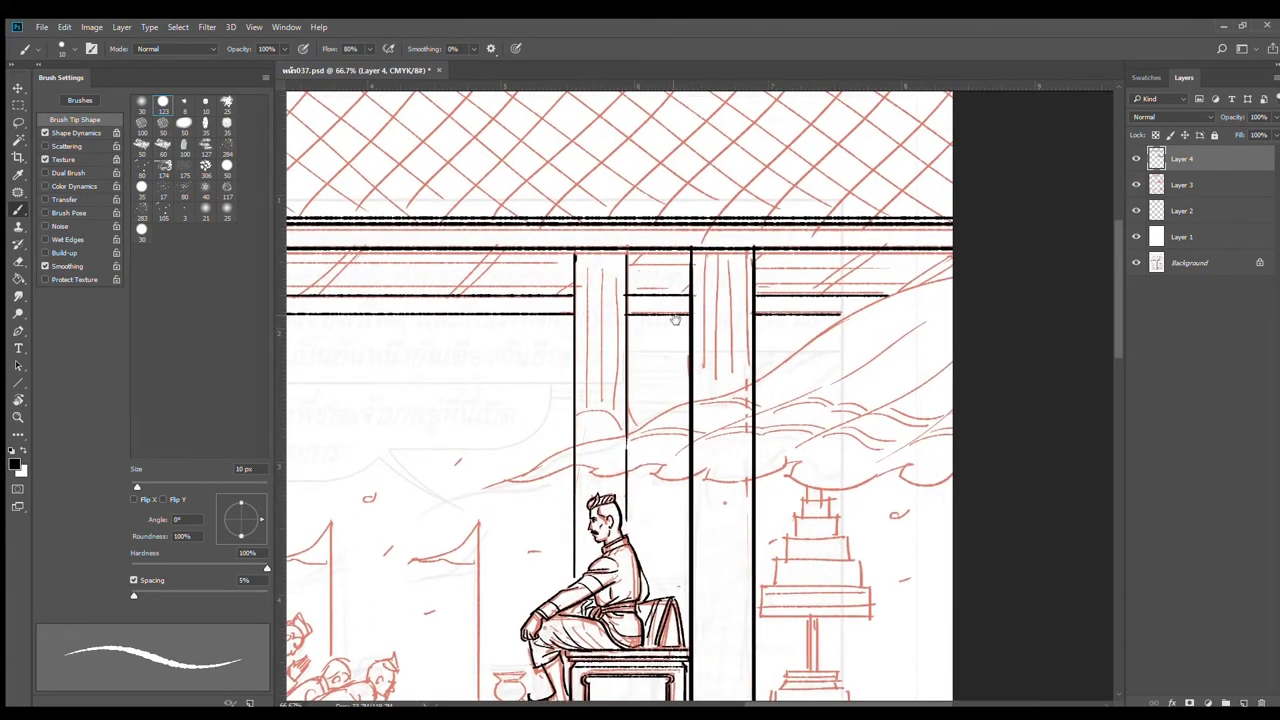
left_click_drag(684, 333, 686, 212)
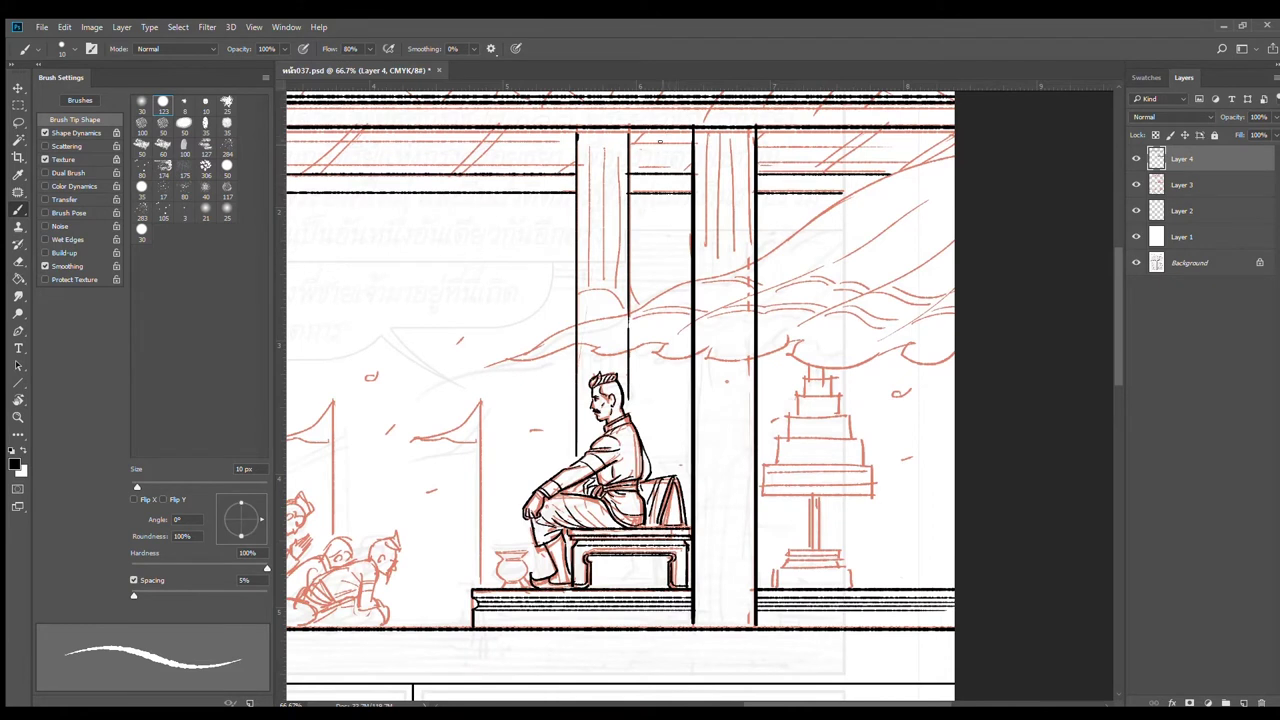
left_click_drag(662, 128, 682, 412)
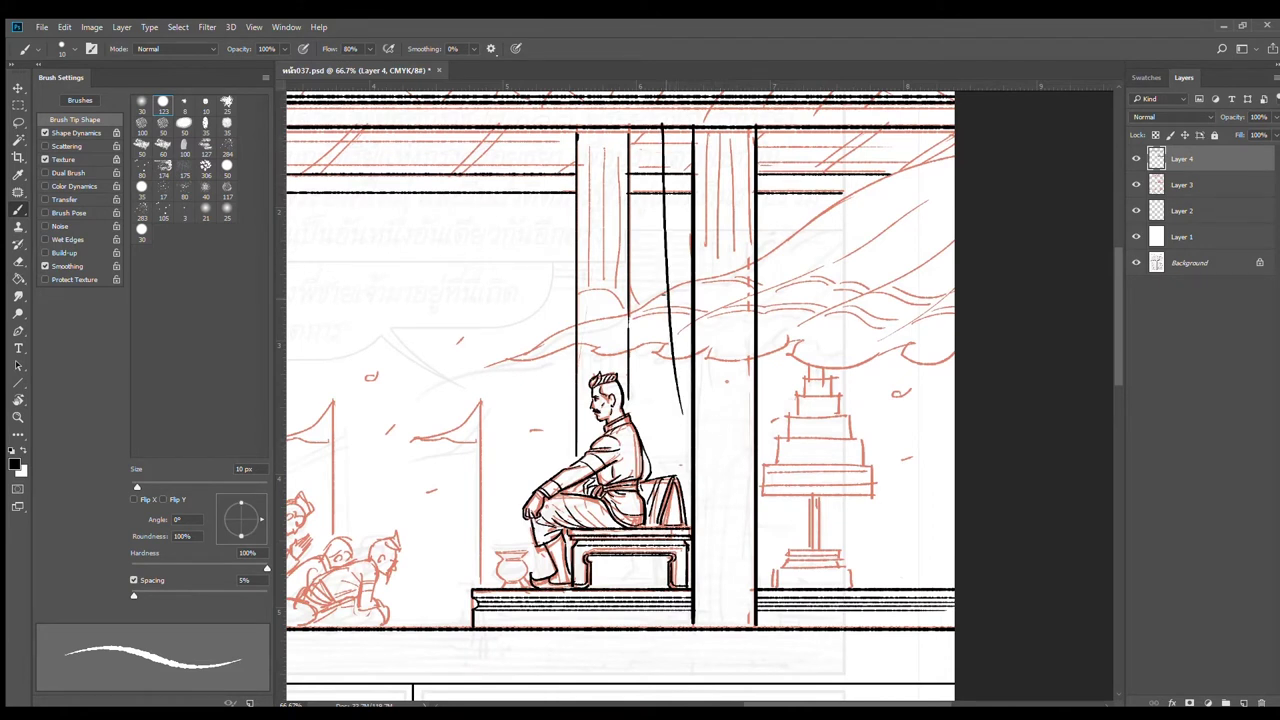
Step: Erase the inner beam lines between the curtain edge and the large pillar, and ink the tieback band across that pillar
key("e")
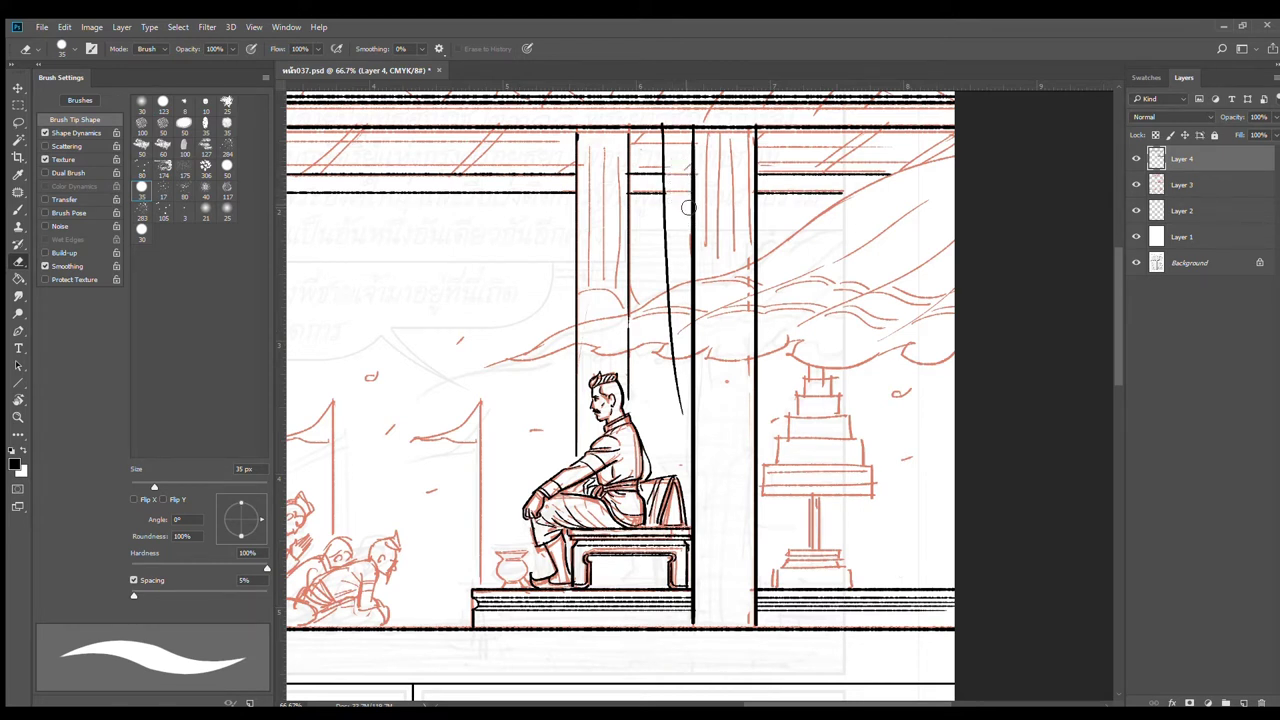
key("b")
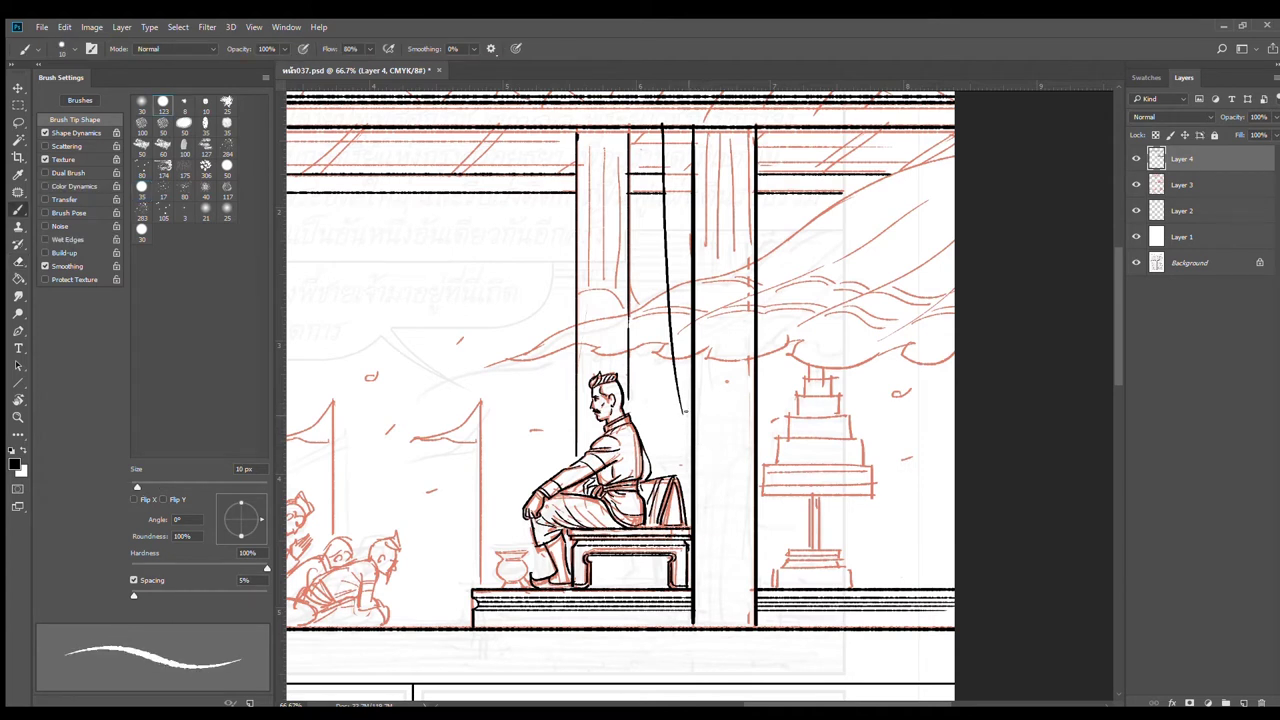
left_click_drag(686, 411, 752, 388)
left_click_drag(684, 413, 668, 582)
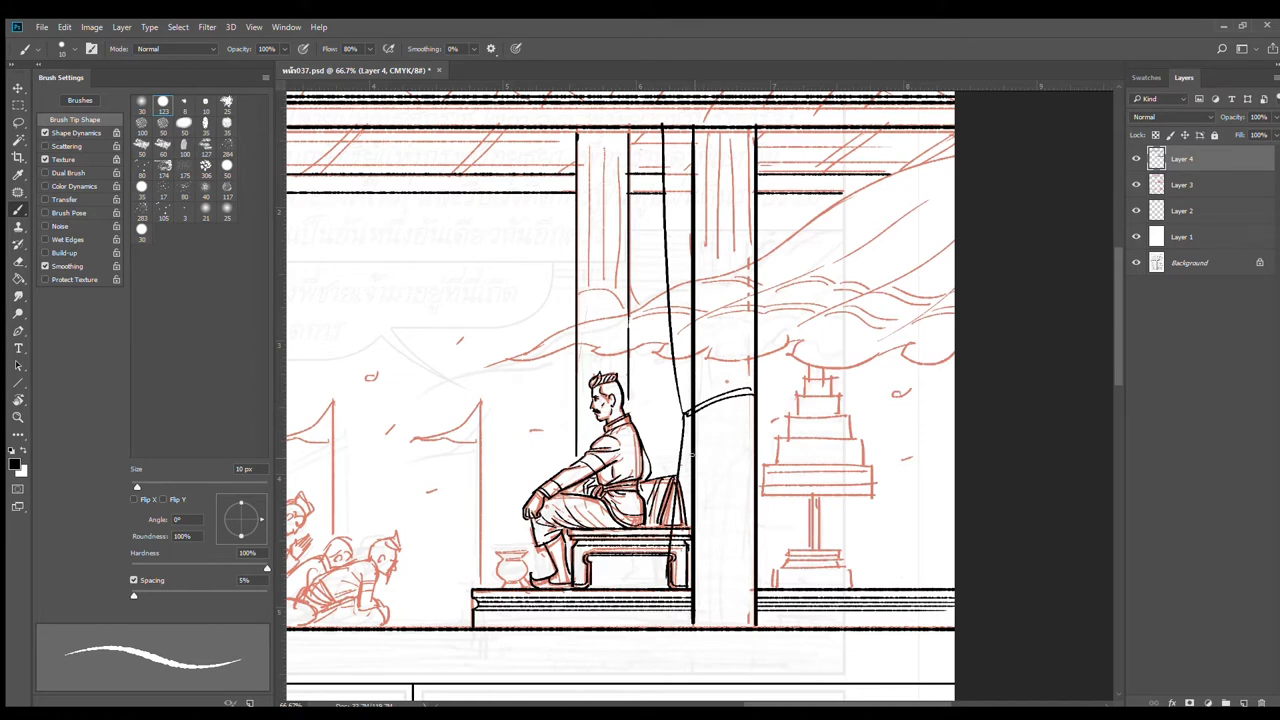
key("ctrl+z")
left_click_drag(683, 413, 659, 587)
key("ctrl+z")
left_click_drag(686, 412, 657, 615)
key("ctrl+z")
key("ctrl+z")
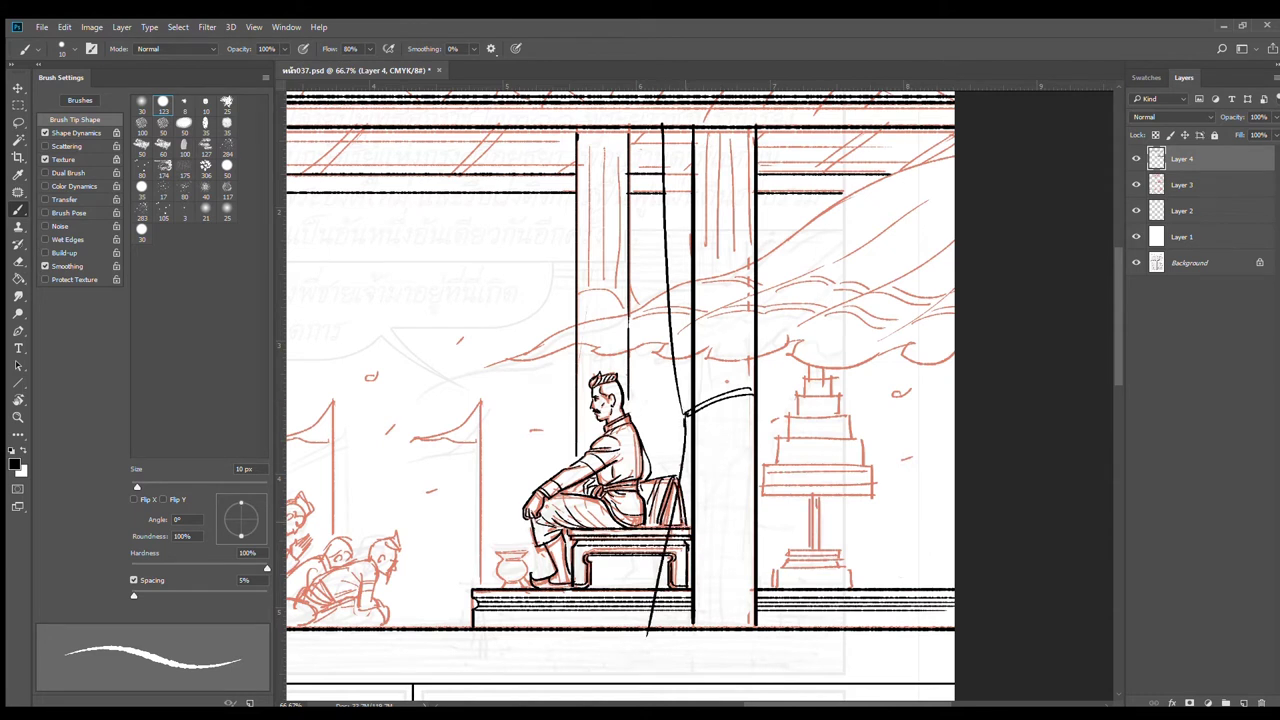
key("ctrl+z")
left_click_drag(686, 414, 653, 644)
key("ctrl+z")
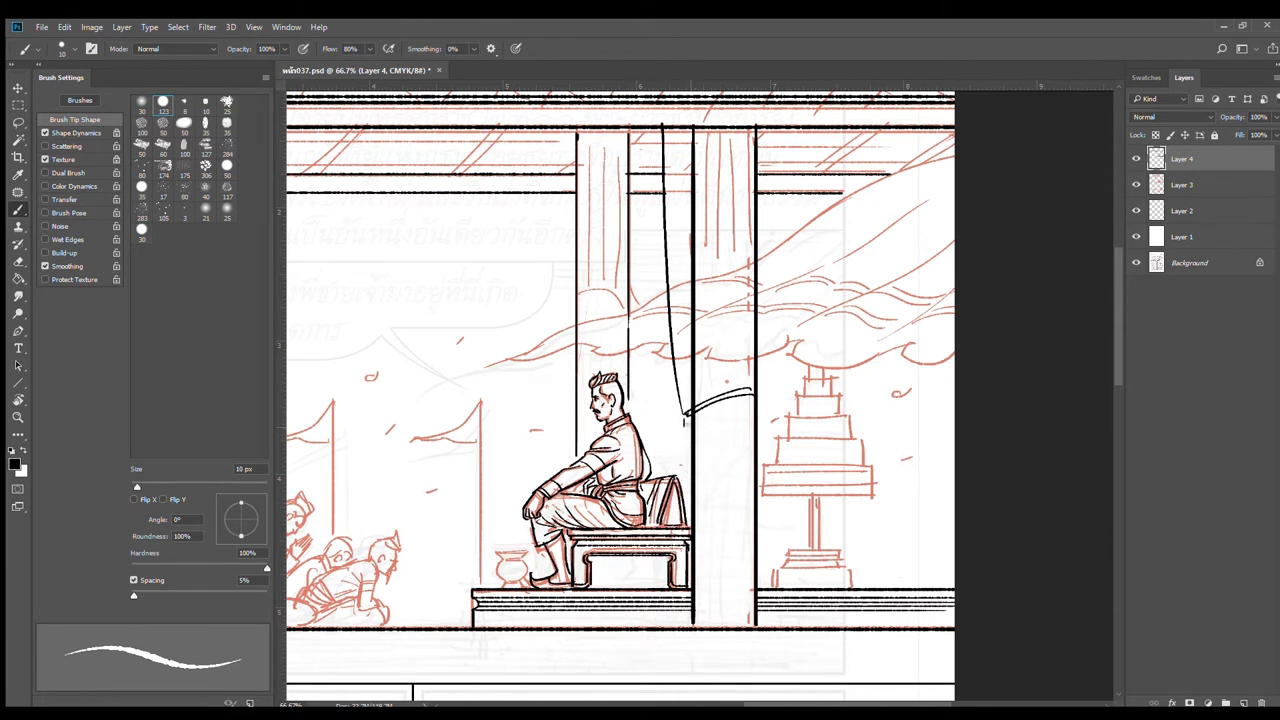
Step: Ink the curtain's lower edge from the tieback to the floor and erase the bench and platform lines behind it
left_click_drag(684, 413, 657, 631)
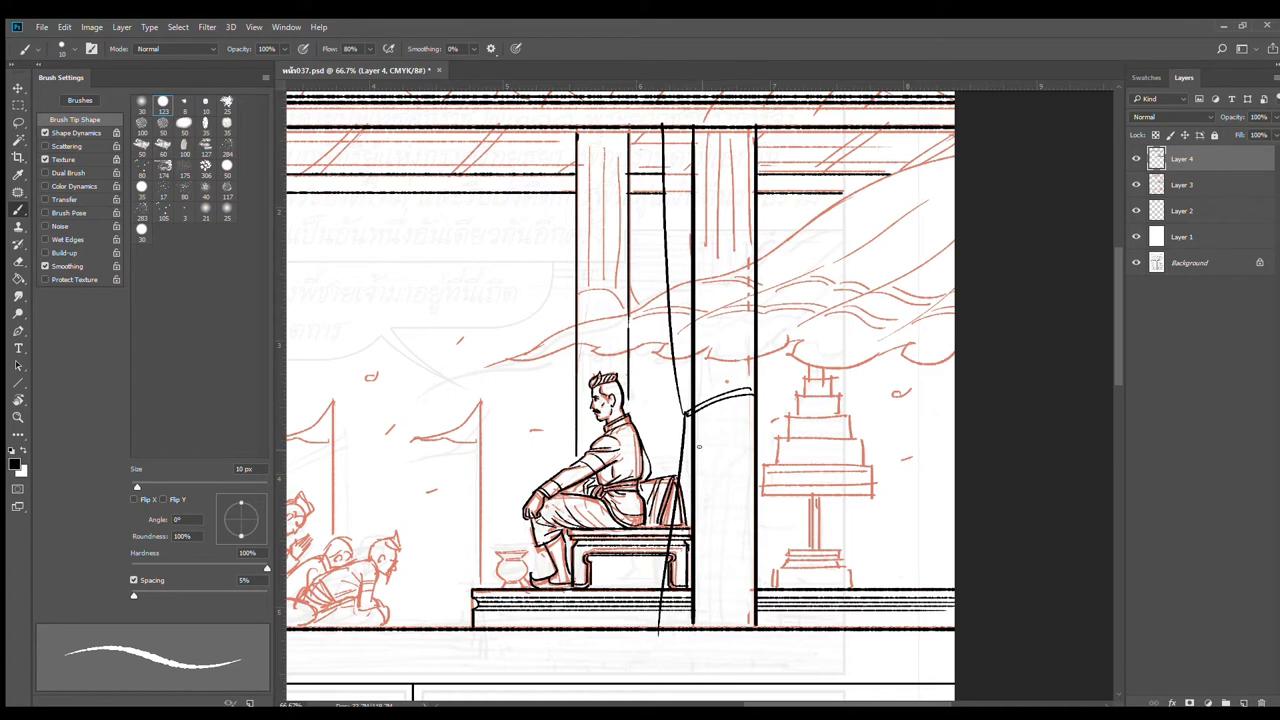
key("e")
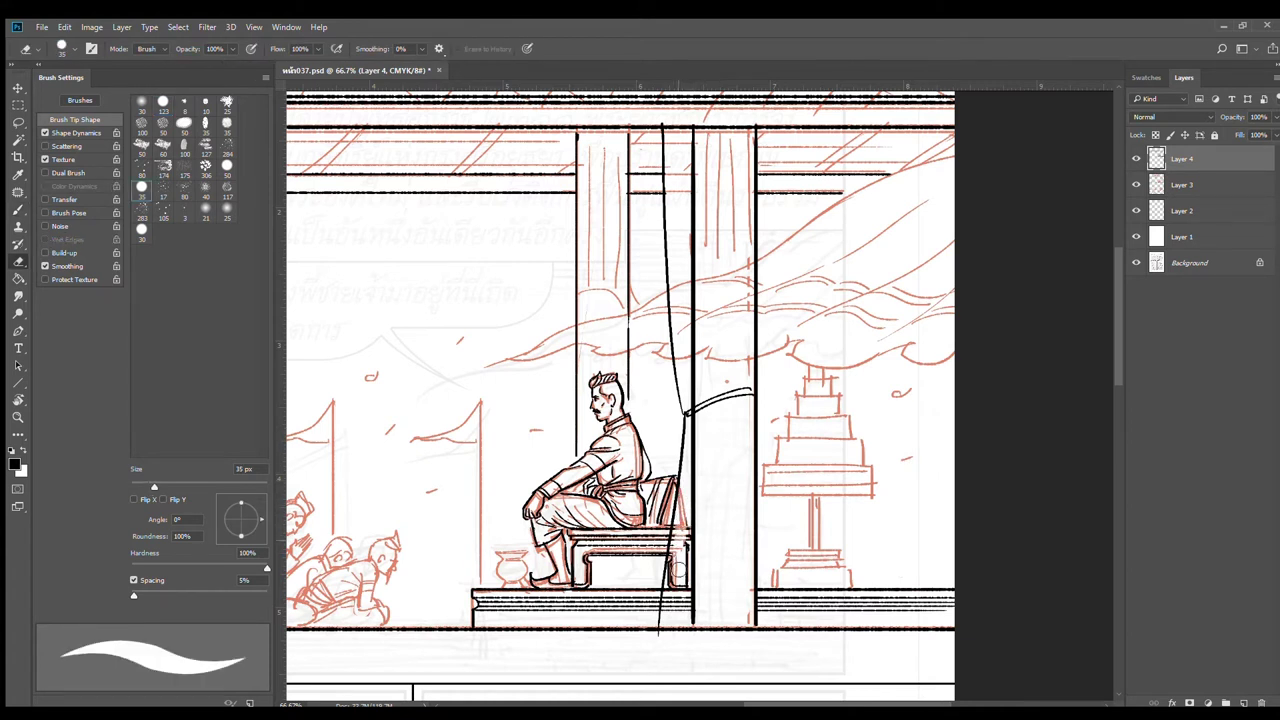
left_click_drag(678, 551, 672, 605)
mouse_move(686, 538)
left_mouse_down()
mouse_move(690, 612)
mouse_move(670, 613)
mouse_move(670, 598)
mouse_move(658, 648)
left_mouse_up()
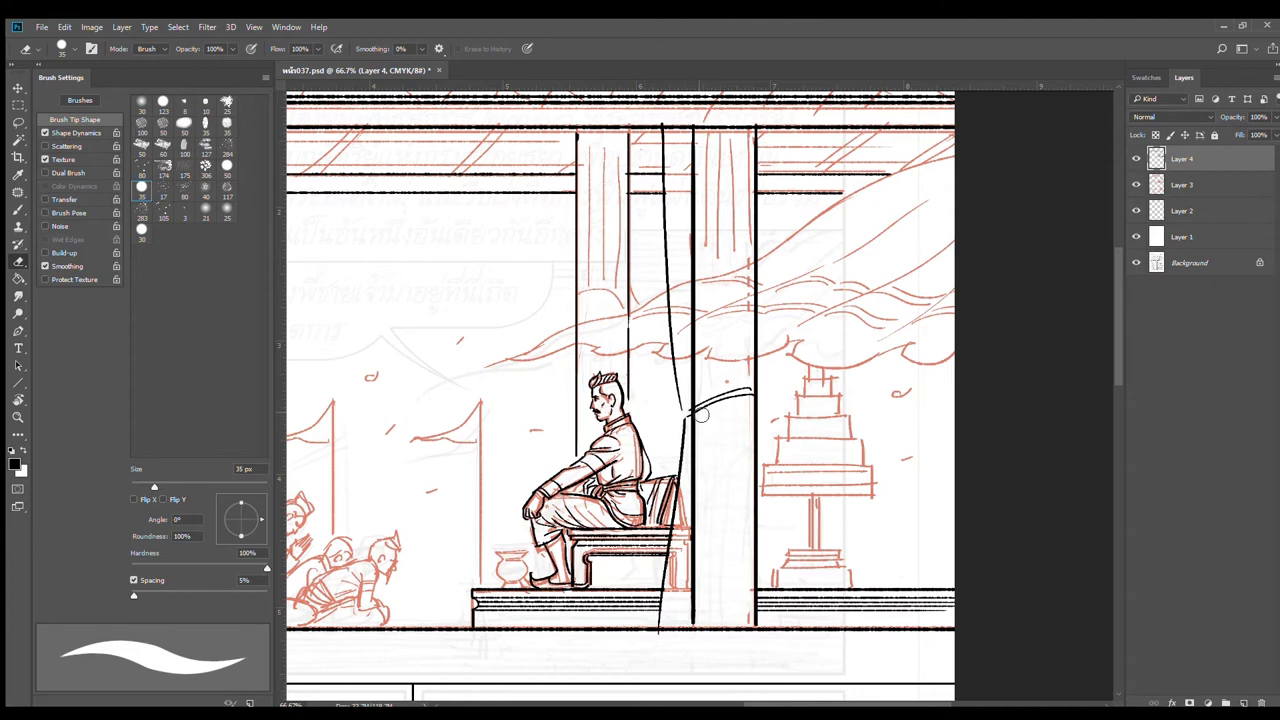
Step: Clean up the tieback where it meets the curtain and the pillar, and ink an extra line along its upper edge
key("b")
scroll(696, 416, "up", 1)
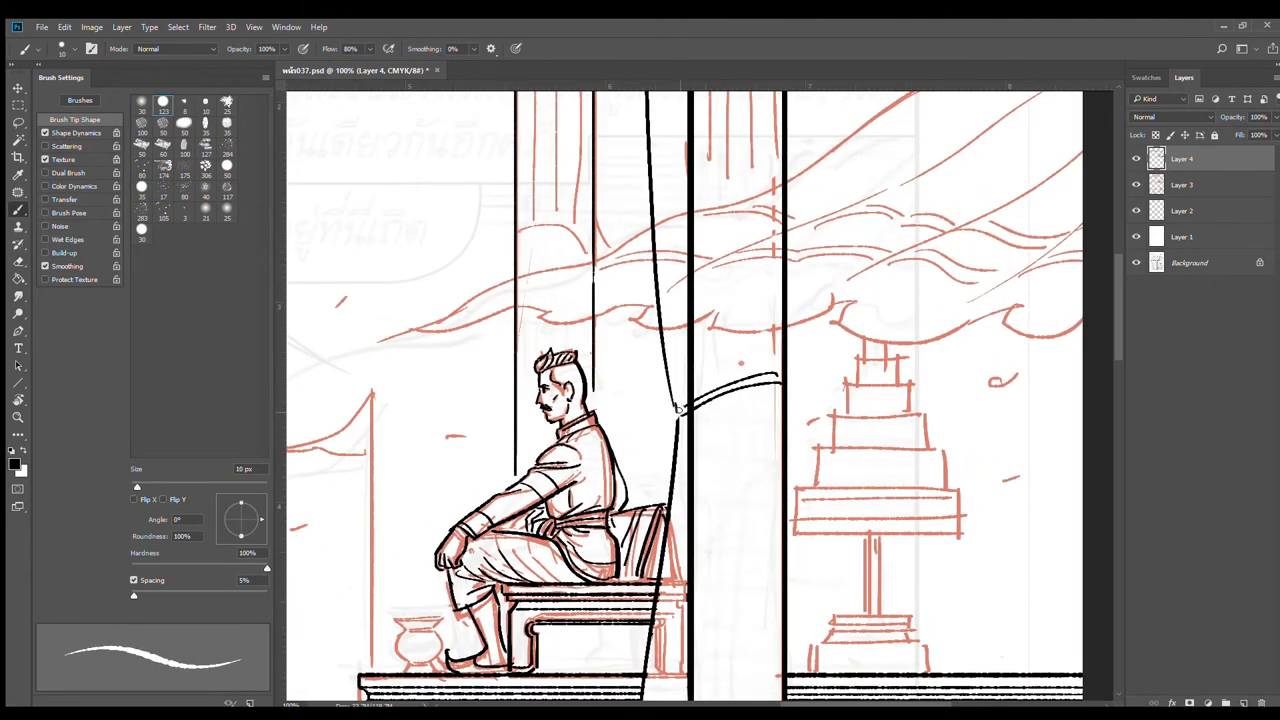
left_click_drag(675, 411, 678, 409)
key("e")
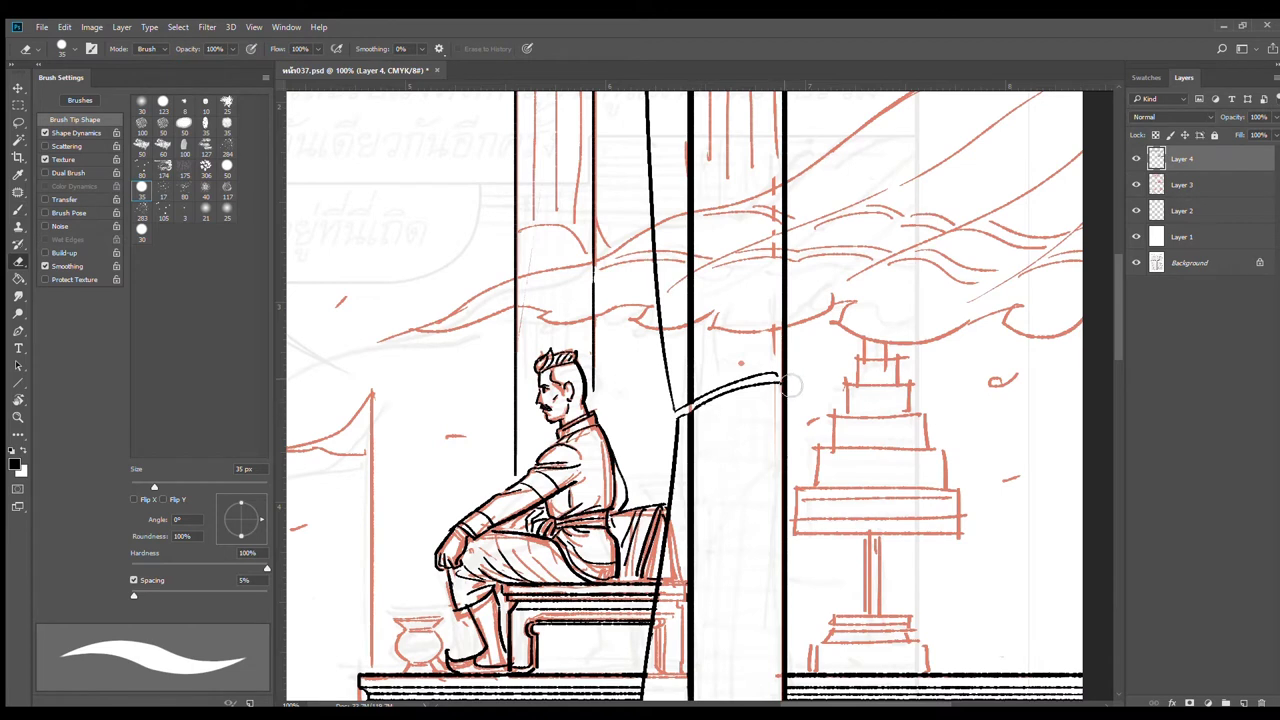
key("b")
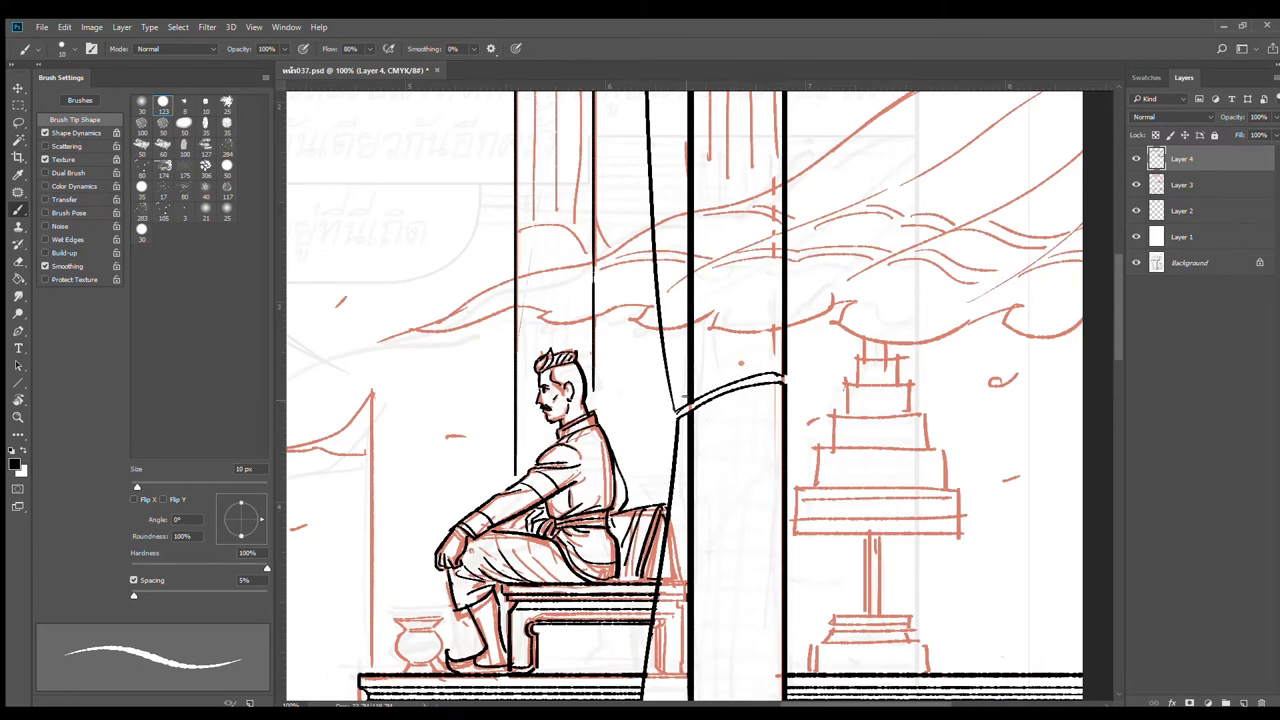
left_click_drag(681, 404, 770, 370)
key("ctrl+z")
left_click_drag(680, 406, 782, 369)
left_click_drag(684, 422, 702, 322)
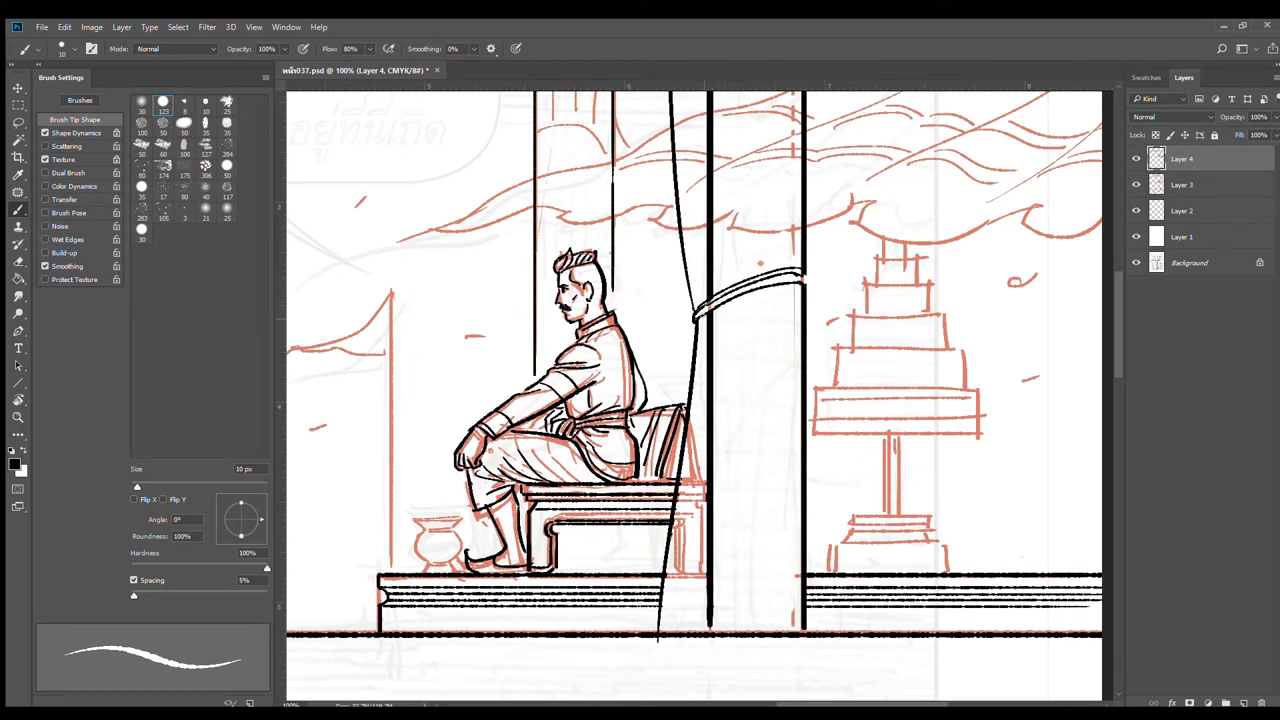
mouse_move(702, 317)
left_mouse_down()
mouse_move(676, 566)
mouse_move(707, 368)
left_mouse_up()
key("ctrl+z")
key("ctrl+z")
left_click_drag(704, 412, 690, 598)
key("ctrl+z")
Step: Ink a long fold line in the curtain below the tieback and erase excess lines around the curtain's lower end
left_click_drag(706, 430, 690, 618)
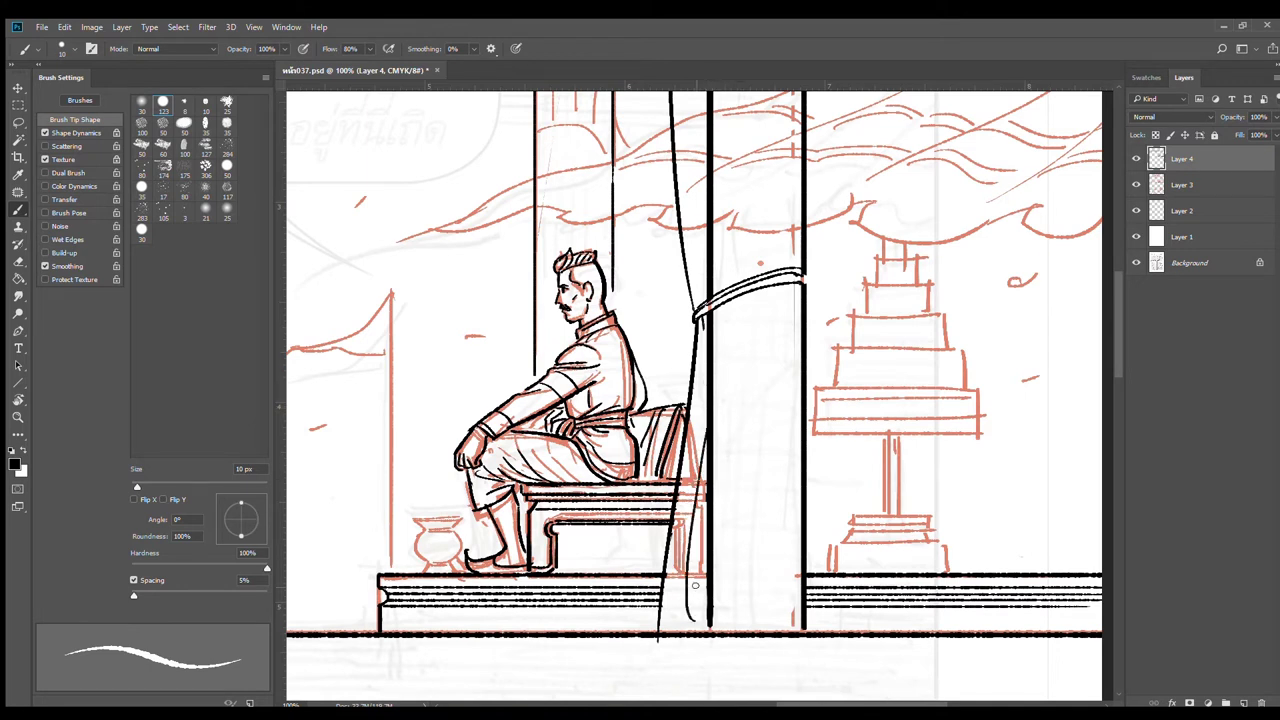
key("e")
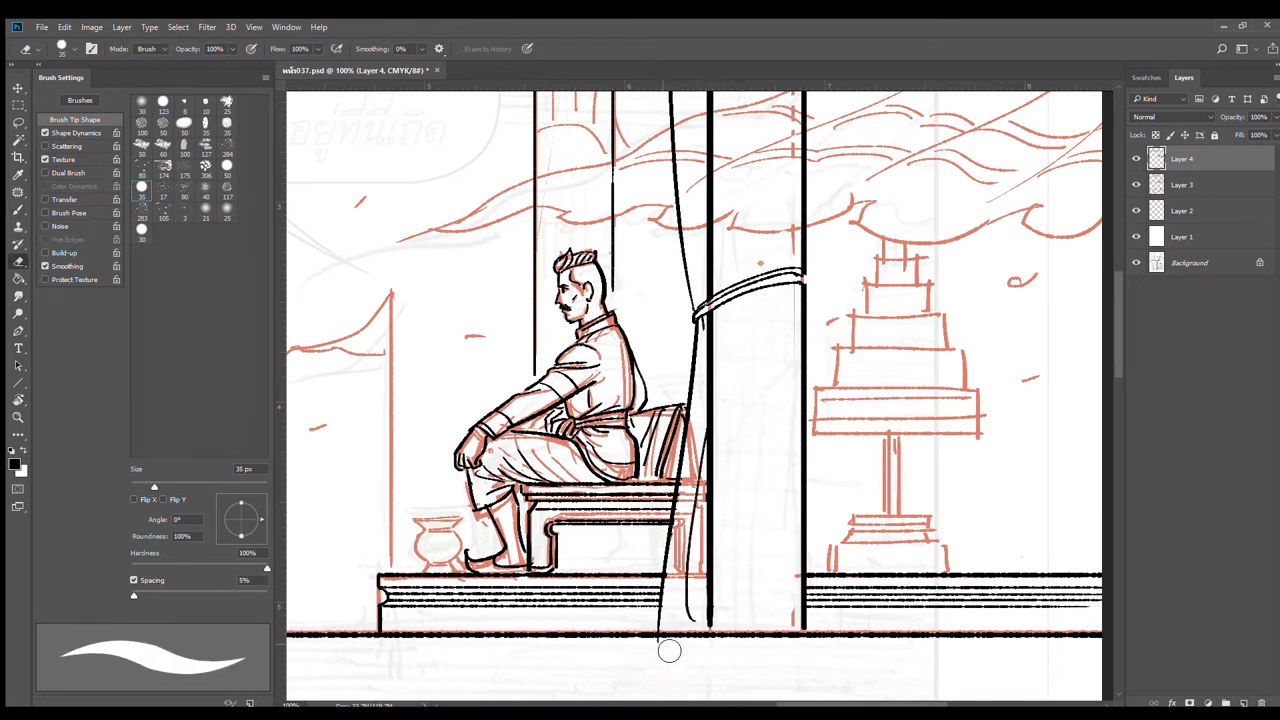
left_click_drag(720, 426, 700, 651)
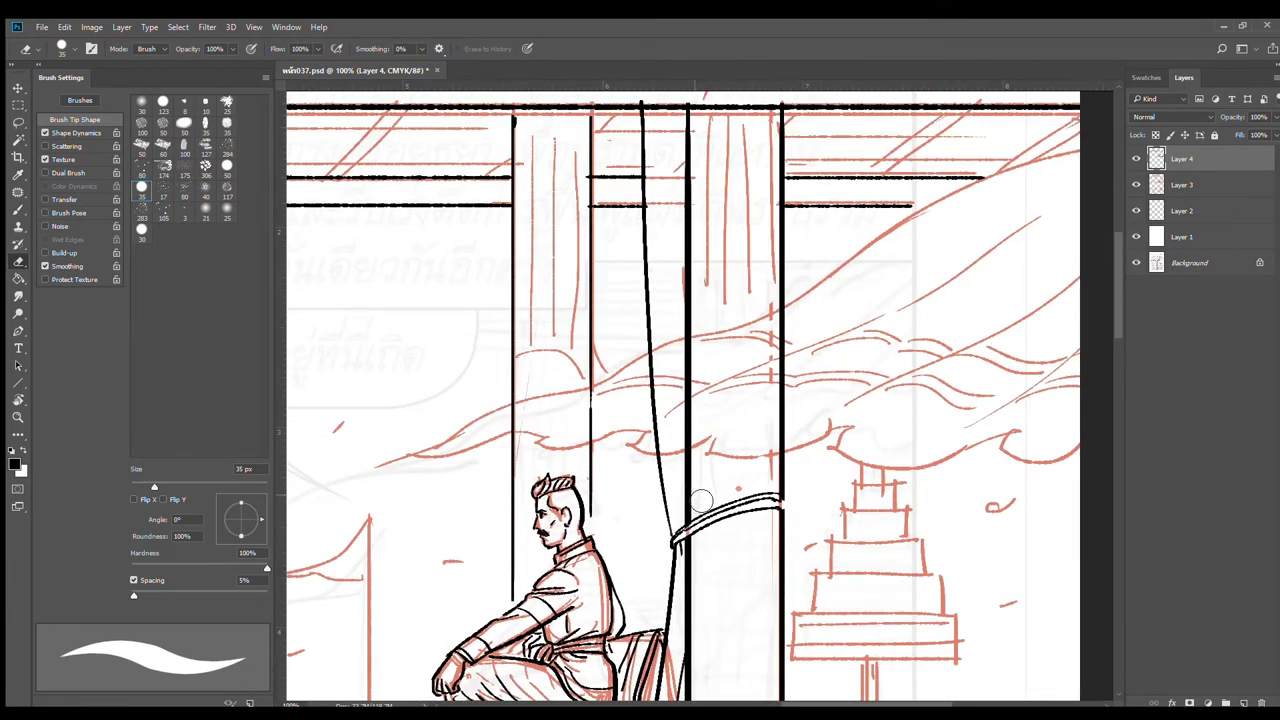
Step: Ink a short fold line rising from the tieback inside the upper curtain
key("b")
left_click_drag(675, 534, 673, 396)
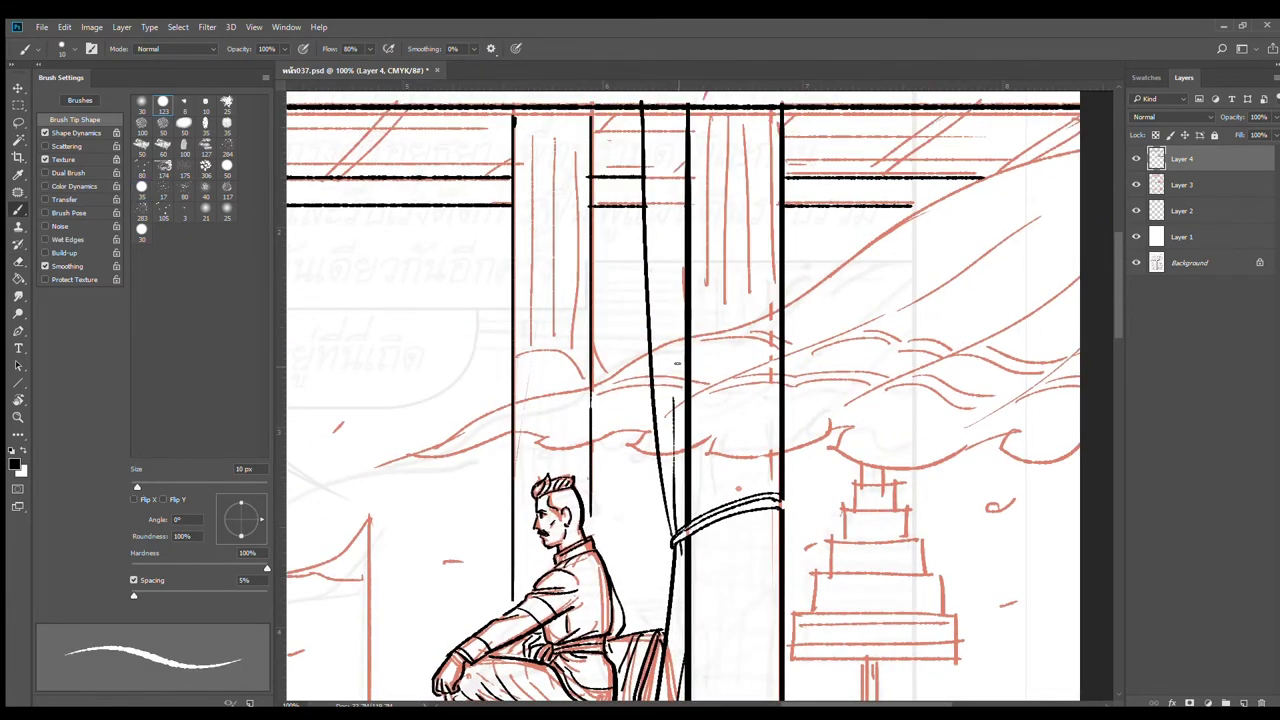
scroll(675, 350, "up", 5)
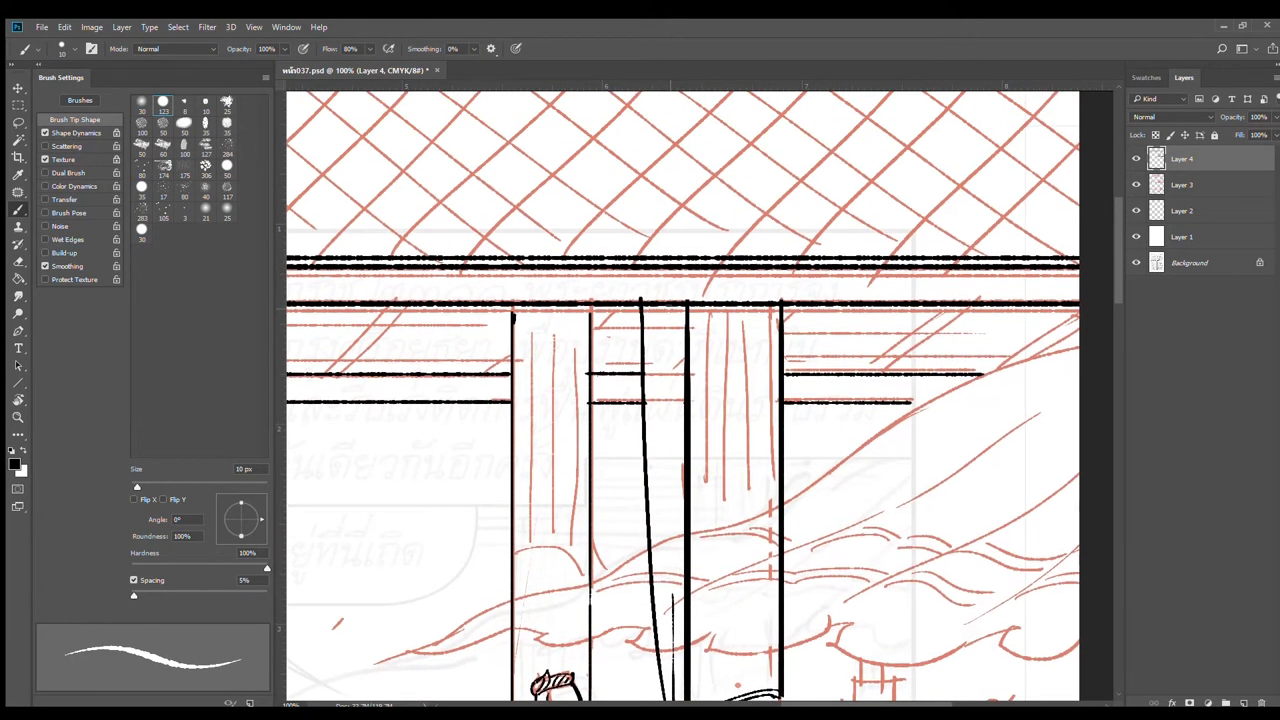
left_click_drag(673, 315, 679, 600)
key("ctrl+z")
left_click_drag(674, 361, 676, 509)
key("ctrl+z")
Step: Ink a vertical fold line from the roof beam down the upper curtain, next to the large pillar
left_click_drag(670, 306, 672, 556)
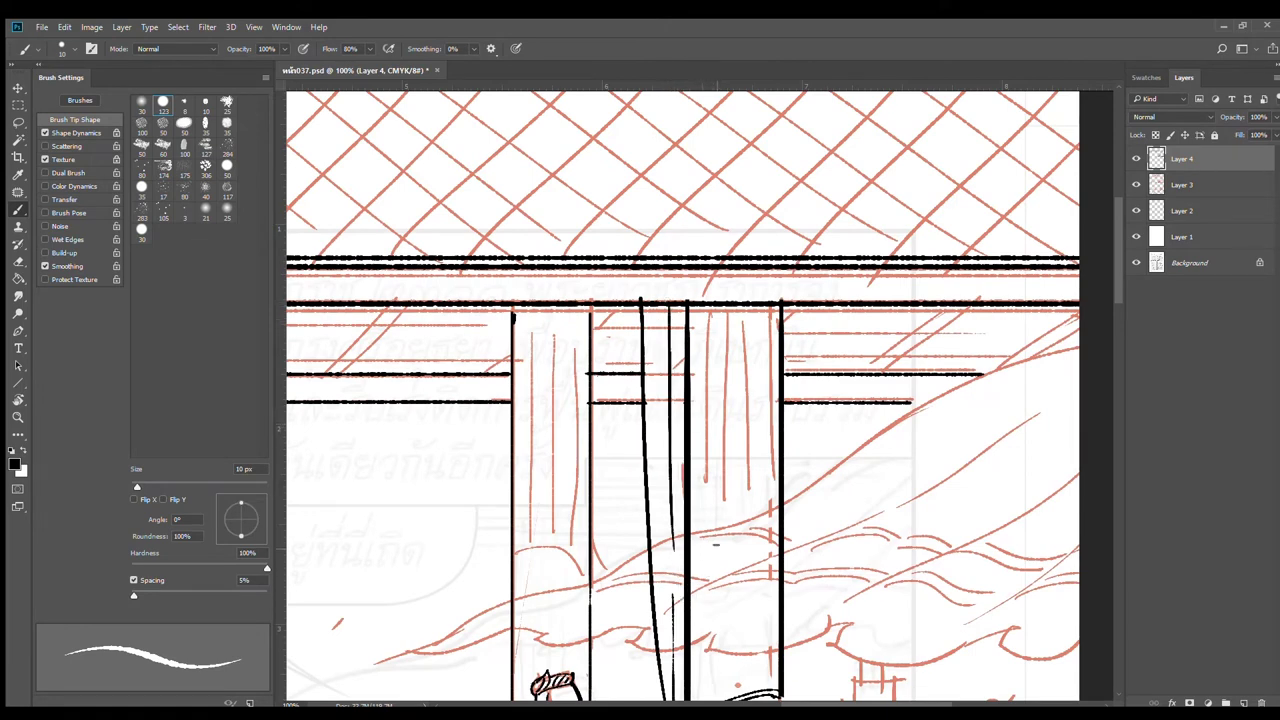
scroll(705, 450, "down", 5)
scroll(708, 400, "up", 2)
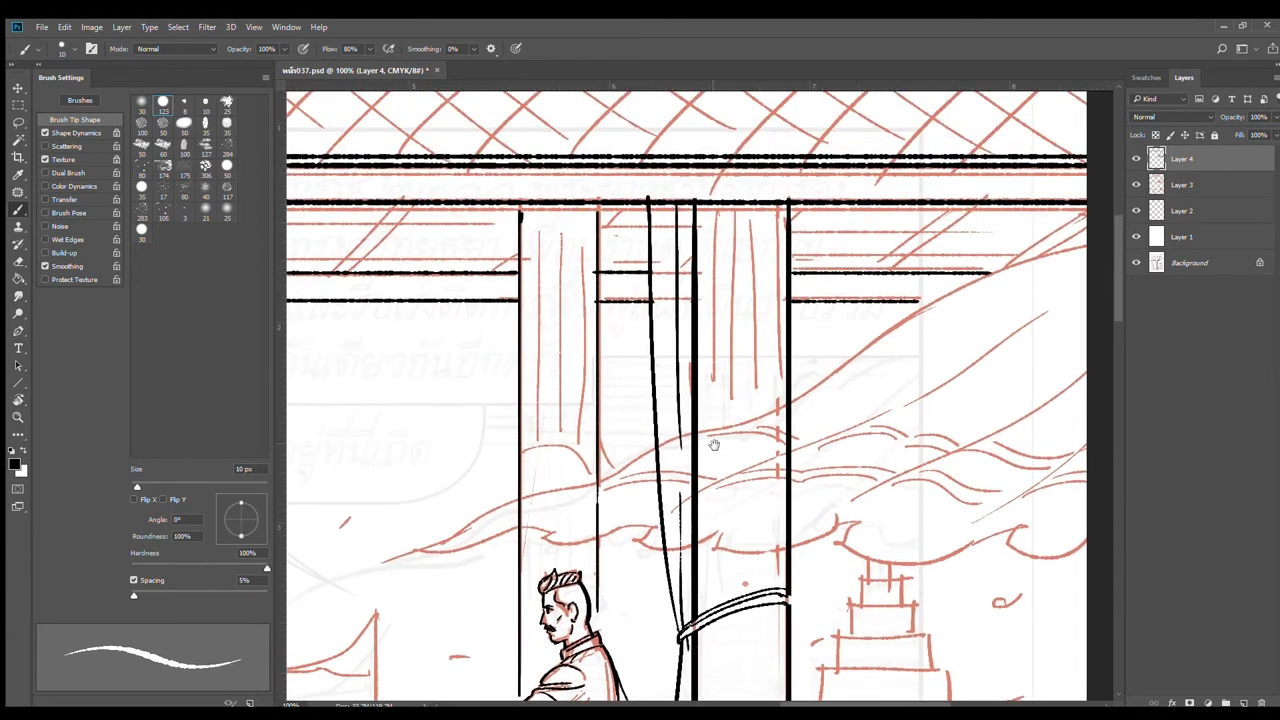
Step: Ink a vertical line from the roof beam down the middle of the small pillar to just above the seated man's head
key("e")
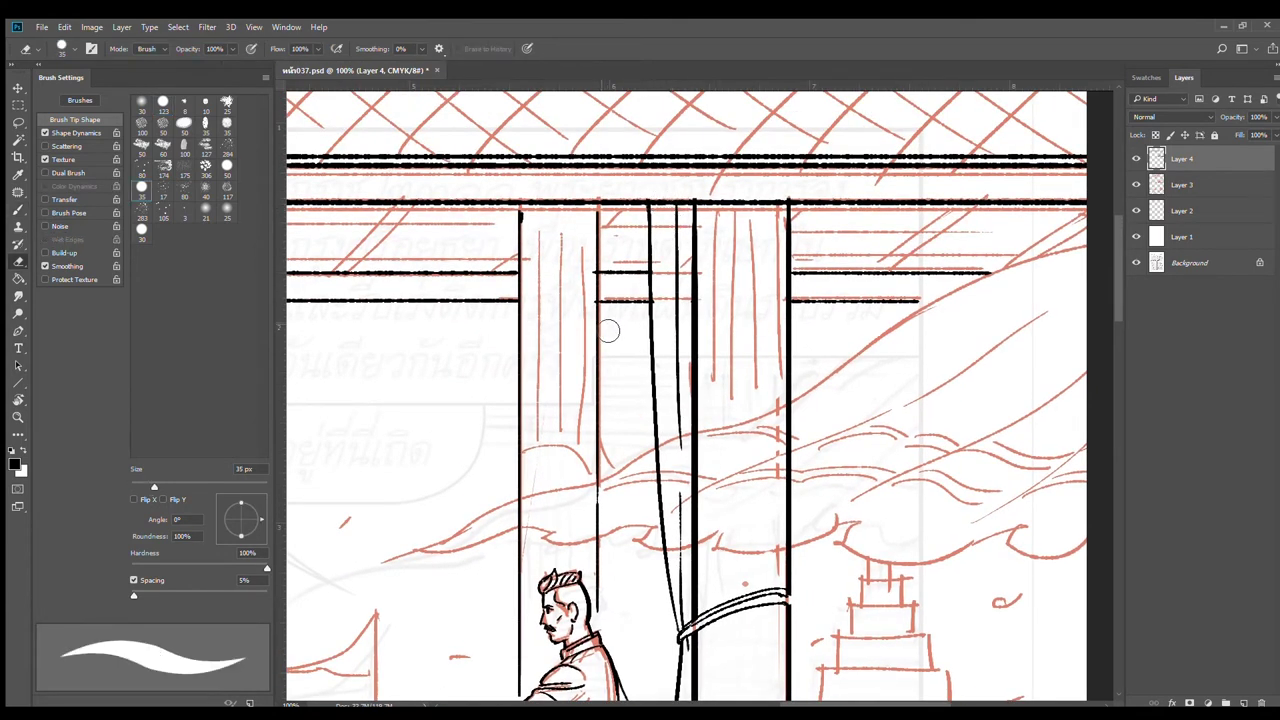
key("b")
scroll(601, 317, "down", 2)
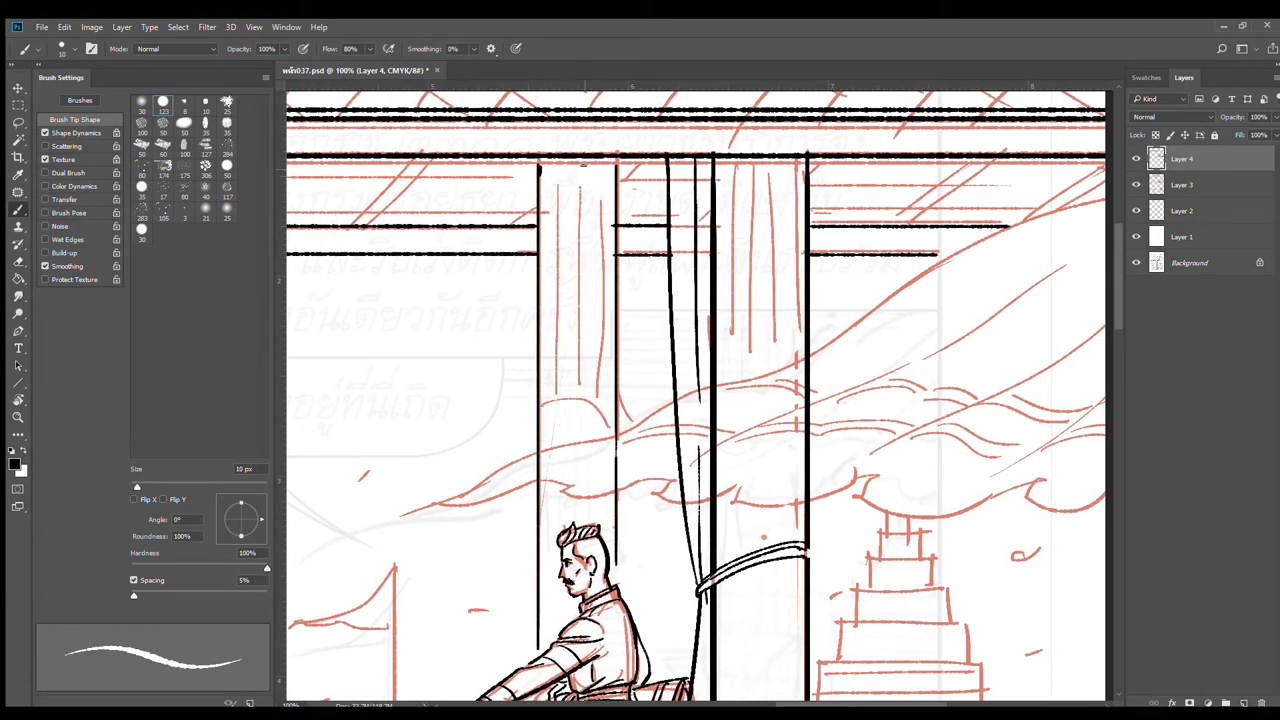
left_click_drag(581, 162, 579, 410)
key("ctrl+z")
left_click_drag(580, 160, 578, 448)
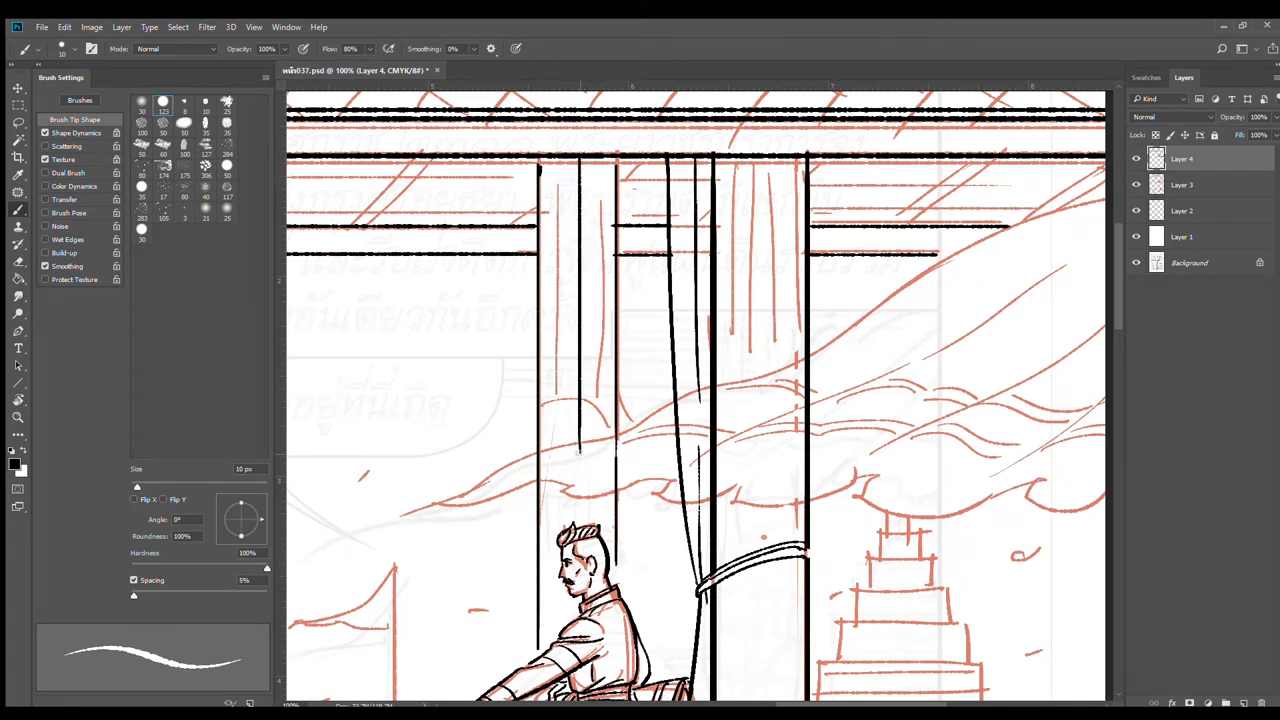
left_click_drag(577, 423, 582, 488)
left_click_drag(630, 158, 607, 522)
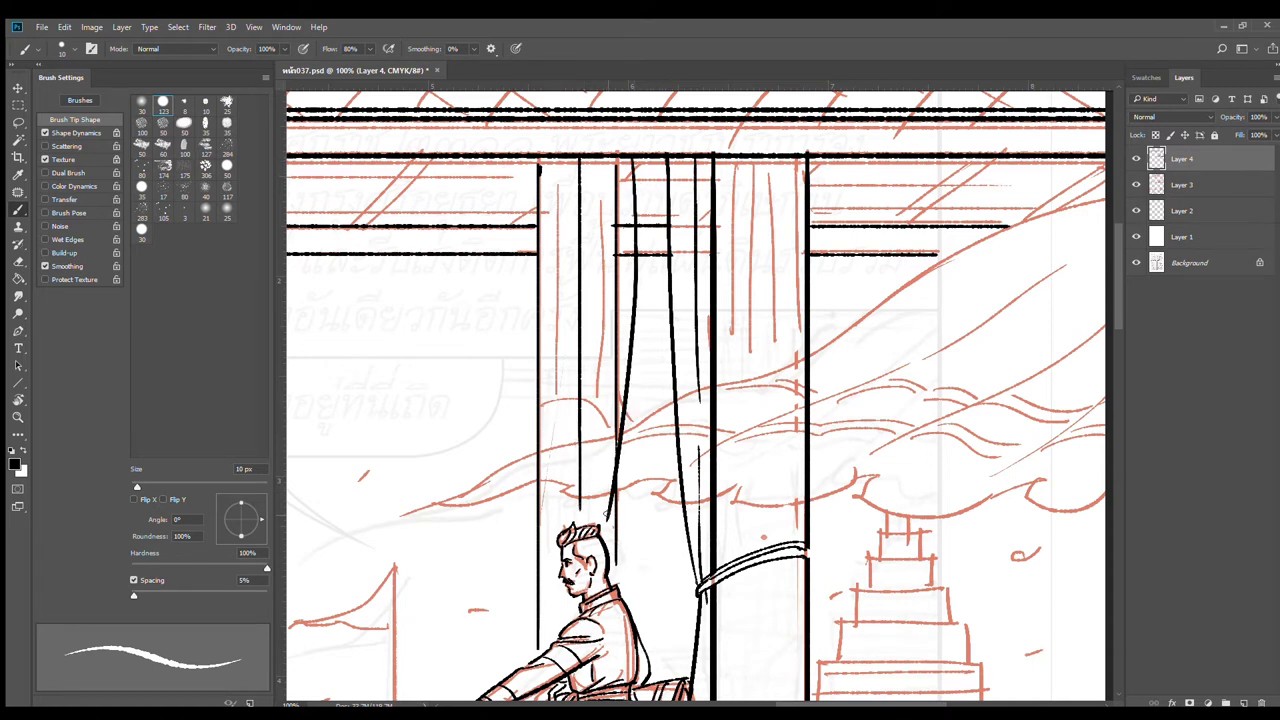
key("ctrl+z")
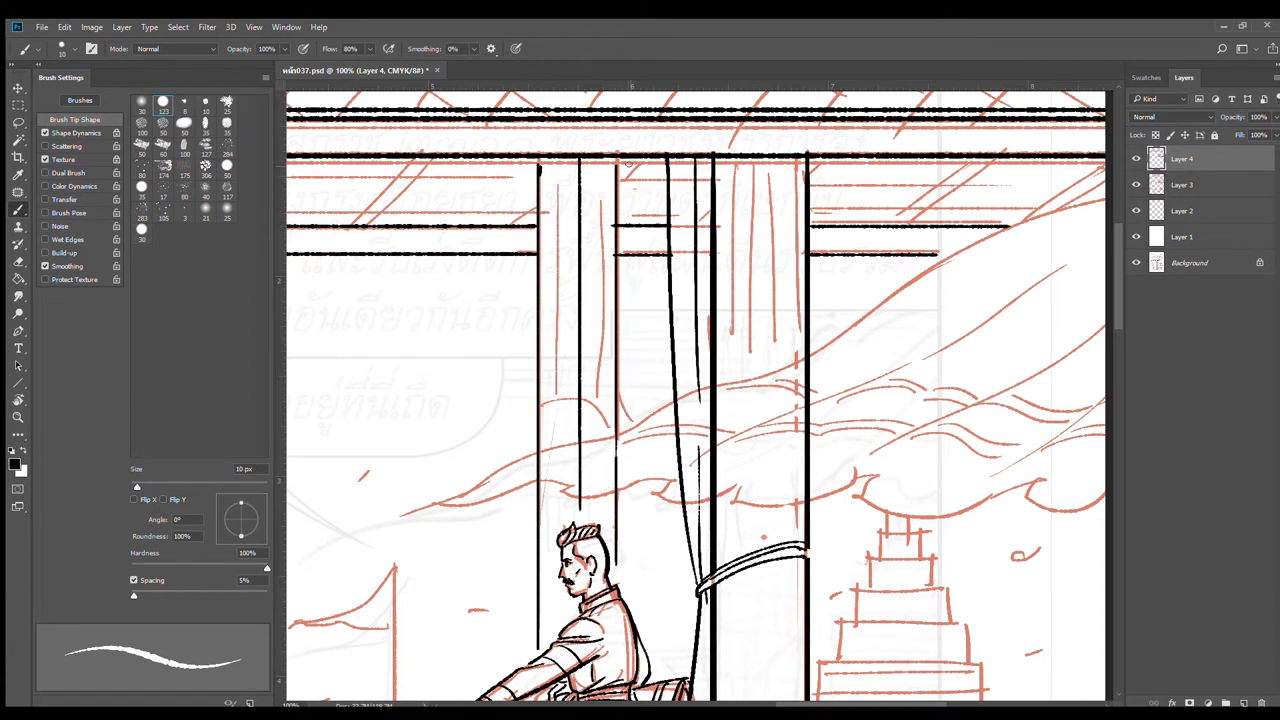
left_click_drag(632, 156, 603, 496)
key("ctrl+z")
left_click_drag(630, 158, 612, 565)
key("ctrl+z")
Step: Ink the second curtain's slanted edge from the roof beam to the man's head, and erase the pillar edge and beam ends it covers
left_click_drag(630, 156, 606, 526)
key("e")
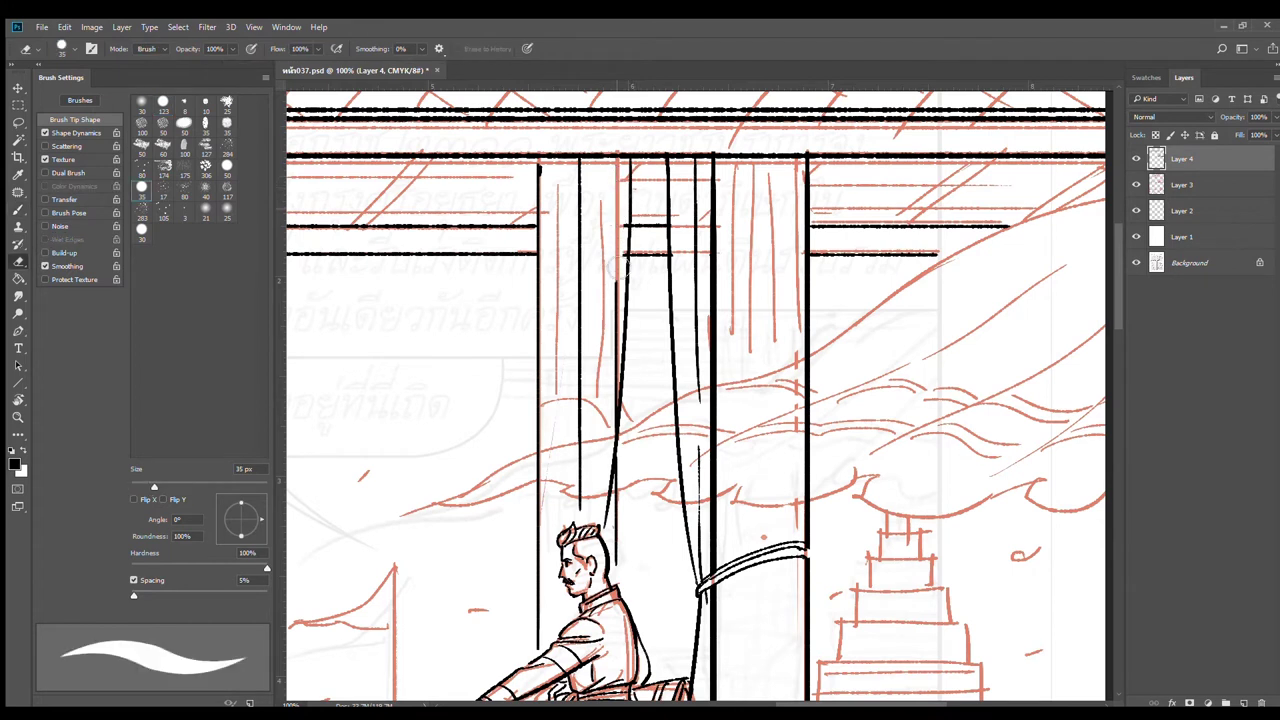
left_click_drag(626, 243, 618, 410)
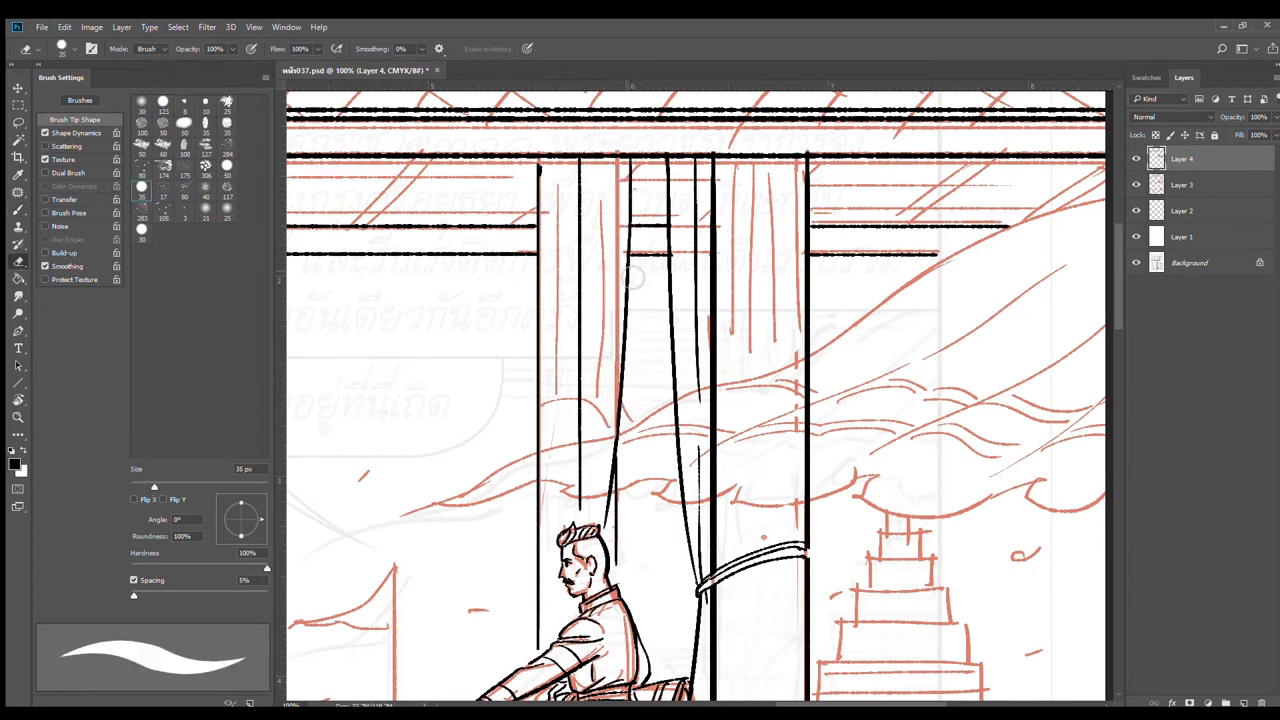
Step: Ink two vertical fold lines inside the second curtain in front of the small pillar
key("b")
left_click_drag(622, 229, 624, 235)
left_click_drag(620, 158, 616, 384)
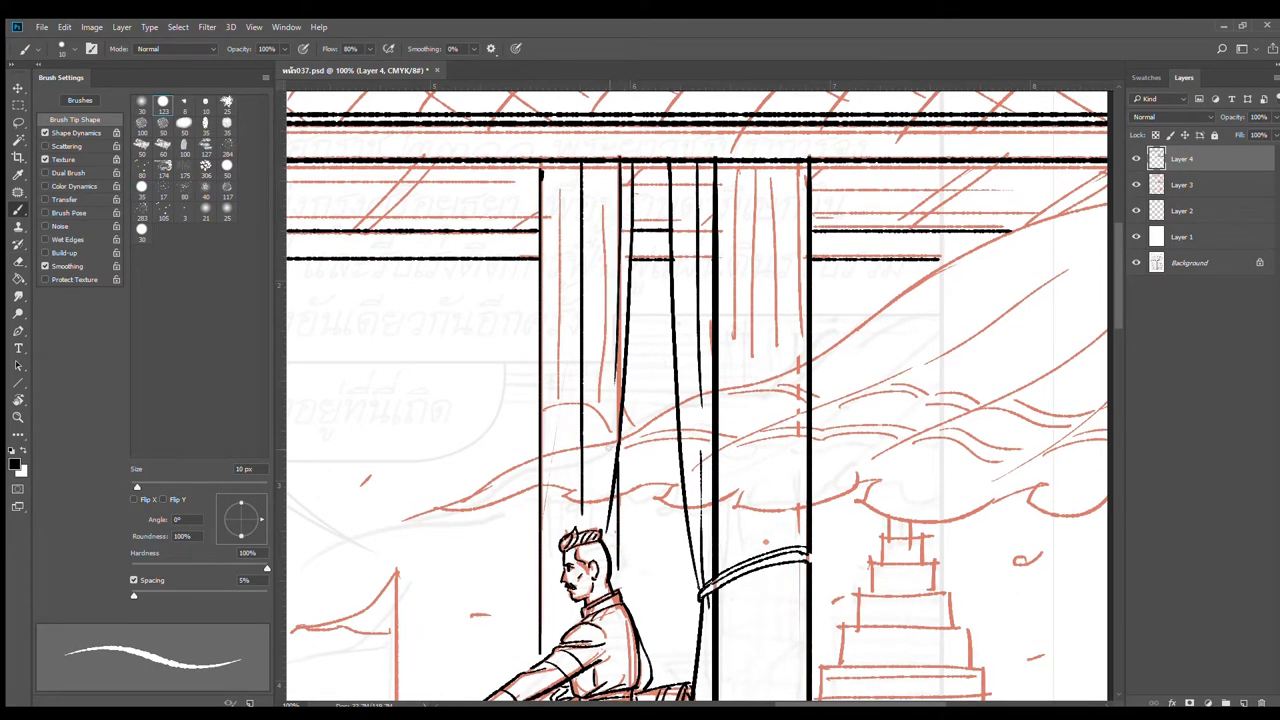
left_click_drag(601, 202, 605, 528)
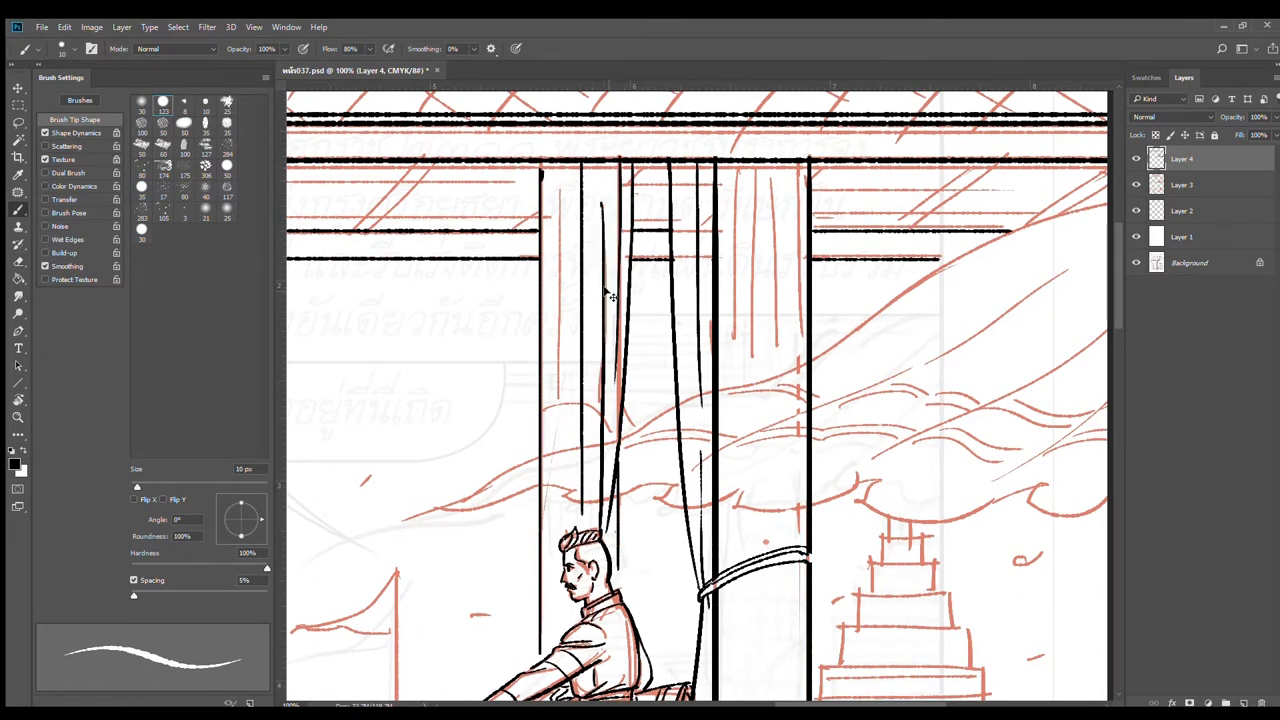
Step: Ink a fold line down the lower half of the second curtain, ending just above the seated man's head
key("ctrl+z")
left_click_drag(605, 200, 588, 510)
key("ctrl+z")
left_click_drag(606, 231, 604, 300)
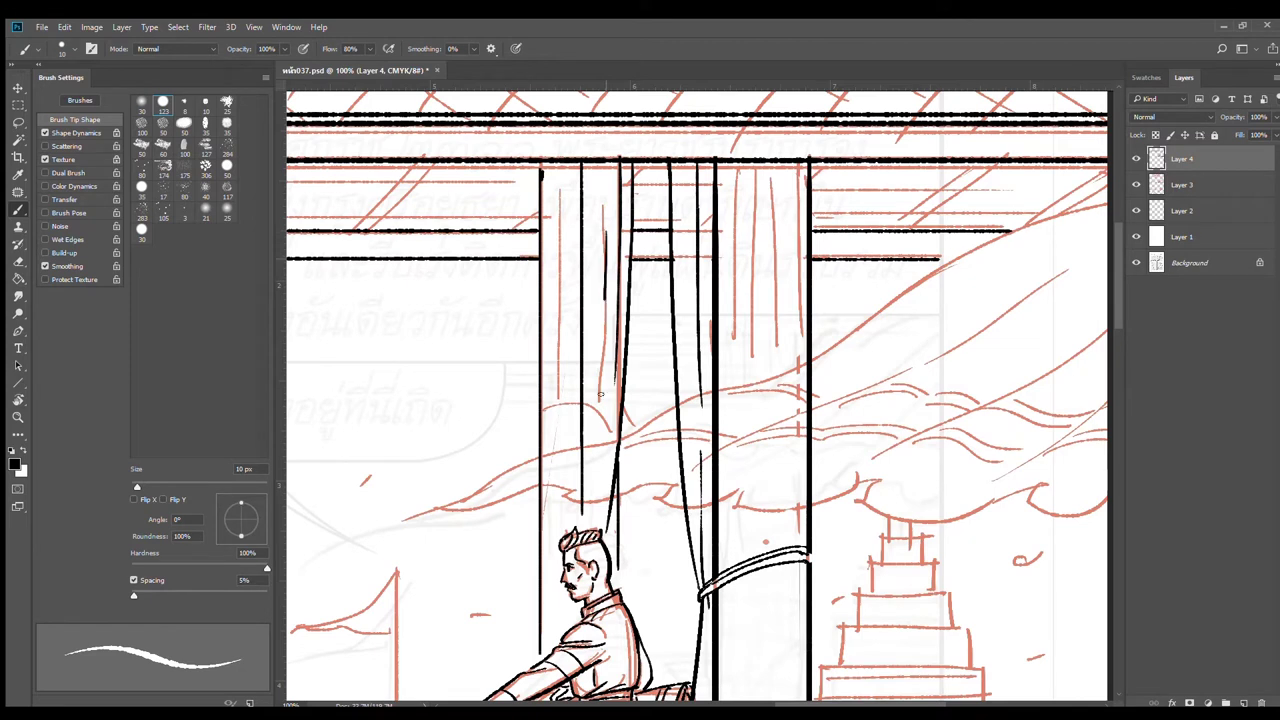
left_click_drag(600, 395, 592, 506)
key("ctrl+z")
left_click_drag(605, 232, 602, 500)
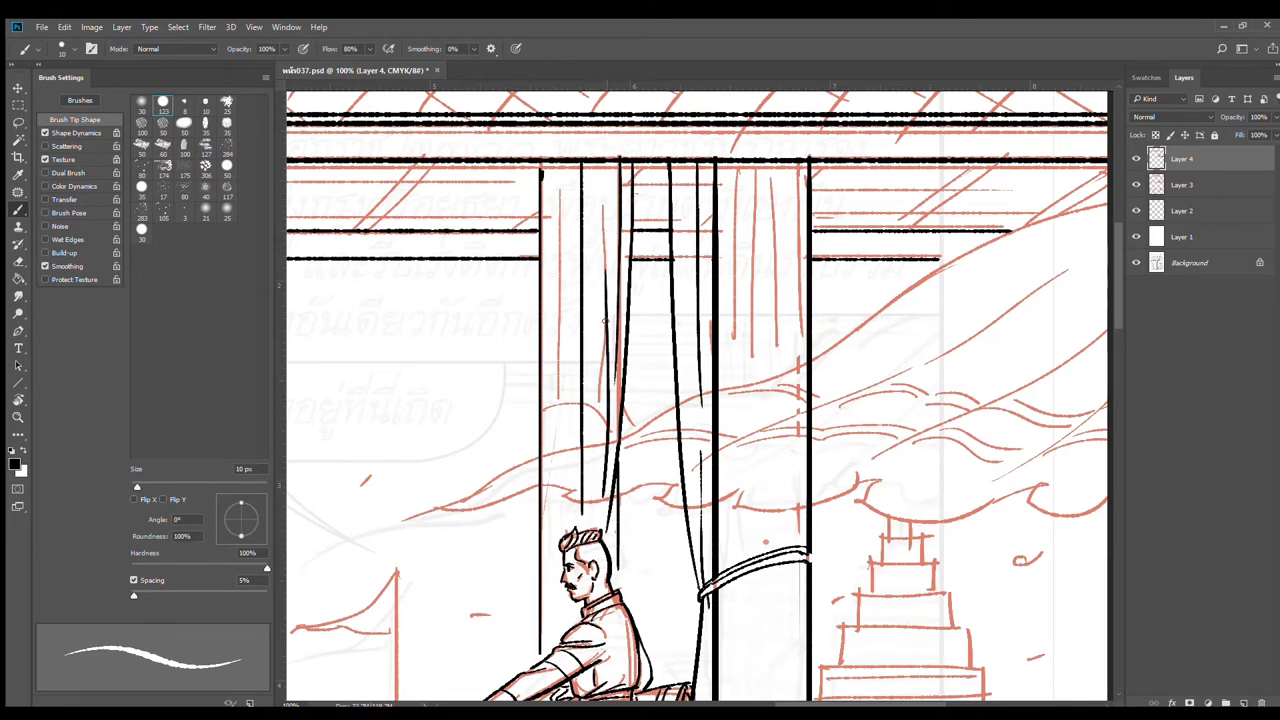
key("ctrl+z")
left_click_drag(605, 278, 598, 528)
key("ctrl+z")
left_click_drag(605, 312, 602, 506)
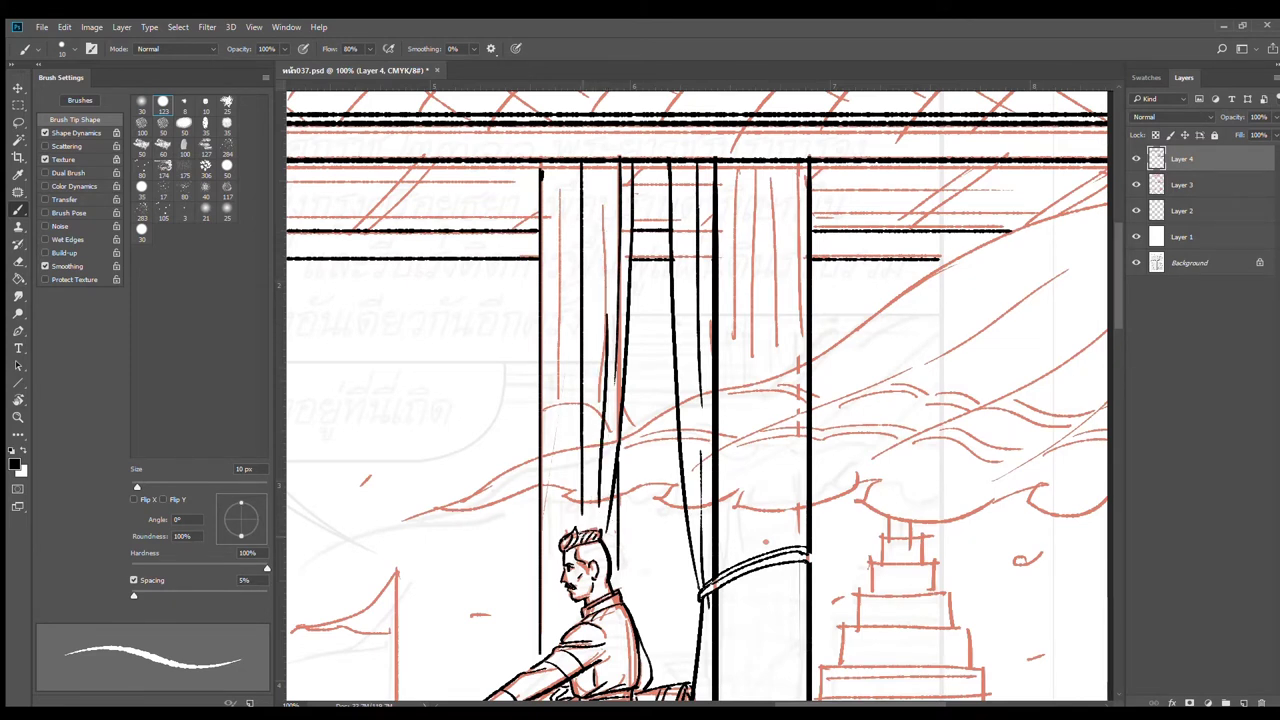
key("ctrl+z")
left_click_drag(605, 346, 604, 530)
key("ctrl+z")
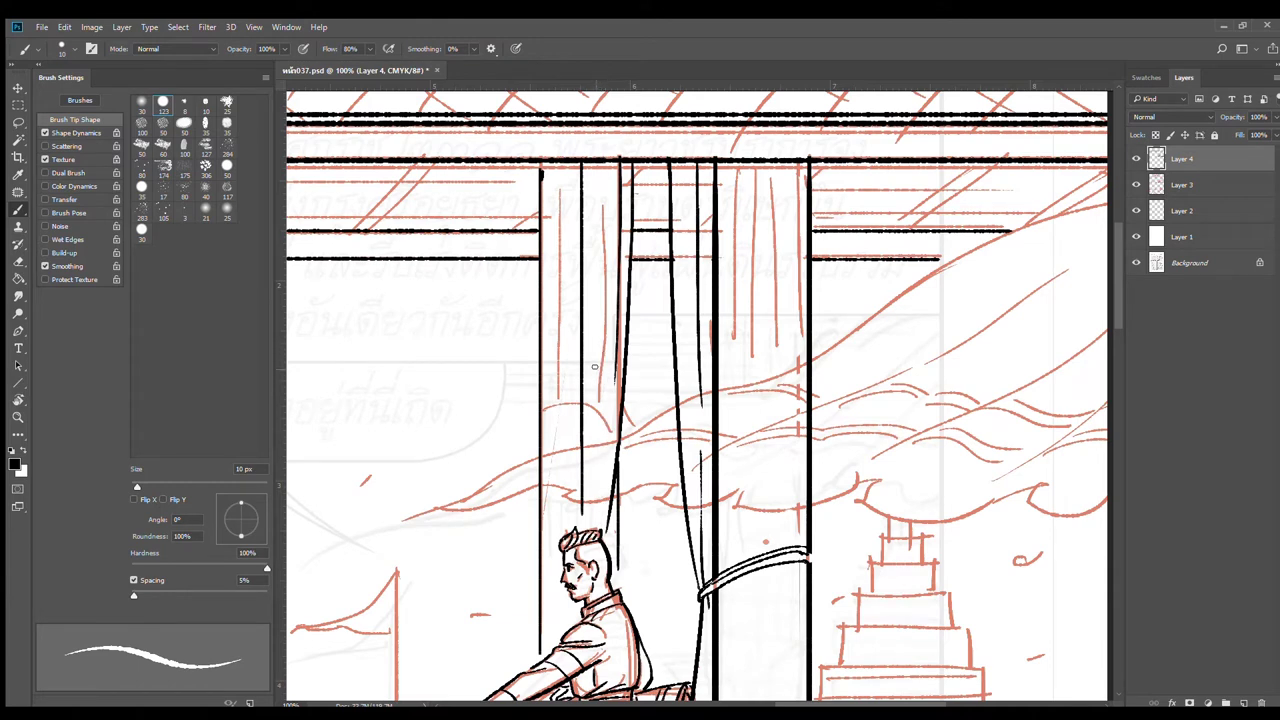
left_click_drag(603, 320, 597, 511)
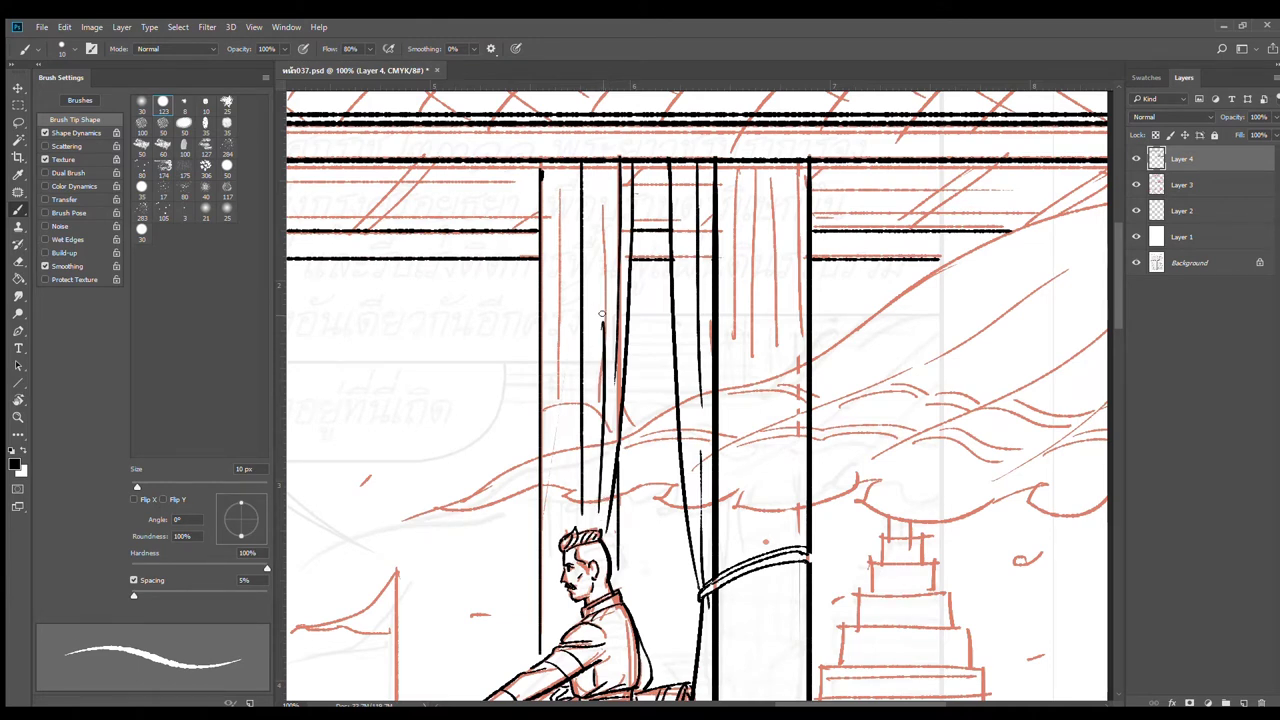
Step: Ink a small curved curtain line in front of the man's forehead and extend the new fold line upward with a short stroke
scroll(604, 335, "down", 3)
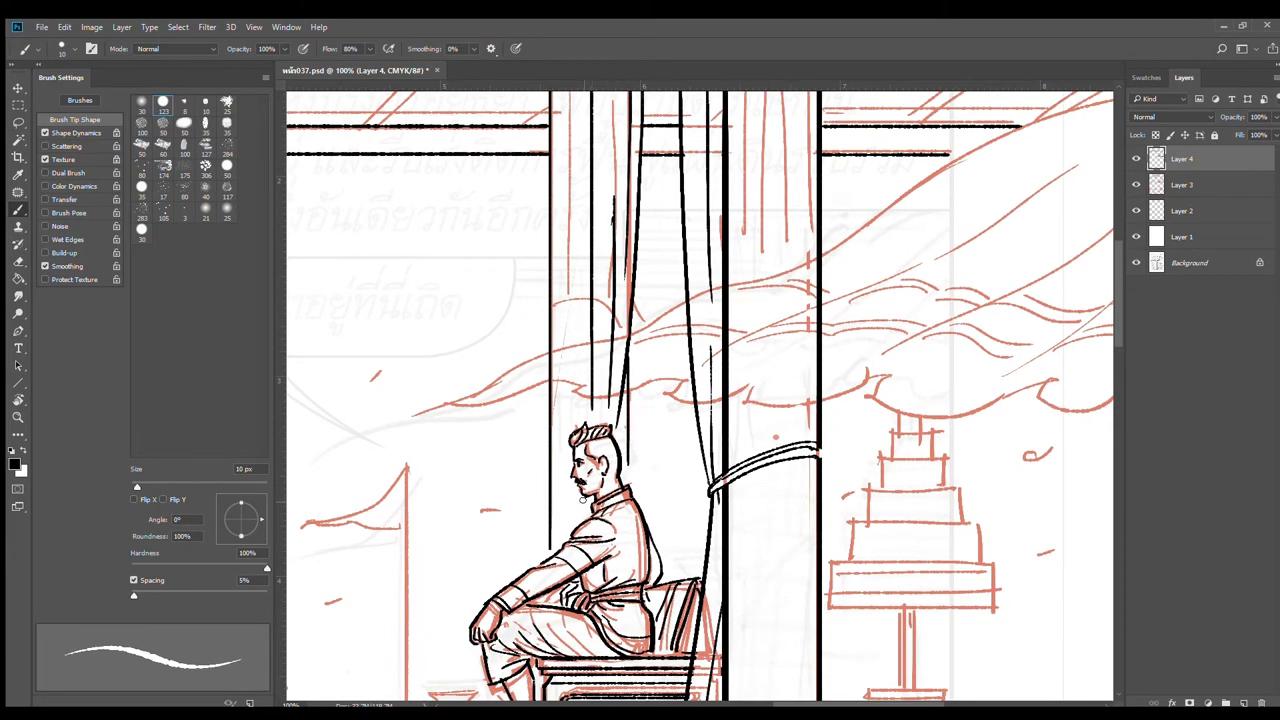
left_click_drag(602, 497, 648, 380)
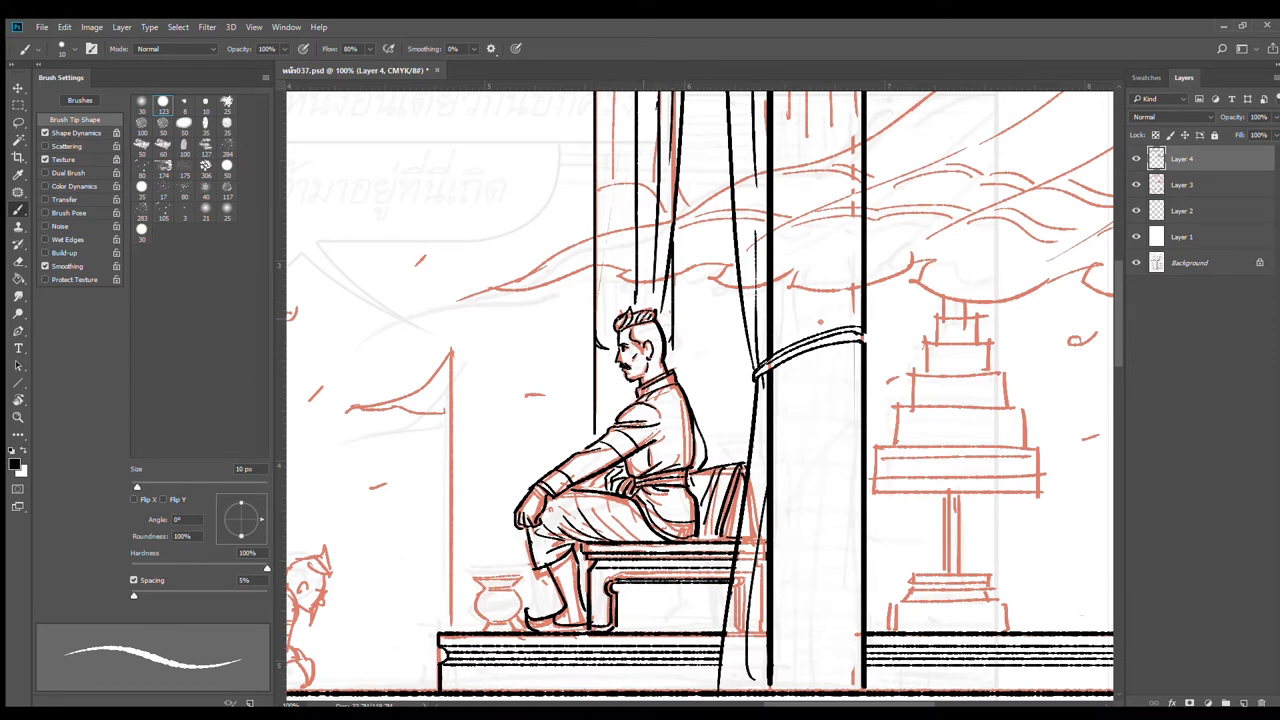
left_click_drag(667, 288, 636, 478)
left_click_drag(625, 222, 625, 296)
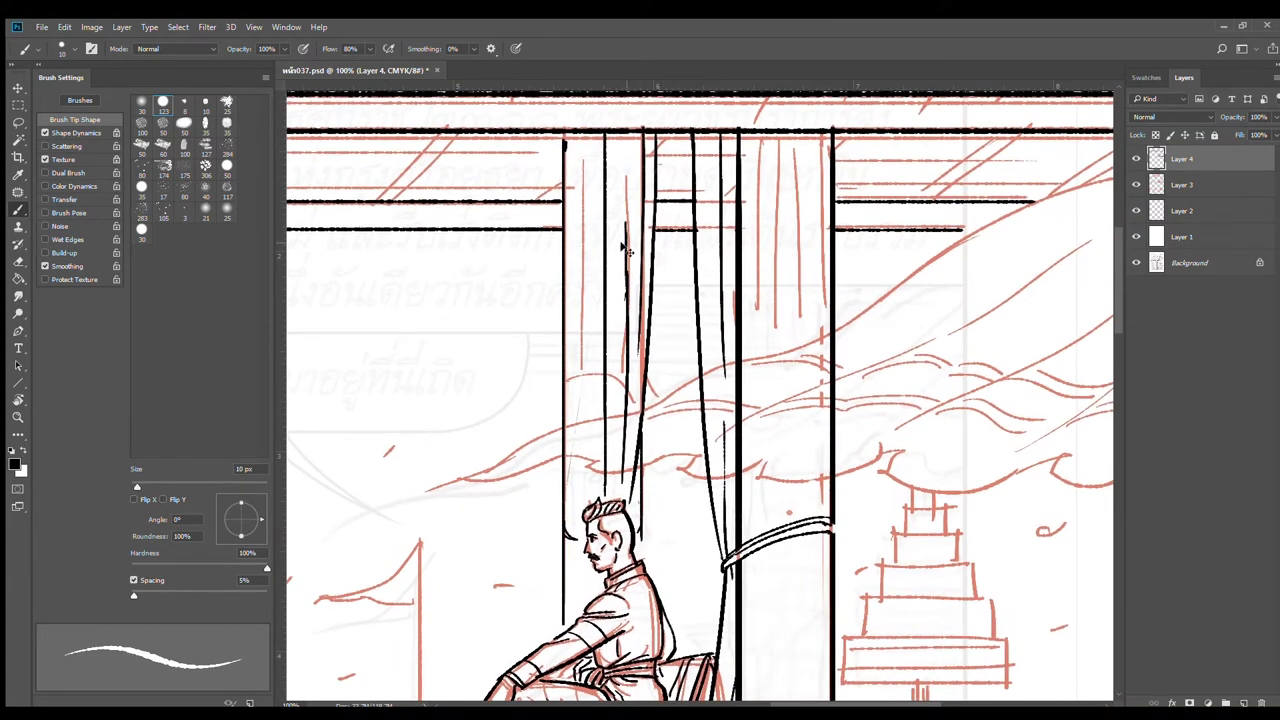
key("ctrl+z")
left_click_drag(626, 222, 626, 299)
key("ctrl+z")
Step: Ink a slanted line across the curtain tops from the roof beam beside the large pillar, and erase the fold lines above it
left_click(678, 189, "alt")
left_click(678, 189, "alt")
left_click_drag(727, 206, 694, 296)
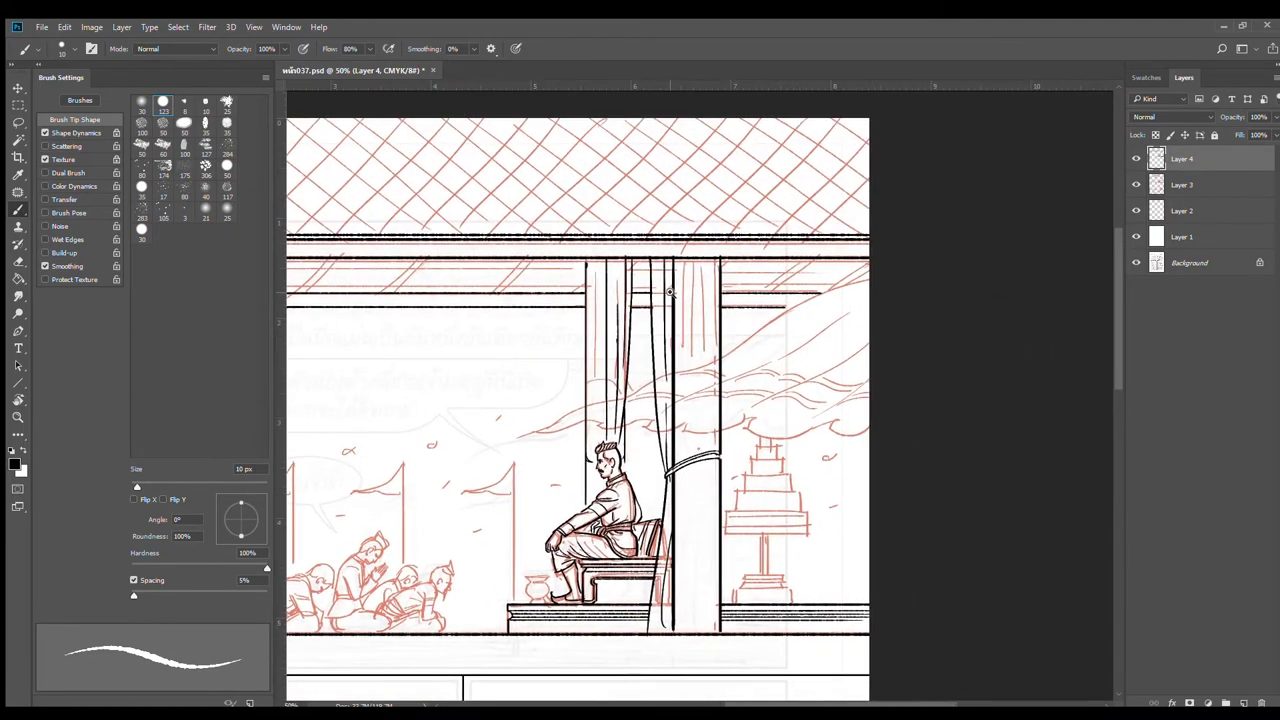
left_click(665, 290, "ctrl")
scroll(646, 297, "up", 1)
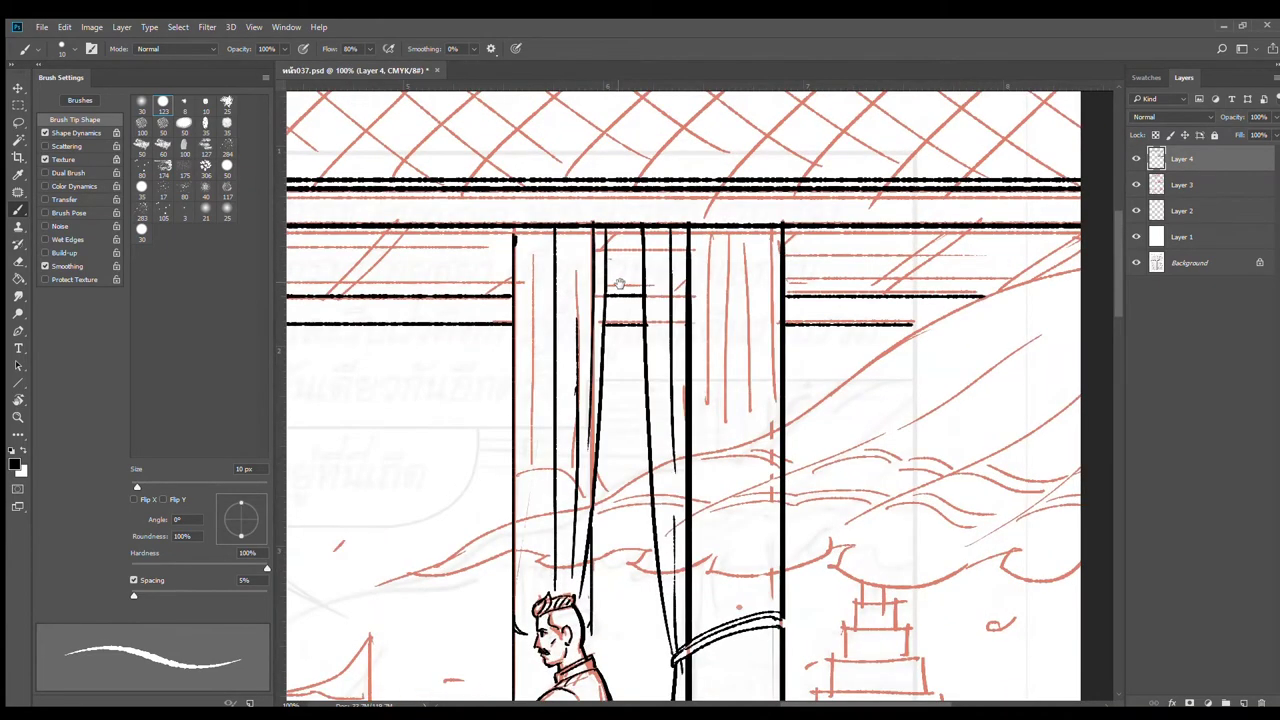
scroll(619, 284, "down", 3)
scroll(577, 283, "up", 3)
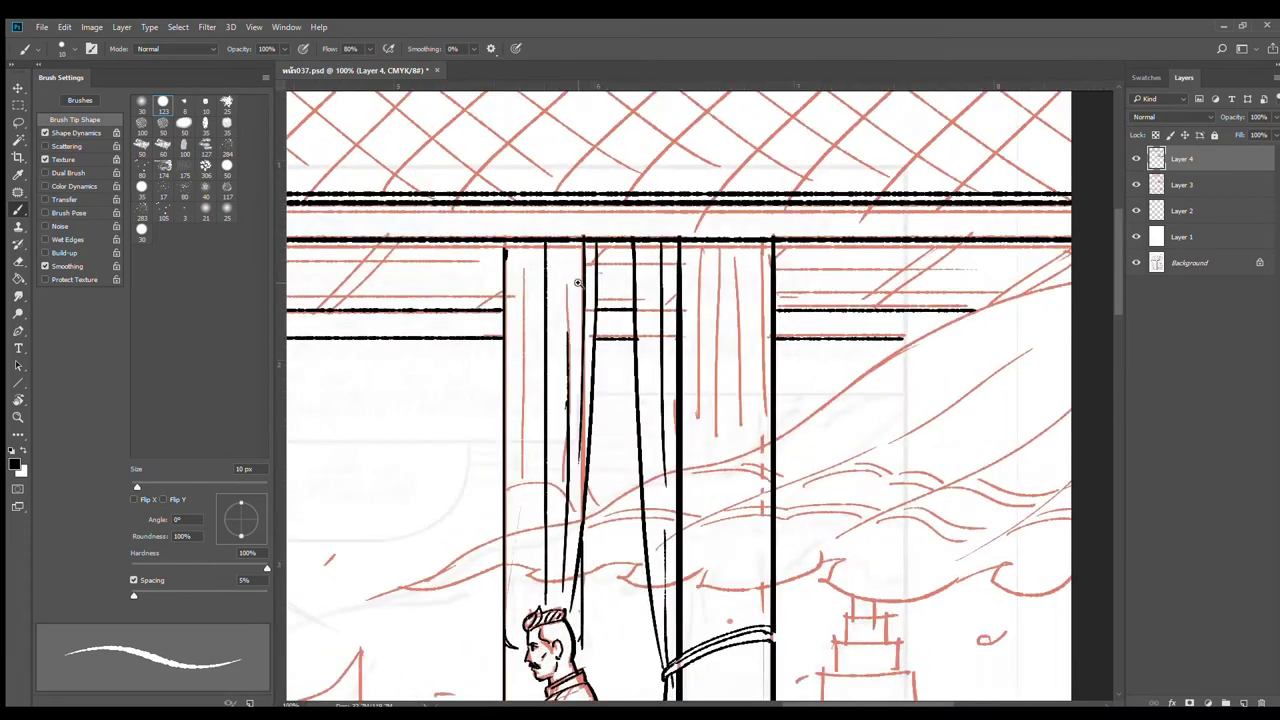
left_click_drag(546, 286, 634, 234)
key("ctrl+z")
left_click_drag(551, 287, 648, 236)
key("ctrl+z")
left_click_drag(548, 304, 682, 235)
scroll(694, 273, "down", 3)
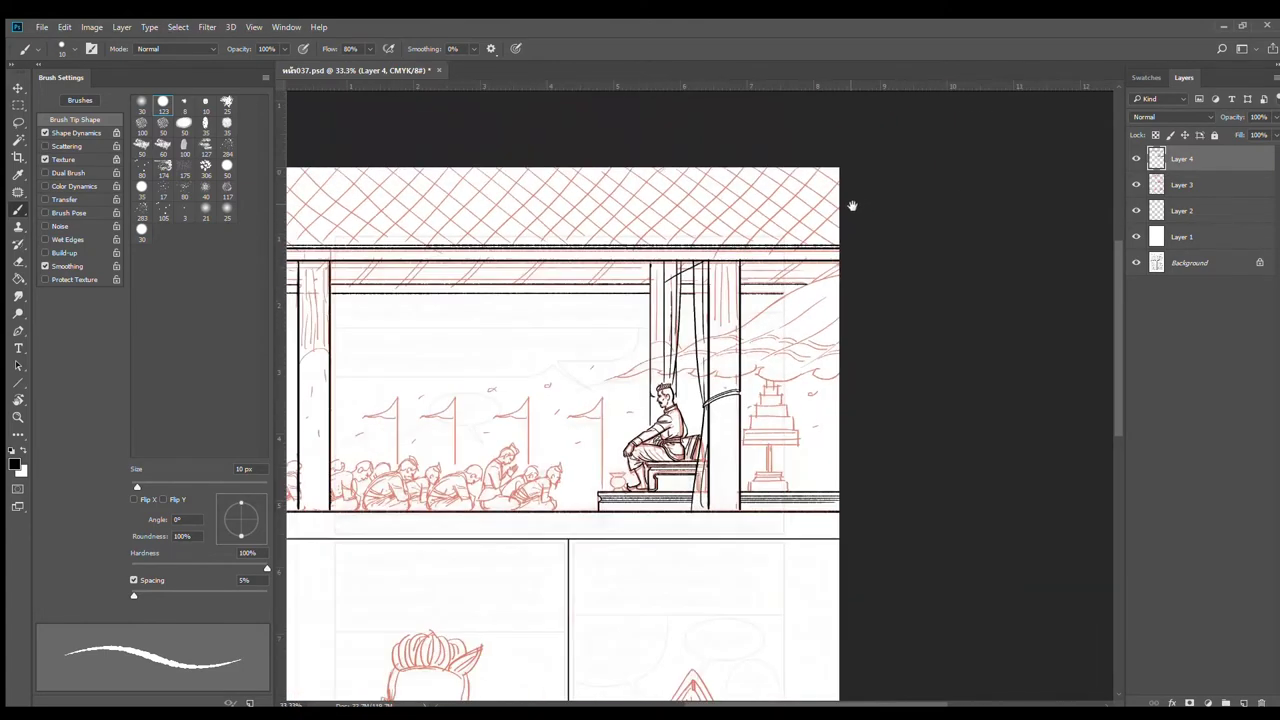
scroll(716, 258, "up", 3)
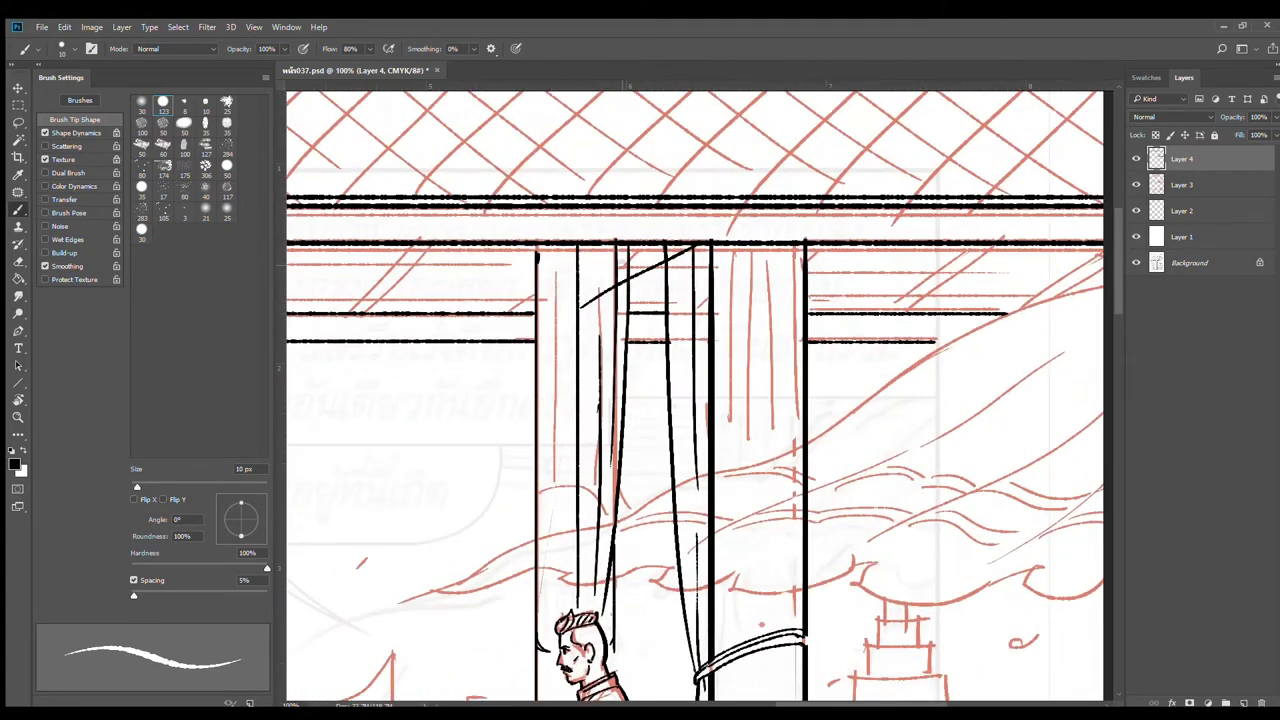
key("e")
mouse_move(614, 278)
left_mouse_down()
mouse_move(636, 266)
mouse_move(620, 258)
mouse_move(643, 277)
mouse_move(624, 275)
mouse_move(678, 258)
mouse_move(665, 263)
left_mouse_up()
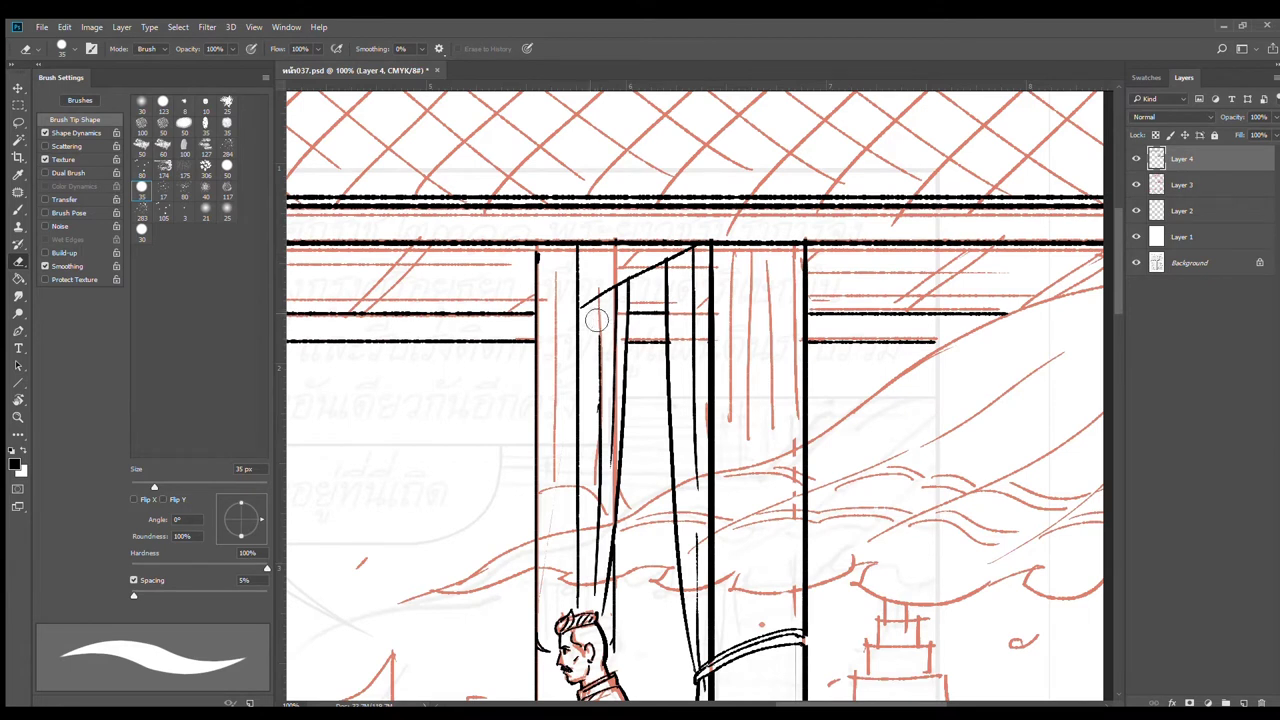
Step: Ink a short curved edge from the slanted line to the small pillar's outer edge, and erase the fold line above it
key("b")
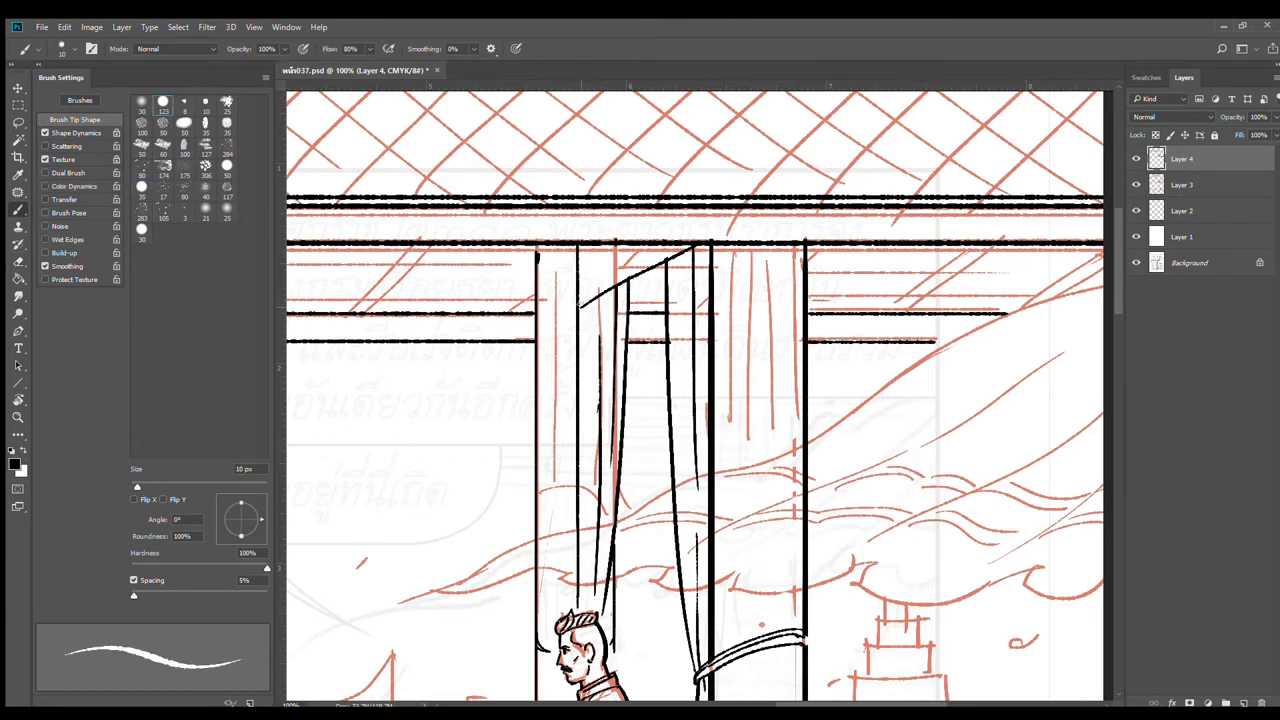
left_click_drag(540, 316, 581, 304)
key("ctrl+z")
key("e")
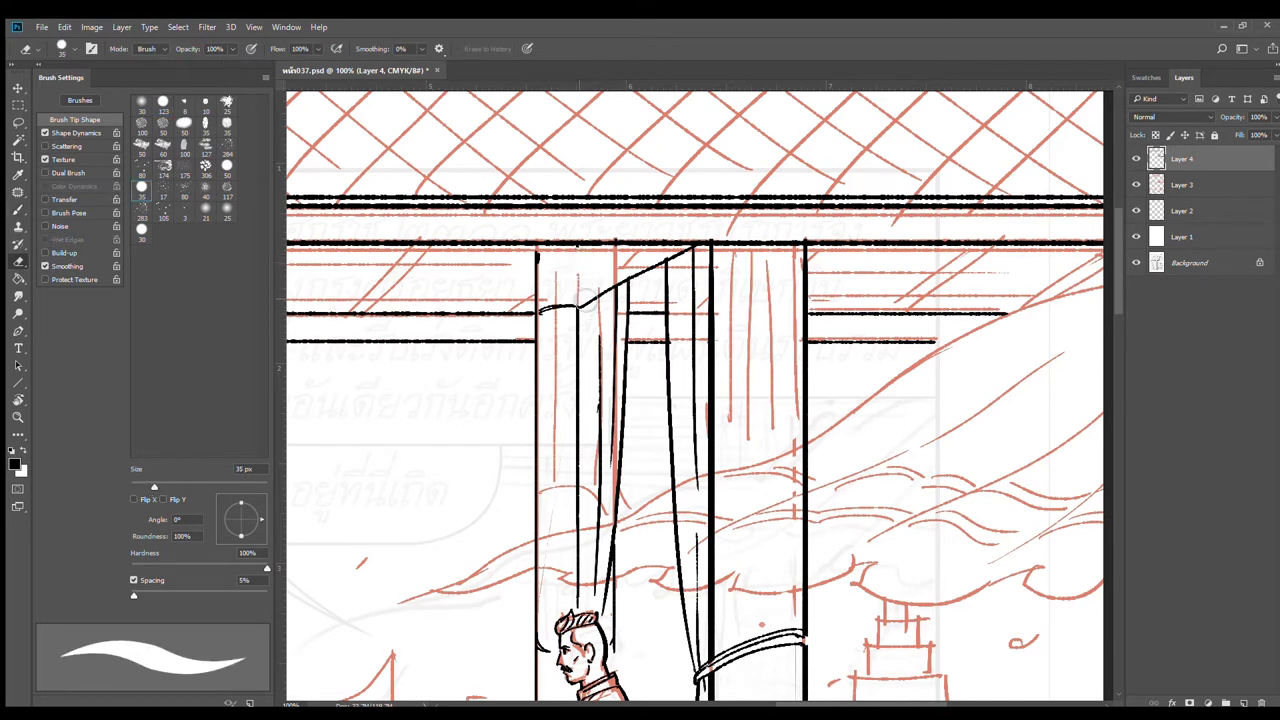
key("b")
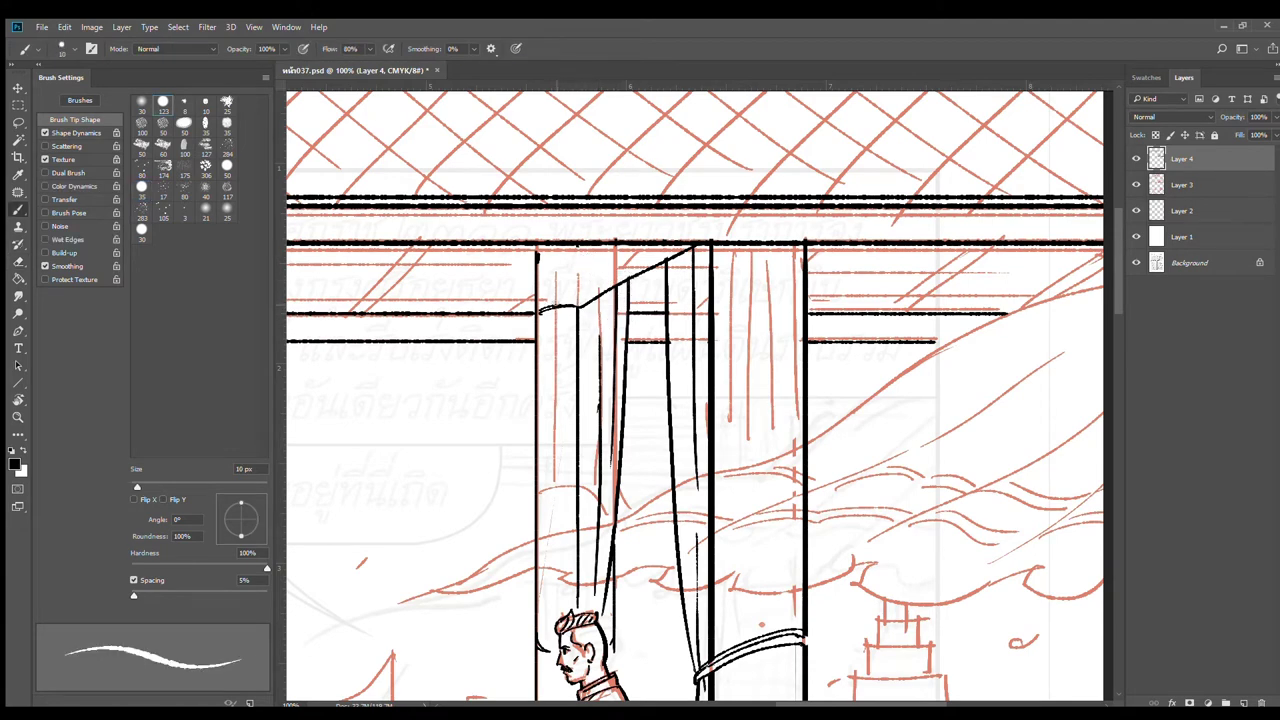
Step: Erase the short curved edge beside the small pillar and ink a short vertical valance edge down from the roof beam
key("ctrl+minus")
key("ctrl+minus")
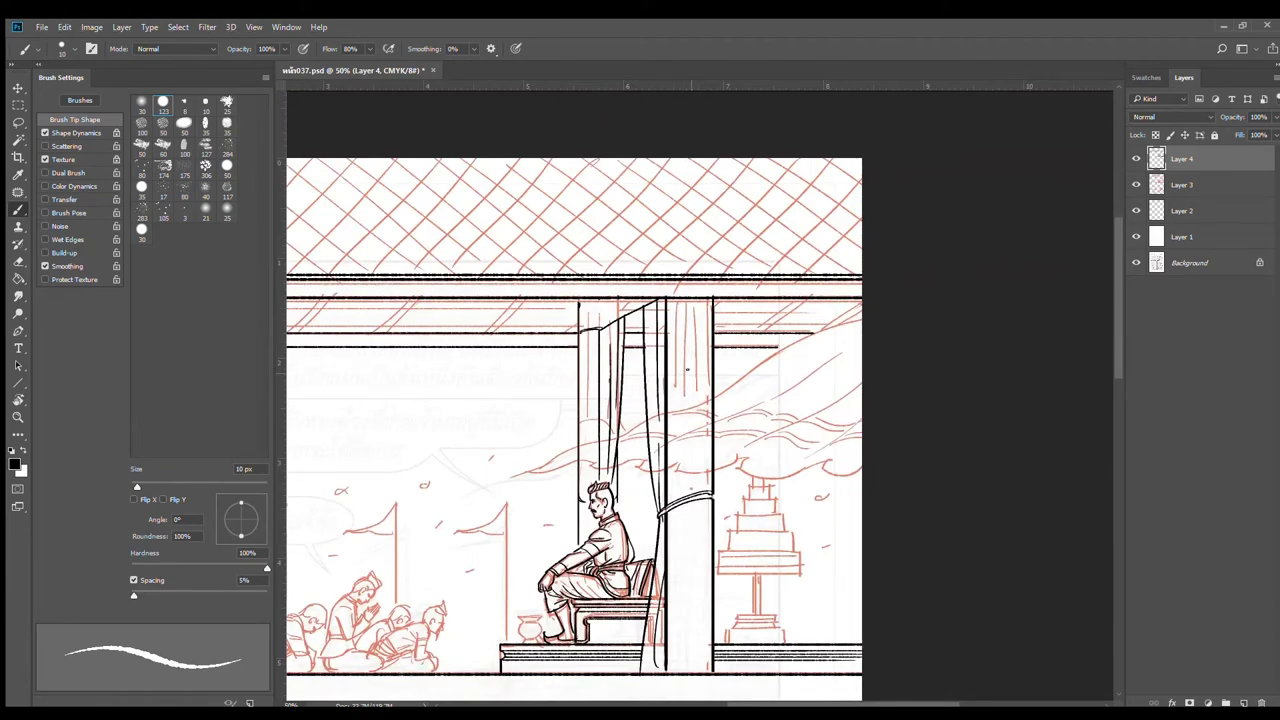
scroll(612, 332, "up", 3)
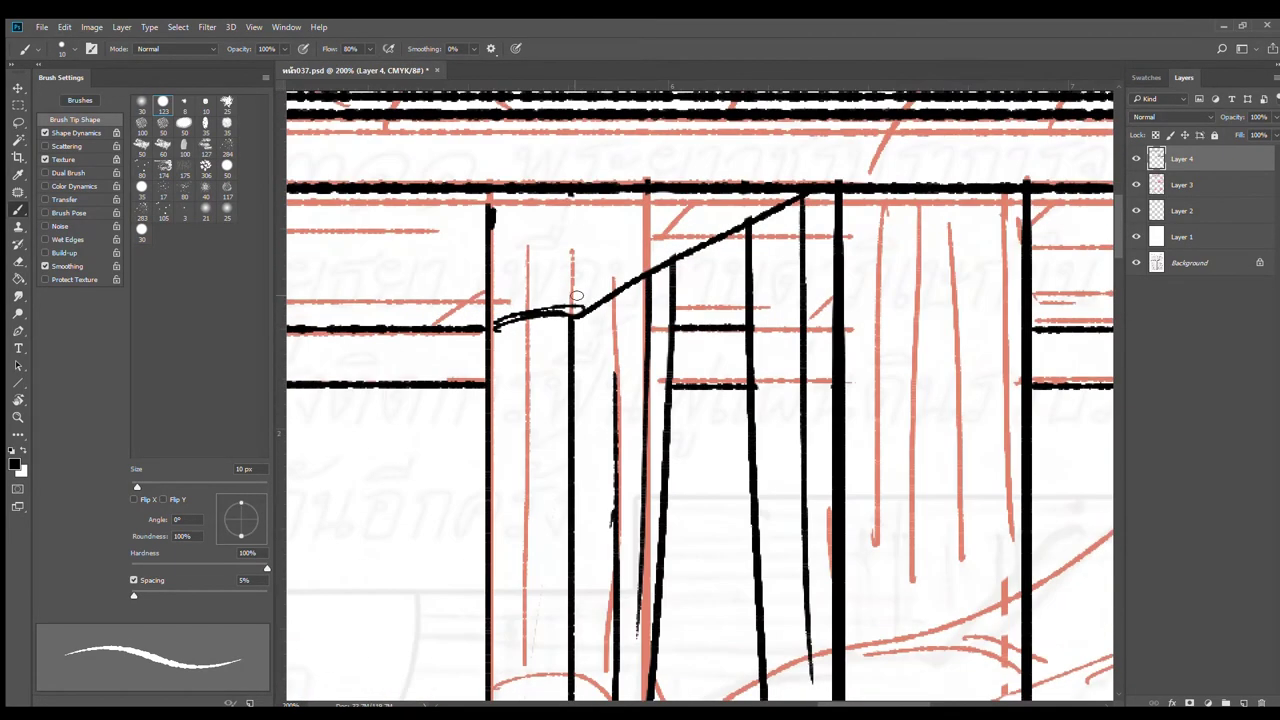
key("e")
mouse_move(585, 325)
left_mouse_down()
mouse_move(563, 323)
mouse_move(591, 309)
mouse_move(523, 343)
left_mouse_up()
key("b")
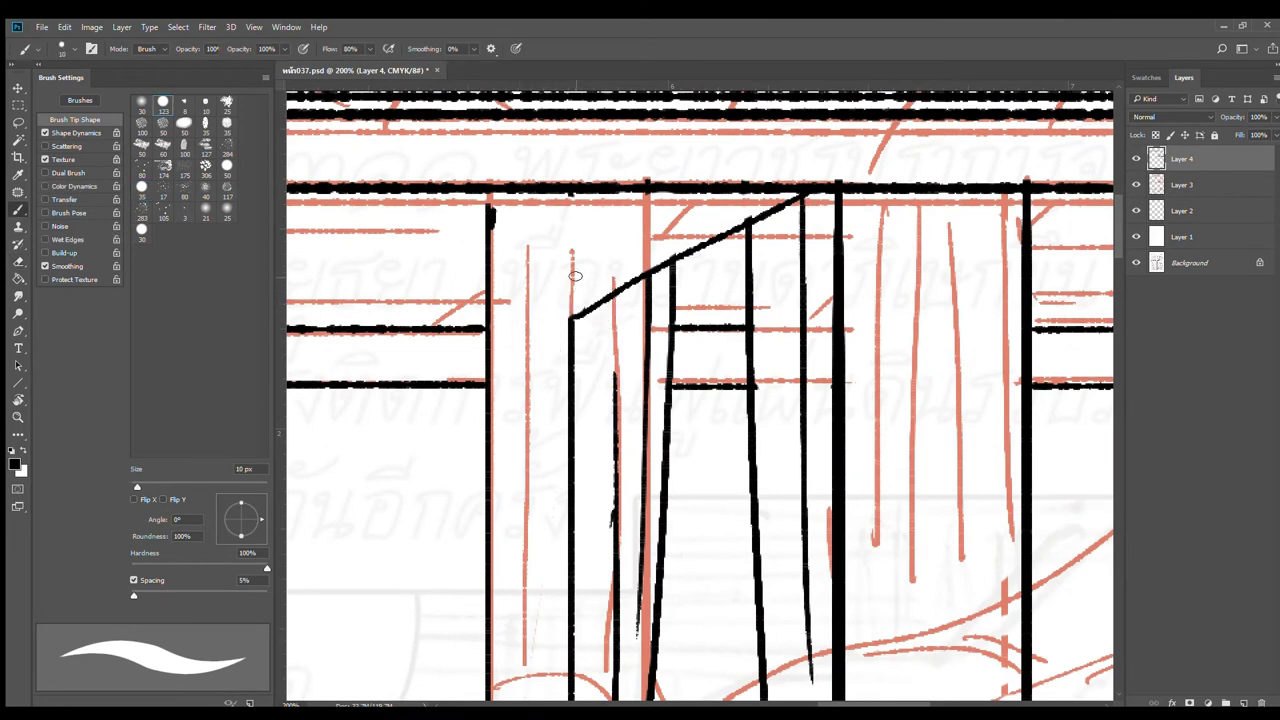
left_click_drag(538, 193, 533, 309)
key("ctrl+z")
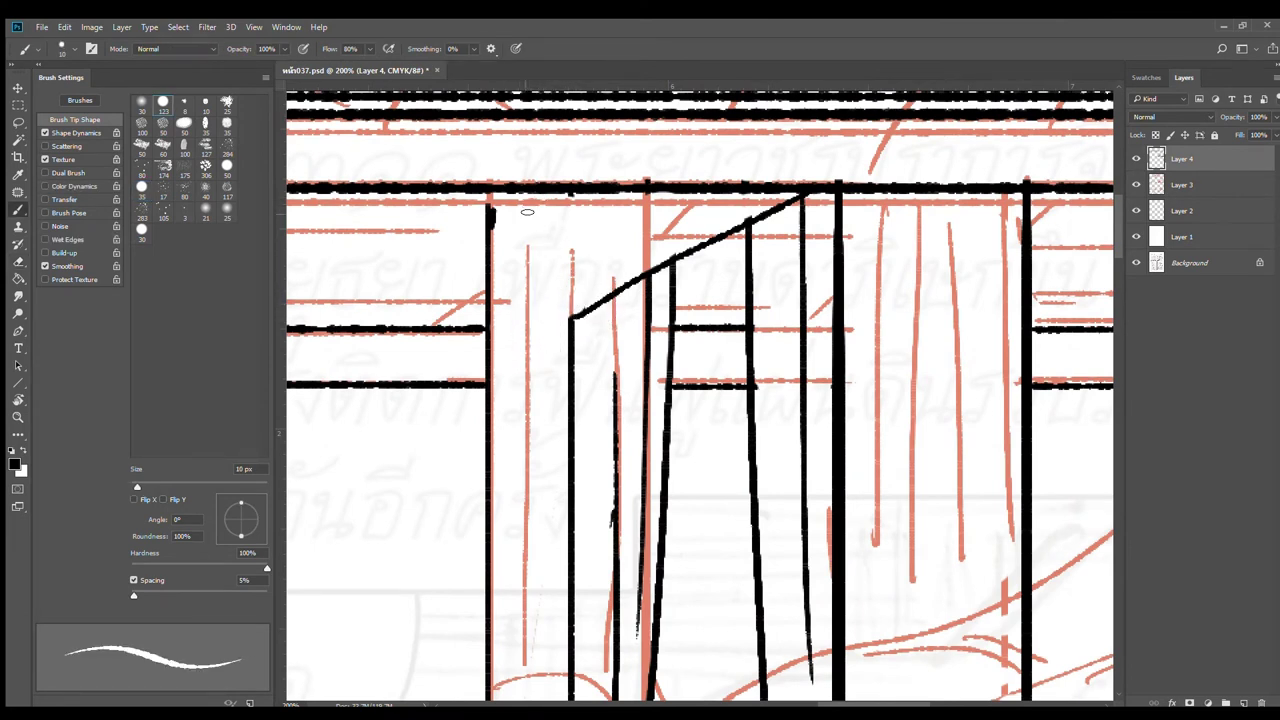
left_click_drag(532, 194, 536, 426)
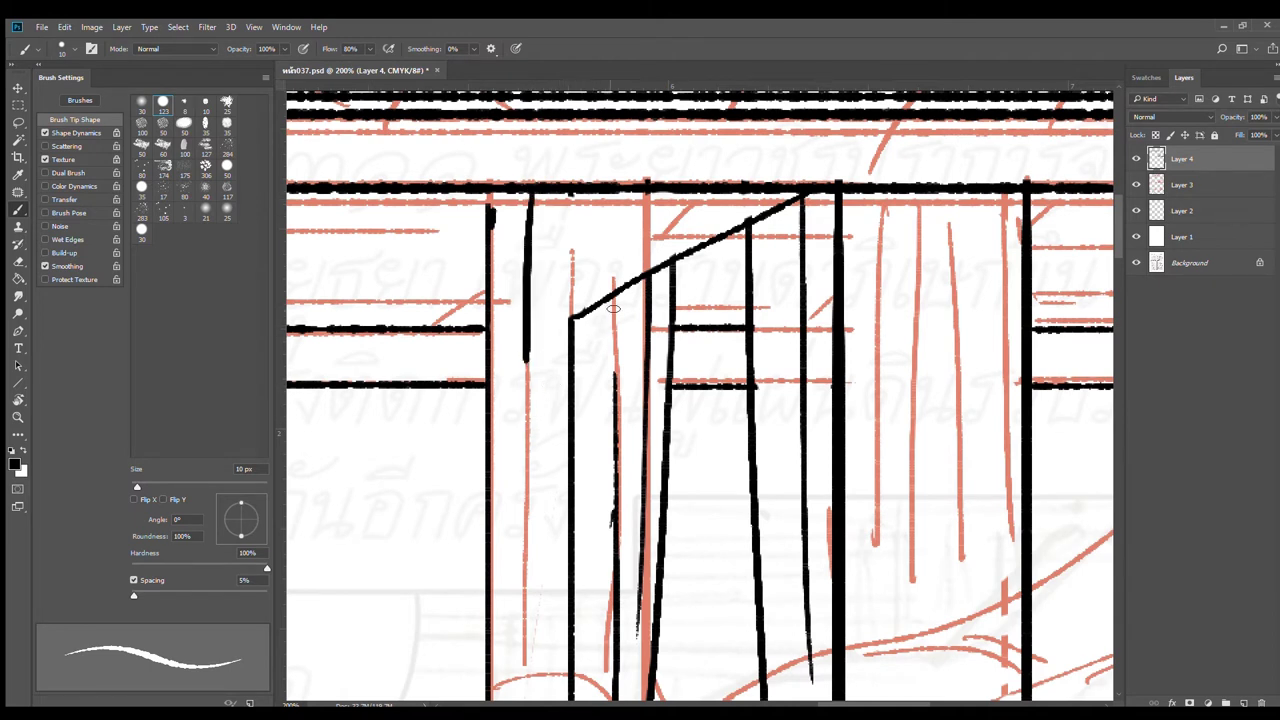
Step: Erase the slanted line and ink a zigzag ruffled hem from the valance's vertical edge up to the large pillar
key("e")
mouse_move(572, 322)
left_mouse_down()
mouse_move(770, 216)
mouse_move(820, 222)
left_mouse_up()
key("b")
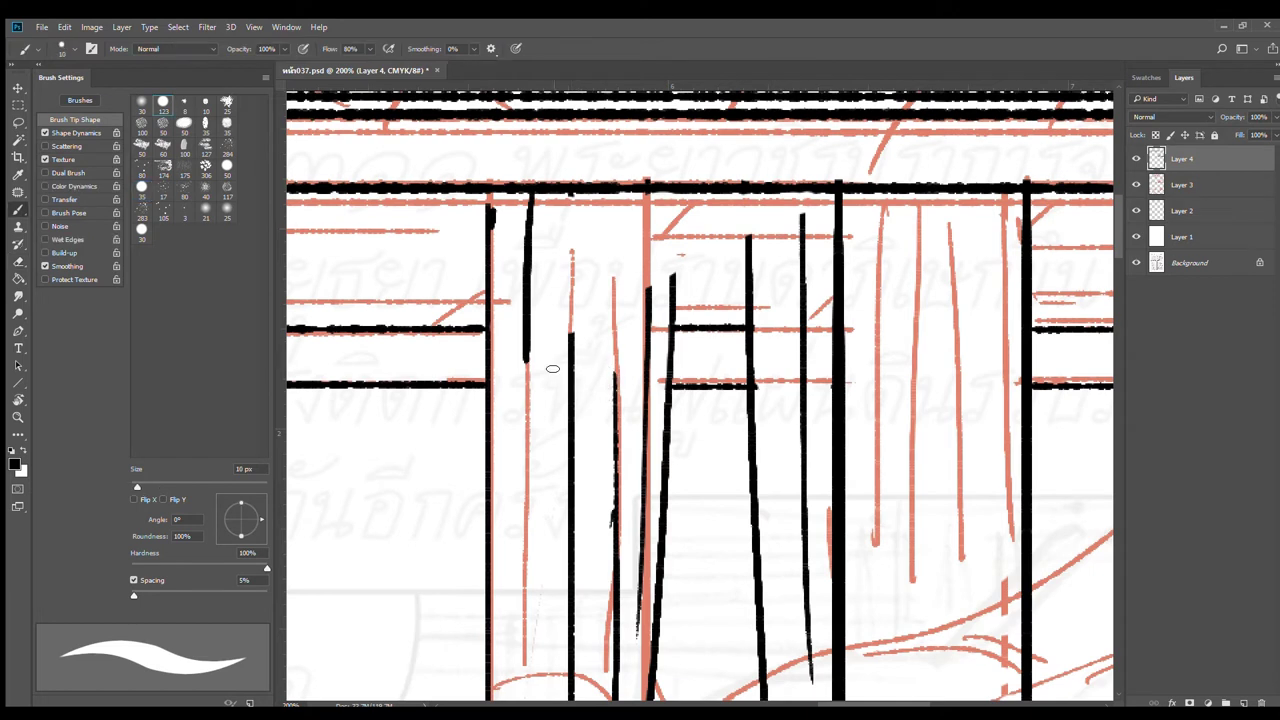
mouse_move(534, 353)
left_mouse_down()
mouse_move(641, 308)
mouse_move(628, 317)
mouse_move(694, 258)
mouse_move(746, 246)
mouse_move(734, 234)
mouse_move(796, 224)
mouse_move(787, 234)
mouse_move(836, 206)
left_mouse_up()
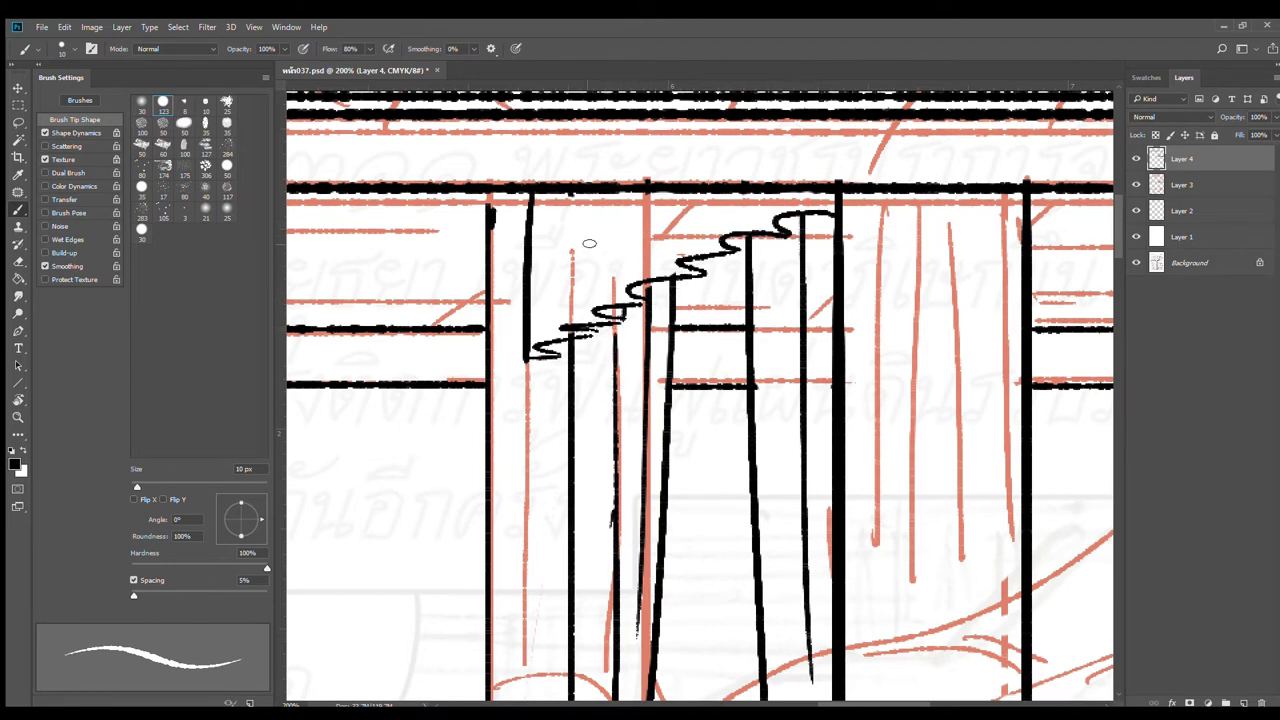
Step: Ink short vertical fold lines in the valance between the roof beam and the ruffled hem
mouse_move(567, 226)
left_mouse_down()
mouse_move(568, 319)
mouse_move(544, 338)
left_mouse_up()
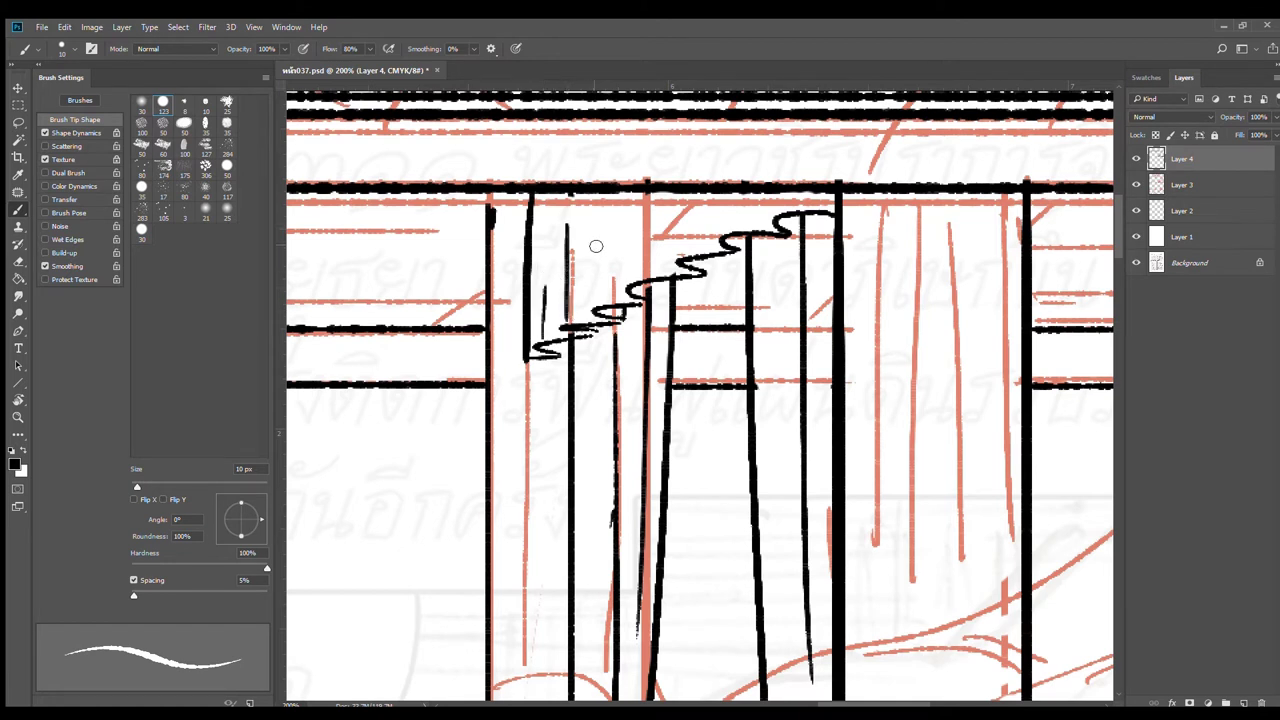
key("ctrl+z")
mouse_move(548, 193)
left_mouse_down()
mouse_move(555, 312)
mouse_move(596, 256)
mouse_move(594, 318)
left_mouse_up()
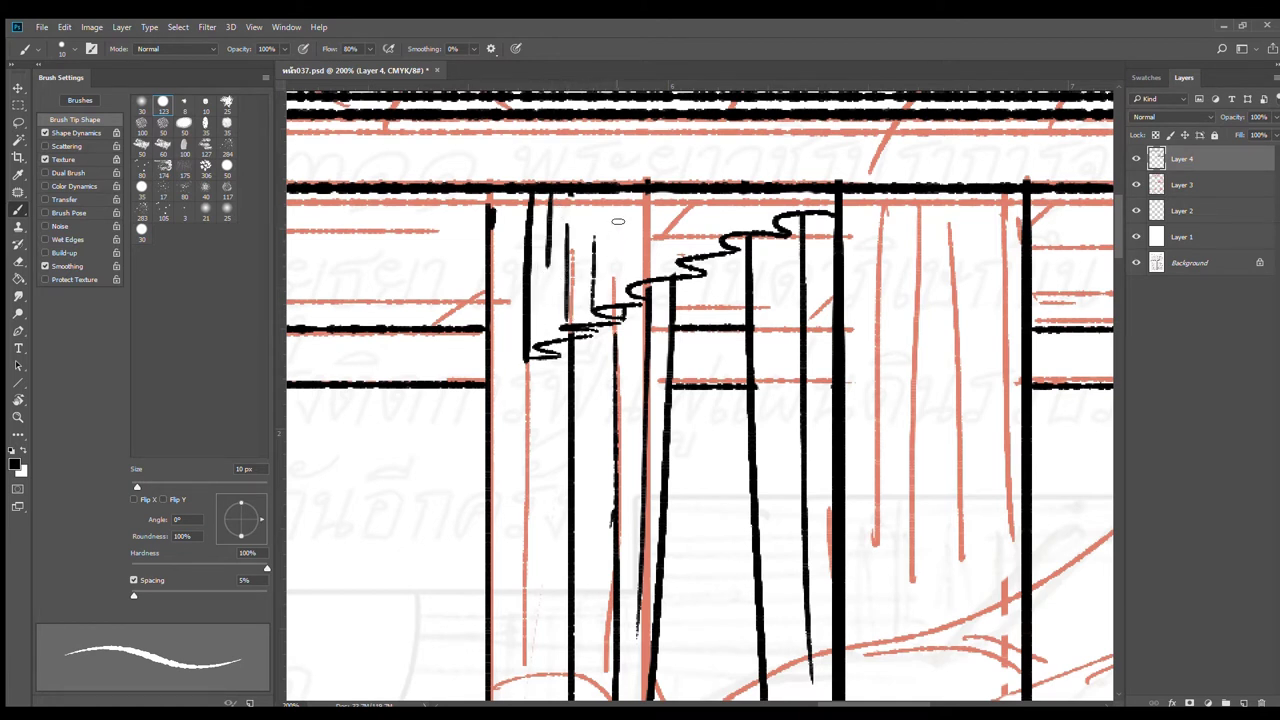
left_click_drag(624, 192, 624, 304)
key("ctrl+z")
left_click_drag(628, 192, 630, 276)
left_click_drag(678, 196, 676, 275)
left_click_drag(718, 193, 717, 237)
mouse_move(763, 195)
left_mouse_down()
mouse_move(762, 229)
mouse_move(770, 216)
left_mouse_up()
key("ctrl+z")
Step: Ink a second valance tier below the first, with a vertical side edge and a zigzag hem reaching the large pillar
scroll(843, 380, "down", 4)
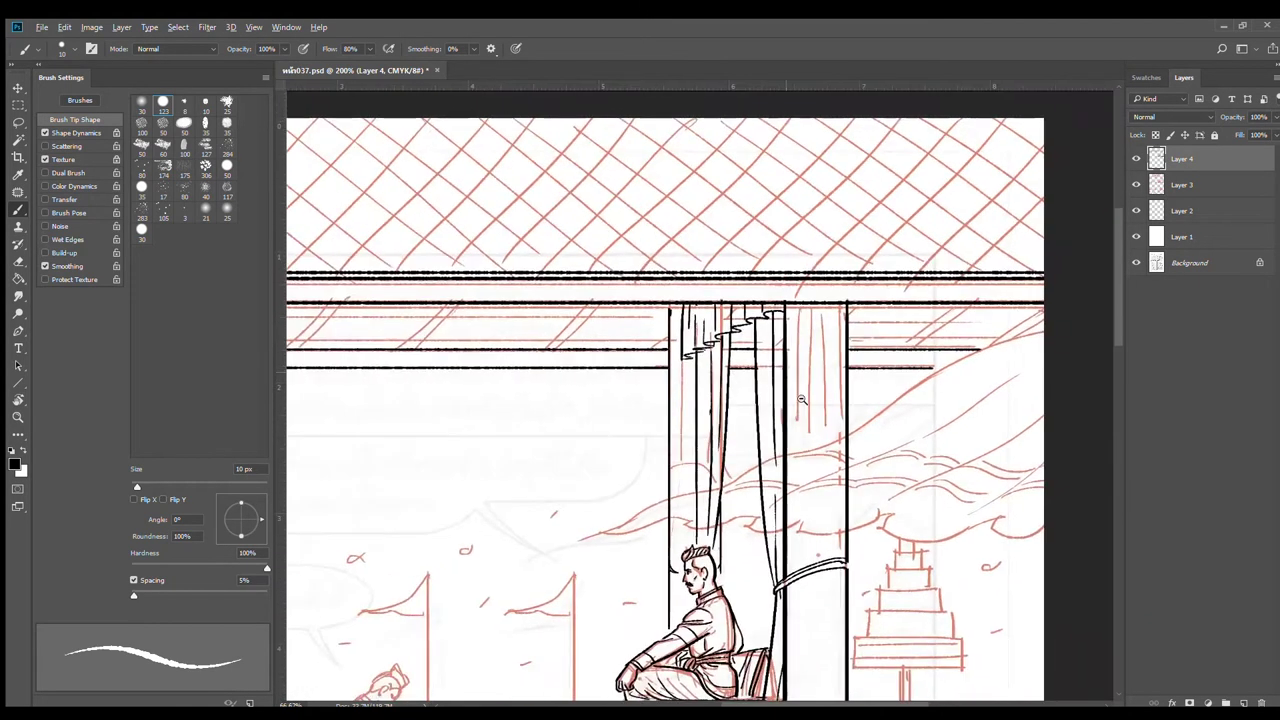
scroll(785, 477, "up", 4)
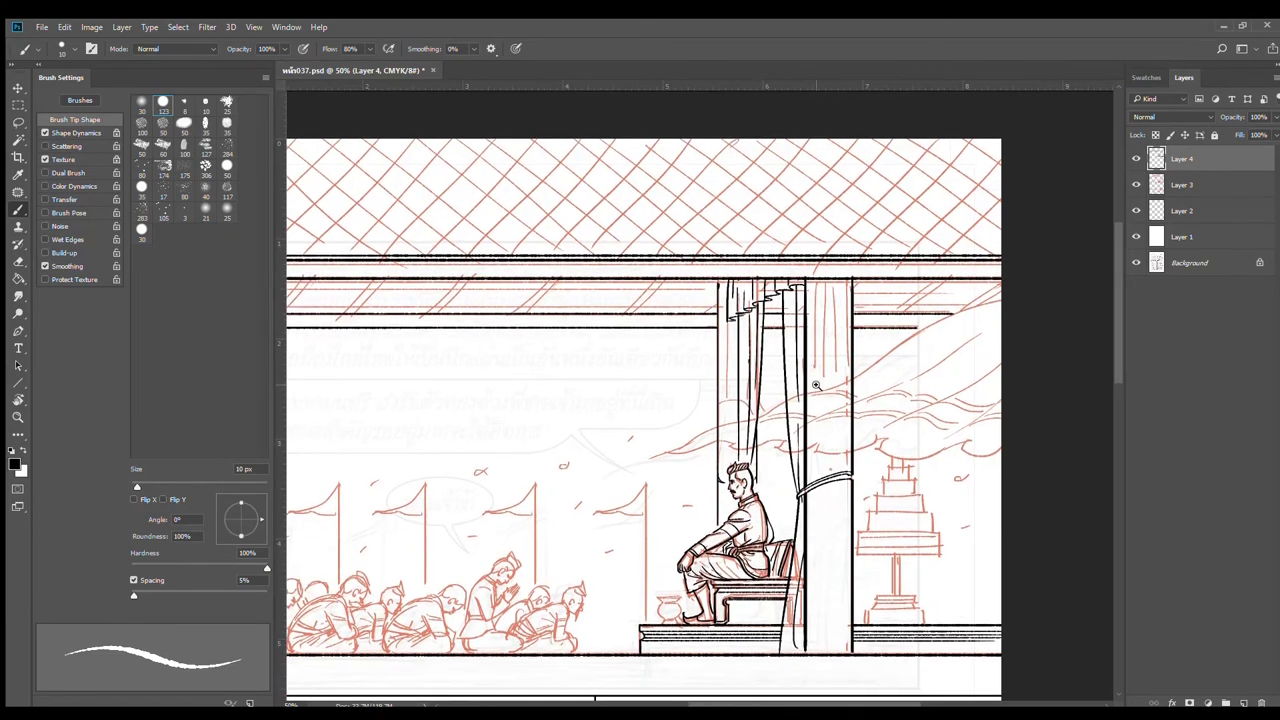
scroll(552, 394, "up", 1)
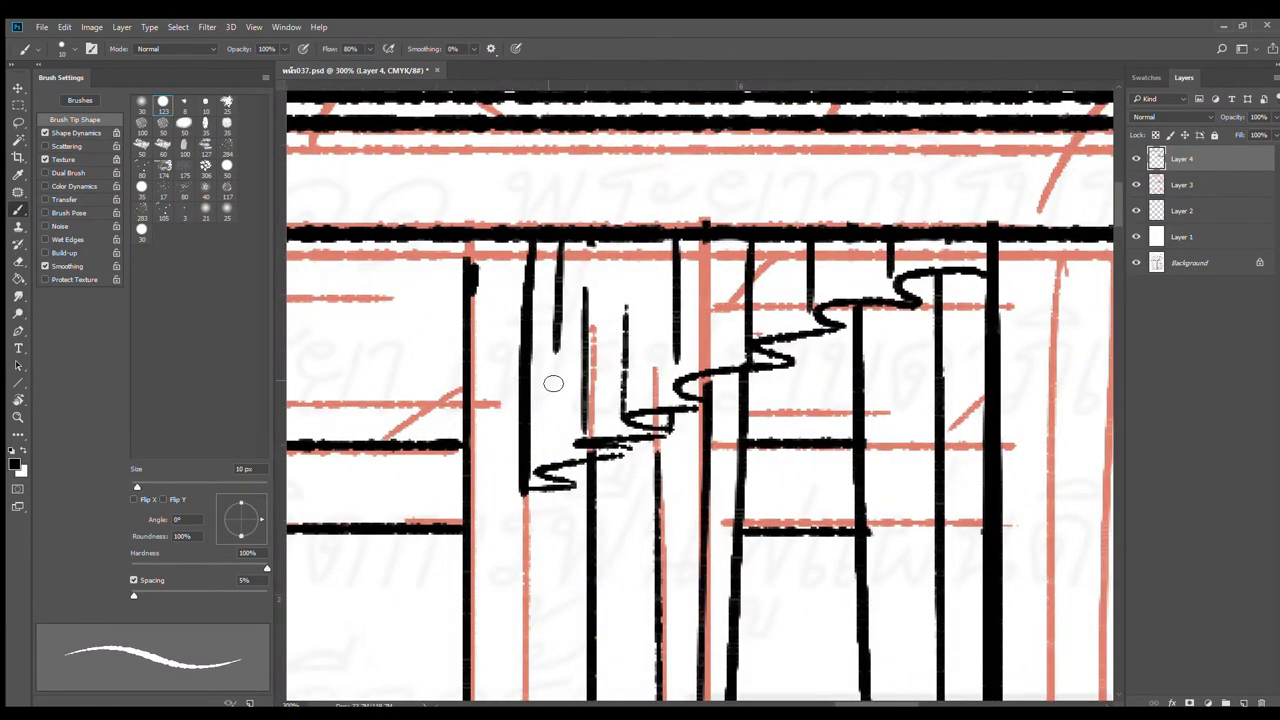
scroll(810, 461, "down", 3)
scroll(810, 461, "down", 4)
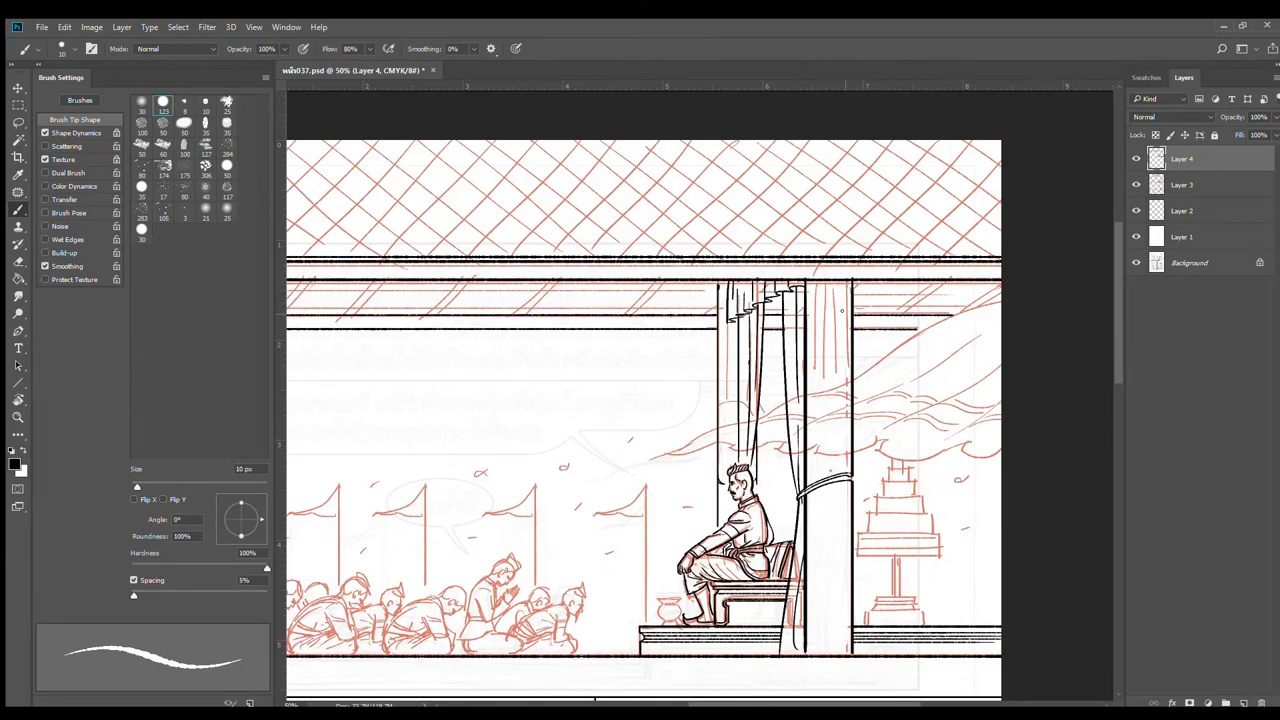
scroll(769, 345, "up", 4)
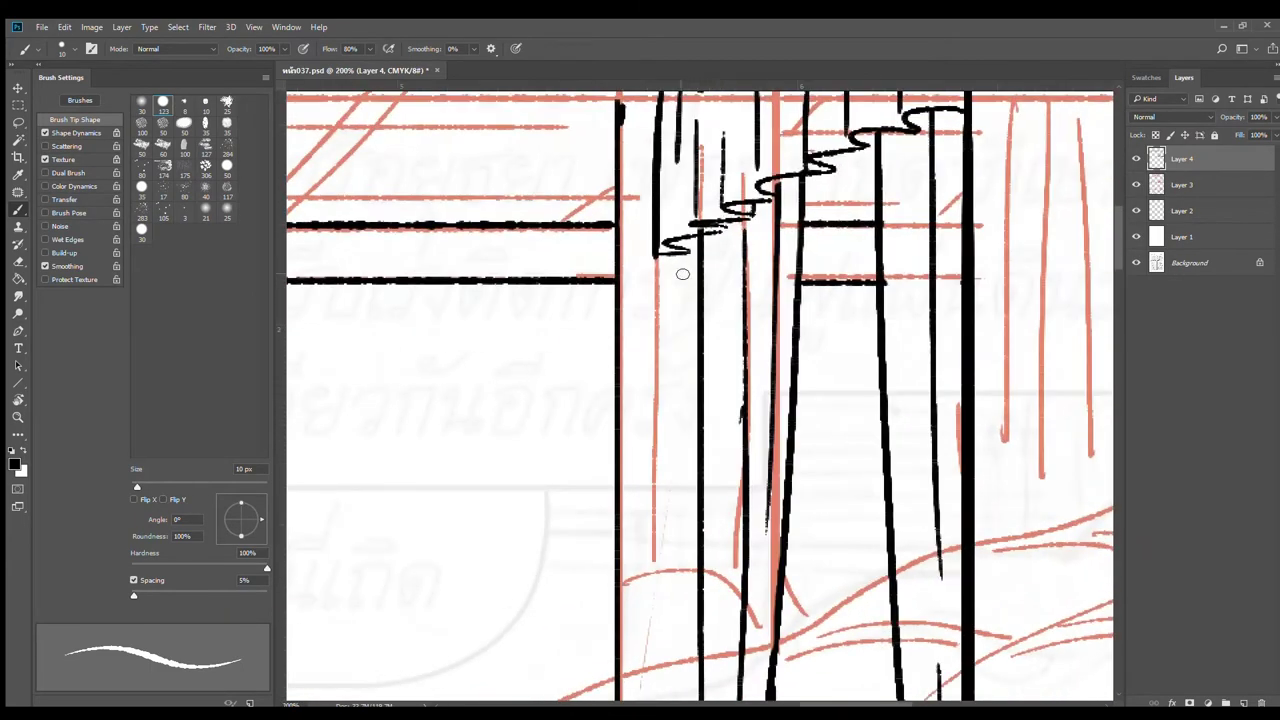
left_click_drag(682, 254, 679, 395)
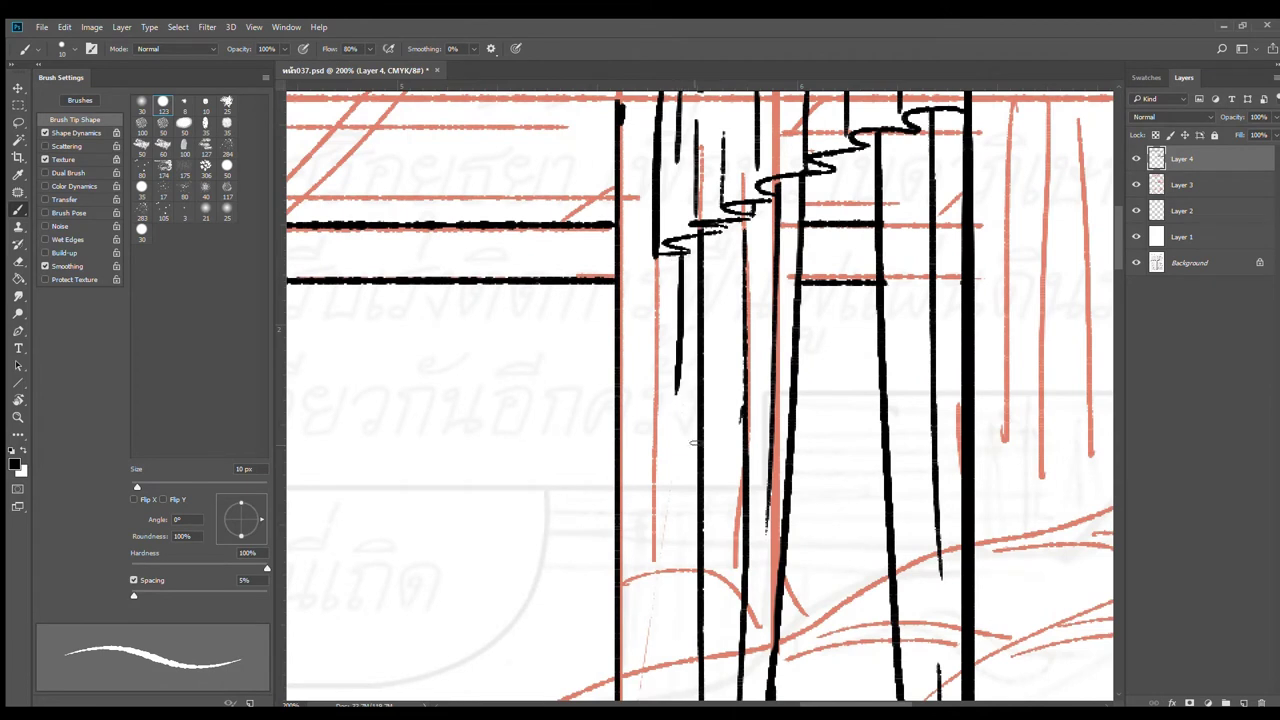
key("ctrl+z")
mouse_move(680, 256)
left_mouse_down()
mouse_move(681, 366)
mouse_move(730, 366)
mouse_move(828, 330)
mouse_move(952, 249)
mouse_move(826, 238)
mouse_move(820, 205)
mouse_move(892, 206)
mouse_move(868, 300)
mouse_move(814, 254)
mouse_move(796, 206)
mouse_move(767, 262)
mouse_move(725, 285)
mouse_move(722, 270)
mouse_move(718, 366)
mouse_move(760, 318)
mouse_move(765, 350)
mouse_move(810, 318)
mouse_move(804, 306)
mouse_move(806, 322)
mouse_move(860, 334)
mouse_move(903, 300)
mouse_move(880, 275)
mouse_move(928, 262)
left_mouse_up()
Step: Erase the curtain fold lines and beam pieces lying between the two ruffled hems
left_click(849, 342, "ctrl+alt")
left_click(848, 345, "ctrl+alt")
left_click(841, 344, "ctrl")
scroll(840, 343, "up", 3)
key("e")
key("b")
key("e")
key("b")
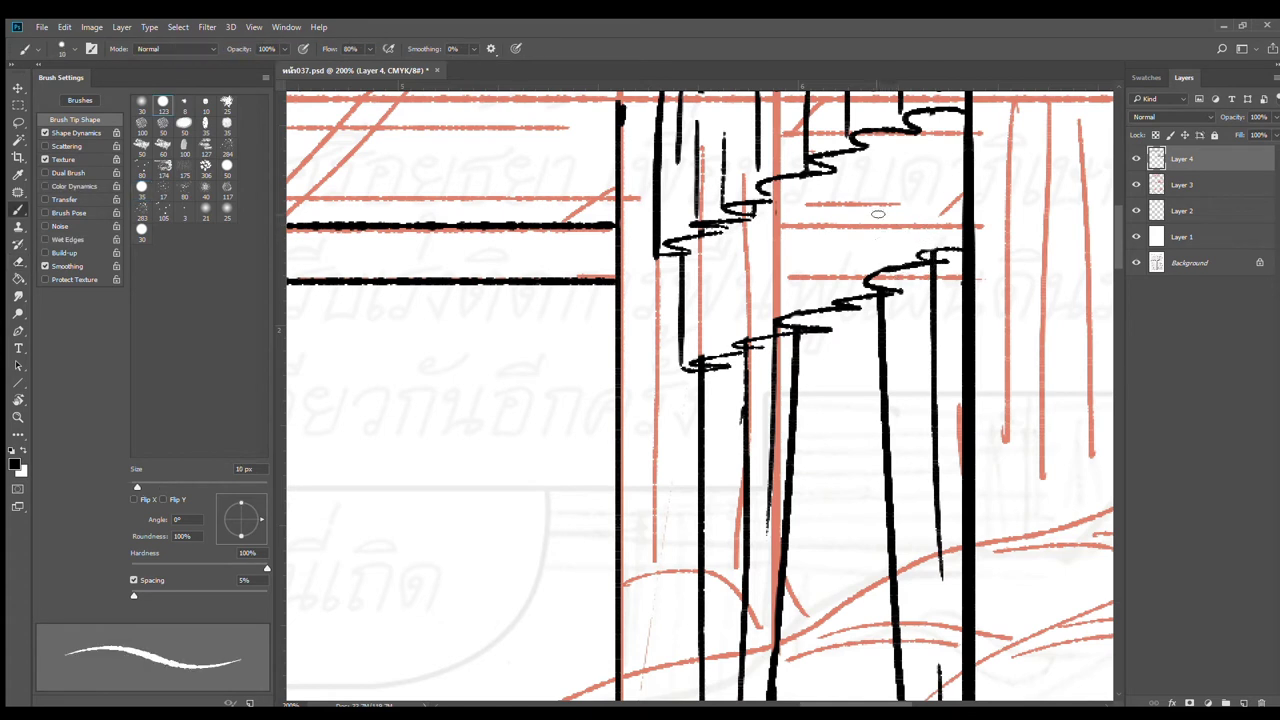
Step: Ink vertical fold lines across the valance's second tier, from its outer side edge towards the large pillar
left_click_drag(869, 189, 868, 287)
left_click_drag(831, 195, 829, 300)
left_click_drag(770, 218, 772, 344)
key("ctrl+z")
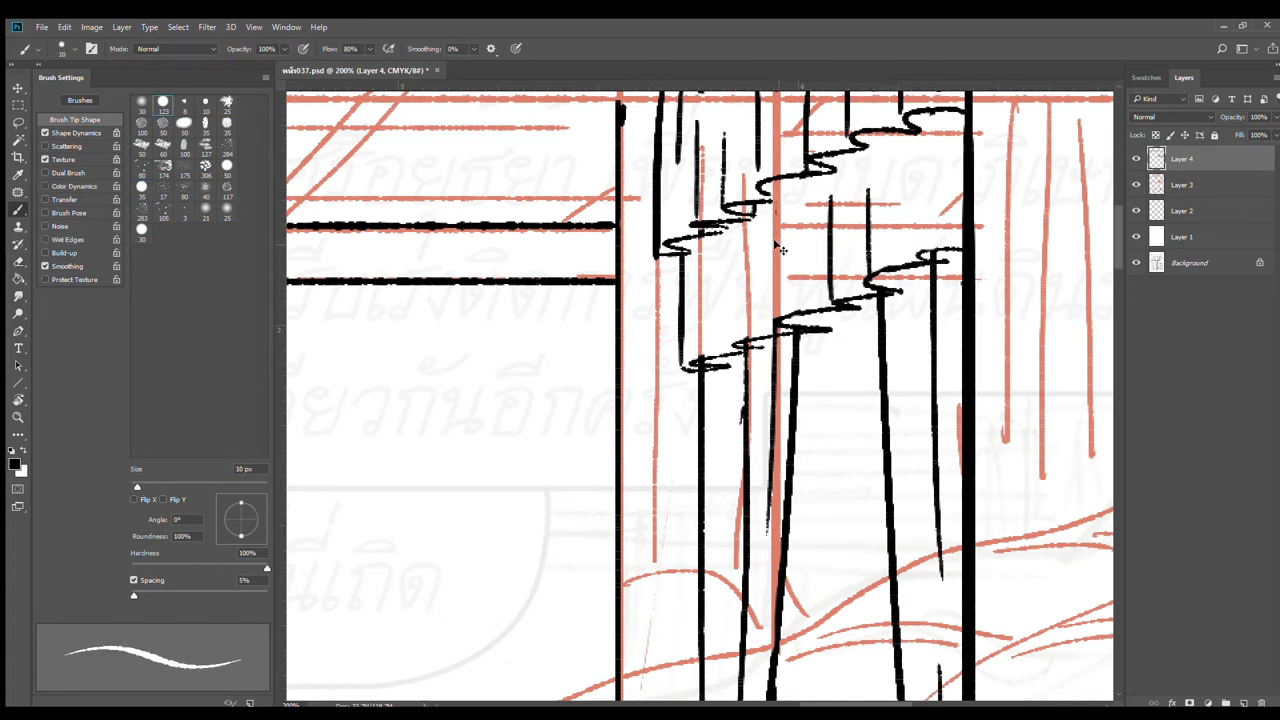
left_click_drag(776, 212, 776, 316)
left_click_drag(740, 259, 738, 342)
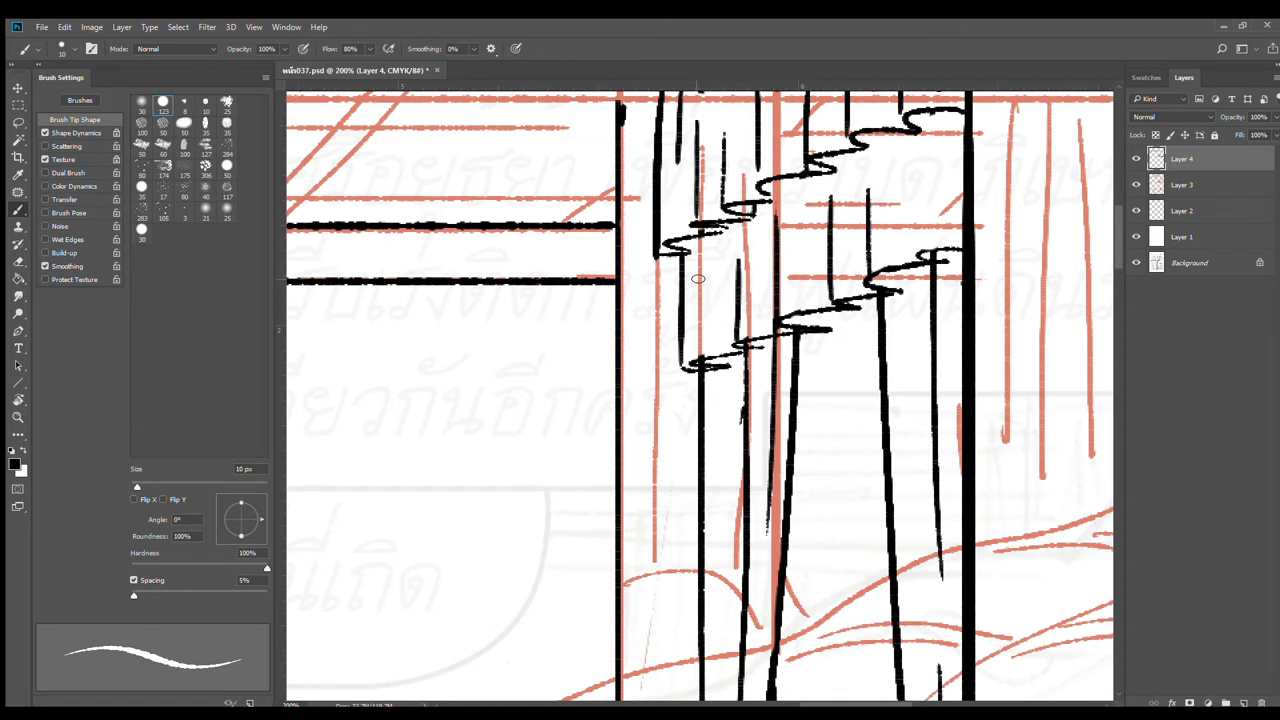
left_click_drag(698, 268, 697, 366)
left_click_drag(718, 244, 716, 352)
left_click_drag(807, 190, 807, 216)
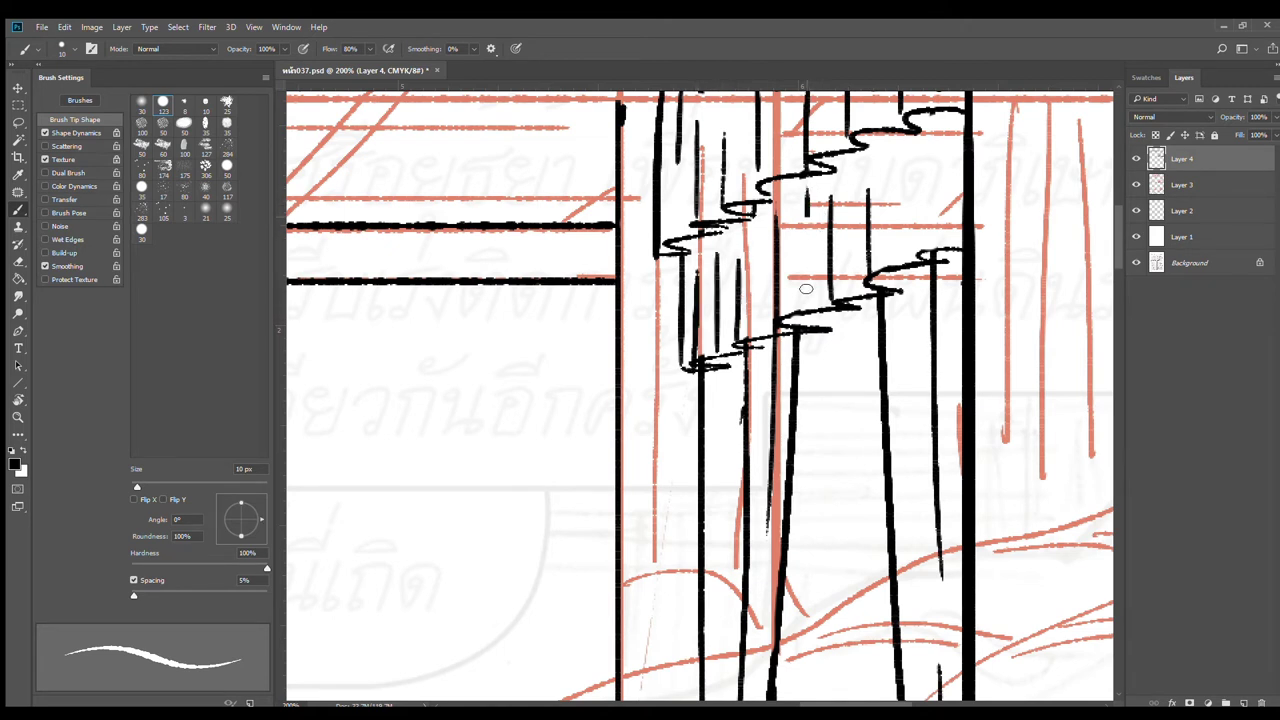
left_click_drag(806, 289, 805, 308)
Step: Ink the remaining vertical fold lines in the second tier beside the large pillar
left_click_drag(901, 140, 900, 263)
key("ctrl+z")
mouse_move(898, 146)
left_mouse_down()
mouse_move(898, 238)
mouse_move(917, 258)
left_mouse_up()
left_click_drag(945, 114, 941, 236)
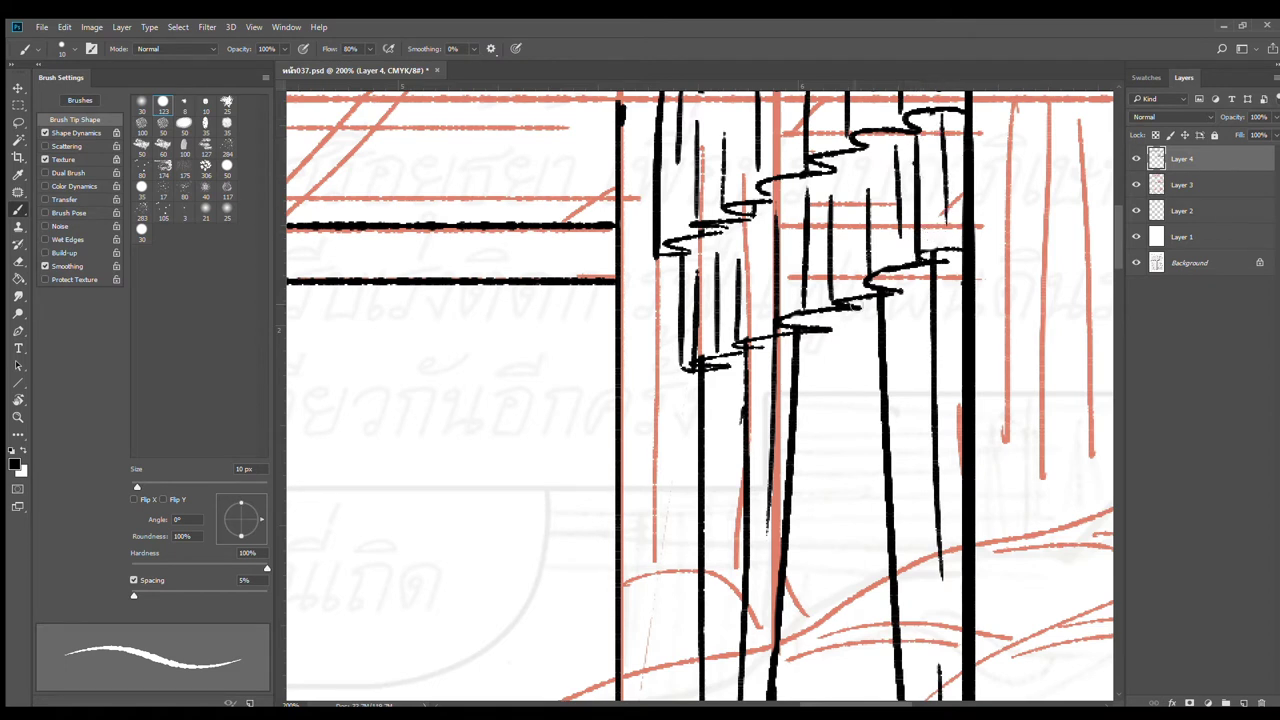
Step: Close the ruffles of the lower hem with short edge strokes and clean up the fold line beneath it near the pillar
left_click_drag(832, 308, 832, 329)
left_click_drag(899, 270, 899, 299)
left_click_drag(947, 250, 948, 267)
key("e")
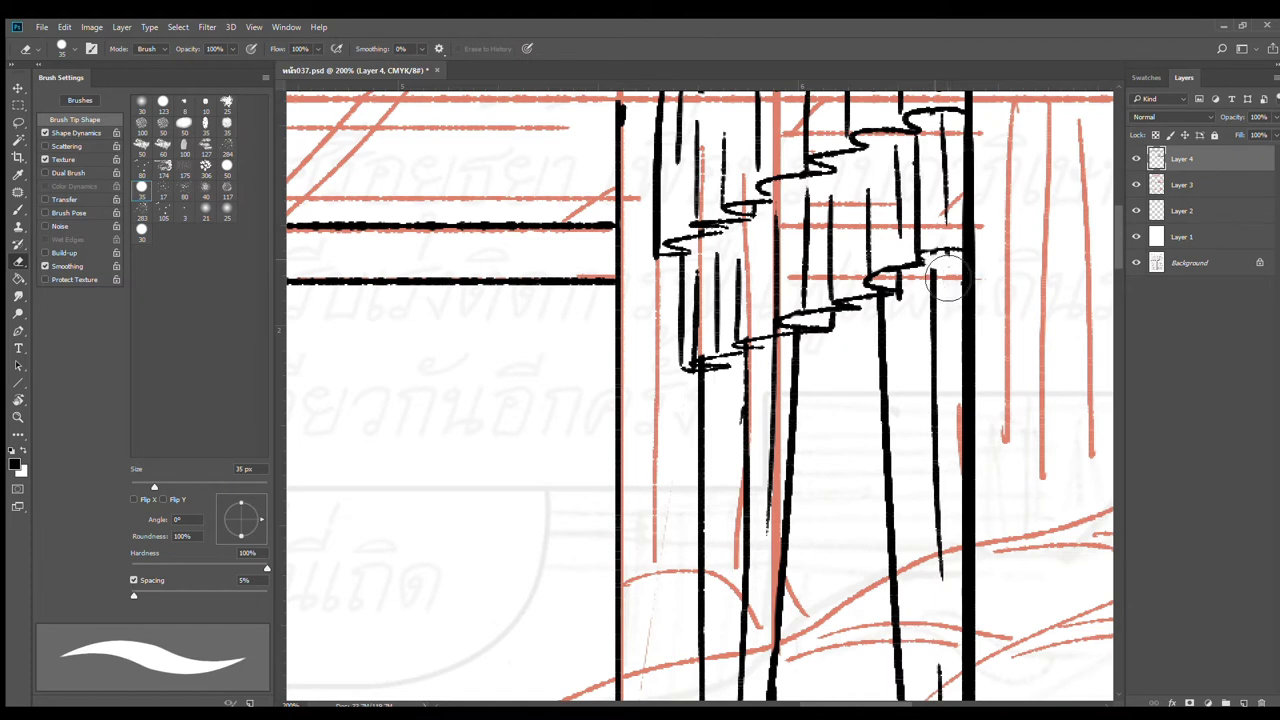
key("b")
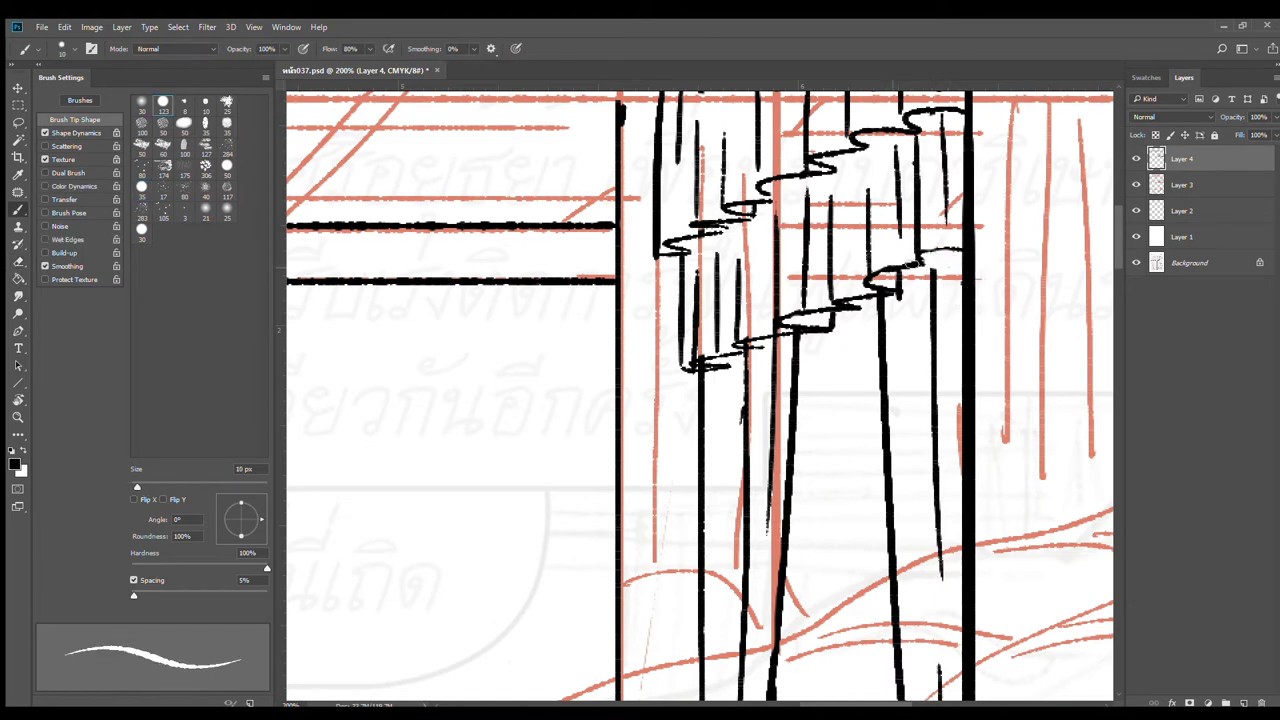
left_click_drag(920, 260, 945, 264)
mouse_move(764, 335)
left_mouse_down()
mouse_move(700, 361)
mouse_move(758, 343)
mouse_move(702, 361)
mouse_move(755, 363)
left_mouse_up()
Step: Ink rows of short dashes parallel to the ruffled hems across both valance tiers
scroll(777, 408, "down", 2)
scroll(777, 408, "down", 3)
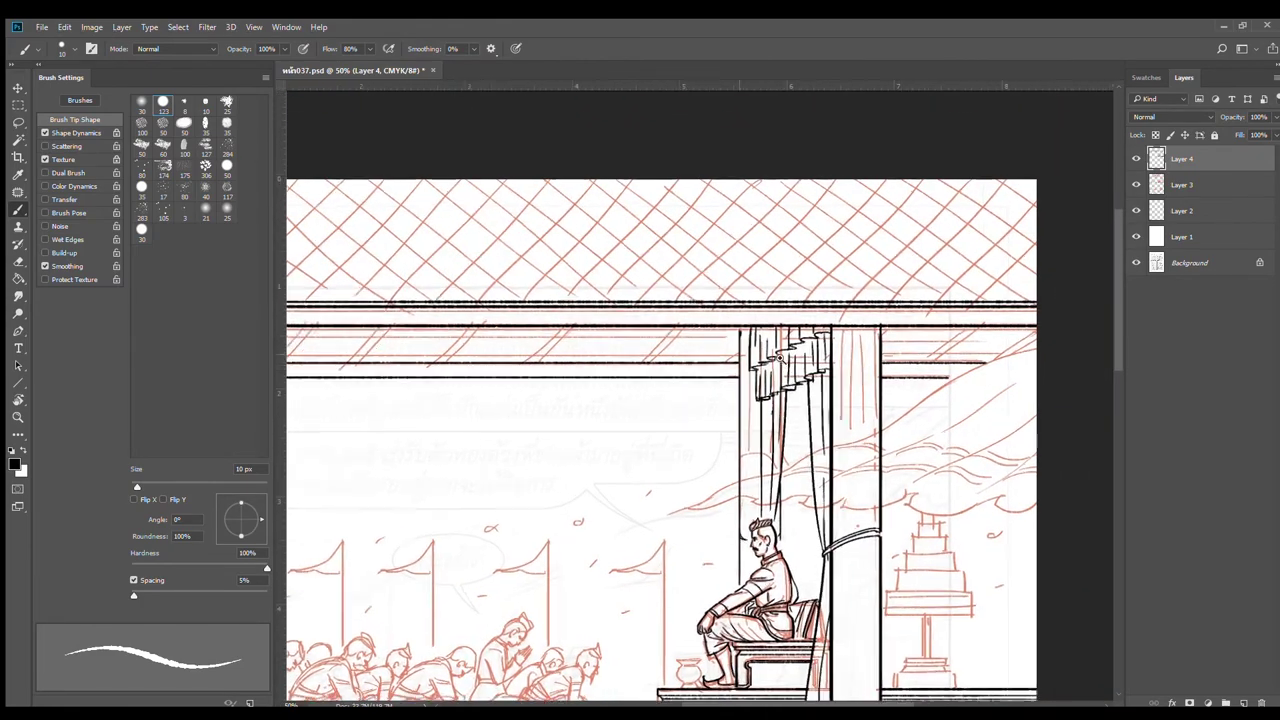
scroll(748, 405, "up", 3)
left_click(748, 405, "ctrl")
left_click_drag(644, 481, 1062, 276)
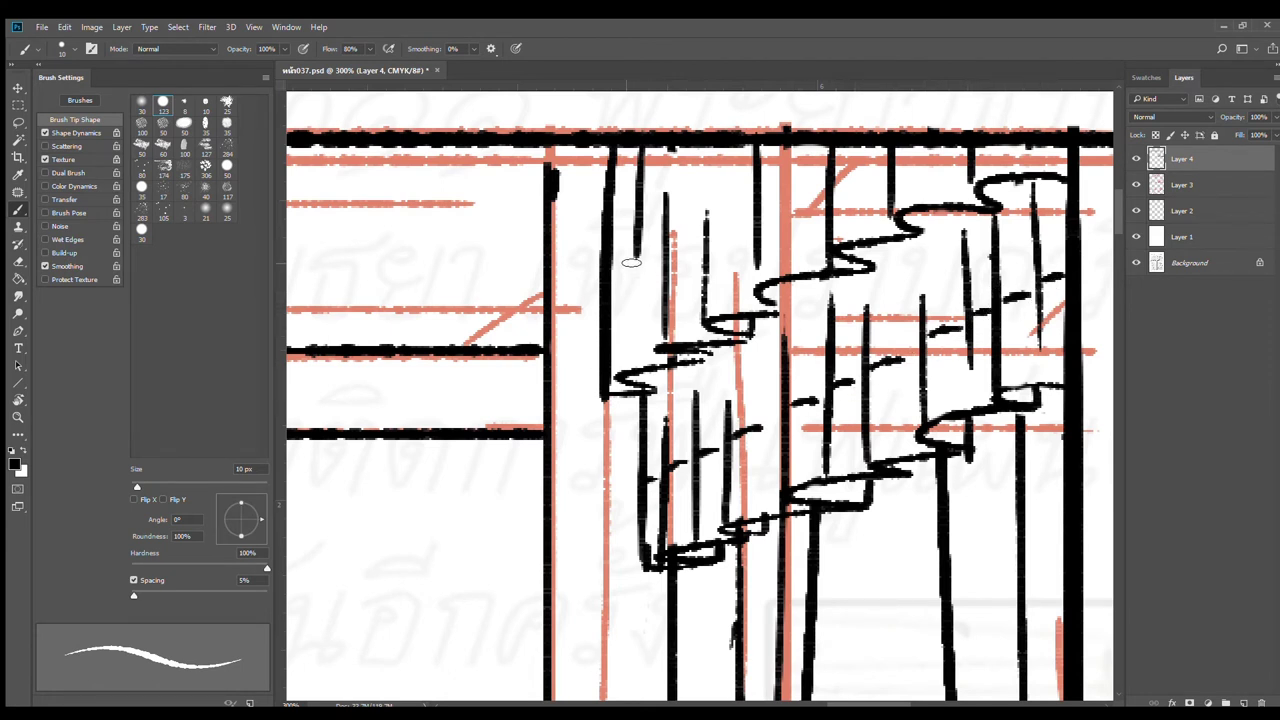
mouse_move(614, 276)
left_mouse_down()
mouse_move(656, 264)
mouse_move(790, 175)
mouse_move(840, 172)
left_mouse_up()
Step: Ink a fold line and paired crosswise bands on the lower curtain hanging beside the seated man's bench
scroll(885, 335, "down", 3)
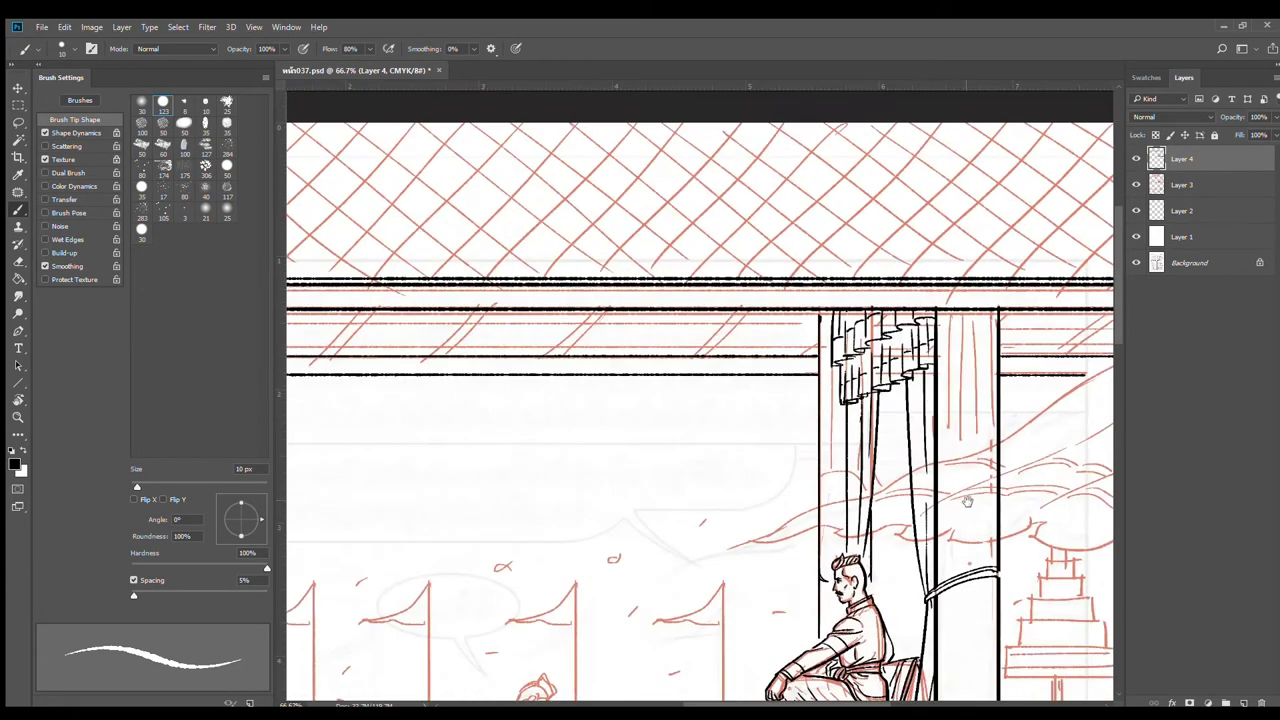
left_click_drag(968, 503, 871, 132)
scroll(823, 375, "up", 2)
left_click_drag(816, 274, 794, 471)
left_click_drag(798, 267, 836, 258)
mouse_move(783, 358)
left_mouse_down()
mouse_move(818, 353)
mouse_move(822, 339)
left_mouse_up()
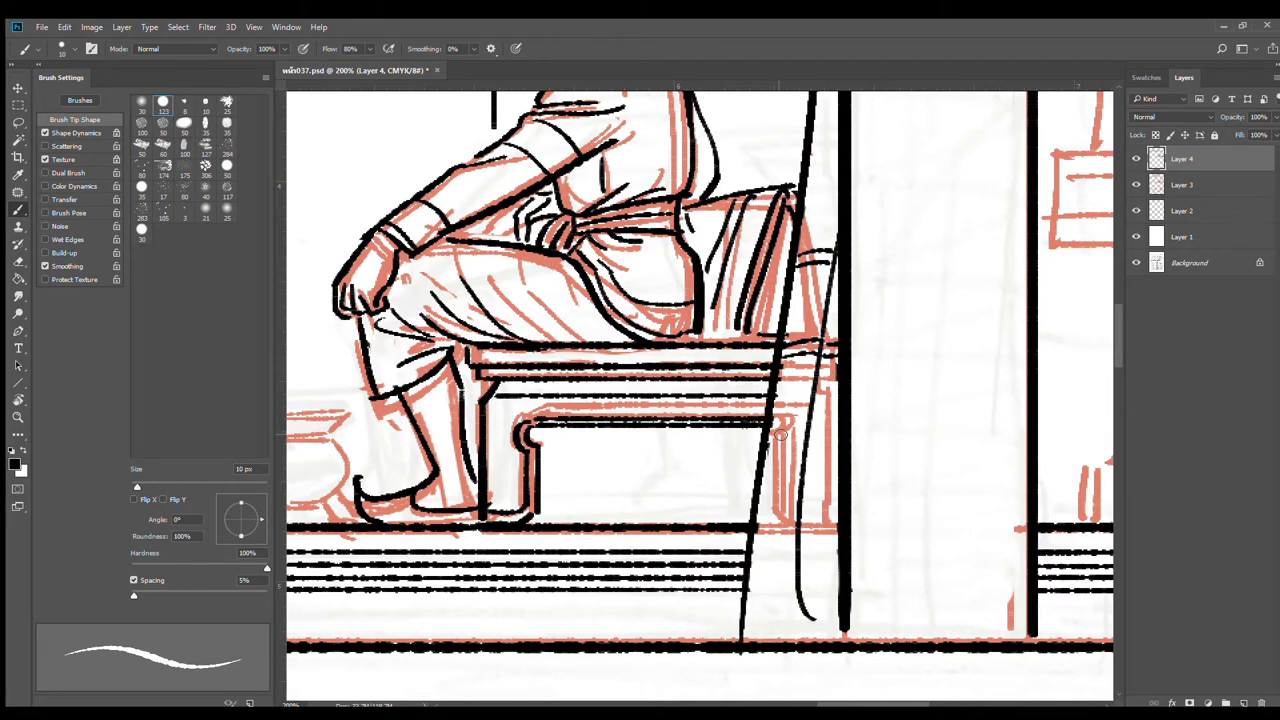
mouse_move(767, 440)
left_mouse_down()
mouse_move(806, 442)
mouse_move(777, 449)
mouse_move(837, 450)
left_mouse_up()
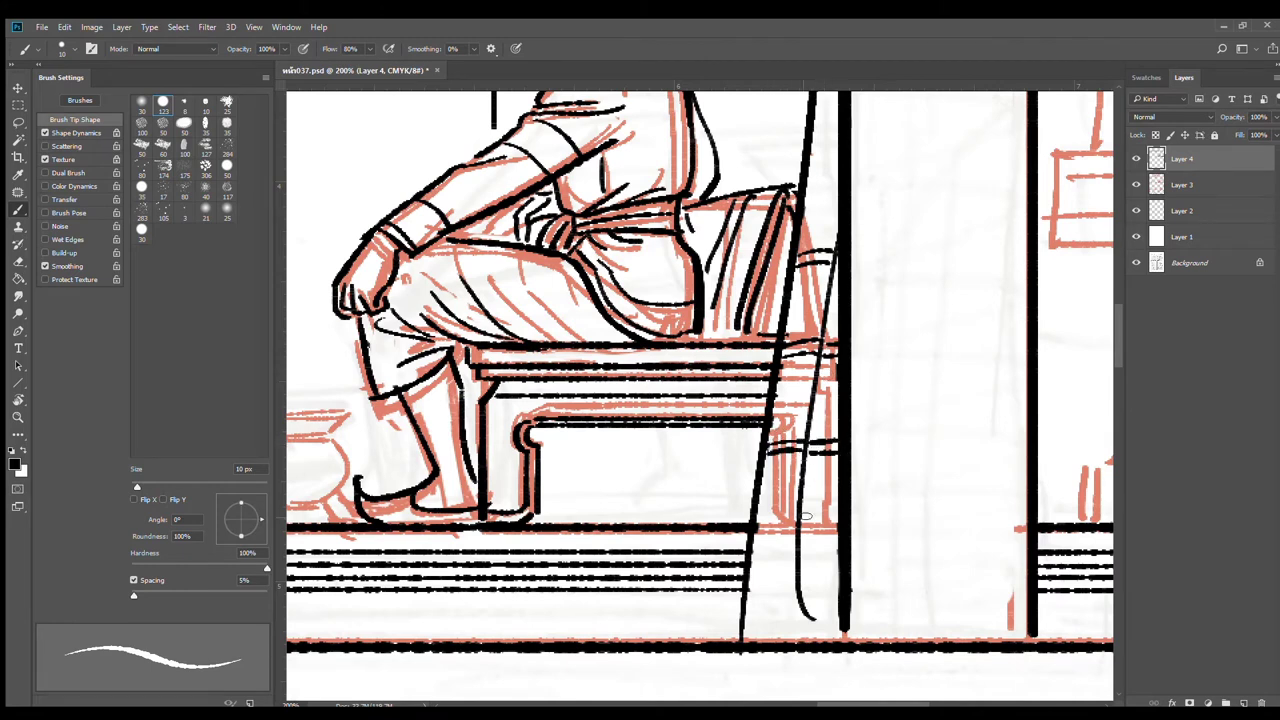
mouse_move(763, 487)
left_mouse_down()
mouse_move(836, 485)
mouse_move(764, 499)
mouse_move(837, 497)
left_mouse_up()
Step: Ink vertical lines in the opening underneath the seated man's bench
left_click(711, 458, "alt")
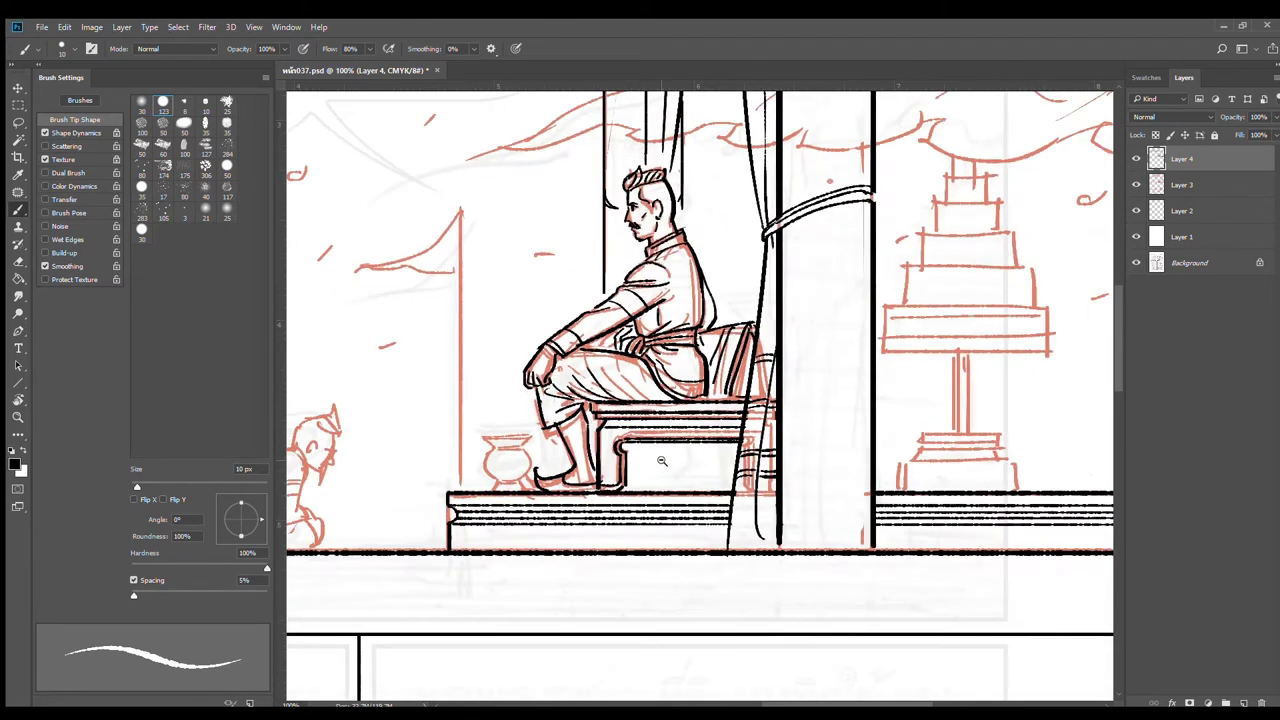
left_click_drag(663, 448, 749, 562)
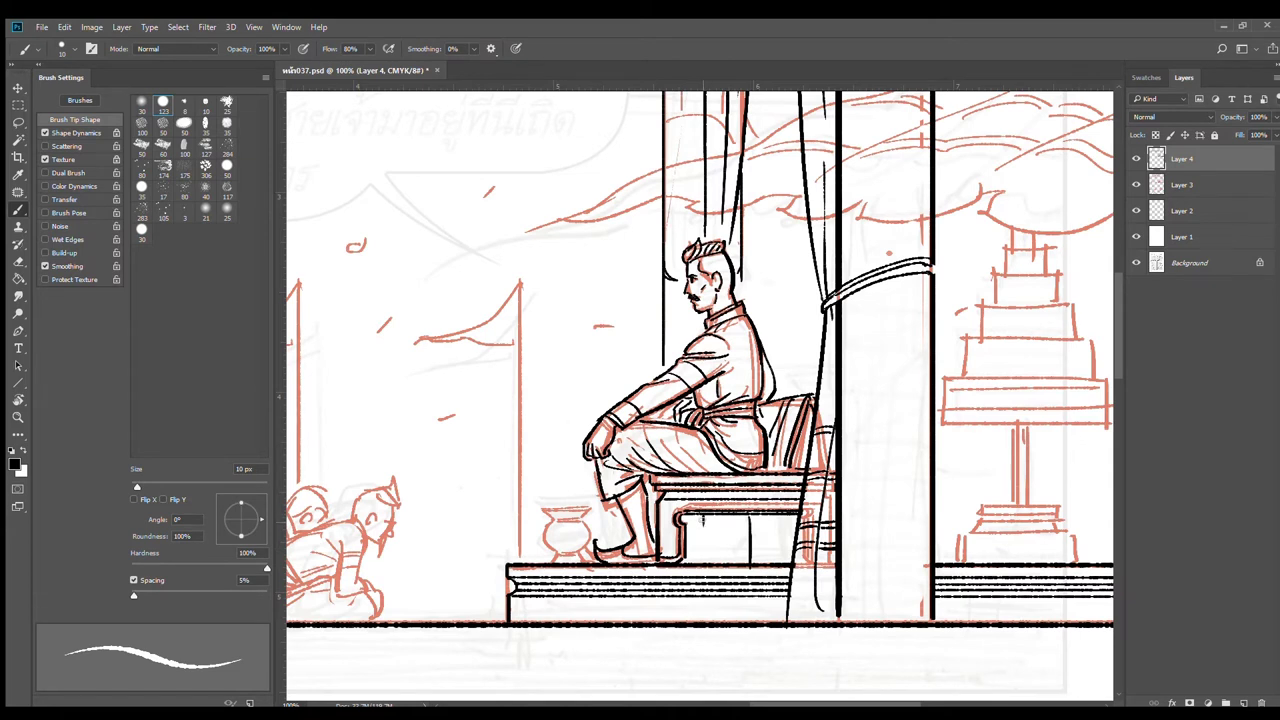
left_click_drag(703, 514, 703, 562)
mouse_move(718, 510)
left_mouse_down()
mouse_move(720, 555)
mouse_move(735, 558)
left_mouse_up()
Step: Set the brush to 15 px and ink the billowing drape's upper edge from its pointed tip to the curtain
scroll(767, 275, "down", 2)
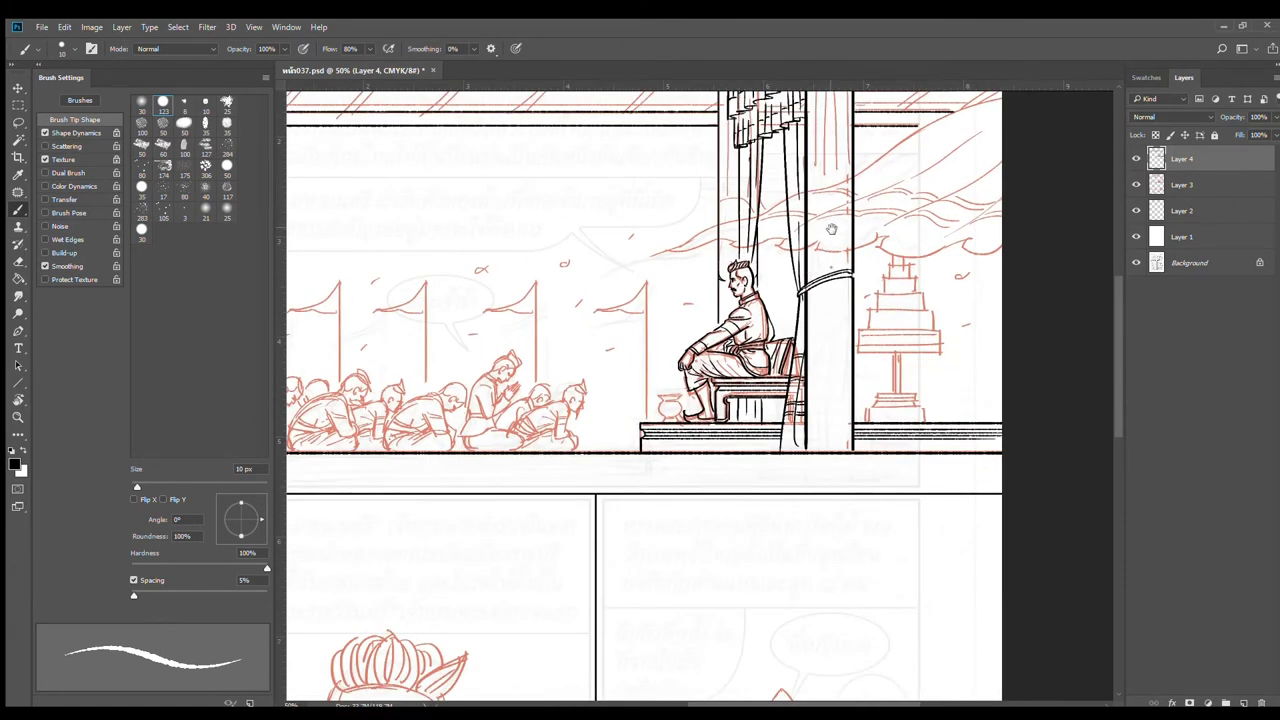
left_click_drag(814, 235, 810, 301)
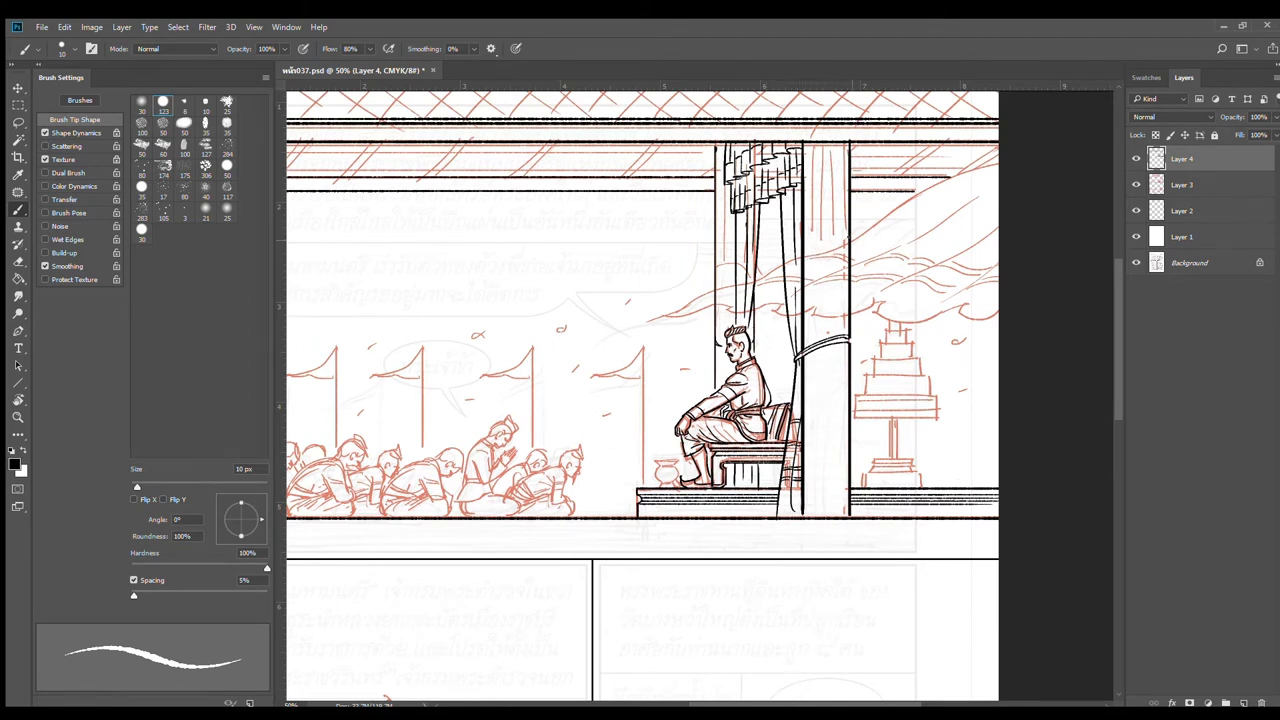
scroll(880, 226, "up", 2)
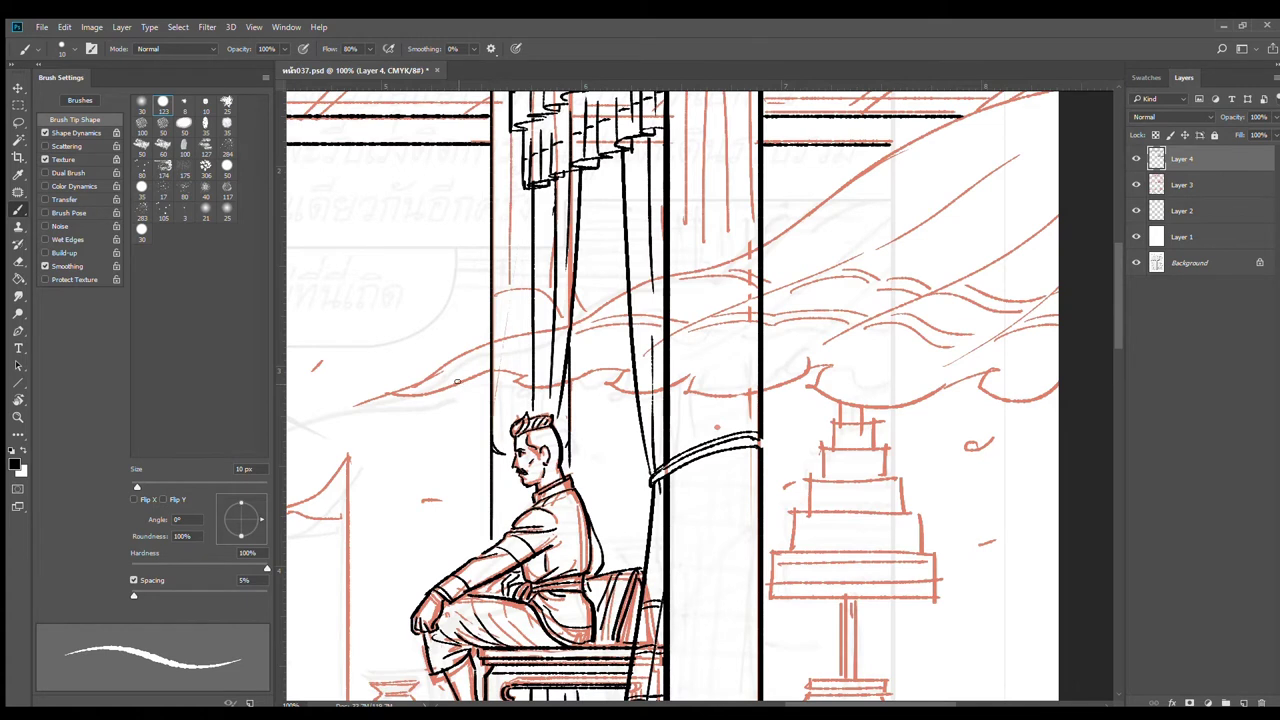
key("bracketright")
left_click_drag(538, 358, 526, 360)
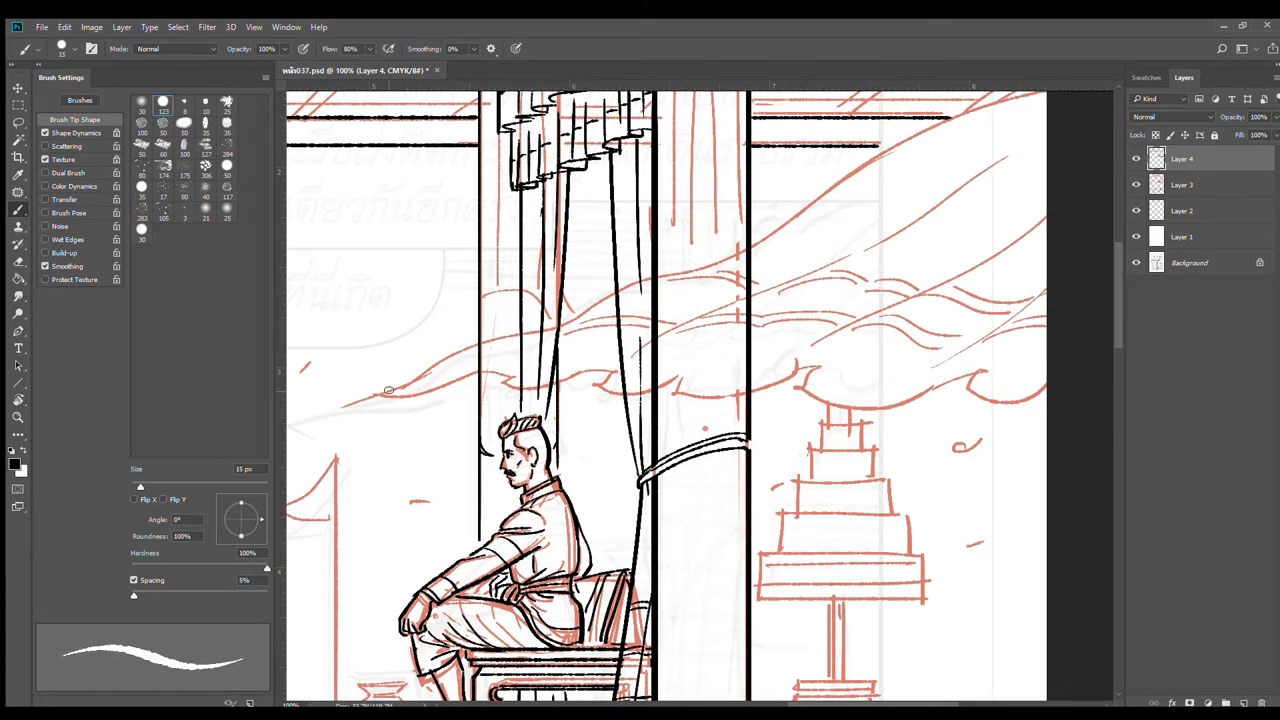
mouse_move(388, 390)
left_mouse_down()
mouse_move(495, 325)
mouse_move(534, 320)
left_mouse_up()
key("ctrl+z")
left_click_drag(384, 394, 585, 307)
key("ctrl+z")
left_click_drag(442, 366, 705, 265)
key("ctrl+z")
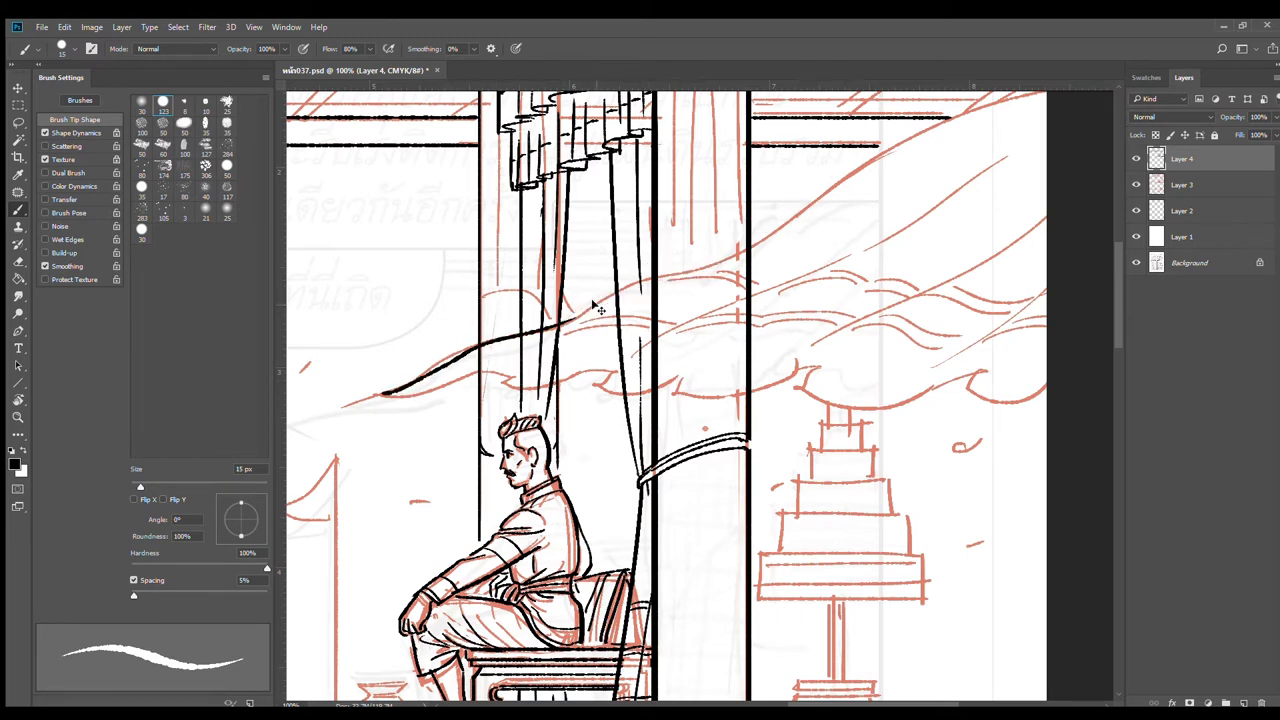
Step: Continue the drape's upper edge in a sweeping curve past the large pillar to the page edge
mouse_move(564, 319)
left_mouse_down()
mouse_move(701, 267)
mouse_move(842, 188)
left_mouse_up()
key("ctrl+z")
mouse_move(654, 285)
left_mouse_down()
mouse_move(845, 178)
mouse_move(715, 262)
mouse_move(1015, 139)
left_mouse_up()
left_click_drag(614, 333, 722, 262)
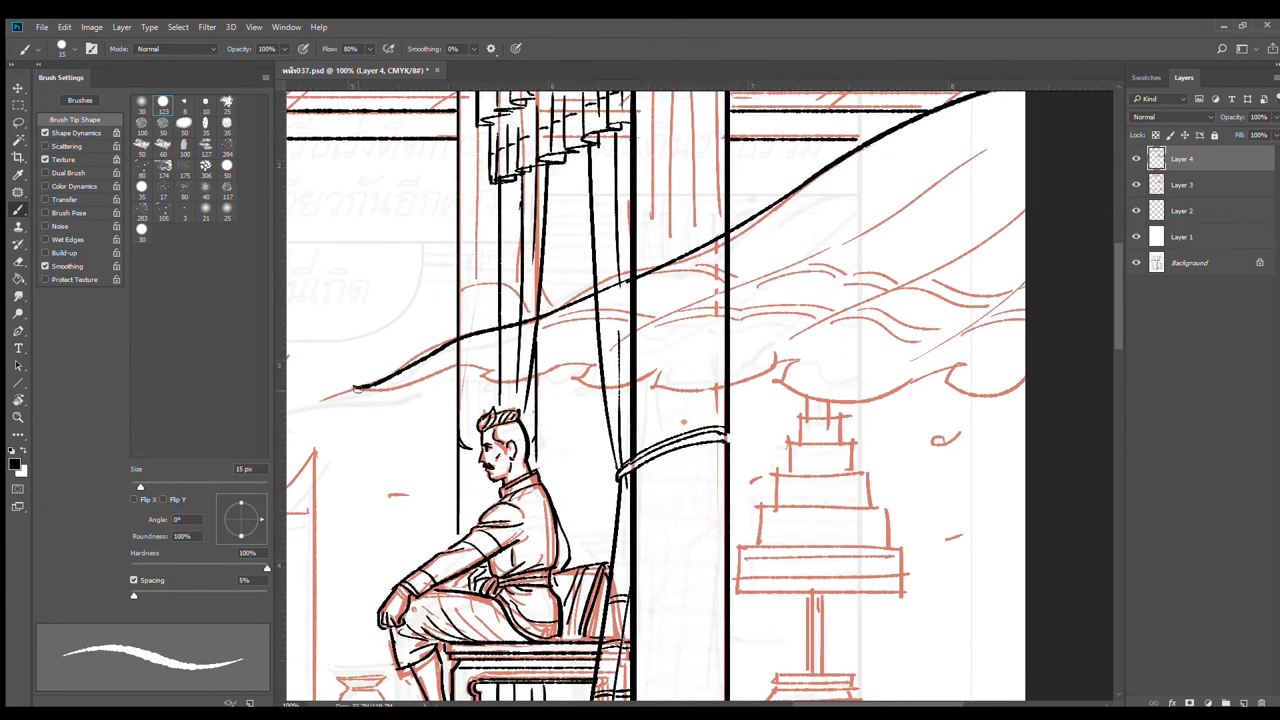
Step: Ink the drape's scalloped lower edge with small curled points from its tip to the page edge
mouse_move(357, 388)
left_mouse_down()
mouse_move(480, 363)
mouse_move(432, 373)
mouse_move(501, 362)
mouse_move(491, 368)
mouse_move(664, 370)
mouse_move(794, 349)
mouse_move(778, 378)
mouse_move(934, 368)
left_mouse_up()
key("ctrl+z")
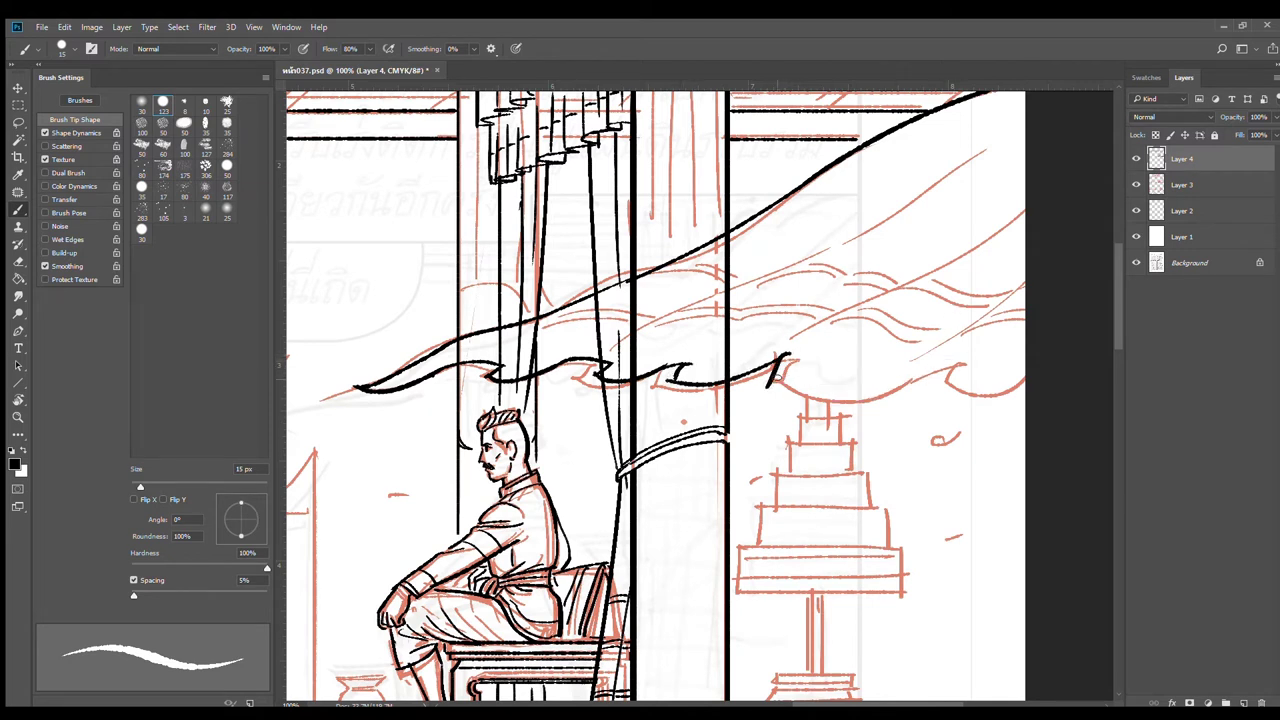
mouse_move(788, 376)
left_mouse_down()
mouse_move(930, 363)
mouse_move(908, 387)
mouse_move(1035, 372)
left_mouse_up()
left_click_drag(984, 322, 942, 379)
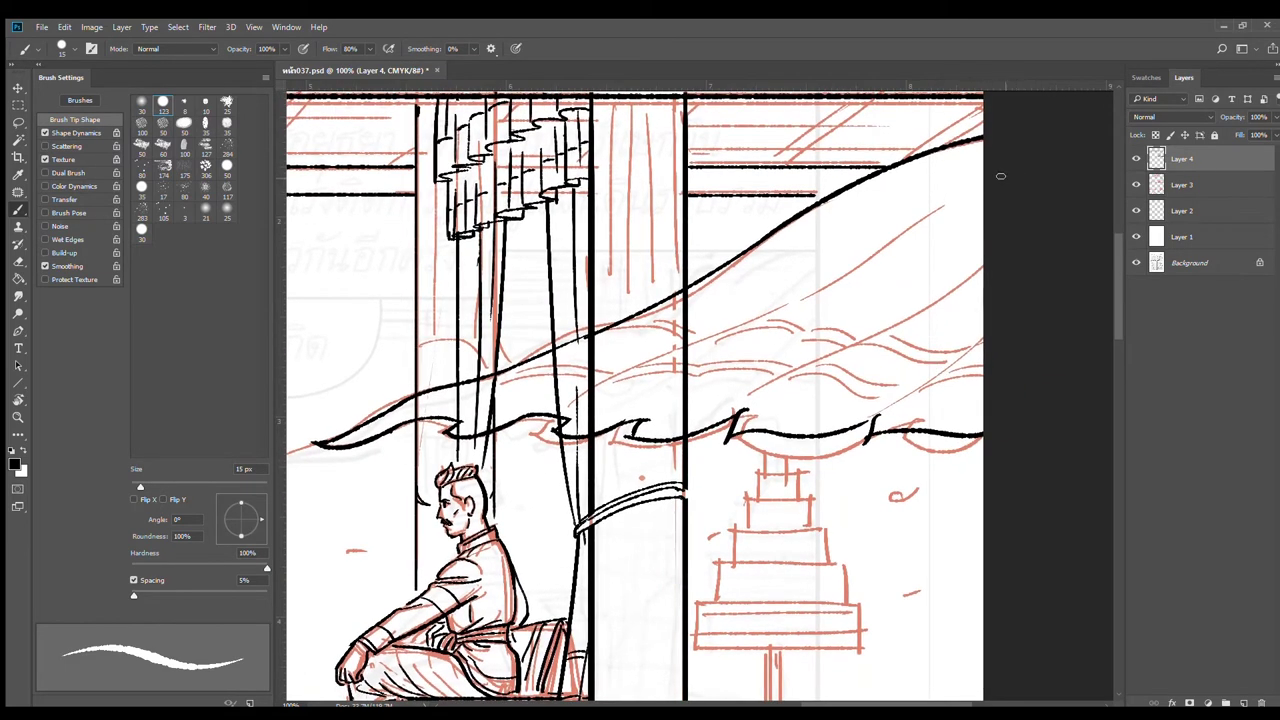
Step: Reduce the brush to 8 px and ink long diagonal fold lines sweeping down the drape from the page edge
left_click_drag(998, 176, 786, 297)
key("ctrl+z")
key("bracketleft")
key("bracketleft")
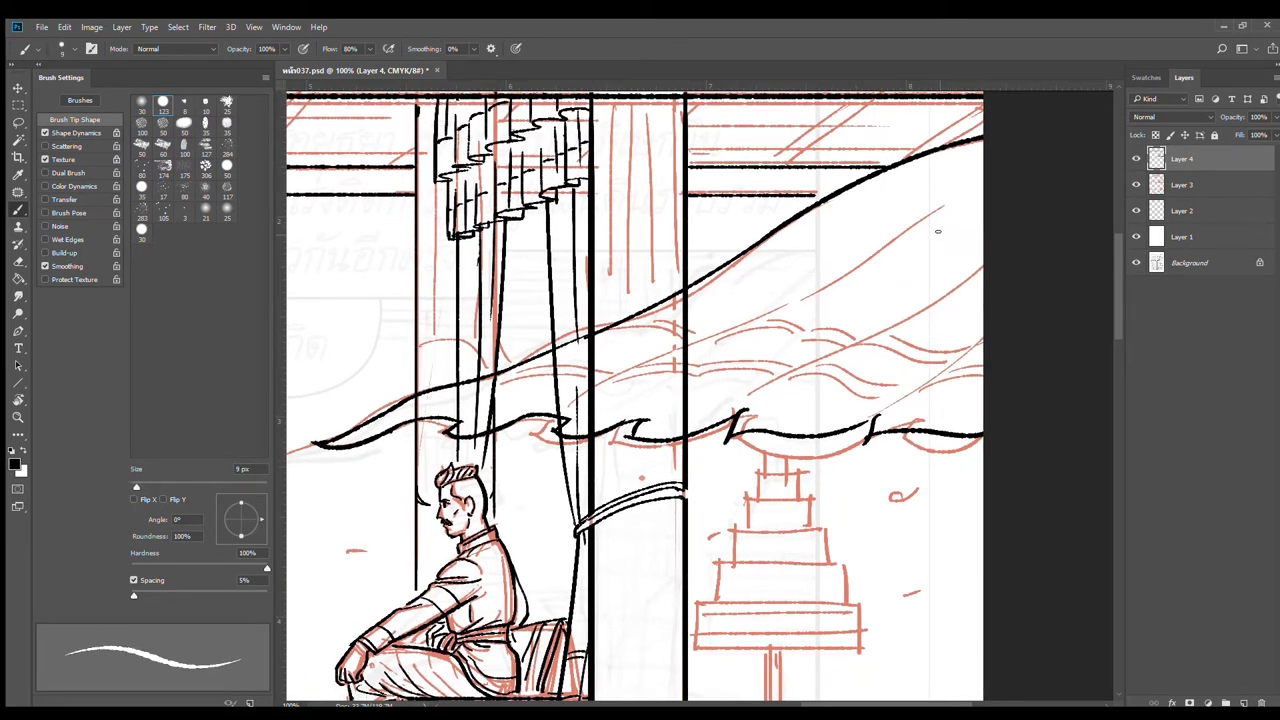
left_click_drag(976, 172, 754, 296)
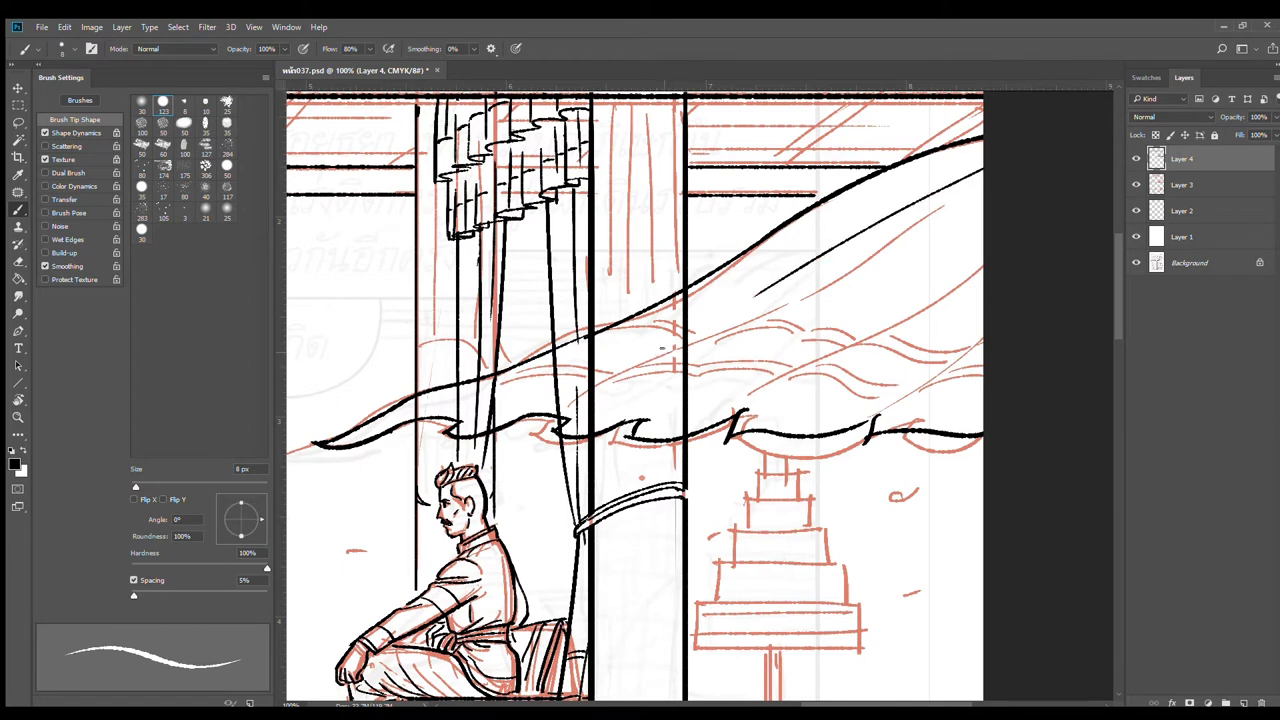
key("ctrl+z")
left_click_drag(982, 169, 760, 297)
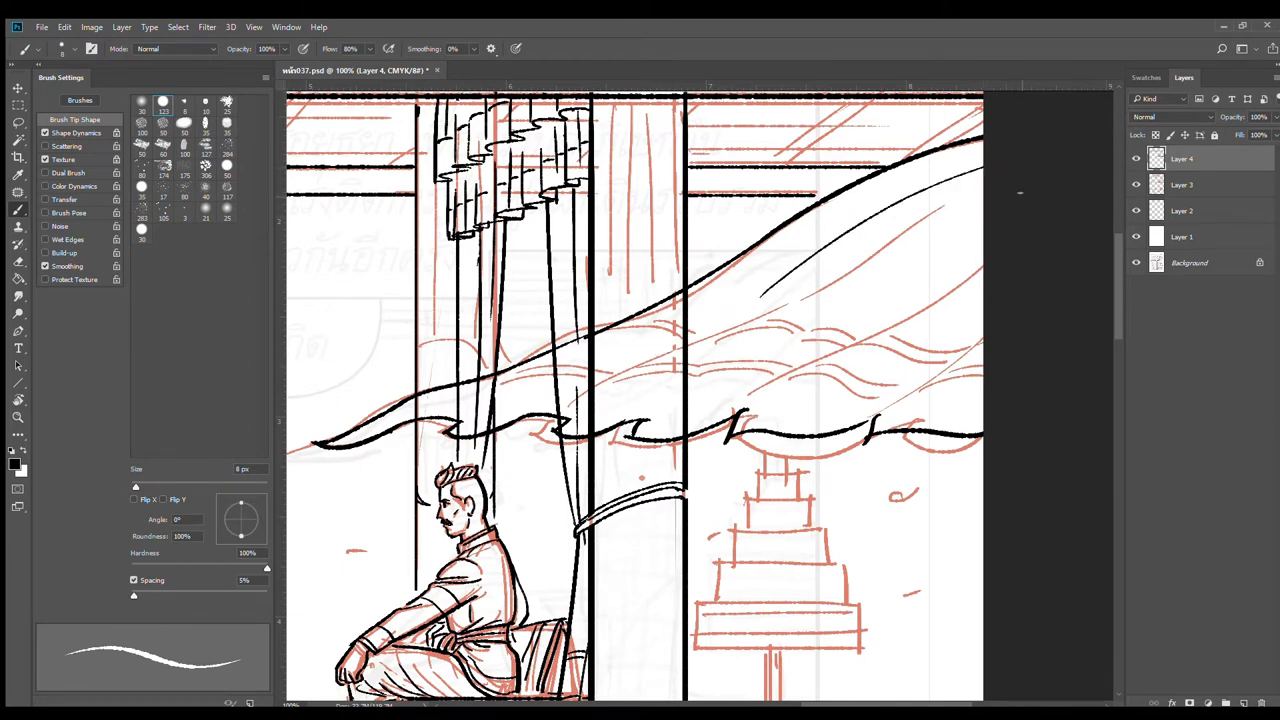
mouse_move(1020, 192)
left_mouse_down()
mouse_move(837, 305)
mouse_move(744, 366)
left_mouse_up()
left_click_drag(986, 244, 818, 366)
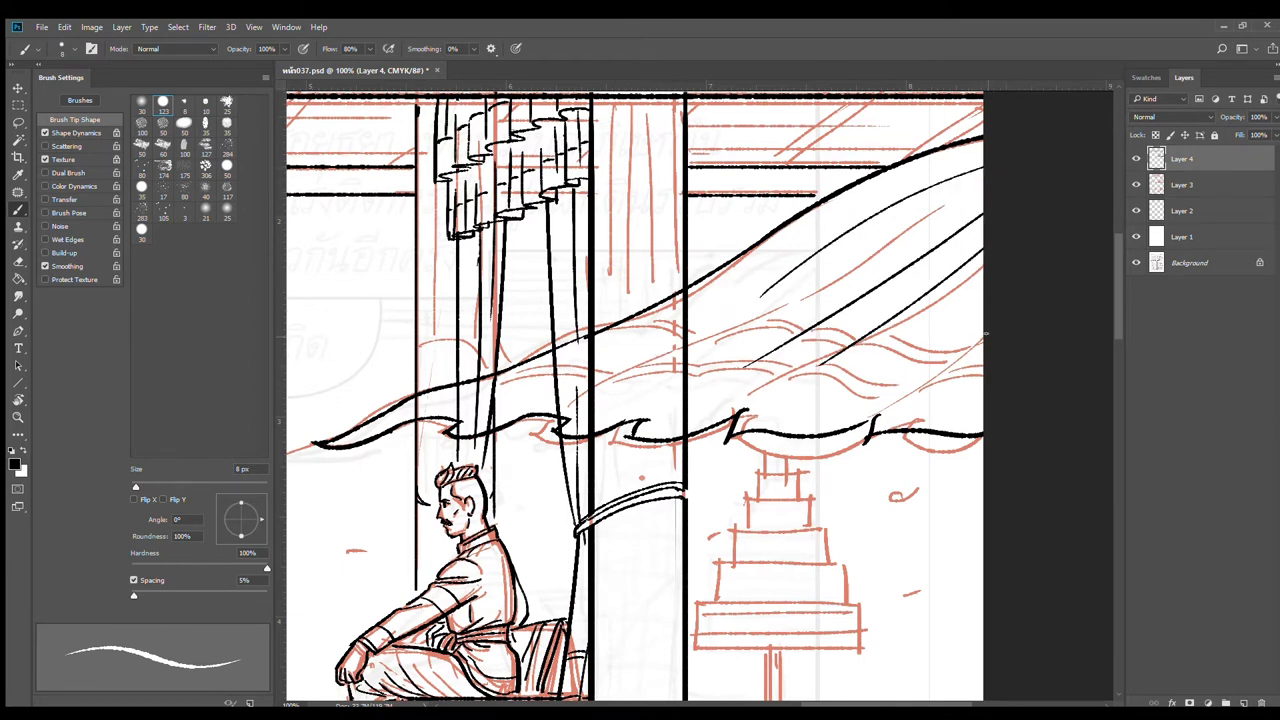
left_click_drag(986, 333, 922, 378)
Step: Extend the upper diagonal fold and erase the pillar and curtain lines that cross the billowing drape
mouse_move(784, 272)
left_mouse_down()
mouse_move(706, 328)
mouse_move(690, 310)
mouse_move(688, 432)
left_mouse_up()
key("e")
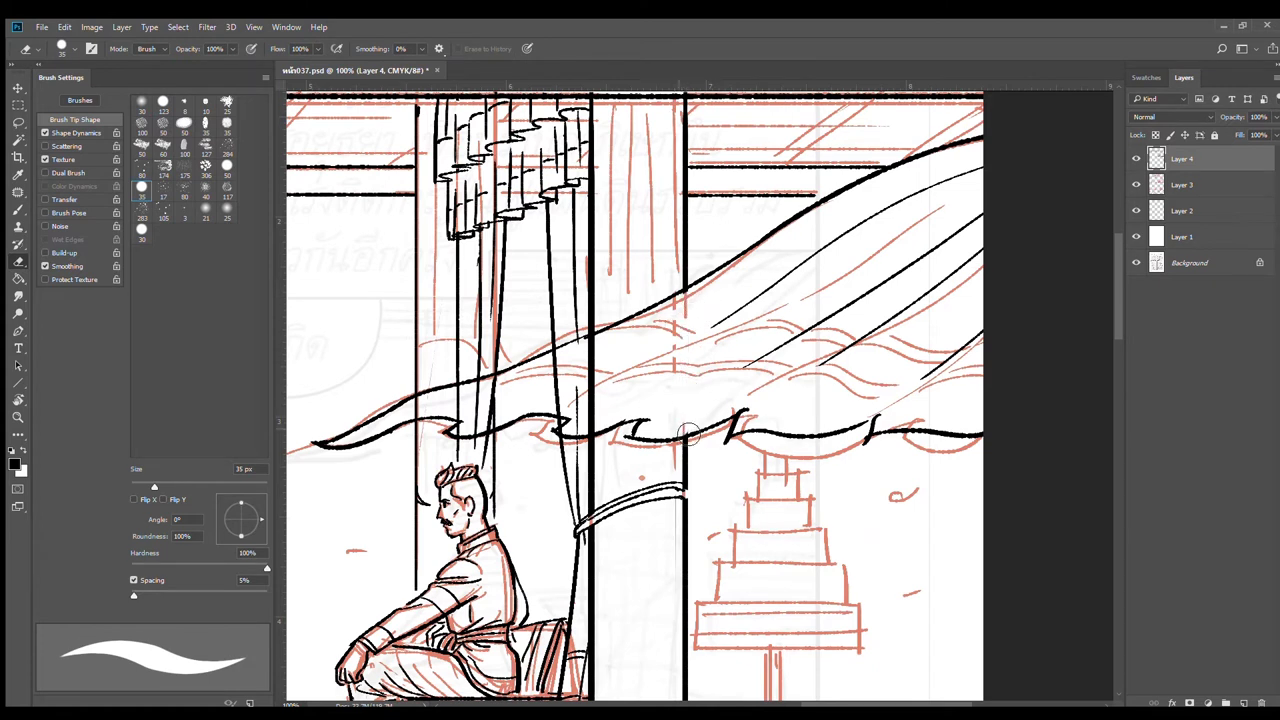
mouse_move(622, 355)
left_mouse_down()
mouse_move(594, 352)
mouse_move(565, 392)
mouse_move(568, 415)
mouse_move(586, 400)
mouse_move(598, 428)
mouse_move(598, 372)
mouse_move(531, 405)
mouse_move(468, 400)
mouse_move(492, 396)
mouse_move(502, 420)
mouse_move(488, 434)
mouse_move(471, 414)
mouse_move(477, 430)
left_mouse_up()
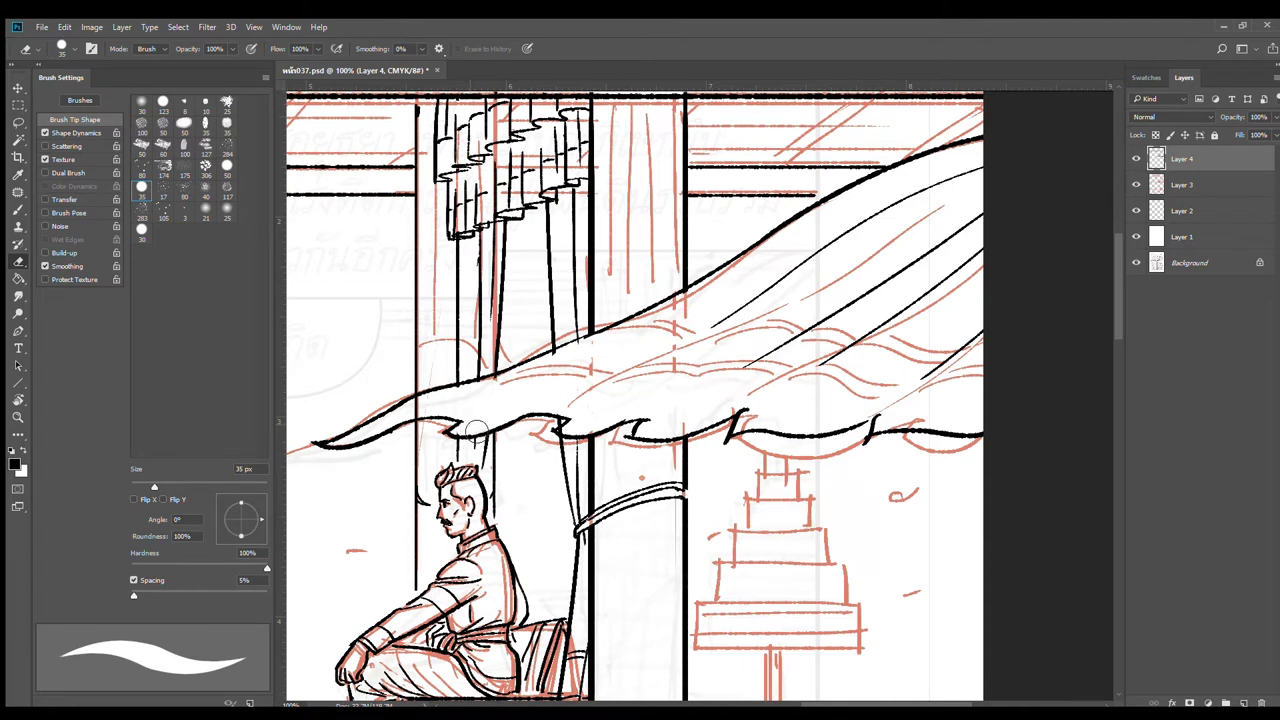
Step: Ink the drape's lower wavy band in double lines from its upper edge across to the page edge
key("b")
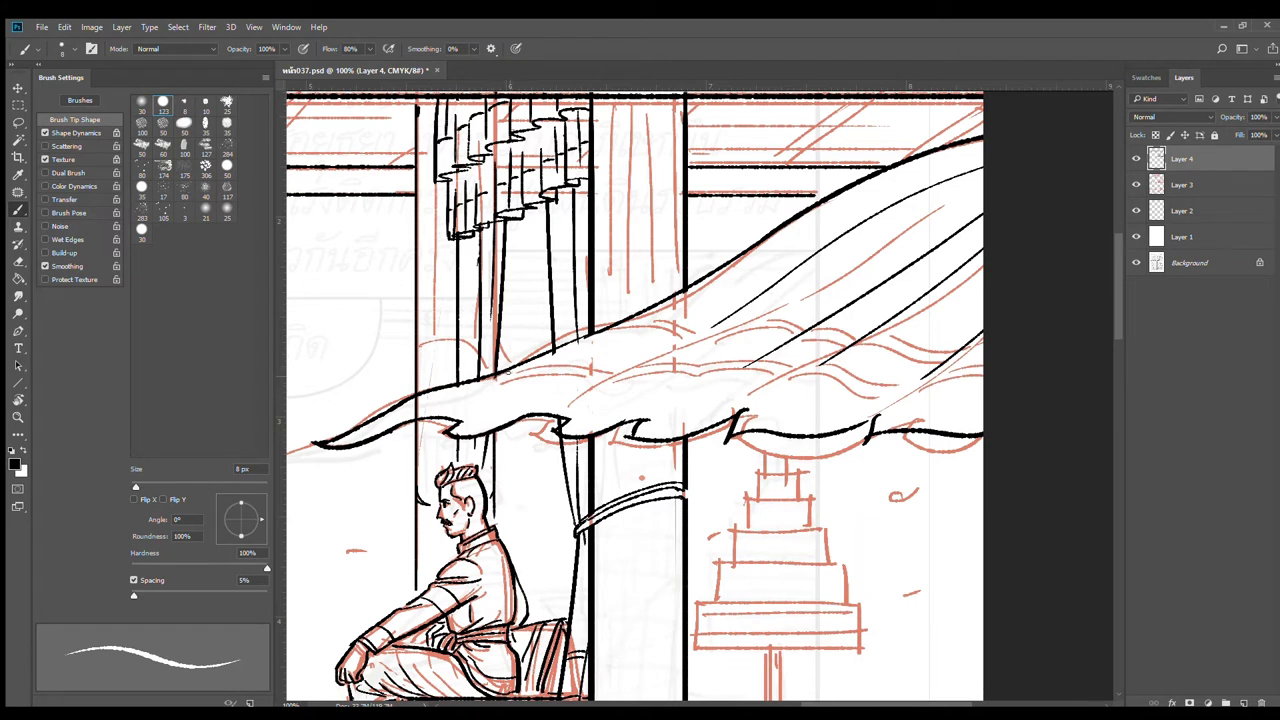
left_click_drag(508, 376, 740, 370)
key("ctrl+z")
left_click_drag(538, 356, 934, 363)
mouse_move(830, 357)
left_mouse_down()
mouse_move(936, 360)
mouse_move(762, 365)
mouse_move(818, 374)
left_mouse_up()
left_click_drag(790, 363, 829, 359)
Step: Ink the first arcs of the drape's upper wavy band, running from its upper edge between the diagonal folds
scroll(698, 362, "left", 4)
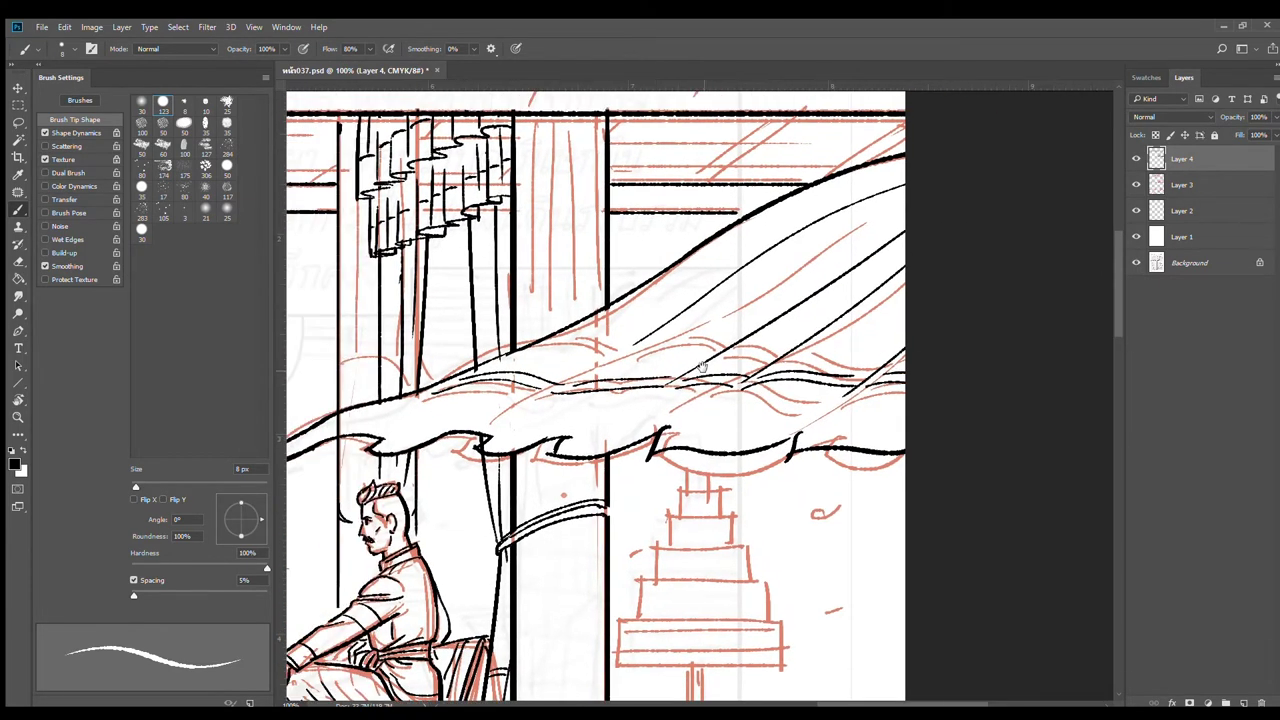
mouse_move(620, 358)
left_mouse_down()
mouse_move(712, 346)
mouse_move(716, 334)
mouse_move(820, 345)
left_mouse_up()
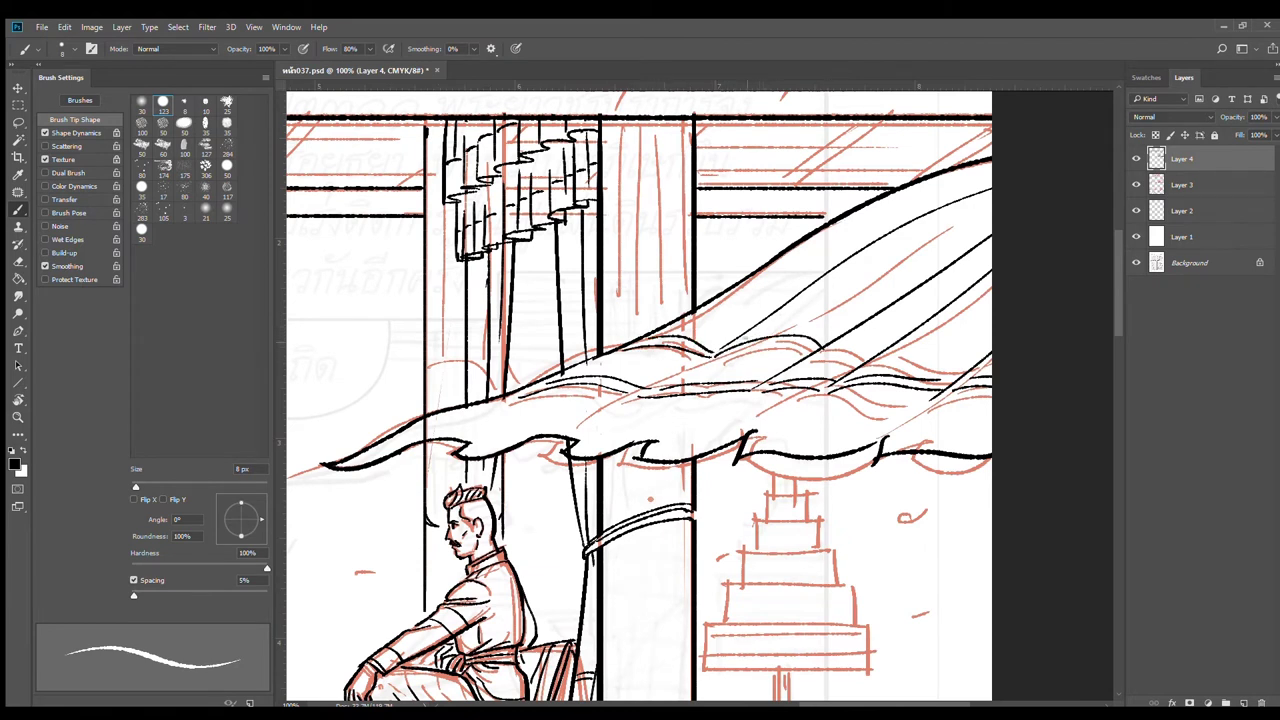
key("ctrl+z")
left_click_drag(716, 357, 800, 355)
left_click_drag(720, 350, 884, 340)
Step: Extend the drape's upper wavy band with double lines to the page edge
scroll(884, 340, "right", 3)
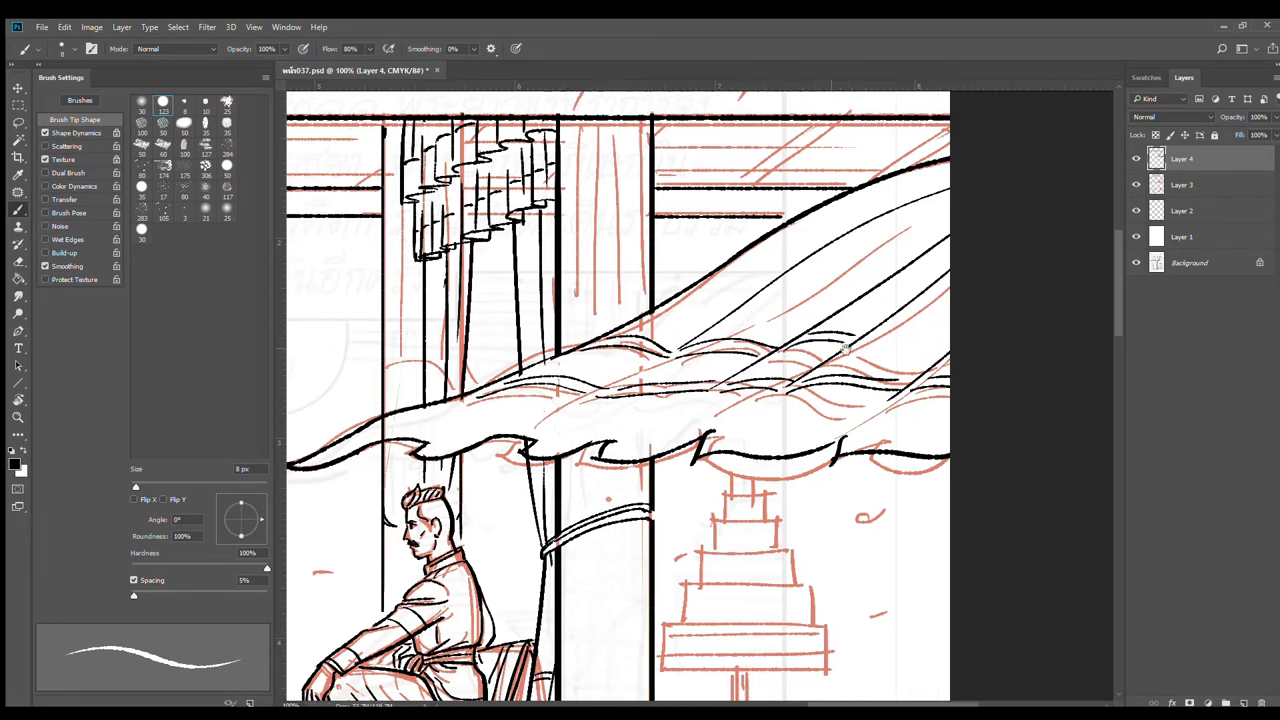
left_click_drag(742, 344, 838, 337)
key("ctrl+z")
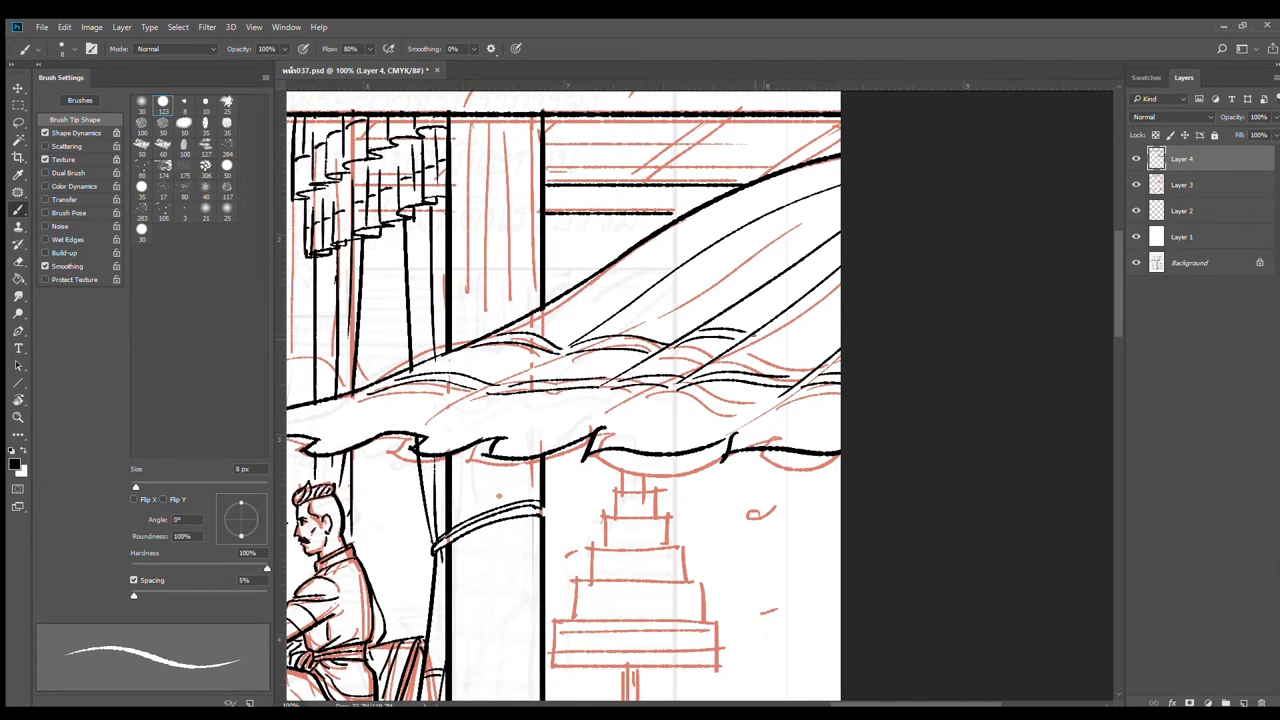
left_click_drag(753, 341, 839, 345)
Step: Ink a diagonal fold line continuing from the upper wavy band down across the lower band towards the scalloped edge
scroll(708, 404, "down", 2)
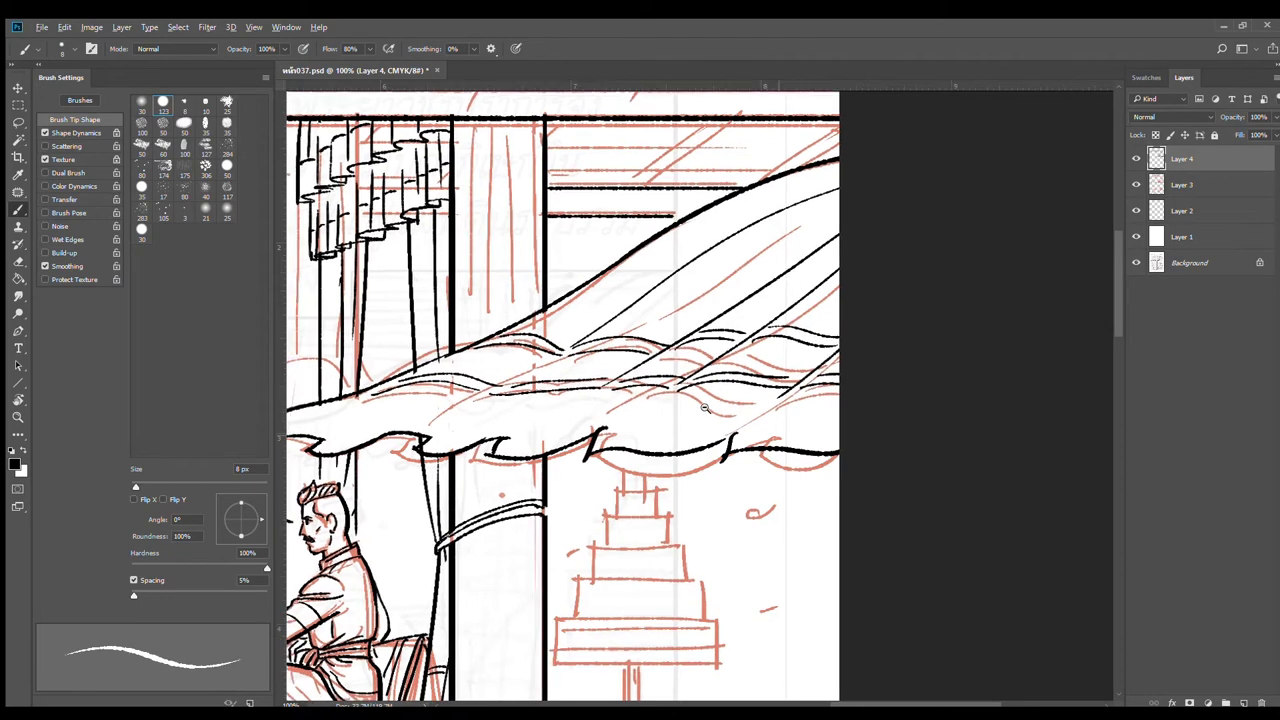
scroll(638, 386, "up", 2)
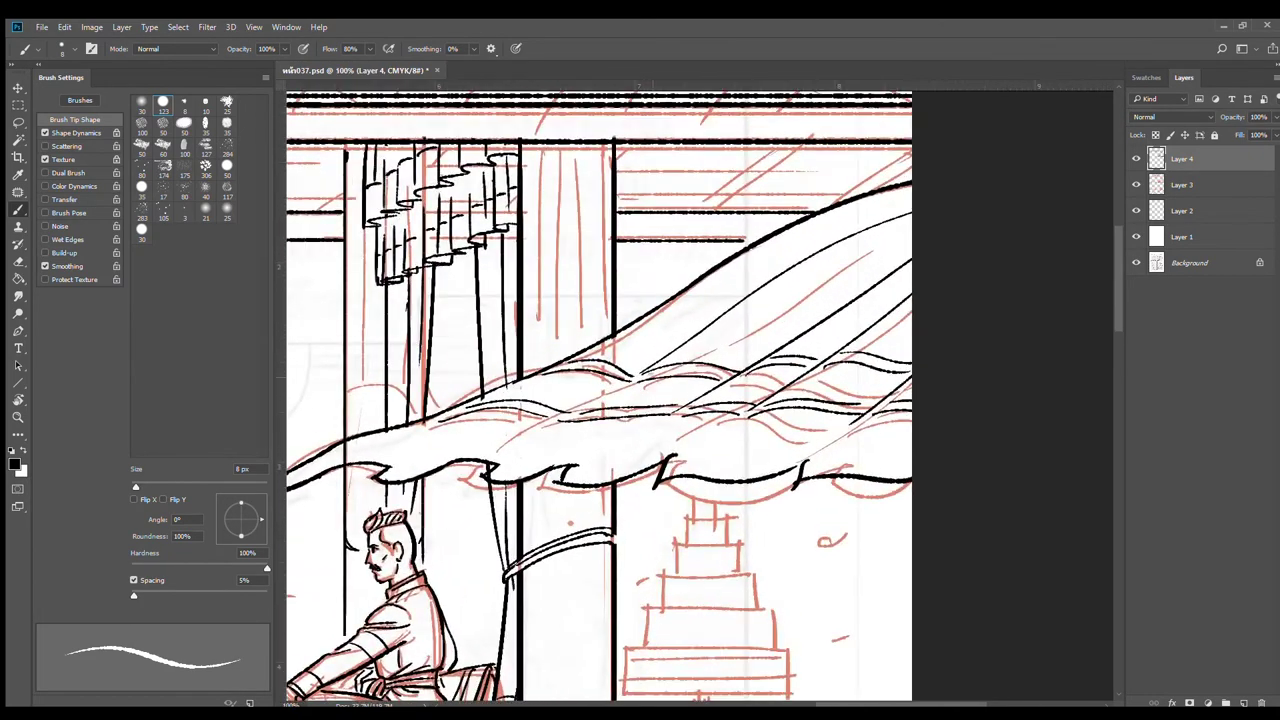
key("ctrl+z")
left_click_drag(647, 368, 562, 418)
key("ctrl+z")
left_click_drag(636, 378, 522, 431)
key("ctrl+z")
left_click_drag(641, 373, 525, 435)
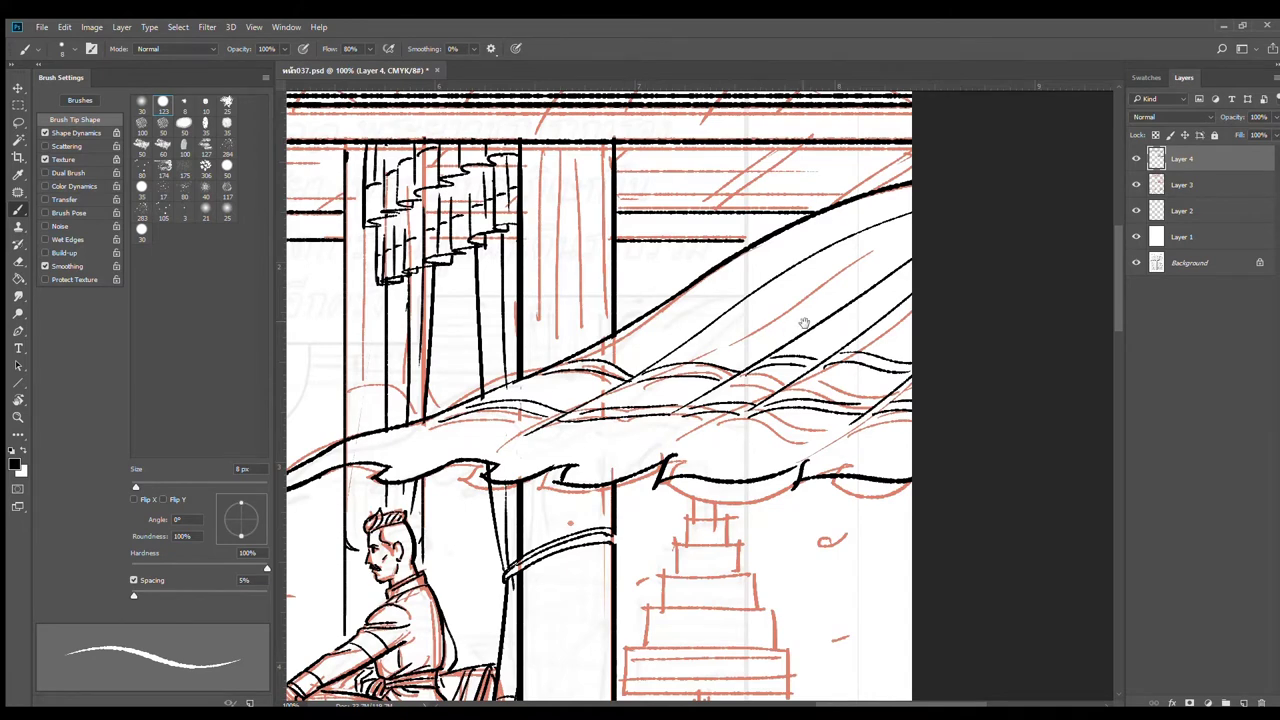
Step: Ink additional diagonal fold lines on the upper part of the drape, running up to the page edge
left_click_drag(804, 323, 727, 379)
left_click_drag(834, 282, 688, 378)
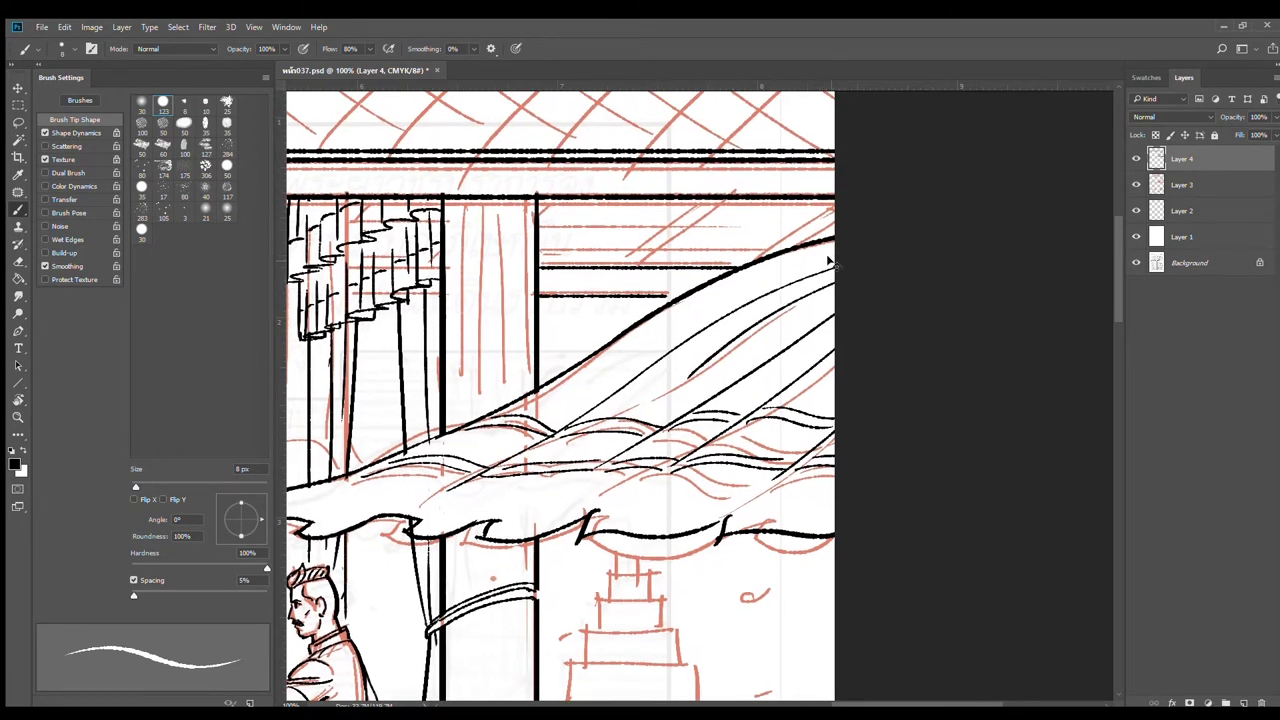
key("ctrl+z")
left_click_drag(734, 340, 834, 284)
left_click_drag(586, 384, 834, 255)
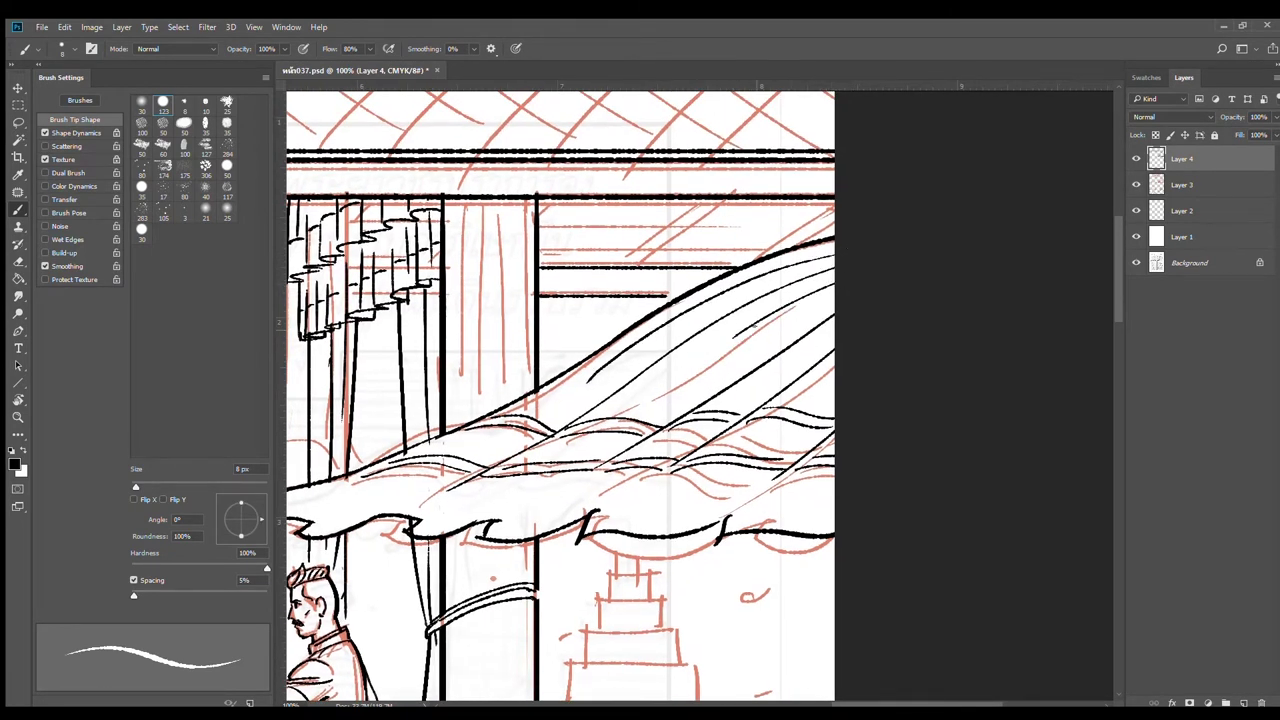
Step: Ink the widest, lowest tier of the tiered stand behind the pillar as a rectangle with two inner horizontal lines
left_click(831, 411, "alt")
left_click(872, 404, "alt")
left_click(908, 400, "alt")
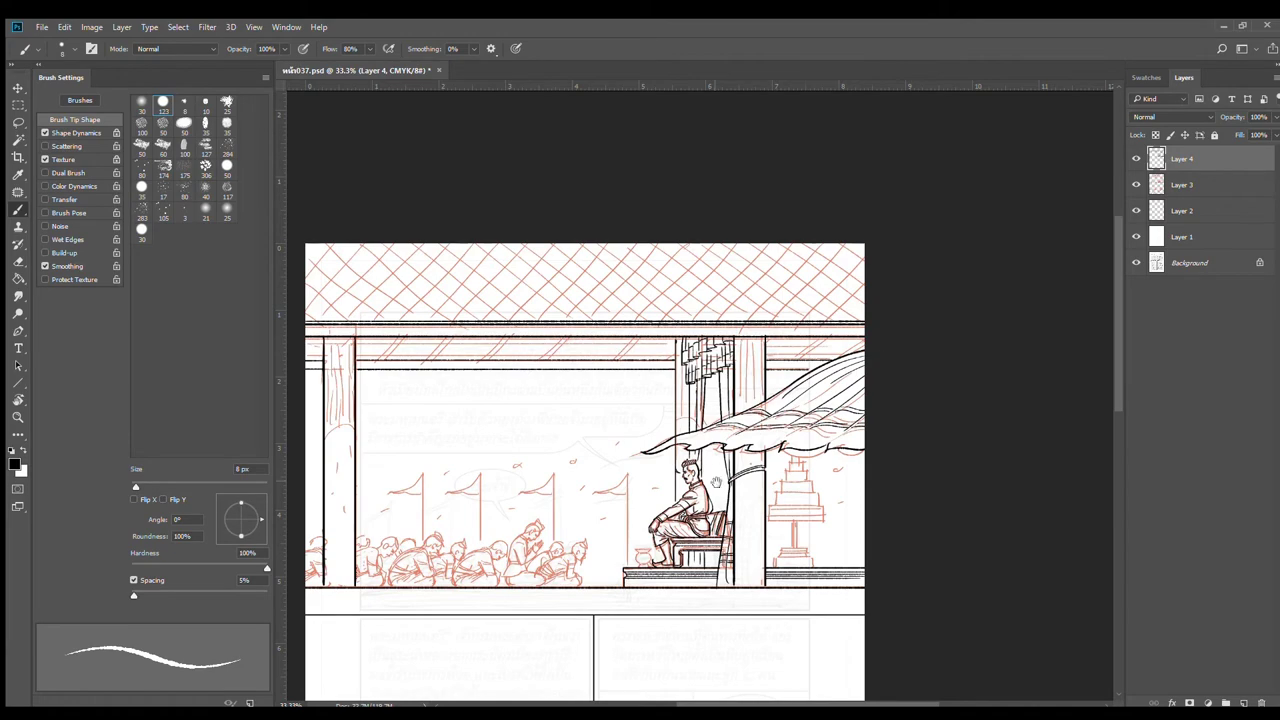
left_click_drag(716, 483, 873, 457)
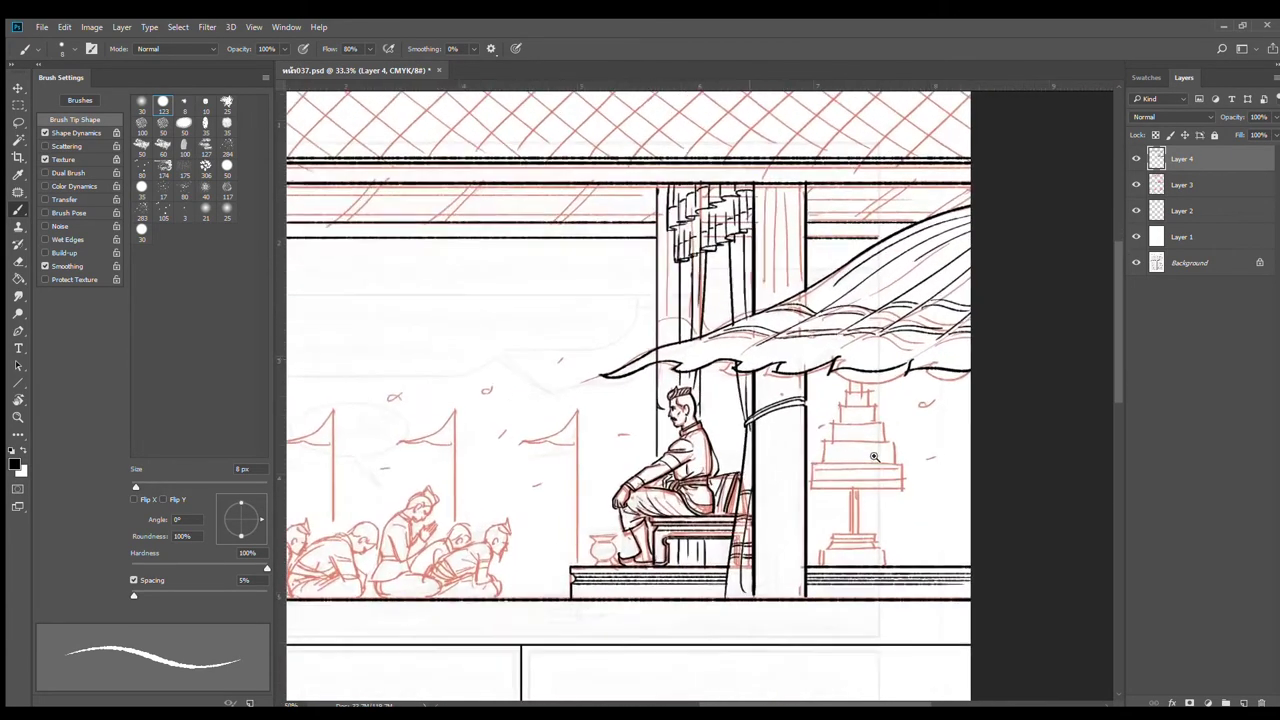
left_click(874, 457, "ctrl")
left_click_drag(848, 500, 786, 396)
left_click(746, 382, "ctrl")
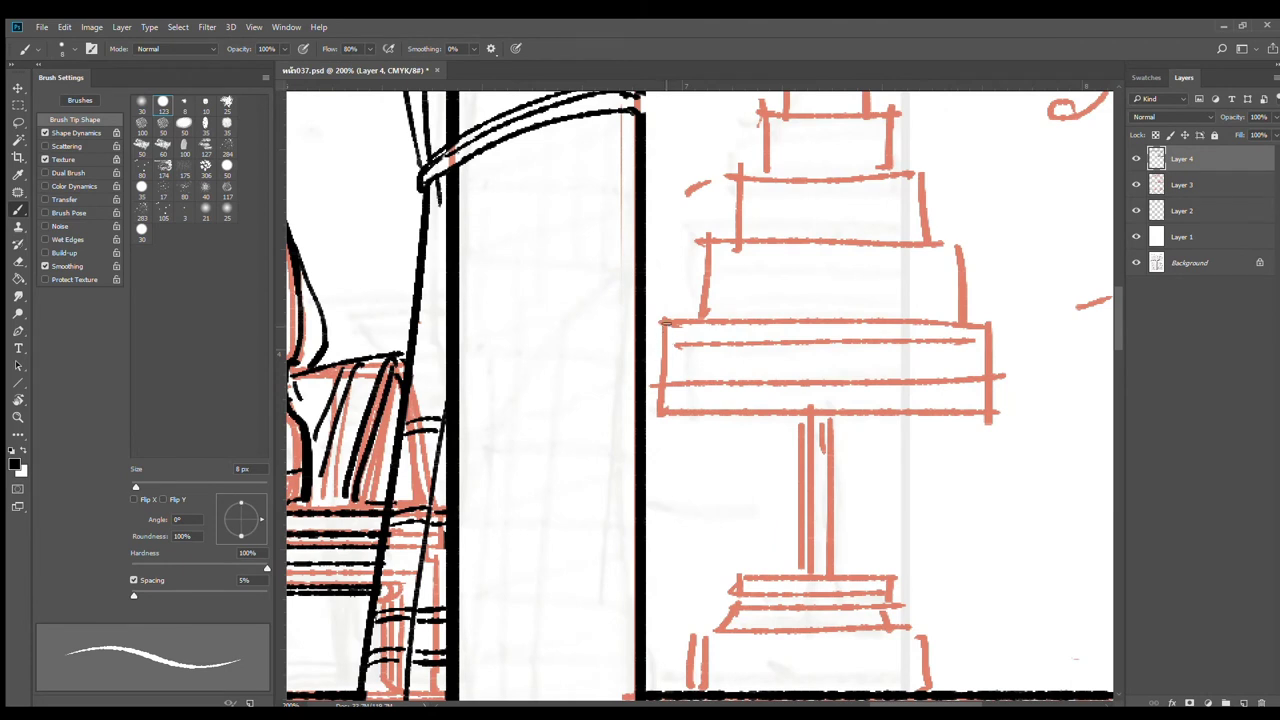
left_click_drag(664, 321, 664, 398)
mouse_move(672, 320)
left_mouse_down()
mouse_move(976, 314)
mouse_move(993, 335)
mouse_move(988, 316)
mouse_move(990, 405)
left_mouse_up()
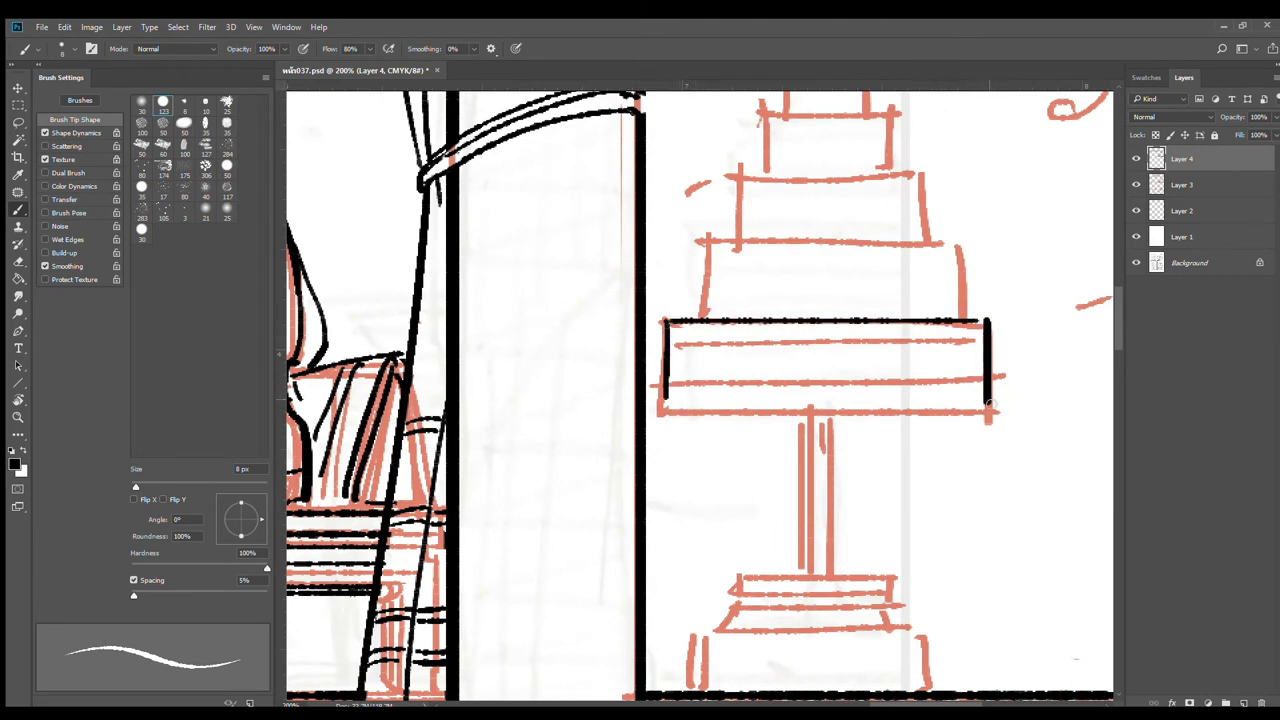
left_click_drag(666, 409, 988, 408)
left_click_drag(668, 384, 990, 377)
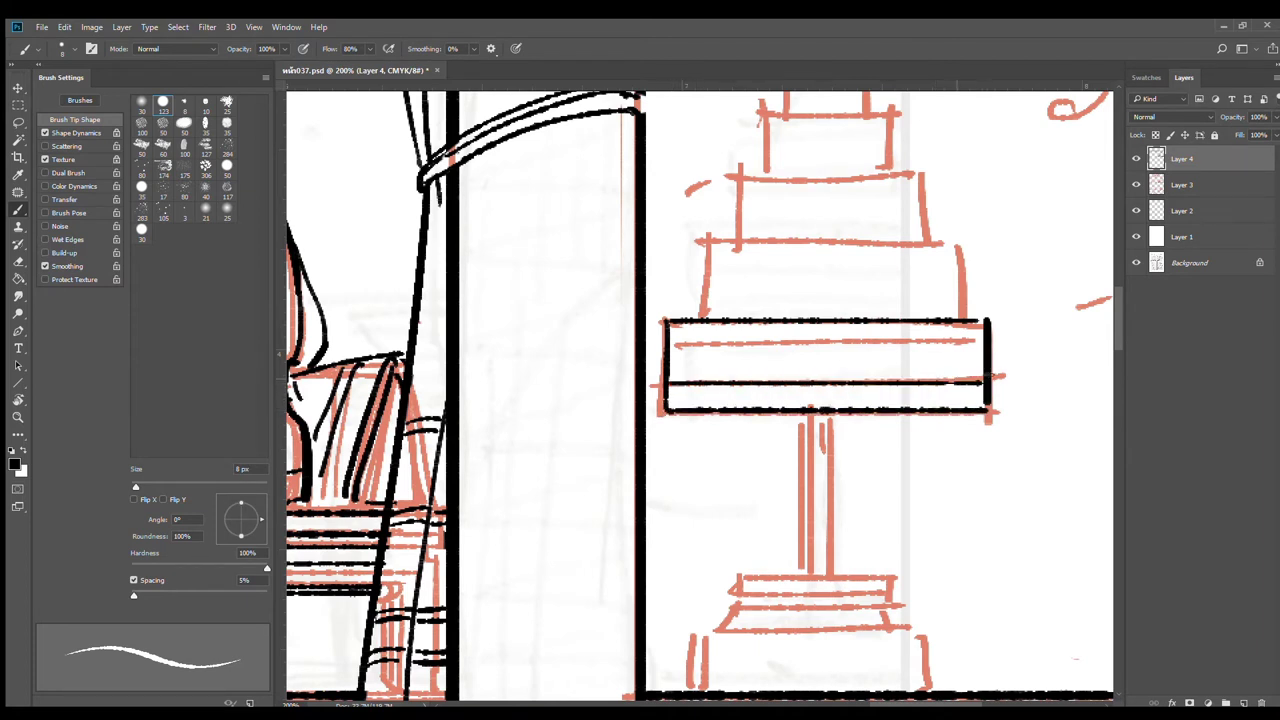
left_click_drag(690, 334, 968, 338)
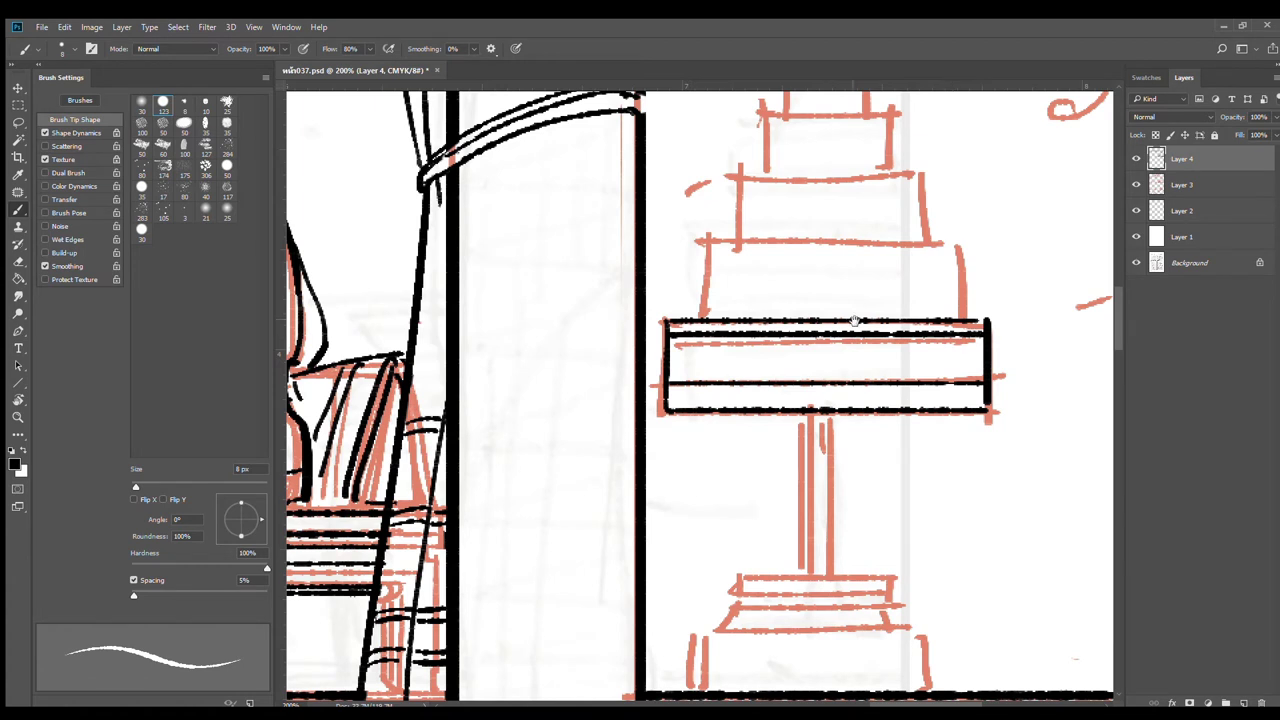
Step: Ink the stand's second tier from below as a narrower box with two inner horizontal lines
left_click_drag(855, 321, 724, 385)
left_click_drag(680, 332, 681, 398)
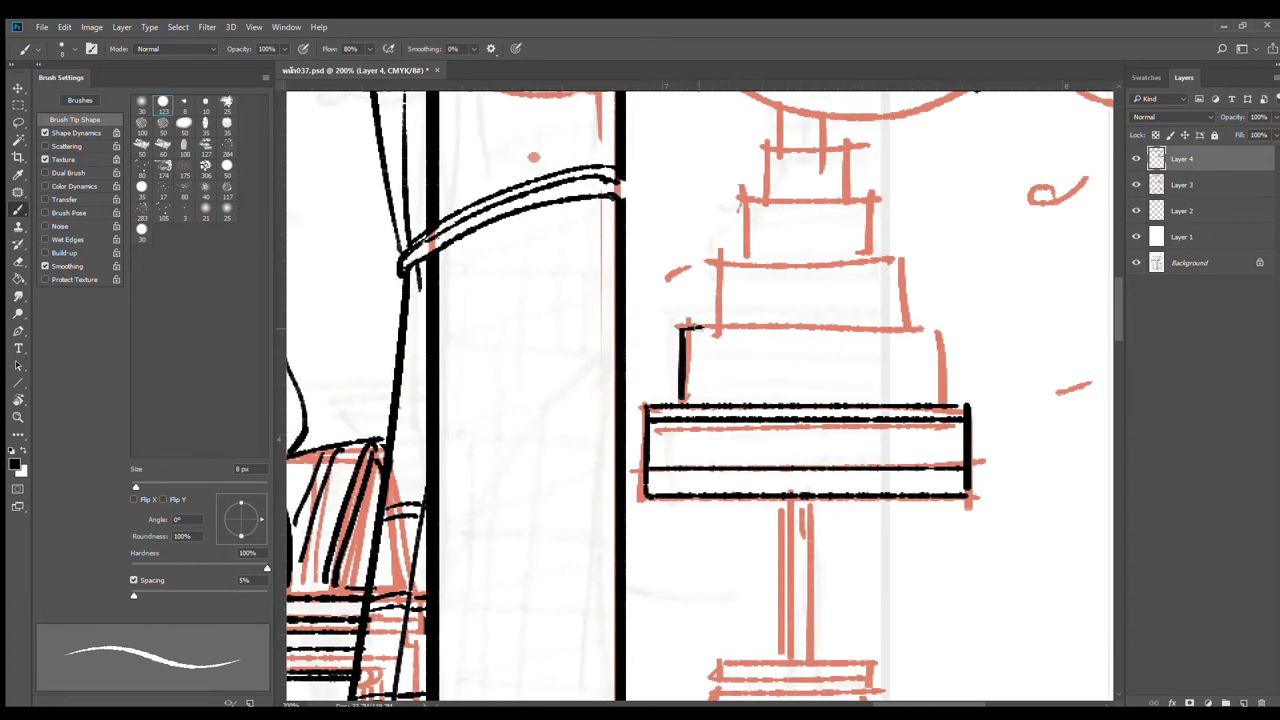
mouse_move(684, 327)
left_mouse_down()
mouse_move(932, 327)
mouse_move(935, 398)
left_mouse_up()
key("ctrl+z")
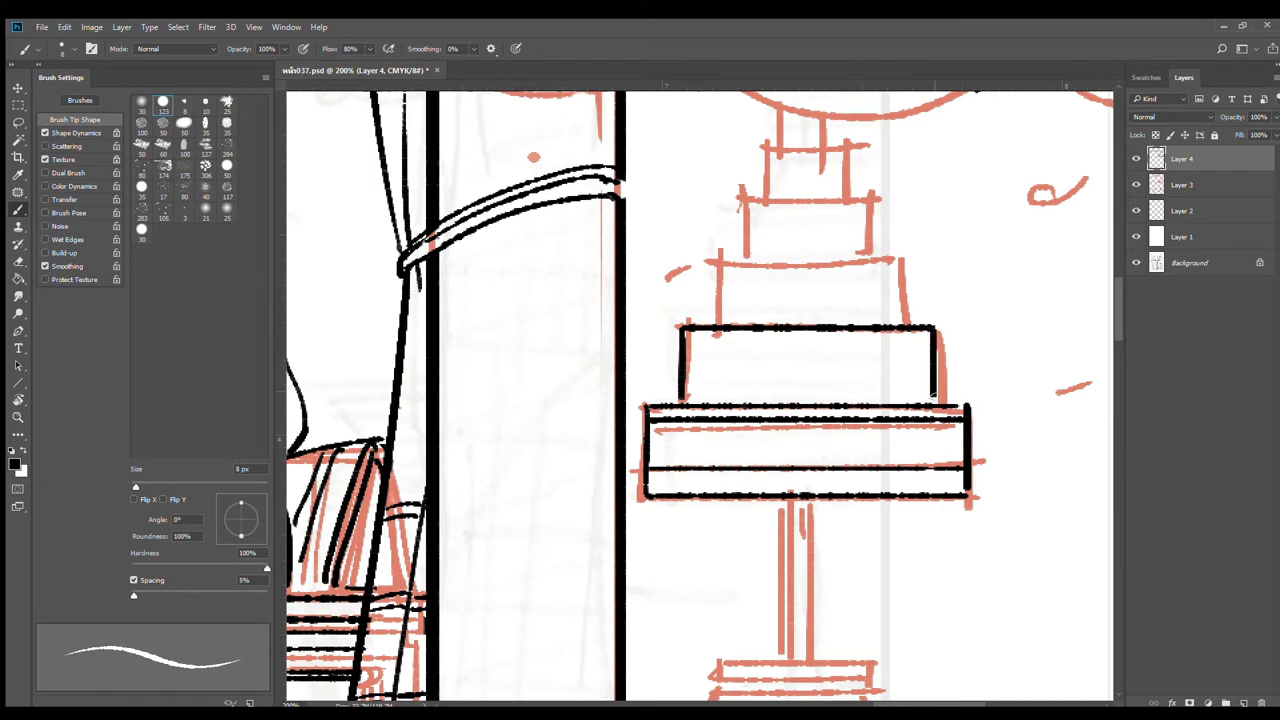
left_click_drag(690, 341, 899, 336)
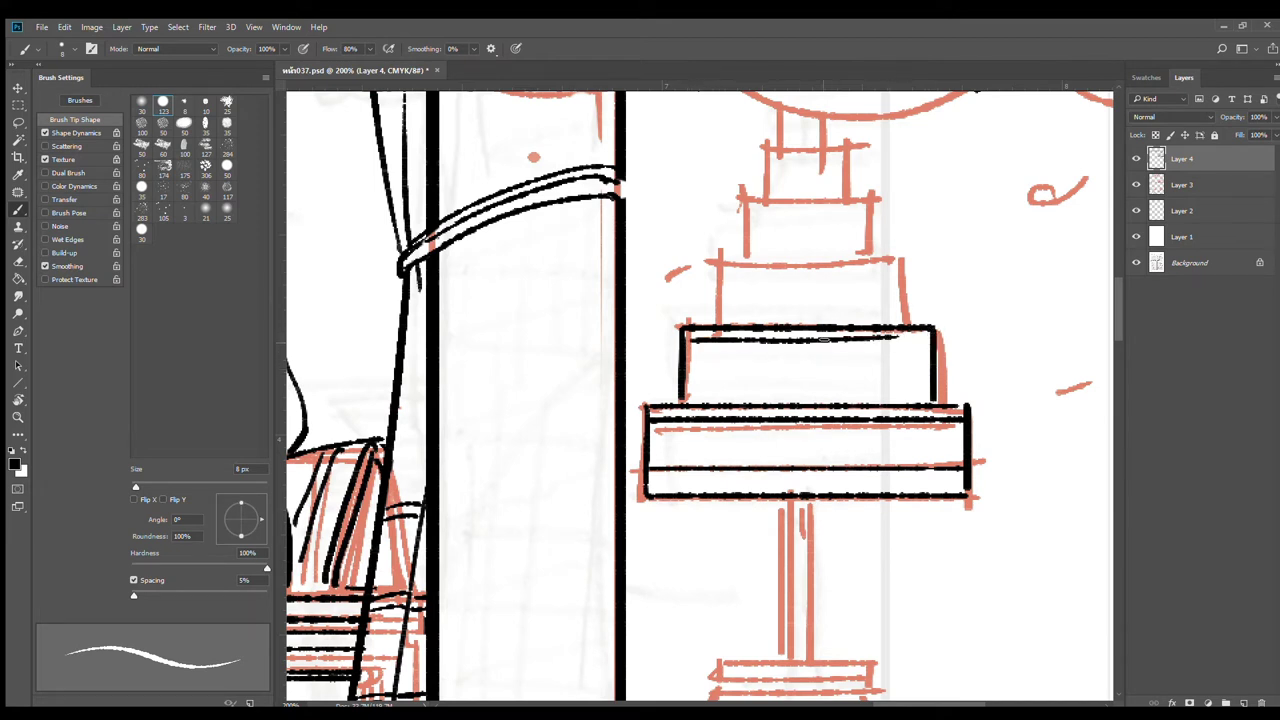
key("ctrl+z")
left_click_drag(692, 341, 914, 340)
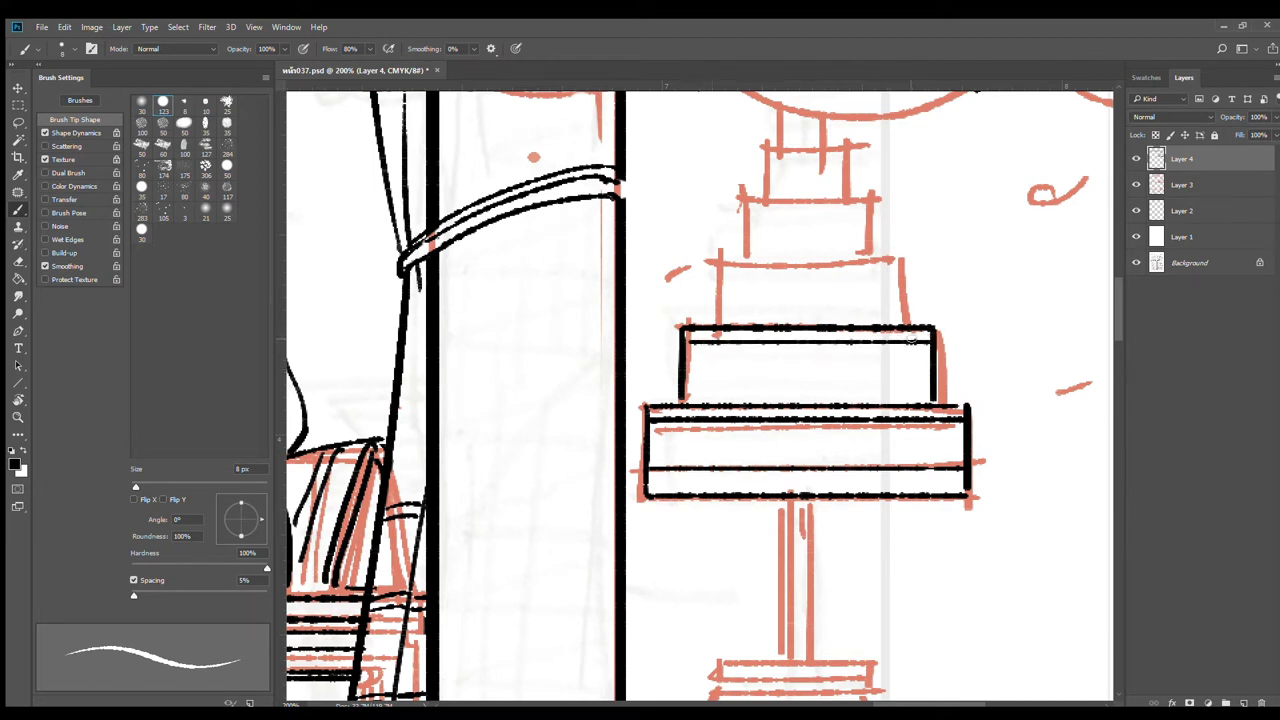
left_click_drag(700, 368, 932, 367)
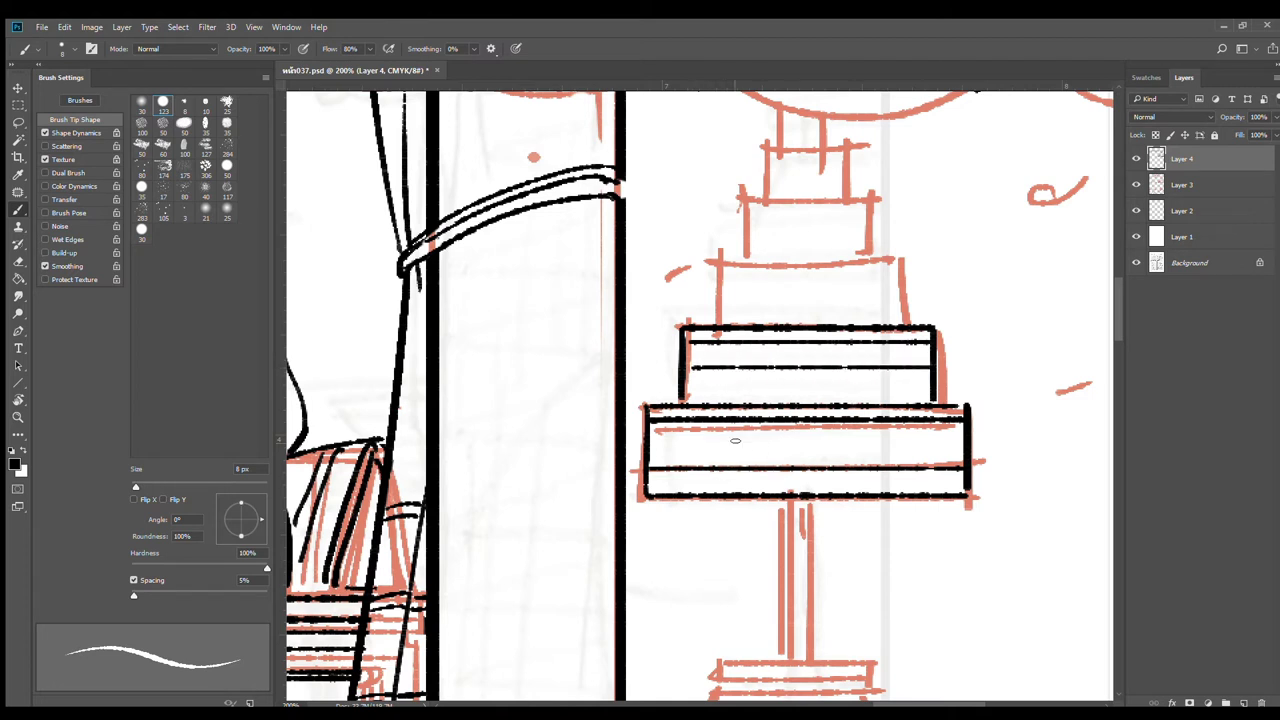
Step: Ink the stand's third tier from below with straight sides, a top edge and two inner horizontal lines
left_click_drag(782, 332, 766, 413)
left_click_drag(702, 348, 702, 407)
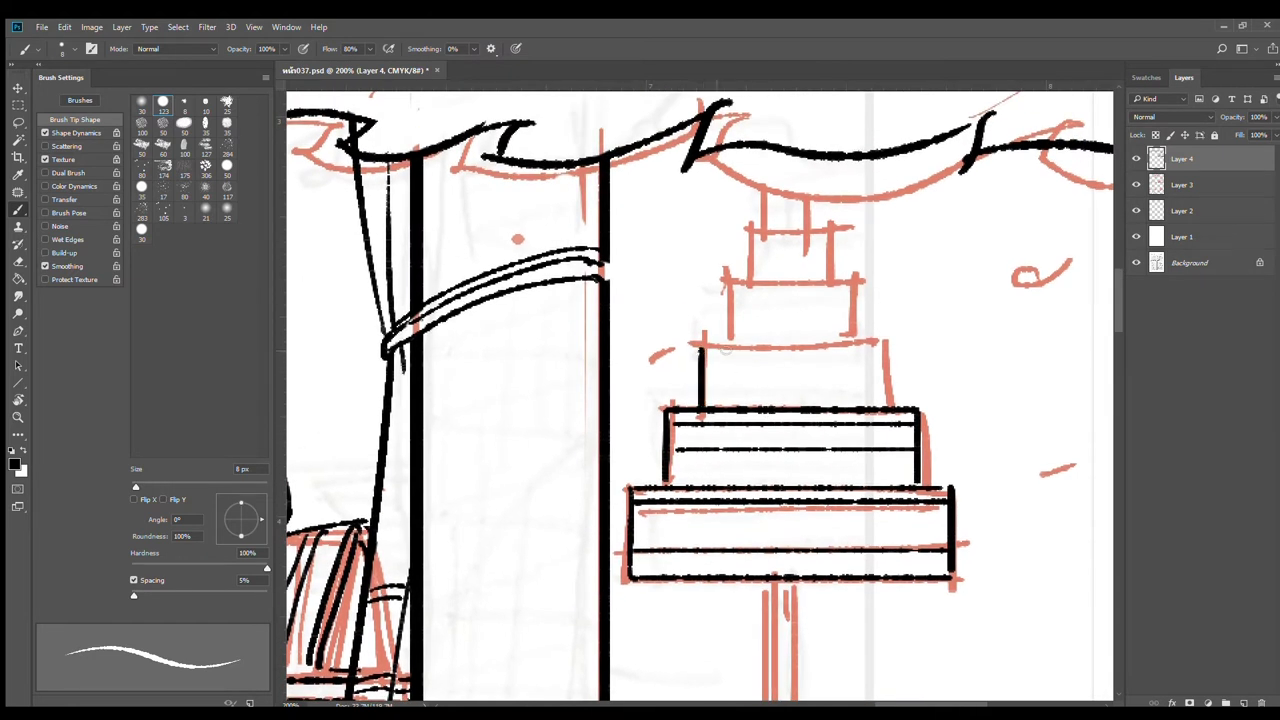
mouse_move(702, 349)
left_mouse_down()
mouse_move(888, 352)
mouse_move(888, 408)
left_mouse_up()
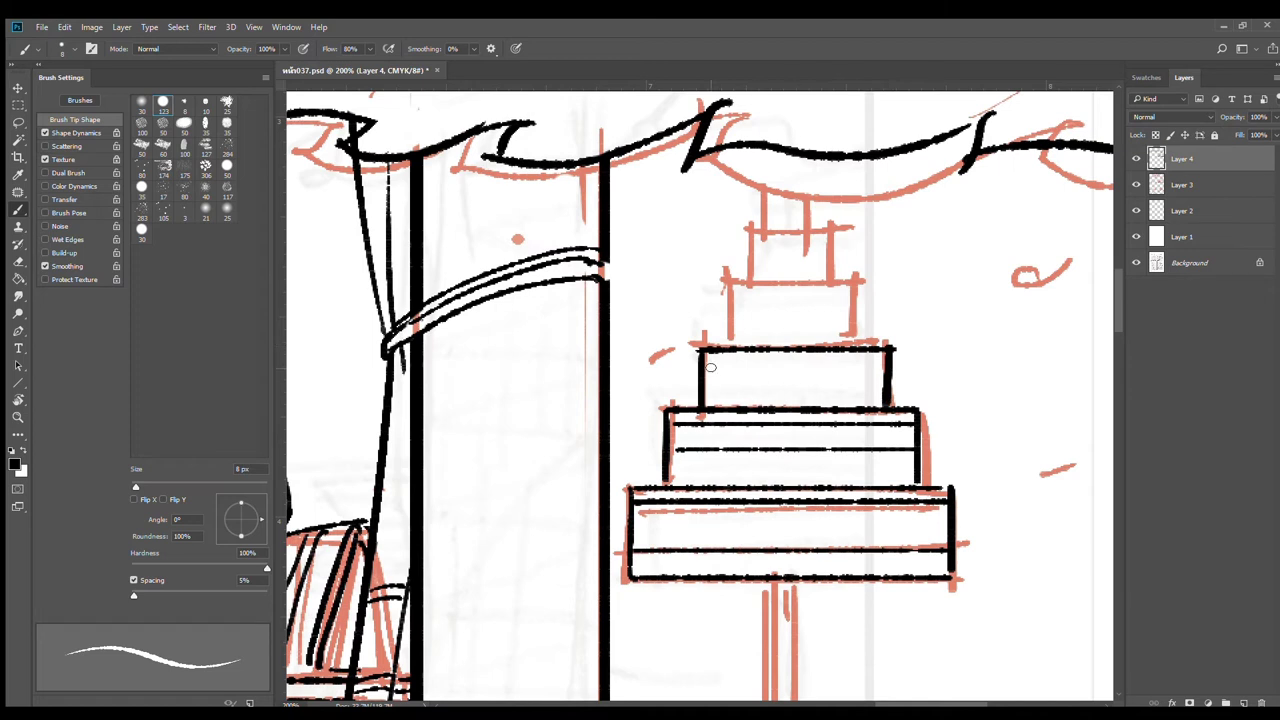
left_click_drag(712, 362, 886, 360)
left_click_drag(709, 385, 890, 384)
Step: Ink the stand's fourth tier from below, including its outline and two inner horizontal lines
left_click_drag(727, 292, 729, 345)
key("ctrl+z")
key("ctrl+z")
mouse_move(728, 291)
left_mouse_down()
mouse_move(867, 291)
mouse_move(863, 344)
left_mouse_up()
key("ctrl+z")
left_click_drag(864, 293, 864, 343)
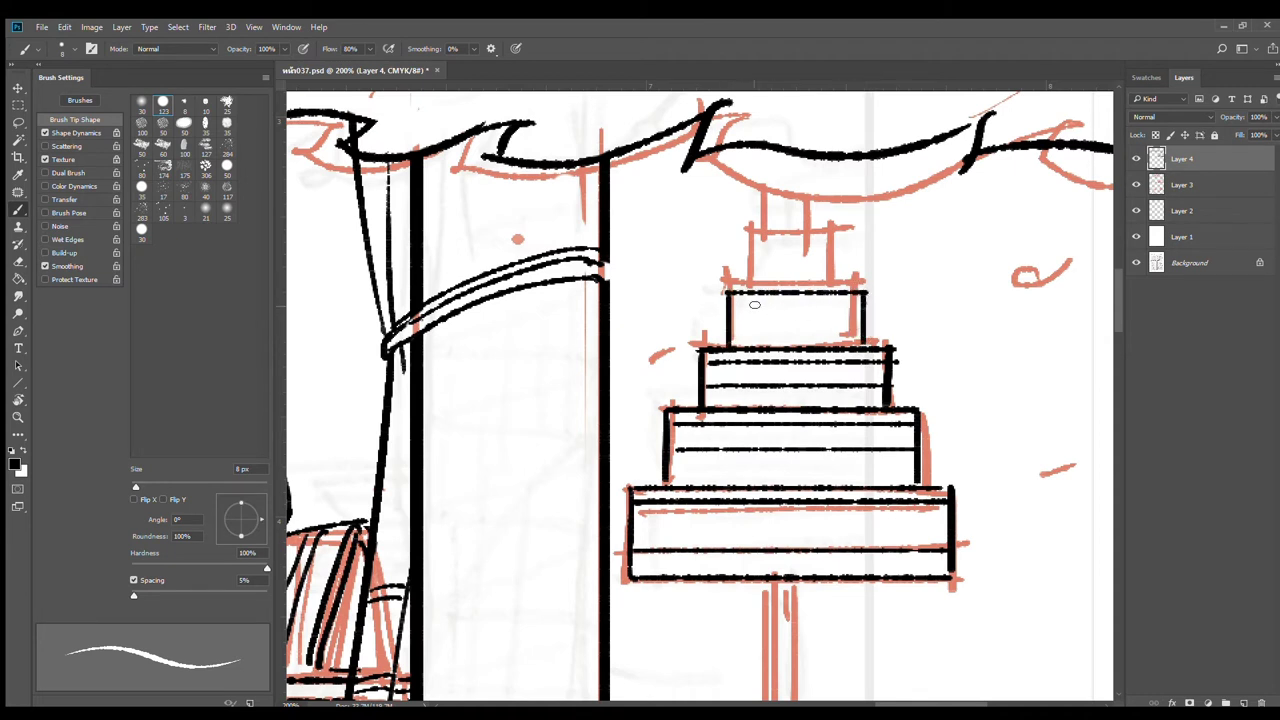
left_click_drag(731, 300, 866, 299)
left_click_drag(731, 325, 856, 325)
Step: Ink the stand's remaining small upper tiers, narrowing up to the drape's scalloped edge
mouse_move(744, 247)
left_mouse_down()
mouse_move(745, 280)
mouse_move(812, 245)
mouse_move(850, 244)
mouse_move(844, 287)
mouse_move(818, 252)
mouse_move(848, 250)
left_mouse_up()
key("ctrl+z")
mouse_move(751, 274)
left_mouse_down()
mouse_move(782, 247)
mouse_move(752, 325)
mouse_move(734, 301)
mouse_move(731, 313)
mouse_move(728, 284)
mouse_move(791, 290)
left_mouse_up()
key("ctrl+z")
key("ctrl+z")
key("ctrl+z")
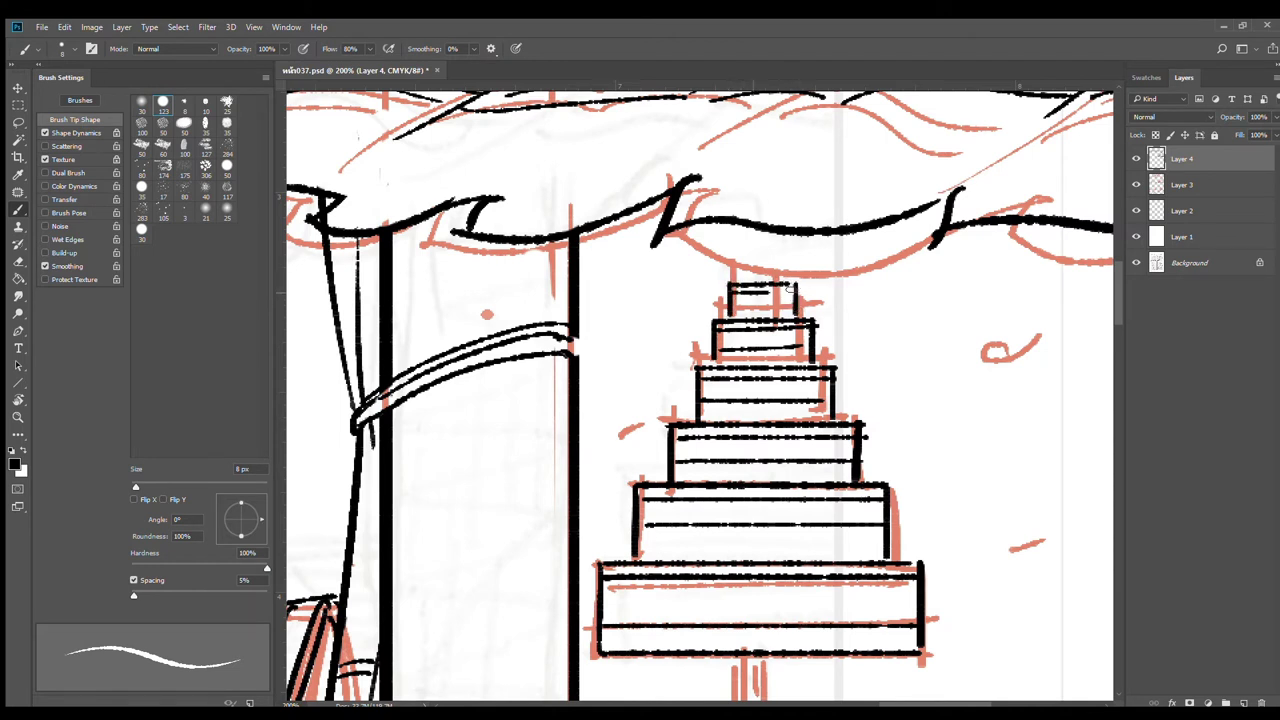
mouse_move(738, 246)
left_mouse_down()
mouse_move(739, 277)
mouse_move(744, 251)
mouse_move(778, 247)
mouse_move(785, 259)
mouse_move(748, 227)
mouse_move(774, 256)
left_mouse_up()
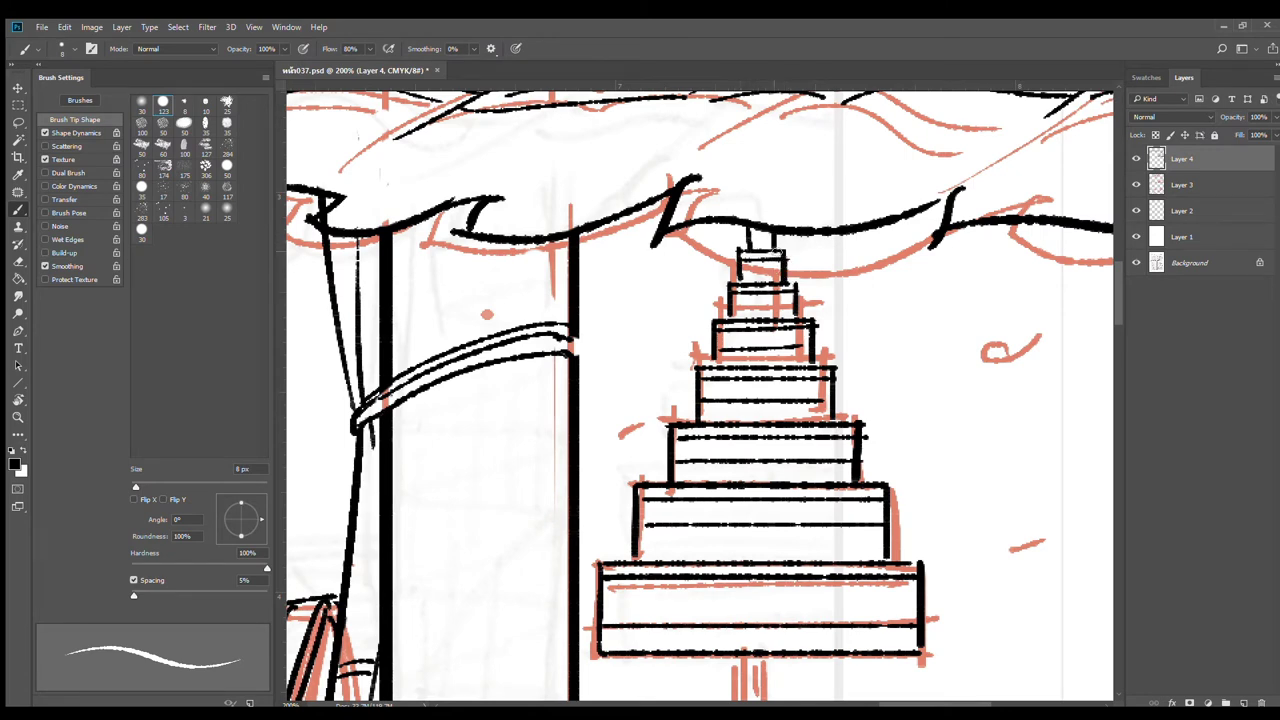
Step: Ink the stand's post as two vertical lines running down from the lowest tier to the base
left_click_drag(864, 503, 877, 205)
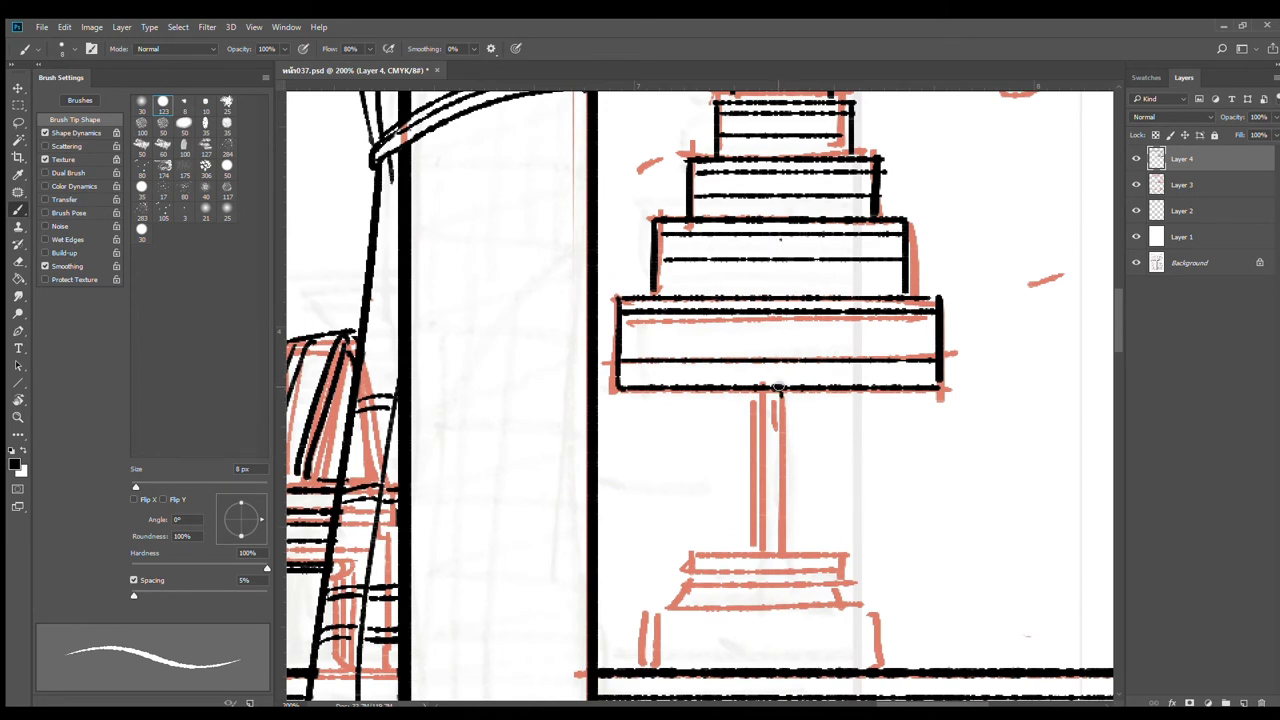
left_click_drag(776, 389, 788, 537)
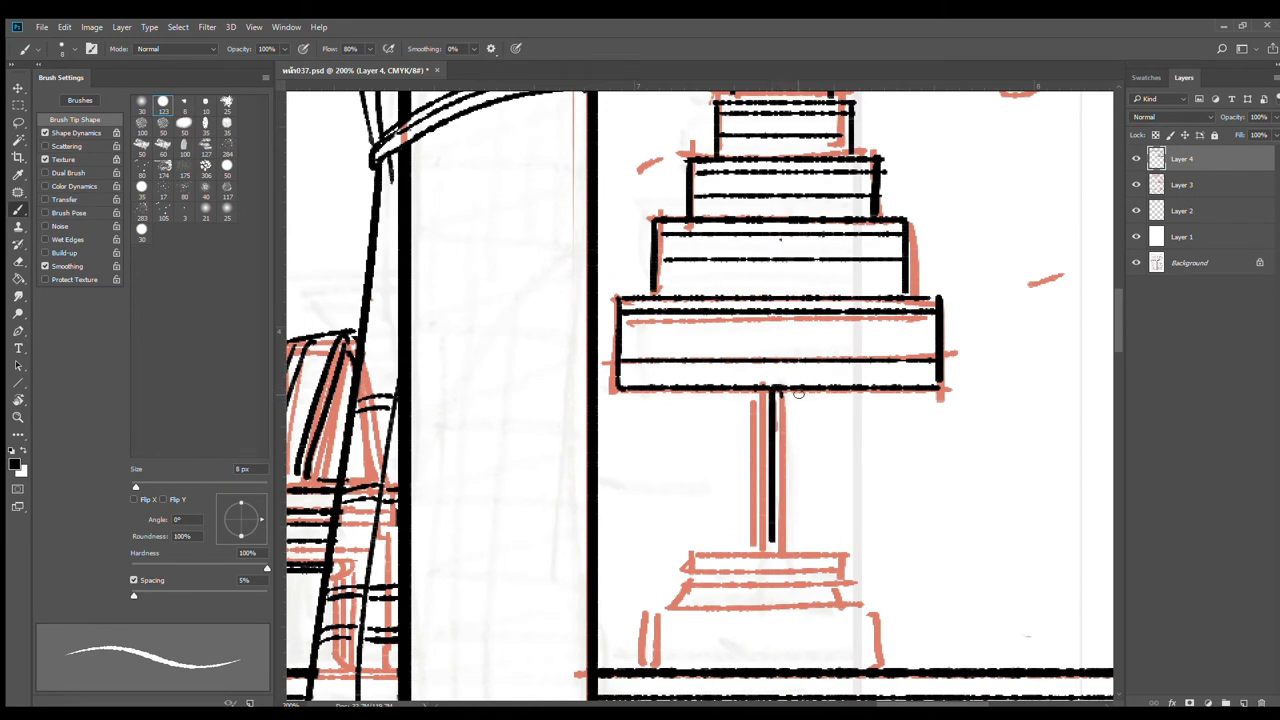
mouse_move(791, 392)
left_mouse_down()
mouse_move(796, 549)
mouse_move(868, 332)
left_mouse_up()
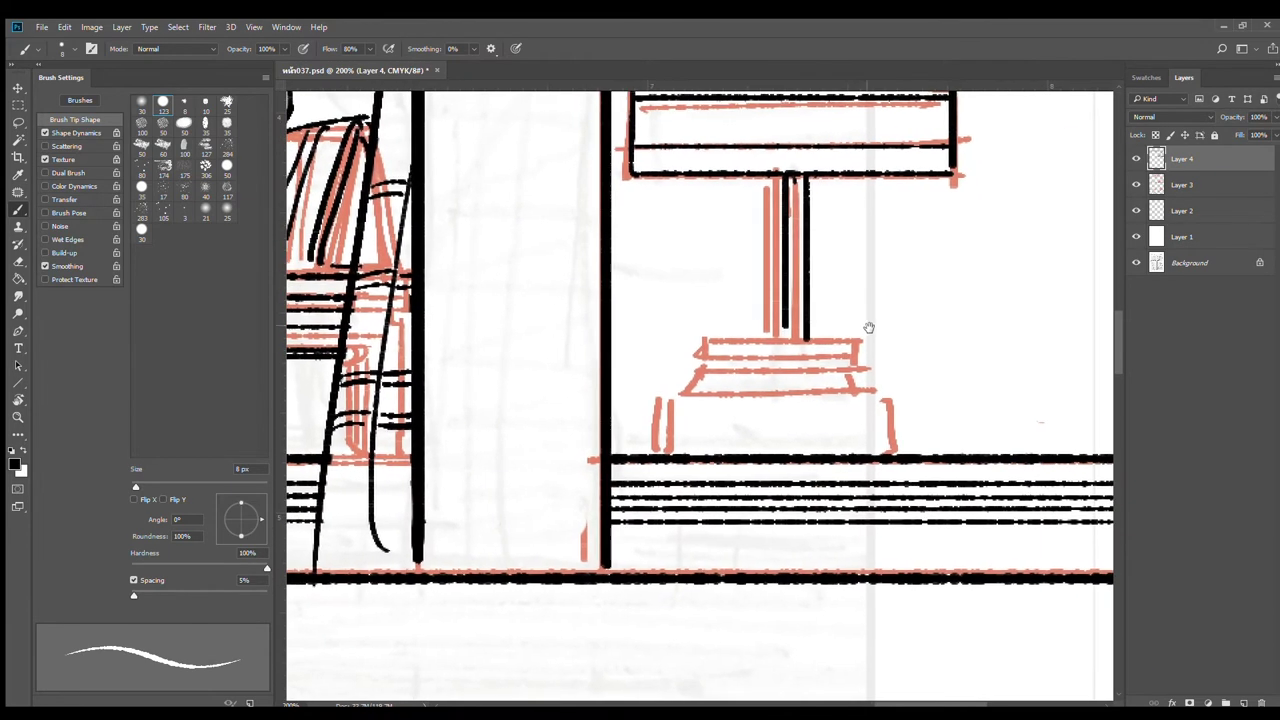
Step: Ink the upper moulding of the stand's base with a flat top, tapering sides and horizontal lines
left_click_drag(748, 341, 876, 339)
key("ctrl+z")
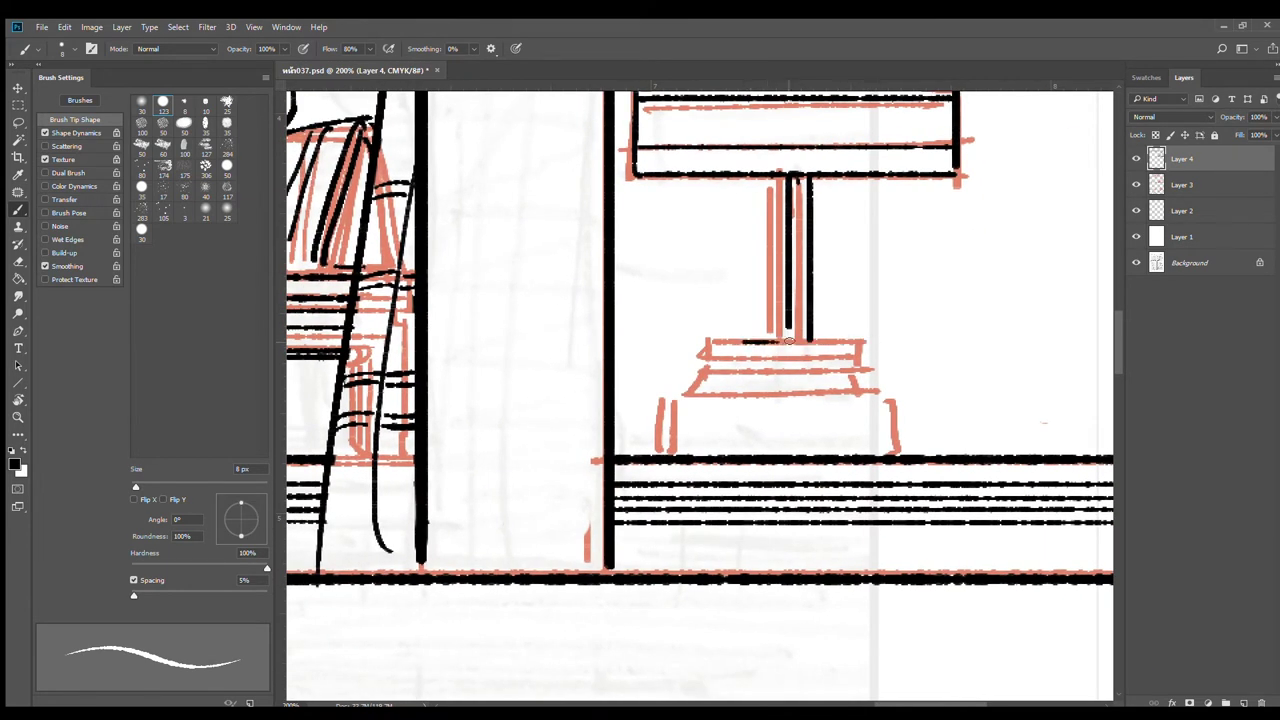
left_click_drag(740, 342, 870, 342)
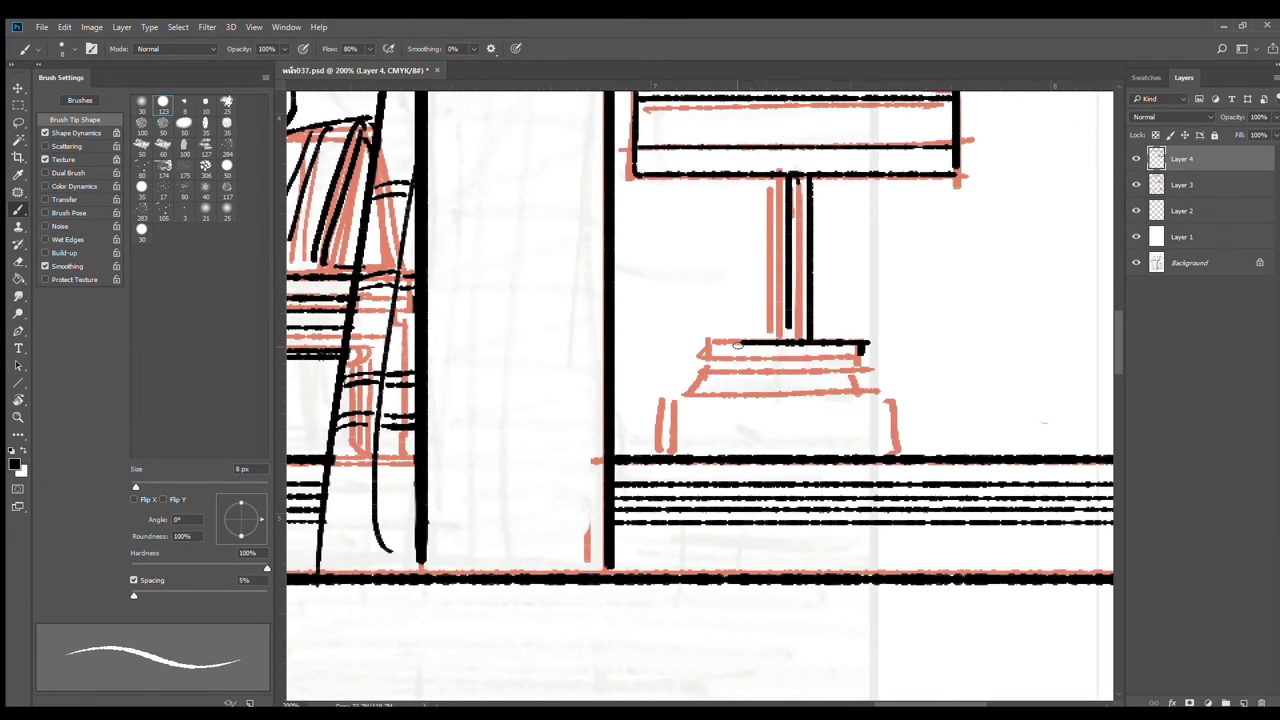
mouse_move(737, 344)
left_mouse_down()
mouse_move(740, 361)
mouse_move(860, 353)
left_mouse_up()
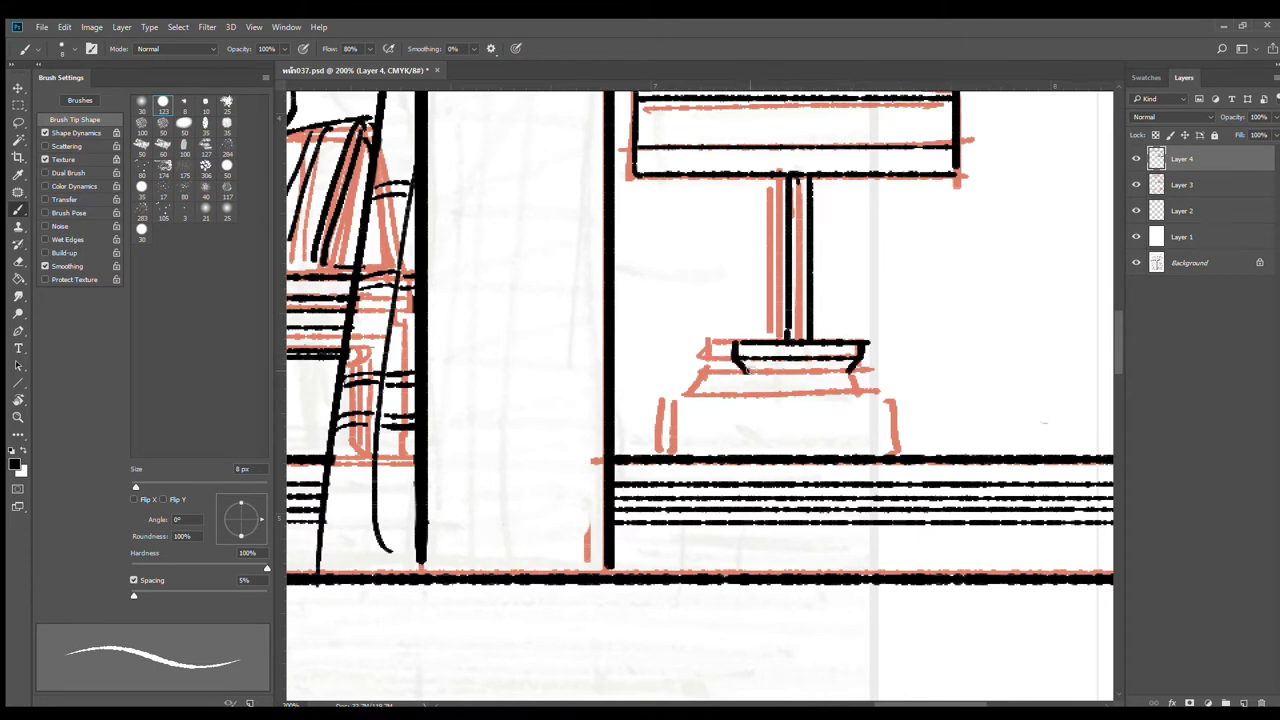
left_click_drag(761, 371, 848, 372)
left_click_drag(748, 383, 844, 381)
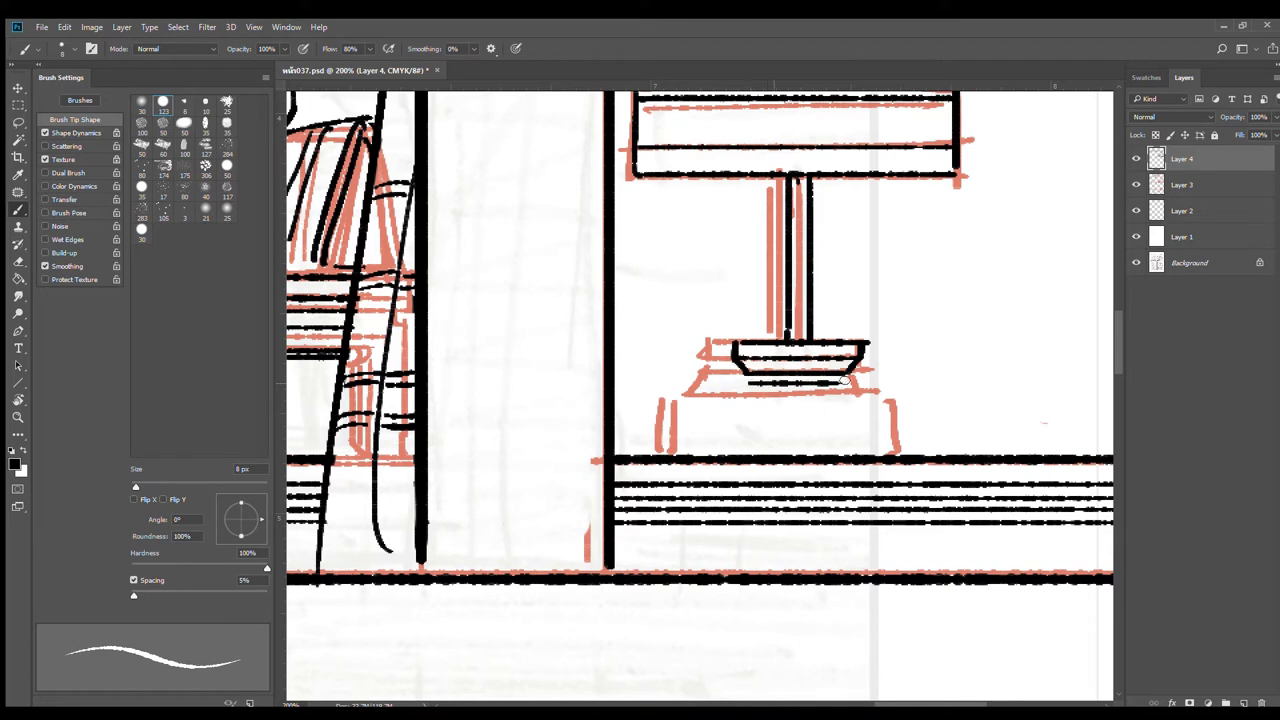
Step: Ink the base's flared lower sides and the rectangular plinth resting on the platform
left_click_drag(745, 385, 728, 408)
left_click_drag(850, 383, 873, 401)
key("ctrl+z")
mouse_move(695, 410)
left_mouse_down()
mouse_move(933, 405)
mouse_move(924, 449)
left_mouse_up()
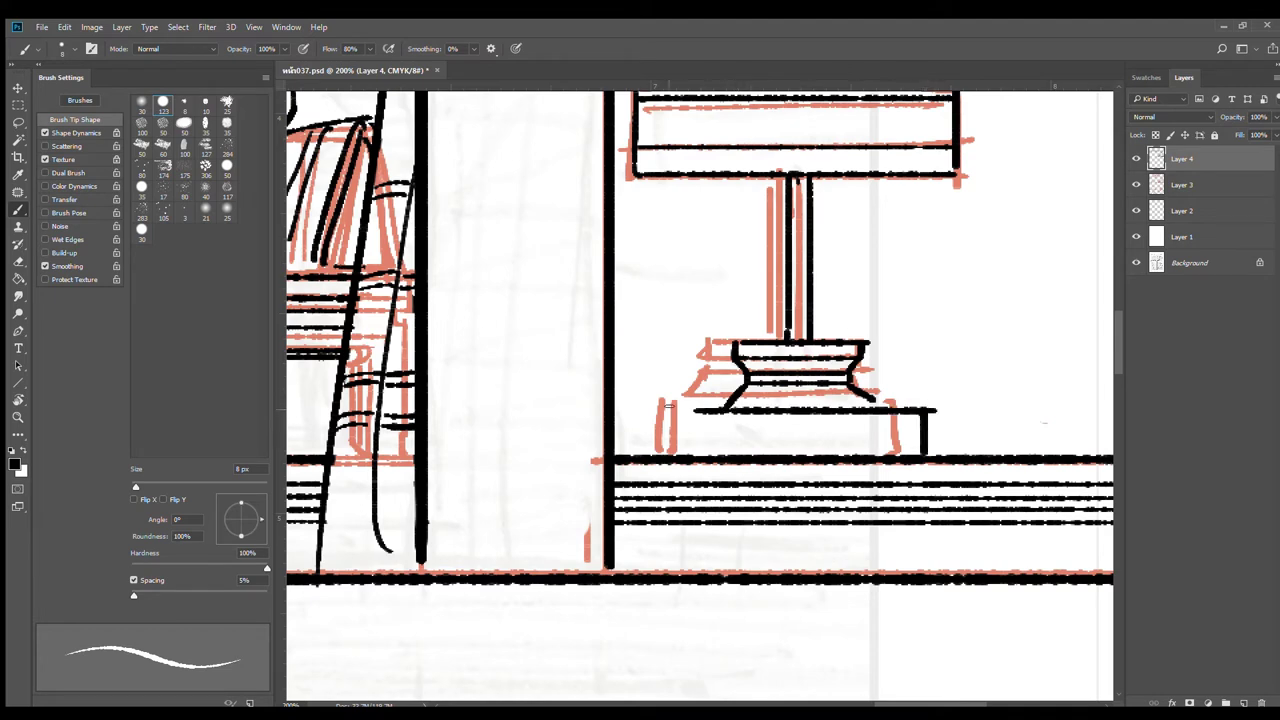
mouse_move(703, 410)
left_mouse_down()
mouse_move(663, 410)
mouse_move(666, 450)
left_mouse_up()
Step: Check the inked stand at a wider view and save the document
left_click(886, 346, "alt")
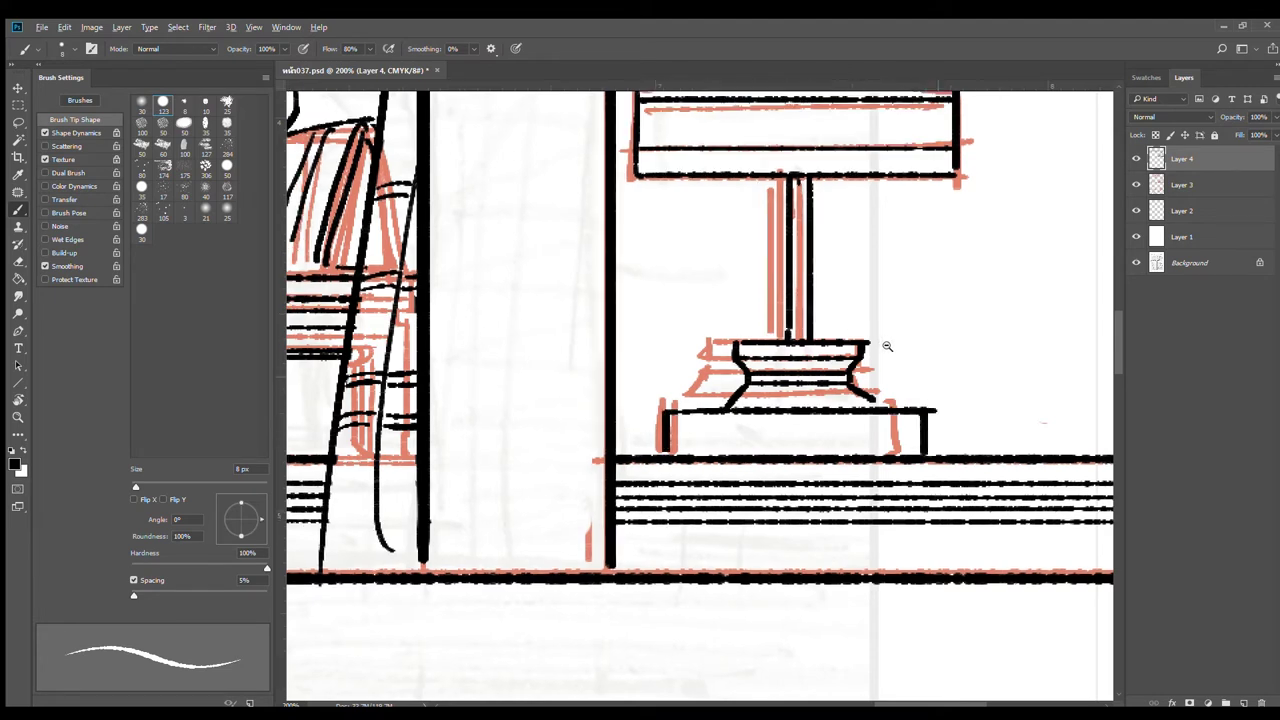
left_click(912, 358, "alt")
left_click(936, 361, "alt")
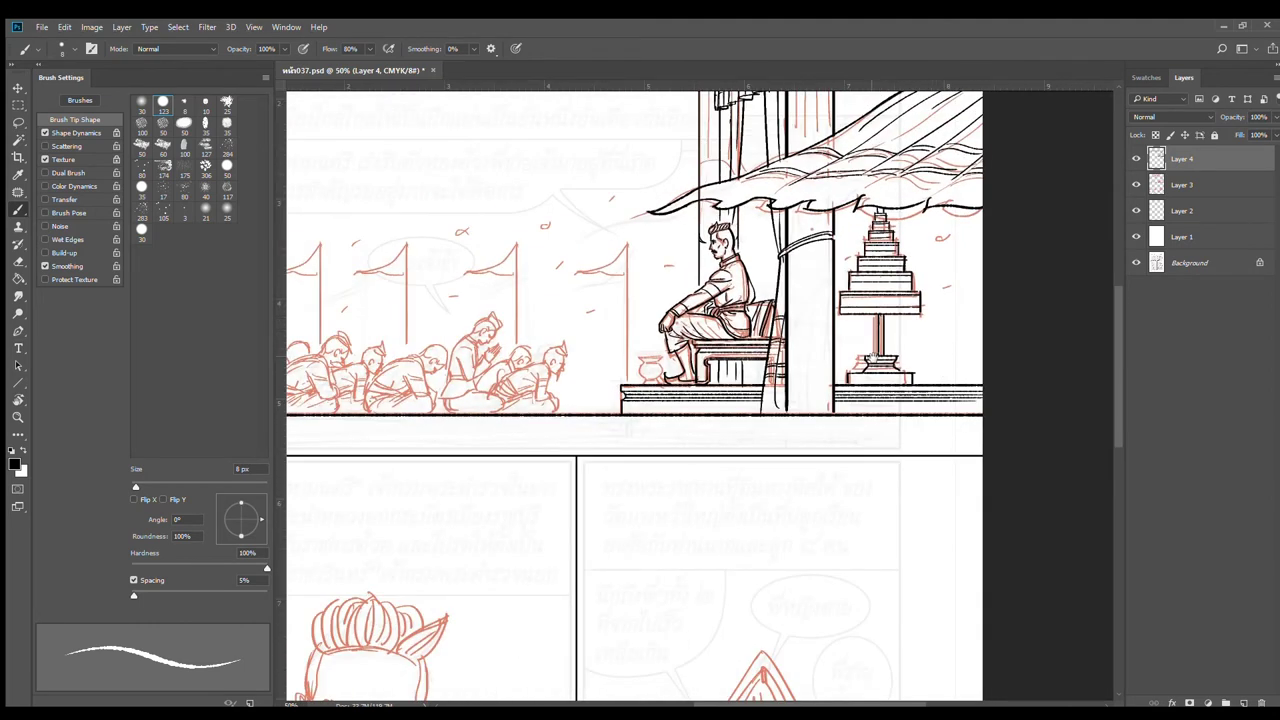
key("ctrl+s")
Step: Ink the outline of the round pot beside the seated man's feet, with flared rim, rounded body and foot
left_click_drag(851, 290, 969, 303)
left_click_drag(689, 401, 801, 303)
scroll(886, 281, "up", 2)
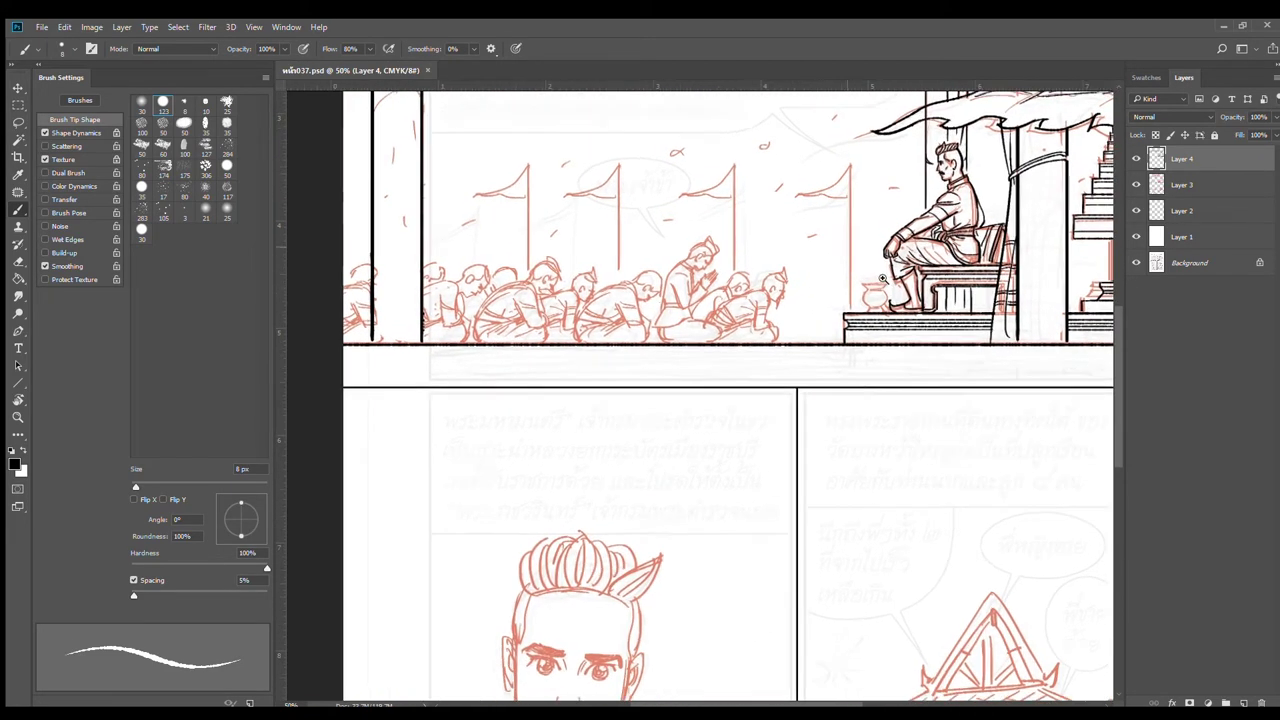
scroll(889, 316, "up", 4)
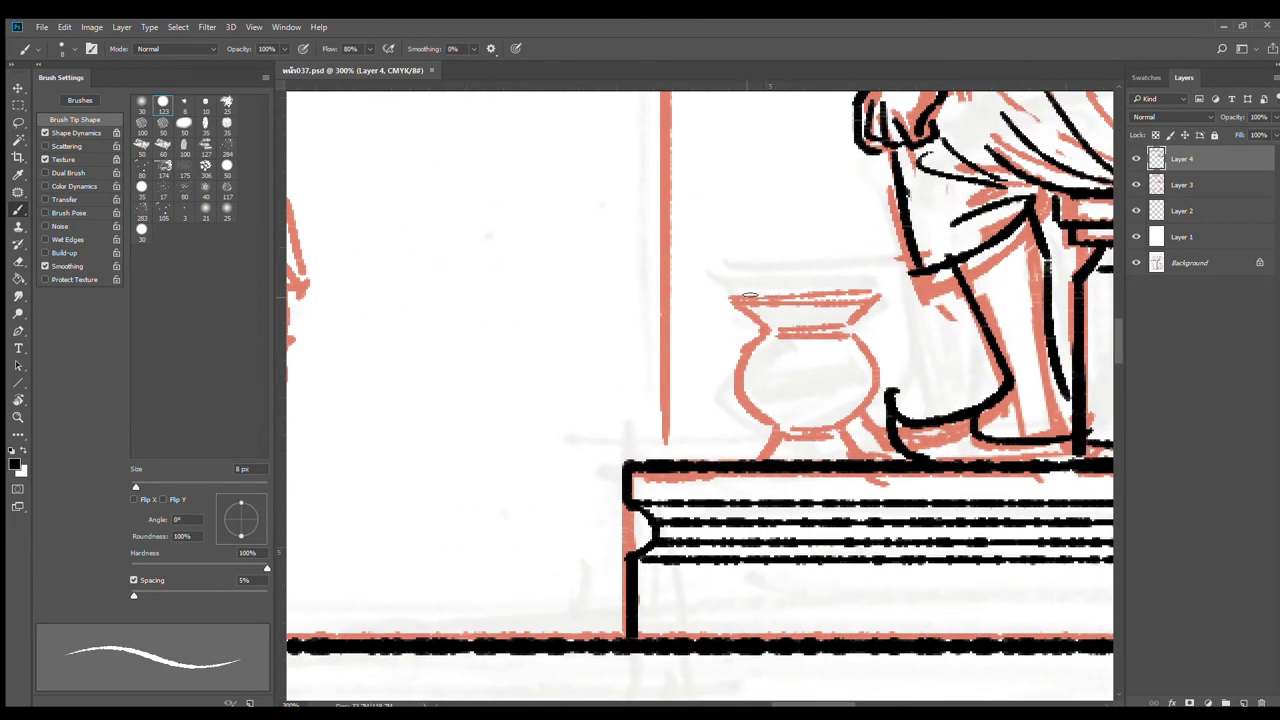
mouse_move(740, 297)
left_mouse_down()
mouse_move(876, 296)
mouse_move(842, 328)
mouse_move(752, 318)
mouse_move(847, 321)
left_mouse_up()
mouse_move(763, 328)
left_mouse_down()
mouse_move(760, 413)
mouse_move(818, 418)
left_mouse_up()
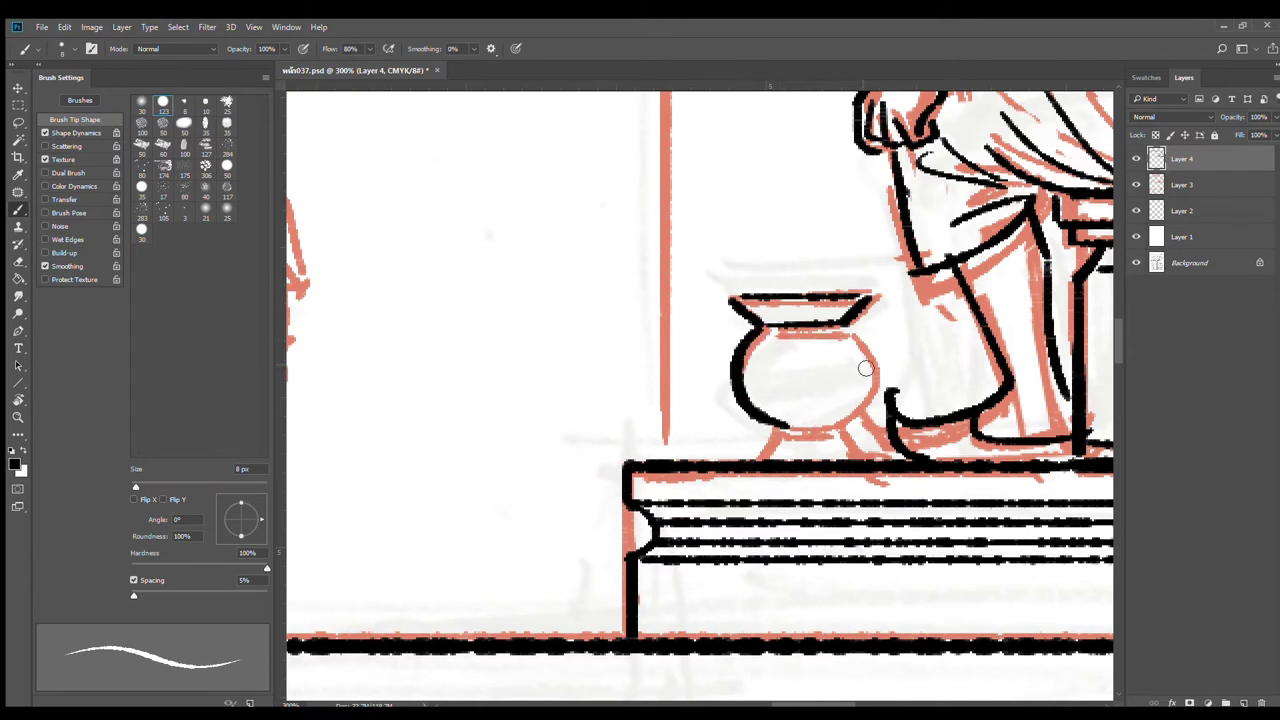
mouse_move(864, 332)
left_mouse_down()
mouse_move(844, 430)
mouse_move(802, 427)
mouse_move(822, 431)
mouse_move(793, 442)
mouse_move(838, 444)
mouse_move(765, 458)
left_mouse_up()
left_click_drag(845, 432, 866, 460)
key("ctrl+z")
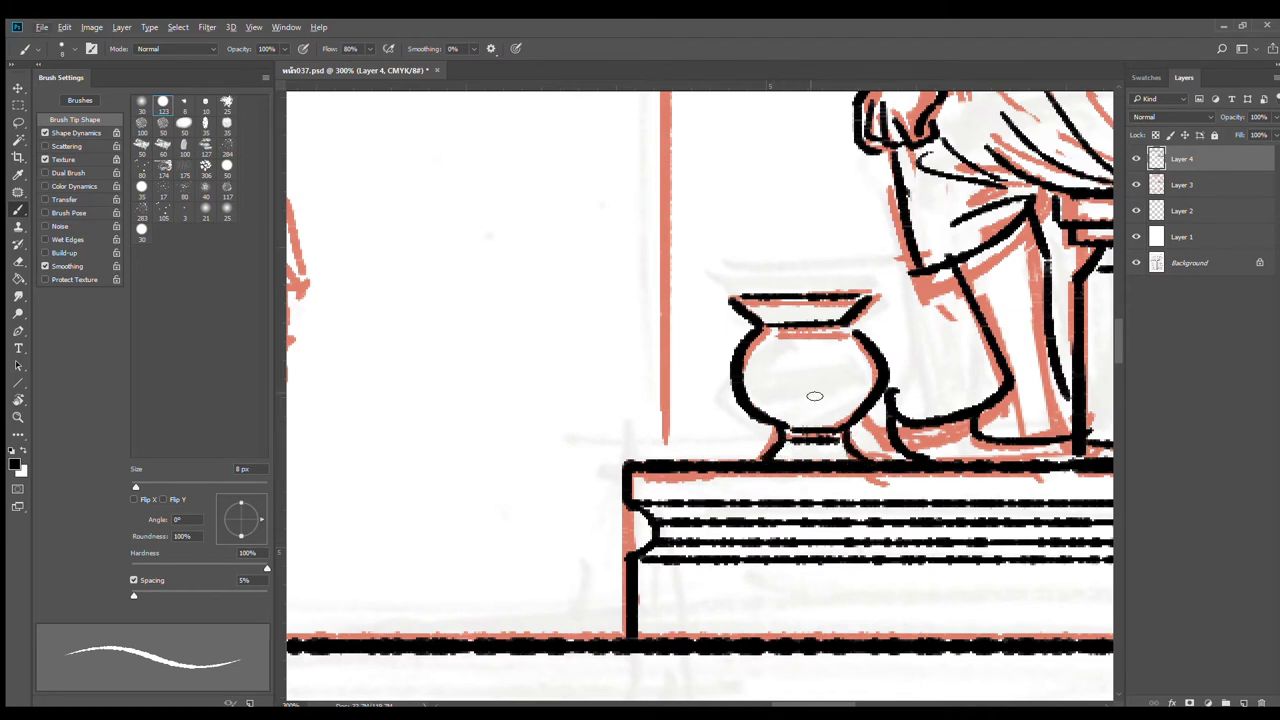
Step: Add horizontal band lines to the pot just above its foot and below its neck
left_click_drag(790, 423, 834, 421)
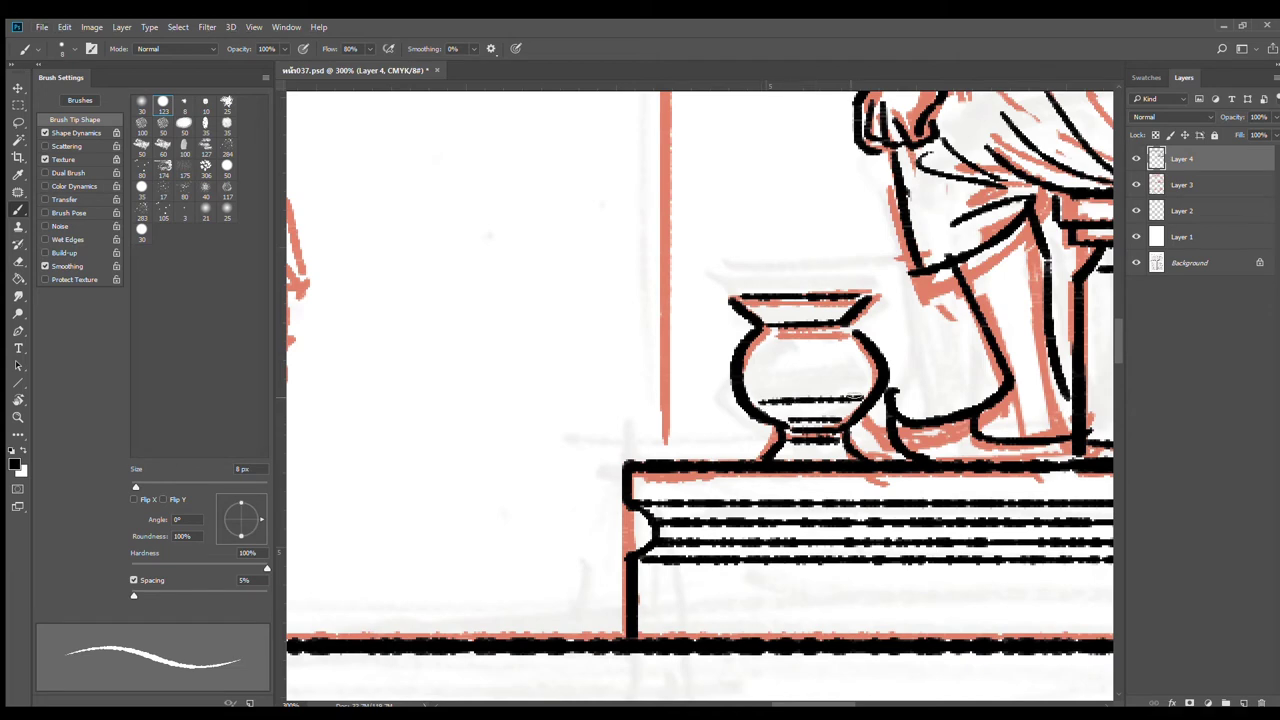
left_click_drag(768, 335, 843, 335)
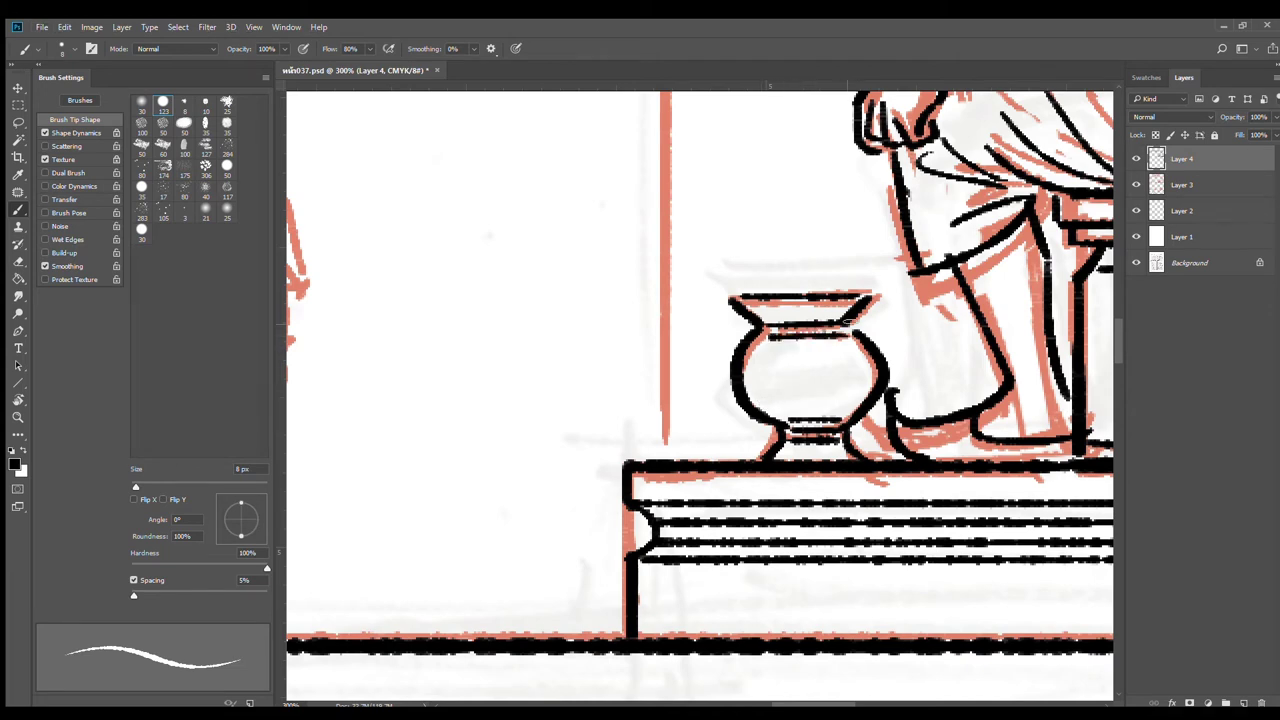
scroll(810, 382, "down", 2)
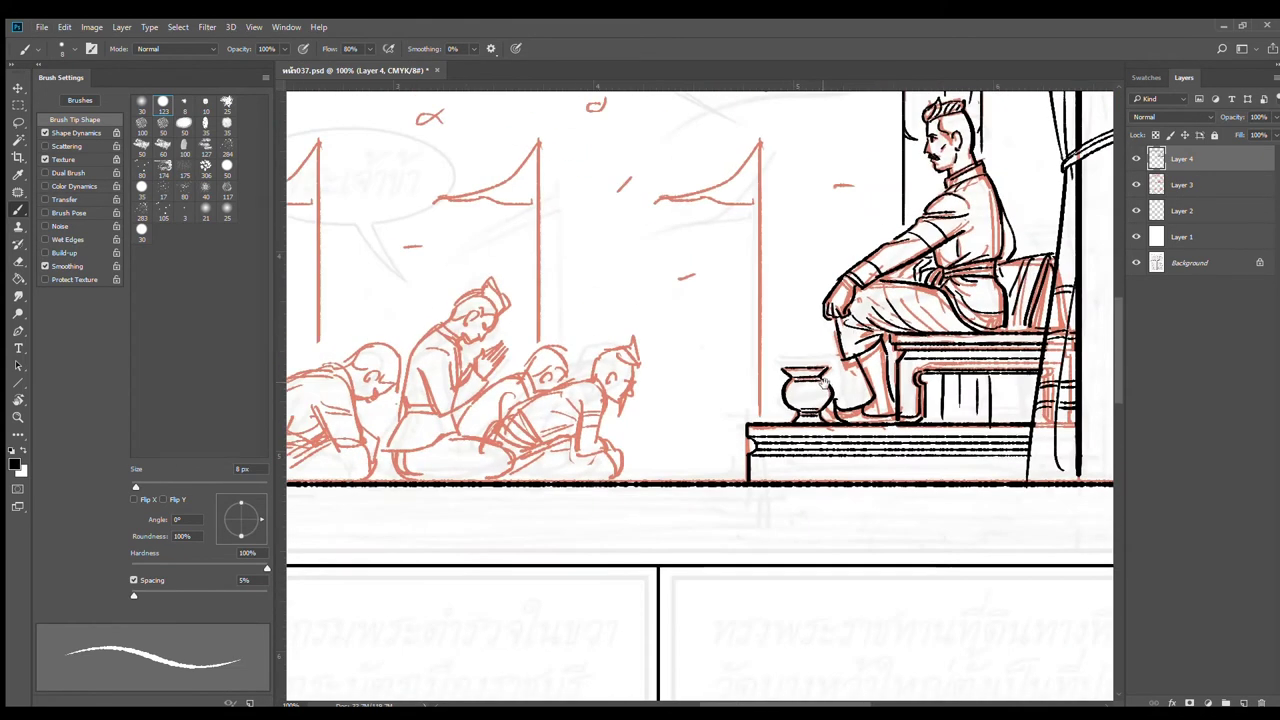
Step: Touch up the pot's inked contour, extending the right end of the rim and fixing the right side of the body
scroll(825, 385, "up", 2)
key("e")
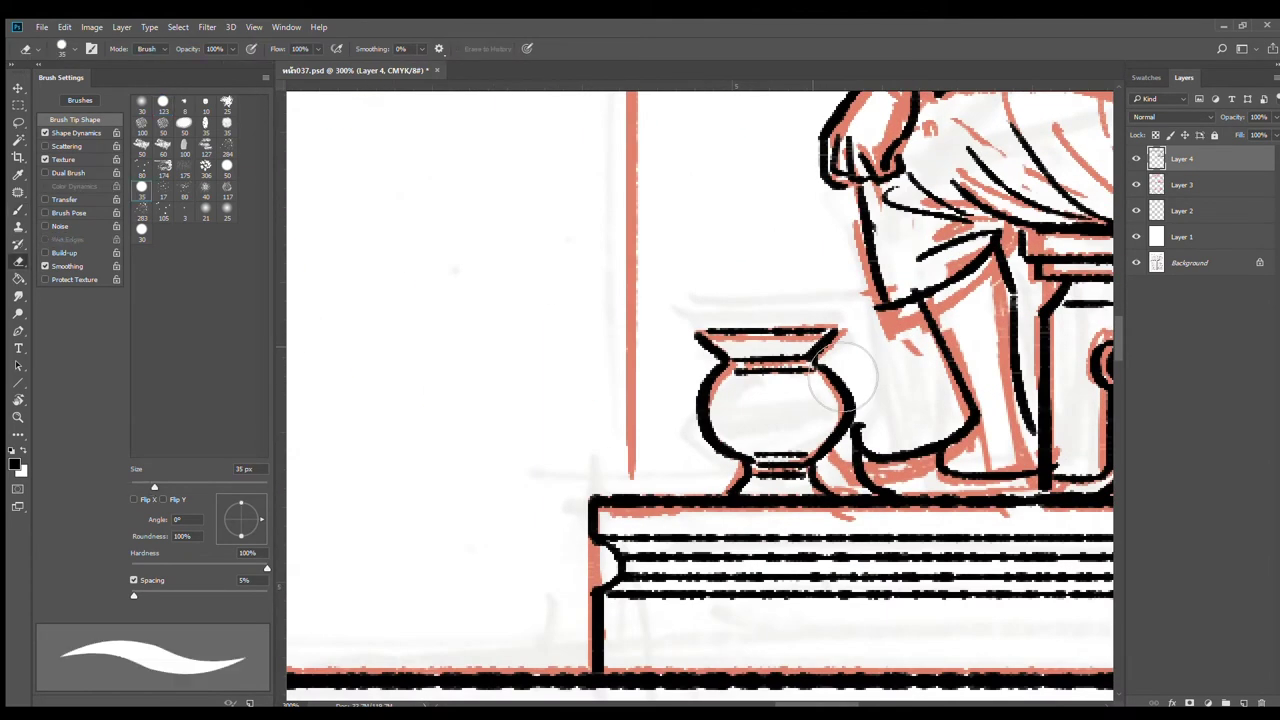
key("b")
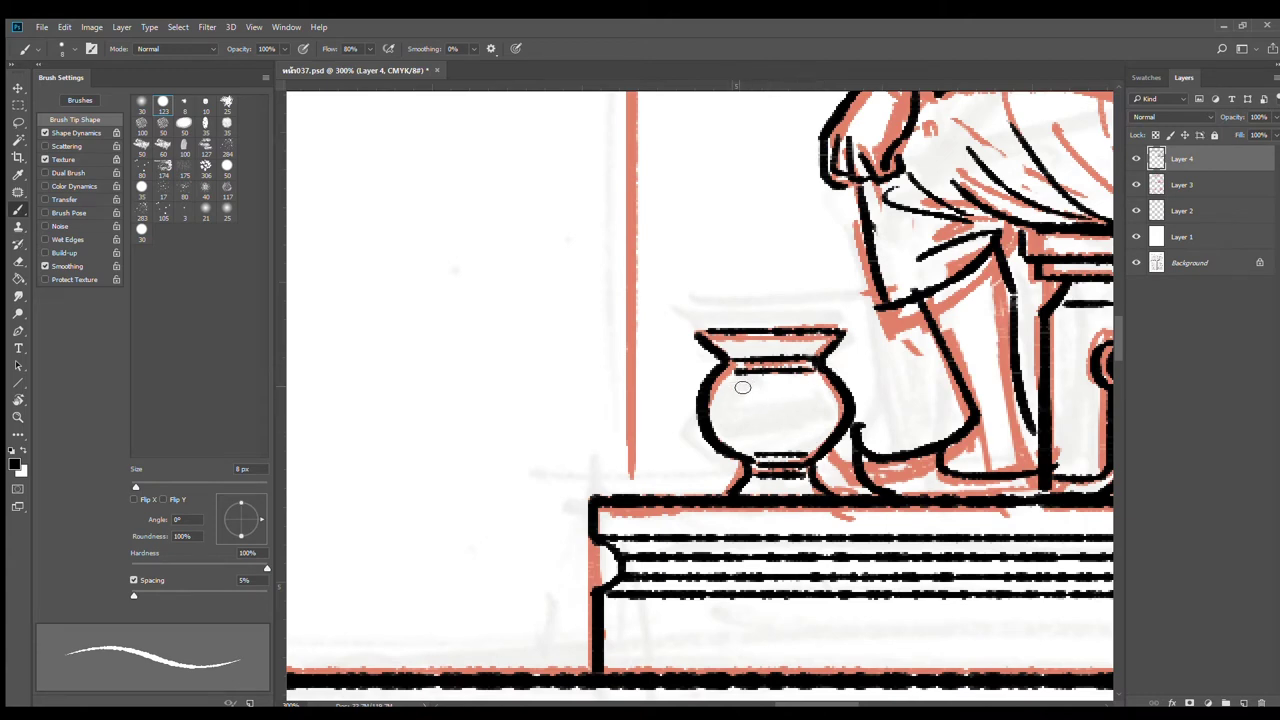
Step: Ink the praying man's downturned face profile, eye, nape and back of the head
scroll(795, 416, "down", 3)
left_click_drag(799, 413, 862, 391)
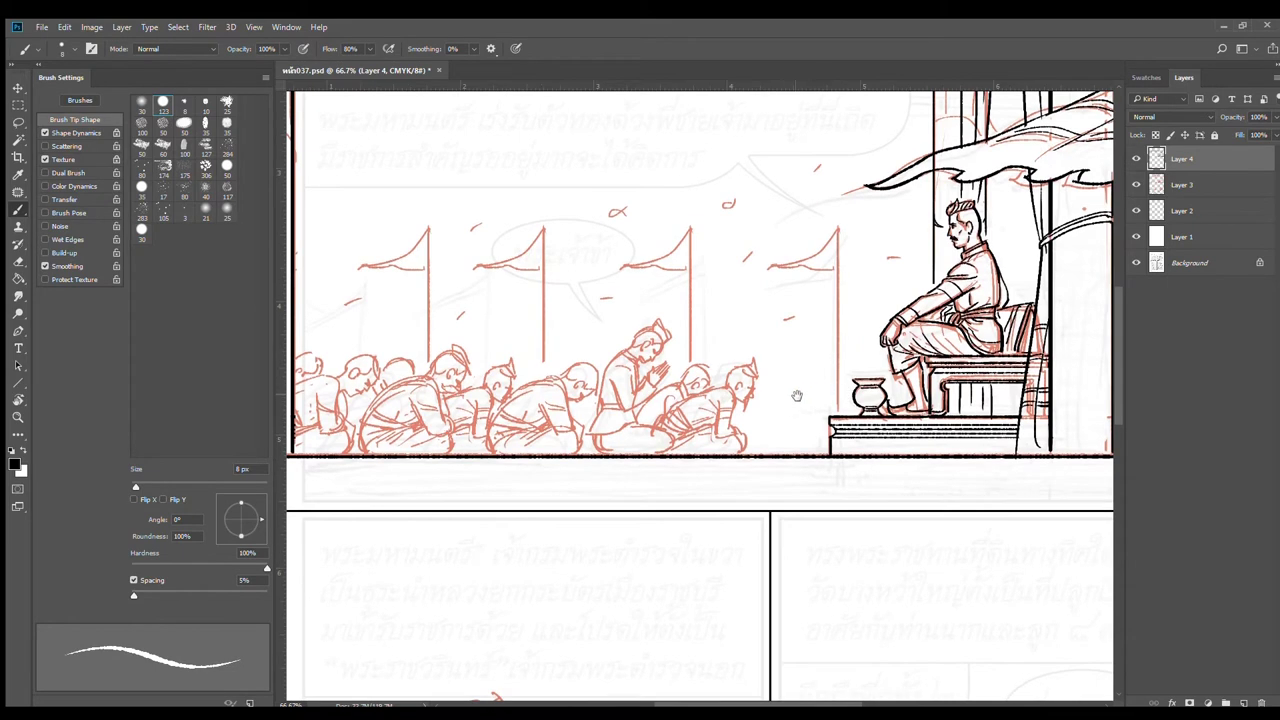
scroll(629, 350, "up", 4)
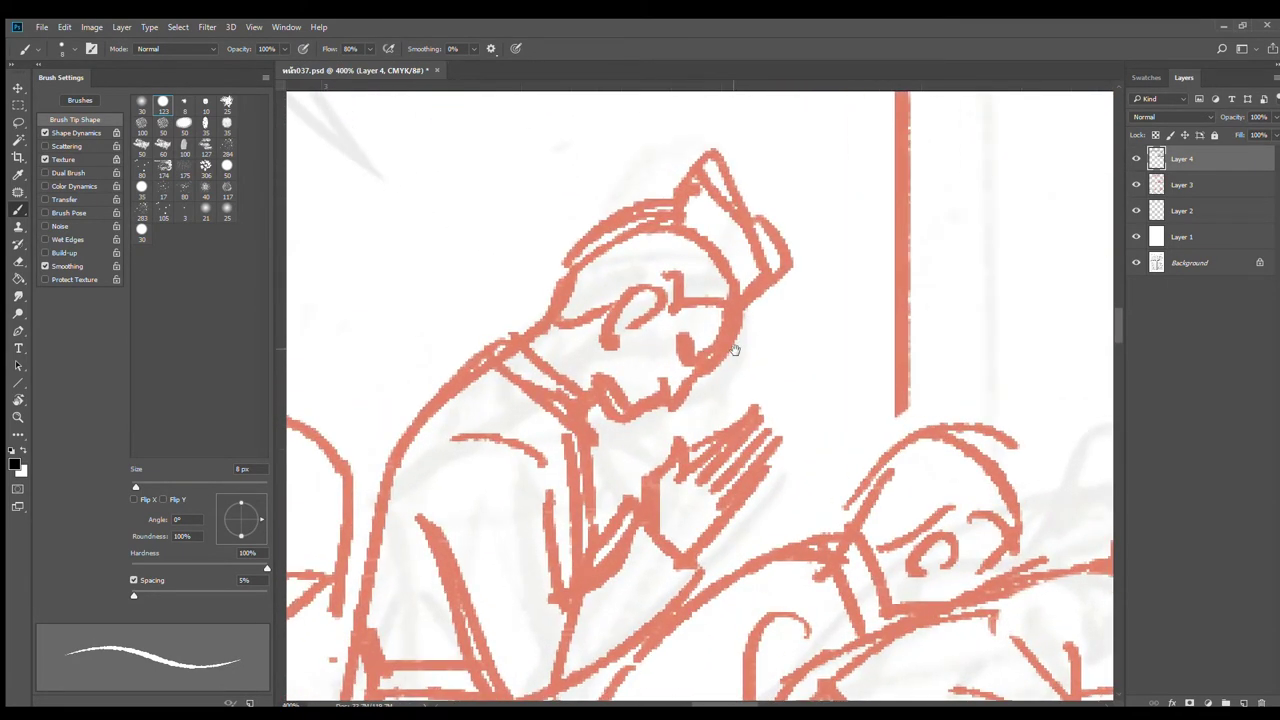
mouse_move(741, 316)
left_mouse_down()
mouse_move(680, 402)
mouse_move(664, 390)
left_mouse_up()
mouse_move(690, 336)
left_mouse_down()
mouse_move(714, 354)
mouse_move(637, 426)
mouse_move(594, 403)
mouse_move(573, 408)
left_mouse_up()
key("ctrl+z")
left_click_drag(551, 314, 502, 352)
mouse_move(588, 298)
left_mouse_down()
mouse_move(536, 386)
mouse_move(528, 342)
mouse_move(620, 295)
left_mouse_up()
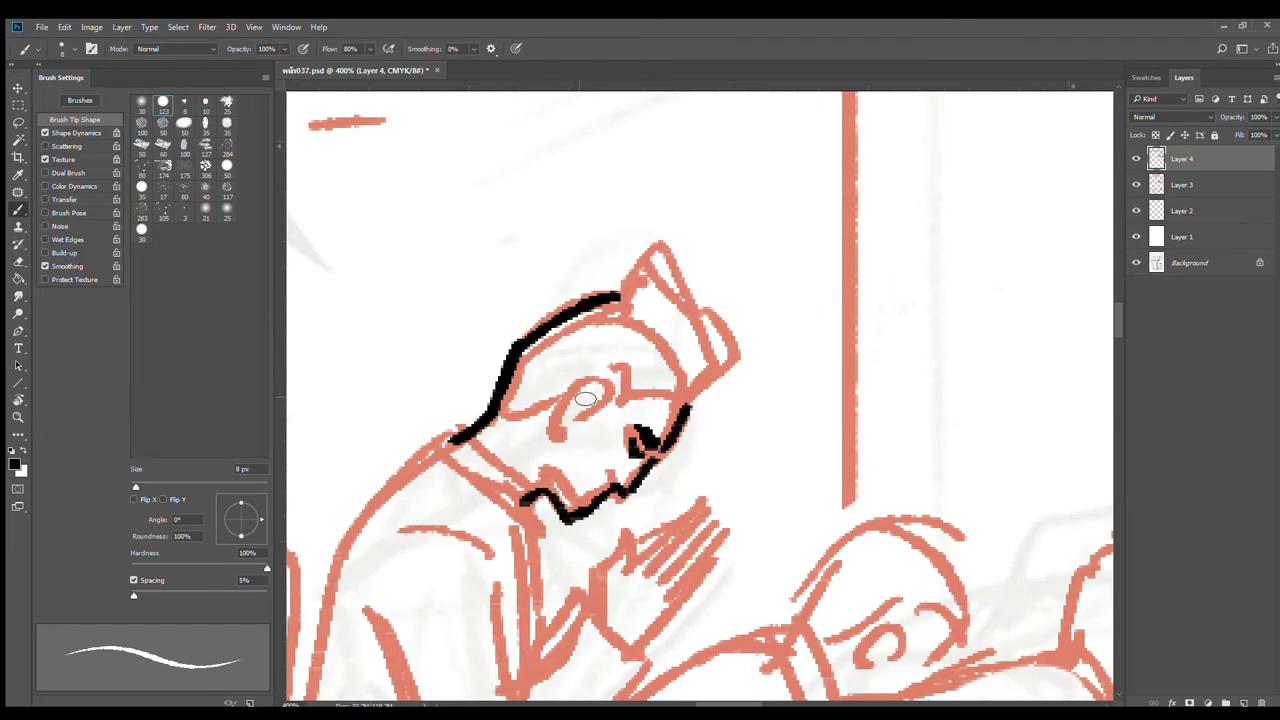
Step: Ink the praying man's ear, brow, hairline and pointed hair tuft
mouse_move(601, 400)
left_mouse_down()
mouse_move(560, 428)
mouse_move(678, 390)
left_mouse_up()
left_click_drag(632, 312, 682, 418)
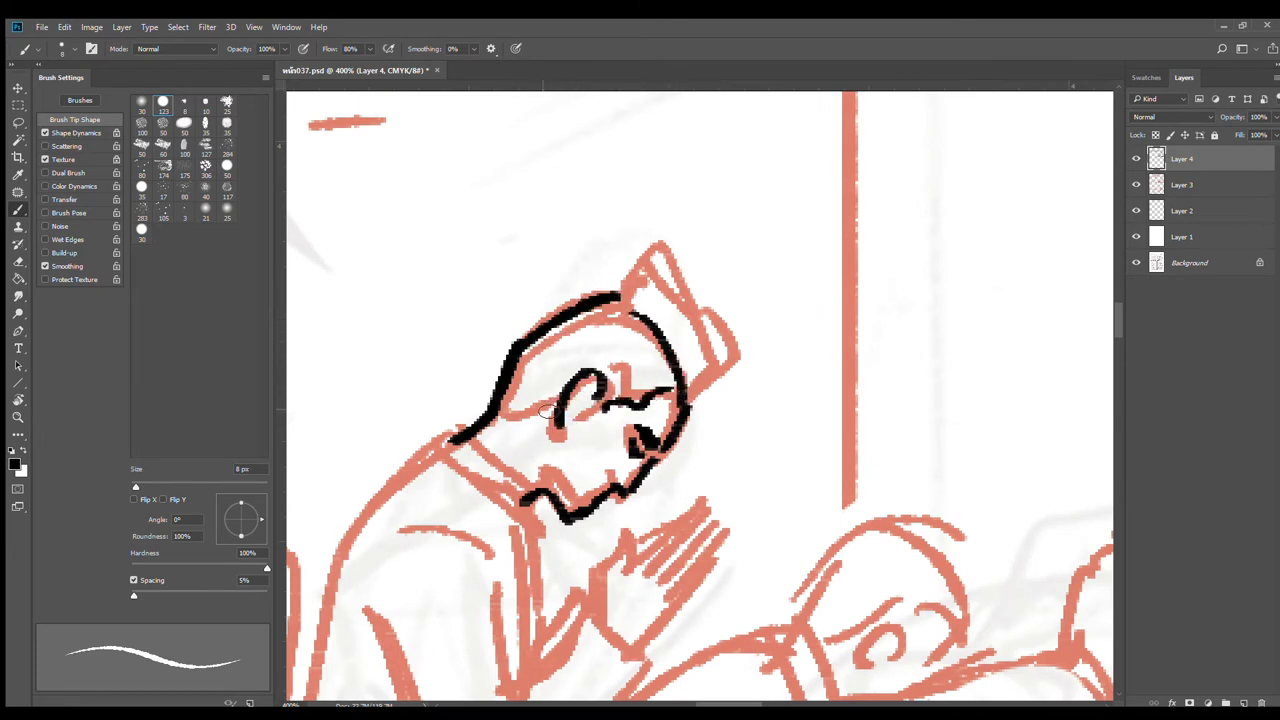
left_click_drag(560, 402, 492, 413)
mouse_move(626, 300)
left_mouse_down()
mouse_move(676, 291)
mouse_move(703, 385)
left_mouse_up()
left_click_drag(643, 514, 815, 357)
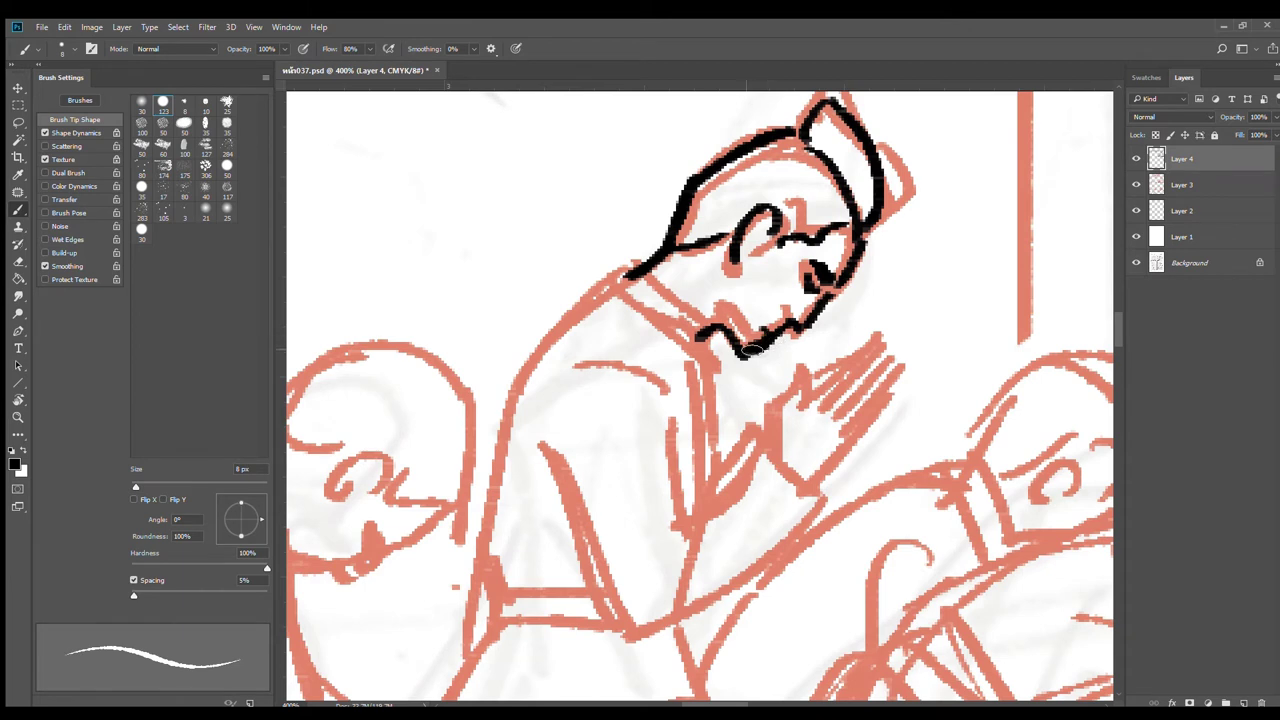
Step: Erase the praying man's misdrawn chin and mouth line and add a short crease on his cheek
left_click_drag(776, 324, 800, 316)
key("ctrl+z")
key("e")
left_click_drag(785, 374, 766, 369)
key("b")
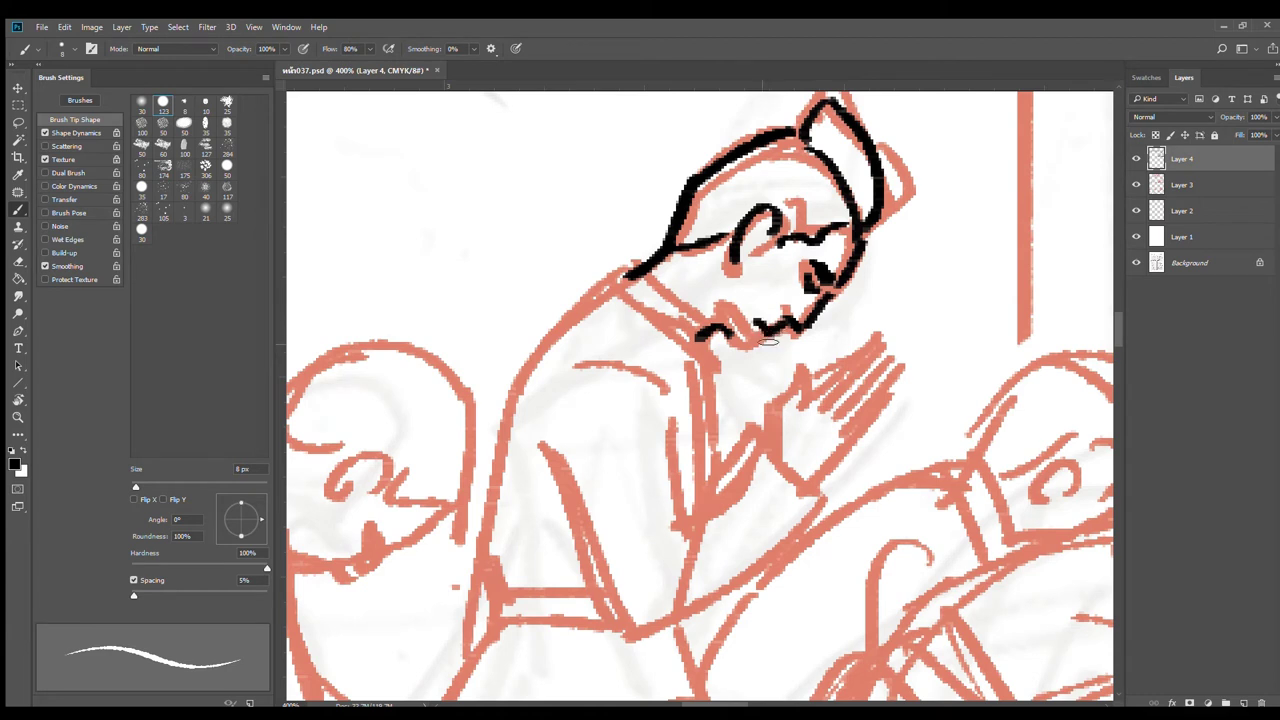
left_click_drag(773, 336, 752, 349)
left_click_drag(729, 294, 726, 308)
key("e")
left_click_drag(746, 350, 764, 368)
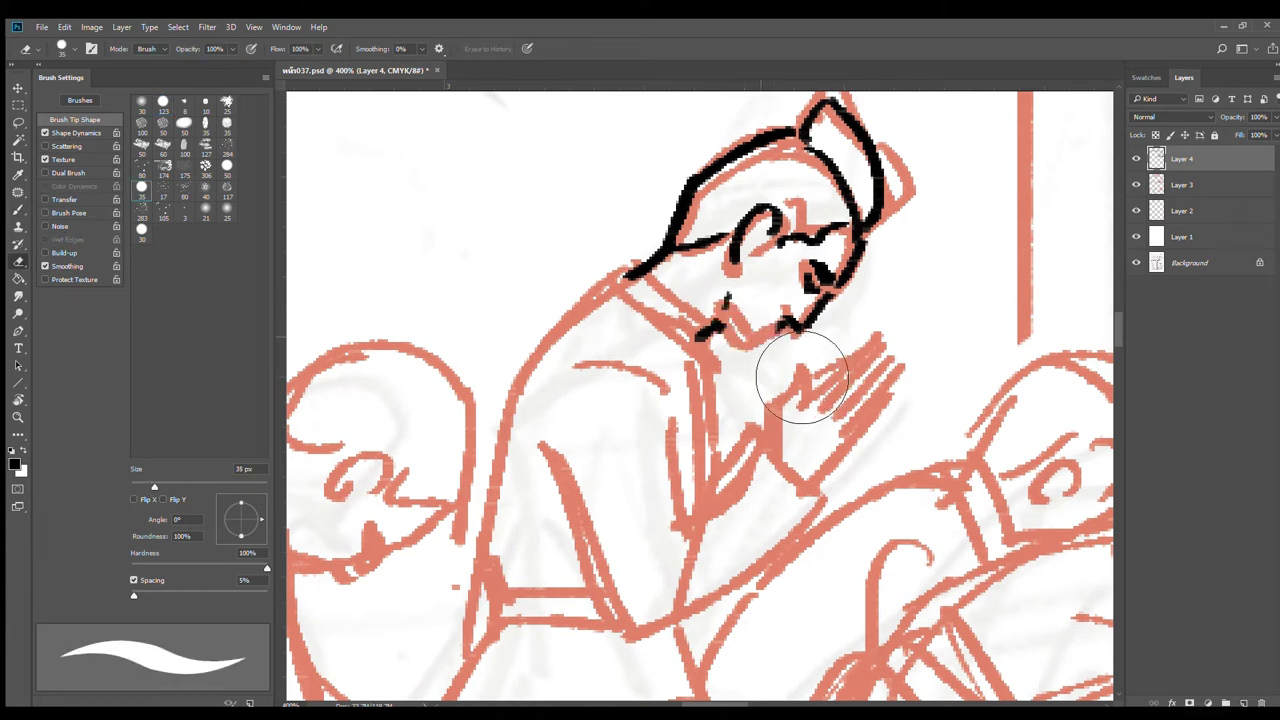
Step: Trim the line under the nose with a 15 px eraser, then redraw the praying man's lips and chin
key("bracketleft")
key("bracketleft")
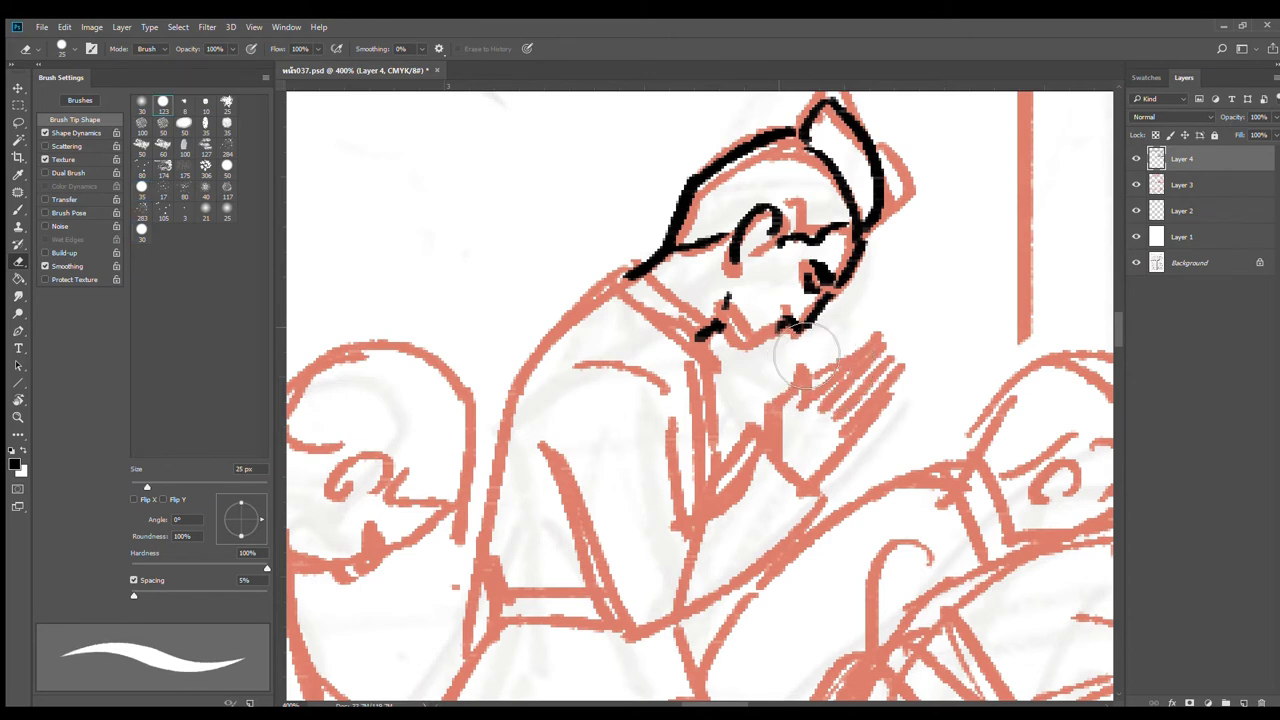
key("bracketleft")
key("bracketleft")
key("b")
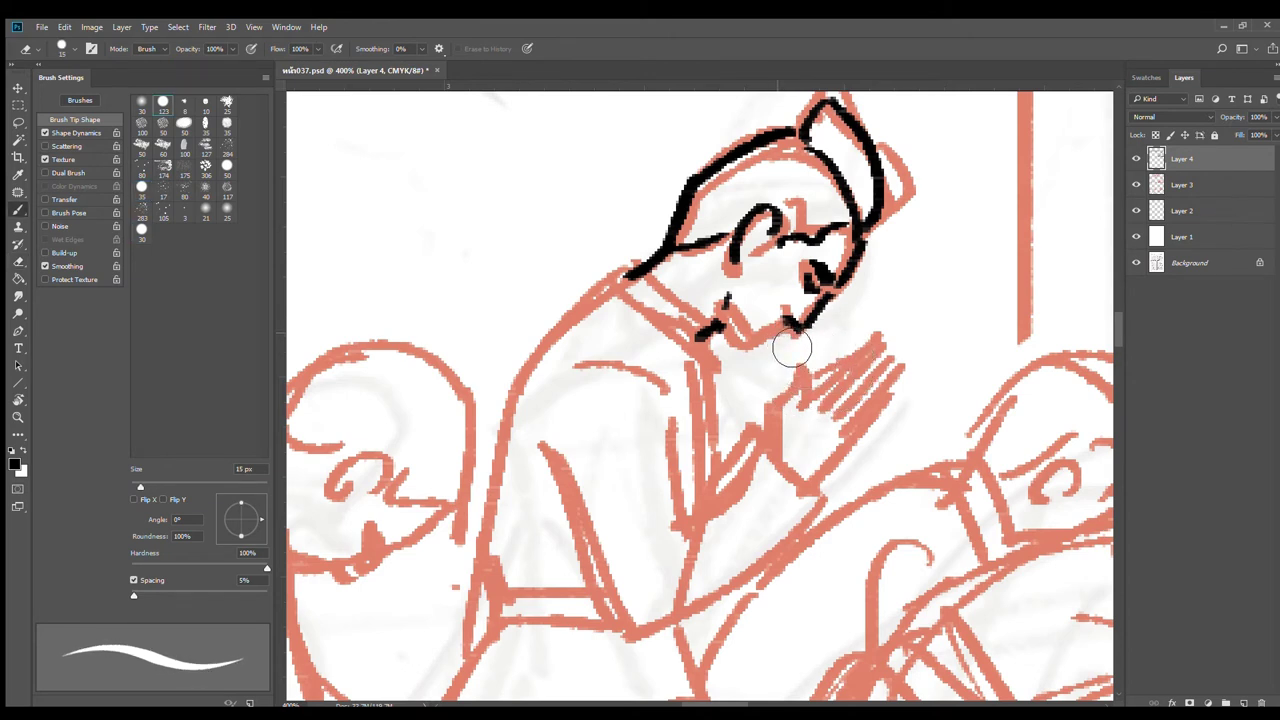
mouse_move(790, 325)
left_mouse_down()
mouse_move(756, 352)
mouse_move(731, 338)
mouse_move(745, 353)
mouse_move(838, 286)
left_mouse_up()
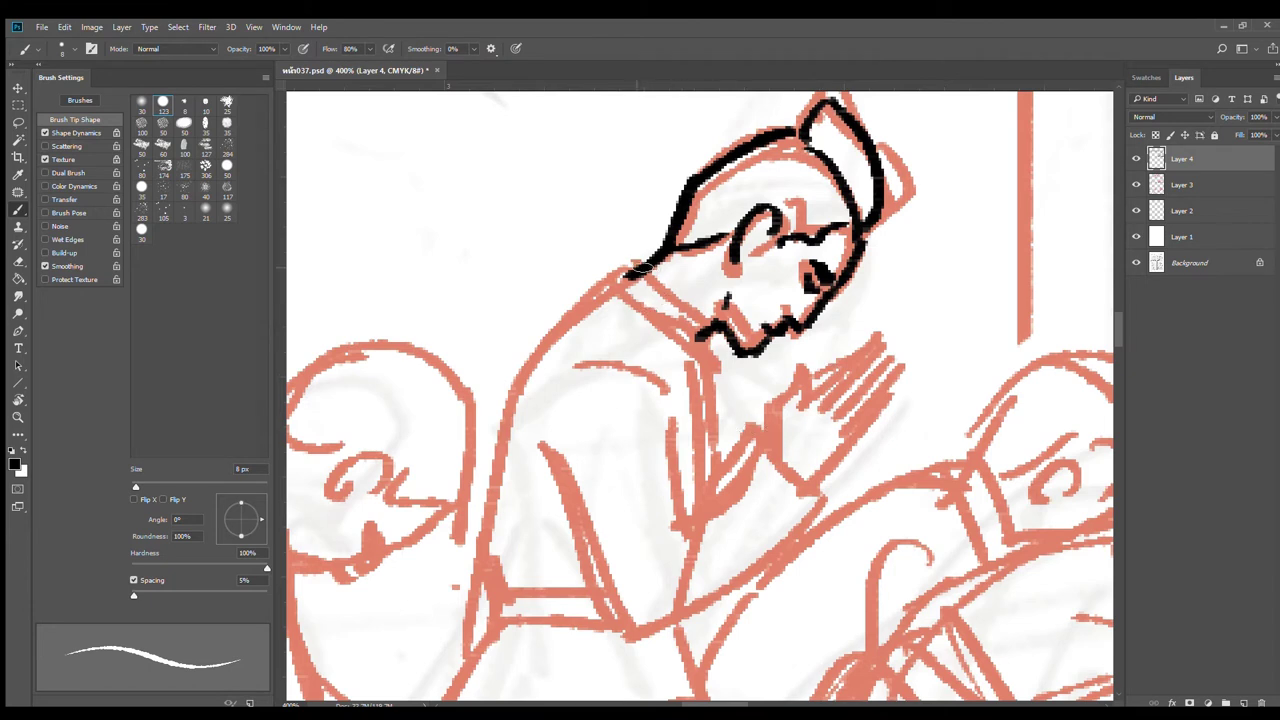
Step: Ink the praying man's collar band around the neck and the front edge of his shirt
left_click_drag(636, 270, 700, 344)
key("ctrl+z")
left_click_drag(630, 267, 700, 344)
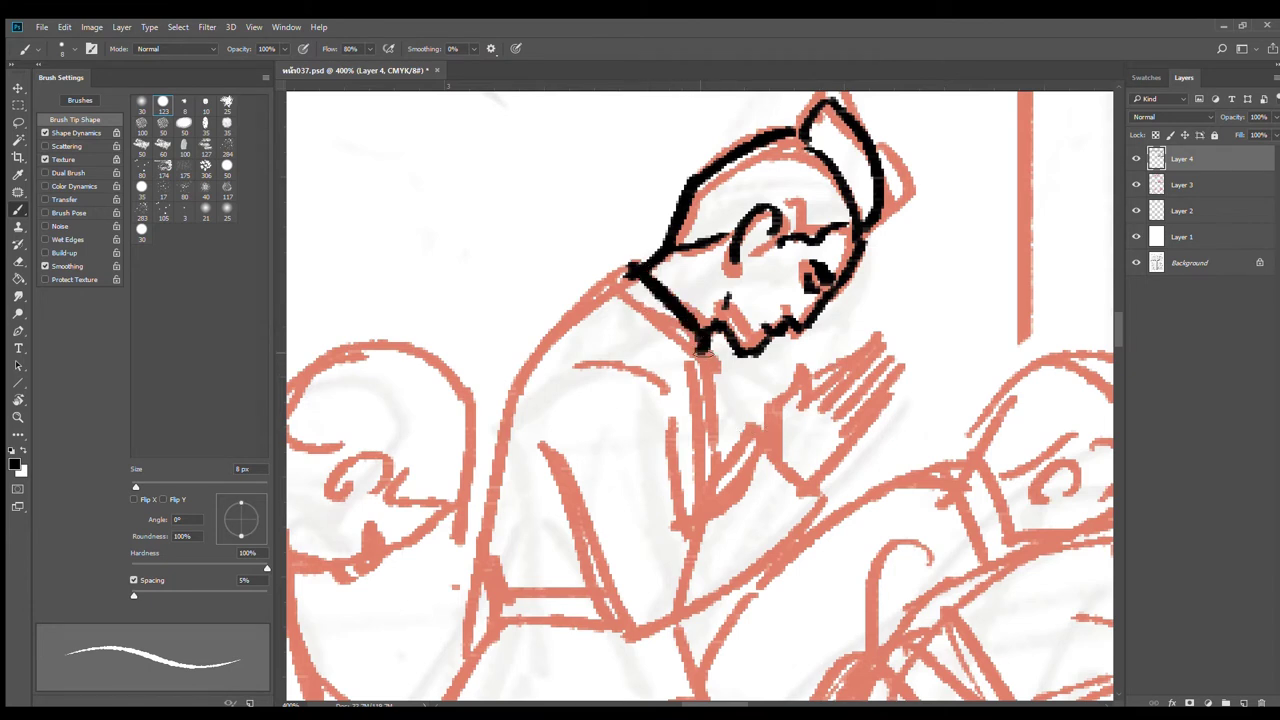
mouse_move(640, 266)
left_mouse_down()
mouse_move(618, 292)
mouse_move(690, 348)
mouse_move(708, 475)
left_mouse_up()
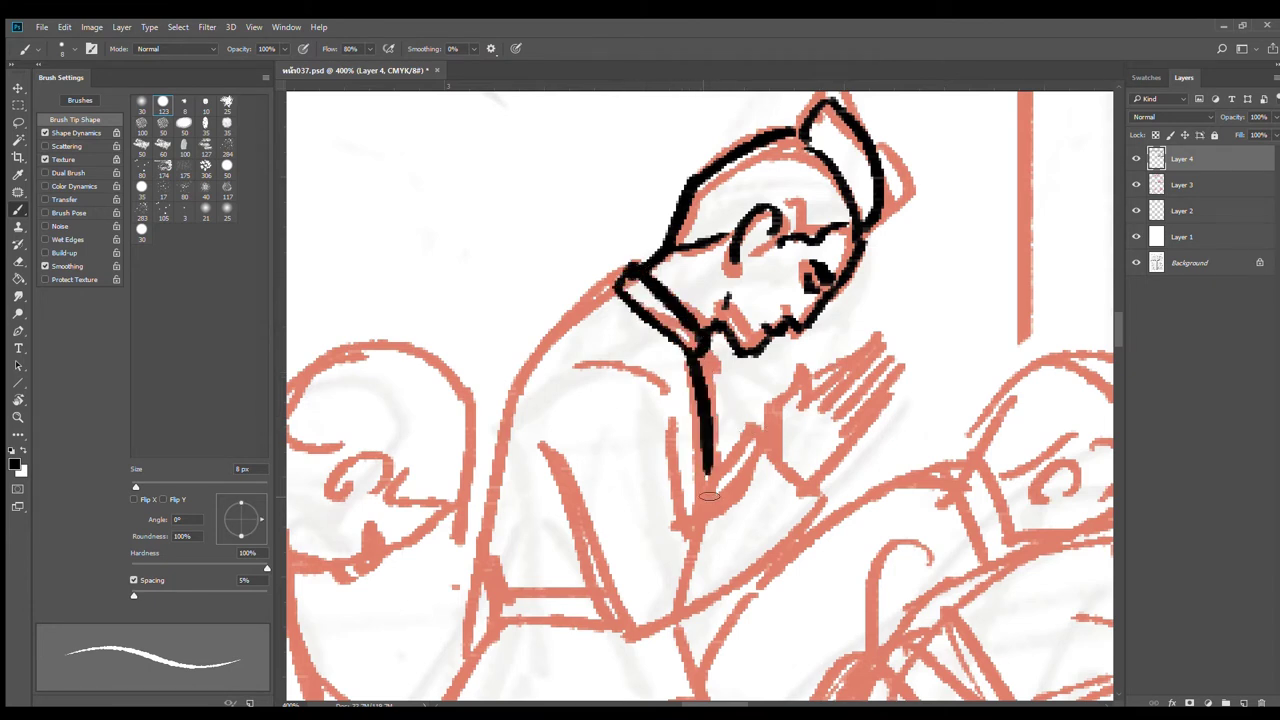
Step: Ink the long curve of the praying man's back from the collar down to the waist
left_click_drag(612, 289, 494, 410)
key("ctrl+z")
mouse_move(618, 288)
left_mouse_down()
mouse_move(555, 335)
mouse_move(478, 552)
left_mouse_up()
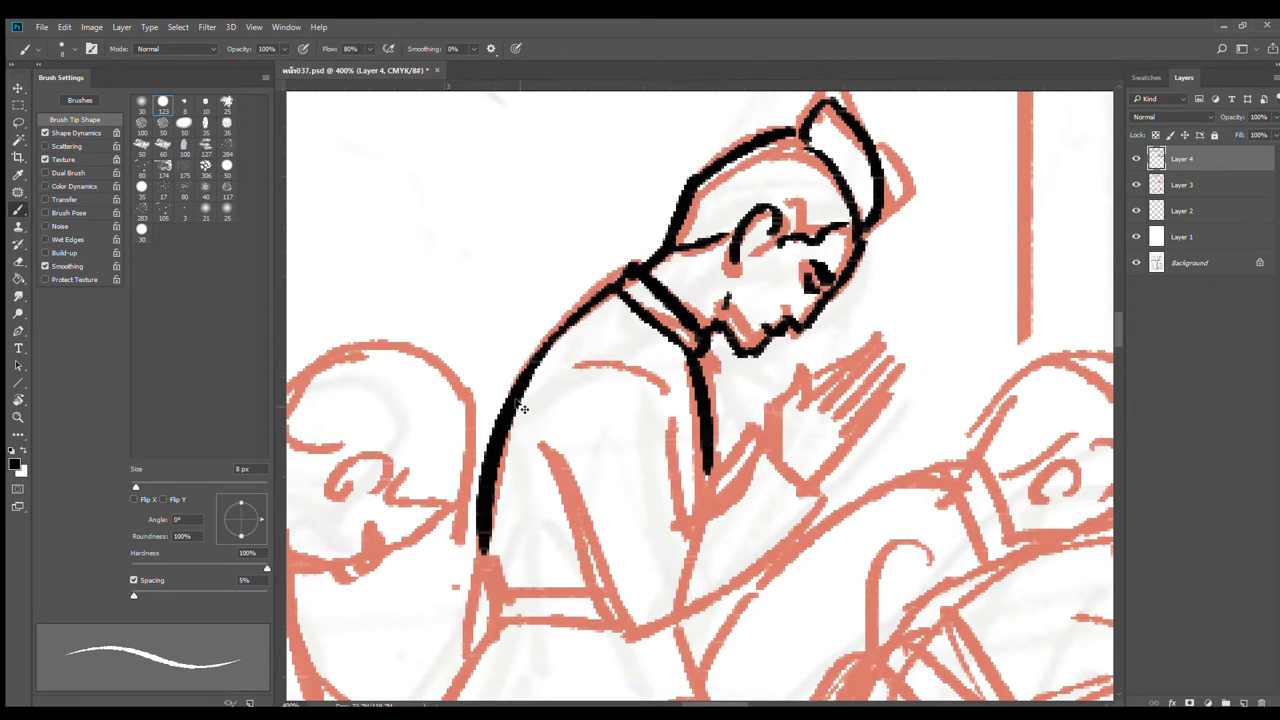
key("ctrl+z")
mouse_move(549, 348)
left_mouse_down()
mouse_move(480, 568)
mouse_move(505, 598)
left_mouse_up()
Step: Ink the praying man's shoulder, sleeve folds, upper arm and the underside of his raised forearm
left_click_drag(540, 452, 610, 614)
mouse_move(555, 372)
left_mouse_down()
mouse_move(660, 384)
mouse_move(608, 425)
mouse_move(689, 530)
mouse_move(664, 574)
left_mouse_up()
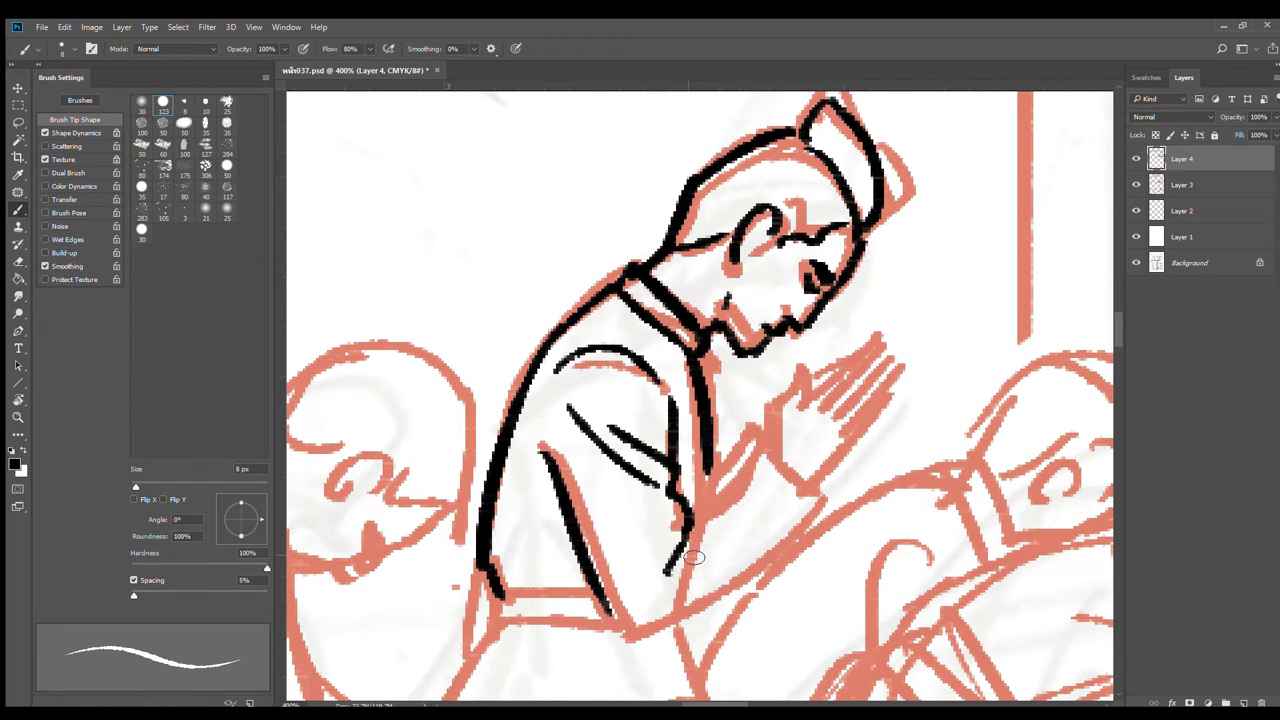
left_click_drag(702, 536, 670, 592)
left_click_drag(766, 455, 692, 534)
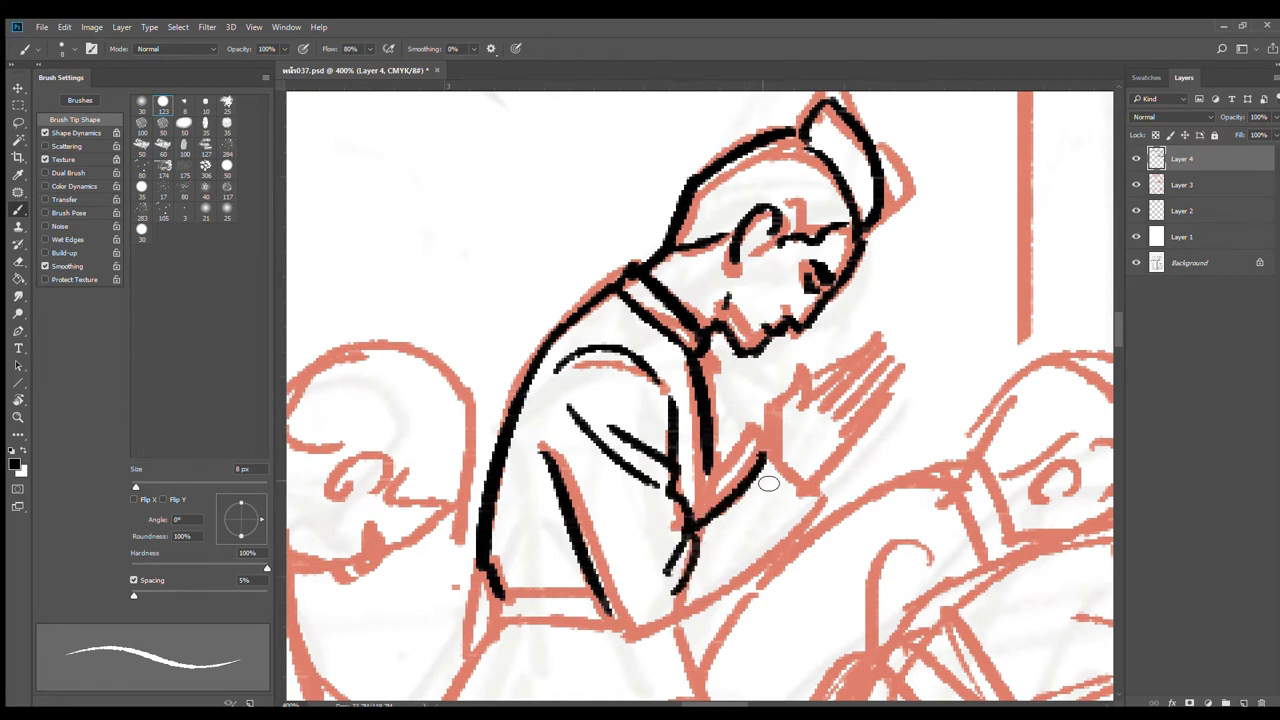
mouse_move(758, 452)
left_mouse_down()
mouse_move(820, 520)
mouse_move(640, 646)
left_mouse_up()
Step: Ink the praying man's joined hands with separate fingers, and the second sleeve's edge behind the wrist
mouse_move(770, 428)
left_mouse_down()
mouse_move(767, 468)
mouse_move(804, 382)
mouse_move(798, 410)
mouse_move(882, 354)
left_mouse_up()
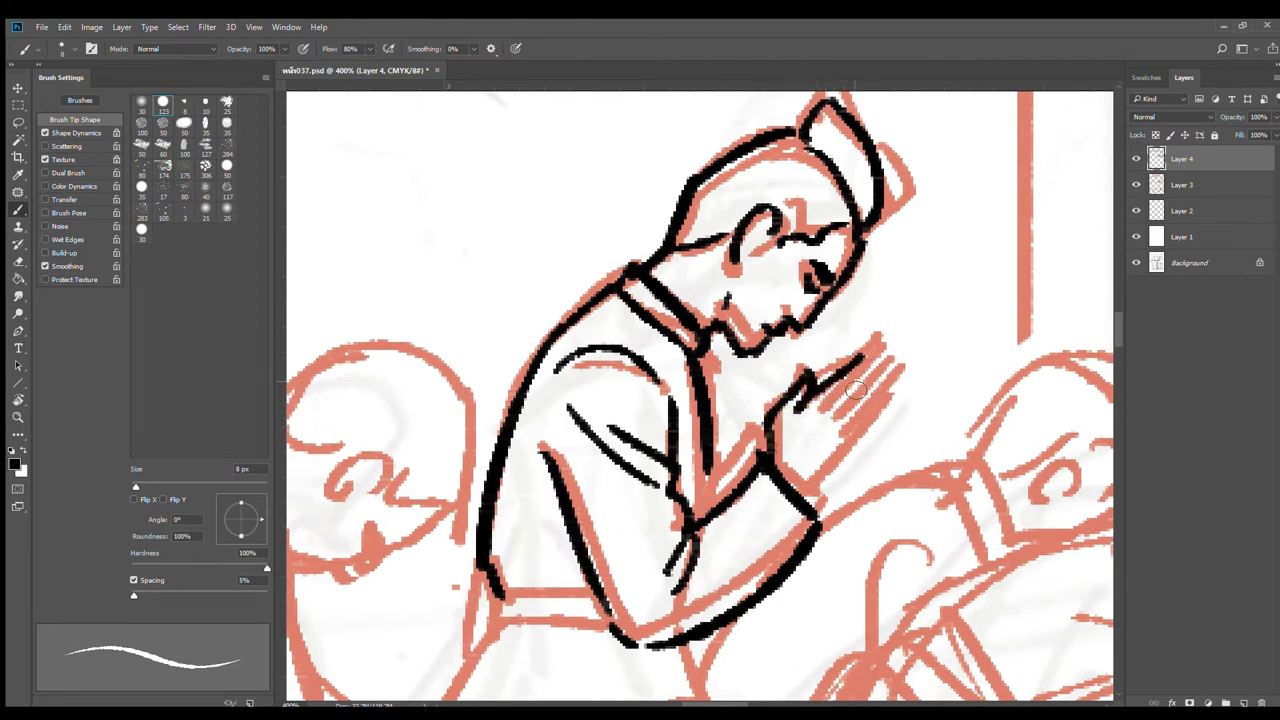
mouse_move(822, 412)
left_mouse_down()
mouse_move(882, 364)
mouse_move(890, 378)
left_mouse_up()
left_click_drag(832, 440, 866, 404)
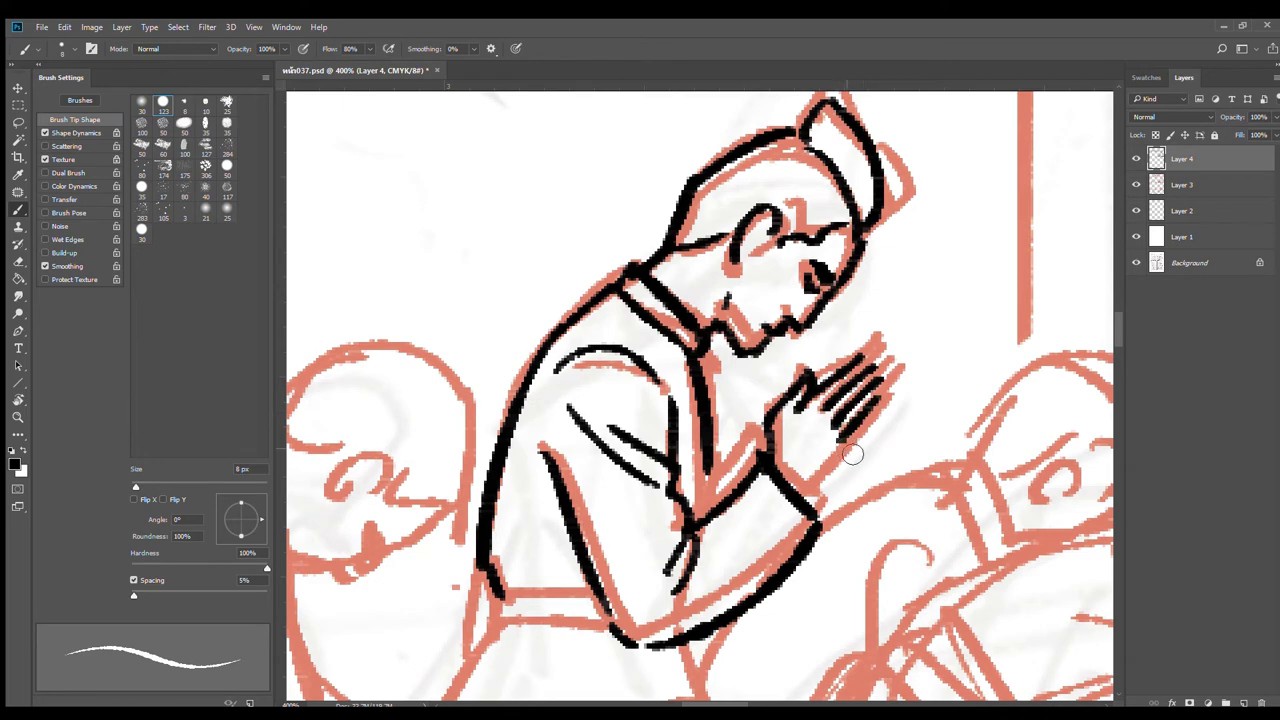
left_click_drag(846, 441, 802, 498)
left_click_drag(752, 459, 703, 508)
mouse_move(757, 424)
left_mouse_down()
mouse_move(764, 464)
mouse_move(704, 504)
left_mouse_up()
Step: Ink the praying man's waistband lines and the flared shirt hem below it
left_click_drag(638, 680, 750, 510)
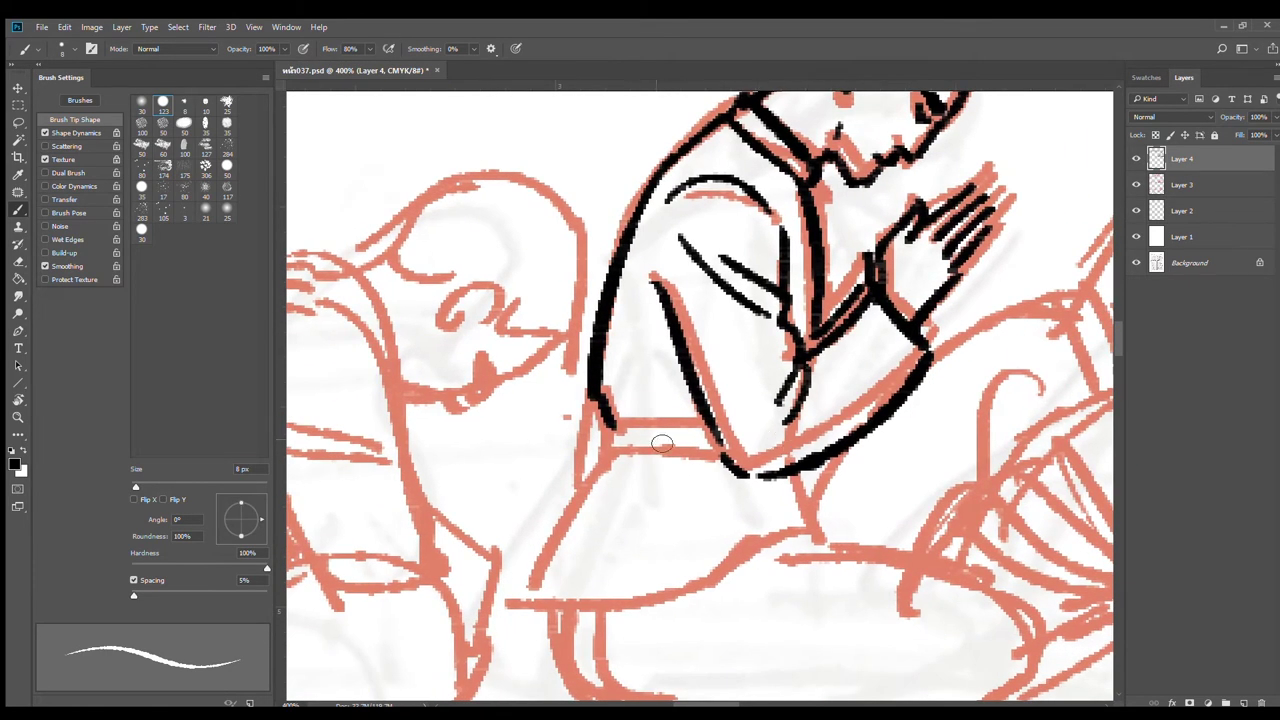
mouse_move(620, 428)
left_mouse_down()
mouse_move(700, 431)
mouse_move(718, 450)
left_mouse_up()
mouse_move(600, 414)
left_mouse_down()
mouse_move(606, 473)
mouse_move(730, 472)
left_mouse_up()
mouse_move(598, 466)
left_mouse_down()
mouse_move(551, 603)
mouse_move(812, 535)
left_mouse_up()
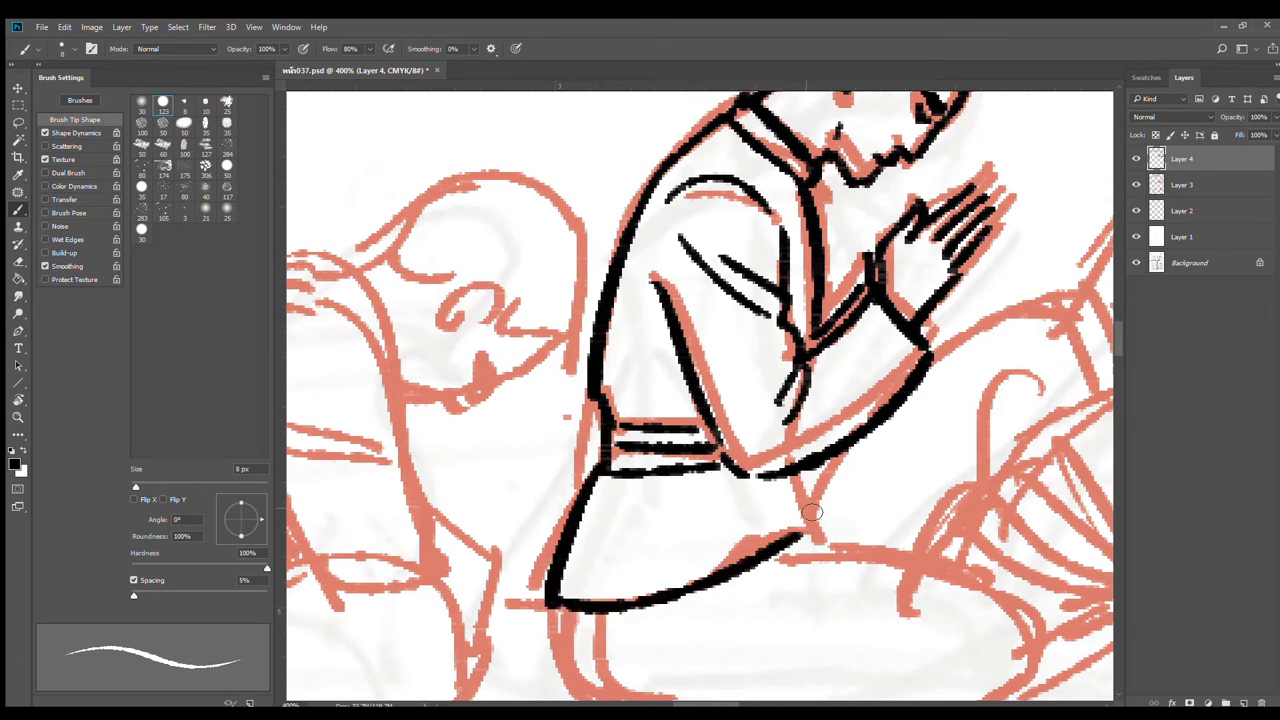
Step: Ink the front edge and short vertical folds of the praying man's shirt below the elbow
left_click_drag(796, 478, 818, 543)
left_click_drag(787, 491, 801, 525)
left_click_drag(836, 466, 822, 482)
left_click_drag(829, 476, 864, 546)
Step: Ink the praying man's folded legs, from the rear curve to the knee, with diagonal cloth folds
mouse_move(828, 507)
left_mouse_down()
mouse_move(838, 548)
mouse_move(755, 268)
left_mouse_up()
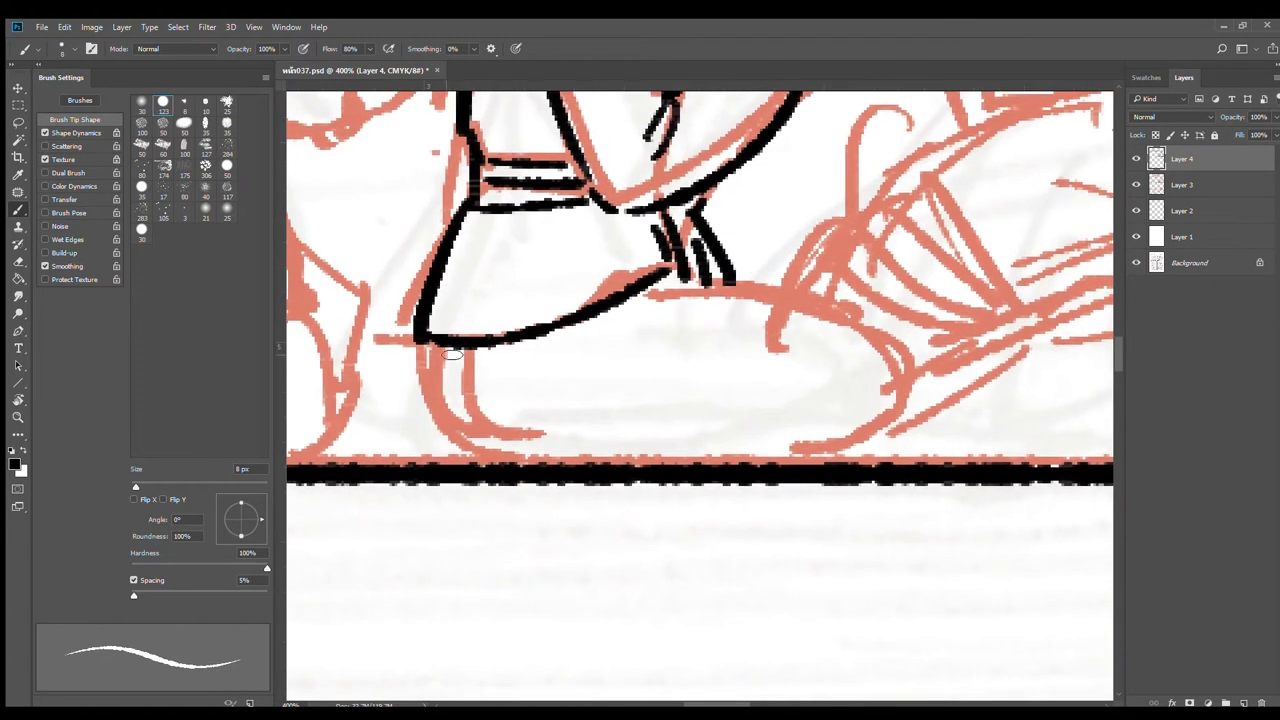
mouse_move(432, 345)
left_mouse_down()
mouse_move(530, 453)
mouse_move(590, 430)
left_mouse_up()
left_click_drag(676, 284, 538, 375)
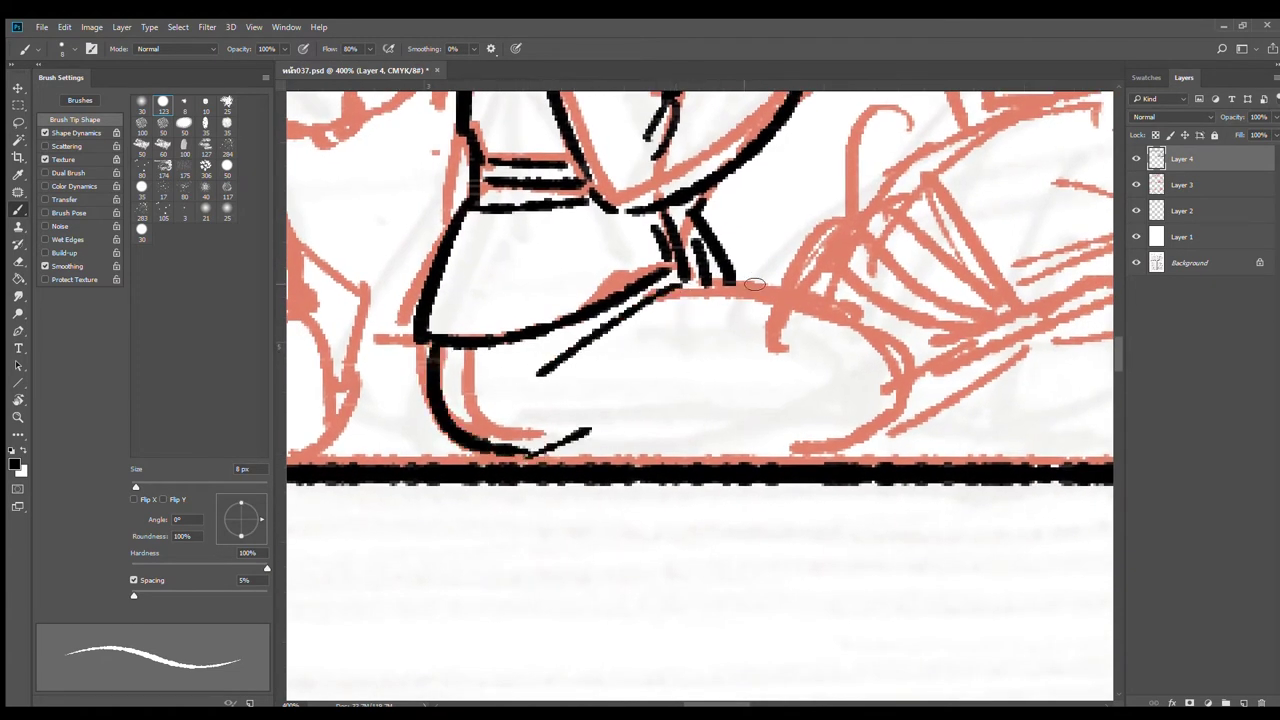
mouse_move(686, 277)
left_mouse_down()
mouse_move(850, 295)
mouse_move(830, 287)
mouse_move(896, 280)
mouse_move(959, 365)
mouse_move(850, 456)
left_mouse_up()
left_click_drag(806, 298, 652, 455)
left_click_drag(750, 291, 618, 385)
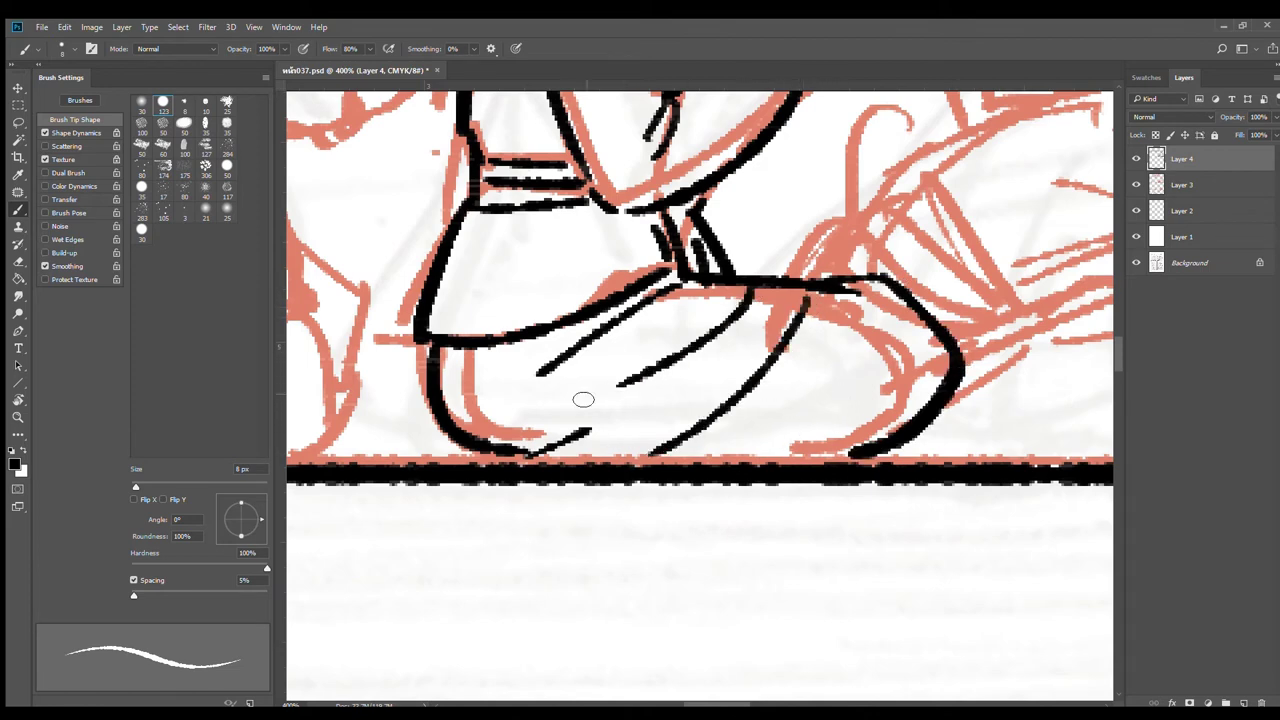
Step: Ink the bearded crouching man's back of the head, face profile, eye, pointed beard and jaw
left_click(781, 323, "alt")
left_click(783, 325, "alt")
left_click_drag(800, 318, 805, 413)
scroll(811, 376, "up", 2)
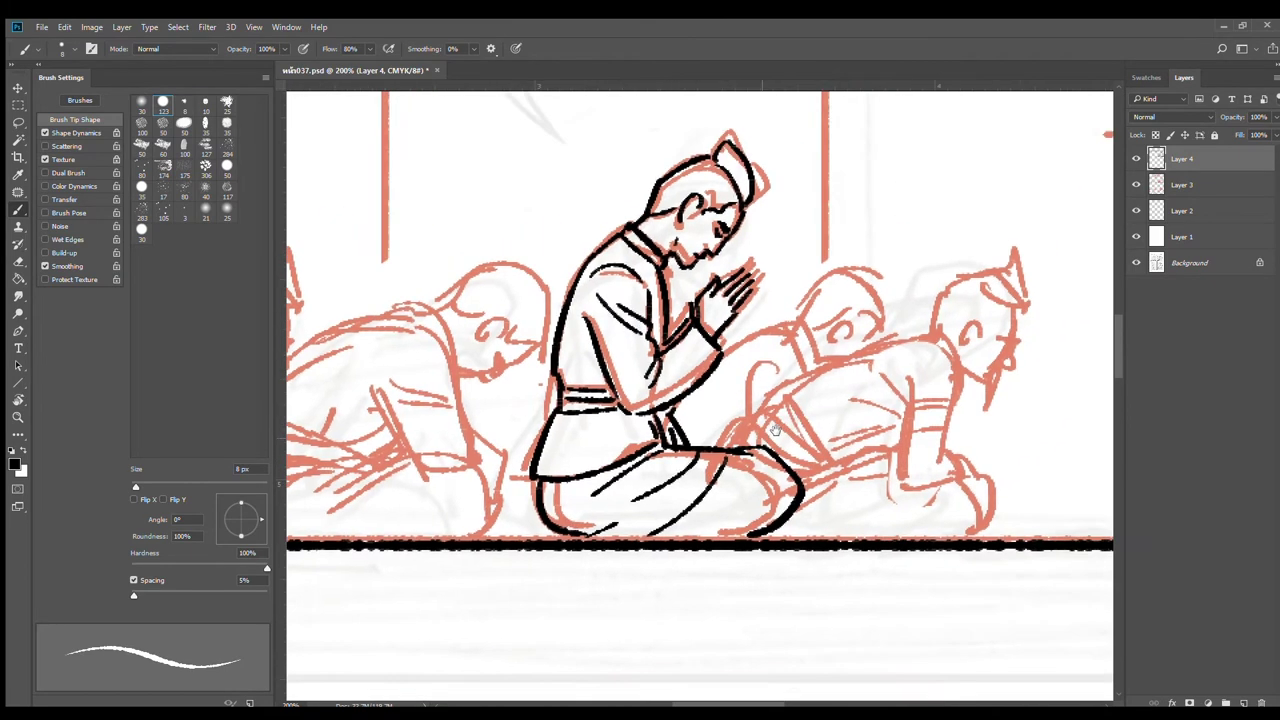
scroll(643, 302, "up", 2)
scroll(643, 302, "up", 2)
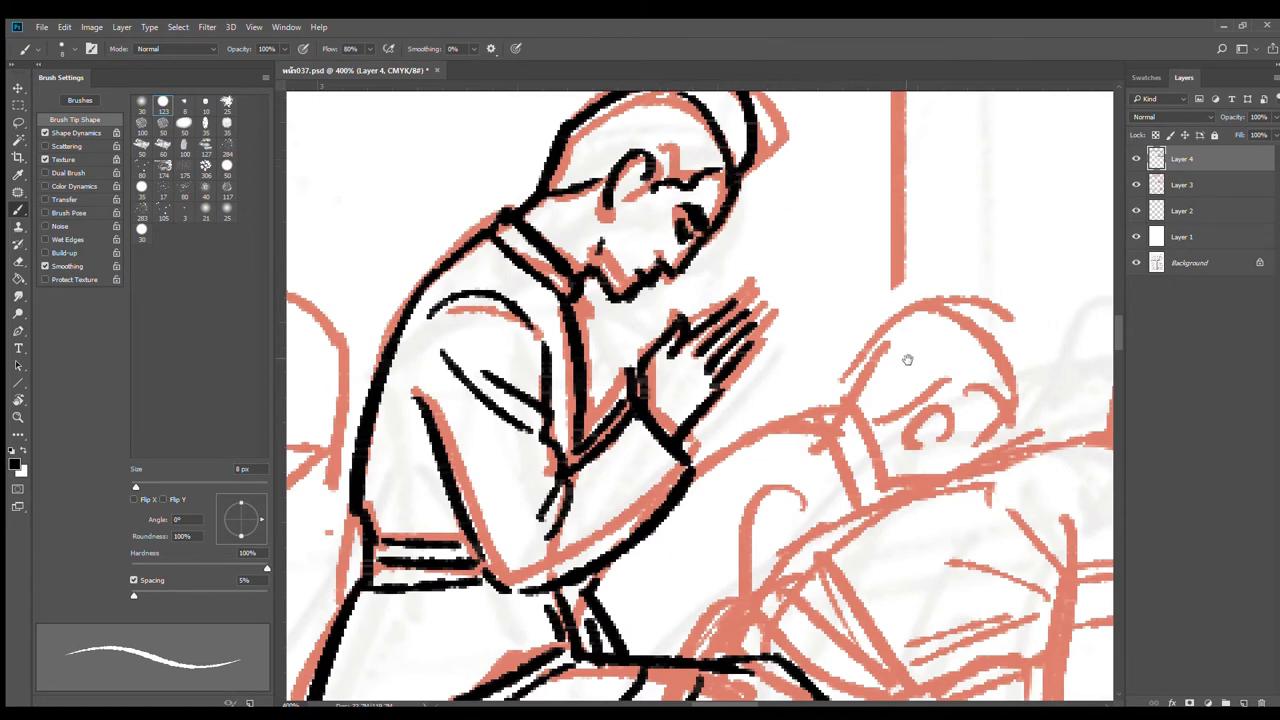
left_click_drag(907, 360, 703, 271)
mouse_move(963, 280)
left_mouse_down()
mouse_move(720, 277)
mouse_move(665, 292)
mouse_move(660, 358)
left_mouse_up()
mouse_move(848, 310)
left_mouse_down()
mouse_move(835, 383)
mouse_move(823, 372)
mouse_move(841, 381)
mouse_move(828, 432)
mouse_move(790, 438)
mouse_move(762, 500)
left_mouse_up()
left_click_drag(792, 440, 766, 522)
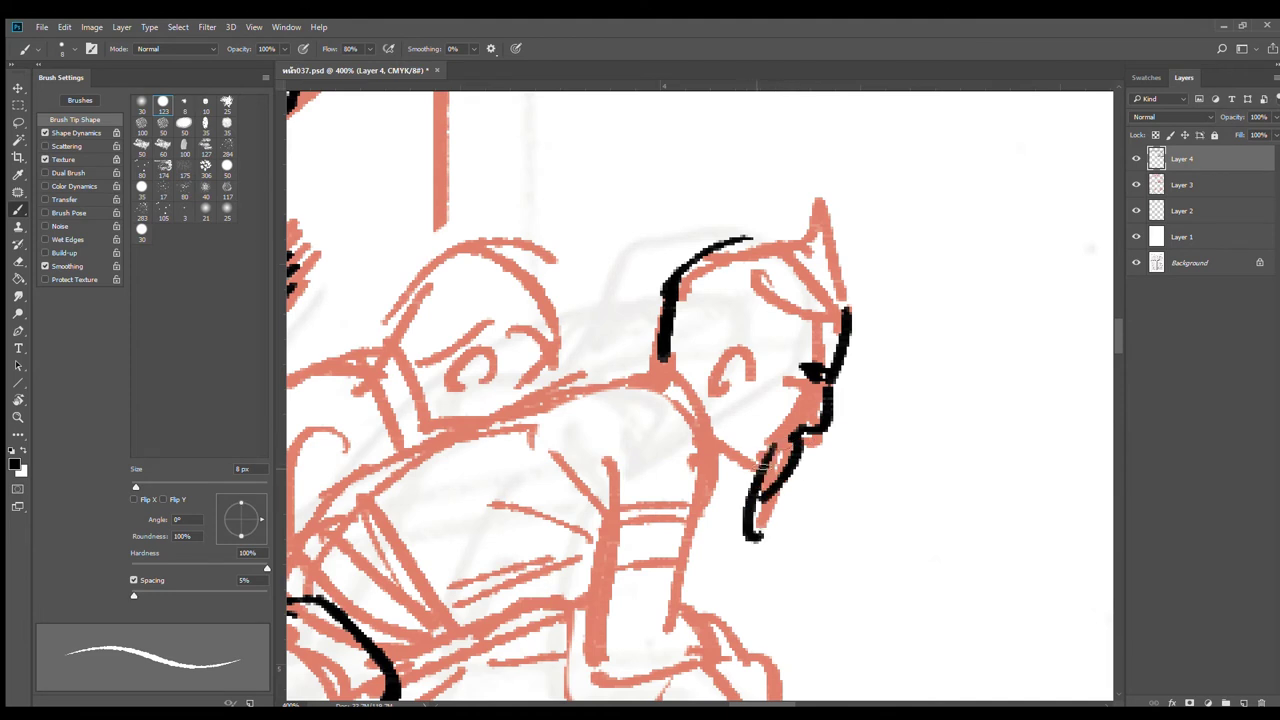
left_click_drag(770, 464, 716, 452)
mouse_move(798, 407)
left_mouse_down()
mouse_move(792, 386)
mouse_move(818, 390)
left_mouse_up()
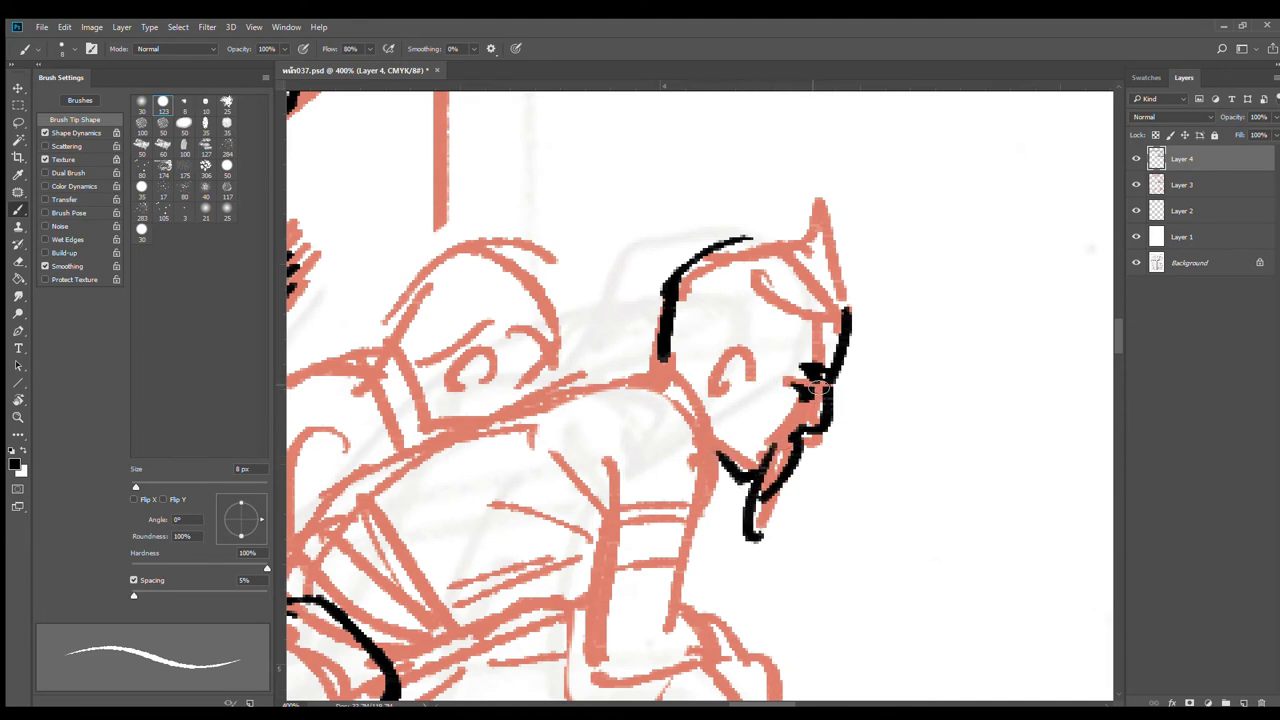
Step: Ink the bearded man's ear, temple hairline and swept-up hair
left_click_drag(751, 361, 722, 382)
mouse_move(808, 302)
left_mouse_down()
mouse_move(787, 357)
mouse_move(745, 378)
left_mouse_up()
mouse_move(849, 311)
left_mouse_down()
mouse_move(742, 186)
mouse_move(750, 236)
left_mouse_up()
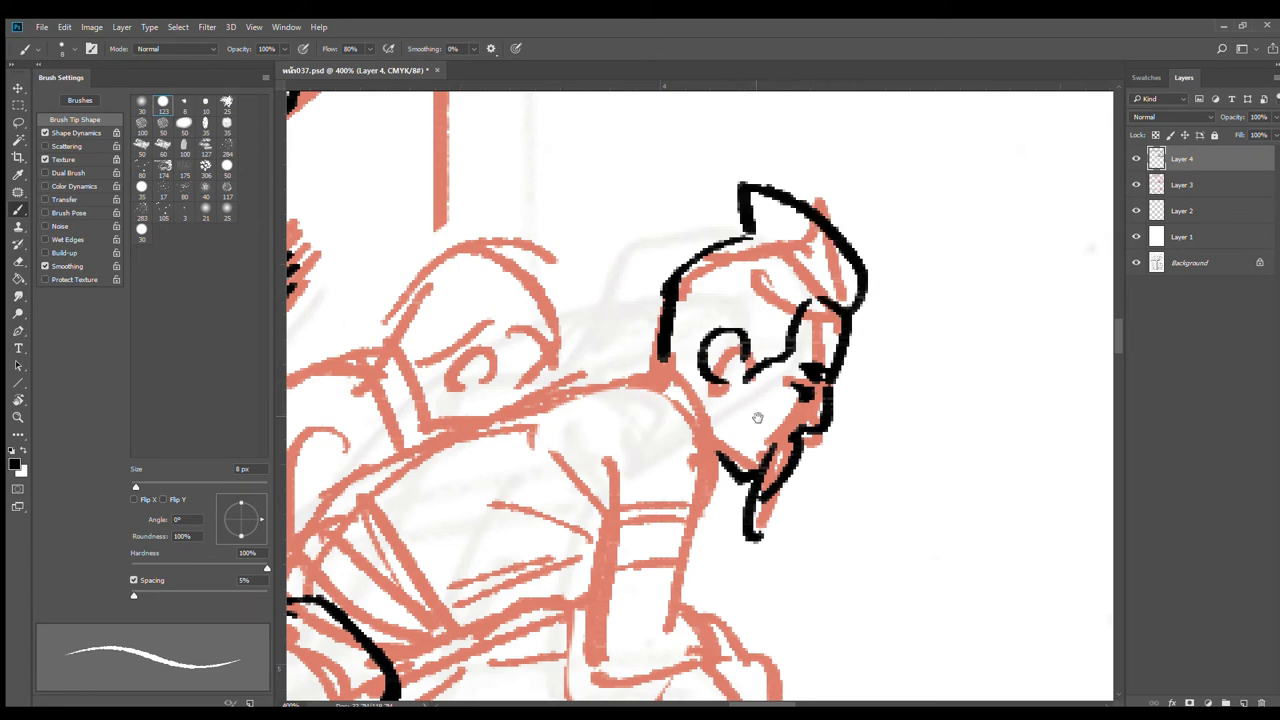
Step: Ink the bearded man's collar, chest line and upper arm, with two double bands across the sleeve
left_click_drag(757, 417, 837, 307)
mouse_move(694, 278)
left_mouse_down()
mouse_move(710, 266)
mouse_move(768, 341)
left_mouse_up()
mouse_move(700, 286)
left_mouse_down()
mouse_move(770, 364)
mouse_move(751, 327)
mouse_move(777, 432)
mouse_move(772, 389)
mouse_move(745, 506)
left_mouse_up()
left_click_drag(662, 381, 632, 568)
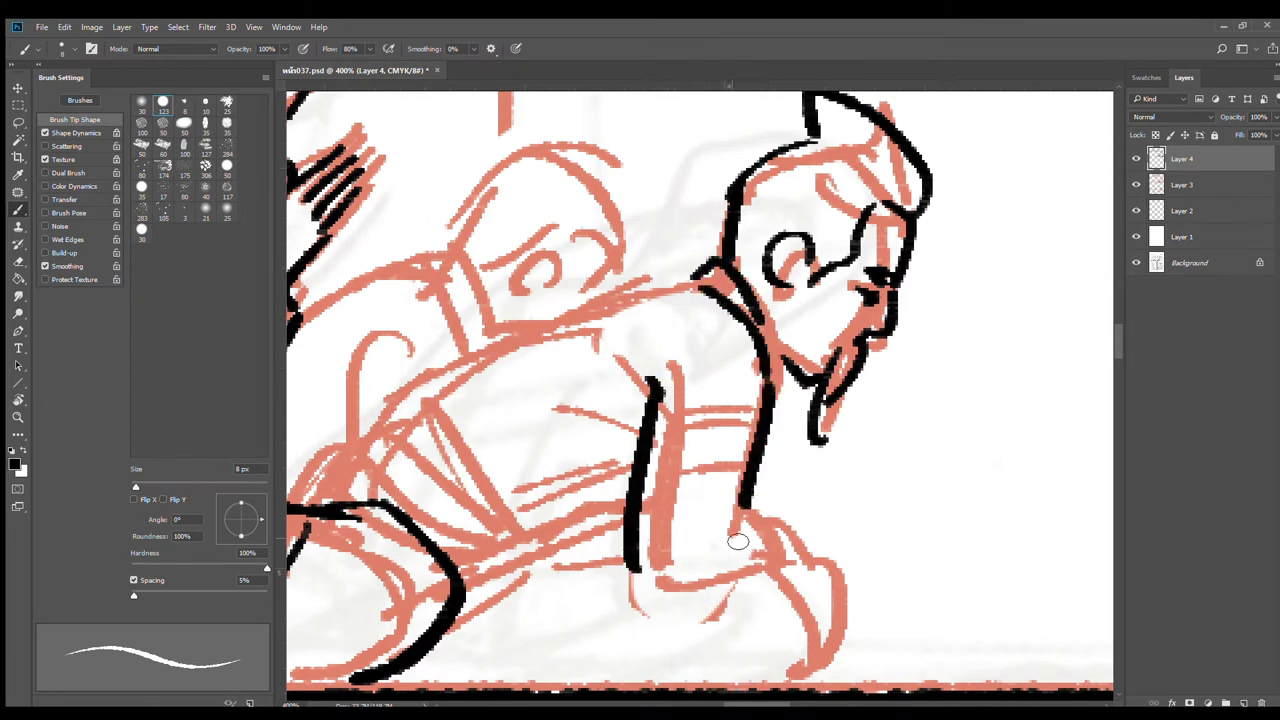
mouse_move(654, 440)
left_mouse_down()
mouse_move(744, 444)
mouse_move(748, 432)
left_mouse_up()
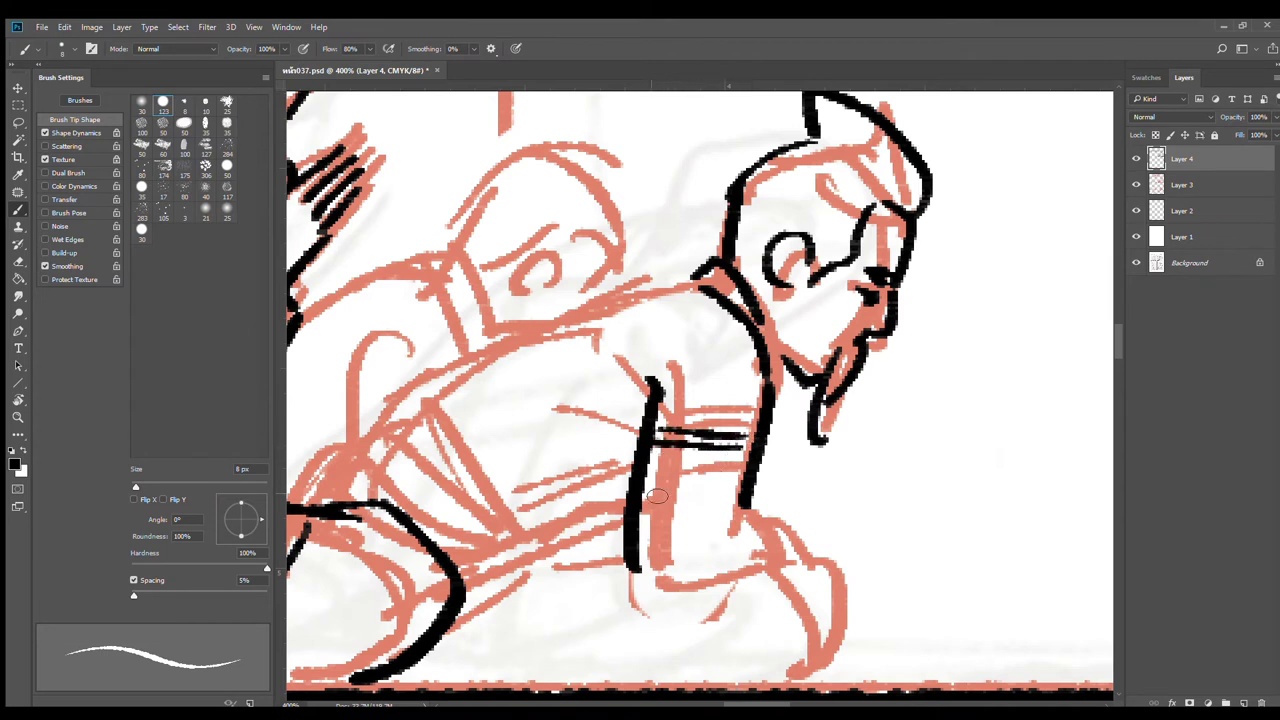
mouse_move(646, 494)
left_mouse_down()
mouse_move(762, 492)
mouse_move(760, 480)
left_mouse_up()
Step: Ink the bearded man's bent elbow and forearm, with short creases at the inner elbow
left_click_drag(636, 570, 818, 572)
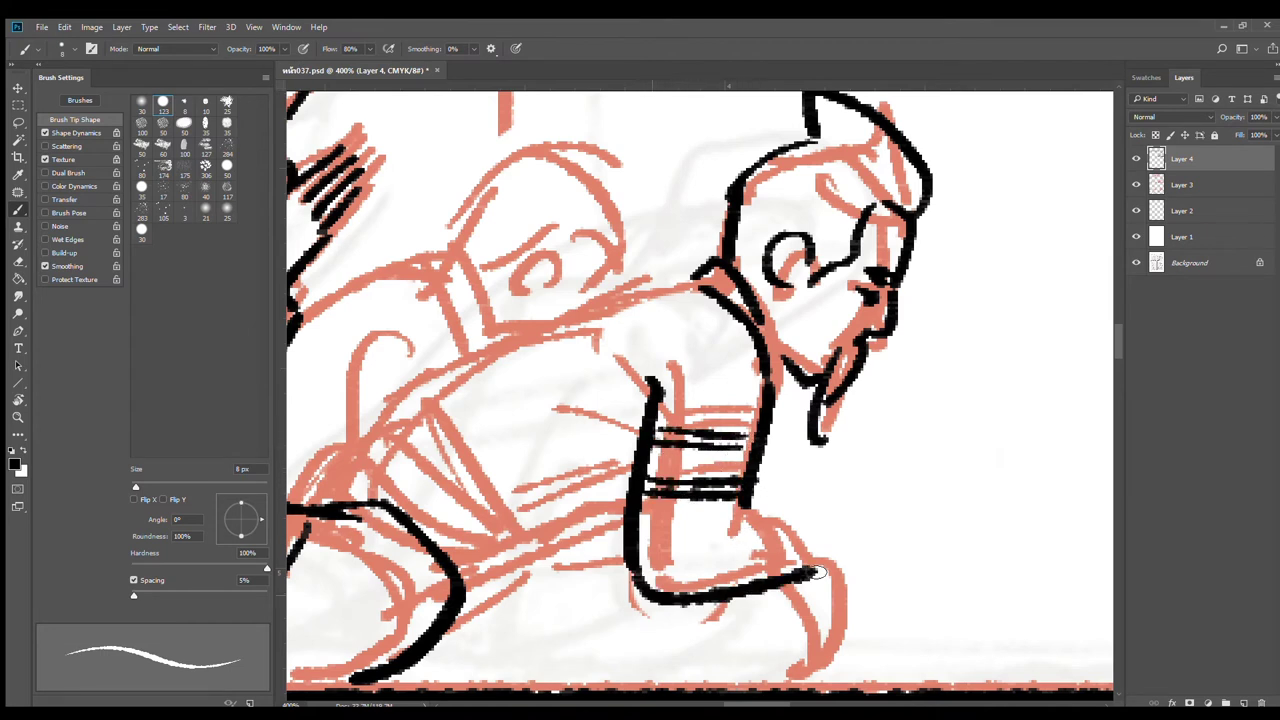
mouse_move(750, 512)
left_mouse_down()
mouse_move(698, 550)
mouse_move(705, 560)
left_mouse_up()
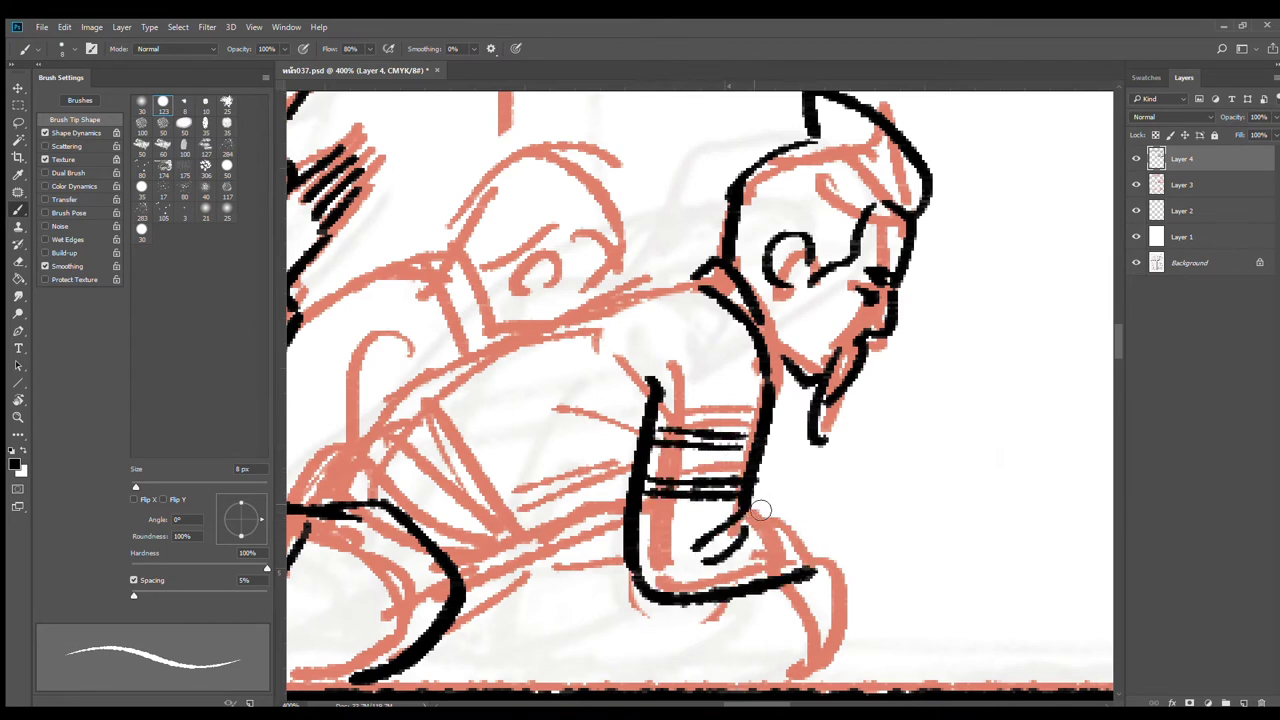
mouse_move(747, 503)
left_mouse_down()
mouse_move(809, 510)
mouse_move(800, 497)
mouse_move(823, 577)
left_mouse_up()
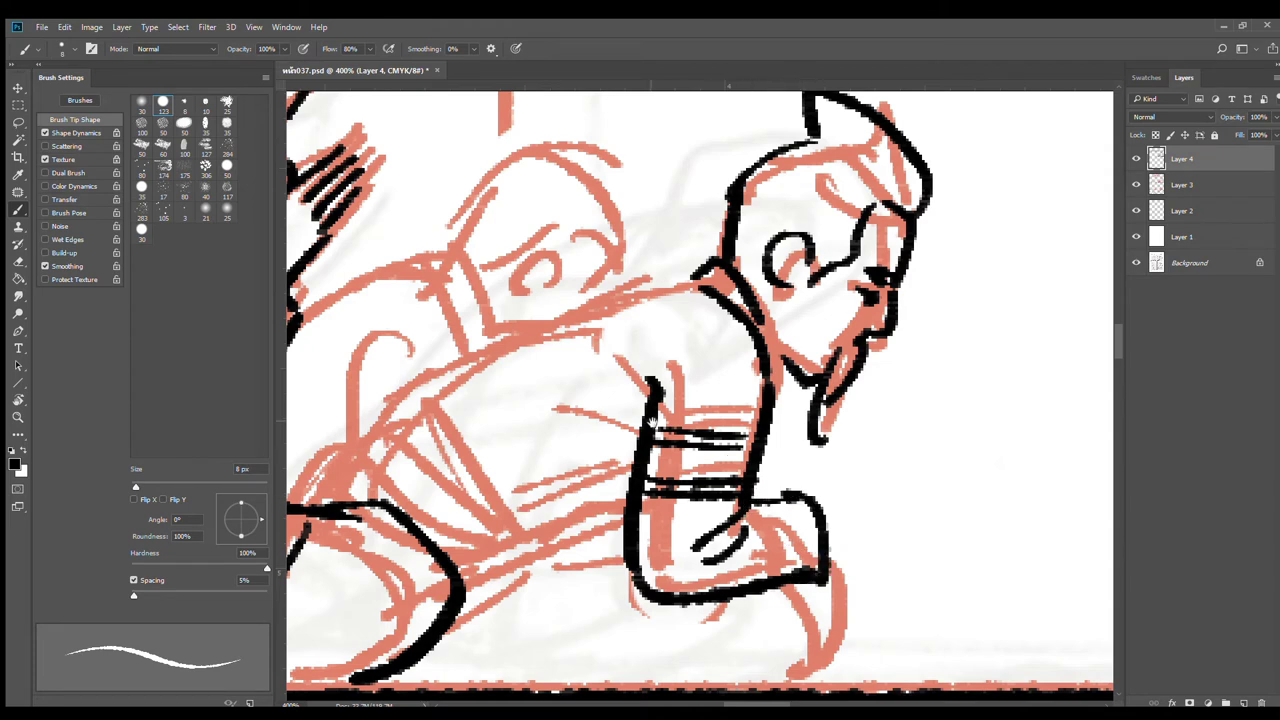
Step: Ink the bearded crouching man's arched back, lower back and the slanted sash lines at his waist
left_click_drag(658, 420, 785, 466)
mouse_move(796, 338)
left_mouse_down()
mouse_move(652, 362)
mouse_move(545, 430)
left_mouse_up()
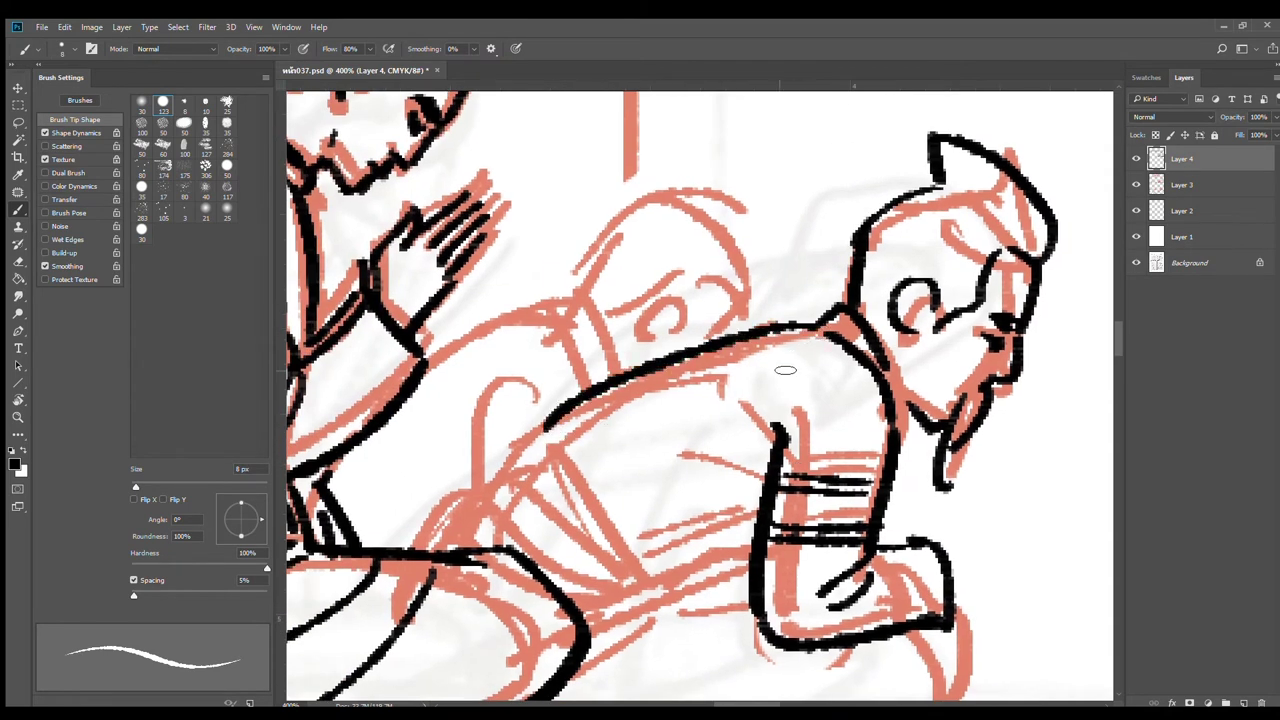
mouse_move(749, 392)
left_mouse_down()
mouse_move(771, 296)
mouse_move(737, 391)
mouse_move(734, 314)
mouse_move(712, 300)
left_mouse_up()
left_click_drag(573, 254, 676, 406)
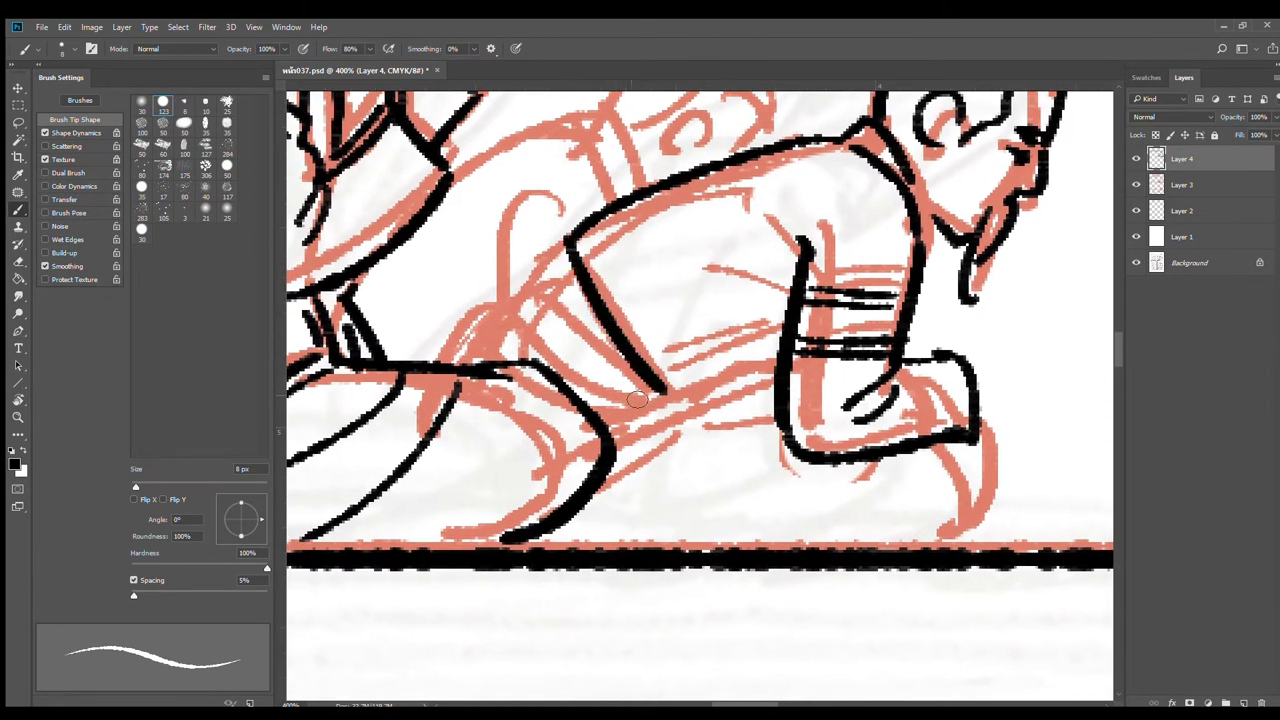
mouse_move(612, 370)
left_mouse_down()
mouse_move(558, 274)
mouse_move(614, 394)
left_mouse_up()
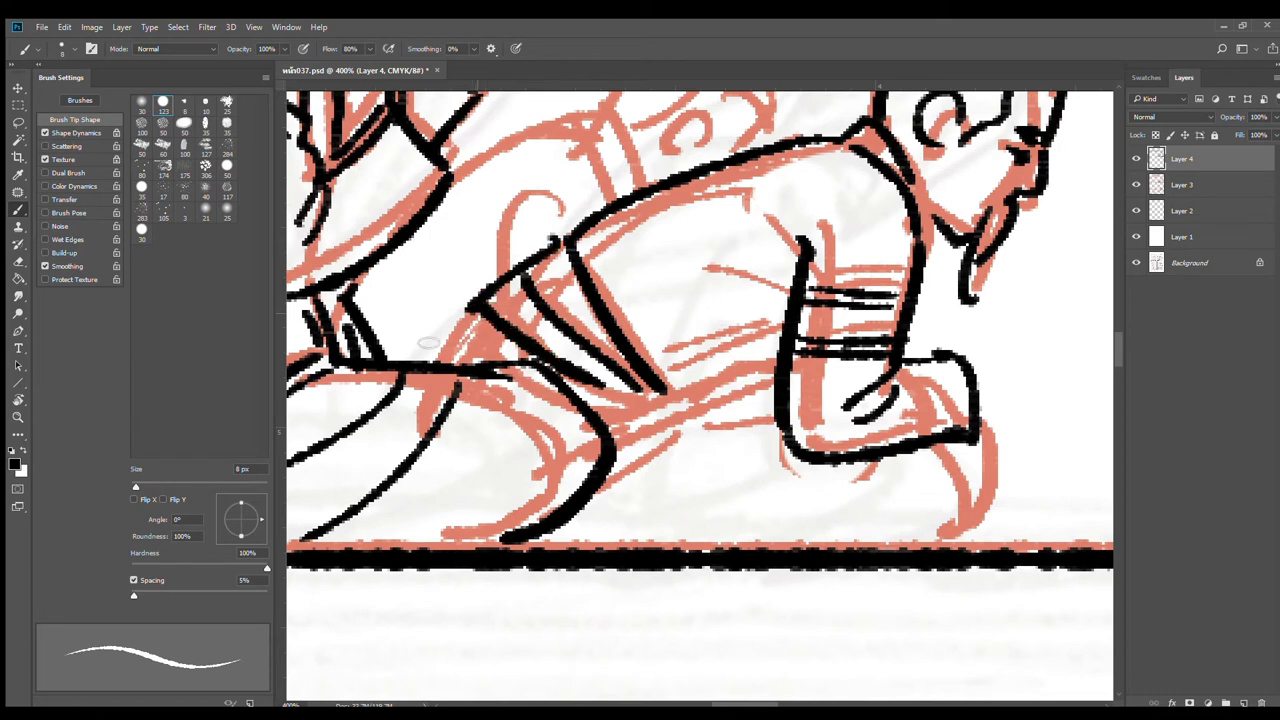
left_click_drag(402, 362, 480, 312)
Step: Ink the bearded man's hip and thigh folds, the rounded knee and short cloth creases near the floor line
left_click_drag(600, 402, 662, 396)
mouse_move(612, 430)
left_mouse_down()
mouse_move(775, 393)
mouse_move(638, 460)
left_mouse_up()
left_click_drag(650, 545, 773, 493)
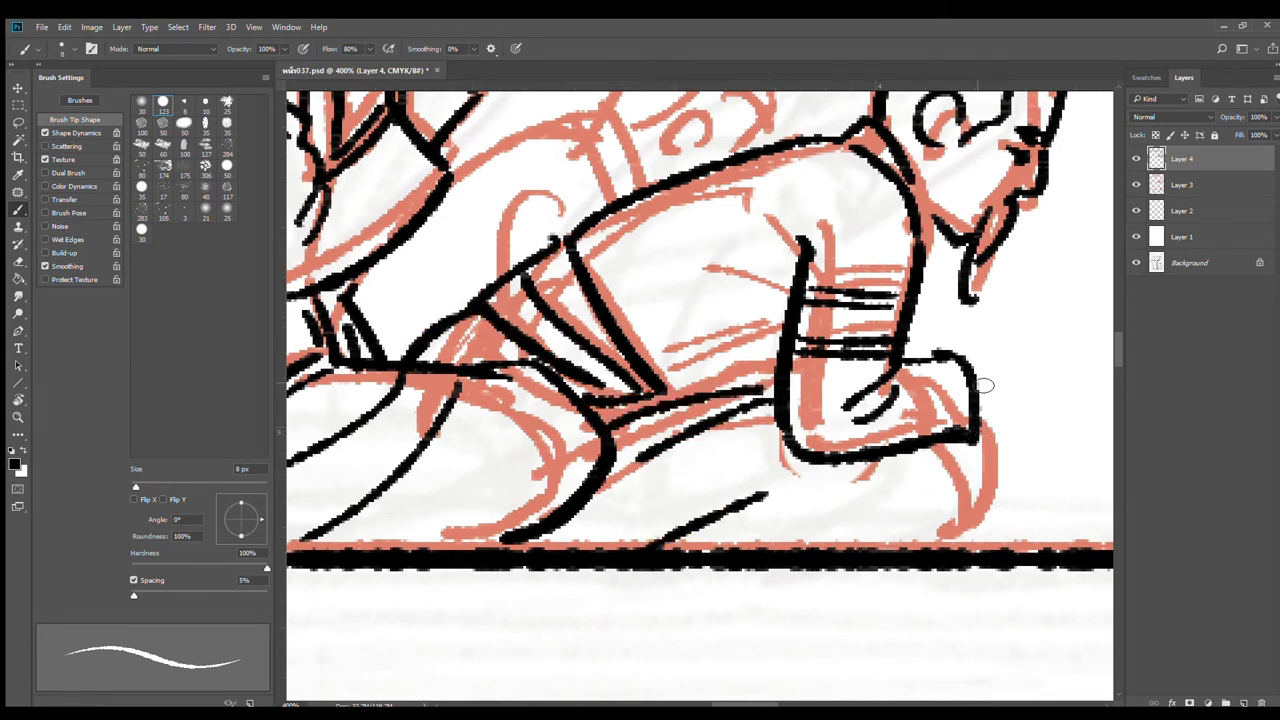
mouse_move(970, 374)
left_mouse_down()
mouse_move(1008, 456)
mouse_move(958, 540)
left_mouse_up()
left_click_drag(912, 502, 858, 548)
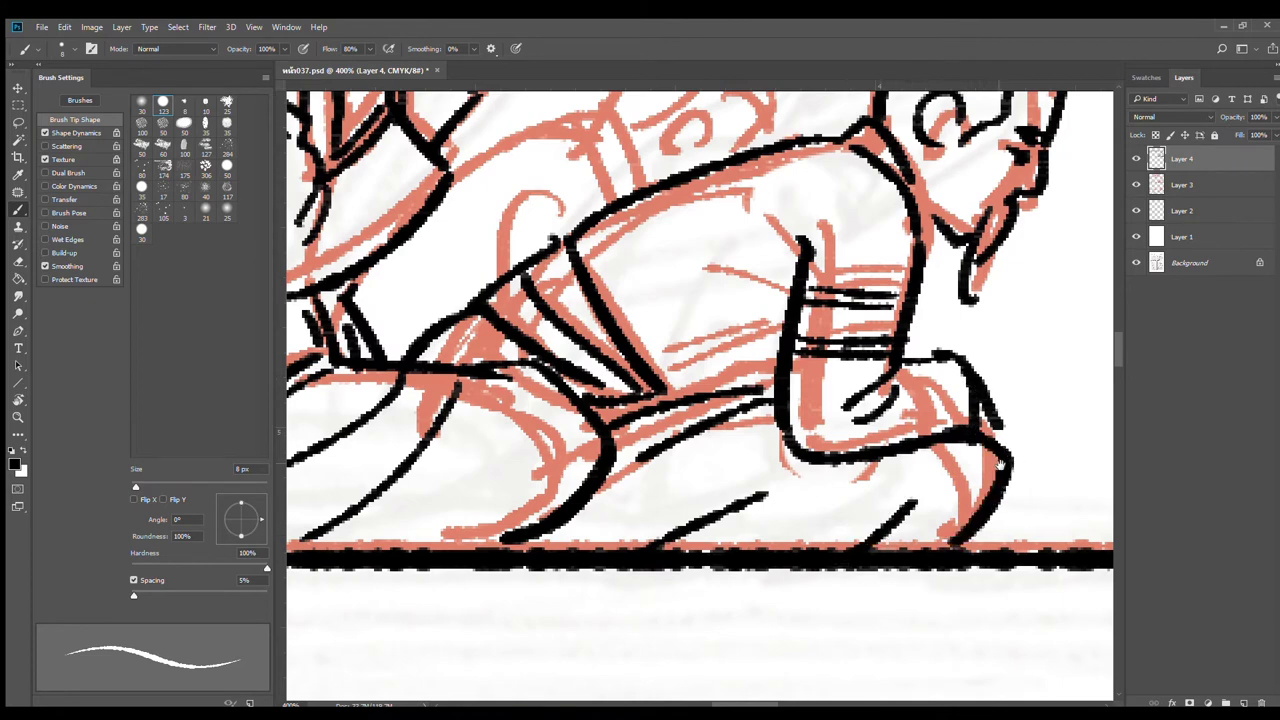
Step: Ink the partly hidden man between the kneeling and bearded figures: back, collar, sleeve line and head
left_click_drag(995, 455, 695, 535)
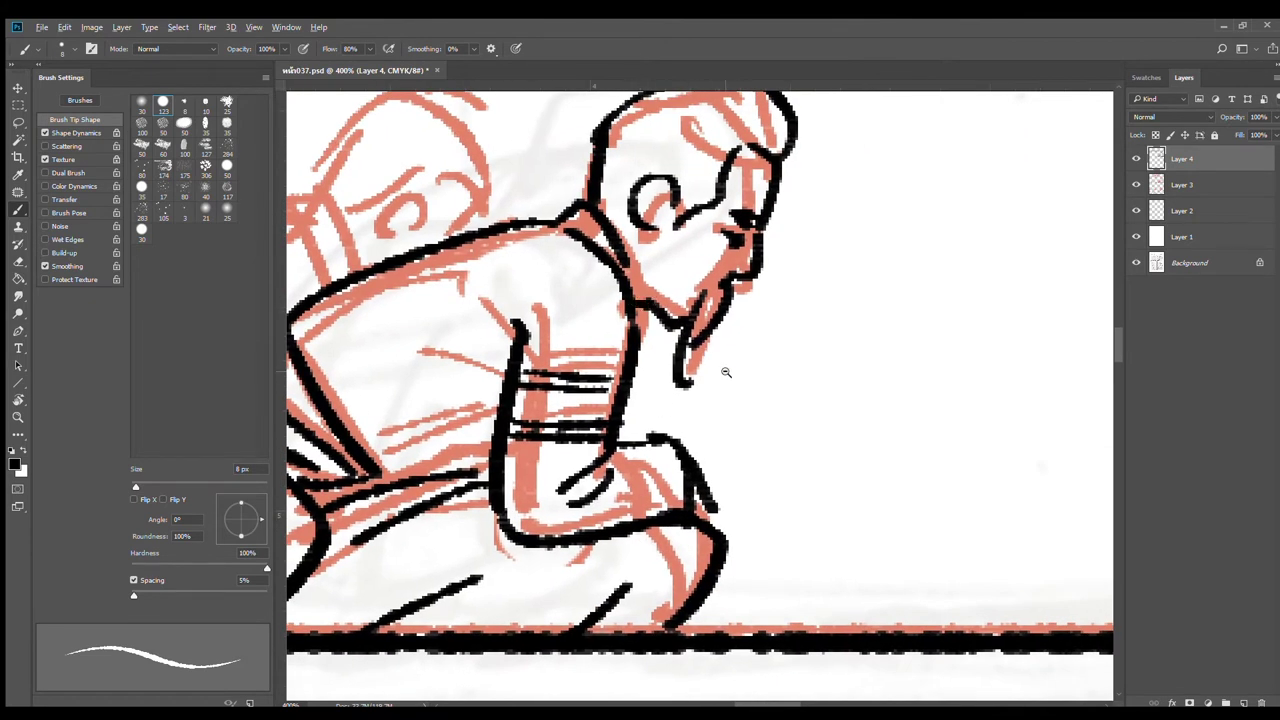
left_click(728, 373, "alt")
left_click(732, 386, "alt")
left_click_drag(634, 414, 804, 440)
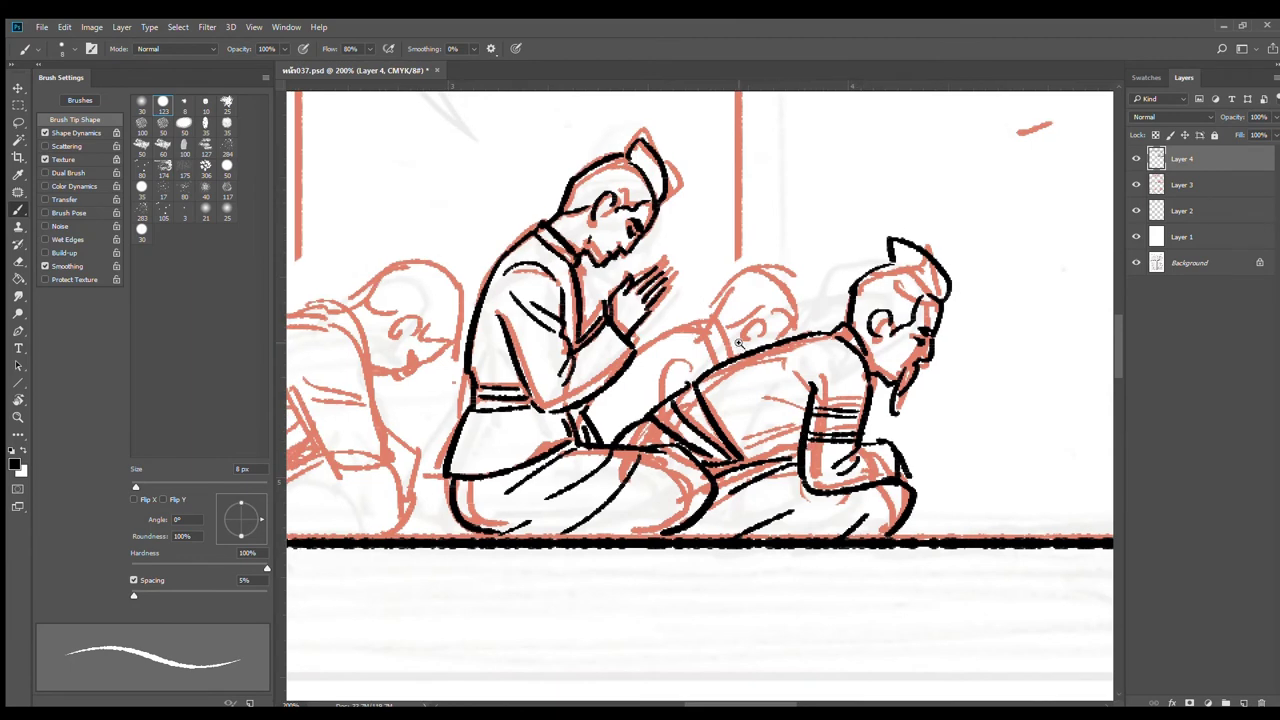
scroll(740, 345, "up", 1)
mouse_move(588, 332)
left_mouse_down()
mouse_move(684, 322)
mouse_move(738, 374)
left_mouse_up()
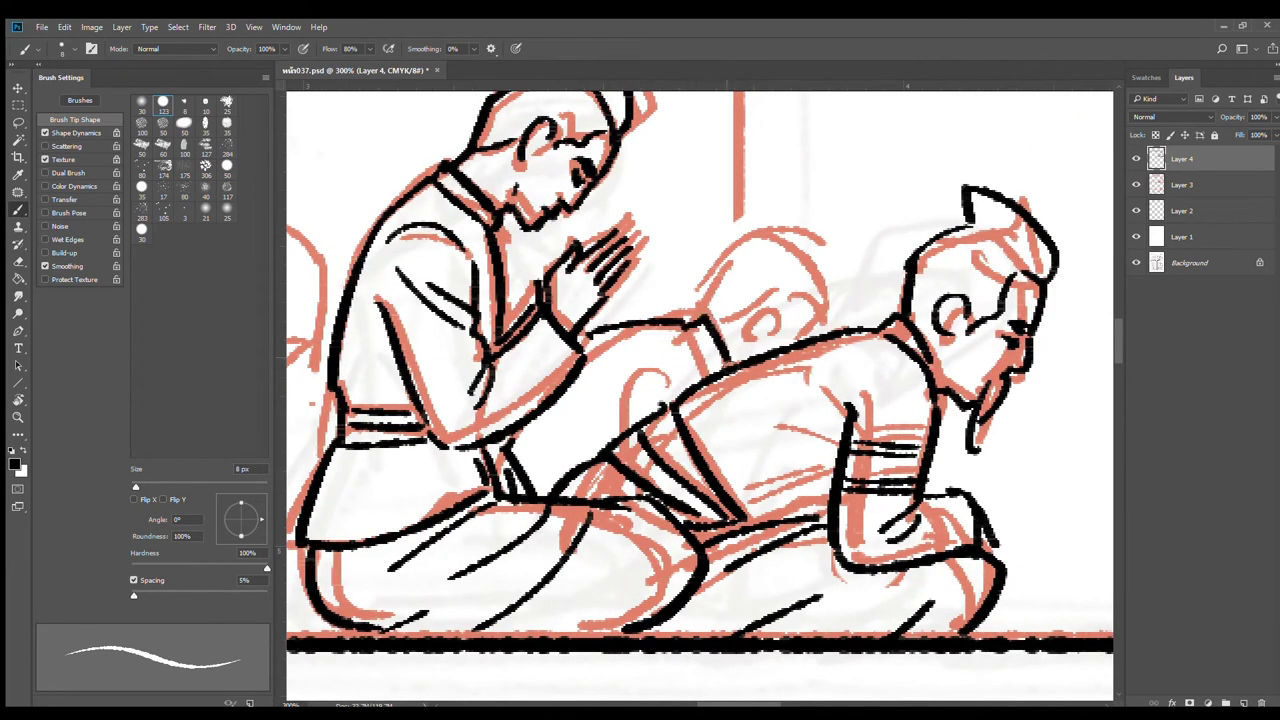
mouse_move(690, 326)
left_mouse_down()
mouse_move(706, 378)
mouse_move(617, 433)
left_mouse_up()
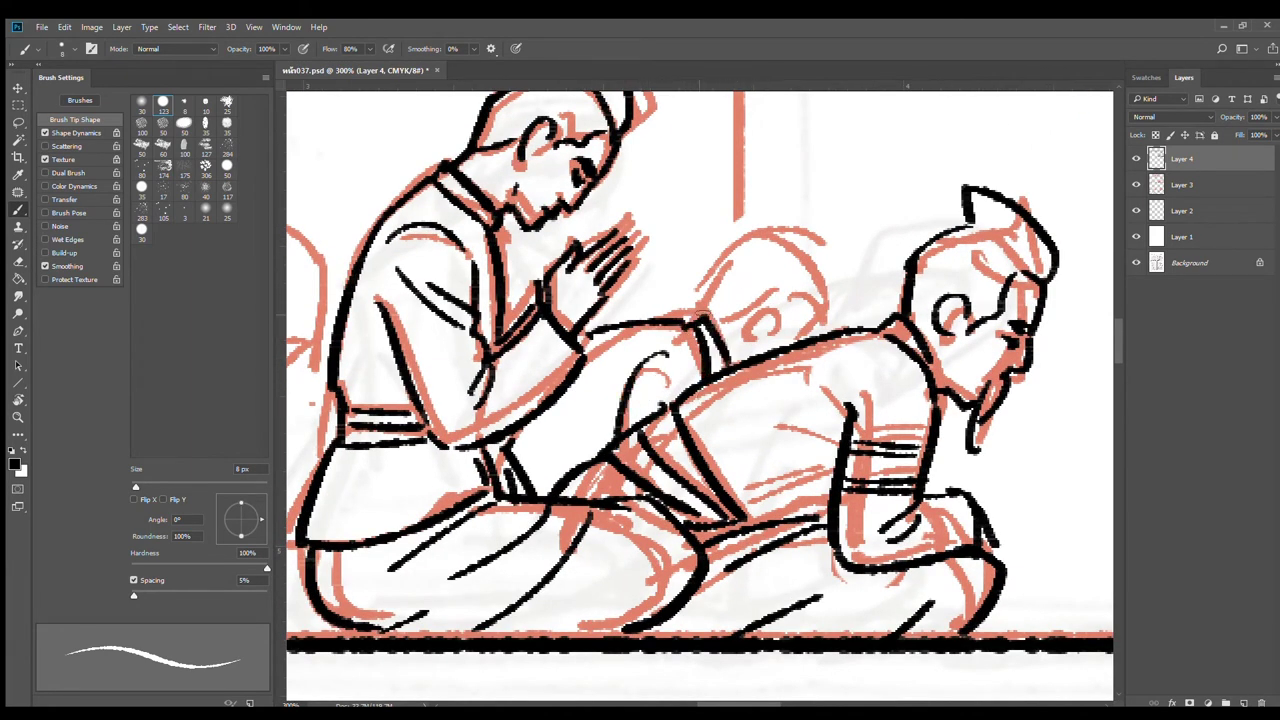
left_click_drag(693, 320, 745, 277)
key("ctrl+z")
mouse_move(703, 318)
left_mouse_down()
mouse_move(762, 255)
mouse_move(843, 272)
mouse_move(852, 334)
mouse_move(757, 339)
mouse_move(776, 320)
mouse_move(797, 337)
left_mouse_up()
Step: Ink the face profile, eye, ear and temple hairline of the bowing man behind the kneeling figure
left_click(723, 408, "alt")
left_click(723, 408, "alt")
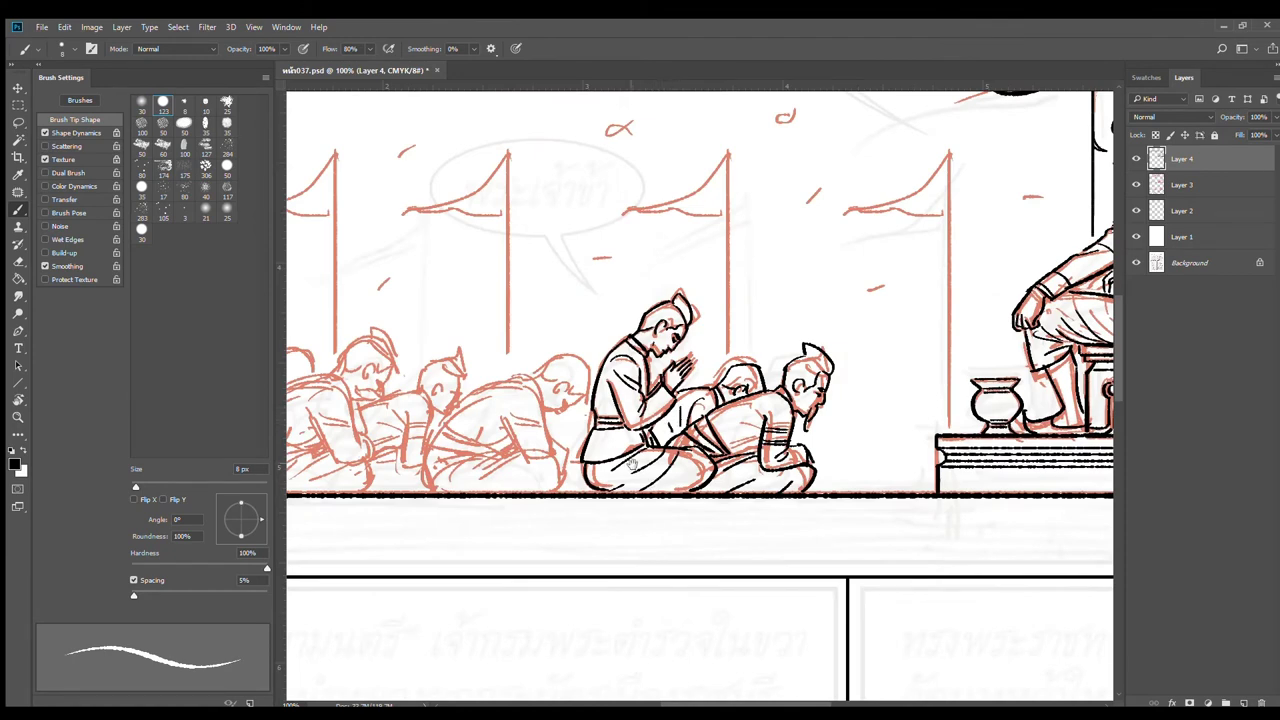
left_click_drag(632, 464, 859, 418)
left_click(773, 370, "ctrl")
left_click(773, 370, "ctrl")
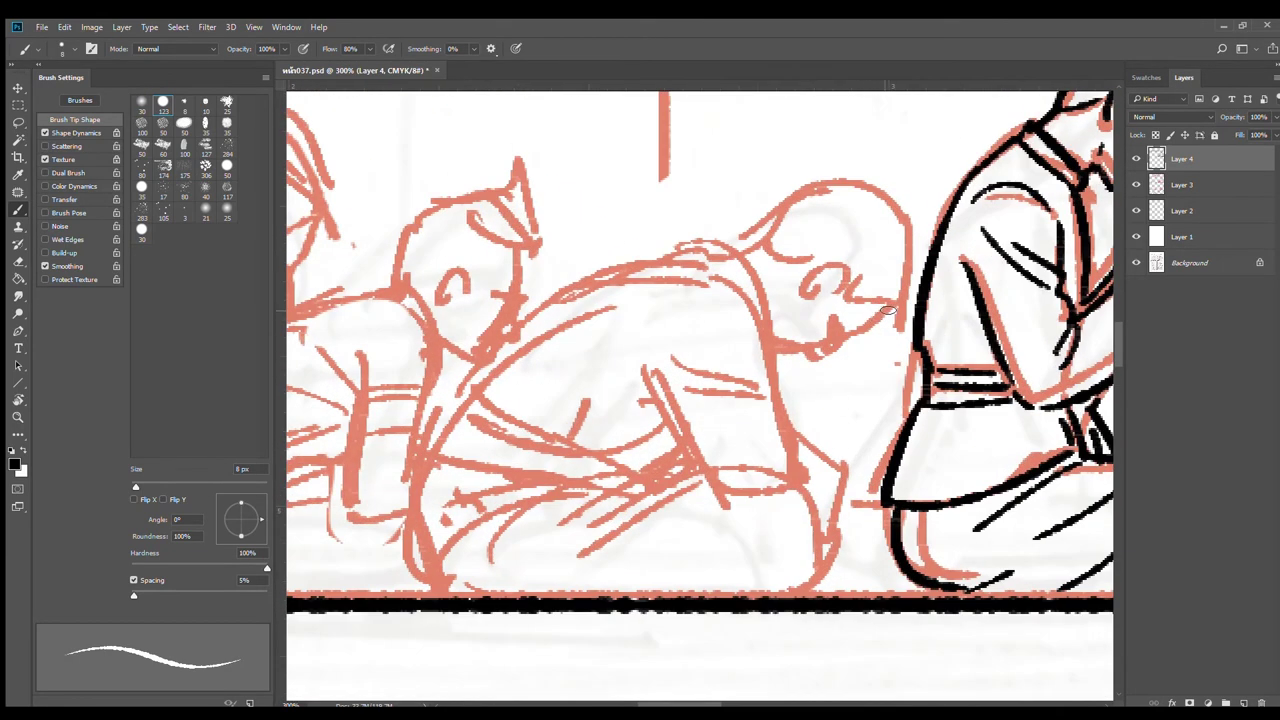
mouse_move(888, 311)
left_mouse_down()
mouse_move(837, 333)
mouse_move(825, 363)
mouse_move(786, 352)
left_mouse_up()
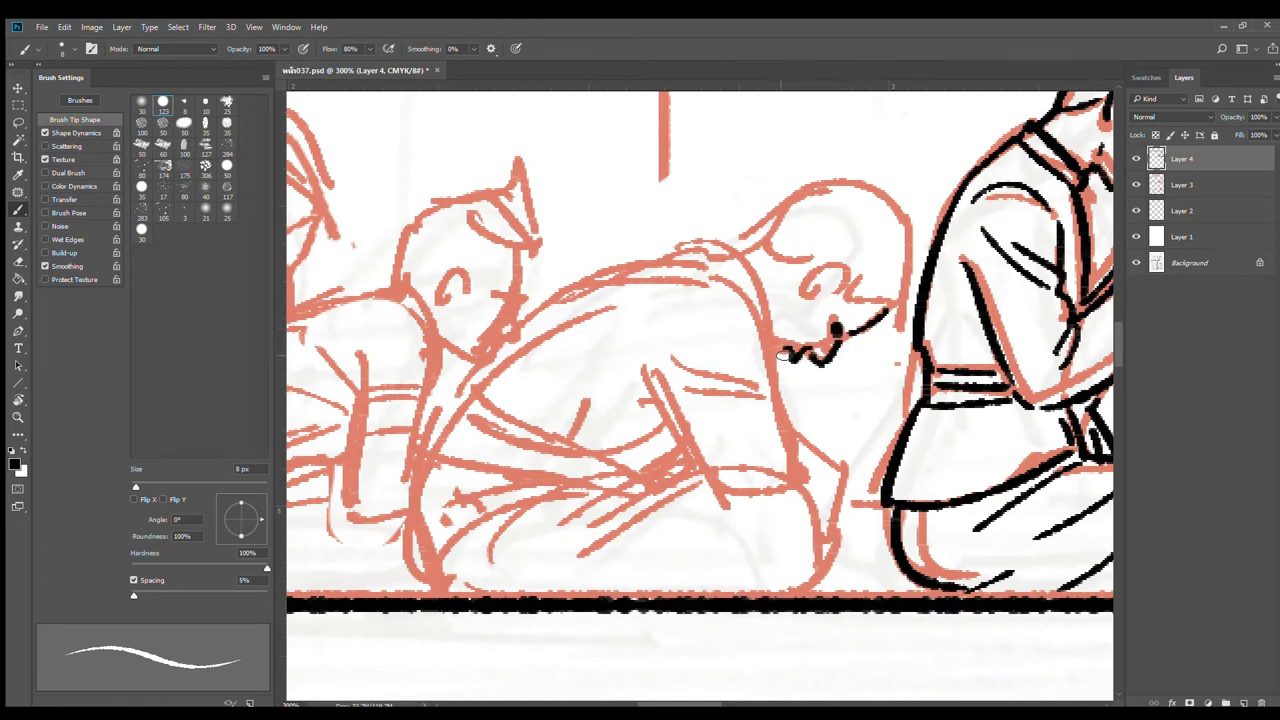
mouse_move(843, 318)
left_mouse_down()
mouse_move(803, 394)
mouse_move(778, 346)
mouse_move(791, 350)
left_mouse_up()
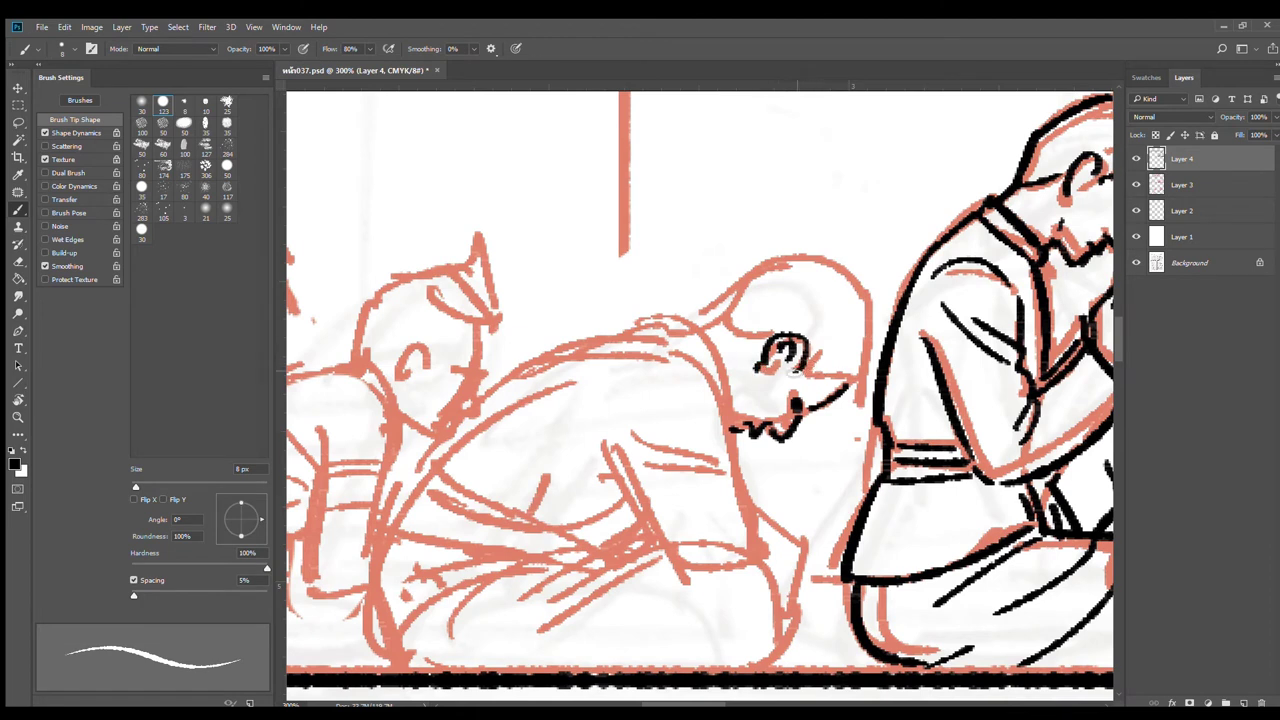
mouse_move(800, 376)
left_mouse_down()
mouse_move(845, 365)
mouse_move(858, 378)
left_mouse_up()
Step: Ink the bowing man's combed hair with short strand strokes, and the outline of his skull and nape
left_click_drag(822, 268, 862, 370)
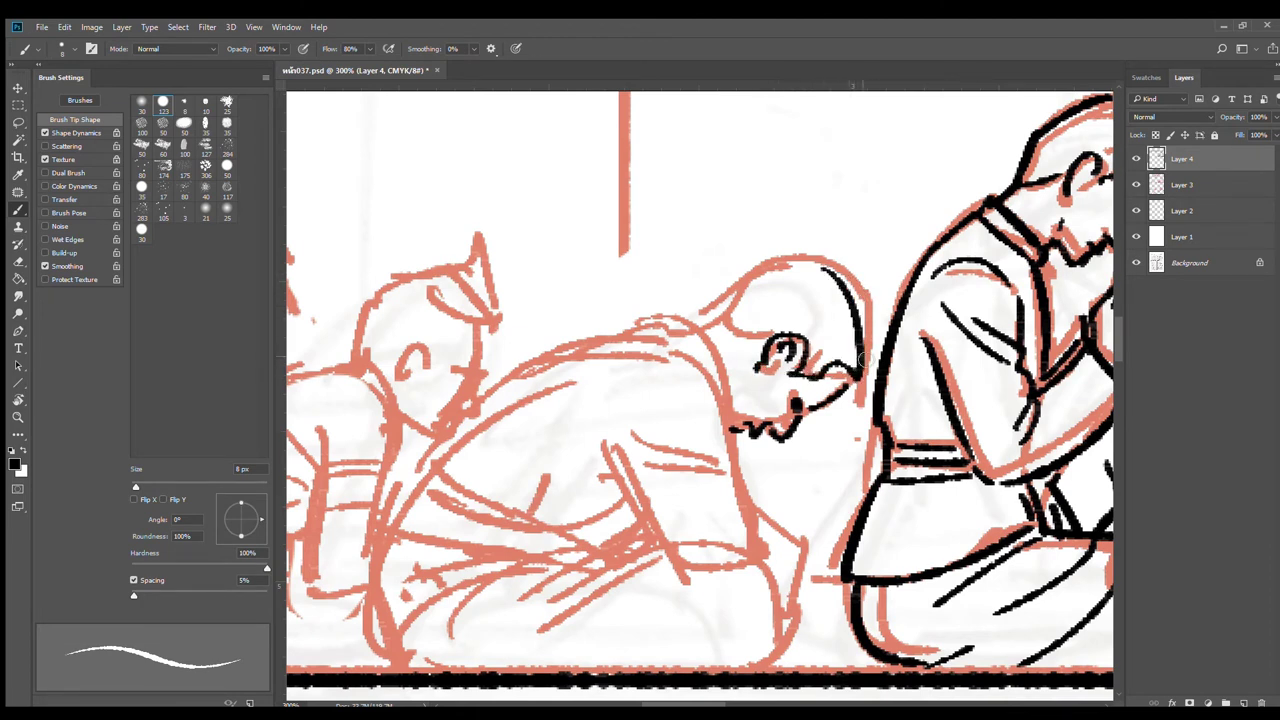
left_click_drag(817, 262, 867, 368)
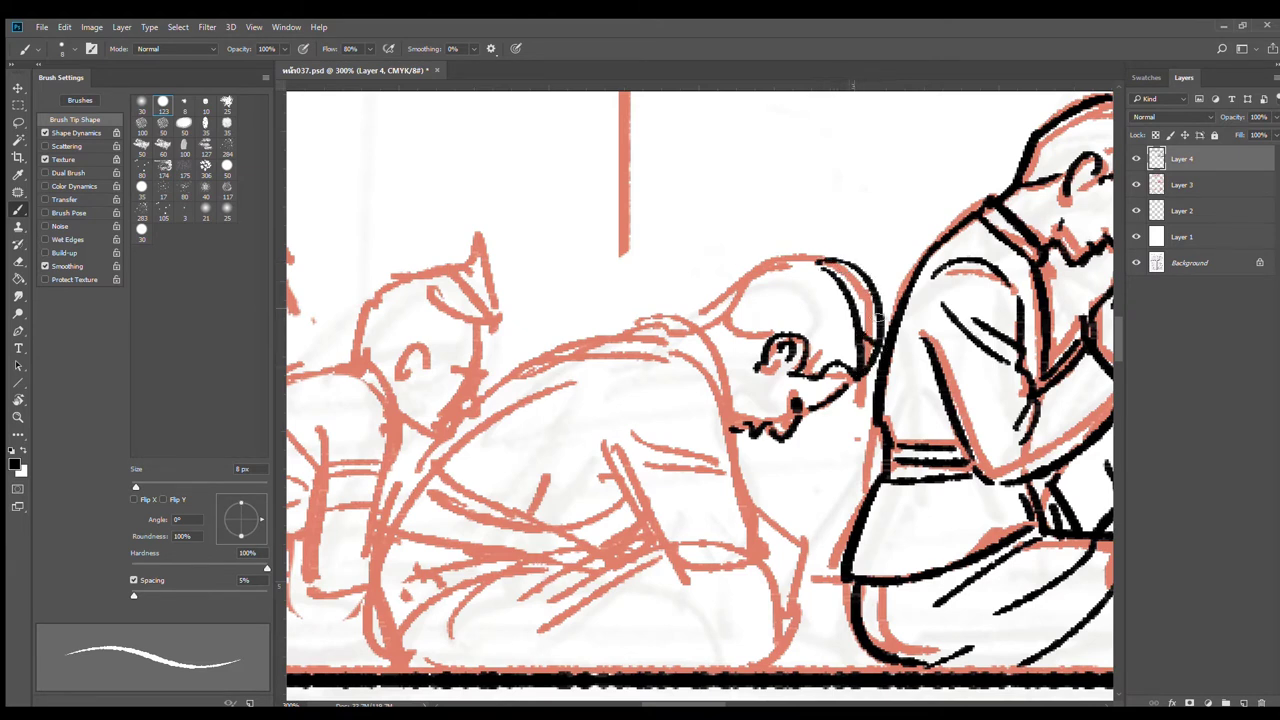
mouse_move(870, 298)
left_mouse_down()
mouse_move(845, 284)
mouse_move(745, 280)
mouse_move(735, 321)
mouse_move(793, 332)
left_mouse_up()
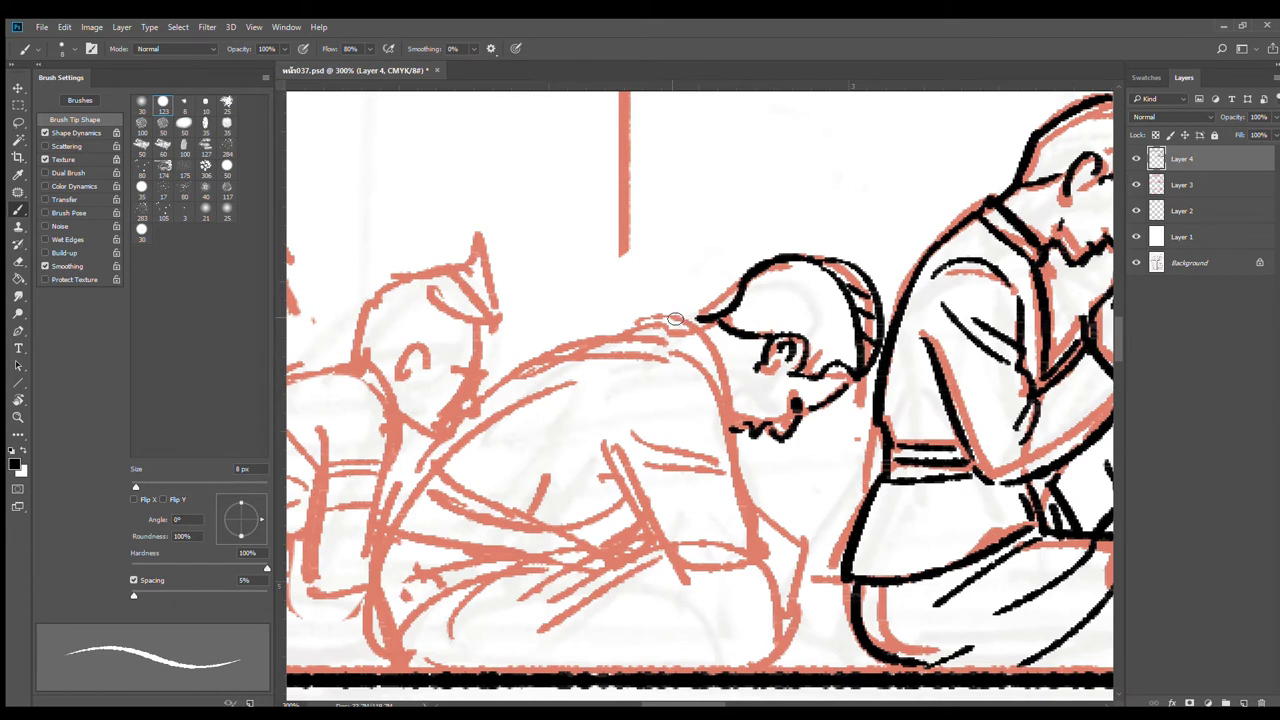
Step: Ink the bowing man's collar, chest line, sleeve folds and bent arm down to the elbow
mouse_move(668, 308)
left_mouse_down()
mouse_move(730, 408)
mouse_move(754, 486)
left_mouse_up()
mouse_move(740, 470)
left_mouse_down()
mouse_move(652, 438)
mouse_move(710, 470)
mouse_move(765, 545)
left_mouse_up()
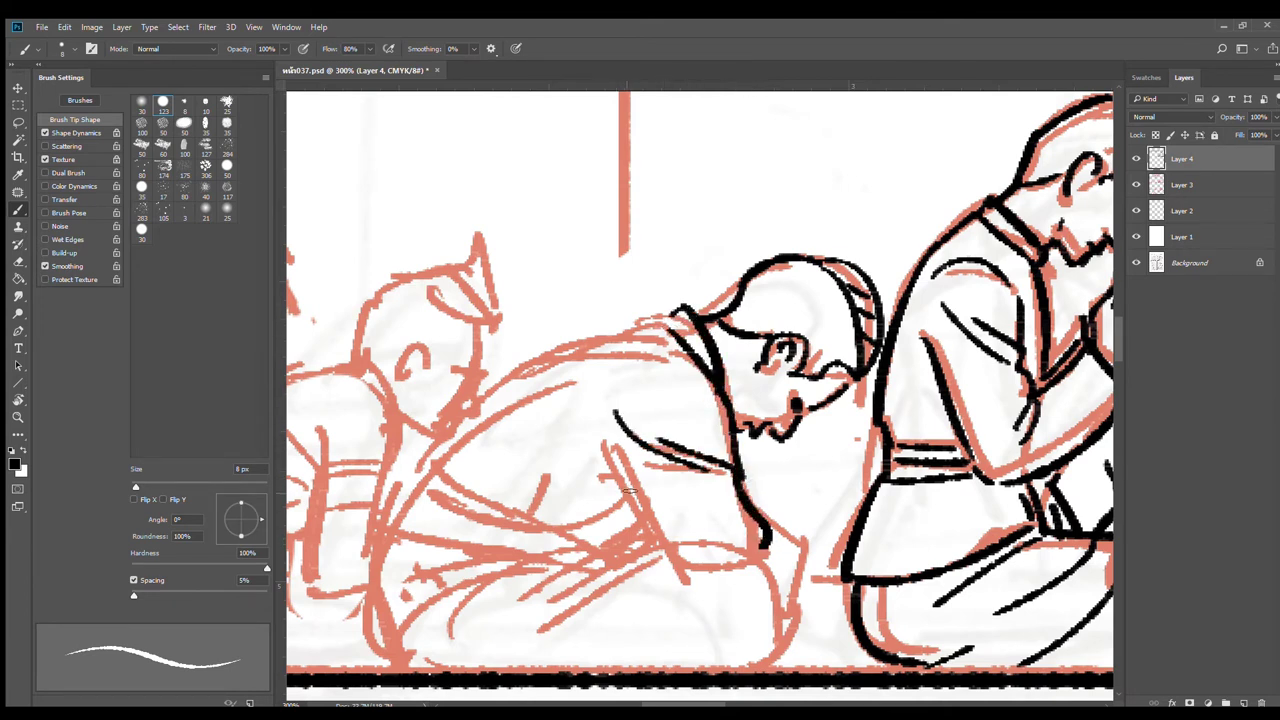
mouse_move(604, 446)
left_mouse_down()
mouse_move(664, 546)
mouse_move(762, 572)
mouse_move(748, 545)
left_mouse_up()
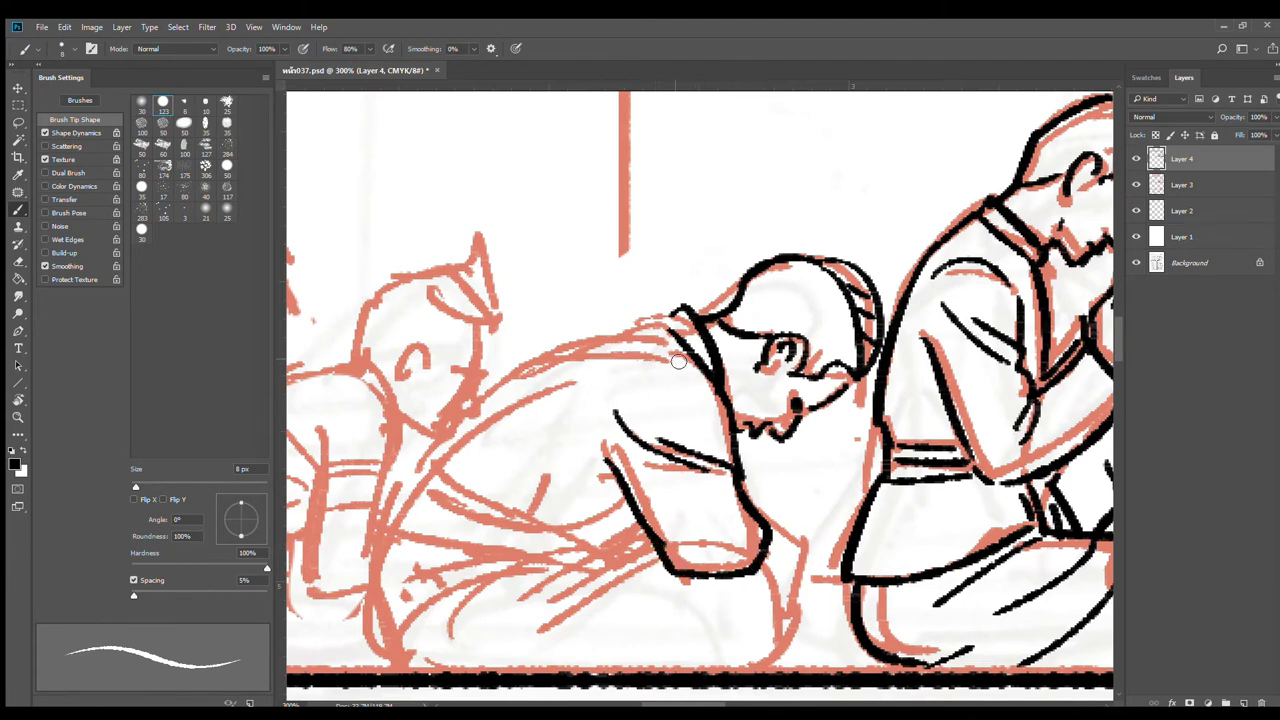
Step: Ink the bowing man's shoulder crease and arched back, his waistline and sash, and the outer curve of his hip
left_click_drag(622, 384, 753, 339)
left_click_drag(792, 270, 545, 420)
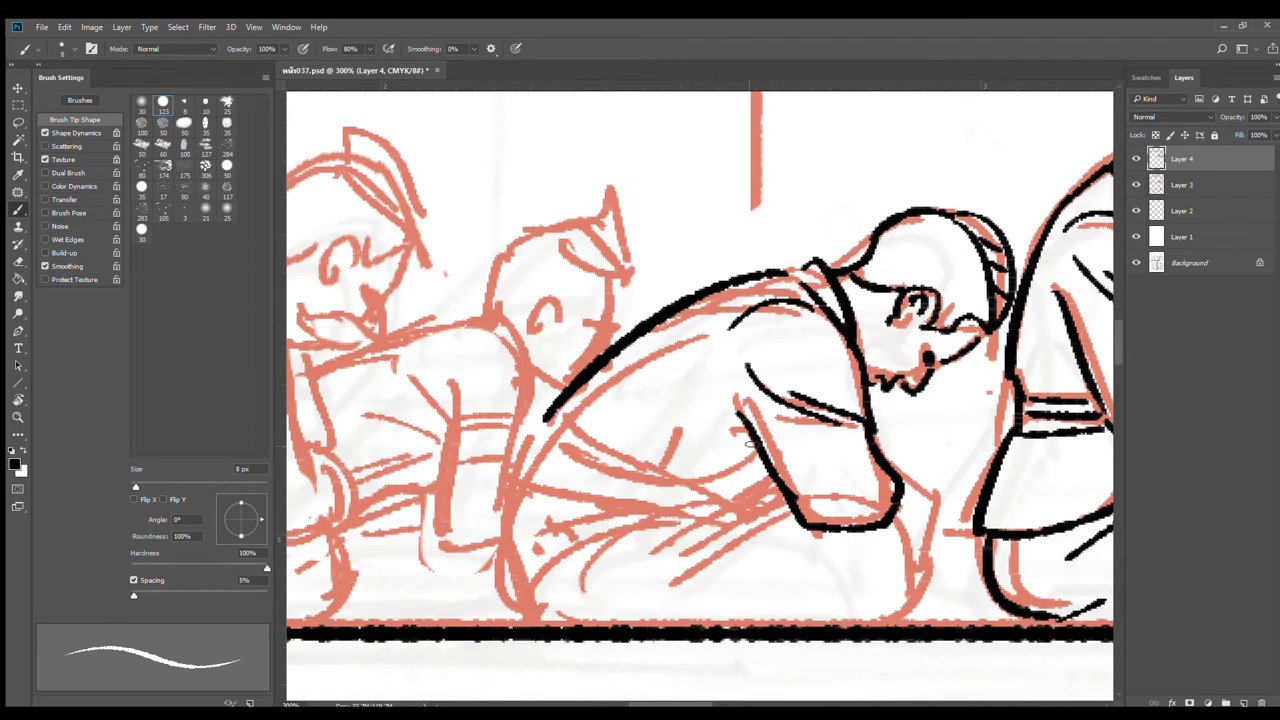
left_click_drag(748, 445, 688, 482)
mouse_move(562, 423)
left_mouse_down()
mouse_move(712, 508)
mouse_move(686, 505)
left_mouse_up()
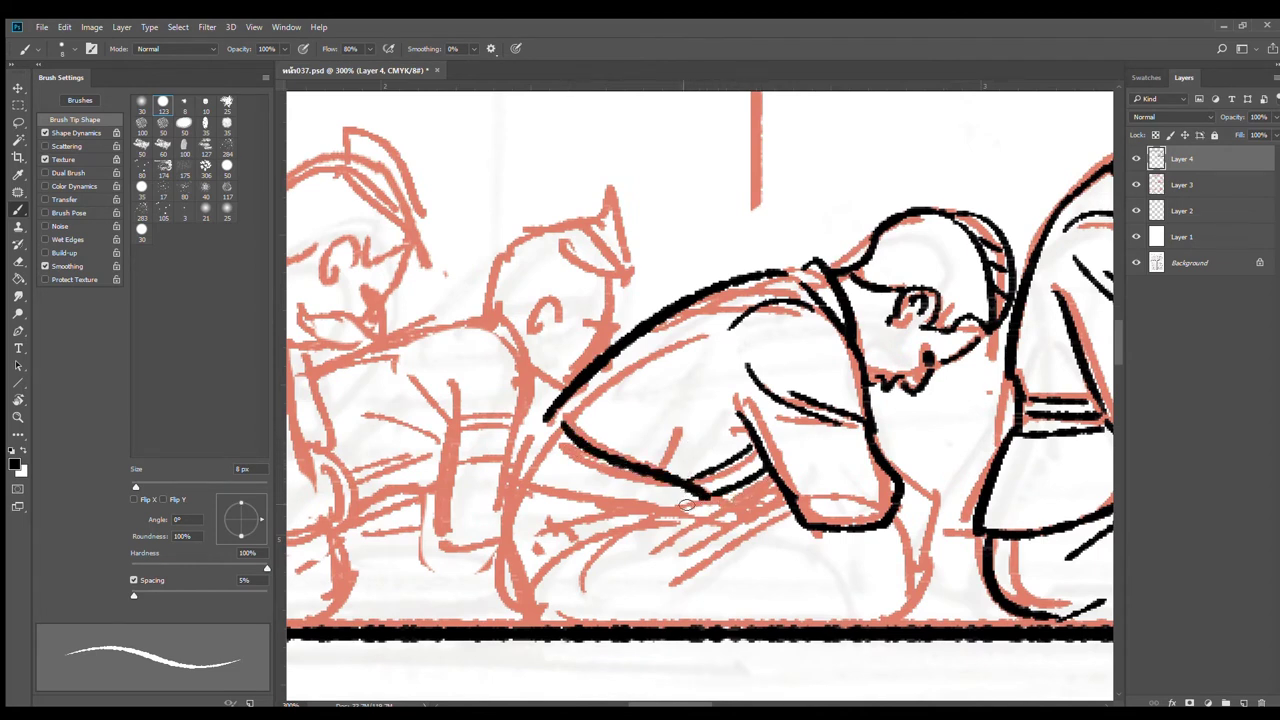
mouse_move(554, 422)
left_mouse_down()
mouse_move(526, 467)
mouse_move(645, 507)
mouse_move(550, 460)
left_mouse_up()
mouse_move(545, 520)
left_mouse_down()
mouse_move(563, 412)
mouse_move(522, 450)
mouse_move(512, 518)
left_mouse_up()
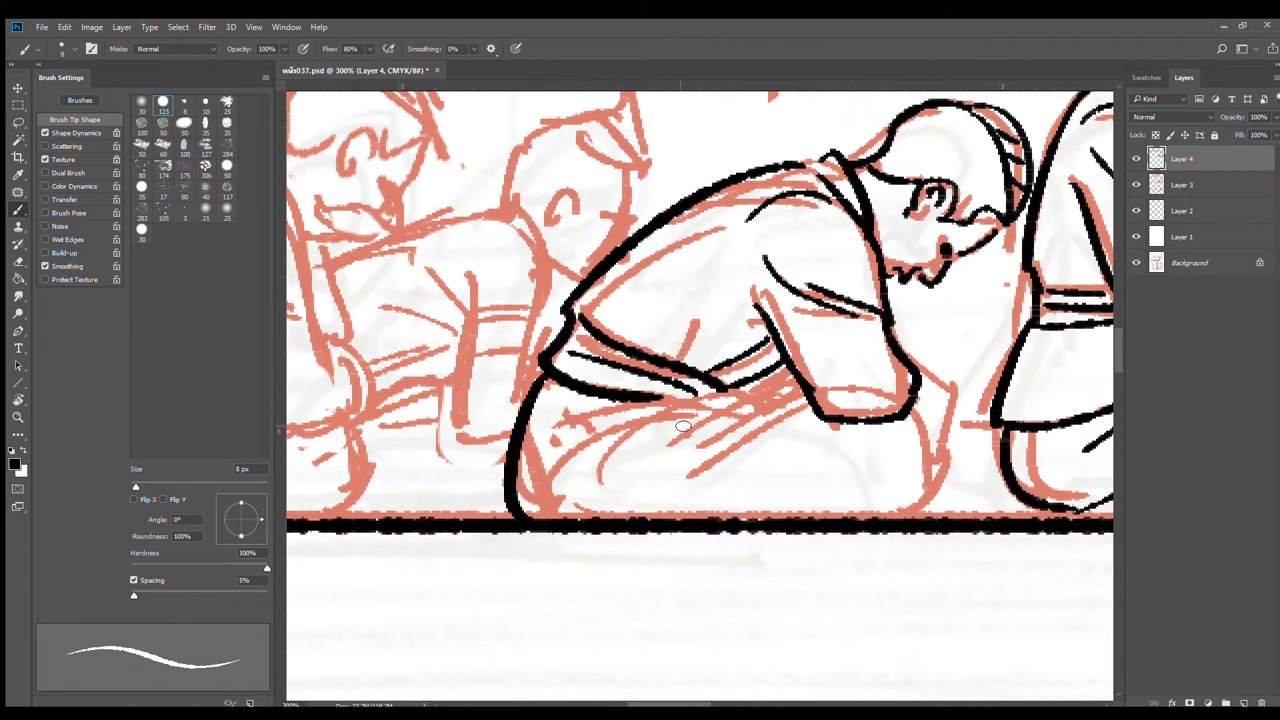
Step: Ink the bowing man's folded leg with its diagonal cloth creases and the rounded knee at the floor
left_click_drag(709, 407, 540, 516)
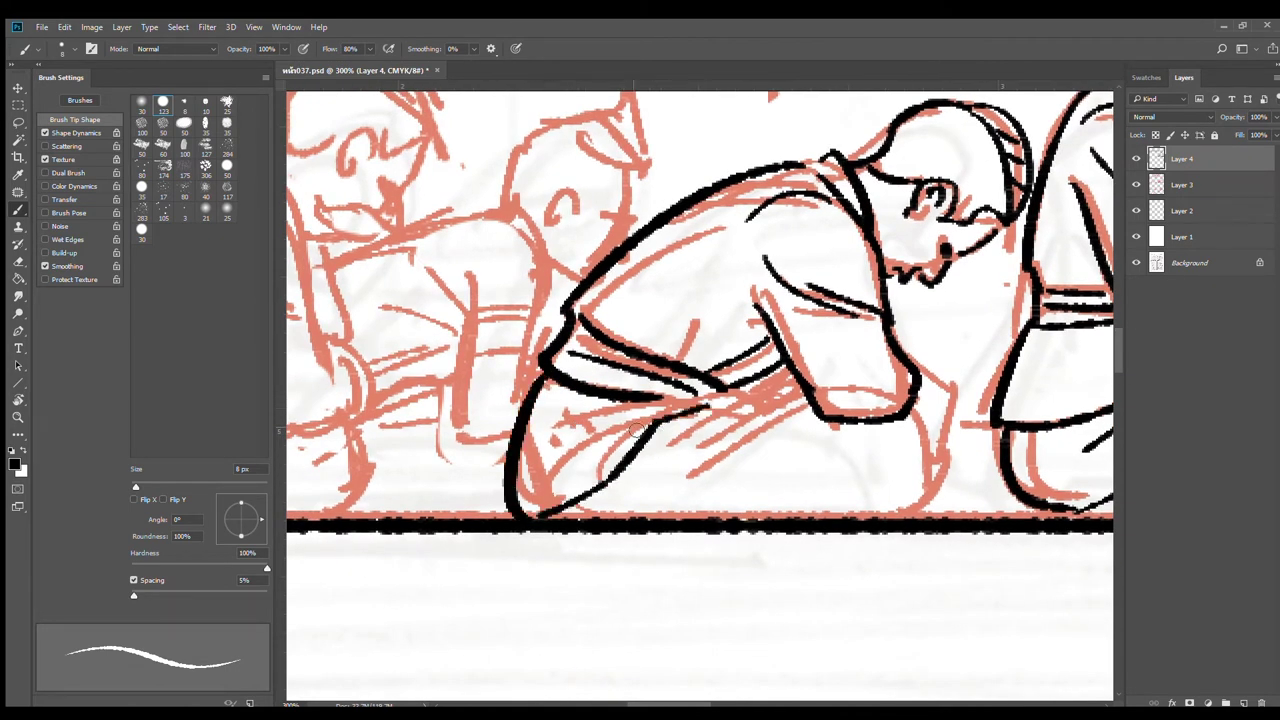
left_click_drag(635, 430, 528, 502)
left_click_drag(643, 466, 748, 406)
left_click_drag(703, 452, 796, 388)
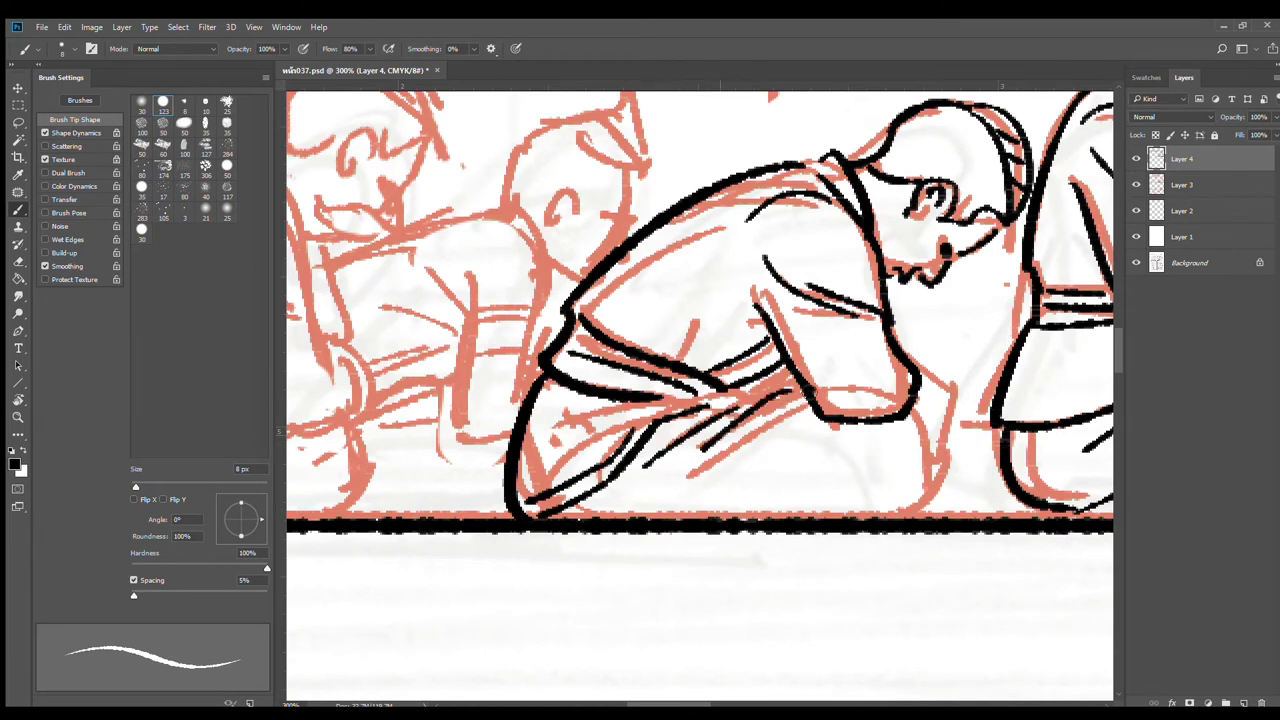
mouse_move(910, 402)
left_mouse_down()
mouse_move(958, 458)
mouse_move(906, 518)
left_mouse_up()
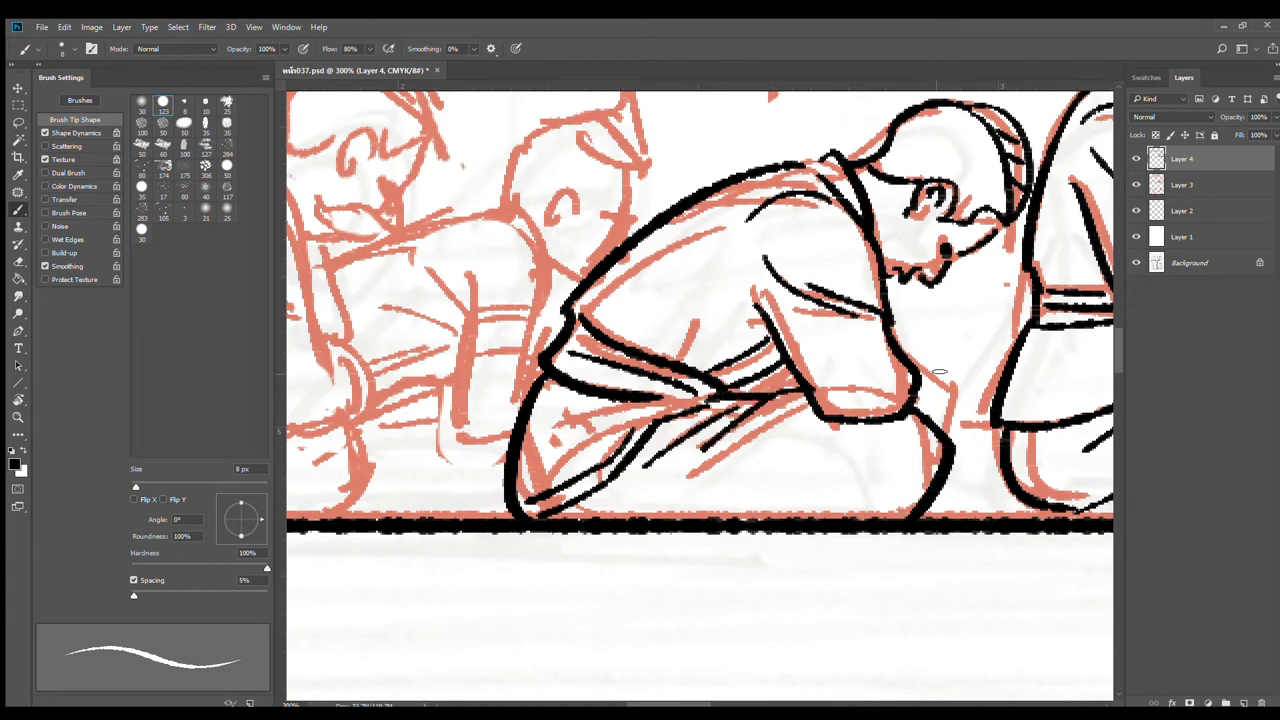
Step: Ink the bowing man's forearm and hands in front of his knee, reaching toward the kneeling figure
left_click_drag(899, 338, 953, 378)
mouse_move(952, 377)
left_mouse_down()
mouse_move(914, 406)
mouse_move(990, 422)
mouse_move(954, 440)
mouse_move(954, 466)
left_mouse_up()
mouse_move(991, 428)
left_mouse_down()
mouse_move(948, 479)
mouse_move(964, 429)
left_mouse_up()
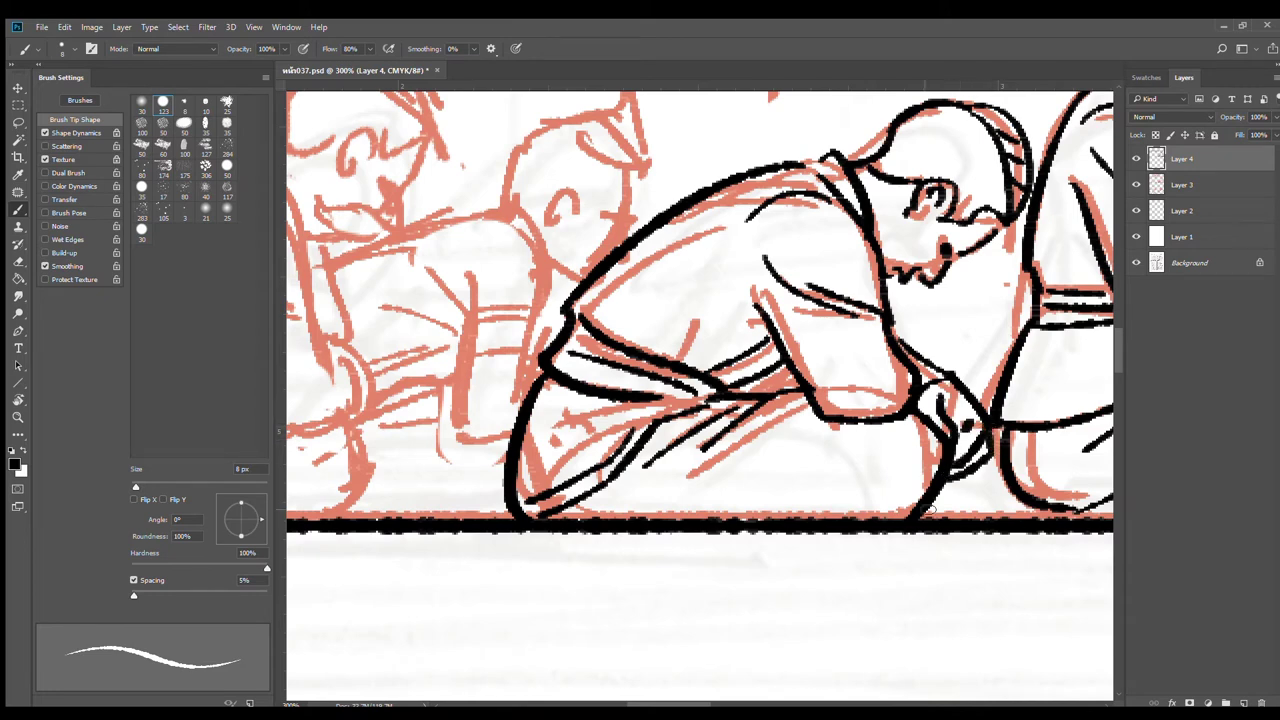
Step: Ink the next crouching man's forehead and nose profile, eye, curved mustache and jaw
left_click_drag(694, 451, 855, 445)
left_click_drag(720, 418, 945, 433)
left_click_drag(688, 332, 692, 445)
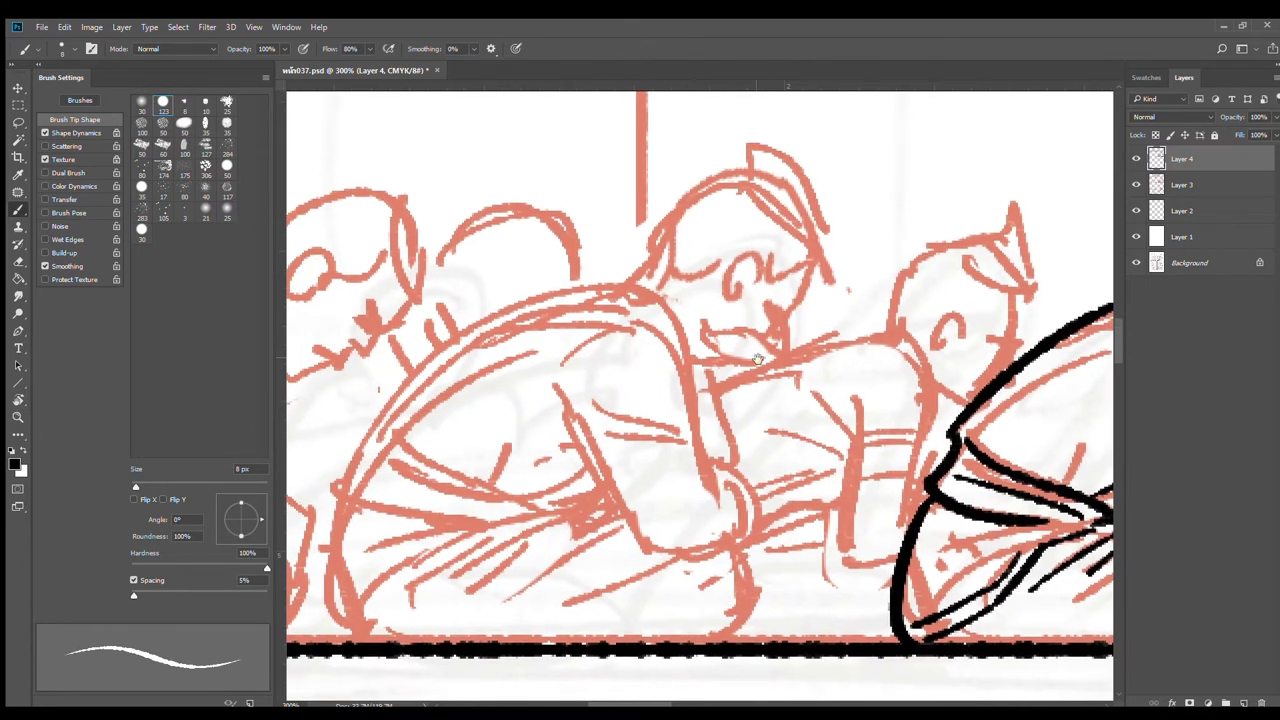
left_click_drag(818, 262, 800, 305)
key("ctrl+z")
mouse_move(822, 246)
left_mouse_down()
mouse_move(810, 302)
mouse_move(781, 312)
mouse_move(778, 295)
mouse_move(788, 348)
mouse_move(770, 363)
mouse_move(709, 331)
mouse_move(768, 361)
mouse_move(732, 367)
left_mouse_up()
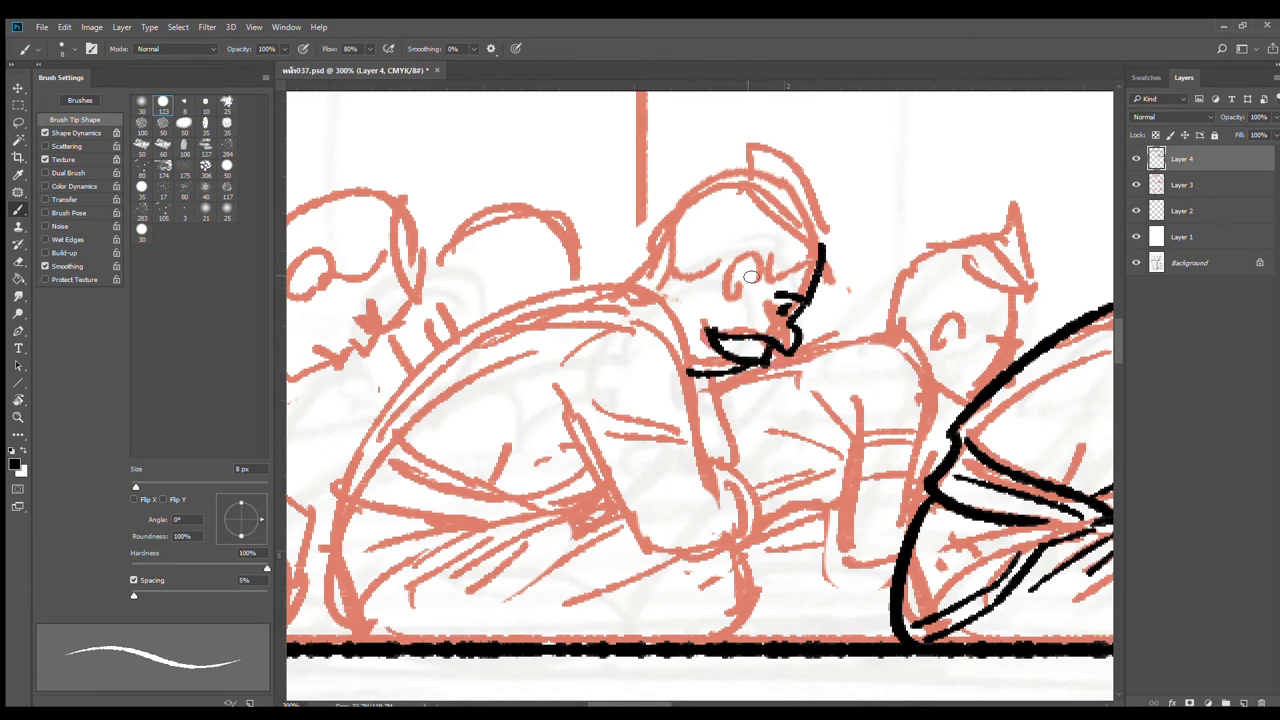
Step: Ink the mustached man's ear, hairline, back of the head and swept-up hair with inner strands
mouse_move(748, 258)
left_mouse_down()
mouse_move(740, 292)
mouse_move(824, 258)
mouse_move(757, 130)
mouse_move(749, 165)
mouse_move(686, 188)
mouse_move(638, 284)
mouse_move(716, 265)
left_mouse_up()
left_click_drag(762, 173, 816, 241)
mouse_move(818, 193)
left_mouse_down()
mouse_move(817, 237)
mouse_move(802, 213)
left_mouse_up()
left_click_drag(784, 168, 785, 191)
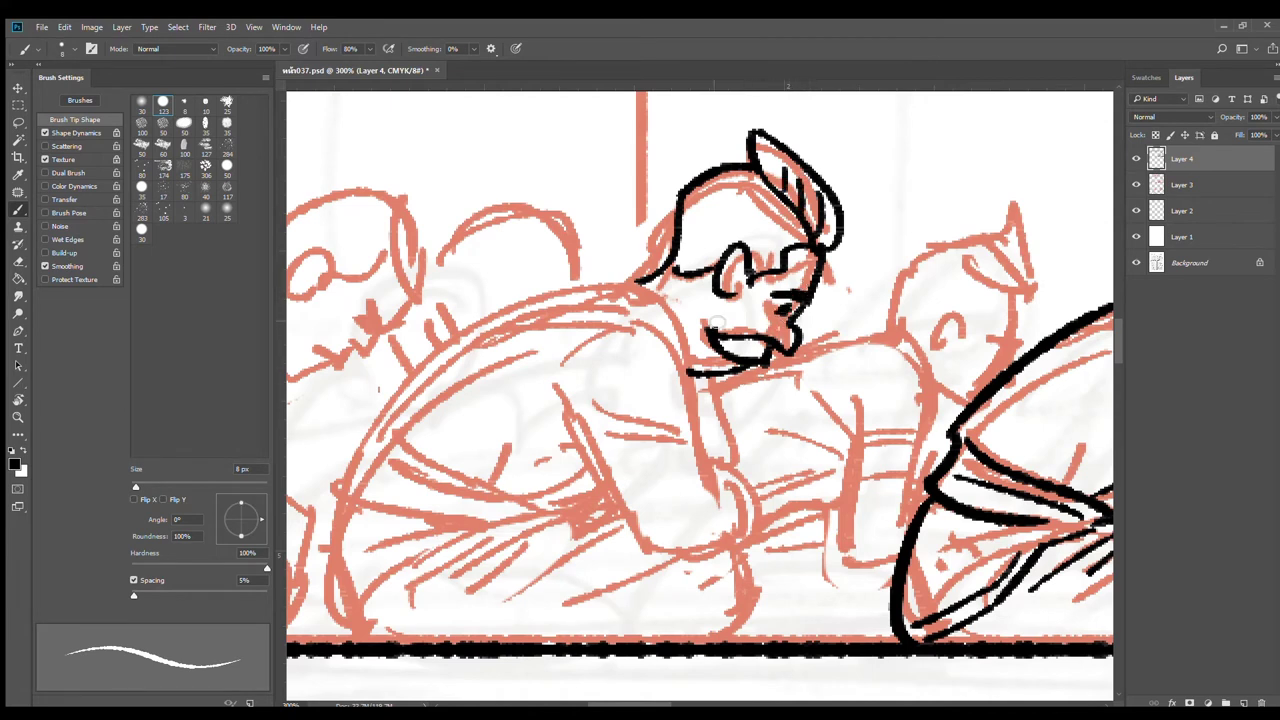
Step: Ink the mustached man's double collar, chest line and the fold across his upper sleeve
mouse_move(610, 278)
left_mouse_down()
mouse_move(642, 264)
mouse_move(682, 343)
left_mouse_up()
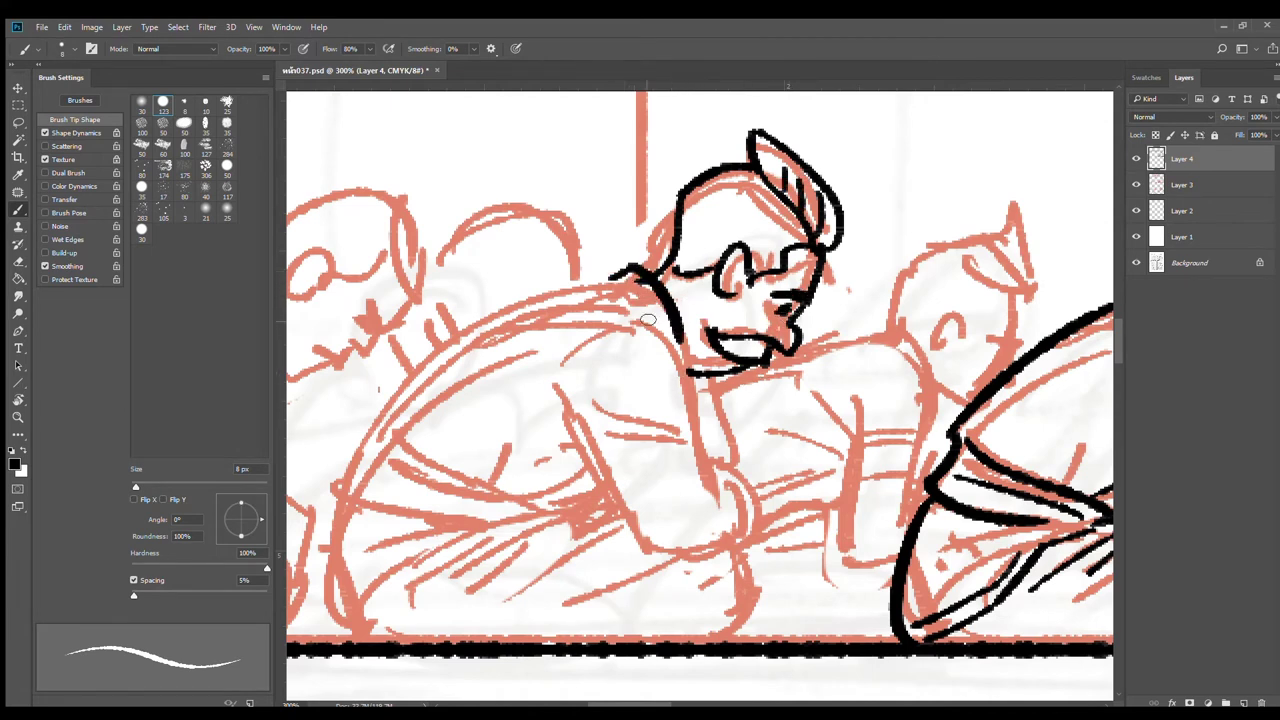
mouse_move(620, 282)
left_mouse_down()
mouse_move(692, 384)
mouse_move(710, 462)
left_mouse_up()
left_click_drag(604, 412, 704, 458)
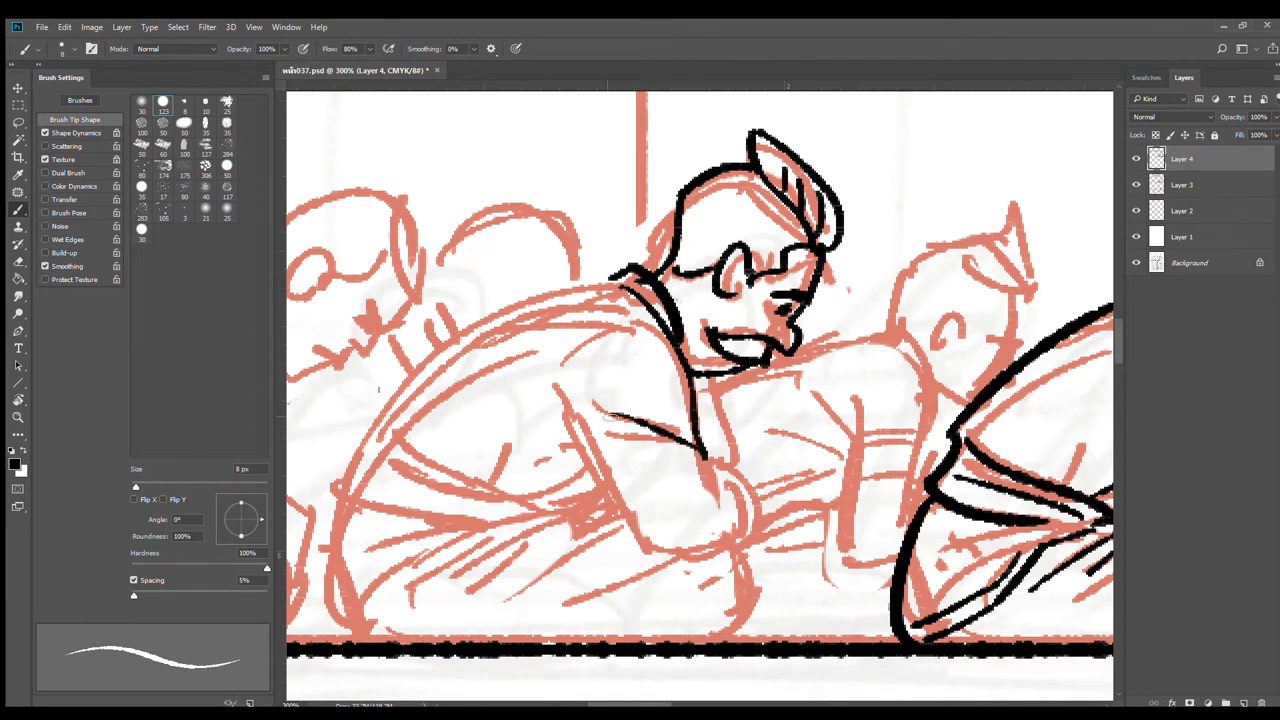
Step: Ink the mustached man's bent arm and elbow with inner creases, plus a short line below his chin
left_click_drag(550, 393, 672, 562)
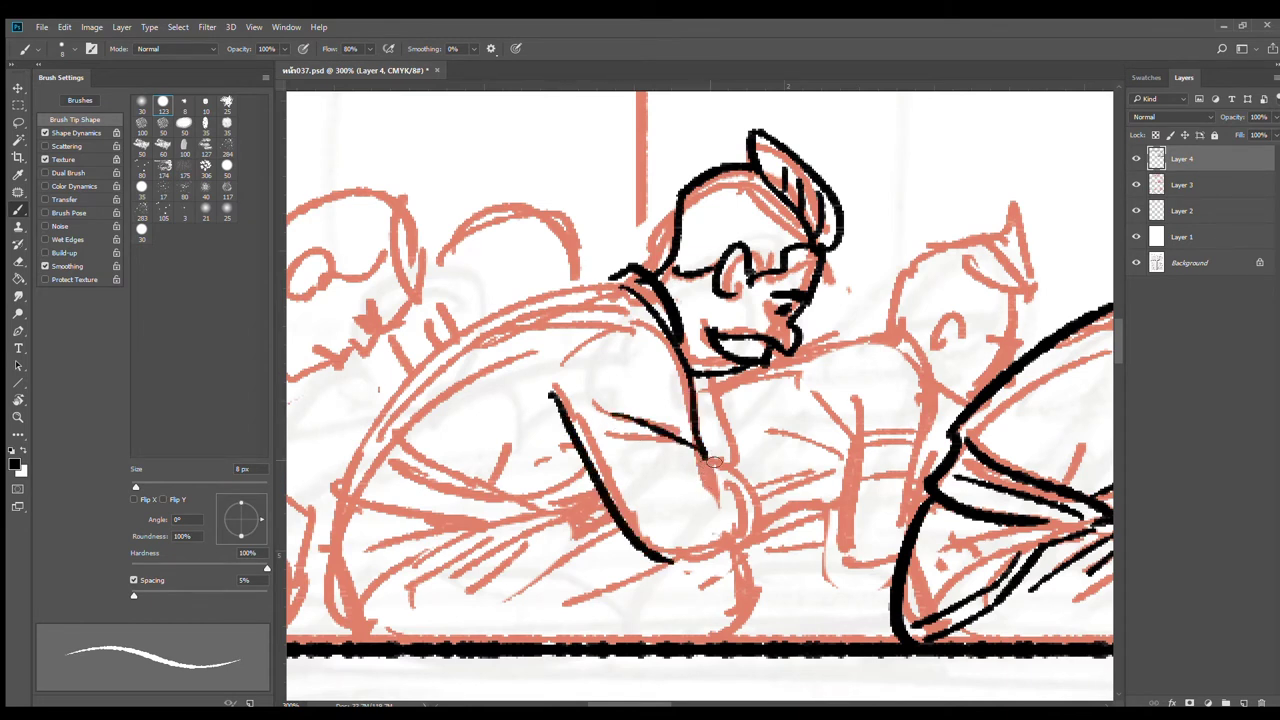
mouse_move(714, 461)
left_mouse_down()
mouse_move(686, 503)
mouse_move(702, 515)
mouse_move(742, 464)
mouse_move(726, 554)
mouse_move(668, 560)
left_mouse_up()
left_click_drag(713, 375, 712, 453)
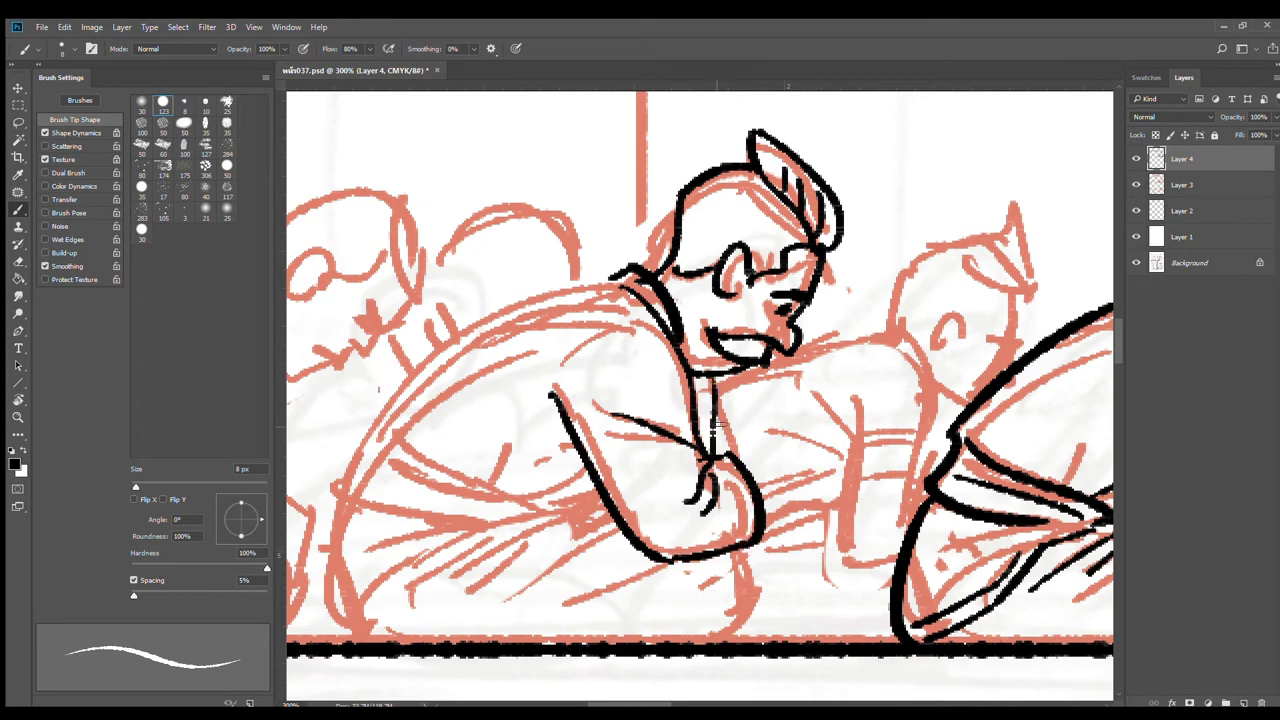
key("ctrl+z")
left_click_drag(704, 376, 698, 430)
Step: Ink the mustached man's arched back, the curved waistline and the sash lines behind his hip
left_click_drag(614, 278, 365, 422)
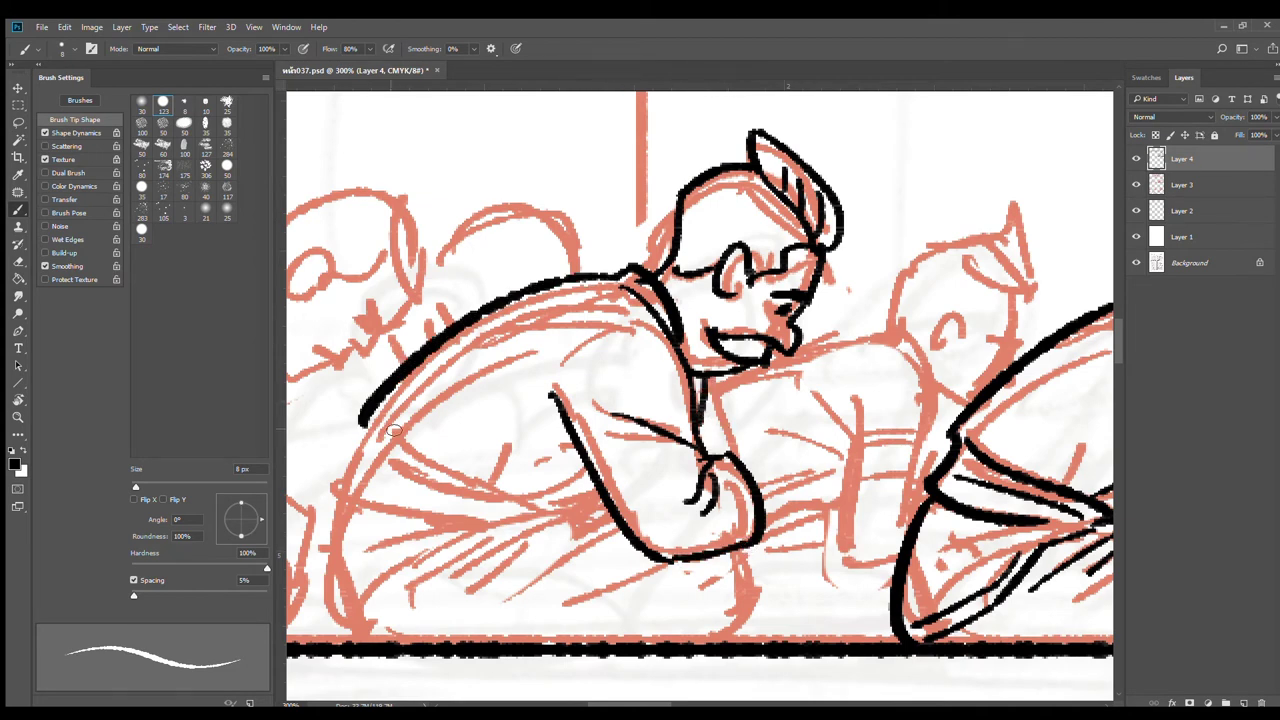
left_click_drag(524, 411, 674, 327)
mouse_move(549, 293)
left_mouse_down()
mouse_move(591, 369)
mouse_move(652, 410)
left_mouse_up()
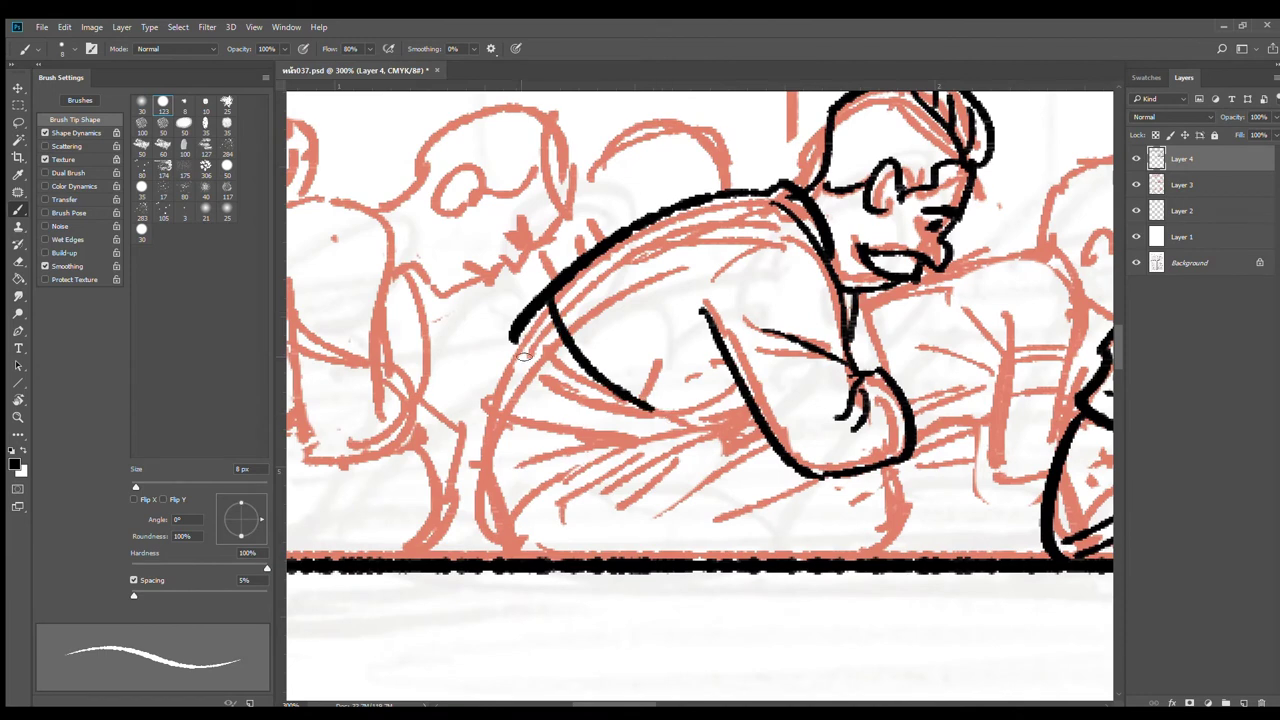
mouse_move(527, 328)
left_mouse_down()
mouse_move(494, 382)
mouse_move(628, 416)
left_mouse_up()
left_click_drag(535, 353, 620, 406)
left_click_drag(512, 373, 594, 415)
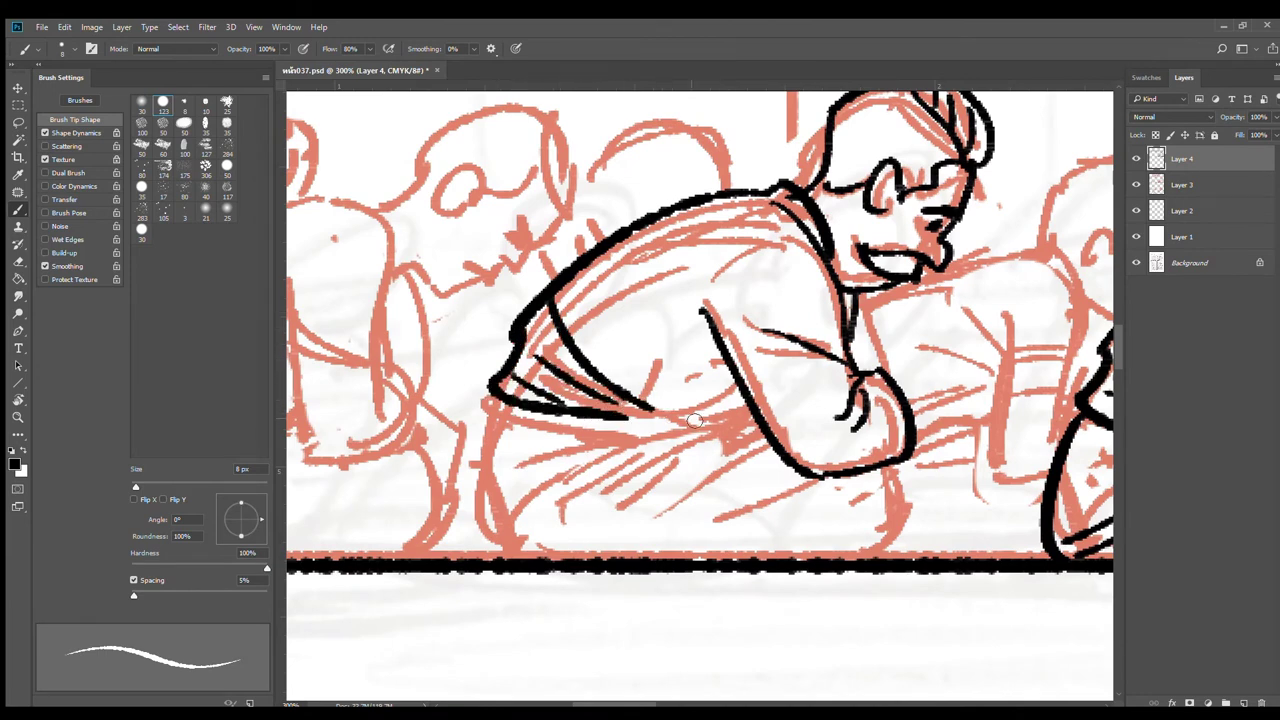
Step: Ink the mustached man's belly curve, hip, draped cloth hem, thigh folds and rounded knee down to the ground line
mouse_move(740, 405)
left_mouse_down()
mouse_move(688, 423)
mouse_move(700, 357)
left_mouse_up()
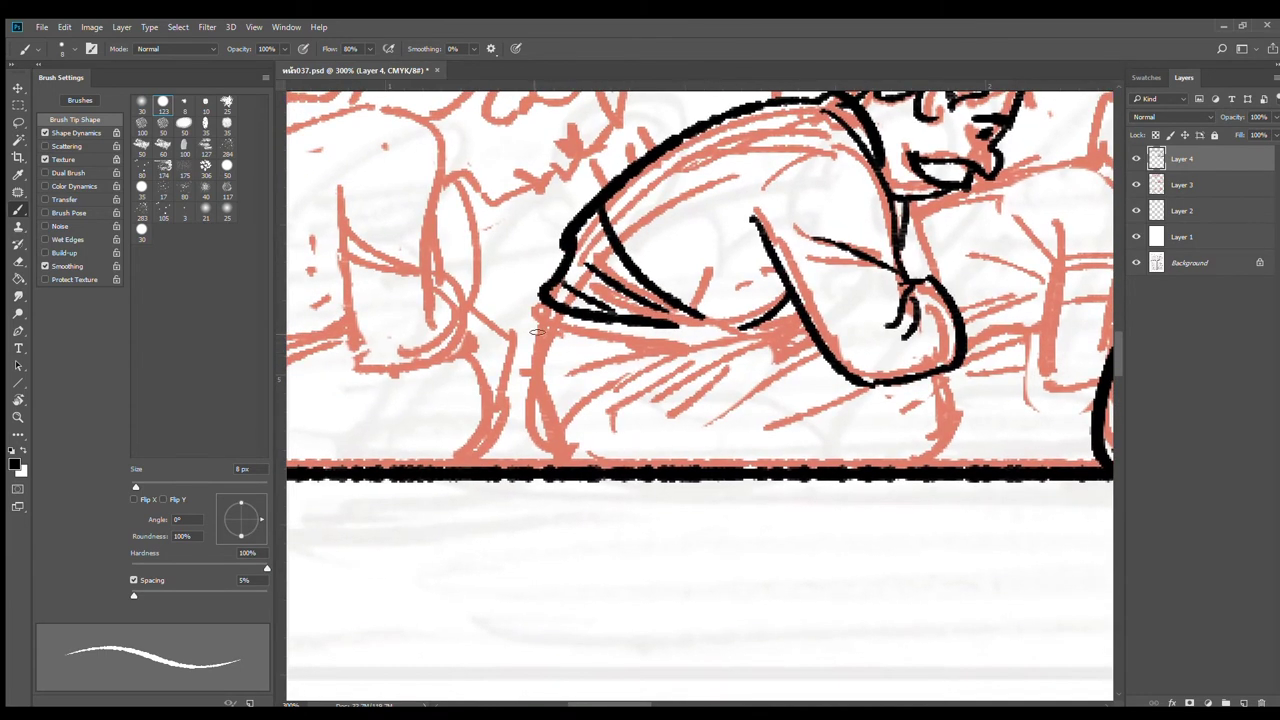
mouse_move(555, 306)
left_mouse_down()
mouse_move(518, 412)
mouse_move(633, 377)
mouse_move(692, 330)
left_mouse_up()
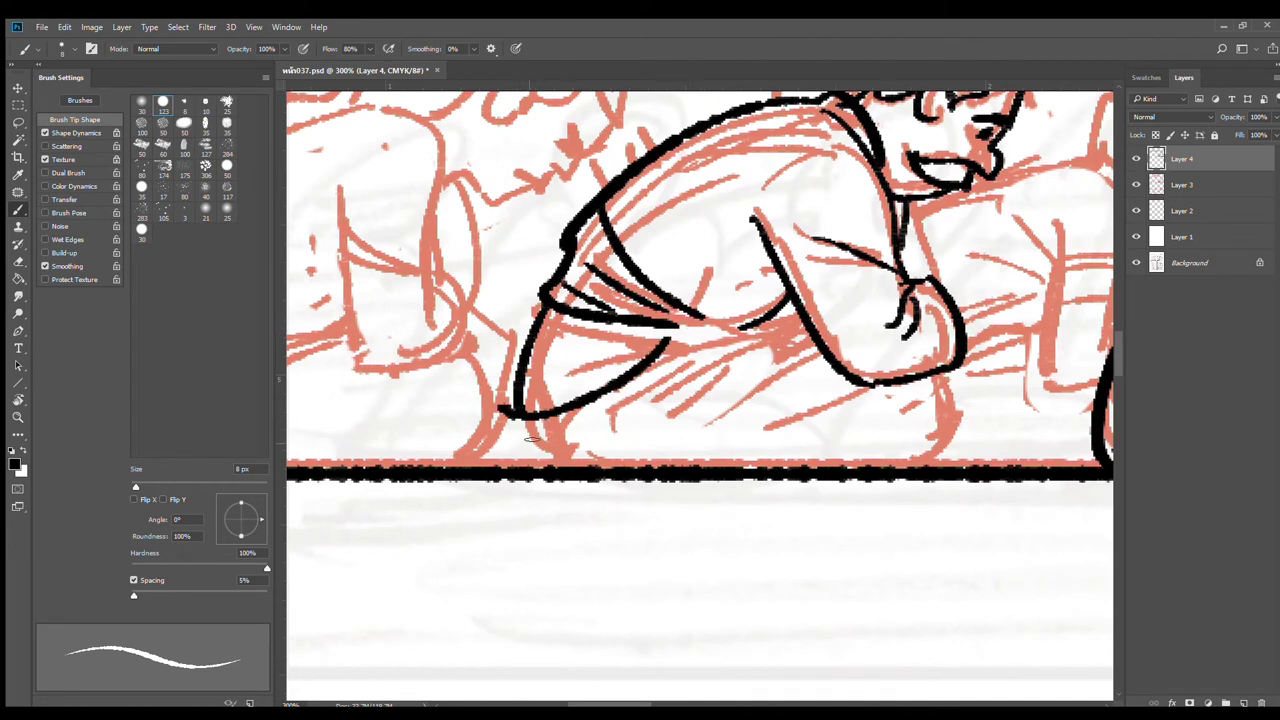
mouse_move(528, 418)
left_mouse_down()
mouse_move(552, 467)
mouse_move(741, 328)
left_mouse_up()
mouse_move(667, 349)
left_mouse_down()
mouse_move(741, 324)
mouse_move(806, 328)
mouse_move(705, 382)
left_mouse_up()
left_click_drag(806, 344, 714, 401)
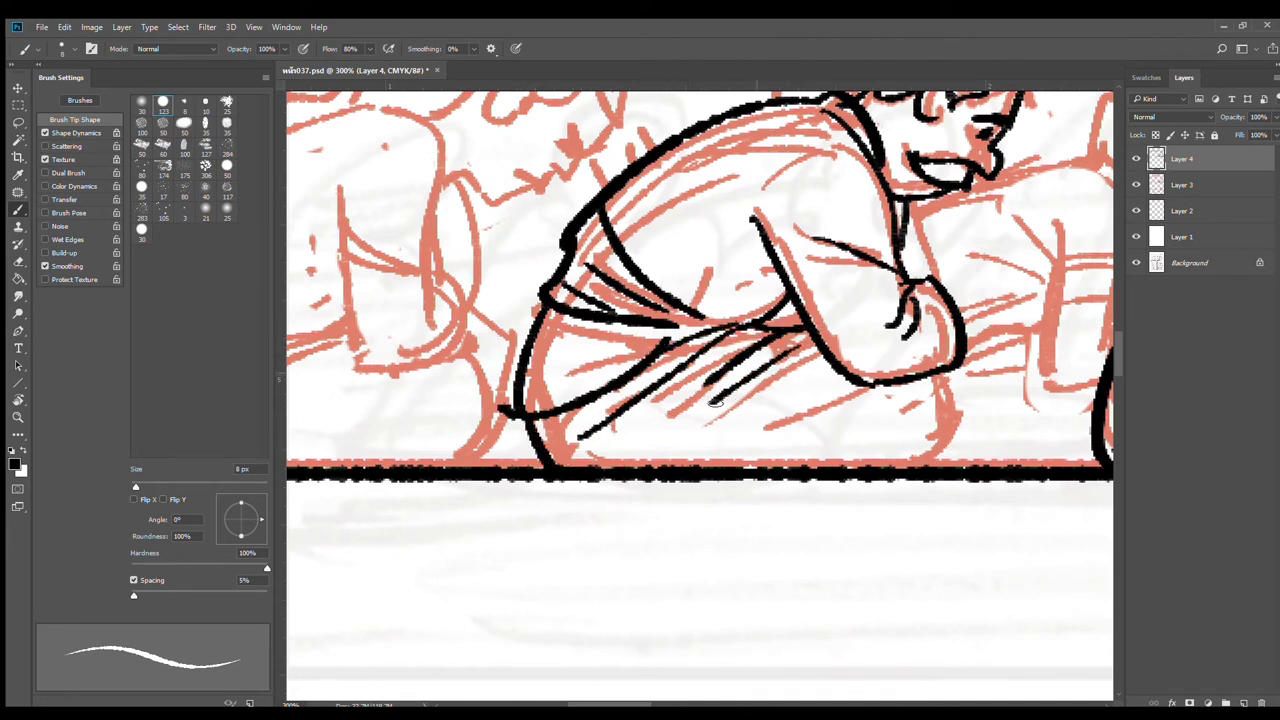
left_click_drag(940, 368, 922, 460)
left_click(890, 398, "alt")
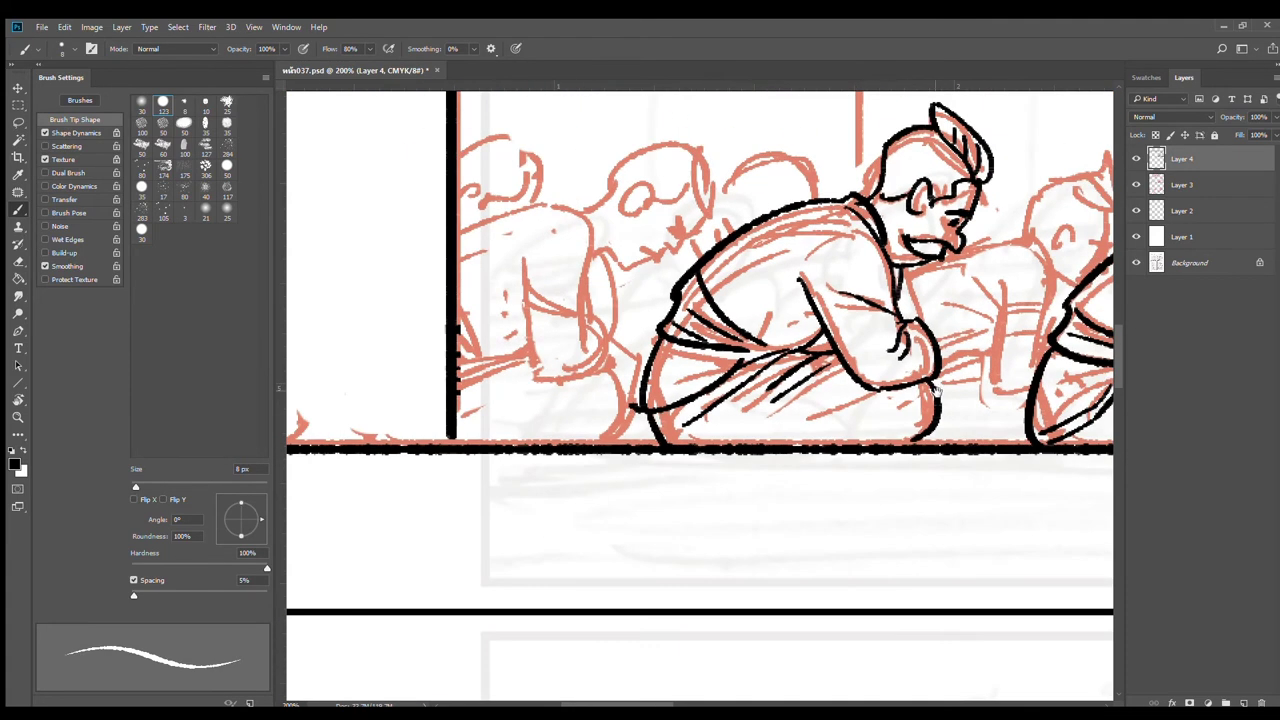
mouse_move(930, 328)
left_mouse_down()
mouse_move(952, 362)
mouse_move(944, 388)
left_mouse_up()
Step: Ink the shoulder line, collar, back of the head, ear, hairline and pointed hair of the half-hidden man in front of the mustached man
left_click_drag(947, 403, 740, 403)
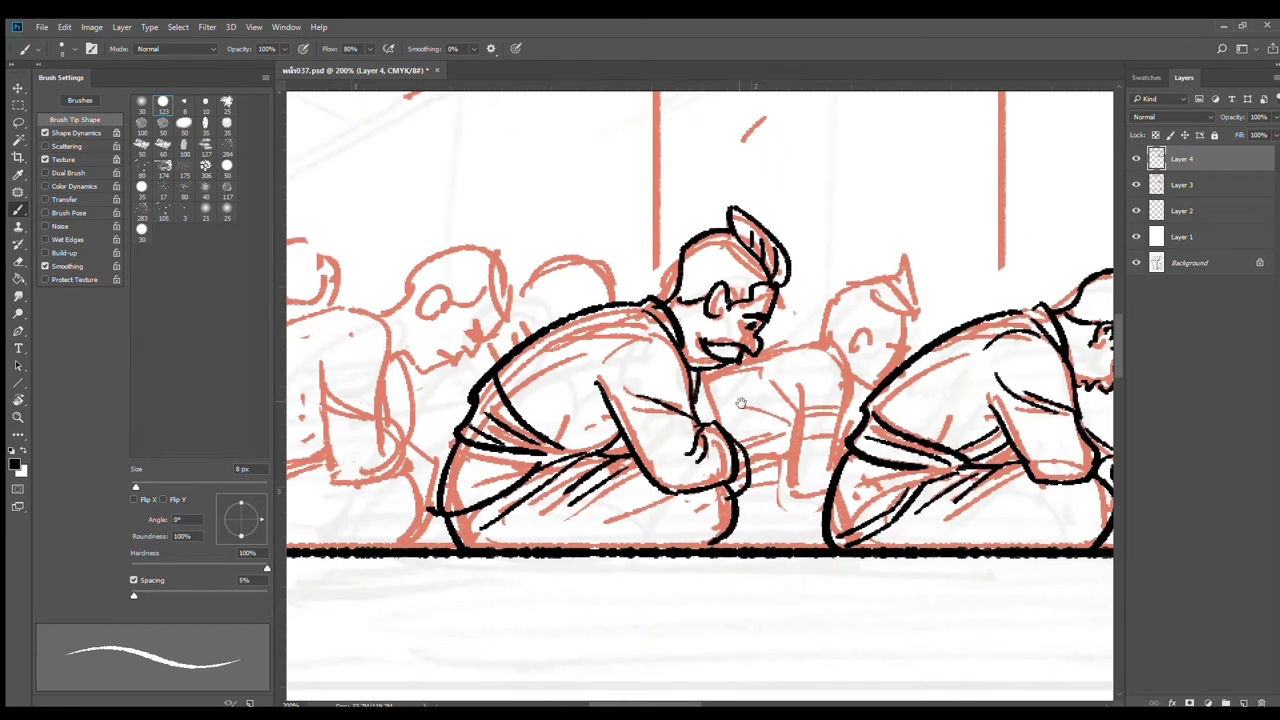
mouse_move(758, 344)
left_mouse_down()
mouse_move(835, 354)
mouse_move(858, 378)
left_mouse_up()
left_click_drag(820, 338, 852, 388)
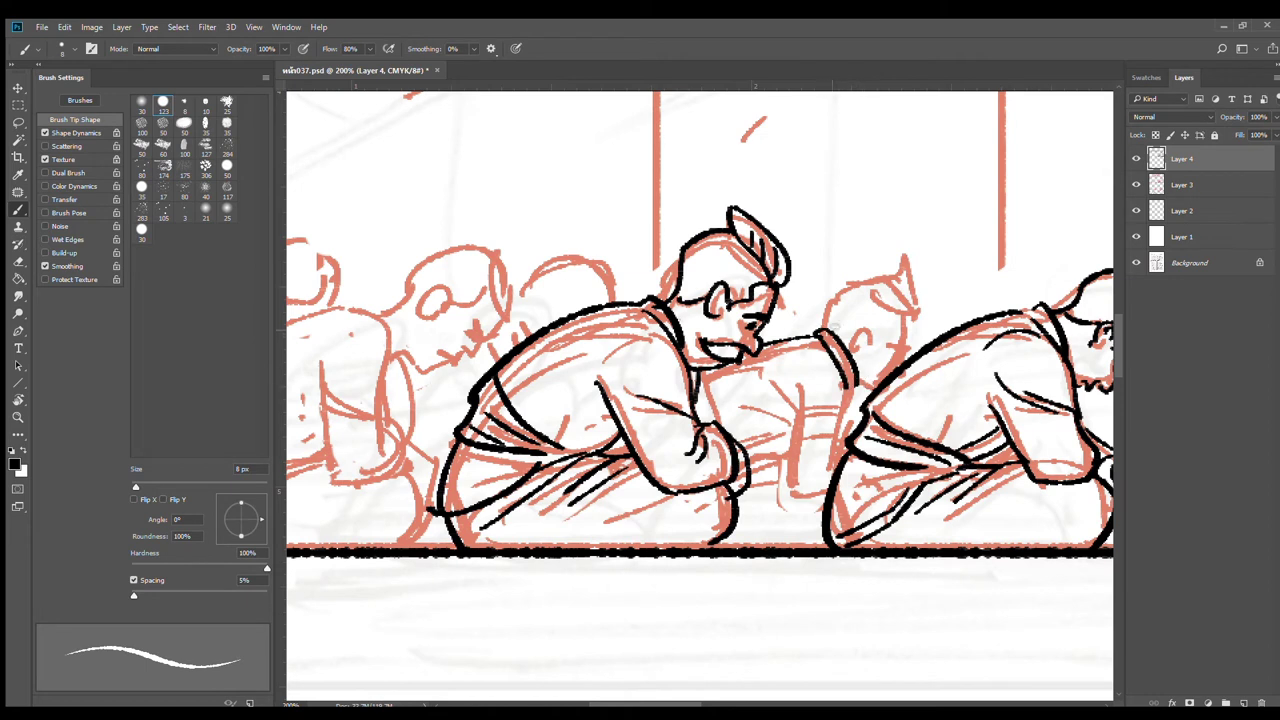
left_click_drag(852, 292, 840, 324)
left_click_drag(883, 328, 884, 344)
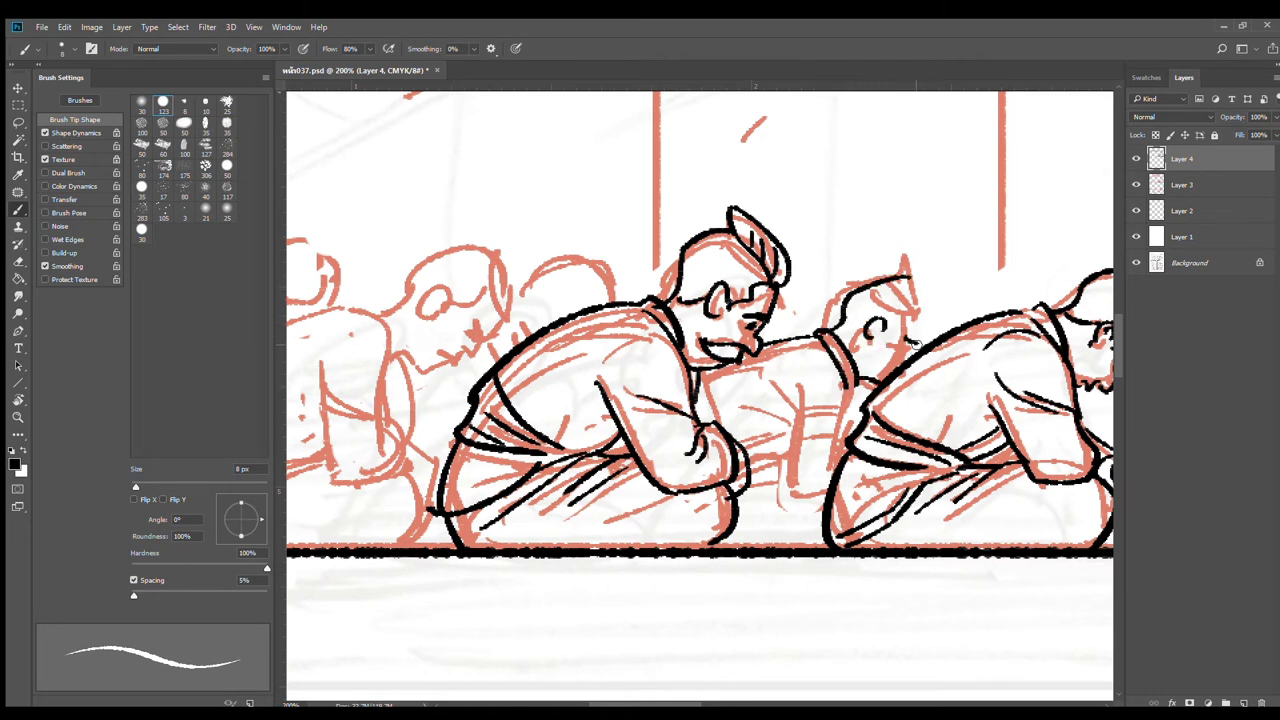
left_click_drag(931, 303, 910, 350)
left_click_drag(935, 284, 888, 326)
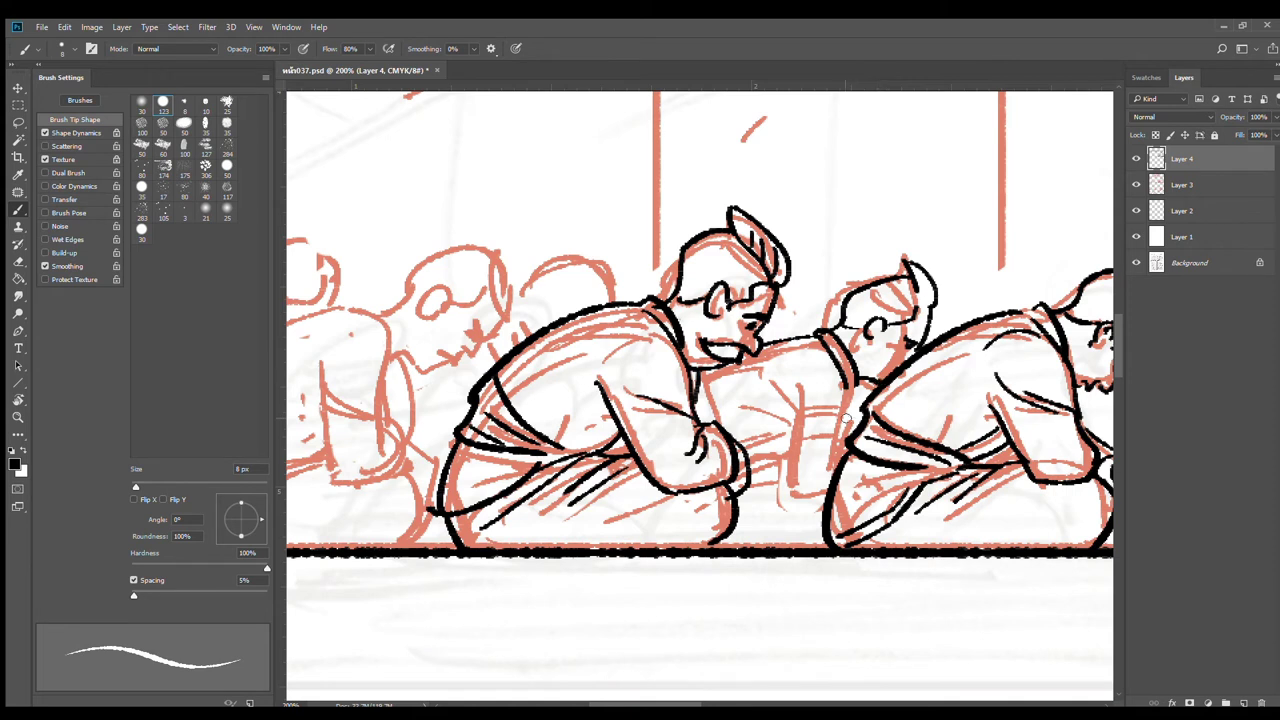
Step: Ink the half-hidden man's sleeve and arm, the chest line near the mustached man's chin and the clothing folds beside his elbow
mouse_move(797, 390)
left_mouse_down()
mouse_move(810, 478)
mouse_move(820, 428)
mouse_move(809, 422)
mouse_move(776, 456)
mouse_move(787, 456)
mouse_move(751, 465)
left_mouse_up()
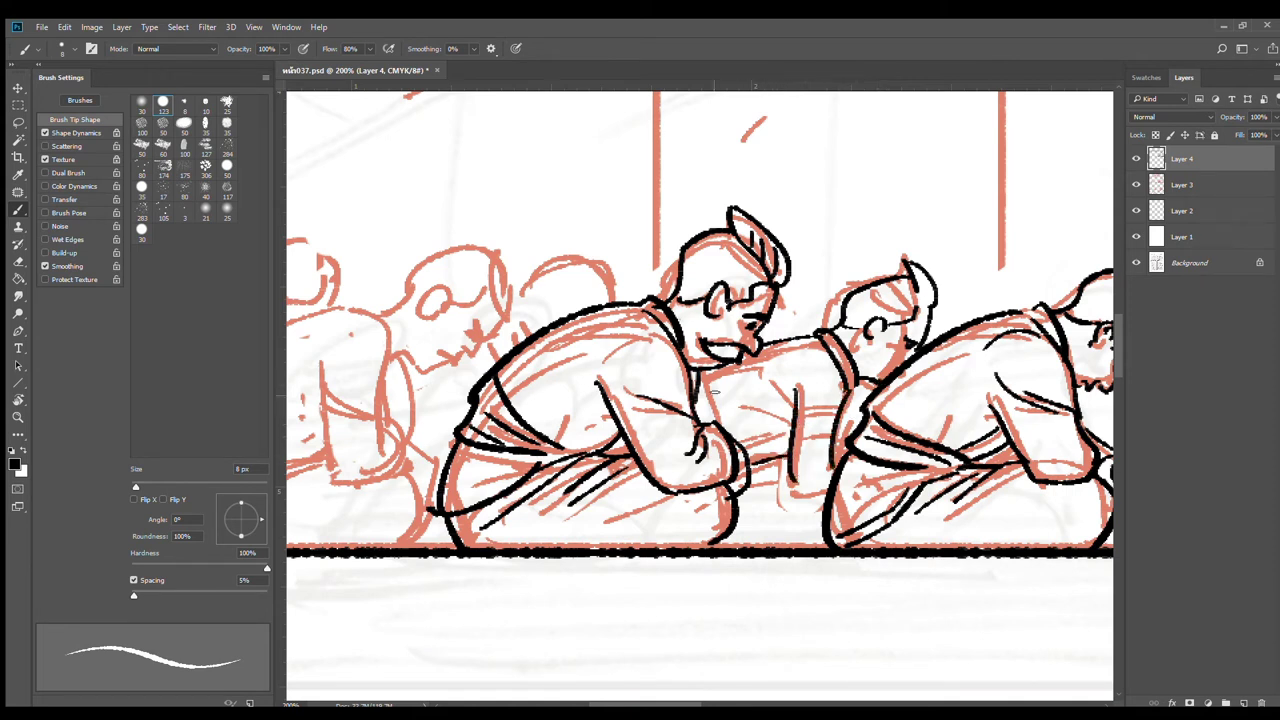
mouse_move(703, 381)
left_mouse_down()
mouse_move(717, 425)
mouse_move(727, 366)
left_mouse_up()
mouse_move(748, 467)
left_mouse_down()
mouse_move(786, 462)
mouse_move(771, 483)
left_mouse_up()
mouse_move(771, 482)
left_mouse_down()
mouse_move(751, 504)
mouse_move(748, 493)
mouse_move(824, 492)
left_mouse_up()
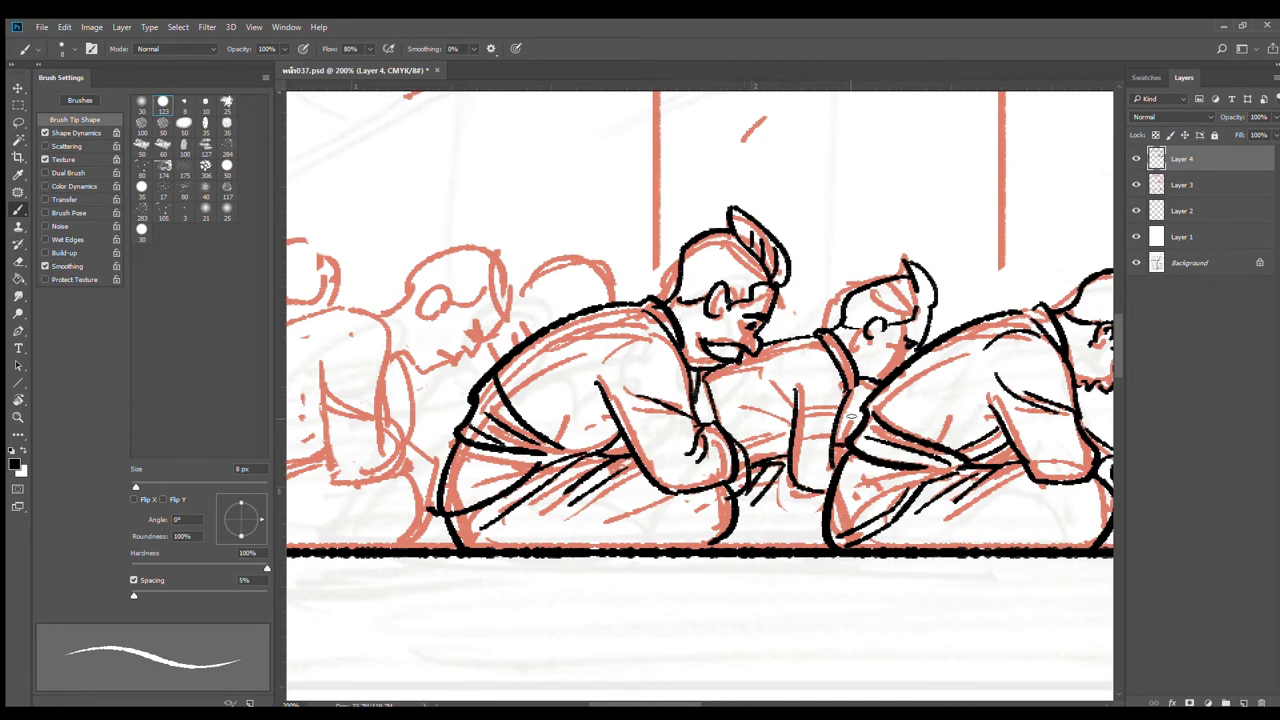
mouse_move(808, 404)
left_mouse_down()
mouse_move(832, 441)
mouse_move(881, 442)
mouse_move(756, 397)
mouse_move(828, 418)
left_mouse_up()
Step: Ink the back, pointed collar, chest line and shoulder folds of the crouching man beside the pillar, redoing the collar stroke
scroll(871, 435, "down", 3)
left_click_drag(615, 357, 700, 350)
scroll(725, 342, "up", 3)
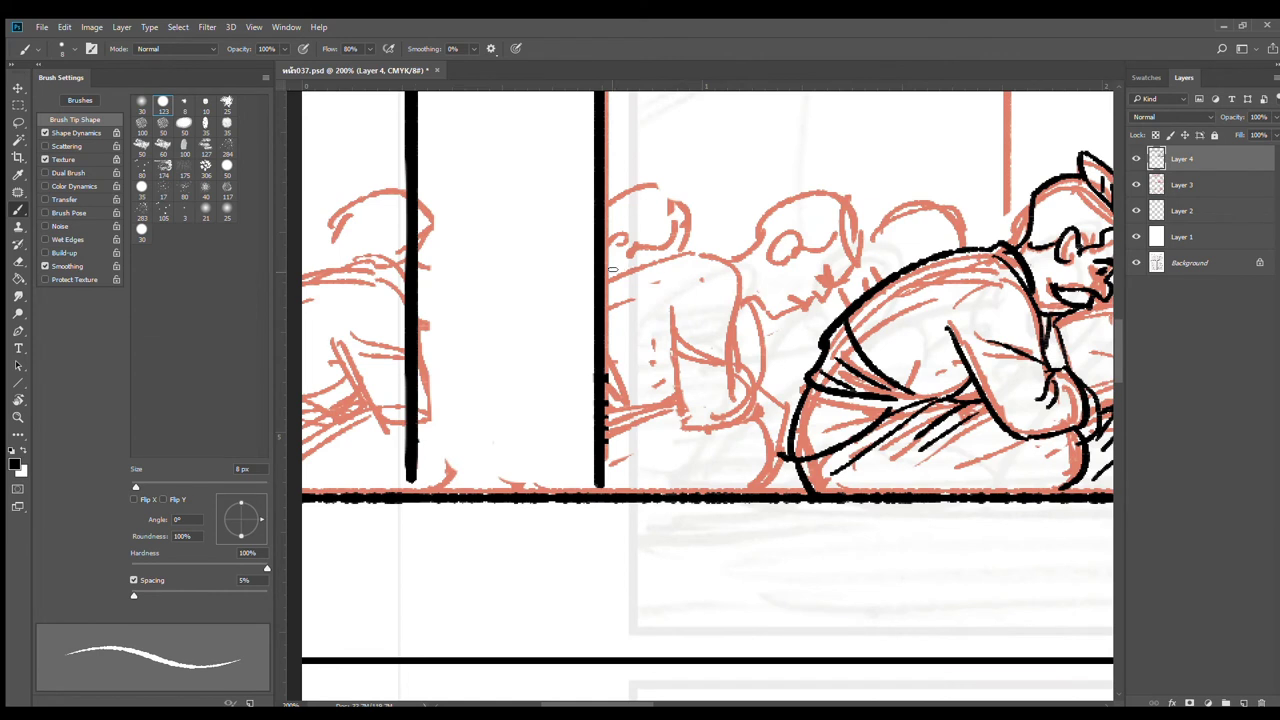
mouse_move(610, 269)
left_mouse_down()
mouse_move(746, 242)
mouse_move(703, 248)
mouse_move(728, 241)
mouse_move(748, 281)
left_mouse_up()
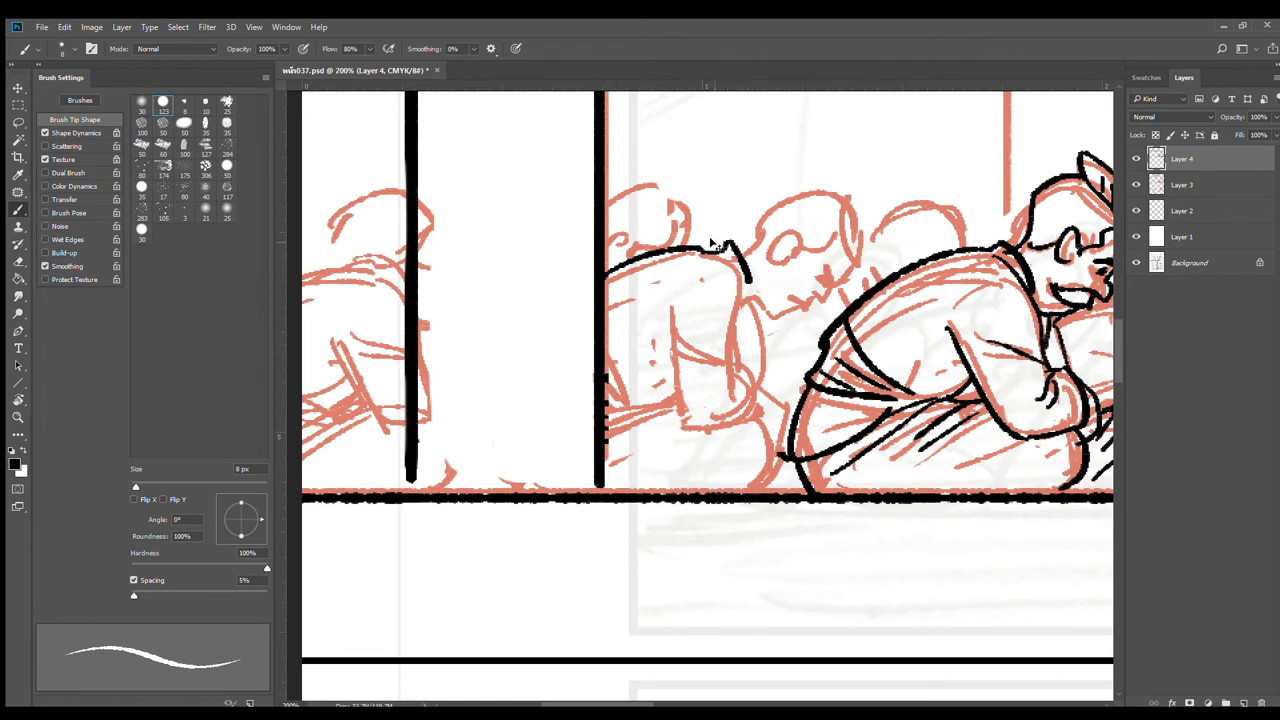
key("ctrl+z")
mouse_move(724, 237)
left_mouse_down()
mouse_move(751, 290)
mouse_move(741, 303)
mouse_move(739, 289)
mouse_move(732, 352)
left_mouse_up()
left_click_drag(688, 300, 731, 350)
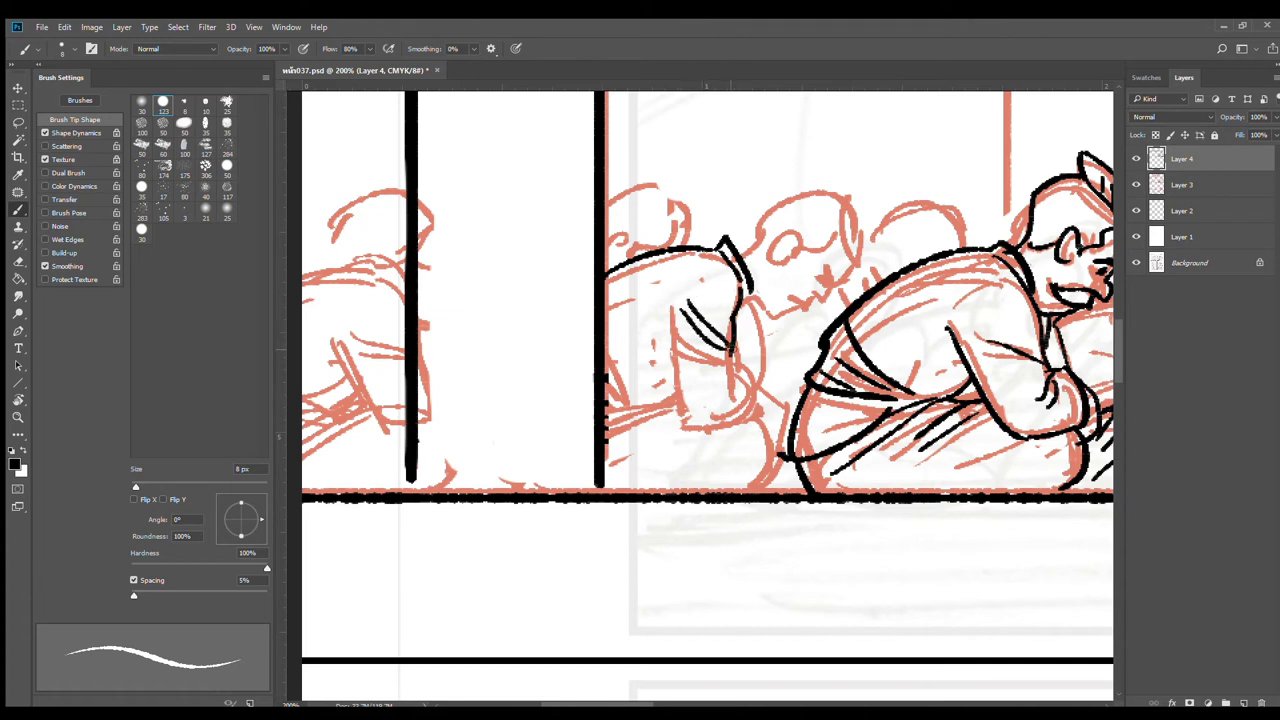
Step: Ink the pillar-side man's sleeve, bent forearm and curled elbow, and redo the short chest line beneath his collar
left_click_drag(660, 297, 682, 410)
mouse_move(732, 353)
left_mouse_down()
mouse_move(738, 378)
mouse_move(700, 436)
mouse_move(768, 410)
mouse_move(716, 420)
left_mouse_up()
left_click_drag(747, 371, 748, 412)
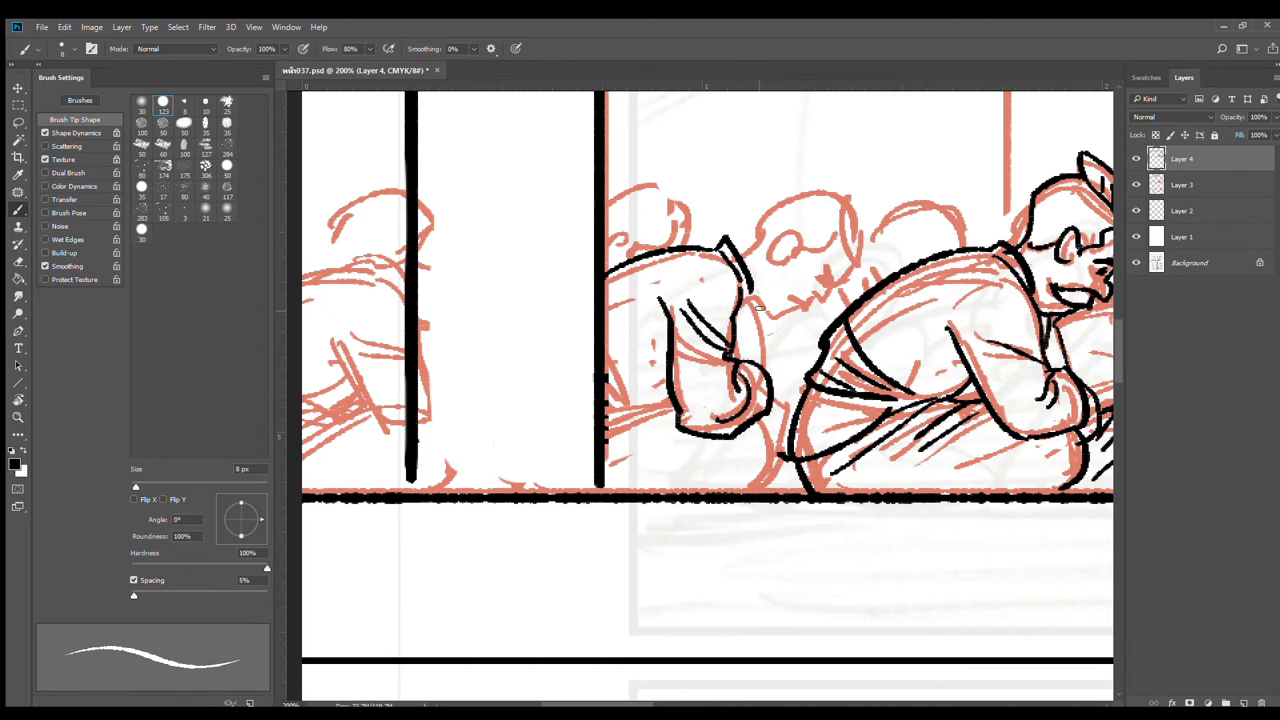
left_click_drag(753, 302, 735, 357)
key("ctrl+z")
left_click_drag(755, 298, 738, 337)
Step: Ink the pillar-side man's waist sash, rounded knee and the long cloth folds across his thigh
mouse_move(668, 379)
left_mouse_down()
mouse_move(624, 408)
mouse_move(676, 400)
left_mouse_up()
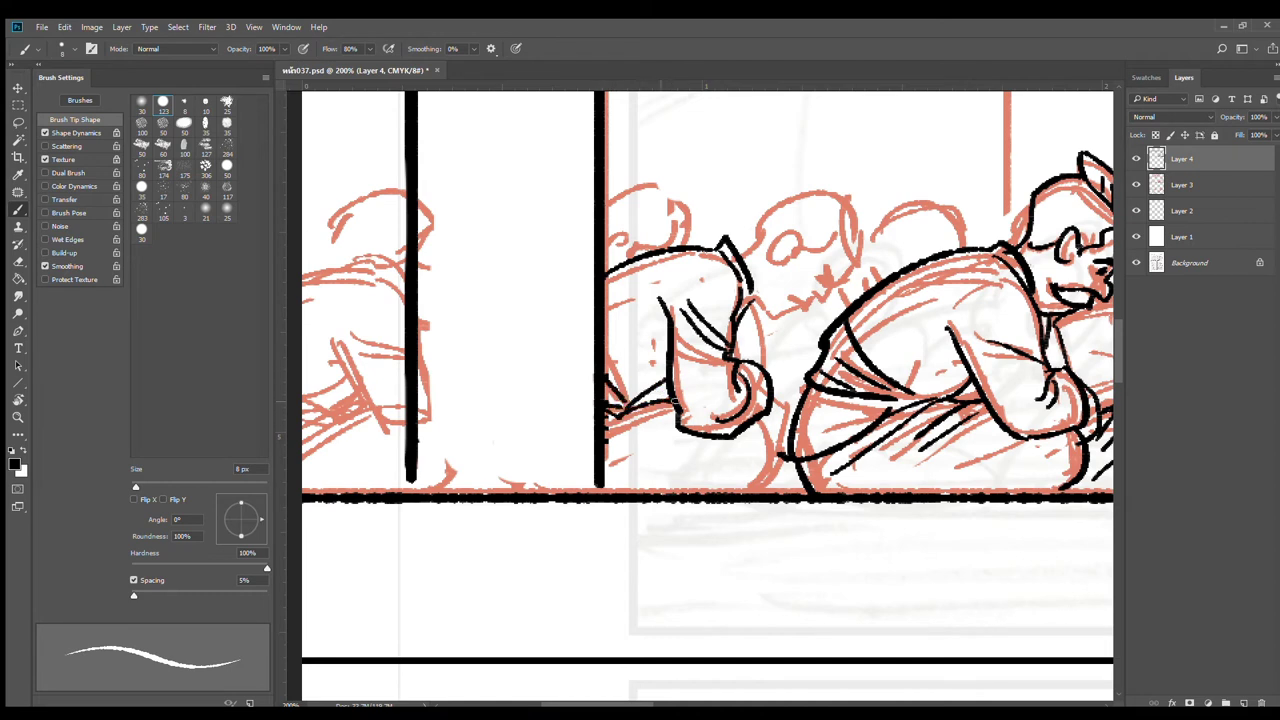
left_click_drag(610, 436, 677, 428)
left_click_drag(764, 420, 765, 486)
mouse_move(715, 439)
left_mouse_down()
mouse_move(678, 462)
mouse_move(608, 472)
left_mouse_up()
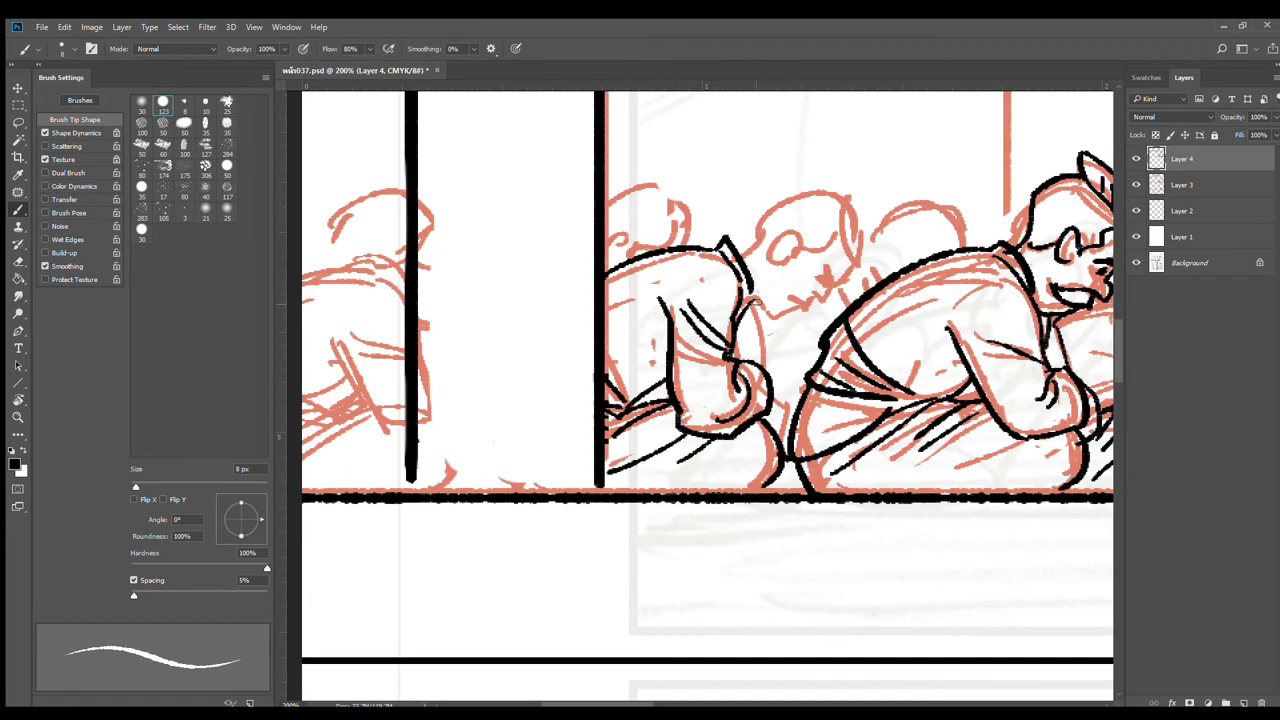
Step: Ink the pillar-side man's head with its facial profile, eye, ear, hairline, skull and front hair, undoing unwanted strokes
mouse_move(752, 289)
left_mouse_down()
mouse_move(749, 307)
mouse_move(785, 321)
mouse_move(819, 297)
mouse_move(810, 308)
mouse_move(832, 306)
mouse_move(866, 259)
mouse_move(840, 192)
left_mouse_up()
key("ctrl+alt+z")
key("ctrl+alt+z")
left_click(827, 278)
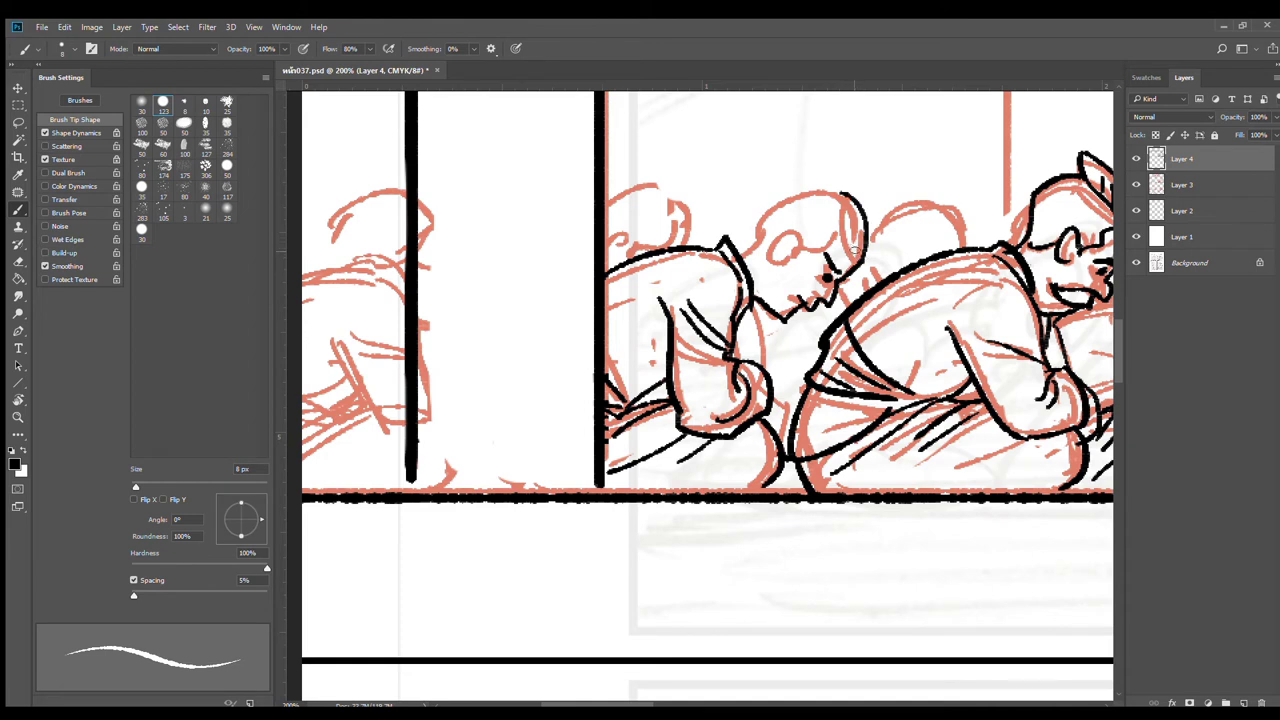
left_click_drag(860, 256, 836, 182)
mouse_move(842, 231)
left_mouse_down()
mouse_move(770, 256)
mouse_move(764, 234)
mouse_move(802, 200)
mouse_move(836, 194)
left_mouse_up()
key("ctrl+z")
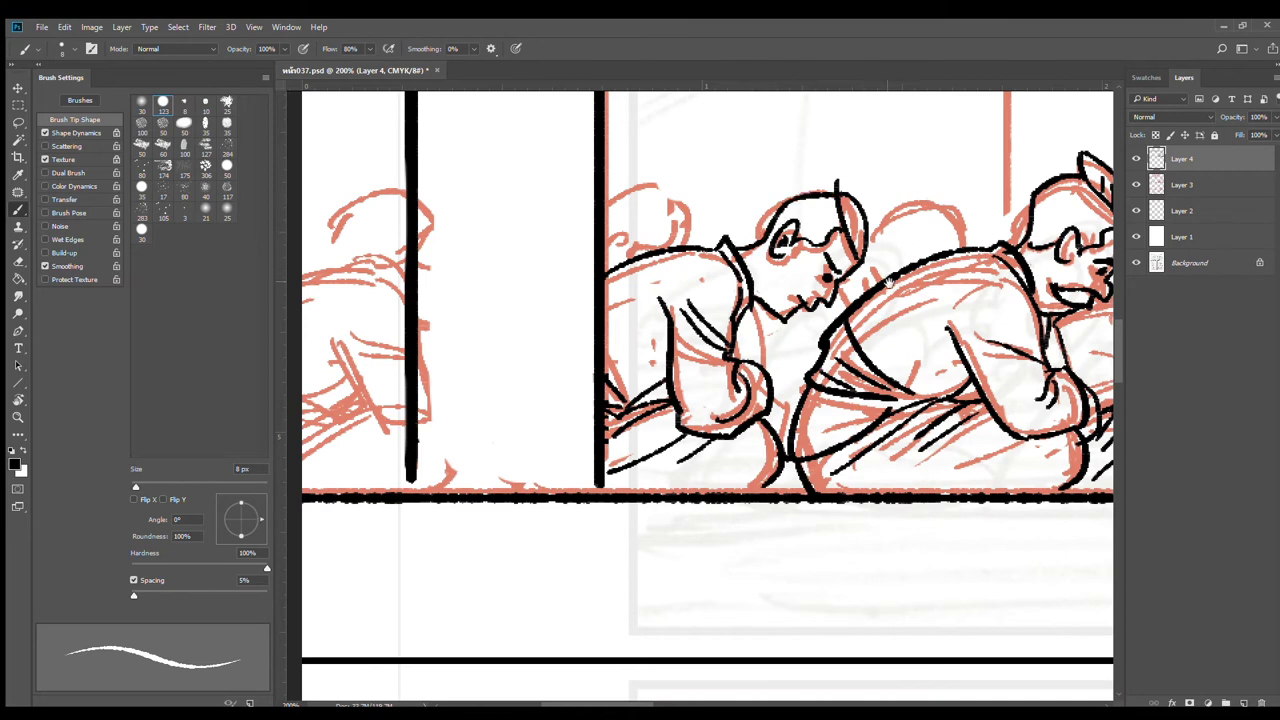
Step: Ink the half-hidden head behind the mustached man's back, plus short lines below the pillar-side man's chin
mouse_move(890, 253)
left_mouse_down()
mouse_move(775, 270)
mouse_move(766, 242)
mouse_move(836, 228)
mouse_move(856, 264)
left_mouse_up()
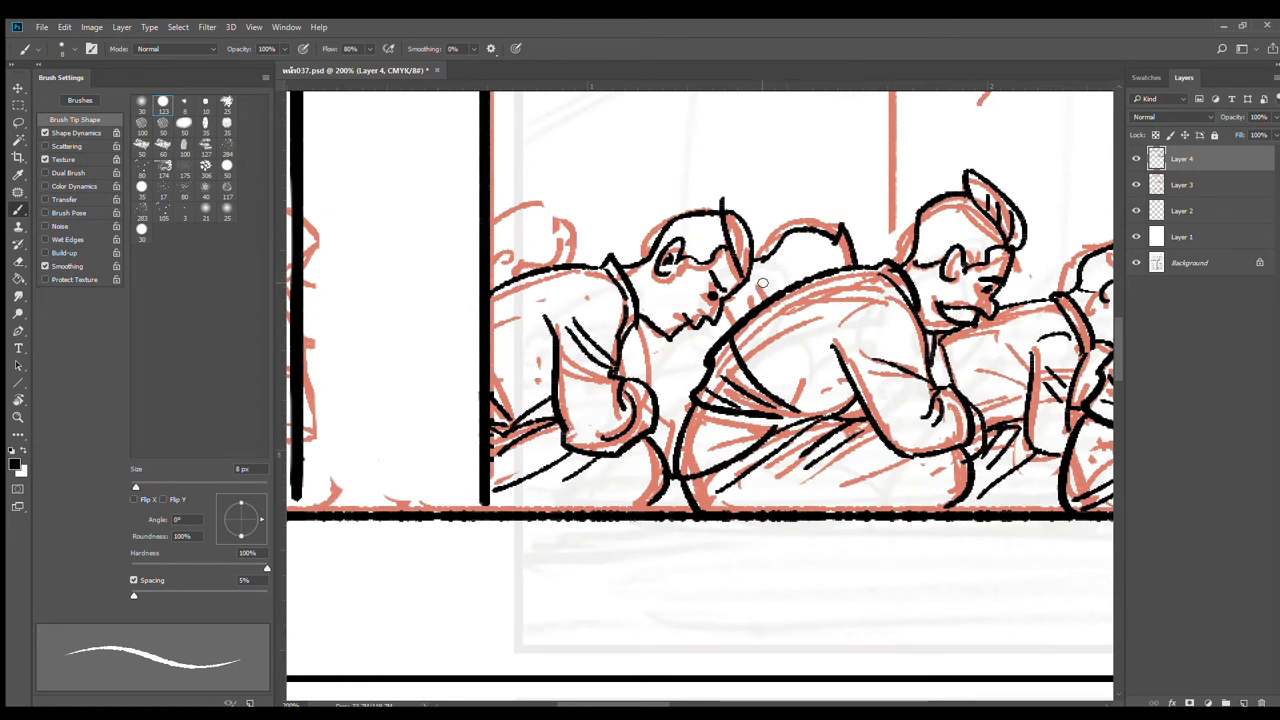
left_click_drag(768, 270, 750, 302)
mouse_move(650, 330)
left_mouse_down()
mouse_move(649, 366)
mouse_move(680, 376)
left_mouse_up()
left_click_drag(763, 262, 814, 275)
Step: Ink the partly hidden head at the pillar's edge with its skull, ear, hairline and pointed hair
left_click_drag(630, 287, 897, 281)
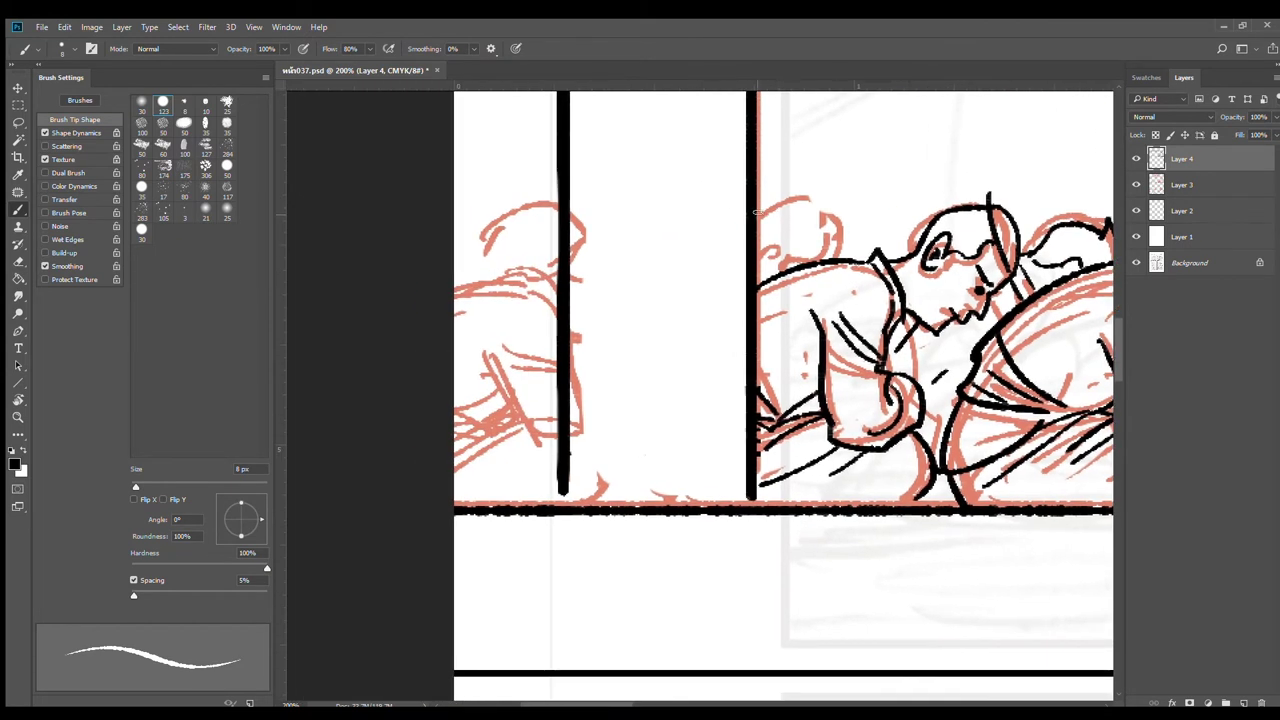
mouse_move(758, 212)
left_mouse_down()
mouse_move(817, 207)
mouse_move(821, 191)
left_mouse_up()
left_click_drag(821, 191, 840, 256)
mouse_move(821, 213)
left_mouse_down()
mouse_move(822, 256)
mouse_move(780, 259)
mouse_move(803, 264)
left_mouse_up()
Step: Ink the cropped figure between the page edge and the pillar: back, collar, head with ear and hair, sleeve and waist folds
left_click_drag(566, 296, 793, 276)
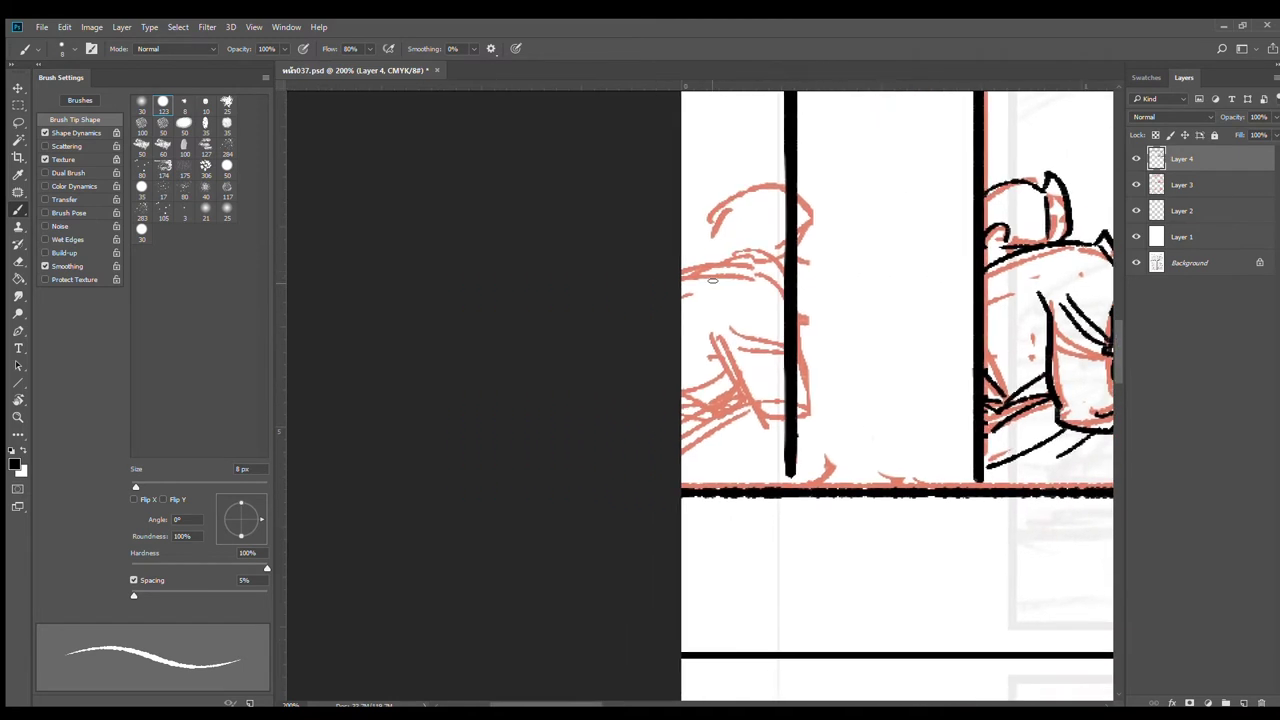
mouse_move(684, 272)
left_mouse_down()
mouse_move(776, 264)
mouse_move(758, 250)
mouse_move(778, 270)
left_mouse_up()
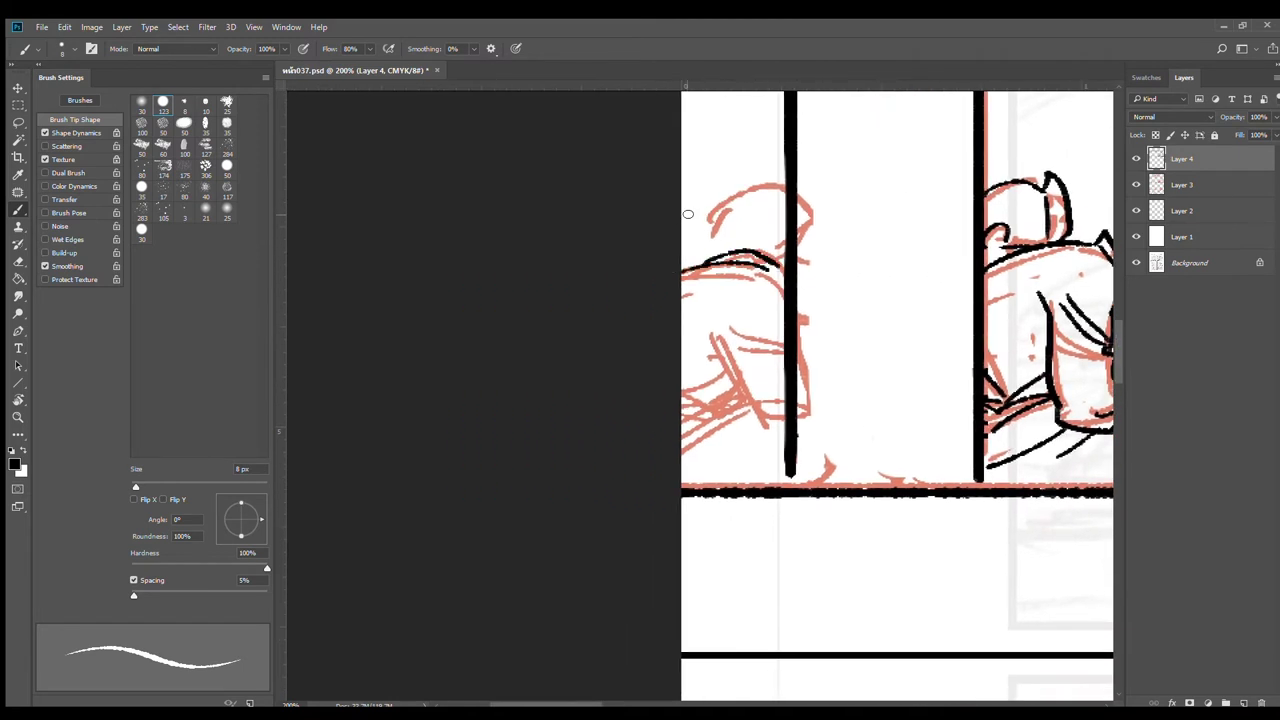
mouse_move(682, 232)
left_mouse_down()
mouse_move(778, 212)
mouse_move(776, 250)
mouse_move(716, 248)
mouse_move(756, 244)
mouse_move(778, 222)
left_mouse_up()
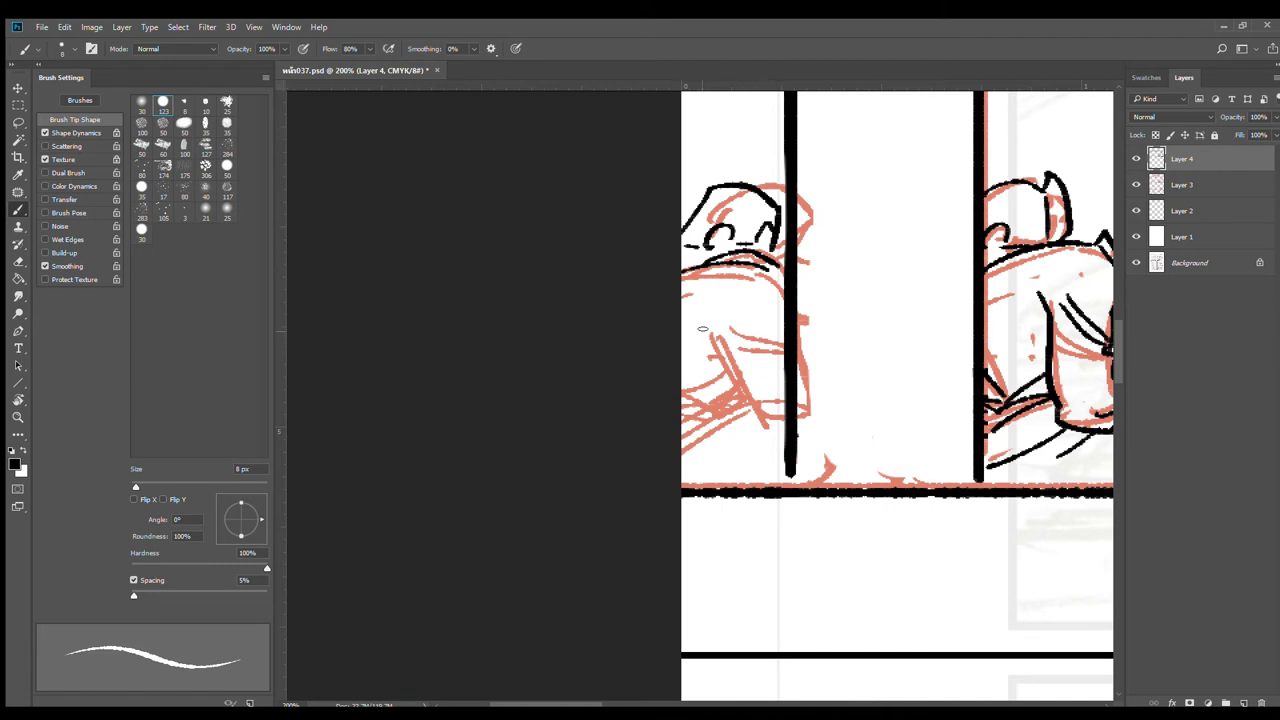
left_click_drag(703, 329, 768, 398)
left_click_drag(782, 344, 728, 342)
mouse_move(784, 332)
left_mouse_down()
mouse_move(722, 332)
mouse_move(736, 394)
mouse_move(720, 384)
mouse_move(682, 436)
left_mouse_up()
mouse_move(766, 404)
left_mouse_down()
mouse_move(702, 448)
mouse_move(756, 408)
left_mouse_up()
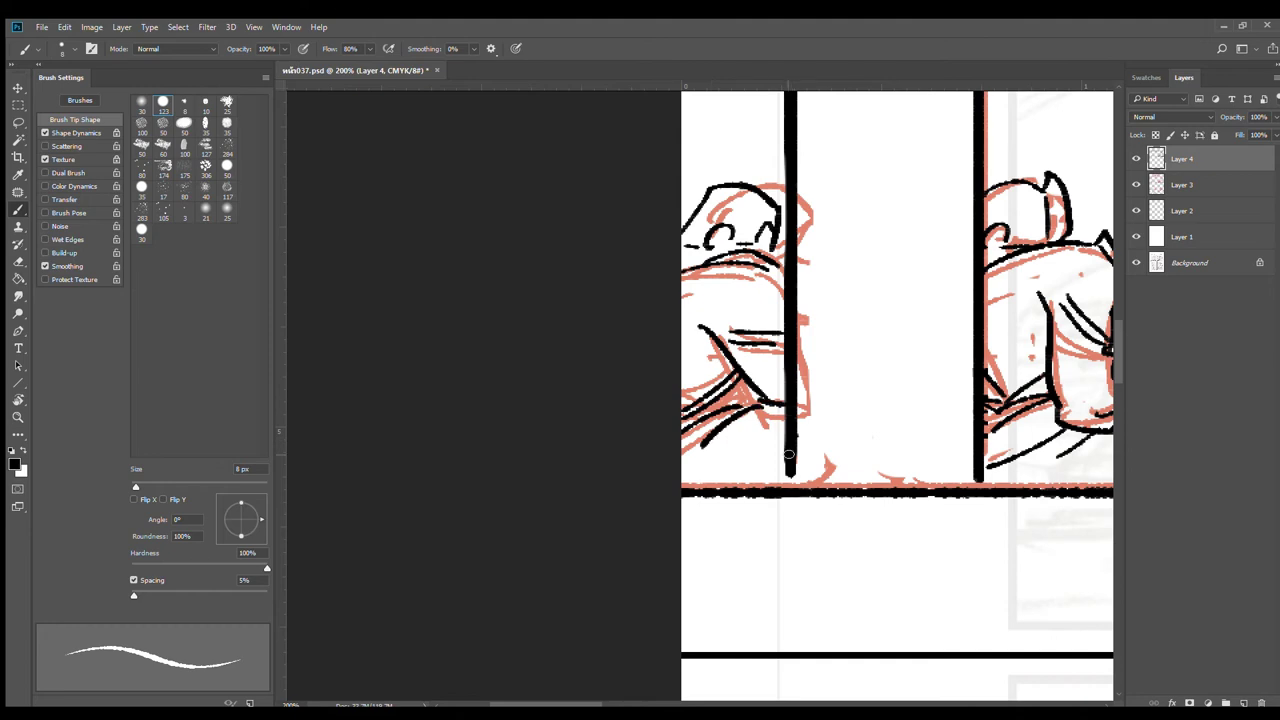
Step: Save the page with the completed row of kneeling figures
left_click(870, 438, "alt")
left_click(890, 438, "alt")
left_click(1000, 430, "alt")
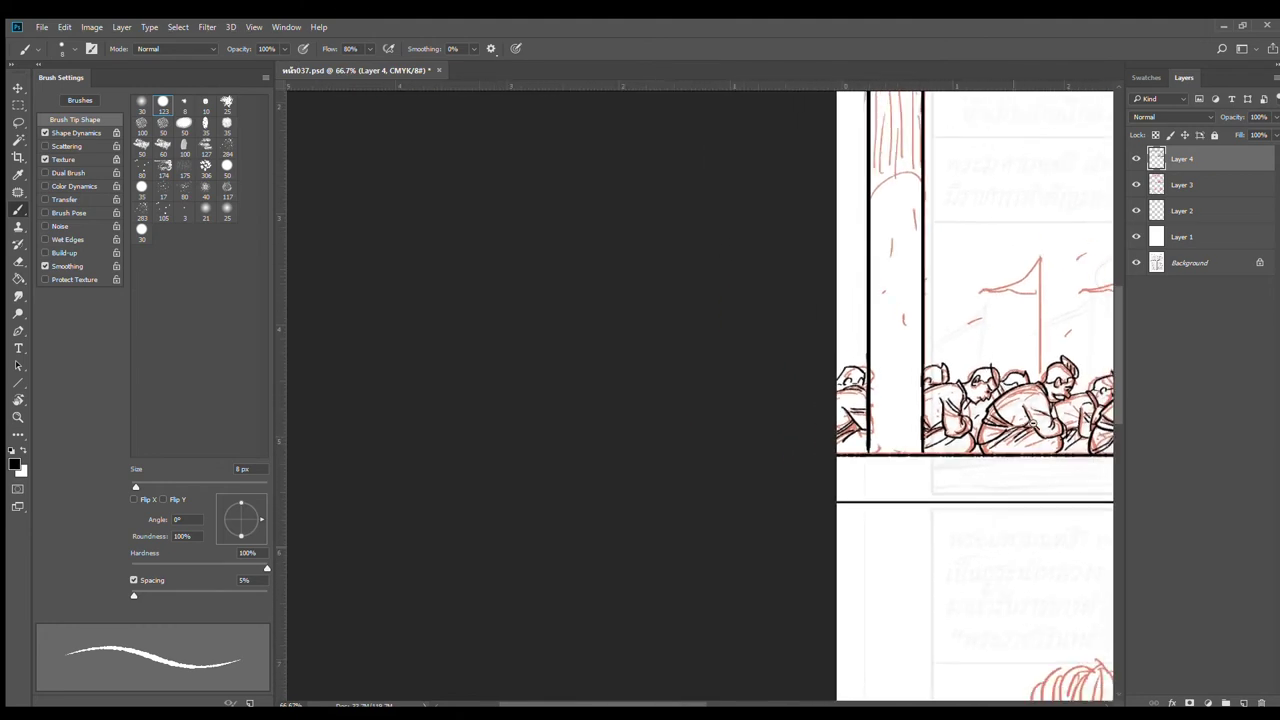
left_click_drag(1080, 405, 598, 346)
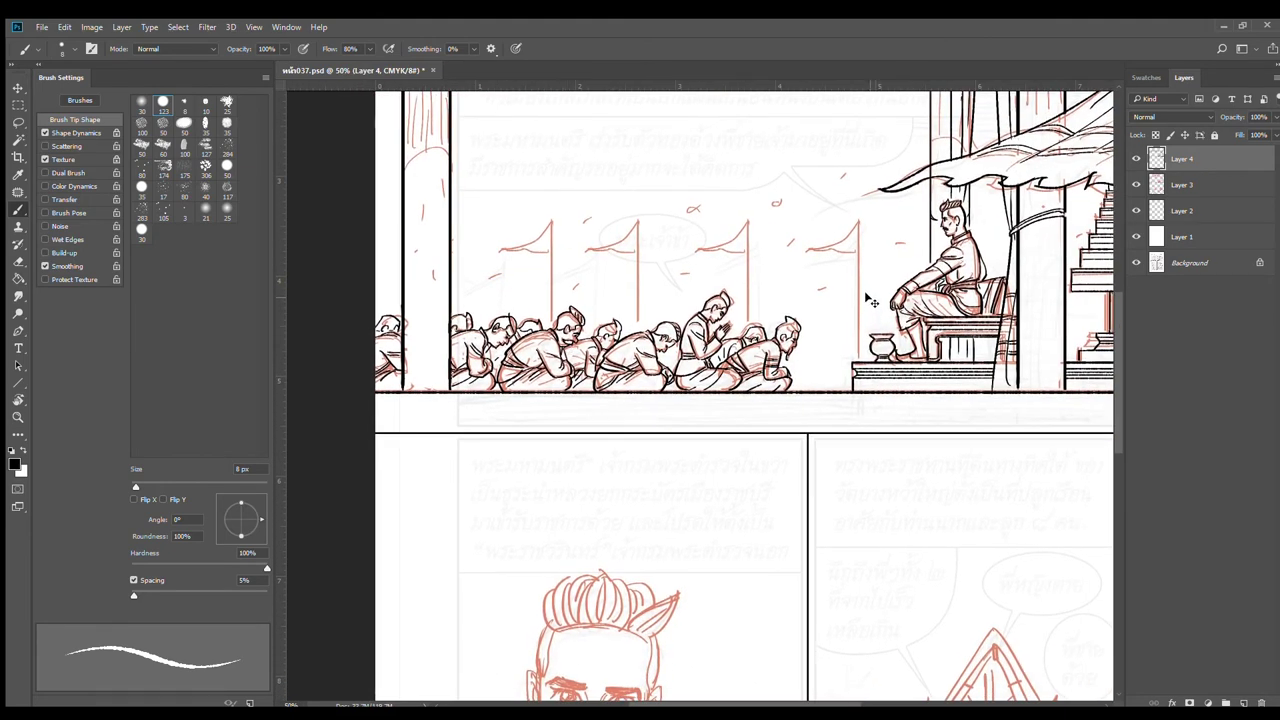
key("ctrl+s")
Step: Ink the flagpole nearest the throne with its small finial and a curved triangular pennant with a ragged lower edge
scroll(845, 262, "up", 2)
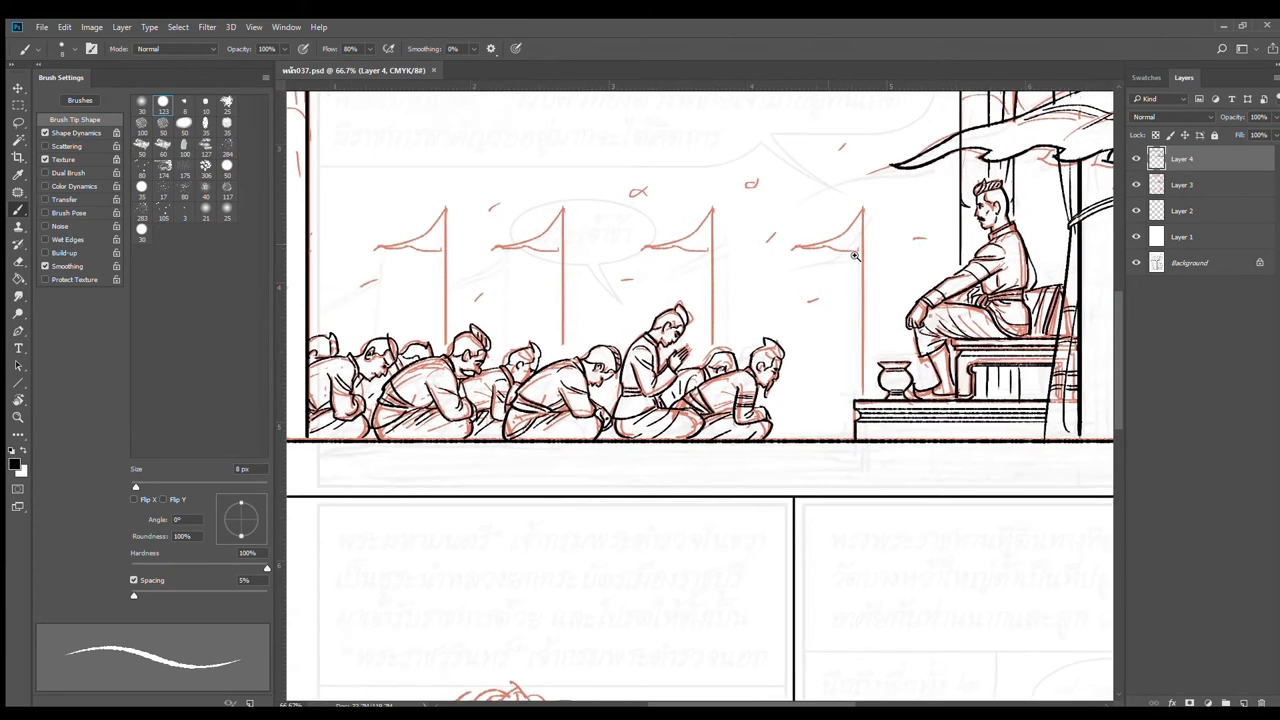
left_click_drag(866, 181, 867, 452)
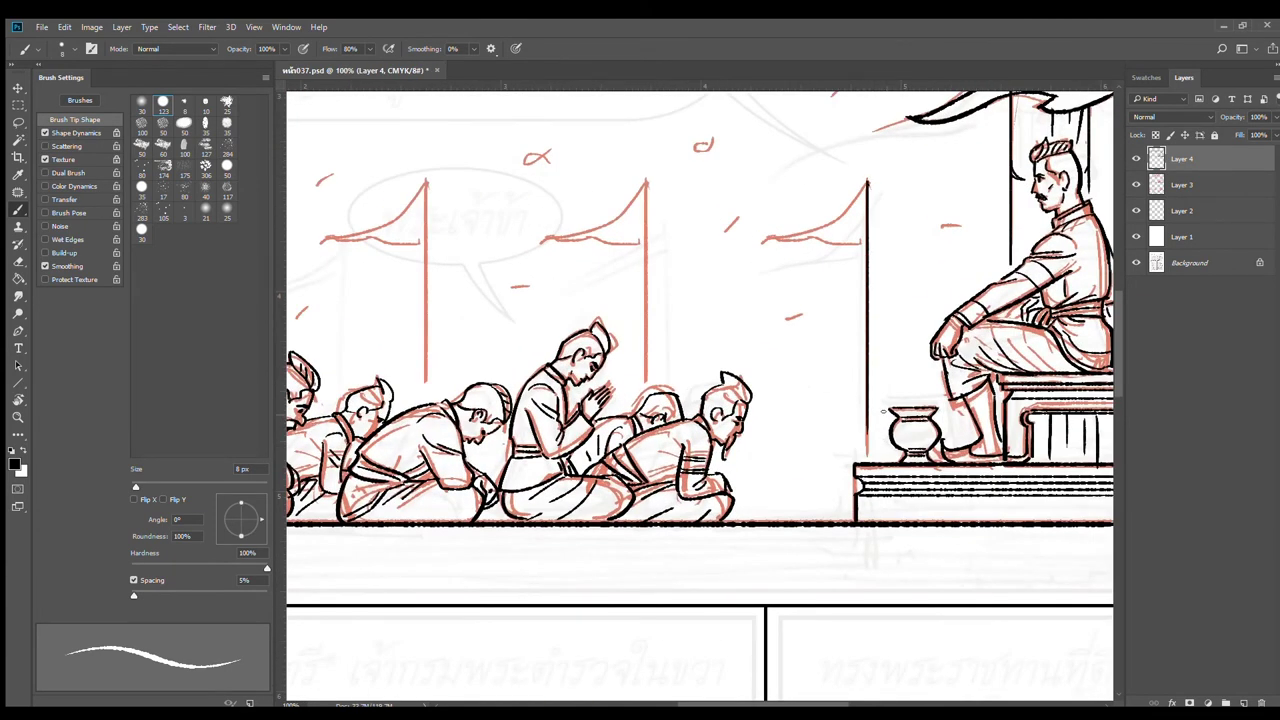
scroll(860, 212, "up", 1)
mouse_move(875, 152)
left_mouse_down()
mouse_move(676, 264)
mouse_move(868, 270)
left_mouse_up()
mouse_move(875, 152)
left_mouse_down()
mouse_move(857, 277)
mouse_move(855, 230)
mouse_move(856, 262)
left_mouse_up()
key("ctrl+minus")
key("ctrl+minus")
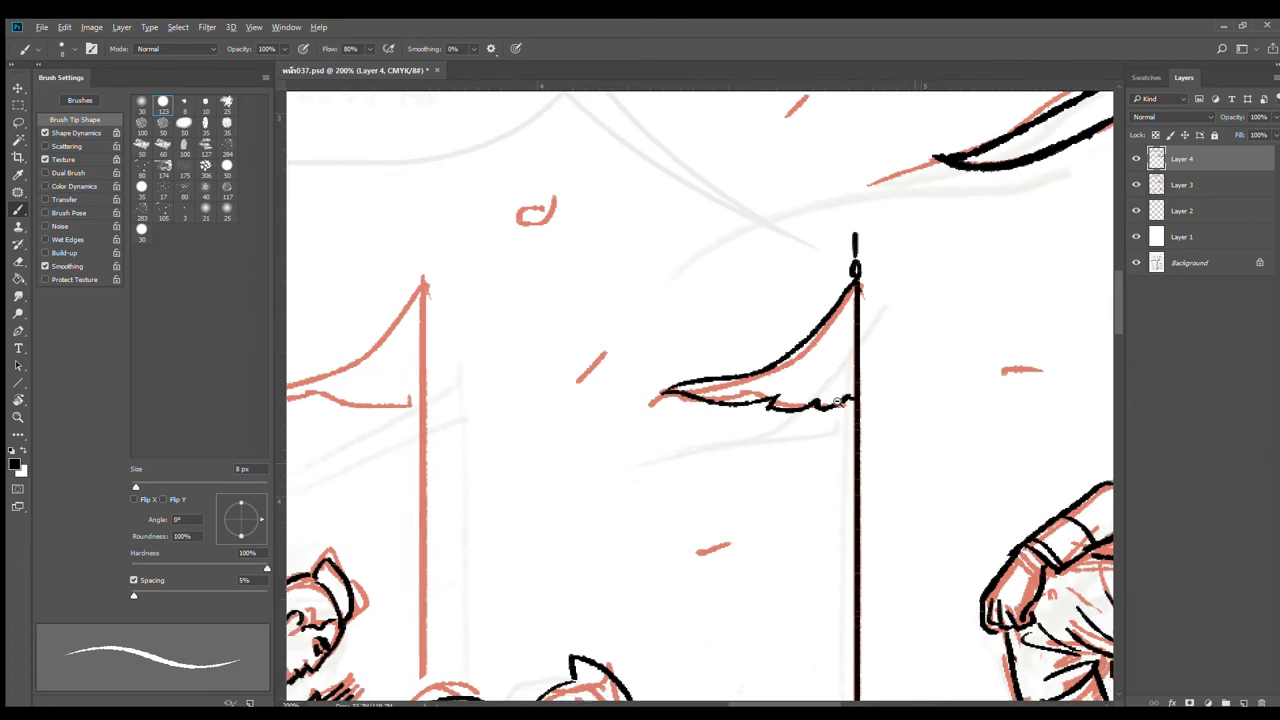
Step: Lasso the inked flag and pole, place three copies along the row above the kneeling figures, and deselect
left_click(19, 121)
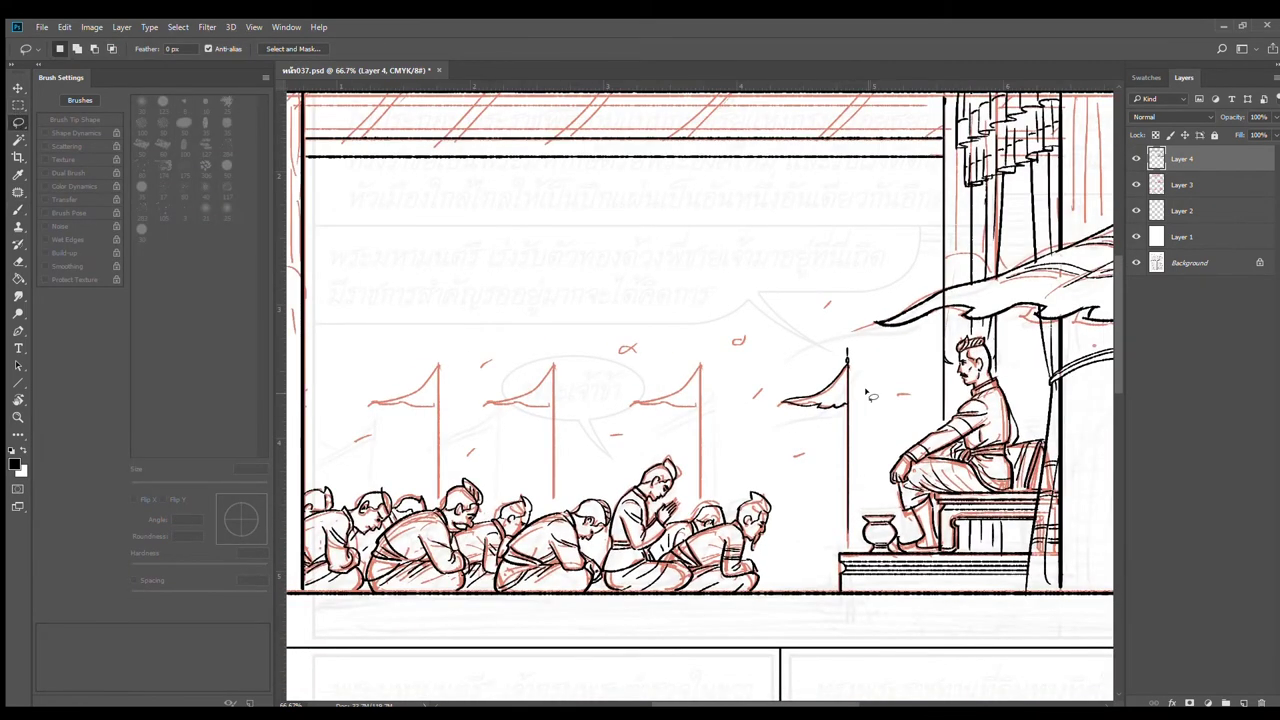
mouse_move(878, 391)
left_mouse_down()
mouse_move(806, 455)
mouse_move(870, 504)
left_mouse_up()
left_click_drag(815, 435, 433, 426)
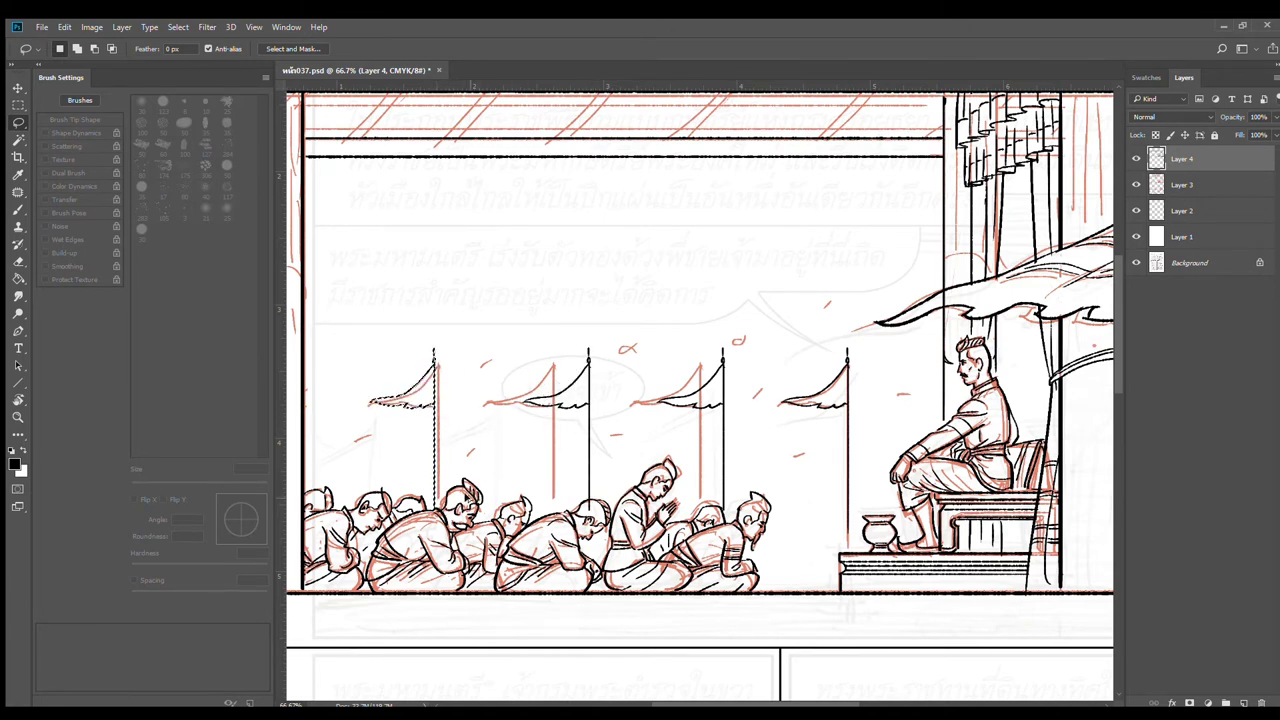
key("ctrl+d")
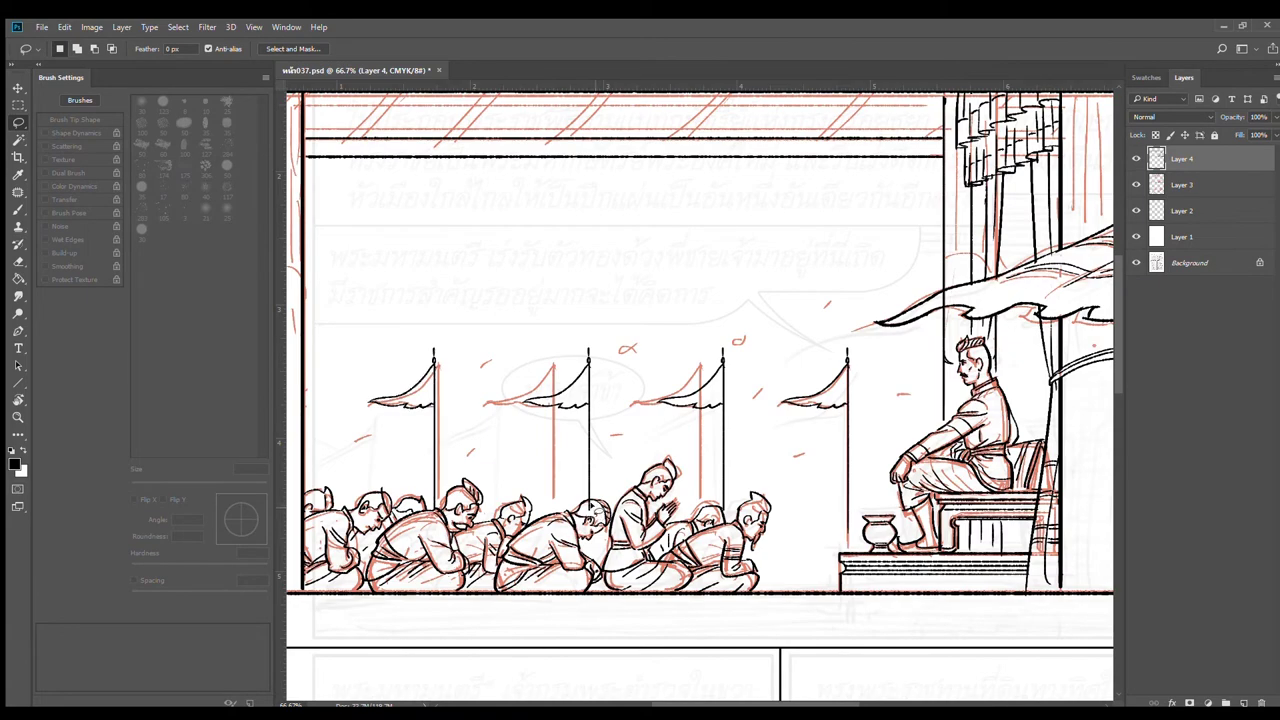
key("e")
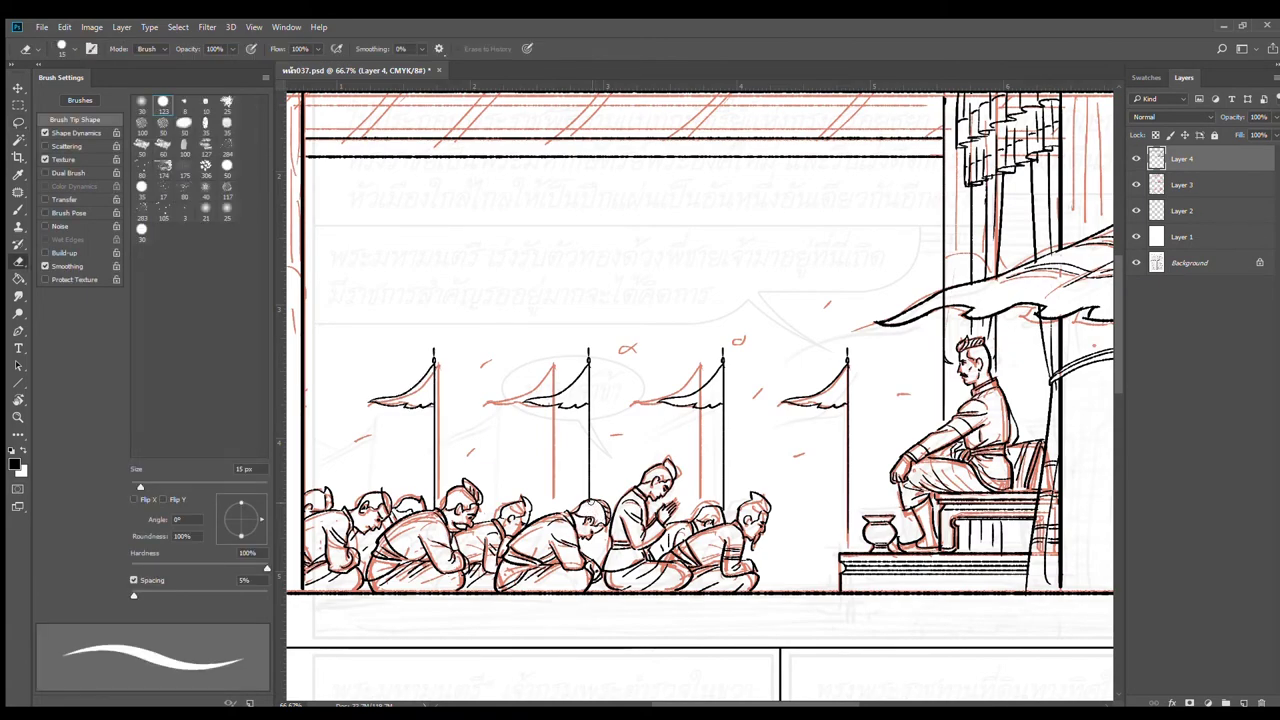
left_click(822, 454, "alt")
left_click(822, 454, "alt")
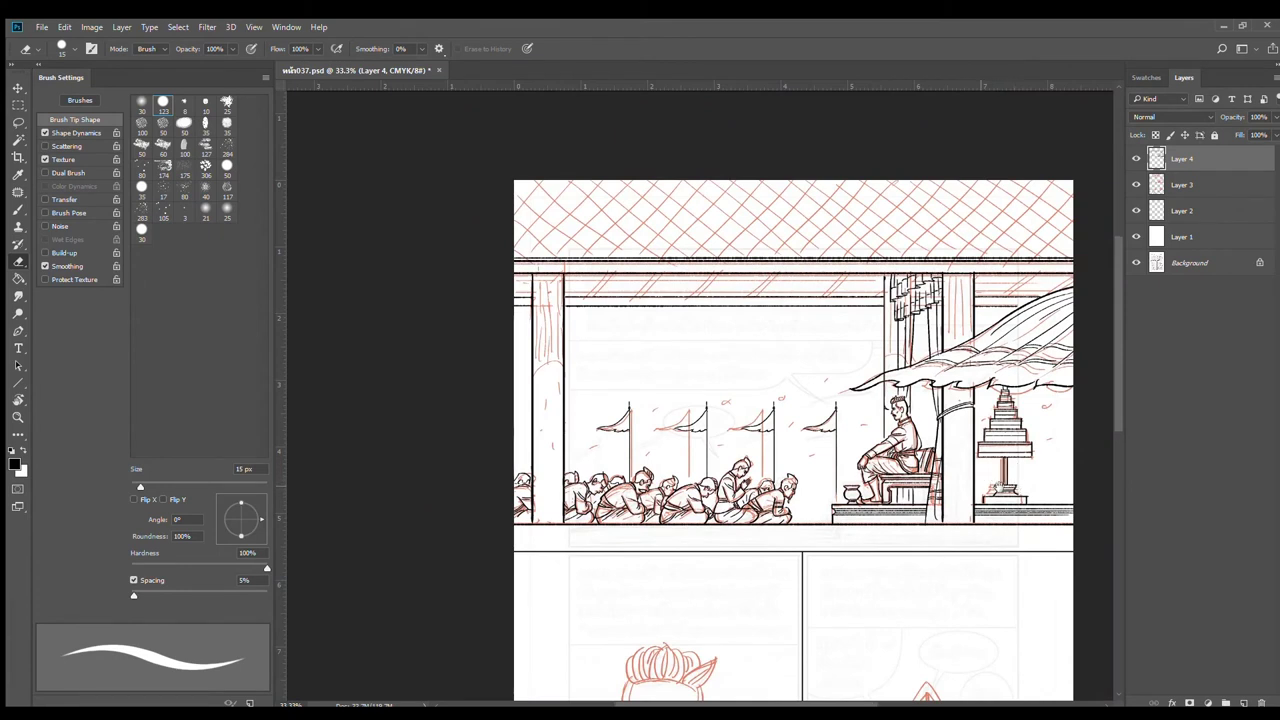
left_click_drag(998, 481, 984, 482)
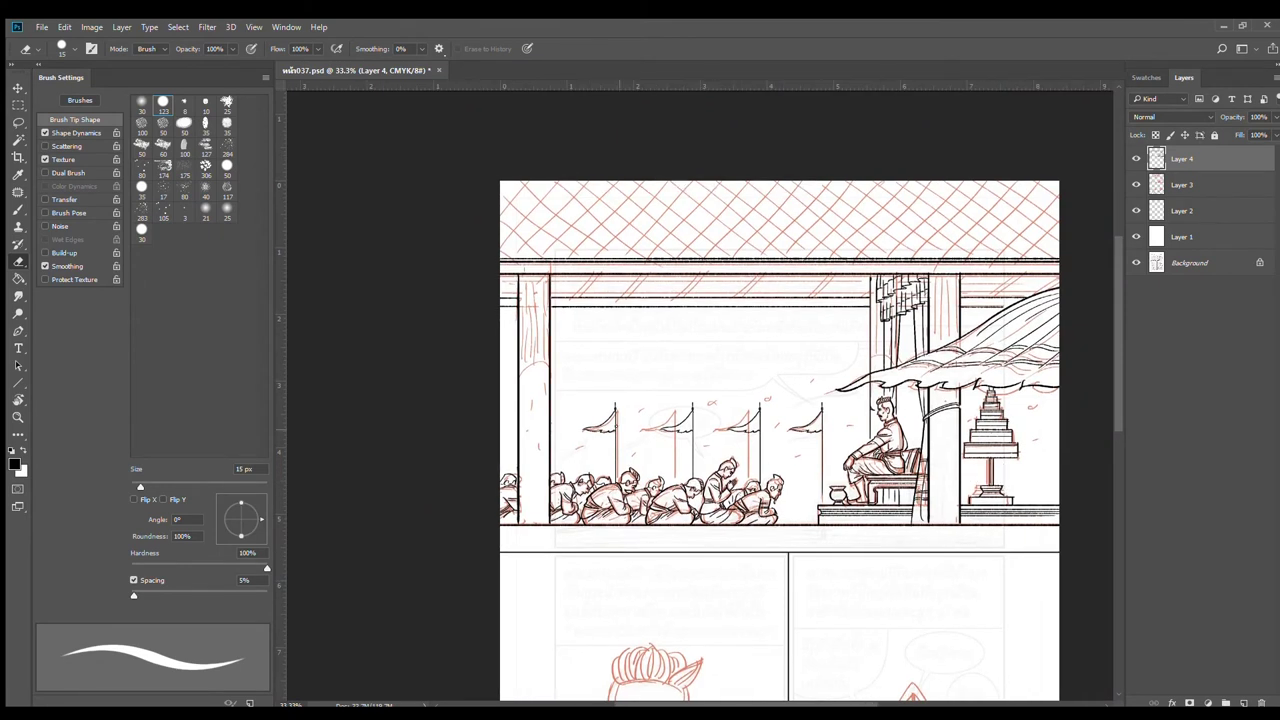
Step: Lasso the inked flag nearest the throne and place a copy of it behind the seated figure
left_click(18, 121)
mouse_move(835, 410)
left_mouse_down()
mouse_move(780, 446)
mouse_move(788, 408)
mouse_move(807, 473)
mouse_move(830, 462)
mouse_move(832, 430)
left_mouse_up()
key("ctrl+d")
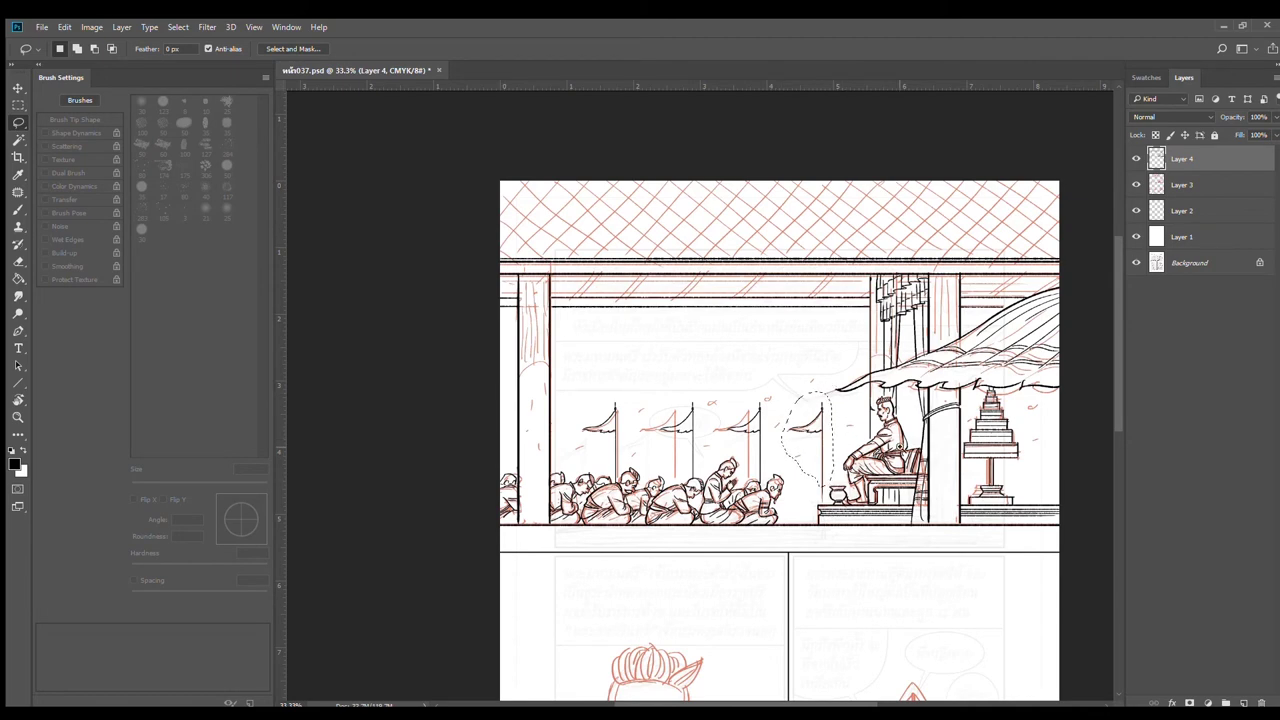
mouse_move(904, 446)
left_mouse_down()
mouse_move(955, 460)
mouse_move(791, 462)
left_mouse_up()
left_click(726, 417, "ctrl")
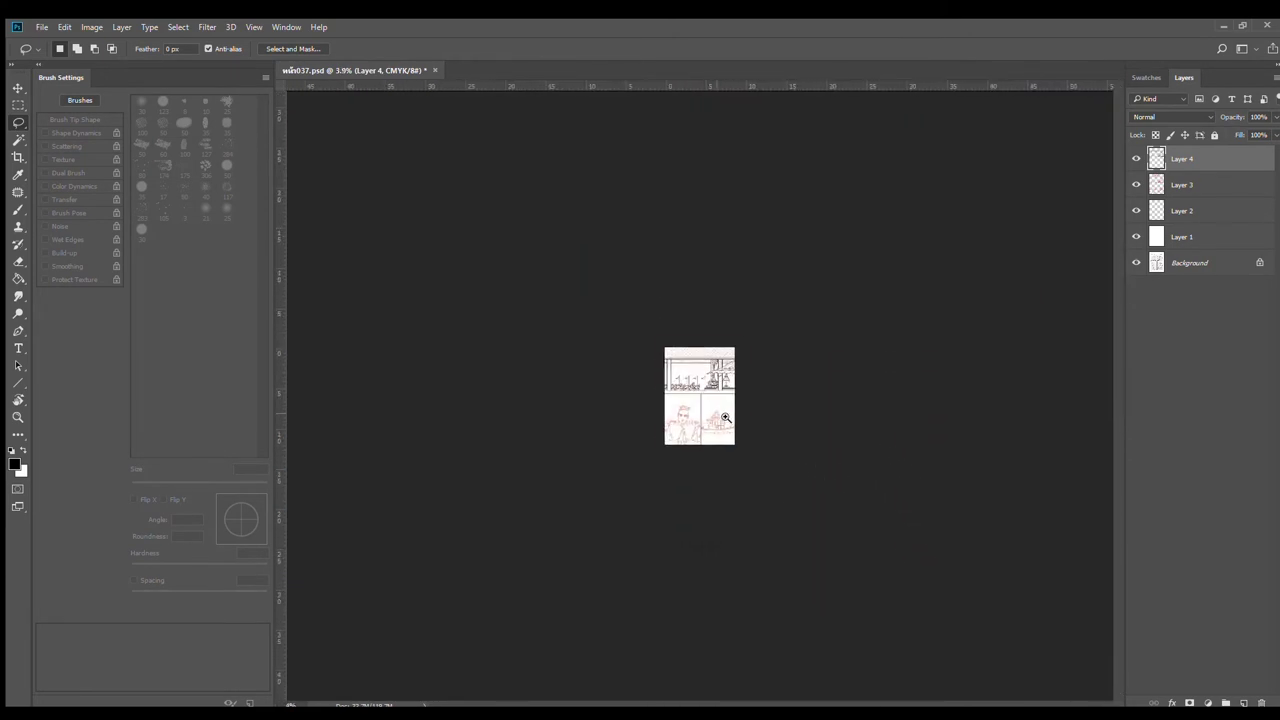
left_click(730, 415, "ctrl")
left_click(743, 411, "ctrl")
left_click(745, 406, "ctrl")
left_click(747, 401, "ctrl")
mouse_move(747, 401)
left_mouse_down()
mouse_move(760, 386)
mouse_move(754, 431)
mouse_move(610, 312)
left_mouse_up()
left_click(610, 312)
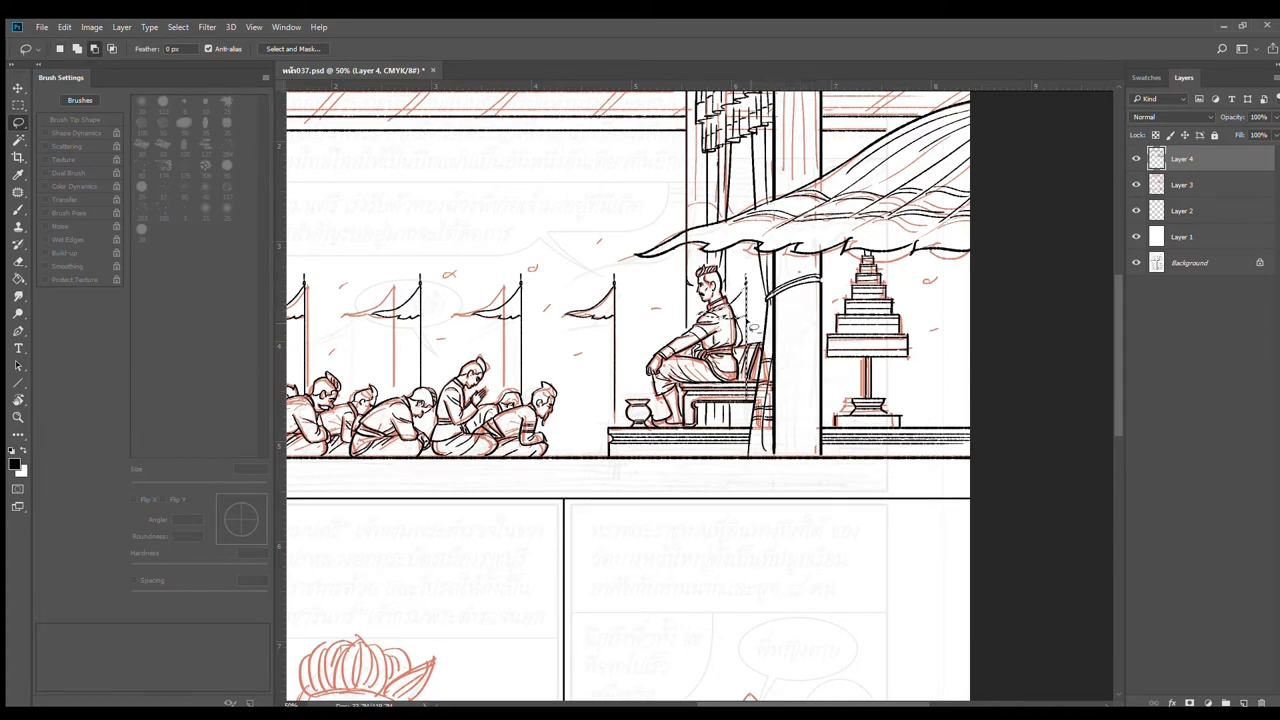
Step: Trim the copied flag and pole where they overlap the seated figure and the seat, and deselect
mouse_move(738, 322)
left_mouse_down()
mouse_move(701, 308)
mouse_move(730, 333)
left_mouse_up()
left_click_drag(746, 408, 762, 372)
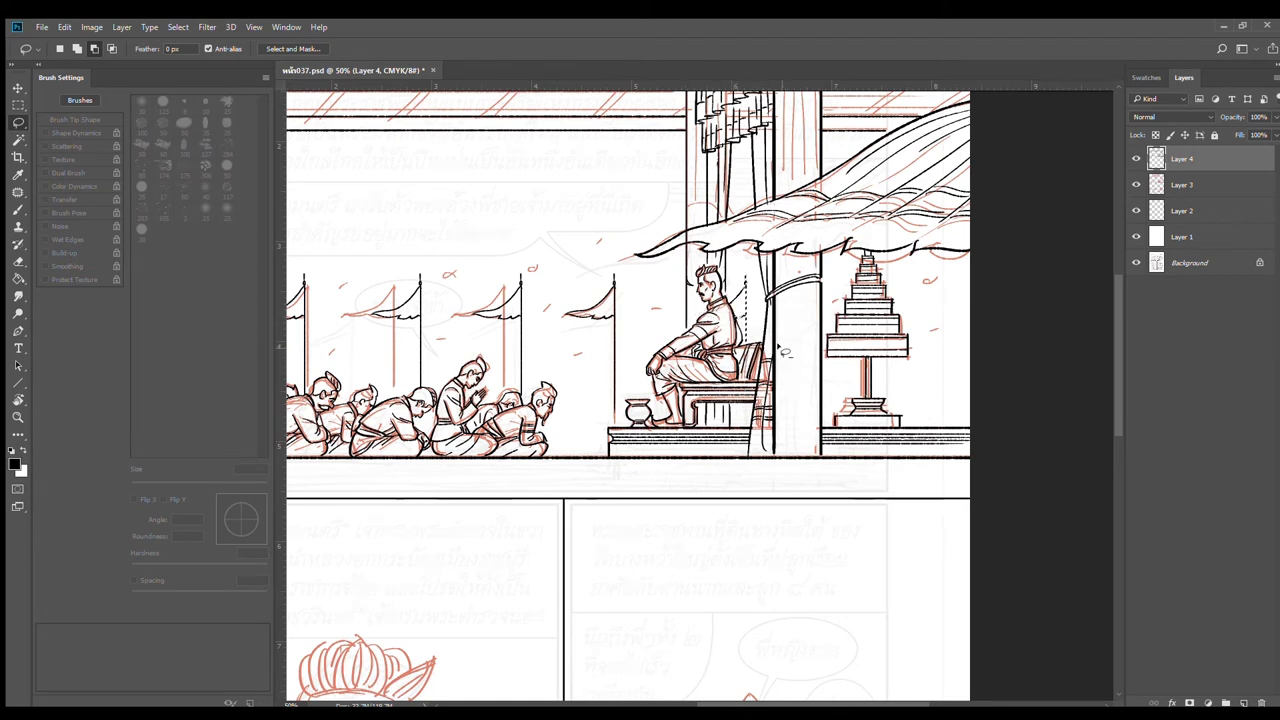
key("ctrl+d")
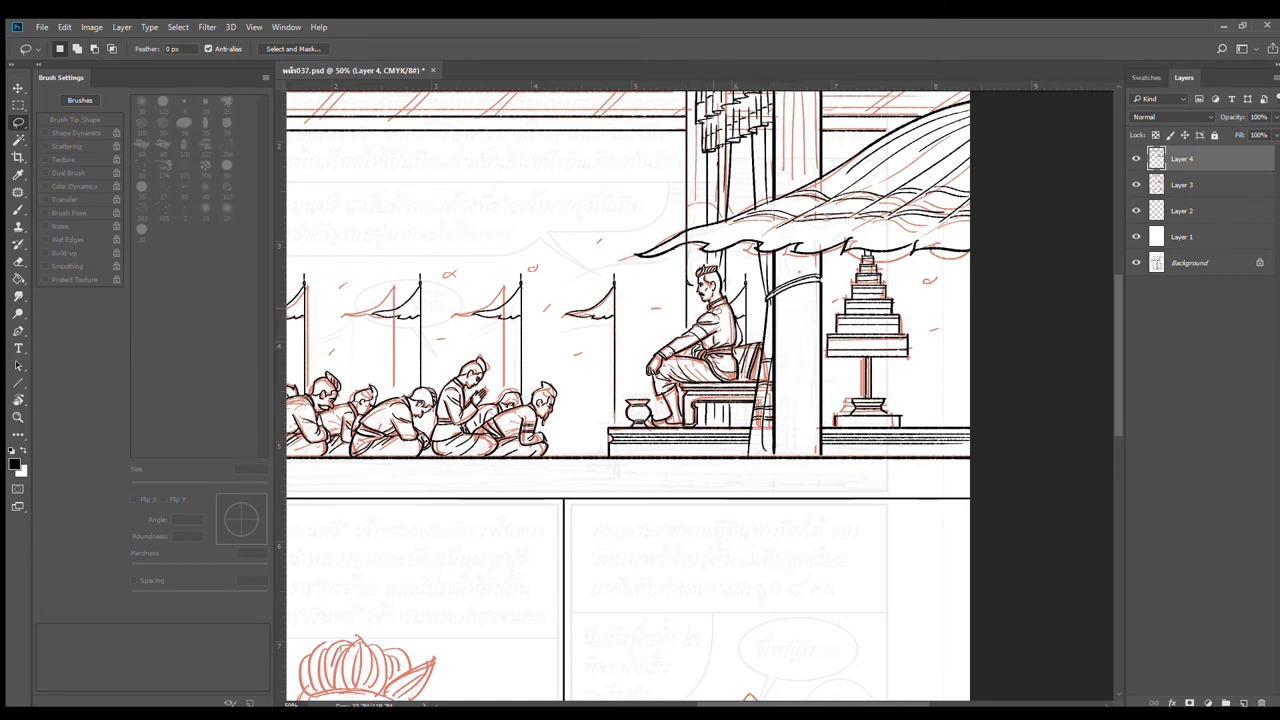
Step: Place another copy of the flag at the page edge beyond the tiered stand, deselect, and save the page
mouse_move(628, 264)
left_mouse_down()
mouse_move(550, 310)
mouse_move(600, 415)
mouse_move(626, 405)
mouse_move(630, 302)
mouse_move(574, 340)
mouse_move(622, 383)
mouse_move(631, 325)
mouse_move(576, 288)
mouse_move(613, 411)
mouse_move(636, 340)
mouse_move(955, 345)
left_mouse_up()
key("ctrl+d")
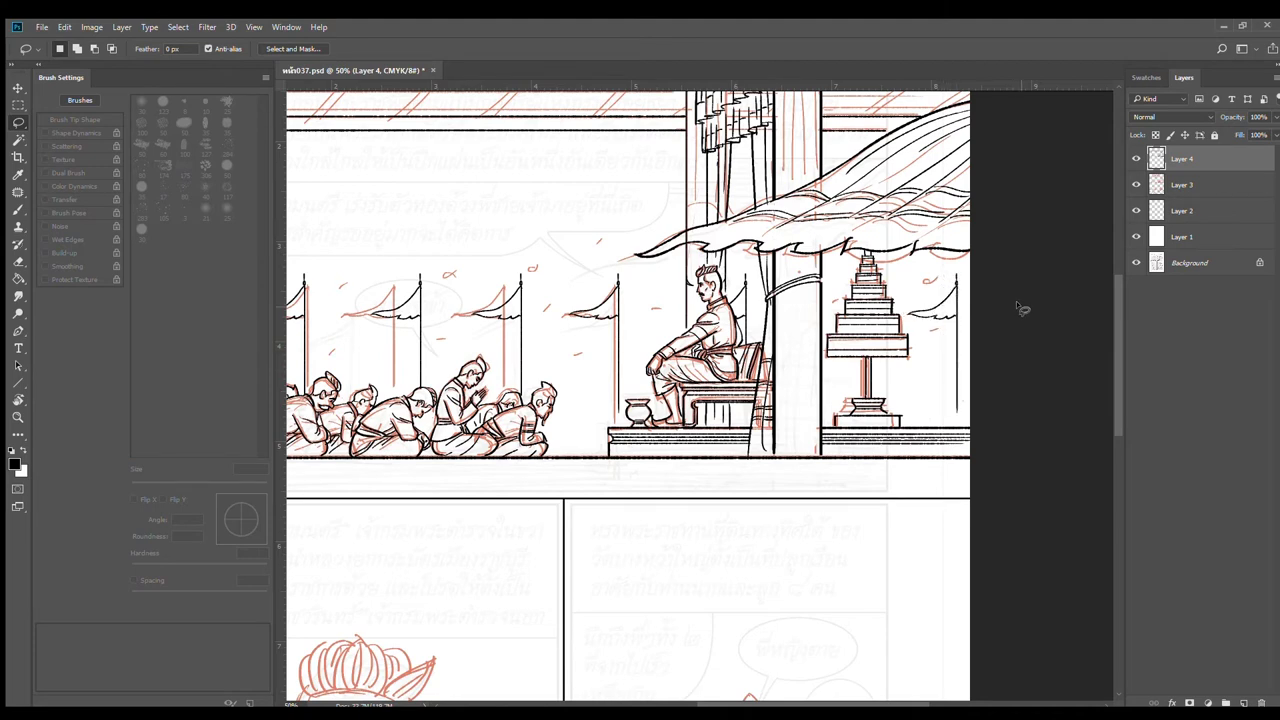
left_click(986, 357, "alt")
left_click(986, 357, "alt")
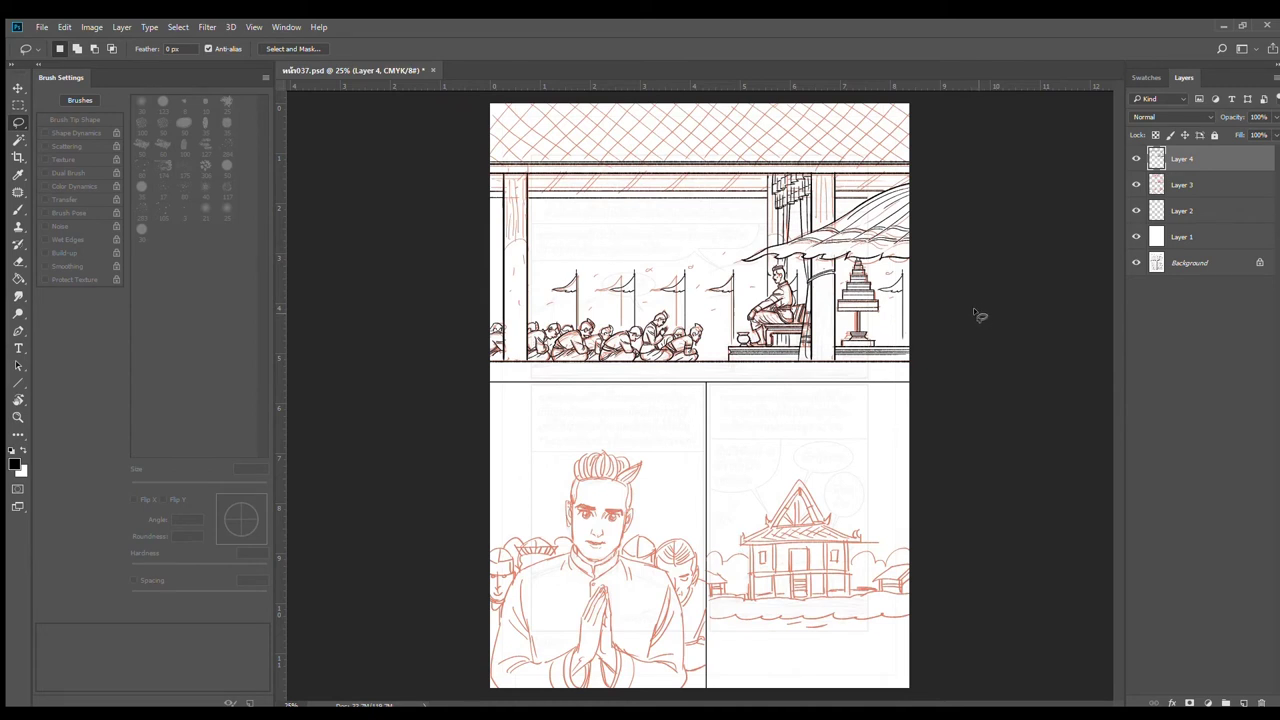
key("ctrl+s")
Step: With the 8 px brush, ink the curved diagonal brace under the roof beam nearest the curtain as two parallel strokes with a closed lower end
scroll(646, 172, "up", 3)
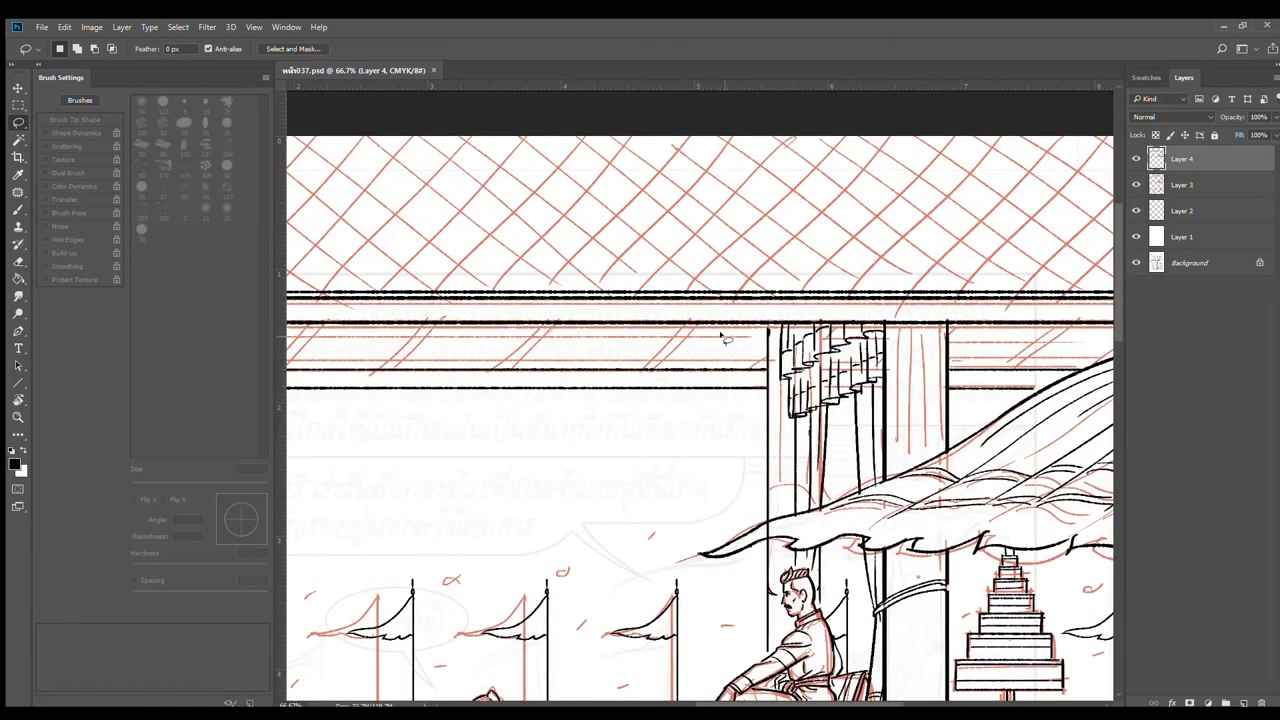
key("b")
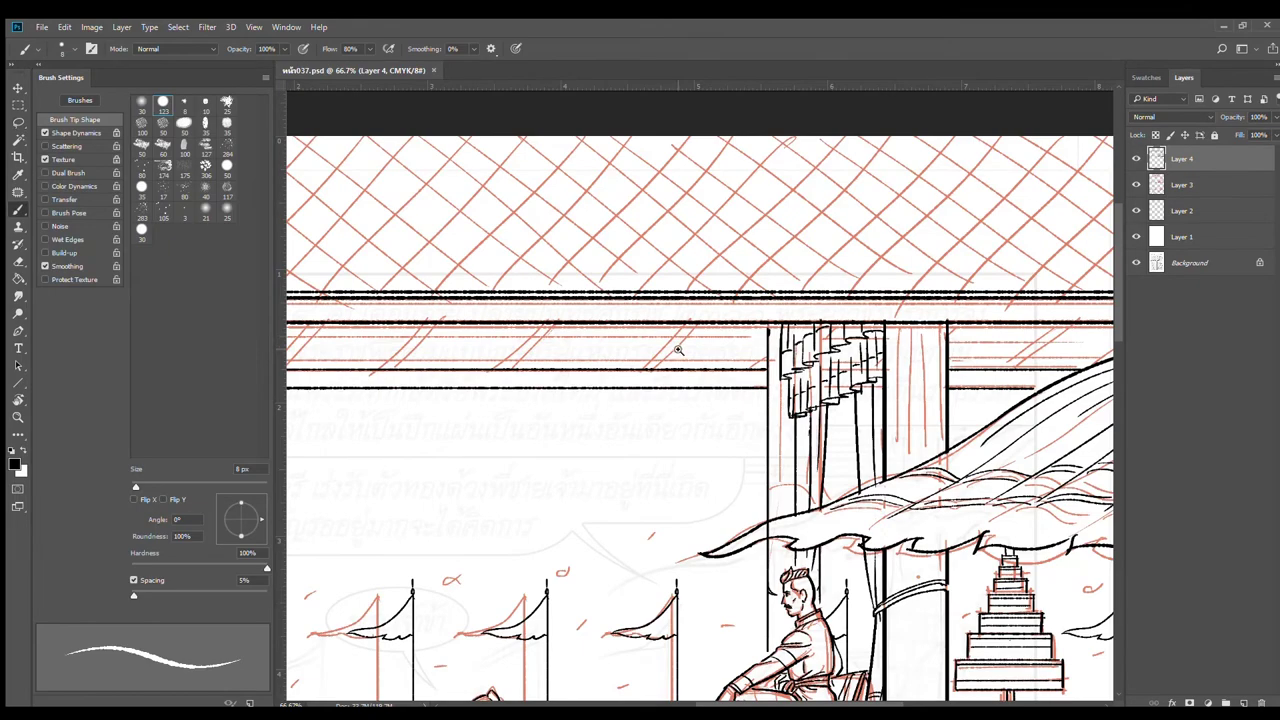
scroll(679, 350, "up", 1)
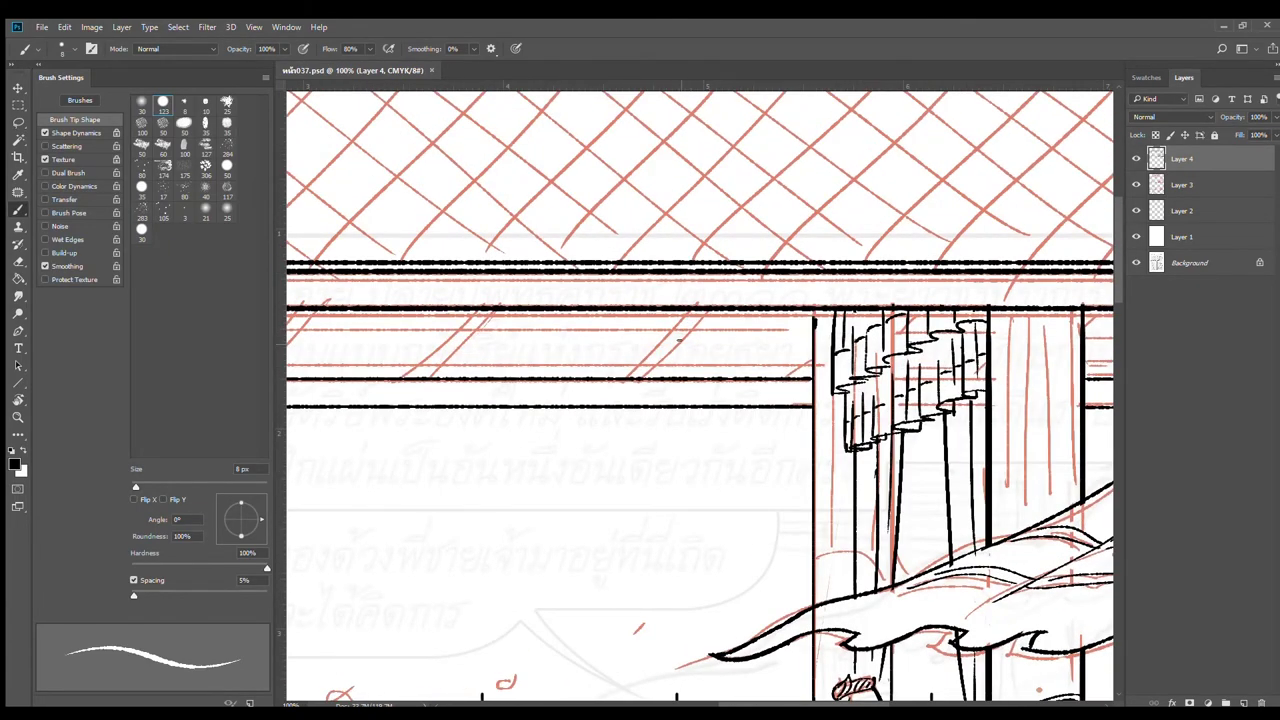
scroll(660, 370, "up", 1)
left_click_drag(748, 252, 603, 423)
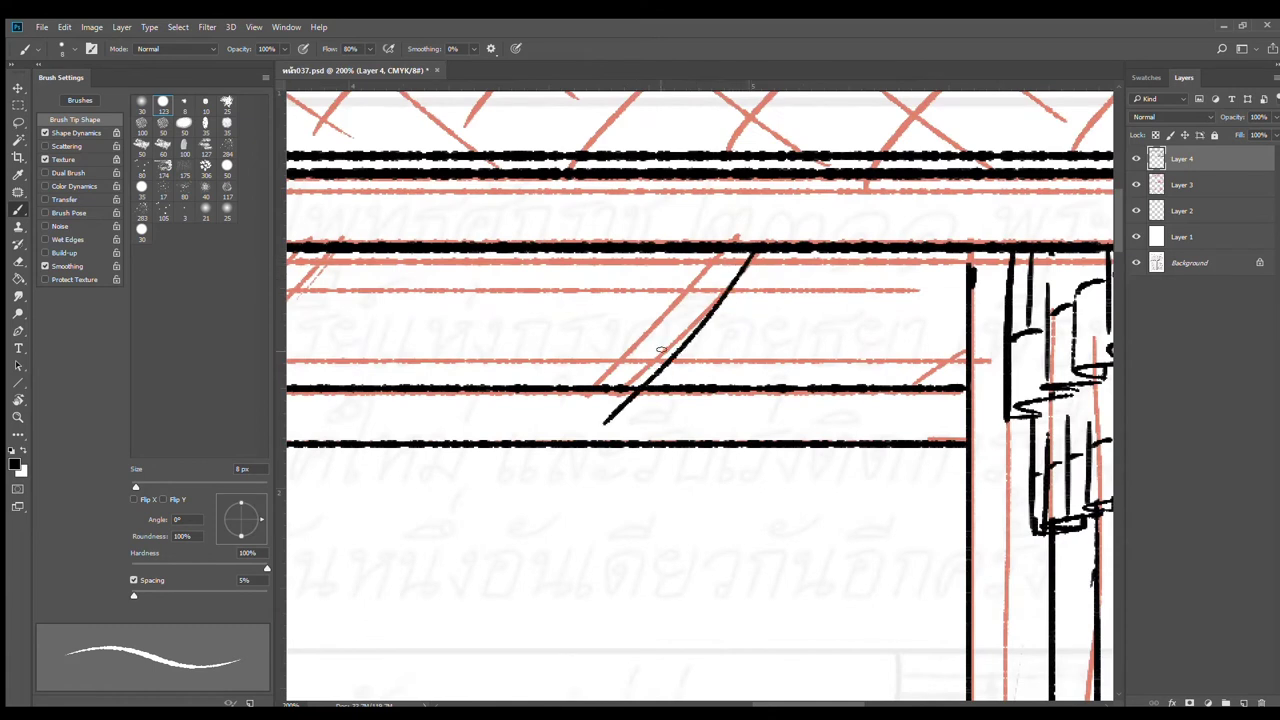
key("ctrl+z")
left_click_drag(751, 254, 590, 418)
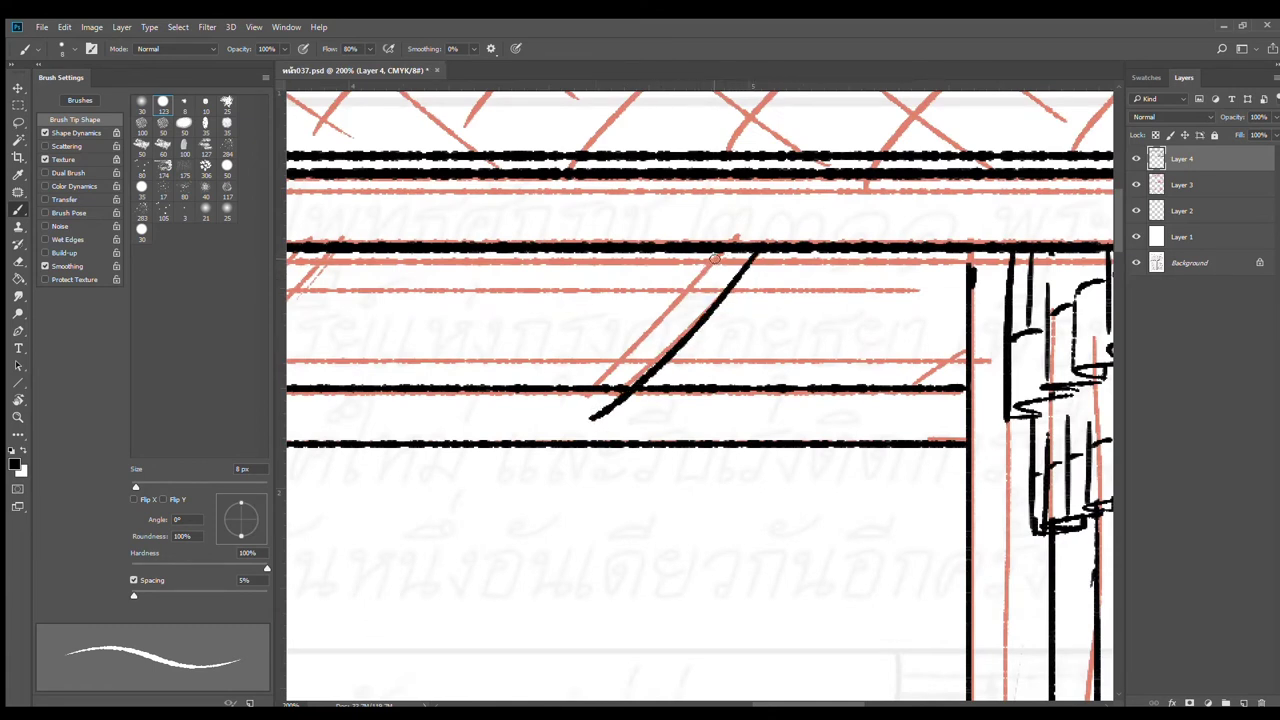
mouse_move(718, 255)
left_mouse_down()
mouse_move(605, 372)
mouse_move(591, 418)
left_mouse_up()
key("ctrl+z")
Step: Ink the second and third curved roof braces from the curtain, each with paired strokes and a short vertical lower end
left_click_drag(508, 402, 930, 371)
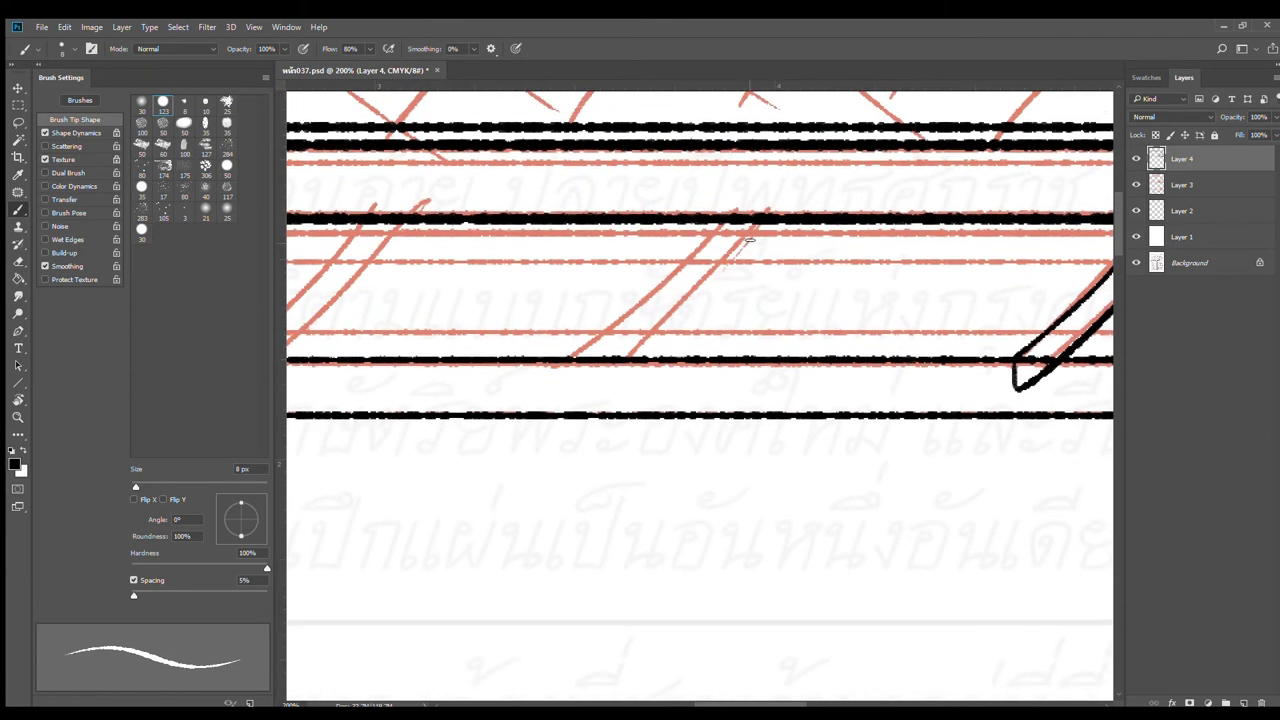
left_click_drag(767, 220, 588, 393)
left_click_drag(735, 212, 590, 358)
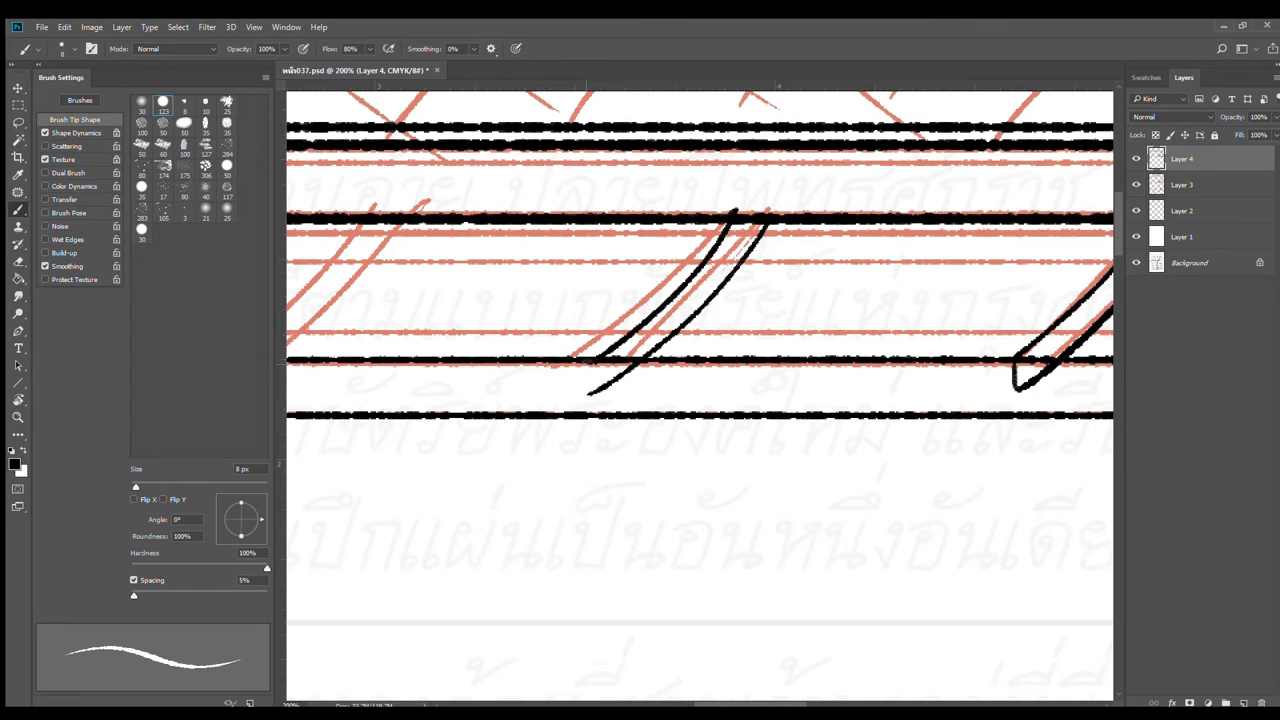
left_click_drag(591, 365, 590, 394)
left_click_drag(526, 345, 843, 384)
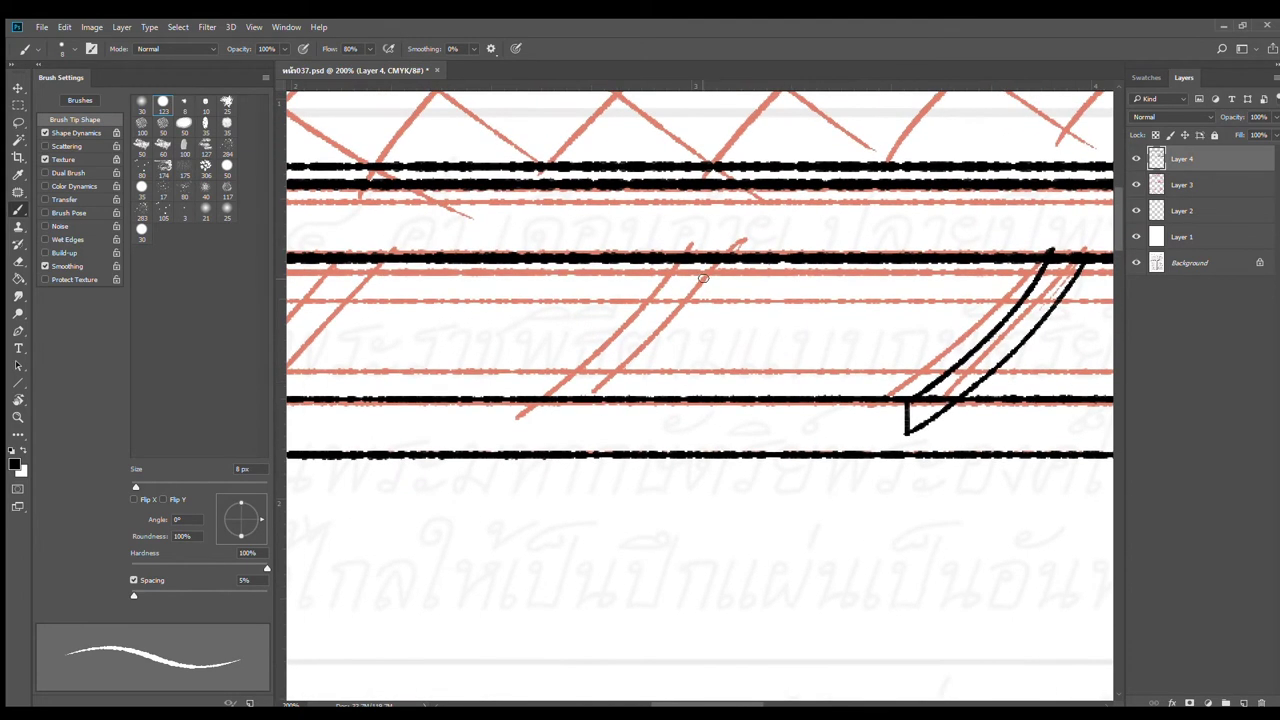
left_click_drag(721, 262, 548, 435)
left_click(546, 400, "shift")
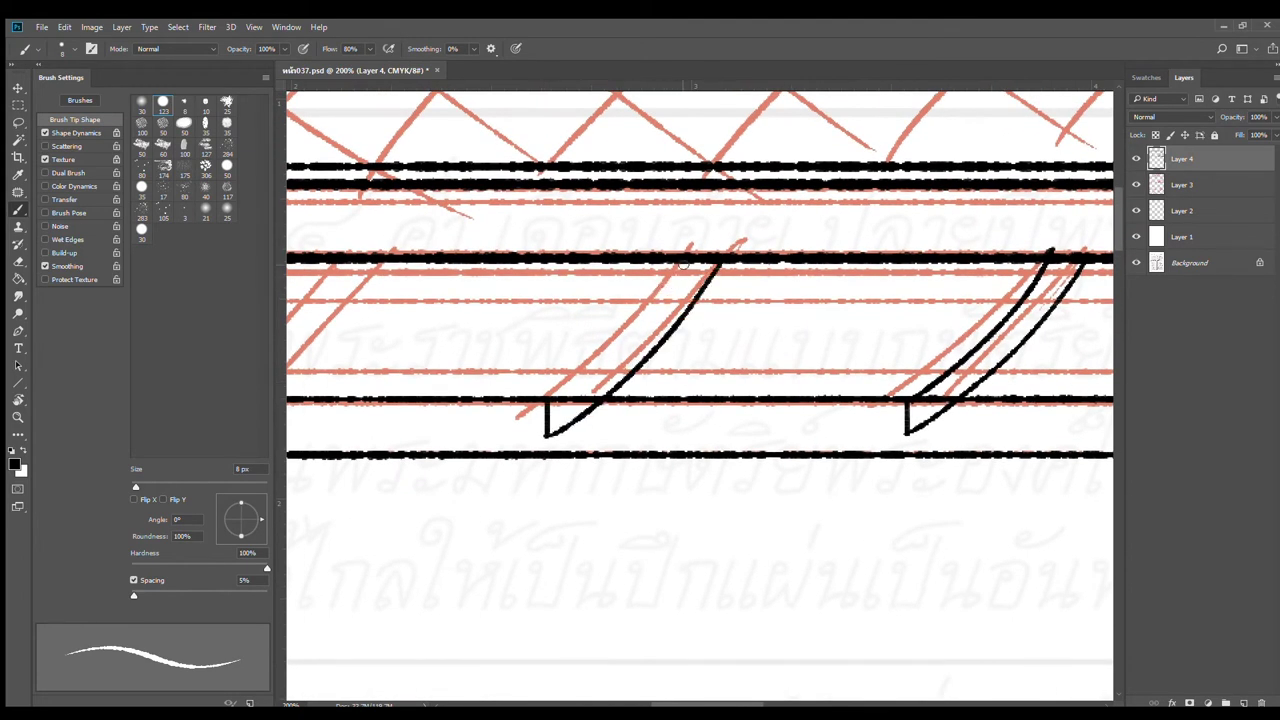
mouse_move(683, 262)
left_mouse_down()
mouse_move(552, 396)
mouse_move(879, 357)
left_mouse_up()
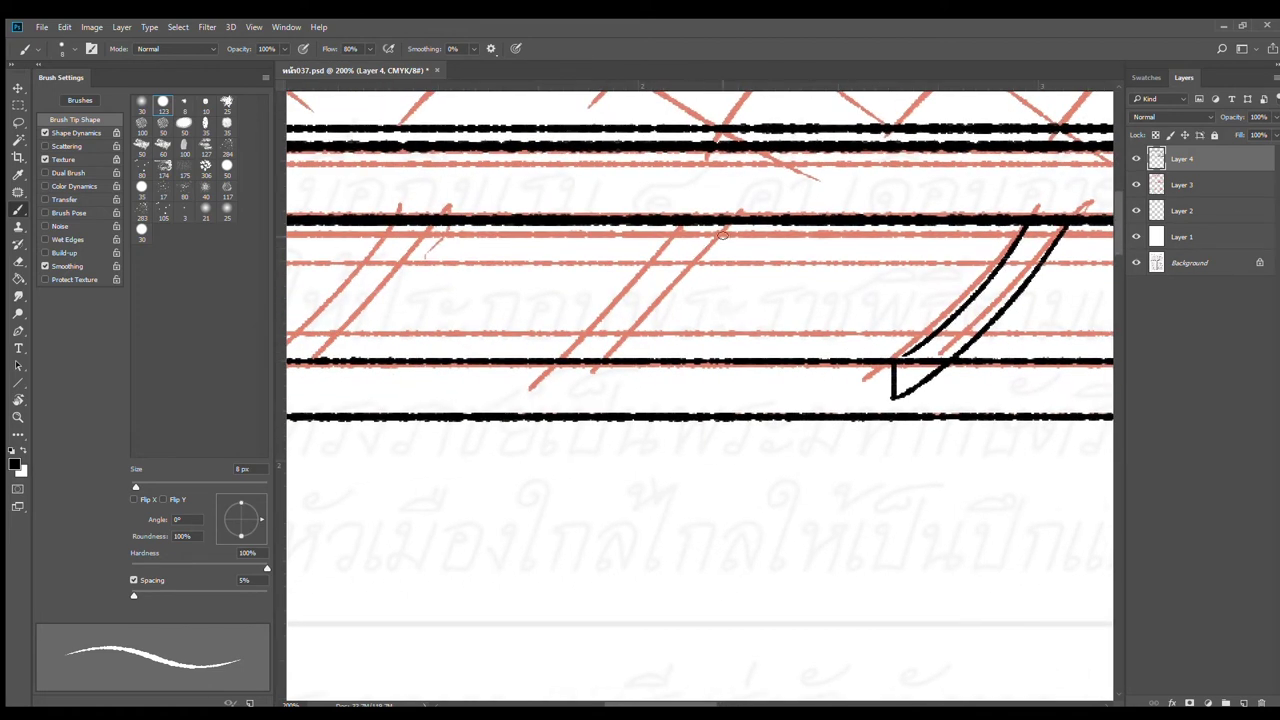
Step: Ink the fourth curved roof brace from the curtain with paired strokes and a short vertical end below the beam line
left_click_drag(727, 228, 556, 393)
left_click(556, 364, "shift")
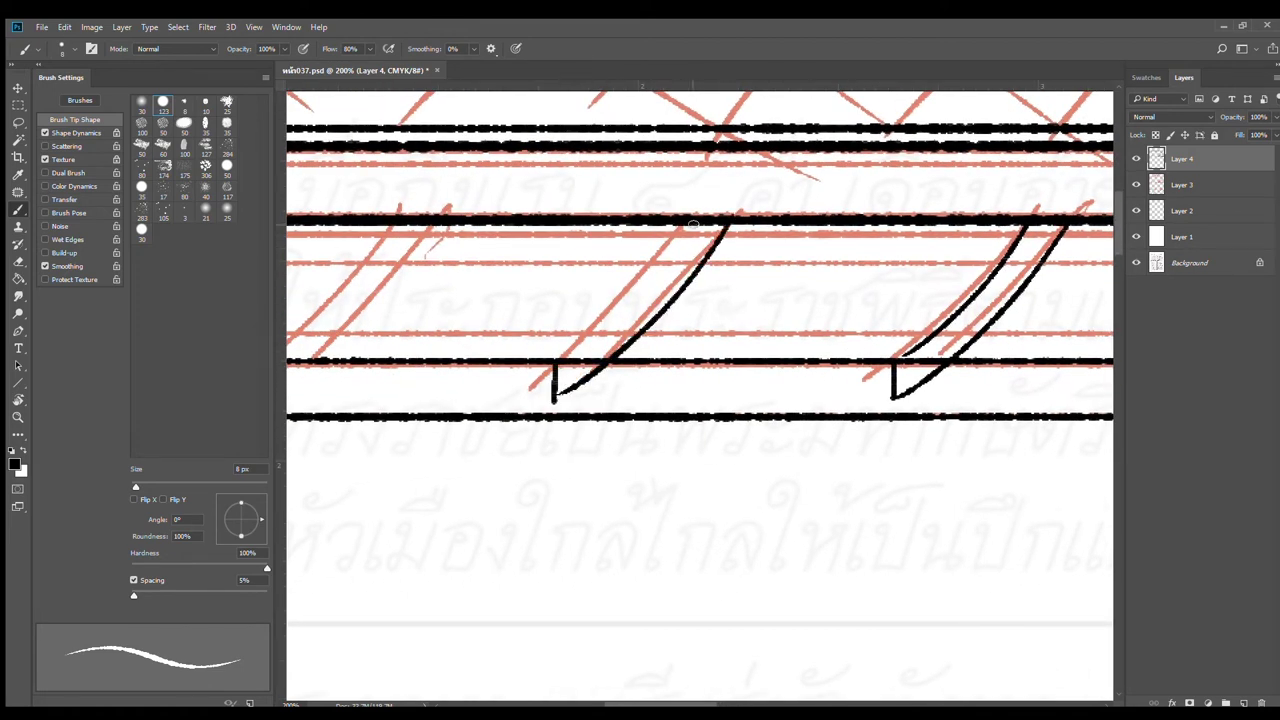
left_click_drag(693, 224, 556, 368)
key("ctrl+z")
left_click_drag(690, 224, 556, 368)
Step: Ink the curved roof brace nearest the far pillar, redoing its inner stroke until it runs parallel to the outer one
left_click_drag(660, 336, 940, 348)
left_click_drag(714, 236, 518, 420)
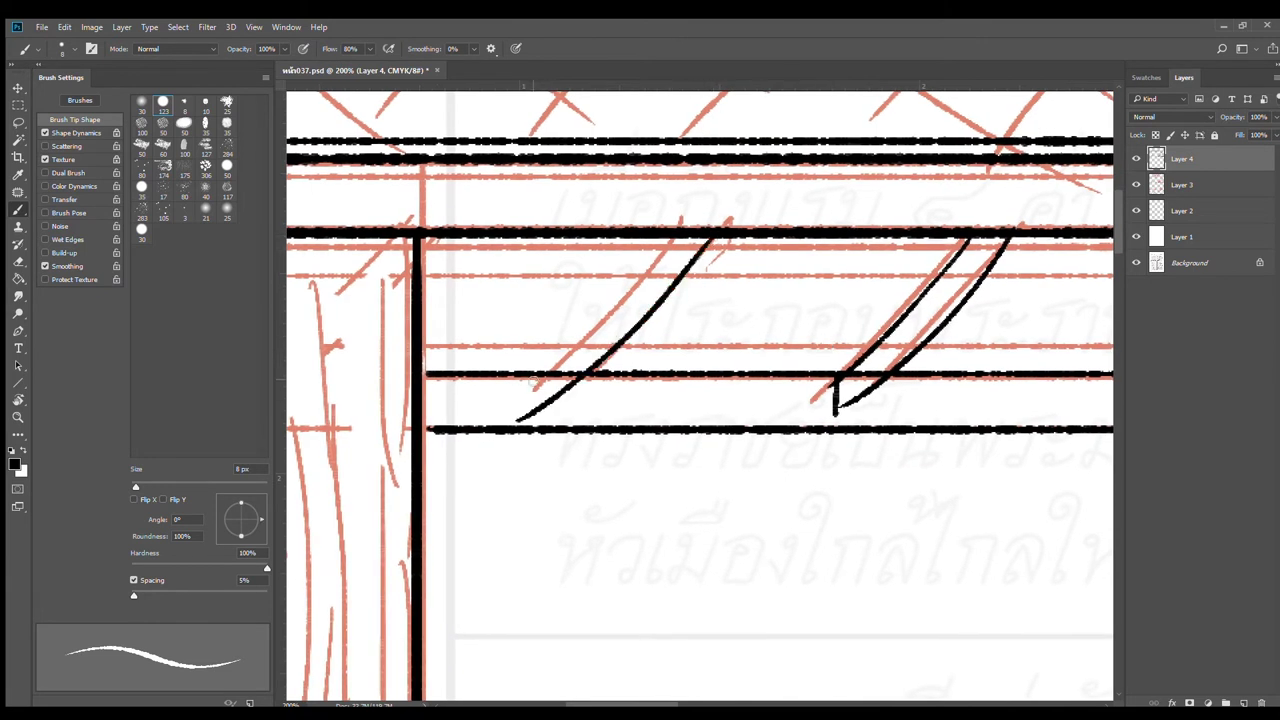
left_click(531, 376, "shift")
left_click_drag(665, 249, 542, 374)
key("ctrl+z")
left_click_drag(670, 240, 535, 380)
key("ctrl+z")
left_click_drag(664, 242, 532, 378)
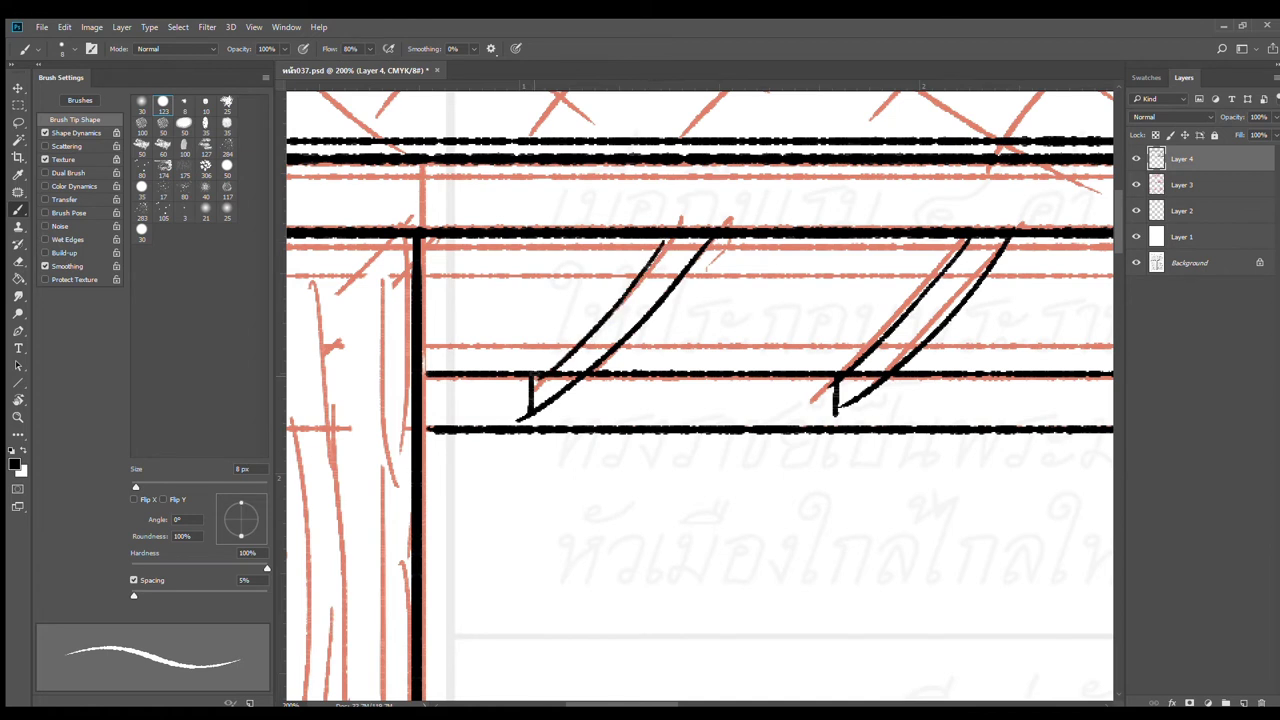
key("ctrl+z")
left_click_drag(660, 245, 533, 375)
key("ctrl+z")
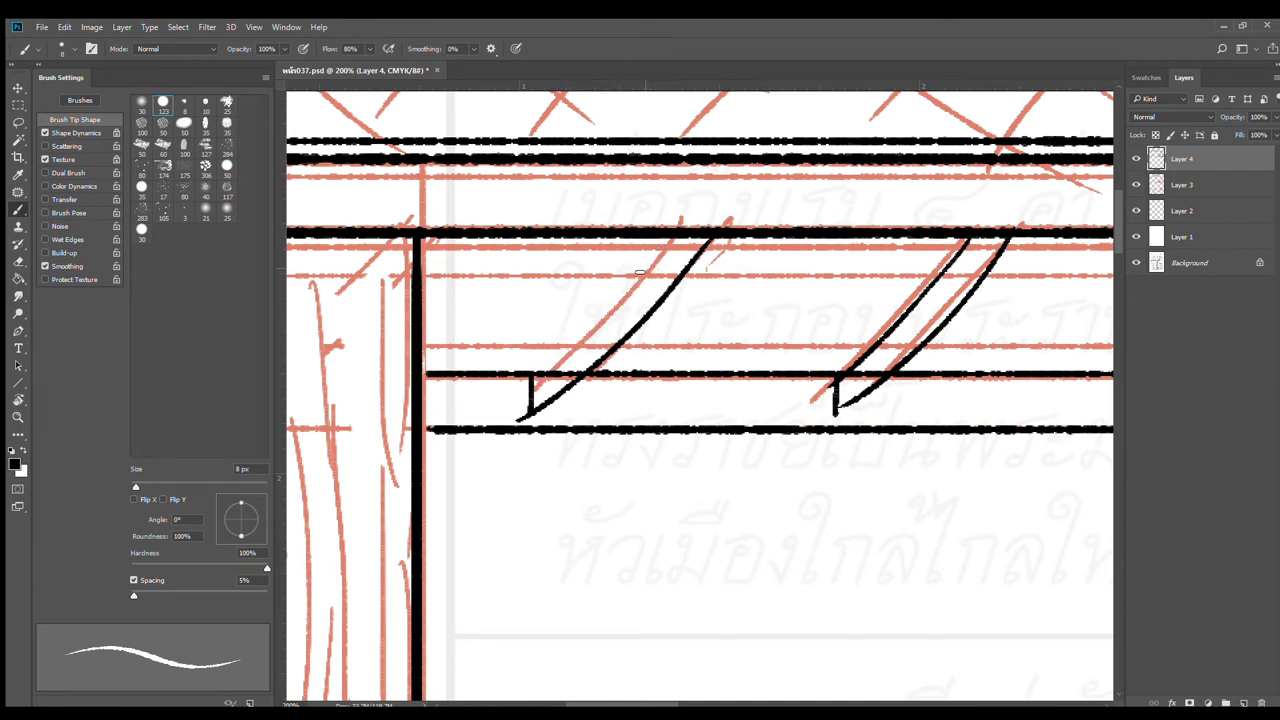
left_click_drag(659, 249, 538, 374)
Step: Erase the horizontal beam line where it crosses the inked roof braces, along with the stroke overshoots at their lower ends
key("e")
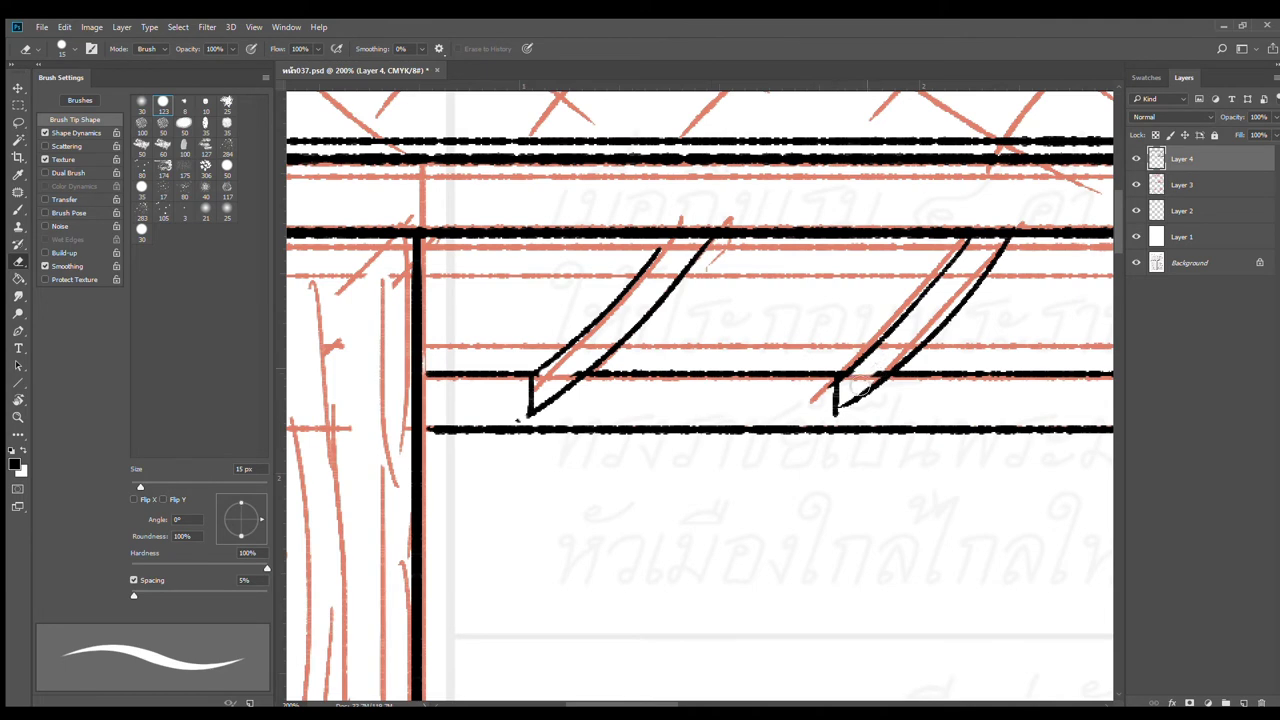
left_click_drag(955, 408, 356, 417)
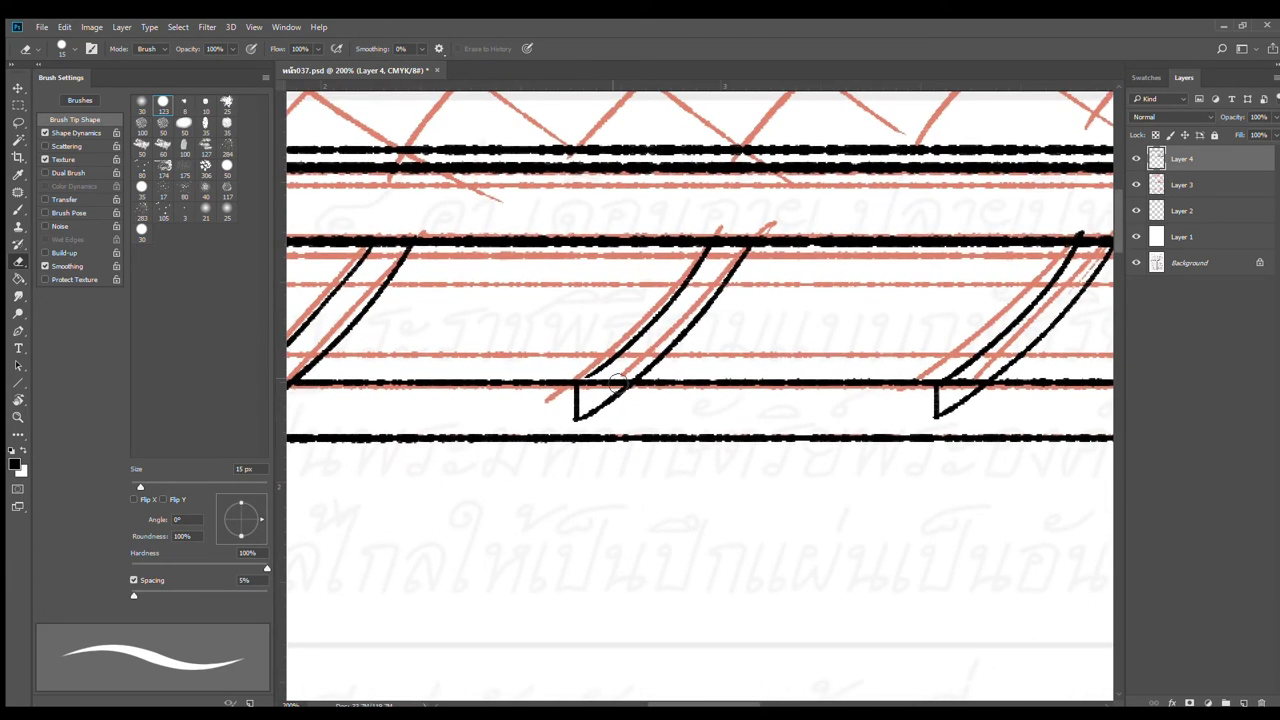
mouse_move(619, 384)
left_mouse_down()
mouse_move(597, 391)
mouse_move(622, 389)
left_mouse_up()
left_click_drag(979, 388, 655, 430)
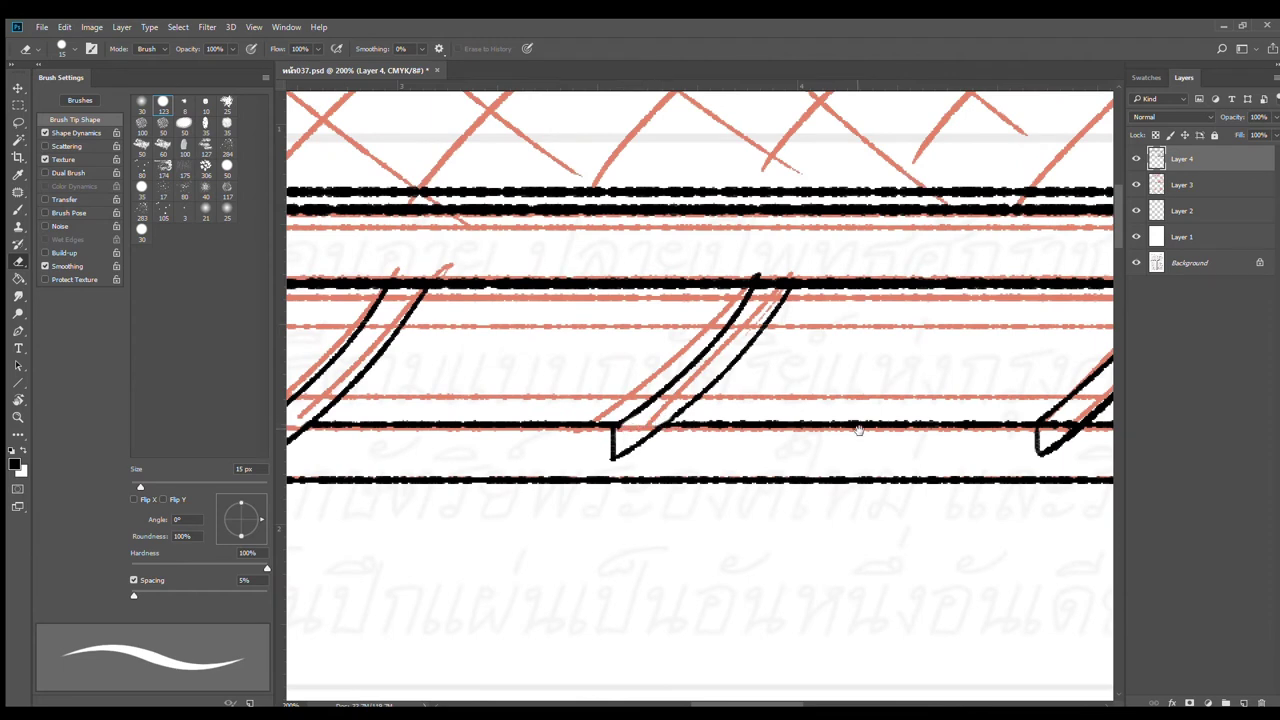
left_click_drag(890, 436, 494, 401)
mouse_move(677, 389)
left_mouse_down()
mouse_move(650, 397)
mouse_move(680, 389)
left_mouse_up()
left_click_drag(960, 391, 541, 438)
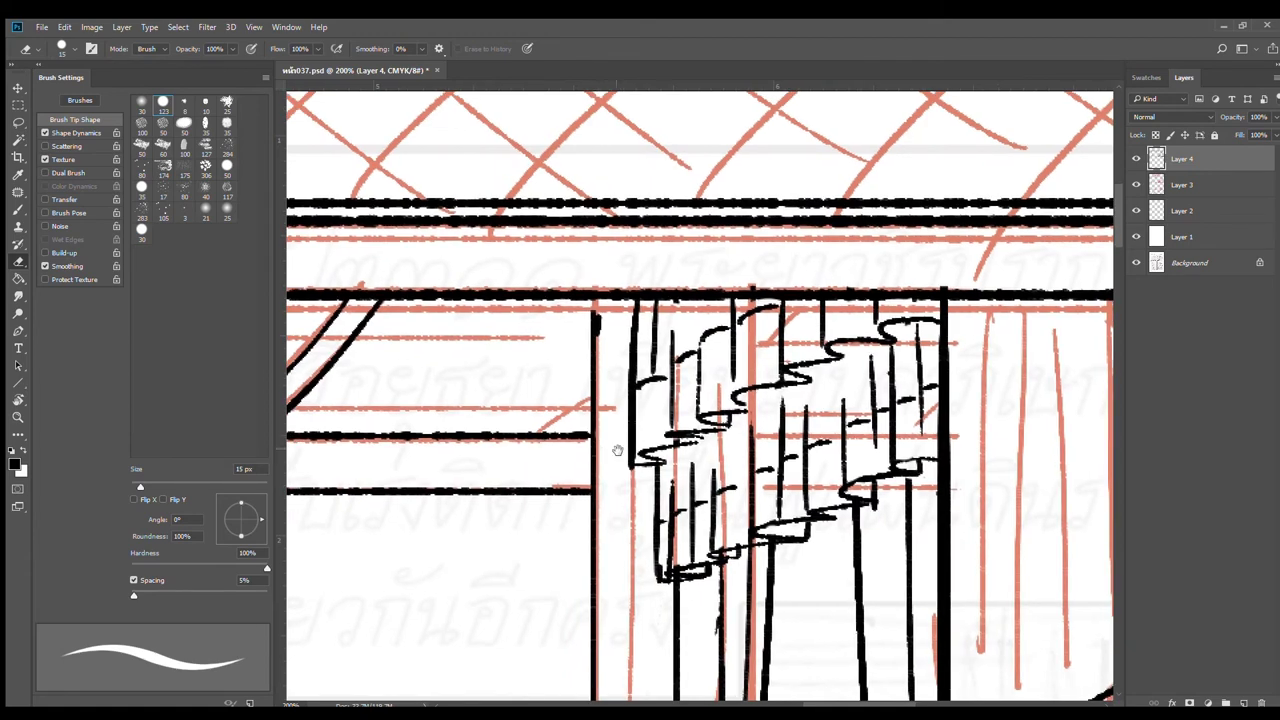
Step: Ink both edges of the slanted rafter between the right-hand pillar and the canopy, following the red sketch with an 8 px brush
left_click(669, 465, "alt")
scroll(685, 462, "down", 3)
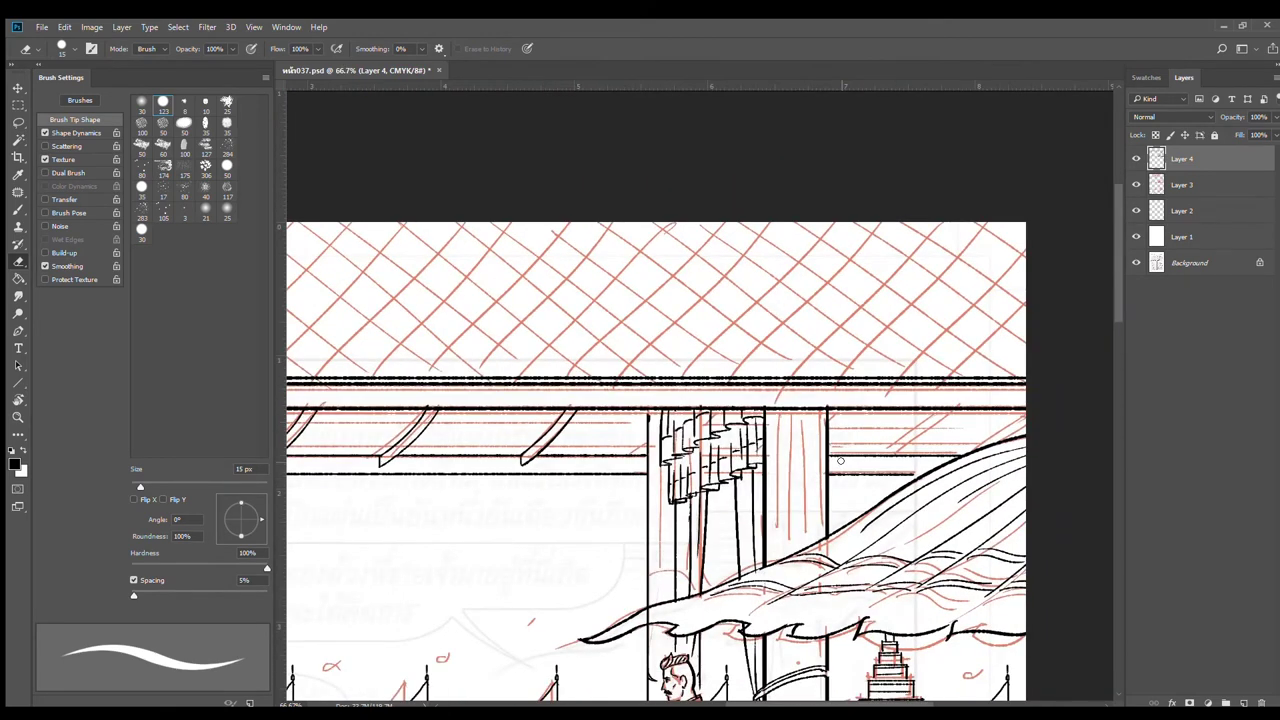
key("b")
scroll(908, 426, "up", 4)
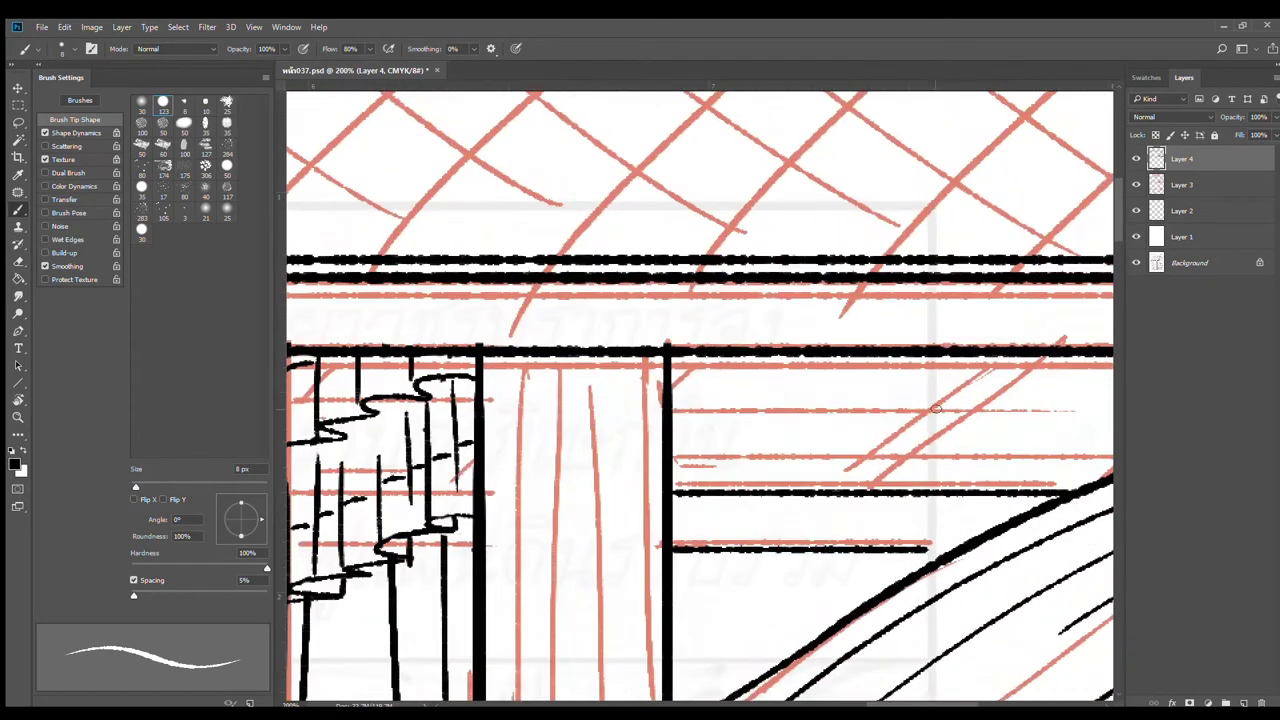
left_click_drag(977, 356, 816, 491)
key("ctrl+z")
left_click_drag(966, 362, 818, 491)
mouse_move(1003, 362)
left_mouse_down()
mouse_move(802, 518)
mouse_move(863, 487)
mouse_move(836, 515)
mouse_move(852, 505)
mouse_move(816, 506)
mouse_move(851, 500)
left_mouse_up()
key("e")
left_click_drag(966, 371, 889, 459)
key("b")
mouse_move(957, 362)
left_mouse_down()
mouse_move(895, 428)
mouse_move(944, 381)
mouse_move(903, 421)
left_mouse_up()
key("ctrl+alt+z")
key("ctrl+alt+z")
left_click(893, 460, "alt")
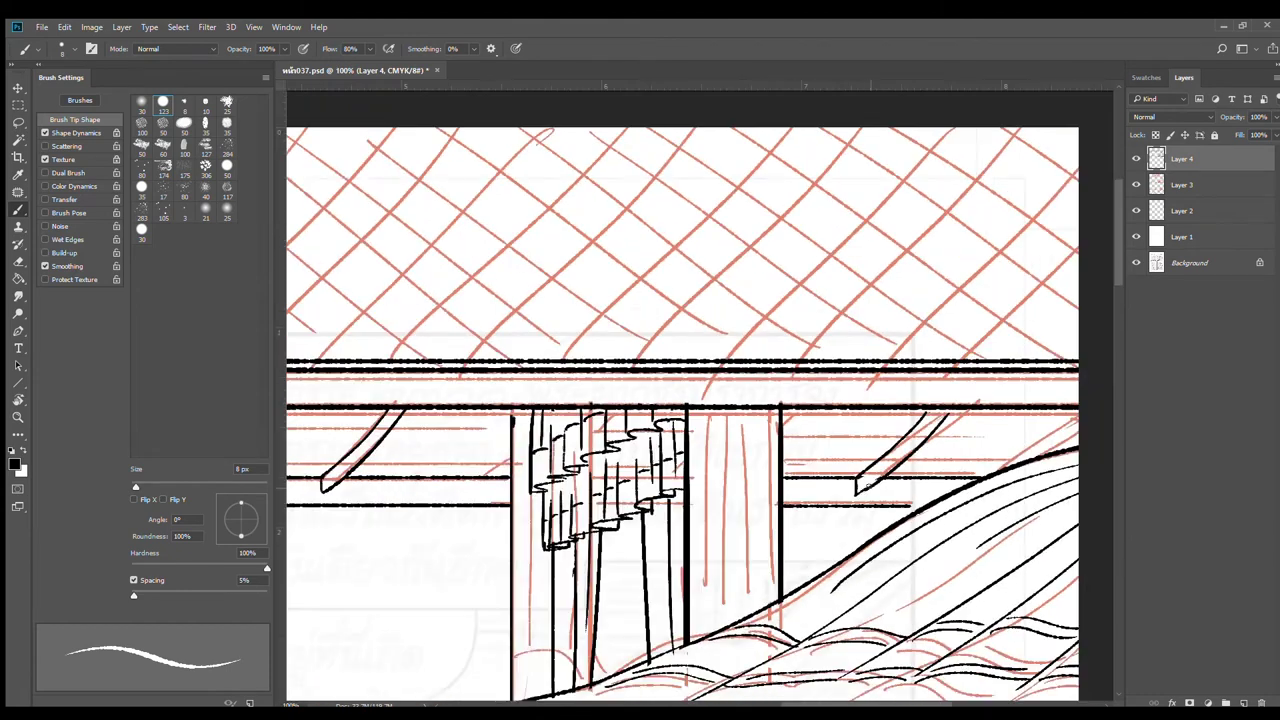
Step: Add a new layer above Layer 4
left_click_drag(595, 490, 958, 453)
left_click_drag(737, 469, 954, 454)
left_click_drag(758, 450, 939, 447)
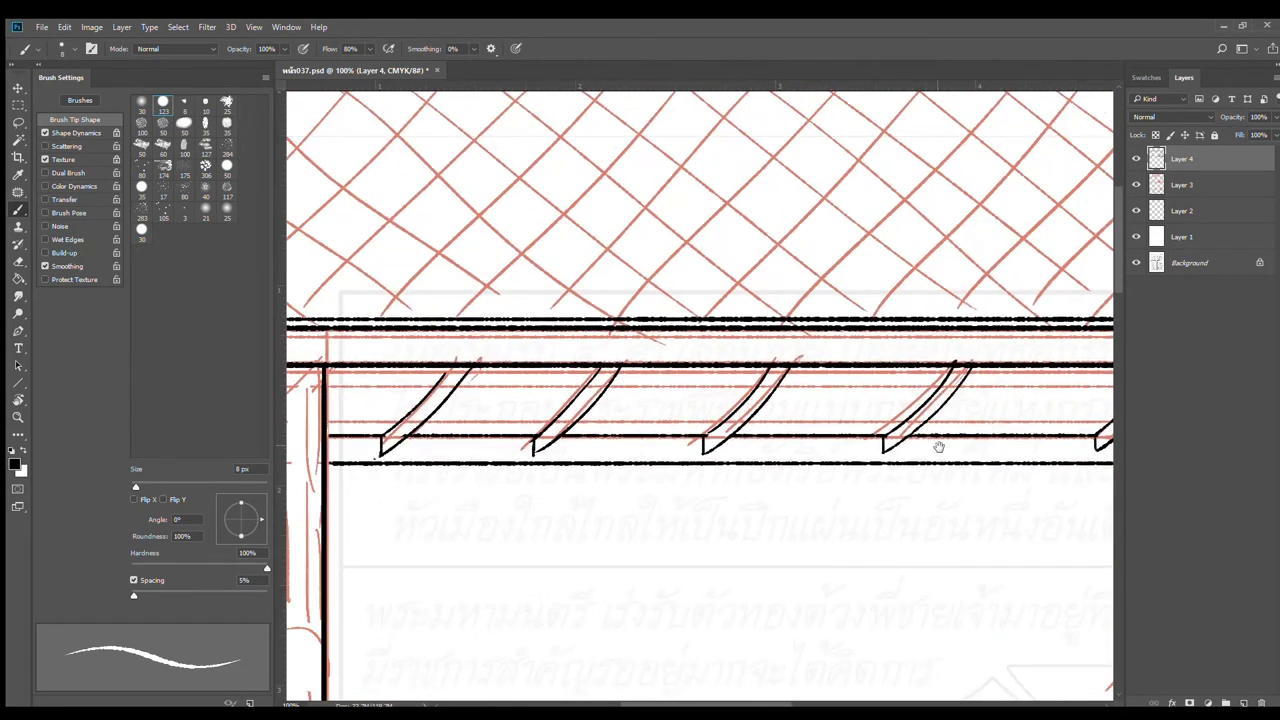
left_click_drag(526, 427, 498, 502)
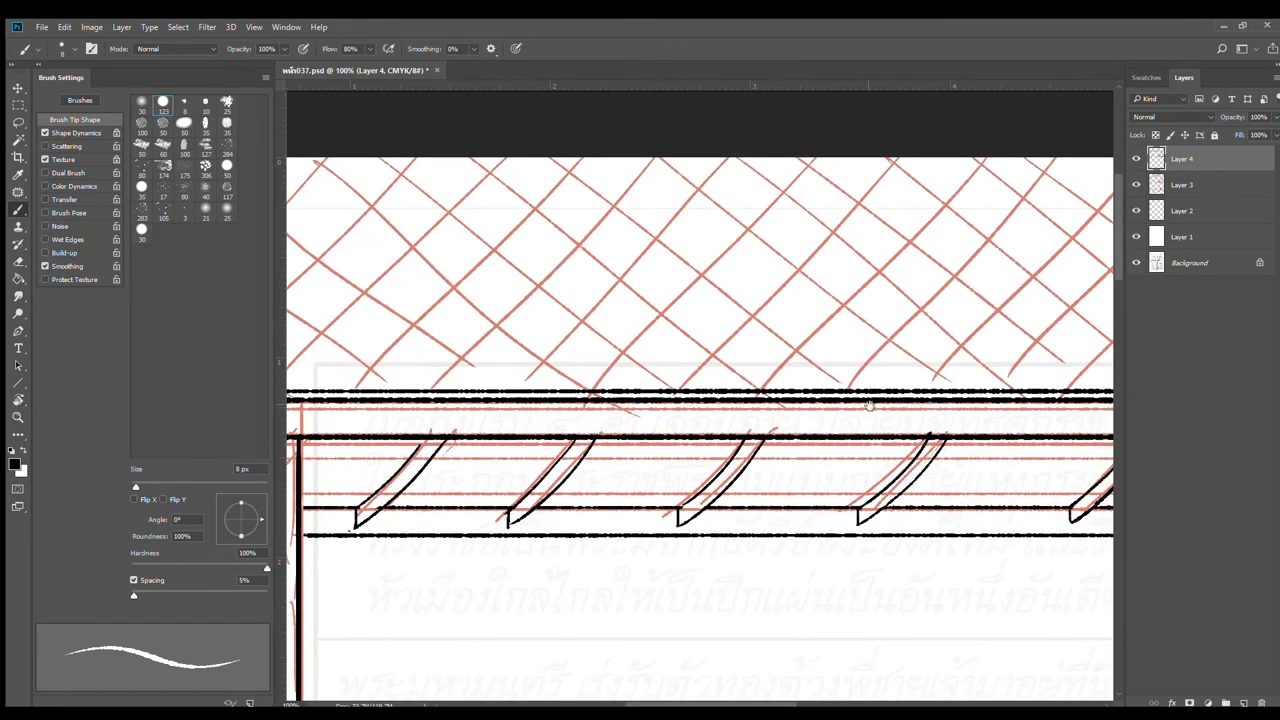
left_click(1246, 703)
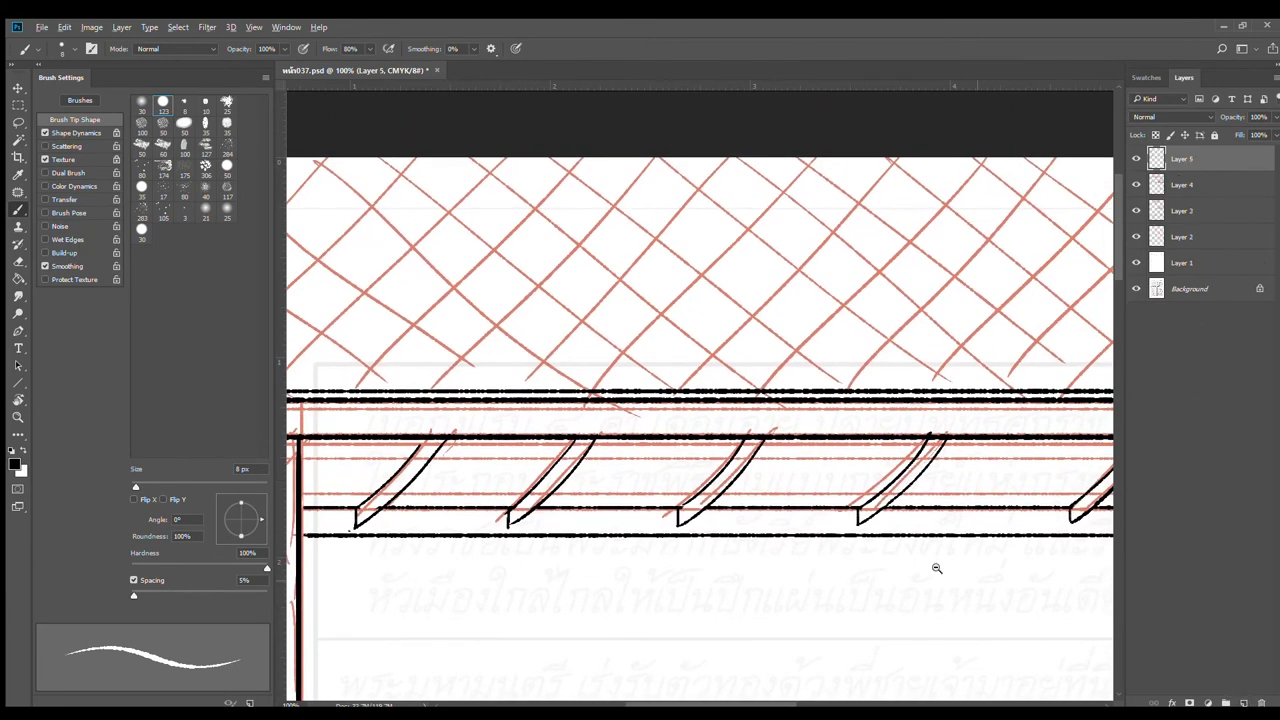
Step: Ink two long, thin horizontal lines across the full ceiling width, between the roof beam and the lower rail
scroll(805, 520, "down", 1)
scroll(583, 517, "down", 1)
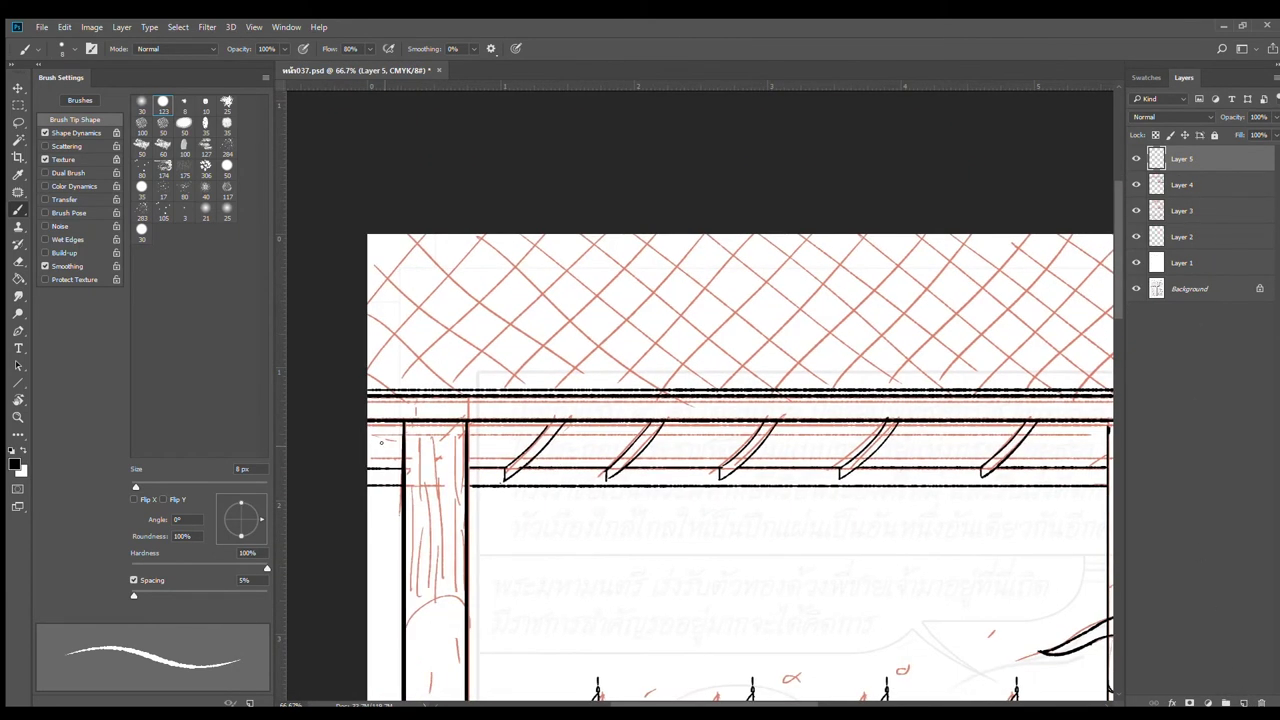
left_click_drag(468, 452, 998, 452)
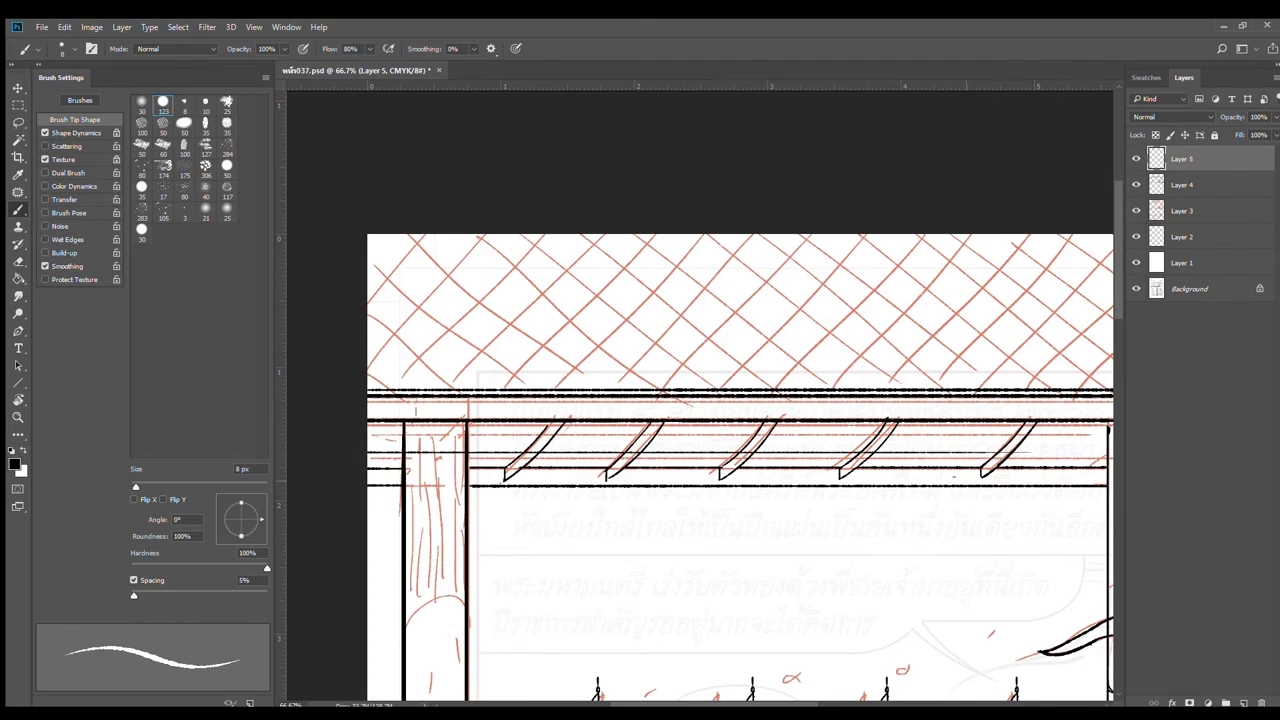
left_click_drag(358, 435, 1151, 450)
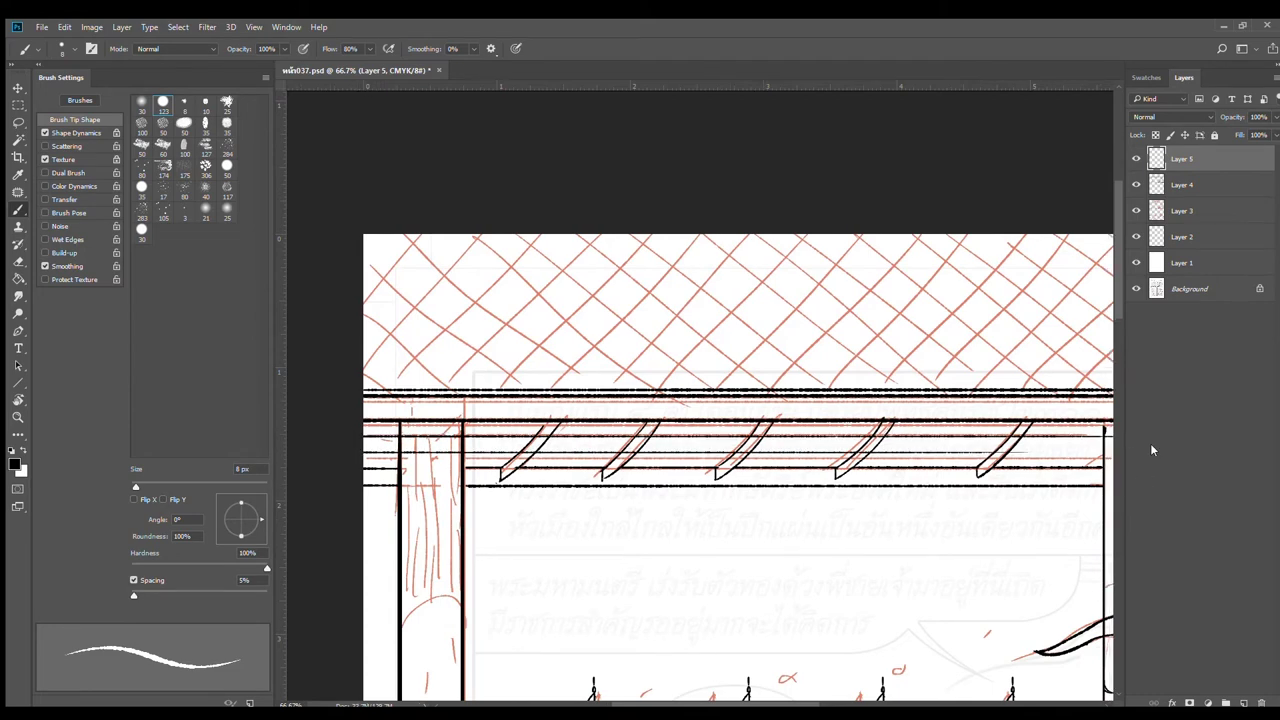
mouse_move(1031, 483)
left_mouse_down()
mouse_move(636, 470)
mouse_move(974, 440)
mouse_move(733, 443)
left_mouse_up()
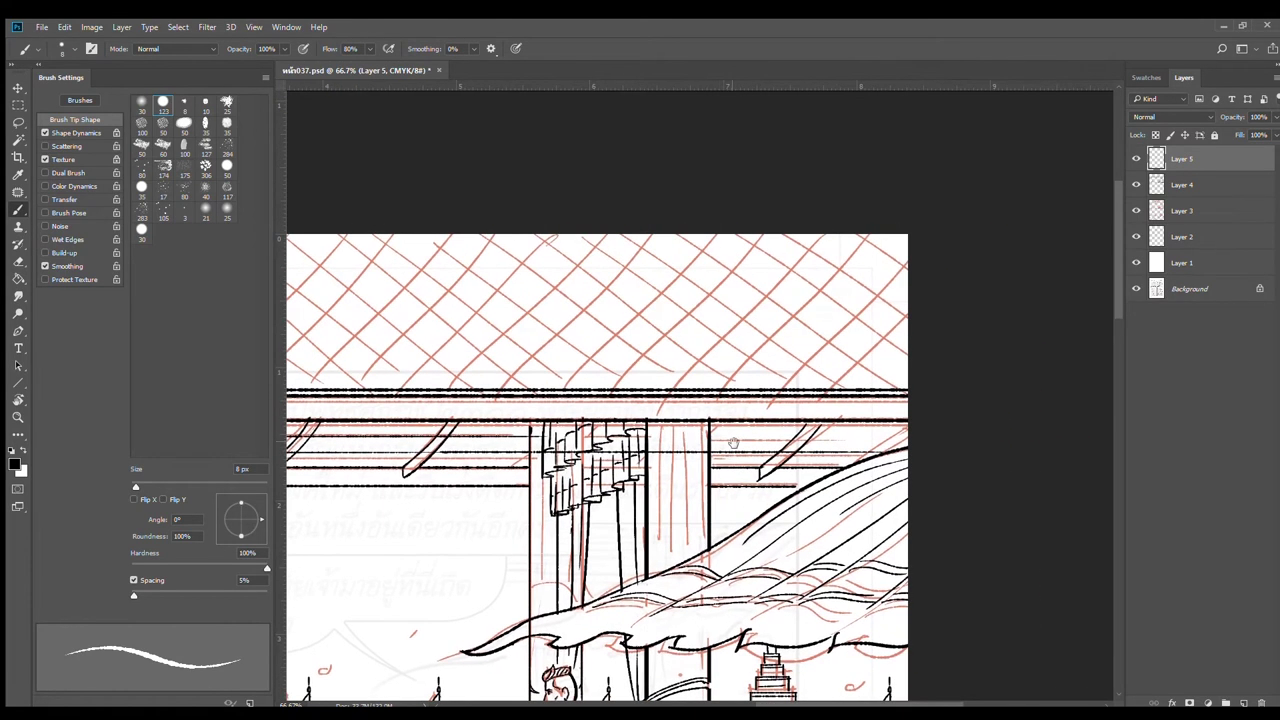
left_click_drag(568, 438, 1046, 440)
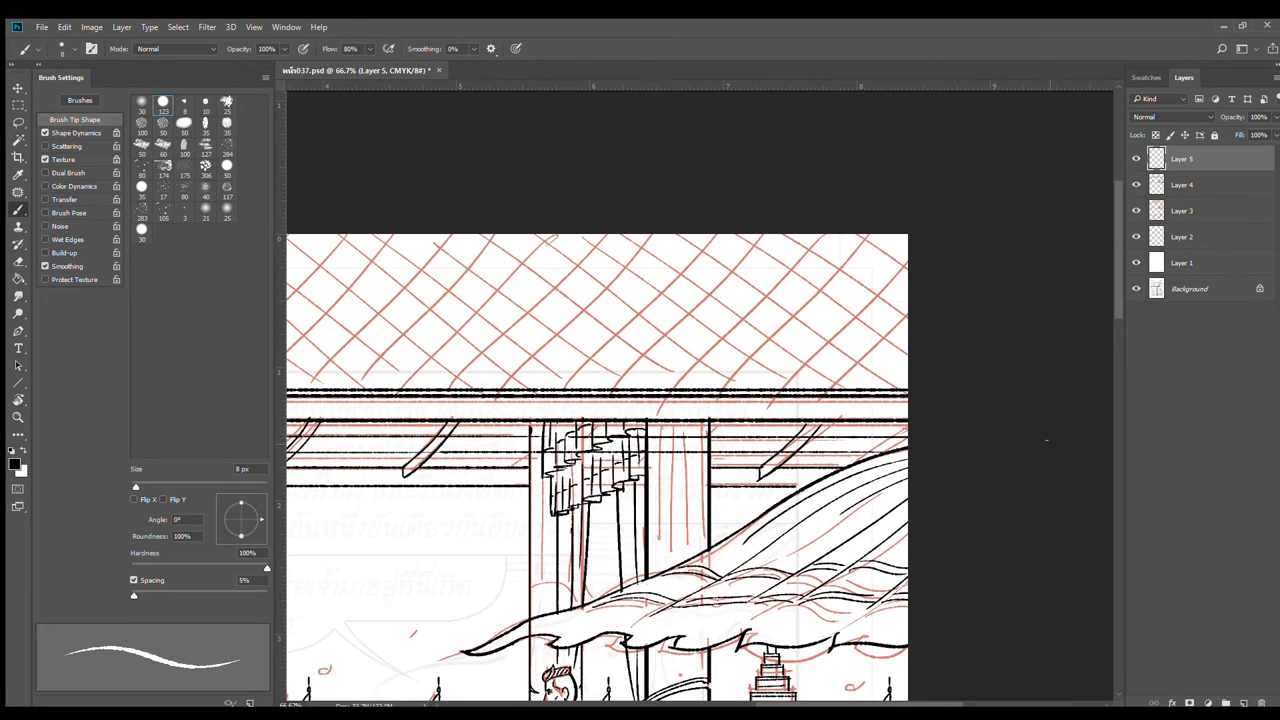
Step: Erase the parts of the new ceiling lines that cross the pillars, curtain and rafters, using a 40 px eraser
key("e")
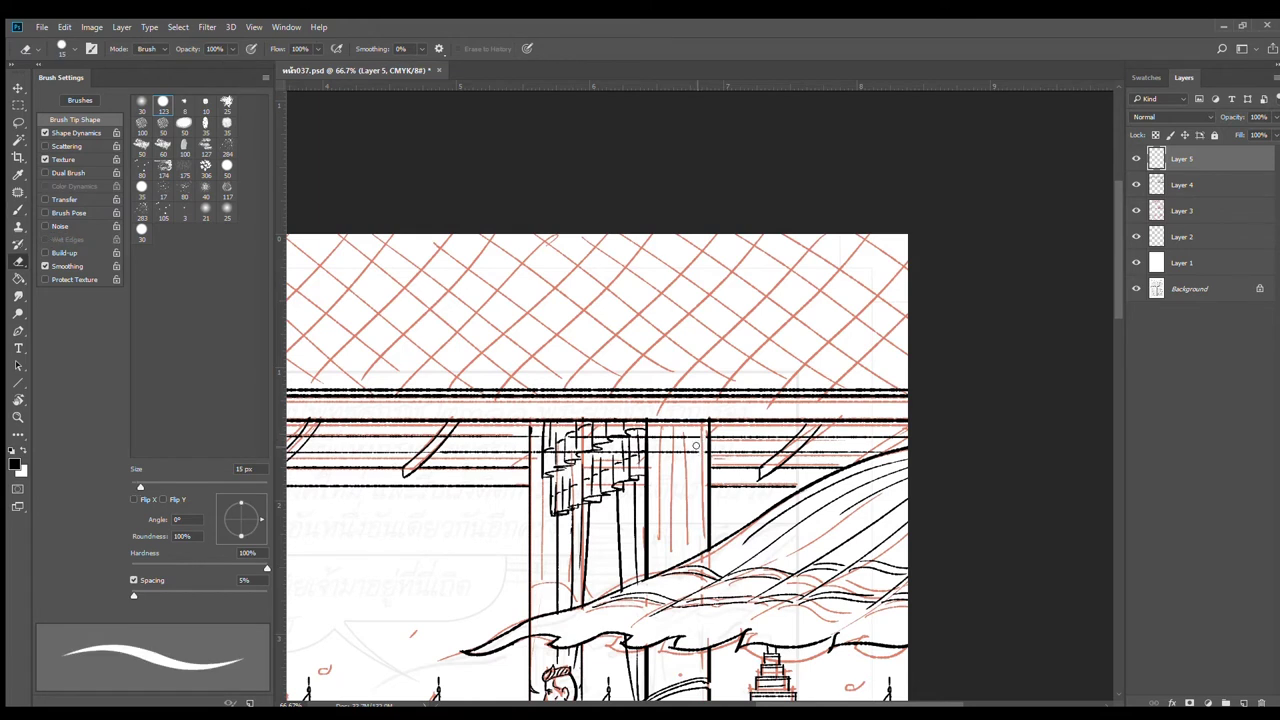
key("bracketright")
key("bracketright")
key("bracketright")
key("bracketright")
key("bracketright")
mouse_move(705, 449)
left_mouse_down()
mouse_move(595, 437)
mouse_move(541, 452)
left_mouse_up()
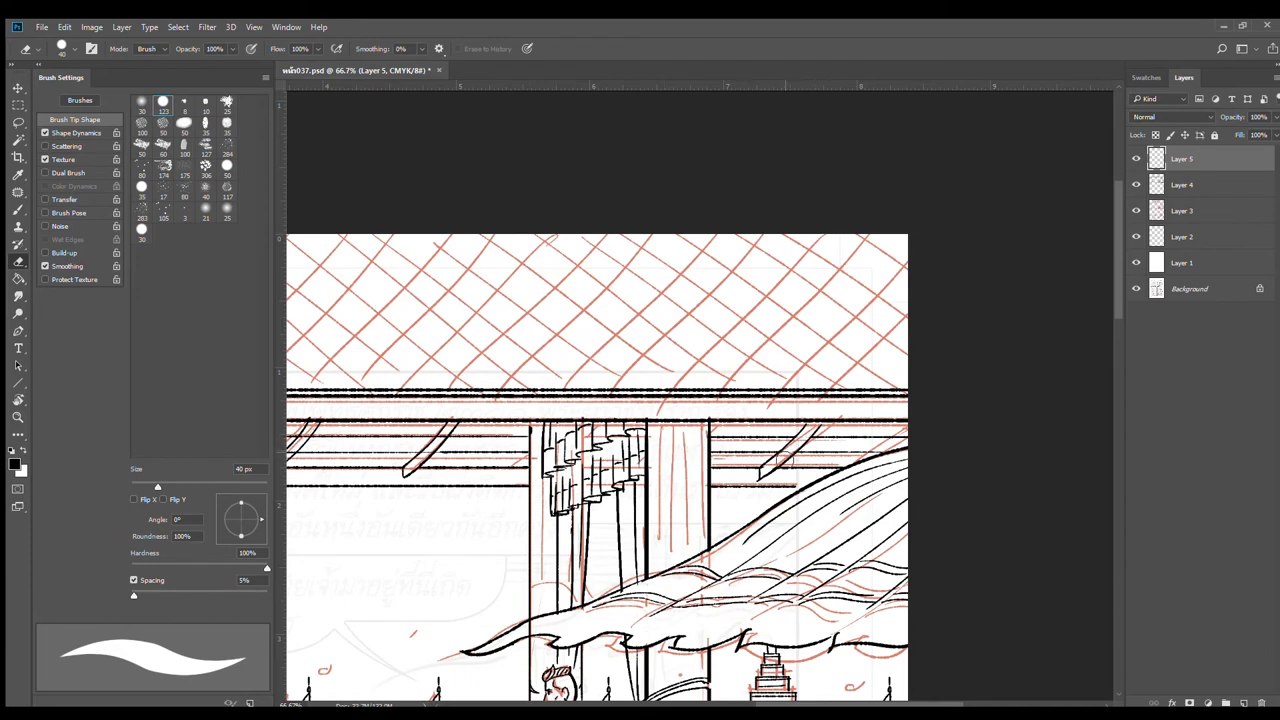
left_click_drag(497, 468, 735, 458)
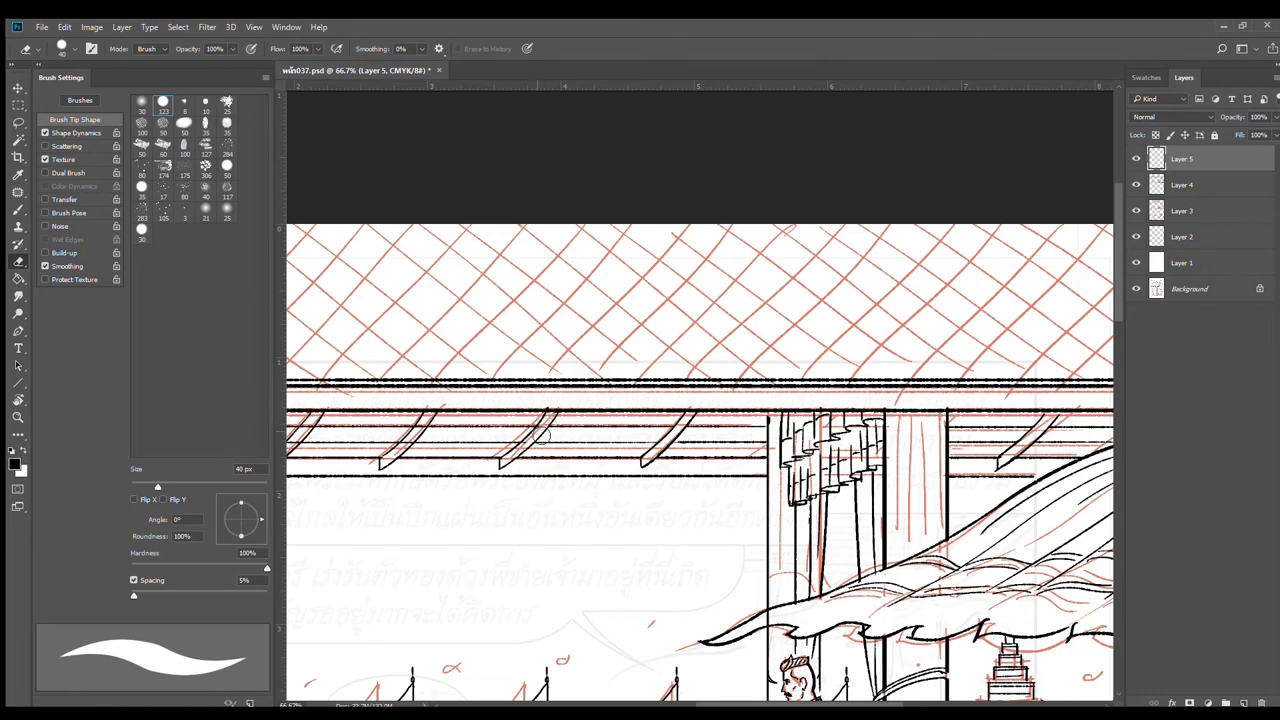
left_click_drag(535, 445, 763, 410)
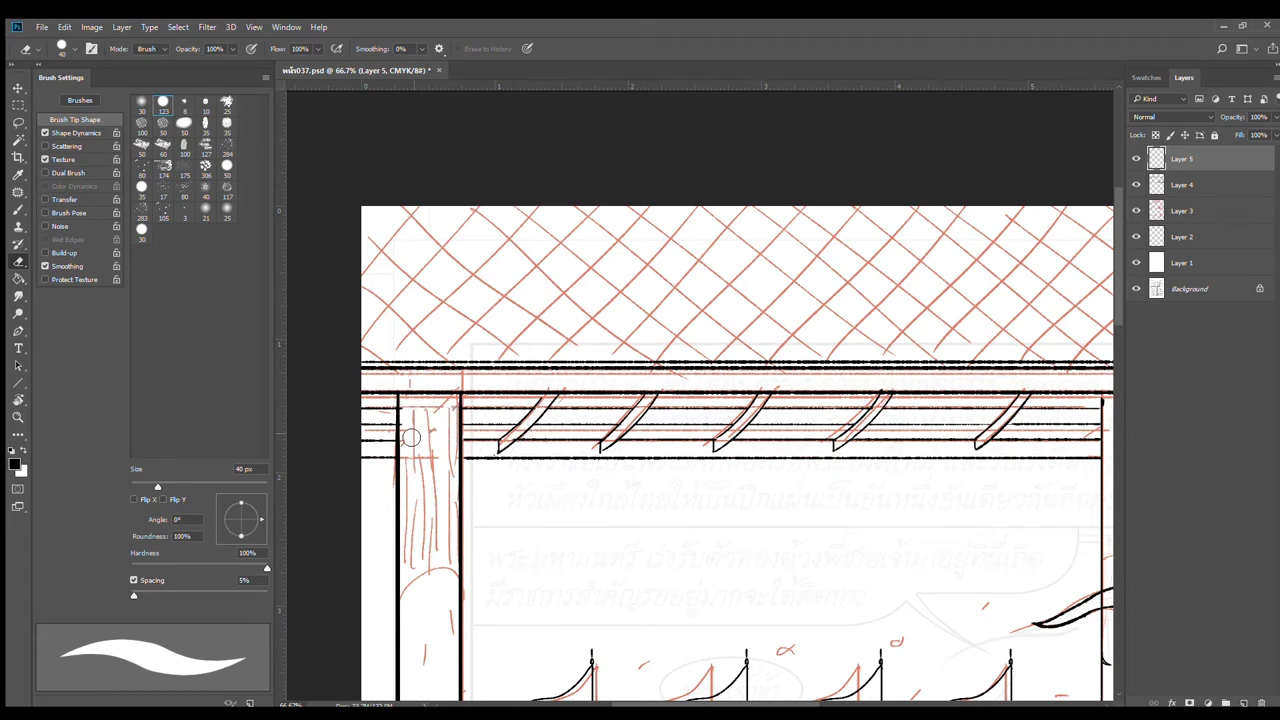
Step: Hide the rulers and rotate the canvas view to 35° for inking the roof lattice
left_click(908, 505, "alt")
left_click(908, 505, "alt")
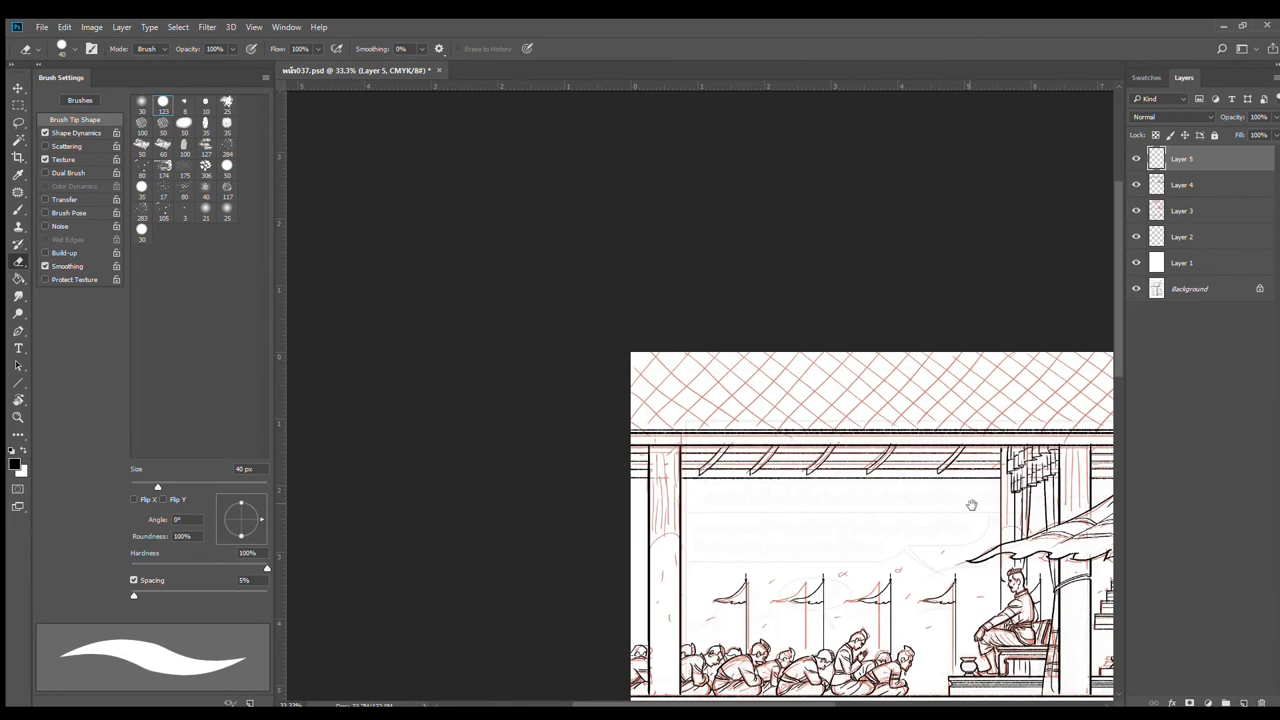
left_click(697, 490, "alt")
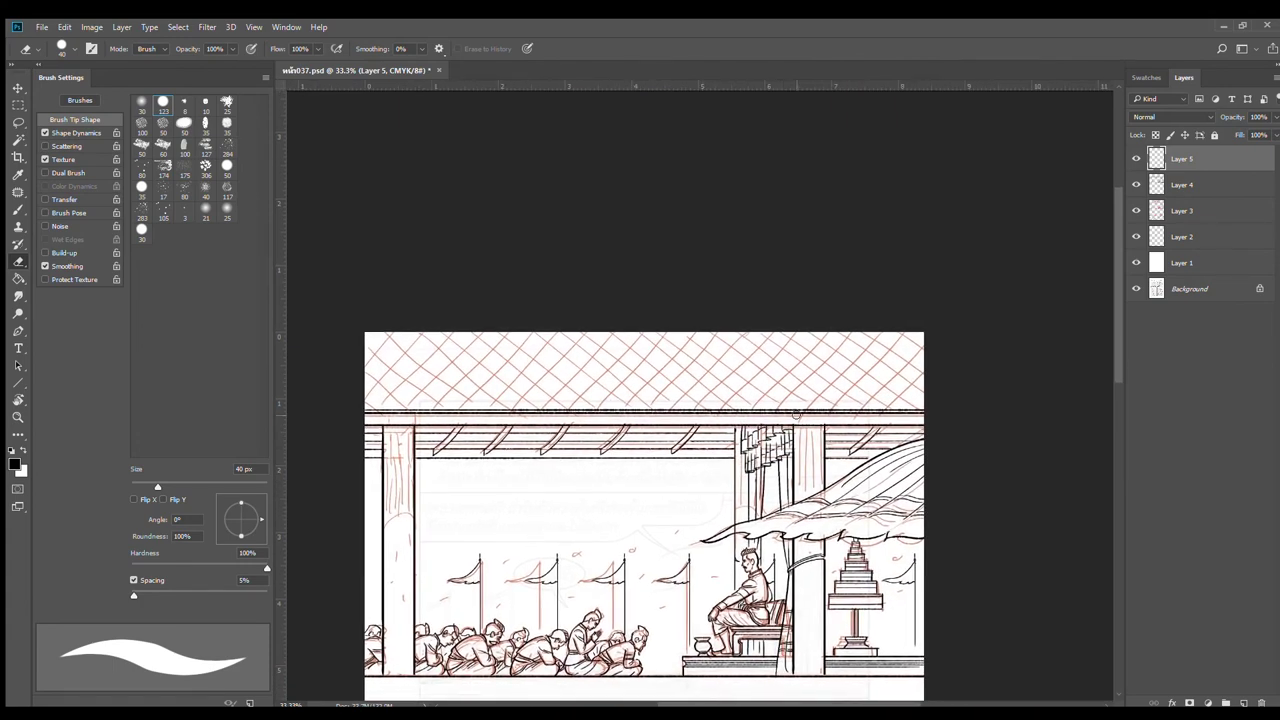
key("b")
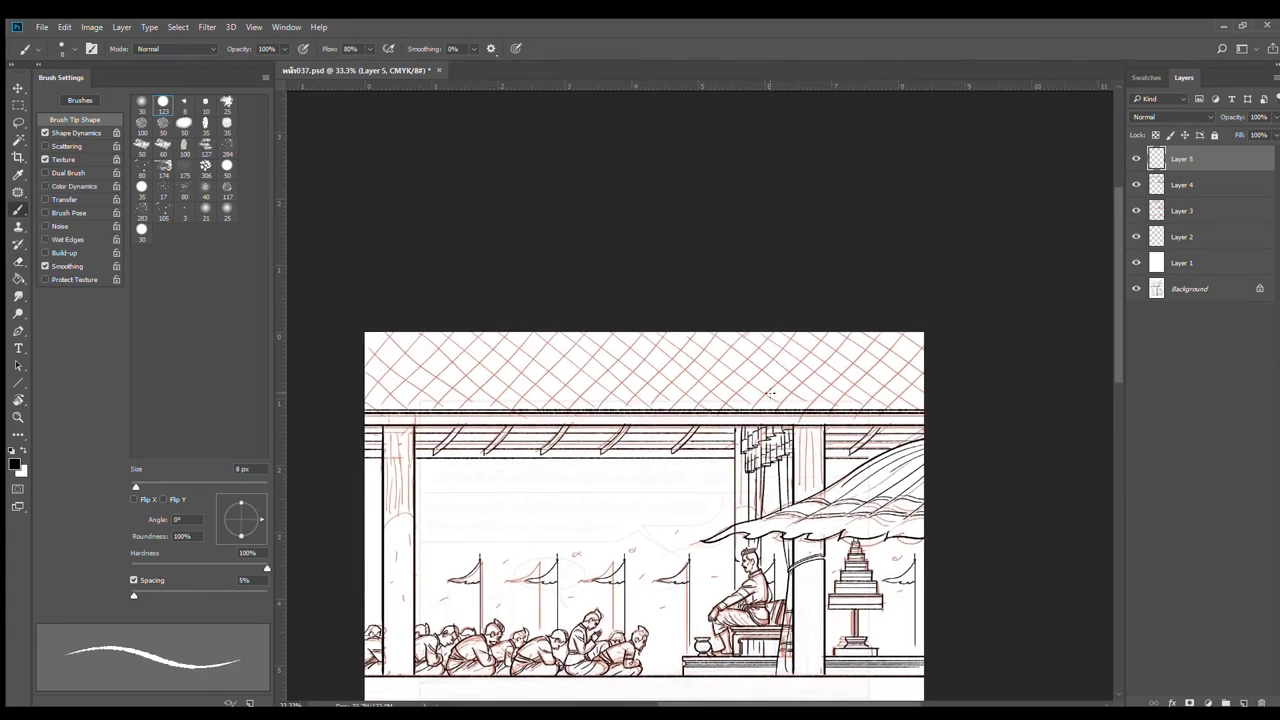
left_click(776, 394, "ctrl")
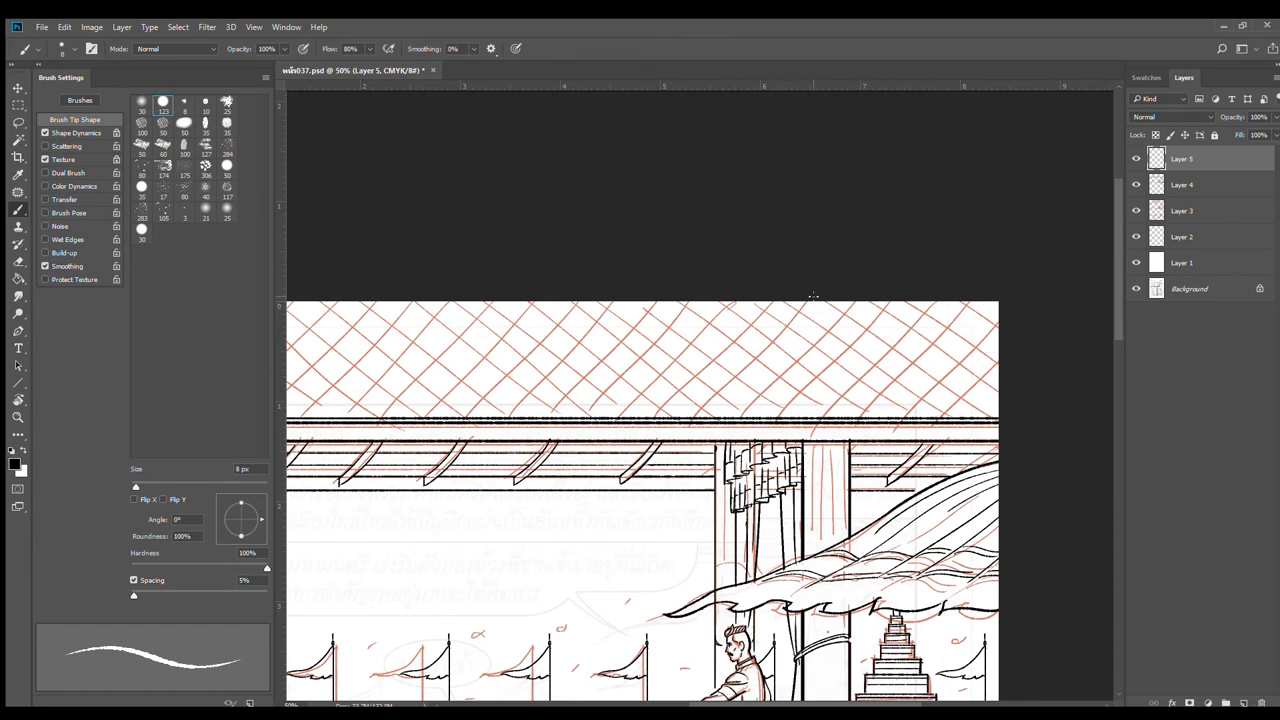
key("t")
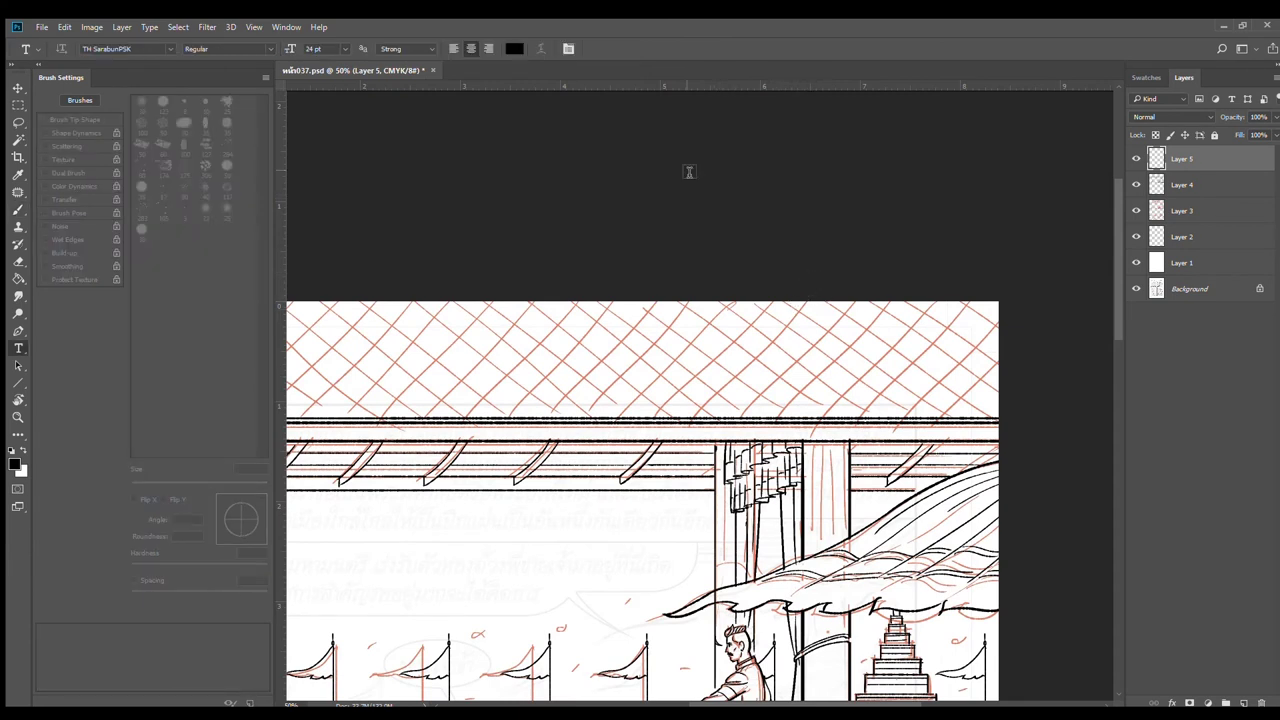
key("ctrl+r")
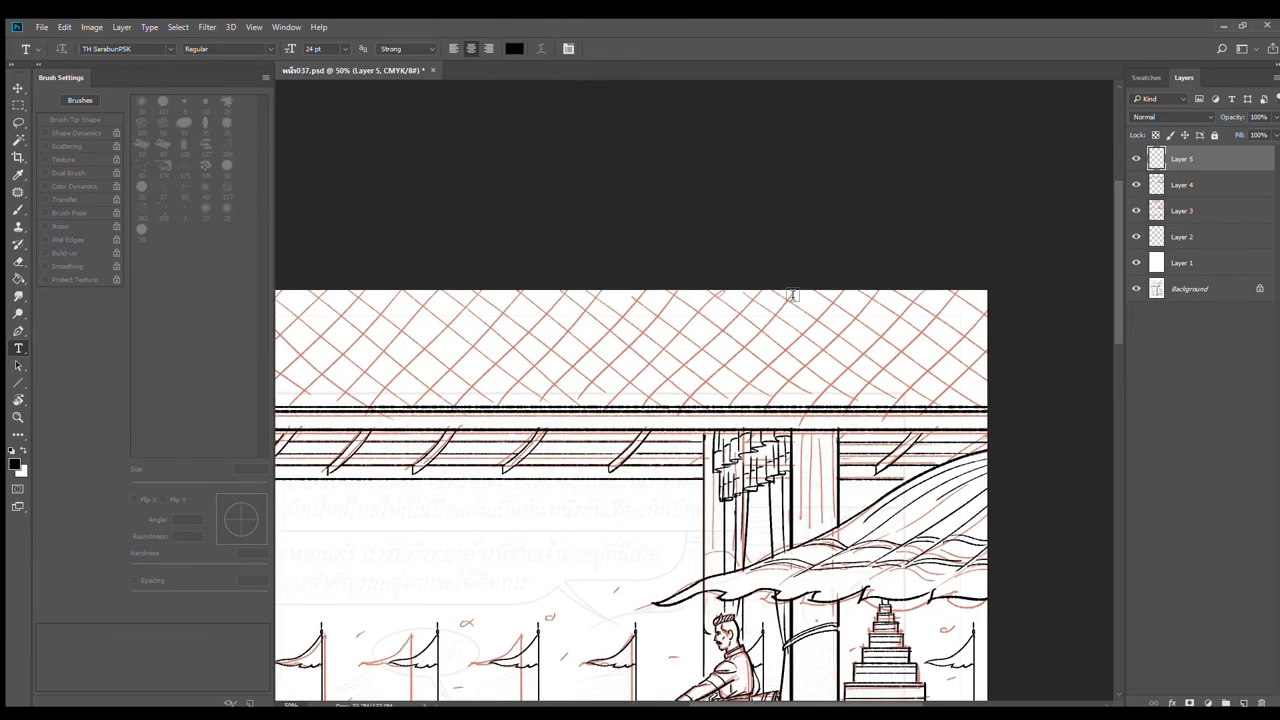
key("r")
left_click_drag(789, 262, 906, 277)
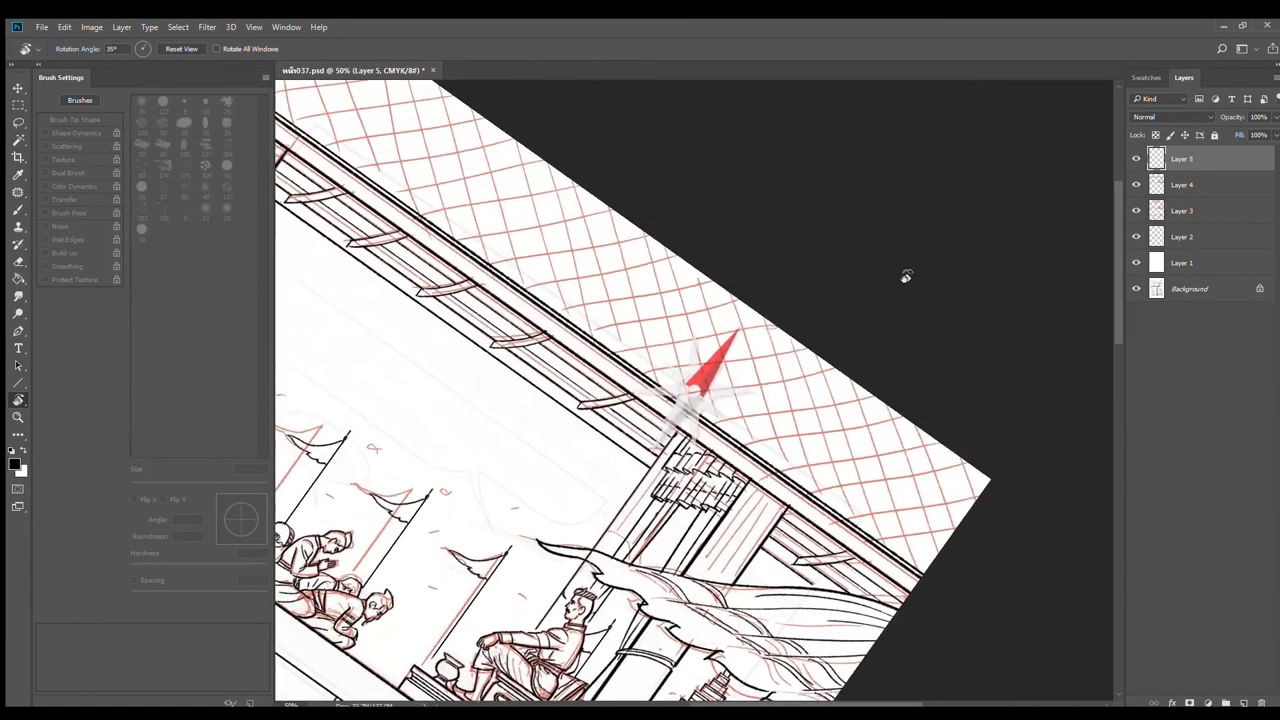
left_click_drag(566, 277, 823, 405)
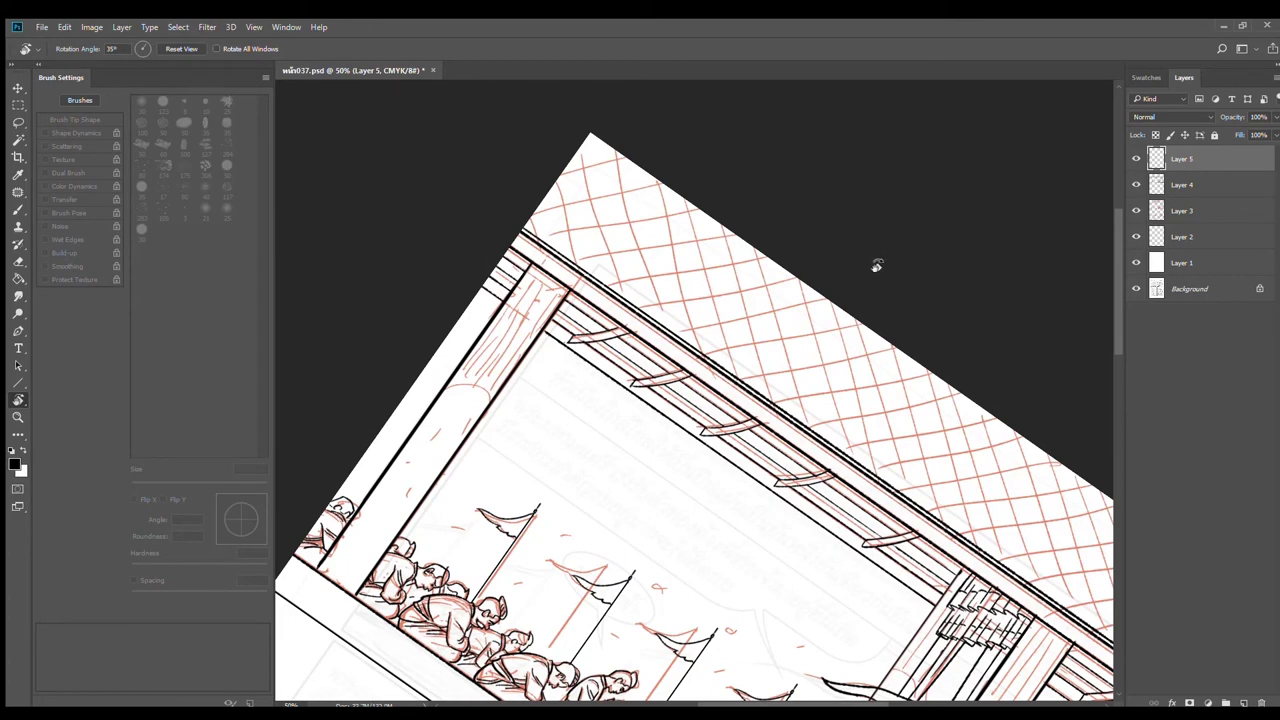
Step: Ink the first set of parallel diagonal lattice lines over the left half of the roof with the 8 px brush
key("b")
mouse_move(583, 243)
left_mouse_down()
mouse_move(521, 259)
mouse_move(543, 220)
mouse_move(578, 197)
left_mouse_up()
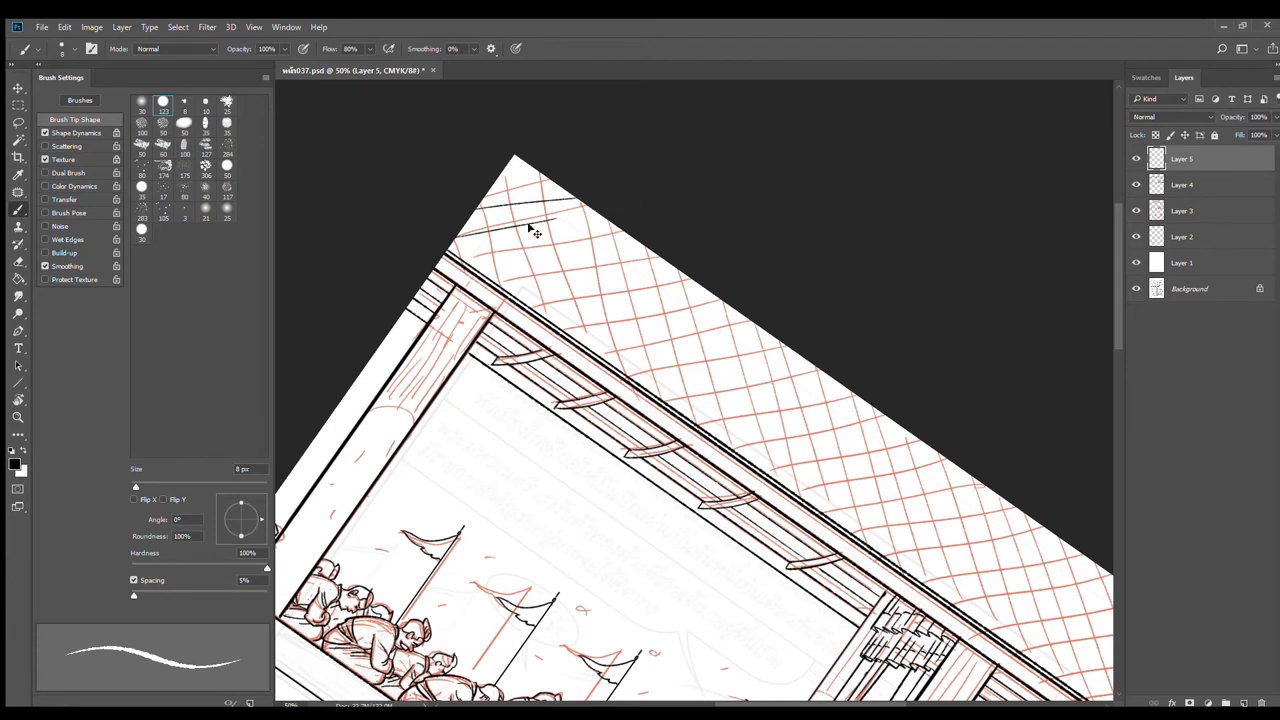
key("ctrl+z")
left_click_drag(481, 203, 561, 187)
left_click_drag(472, 261, 626, 233)
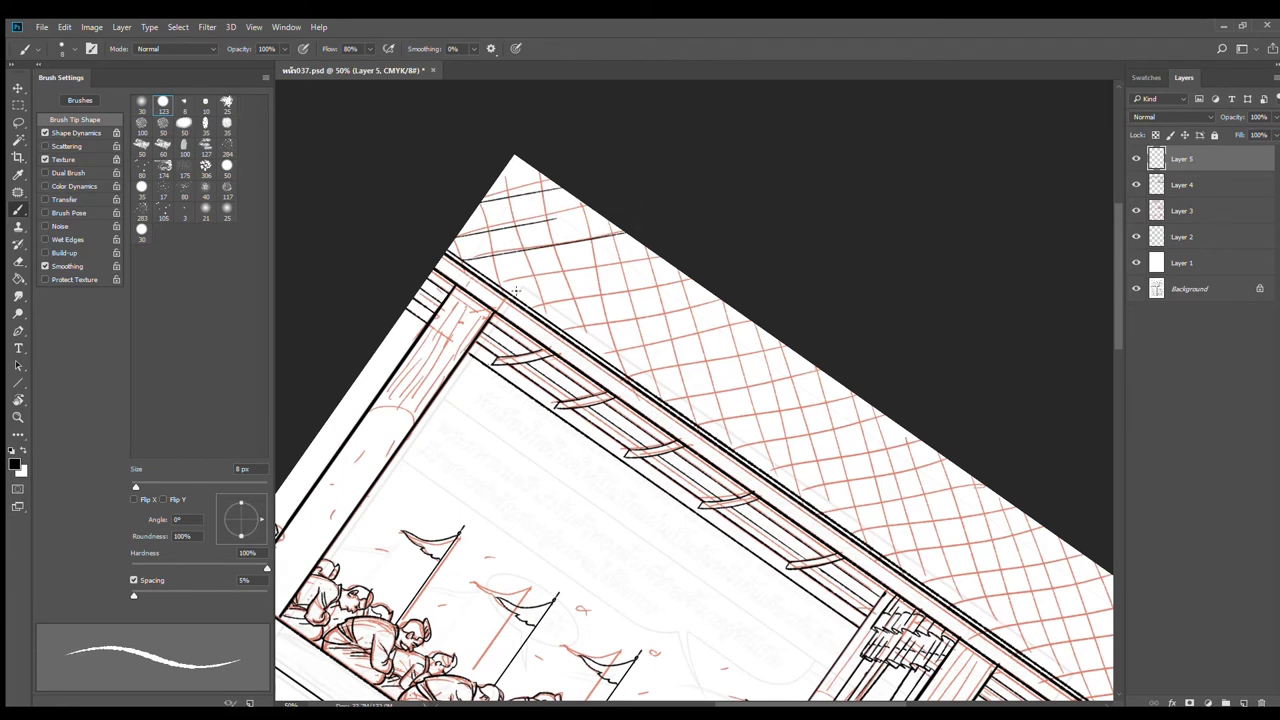
left_click_drag(502, 289, 660, 257)
left_click_drag(528, 310, 673, 283)
left_click_drag(572, 328, 728, 302)
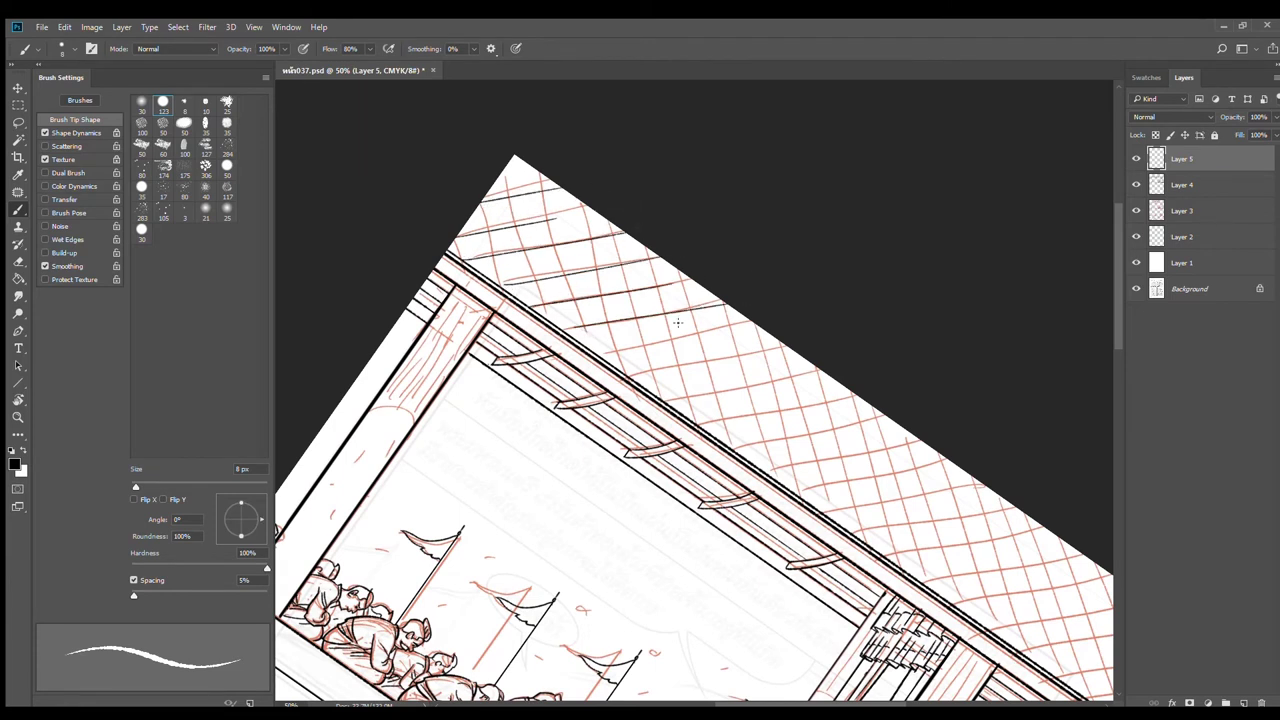
left_click_drag(603, 350, 748, 323)
left_click_drag(643, 376, 792, 348)
left_click_drag(670, 404, 822, 368)
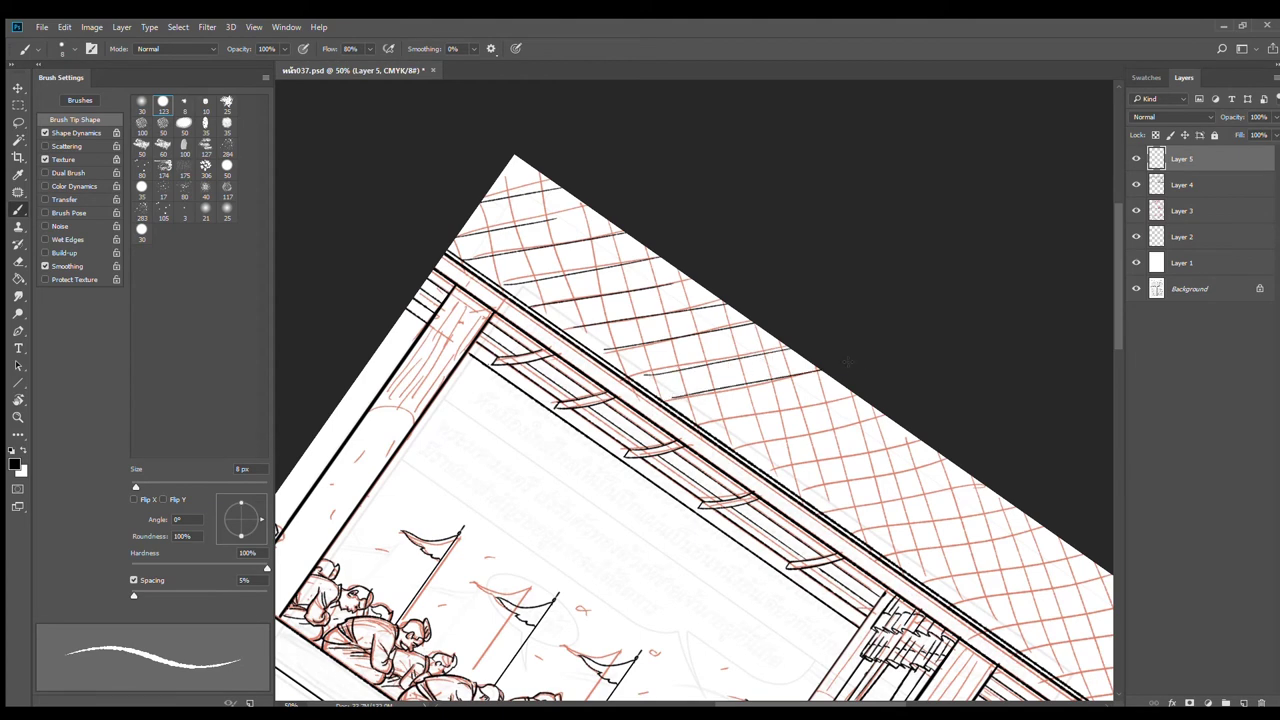
left_click_drag(697, 425, 843, 393)
Step: Continue the same parallel diagonal lattice lines across the right half of the roof to the page edge
mouse_move(736, 449)
left_mouse_down()
mouse_move(887, 415)
mouse_move(617, 329)
mouse_move(611, 303)
left_mouse_up()
left_click_drag(470, 347, 570, 329)
left_click_drag(497, 368, 640, 340)
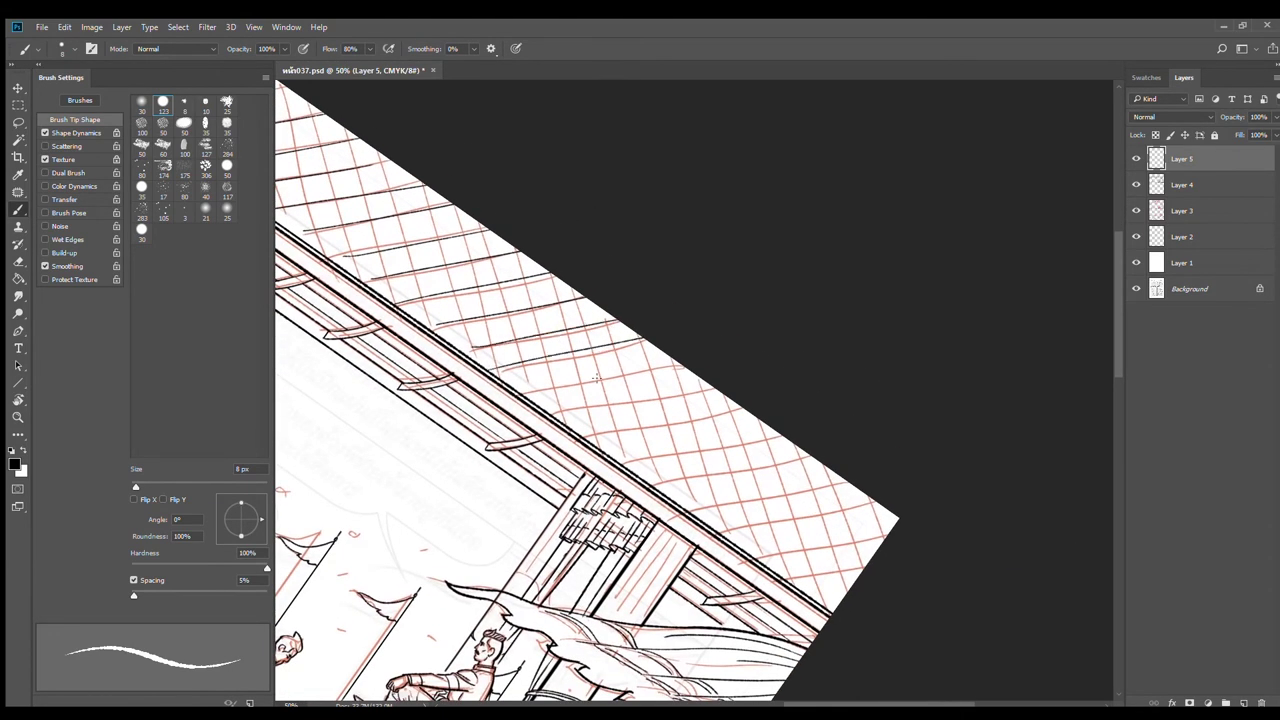
left_click_drag(524, 388, 672, 362)
left_click_drag(550, 412, 700, 384)
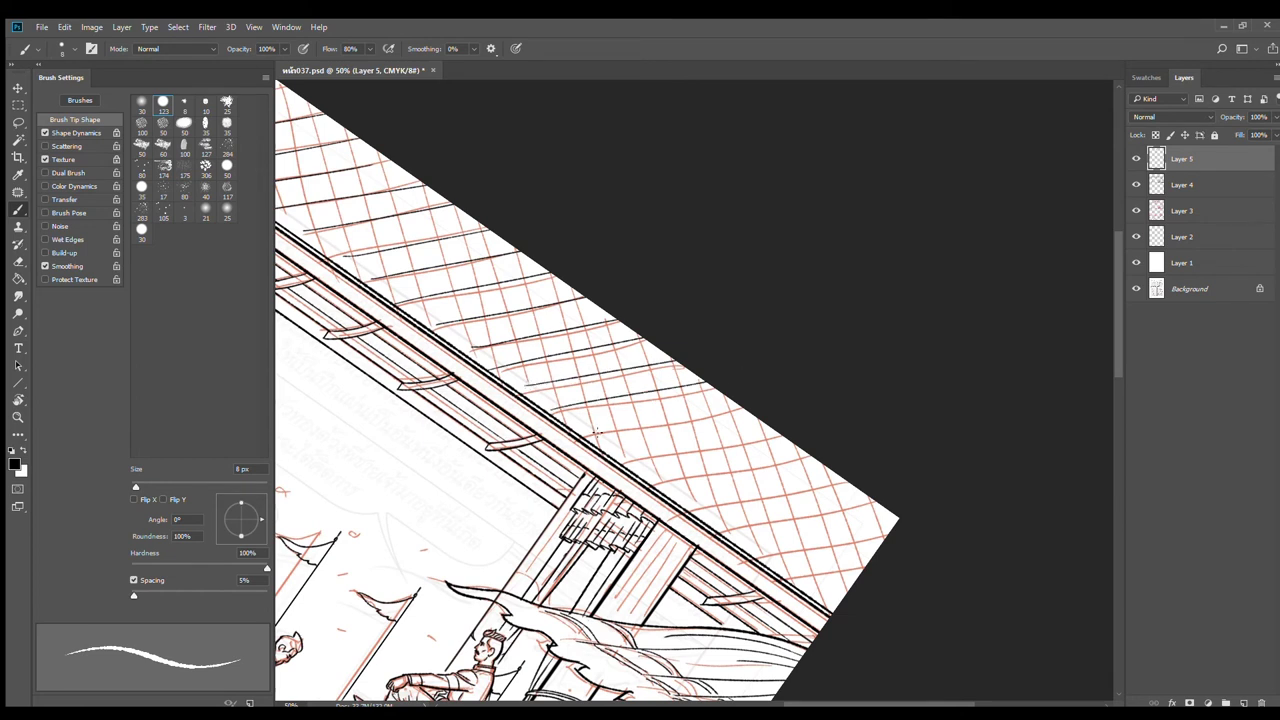
left_click_drag(596, 432, 741, 408)
left_click_drag(622, 458, 777, 432)
left_click_drag(658, 484, 808, 456)
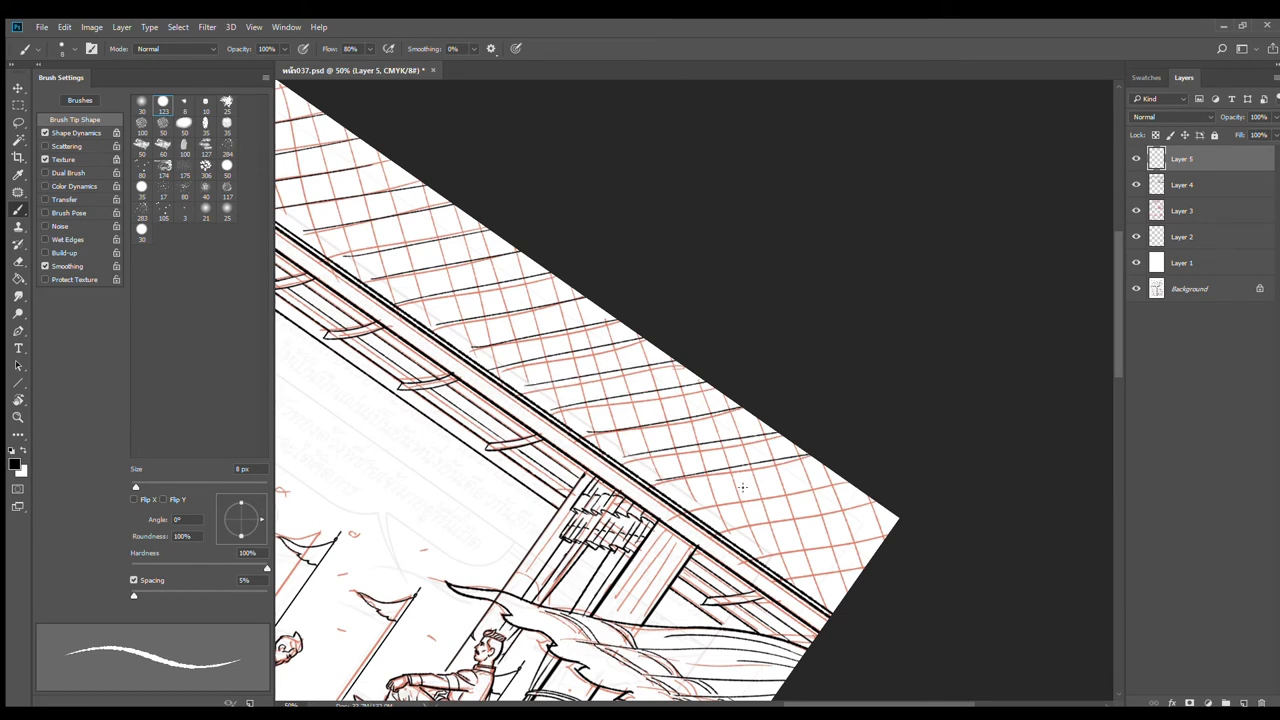
left_click_drag(682, 505, 840, 476)
left_click_drag(720, 530, 872, 500)
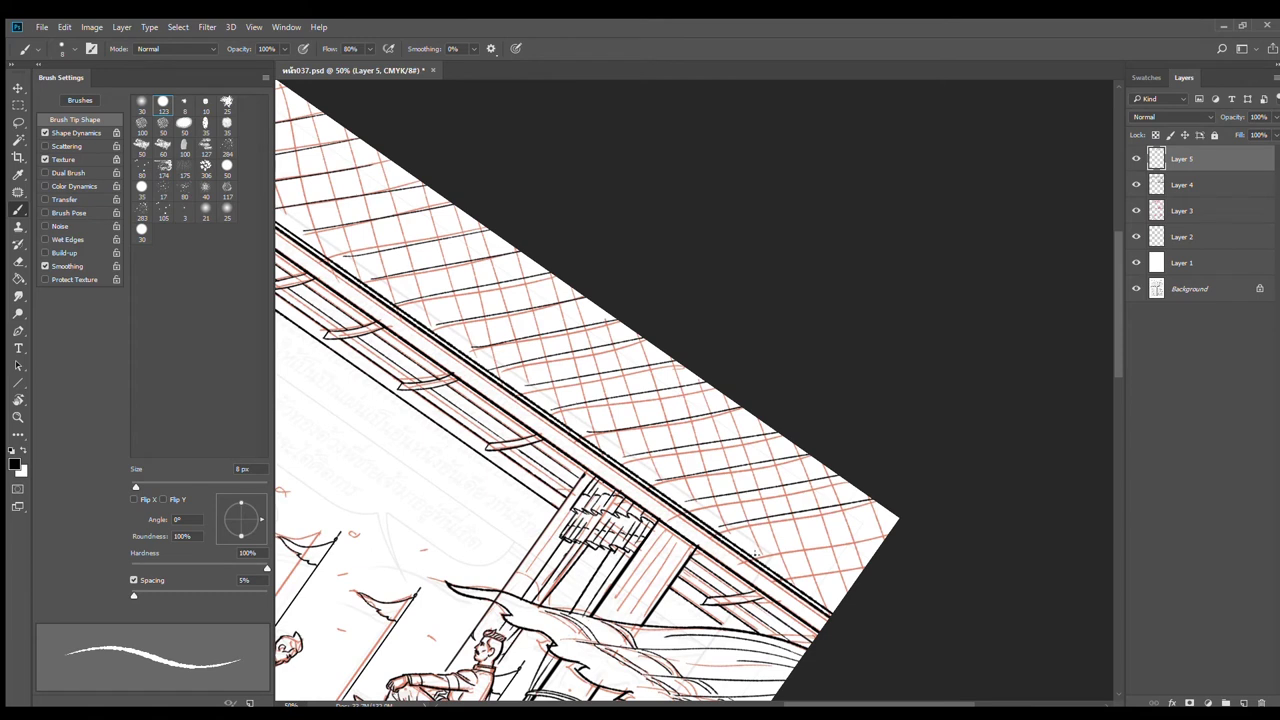
left_click_drag(756, 553, 860, 532)
left_click_drag(786, 571, 872, 556)
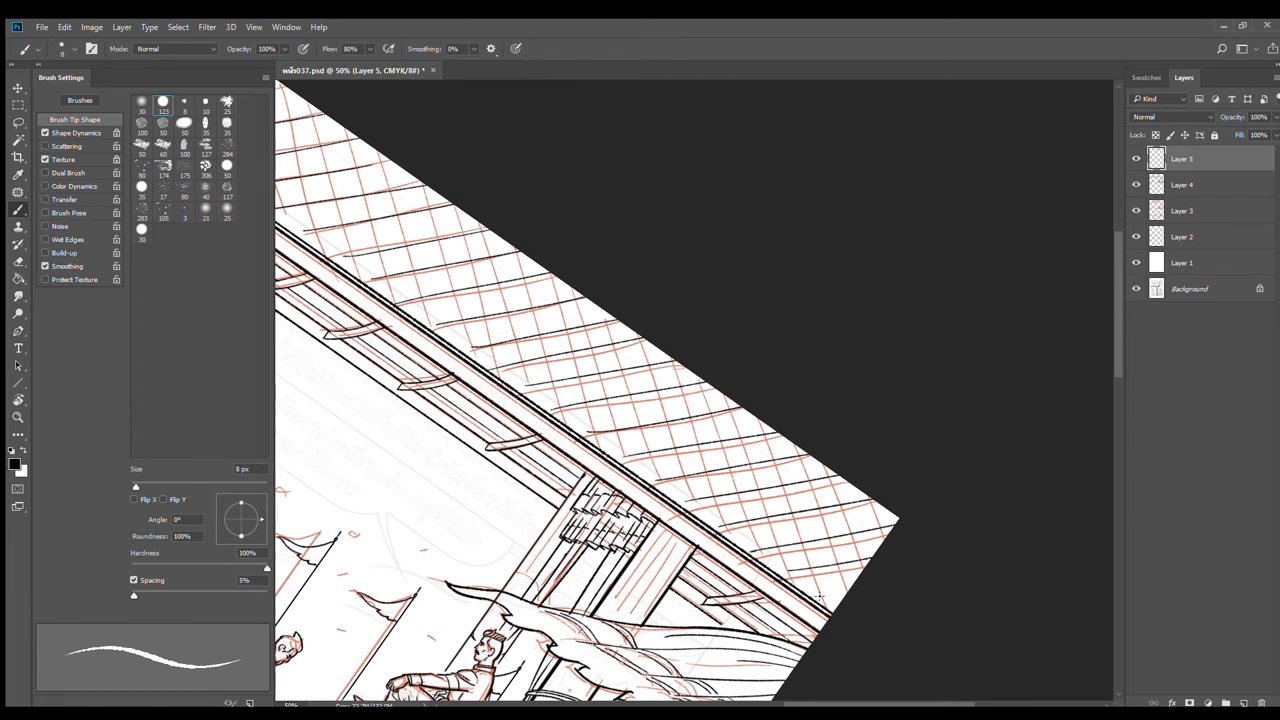
left_click_drag(814, 601, 903, 569)
Step: Rotate the canvas view to 128° and ink the opposing diagonal lattice lines at the right end of the roof
key("r")
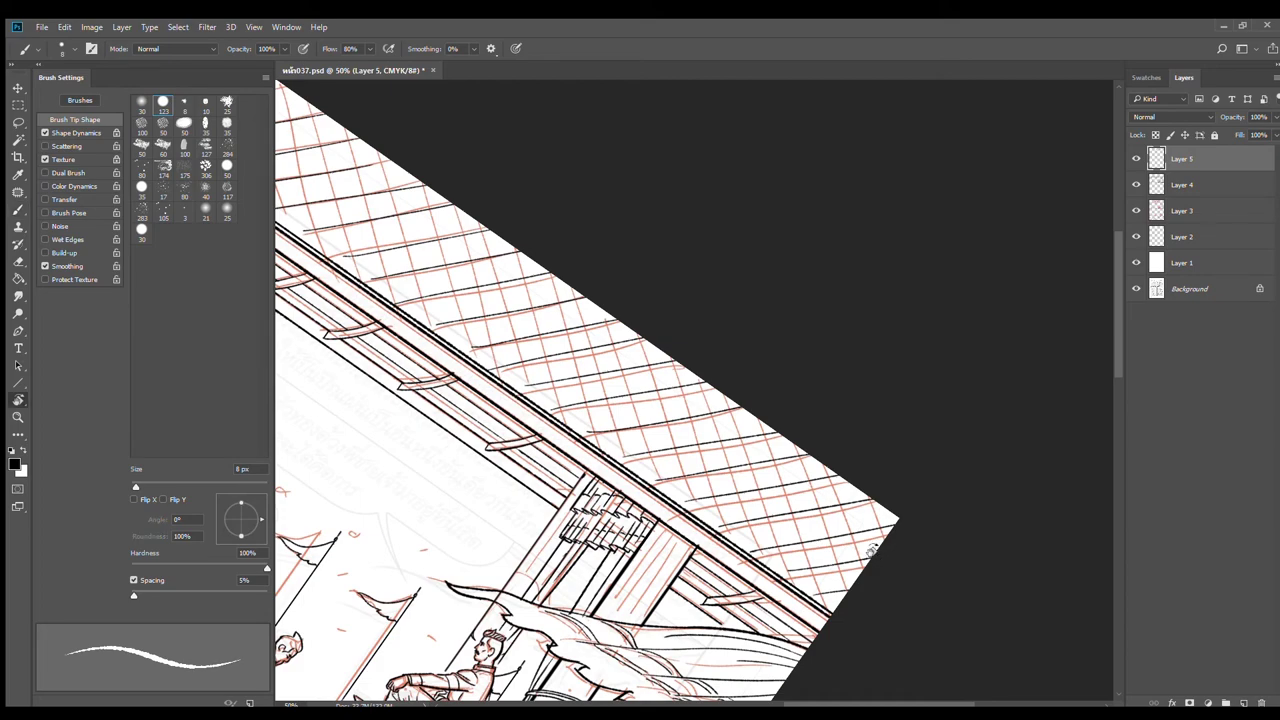
mouse_move(714, 234)
left_mouse_down()
mouse_move(851, 446)
mouse_move(857, 423)
left_mouse_up()
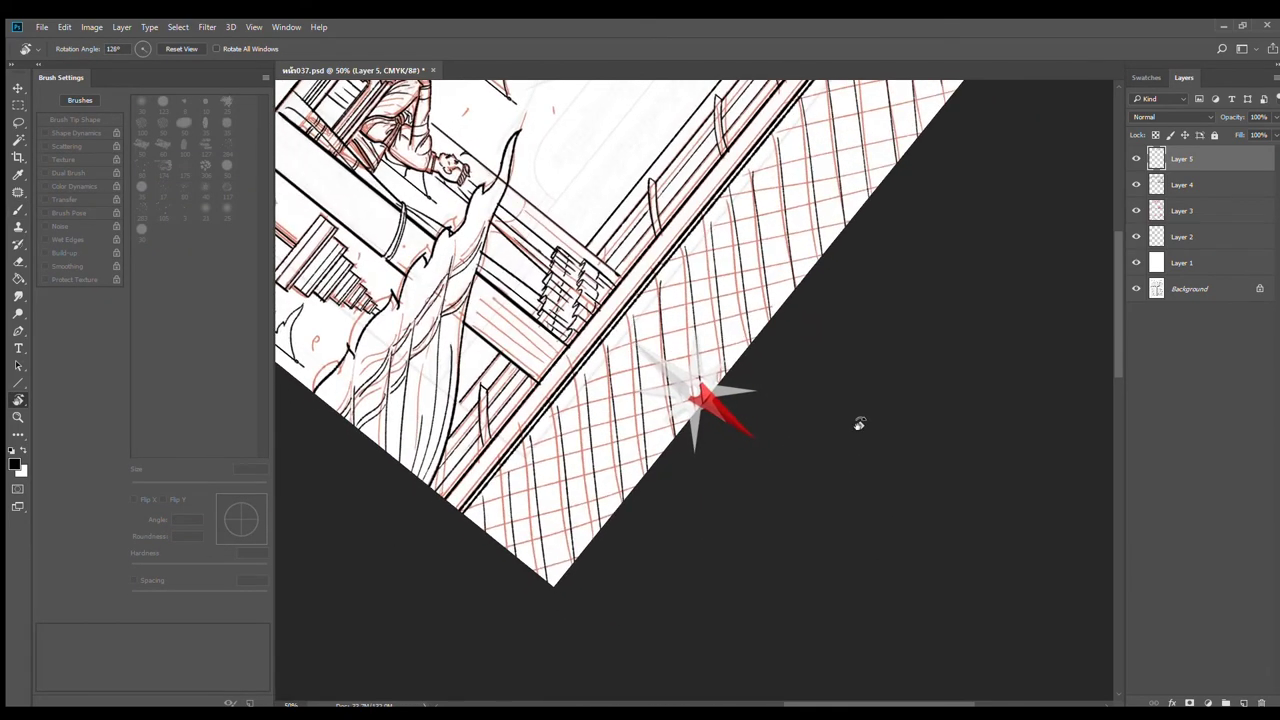
left_click_drag(691, 523, 729, 437)
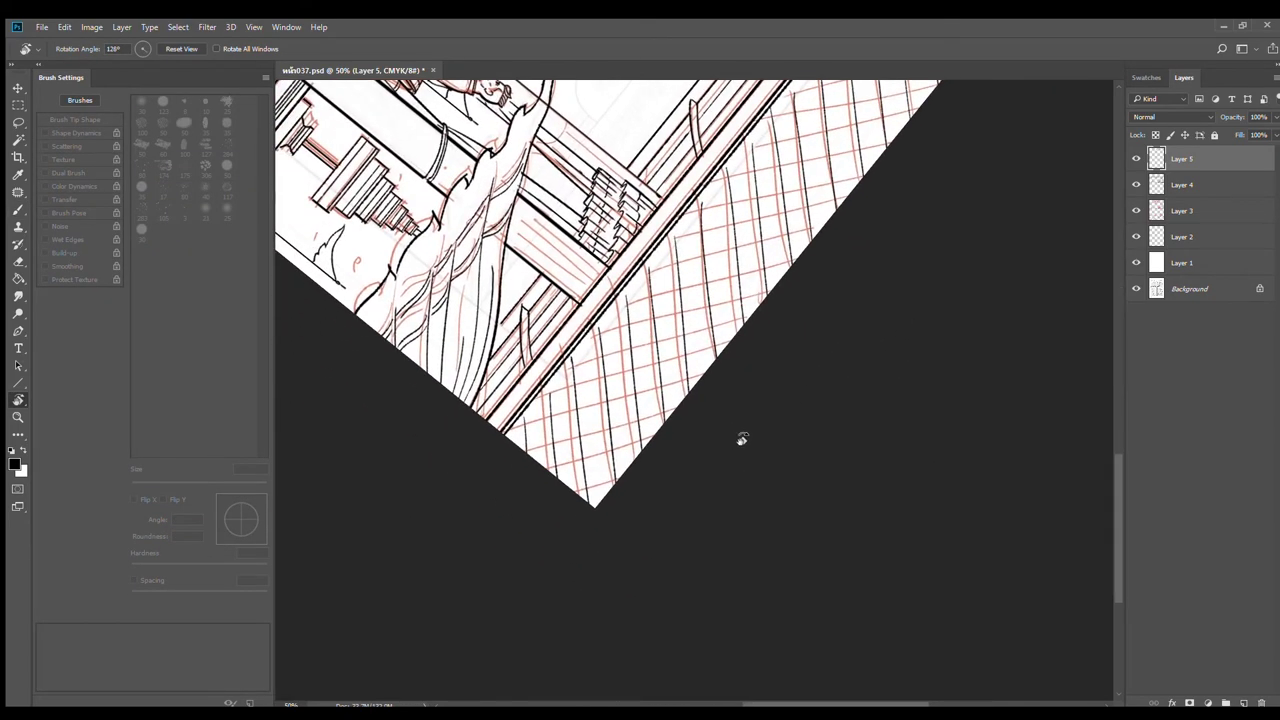
key("b")
left_click_drag(585, 491, 646, 446)
left_click_drag(522, 448, 674, 410)
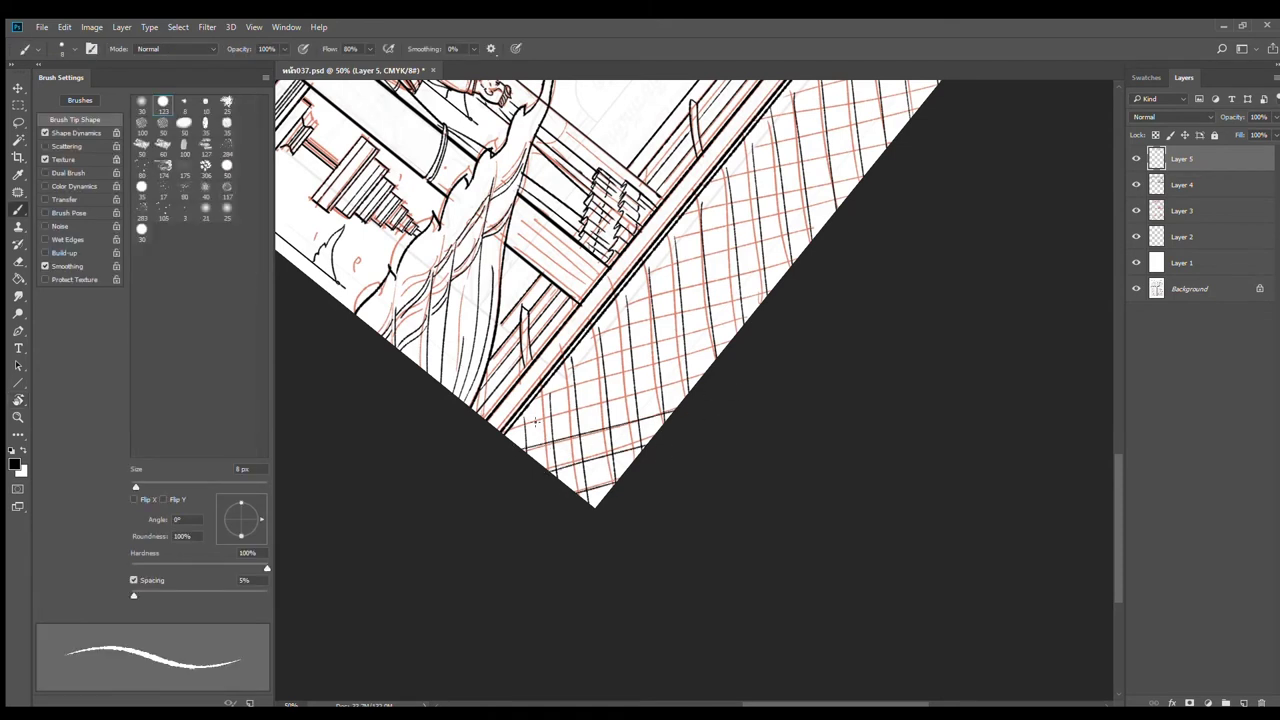
left_click_drag(518, 426, 700, 377)
mouse_move(546, 392)
left_mouse_down()
mouse_move(664, 360)
mouse_move(750, 316)
left_mouse_up()
left_click_drag(622, 326, 774, 285)
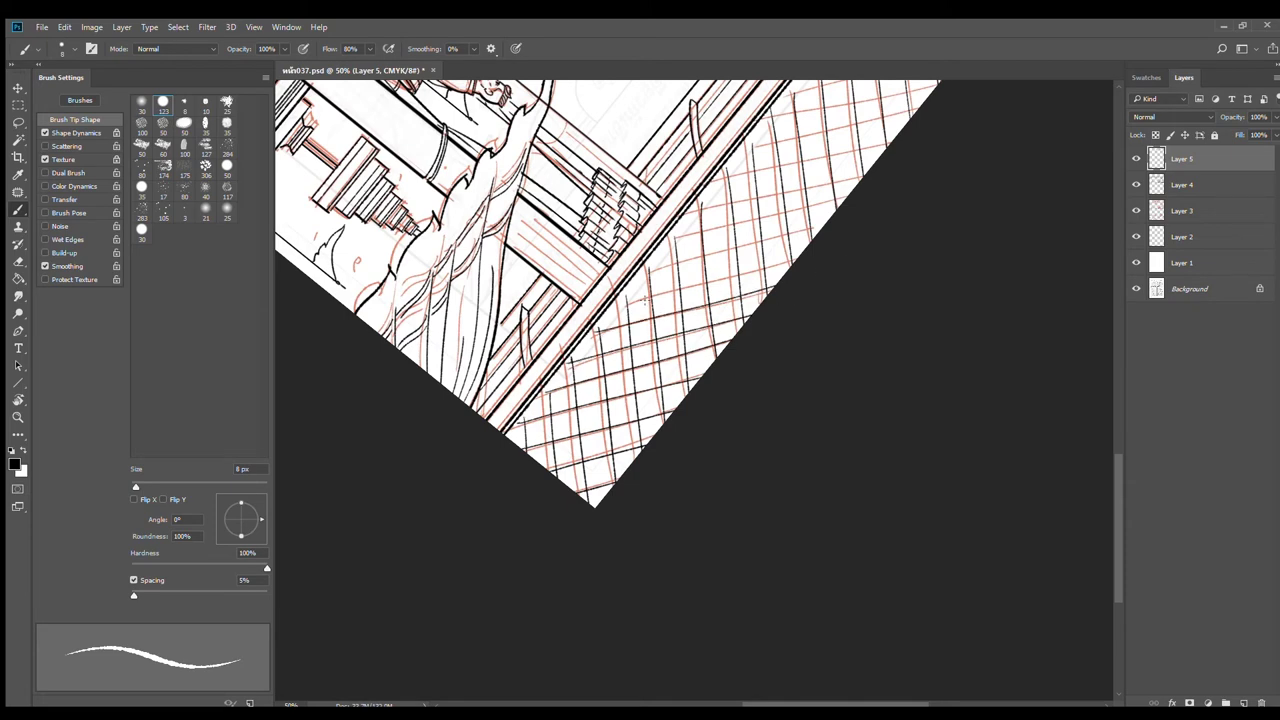
Step: Continue the opposing lattice lines across the middle of the roof, following the red sketch from eave to page edge
mouse_move(616, 305)
left_mouse_down()
mouse_move(799, 257)
mouse_move(647, 377)
left_mouse_up()
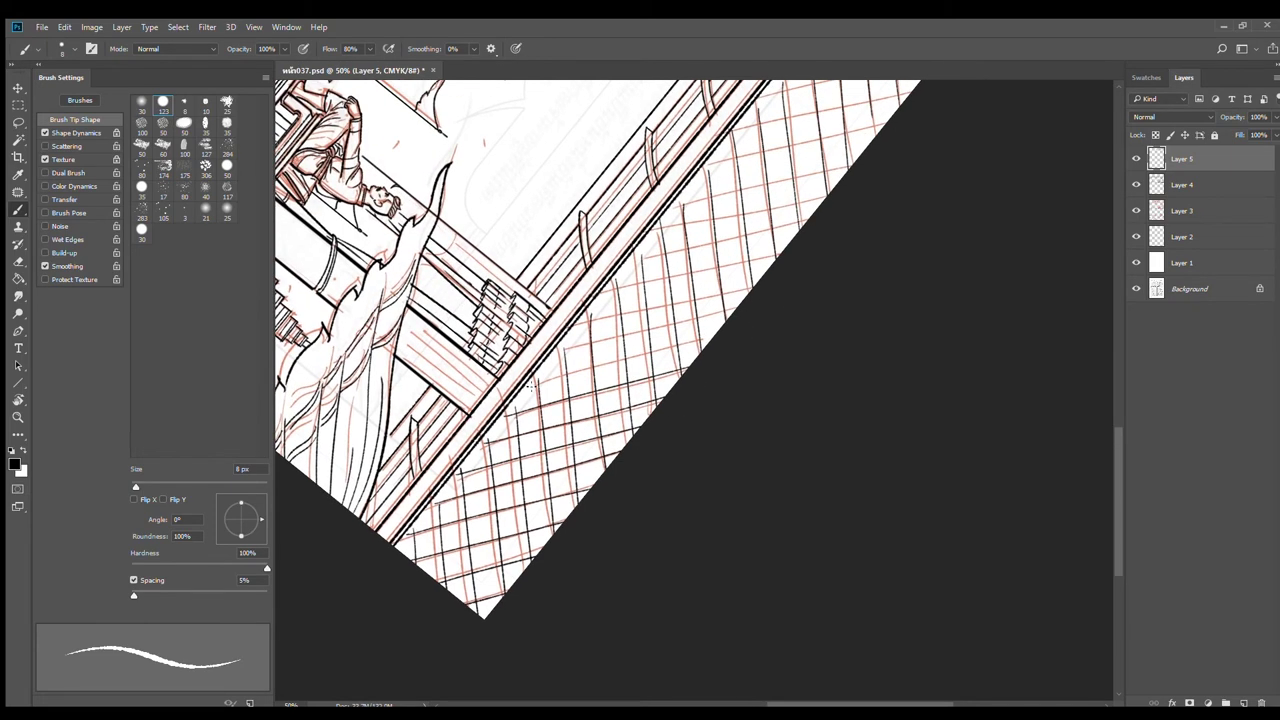
left_click_drag(525, 388, 716, 323)
left_click_drag(555, 357, 736, 307)
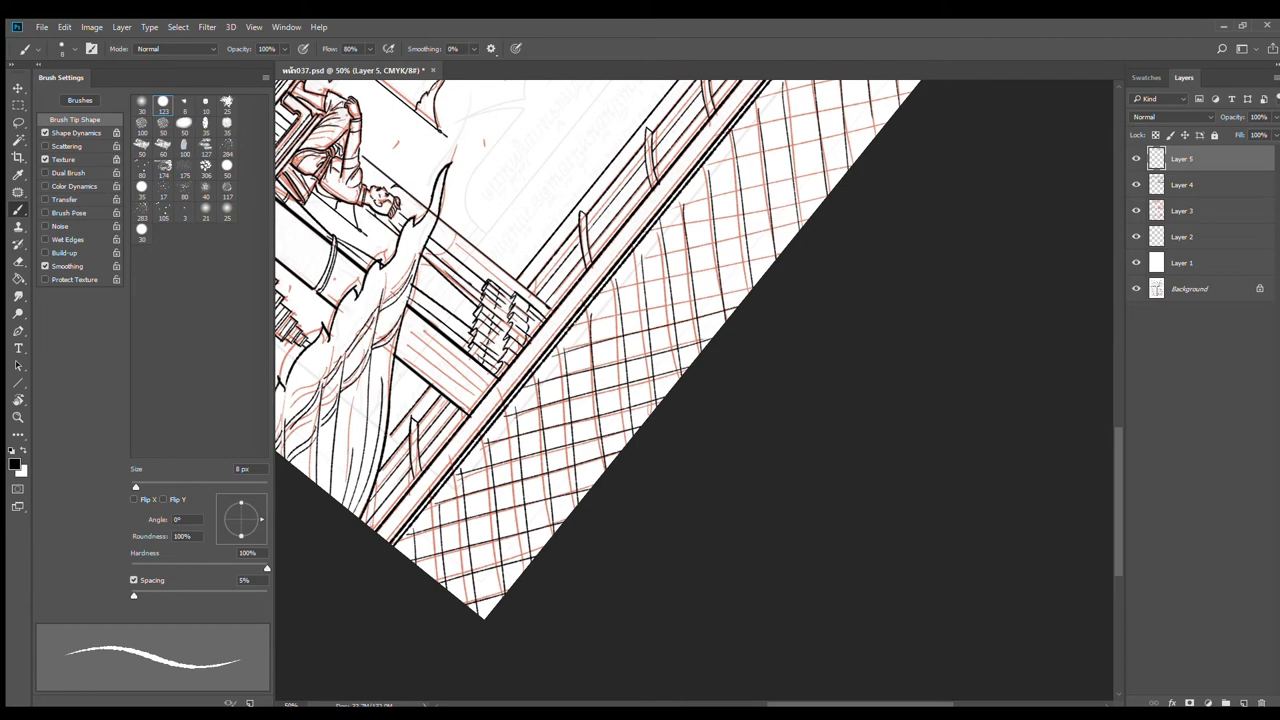
left_click_drag(576, 322, 758, 276)
left_click_drag(607, 291, 788, 243)
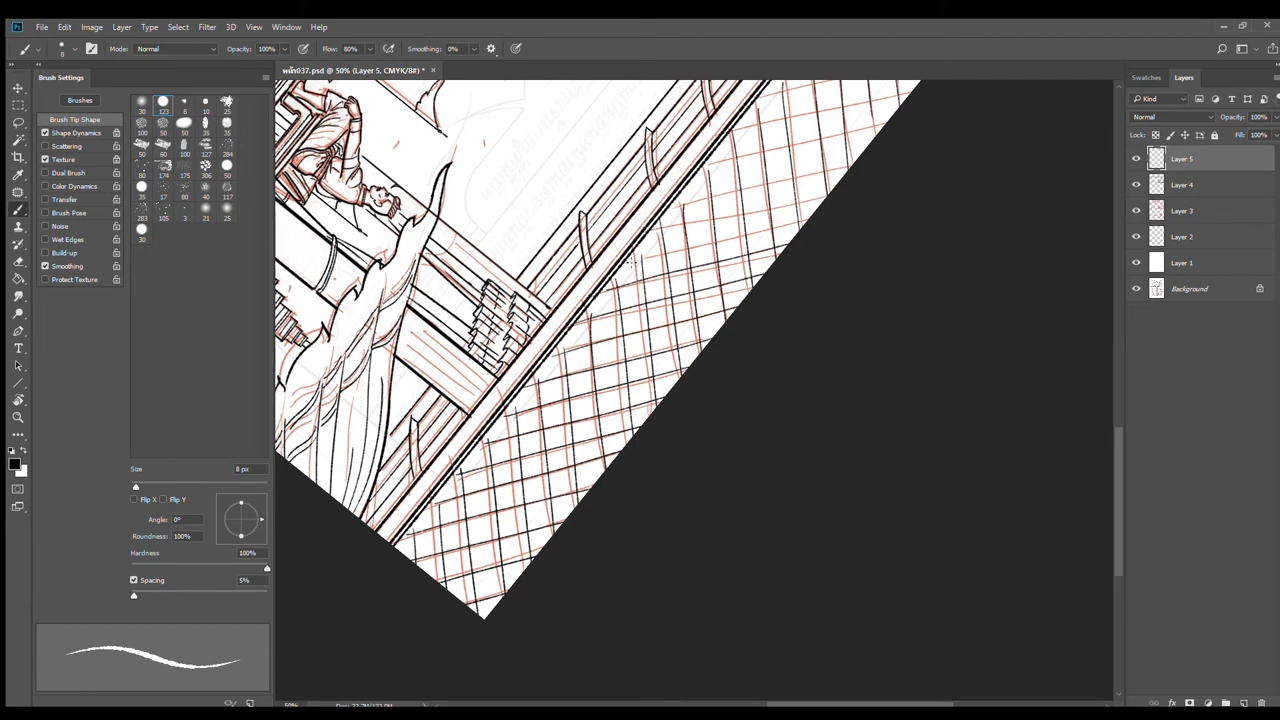
mouse_move(630, 262)
left_mouse_down()
mouse_move(810, 216)
mouse_move(695, 327)
left_mouse_up()
left_click_drag(591, 329, 750, 287)
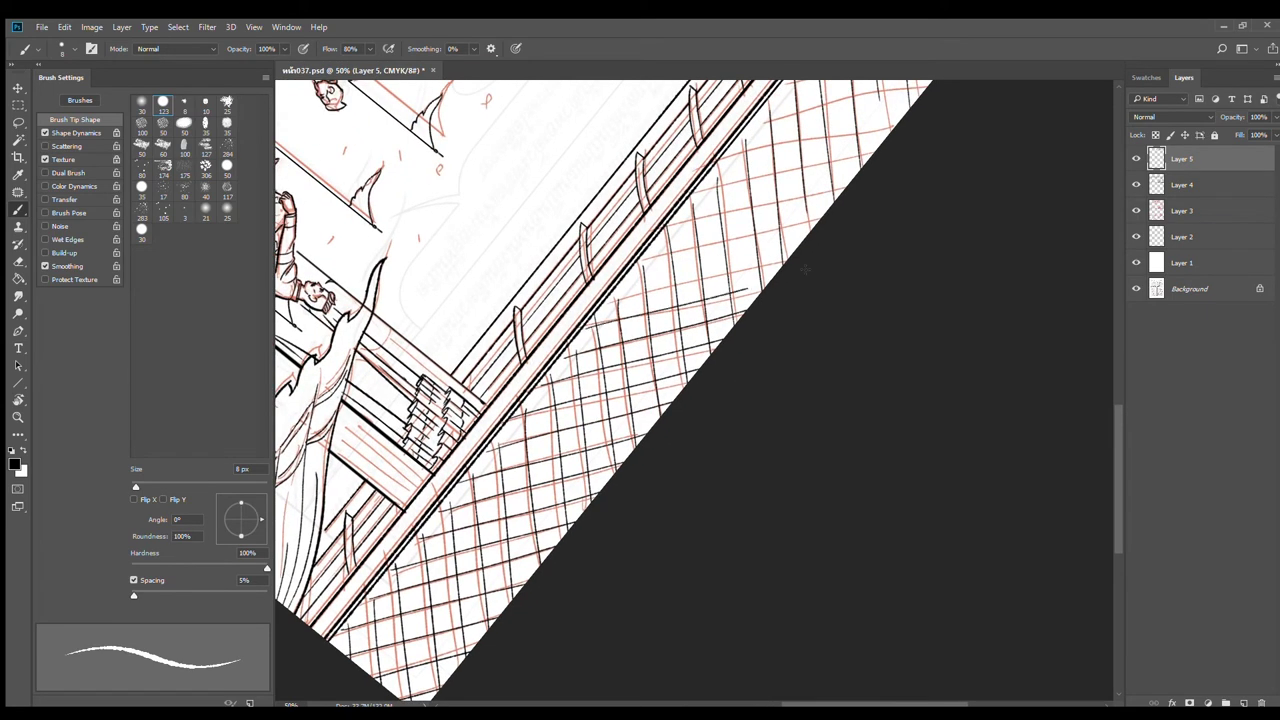
left_click_drag(615, 302, 790, 256)
Step: Ink the remaining opposing lattice lines at the left end of the roof up to the page corner
mouse_move(636, 270)
left_mouse_down()
mouse_move(814, 223)
mouse_move(684, 315)
left_mouse_up()
left_click_drag(593, 303, 768, 262)
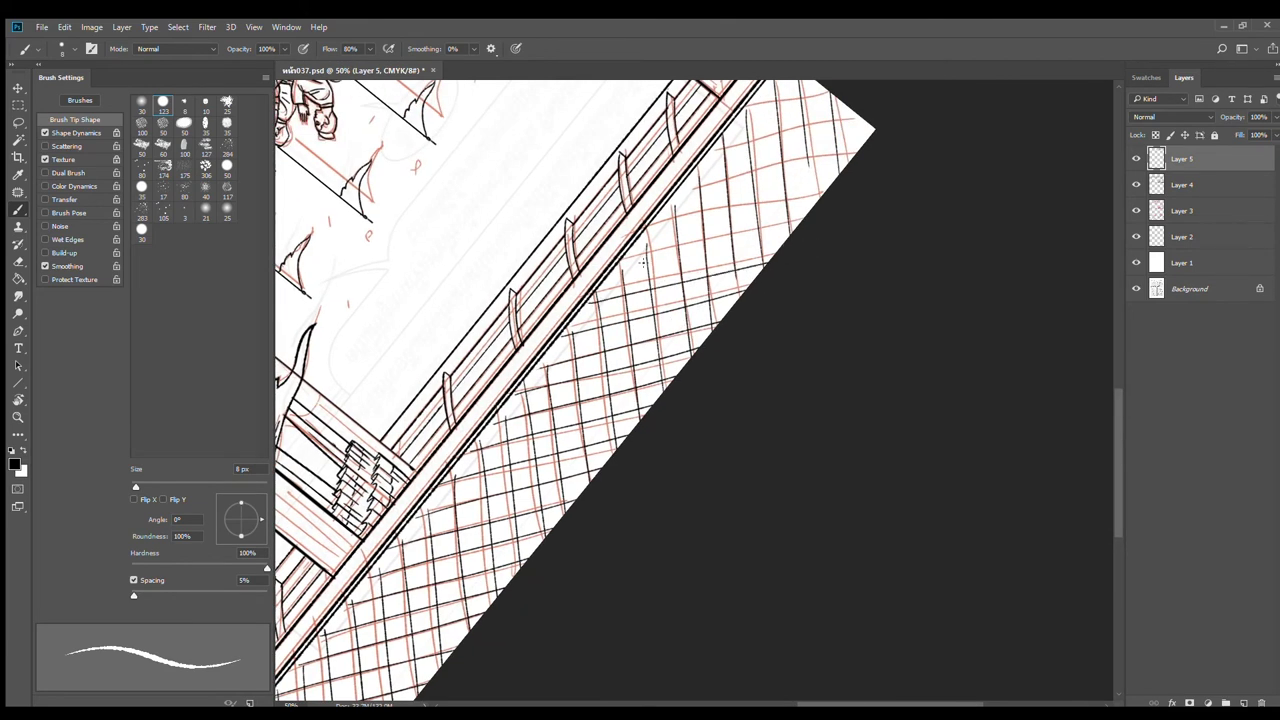
left_click_drag(618, 271, 794, 230)
left_click_drag(641, 238, 806, 196)
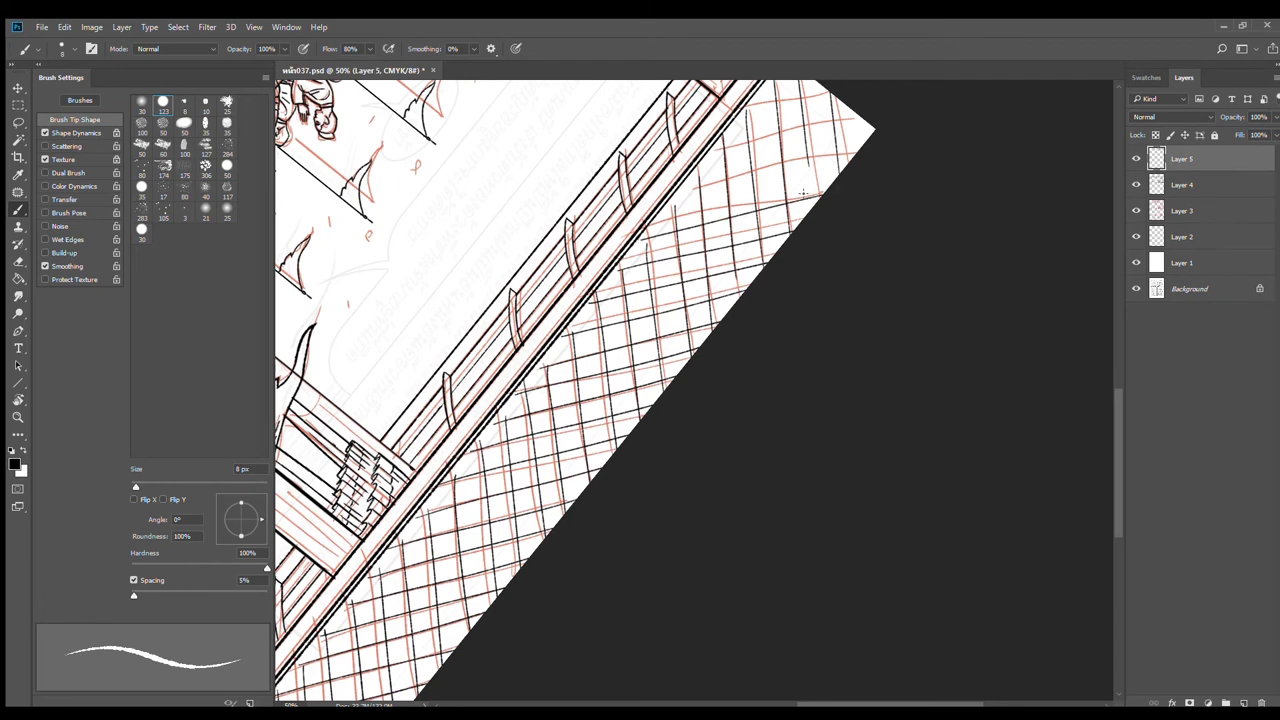
mouse_move(737, 225)
left_mouse_down()
mouse_move(700, 307)
mouse_move(814, 243)
left_mouse_up()
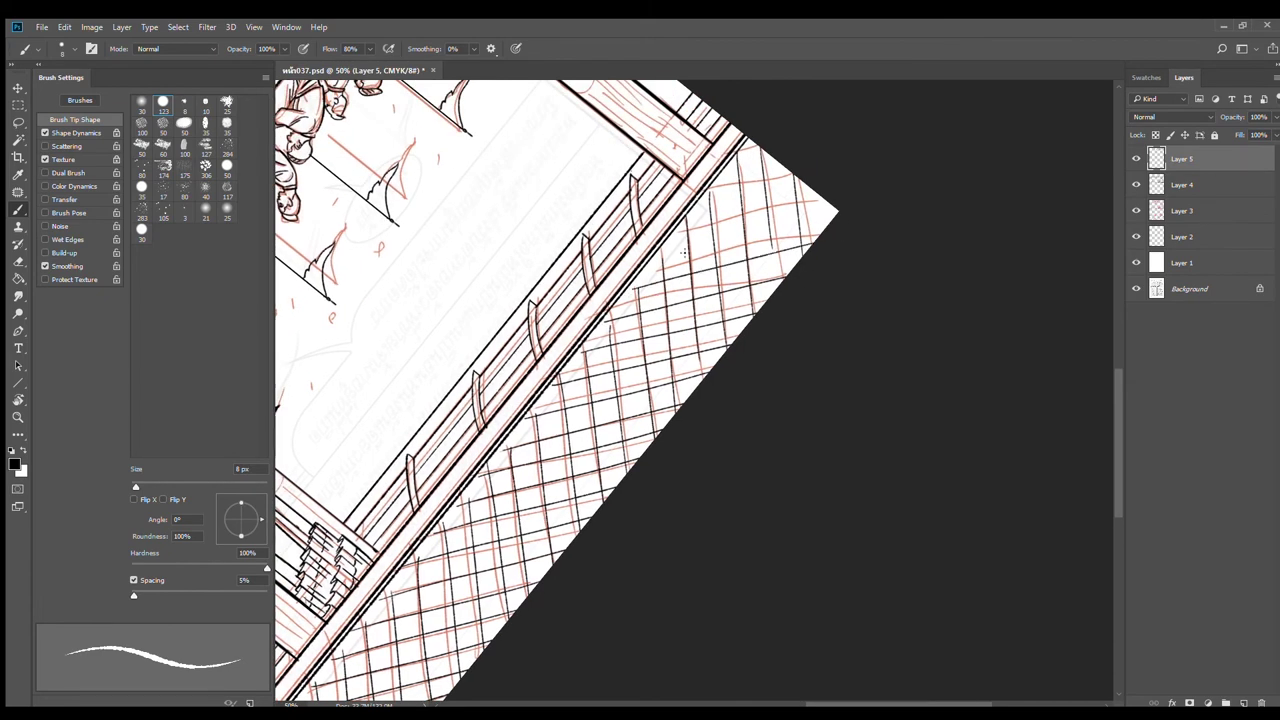
left_click_drag(658, 256, 838, 211)
left_click_drag(685, 227, 820, 194)
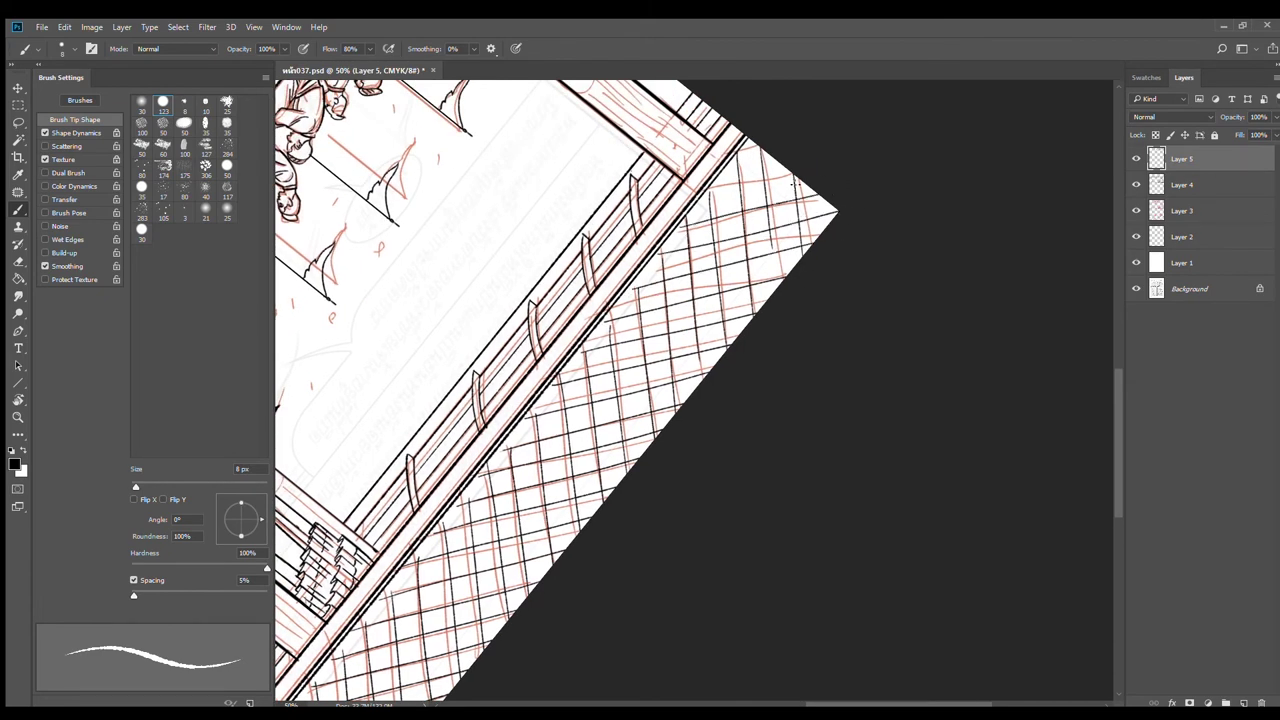
left_click_drag(708, 200, 798, 177)
Step: Return the canvas view rotation to 0° at 25% zoom and save the document
left_click(703, 324, "alt")
left_click(732, 325, "alt")
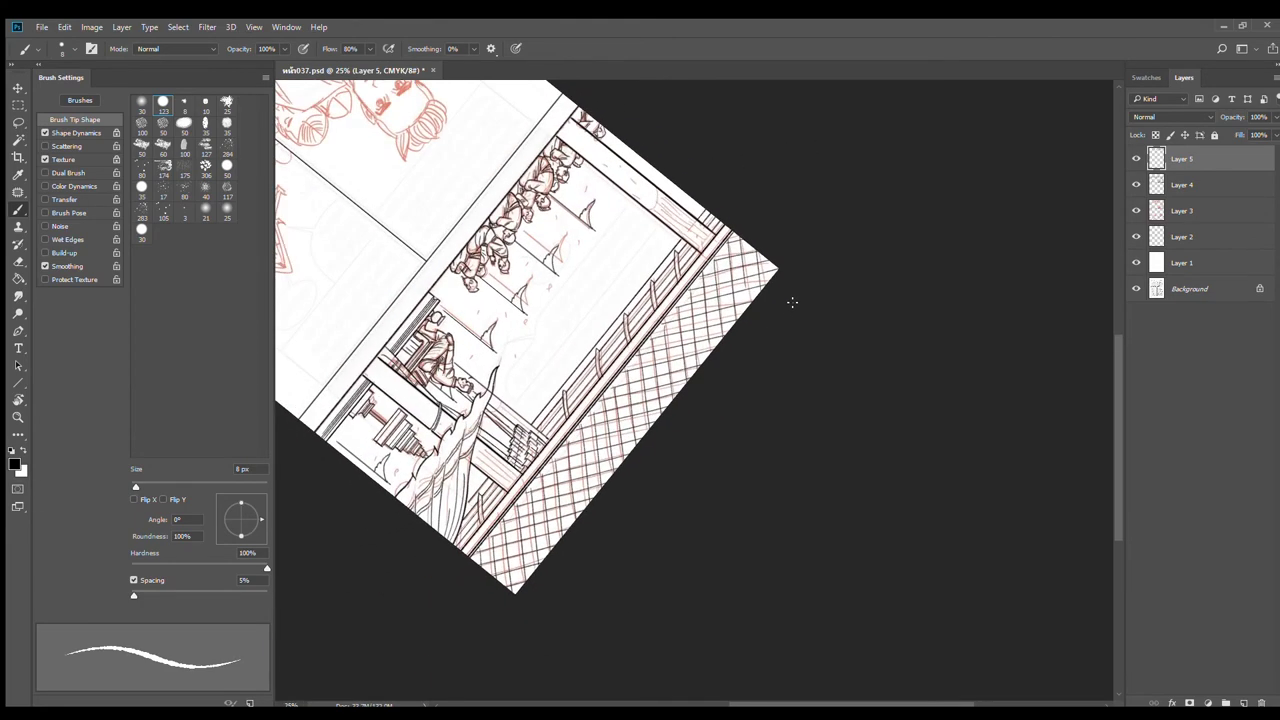
key("r")
left_click_drag(792, 302, 520, 312)
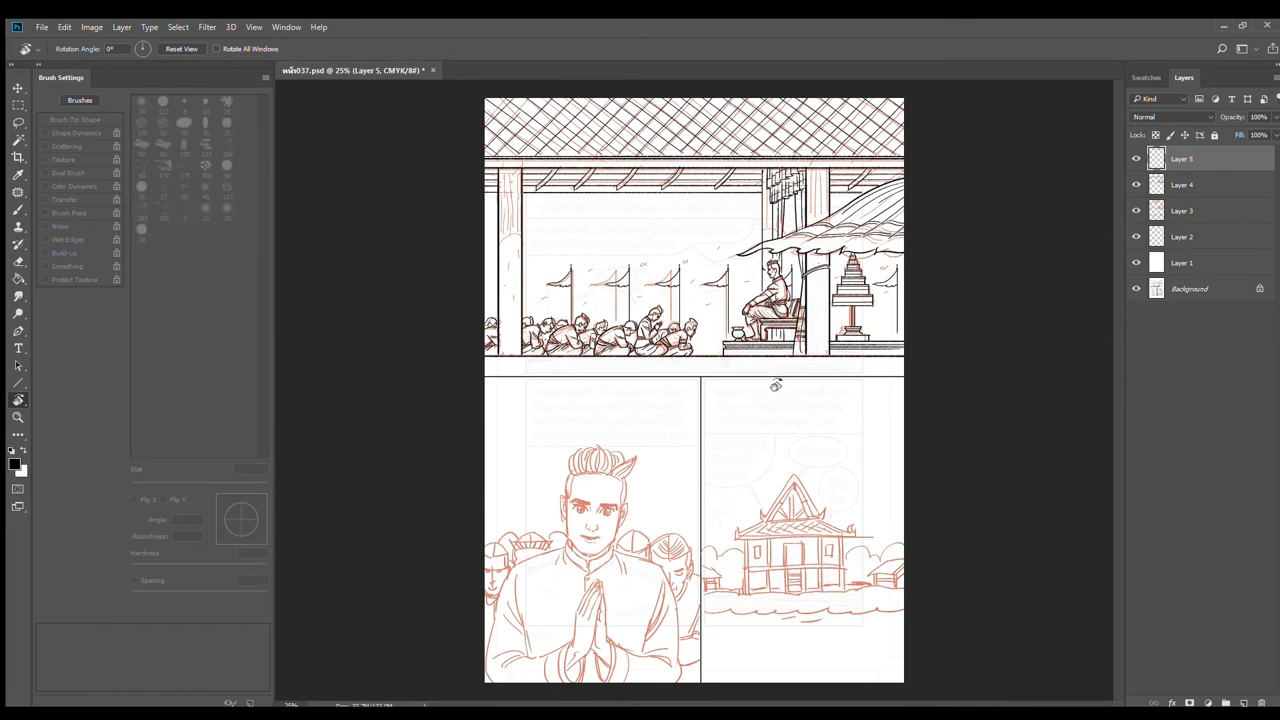
key("ctrl+s")
Step: Ink short grain marks on the pillars and small falling petals across the pavilion panel with the 8 px brush
key("b")
scroll(558, 310, "up", 4)
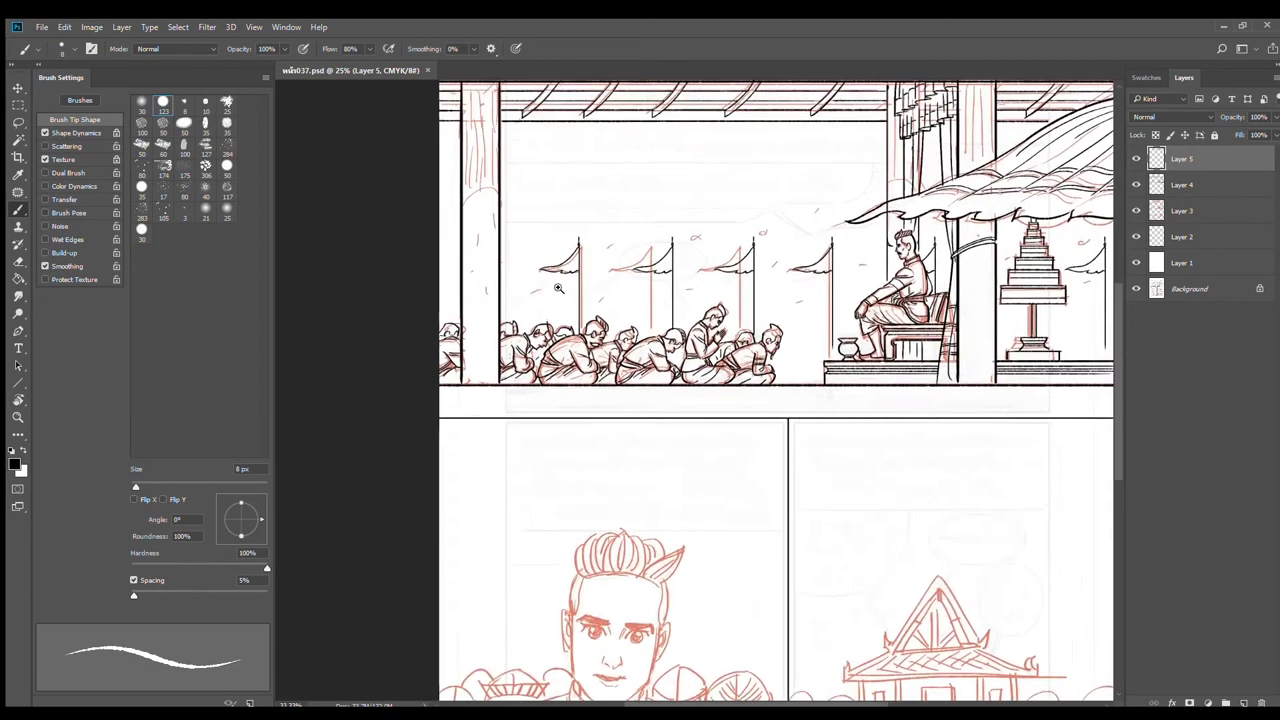
left_click_drag(464, 246, 464, 256)
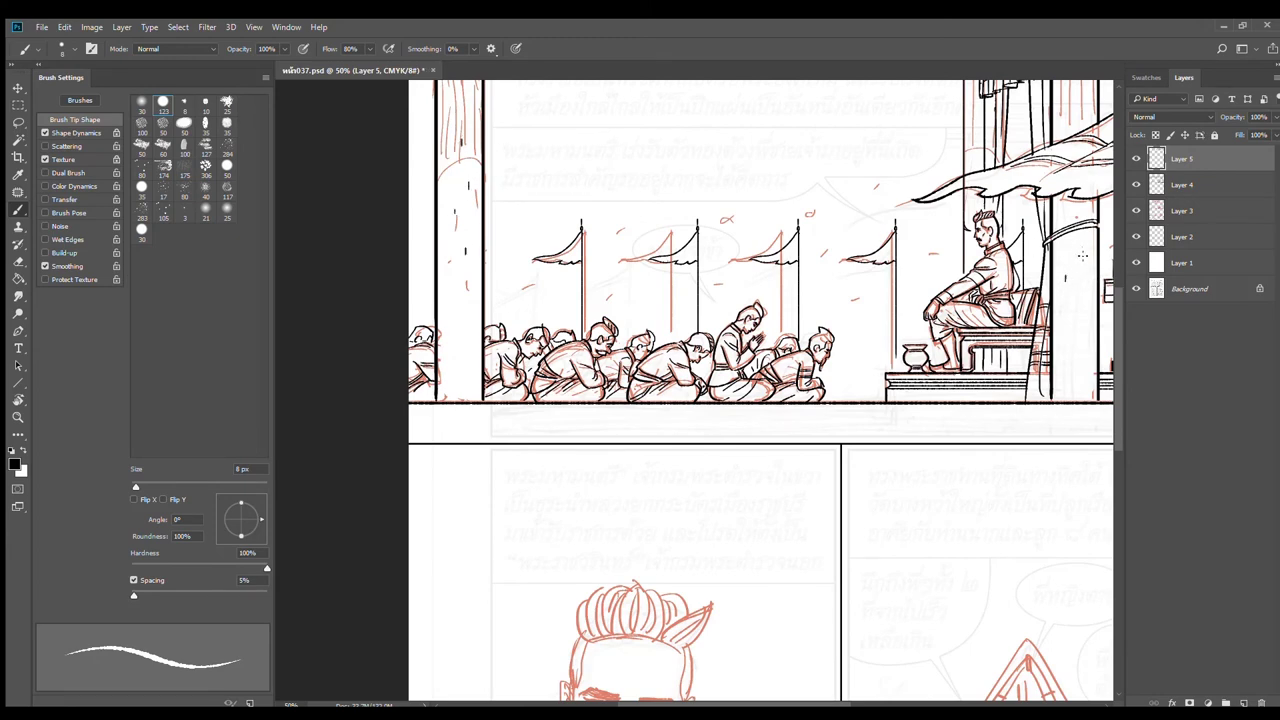
scroll(1082, 245, "up", 3)
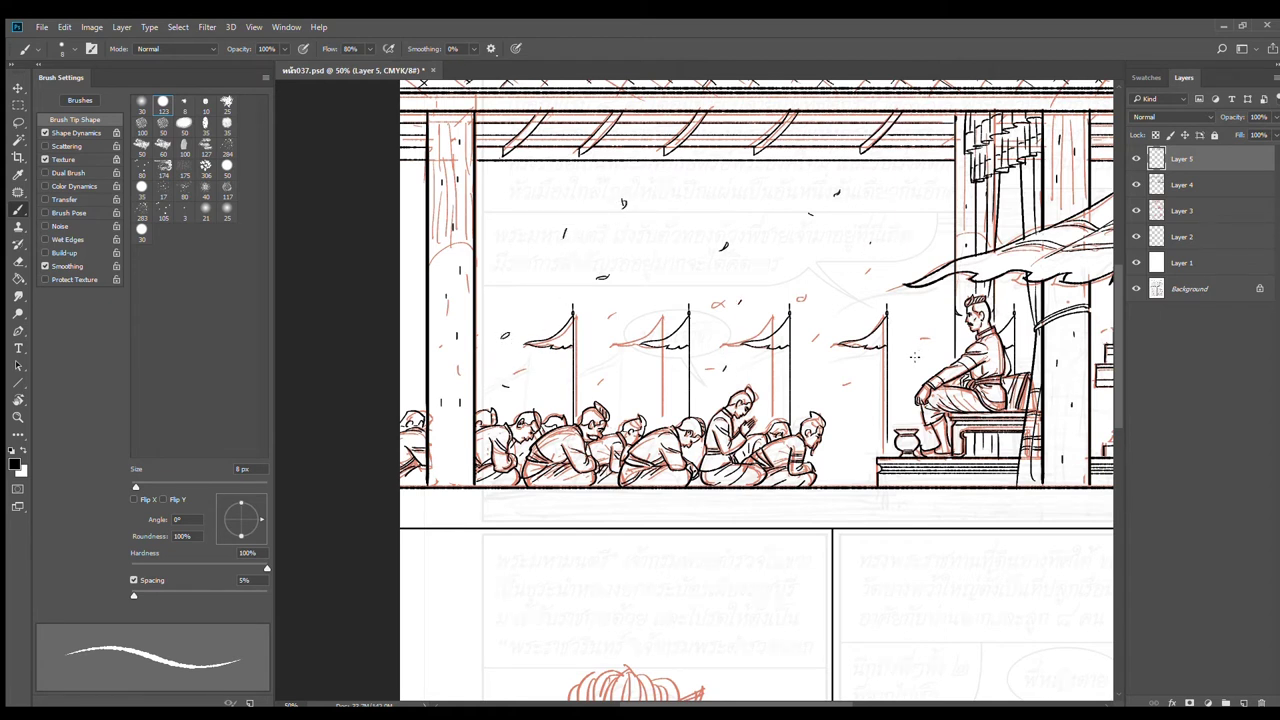
left_click_drag(1020, 285, 730, 342)
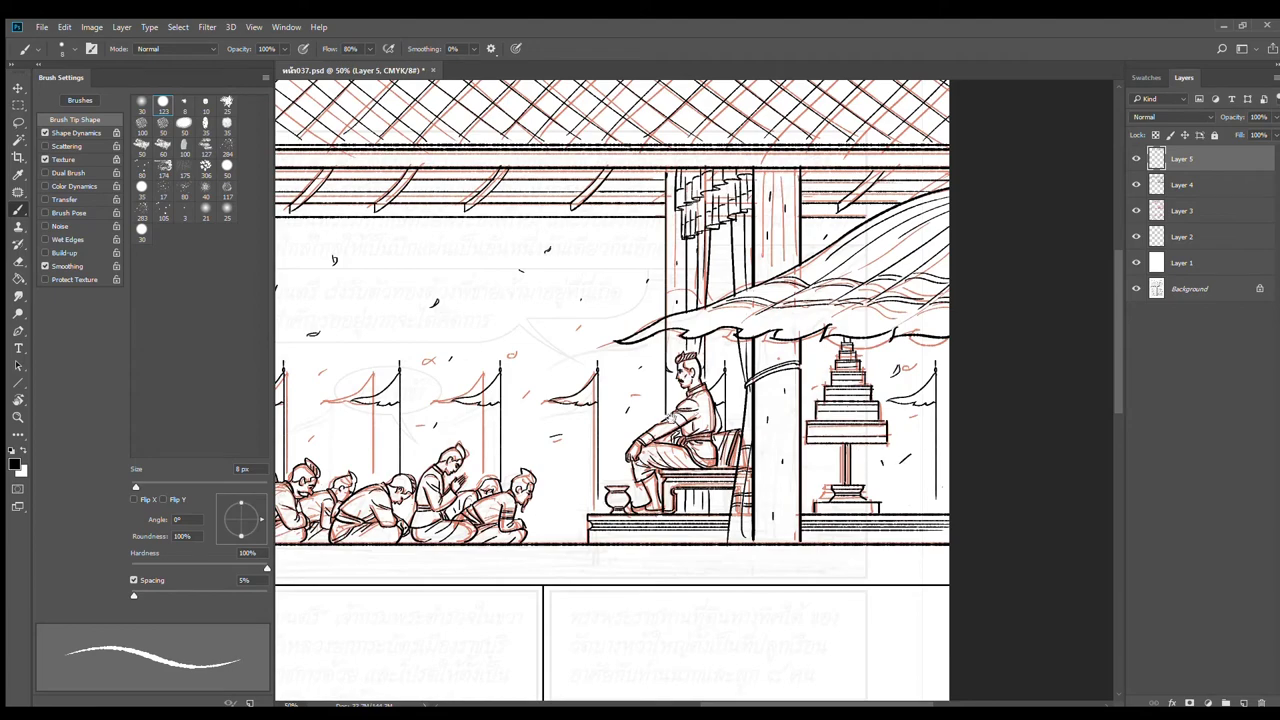
scroll(579, 392, "down", 2)
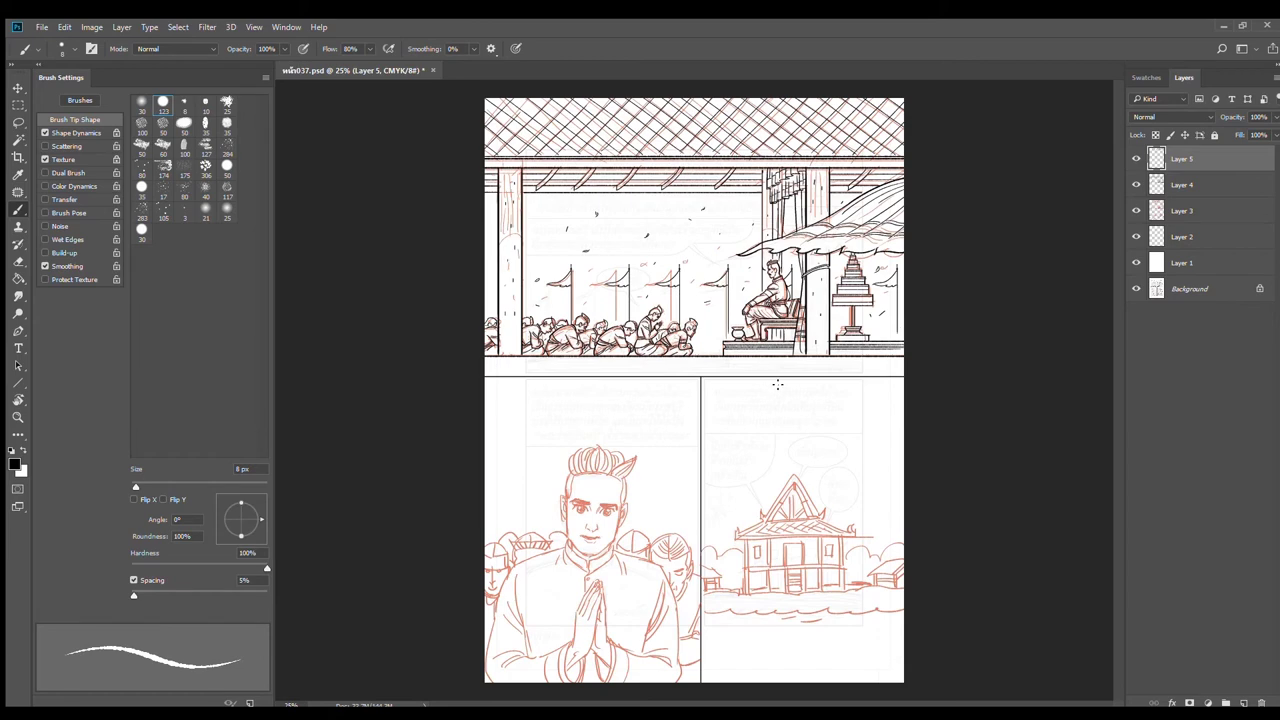
scroll(601, 535, "up", 4)
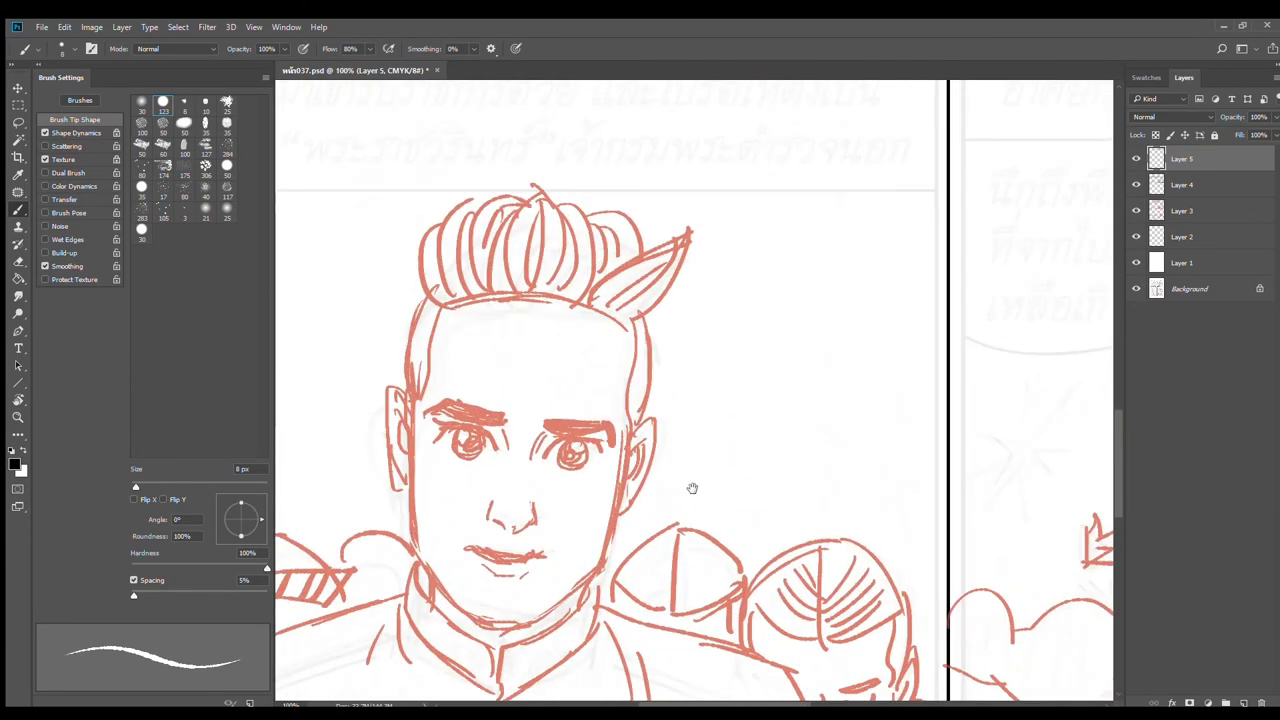
mouse_move(692, 489)
left_mouse_down()
mouse_move(848, 287)
mouse_move(863, 306)
left_mouse_up()
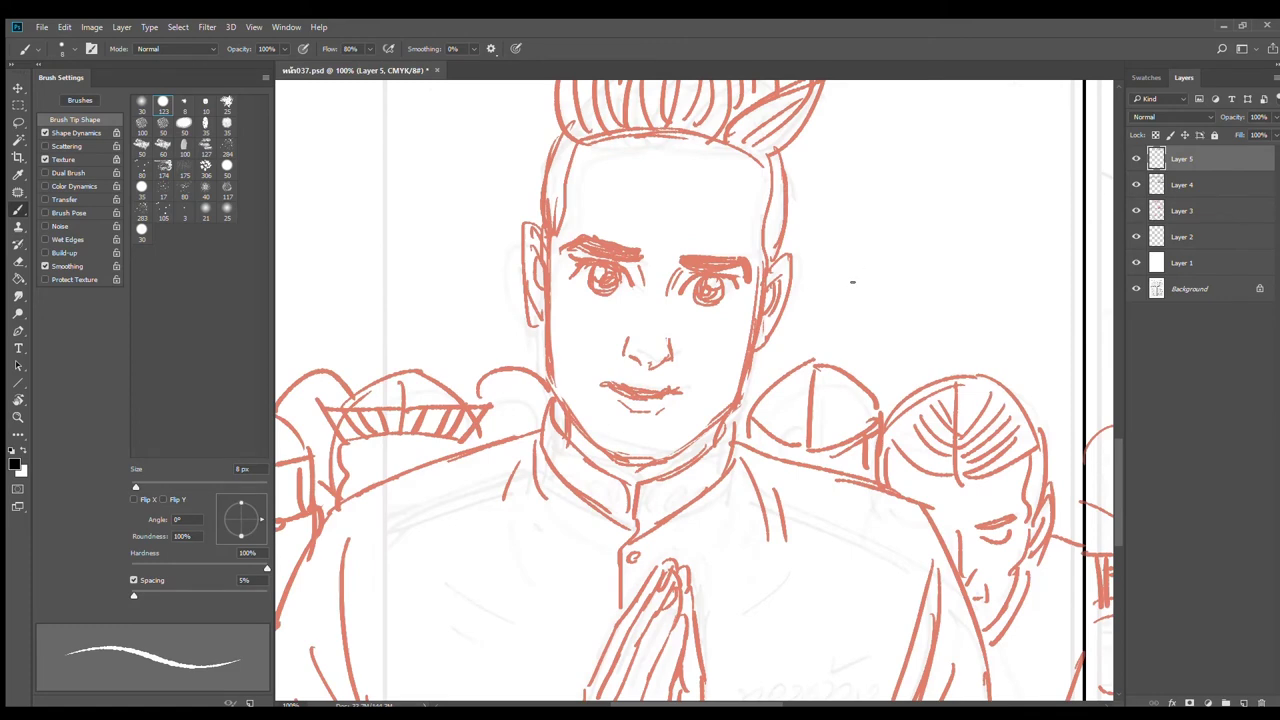
left_click_drag(817, 366, 861, 408)
left_click(844, 358, "alt")
scroll(848, 363, "down", 2)
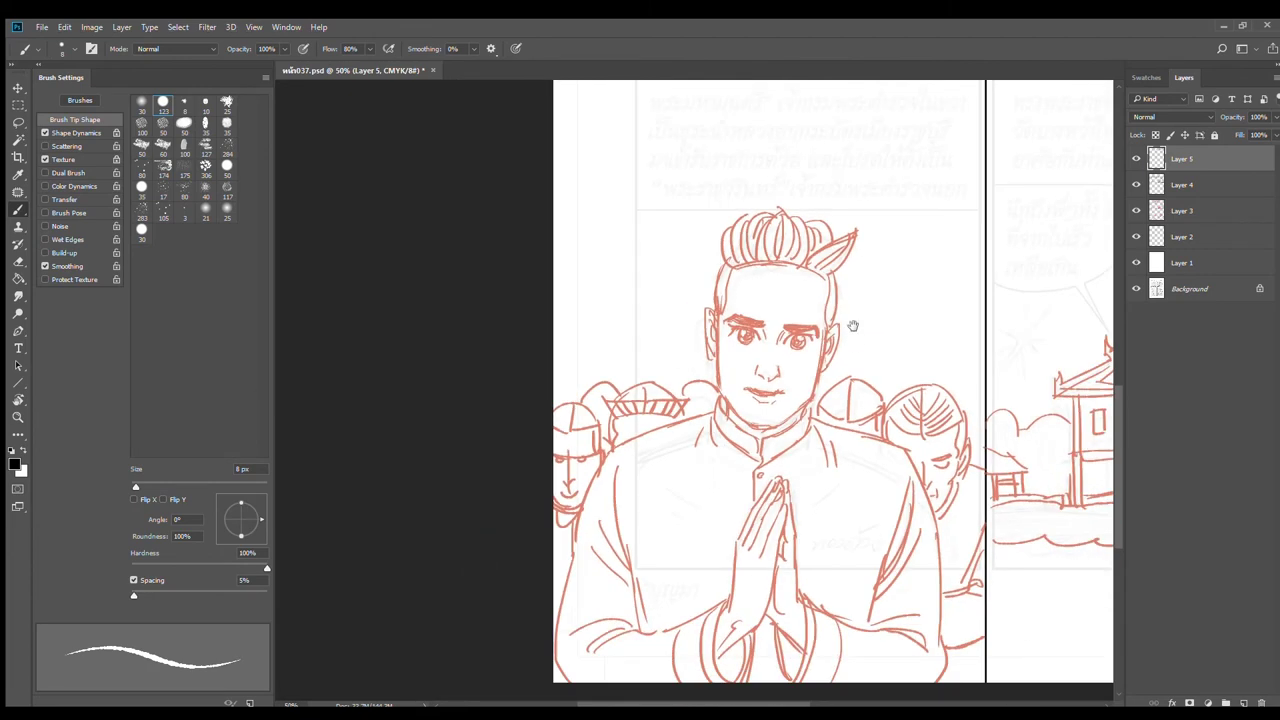
scroll(845, 325, "up", 1)
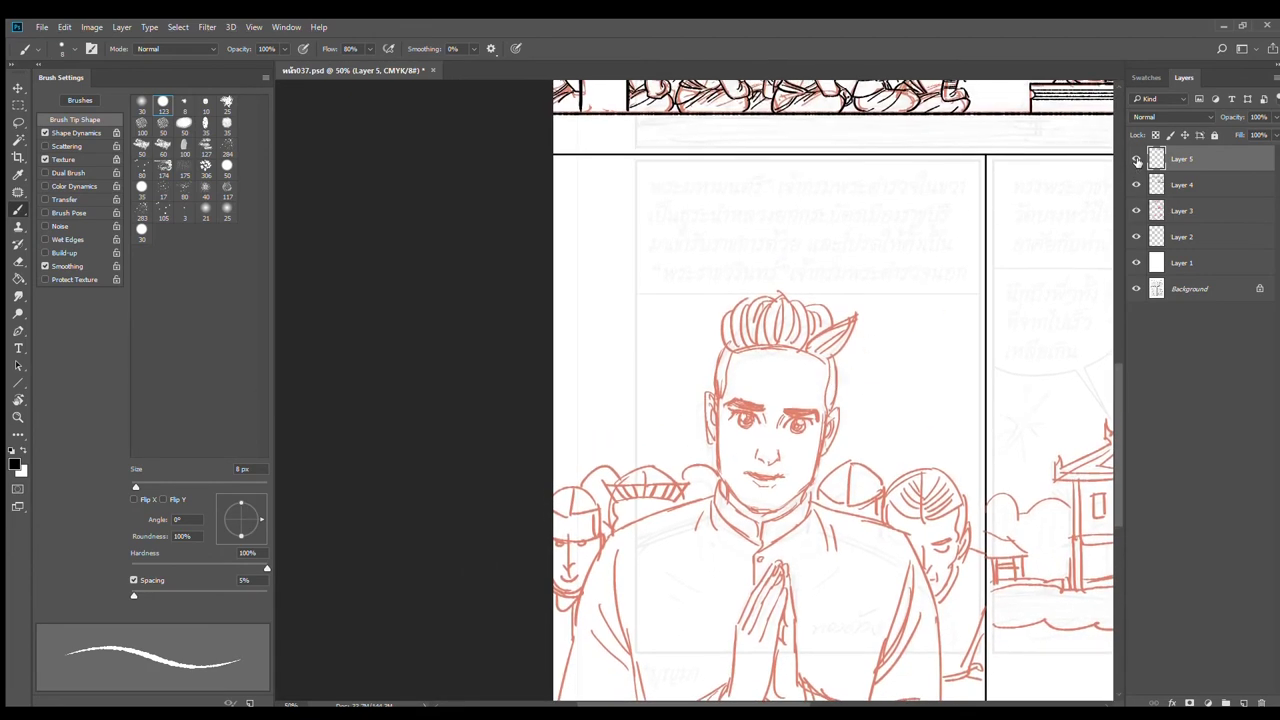
Step: Ink both outer sides of the praying man's head from the hairline down to the ears with a 10 px brush
left_click(770, 410, "ctrl")
left_click(770, 410, "ctrl")
left_click_drag(766, 486, 689, 504)
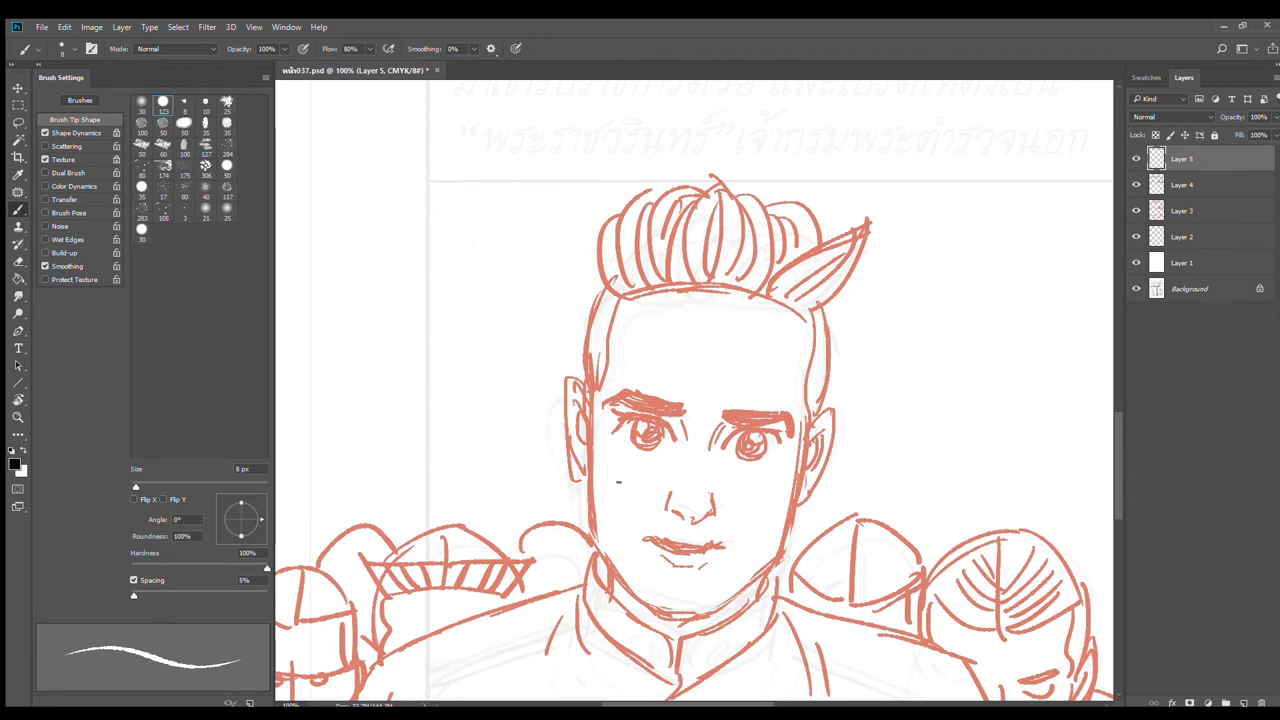
key("bracketright")
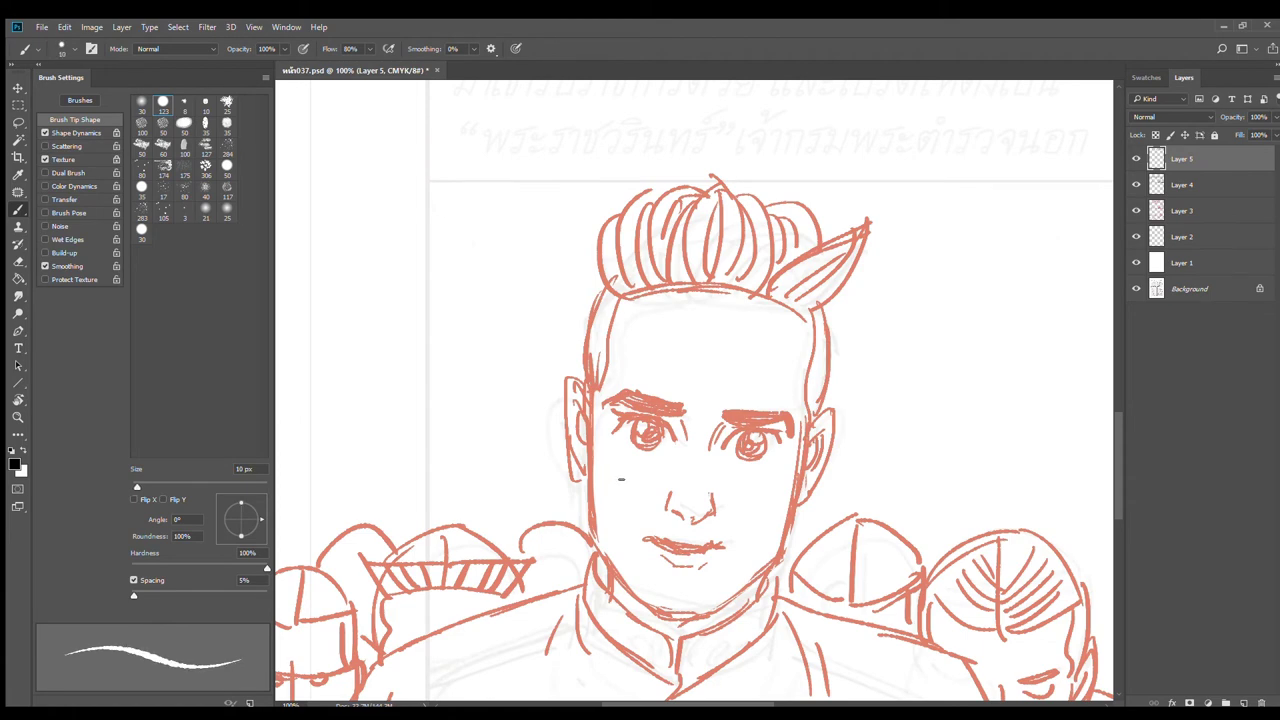
scroll(802, 436, "up", 3)
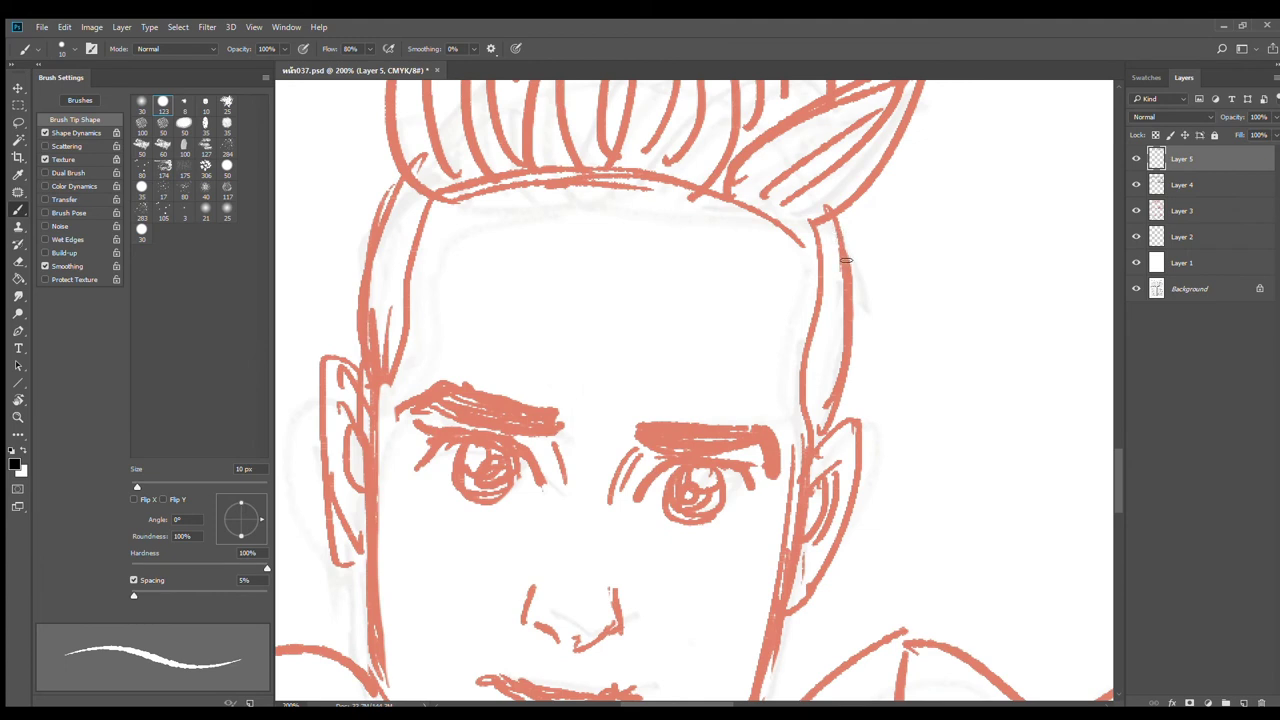
left_click_drag(843, 315, 860, 290)
mouse_move(848, 188)
left_mouse_down()
mouse_move(852, 340)
mouse_move(865, 360)
mouse_move(861, 306)
mouse_move(823, 450)
left_mouse_up()
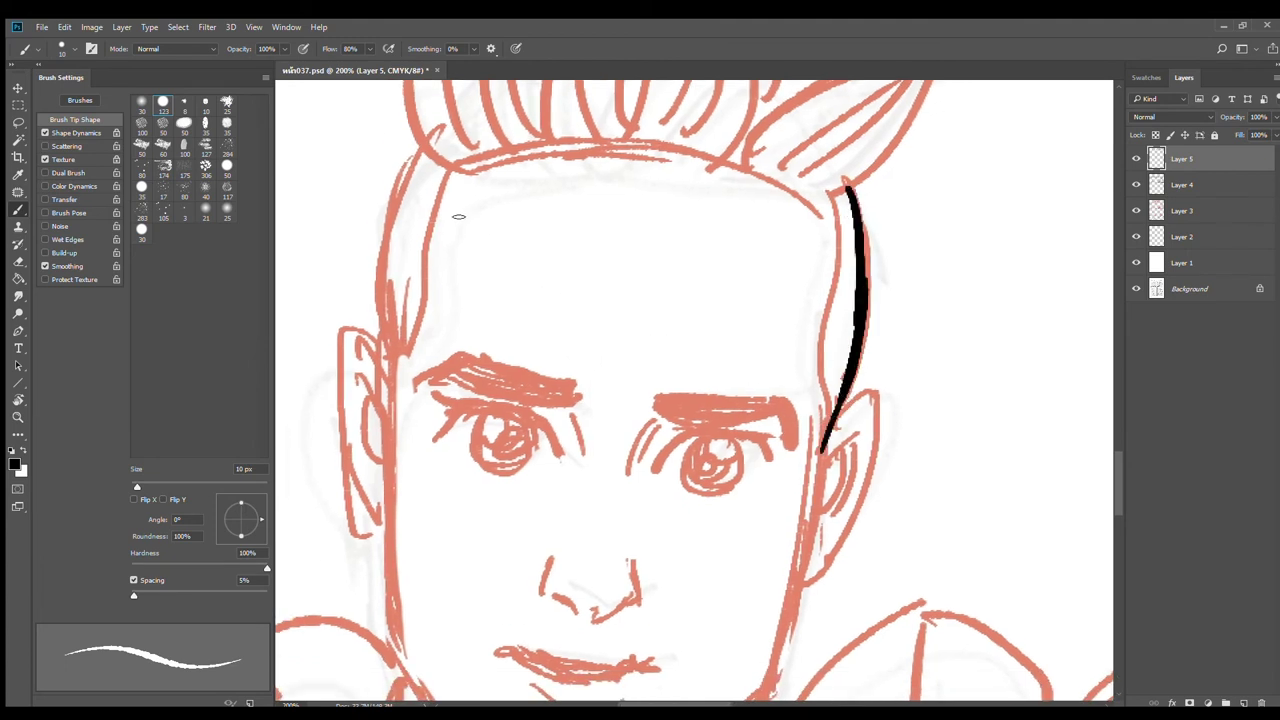
left_click_drag(418, 148, 375, 288)
key("ctrl+z")
mouse_move(420, 145)
left_mouse_down()
mouse_move(400, 284)
mouse_move(390, 231)
mouse_move(382, 412)
mouse_move(397, 366)
mouse_move(385, 333)
mouse_move(389, 404)
left_mouse_up()
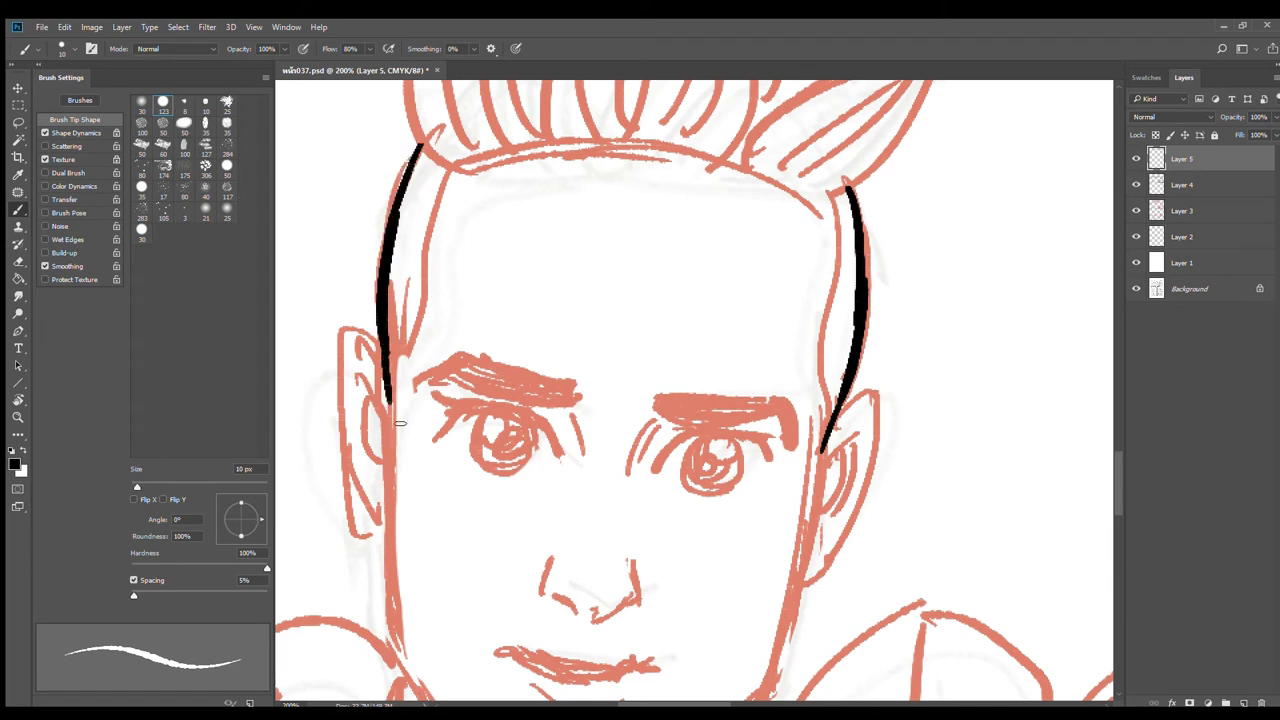
Step: Ink the left contour of the man's face from beside the ear down to the jaw corner, redoing unsatisfactory strokes
left_click_drag(691, 424, 816, 358)
left_click_drag(915, 447, 903, 305)
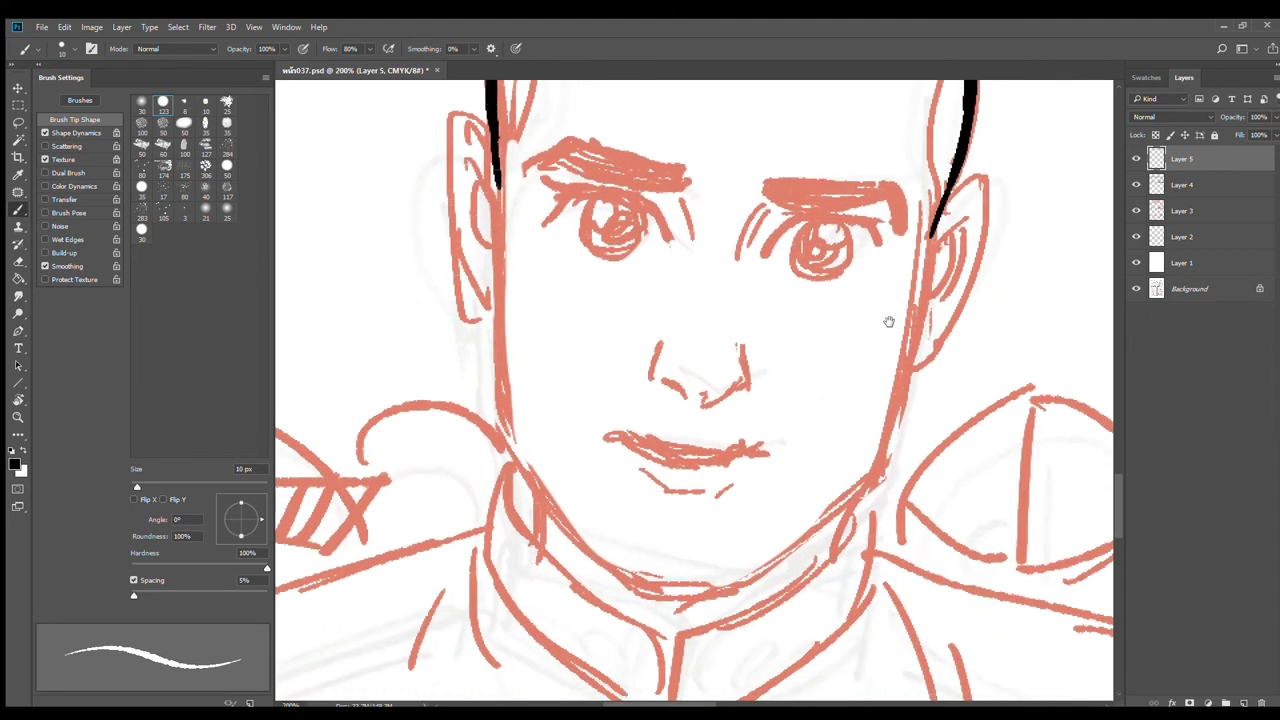
left_click_drag(499, 207, 512, 410)
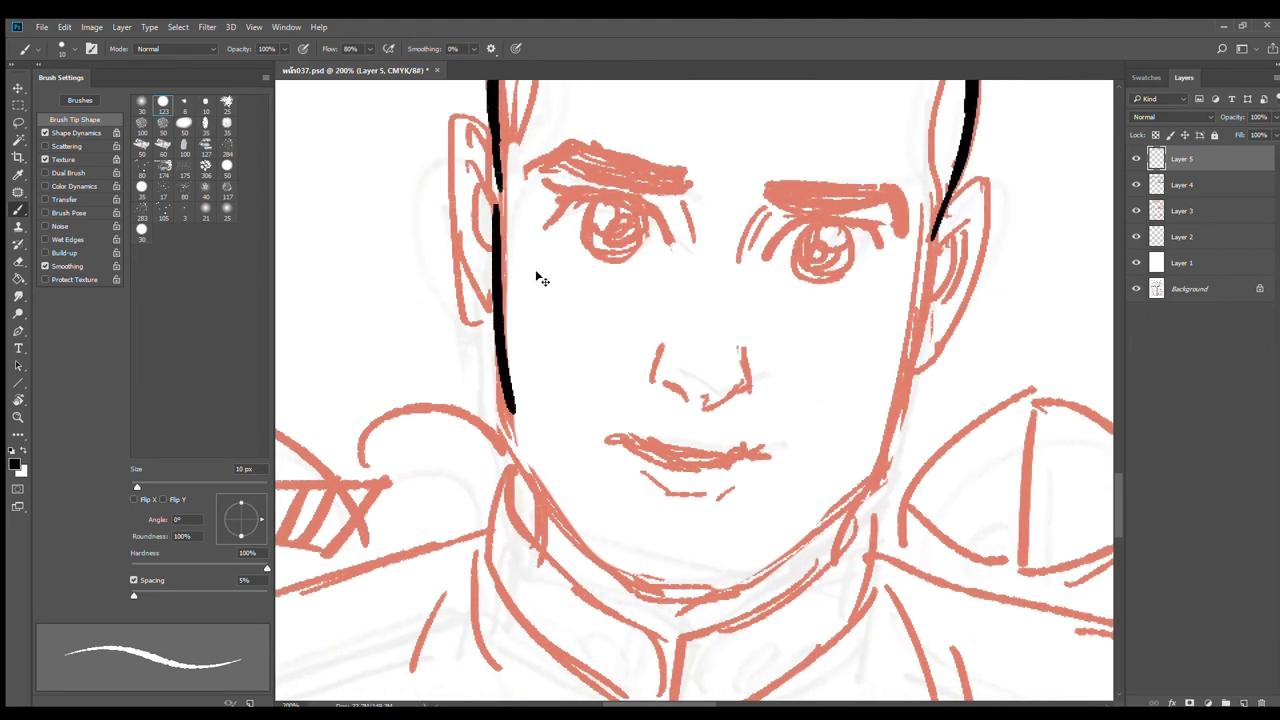
key("ctrl+z")
left_click_drag(497, 209, 510, 460)
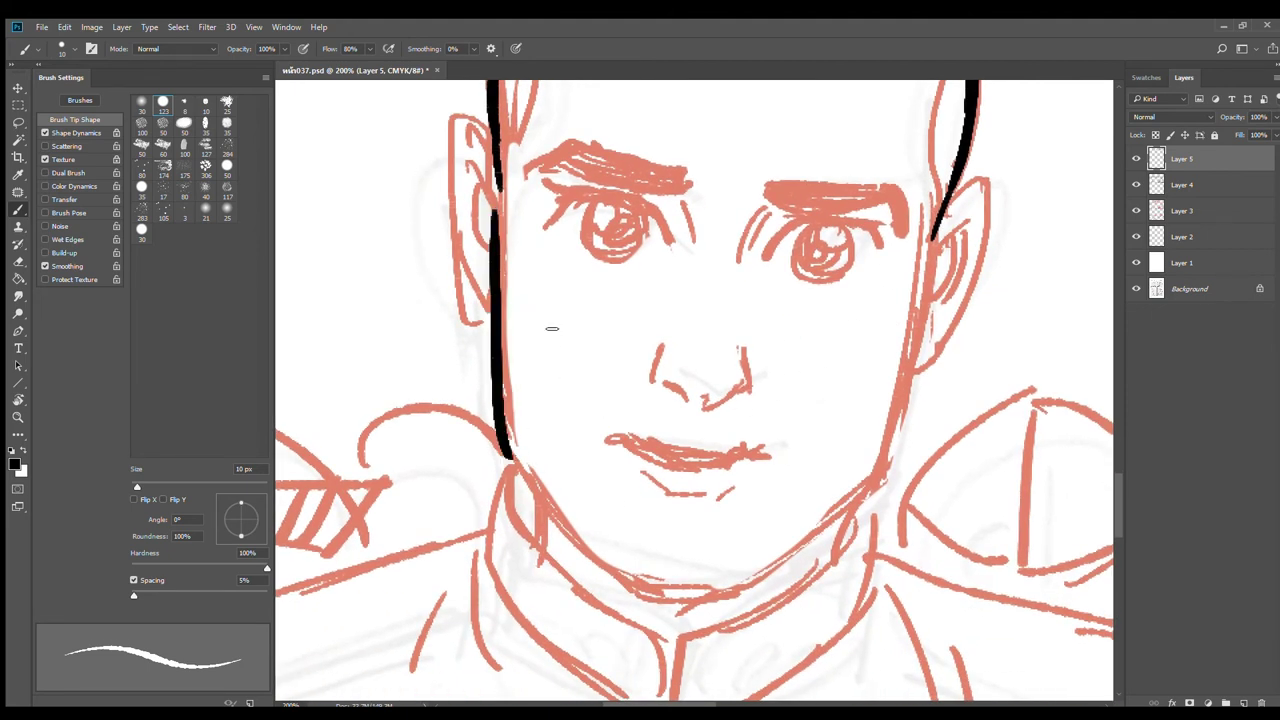
key("ctrl+z")
left_click_drag(494, 210, 516, 461)
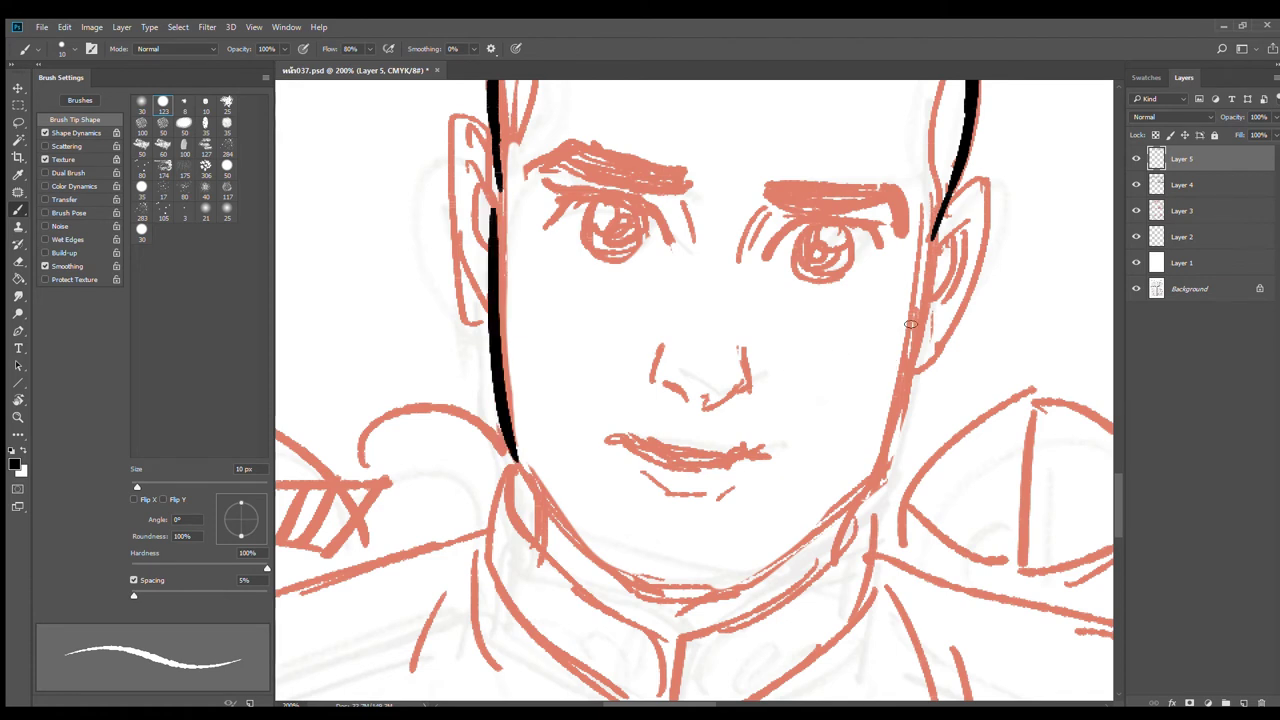
Step: Ink the right contour of the man's face from the ear along the jaw to the chin, redoing unsatisfactory strokes
mouse_move(928, 292)
left_mouse_down()
mouse_move(894, 412)
mouse_move(864, 461)
left_mouse_up()
key("ctrl+z")
left_click_drag(932, 256, 870, 496)
key("ctrl+z")
mouse_move(932, 250)
left_mouse_down()
mouse_move(847, 507)
mouse_move(882, 486)
mouse_move(934, 342)
mouse_move(901, 392)
mouse_move(790, 471)
left_mouse_up()
Step: Ink the left jawline from the jaw corner to the chin and redraw the lower right jawline with the 10 px brush
left_click_drag(571, 328, 680, 458)
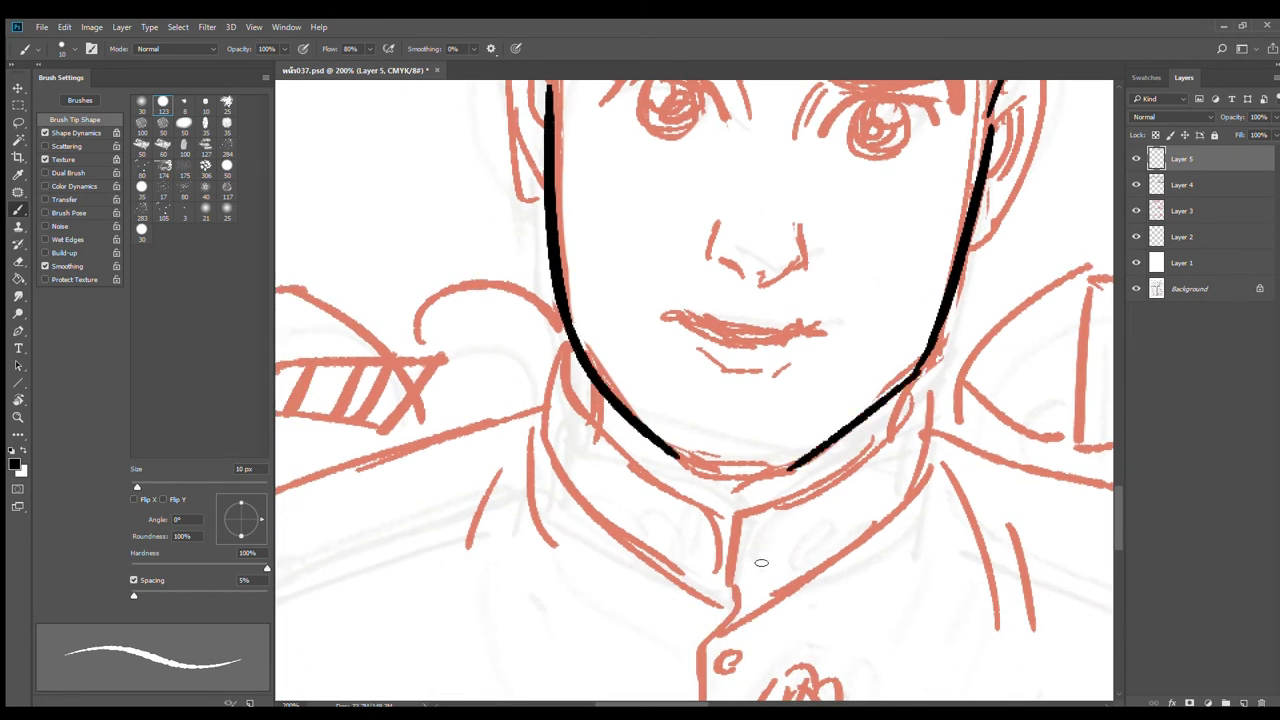
key("ctrl+z")
left_click_drag(572, 332, 690, 463)
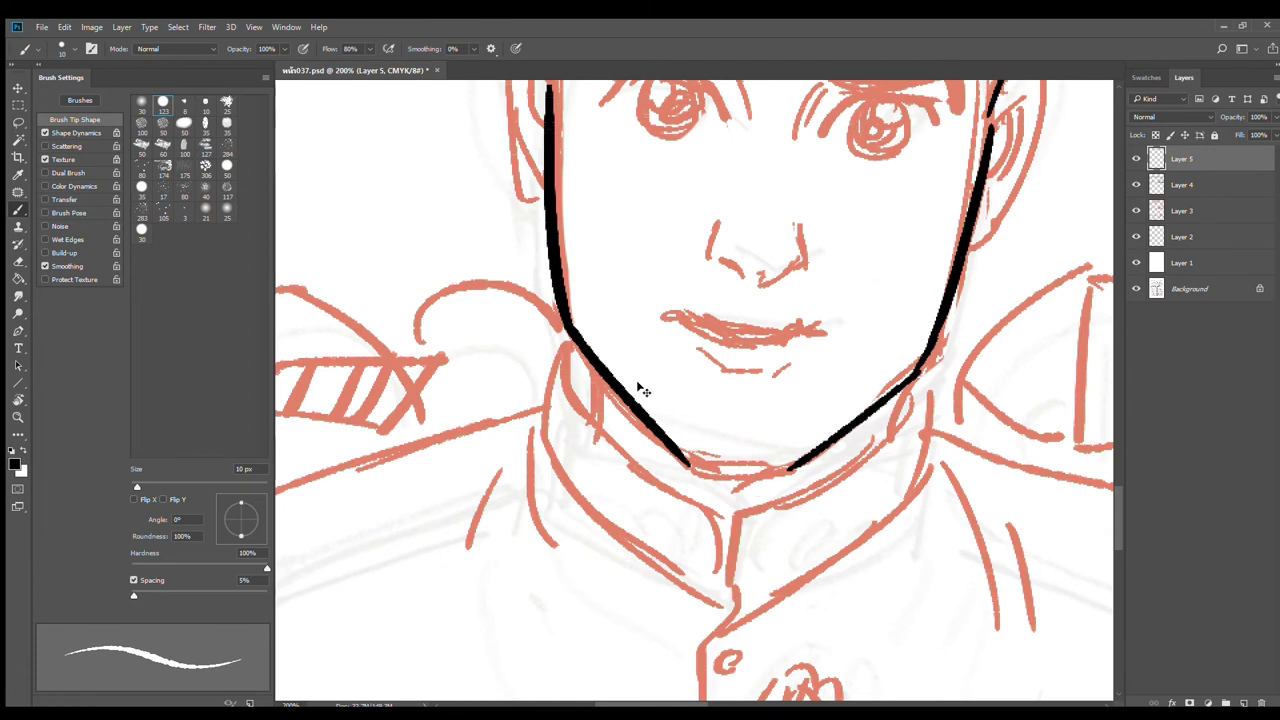
key("ctrl+z")
mouse_move(570, 330)
left_mouse_down()
mouse_move(690, 463)
mouse_move(813, 449)
left_mouse_up()
key("ctrl+z")
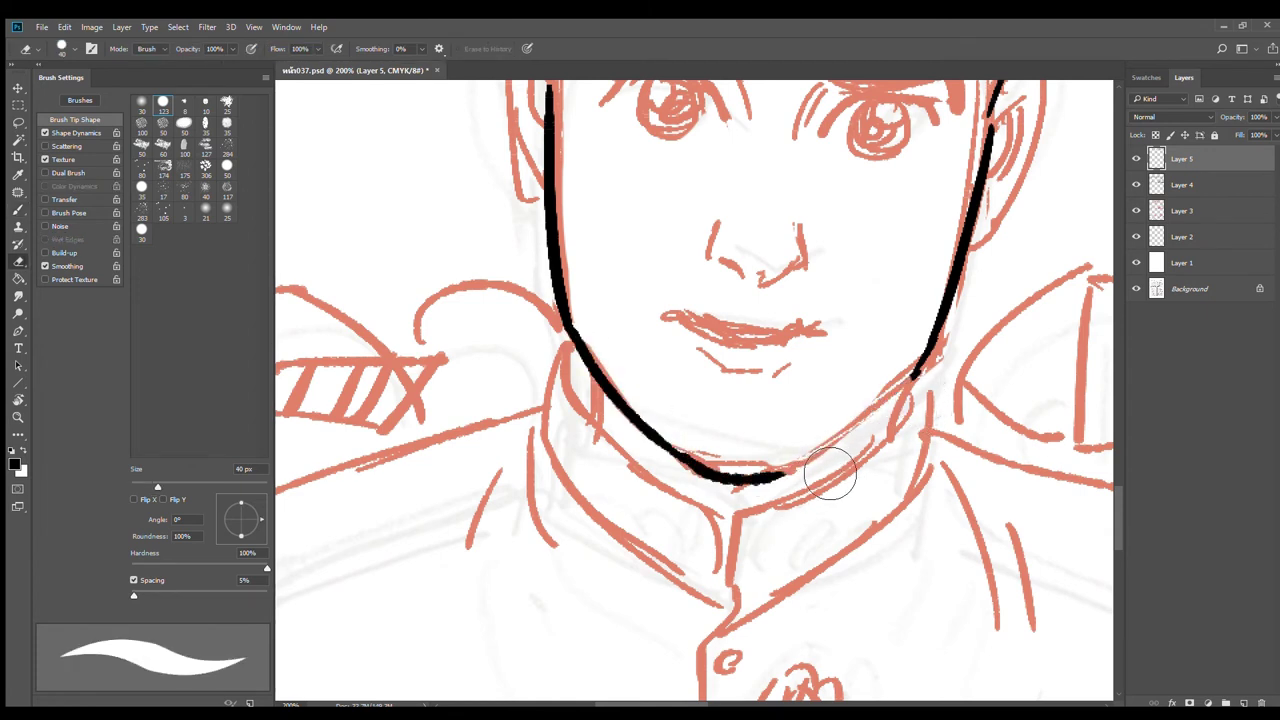
left_click_drag(906, 385, 797, 466)
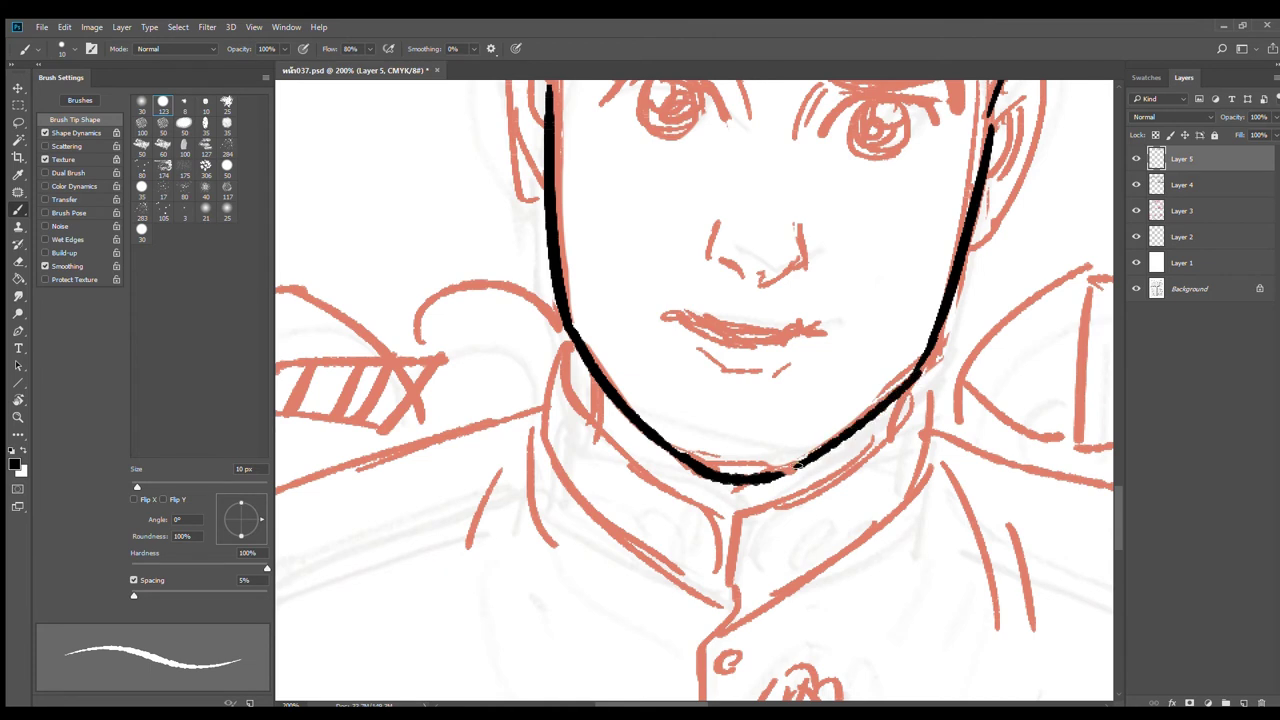
Step: Ink the underside of the chin to join both jawlines, redoing unsatisfactory strokes
left_click_drag(702, 475, 799, 477)
key("ctrl+z")
mouse_move(704, 472)
left_mouse_down()
mouse_move(855, 467)
mouse_move(698, 462)
mouse_move(743, 471)
mouse_move(726, 494)
mouse_move(720, 479)
mouse_move(770, 497)
left_mouse_up()
key("e")
key("b")
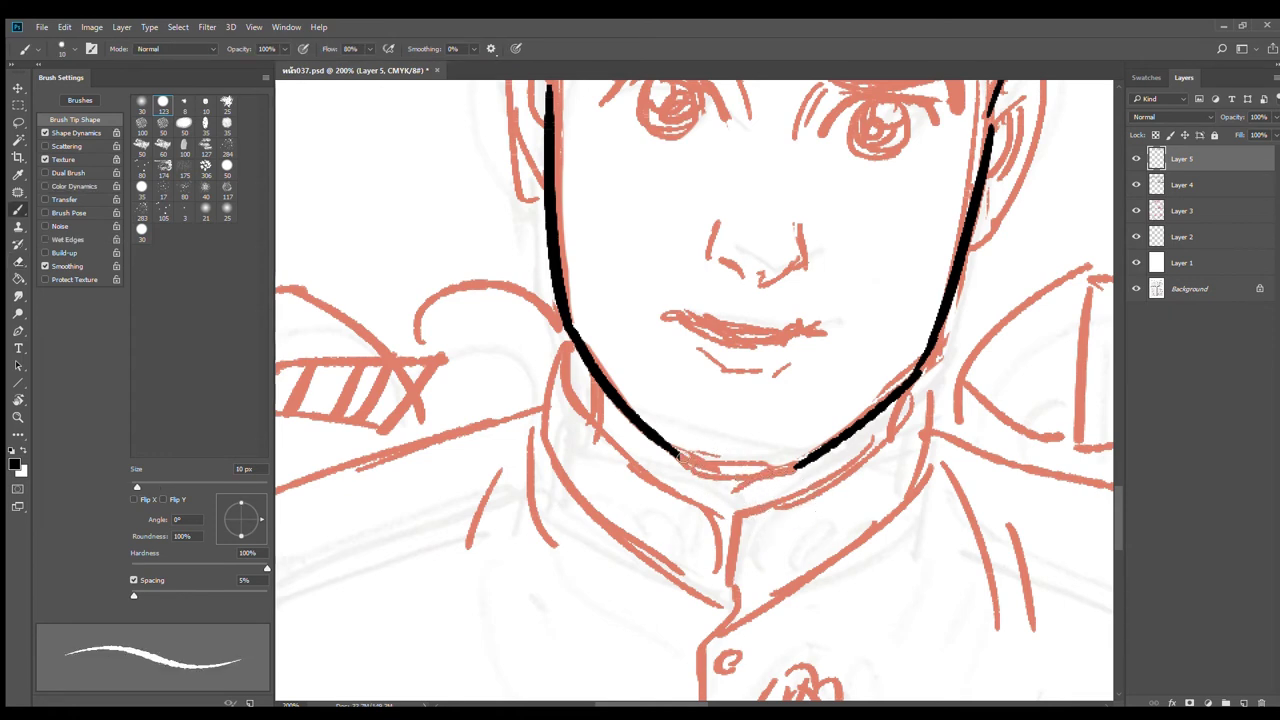
left_click_drag(699, 470, 868, 434)
key("ctrl+z")
mouse_move(683, 456)
left_mouse_down()
mouse_move(708, 469)
mouse_move(797, 468)
left_mouse_up()
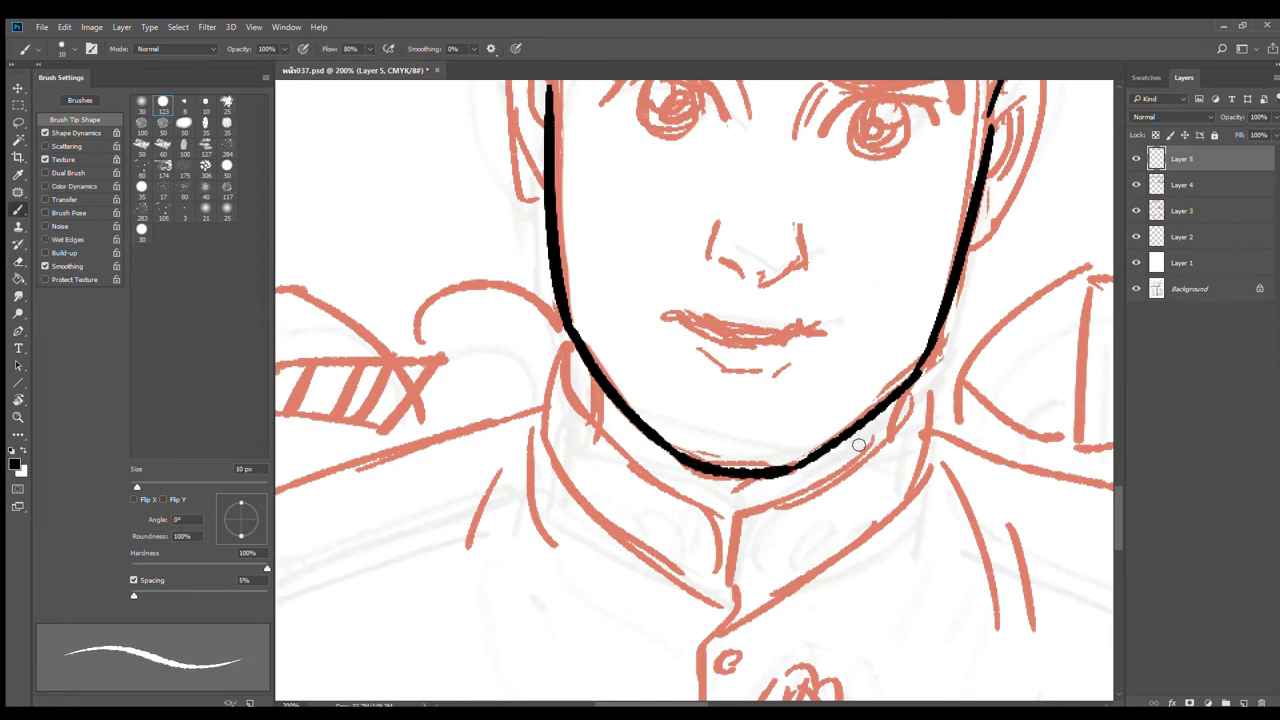
key("ctrl+z")
key("ctrl+shift+z")
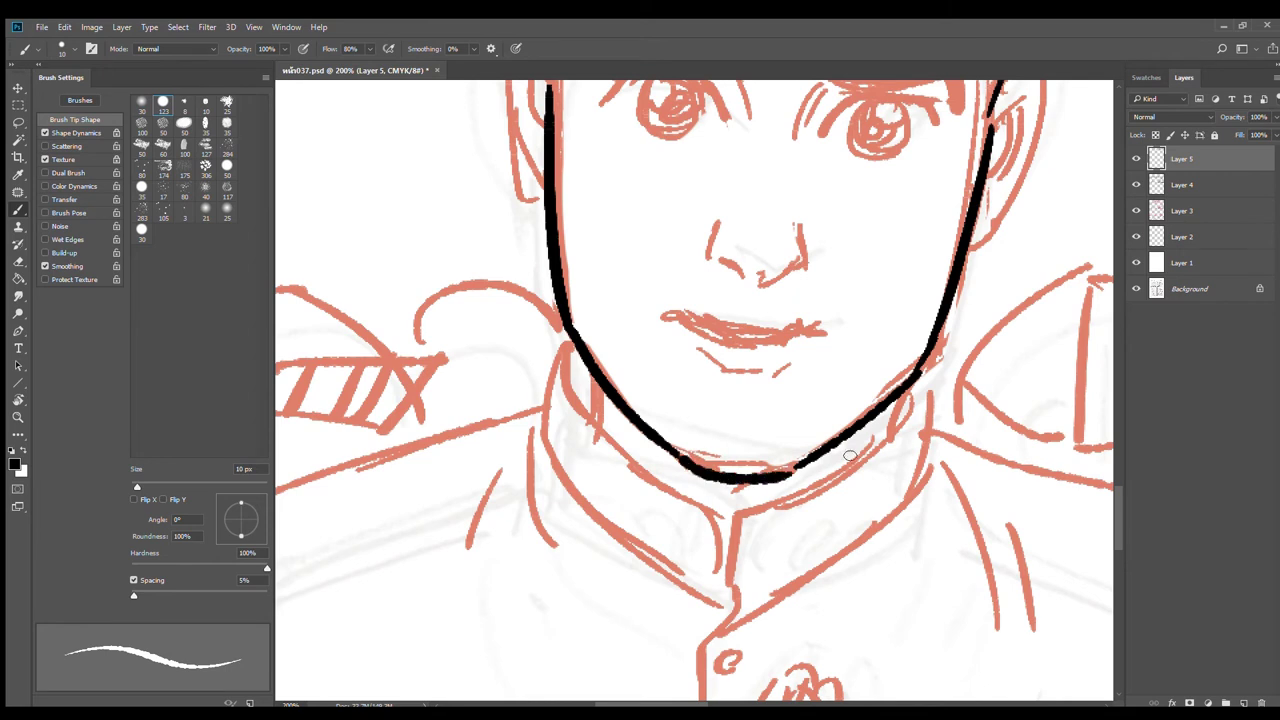
key("ctrl+z")
mouse_move(688, 461)
left_mouse_down()
mouse_move(737, 474)
mouse_move(867, 434)
mouse_move(789, 465)
mouse_move(811, 460)
mouse_move(706, 472)
mouse_move(689, 460)
mouse_move(784, 469)
left_mouse_up()
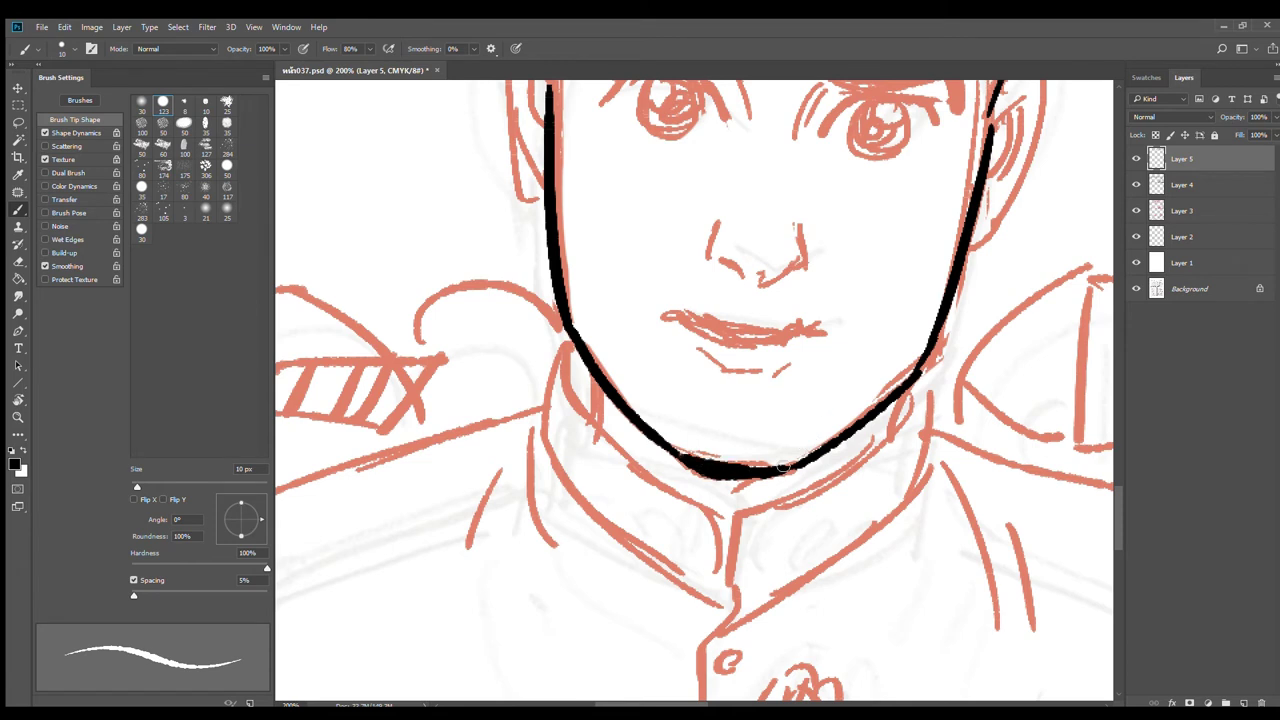
Step: Erase the rough lower edge of the chin line and re-ink the chin curve
key("e")
mouse_move(720, 500)
left_mouse_down()
mouse_move(737, 514)
mouse_move(808, 506)
mouse_move(812, 480)
left_mouse_up()
key("b")
left_click_drag(699, 468, 790, 467)
Step: Ink both of the man's eyebrows as thick solid black shapes following the sketch
left_click_drag(770, 294, 724, 492)
left_click_drag(817, 351, 815, 397)
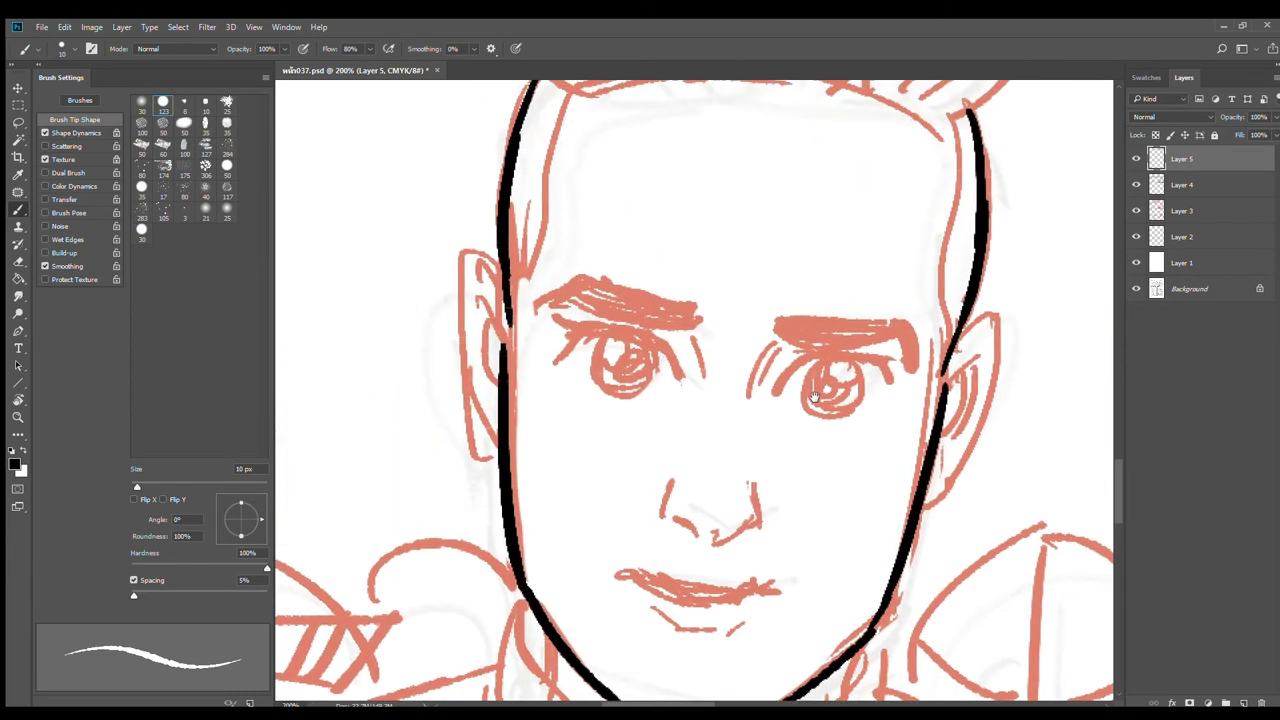
mouse_move(777, 326)
left_mouse_down()
mouse_move(844, 344)
mouse_move(812, 327)
mouse_move(873, 327)
mouse_move(860, 338)
mouse_move(798, 327)
mouse_move(812, 343)
mouse_move(866, 341)
mouse_move(841, 348)
mouse_move(908, 339)
mouse_move(899, 350)
mouse_move(889, 339)
mouse_move(913, 348)
mouse_move(905, 340)
mouse_move(914, 380)
left_mouse_up()
mouse_move(924, 332)
left_mouse_down()
mouse_move(916, 380)
mouse_move(904, 322)
mouse_move(848, 316)
left_mouse_up()
mouse_move(592, 298)
left_mouse_down()
mouse_move(679, 306)
mouse_move(638, 316)
mouse_move(625, 302)
mouse_move(694, 322)
left_mouse_up()
mouse_move(586, 288)
left_mouse_down()
mouse_move(704, 318)
mouse_move(658, 306)
left_mouse_up()
mouse_move(656, 304)
left_mouse_down()
mouse_move(626, 292)
mouse_move(704, 318)
mouse_move(636, 326)
mouse_move(620, 304)
mouse_move(534, 313)
mouse_move(586, 278)
left_mouse_up()
key("ctrl+z")
left_click_drag(543, 317, 611, 284)
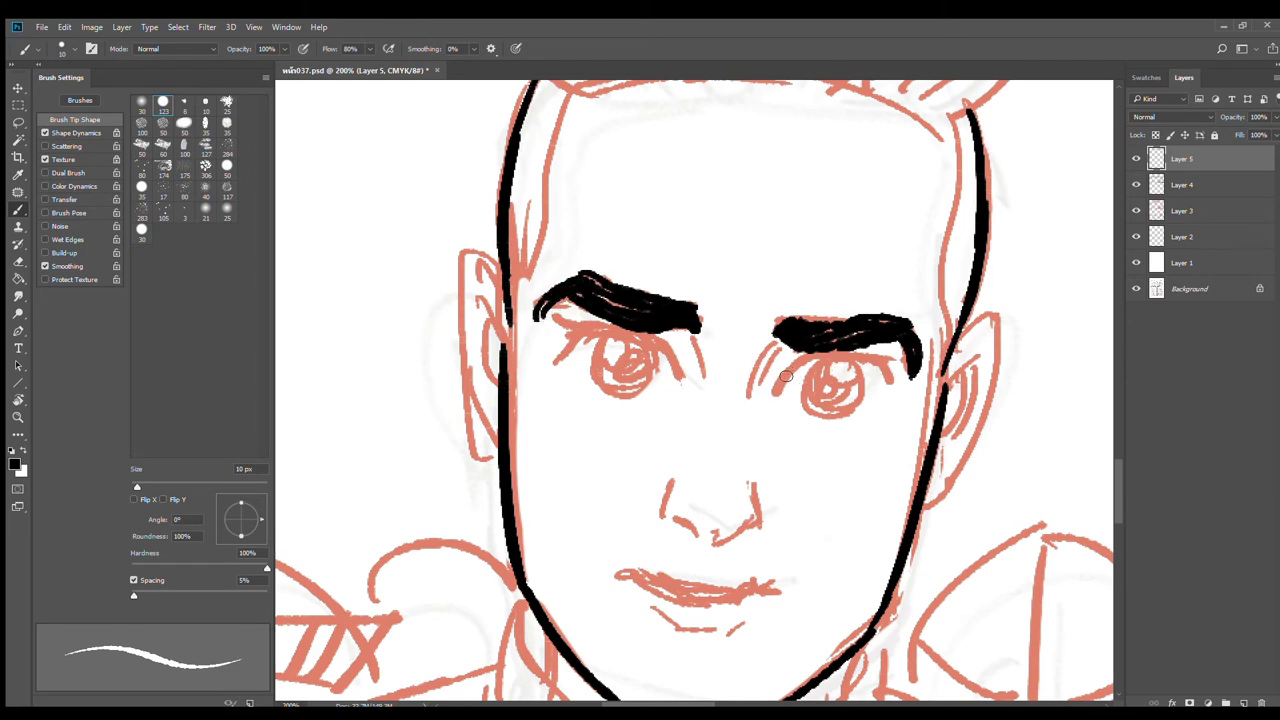
Step: Ink the upper eyelid lines and outer lashes of both eyes
mouse_move(786, 376)
left_mouse_down()
mouse_move(844, 354)
mouse_move(886, 357)
left_mouse_up()
mouse_move(805, 360)
left_mouse_down()
mouse_move(874, 361)
mouse_move(822, 360)
mouse_move(888, 383)
mouse_move(894, 357)
left_mouse_up()
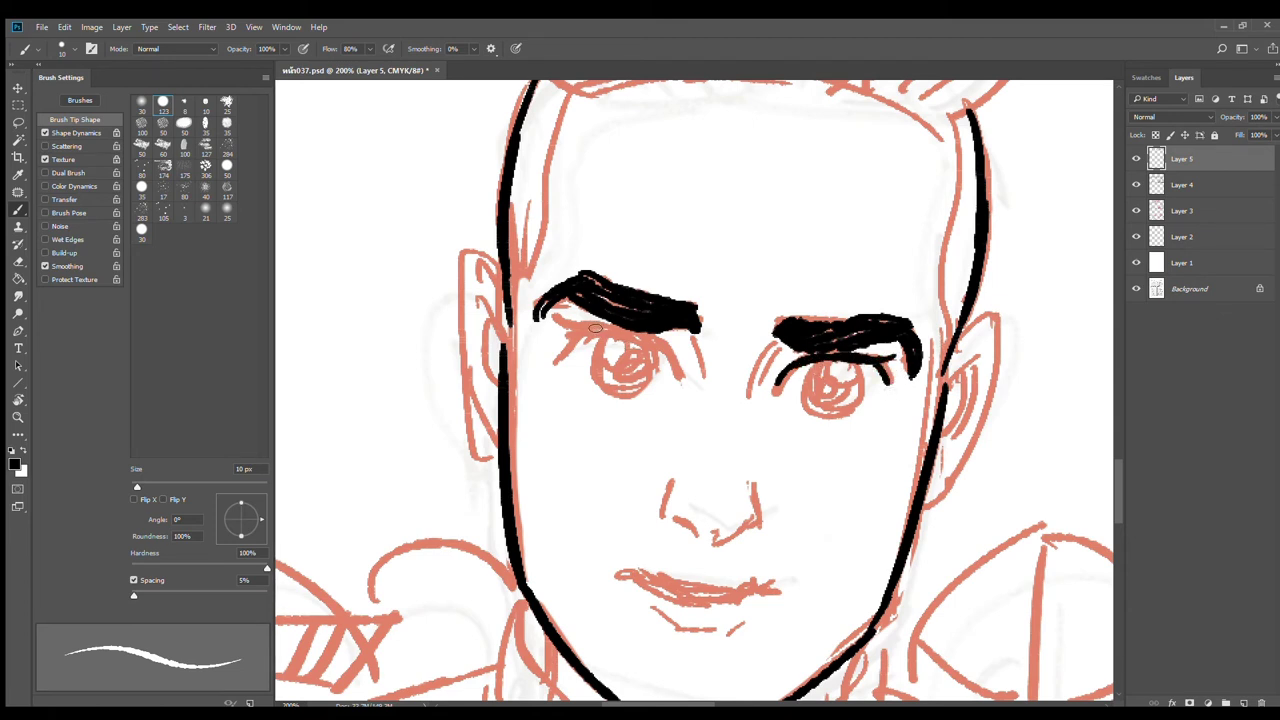
mouse_move(588, 328)
left_mouse_down()
mouse_move(686, 355)
mouse_move(668, 353)
mouse_move(683, 380)
left_mouse_up()
Step: Ink the iris outline of the left eye and fill it black around a white highlight, redoing unsatisfactory strokes
mouse_move(600, 330)
left_mouse_down()
mouse_move(554, 362)
mouse_move(600, 328)
mouse_move(645, 388)
left_mouse_up()
key("ctrl+z")
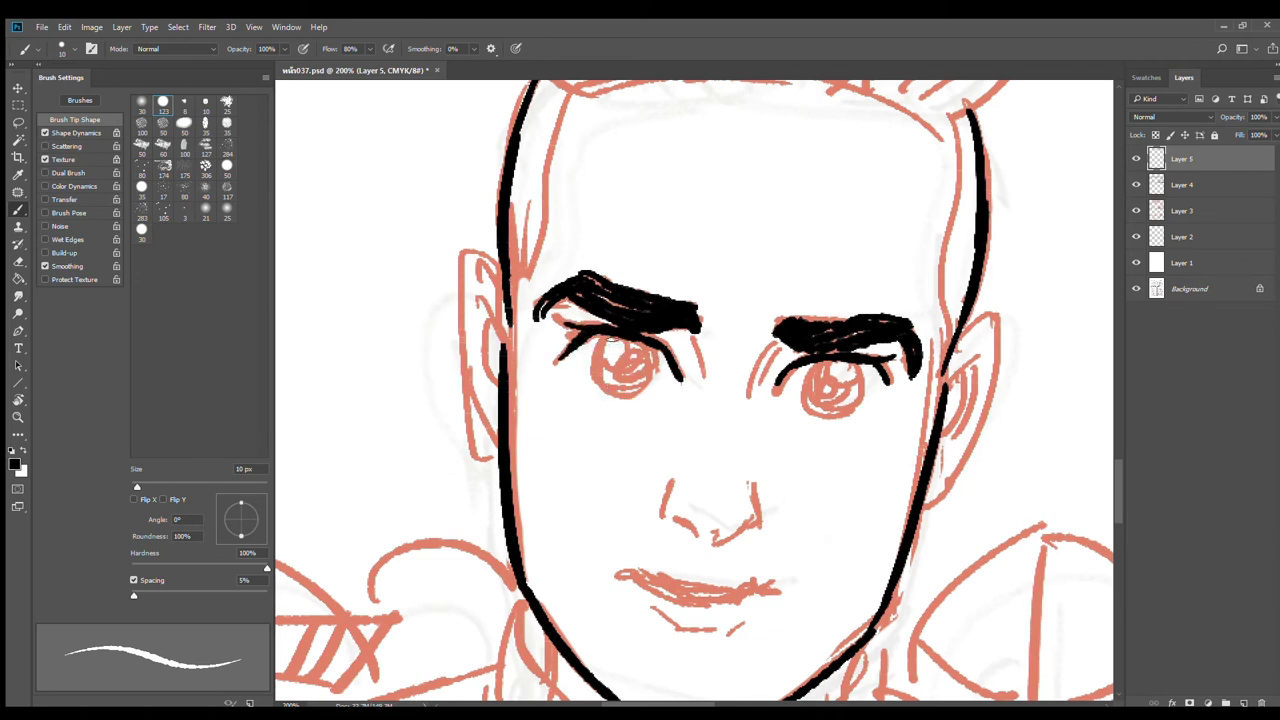
left_click_drag(604, 340, 640, 394)
key("ctrl+z")
left_click_drag(603, 341, 626, 392)
key("ctrl+z")
left_click_drag(594, 334, 640, 390)
key("ctrl+z")
mouse_move(606, 336)
left_mouse_down()
mouse_move(600, 377)
mouse_move(632, 397)
mouse_move(645, 386)
left_mouse_up()
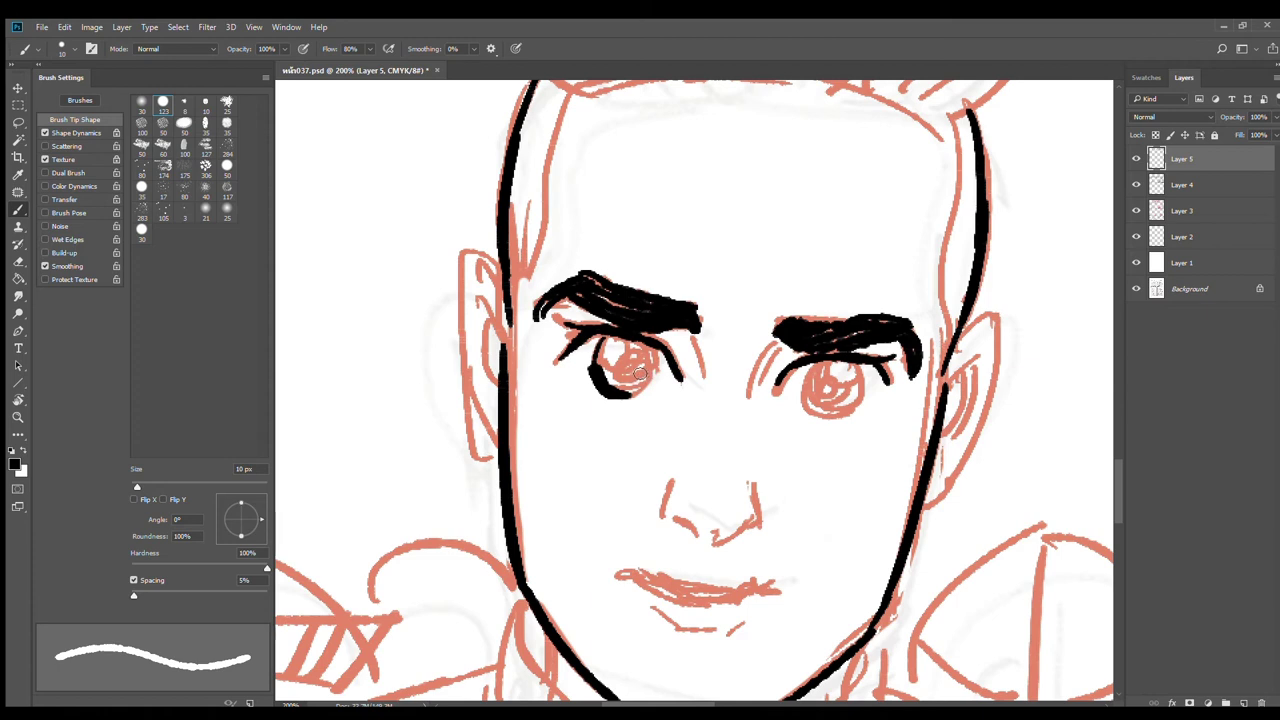
left_click(637, 371)
mouse_move(619, 363)
left_mouse_down()
mouse_move(630, 346)
mouse_move(642, 356)
mouse_move(628, 378)
mouse_move(606, 376)
mouse_move(622, 382)
mouse_move(645, 348)
mouse_move(653, 372)
mouse_move(606, 352)
mouse_move(622, 394)
mouse_move(642, 376)
mouse_move(632, 388)
left_mouse_up()
Step: Ink and fill the right eye's iris around a highlight and add the crease lines beside the eyes
left_click_drag(849, 408, 769, 388)
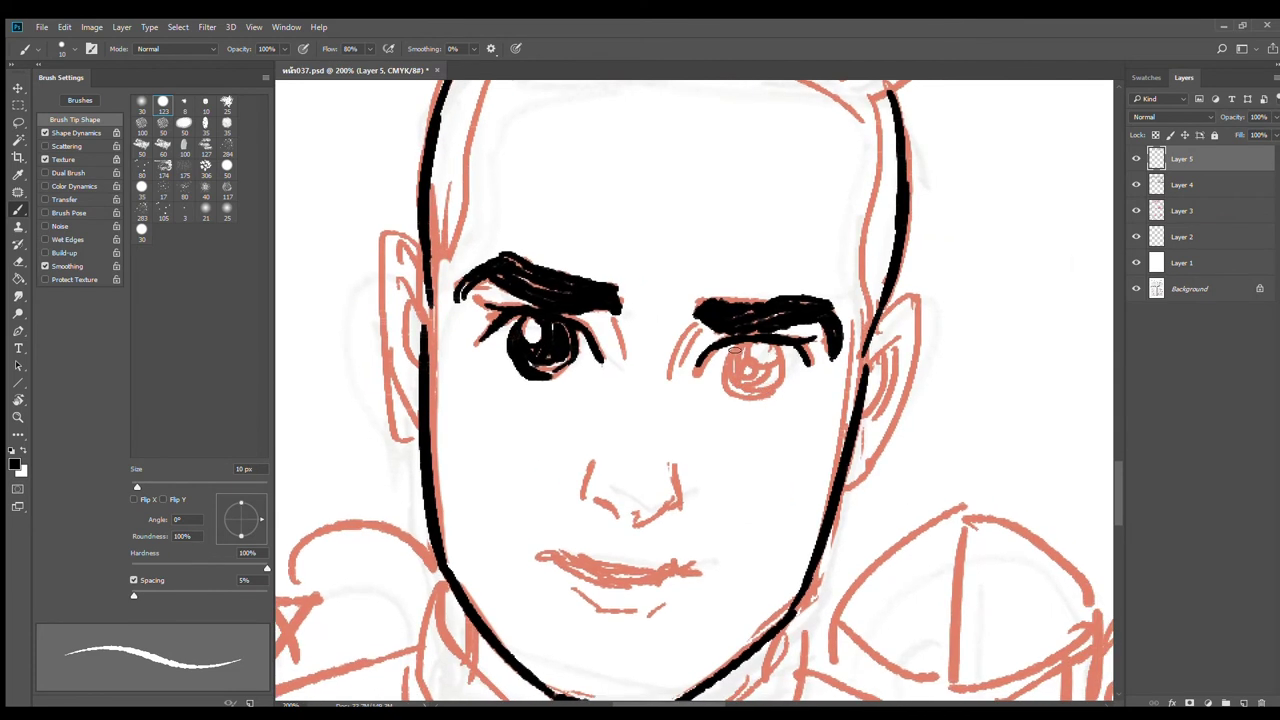
left_click_drag(733, 347, 776, 392)
mouse_move(779, 348)
left_mouse_down()
mouse_move(784, 374)
mouse_move(755, 398)
mouse_move(776, 366)
mouse_move(750, 350)
mouse_move(732, 362)
mouse_move(756, 378)
mouse_move(770, 350)
mouse_move(736, 372)
mouse_move(750, 392)
mouse_move(780, 382)
mouse_move(764, 352)
mouse_move(752, 384)
mouse_move(769, 346)
left_mouse_up()
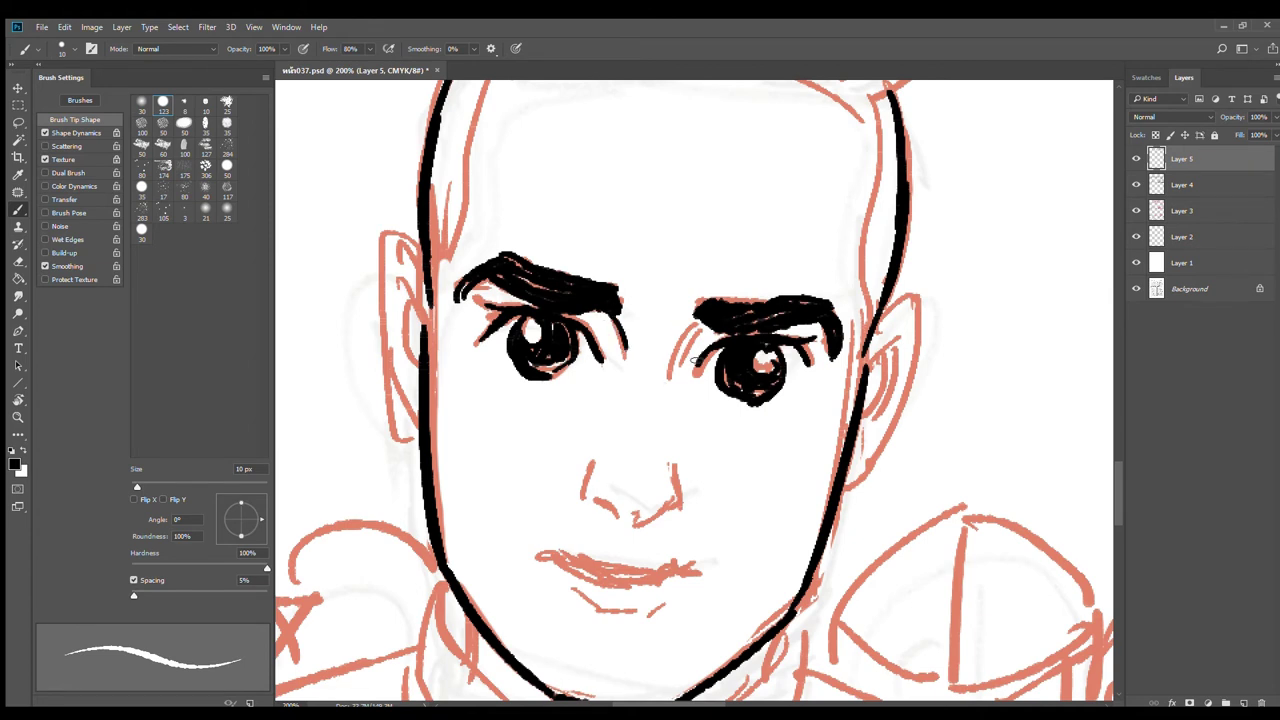
Step: Ink both sides of the man's nose and the curved nostril lines
left_click_drag(711, 500, 830, 312)
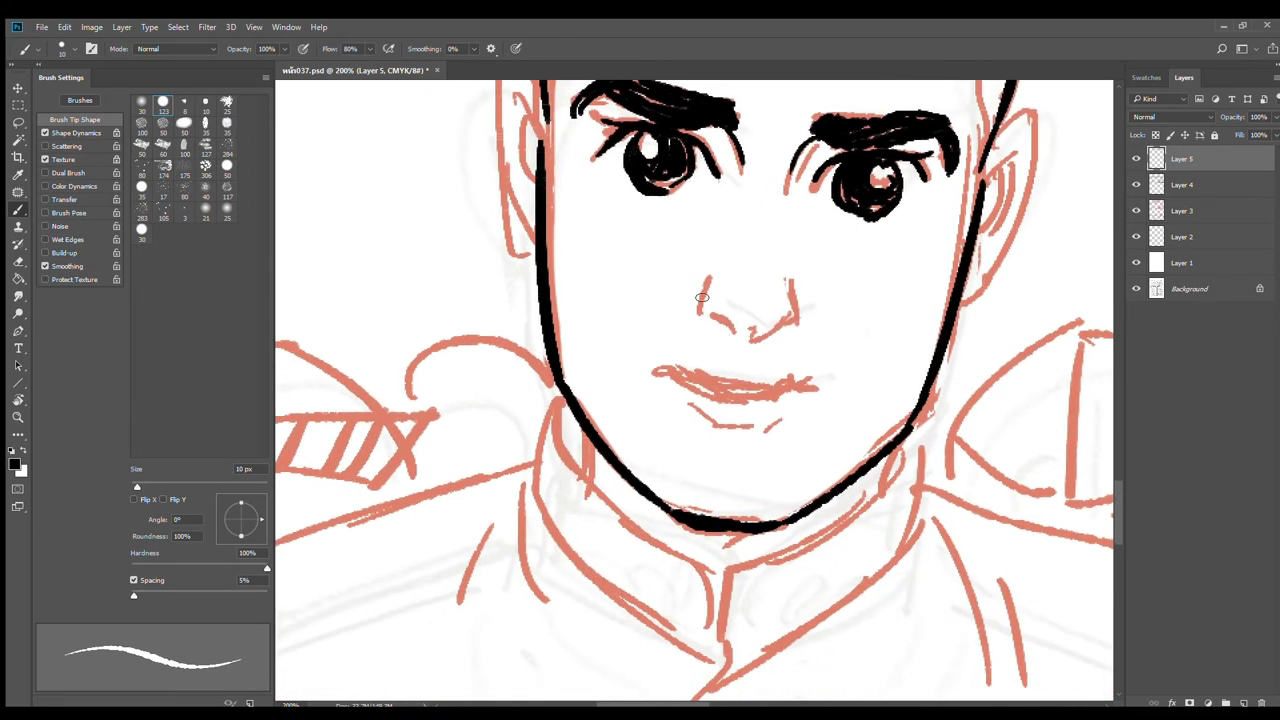
mouse_move(704, 278)
left_mouse_down()
mouse_move(706, 326)
mouse_move(795, 334)
left_mouse_up()
key("ctrl+z")
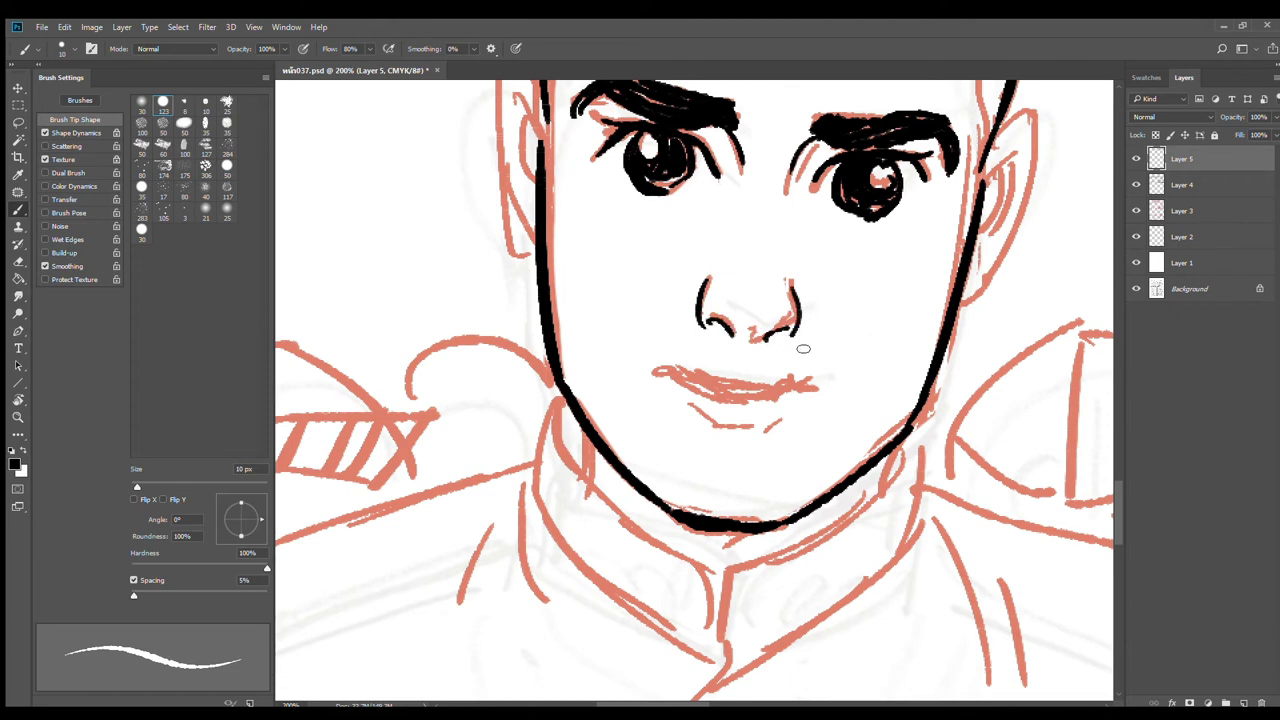
left_click_drag(713, 267, 705, 283)
Step: Ink the line between the lips with accented mouth corners and the short shadow line beneath the lower lip
left_click_drag(703, 388, 790, 383)
scroll(782, 393, "down", 3)
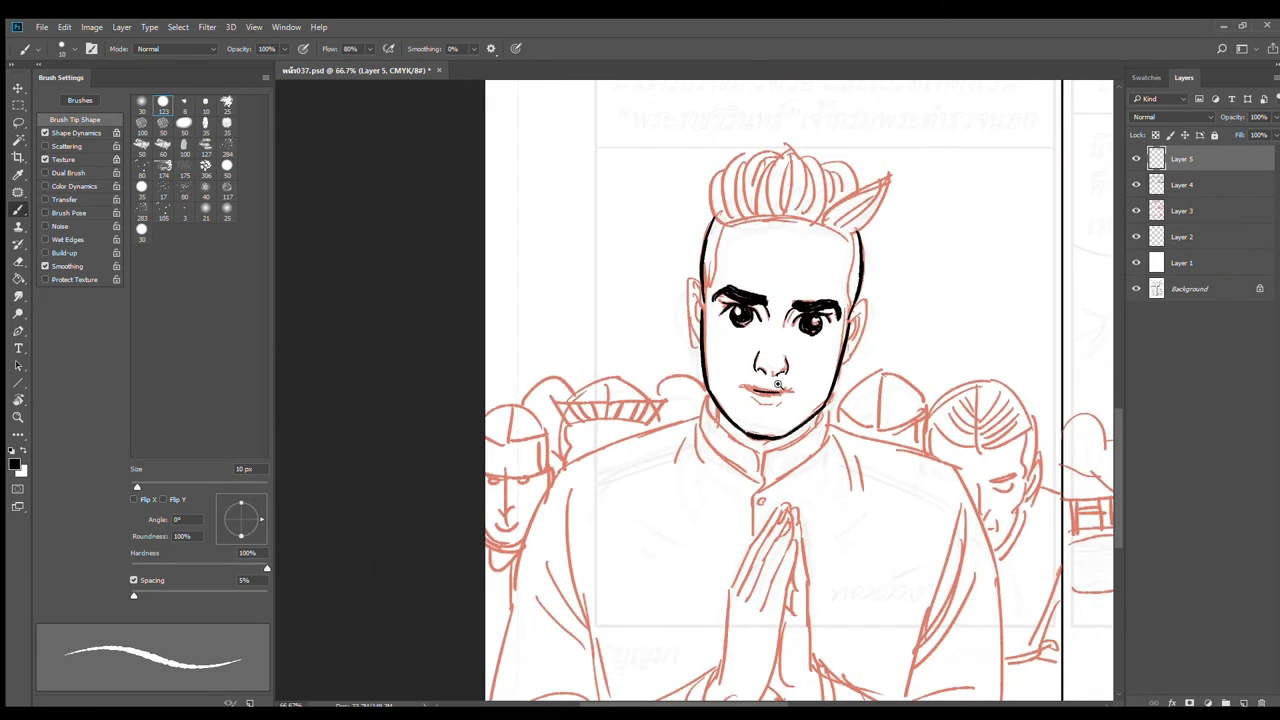
scroll(778, 385, "up", 4)
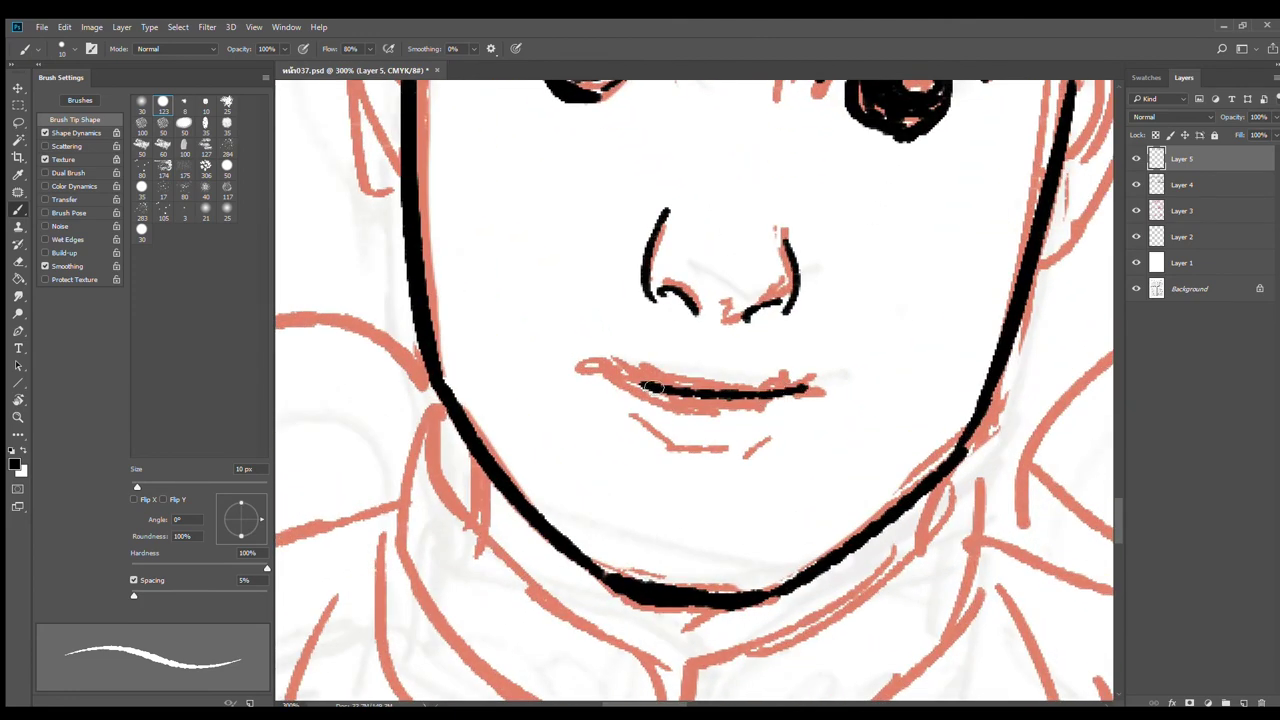
mouse_move(613, 371)
left_mouse_down()
mouse_move(736, 438)
mouse_move(773, 427)
left_mouse_up()
left_click_drag(600, 371, 645, 383)
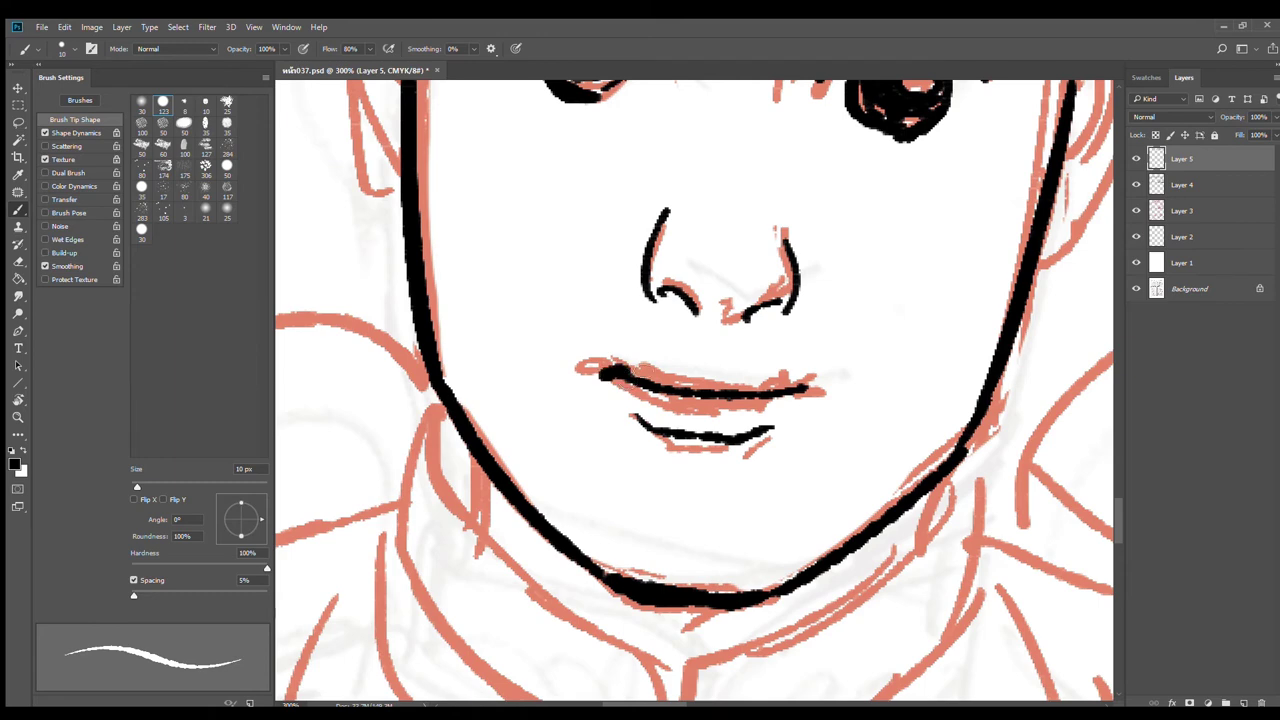
left_click_drag(795, 383, 820, 390)
key("ctrl+minus")
key("ctrl+minus")
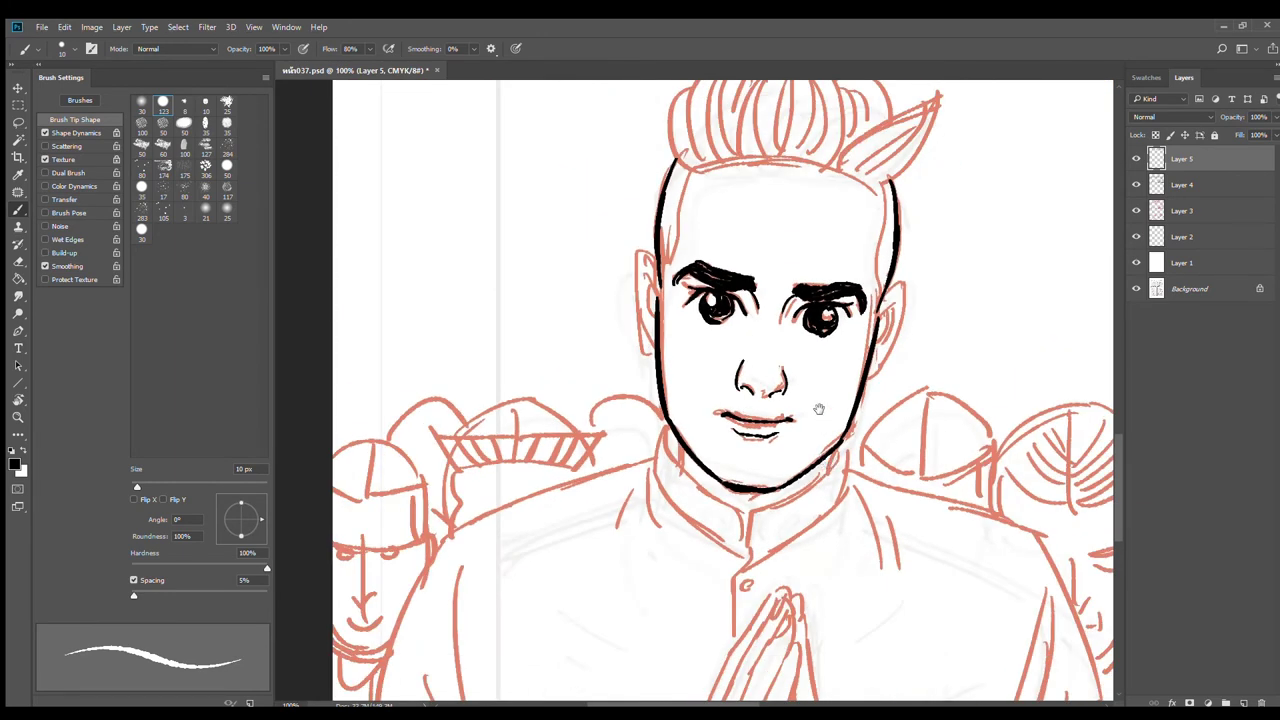
Step: Ink the left ear's outer contour, lobe and inner folds
left_click_drag(820, 402, 780, 452)
left_click(620, 350, "ctrl")
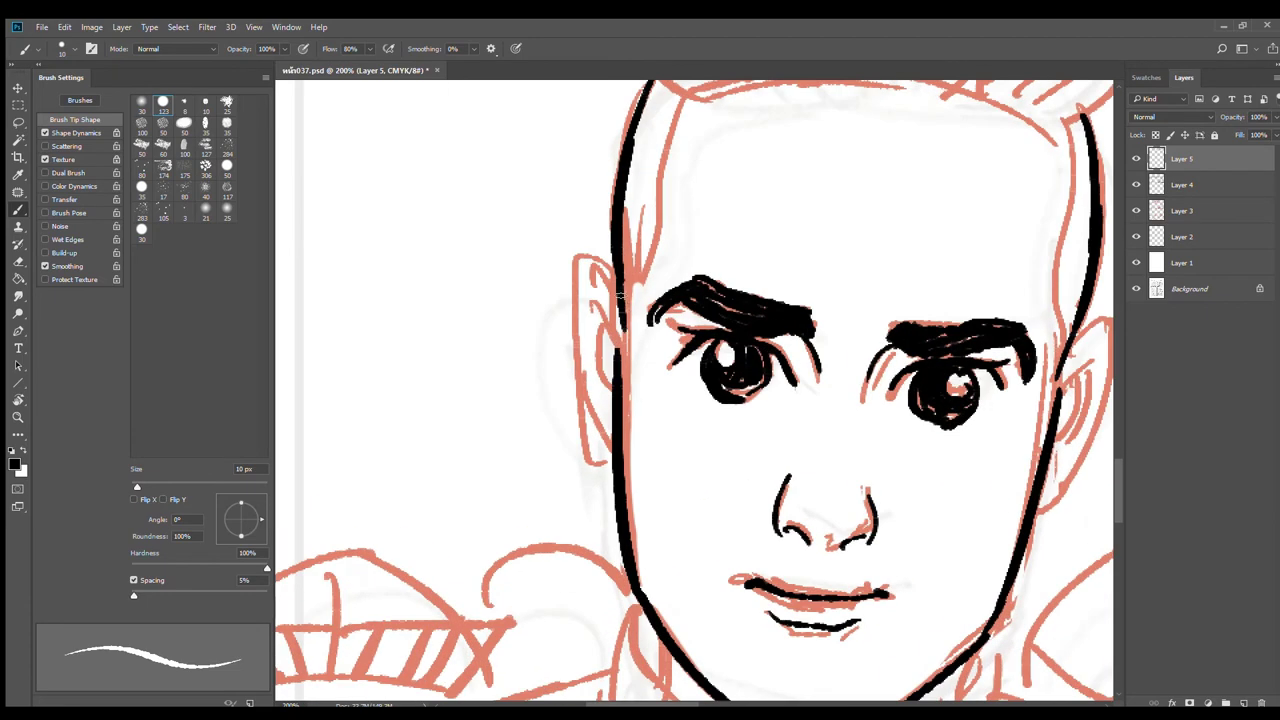
mouse_move(577, 262)
left_mouse_down()
mouse_move(602, 272)
mouse_move(560, 332)
mouse_move(572, 436)
mouse_move(597, 488)
mouse_move(616, 491)
left_mouse_up()
left_click_drag(578, 310, 618, 388)
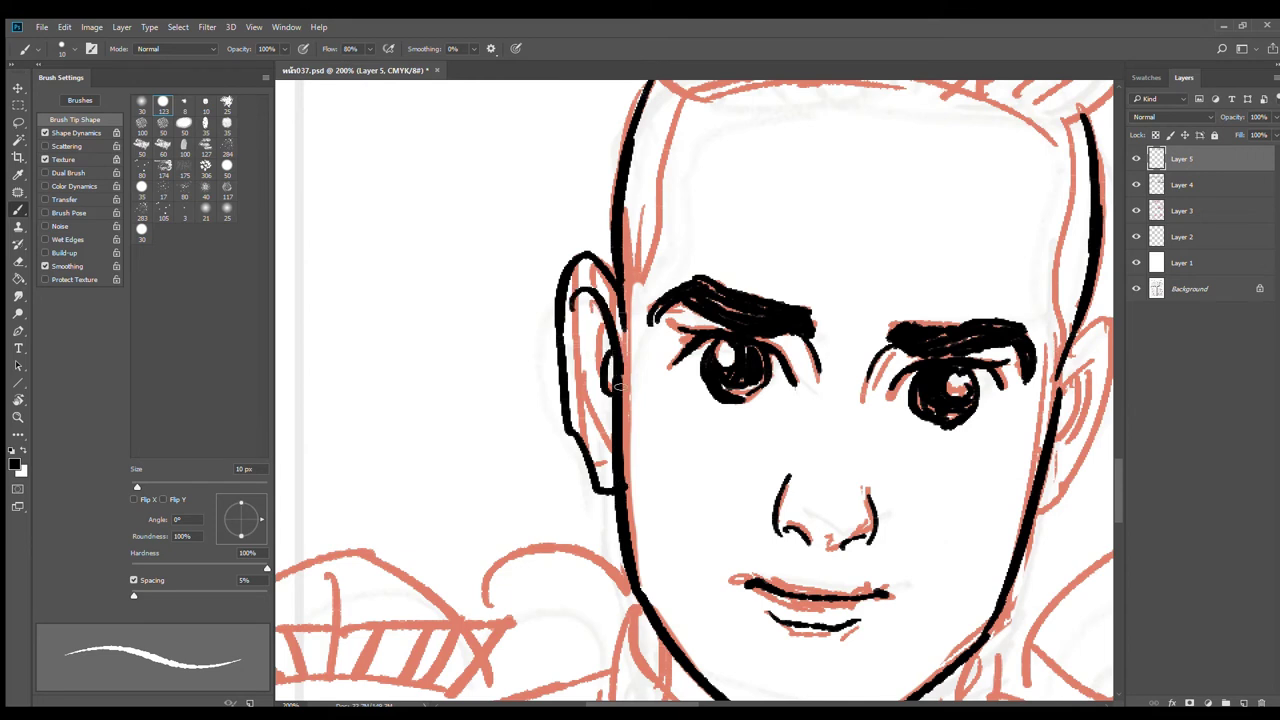
mouse_move(600, 325)
left_mouse_down()
mouse_move(586, 374)
mouse_move(607, 424)
left_mouse_up()
Step: Ink the right ear's outer contour, lobe and inner folds
left_click_drag(914, 430, 625, 408)
left_click_drag(768, 362, 814, 339)
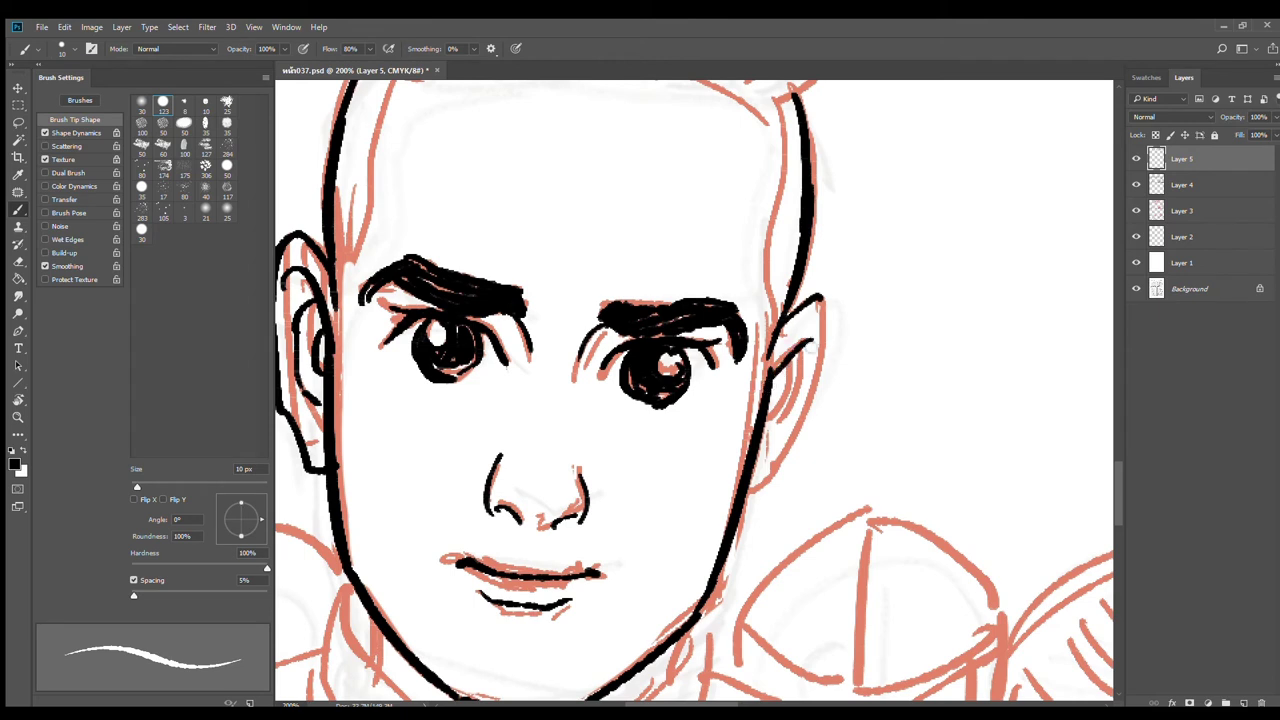
mouse_move(775, 382)
left_mouse_down()
mouse_move(767, 424)
mouse_move(795, 385)
mouse_move(778, 446)
left_mouse_up()
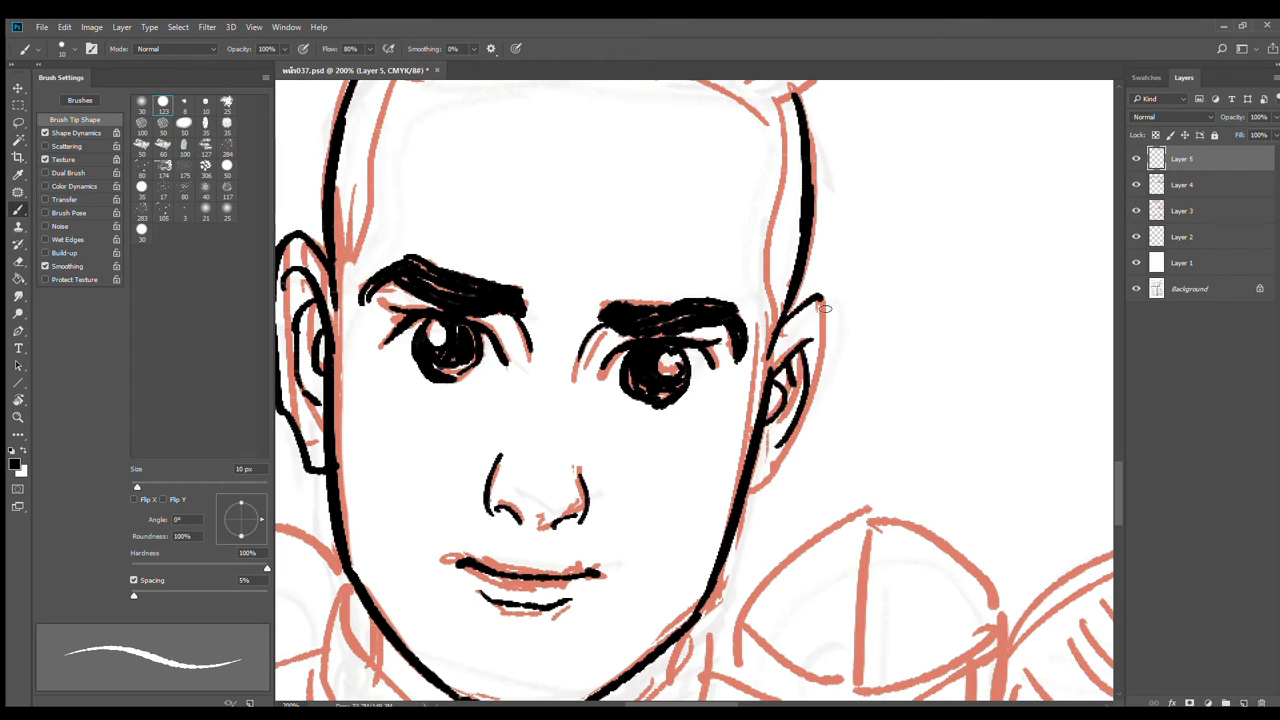
mouse_move(815, 297)
left_mouse_down()
mouse_move(828, 350)
mouse_move(785, 466)
mouse_move(745, 507)
left_mouse_up()
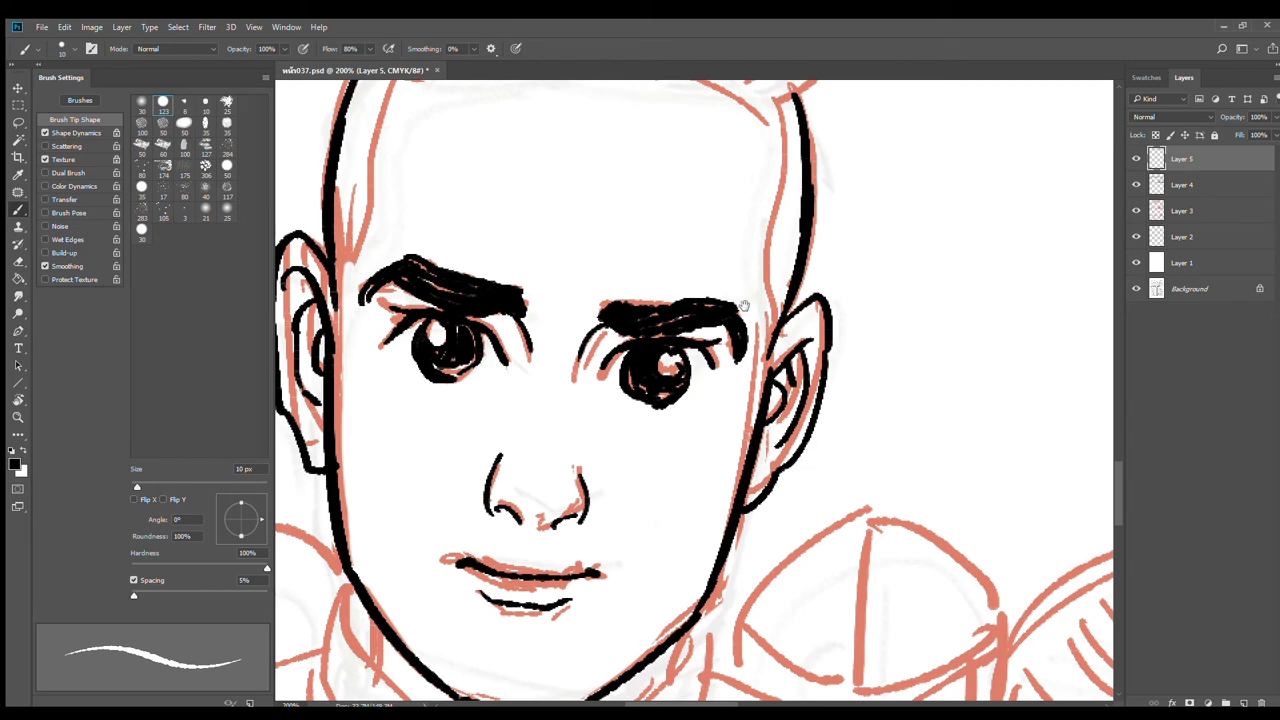
Step: Ink the inner edges of the shaved temples on both sides of the forehead down to the ears
left_click_drag(717, 301, 785, 488)
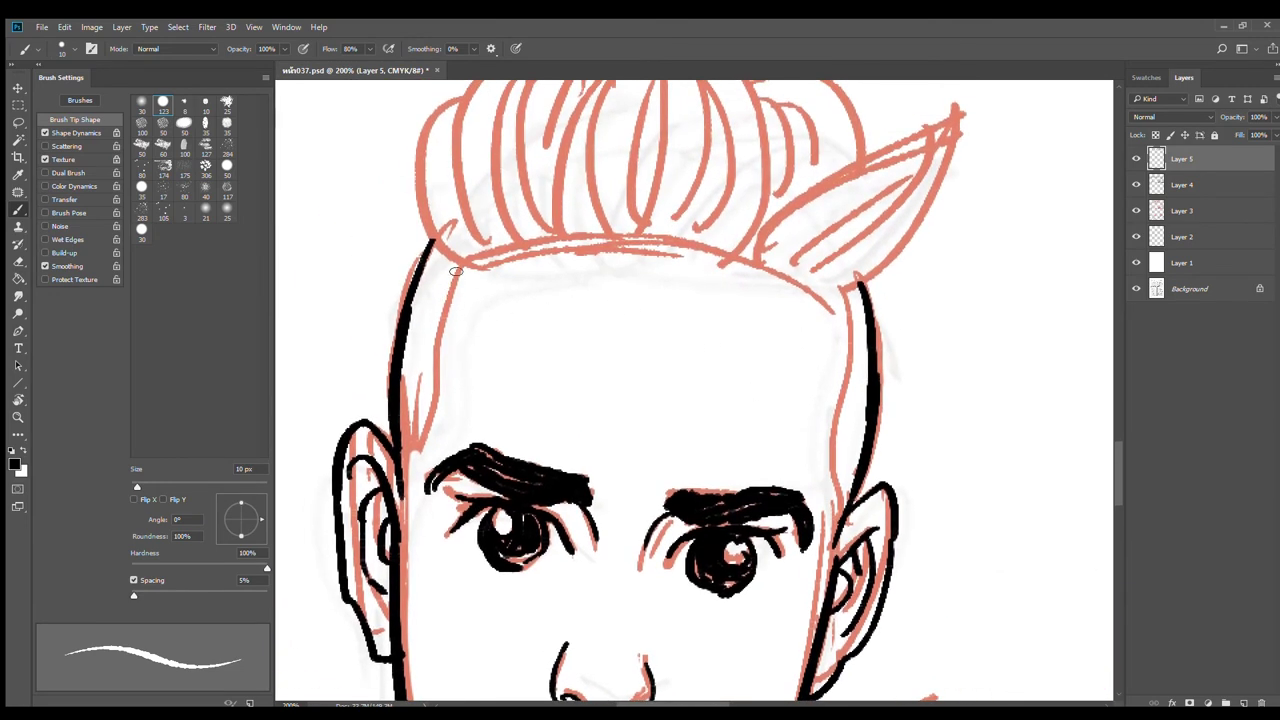
left_click_drag(455, 268, 442, 452)
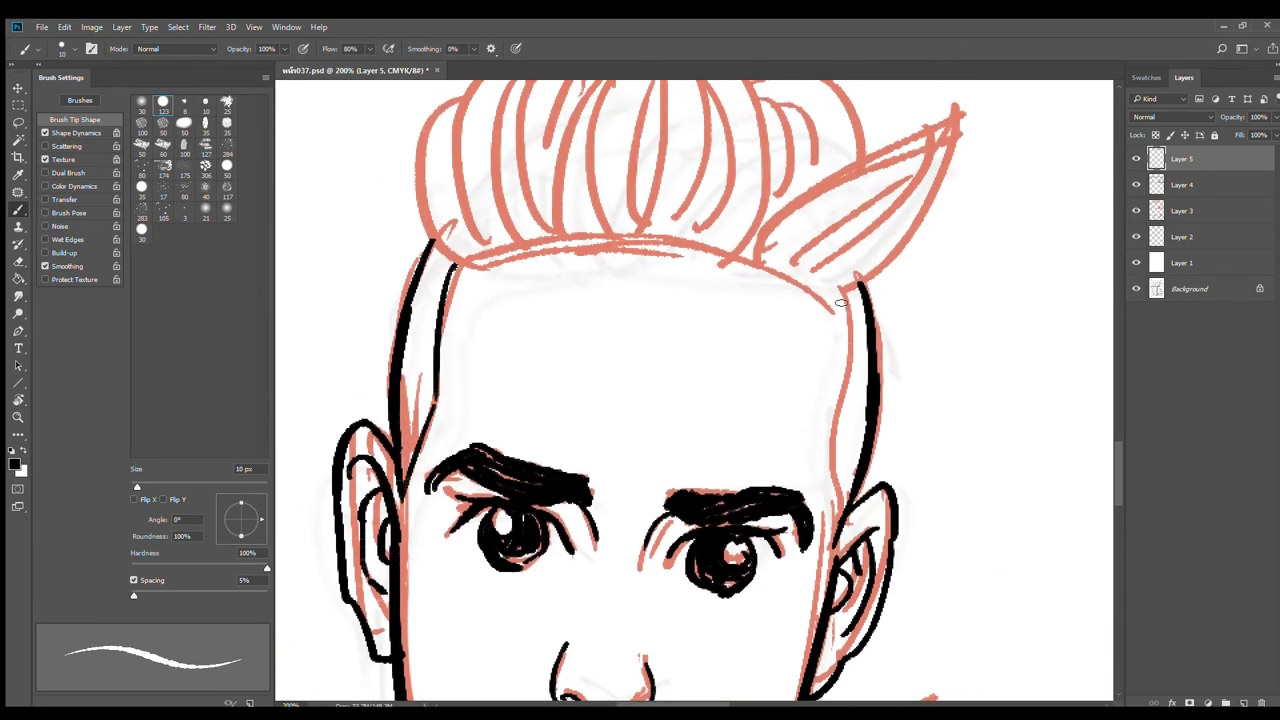
left_click_drag(841, 303, 832, 433)
key("ctrl+z")
left_click_drag(838, 302, 841, 530)
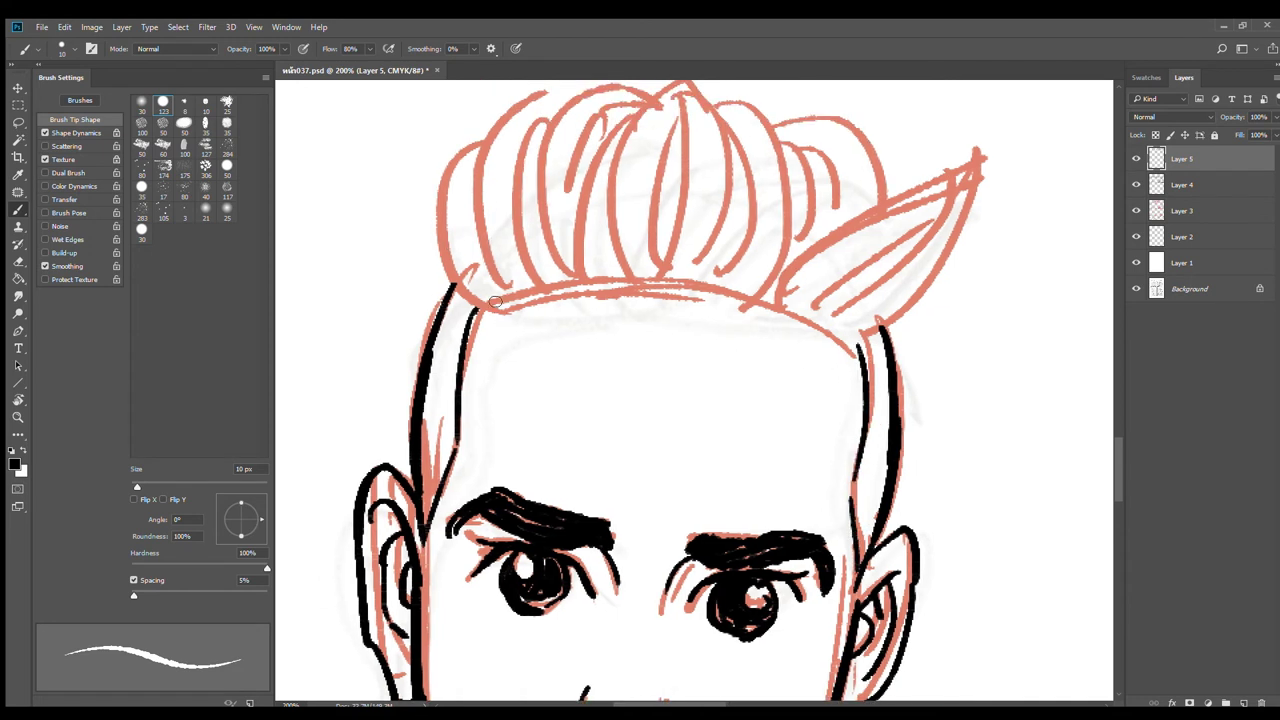
Step: Ink the curved hairline across the forehead and the pointed leaf-shaped tuft on its right side
left_click_drag(495, 302, 826, 336)
key("ctrl+z")
mouse_move(495, 303)
left_mouse_down()
mouse_move(826, 338)
mouse_move(655, 438)
left_mouse_up()
mouse_move(632, 388)
left_mouse_down()
mouse_move(834, 228)
mouse_move(742, 424)
left_mouse_up()
left_click_drag(830, 248, 676, 412)
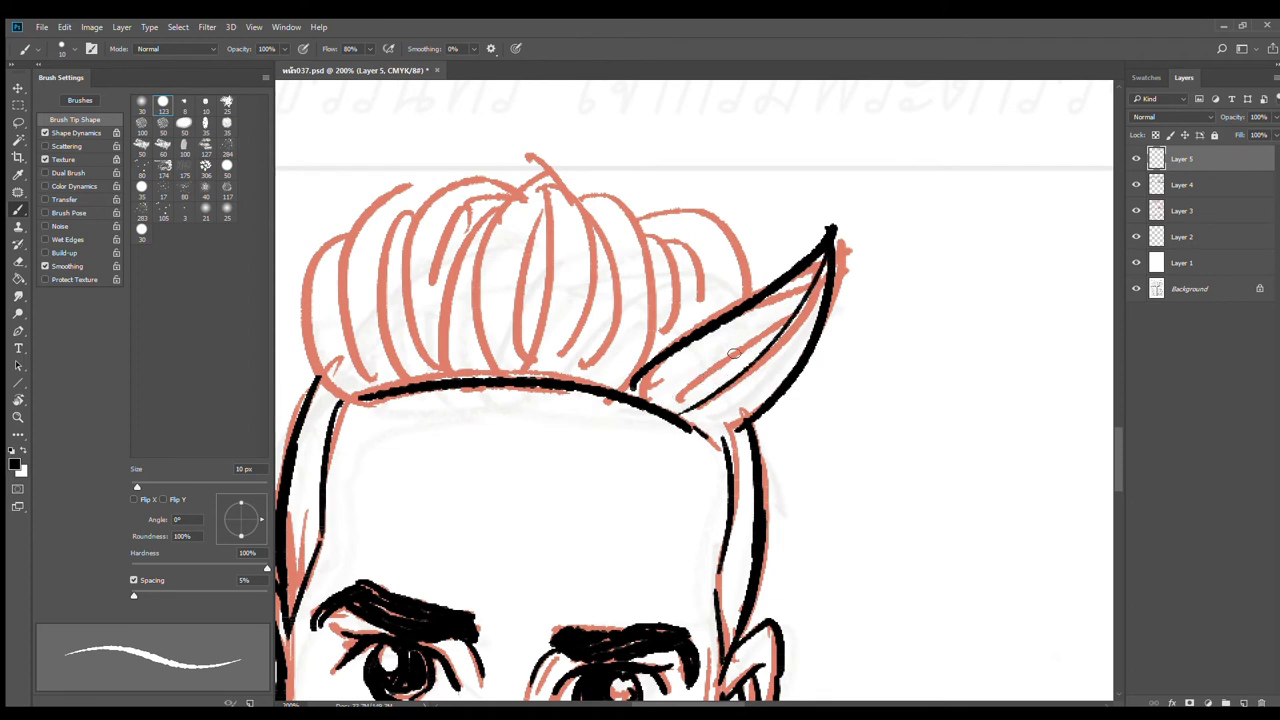
Step: Ink the pointed central lock of the swept-up hair and the curved strand just to its right
mouse_move(780, 312)
left_mouse_down()
mouse_move(662, 396)
mouse_move(854, 411)
left_mouse_up()
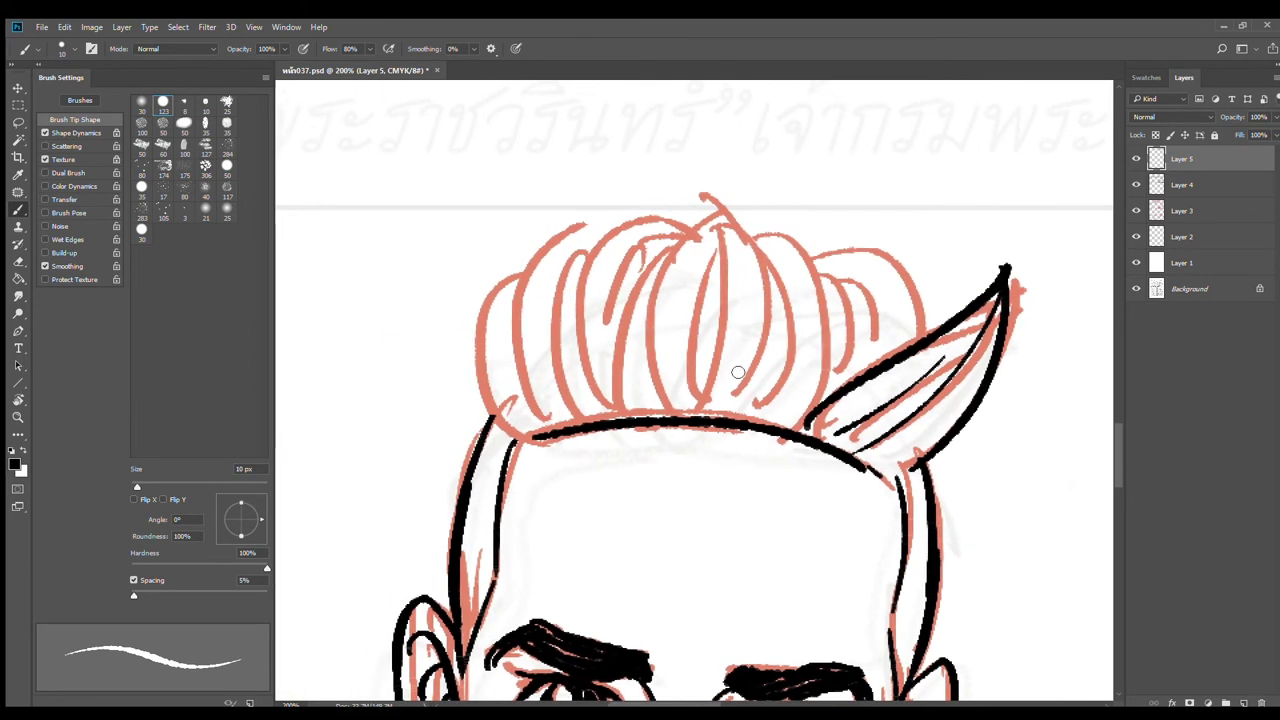
left_click_drag(714, 210, 700, 404)
left_click_drag(702, 195, 752, 382)
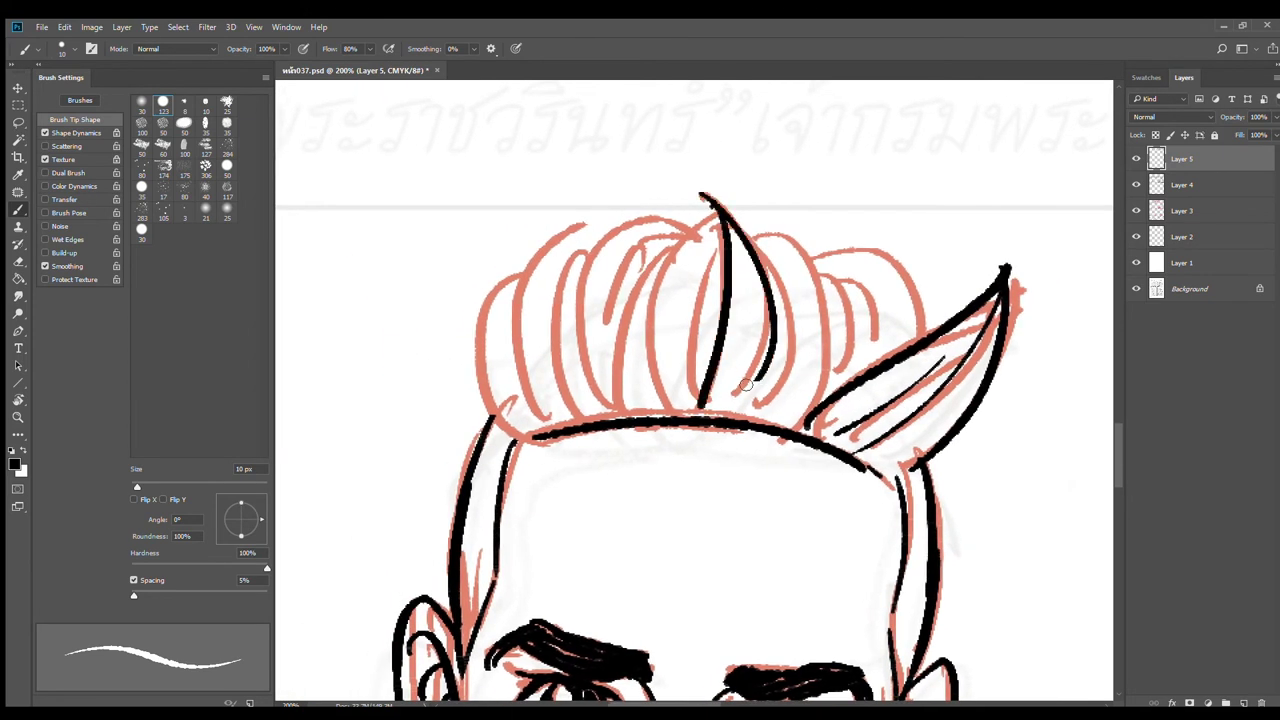
key("ctrl+z")
left_click_drag(697, 194, 732, 381)
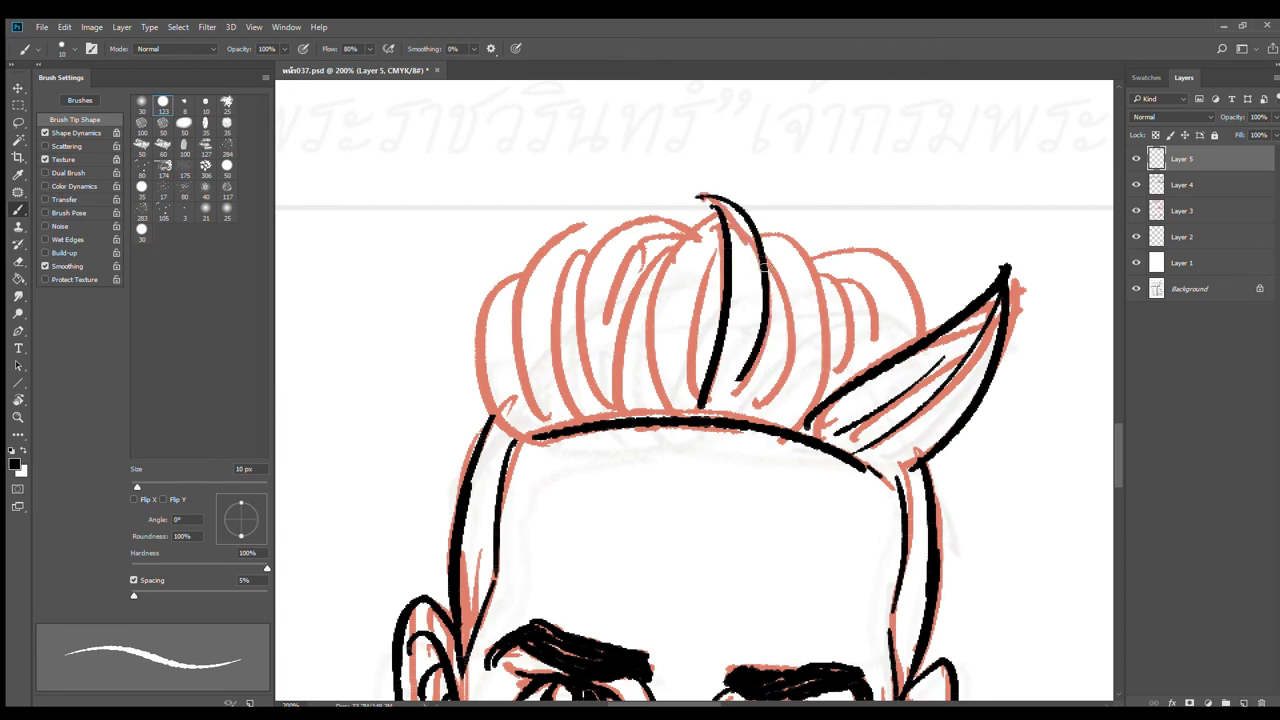
left_click_drag(764, 264, 759, 410)
Step: Ink the rounded hair locks on the right side, between the central lock and the leaf-shaped tuft
left_click_drag(763, 221, 832, 378)
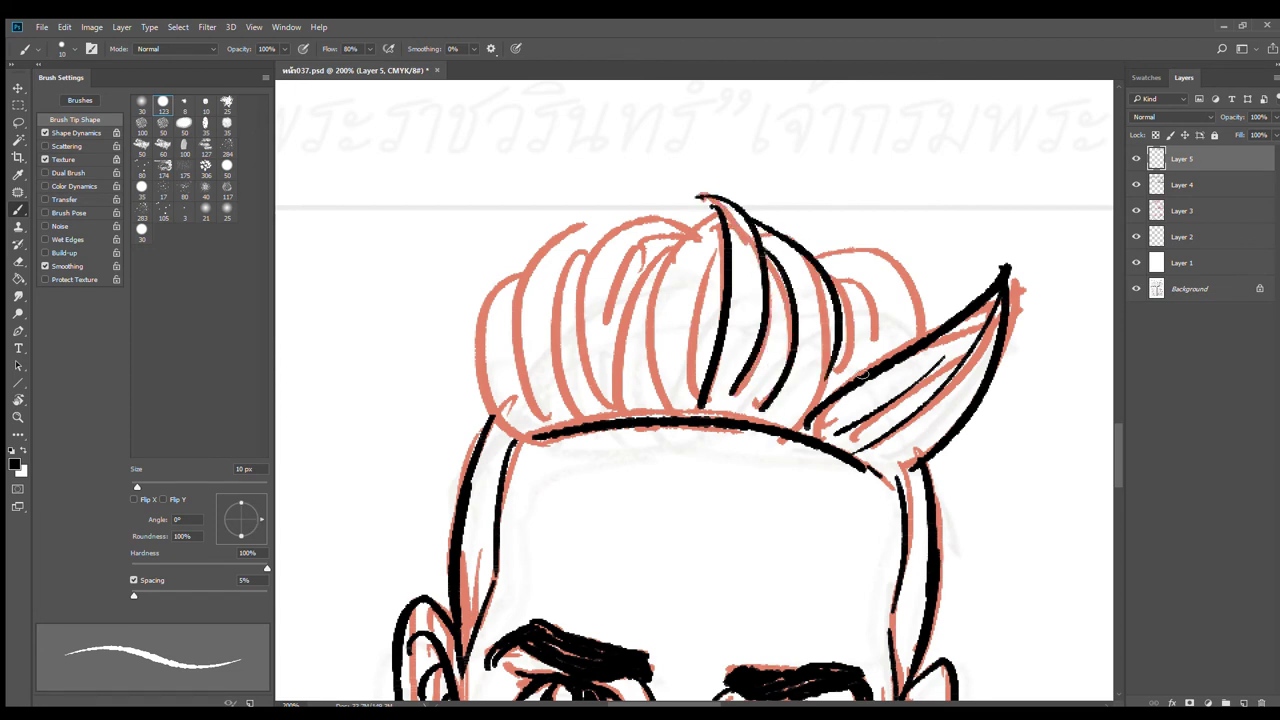
key("ctrl+z")
mouse_move(758, 224)
left_mouse_down()
mouse_move(830, 350)
mouse_move(828, 375)
left_mouse_up()
left_click_drag(828, 272, 840, 374)
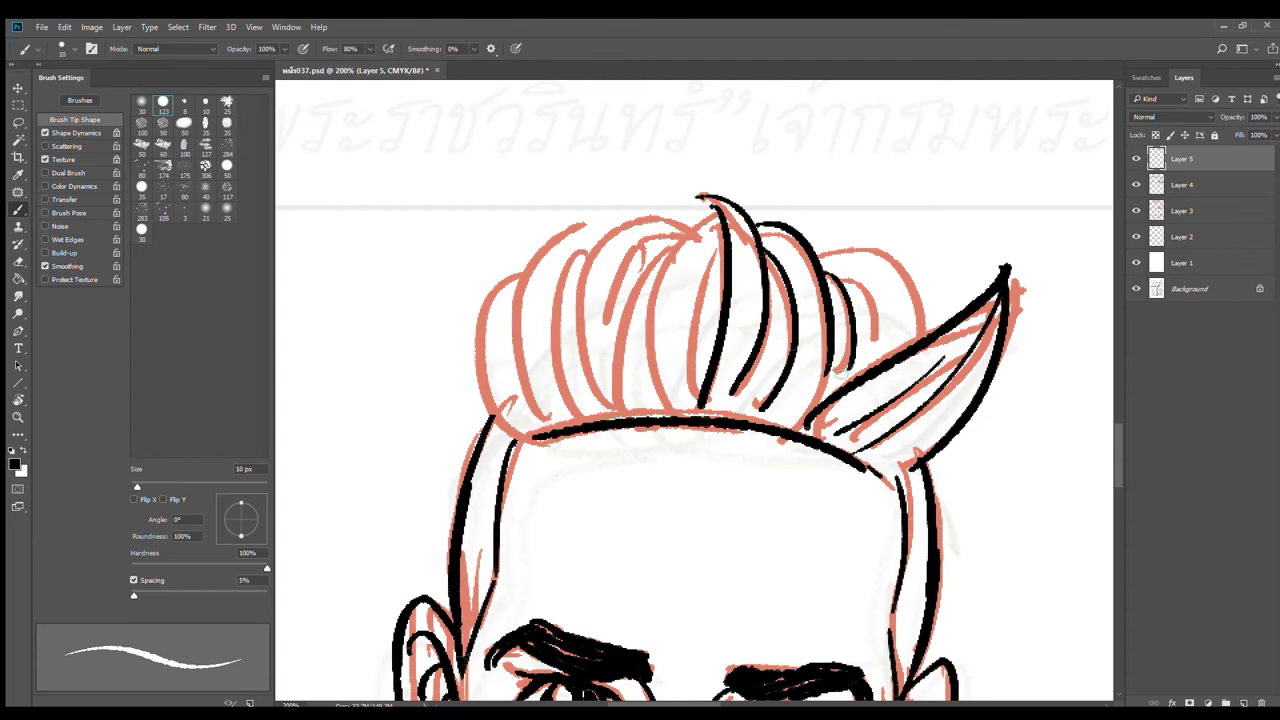
left_click_drag(824, 268, 880, 343)
left_click_drag(818, 244, 912, 324)
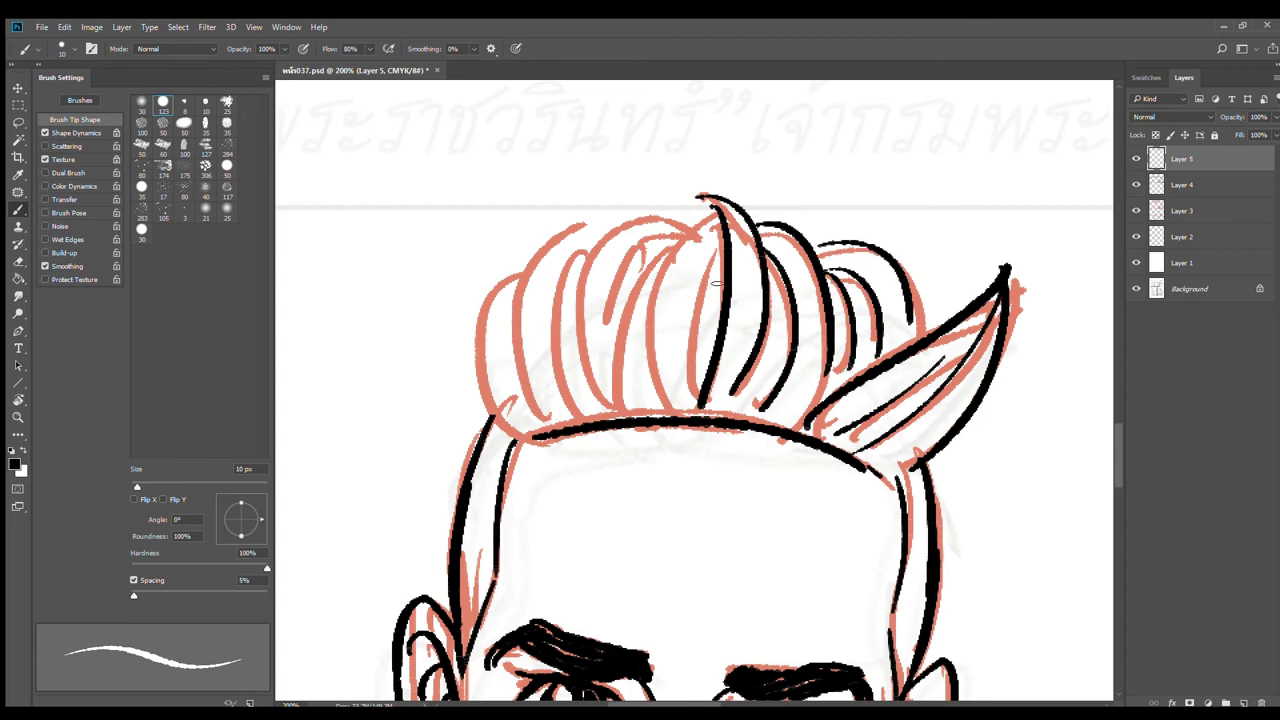
Step: Ink the inner strand of the central lock and the rounded hair locks across the left side down to the hairline
left_click_drag(720, 242, 696, 390)
mouse_move(706, 214)
left_mouse_down()
mouse_move(662, 405)
mouse_move(676, 262)
mouse_move(620, 305)
left_mouse_up()
left_click_drag(686, 224, 586, 342)
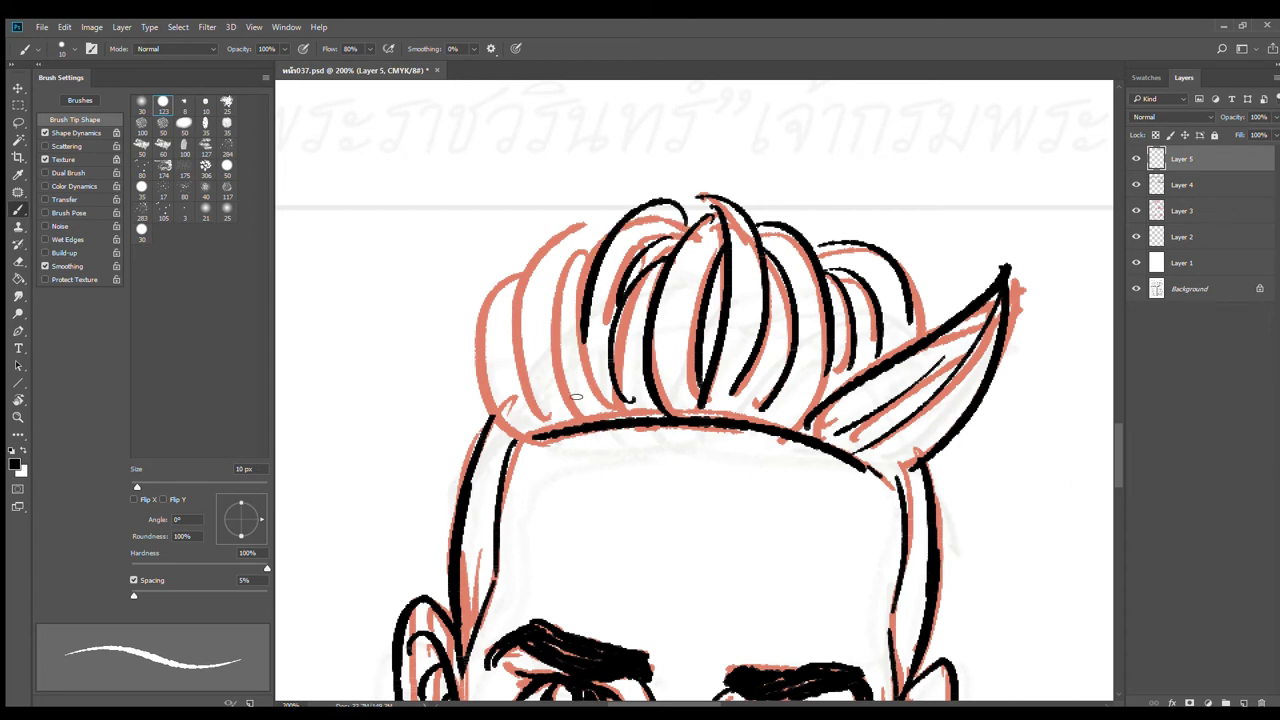
mouse_move(588, 416)
left_mouse_down()
mouse_move(567, 375)
mouse_move(580, 240)
left_mouse_up()
mouse_move(588, 338)
left_mouse_down()
mouse_move(525, 349)
mouse_move(543, 407)
mouse_move(525, 267)
mouse_move(614, 225)
left_mouse_up()
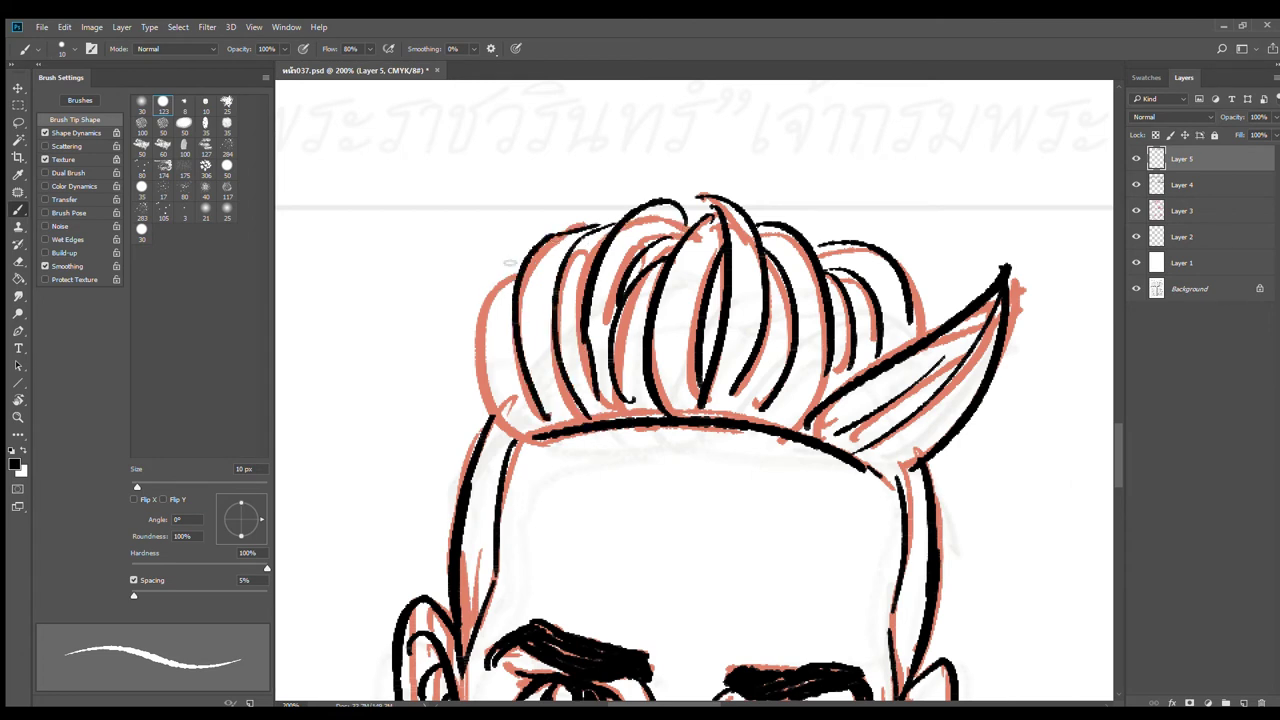
left_click_drag(509, 263, 524, 444)
left_click_drag(510, 300, 540, 420)
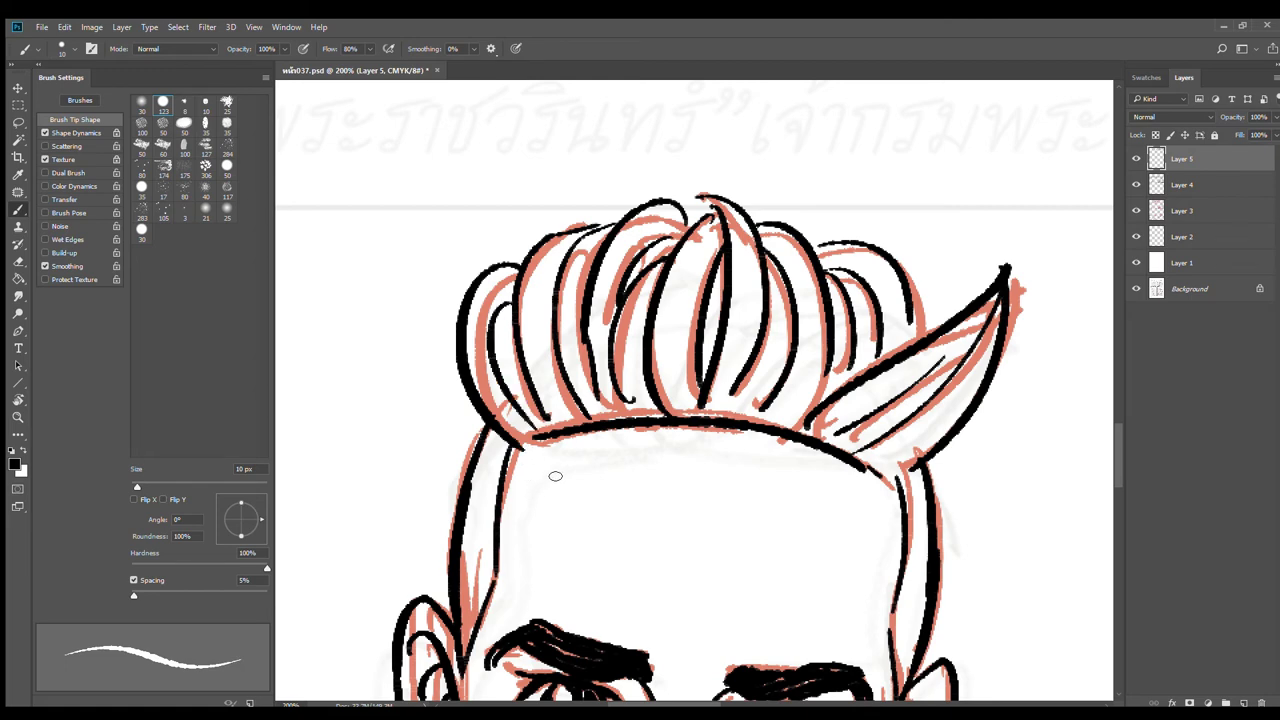
Step: Ink the short neck lines under the jaw, the collar's upper edges down to its front opening, and its right side edge
scroll(646, 503, "down", 2)
left_click_drag(749, 478, 807, 266)
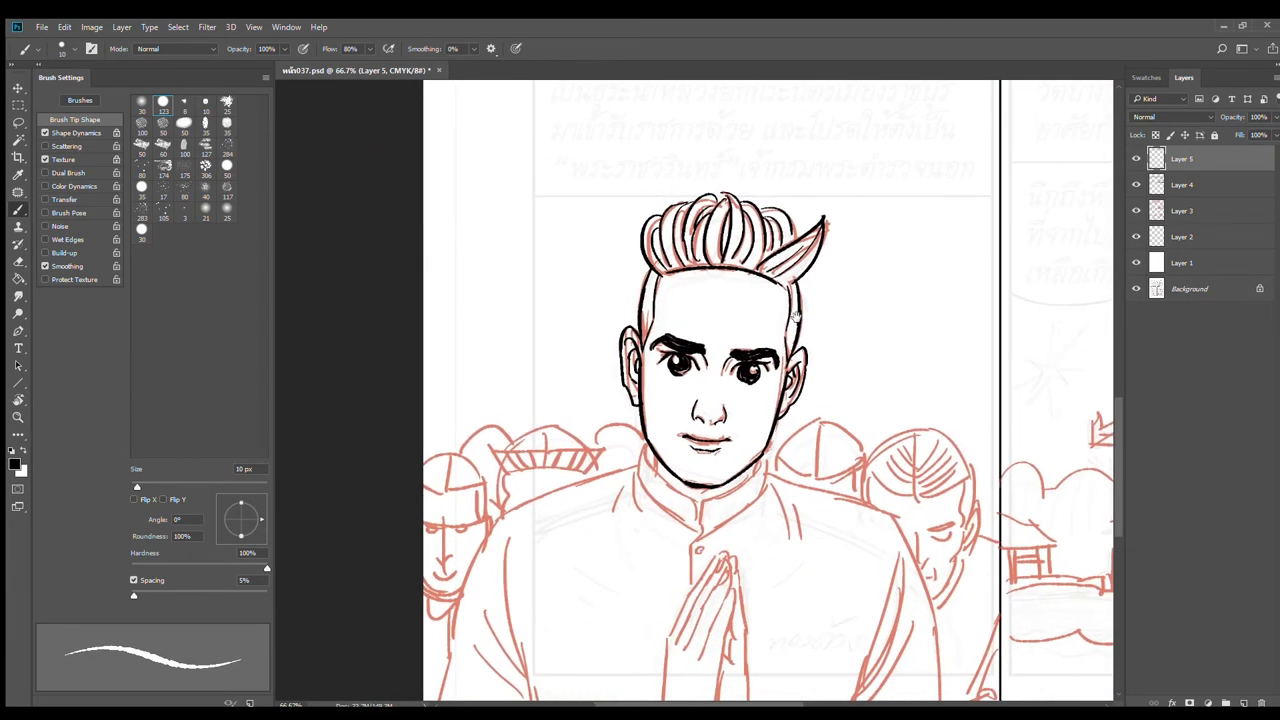
scroll(728, 505, "up", 2)
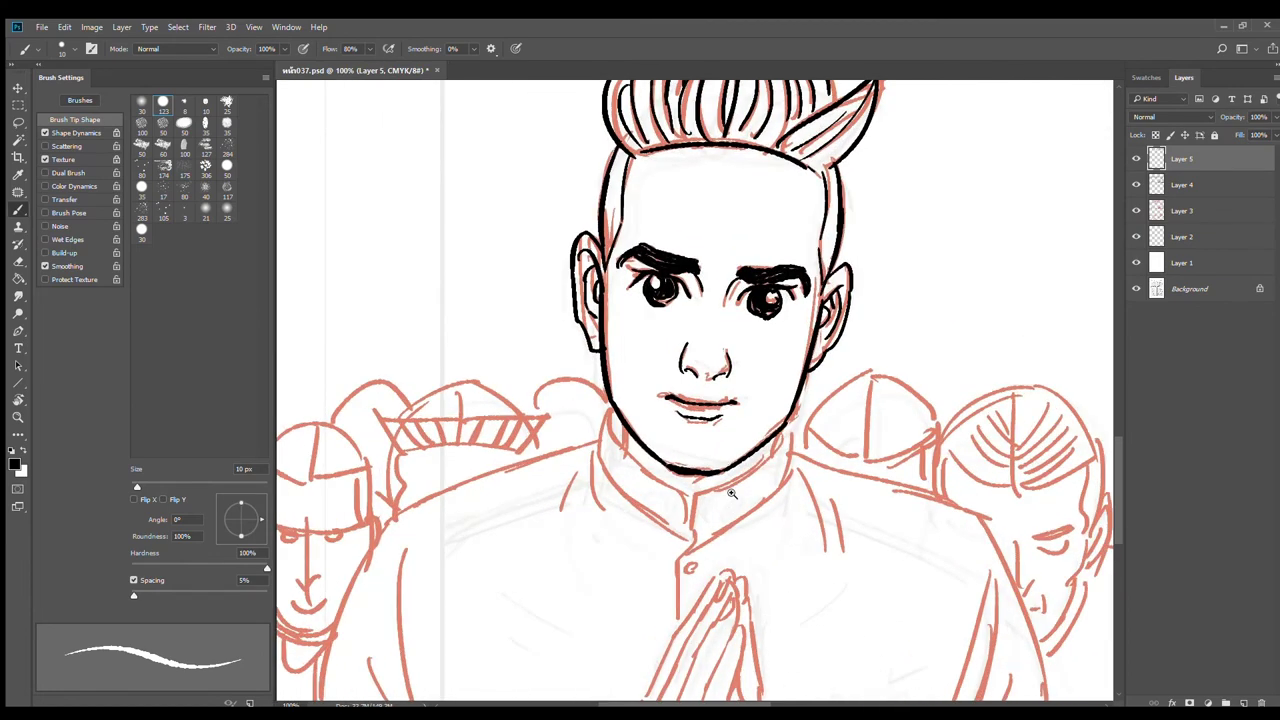
left_click_drag(842, 372, 816, 404)
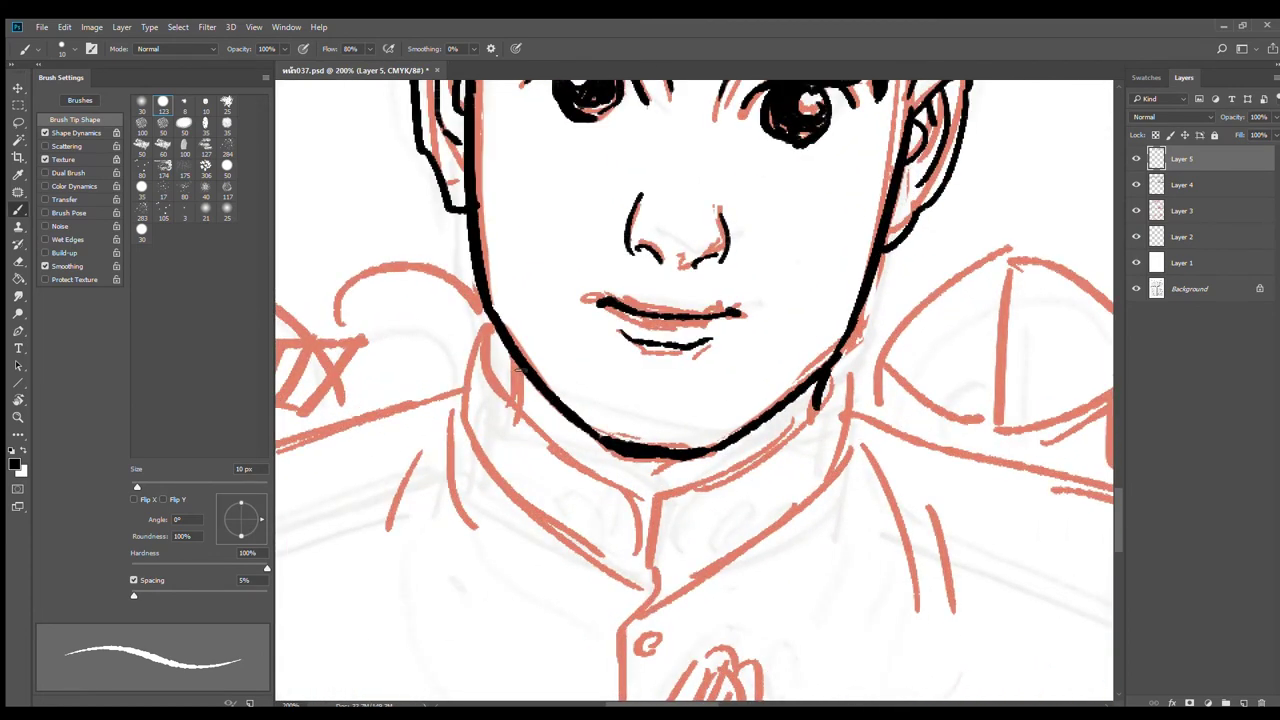
left_click_drag(510, 352, 515, 400)
mouse_move(490, 345)
left_mouse_down()
mouse_move(671, 542)
mouse_move(648, 501)
mouse_move(638, 578)
left_mouse_up()
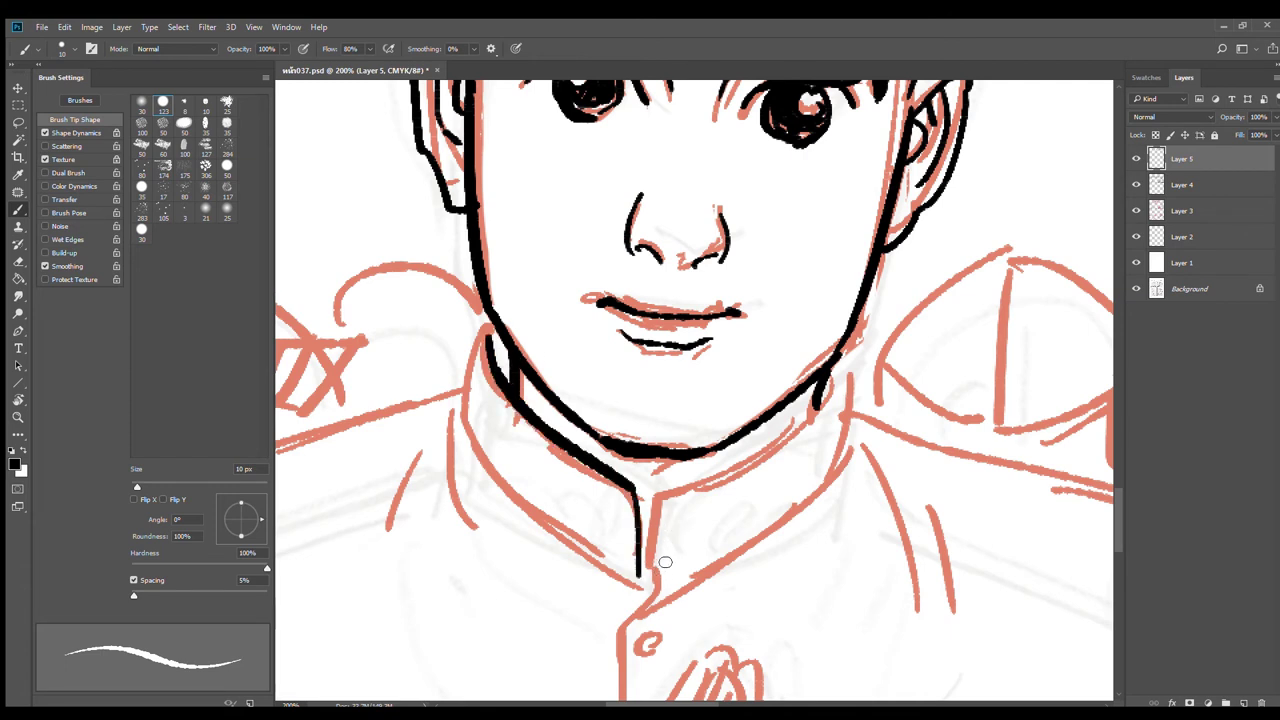
left_click_drag(682, 492, 655, 576)
mouse_move(835, 381)
left_mouse_down()
mouse_move(727, 475)
mouse_move(681, 494)
left_mouse_up()
left_click_drag(846, 346, 850, 452)
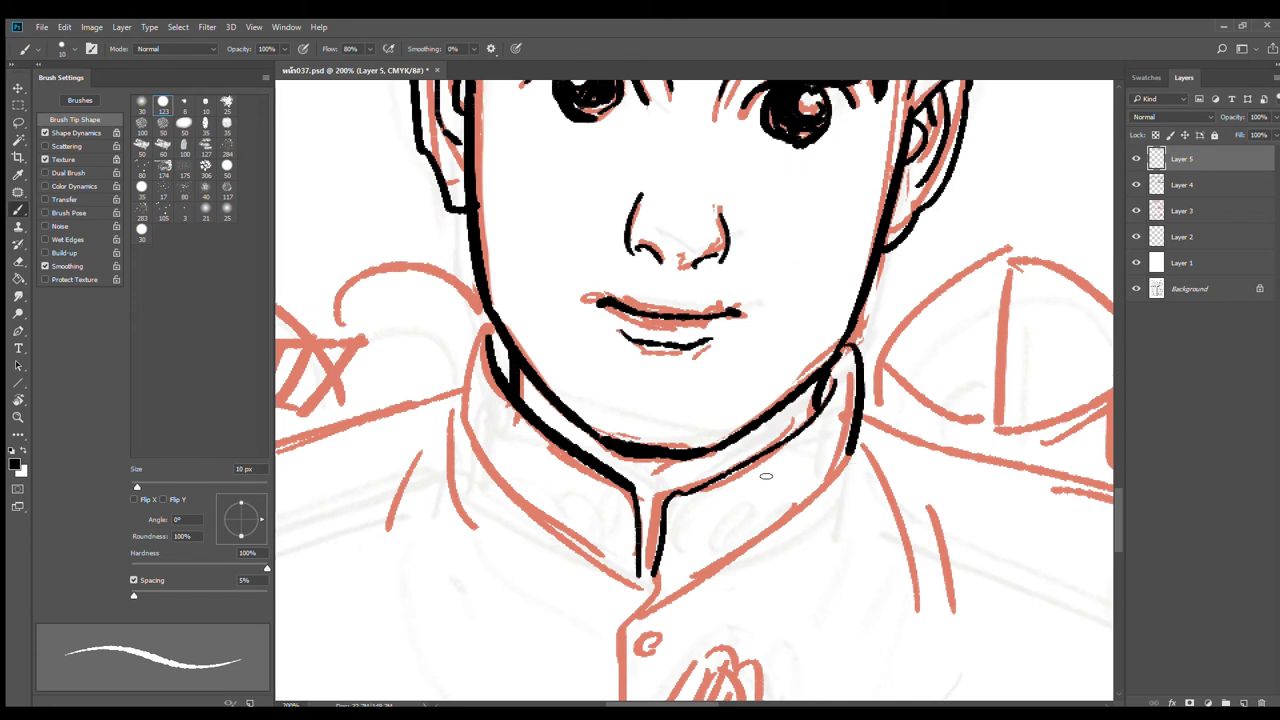
Step: Ink the inner trim lines on both halves of the collar and the outer and lower edge of its left half
mouse_move(840, 384)
left_mouse_down()
mouse_move(789, 460)
mouse_move(684, 515)
mouse_move(658, 590)
left_mouse_up()
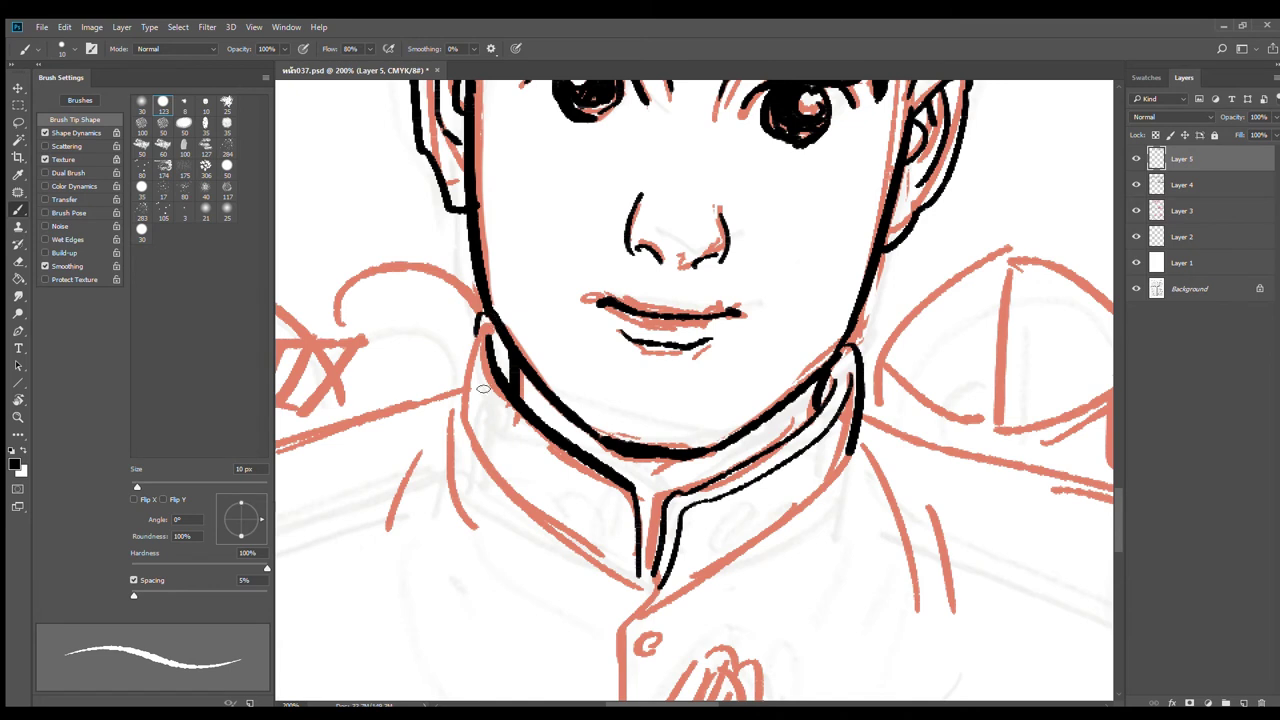
mouse_move(479, 318)
left_mouse_down()
mouse_move(489, 402)
mouse_move(636, 514)
mouse_move(624, 574)
left_mouse_up()
left_click_drag(477, 324, 453, 436)
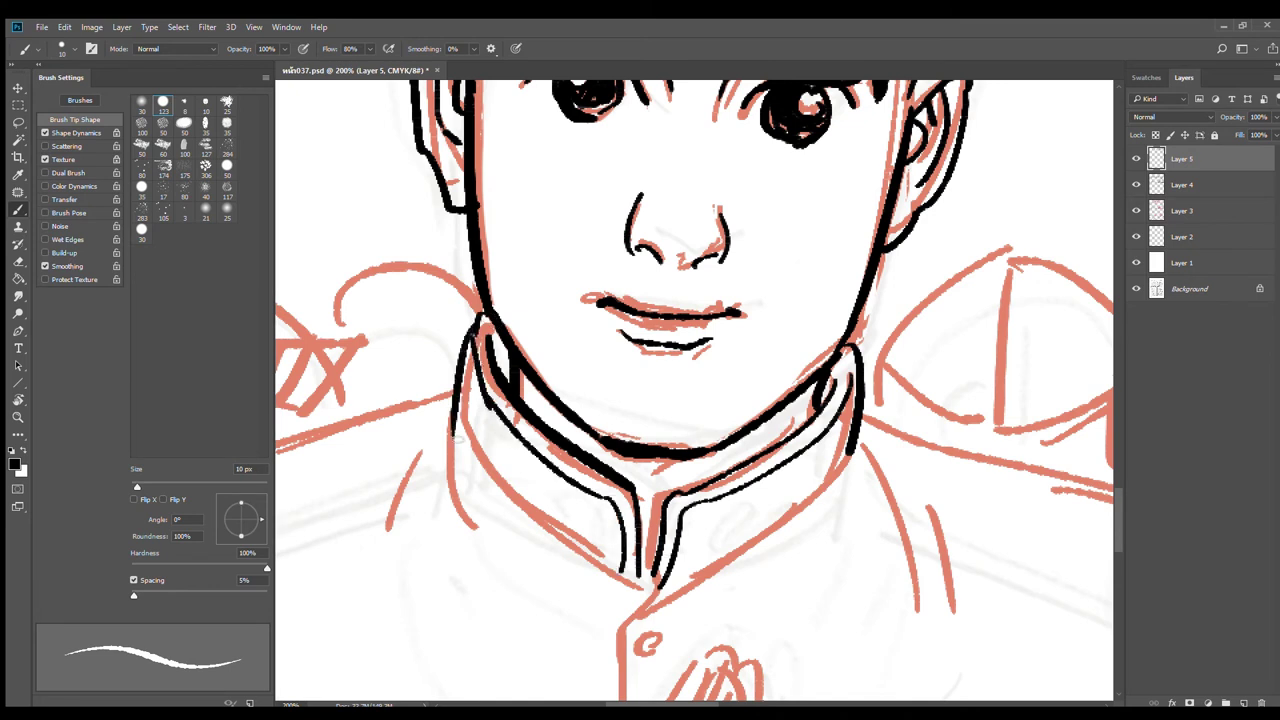
key("ctrl+z")
mouse_move(478, 316)
left_mouse_down()
mouse_move(453, 422)
mouse_move(630, 594)
mouse_move(620, 622)
mouse_move(674, 309)
mouse_move(634, 472)
left_mouse_up()
Step: Ink the shirt's front placket, its round button, and the lower edge of the collar's right half
mouse_move(682, 304)
left_mouse_down()
mouse_move(653, 340)
mouse_move(653, 461)
left_mouse_up()
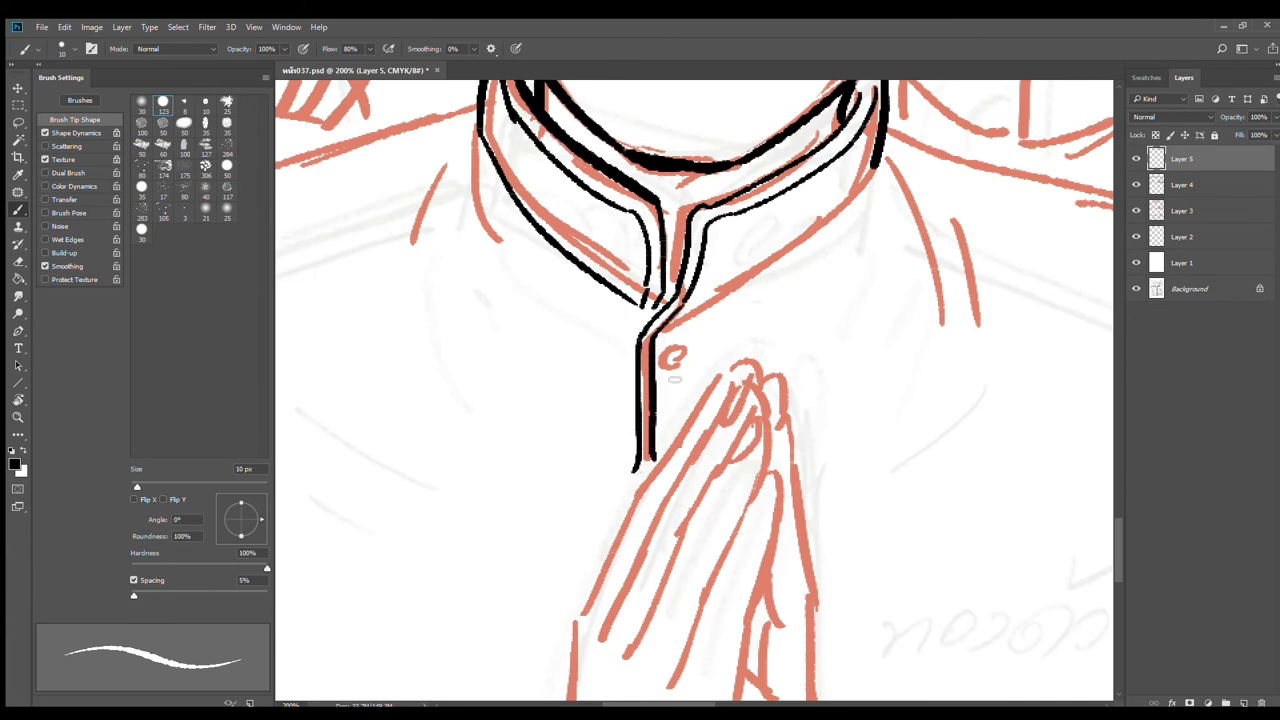
mouse_move(669, 358)
left_mouse_down()
mouse_move(693, 359)
mouse_move(670, 357)
left_mouse_up()
left_click_drag(829, 324, 779, 436)
mouse_move(828, 290)
left_mouse_down()
mouse_move(690, 406)
mouse_move(634, 430)
left_mouse_up()
Step: Ink the short fabric folds on both sides of the collar and the start of the right shoulder line
mouse_move(845, 252)
left_mouse_down()
mouse_move(884, 348)
mouse_move(886, 400)
left_mouse_up()
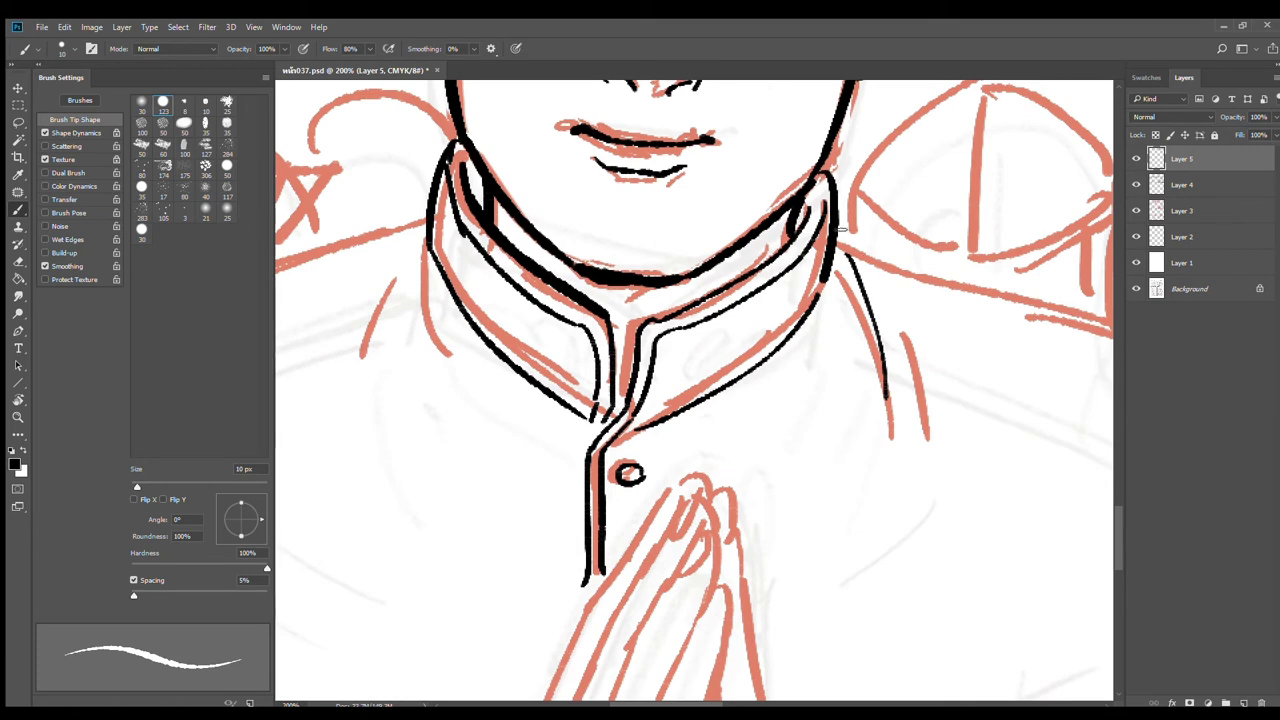
left_click_drag(838, 240, 890, 262)
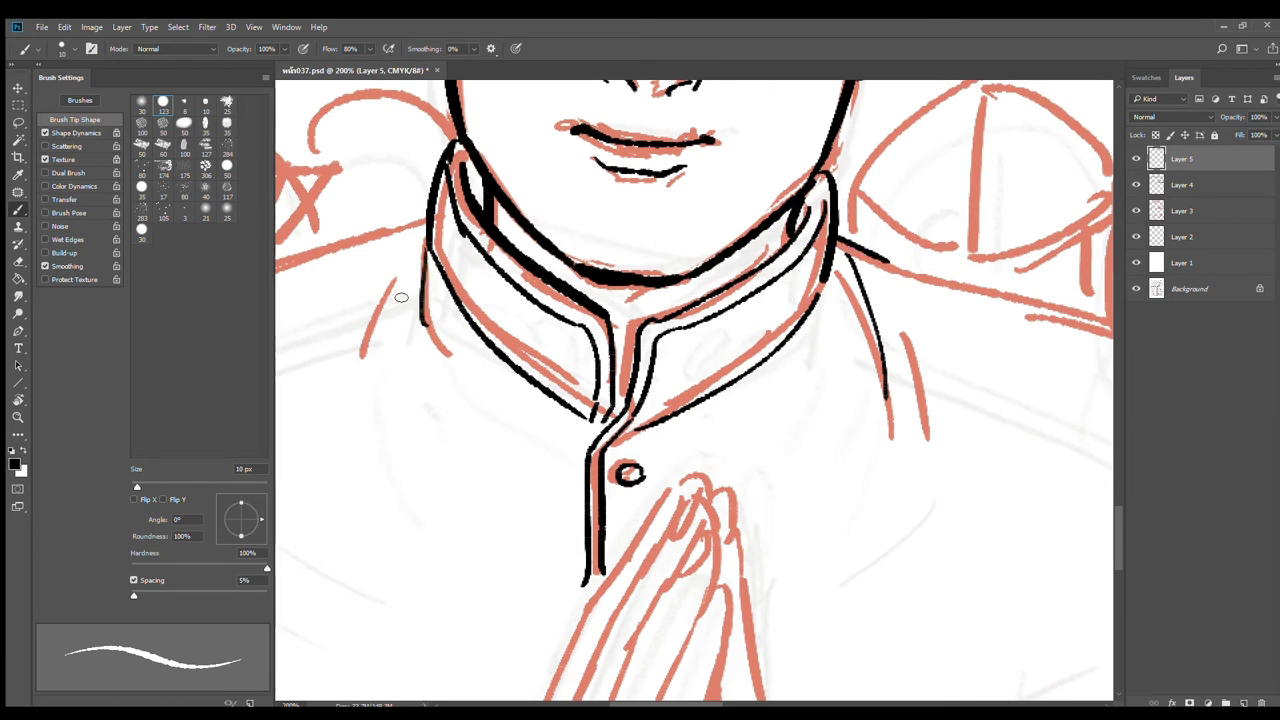
key("ctrl+minus")
key("ctrl+plus")
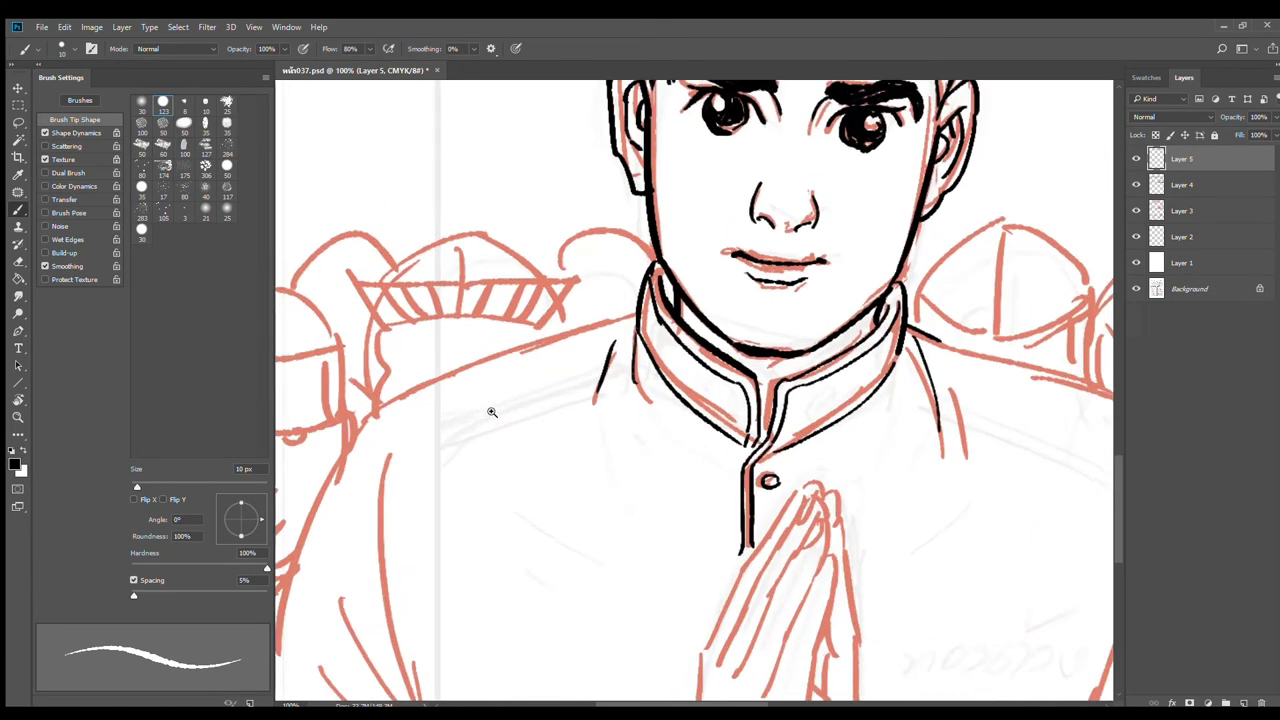
Step: Ink the left shoulder line and the sleeve's outer contour down past the elbow to the page's lower edge
left_click_drag(316, 397, 641, 280)
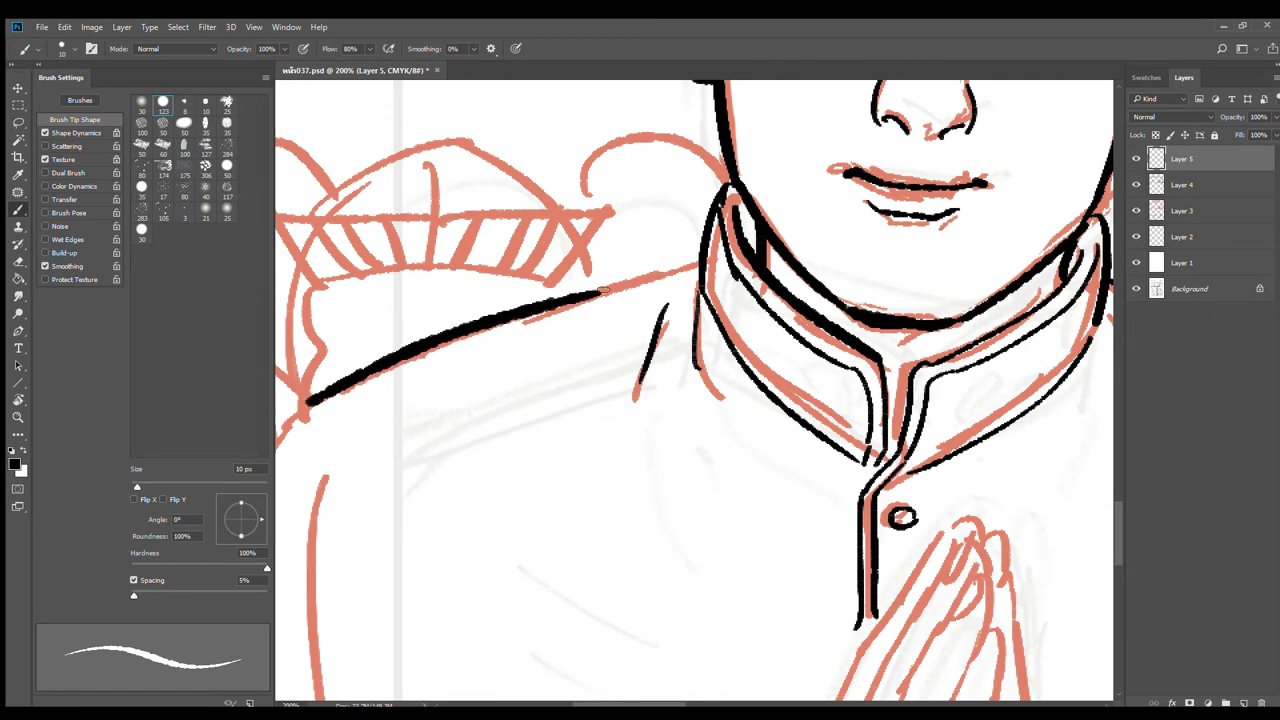
key("ctrl+minus")
left_click_drag(471, 471, 671, 237)
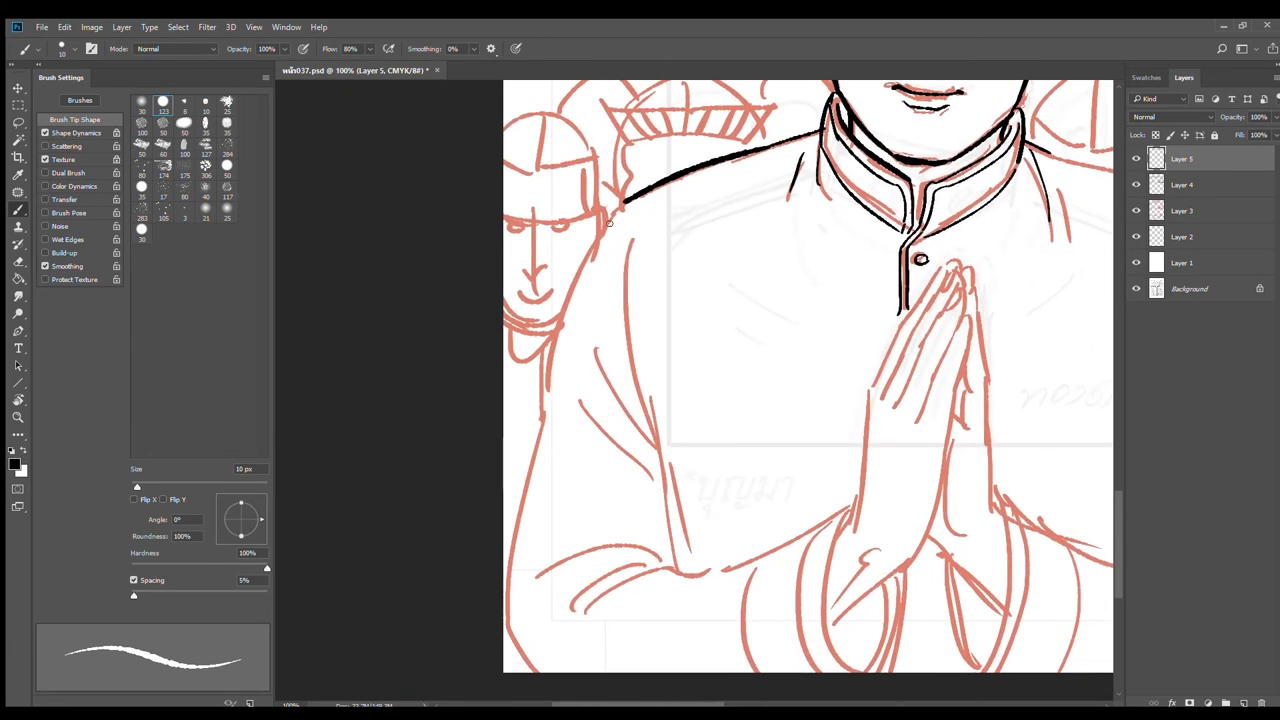
left_click_drag(621, 201, 543, 385)
key("ctrl+z")
mouse_move(622, 202)
left_mouse_down()
mouse_move(548, 380)
mouse_move(503, 574)
left_mouse_up()
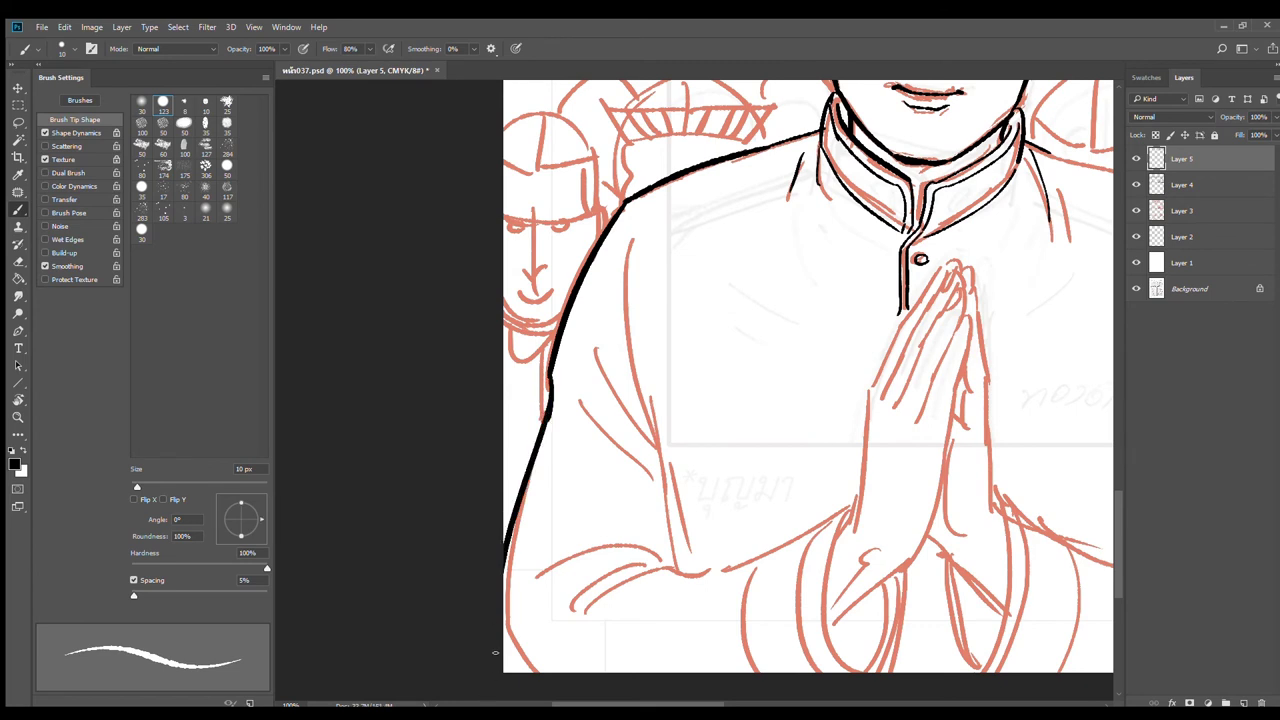
key("ctrl+z")
left_click_drag(550, 400, 507, 610)
left_click_drag(546, 546, 546, 376)
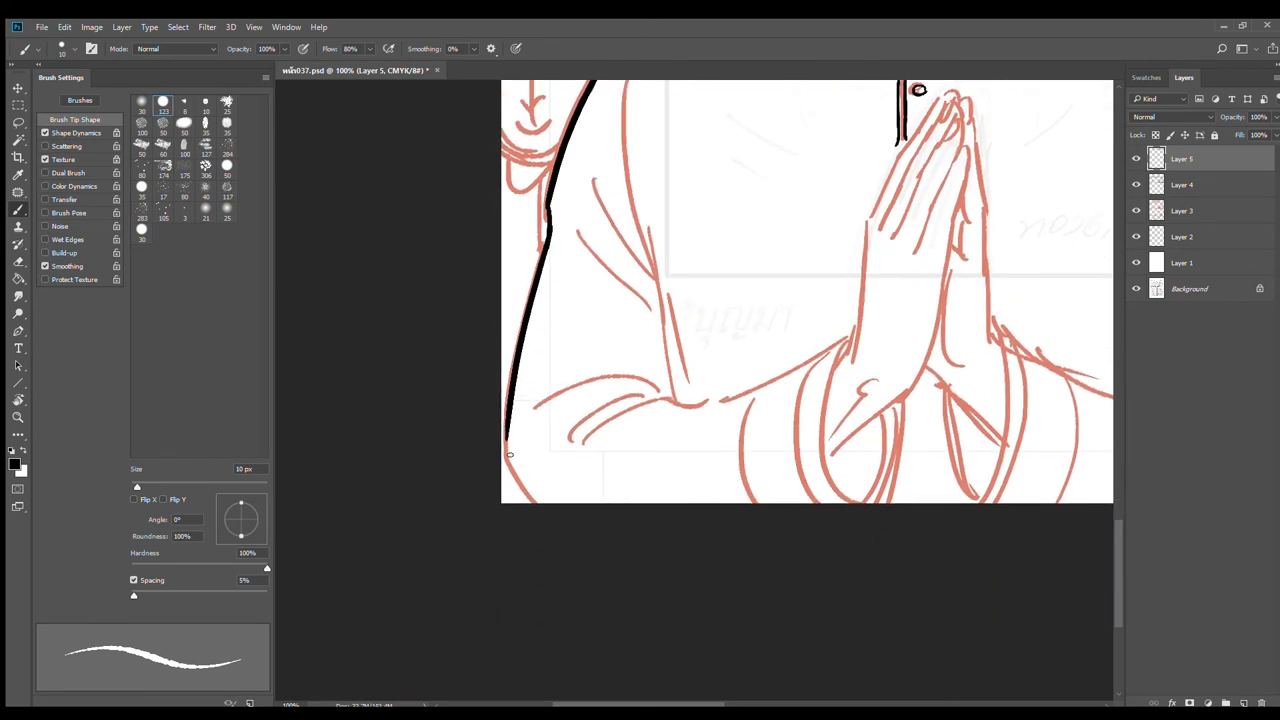
left_click_drag(507, 428, 577, 530)
Step: Ink the upper edge of the left forearm sleeve from the elbow fold to the wrist
left_click_drag(689, 425, 665, 439)
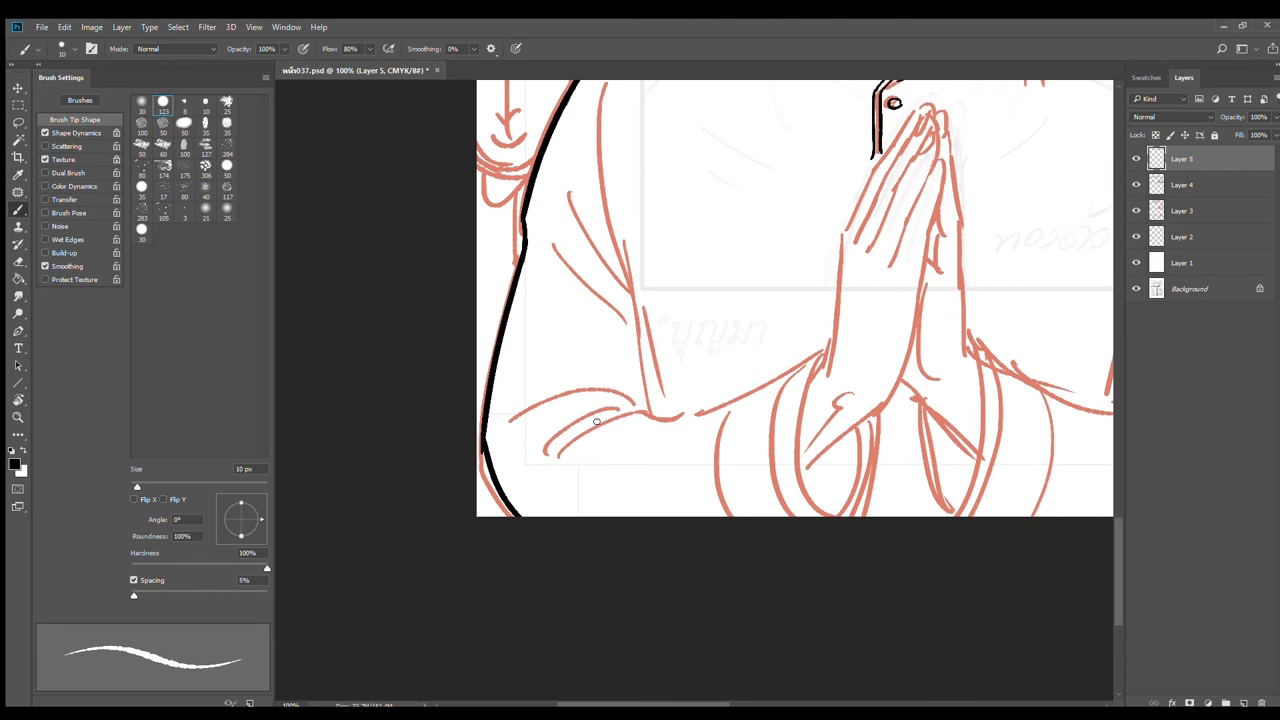
mouse_move(567, 444)
left_mouse_down()
mouse_move(645, 405)
mouse_move(682, 410)
mouse_move(808, 360)
mouse_move(751, 378)
mouse_move(614, 343)
left_mouse_up()
left_click(645, 383, "alt")
left_click(648, 385, "alt")
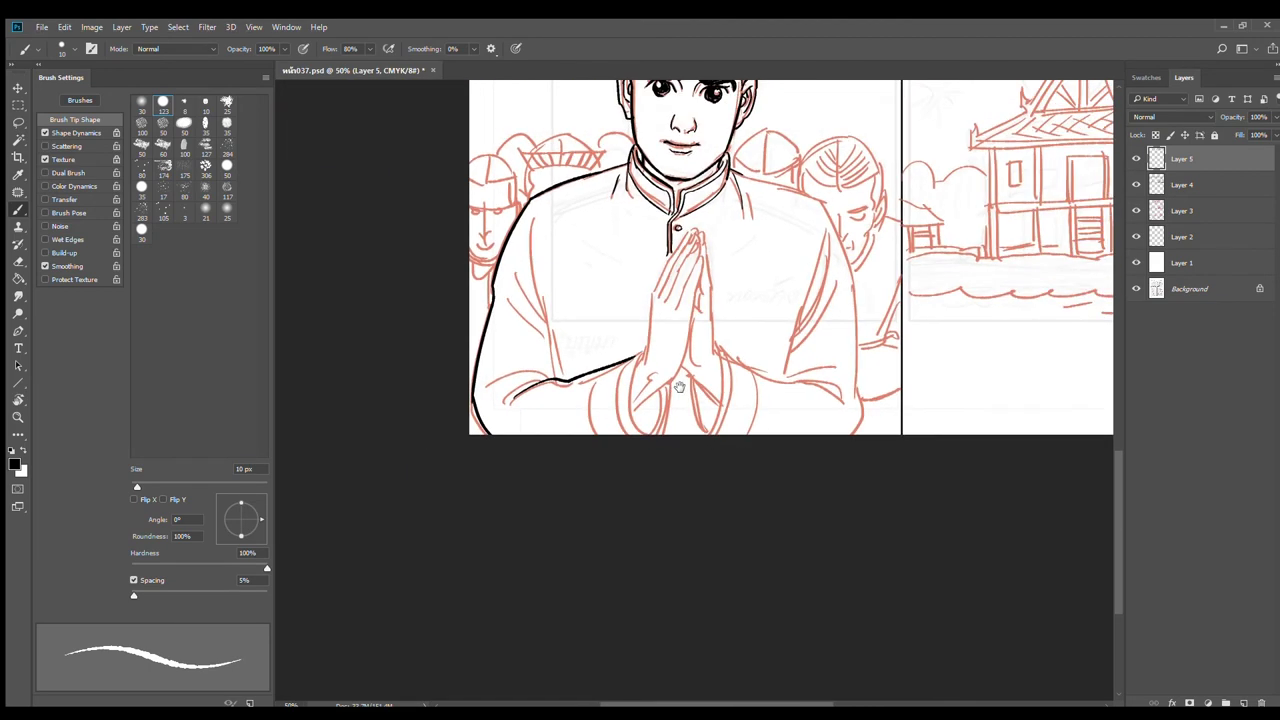
Step: Ink the left sleeve's double cuff edges around the wrist and the curved seam line beside the cuff
left_click_drag(602, 424, 638, 422)
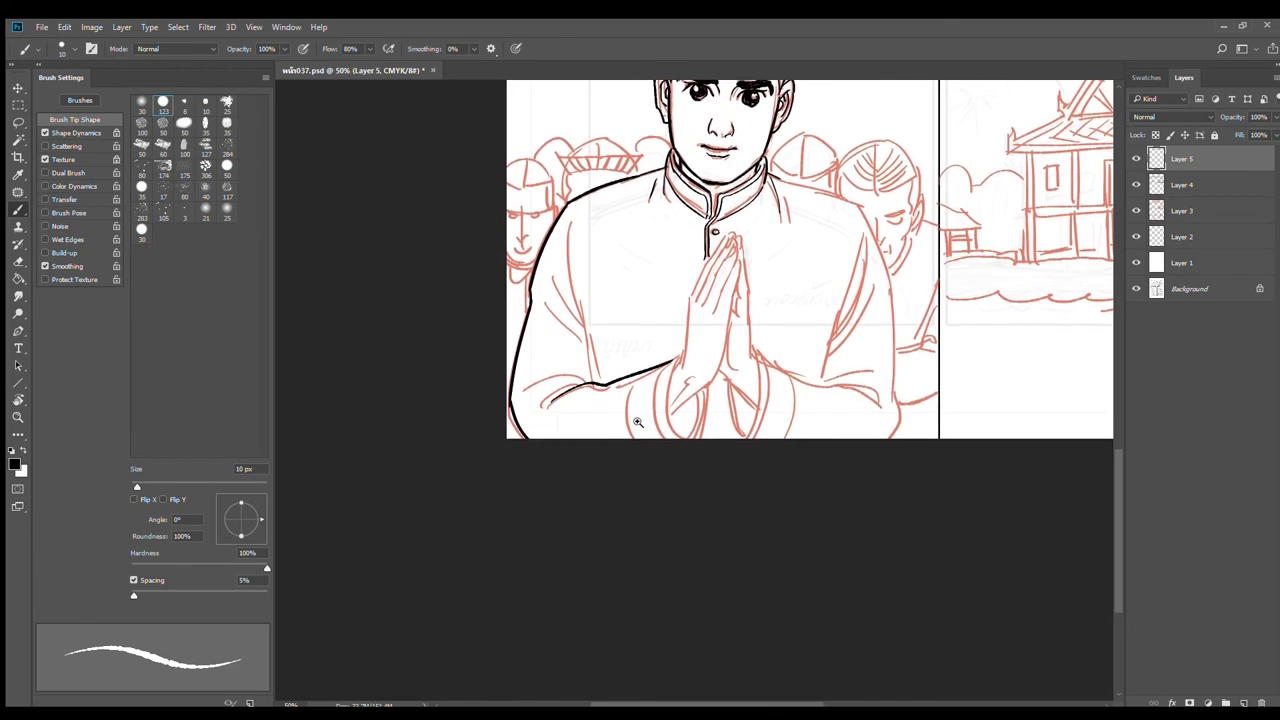
left_click(633, 385)
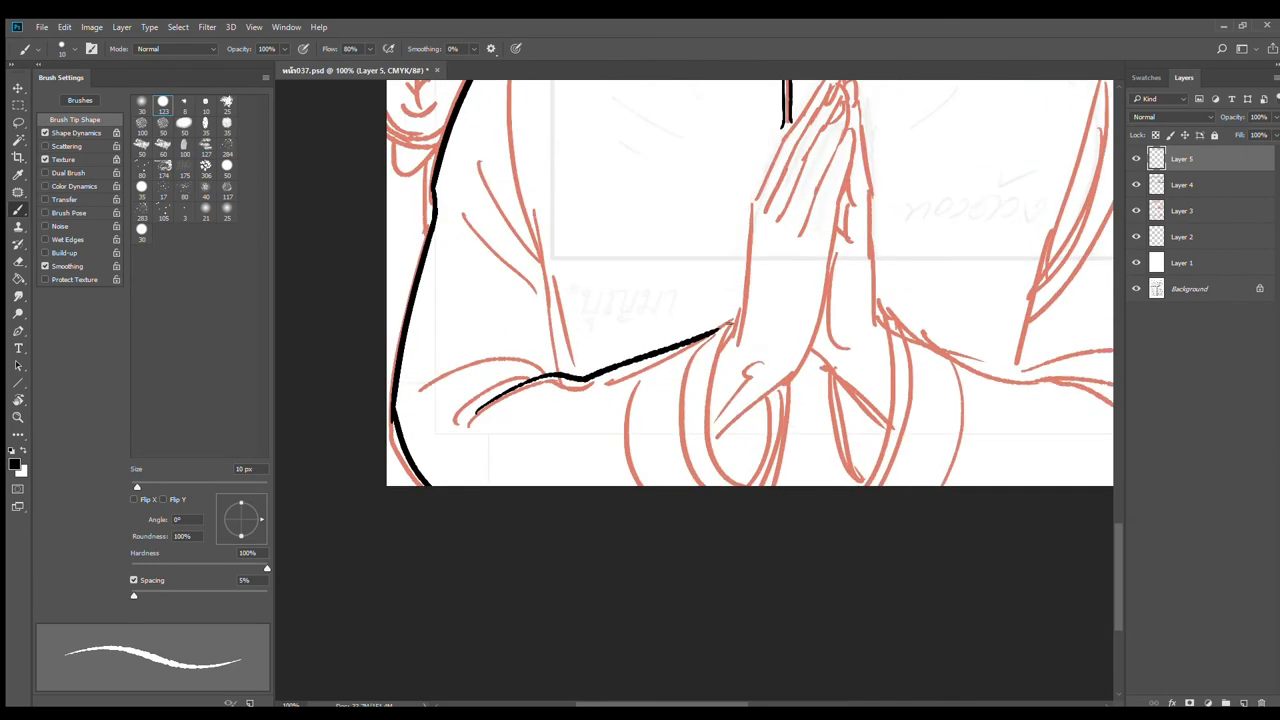
left_click_drag(735, 321, 718, 488)
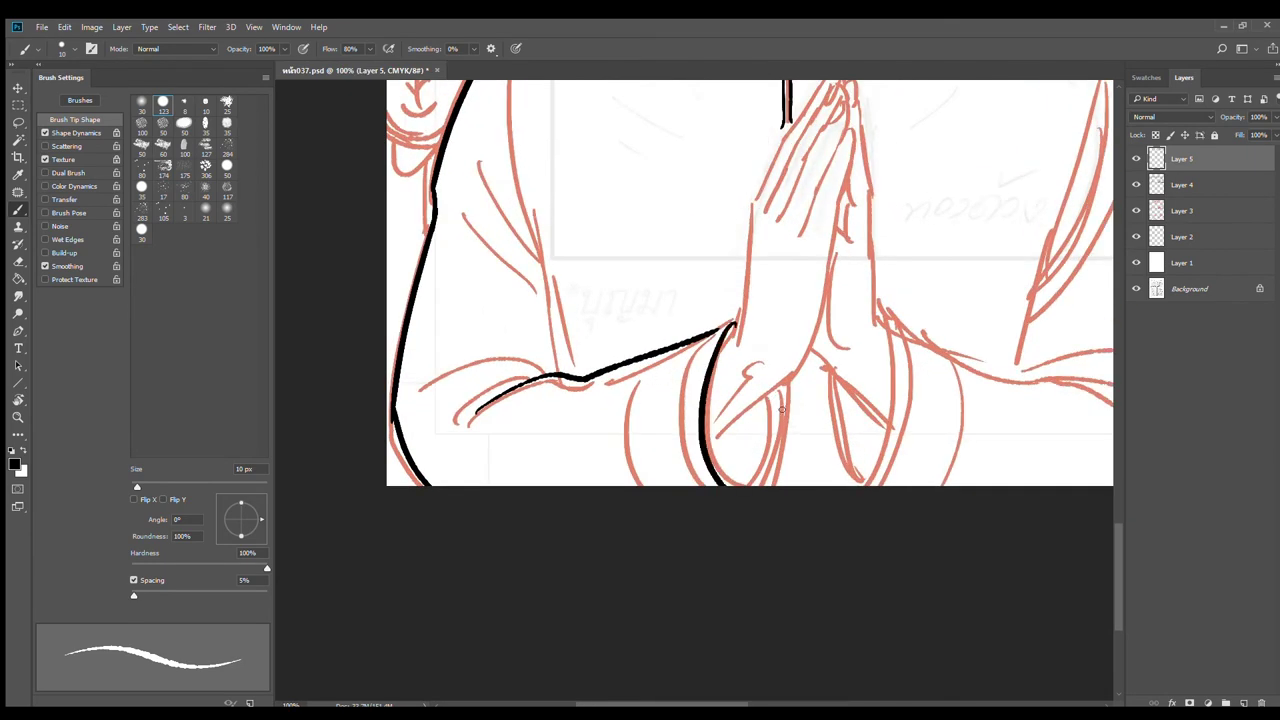
left_click_drag(793, 380, 785, 488)
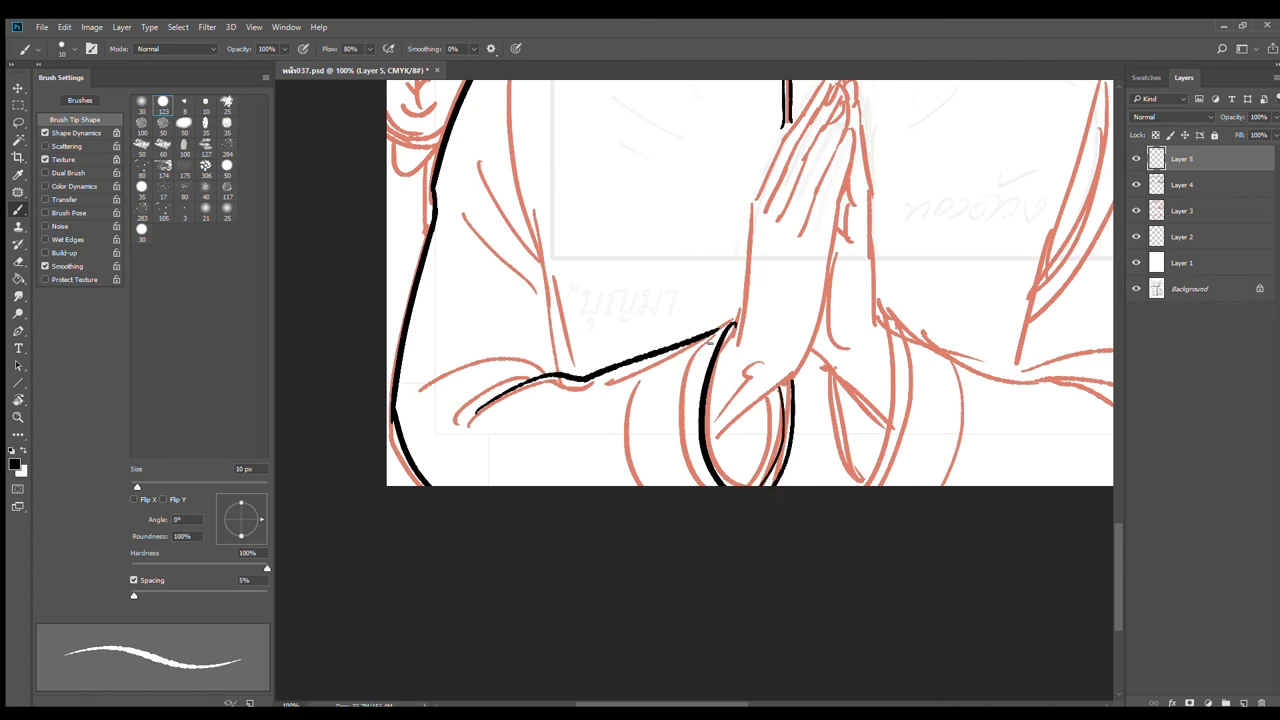
left_click_drag(718, 326, 691, 405)
key("ctrl+z")
mouse_move(716, 331)
left_mouse_down()
mouse_move(690, 398)
mouse_move(706, 486)
left_mouse_up()
left_click_drag(645, 358, 614, 488)
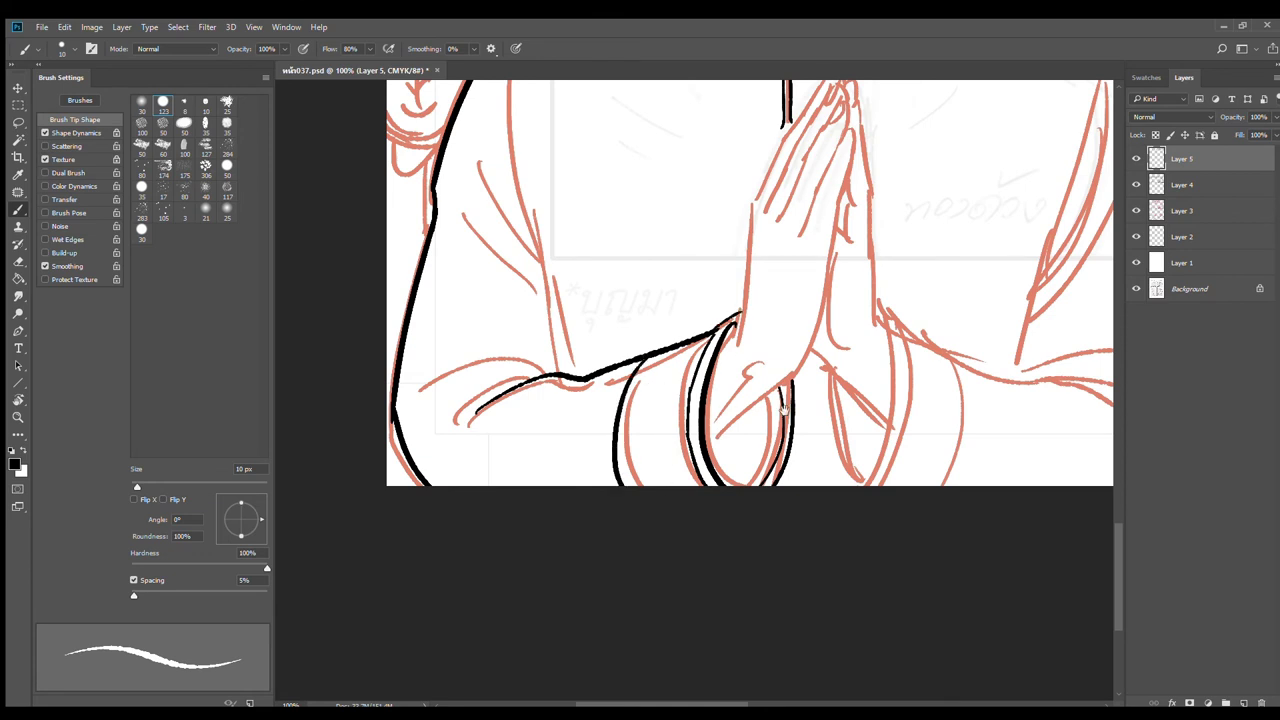
Step: Ink the right sleeve's double cuff edges and the upper edge of its forearm with the folds at the elbow
left_click_drag(784, 410, 651, 402)
left_click_drag(755, 298, 735, 478)
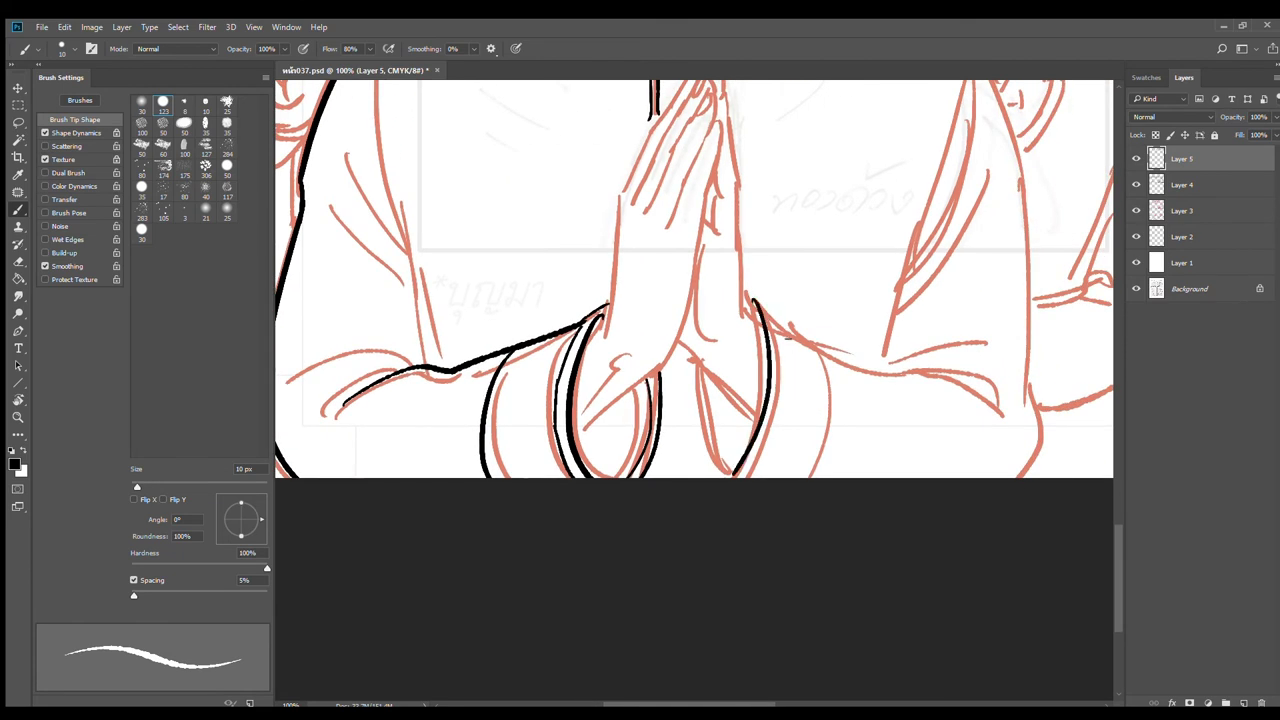
mouse_move(765, 308)
left_mouse_down()
mouse_move(786, 372)
mouse_move(756, 456)
left_mouse_up()
mouse_move(689, 360)
left_mouse_down()
mouse_move(694, 457)
mouse_move(700, 478)
mouse_move(716, 478)
left_mouse_up()
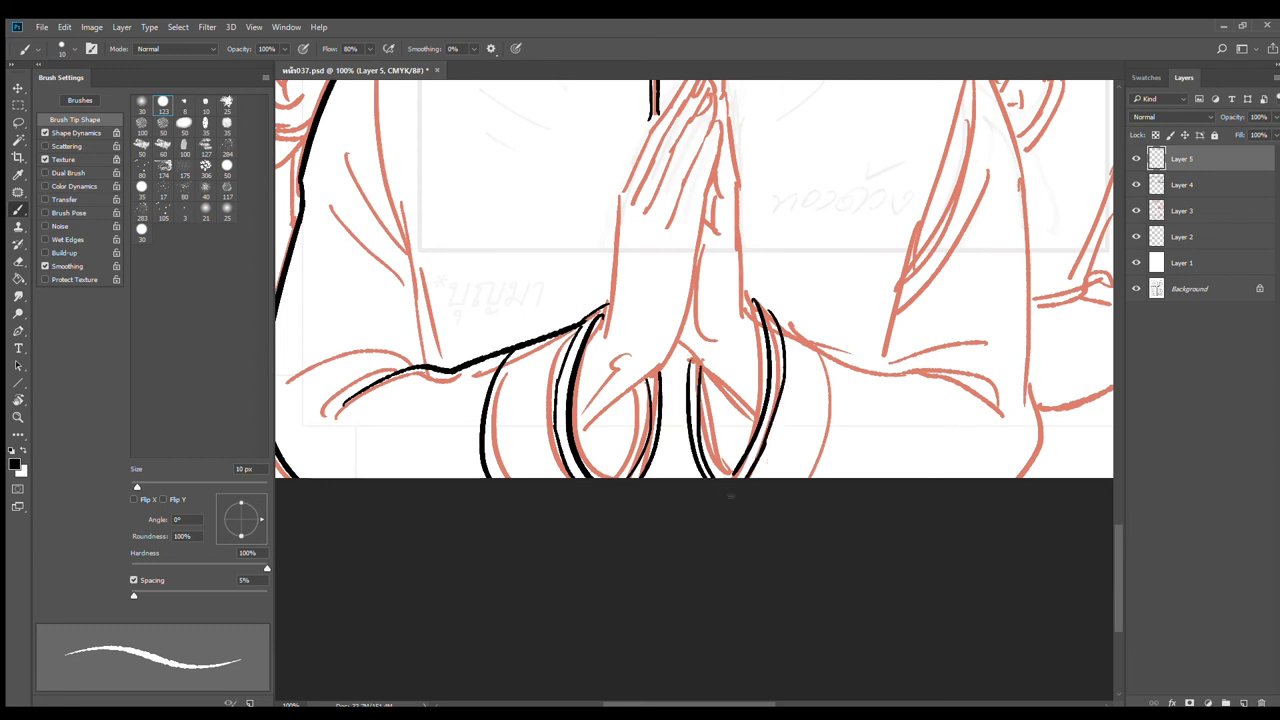
mouse_move(752, 298)
left_mouse_down()
mouse_move(997, 402)
mouse_move(952, 346)
mouse_move(898, 353)
left_mouse_up()
scroll(886, 347, "left", 5)
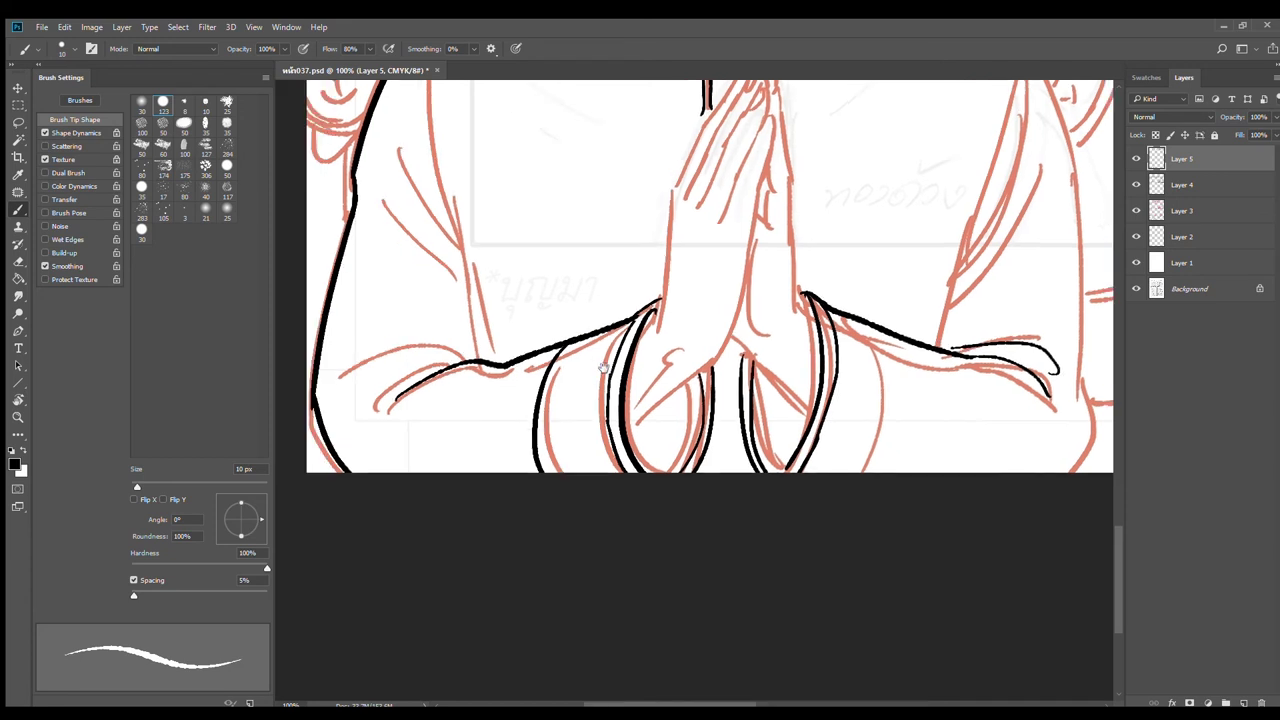
Step: Erase the inked fold at the elbow end of the left forearm line and return to the Brush tool
key("e")
mouse_move(712, 350)
left_mouse_down()
mouse_move(620, 378)
mouse_move(716, 349)
left_mouse_up()
key("b")
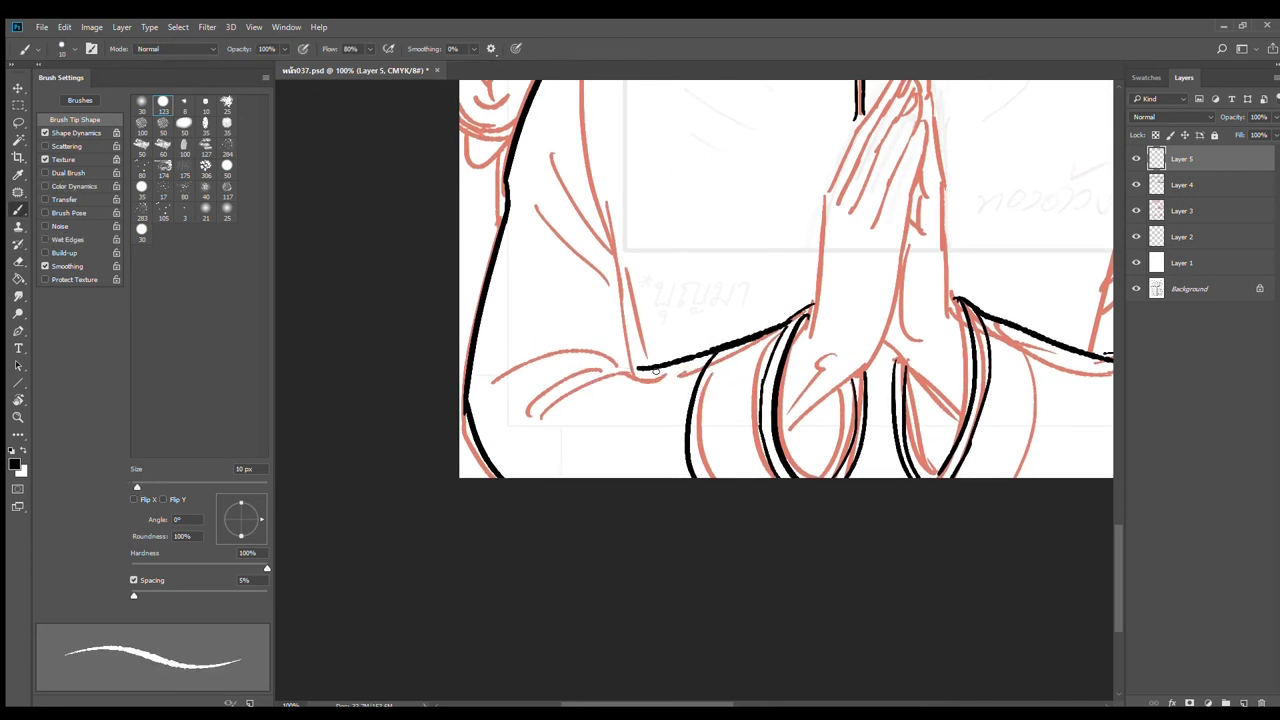
Step: Ink the left sleeve's elbow folds, the inner armhole line down to the elbow, and the curved folds on the upper arm
mouse_move(635, 369)
left_mouse_down()
mouse_move(534, 412)
mouse_move(616, 364)
mouse_move(514, 333)
left_mouse_up()
left_click_drag(649, 347, 623, 443)
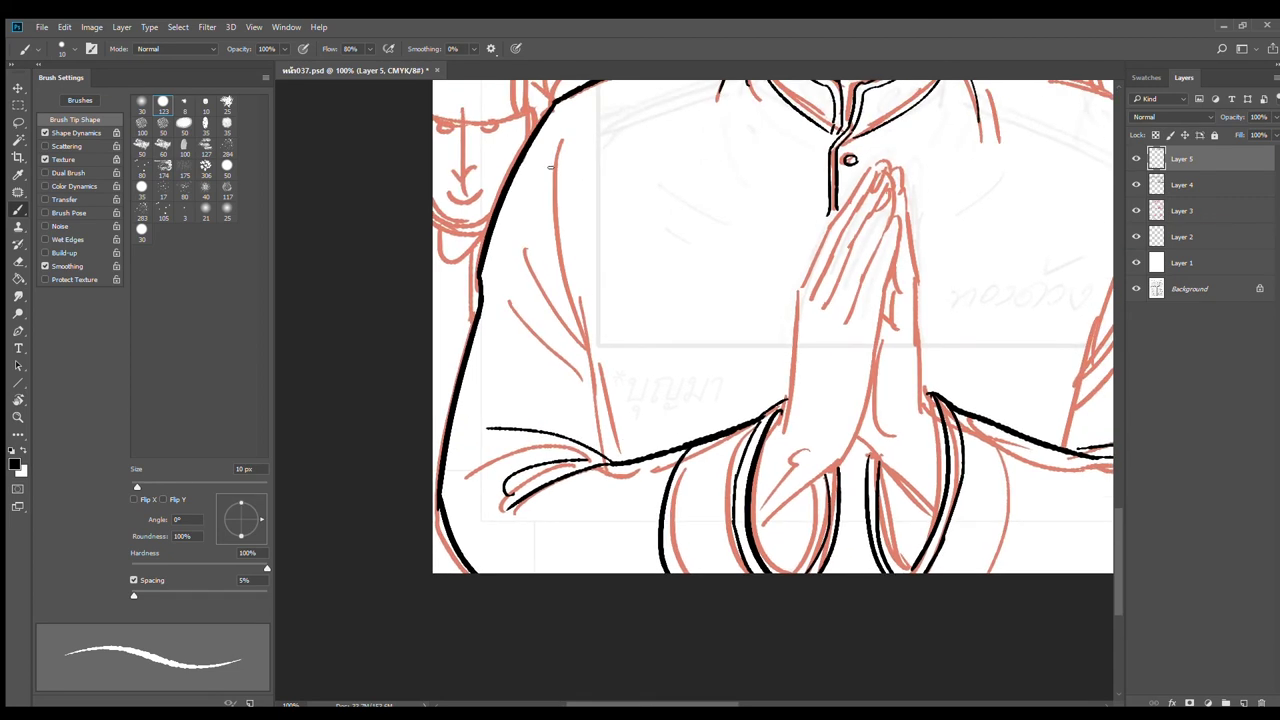
left_click_drag(560, 133, 610, 459)
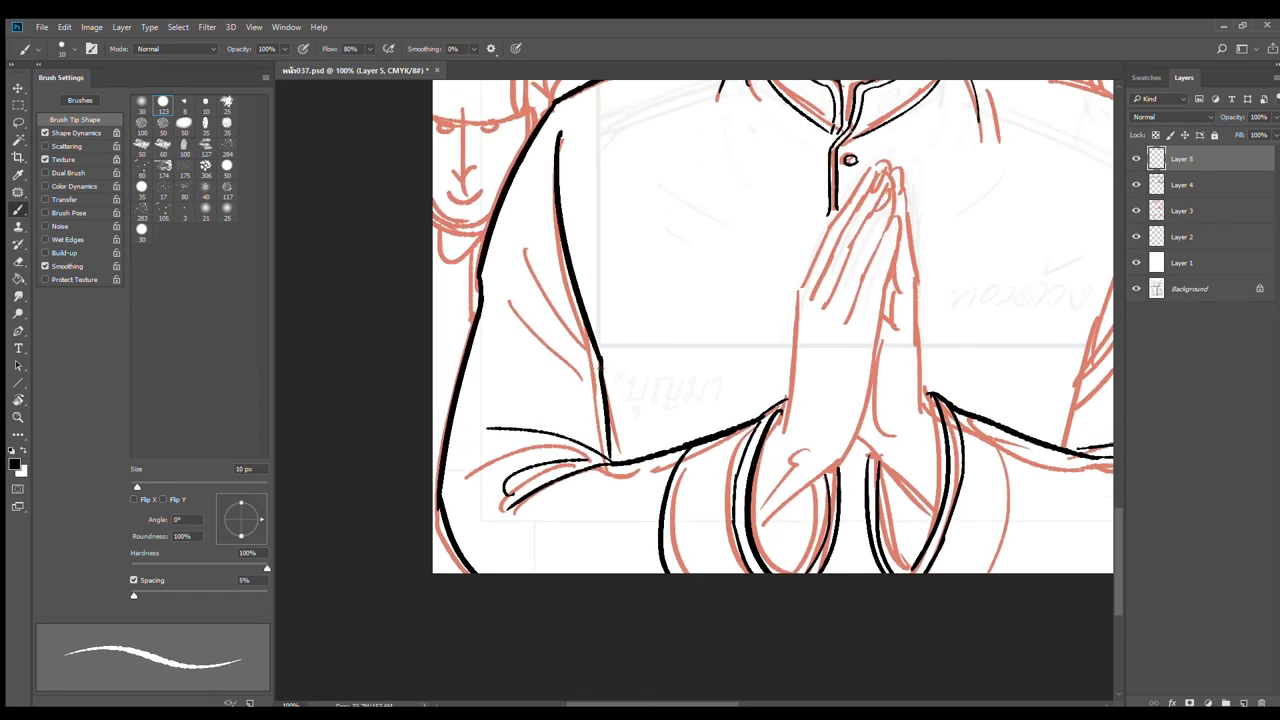
left_click_drag(598, 362, 532, 218)
left_click_drag(509, 296, 596, 390)
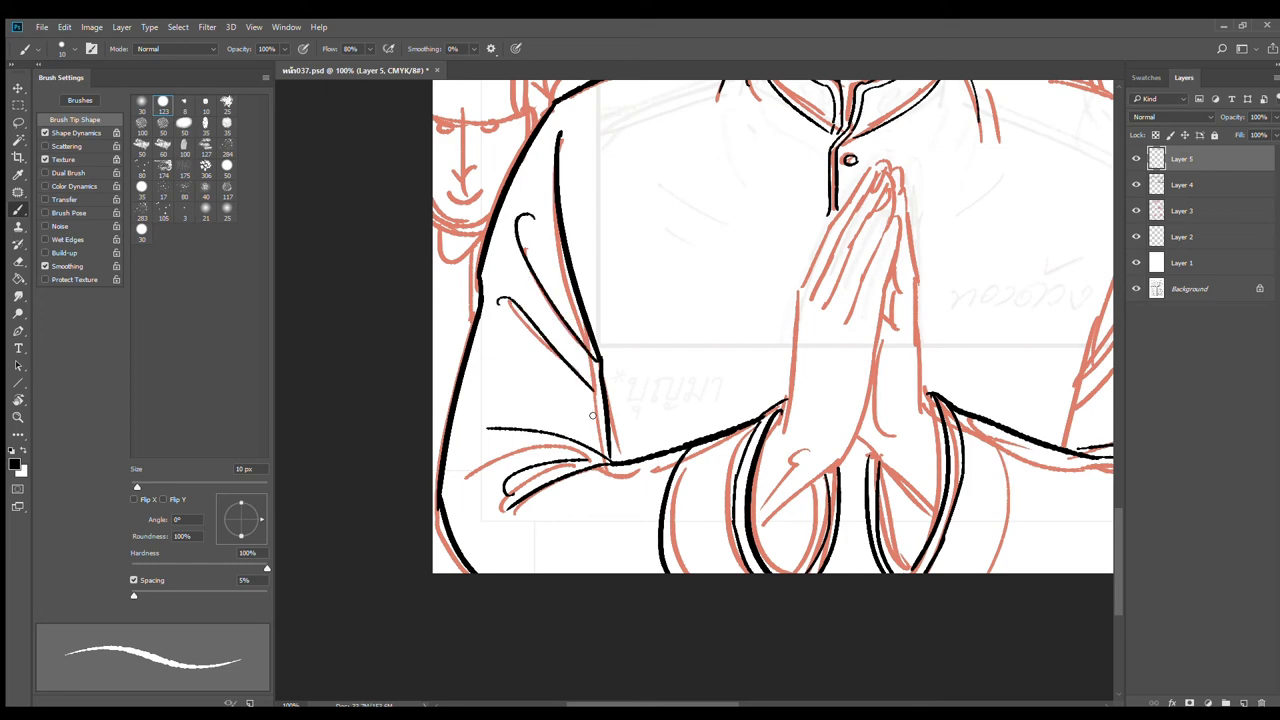
left_click_drag(488, 429, 564, 425)
Step: Ink the right sleeve's inner line from the armpit to the elbow and the curved folds branching from it
mouse_move(882, 399)
left_mouse_down()
mouse_move(832, 367)
mouse_move(575, 350)
left_mouse_up()
left_click_drag(777, 349, 751, 413)
left_click_drag(759, 363, 733, 465)
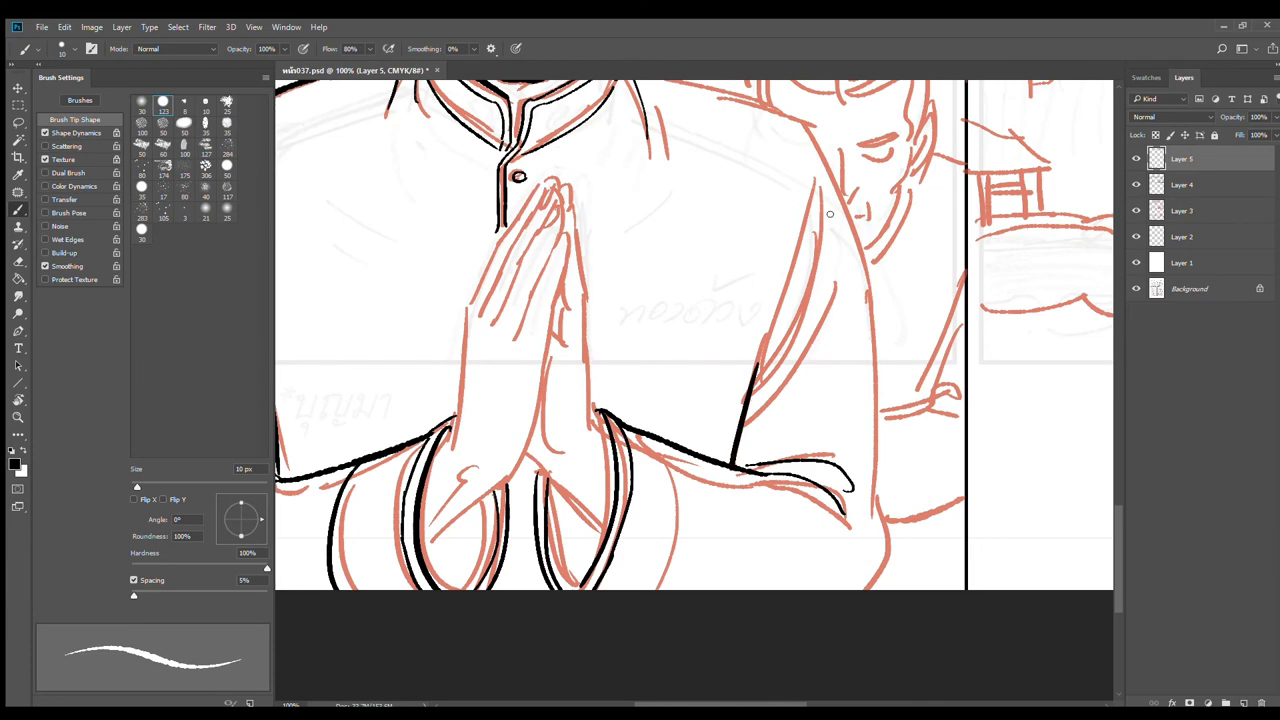
left_click_drag(810, 165, 760, 360)
left_click_drag(820, 268, 752, 385)
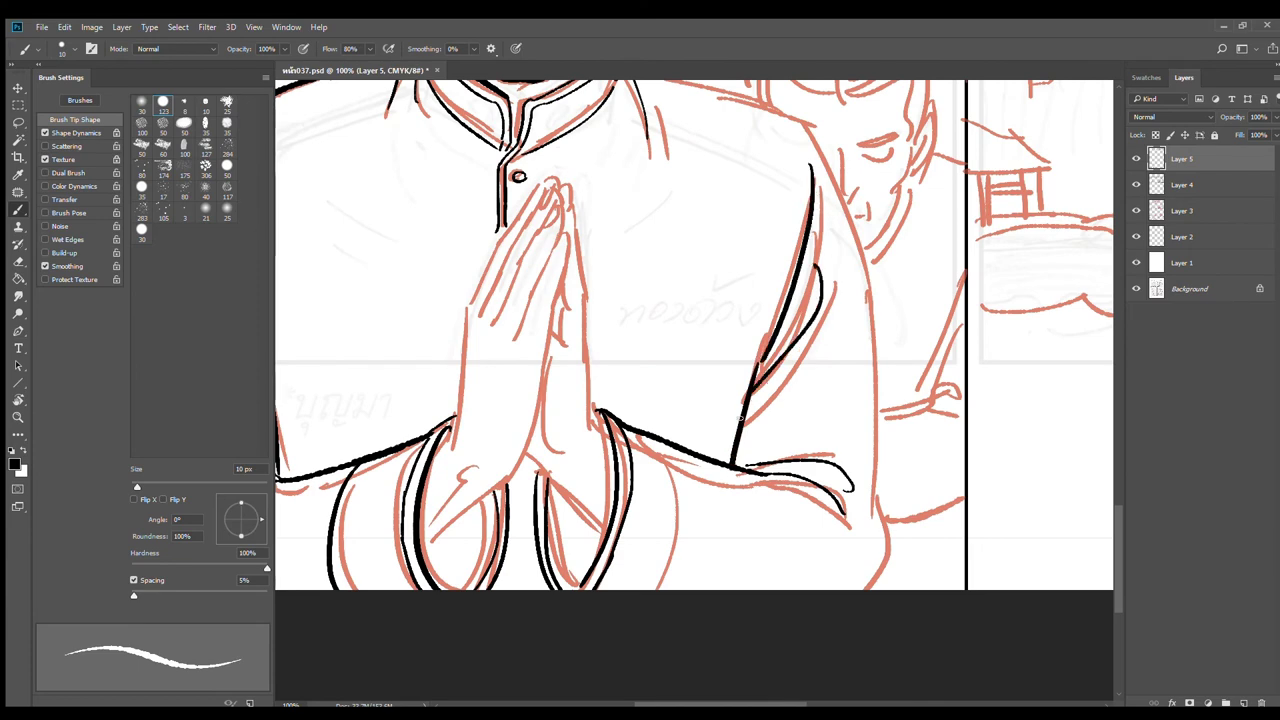
left_click_drag(824, 350, 745, 412)
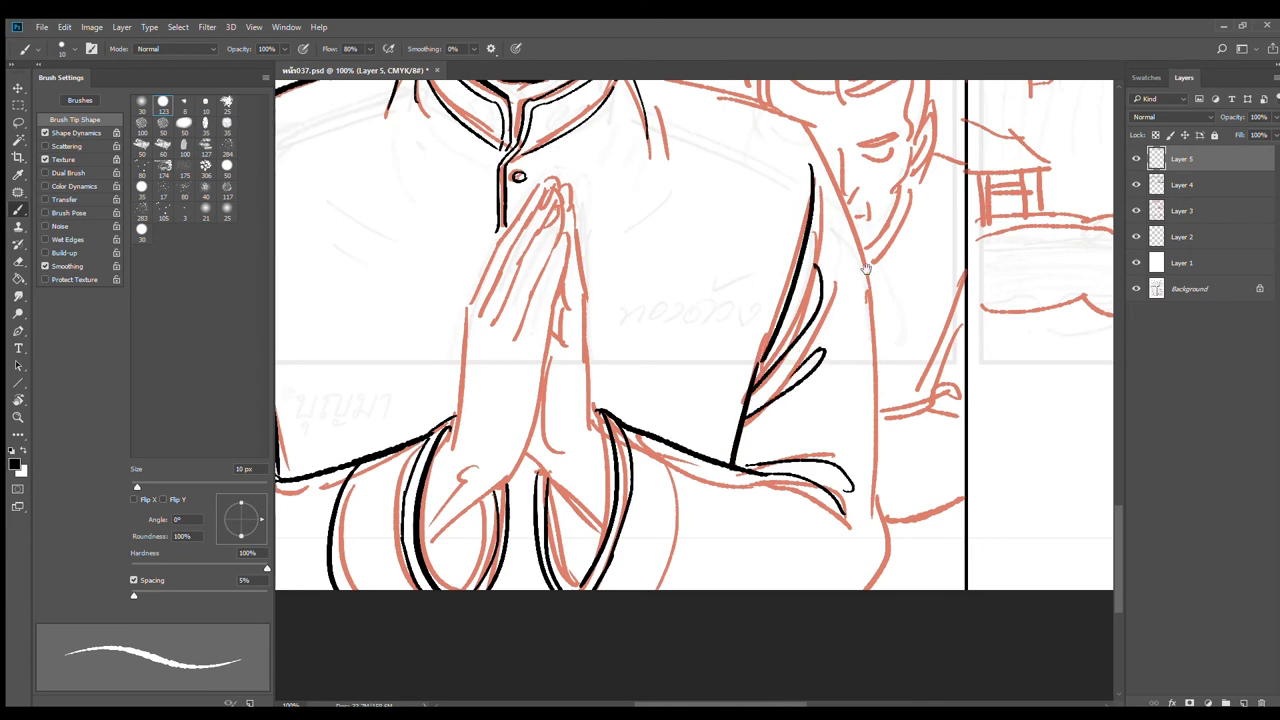
Step: Ink the right shoulder slope from the collar and the sleeve's outer contour down past the elbow to the panel's bottom edge
left_click_drag(866, 269, 852, 311)
left_click_drag(626, 112, 806, 172)
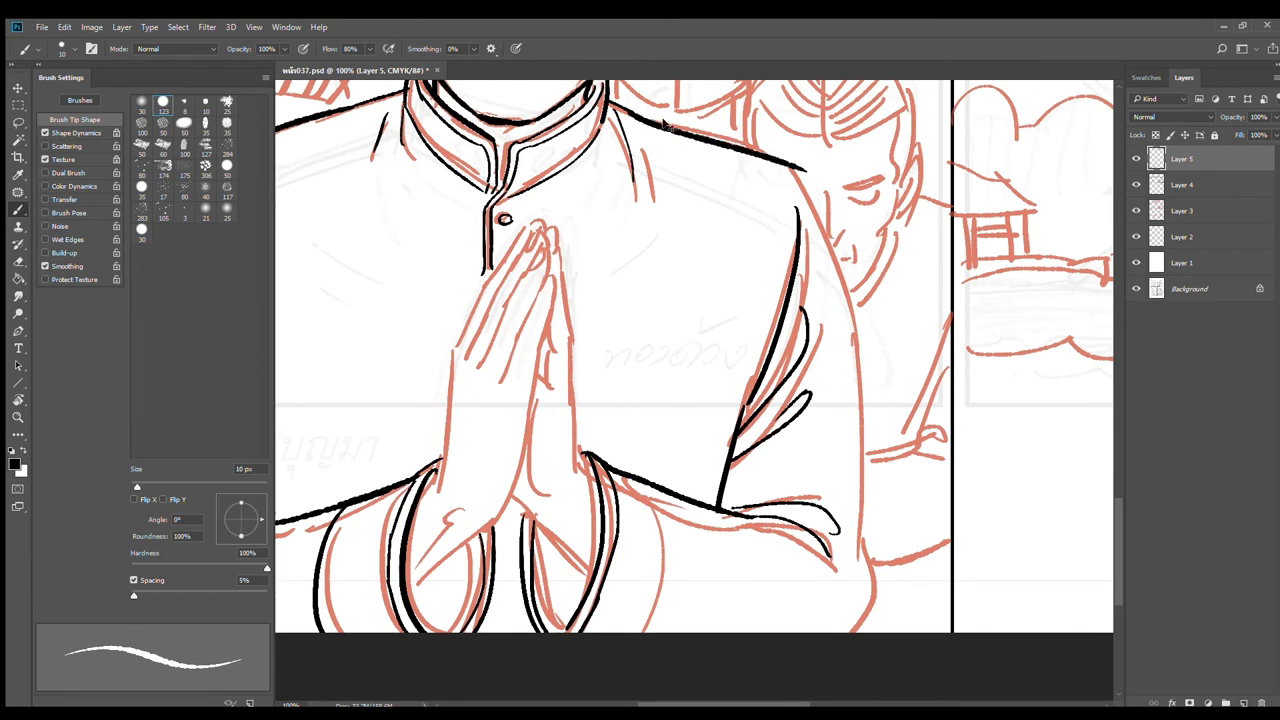
key("ctrl+z")
mouse_move(628, 110)
left_mouse_down()
mouse_move(786, 176)
mouse_move(852, 316)
mouse_move(868, 540)
mouse_move(885, 355)
mouse_move(857, 443)
left_mouse_up()
key("ctrl+z")
left_click_drag(874, 343, 775, 496)
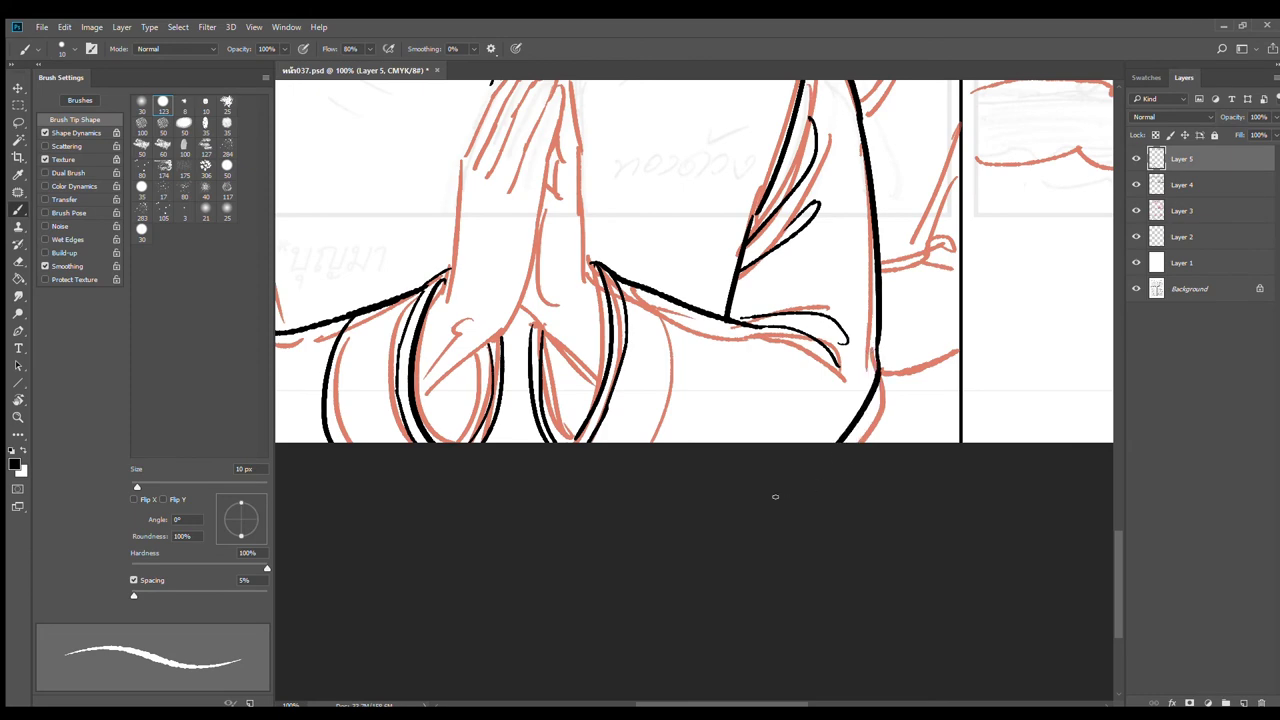
key("ctrl+minus")
key("ctrl+minus")
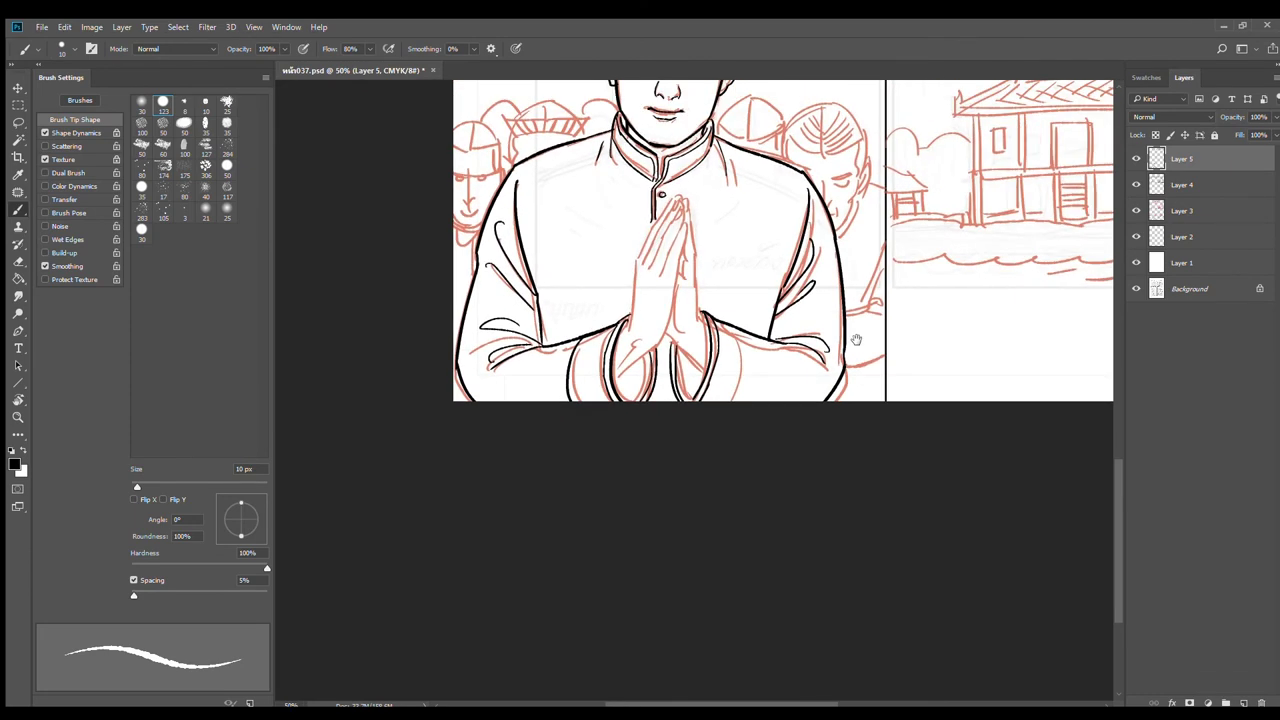
scroll(828, 397, "up", 2)
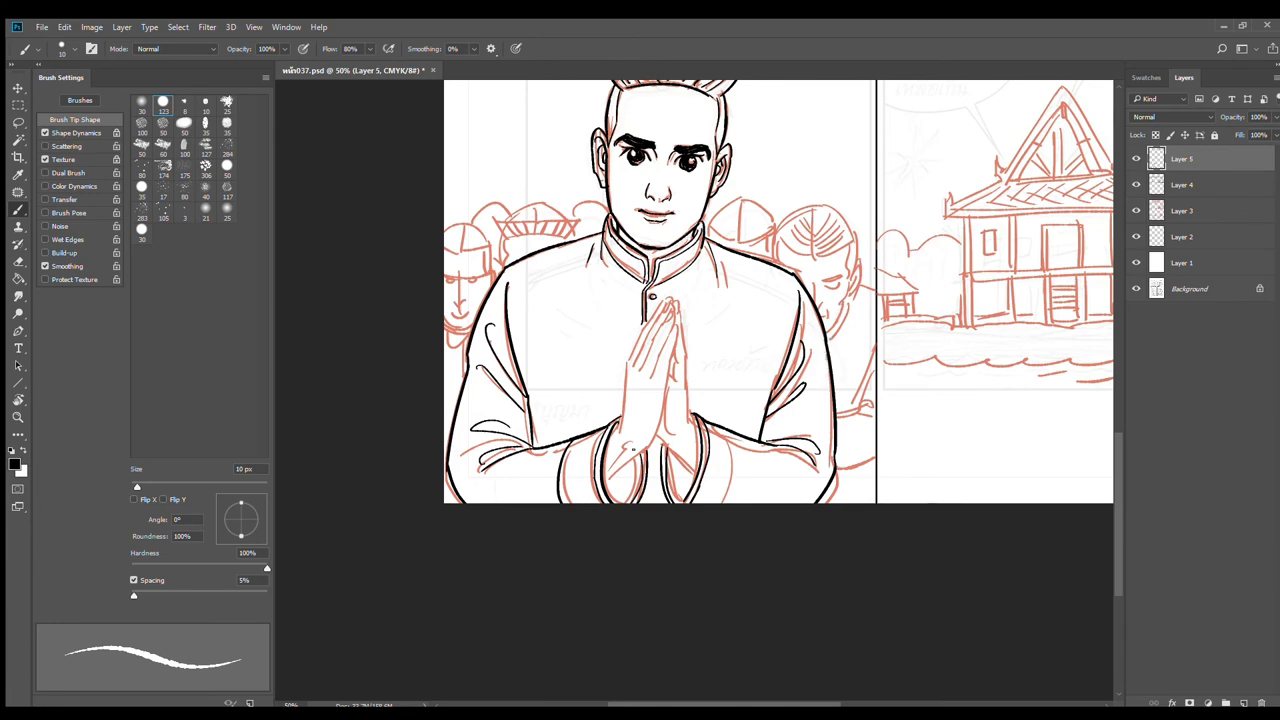
Step: Ink the front hand's lower wrist edge across the left cuff opening and the short wrist edge where the hand leaves the cuff
scroll(631, 468, "up", 3)
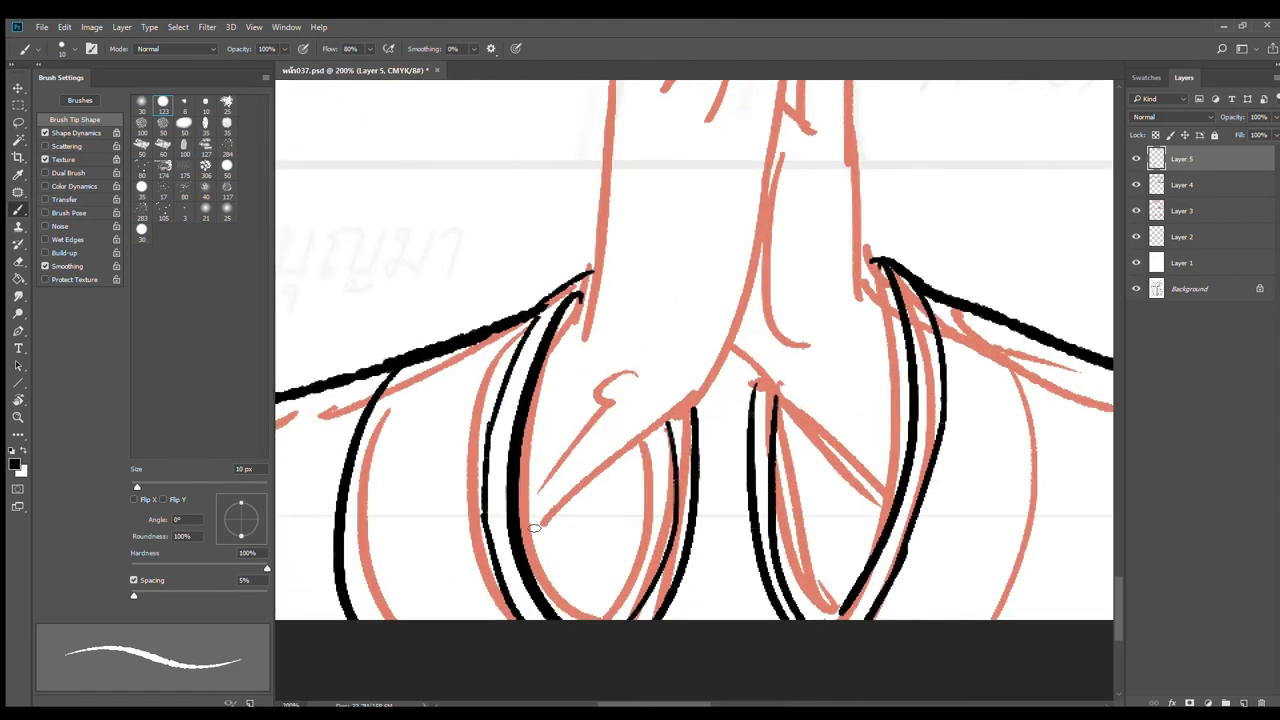
left_click(705, 406, "shift")
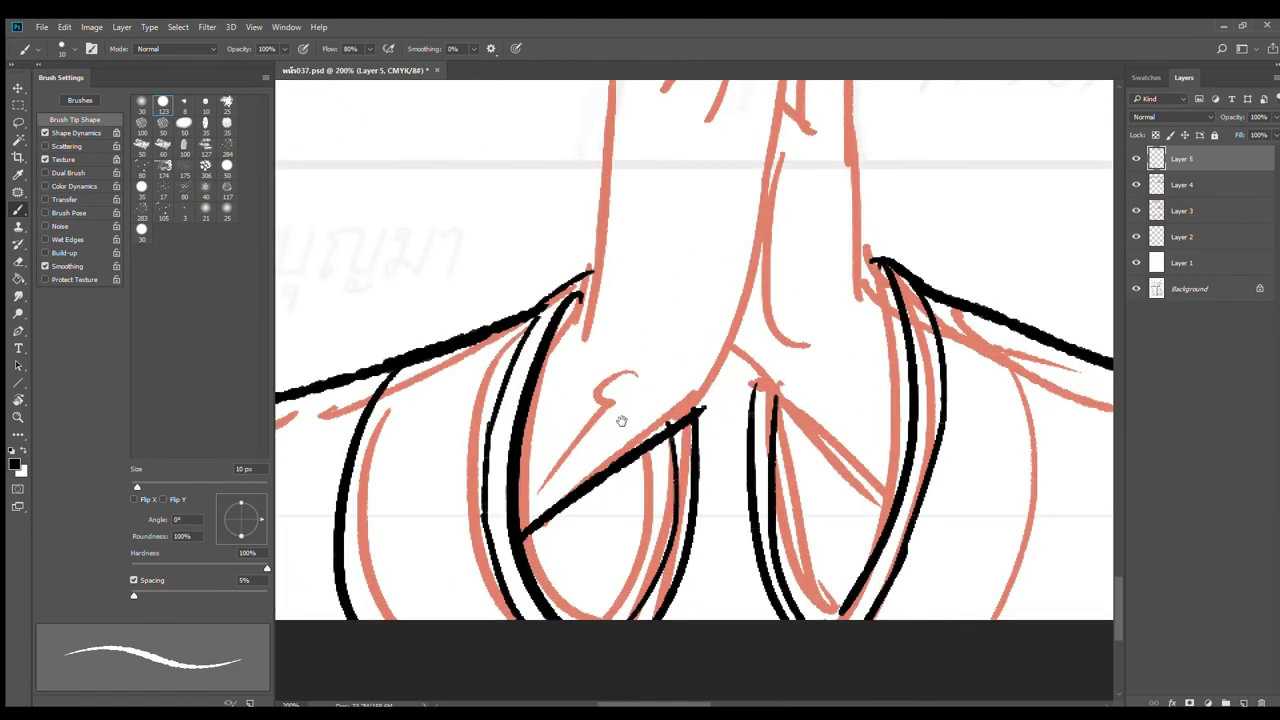
left_click_drag(624, 391, 649, 450)
left_click_drag(621, 292, 606, 362)
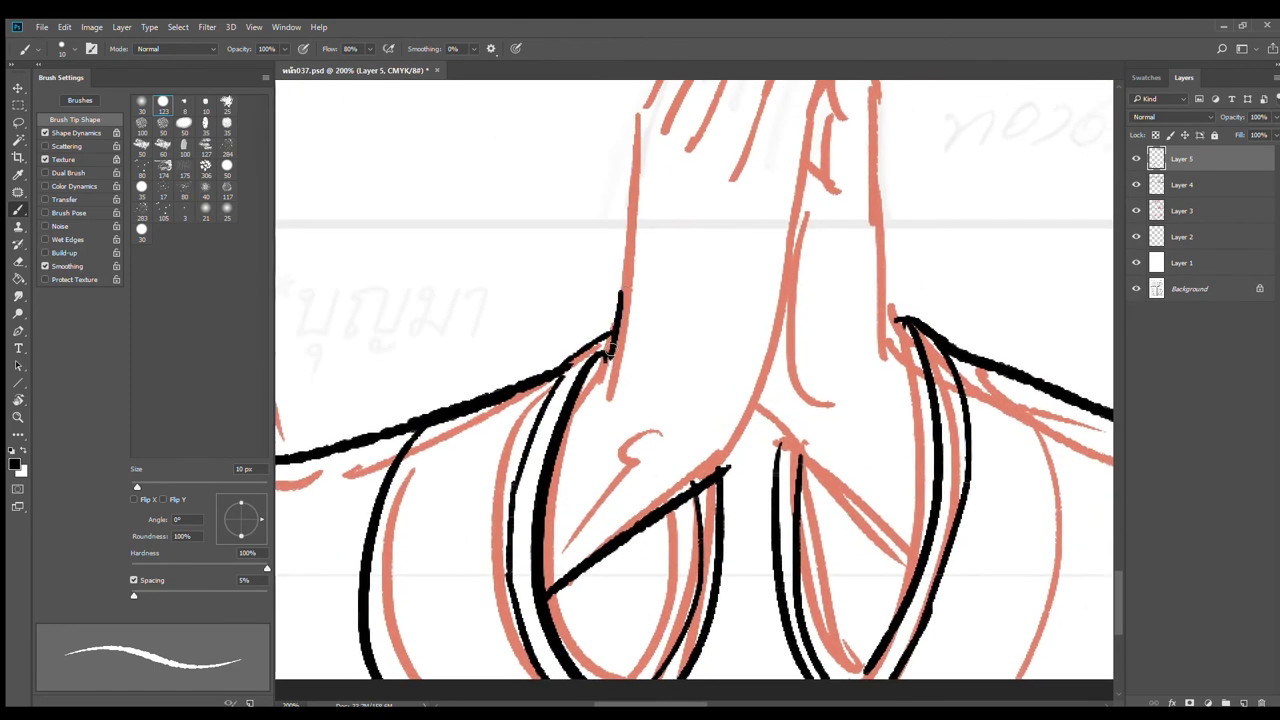
Step: Ink the dividing line between the two palms down to the wrist and the small wrist-bone marks on the front hand
left_click_drag(800, 238, 740, 428)
key("ctrl+z")
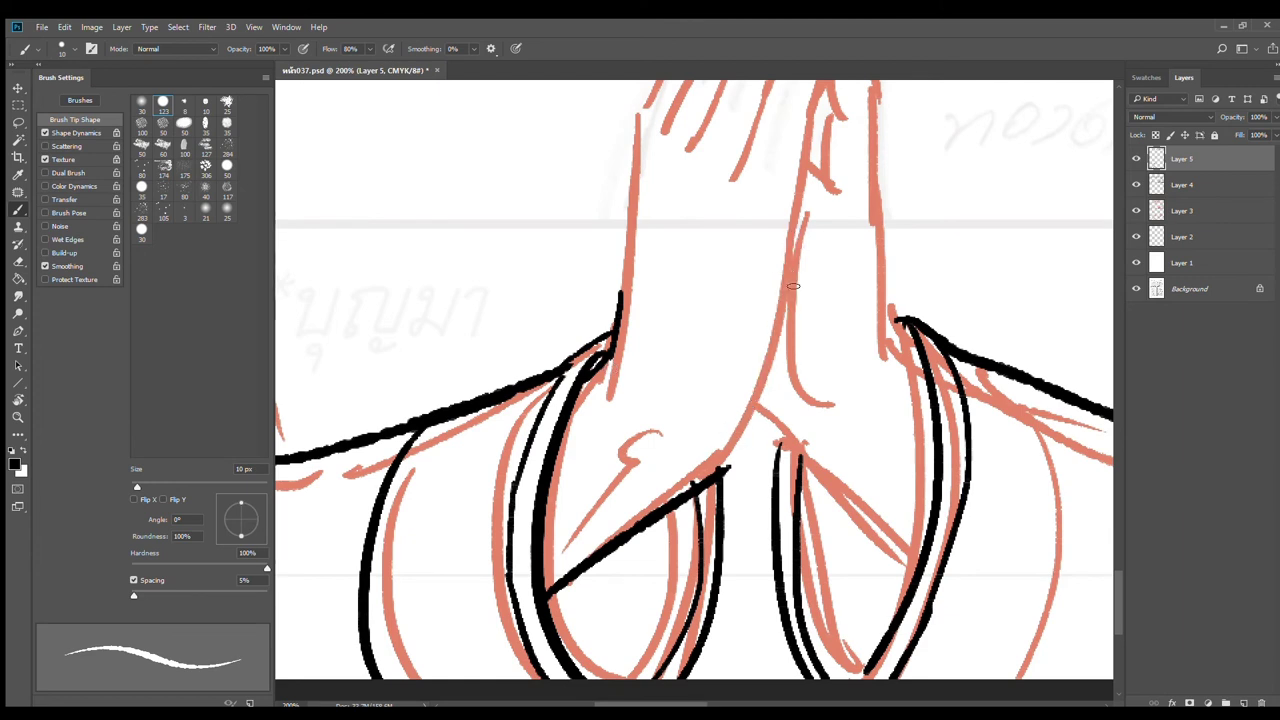
left_click_drag(796, 224, 765, 452)
key("ctrl+z")
mouse_move(797, 230)
left_mouse_down()
mouse_move(758, 445)
mouse_move(720, 474)
mouse_move(675, 455)
left_mouse_up()
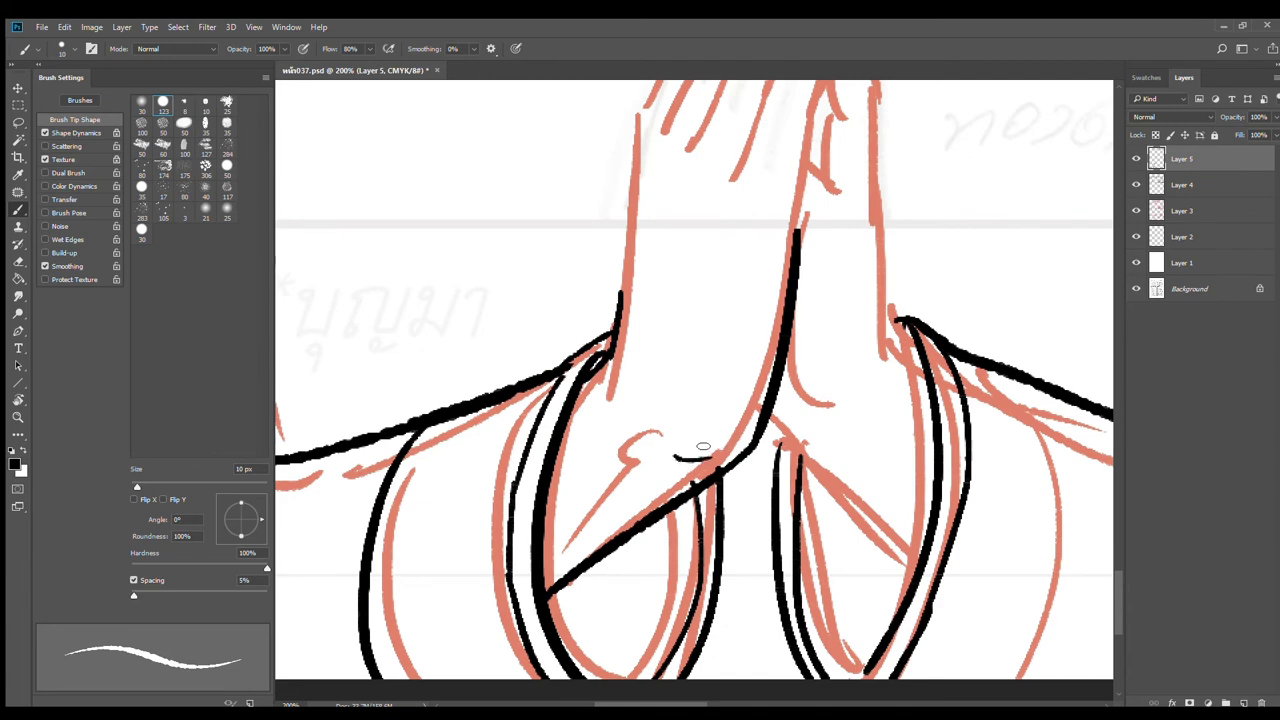
left_click_drag(715, 369, 655, 517)
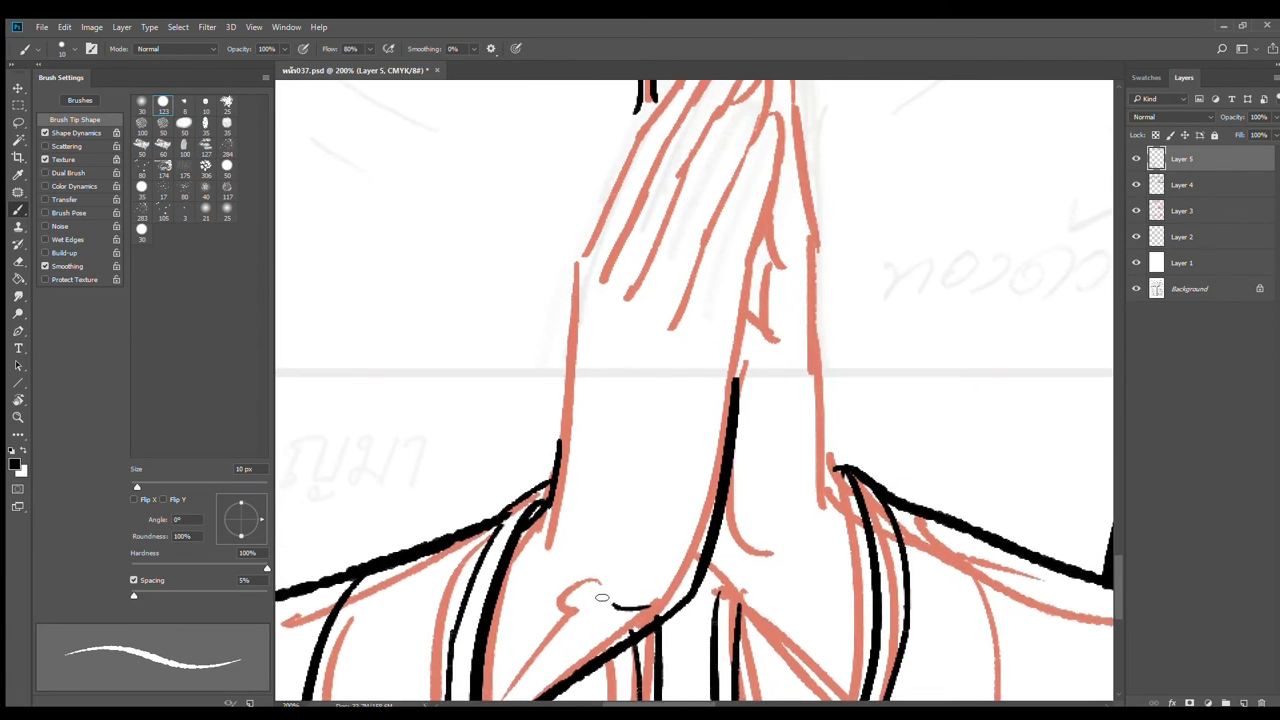
mouse_move(605, 590)
left_mouse_down()
mouse_move(558, 608)
mouse_move(577, 620)
left_mouse_up()
key("ctrl+z")
key("ctrl+z")
Step: Ink the front hand's fingers with their rounded tips and dividing lines, including the little finger's nail and the outermost finger edge
left_click_drag(671, 444, 633, 565)
mouse_move(729, 237)
left_mouse_down()
mouse_move(747, 250)
mouse_move(734, 341)
mouse_move(690, 500)
left_mouse_up()
mouse_move(726, 236)
left_mouse_down()
mouse_move(624, 455)
mouse_move(722, 268)
left_mouse_up()
left_click_drag(730, 185, 733, 228)
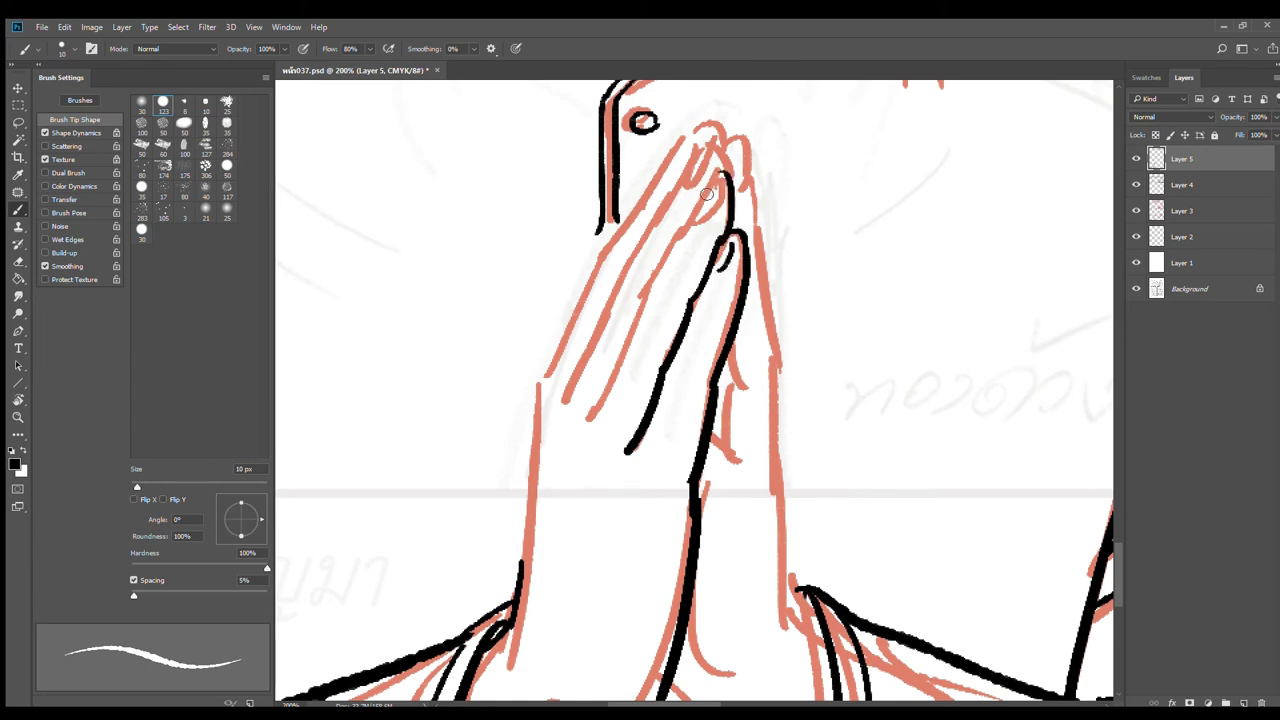
left_click_drag(714, 176, 582, 428)
mouse_move(702, 140)
left_mouse_down()
mouse_move(716, 174)
mouse_move(655, 212)
left_mouse_up()
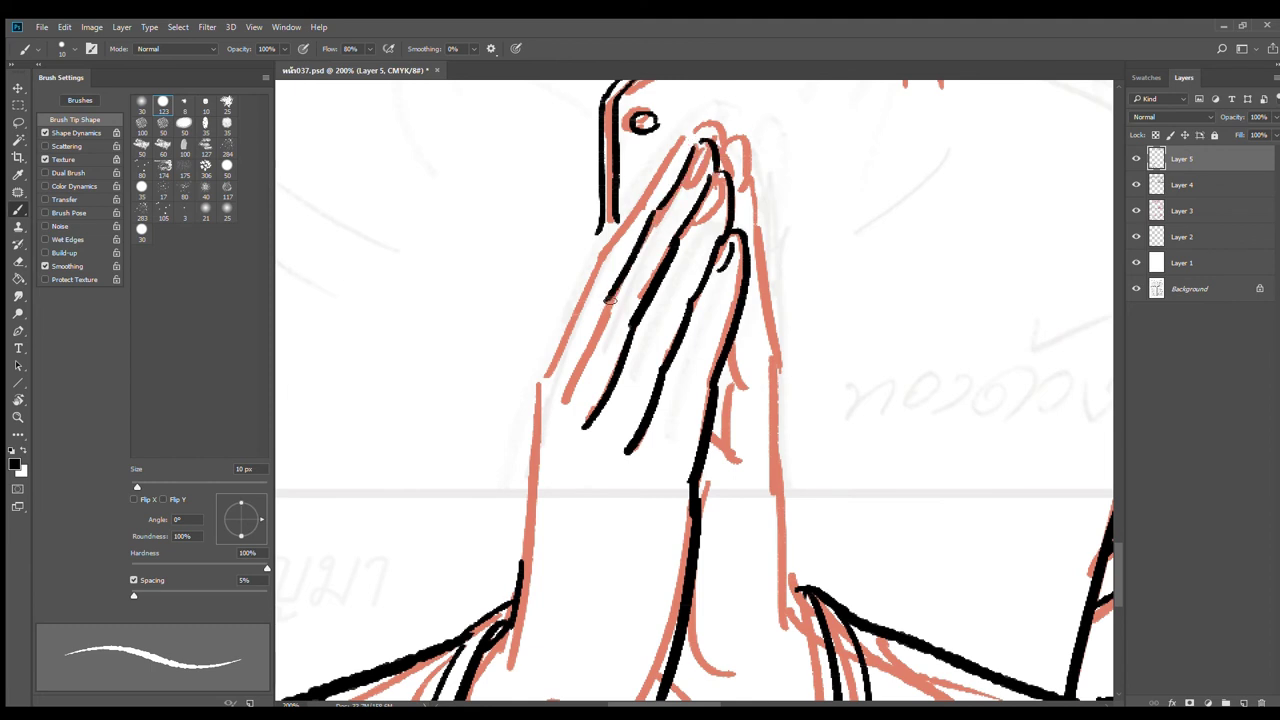
left_click_drag(612, 300, 563, 396)
mouse_move(682, 145)
left_mouse_down()
mouse_move(629, 241)
mouse_move(584, 289)
left_mouse_up()
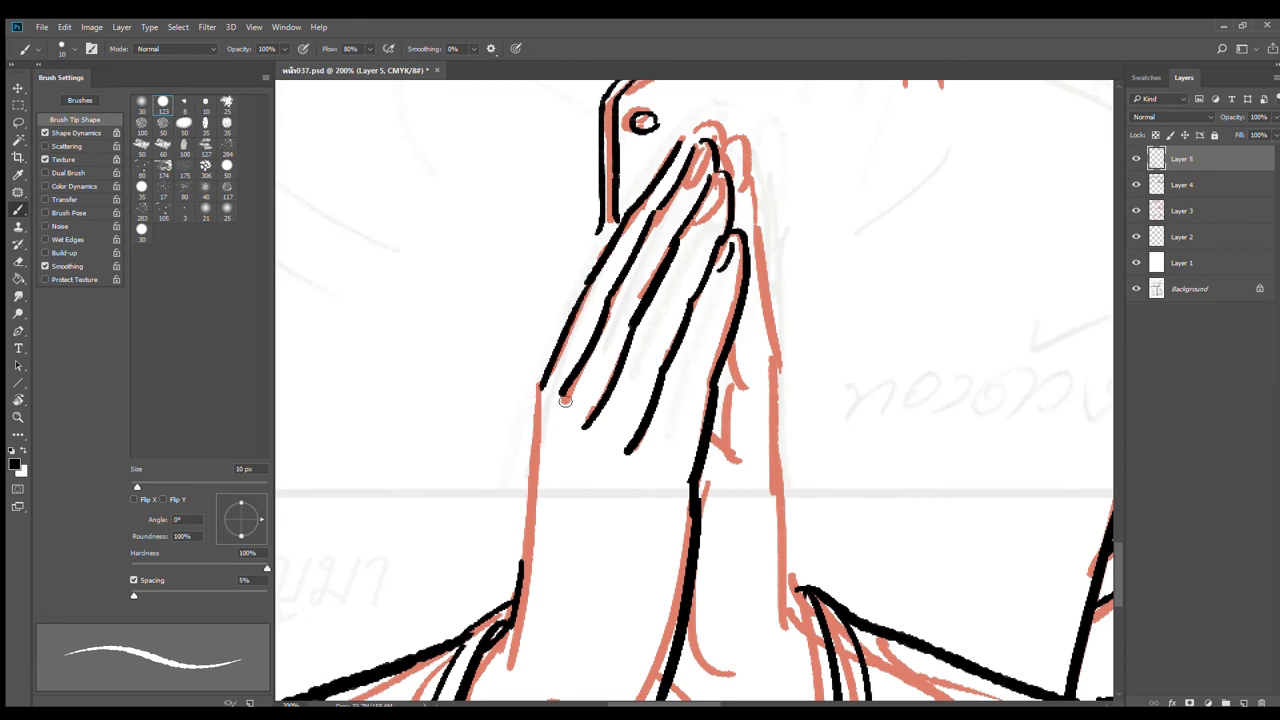
Step: Ink the front hand's outer edge from the knuckle to the cuff and add the nails on the remaining fingers
left_click_drag(574, 454, 567, 285)
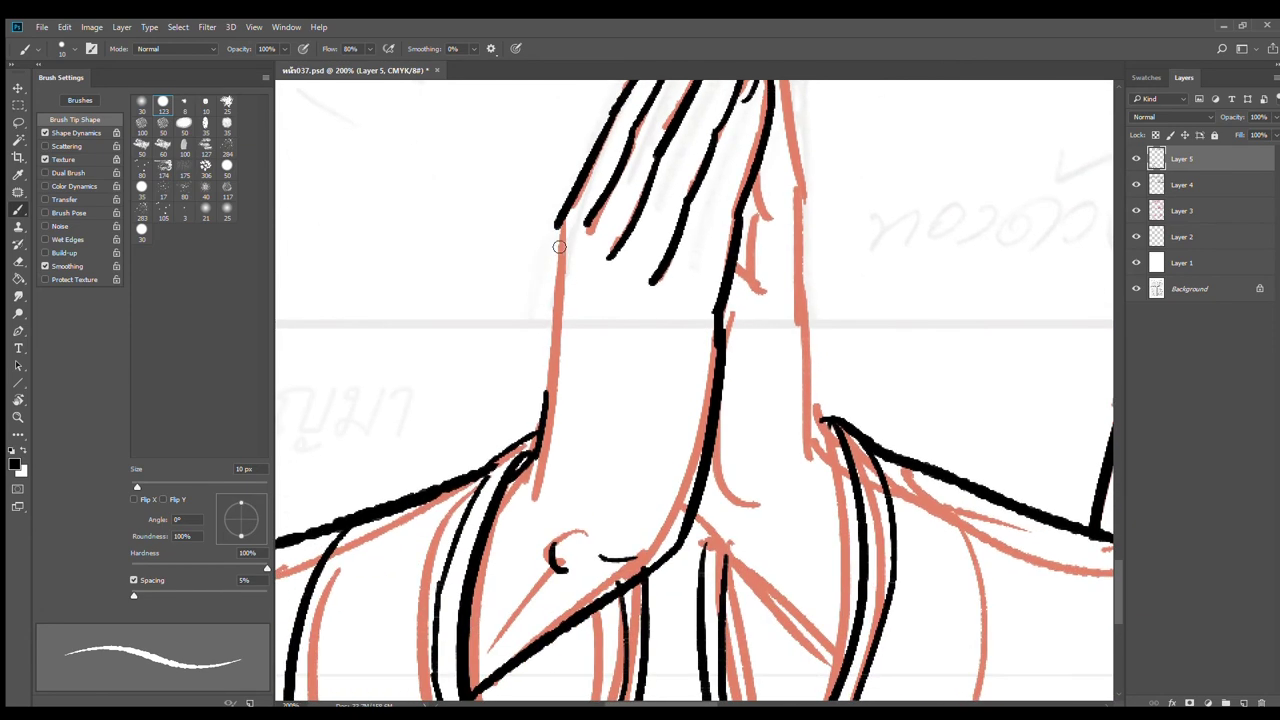
left_click_drag(557, 226, 535, 466)
left_click_drag(678, 385, 613, 577)
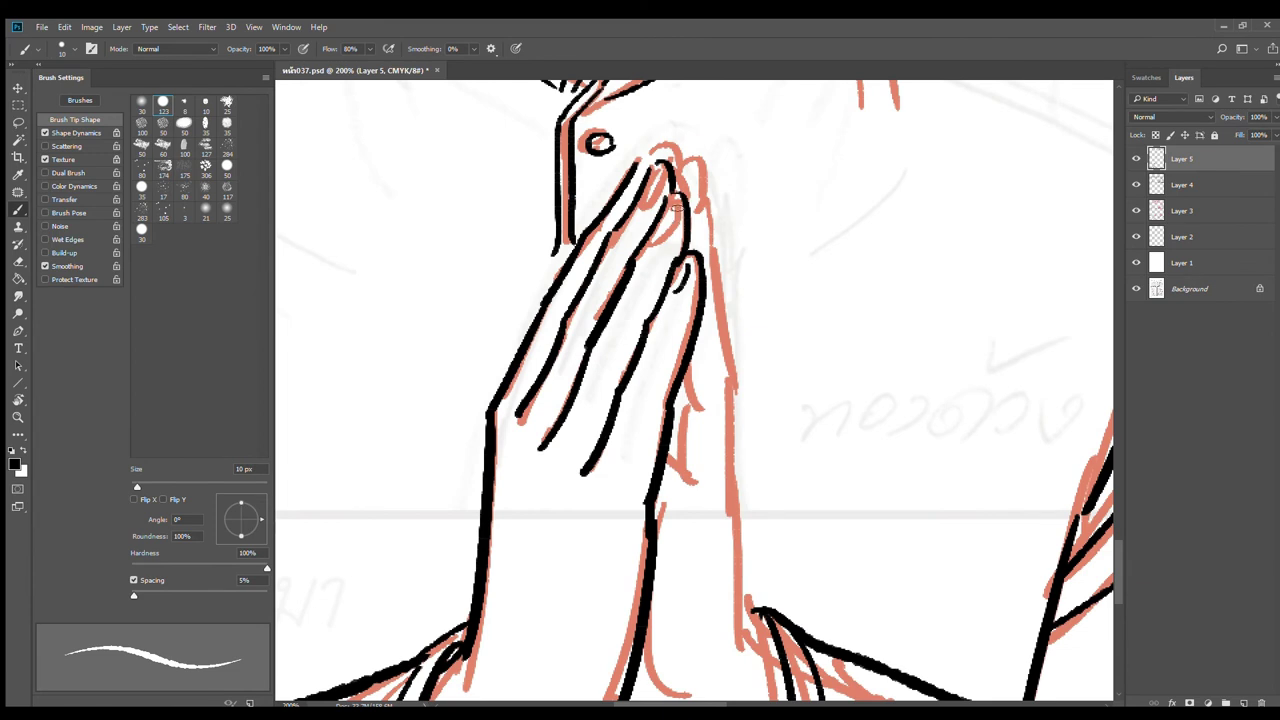
left_click_drag(677, 208, 651, 242)
left_click_drag(660, 172, 640, 201)
Step: Ink the rear hand's fingertips behind the front hand and its outer edge down to the right cuff
mouse_move(641, 170)
left_mouse_down()
mouse_move(629, 192)
mouse_move(684, 168)
mouse_move(706, 198)
mouse_move(727, 256)
mouse_move(728, 340)
left_mouse_up()
key("ctrl+z")
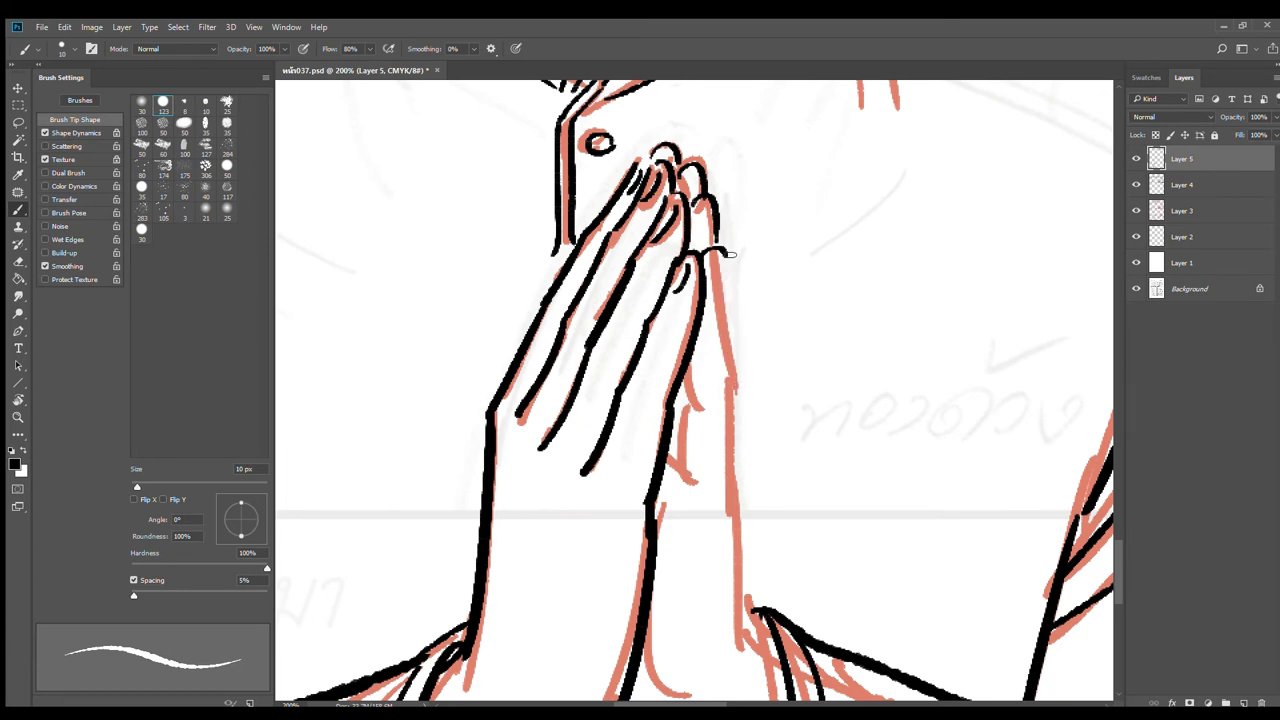
left_click_drag(722, 252, 742, 348)
key("ctrl+z")
mouse_move(721, 256)
left_mouse_down()
mouse_move(742, 345)
mouse_move(745, 625)
left_mouse_up()
Step: Ink the thumb contour and short crease lines in the gap between the two praying hands
left_click_drag(689, 347, 698, 396)
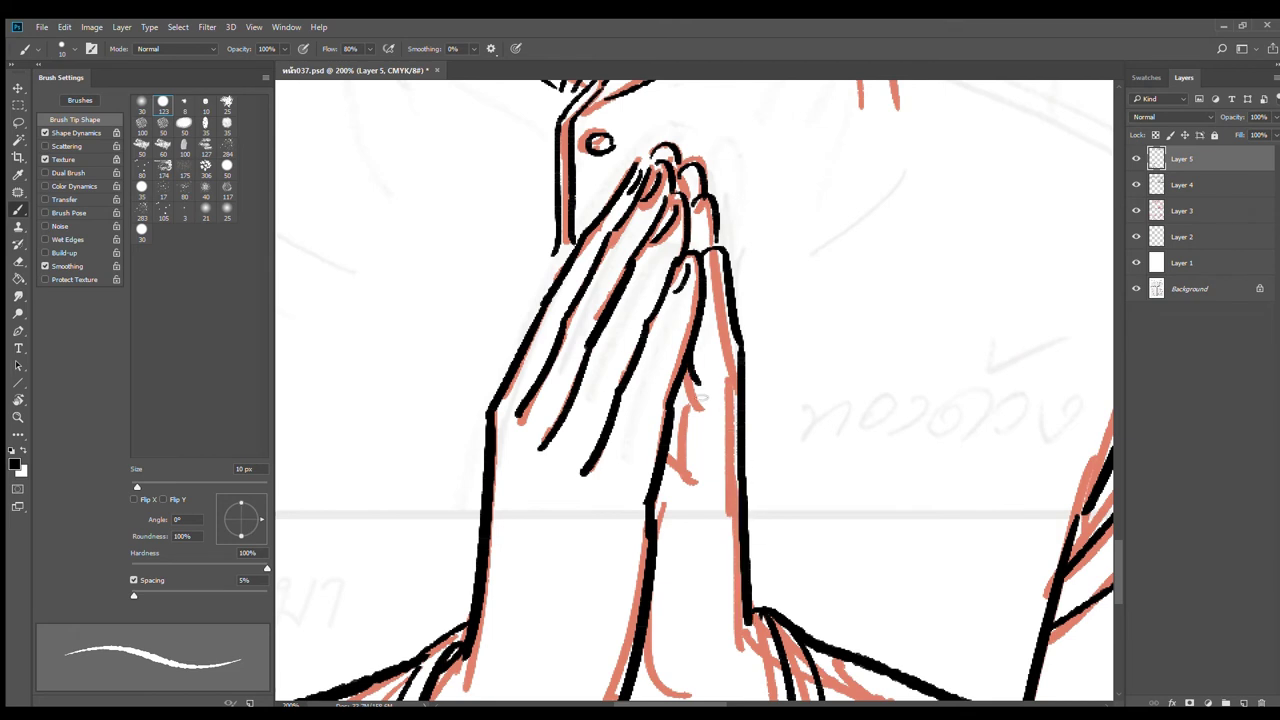
key("ctrl+z")
mouse_move(691, 347)
left_mouse_down()
mouse_move(693, 479)
mouse_move(675, 452)
mouse_move(702, 498)
left_mouse_up()
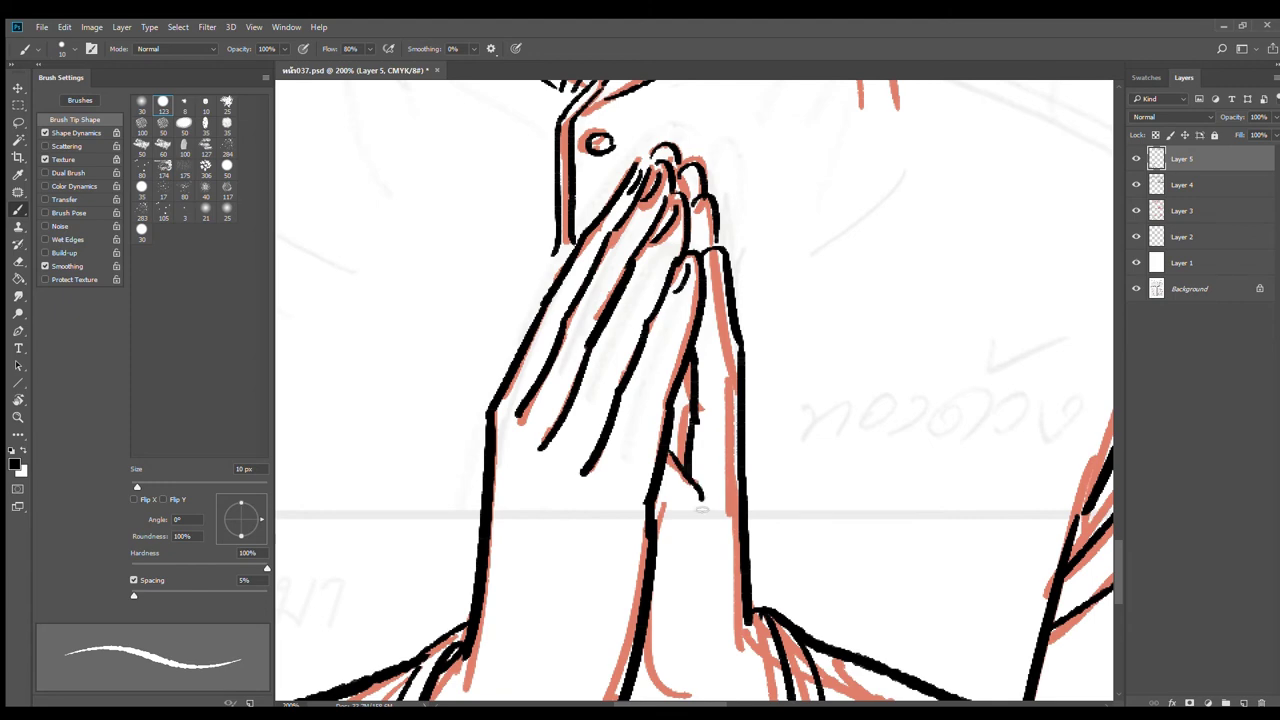
key("ctrl+z")
left_click_drag(670, 452, 710, 492)
Step: Ink the curve at the base of the rear hand's palm and its lower wrist edge running into the right cuff
scroll(740, 570, "down", 5)
mouse_move(648, 350)
left_mouse_down()
mouse_move(690, 400)
mouse_move(661, 440)
mouse_move(783, 533)
left_mouse_up()
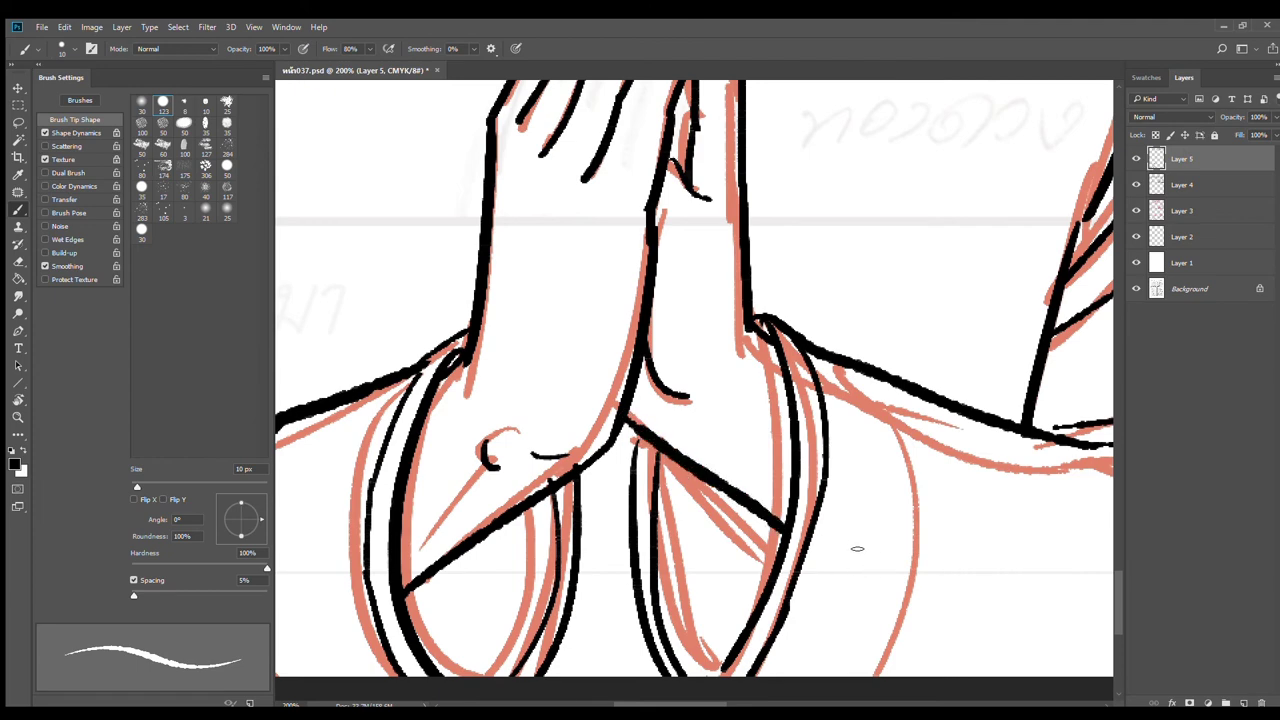
key("ctrl+z")
left_click_drag(632, 430, 778, 550)
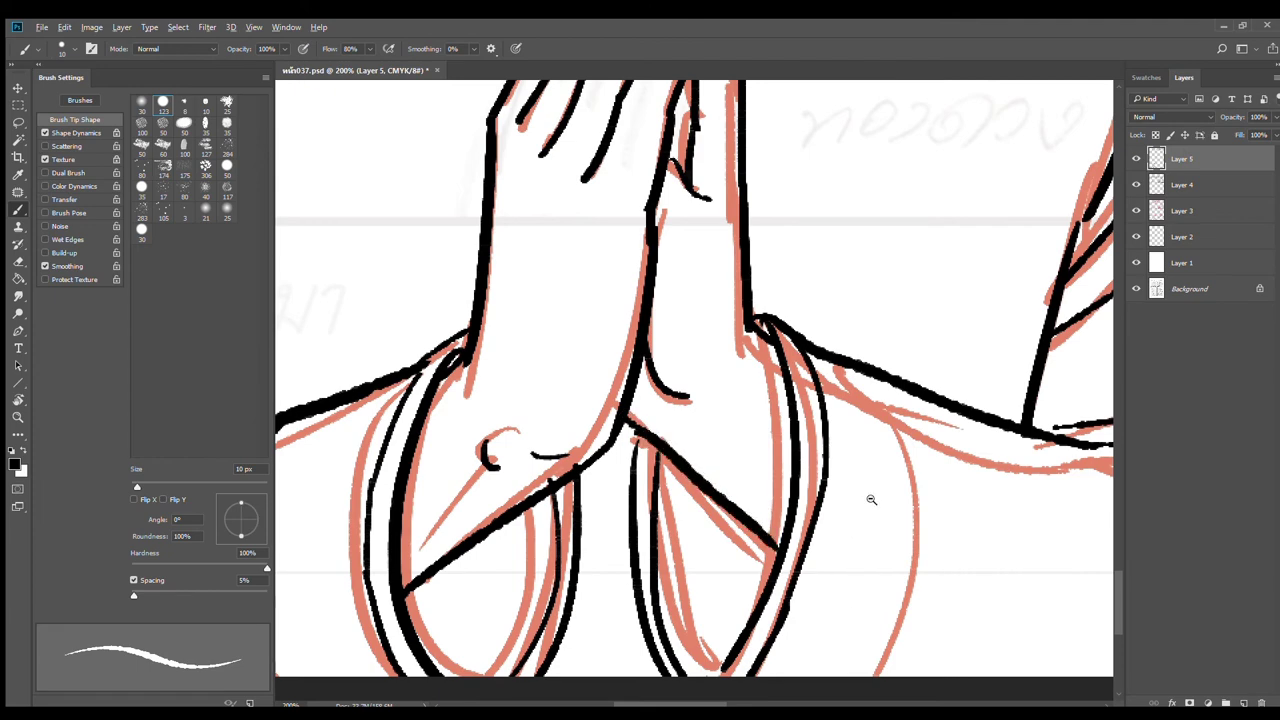
Step: Ink the curved seam line on the right forearm sleeve beside the cuff, down to the panel's bottom edge
key("ctrl+minus")
key("ctrl+minus")
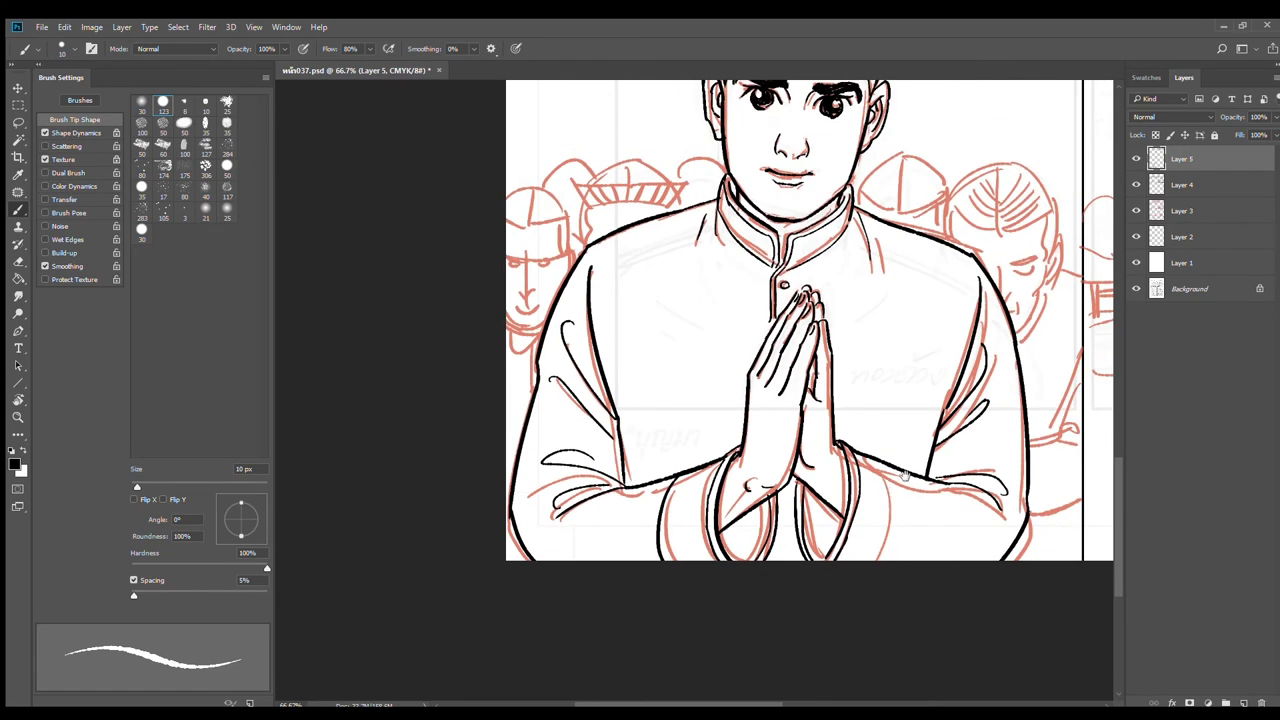
left_click_drag(905, 475, 790, 525)
left_click(789, 548)
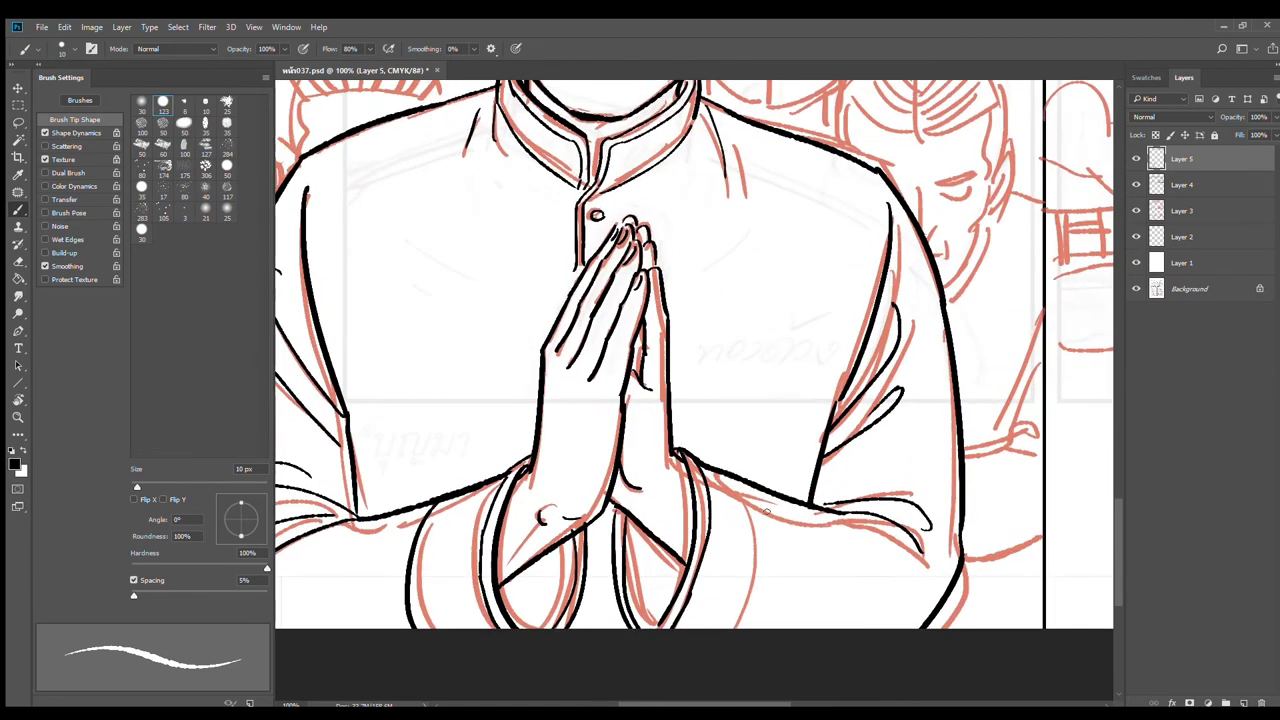
left_click_drag(754, 486, 770, 624)
left_click(830, 478, "alt")
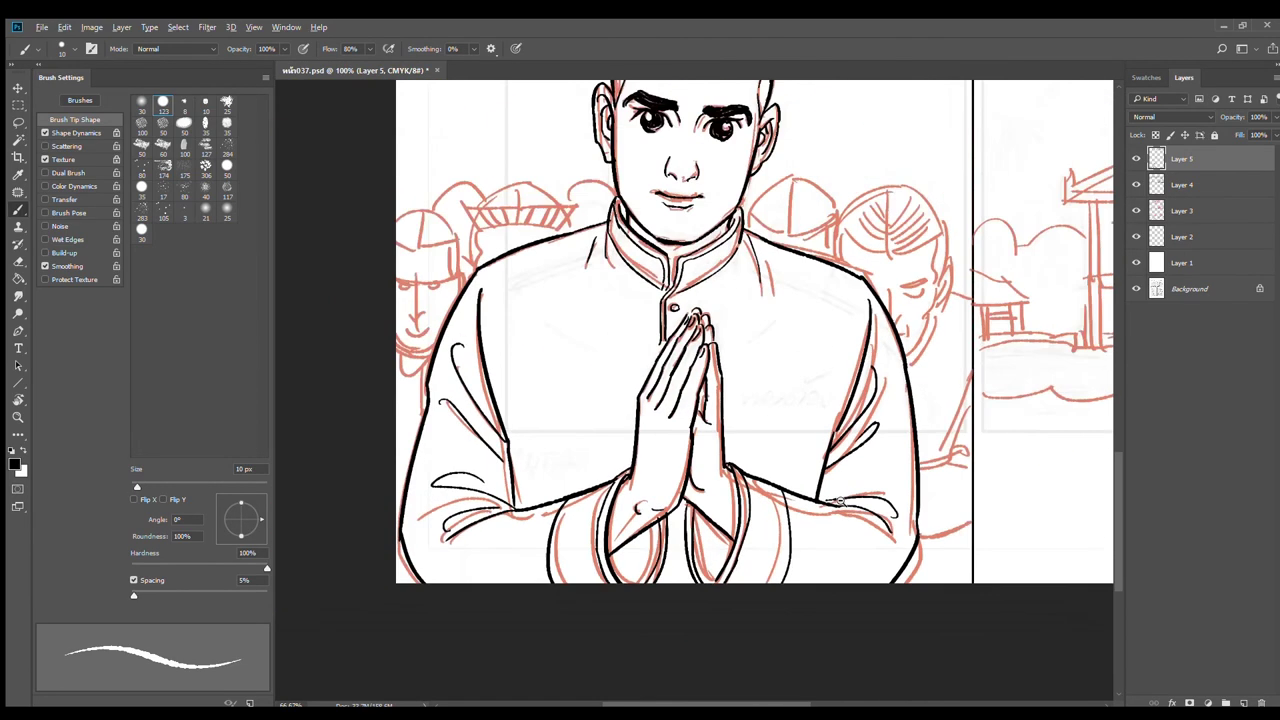
left_click(830, 478, "alt")
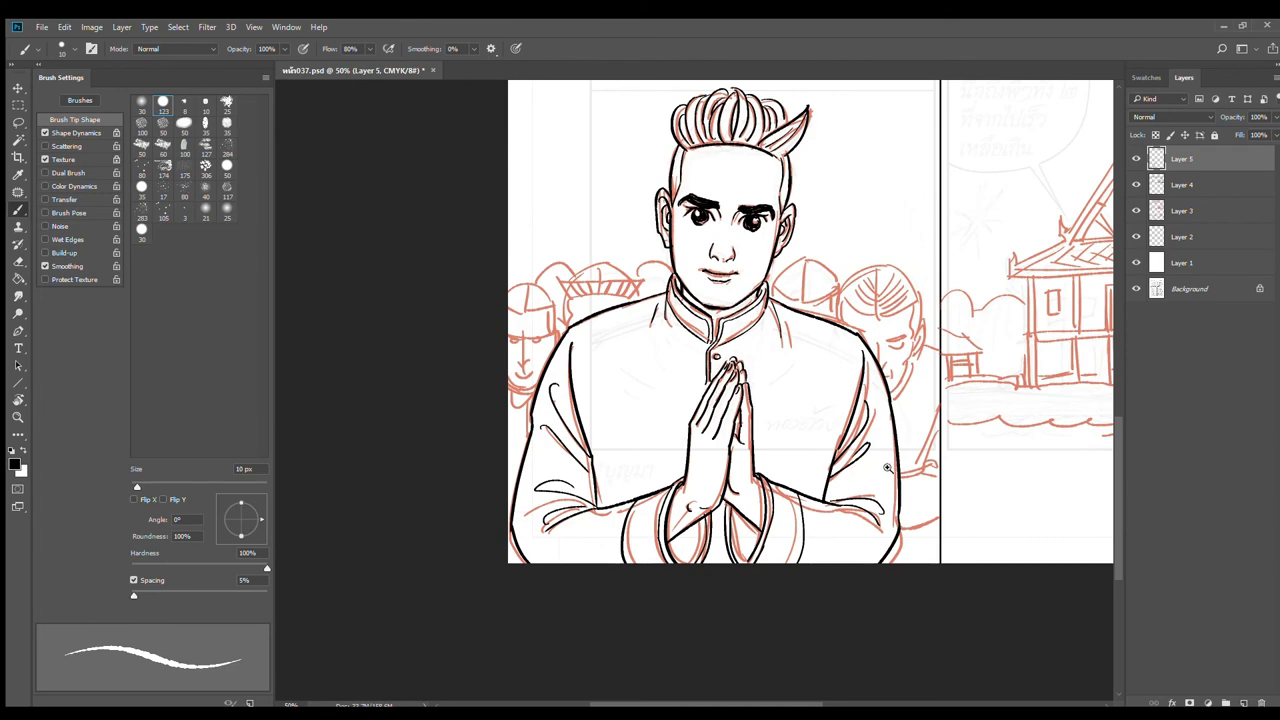
Step: Try a curved fold line across the right sleeve above the elbow, from the inner seam to the outer contour
left_click(883, 479)
left_click(883, 479)
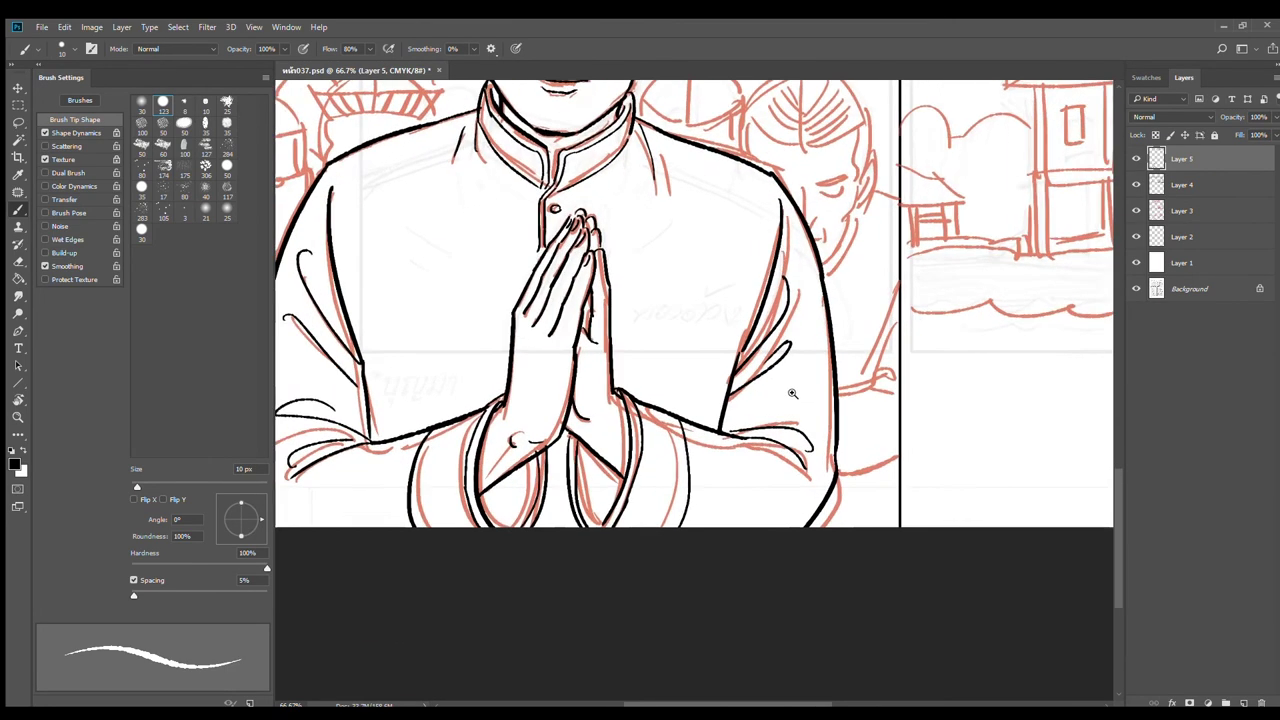
left_click_drag(704, 403, 843, 356)
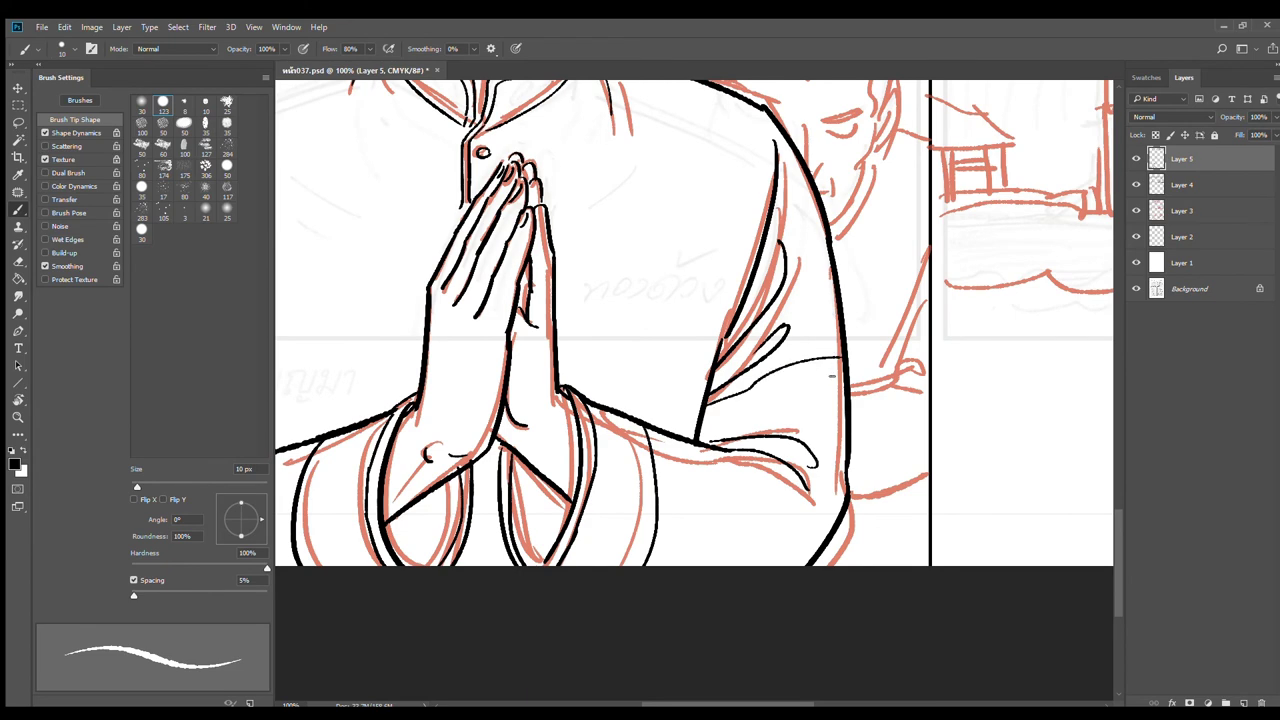
key("ctrl+z")
left_click(802, 384, "alt")
left_click(802, 384, "alt")
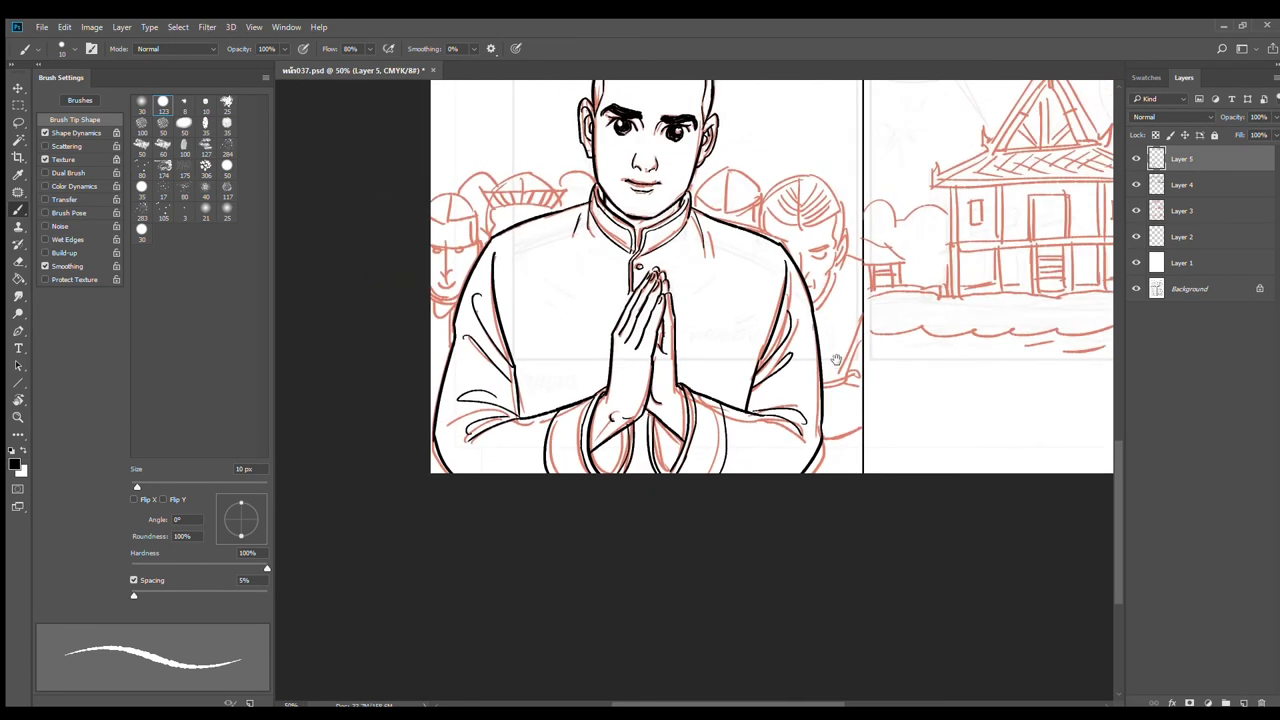
left_click_drag(805, 349, 807, 407)
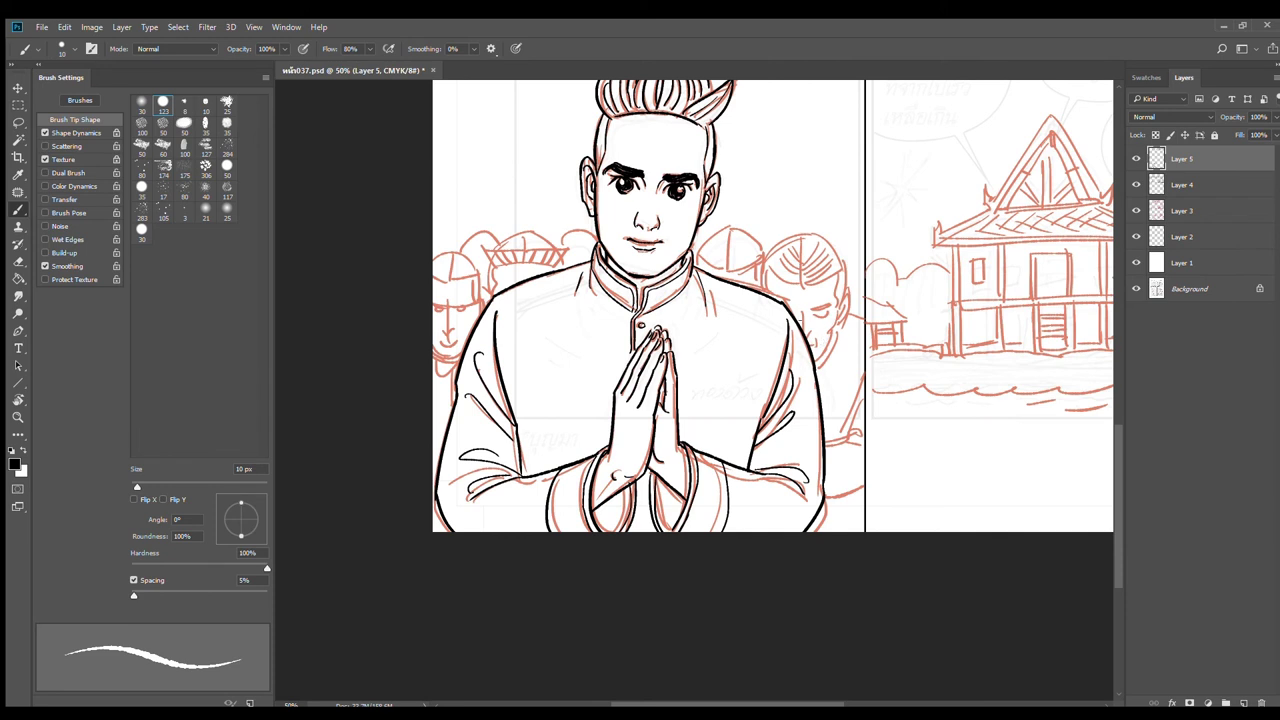
scroll(815, 302, "up", 3)
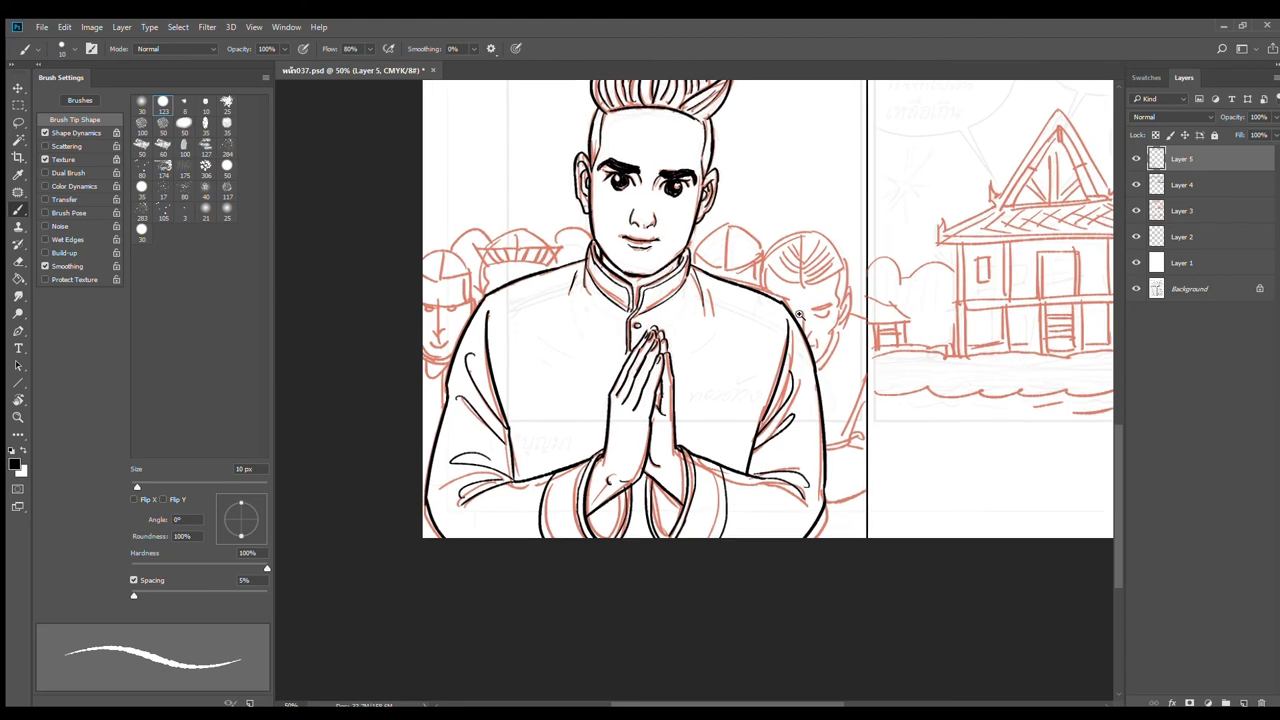
Step: Ink the side contour, crown outline and centre parting of the bowed head behind the praying man's right-hand shoulder
scroll(765, 343, "up", 3)
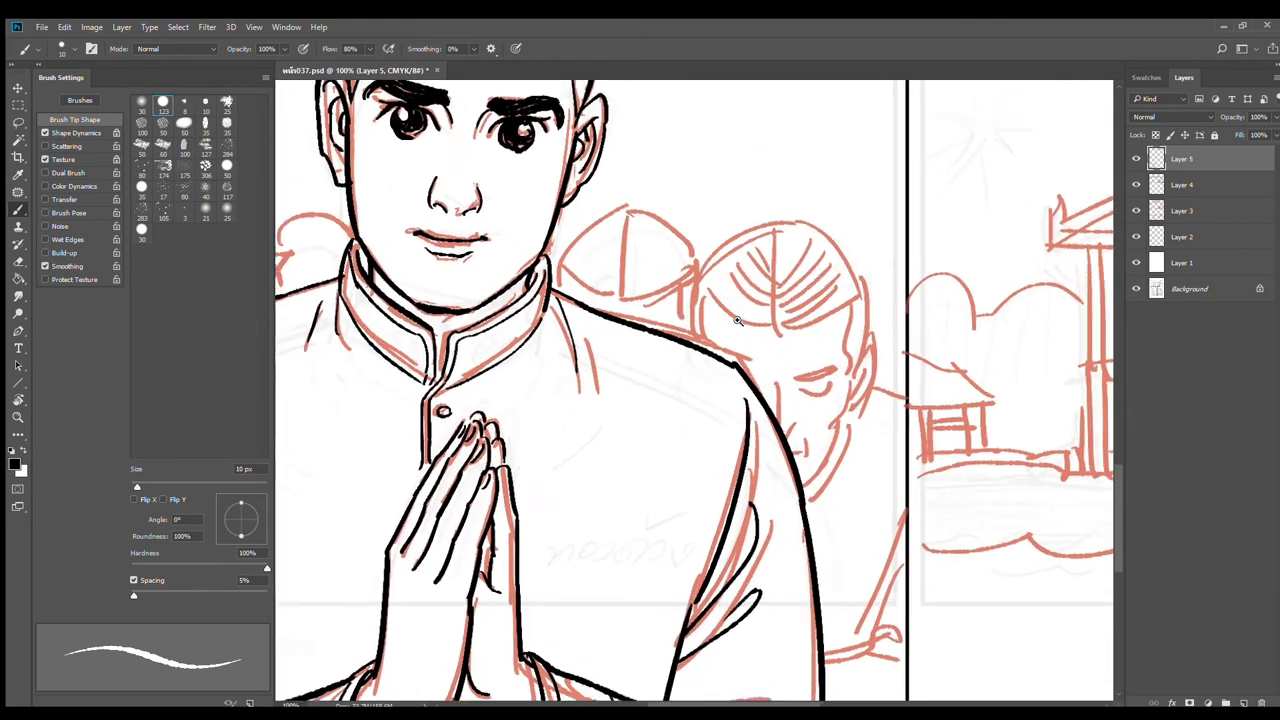
left_click_drag(682, 188, 645, 354)
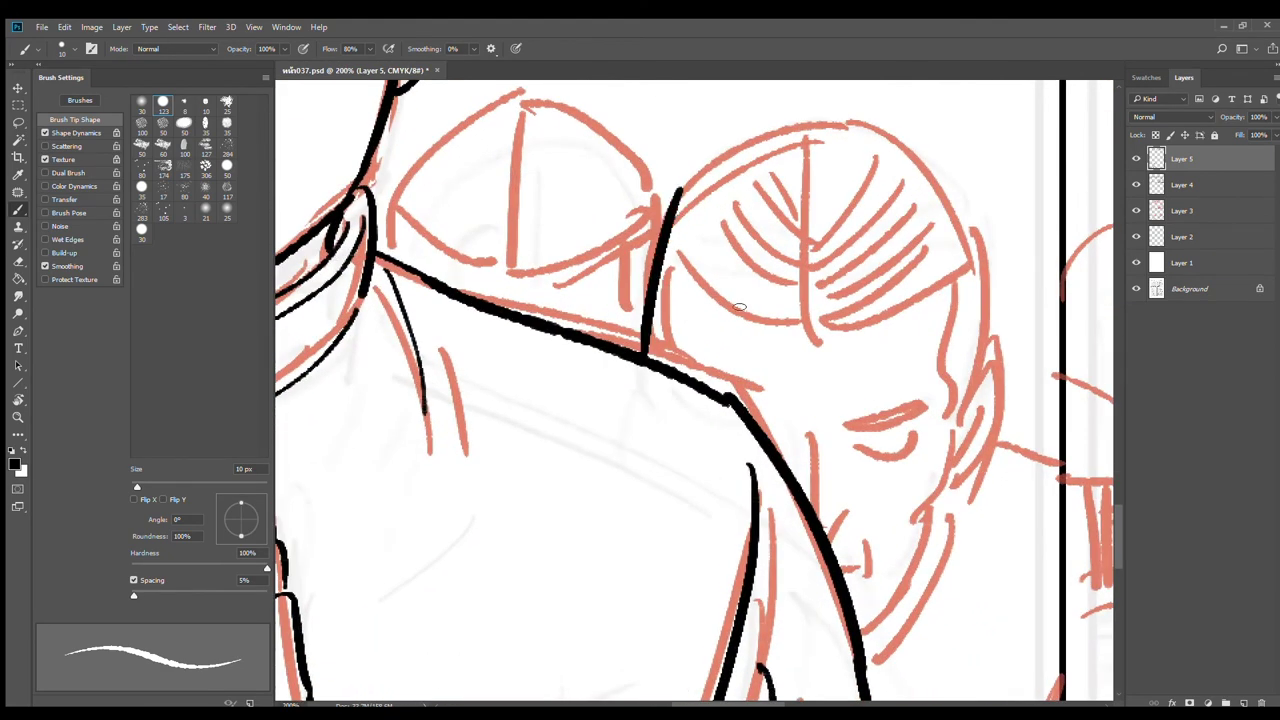
key("ctrl+z")
left_click_drag(672, 200, 655, 332)
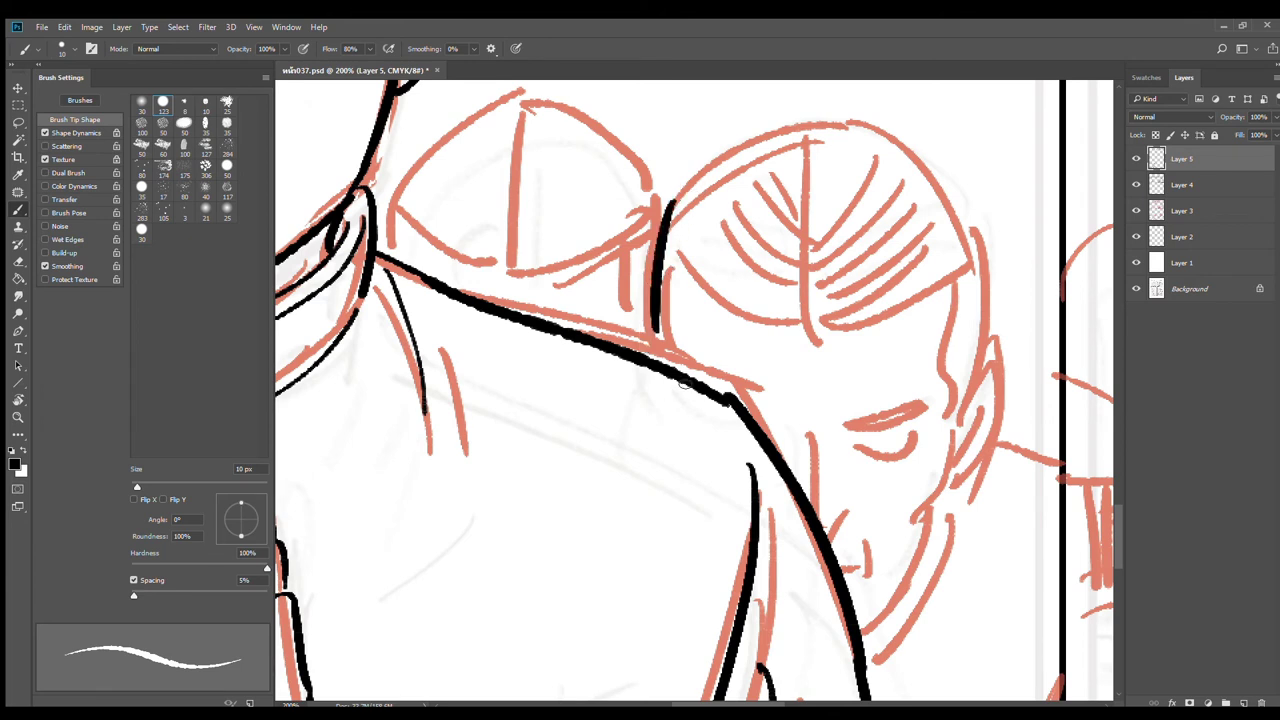
mouse_move(672, 203)
left_mouse_down()
mouse_move(738, 134)
mouse_move(795, 108)
mouse_move(815, 322)
left_mouse_up()
mouse_move(812, 105)
left_mouse_down()
mouse_move(939, 157)
mouse_move(985, 207)
mouse_move(940, 174)
mouse_move(971, 242)
left_mouse_up()
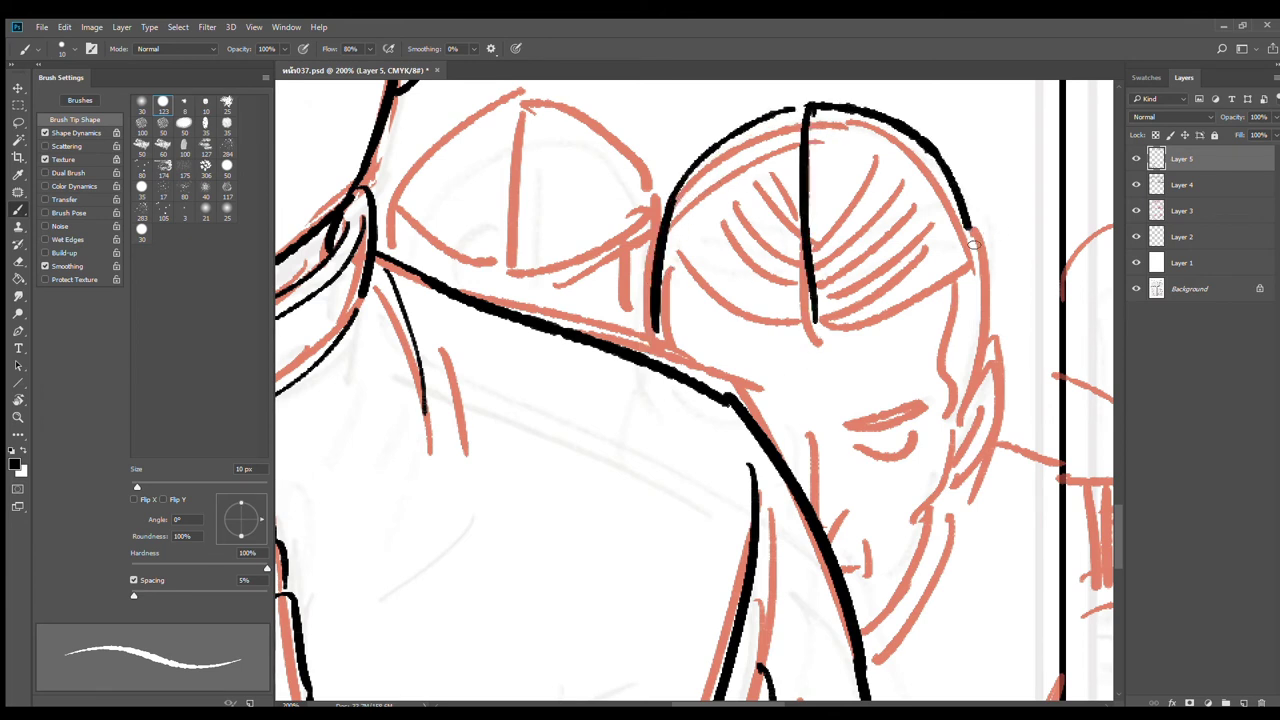
Step: Ink the right-hand hairline and curved hair strands running from the parting to the crown outline of the bowed head
mouse_move(830, 322)
left_mouse_down()
mouse_move(930, 304)
mouse_move(975, 240)
left_mouse_up()
left_click_drag(824, 300, 888, 292)
mouse_move(962, 226)
left_mouse_down()
mouse_move(834, 269)
mouse_move(946, 204)
left_mouse_up()
left_click_drag(938, 158, 826, 252)
mouse_move(910, 138)
left_mouse_down()
mouse_move(820, 222)
mouse_move(818, 194)
left_mouse_up()
left_click_drag(864, 122, 814, 174)
Step: Ink the left-hand hairline and matching curved hair strands up to the parting of the bowed head
left_click_drag(673, 262, 806, 328)
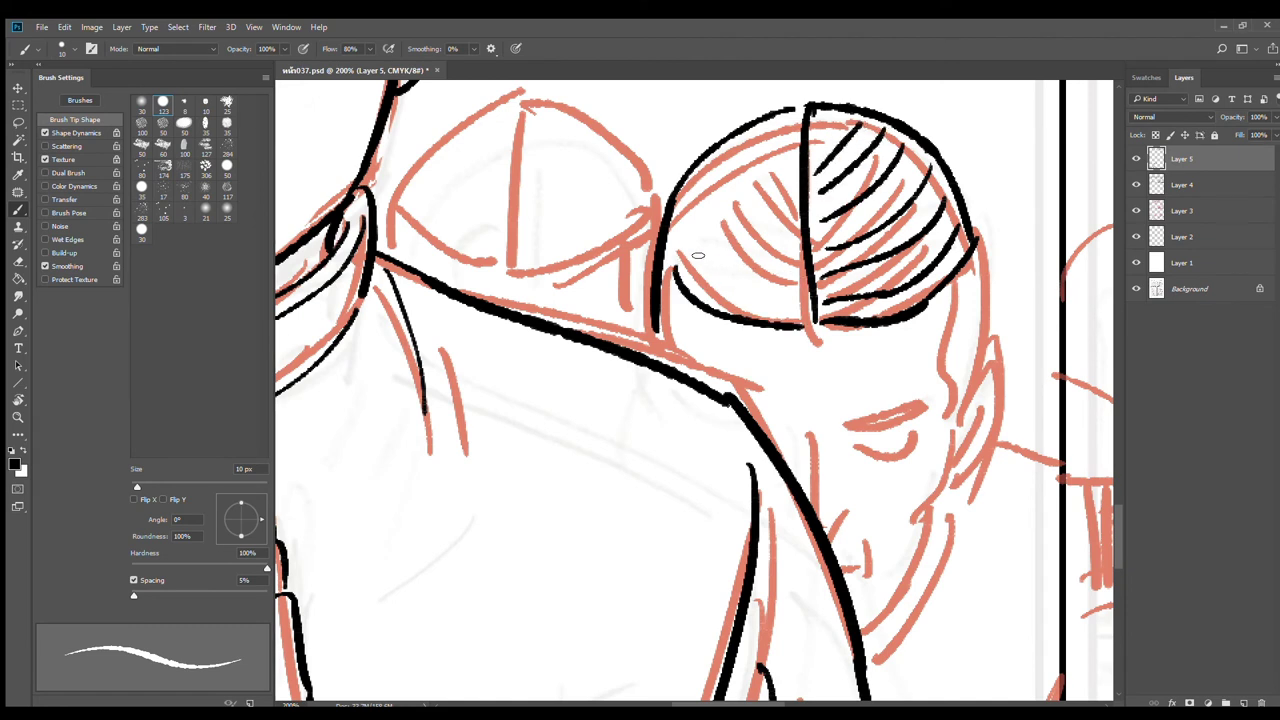
left_click_drag(680, 230, 816, 298)
mouse_move(686, 194)
left_mouse_down()
mouse_move(803, 266)
mouse_move(803, 240)
left_mouse_up()
left_click_drag(726, 153, 806, 213)
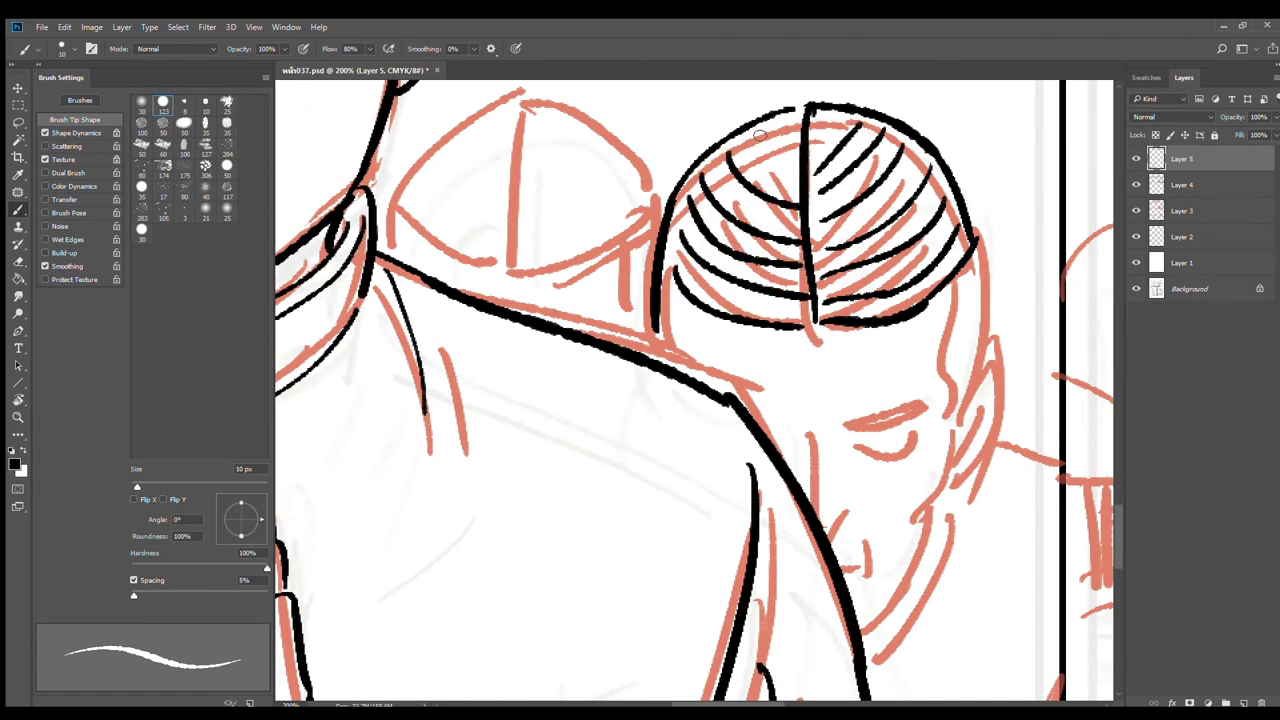
left_click_drag(756, 133, 800, 196)
Step: Ink both sideburn edges and the side-of-face contour down to the jaw of the bowed man
left_click_drag(681, 286, 684, 358)
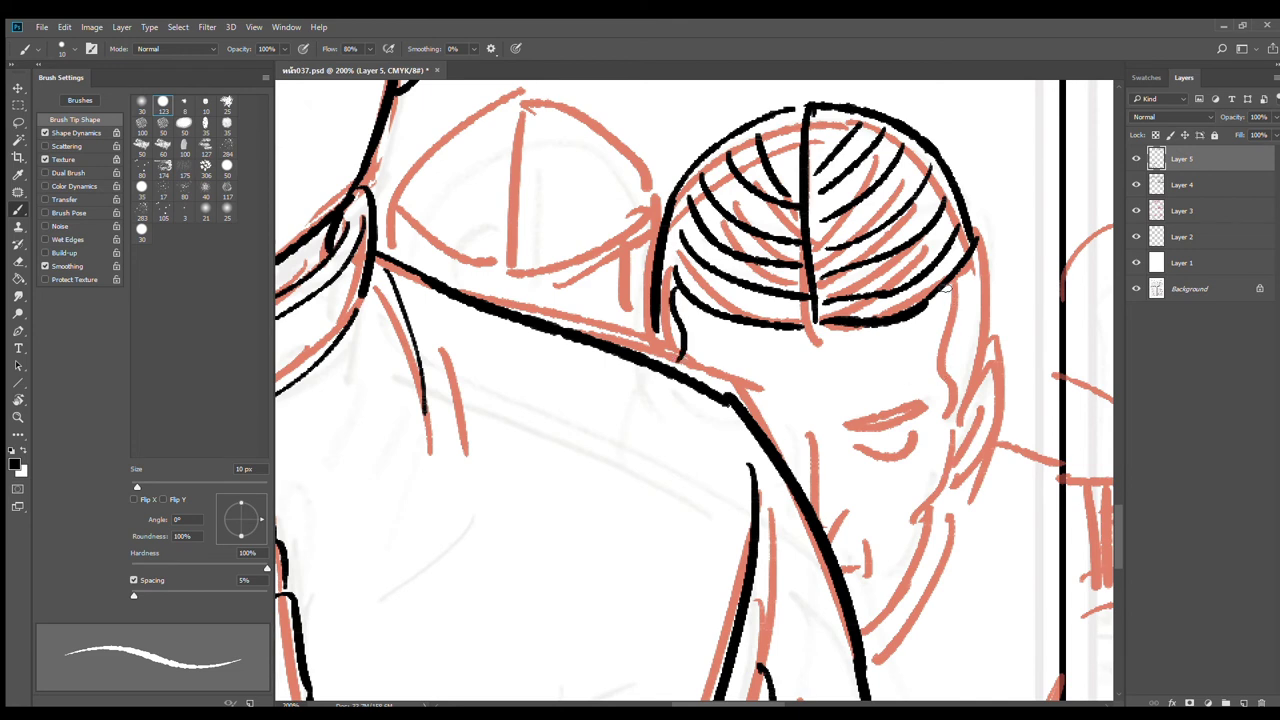
left_click_drag(944, 294, 948, 368)
mouse_move(975, 248)
left_mouse_down()
mouse_move(957, 458)
mouse_move(900, 572)
left_mouse_up()
key("ctrl+z")
left_click_drag(962, 436, 870, 629)
Step: Ink the bowed man's eyebrows, lowered eye, nose and mouth beside the foreground shoulder
mouse_move(746, 410)
left_mouse_down()
mouse_move(800, 427)
mouse_move(930, 400)
left_mouse_up()
key("ctrl+z")
left_click_drag(836, 426, 932, 398)
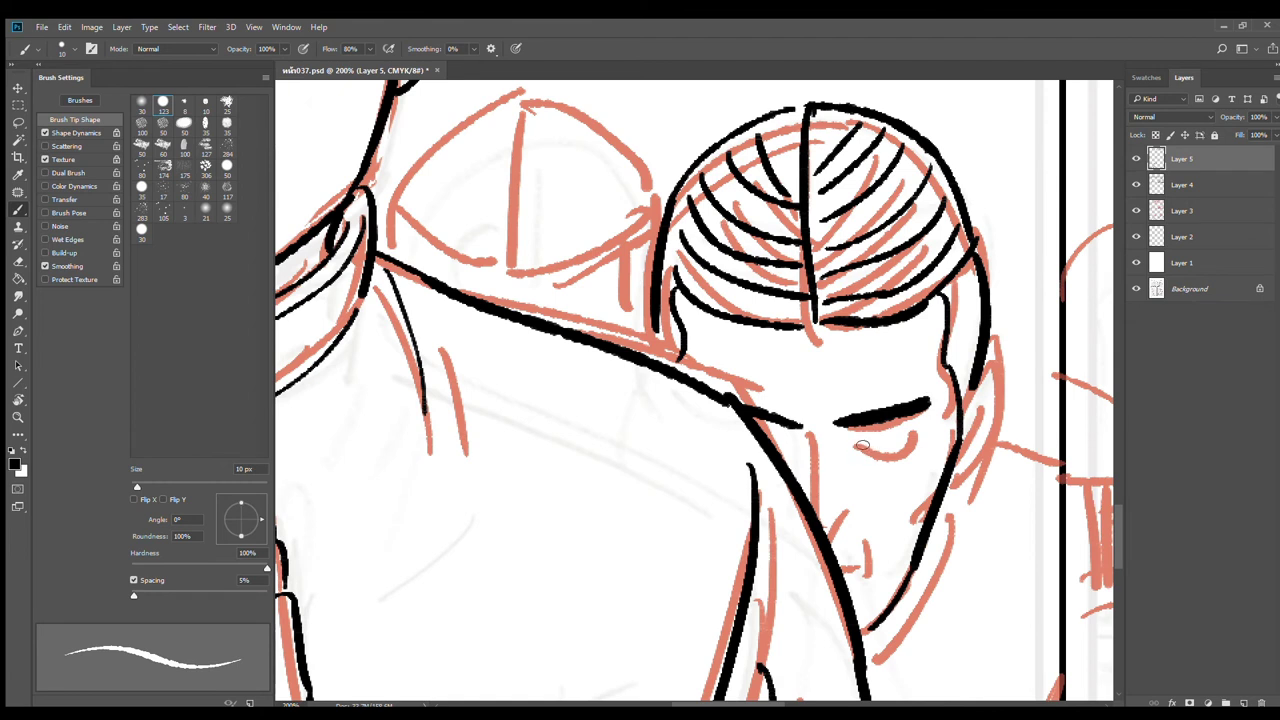
left_click_drag(856, 447, 918, 432)
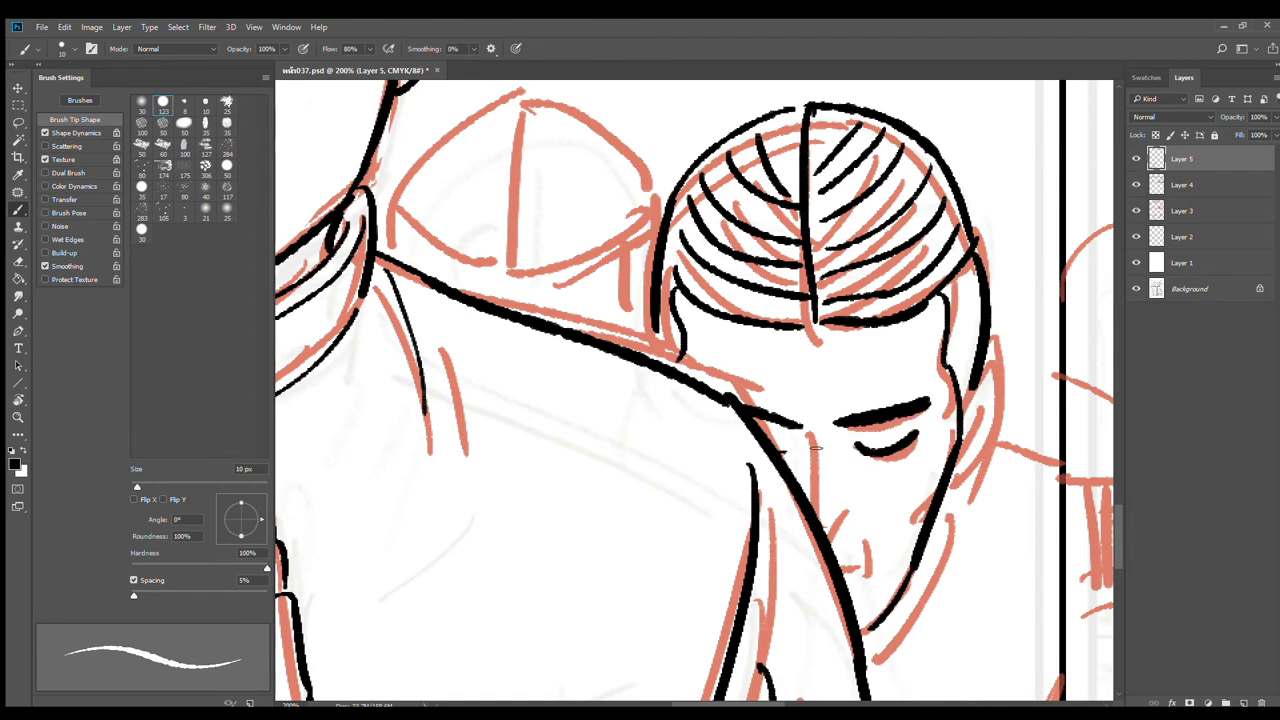
mouse_move(810, 440)
left_mouse_down()
mouse_move(836, 531)
mouse_move(852, 504)
left_mouse_up()
left_click_drag(837, 560, 878, 551)
Step: Ink the bowed man's ear with its inner folds and the neck lines below the jaw
left_click_drag(964, 497, 869, 396)
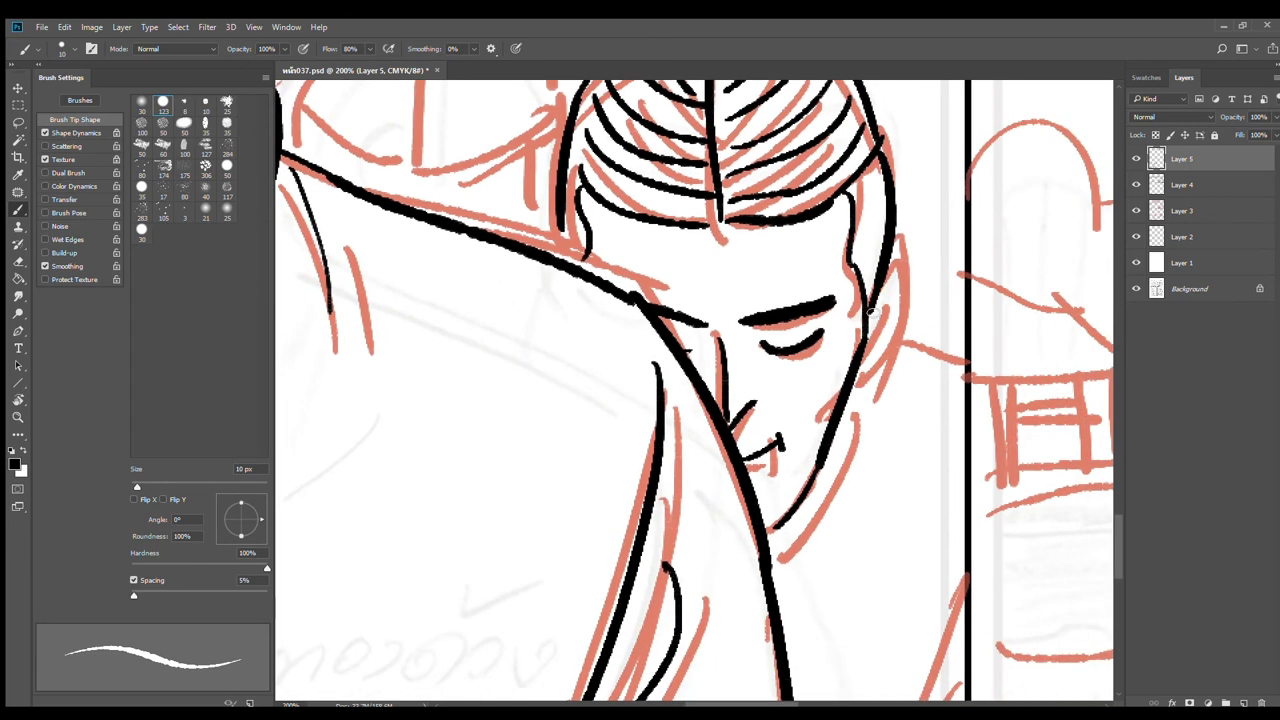
mouse_move(896, 238)
left_mouse_down()
mouse_move(911, 275)
mouse_move(870, 378)
left_mouse_up()
left_click_drag(896, 290, 866, 358)
left_click_drag(889, 300, 892, 316)
left_click_drag(879, 382, 851, 390)
mouse_move(865, 427)
left_mouse_down()
mouse_move(895, 278)
mouse_move(815, 420)
left_mouse_up()
left_click_drag(886, 254, 805, 380)
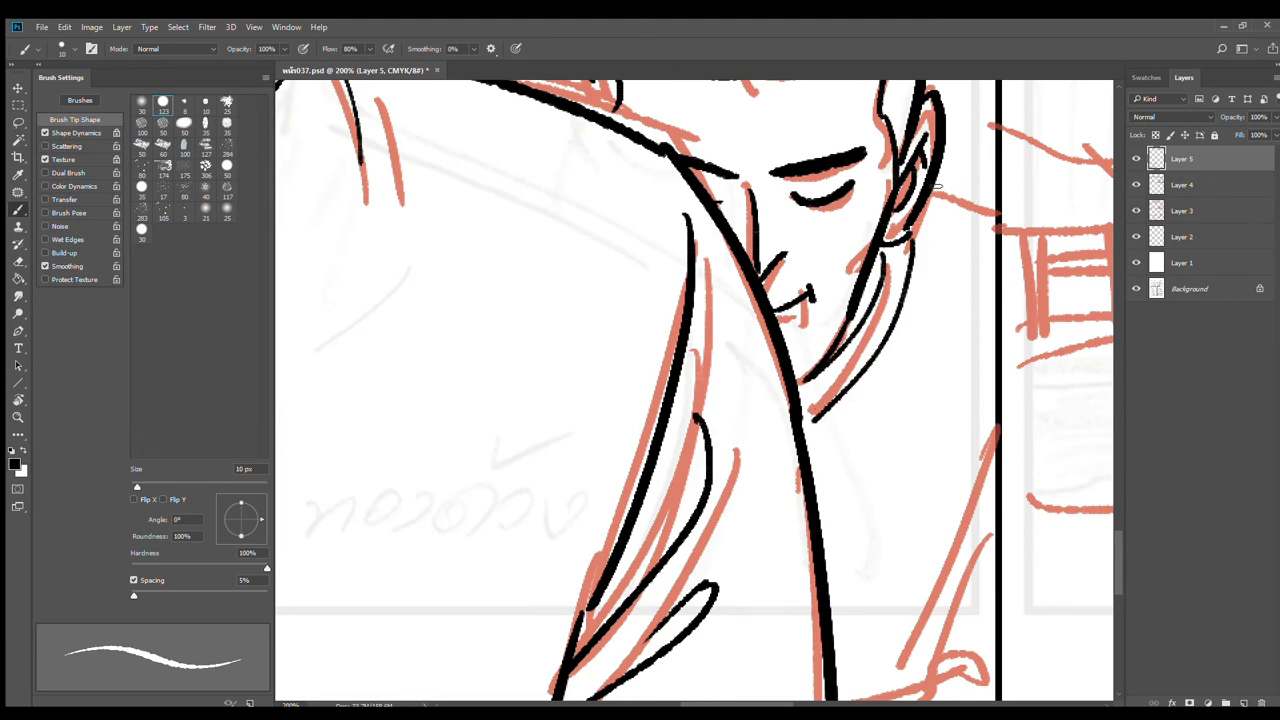
Step: Ink the bowed man's shoulder, shirt folds and arm, plus his lower garment edge out to the panel border
mouse_move(933, 189)
left_mouse_down()
mouse_move(1000, 216)
mouse_move(944, 304)
left_mouse_up()
left_click_drag(956, 209, 964, 285)
mouse_move(966, 495)
left_mouse_down()
mouse_move(948, 172)
mouse_move(912, 326)
mouse_move(988, 305)
mouse_move(900, 346)
mouse_move(814, 361)
left_mouse_up()
left_click_drag(896, 488, 862, 317)
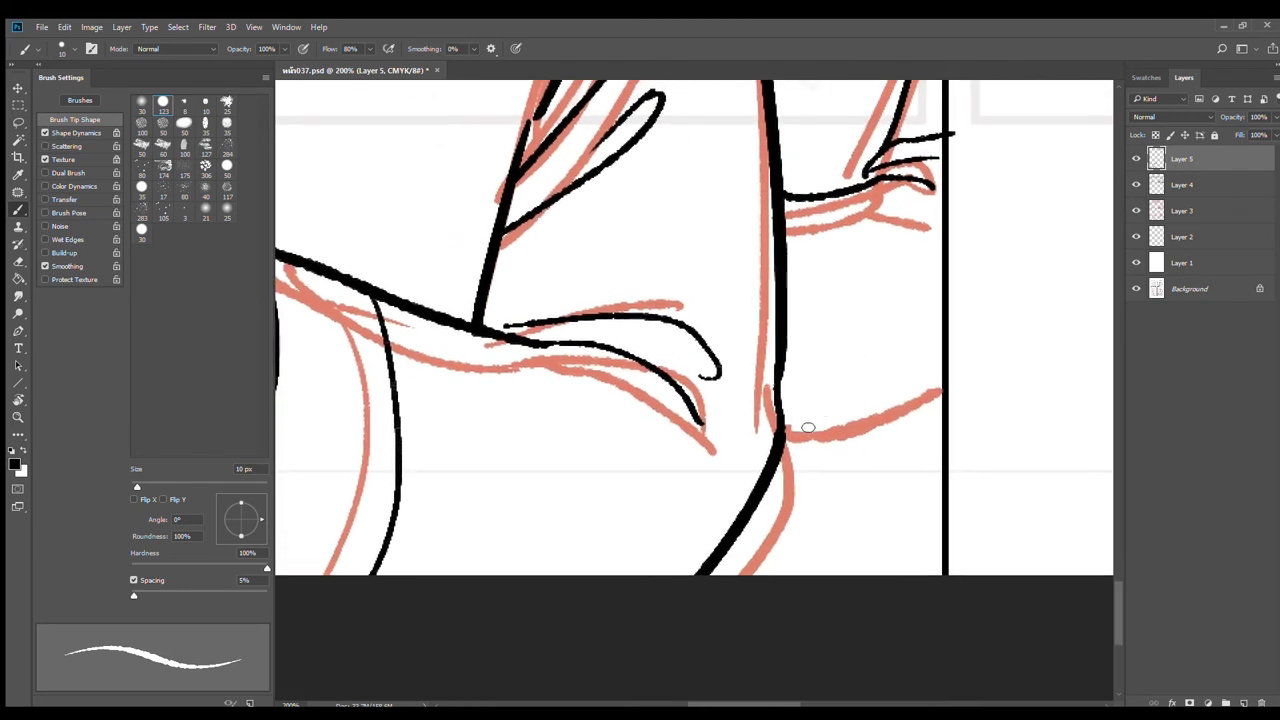
left_click_drag(786, 428, 960, 383)
Step: Erase the ink that overshoots the vertical panel border beside the bowed man's garment
key("e")
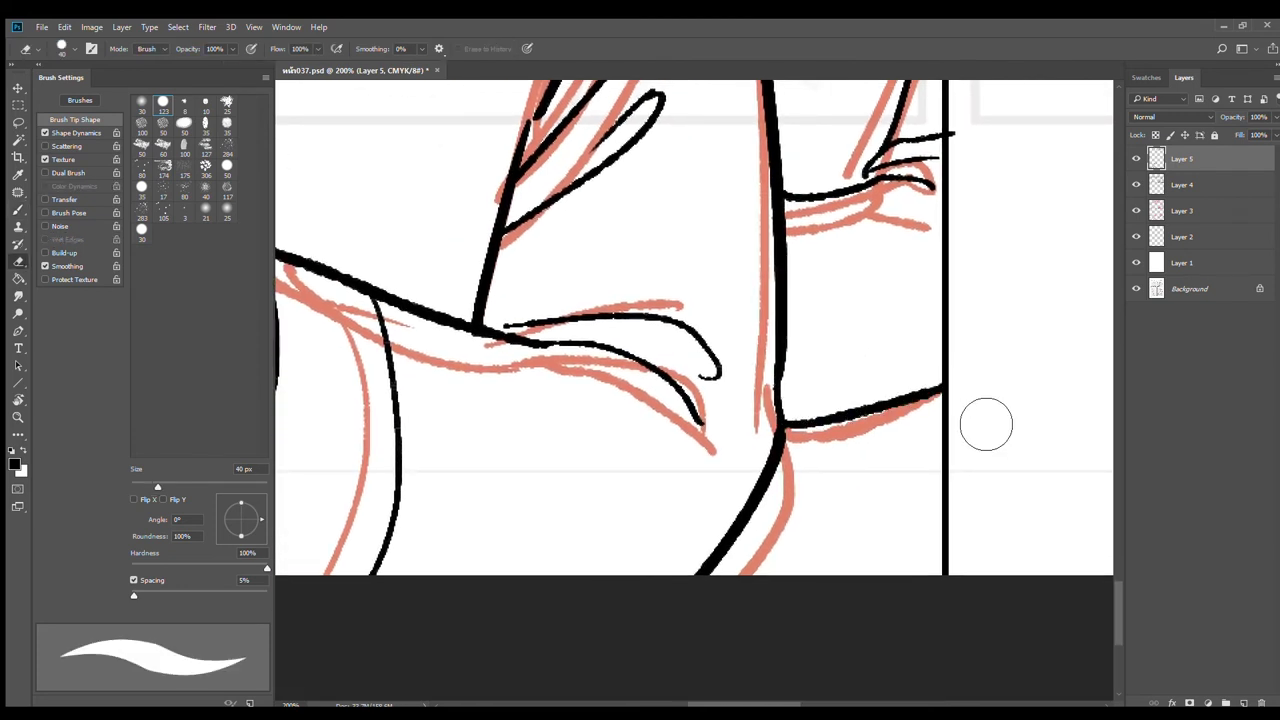
left_click(970, 364, "alt")
left_click(971, 364, "alt")
left_click_drag(965, 330, 953, 466)
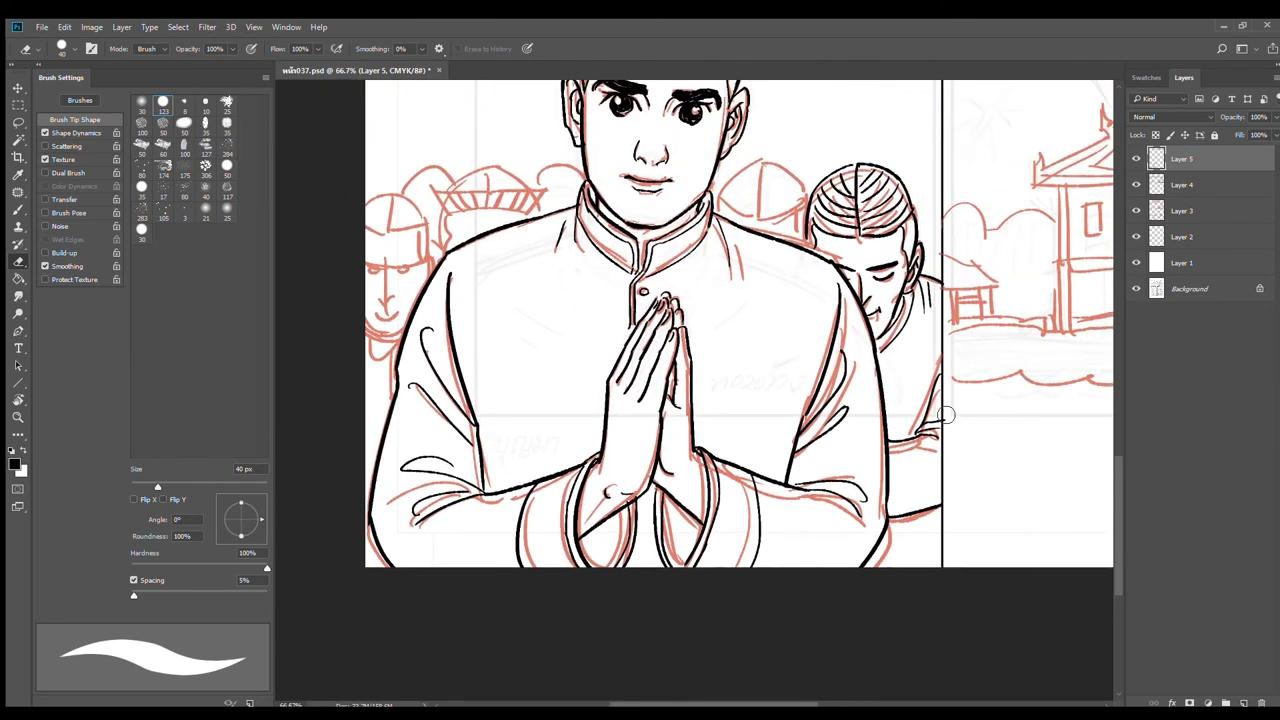
Step: Ink the left contour, centre parting and curved lower hairline of the head between the praying man's collar and the bowed man
key("b")
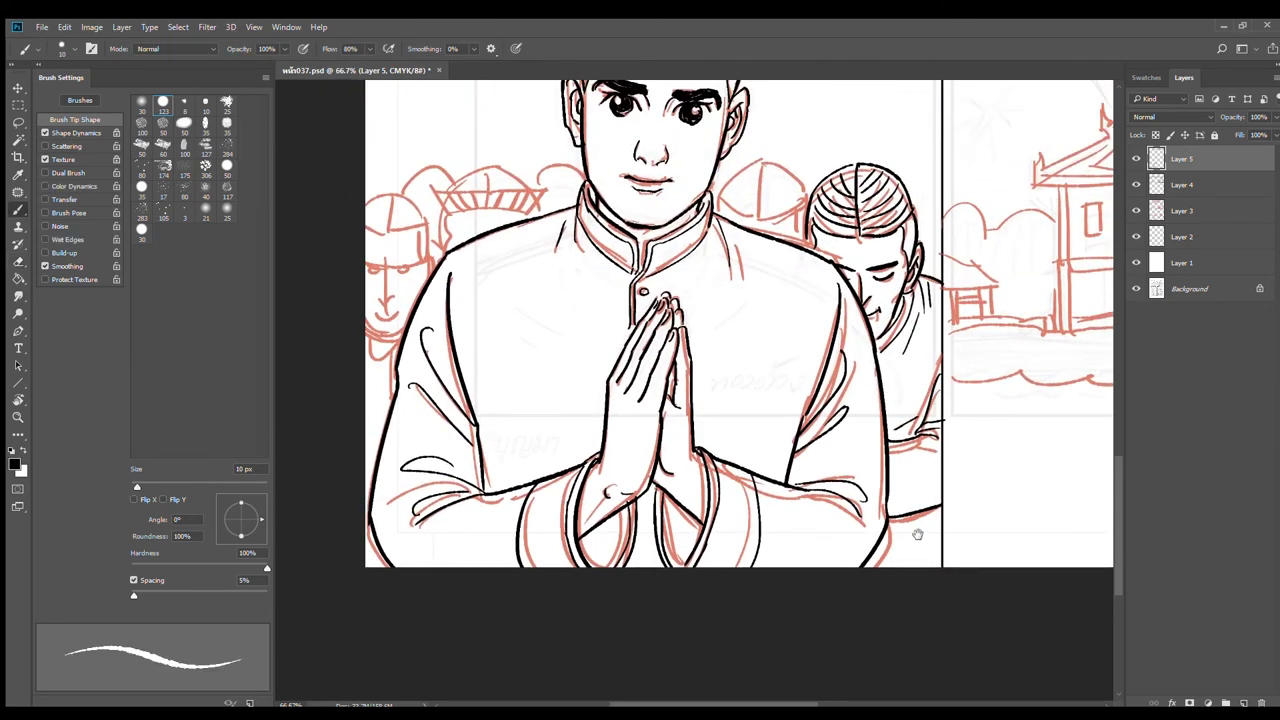
left_click_drag(917, 535, 933, 417)
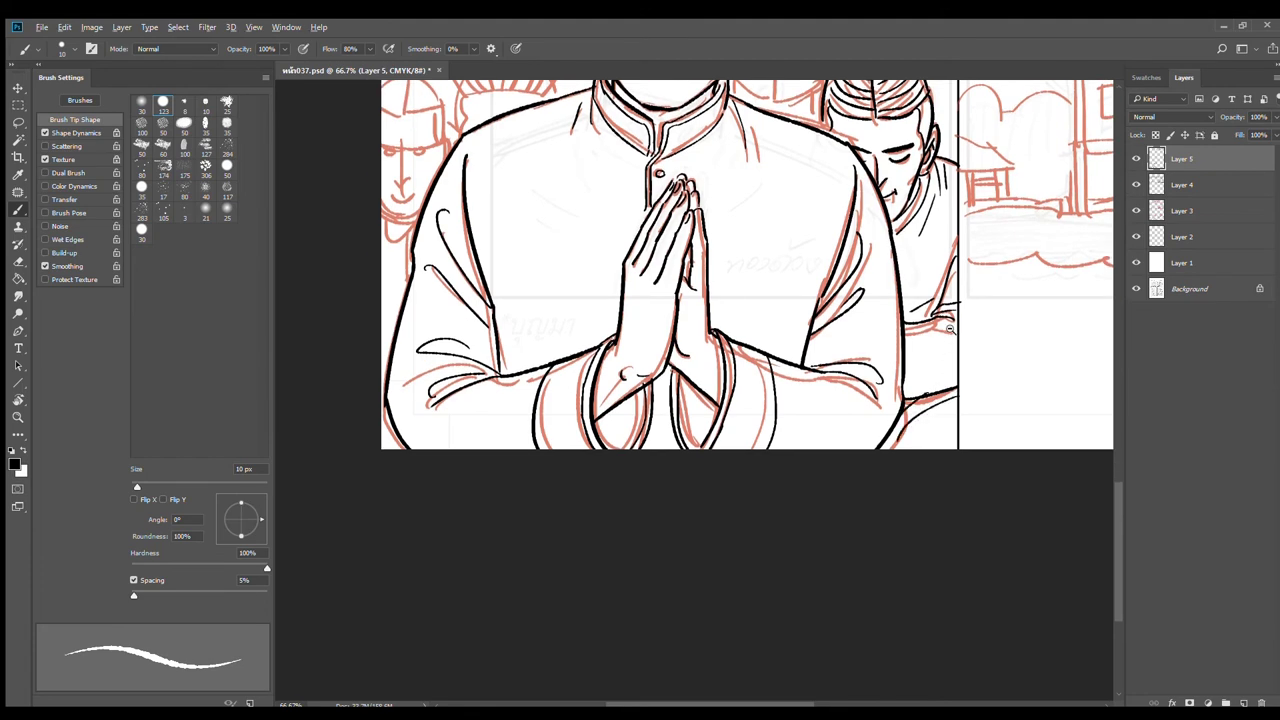
left_click(950, 328, "alt")
left_click_drag(834, 249, 834, 374)
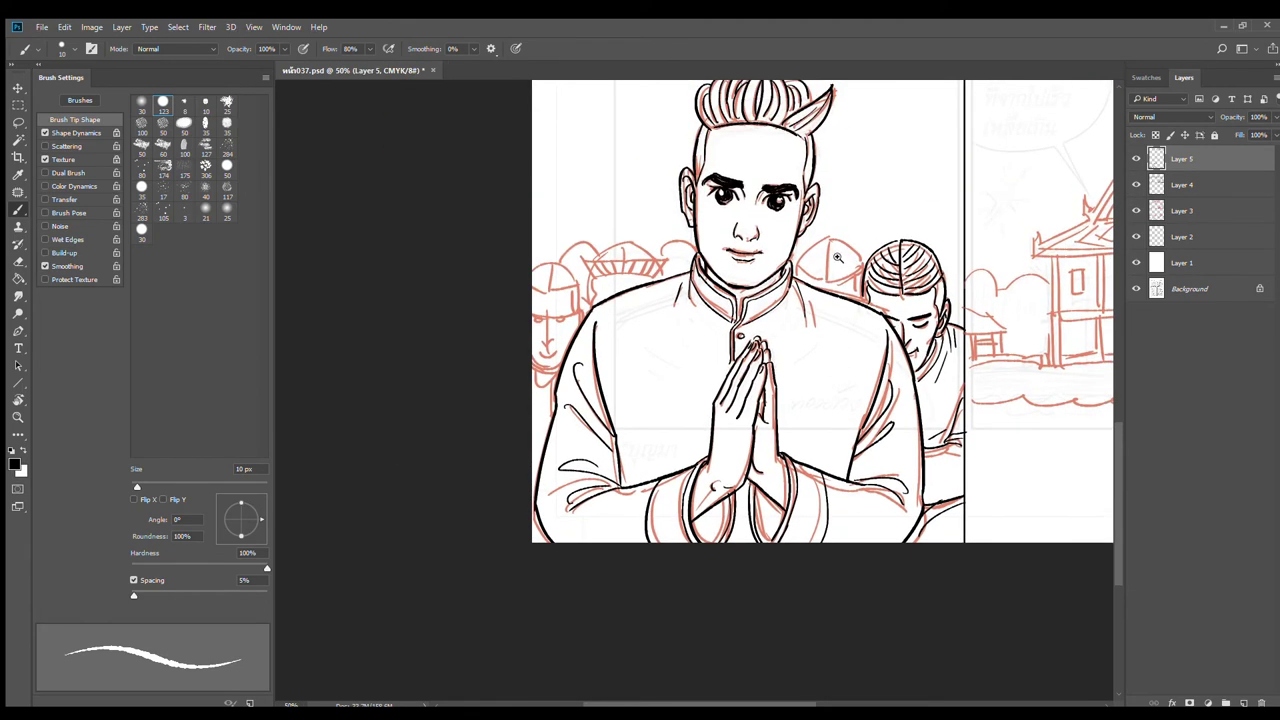
left_click(838, 258)
left_click(838, 258)
left_click(807, 236)
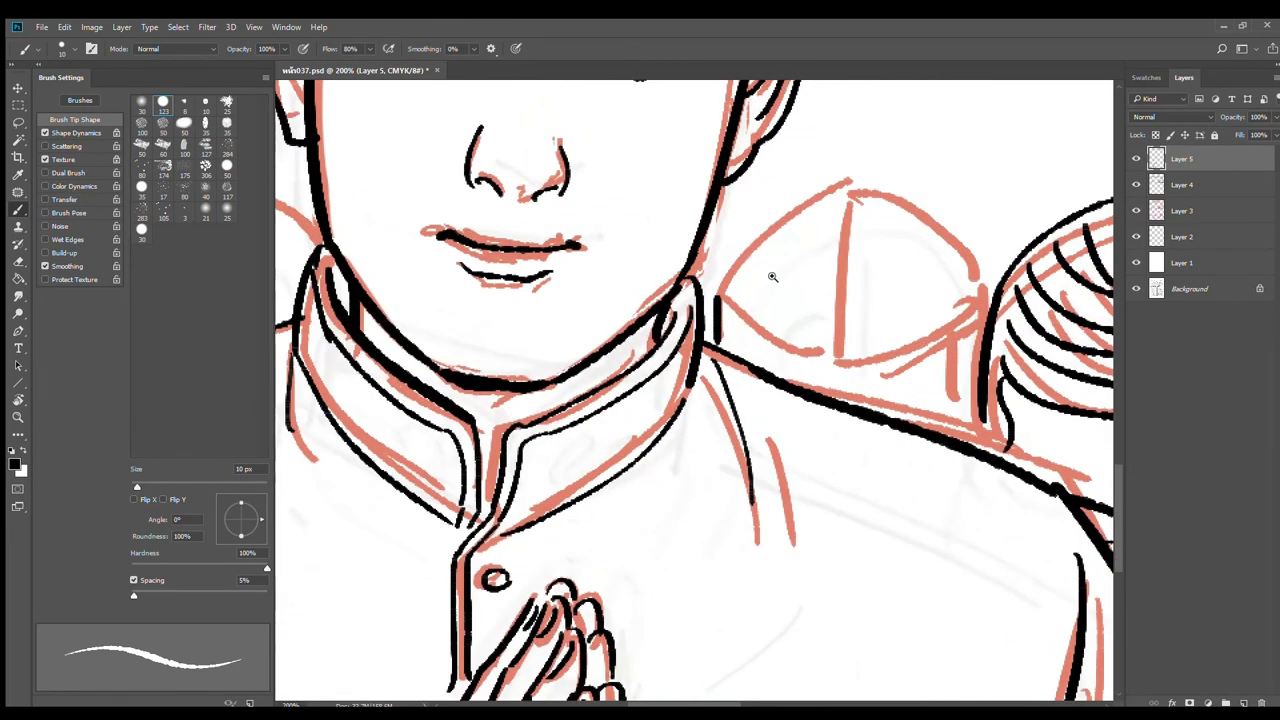
mouse_move(717, 295)
left_mouse_down()
mouse_move(846, 193)
mouse_move(831, 355)
left_mouse_up()
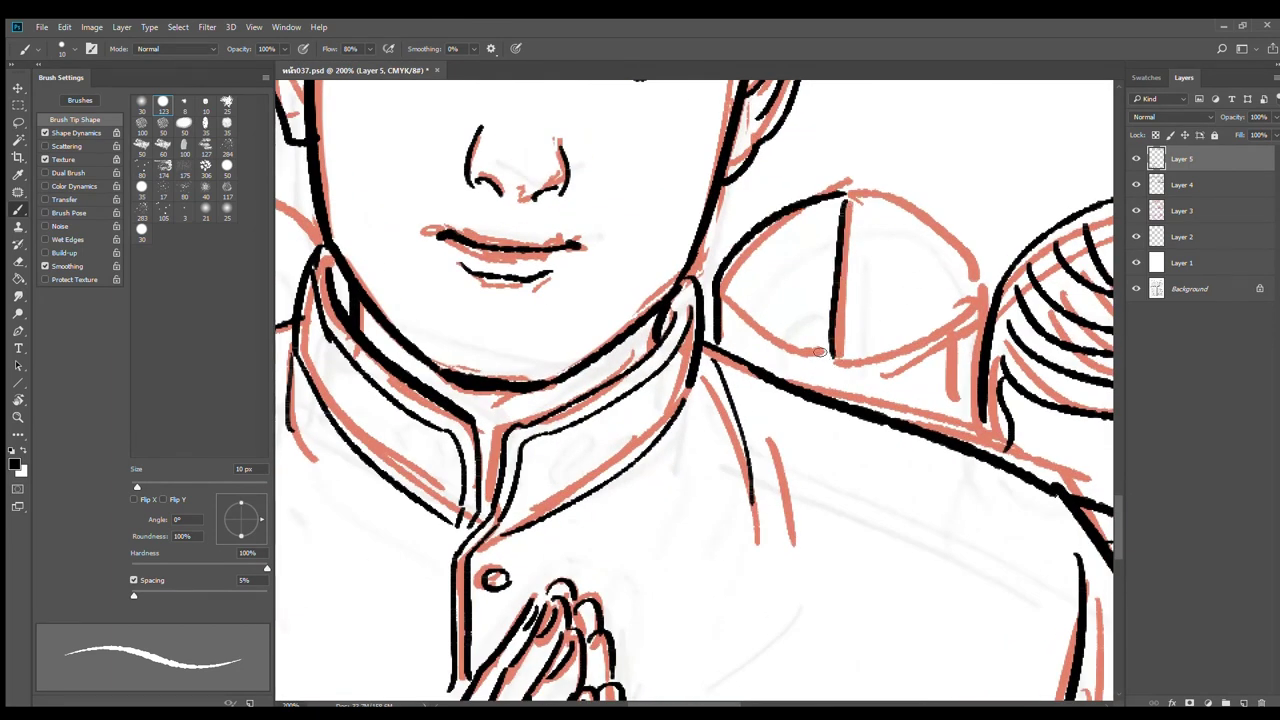
mouse_move(730, 290)
left_mouse_down()
mouse_move(831, 355)
mouse_move(968, 320)
left_mouse_up()
key("ctrl+z")
left_click_drag(842, 355, 971, 298)
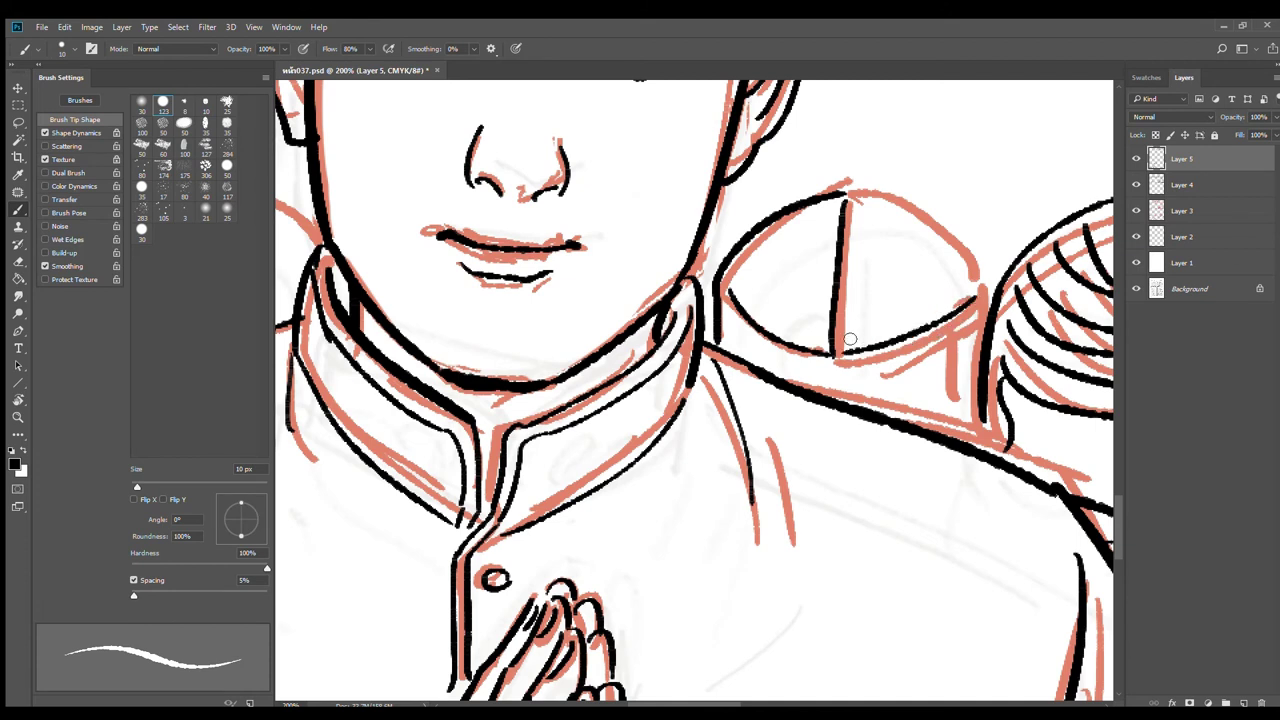
Step: Ink the upper edge, short hatch strokes and outer tip of the fringe on the right half of the middle head
left_click_drag(843, 341, 969, 271)
left_click_drag(874, 325, 948, 286)
key("ctrl+z")
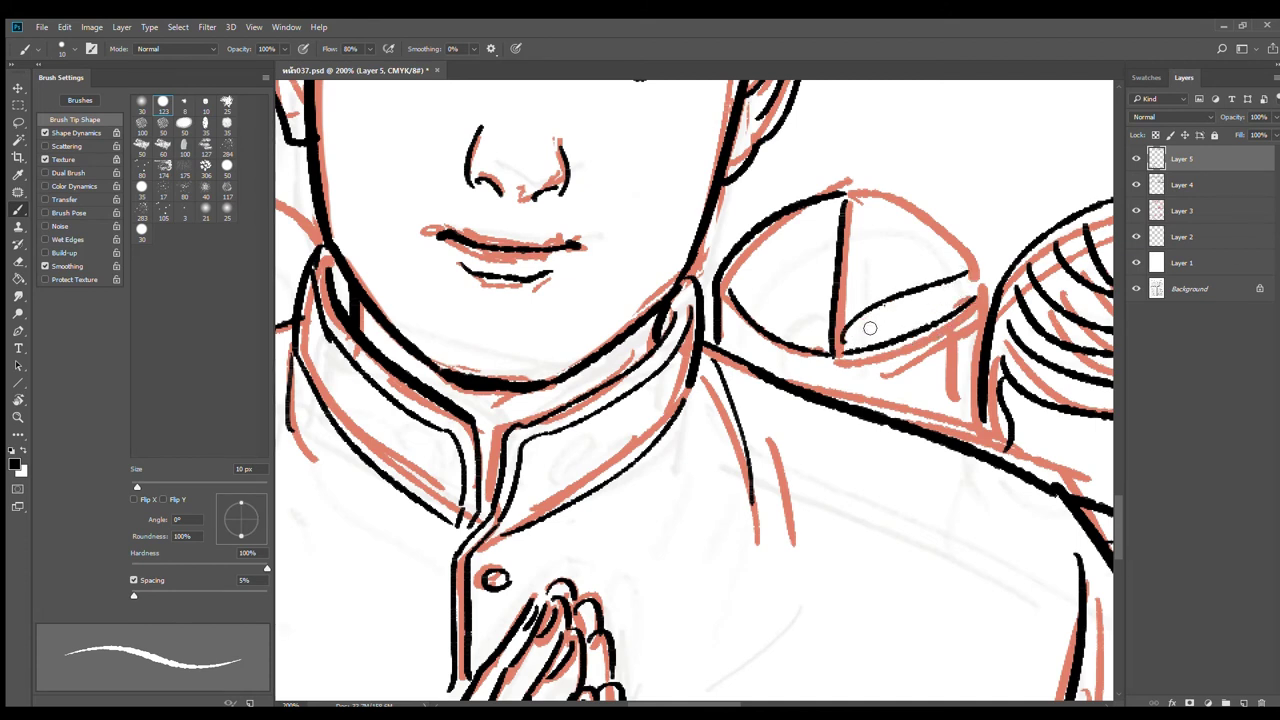
left_click_drag(882, 309, 862, 337)
left_click_drag(897, 304, 878, 337)
mouse_move(915, 296)
left_mouse_down()
mouse_move(895, 332)
mouse_move(907, 322)
left_mouse_up()
mouse_move(966, 273)
left_mouse_down()
mouse_move(983, 280)
mouse_move(974, 299)
left_mouse_up()
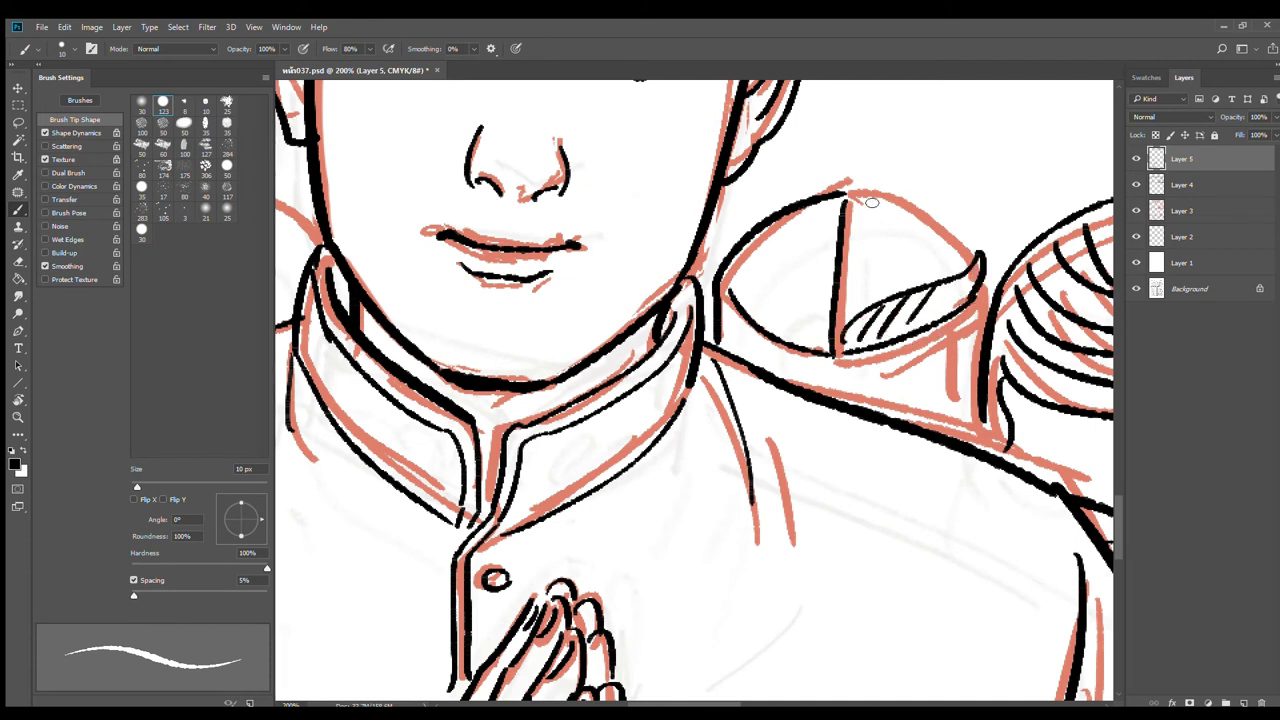
Step: Ink the middle head's right crown contour and left hatched fringe, and the side edges of the face below
mouse_move(850, 190)
left_mouse_down()
mouse_move(954, 238)
mouse_move(972, 264)
left_mouse_up()
mouse_move(728, 279)
left_mouse_down()
mouse_move(812, 319)
mouse_move(822, 353)
left_mouse_up()
left_click_drag(792, 307, 808, 341)
mouse_move(771, 303)
left_mouse_down()
mouse_move(785, 338)
mouse_move(760, 324)
mouse_move(743, 357)
left_mouse_up()
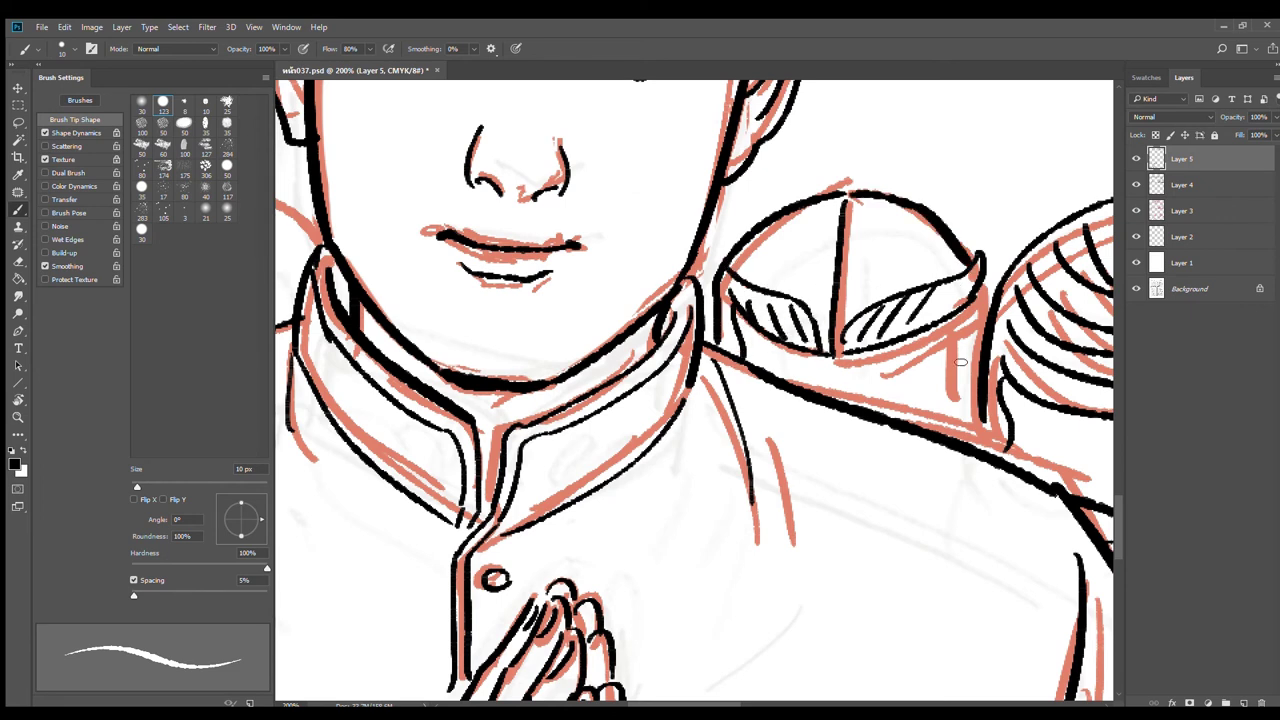
left_click_drag(946, 318, 962, 416)
left_click_drag(976, 304, 982, 372)
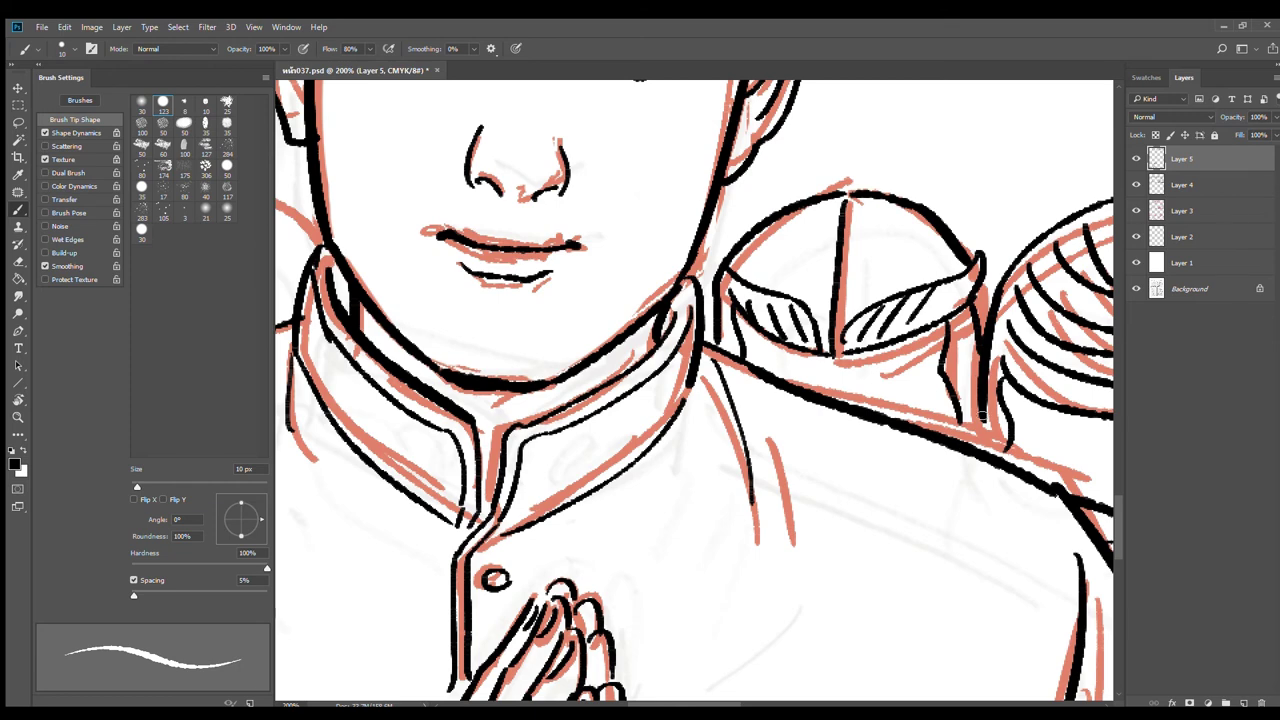
Step: Ink the face side and the right half of the flared, striped fringe on the head behind the praying man's left-hand shoulder
key("ctrl+minus")
key("ctrl+minus")
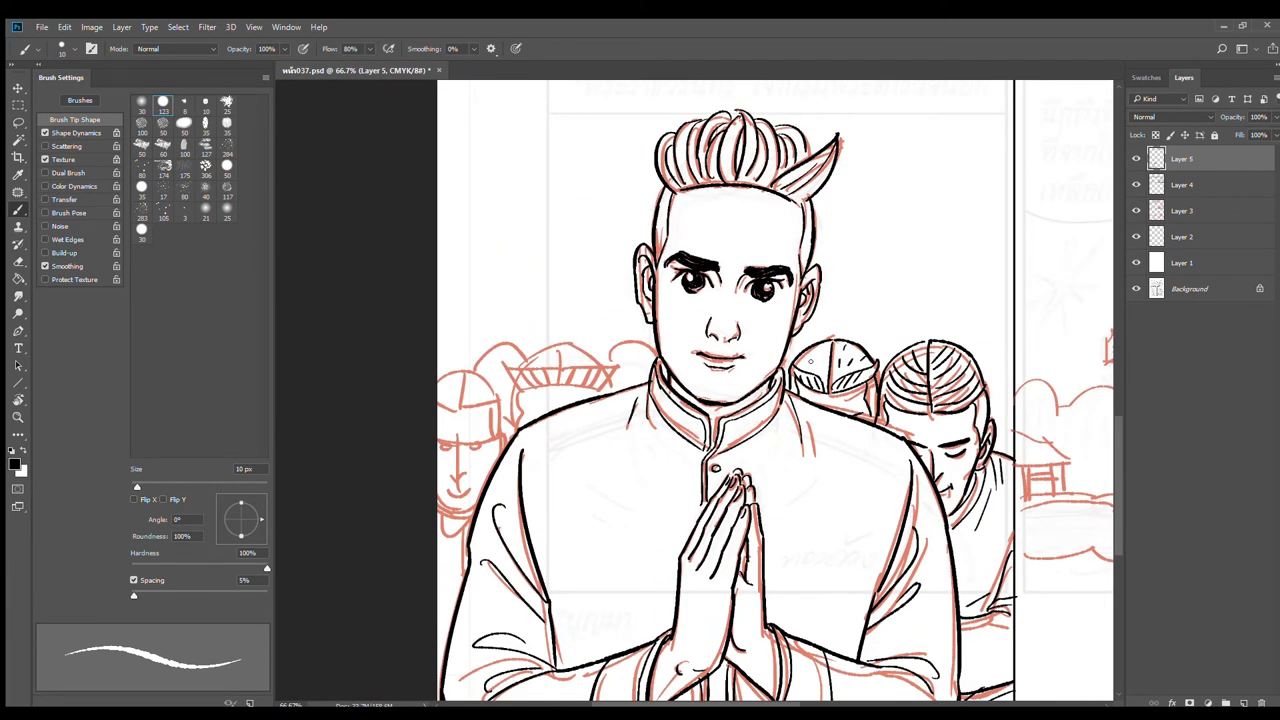
left_click_drag(634, 437, 878, 363)
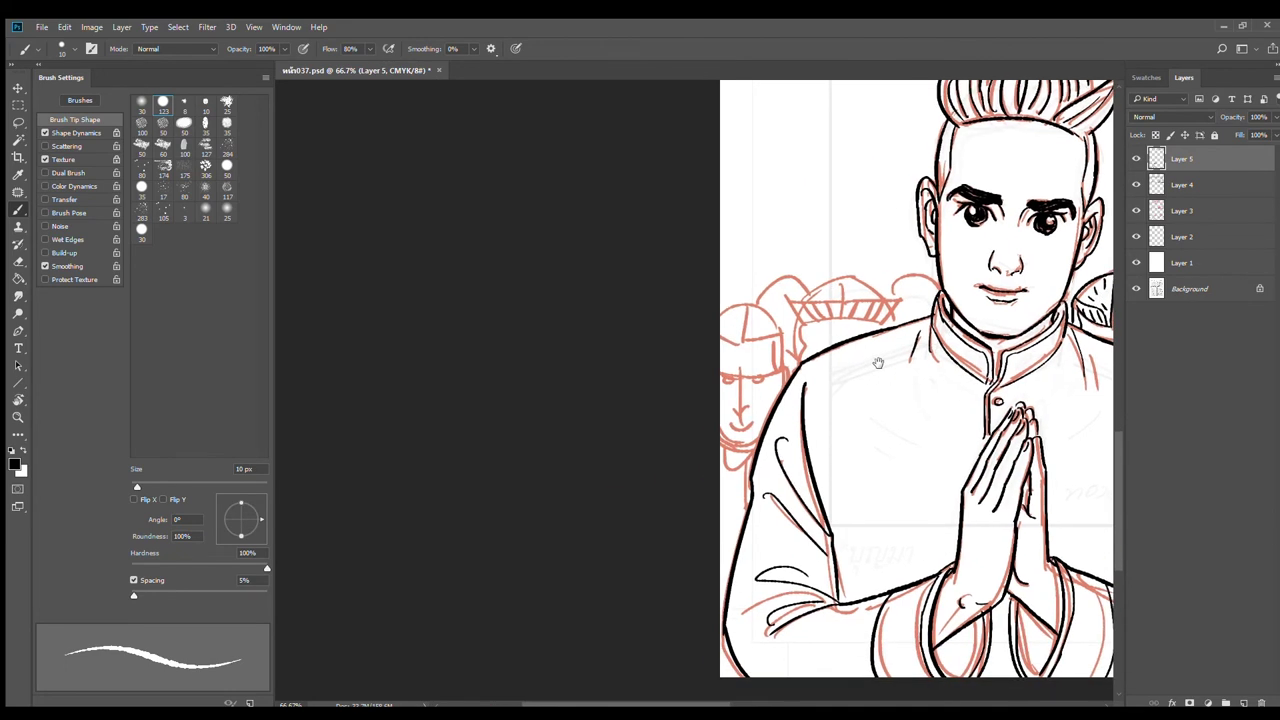
left_click(834, 326, "ctrl")
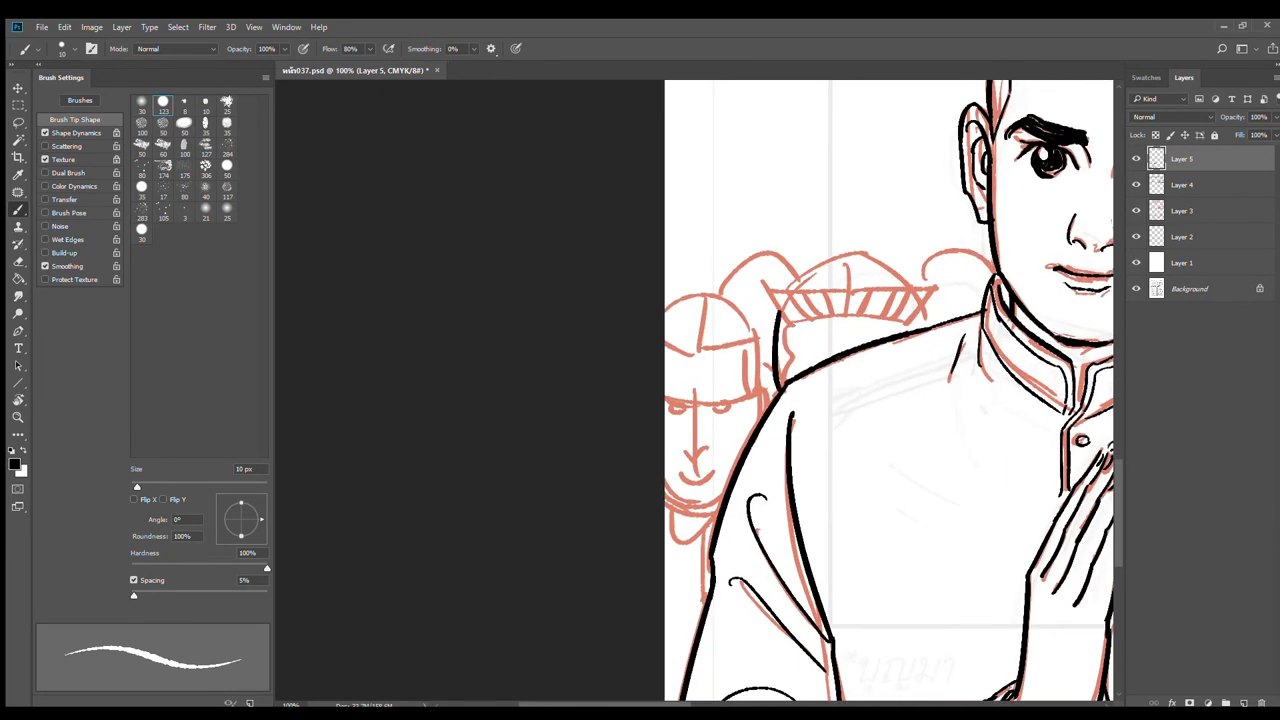
left_click(918, 334, "ctrl")
left_click_drag(924, 290, 938, 314)
mouse_move(645, 289)
left_mouse_down()
mouse_move(698, 306)
mouse_move(784, 294)
left_mouse_up()
mouse_move(788, 250)
left_mouse_down()
mouse_move(960, 241)
mouse_move(904, 306)
left_mouse_up()
mouse_move(934, 250)
left_mouse_down()
mouse_move(884, 300)
mouse_move(848, 290)
left_mouse_up()
left_click_drag(870, 244, 836, 294)
mouse_move(846, 238)
left_mouse_down()
mouse_move(810, 294)
mouse_move(796, 294)
left_mouse_up()
left_click_drag(788, 298, 903, 305)
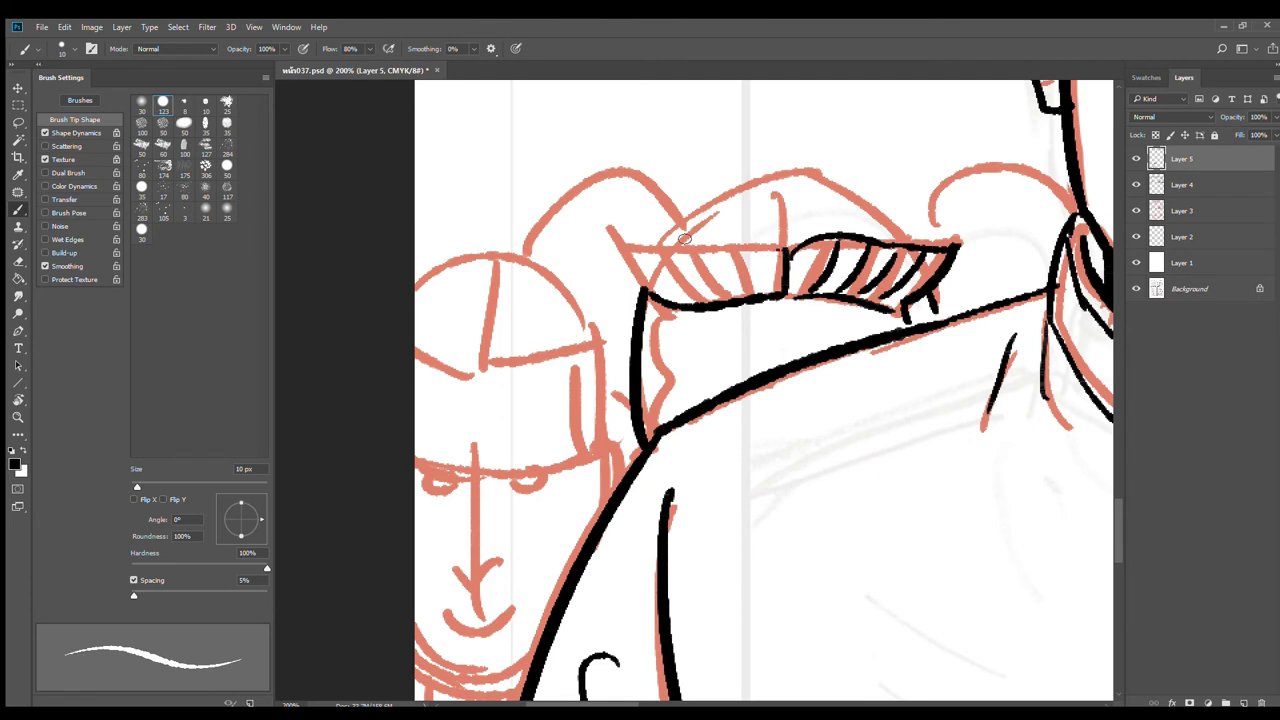
Step: Ink the upper edge, pointed outer tip and curved stripes on the left half of the flared fringe
left_click_drag(685, 239, 784, 249)
mouse_move(612, 225)
left_mouse_down()
mouse_move(684, 240)
mouse_move(645, 295)
left_mouse_up()
mouse_move(652, 243)
left_mouse_down()
mouse_move(681, 291)
mouse_move(716, 300)
left_mouse_up()
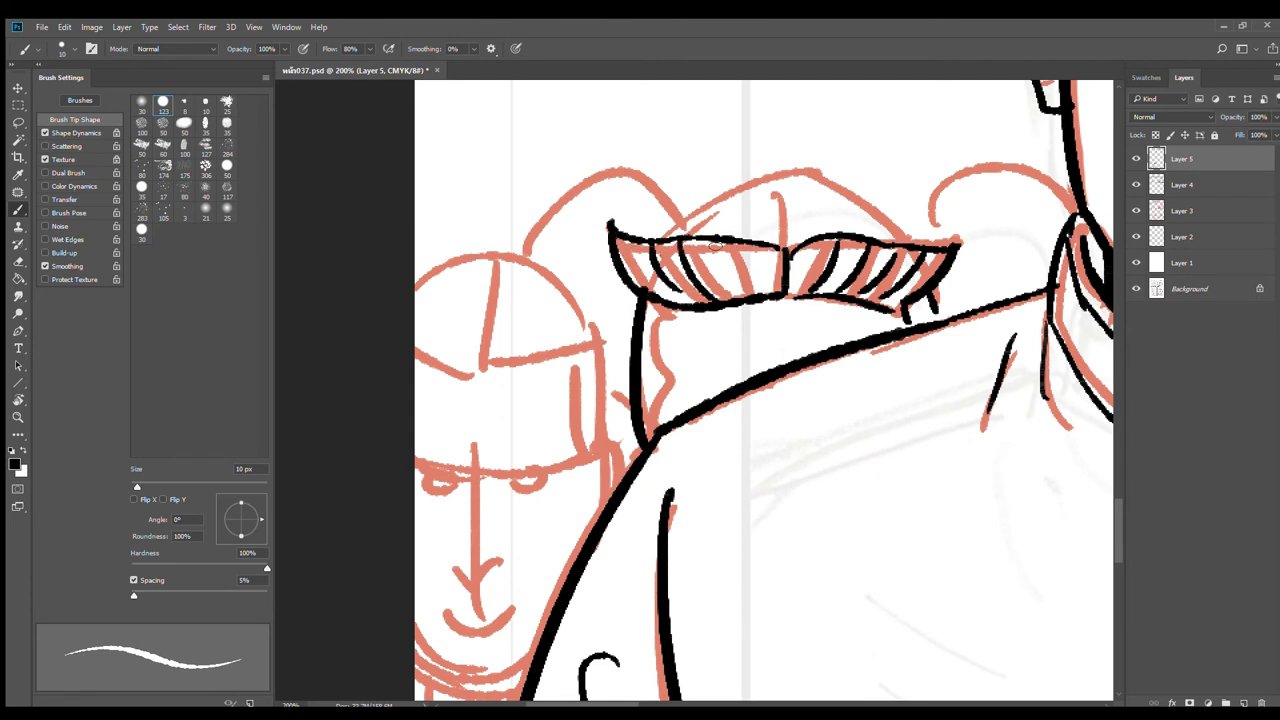
left_click_drag(714, 243, 726, 290)
left_click_drag(740, 242, 754, 288)
Step: Ink the left half of the rounded crown above the flared fringe
left_click_drag(655, 240, 805, 170)
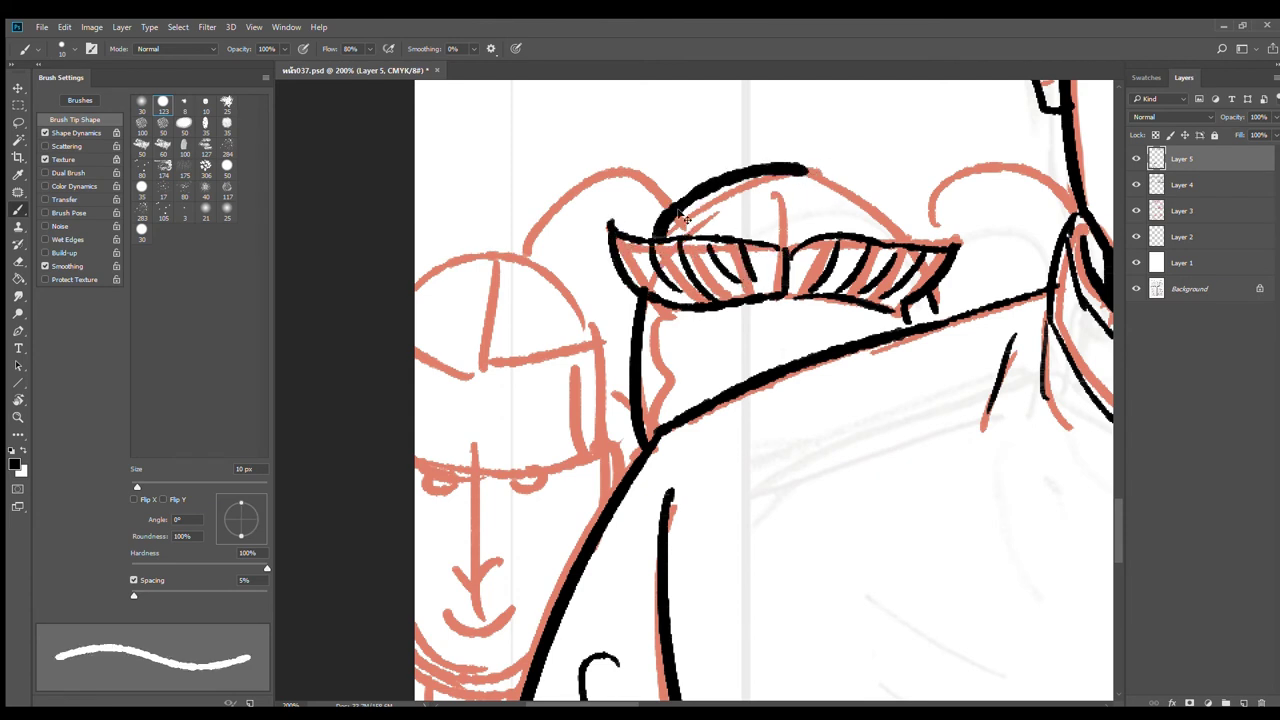
key("ctrl+z")
mouse_move(654, 238)
left_mouse_down()
mouse_move(700, 191)
mouse_move(775, 162)
mouse_move(786, 262)
left_mouse_up()
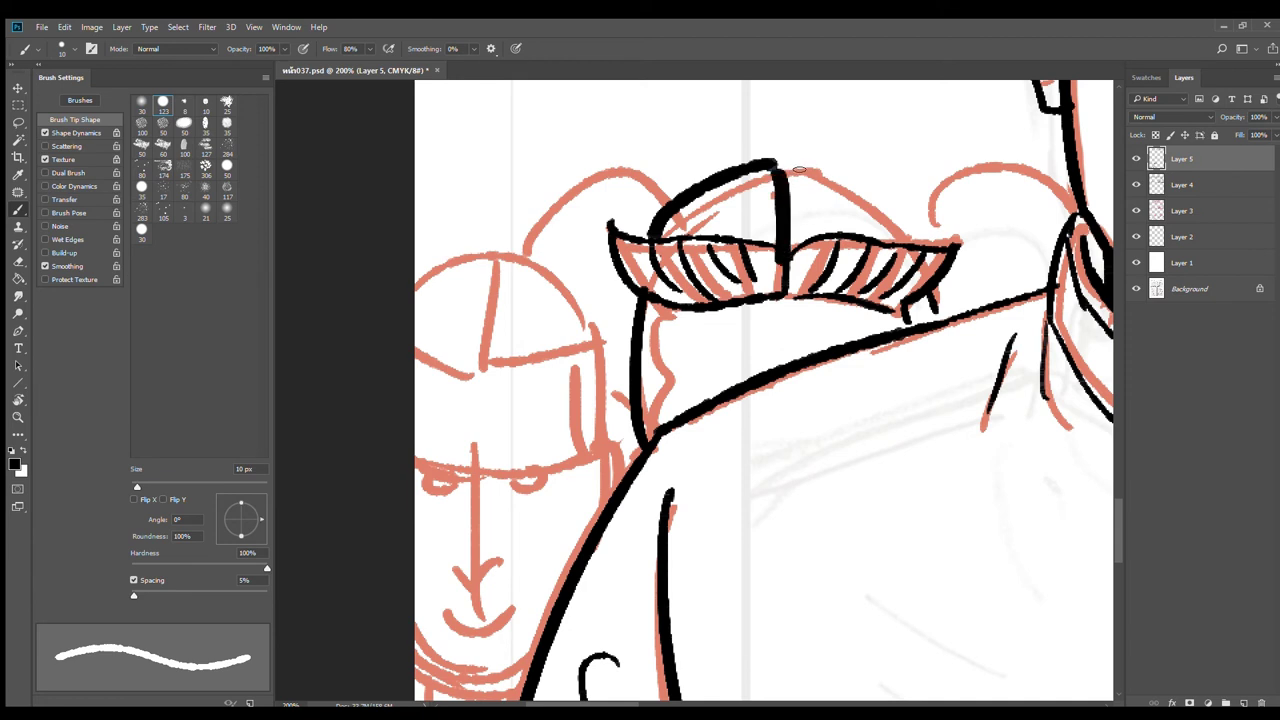
key("ctrl+z")
left_click_drag(778, 166, 786, 248)
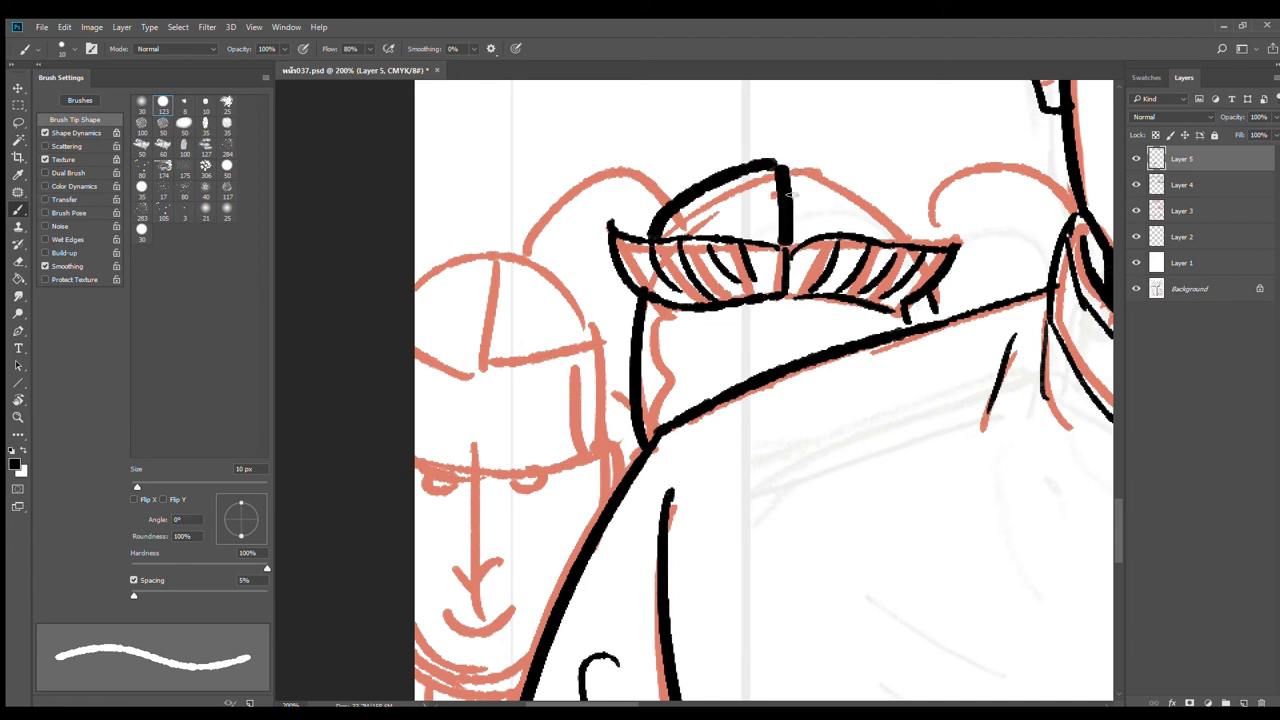
key("ctrl+z")
left_click_drag(780, 170, 786, 248)
key("ctrl+z")
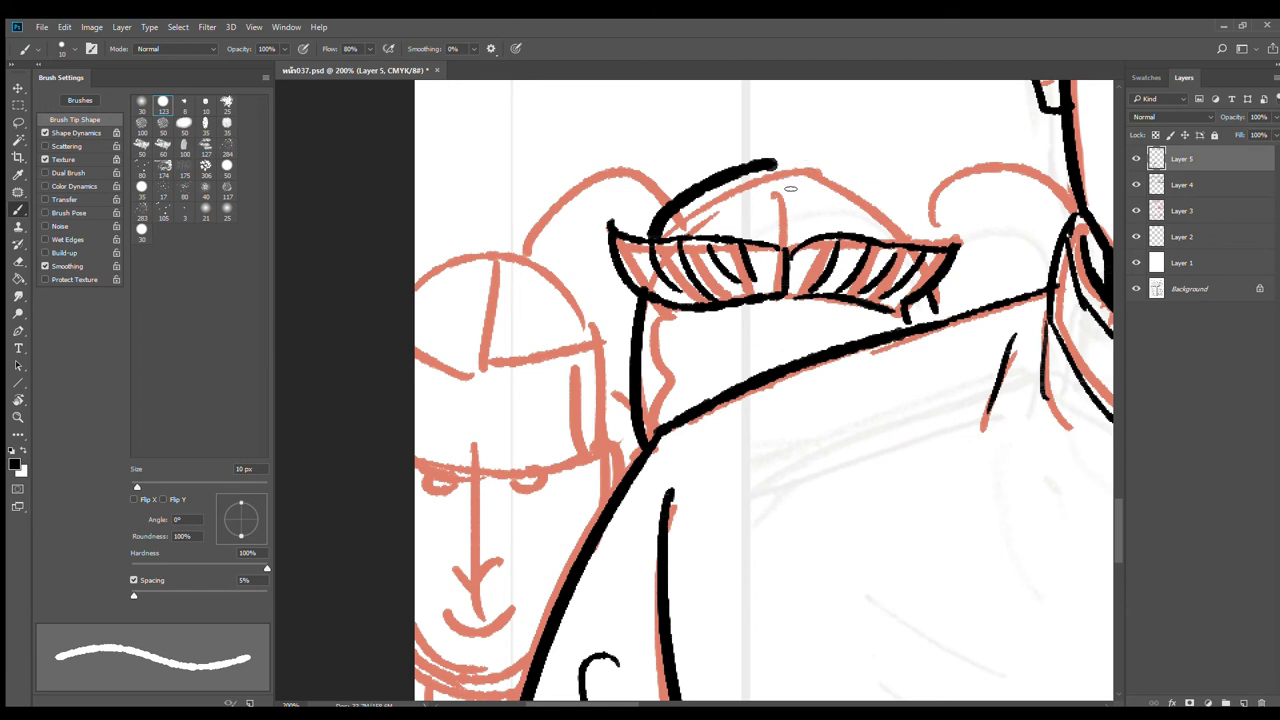
Step: Ink the crown's centre parting, its right contour down to the fringe, and short hair strokes on both sides
left_click_drag(781, 168, 787, 234)
mouse_move(780, 162)
left_mouse_down()
mouse_move(852, 178)
mouse_move(928, 248)
left_mouse_up()
mouse_move(711, 203)
left_mouse_down()
mouse_move(739, 223)
mouse_move(757, 213)
left_mouse_up()
left_click_drag(830, 188, 821, 214)
Step: Ink the wavy sideburn edge and a short brow stroke on the face below the flared fringe
left_click_drag(676, 311, 655, 422)
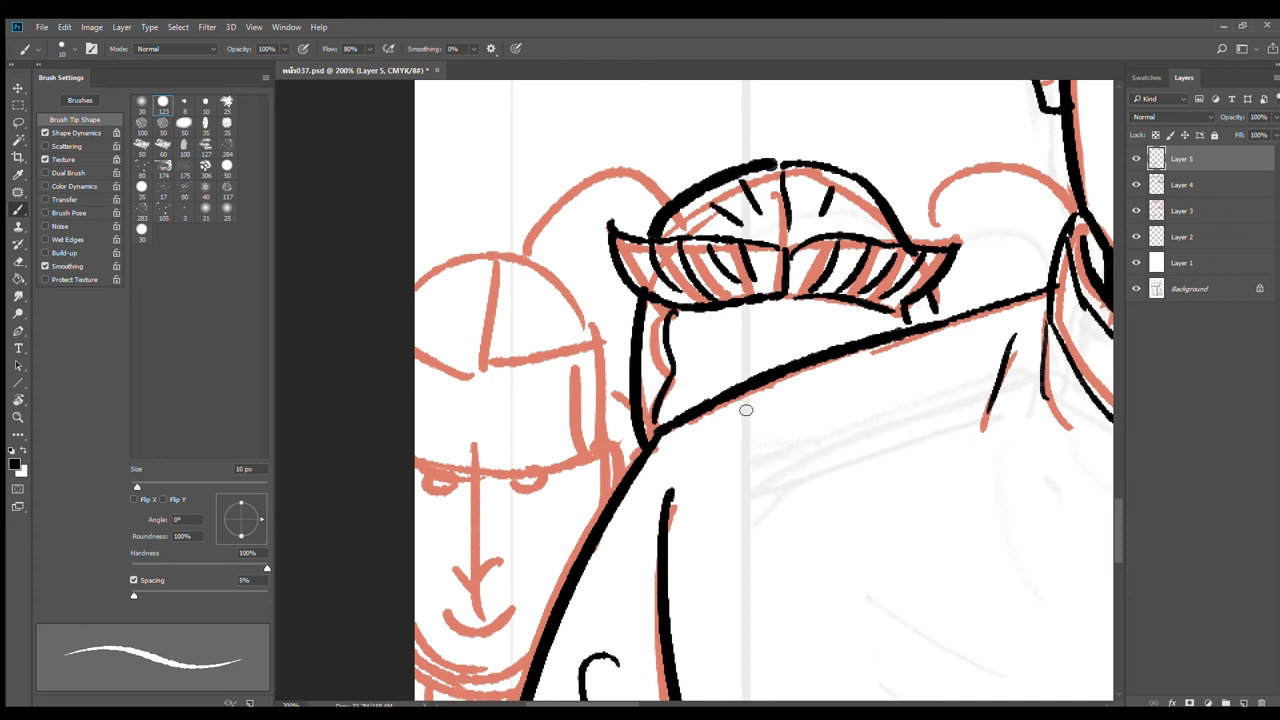
left_click_drag(697, 383, 728, 389)
Step: Ink the rounded head tops of the two partly hidden figures on either side of the man with the flared fringe
mouse_move(932, 297)
left_mouse_down()
mouse_move(923, 320)
mouse_move(758, 336)
left_mouse_up()
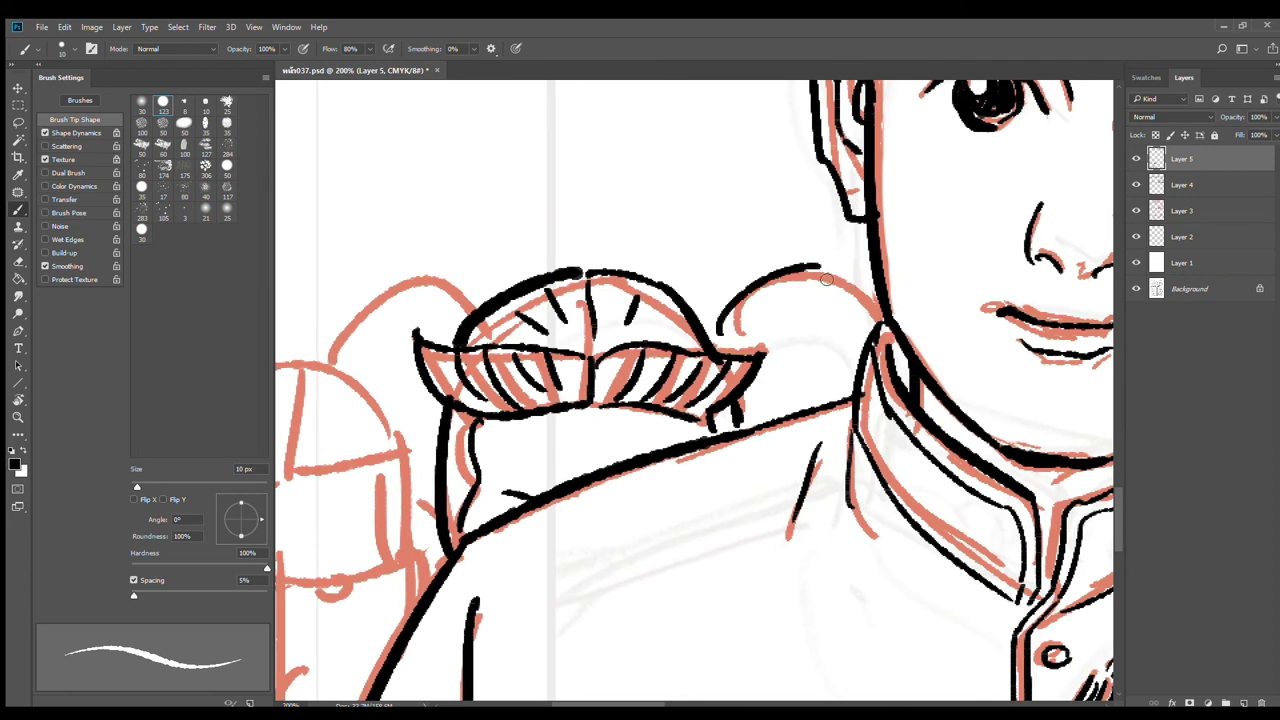
left_click_drag(487, 405, 844, 307)
left_click_drag(683, 255, 838, 213)
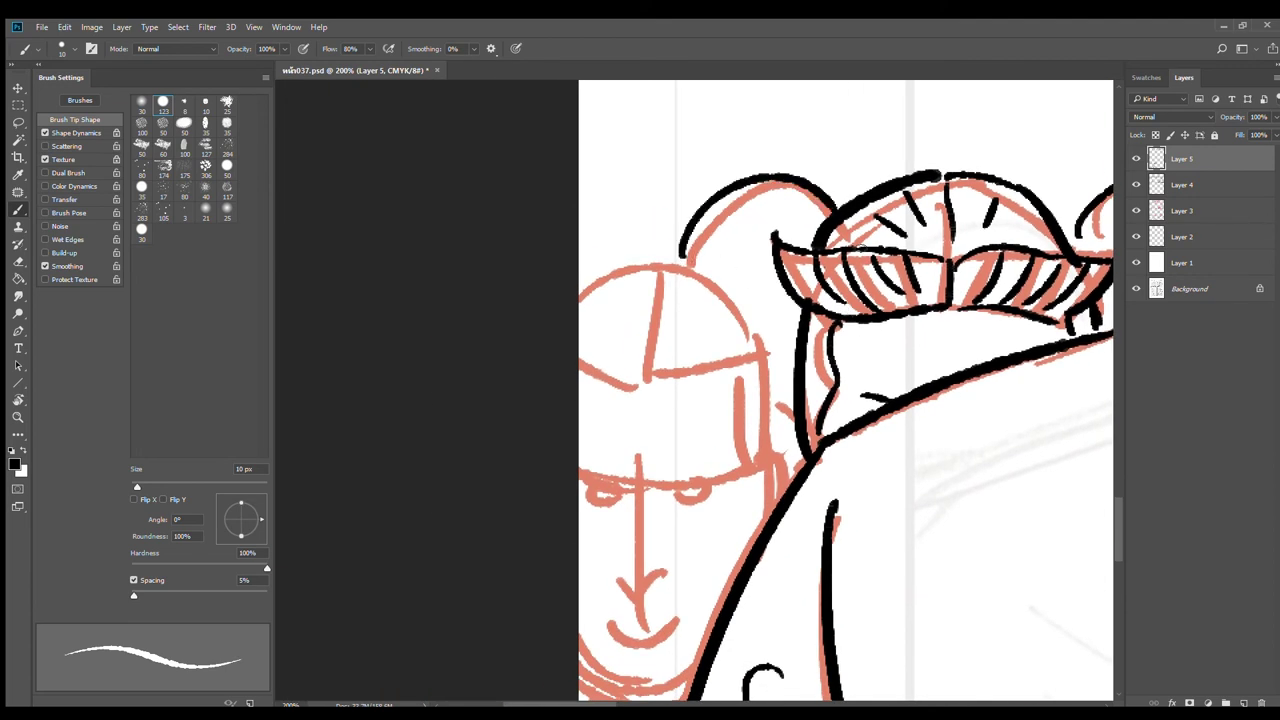
Step: Ink the leftmost figure's rounded hair crown with its centre parting, lower fringe edge and curved strands on both halves
left_click_drag(718, 384, 778, 299)
mouse_move(634, 194)
left_mouse_down()
mouse_move(749, 166)
mouse_move(840, 262)
left_mouse_up()
mouse_move(718, 167)
left_mouse_down()
mouse_move(707, 304)
mouse_move(830, 262)
left_mouse_up()
left_click_drag(713, 271, 818, 245)
left_click_drag(712, 245, 794, 205)
left_click_drag(710, 222, 766, 178)
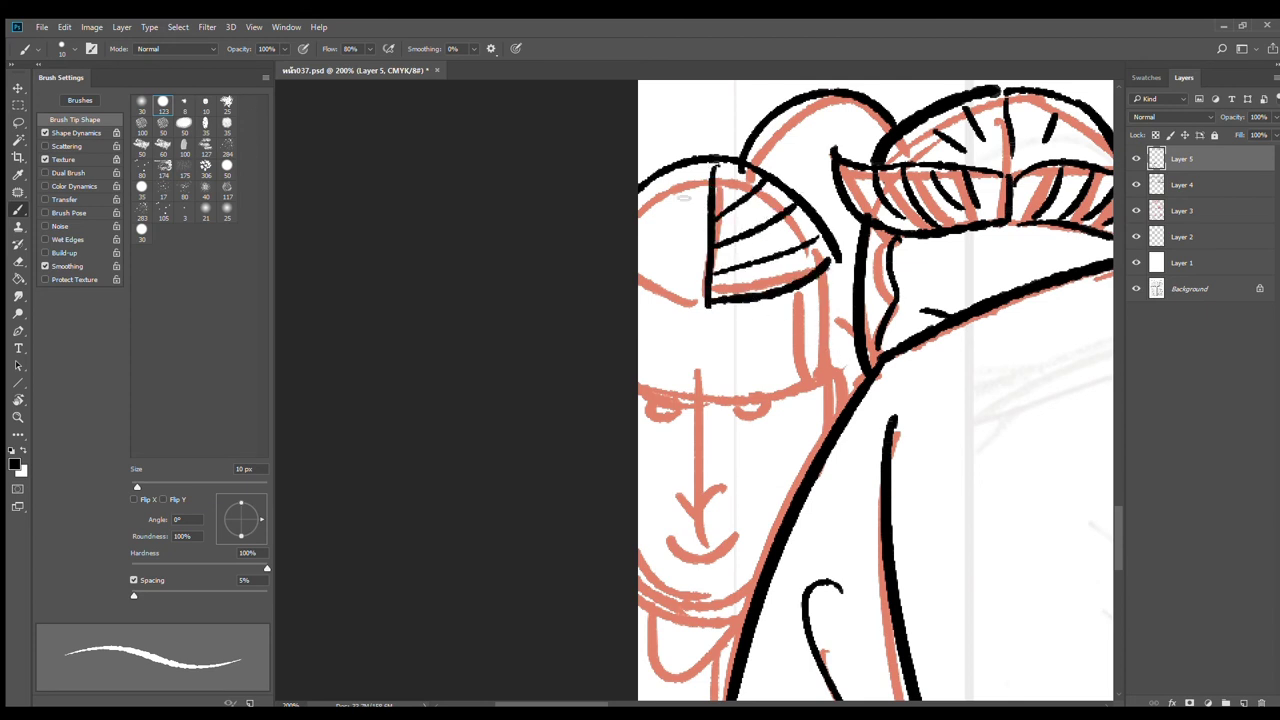
mouse_move(670, 180)
left_mouse_down()
mouse_move(708, 232)
mouse_move(640, 192)
left_mouse_up()
left_click_drag(700, 272, 640, 236)
left_click_drag(640, 290, 706, 305)
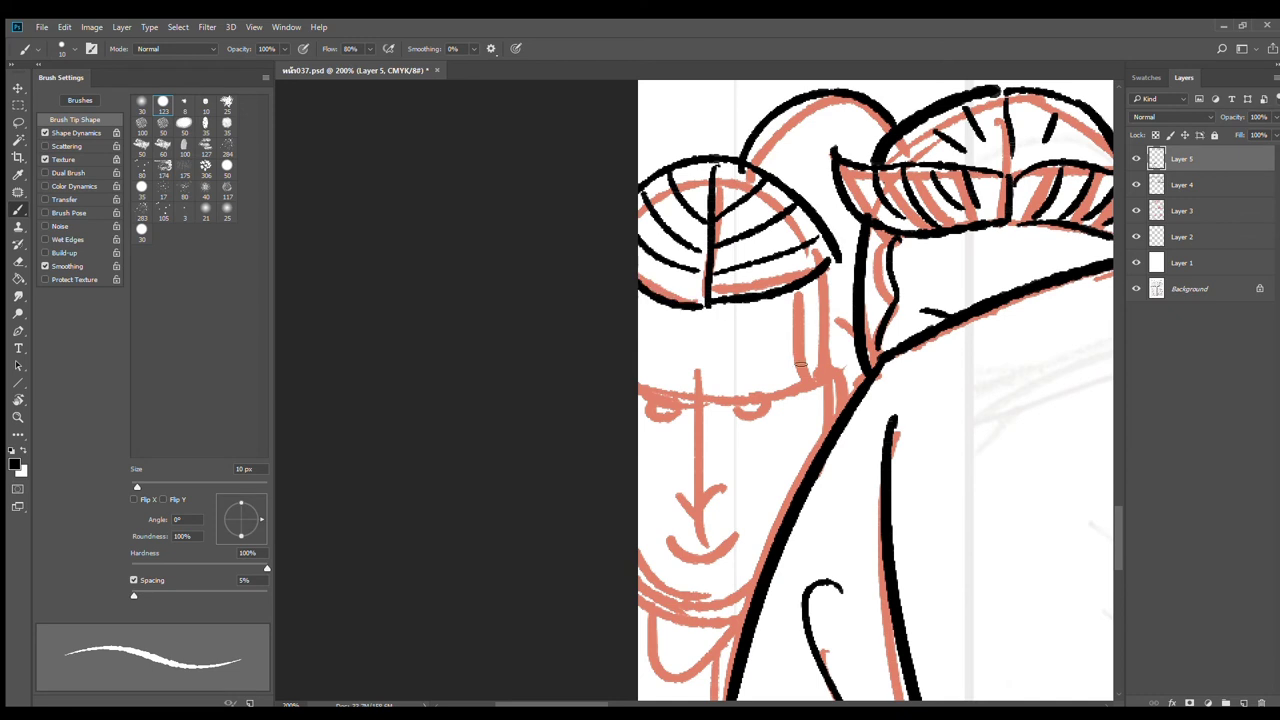
Step: Ink the outer side of the leftmost figure's head and the wavy sideburn edge down to the shoulder line
left_click_drag(833, 254, 849, 366)
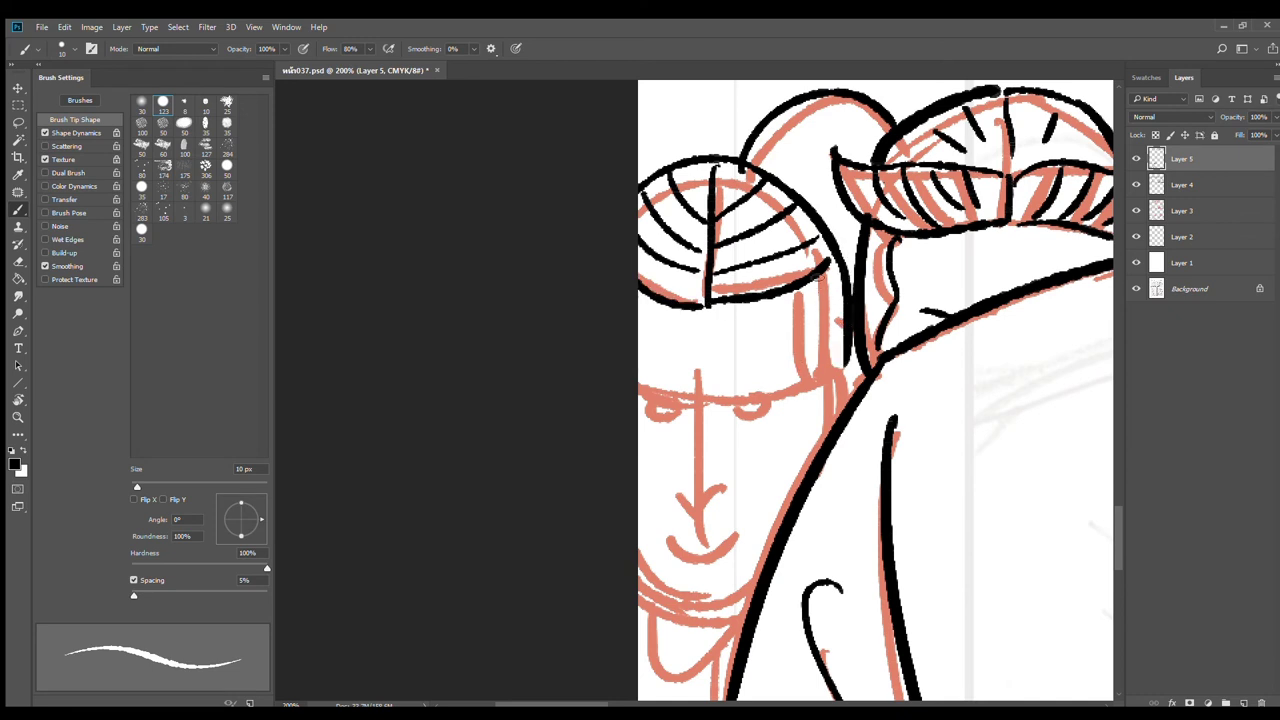
left_click_drag(818, 272, 832, 416)
left_click_drag(852, 356, 832, 426)
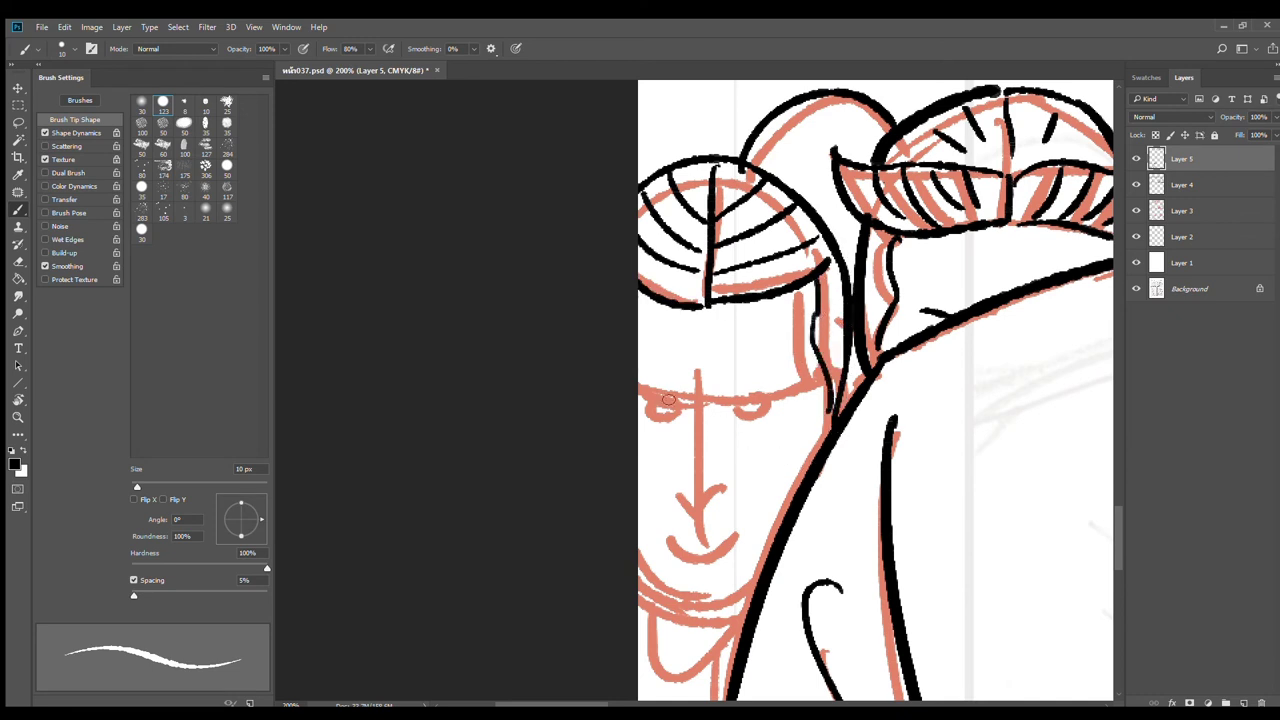
Step: Ink thick eyebrows, dark pupils and lower eyelid lines on the leftmost figure's face
left_click_drag(640, 397, 812, 388)
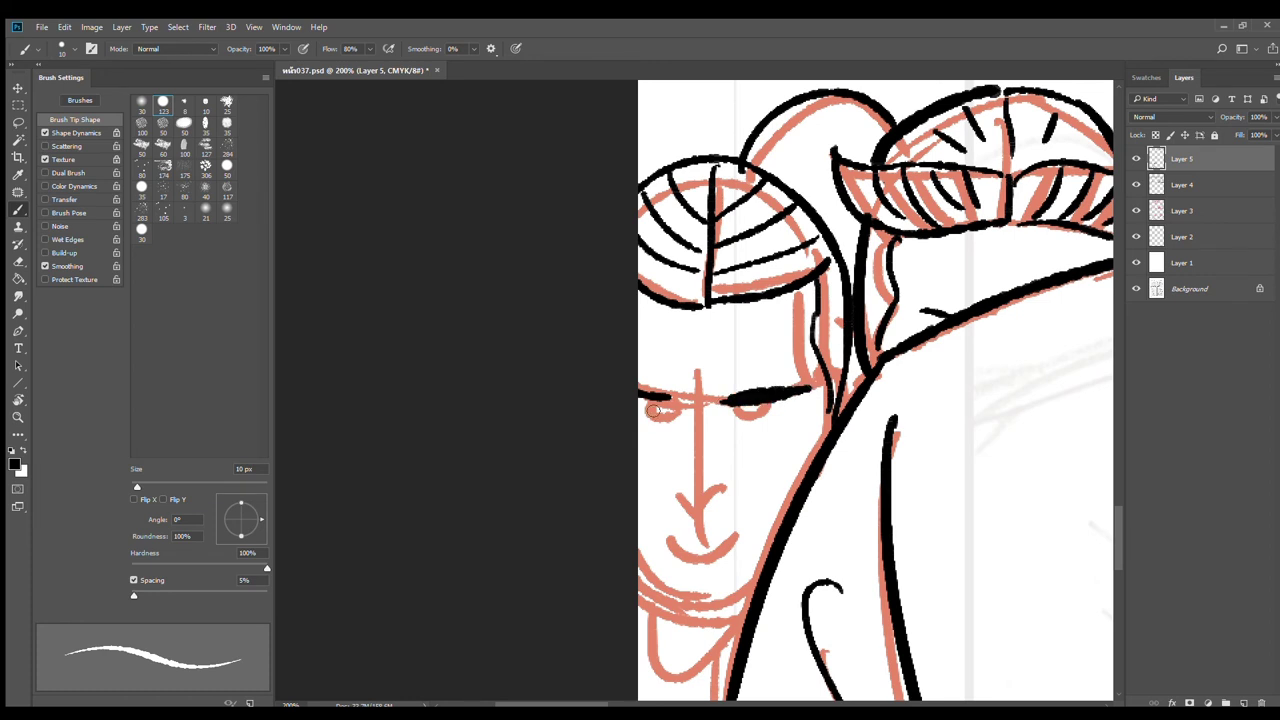
left_click_drag(652, 405, 640, 402)
mouse_move(752, 410)
left_mouse_down()
mouse_move(770, 406)
mouse_move(774, 428)
mouse_move(786, 424)
left_mouse_up()
left_click_drag(676, 414, 642, 410)
Step: Ink the leftmost figure's nose, smiling mouth, short under-lip stroke and curved jawline
mouse_move(674, 478)
left_mouse_down()
mouse_move(708, 494)
mouse_move(696, 523)
mouse_move(756, 500)
left_mouse_up()
left_click_drag(692, 545, 720, 540)
left_click_drag(640, 562, 734, 592)
left_click_drag(757, 496, 773, 327)
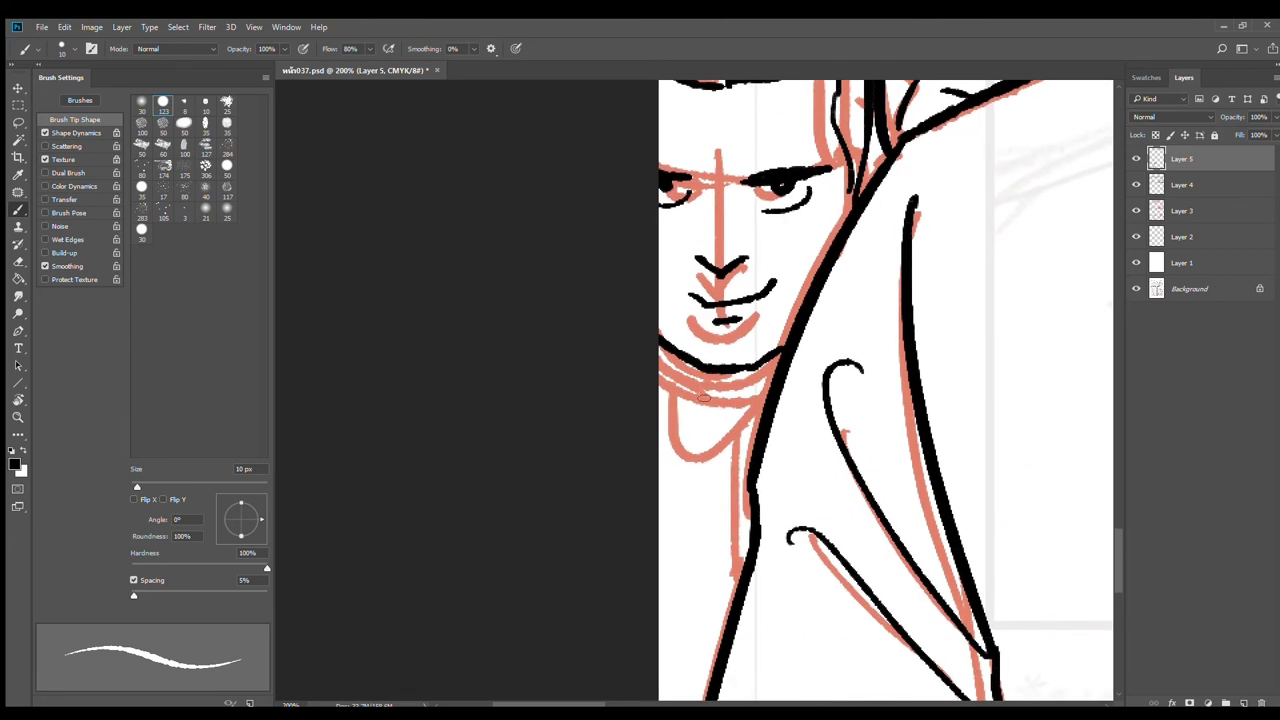
Step: Ink the leftmost figure's neck lines, collar, round button and front opening, plus a few short fold strokes on the chest
left_click_drag(656, 370, 718, 408)
mouse_move(720, 384)
left_mouse_down()
mouse_move(735, 383)
mouse_move(720, 534)
left_mouse_up()
left_click_drag(738, 434, 736, 446)
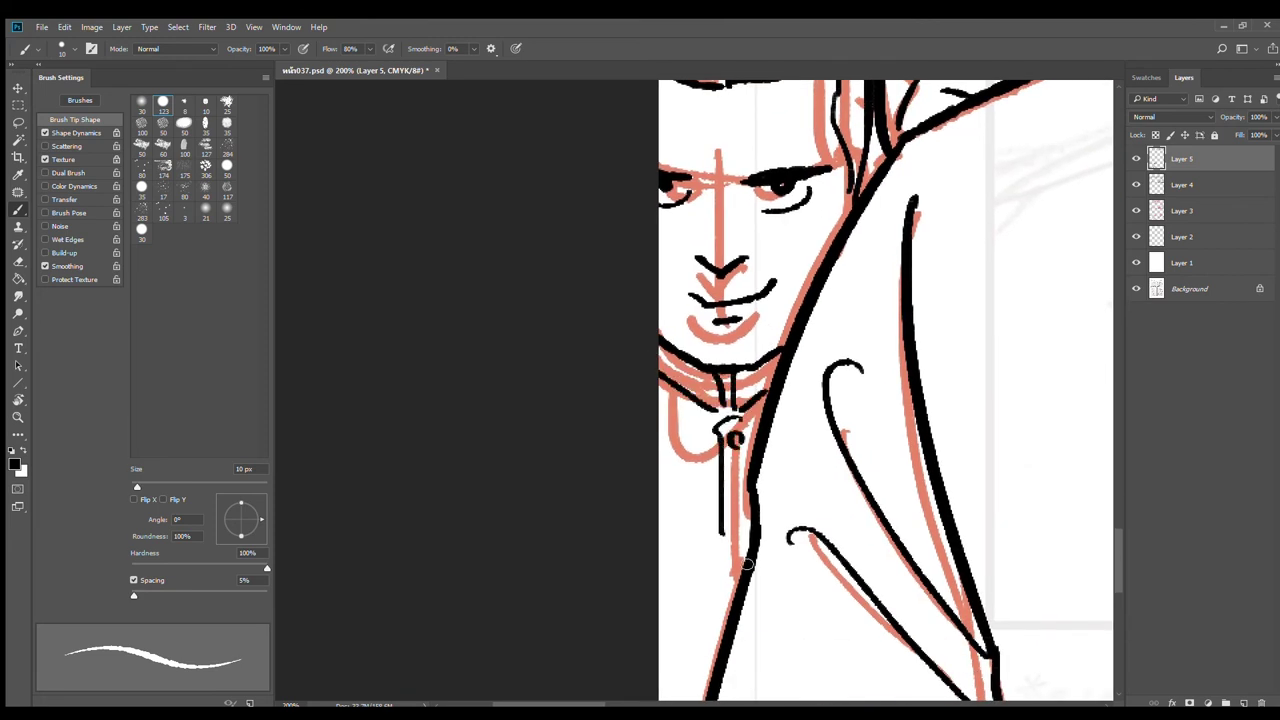
mouse_move(660, 523)
left_mouse_down()
mouse_move(711, 558)
mouse_move(717, 580)
mouse_move(711, 526)
left_mouse_up()
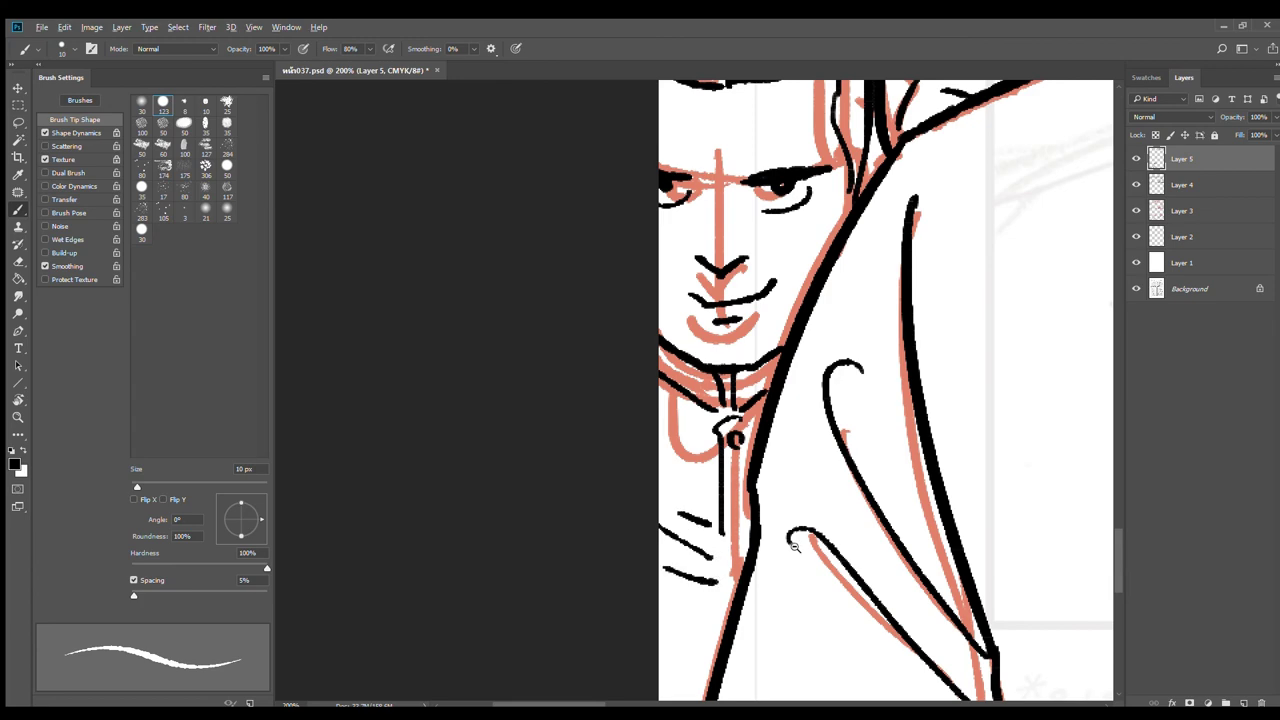
Step: Save the comic page document
left_click(798, 547, "alt")
left_click(798, 547, "alt")
mouse_move(924, 540)
left_mouse_down()
mouse_move(860, 471)
mouse_move(760, 420)
left_mouse_up()
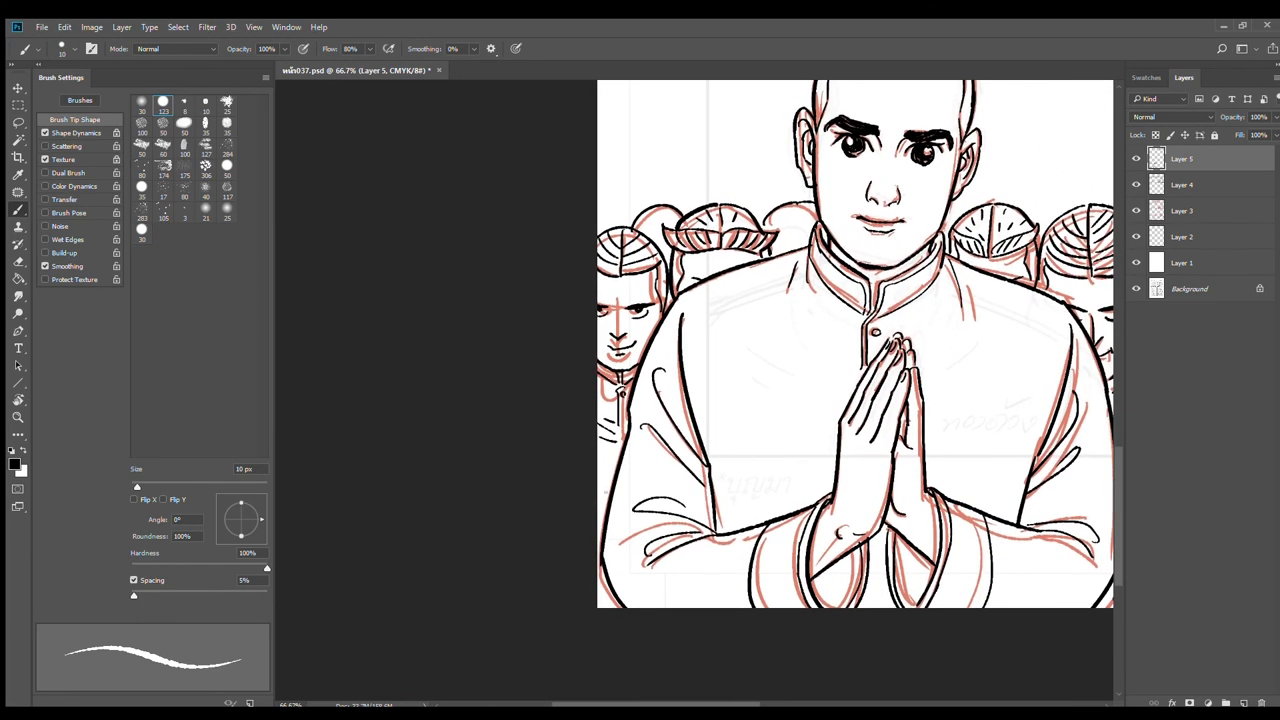
mouse_move(906, 372)
left_mouse_down()
mouse_move(802, 416)
mouse_move(796, 471)
left_mouse_up()
left_click(945, 467, "alt")
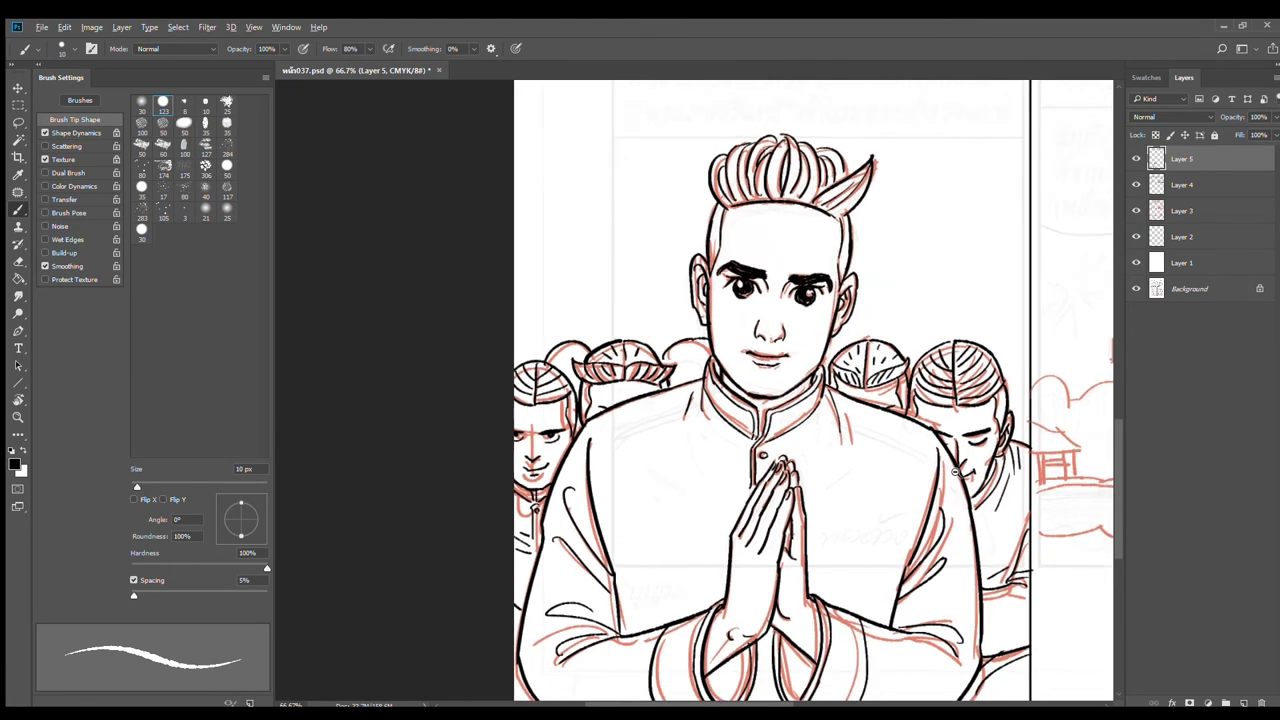
left_click(945, 467, "alt")
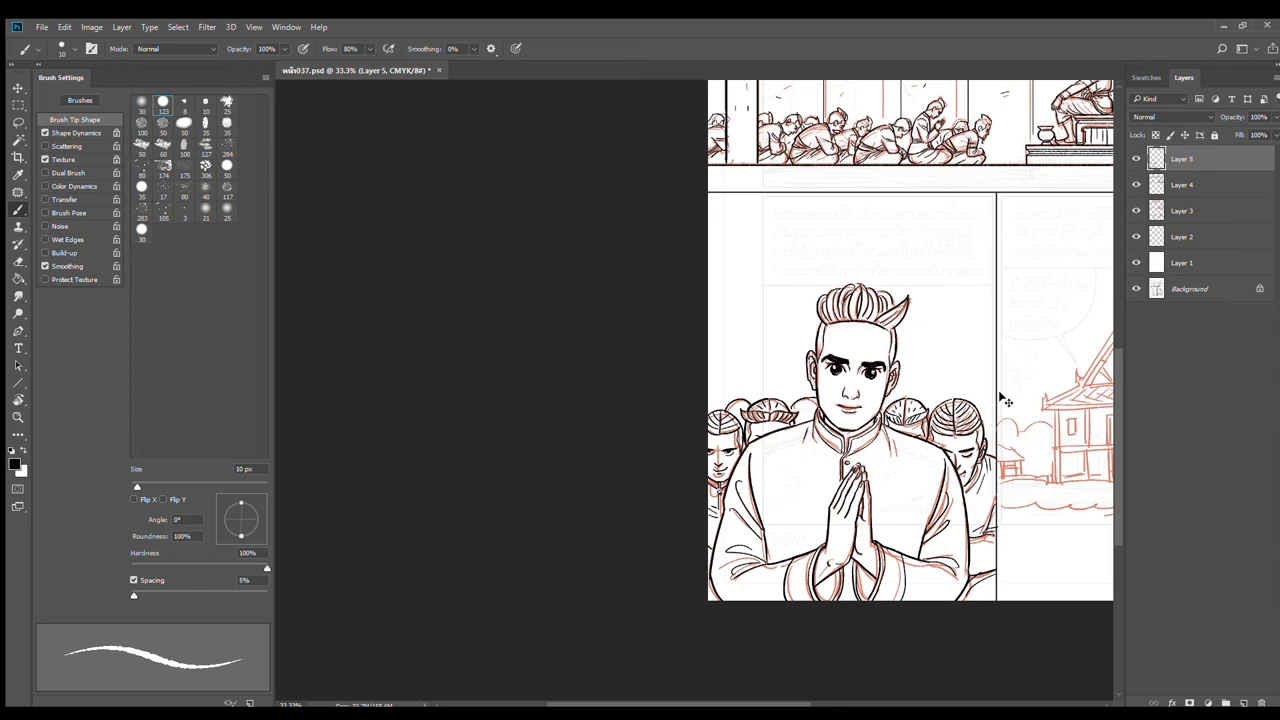
key("ctrl+s")
Step: Ink the house's lower left roof ridge as two sloping lines ending in a pointed finial at the eave
left_click_drag(1046, 397, 804, 324)
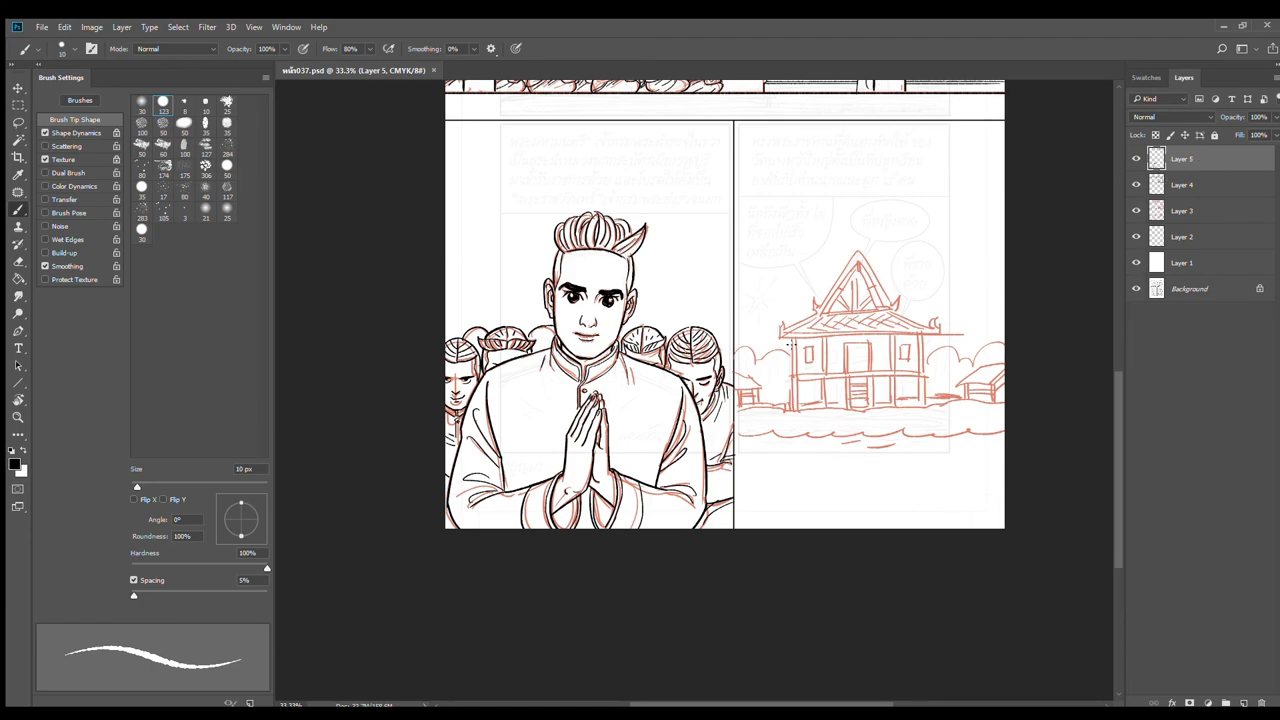
scroll(795, 338, "up", 5)
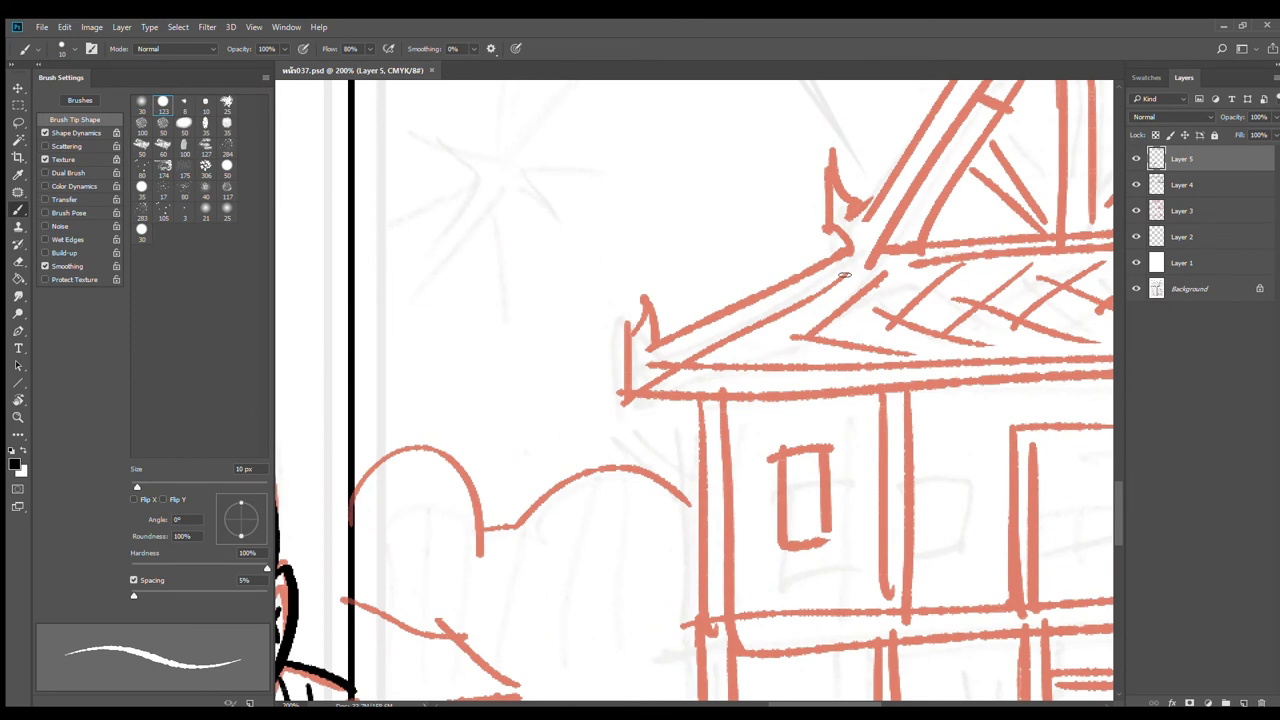
left_click_drag(859, 268, 631, 391)
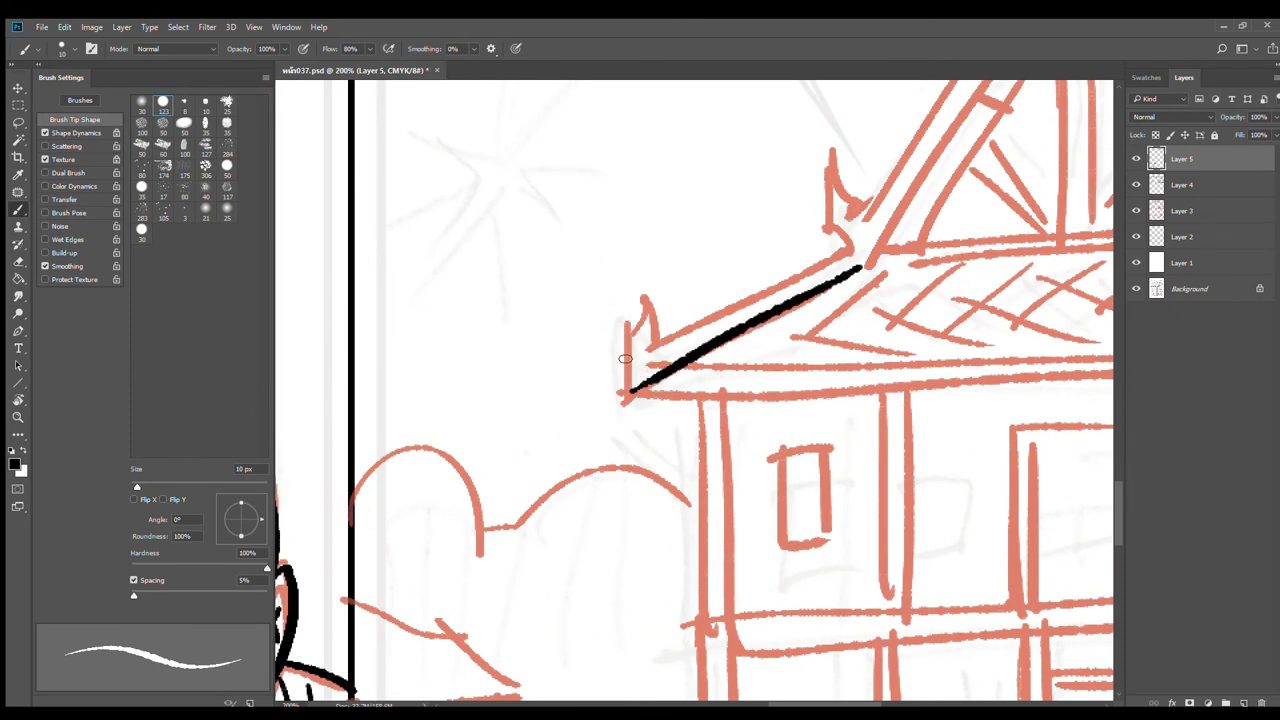
left_click_drag(624, 342, 626, 390)
mouse_move(623, 343)
left_mouse_down()
mouse_move(649, 298)
mouse_move(666, 323)
mouse_move(654, 336)
mouse_move(848, 252)
mouse_move(746, 328)
left_mouse_up()
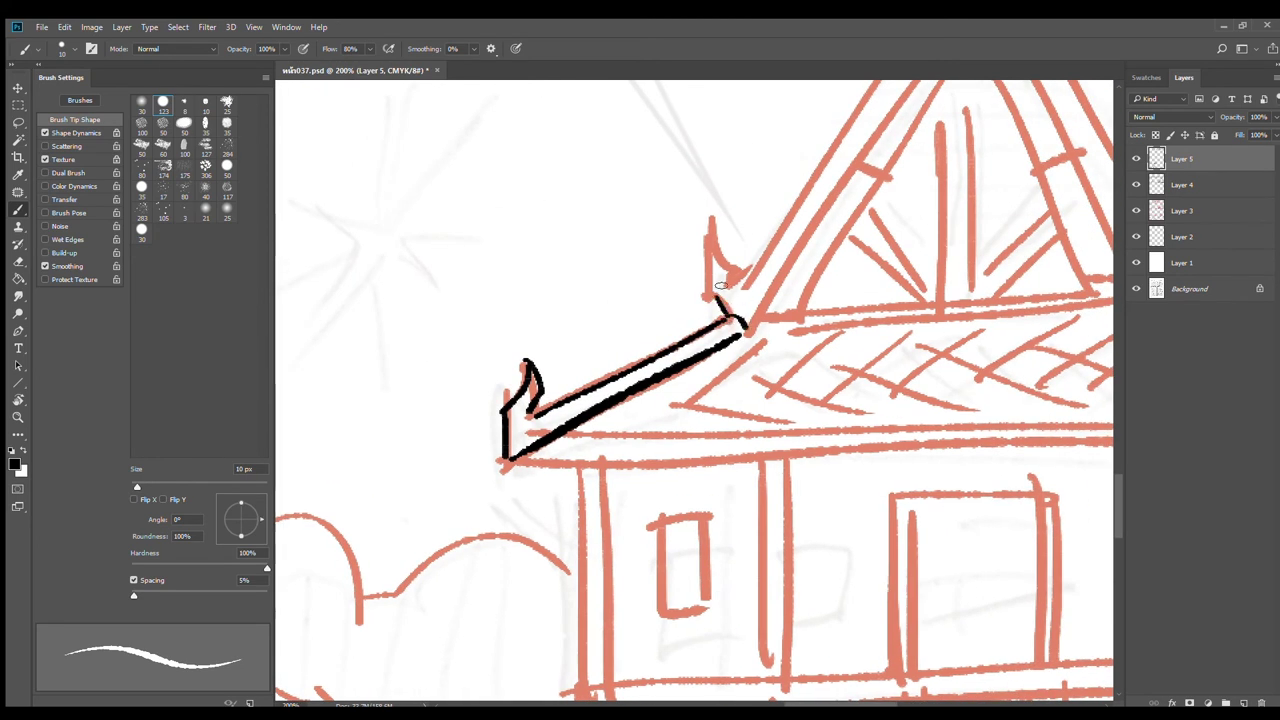
Step: Ink the pointed finial at the gable's left foot and the gable's straight inner and outer left edges
mouse_move(713, 233)
left_mouse_down()
mouse_move(718, 296)
mouse_move(731, 263)
mouse_move(754, 328)
mouse_move(618, 432)
left_mouse_up()
left_click(796, 181, "shift")
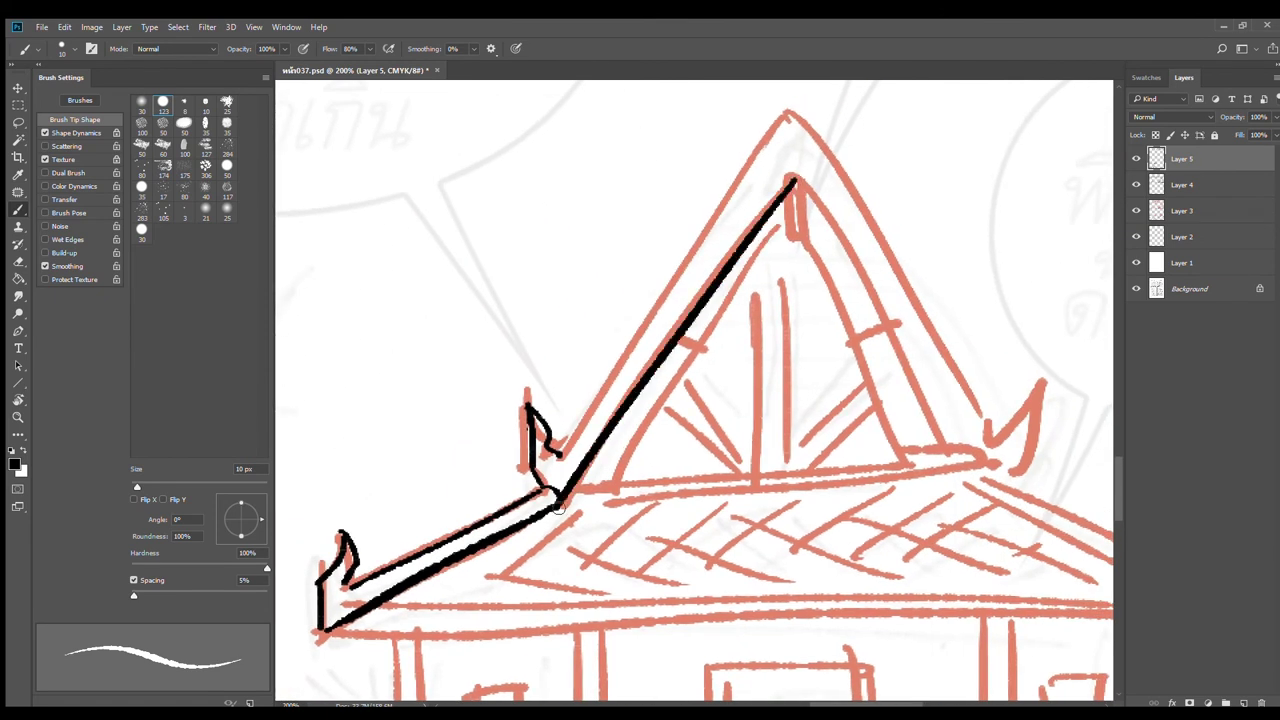
left_click(791, 113)
left_click(578, 414, "shift")
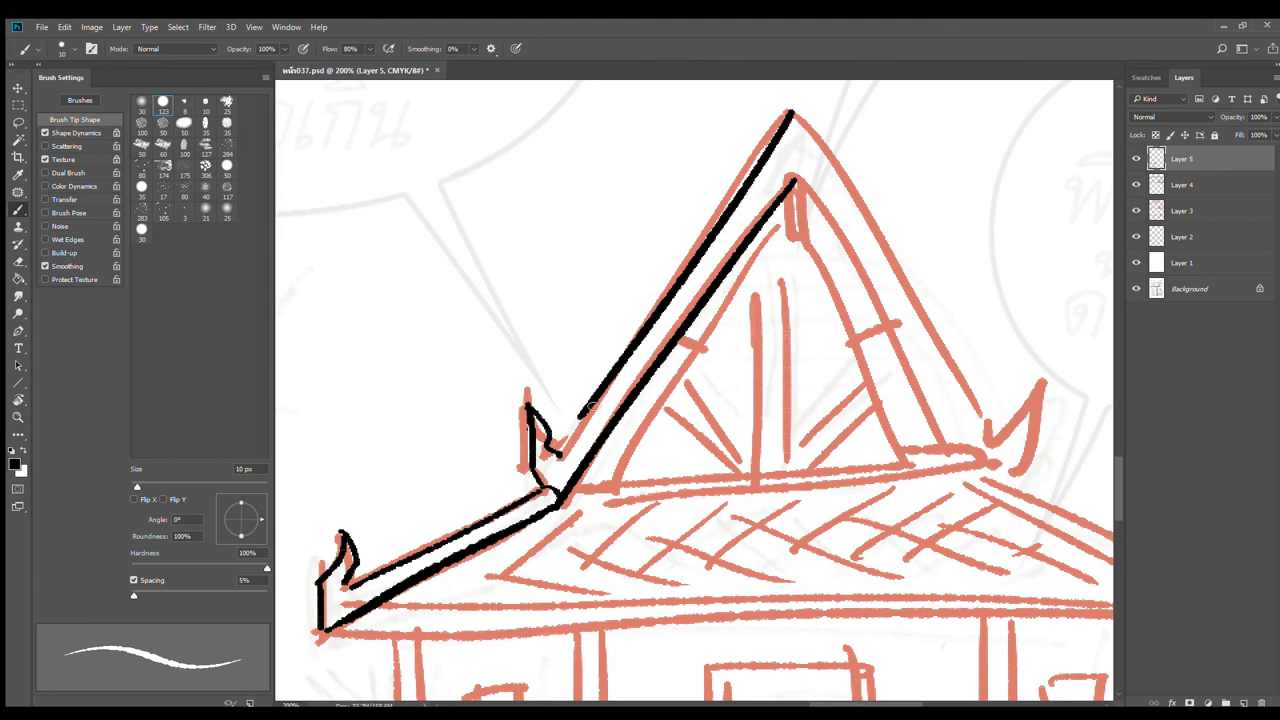
left_click_drag(583, 410, 561, 452)
left_click_drag(800, 400, 837, 202)
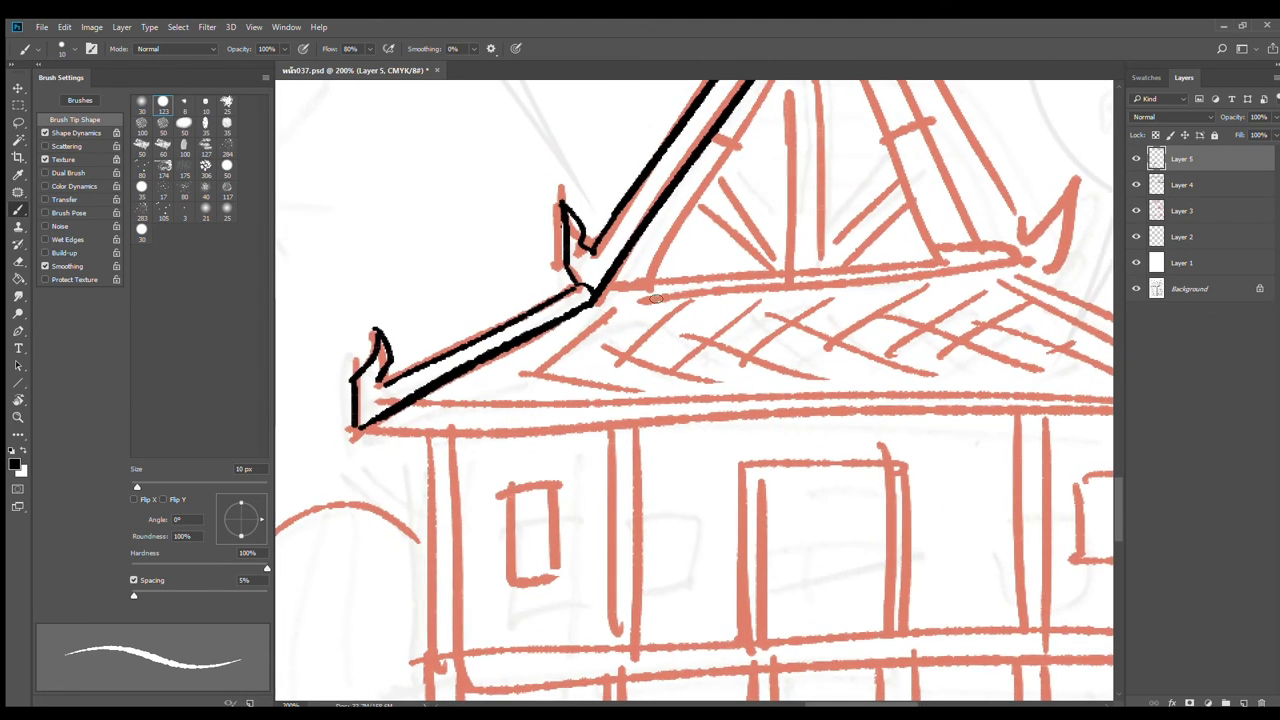
left_click(612, 284)
left_click(946, 249, "shift")
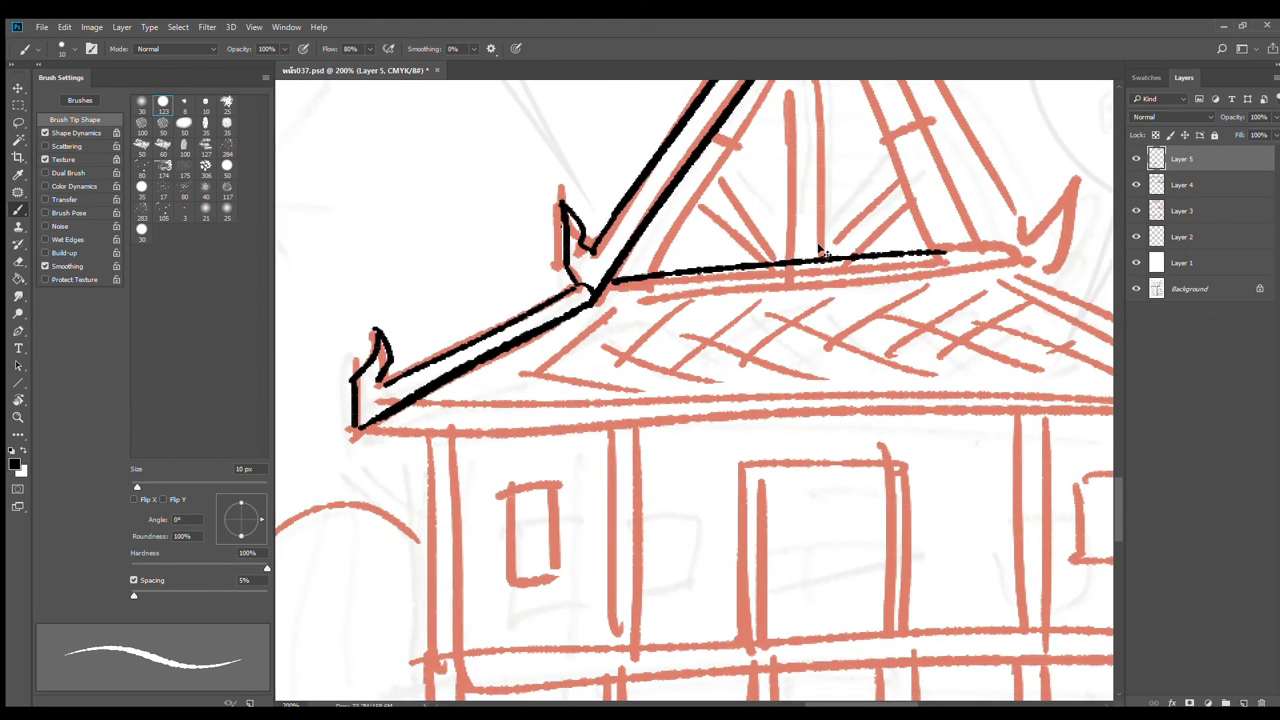
key("ctrl+z")
Step: Ink a straight base line across the gable and its straight inner and outer right edges down from the peak
left_click(626, 265)
left_click(983, 245, "shift")
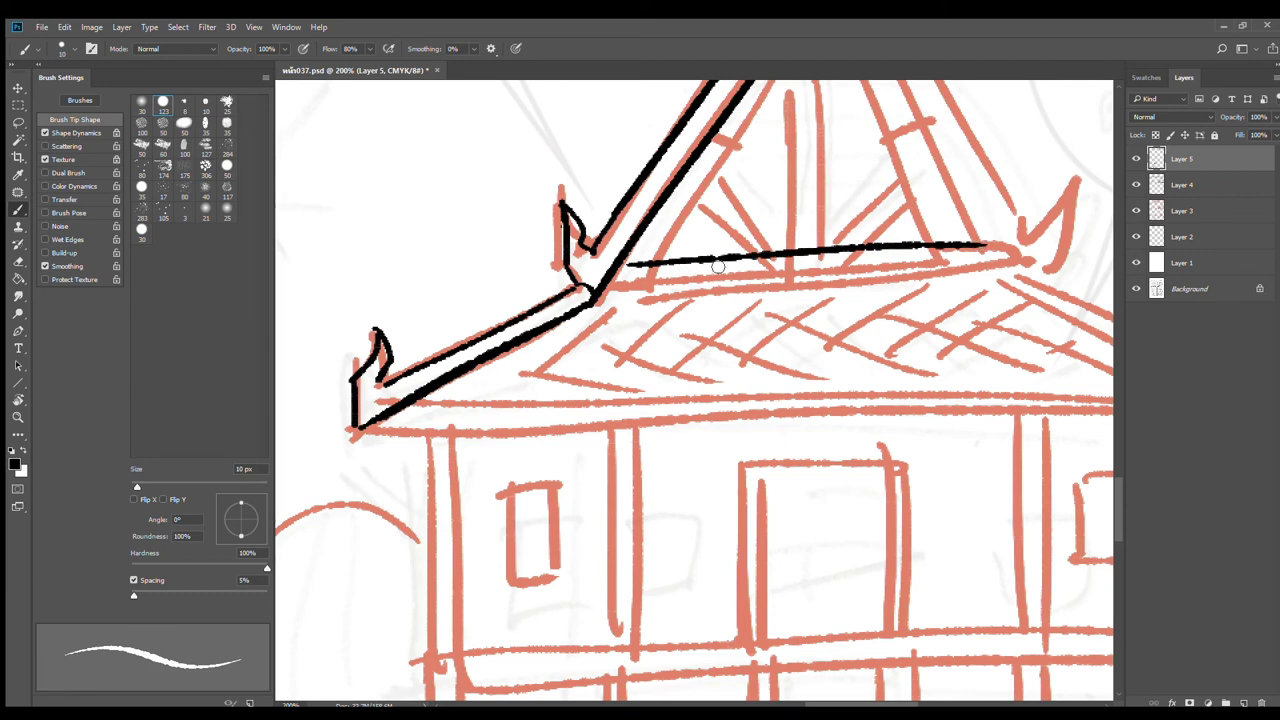
left_click_drag(717, 267, 740, 360)
key("r")
mouse_move(954, 343)
left_mouse_down()
mouse_move(762, 148)
mouse_move(674, 143)
left_mouse_up()
key("b")
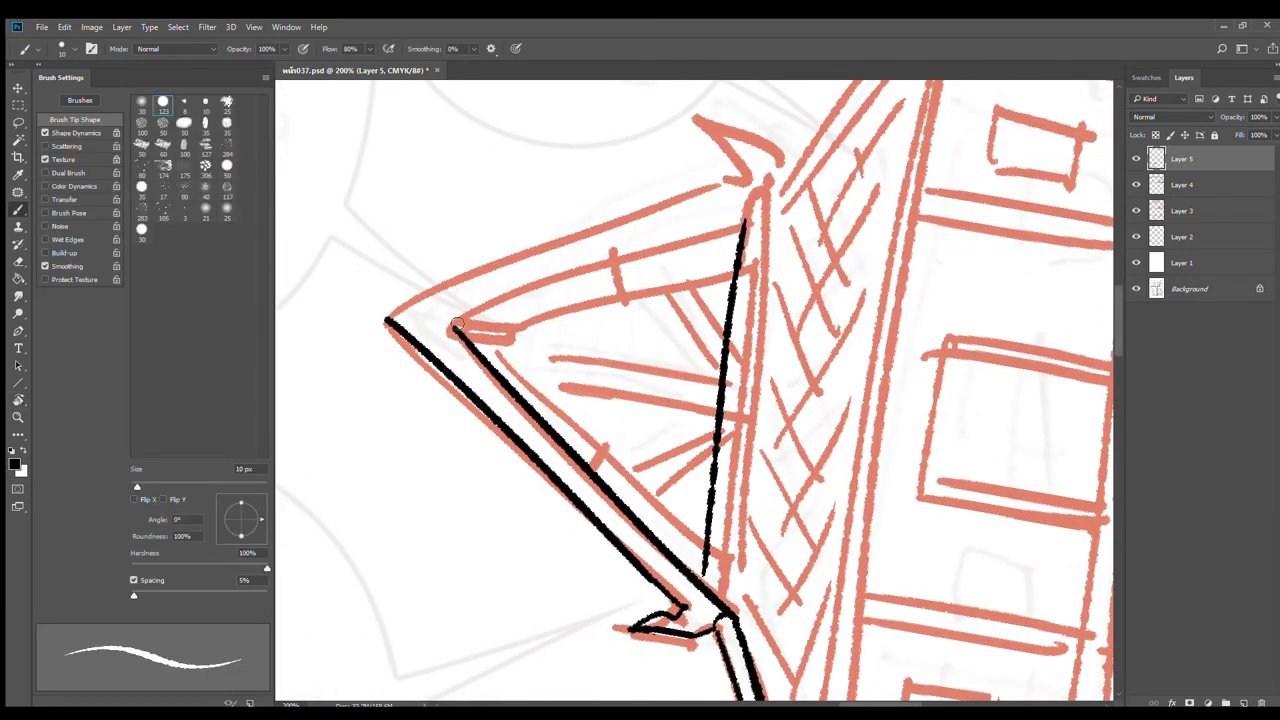
left_click(456, 325)
left_click(742, 216, "shift")
left_click_drag(388, 316, 742, 182)
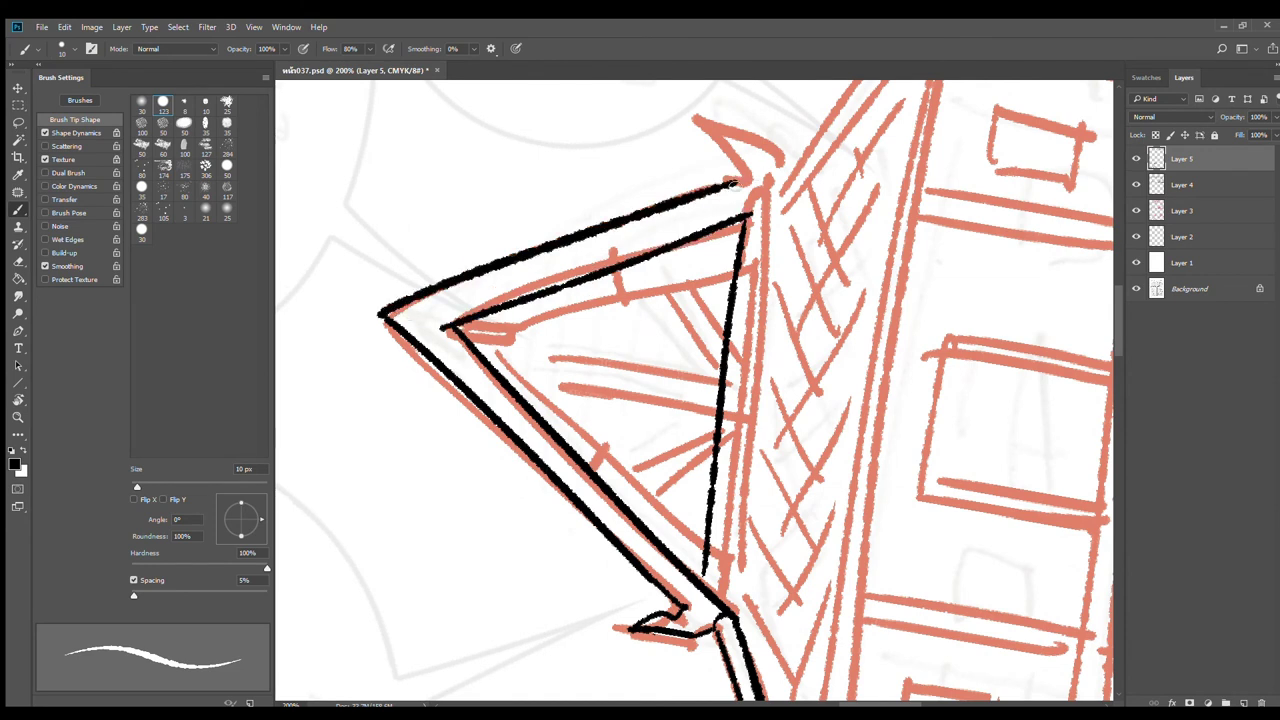
key("ctrl+z")
left_click_drag(383, 316, 752, 188)
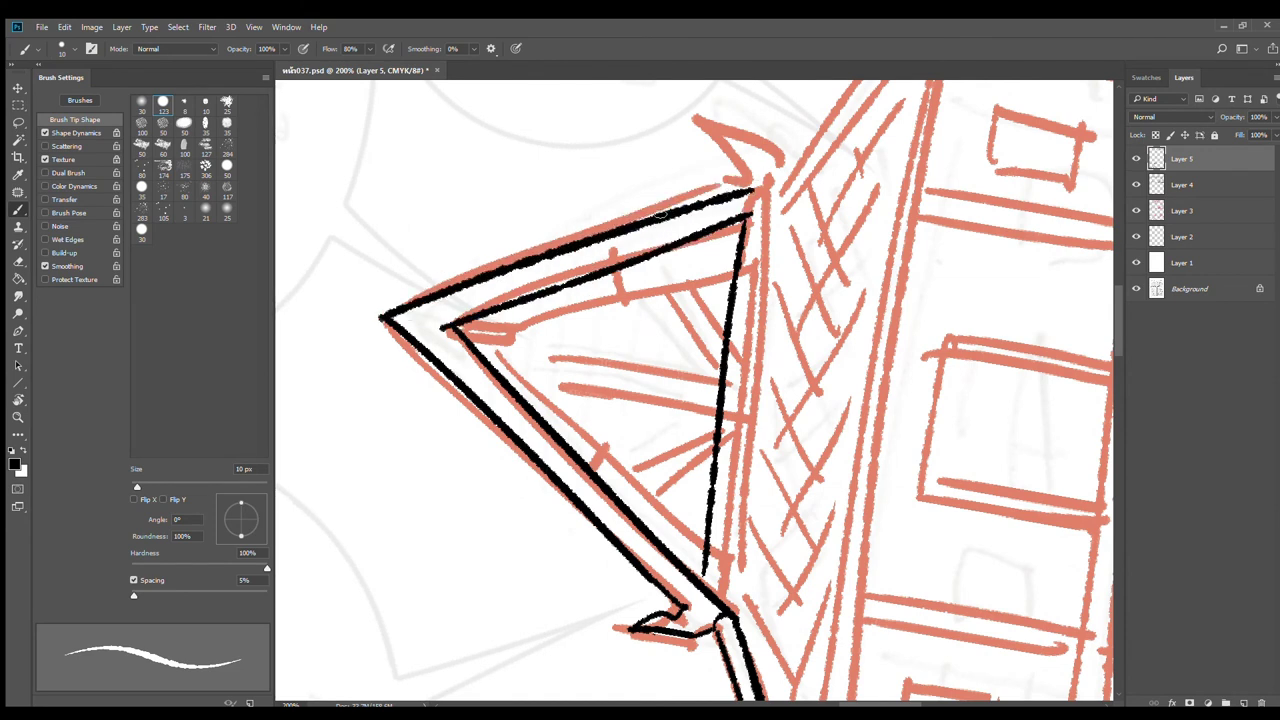
Step: Ink the curved corner and pointed finial at the gable's right foot
key("r")
mouse_move(838, 140)
left_mouse_down()
mouse_move(954, 334)
mouse_move(925, 497)
mouse_move(936, 483)
left_mouse_up()
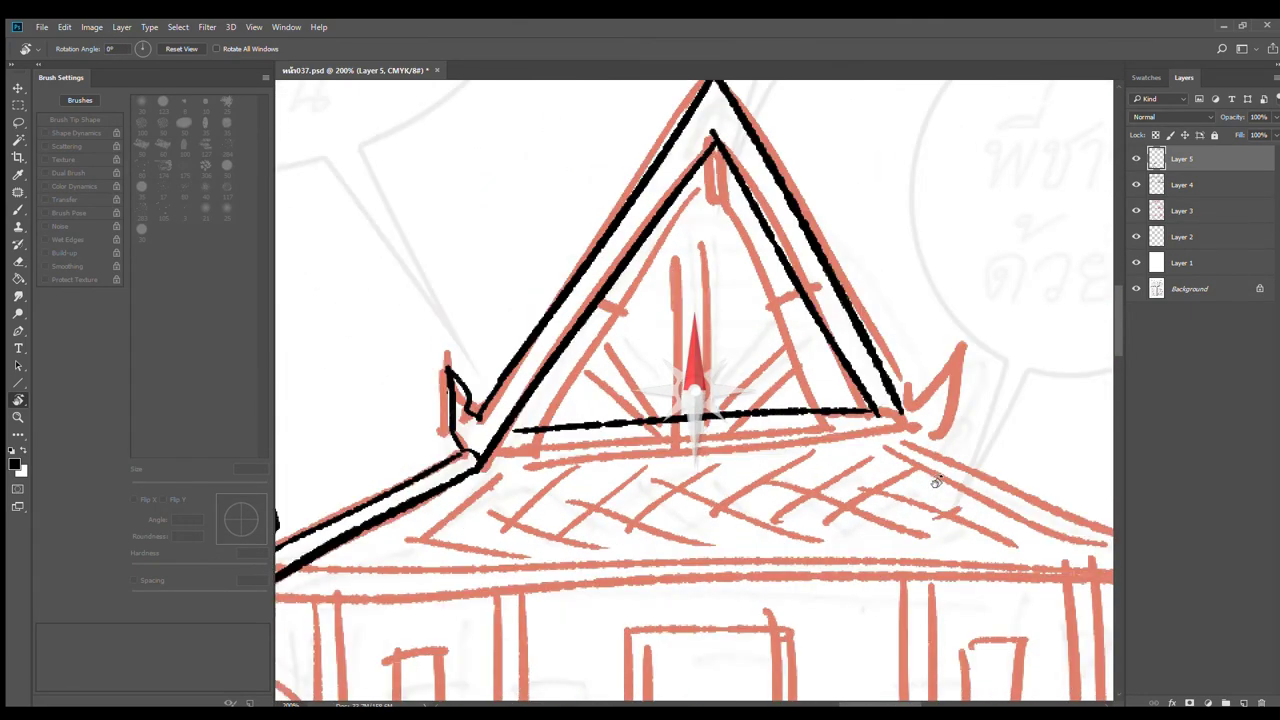
key("b")
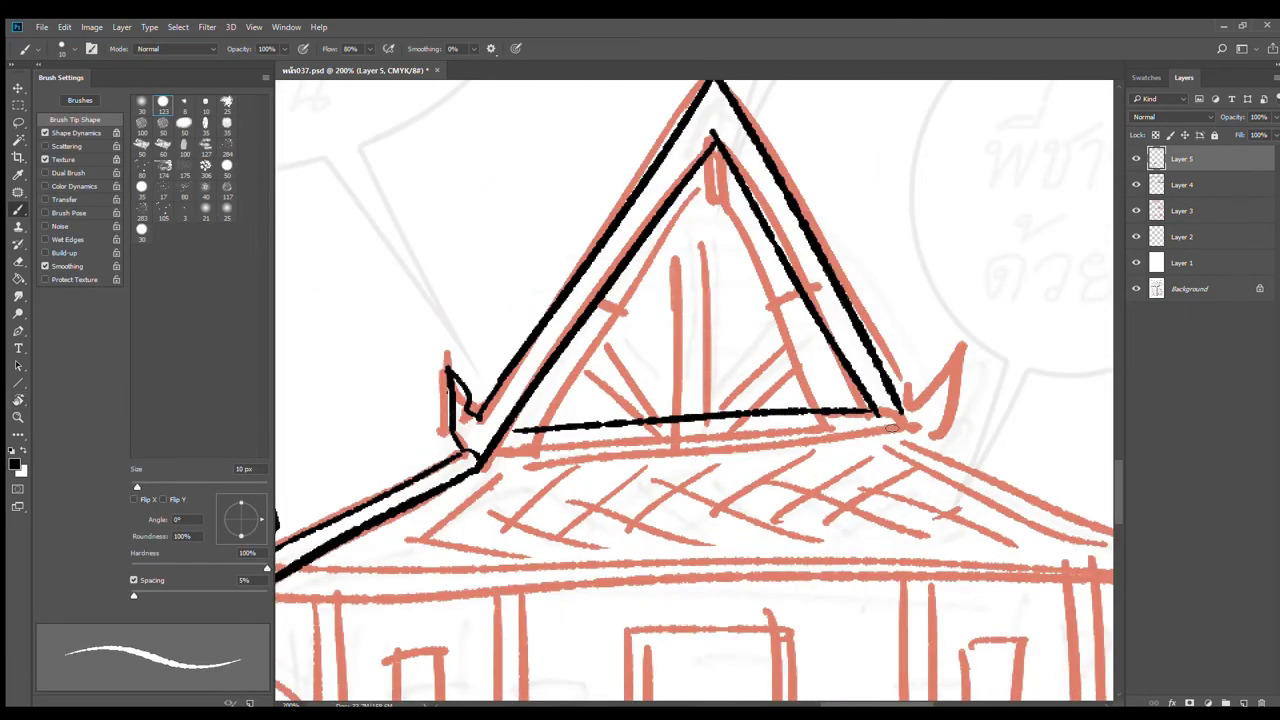
mouse_move(891, 428)
left_mouse_down()
mouse_move(912, 440)
mouse_move(942, 422)
mouse_move(934, 358)
mouse_move(911, 402)
left_mouse_up()
left_click_drag(967, 439, 800, 311)
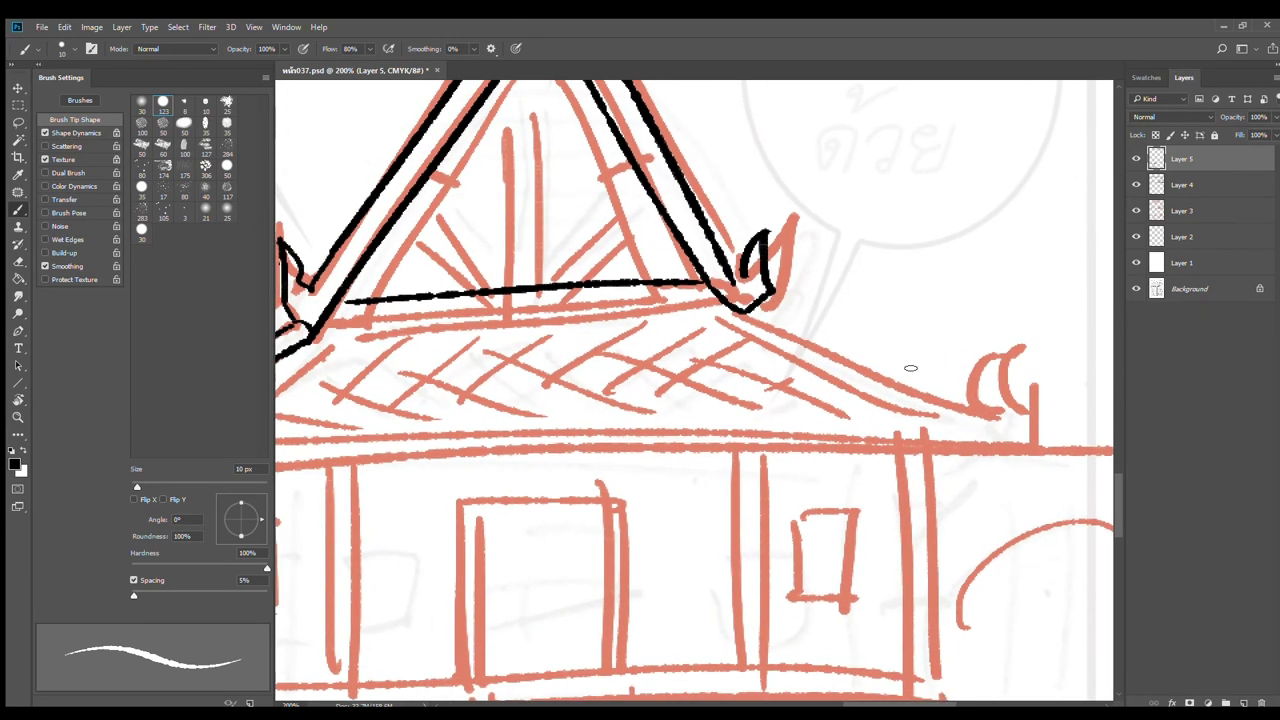
Step: Ink the lower right roof ridge as two sloping lines and add a short joining stroke at the gable's left base corner
key("r")
left_click_drag(990, 381, 940, 211)
key("b")
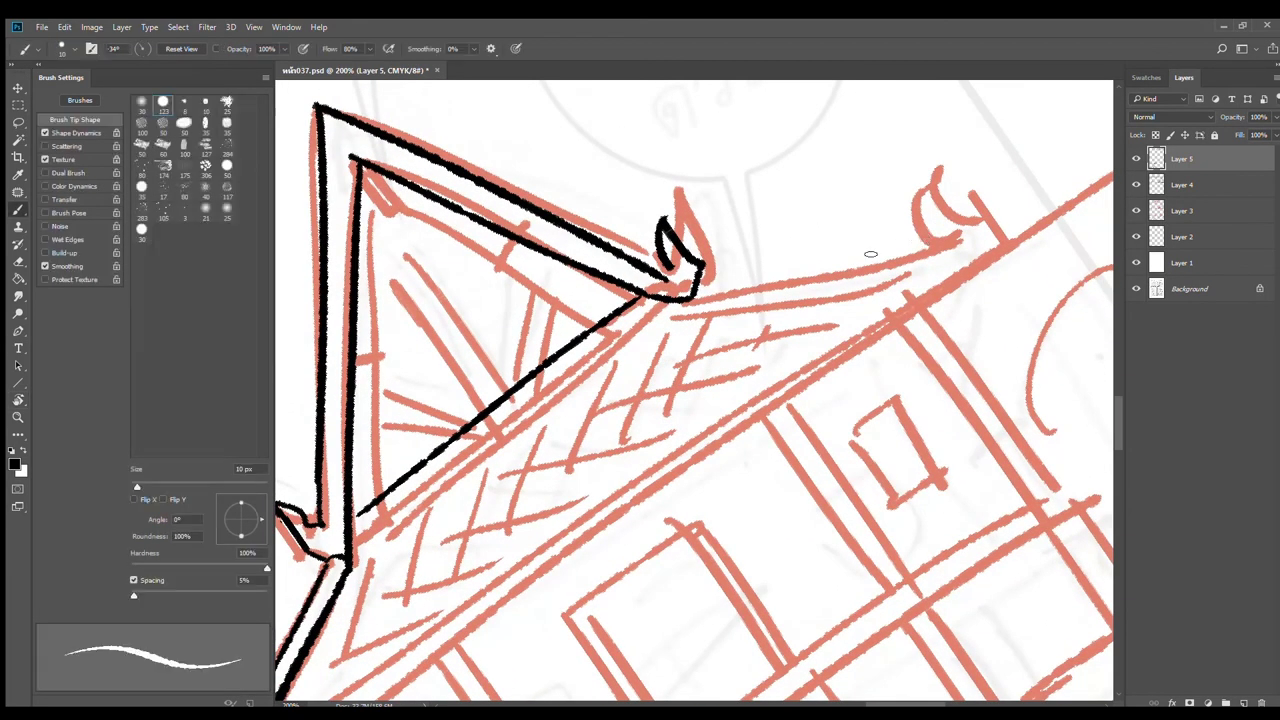
left_click_drag(696, 293, 936, 244)
left_click_drag(676, 311, 932, 276)
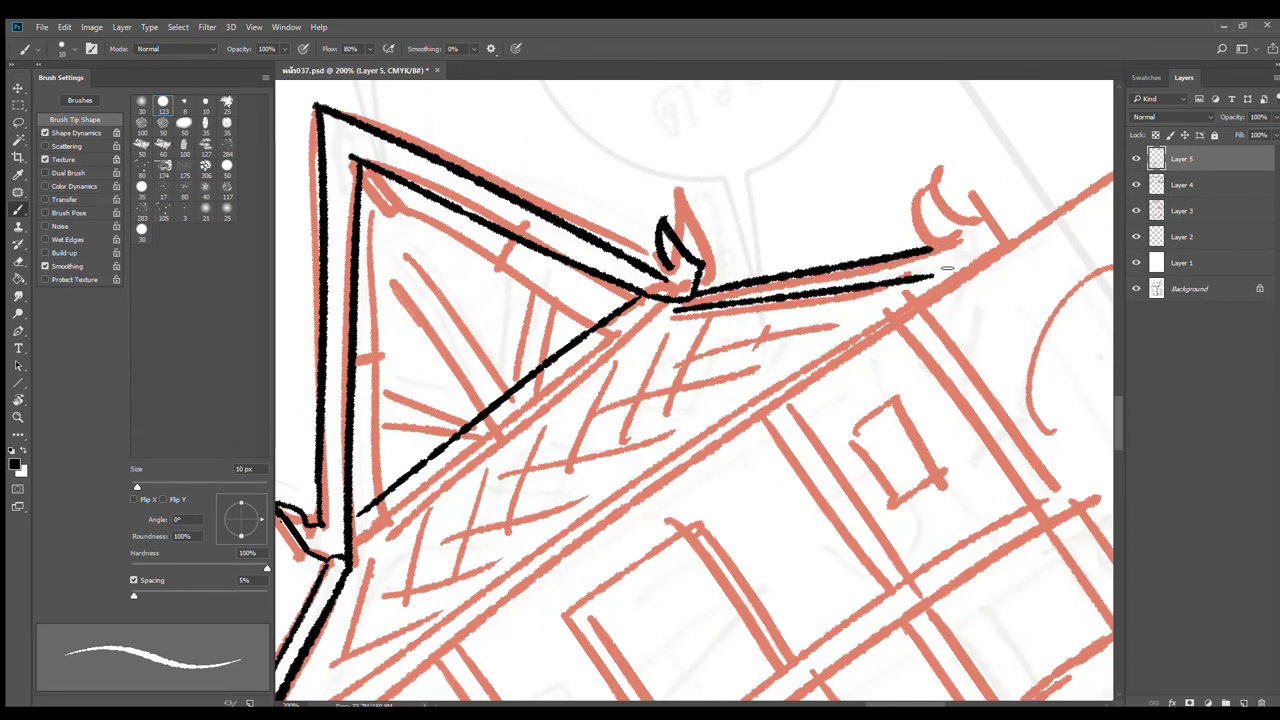
left_click_drag(632, 312, 682, 309)
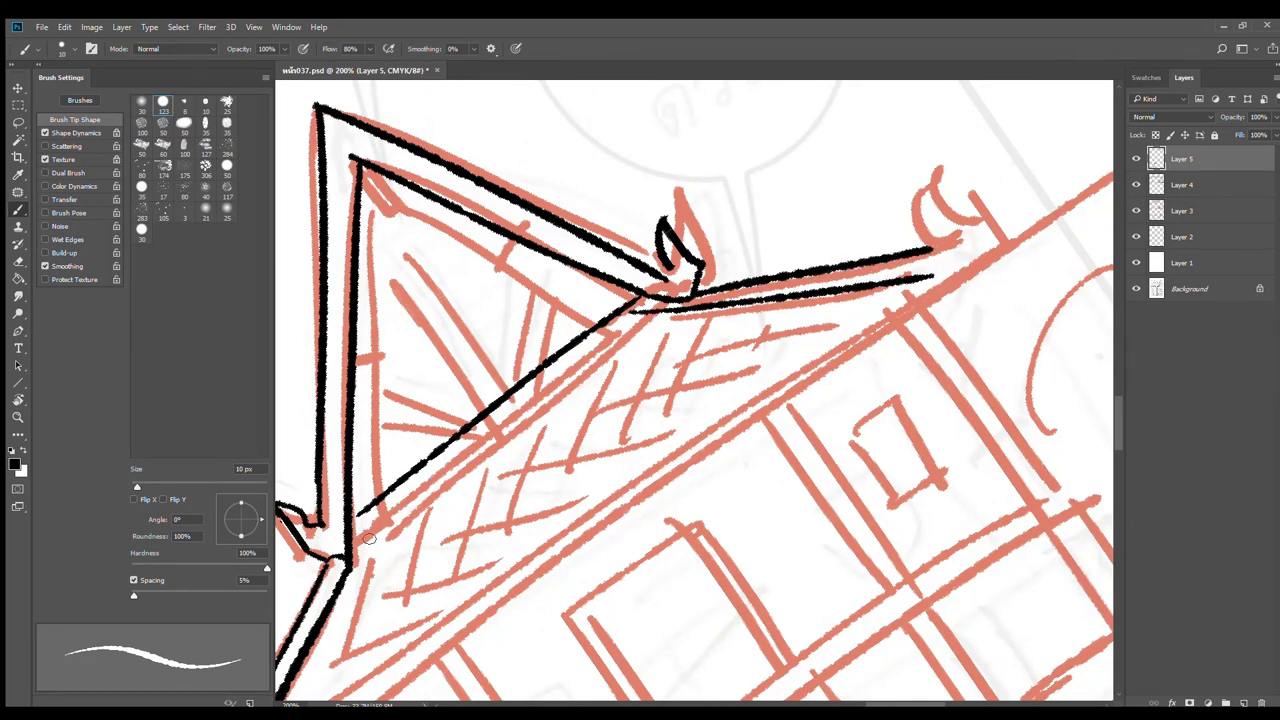
left_click_drag(369, 520, 353, 549)
Step: Ink the pointed finial and short vertical end of the lower right roof ridge at the eave
key("r")
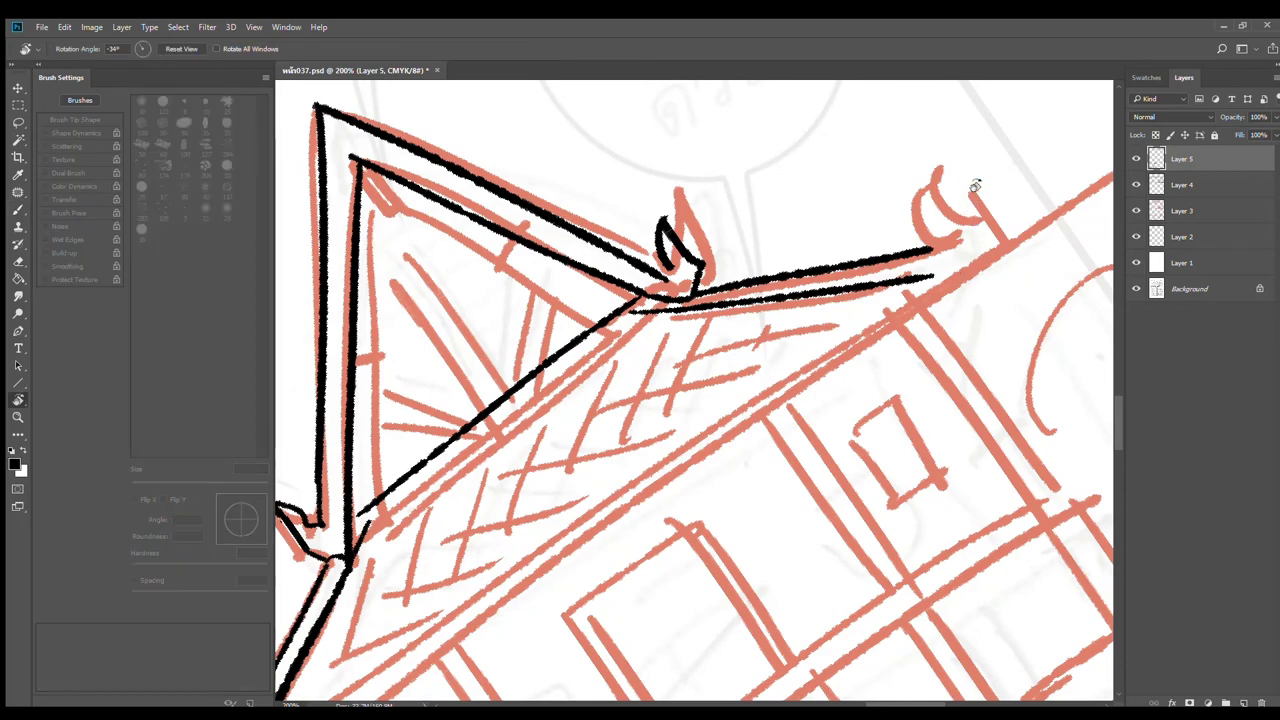
left_click_drag(980, 225, 1040, 380)
left_click(990, 402, "alt")
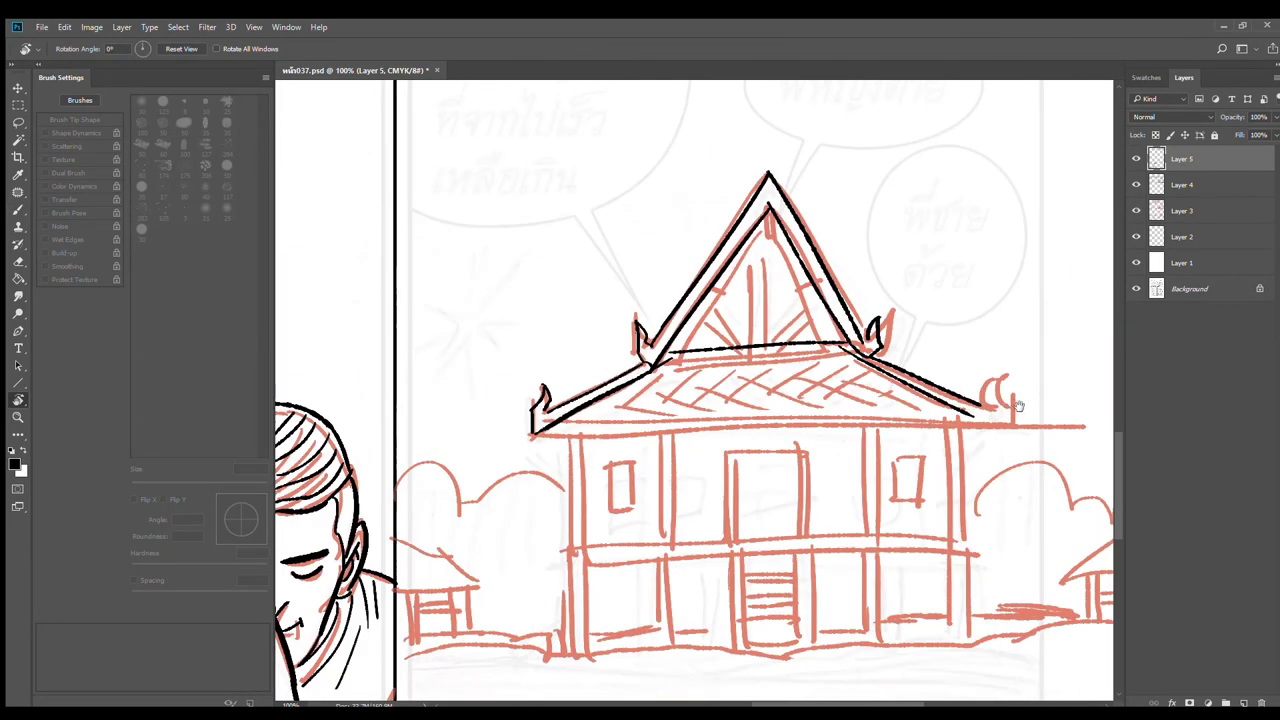
left_click(1020, 405, "ctrl")
key("b")
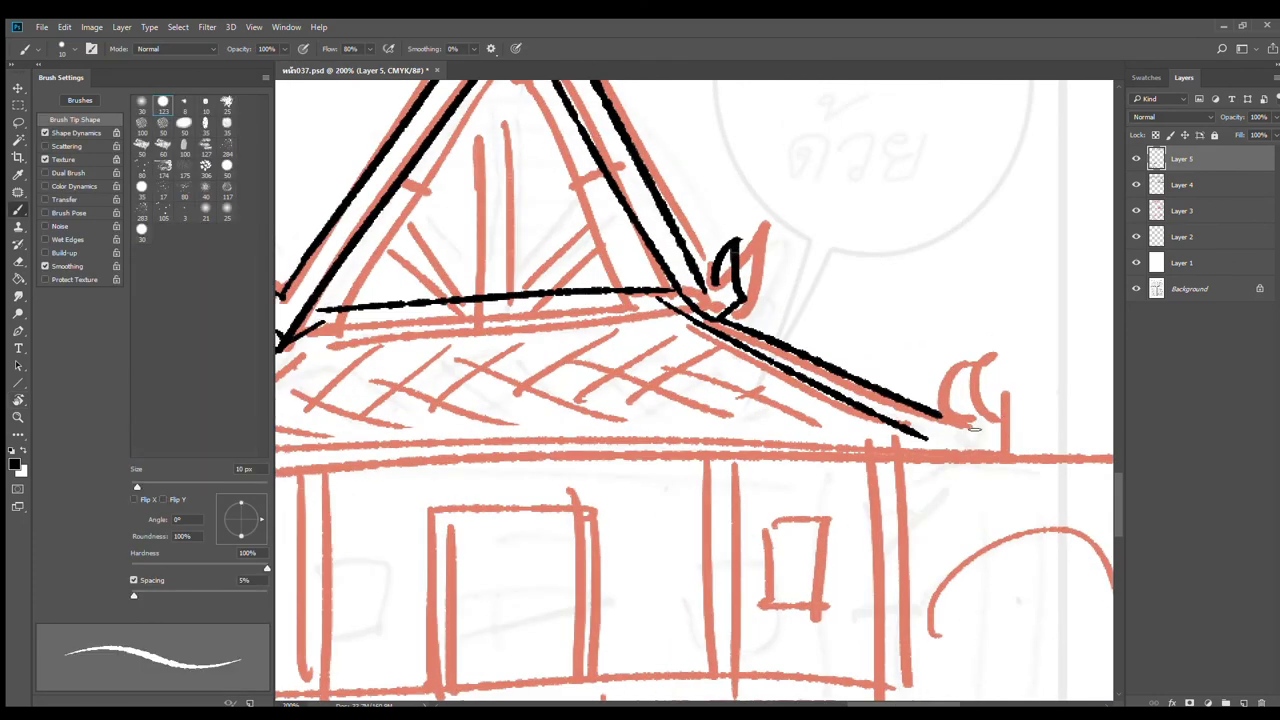
mouse_move(974, 419)
left_mouse_down()
mouse_move(975, 454)
mouse_move(945, 378)
mouse_move(974, 414)
left_mouse_up()
left_click_drag(832, 447, 974, 382)
left_click(943, 411, "alt")
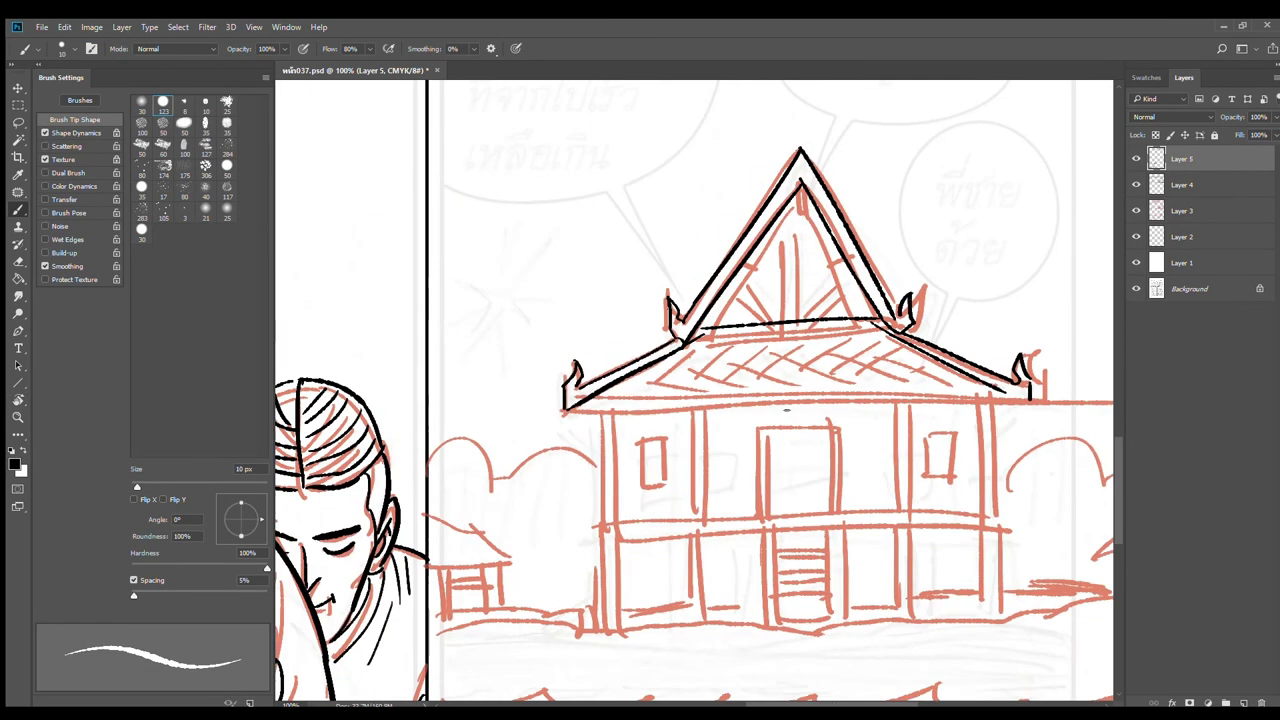
Step: Erase the overshooting end of the gable's base line at its left corner
left_click(683, 416, "ctrl")
mouse_move(616, 420)
left_mouse_down()
mouse_move(509, 419)
mouse_move(429, 597)
left_mouse_up()
key("e")
left_click_drag(532, 406, 551, 428)
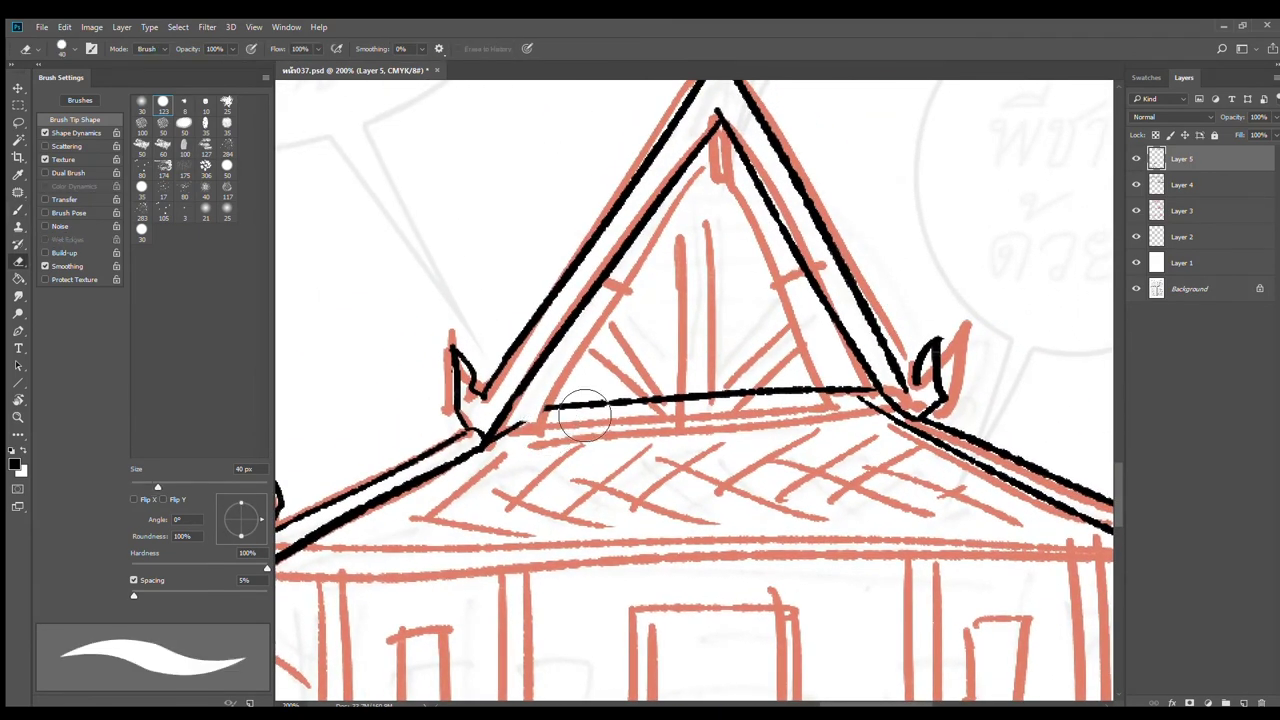
key("b")
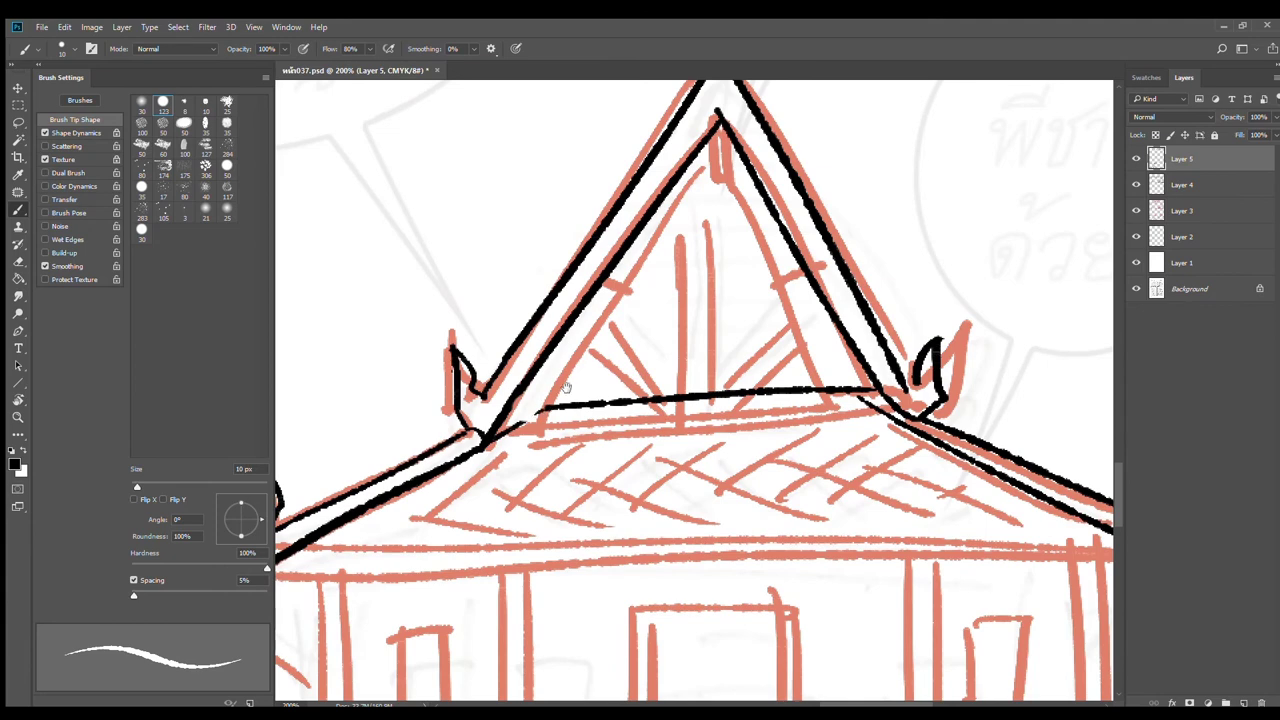
Step: Ink the two straight sloping sides of a smaller inner triangle inside the gable, meeting just below the inner peak
left_click_drag(566, 388, 530, 442)
left_click_drag(681, 222, 505, 466)
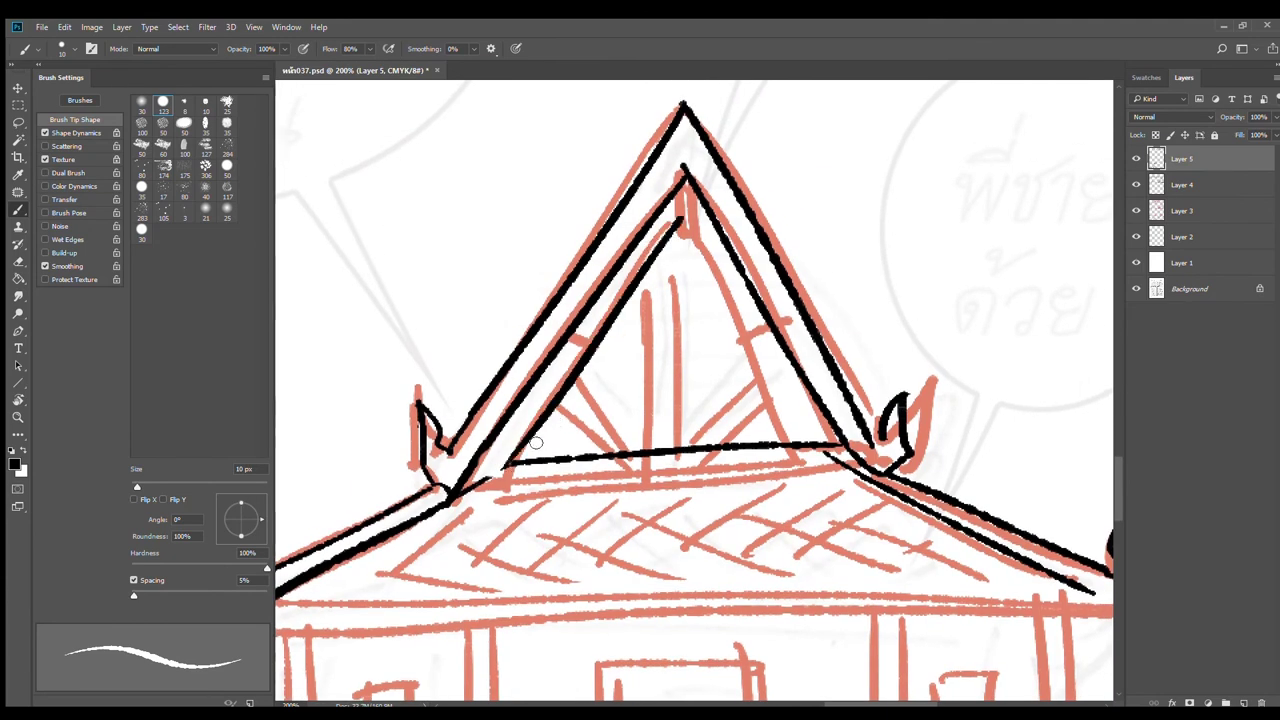
left_click_drag(684, 212, 781, 401)
key("ctrl+z")
left_click_drag(680, 222, 762, 348)
key("ctrl+z")
mouse_move(683, 222)
left_mouse_down()
mouse_move(811, 461)
mouse_move(768, 381)
mouse_move(800, 450)
left_mouse_up()
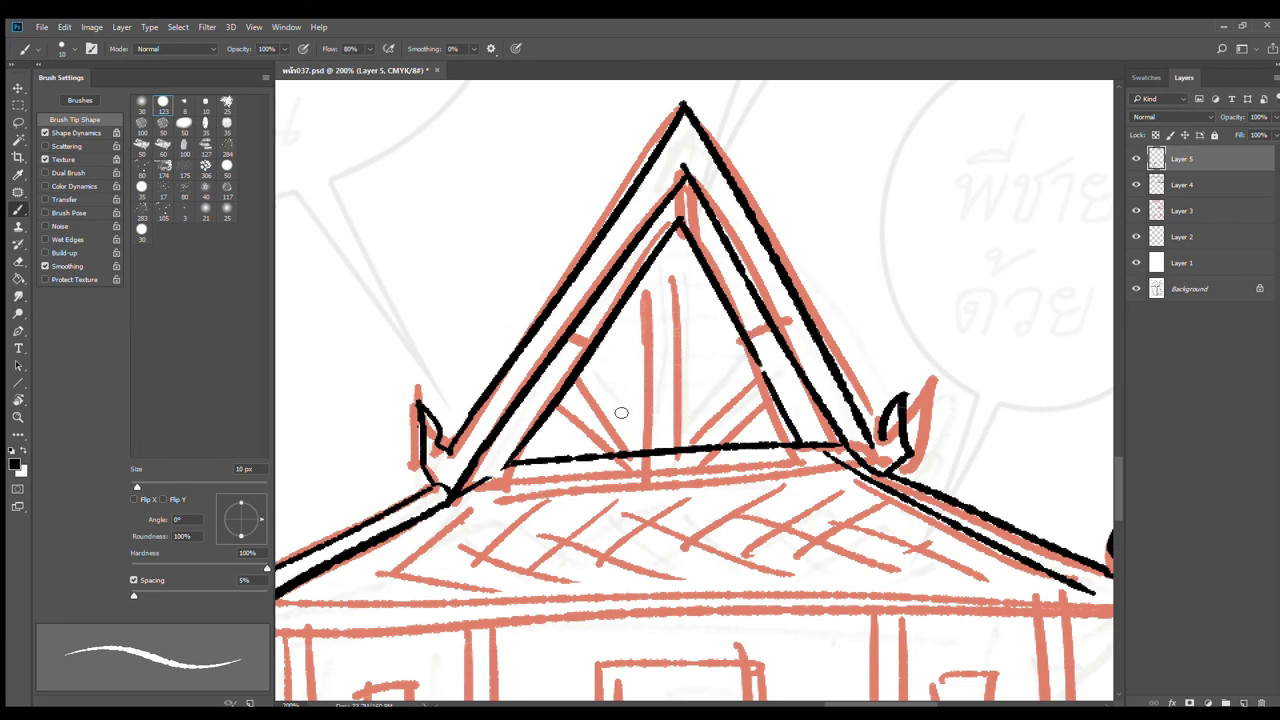
Step: Ink a half-circle on the gable's base line, plus a small post at the inner peak and short crossbars along both sloping bands
mouse_move(592, 447)
left_mouse_down()
mouse_move(631, 394)
mouse_move(735, 440)
left_mouse_up()
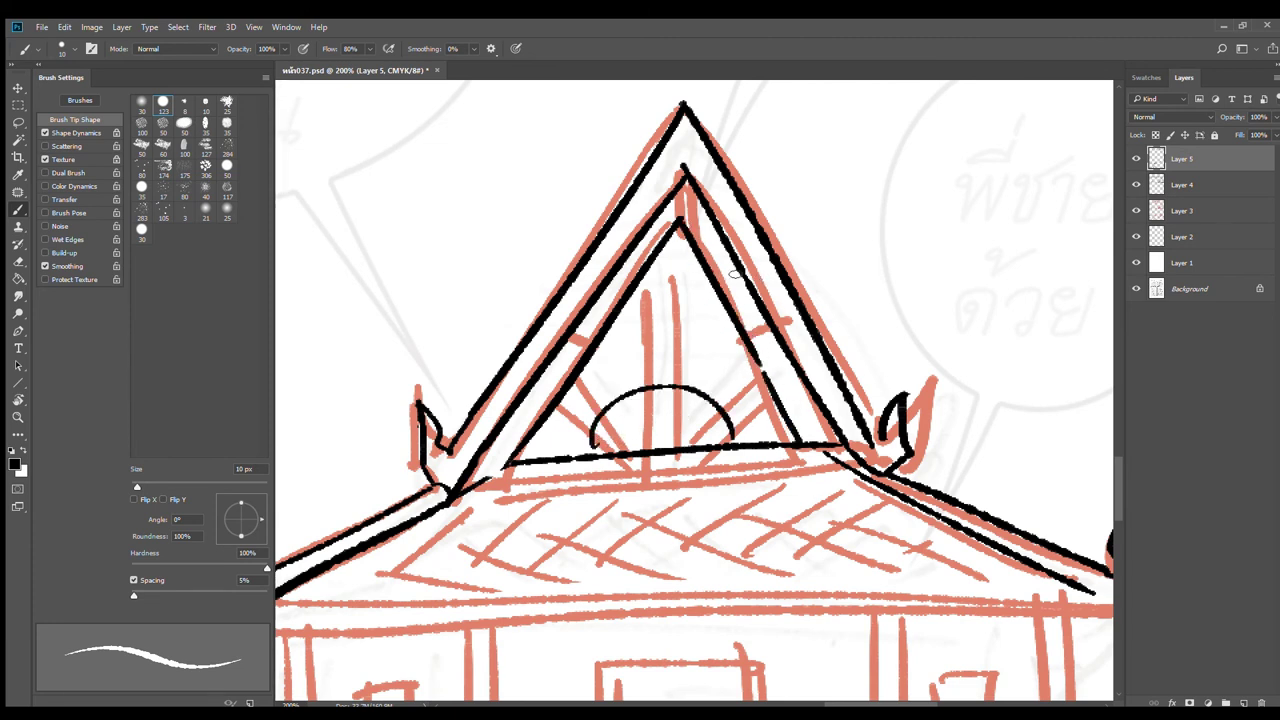
mouse_move(677, 193)
left_mouse_down()
mouse_move(678, 226)
mouse_move(691, 228)
left_mouse_up()
left_click_drag(741, 327, 760, 315)
left_click_drag(716, 270, 729, 254)
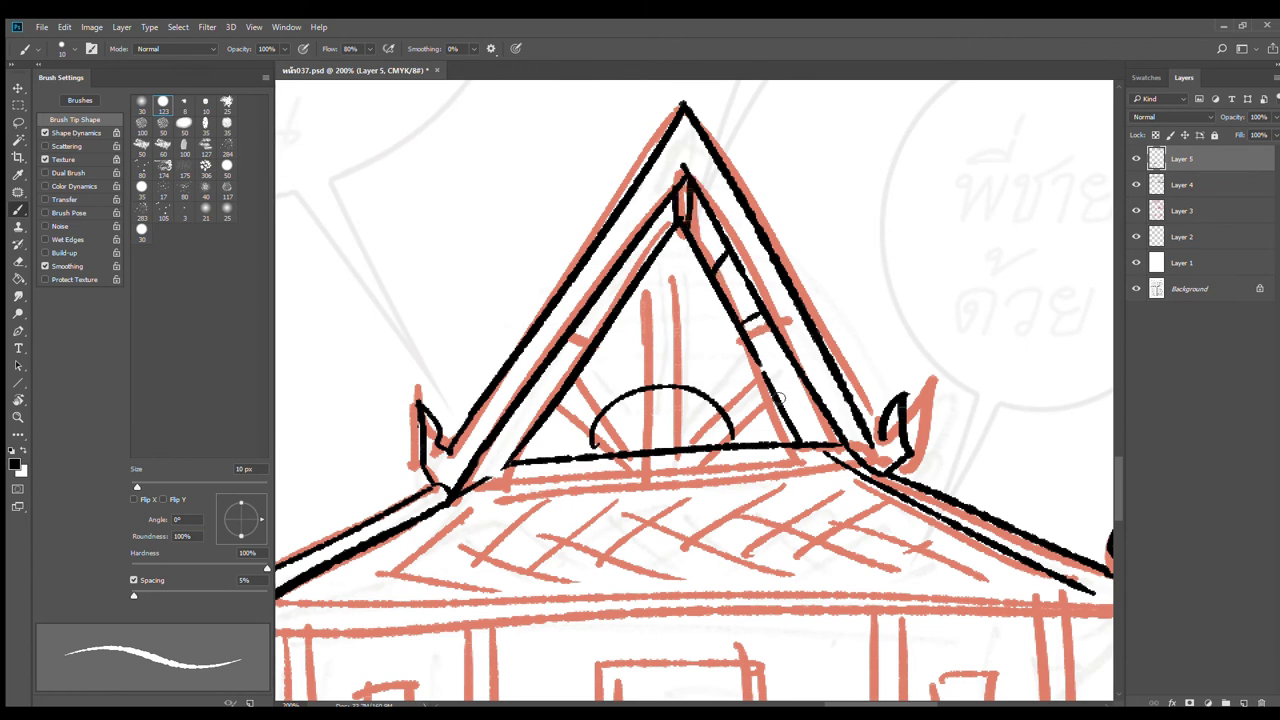
left_click_drag(779, 394, 809, 387)
left_click_drag(626, 261, 632, 278)
left_click_drag(570, 332, 587, 347)
left_click_drag(508, 423, 533, 420)
Step: Ink sunburst rays fanning out from the half-circle toward the inner sides of the gable
left_click_drag(656, 254, 660, 384)
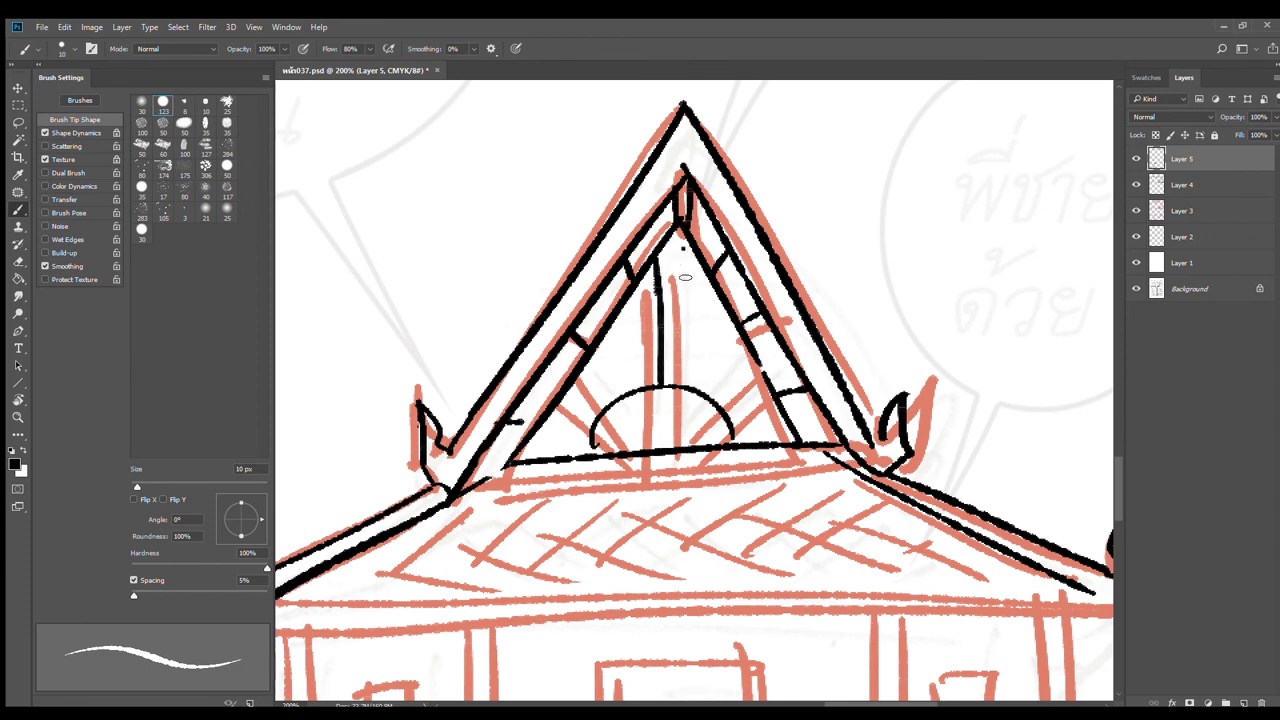
left_click_drag(684, 251, 681, 386)
left_click_drag(726, 313, 696, 390)
left_click_drag(742, 338, 705, 382)
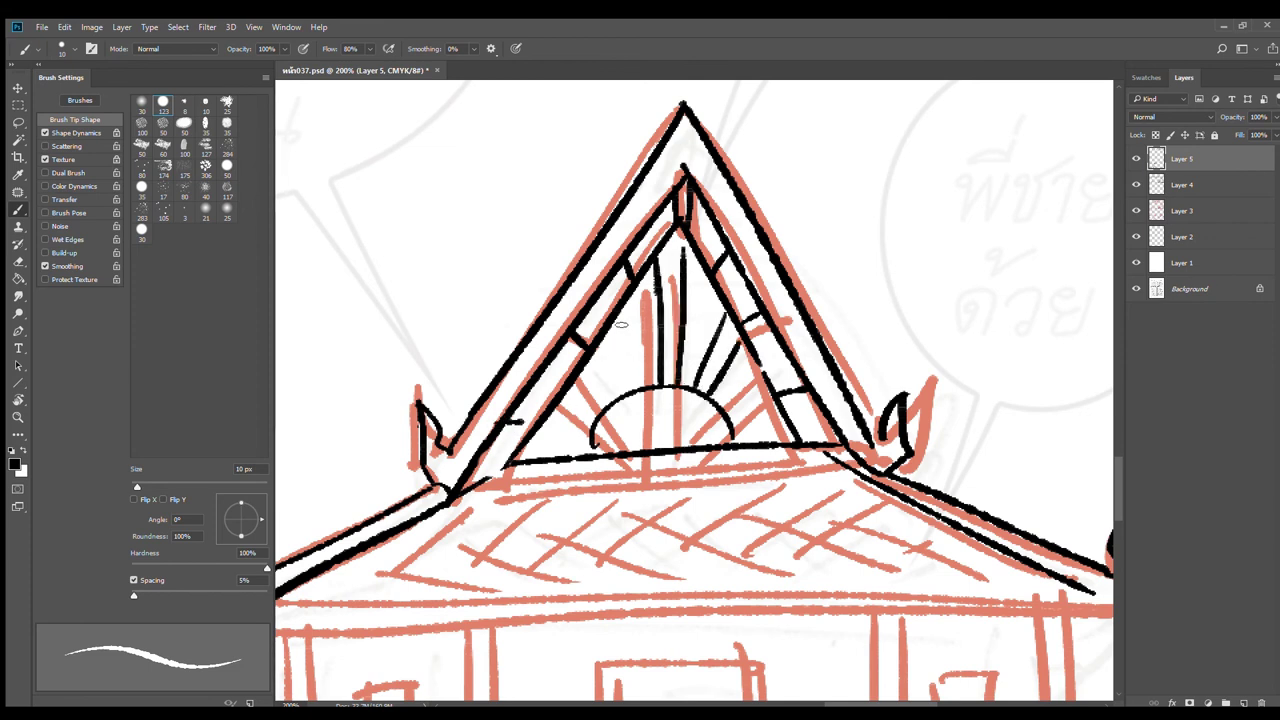
left_click_drag(621, 325, 637, 385)
mouse_move(600, 346)
left_mouse_down()
mouse_move(630, 394)
mouse_move(596, 411)
left_mouse_up()
left_click_drag(552, 415, 588, 431)
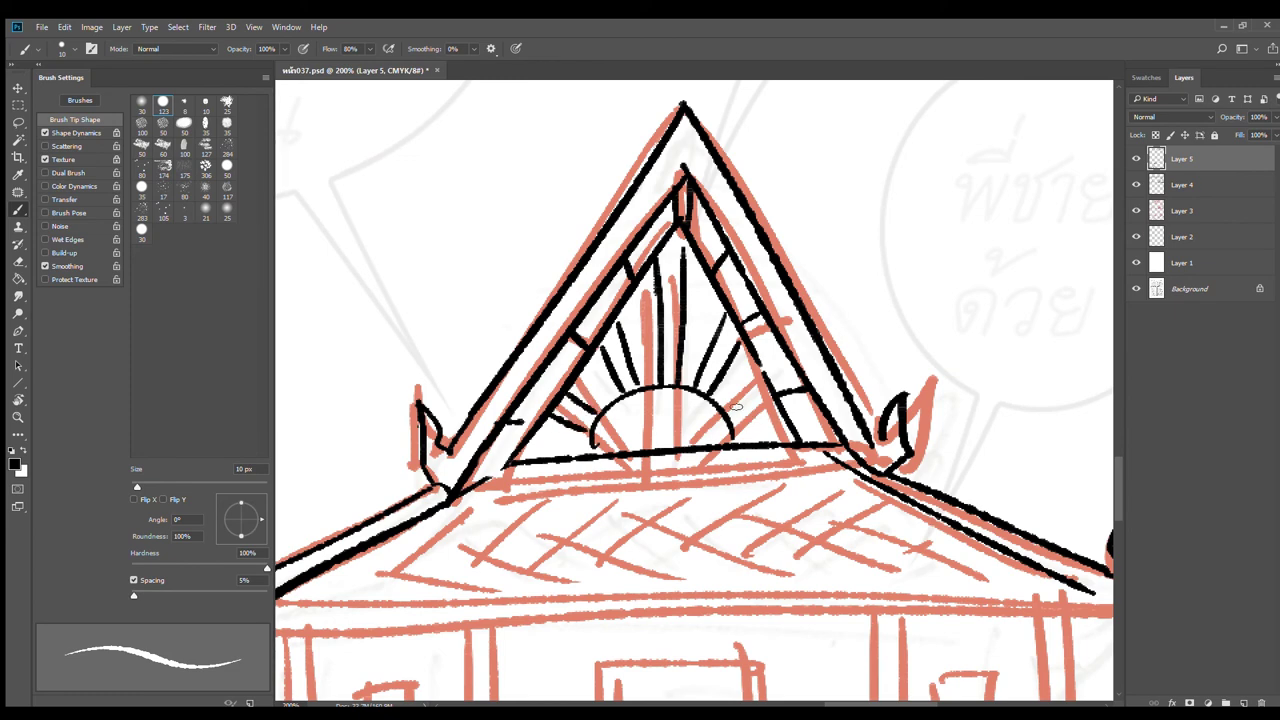
left_click_drag(733, 408, 769, 390)
left_click_drag(736, 422, 778, 410)
Step: Ink a second line just below and parallel to the gable's base line
left_click(776, 465, "alt")
left_click(776, 465, "alt")
left_click_drag(776, 465, 829, 327)
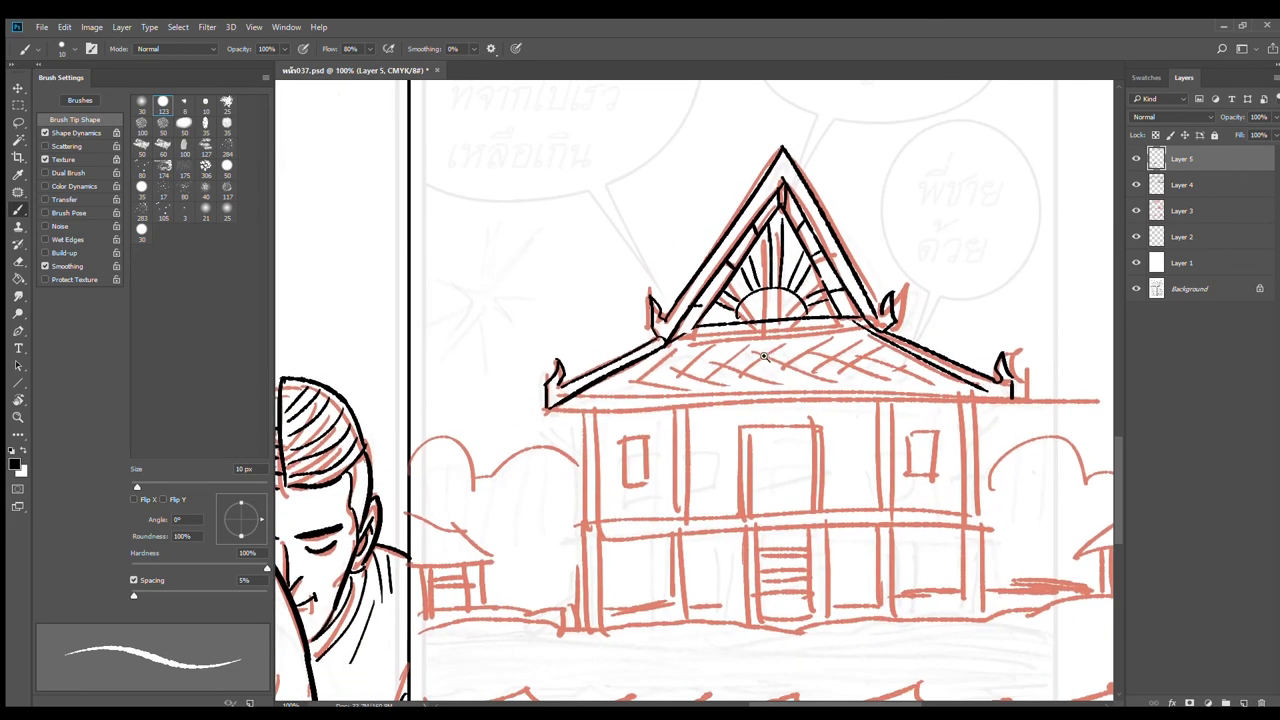
left_click(767, 357, "ctrl")
left_click_drag(612, 312, 944, 289)
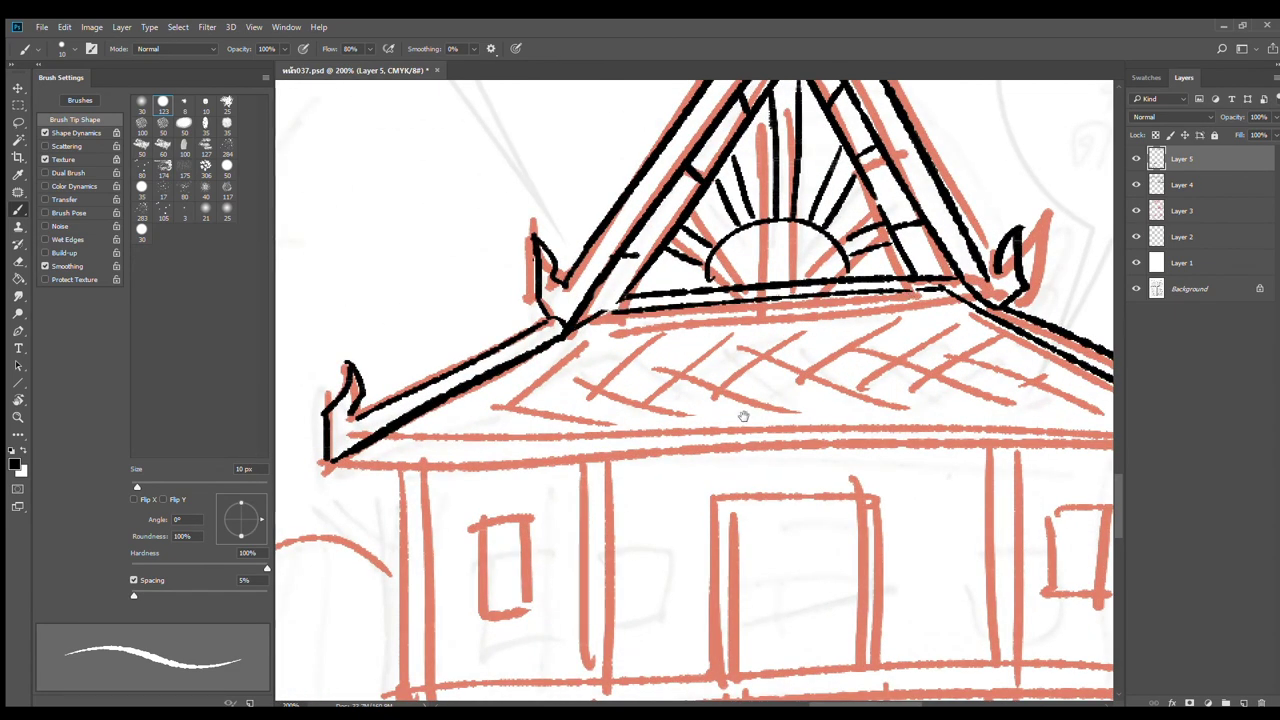
Step: Ink the lower roof's eave as two long, nearly parallel lines spanning the full width, closed at both ends
left_click_drag(632, 432, 617, 329)
scroll(464, 370, "down", 2)
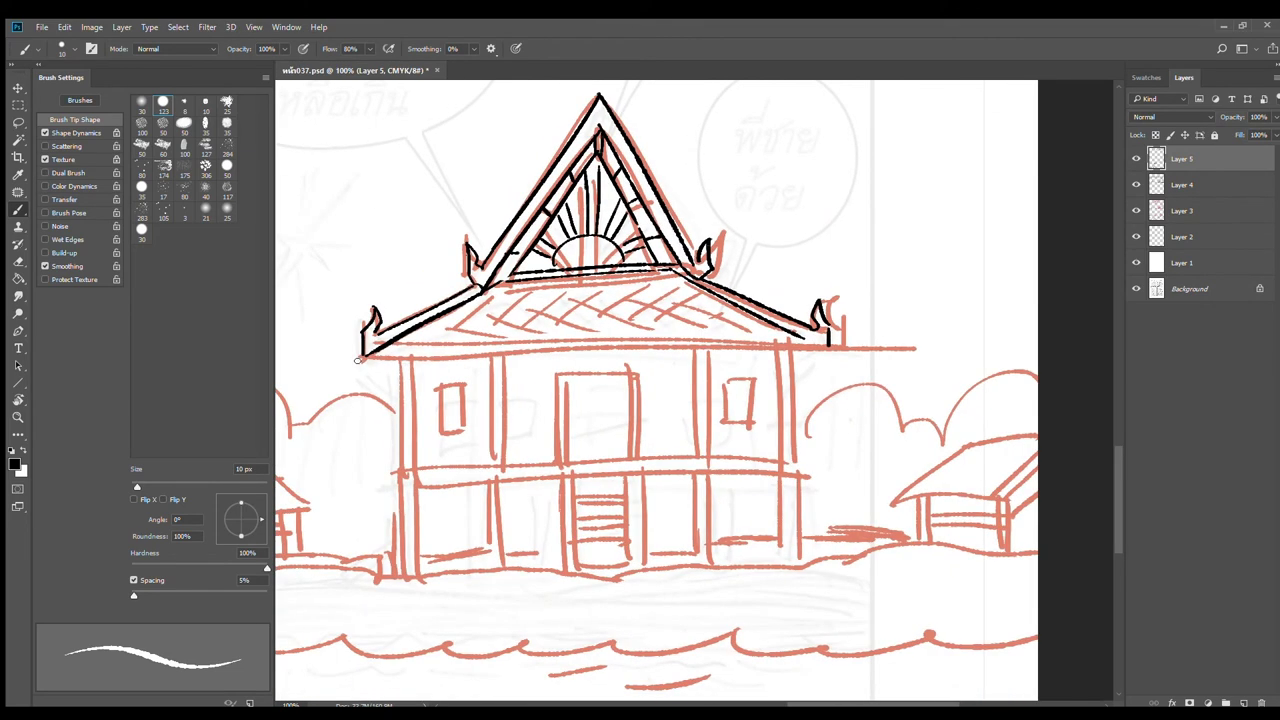
left_click_drag(363, 356, 790, 336)
key("ctrl+z")
left_click_drag(362, 354, 851, 348)
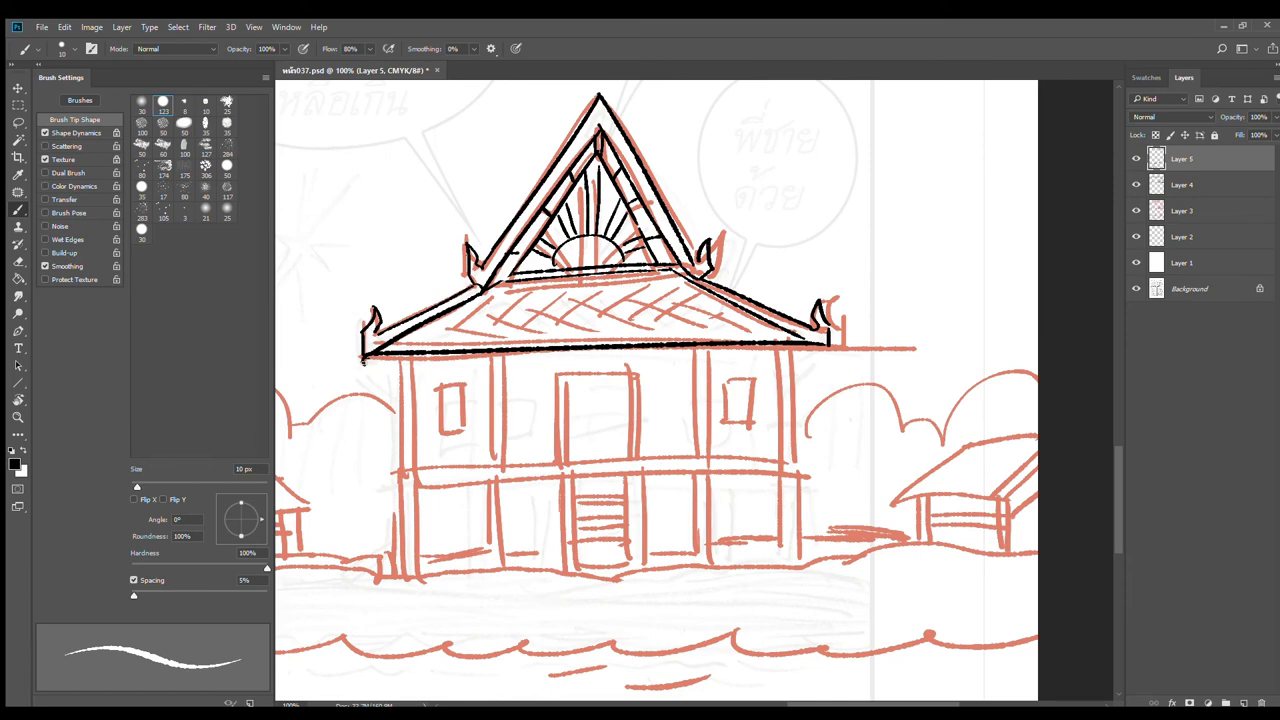
left_click_drag(366, 362, 840, 365)
key("ctrl+z")
left_click_drag(375, 365, 869, 349)
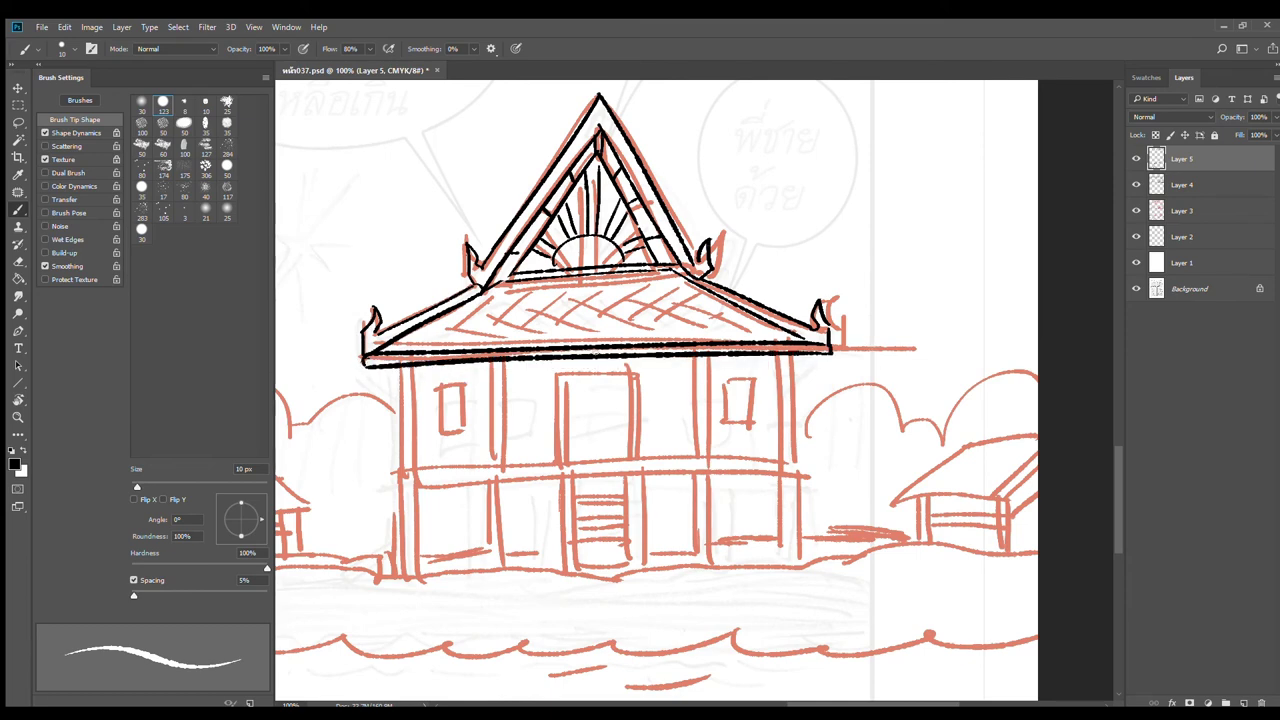
Step: Ink evenly spaced parallel diagonals slanting down to the left across the whole lower roof as tile lines
left_click(531, 338, "ctrl")
left_click_drag(666, 280, 689, 297)
mouse_move(487, 324)
left_mouse_down()
mouse_move(544, 289)
mouse_move(539, 302)
left_mouse_up()
left_click_drag(367, 340, 514, 250)
left_click_drag(410, 346, 532, 240)
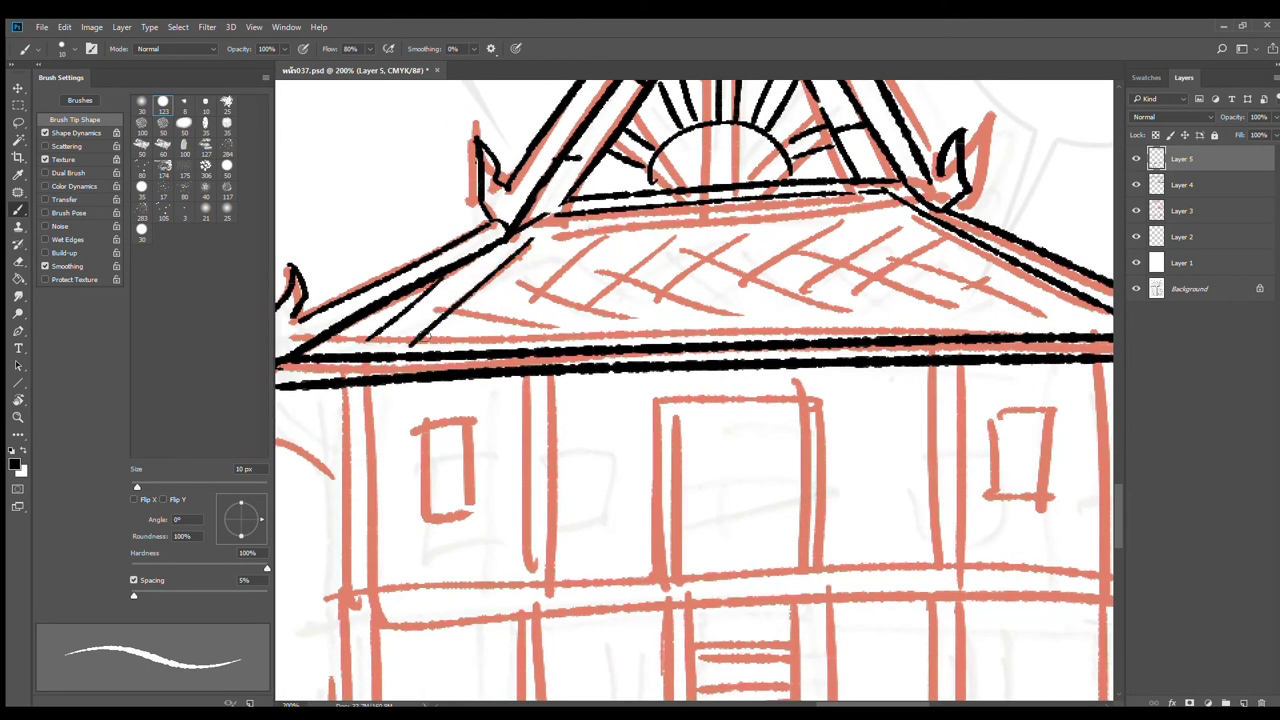
mouse_move(452, 348)
left_mouse_down()
mouse_move(600, 222)
mouse_move(512, 333)
left_mouse_up()
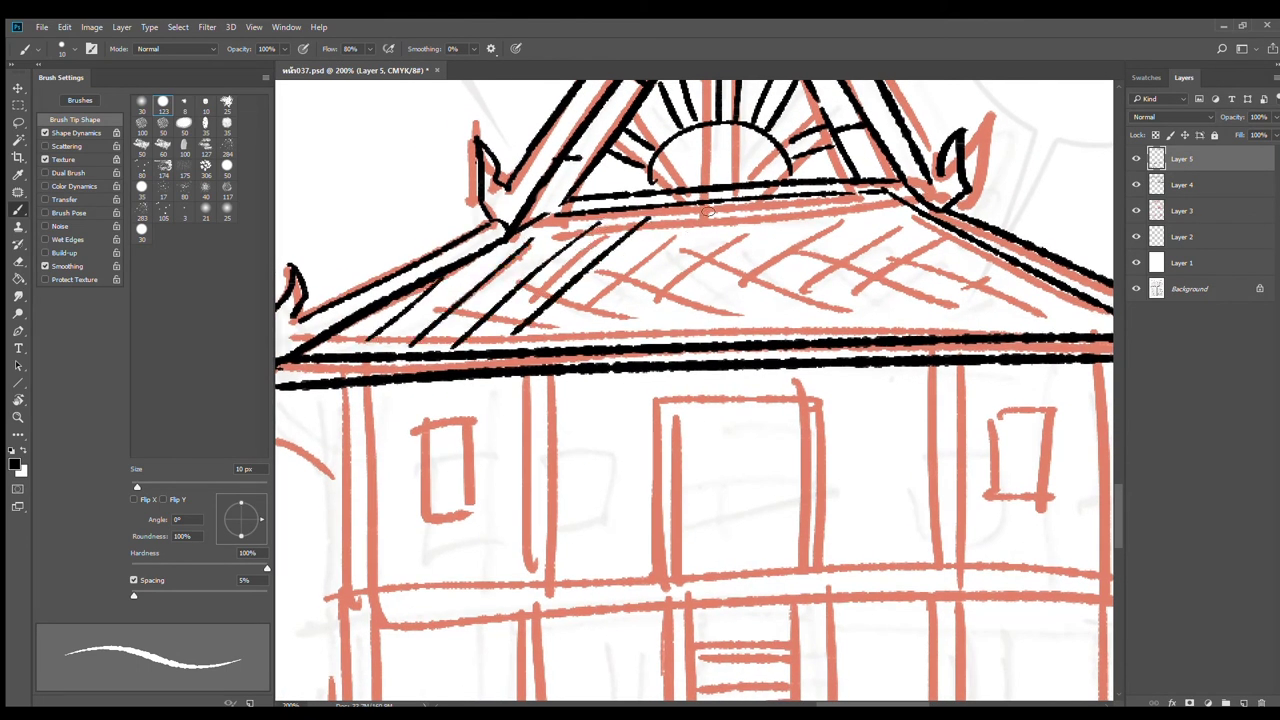
left_click_drag(708, 211, 566, 324)
left_click_drag(765, 206, 604, 326)
left_click_drag(826, 202, 678, 316)
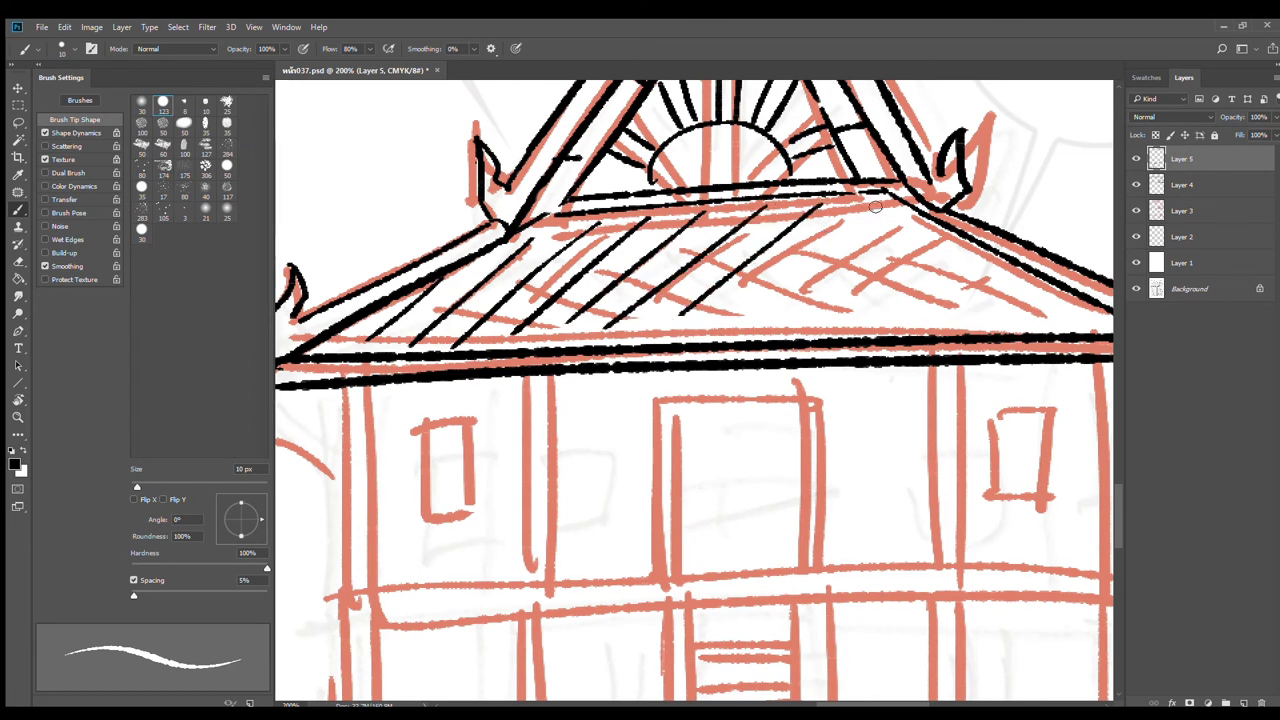
mouse_move(882, 203)
left_mouse_down()
mouse_move(704, 330)
mouse_move(760, 322)
left_mouse_up()
left_click_drag(936, 229, 815, 330)
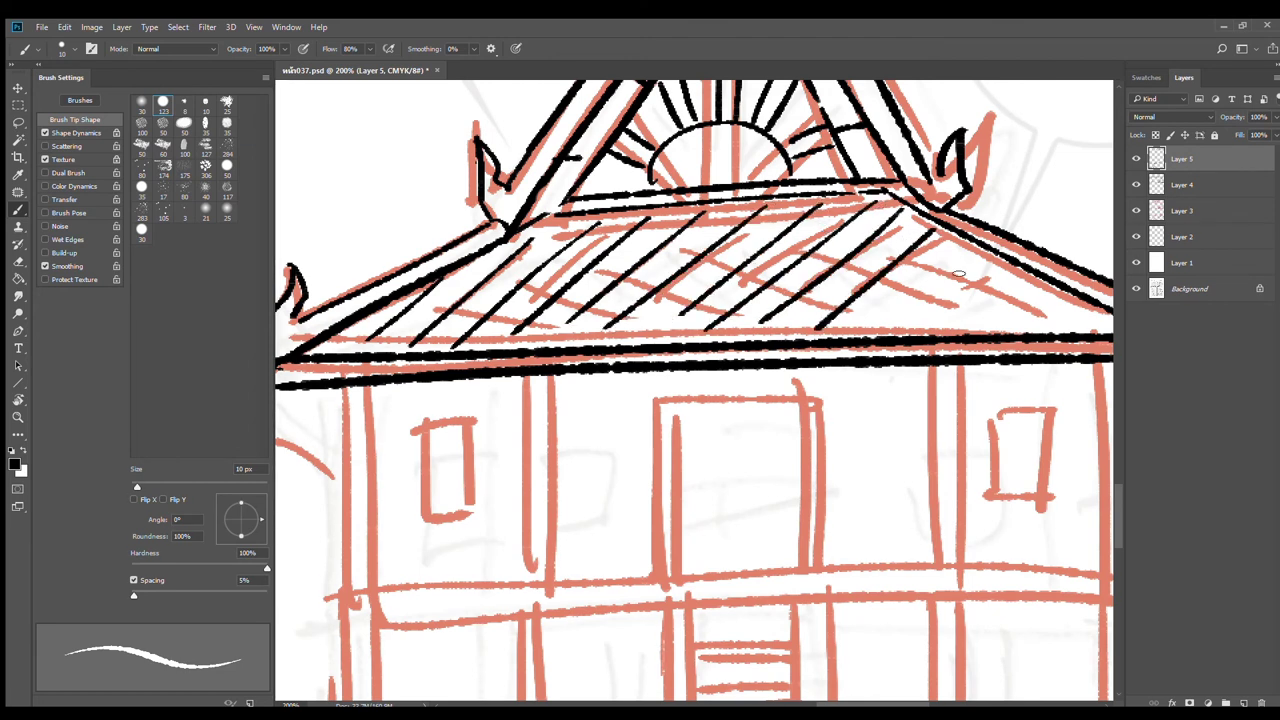
left_click_drag(974, 244, 872, 324)
left_click_drag(1008, 260, 912, 328)
left_click_drag(1060, 276, 976, 328)
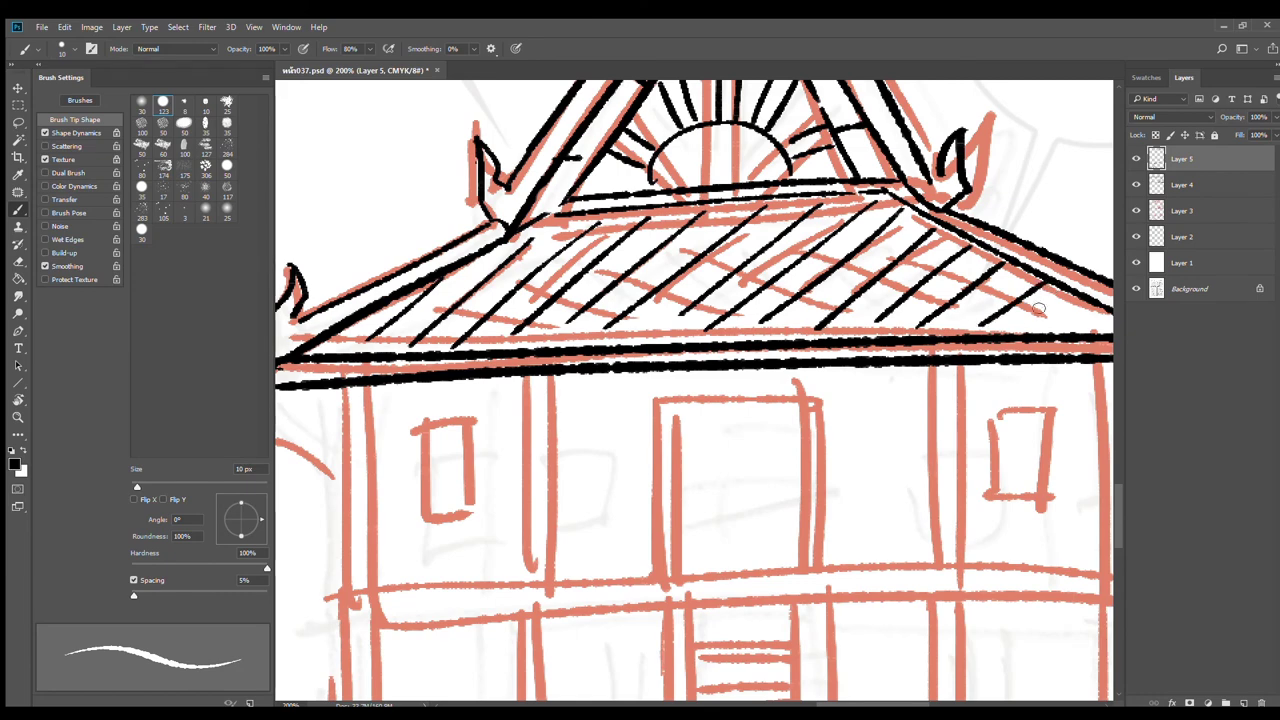
Step: Rotate the canvas and ink the opposing diagonals across the lower roof to complete the crosshatched tile pattern
mouse_move(1084, 294)
left_mouse_down()
mouse_move(1030, 326)
mouse_move(939, 428)
left_mouse_up()
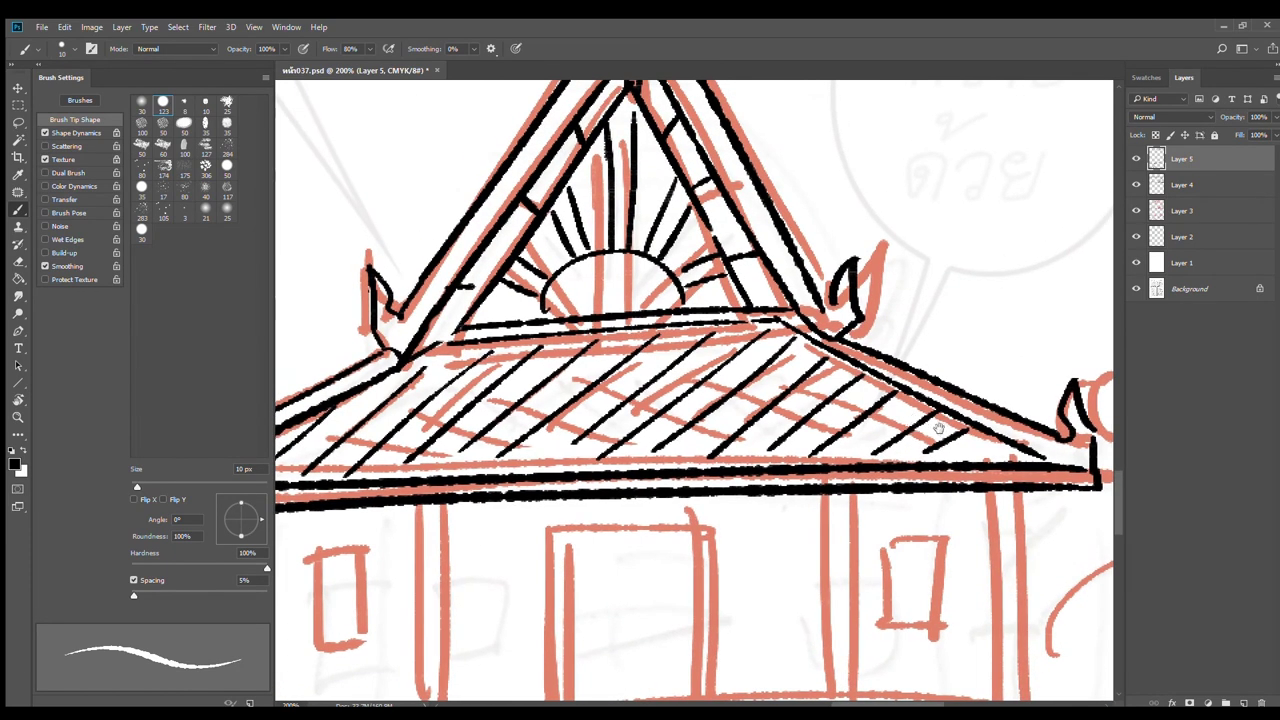
key("r")
left_click_drag(960, 488, 717, 316)
key("b")
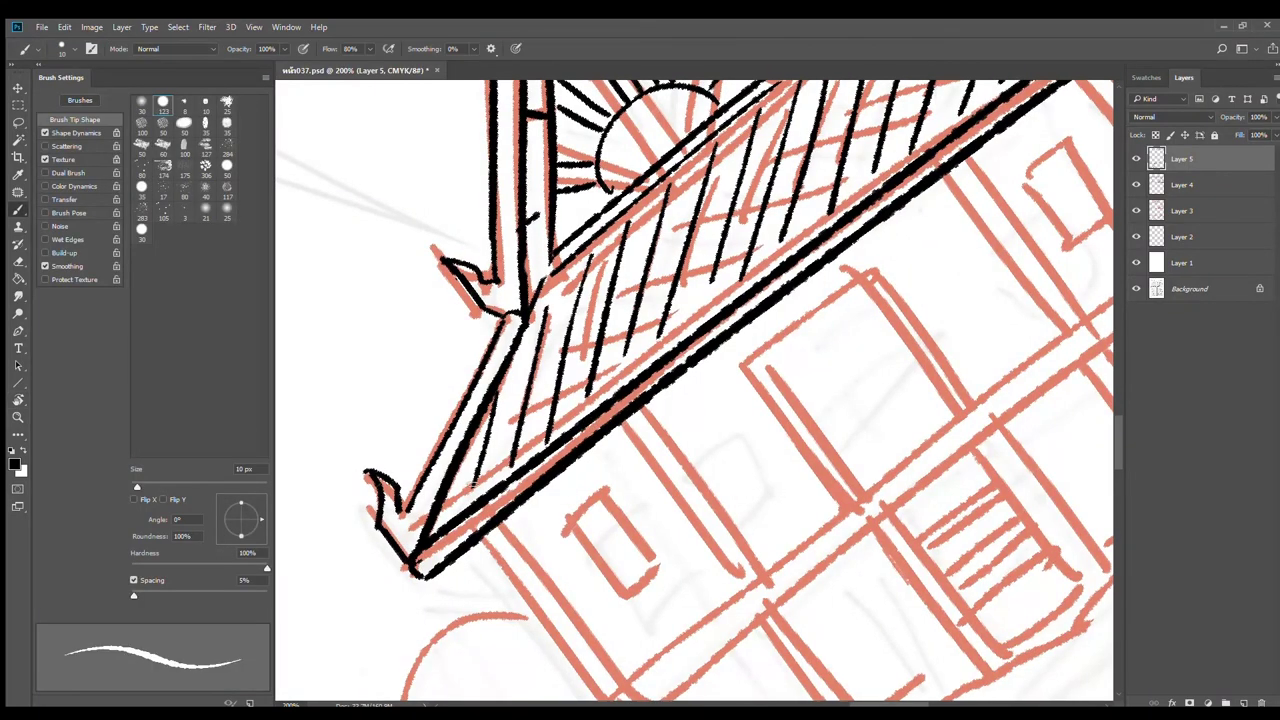
mouse_move(446, 494)
left_mouse_down()
mouse_move(514, 472)
mouse_move(630, 364)
left_mouse_up()
left_click_drag(538, 364, 640, 336)
left_click_drag(552, 330, 711, 287)
left_click_drag(566, 293, 774, 248)
left_click_drag(592, 251, 790, 212)
mouse_move(712, 200)
left_mouse_down()
mouse_move(550, 352)
mouse_move(758, 280)
left_mouse_up()
key("ctrl+z")
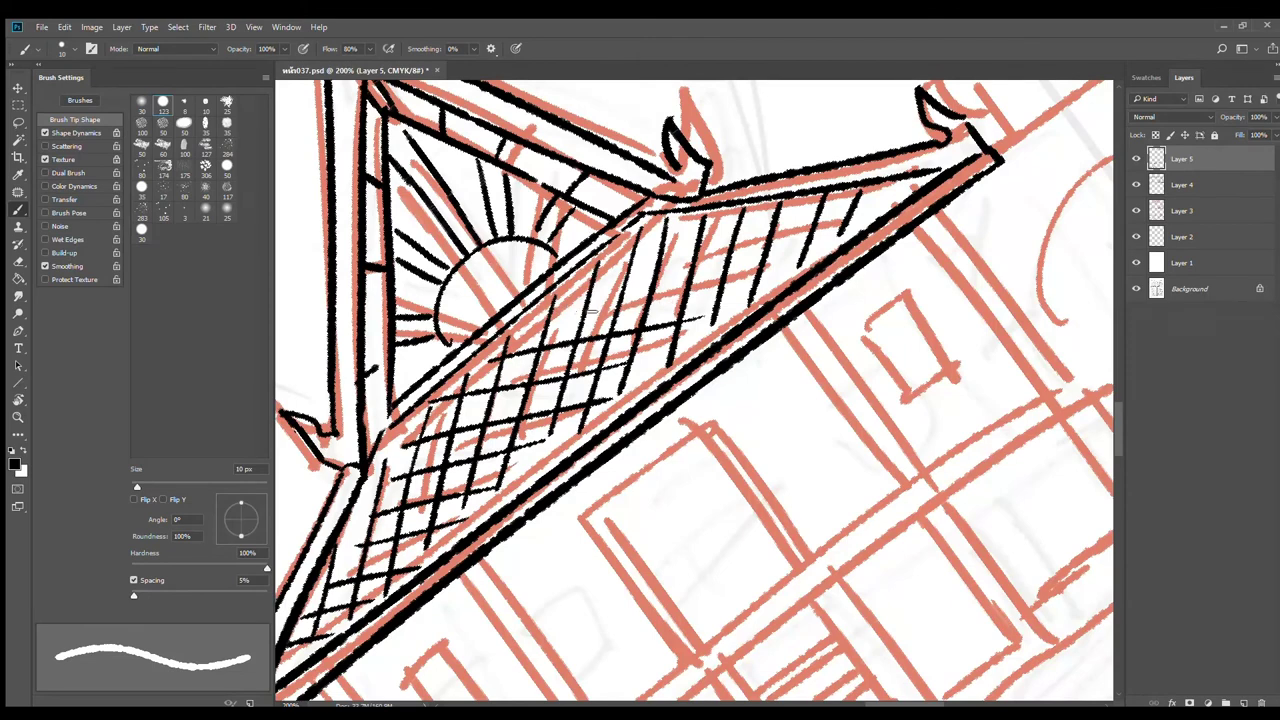
left_click_drag(533, 318, 814, 260)
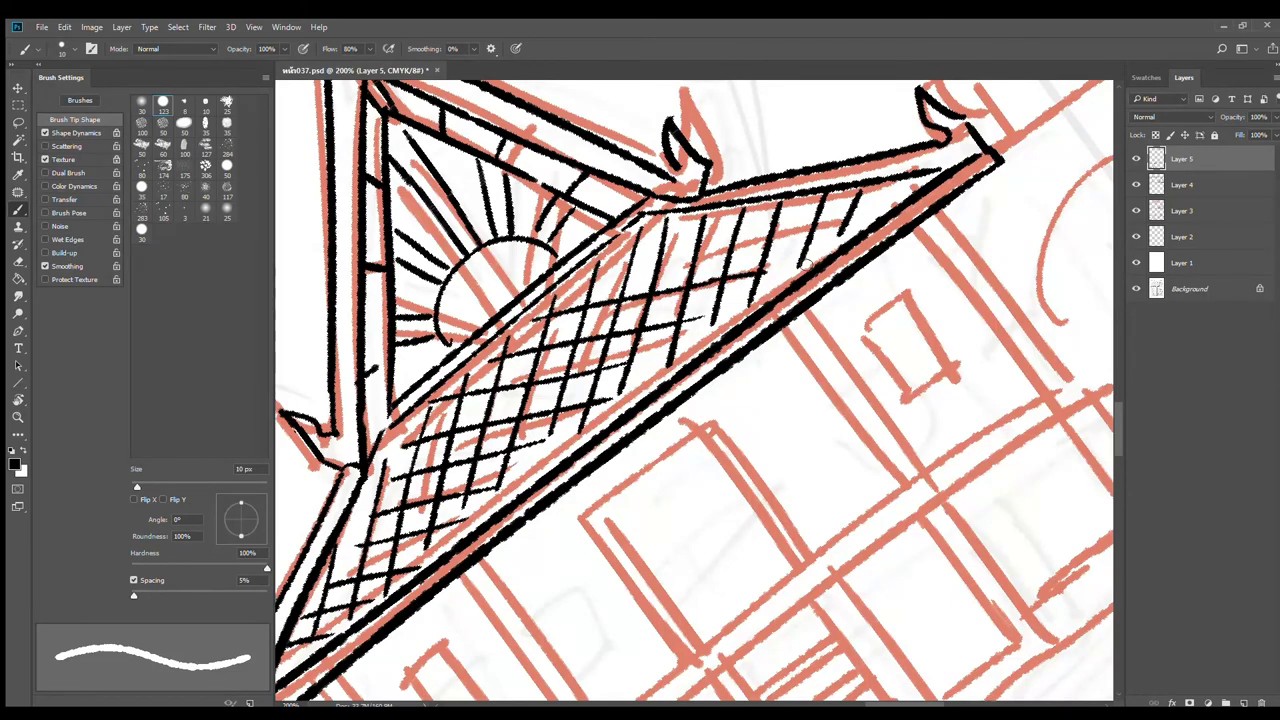
left_click_drag(605, 270, 864, 209)
left_click_drag(644, 236, 905, 183)
Step: Restore the canvas to 0° rotation and ink both edges of the house's leftmost column from eave to ground
key("ctrl+minus")
key("ctrl+minus")
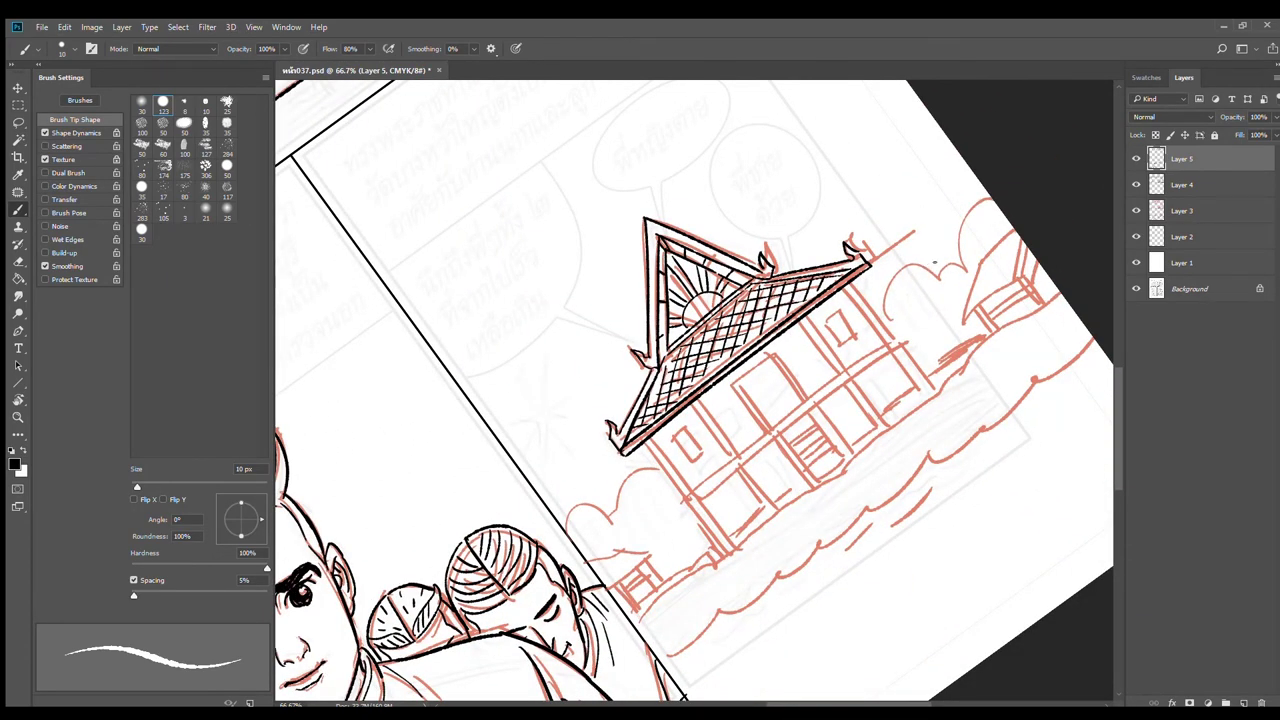
key("r")
mouse_move(903, 212)
left_mouse_down()
mouse_move(917, 421)
mouse_move(930, 398)
left_mouse_up()
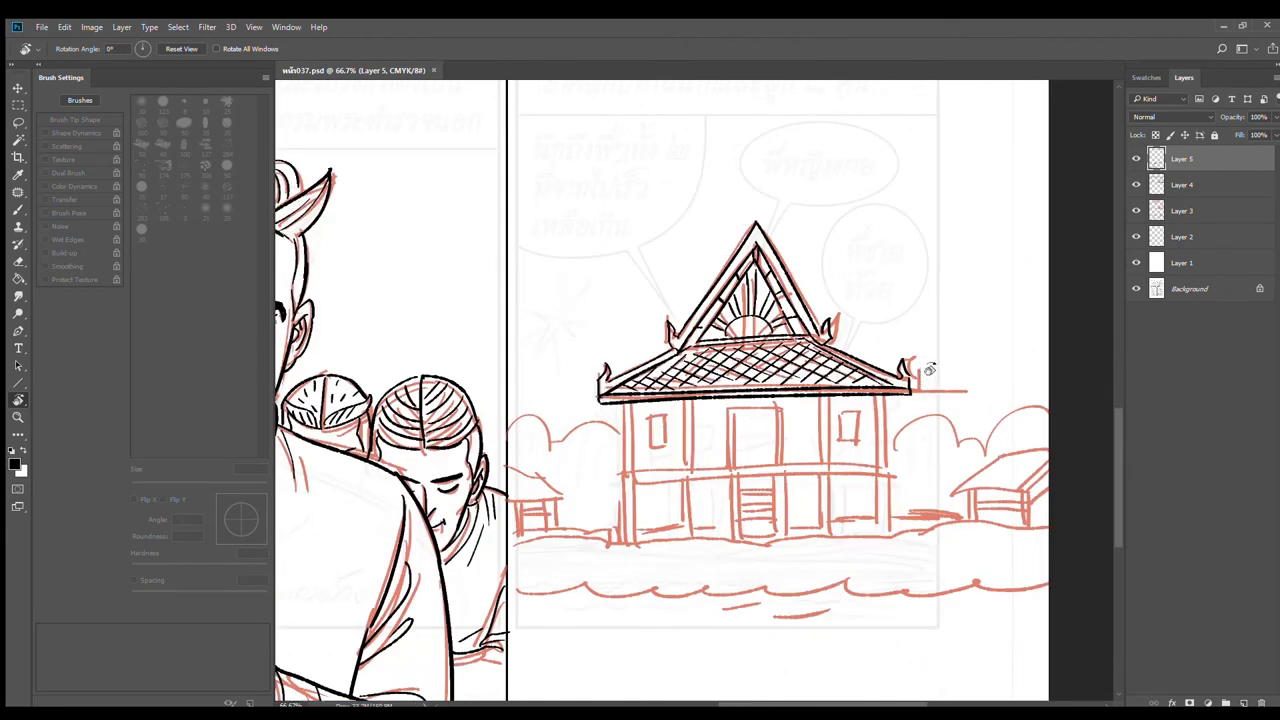
key("b")
key("ctrl+plus")
key("ctrl+plus")
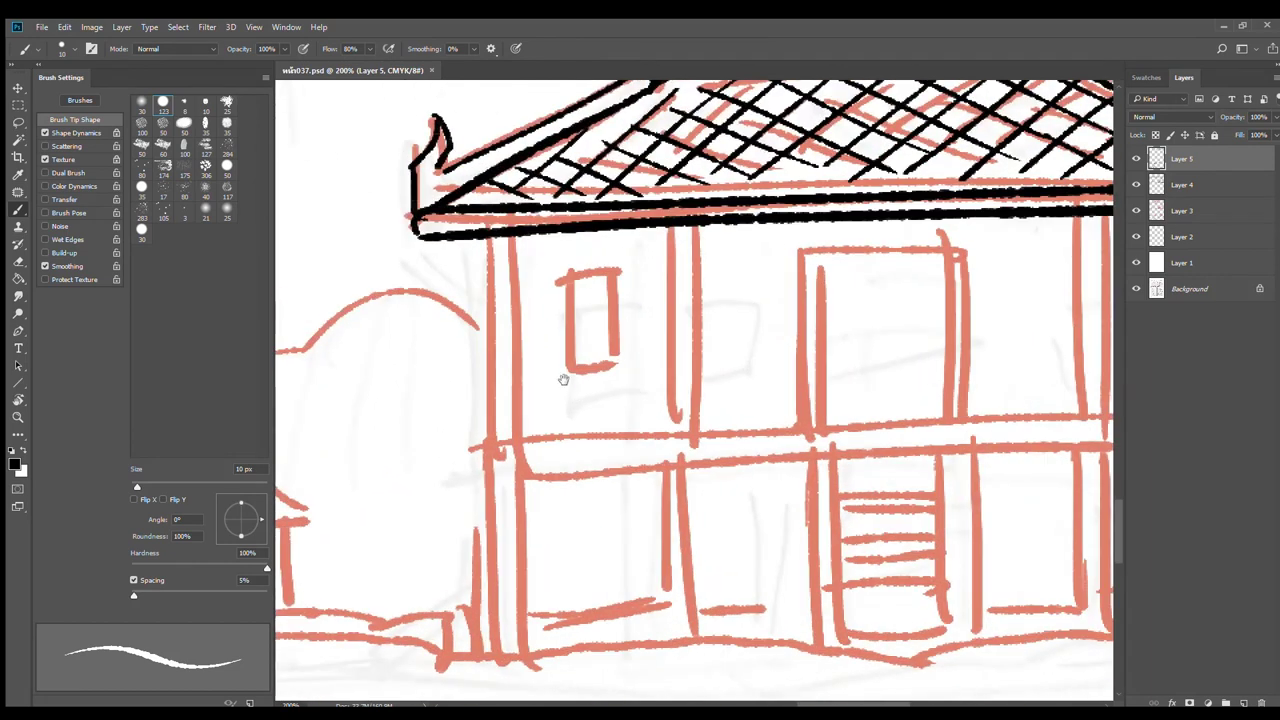
scroll(506, 234, "down", 1)
left_click_drag(485, 198, 483, 398)
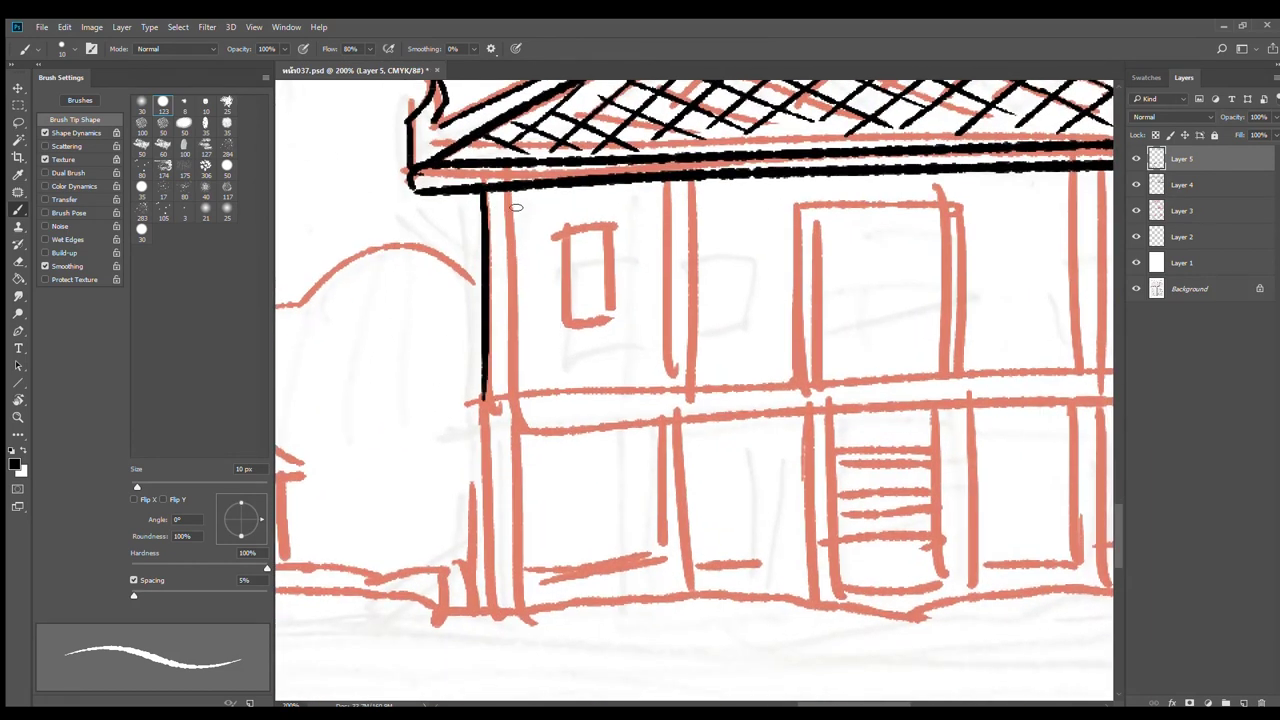
mouse_move(507, 188)
left_mouse_down()
mouse_move(515, 390)
mouse_move(483, 590)
left_mouse_up()
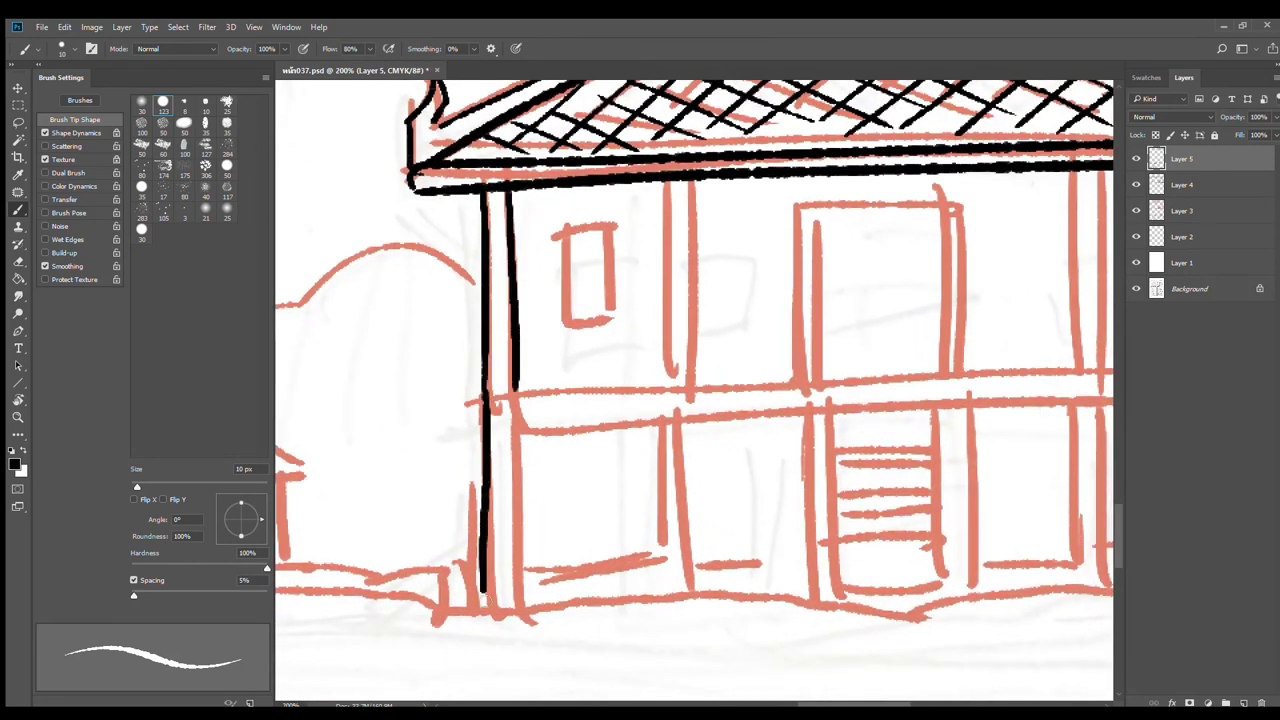
left_click_drag(520, 428, 519, 590)
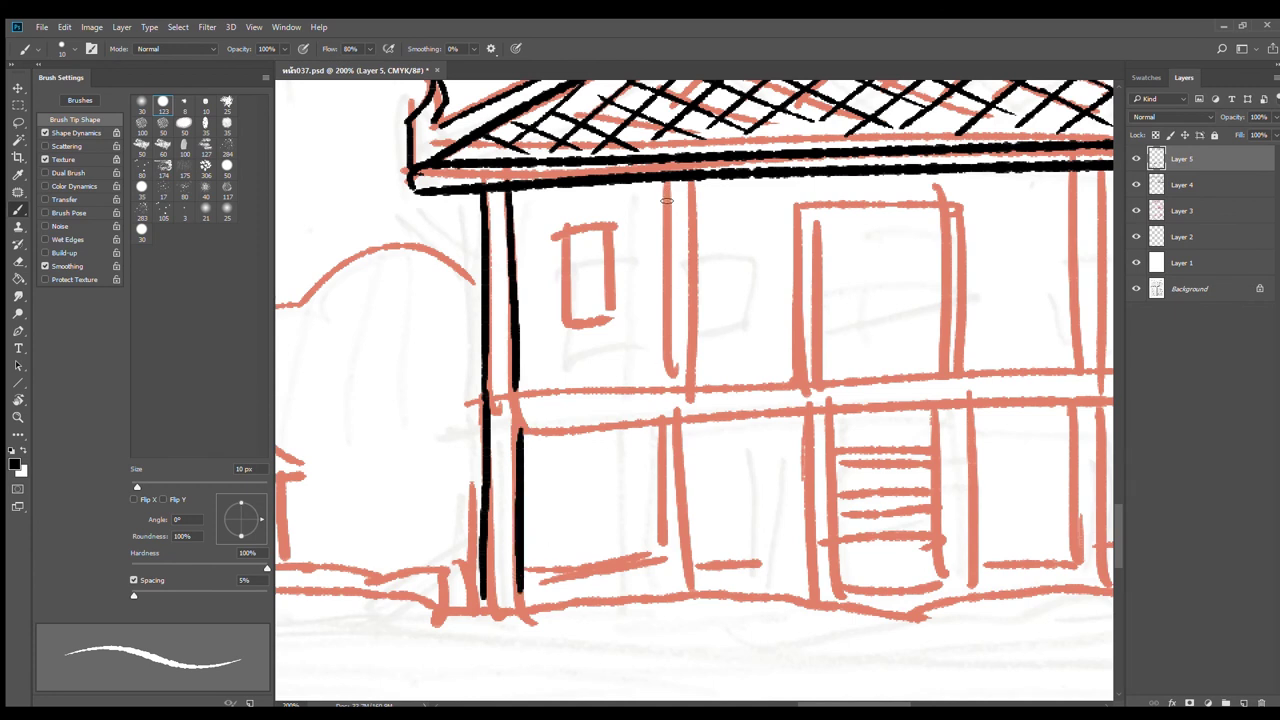
Step: Ink both edges of the second column from the left, from the eave down to the ground
left_click_drag(666, 182, 670, 372)
mouse_move(699, 186)
left_mouse_down()
mouse_move(700, 383)
mouse_move(676, 540)
left_mouse_up()
left_click_drag(700, 383, 708, 588)
left_click_drag(674, 521, 676, 587)
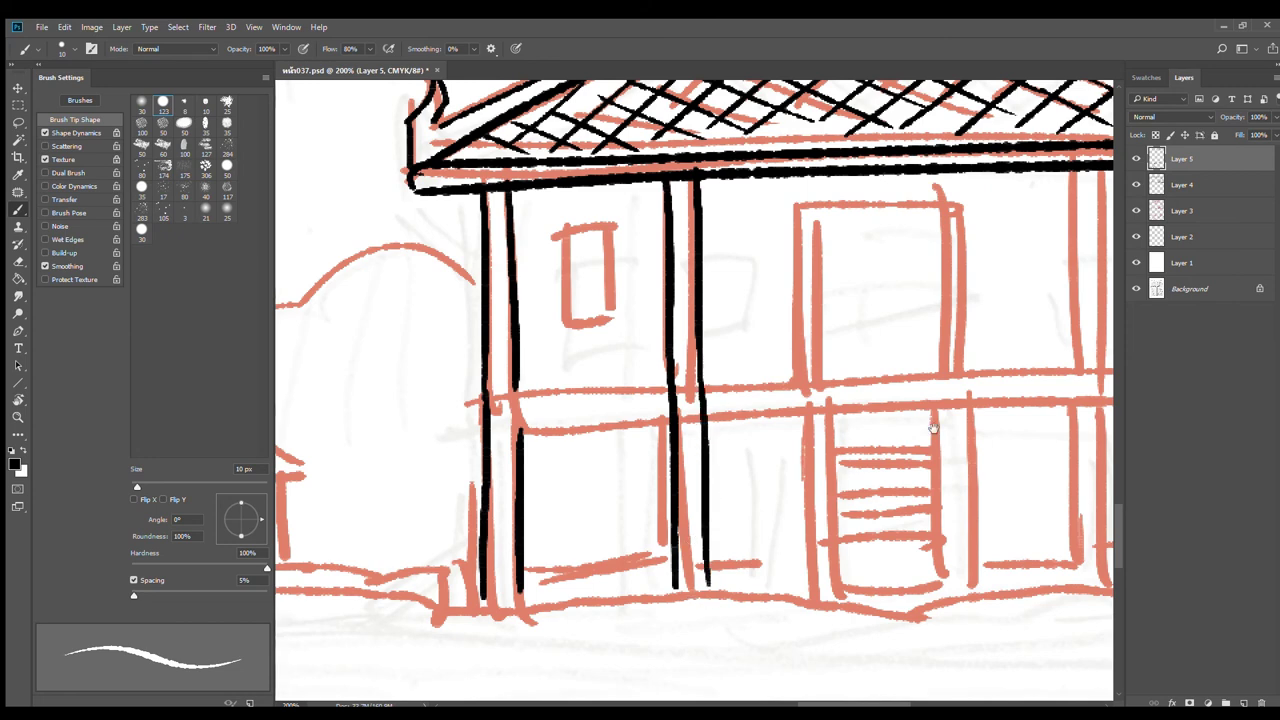
Step: Ink both edges of the column right of the doorway and of the rightmost column, from eave to ground
left_click_drag(934, 429, 613, 498)
mouse_move(748, 242)
left_mouse_down()
mouse_move(746, 455)
mouse_move(781, 460)
mouse_move(757, 636)
left_mouse_up()
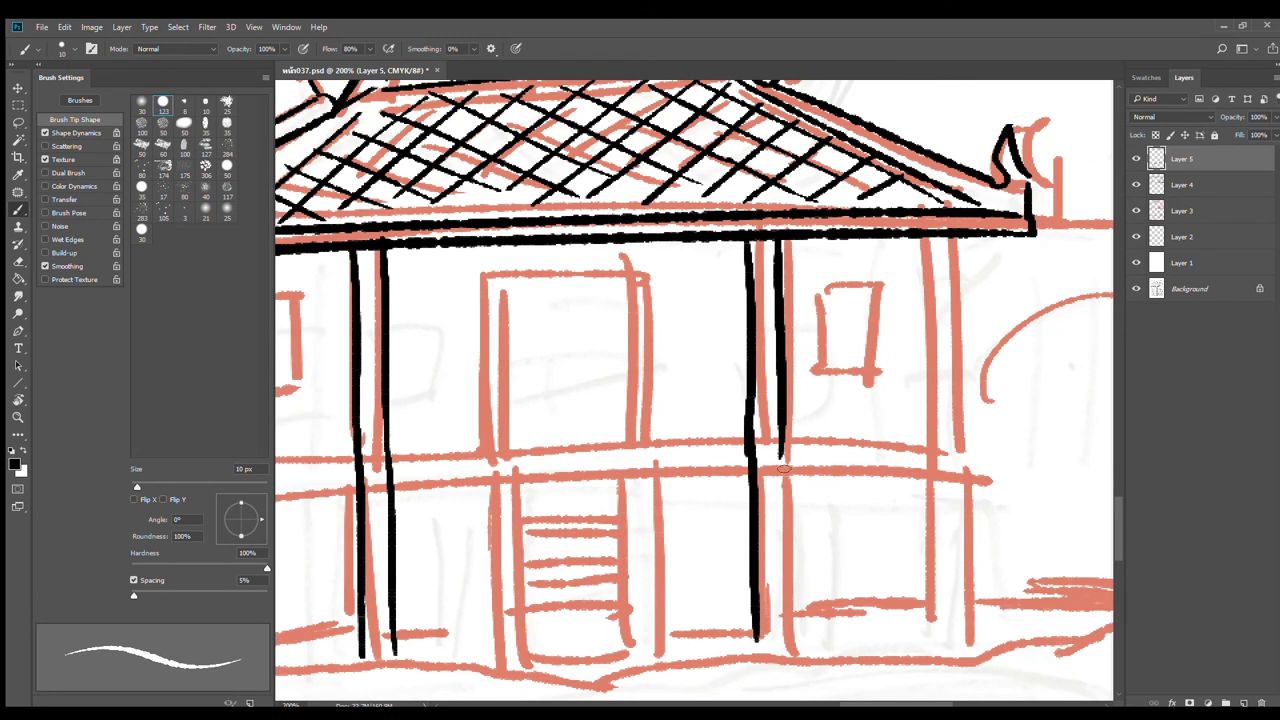
left_click_drag(784, 462, 783, 655)
left_click_drag(921, 240, 929, 432)
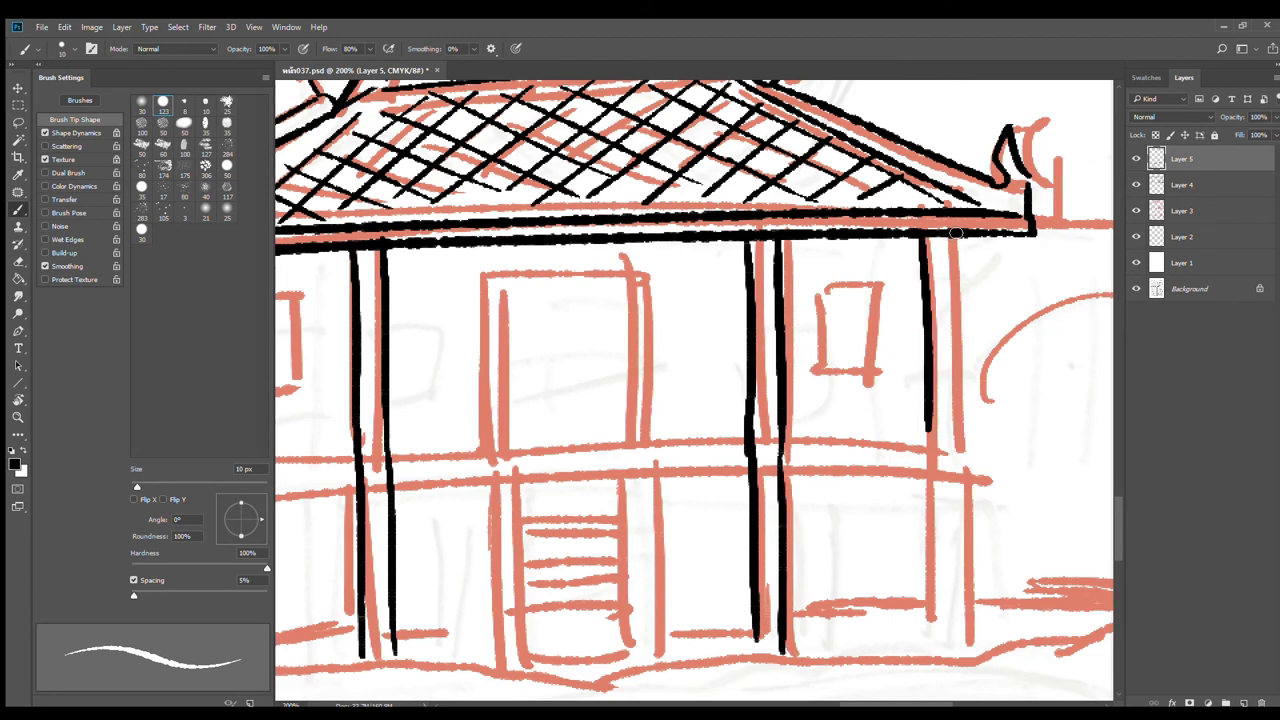
left_click_drag(956, 233, 970, 648)
left_click_drag(930, 434, 938, 655)
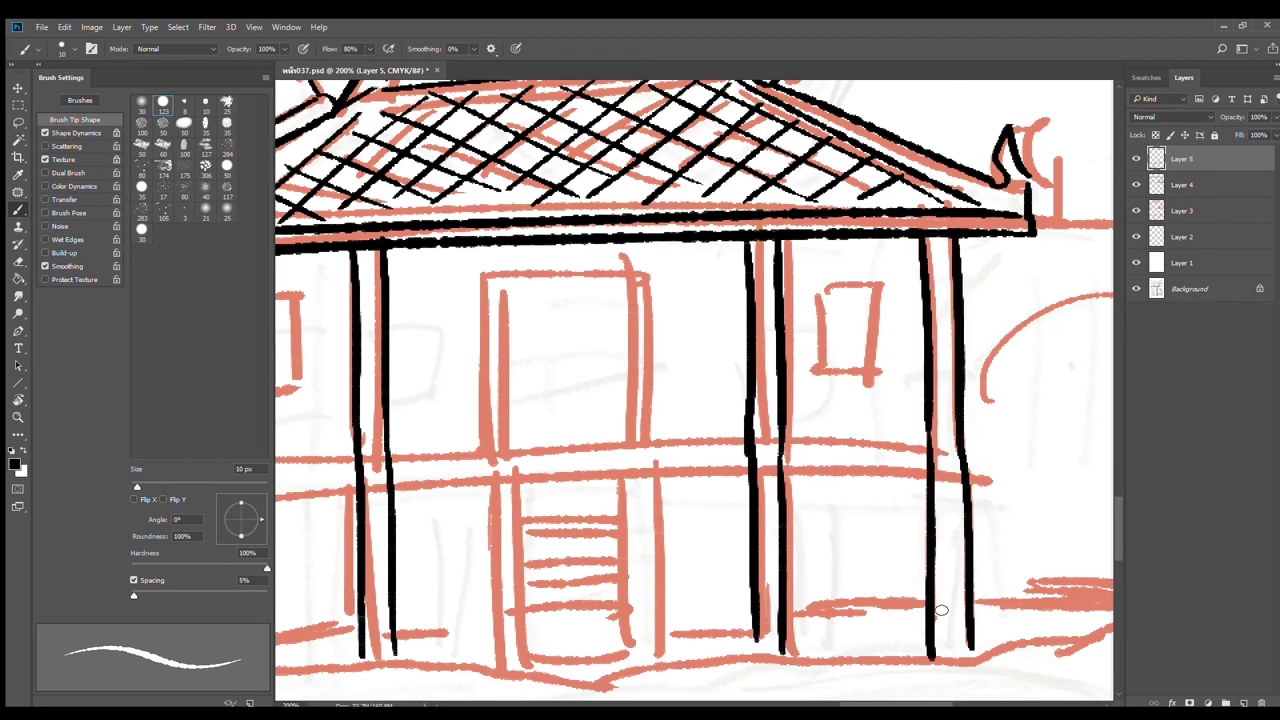
Step: Ink the upper and lower edges of the floor beam as straight lines across the house from the leftmost to the rightmost column
mouse_move(806, 500)
left_mouse_down()
mouse_move(883, 434)
mouse_move(961, 432)
mouse_move(970, 420)
left_mouse_up()
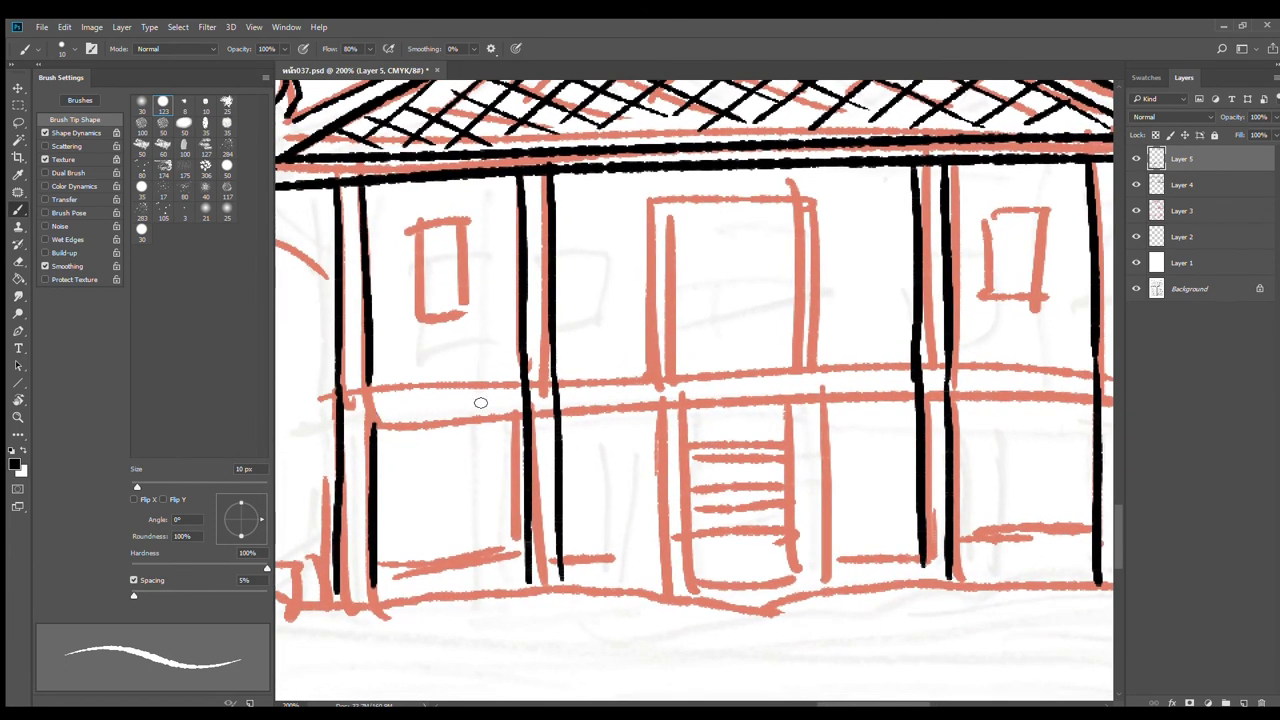
left_click(348, 391)
left_click(866, 366, "shift")
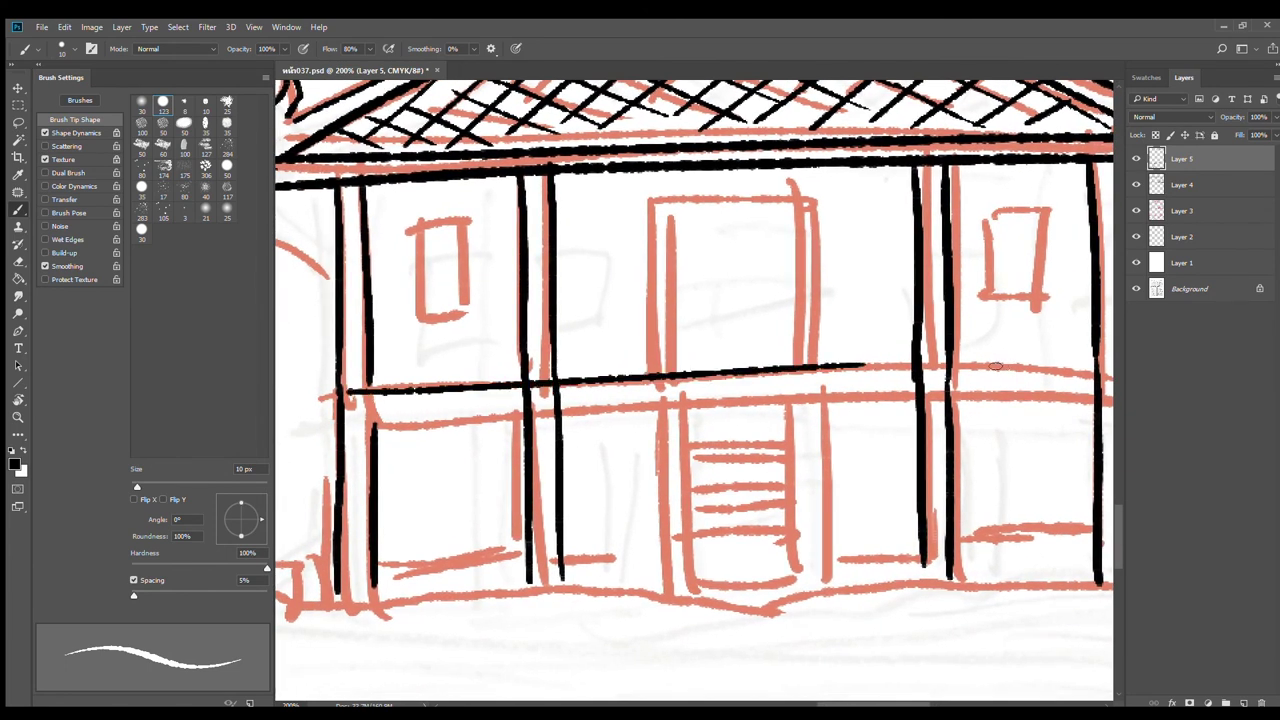
left_click_drag(995, 366, 925, 344)
left_click(1050, 330, "shift")
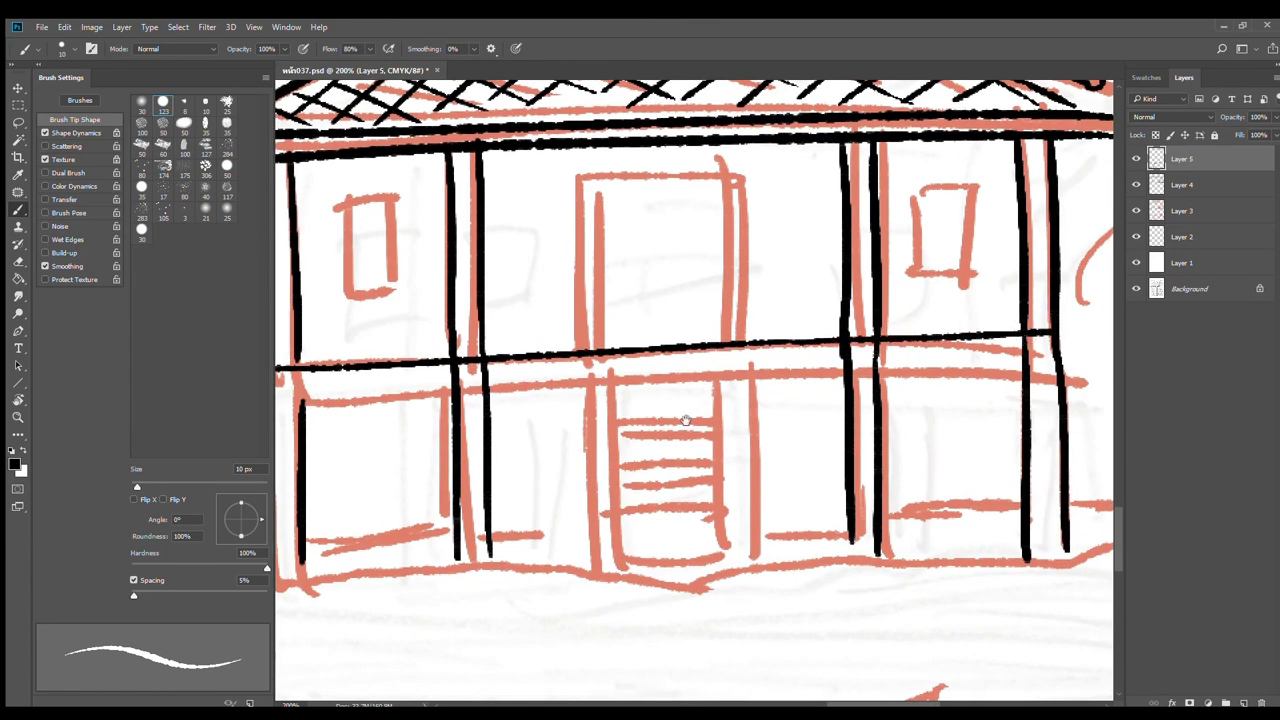
left_click_drag(686, 420, 732, 410)
mouse_move(349, 392)
left_mouse_down()
mouse_move(837, 363)
mouse_move(986, 369)
mouse_move(852, 363)
mouse_move(1098, 354)
left_mouse_up()
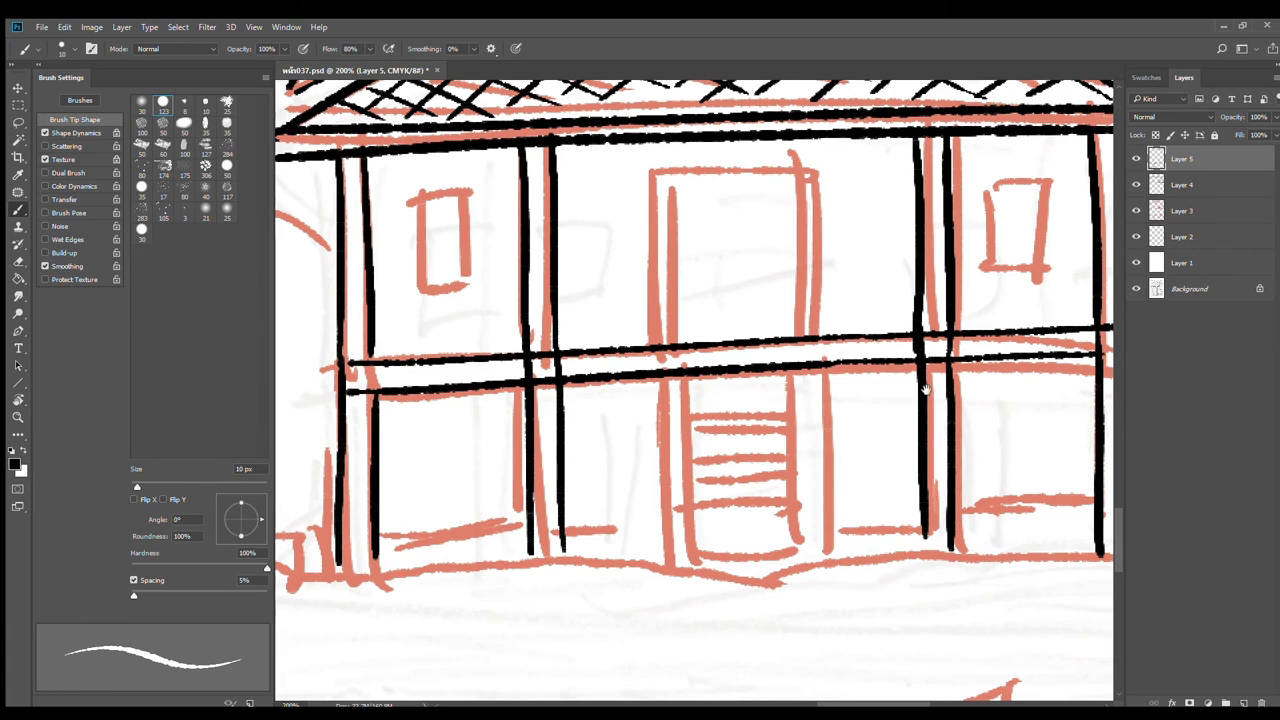
Step: Erase the floor beam lines where they cross the insides of the house's columns
left_click_drag(829, 399, 803, 489)
key("e")
left_click_drag(538, 483, 543, 509)
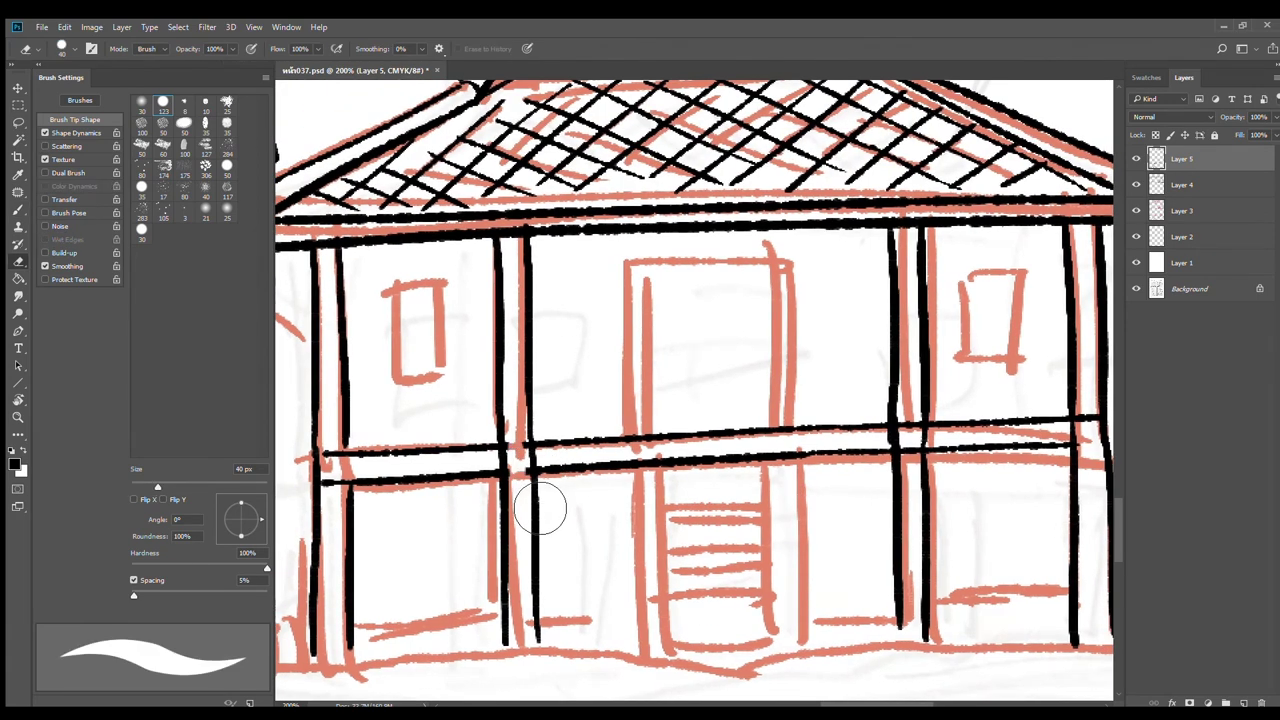
left_click_drag(895, 445, 943, 443)
key("ctrl+z")
left_click_drag(530, 461, 502, 460)
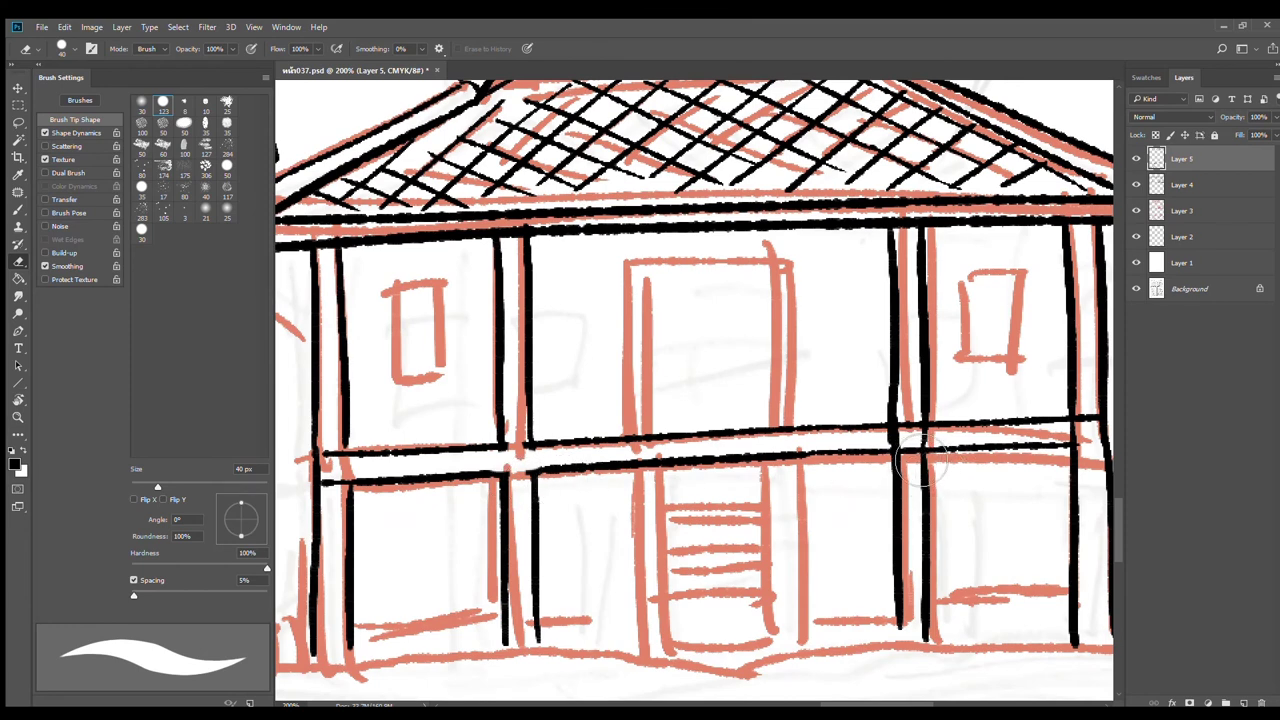
key("ctrl+z")
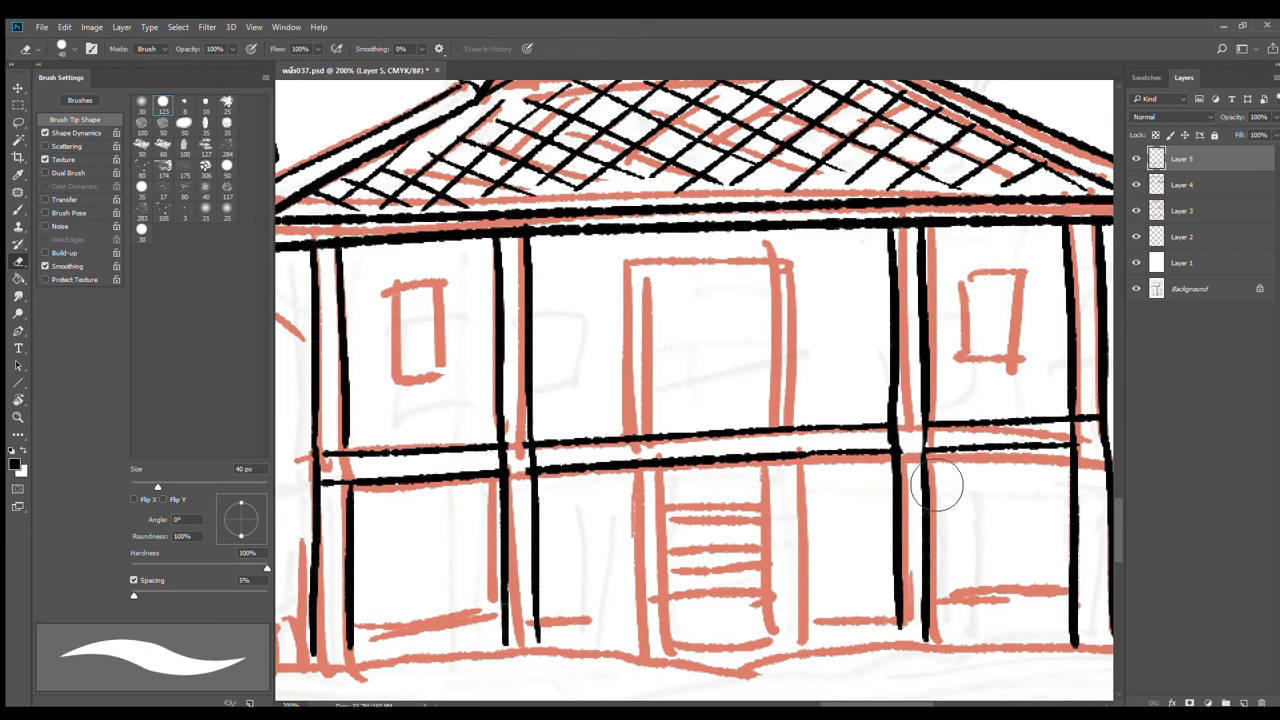
left_click_drag(1027, 469, 843, 435)
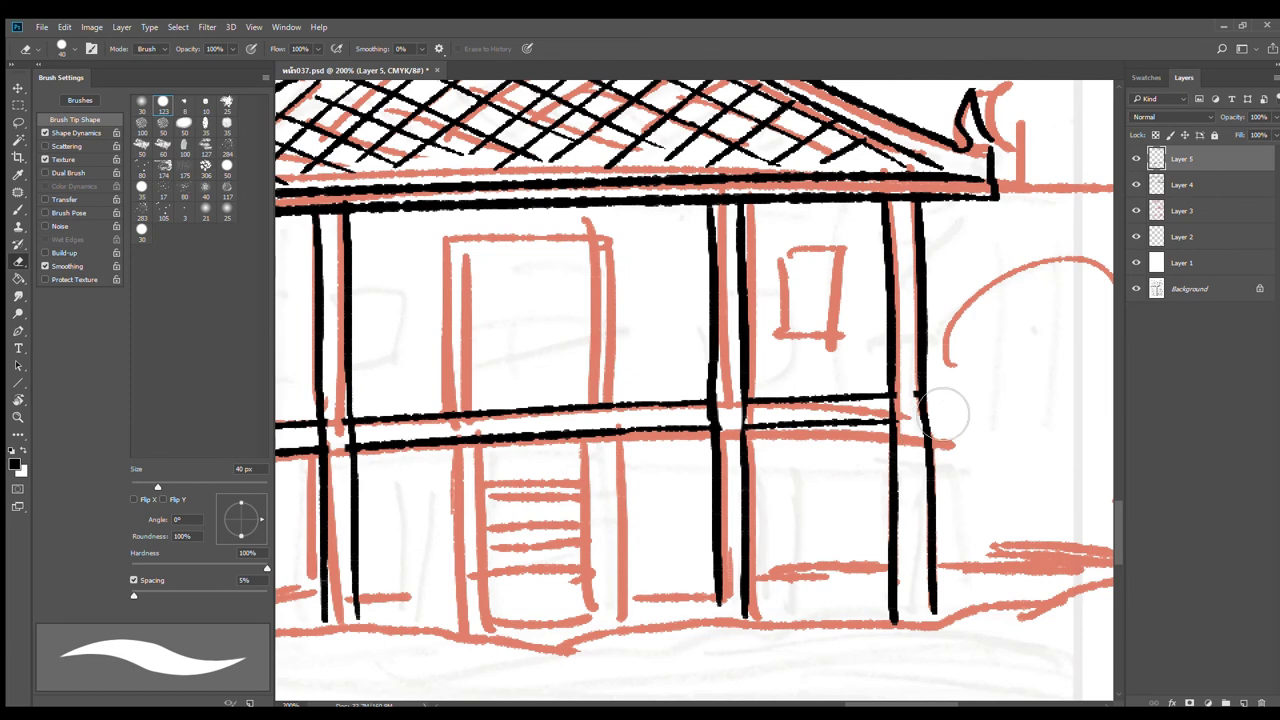
Step: Clear the beam lines inside the leftmost column and ink a thin line beneath the floor beam in each bay beside the stairs
key("b")
left_click_drag(580, 445, 788, 445)
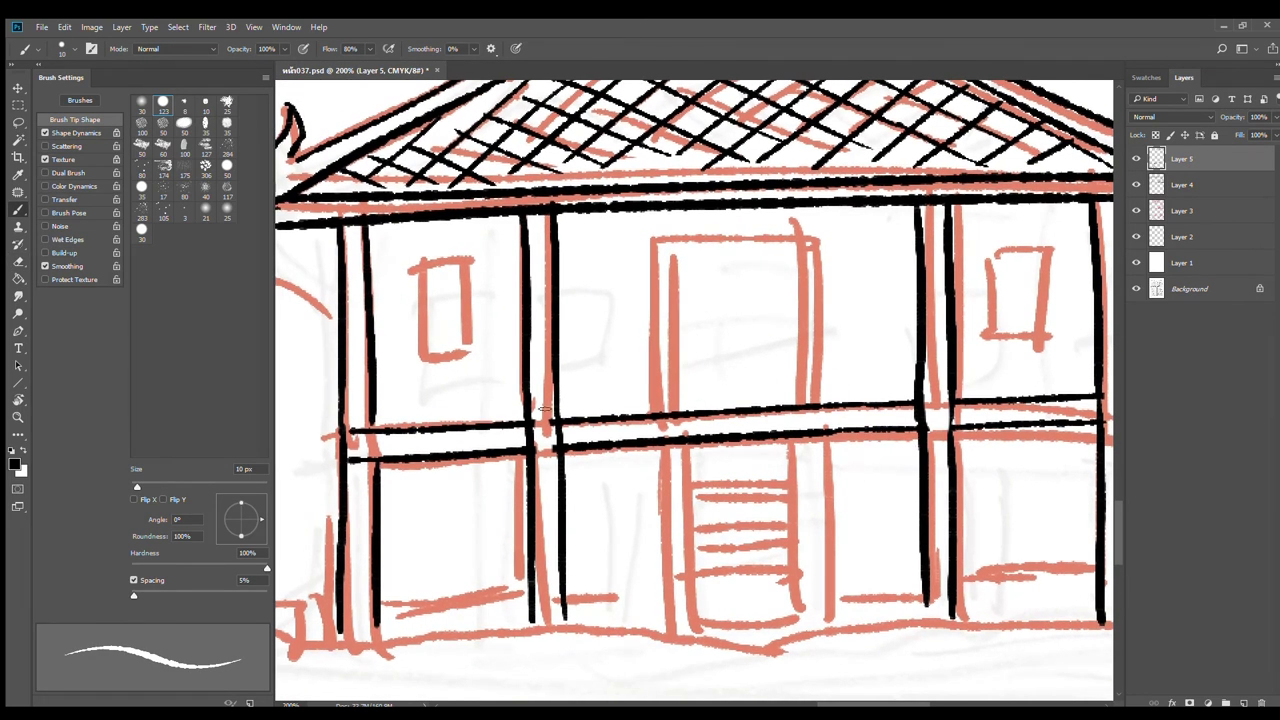
mouse_move(374, 424)
left_mouse_down()
mouse_move(376, 460)
mouse_move(360, 462)
mouse_move(670, 459)
left_mouse_up()
key("e")
key("b")
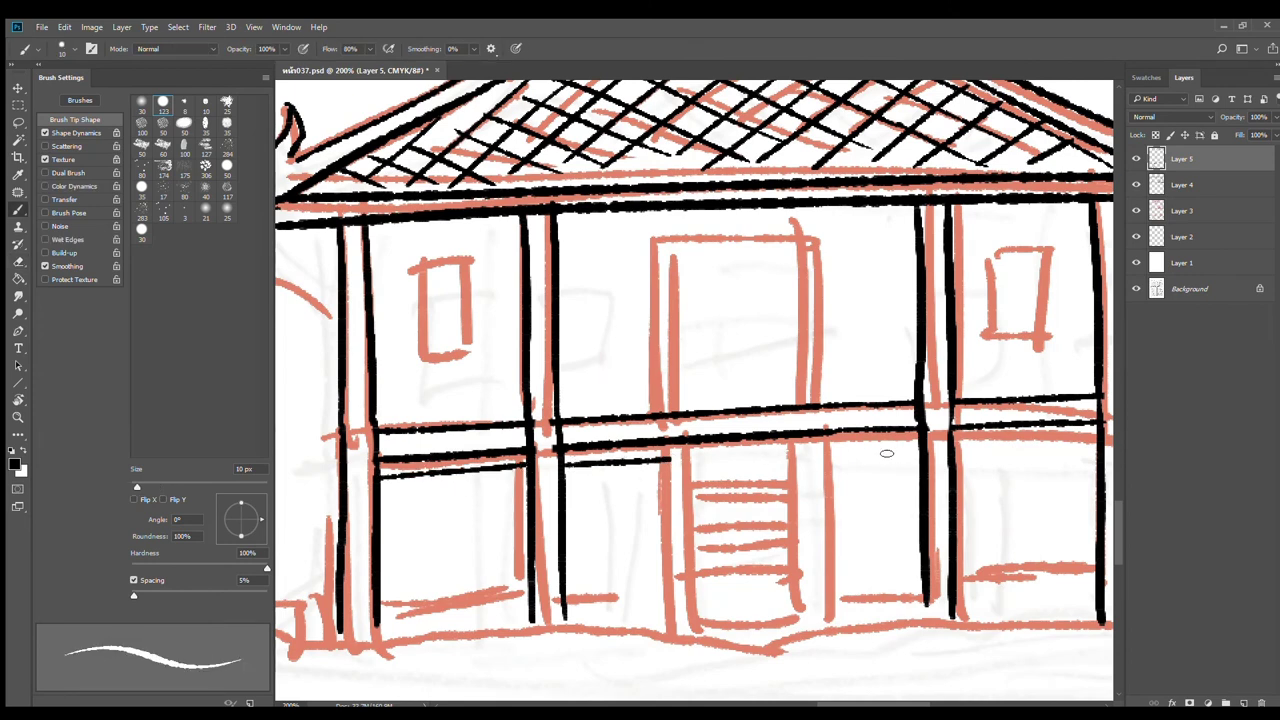
left_click_drag(840, 446, 916, 443)
mouse_move(1016, 445)
left_mouse_down()
mouse_move(847, 419)
mouse_move(922, 403)
left_mouse_up()
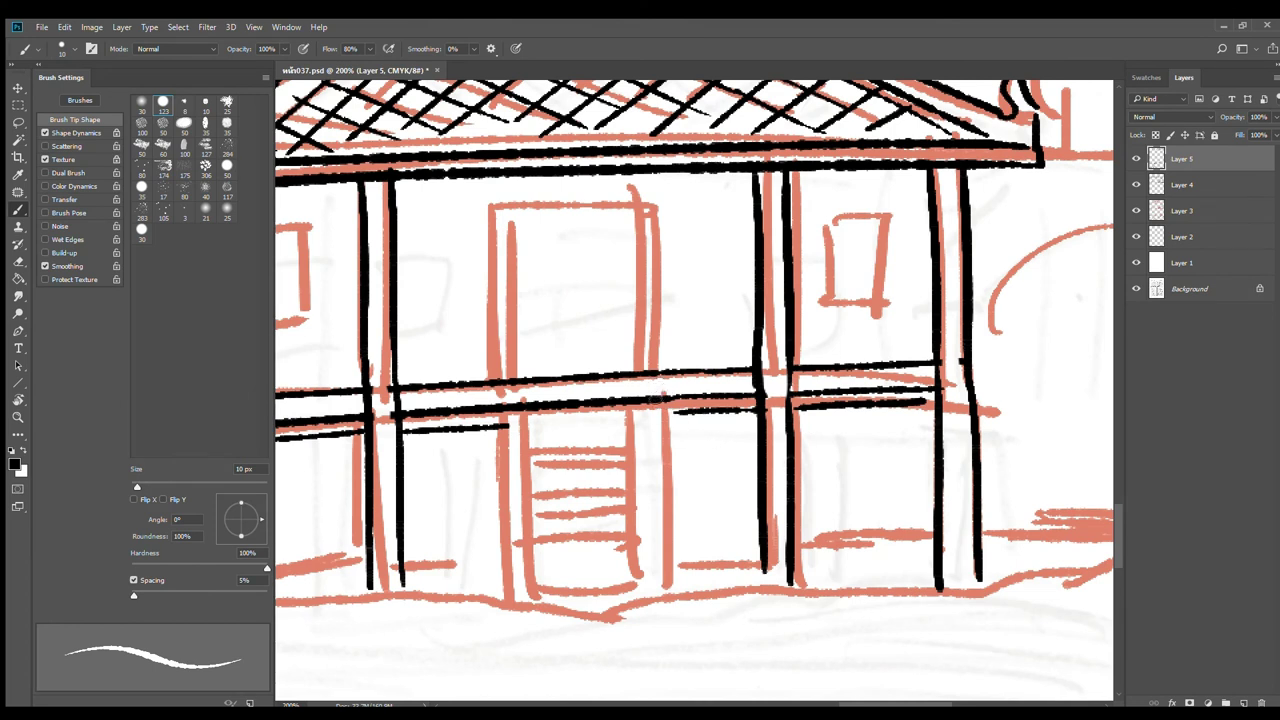
Step: Ink both edges of the two staircase posts from the floor beam down to the ground
left_click_drag(649, 368, 656, 578)
left_click_drag(630, 376, 632, 592)
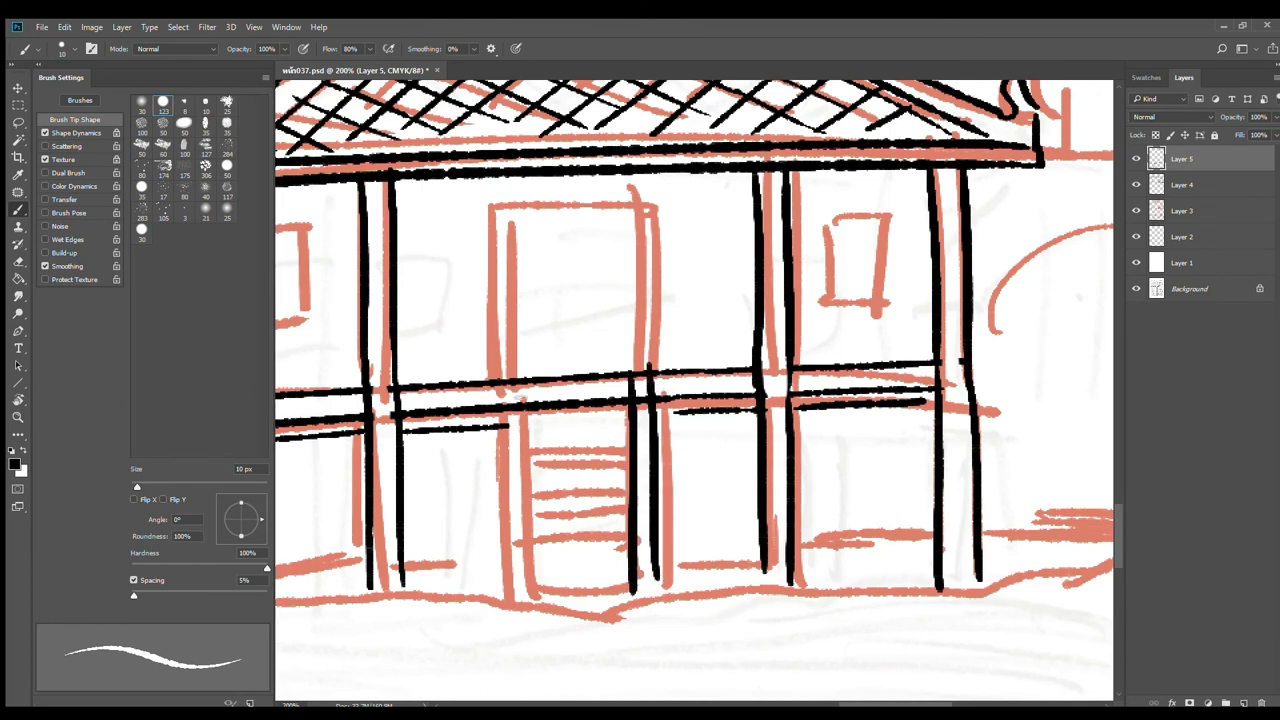
left_click_drag(524, 388, 512, 602)
left_click_drag(500, 390, 498, 602)
Step: Ink the paired horizontal lines of the stair treads between the two staircase posts, from the beam down to the ground
left_click_drag(593, 475, 731, 447)
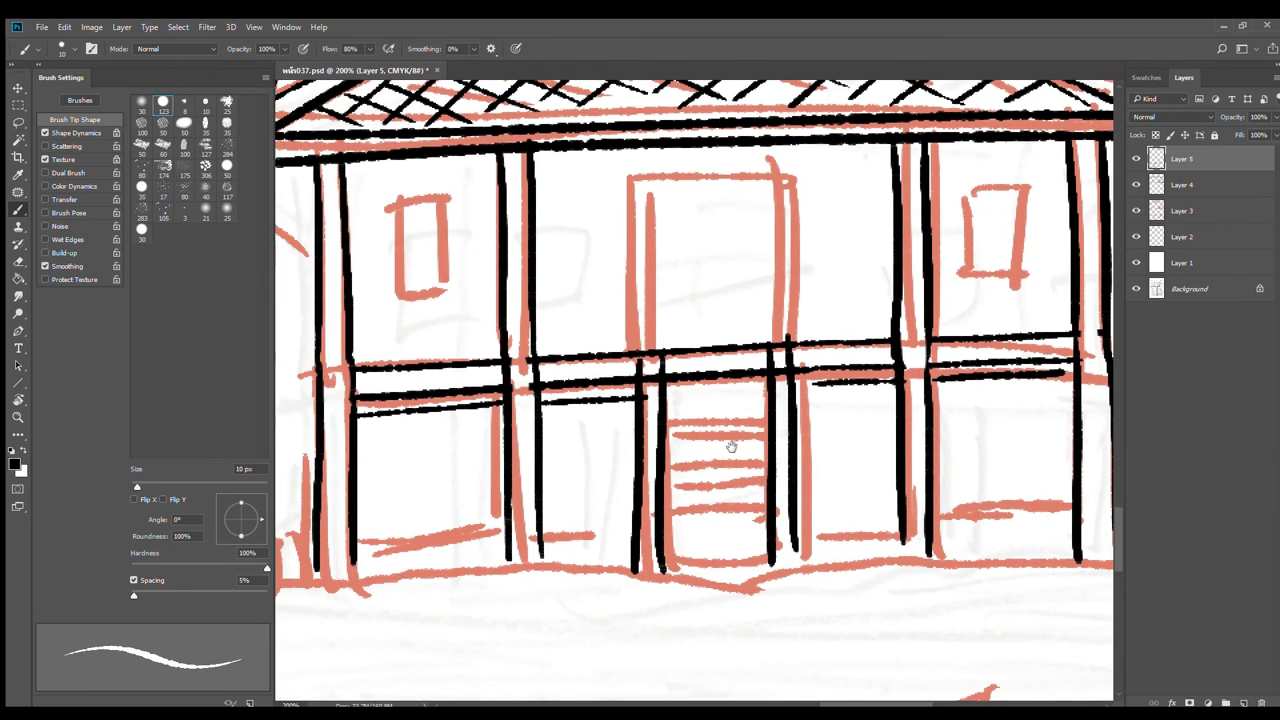
left_click_drag(672, 402, 774, 411)
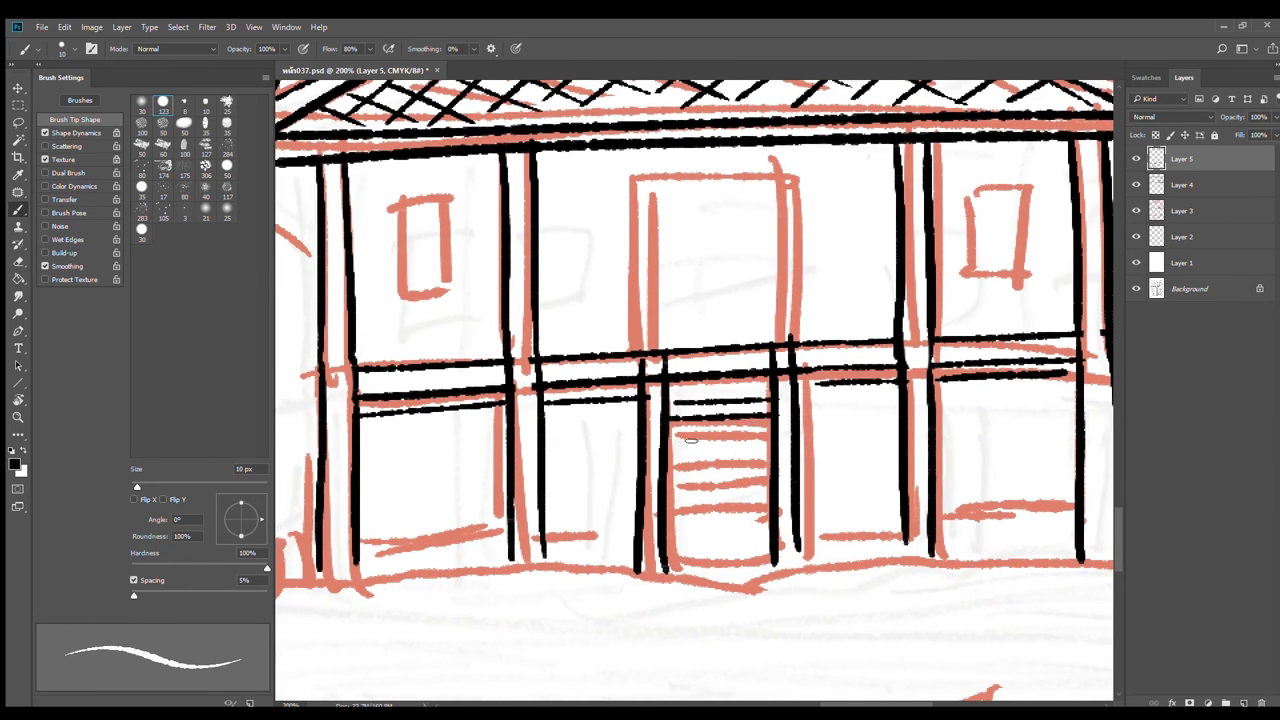
left_click_drag(672, 436, 772, 434)
mouse_move(672, 448)
left_mouse_down()
mouse_move(772, 446)
mouse_move(774, 460)
left_mouse_up()
left_click_drag(672, 489, 770, 487)
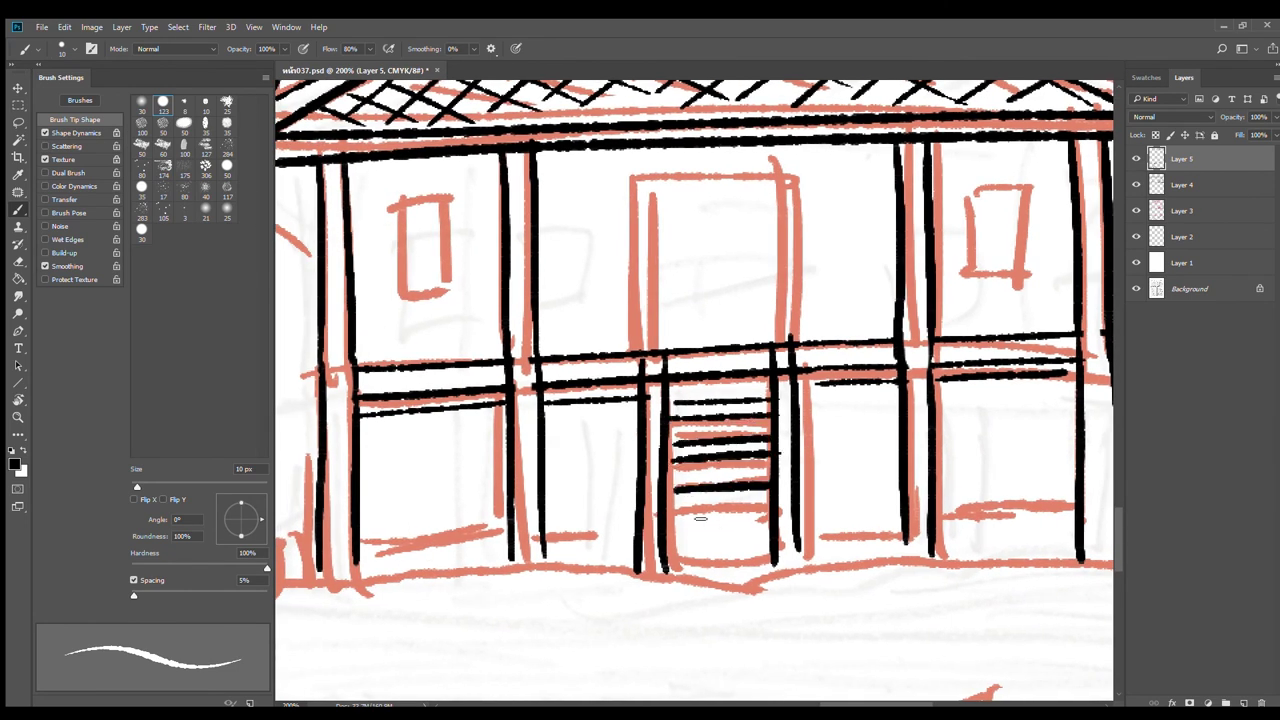
left_click_drag(672, 504, 769, 500)
mouse_move(672, 532)
left_mouse_down()
mouse_move(774, 528)
mouse_move(776, 541)
left_mouse_up()
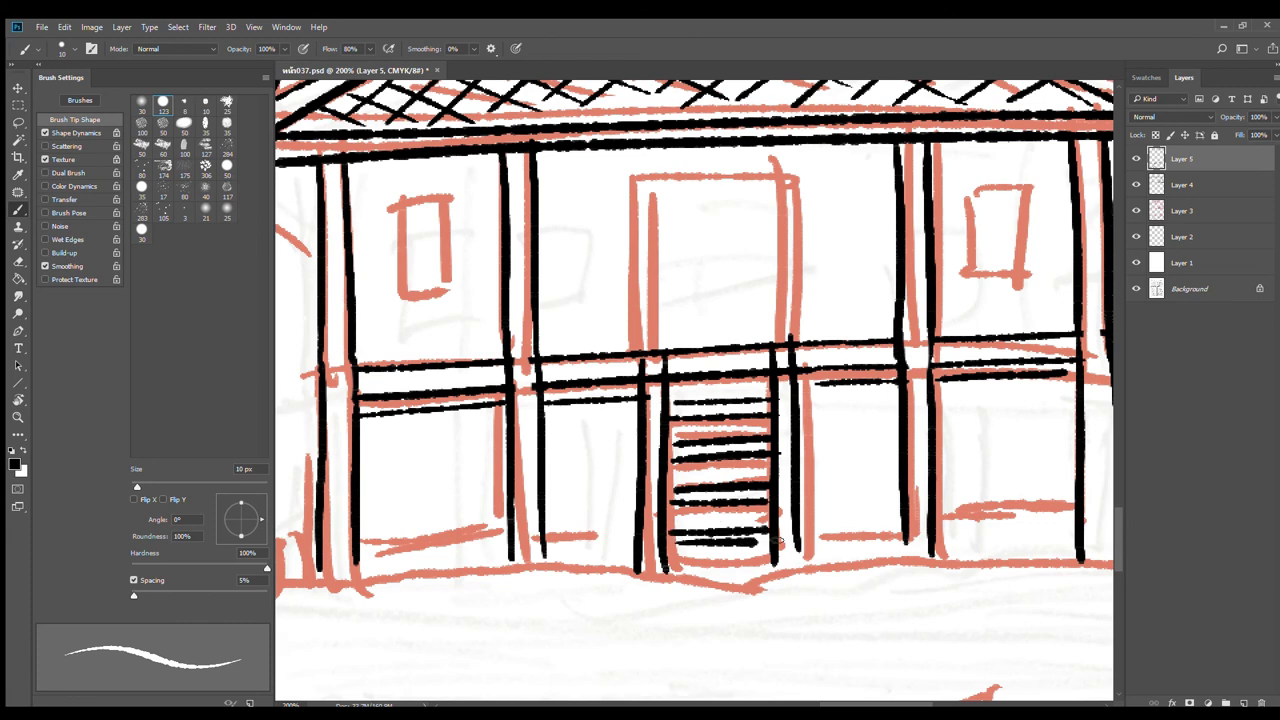
Step: Ink the doorway's double frame above the stairs, with inner and outer lines along both sides and the top
mouse_move(722, 418)
left_mouse_down()
mouse_move(730, 466)
mouse_move(656, 453)
left_mouse_up()
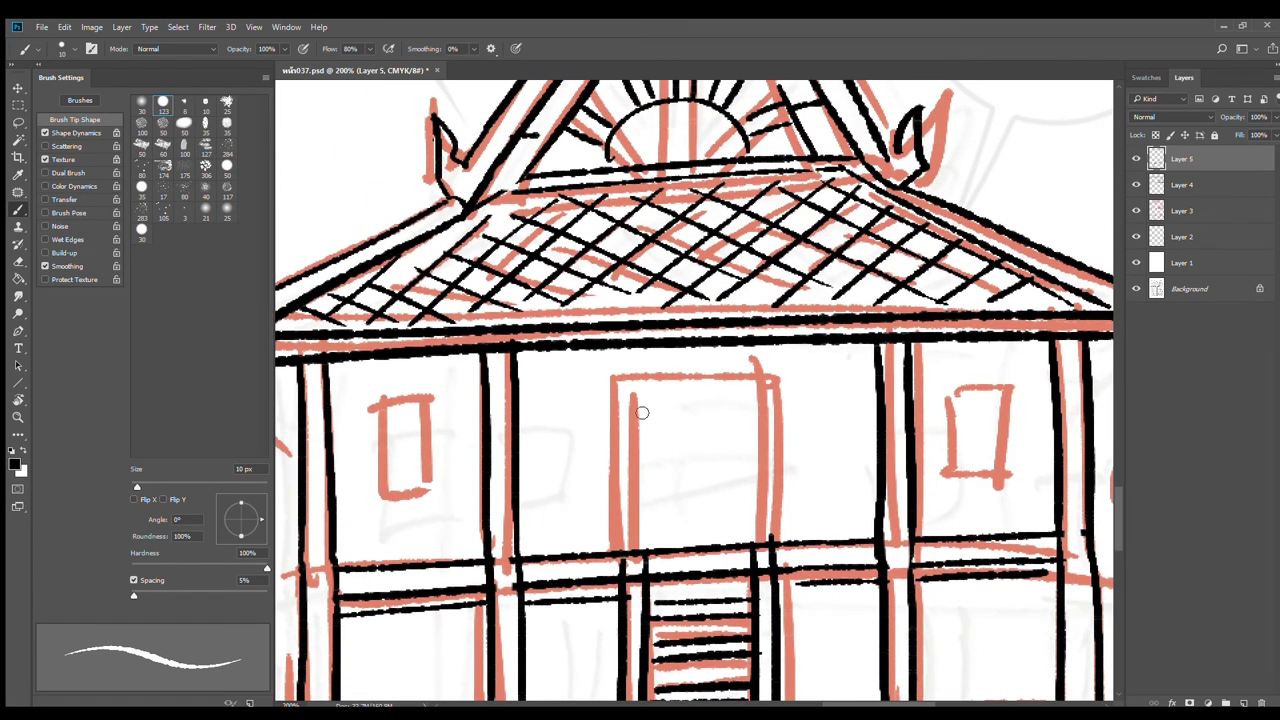
left_click_drag(642, 384, 647, 548)
left_click_drag(621, 376, 627, 550)
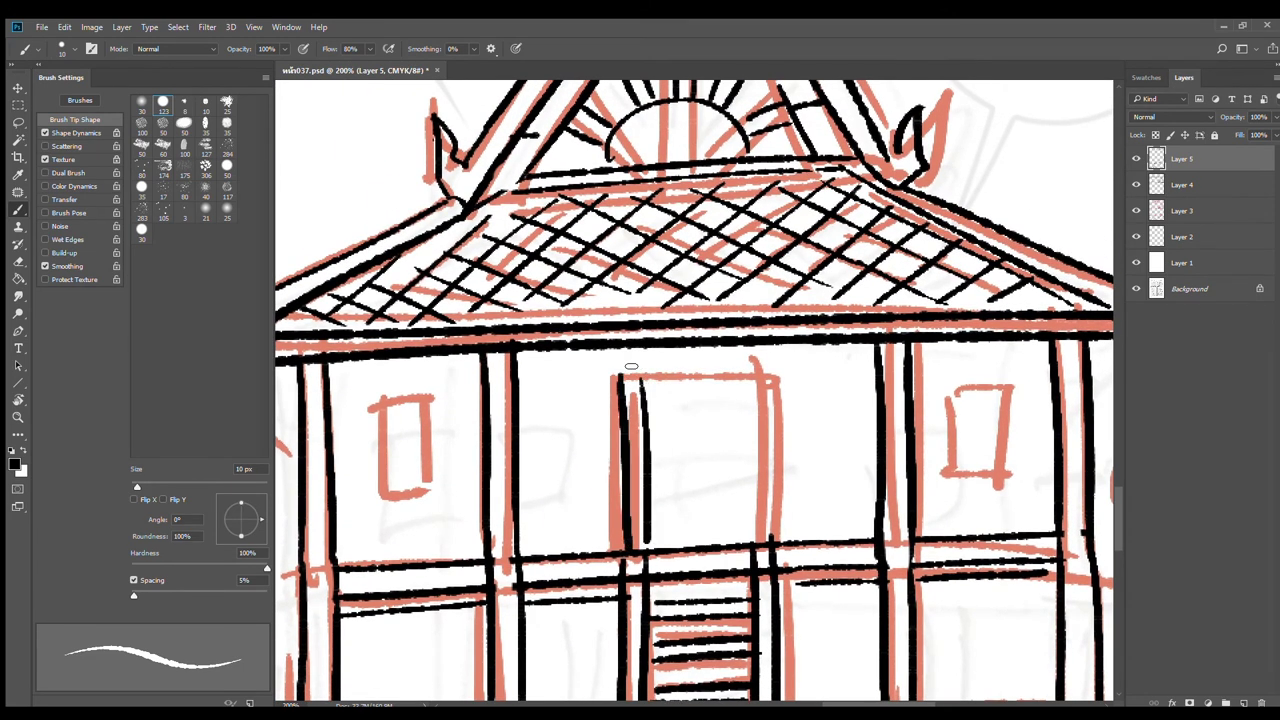
mouse_move(618, 366)
left_mouse_down()
mouse_move(758, 362)
mouse_move(782, 548)
left_mouse_up()
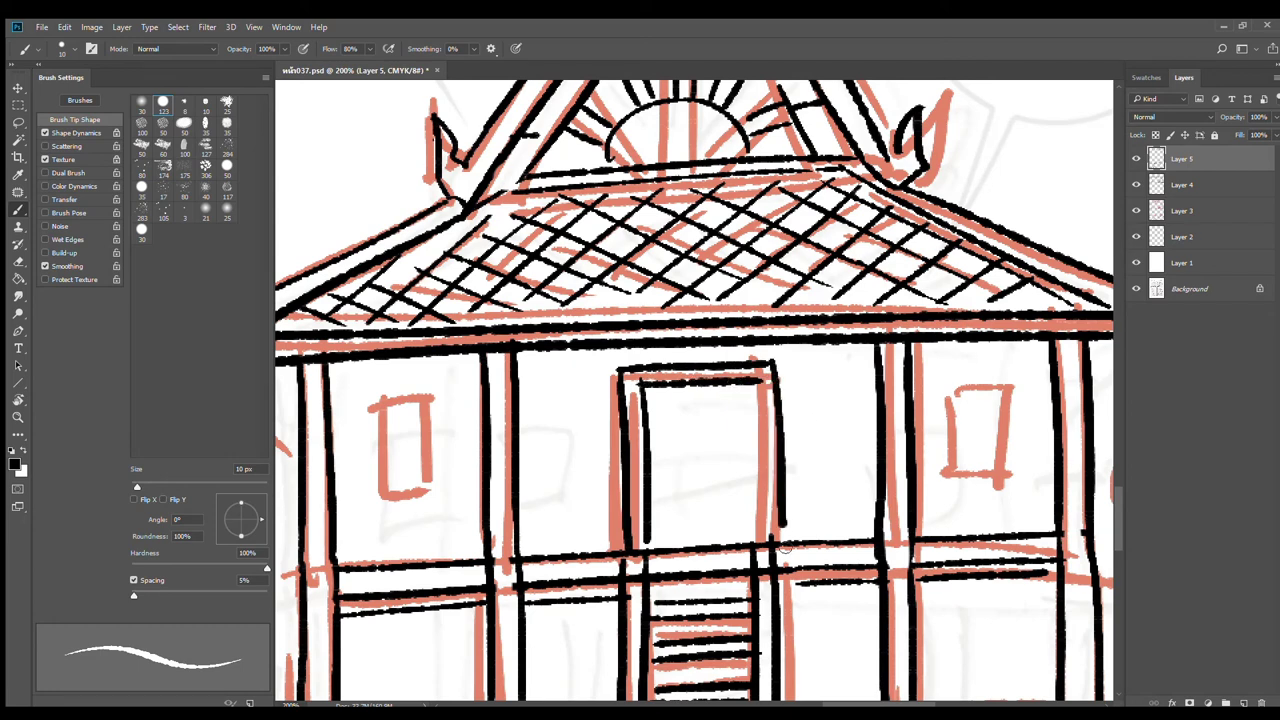
key("ctrl+z")
left_click_drag(770, 366, 778, 546)
left_click_drag(753, 386, 758, 538)
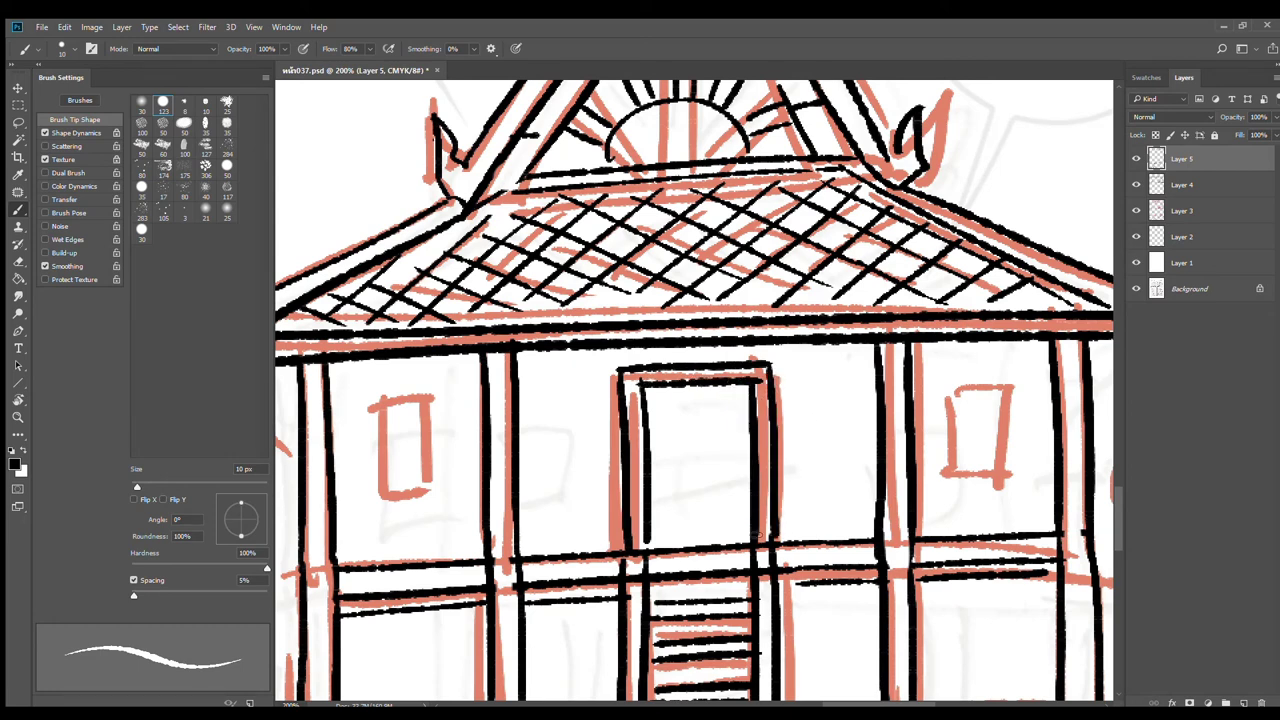
Step: Ink the open door panels inside the frame with a short corner diagonal and a vertical line on each side
mouse_move(646, 387)
left_mouse_down()
mouse_move(664, 400)
mouse_move(672, 545)
left_mouse_up()
mouse_move(752, 382)
left_mouse_down()
mouse_move(729, 404)
mouse_move(722, 544)
left_mouse_up()
scroll(733, 548, "right", 5)
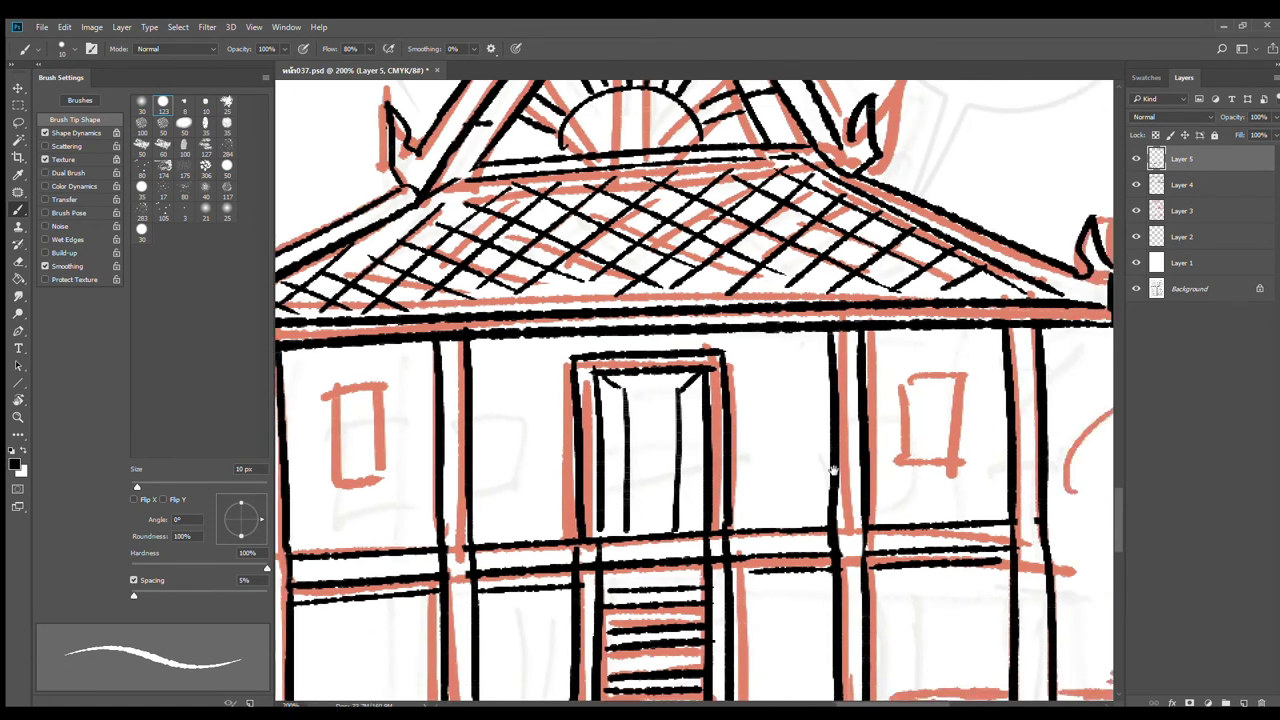
Step: Ink the rectangular outlines of the windows in the house's right and left bays
mouse_move(680, 390)
left_mouse_down()
mouse_move(685, 471)
mouse_move(736, 390)
mouse_move(733, 468)
left_mouse_up()
left_click_drag(565, 478, 405, 448)
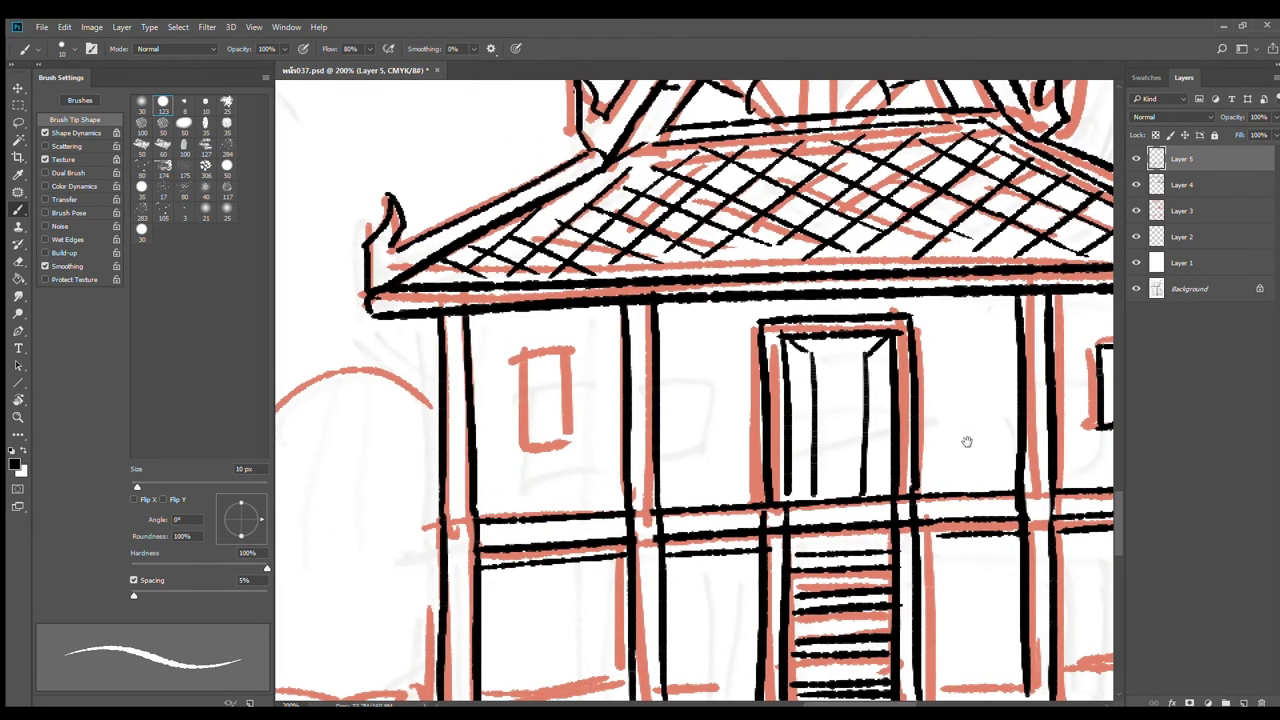
mouse_move(522, 360)
left_mouse_down()
mouse_move(584, 372)
mouse_move(577, 440)
left_mouse_up()
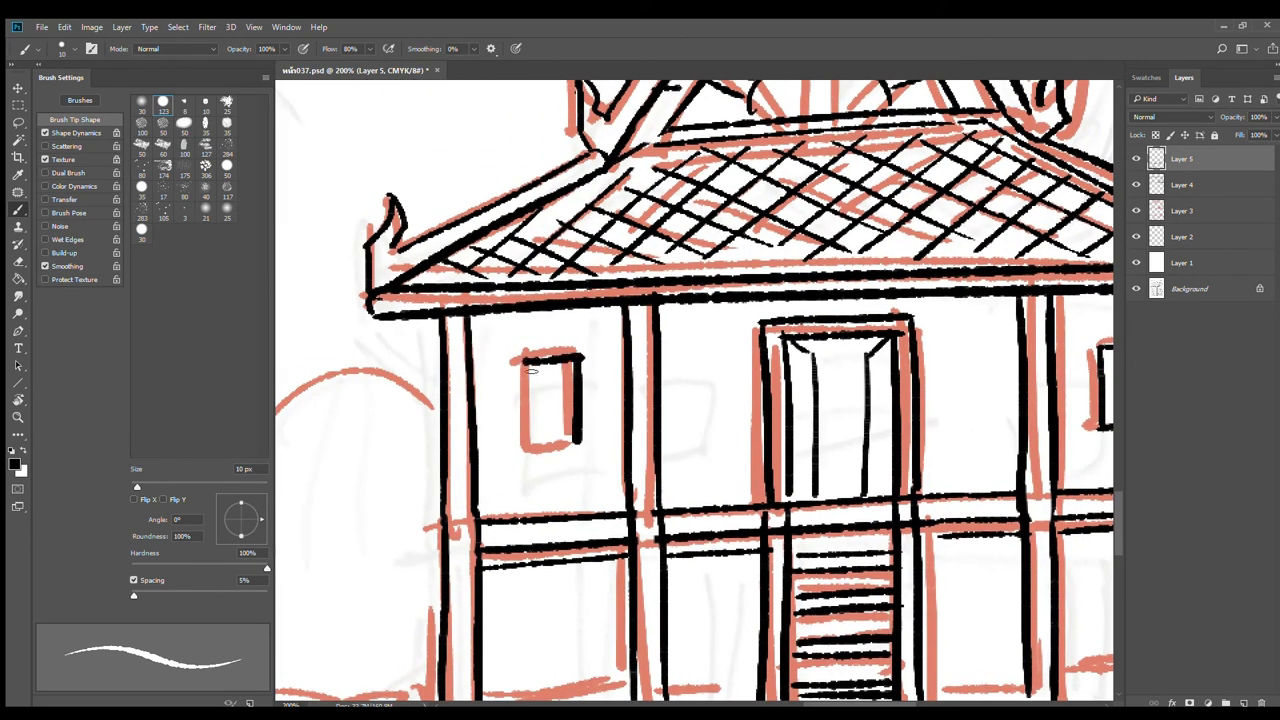
mouse_move(525, 364)
left_mouse_down()
mouse_move(530, 448)
mouse_move(579, 443)
left_mouse_up()
Step: Ink vertical plank lines hanging from the eave on both sides of the doorway, with short ones above the door frame
scroll(740, 498, "down", 5)
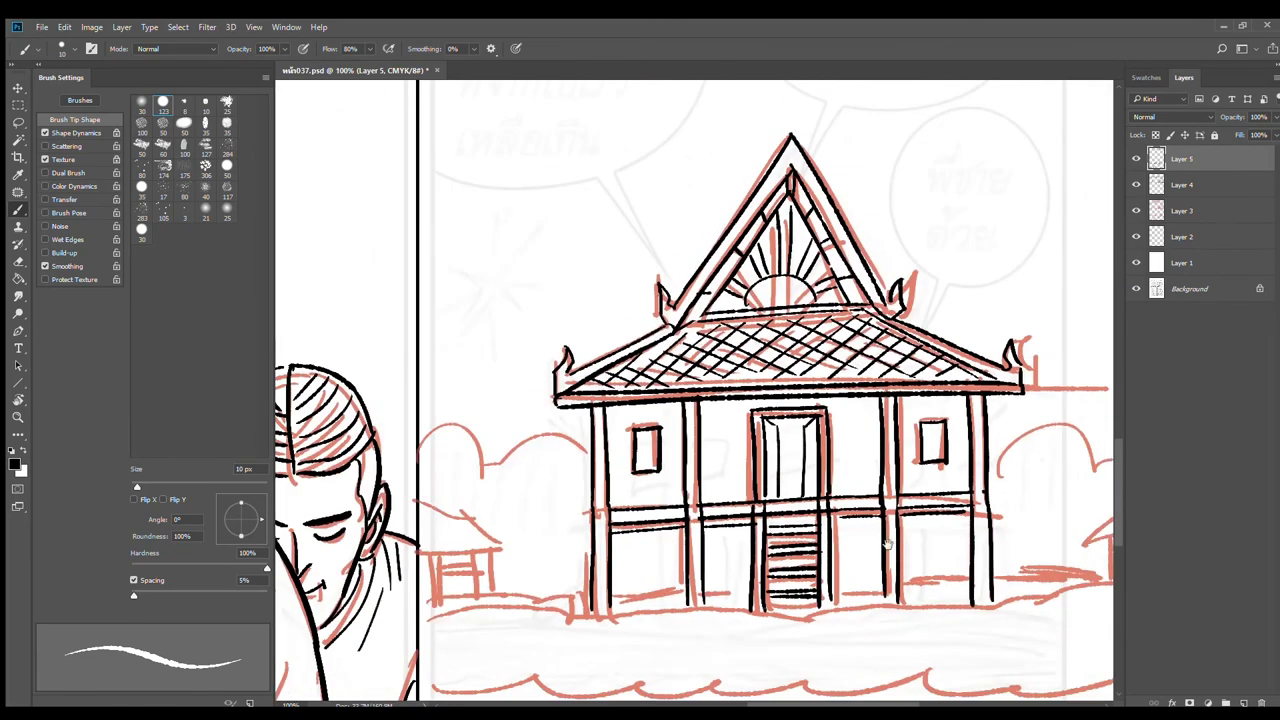
left_click_drag(886, 543, 818, 443)
scroll(686, 381, "up", 5)
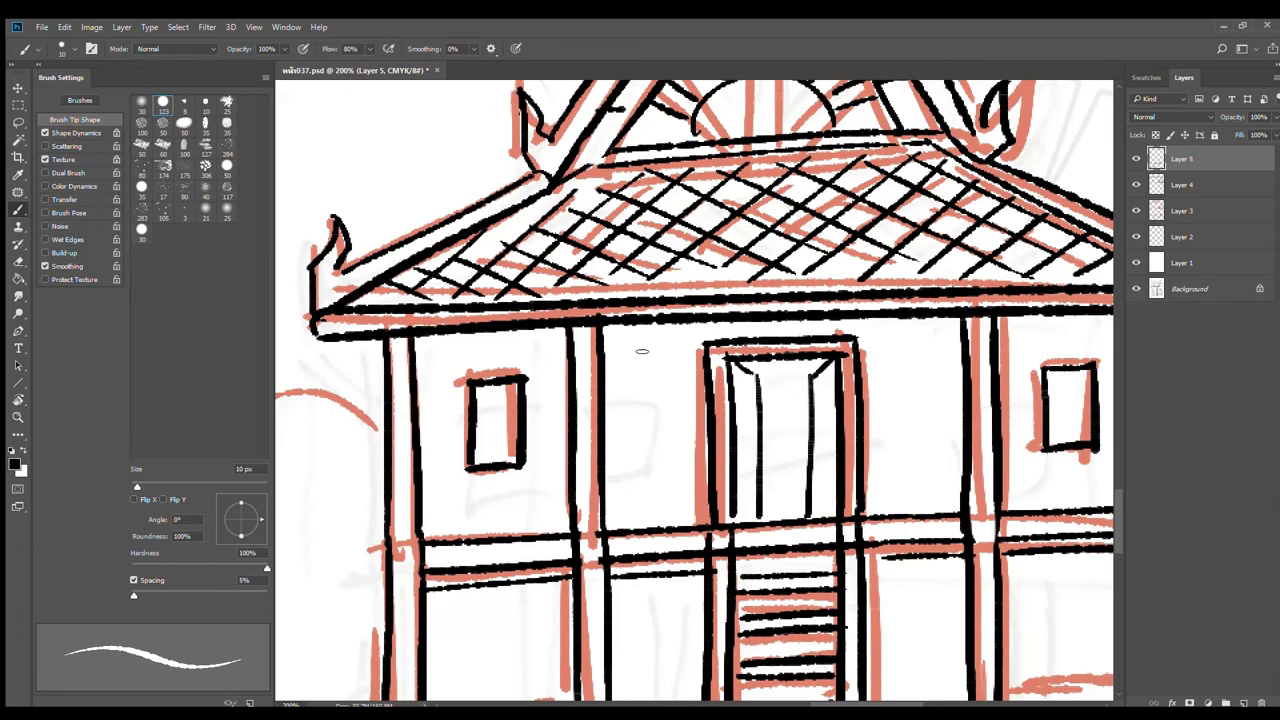
left_click_drag(642, 326, 644, 528)
key("ctrl+z")
left_click_drag(633, 320, 634, 478)
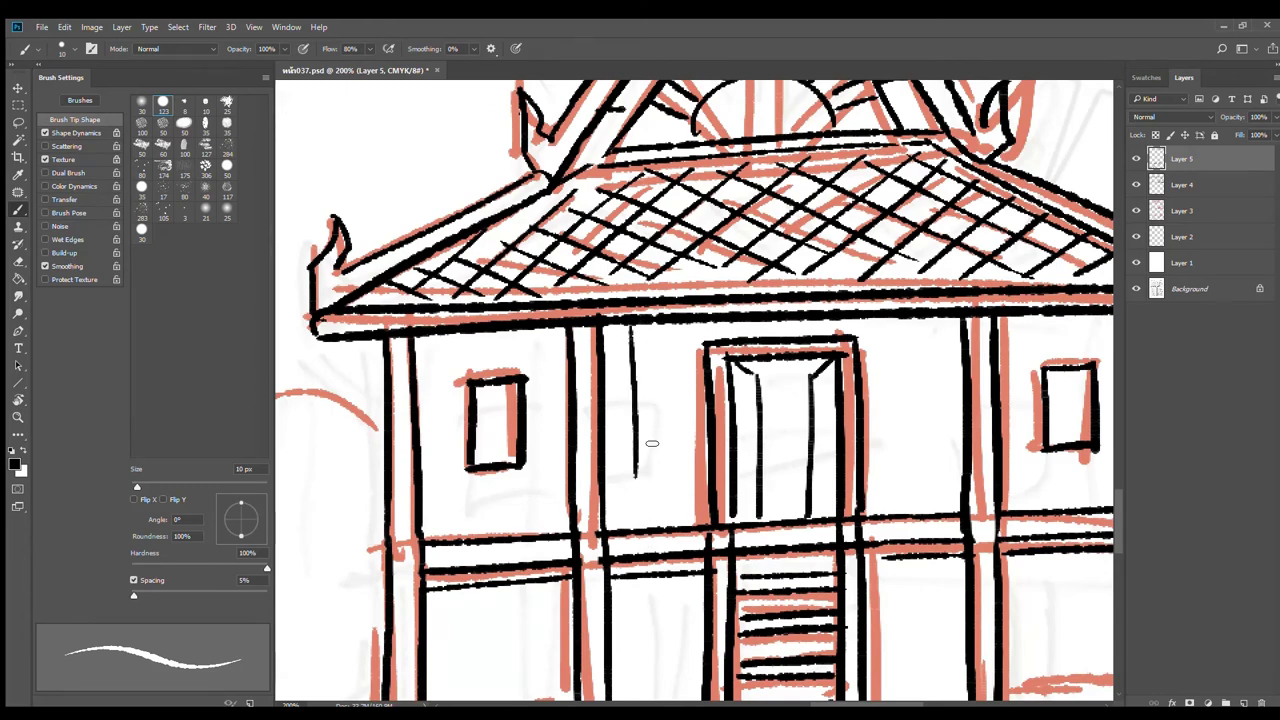
left_click_drag(674, 323, 674, 352)
left_click_drag(679, 413, 676, 474)
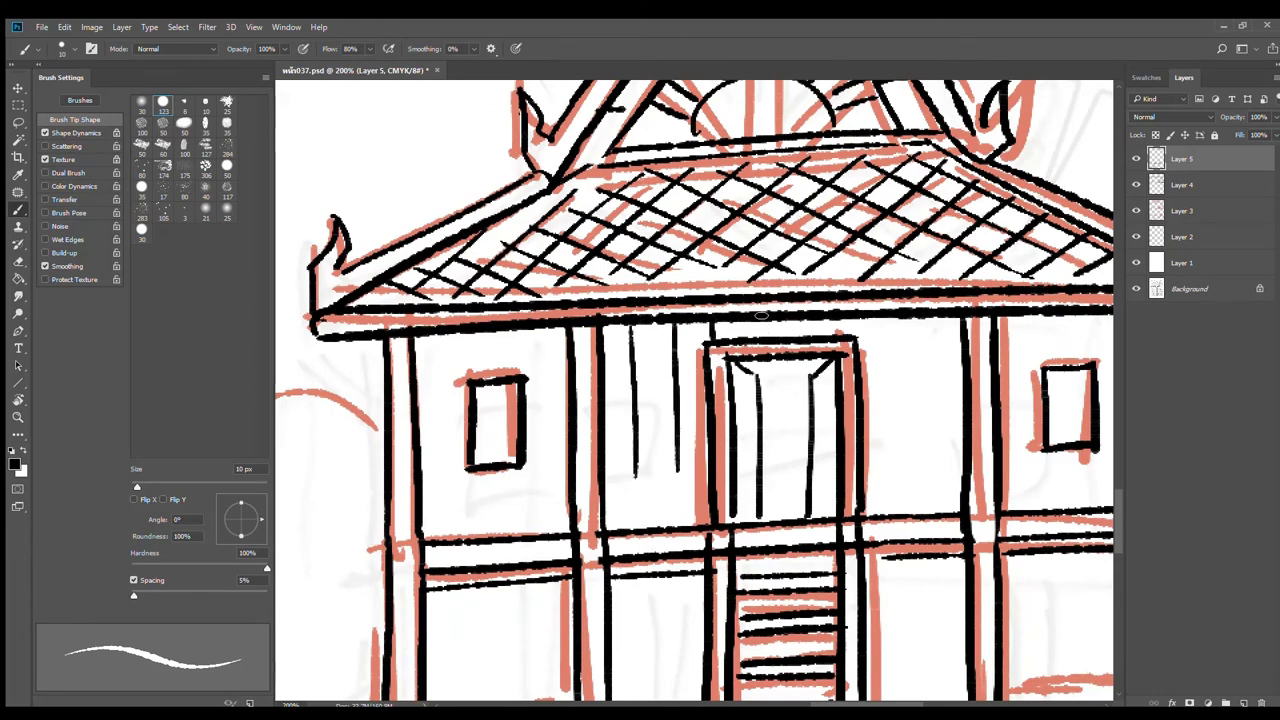
mouse_move(761, 319)
left_mouse_down()
mouse_move(761, 335)
mouse_move(858, 331)
mouse_move(897, 498)
left_mouse_up()
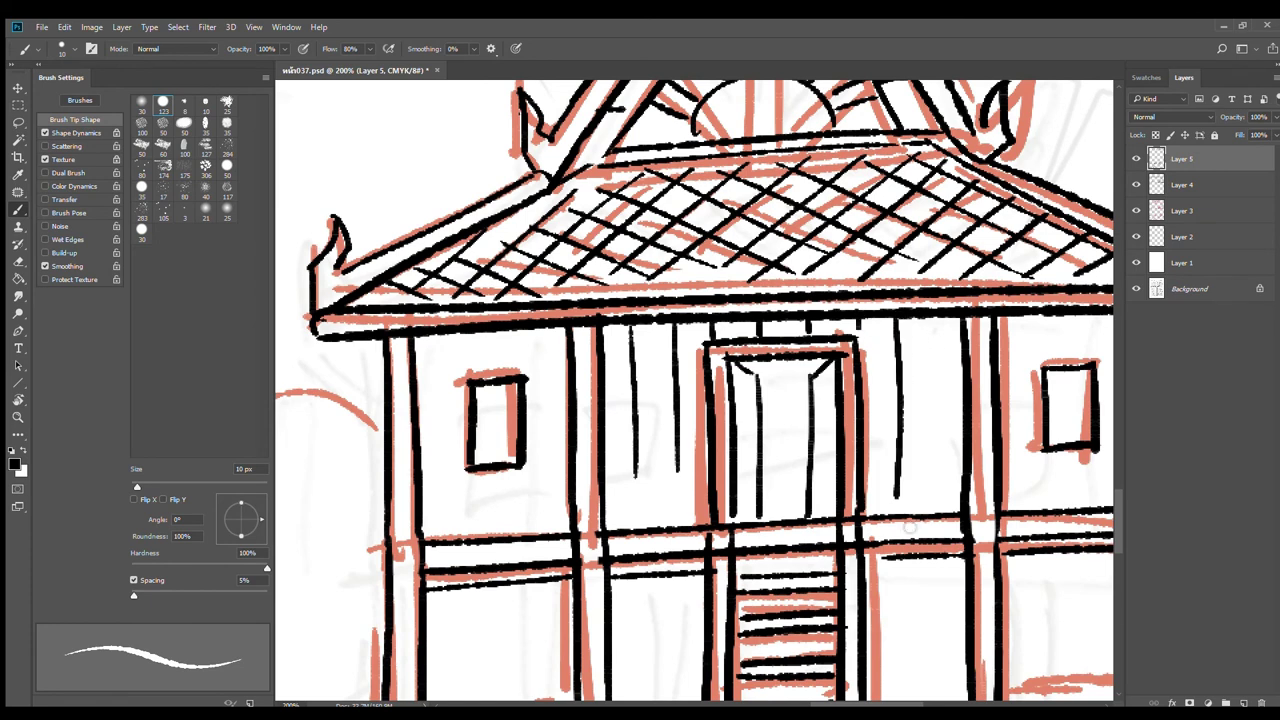
left_click_drag(936, 320, 939, 466)
Step: Ink vertical plank lines around the windows in the right and left bays, keeping those above the windows short
left_click_drag(1026, 430, 808, 432)
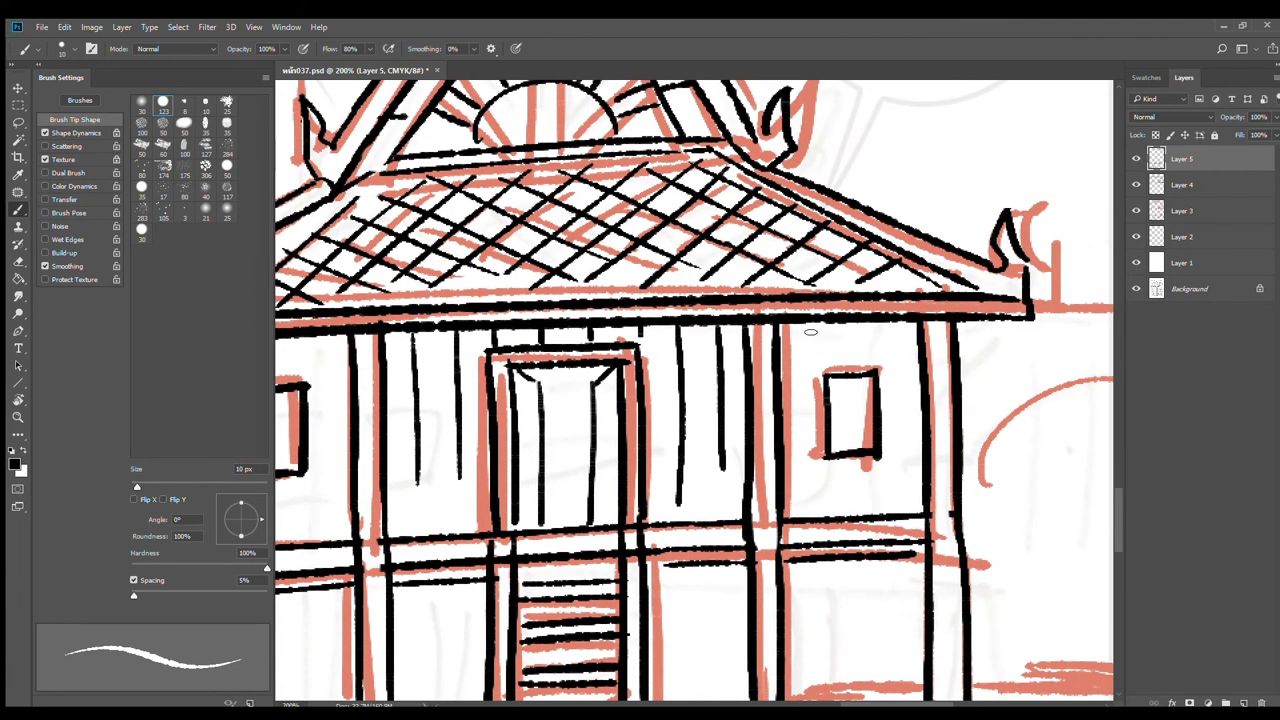
mouse_move(809, 323)
left_mouse_down()
mouse_move(809, 476)
mouse_move(843, 364)
left_mouse_up()
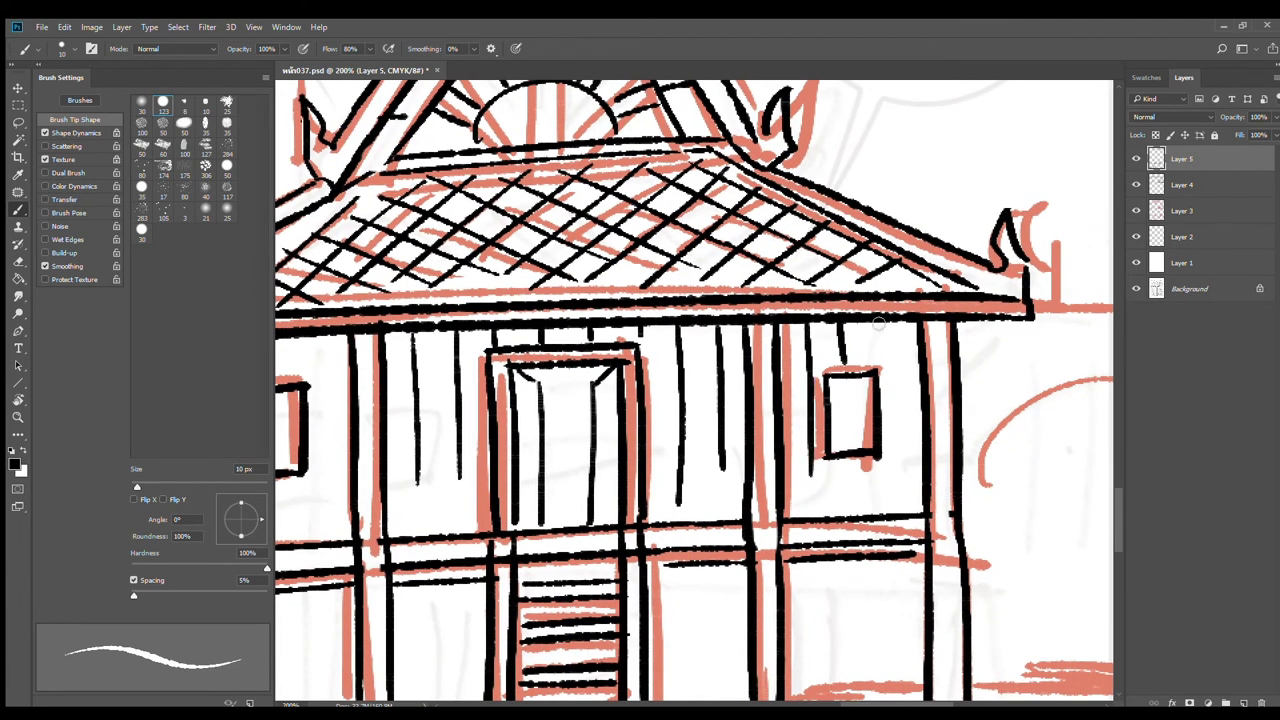
left_click_drag(878, 323, 882, 362)
left_click_drag(826, 424, 549, 409)
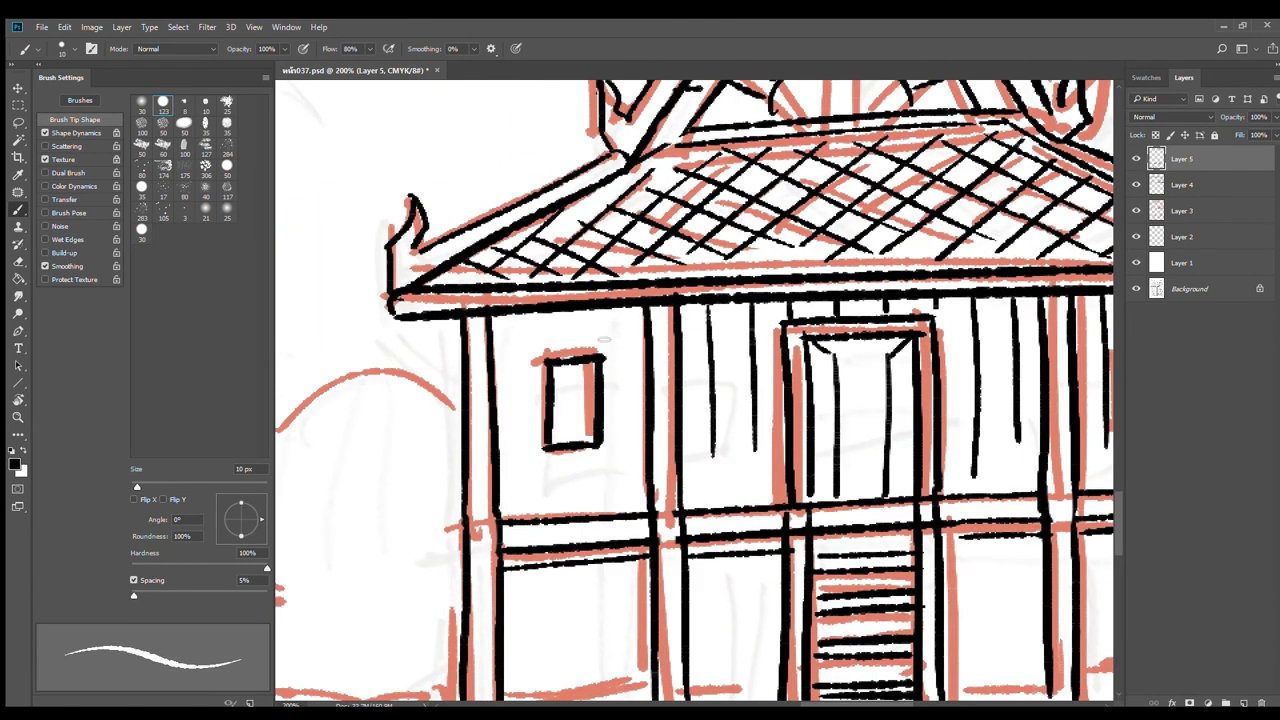
left_click_drag(618, 307, 616, 452)
left_click_drag(573, 312, 575, 356)
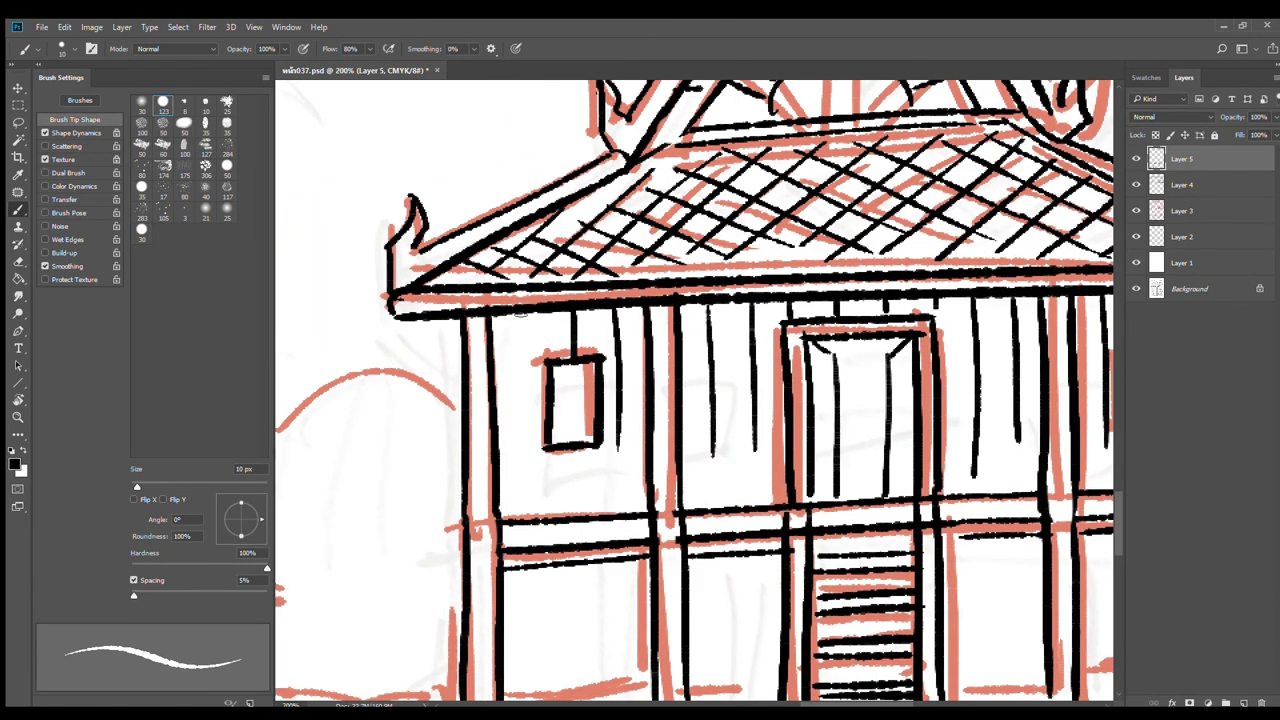
left_click_drag(519, 312, 530, 488)
Step: Ink short horizontal plank joints across the wall around the left window and in the bay left of the doorway
left_click_drag(518, 345, 494, 348)
left_click_drag(516, 420, 497, 422)
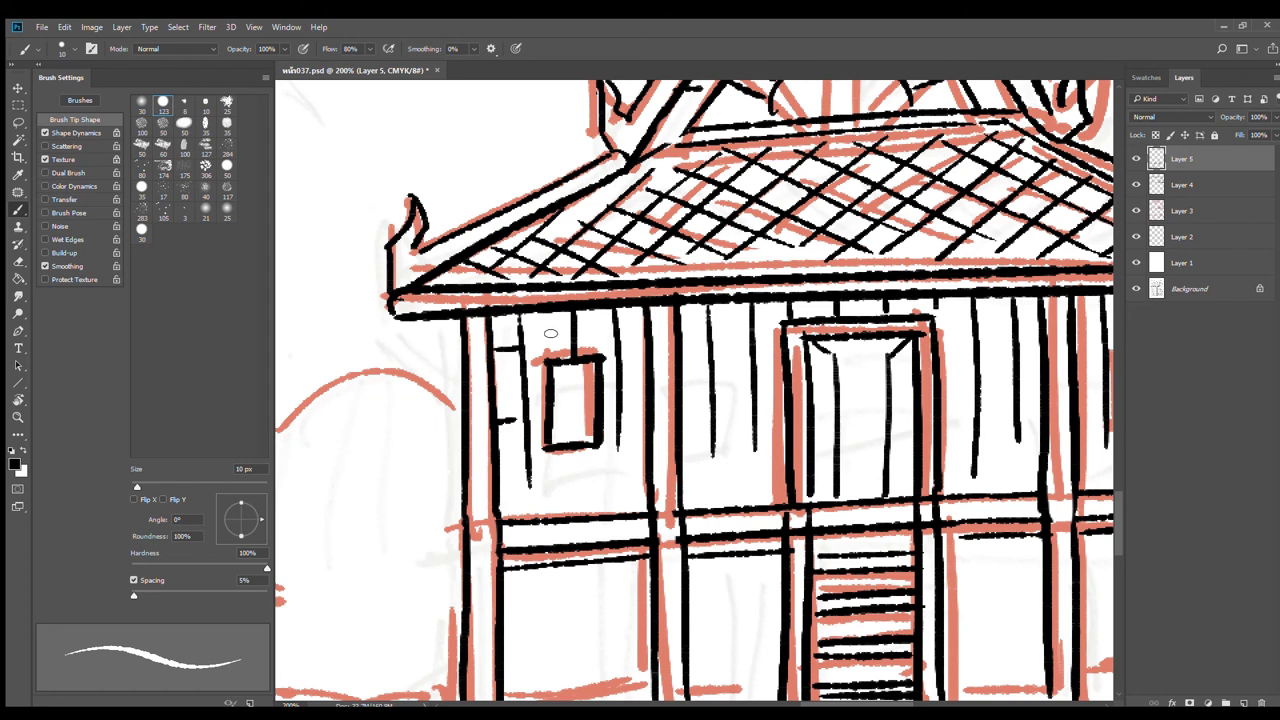
left_click_drag(605, 341, 577, 346)
left_click_drag(636, 400, 621, 401)
left_click_drag(699, 335, 682, 337)
left_click_drag(706, 410, 682, 412)
left_click_drag(745, 365, 714, 368)
left_click_drag(775, 409, 754, 411)
left_click_drag(779, 319, 755, 322)
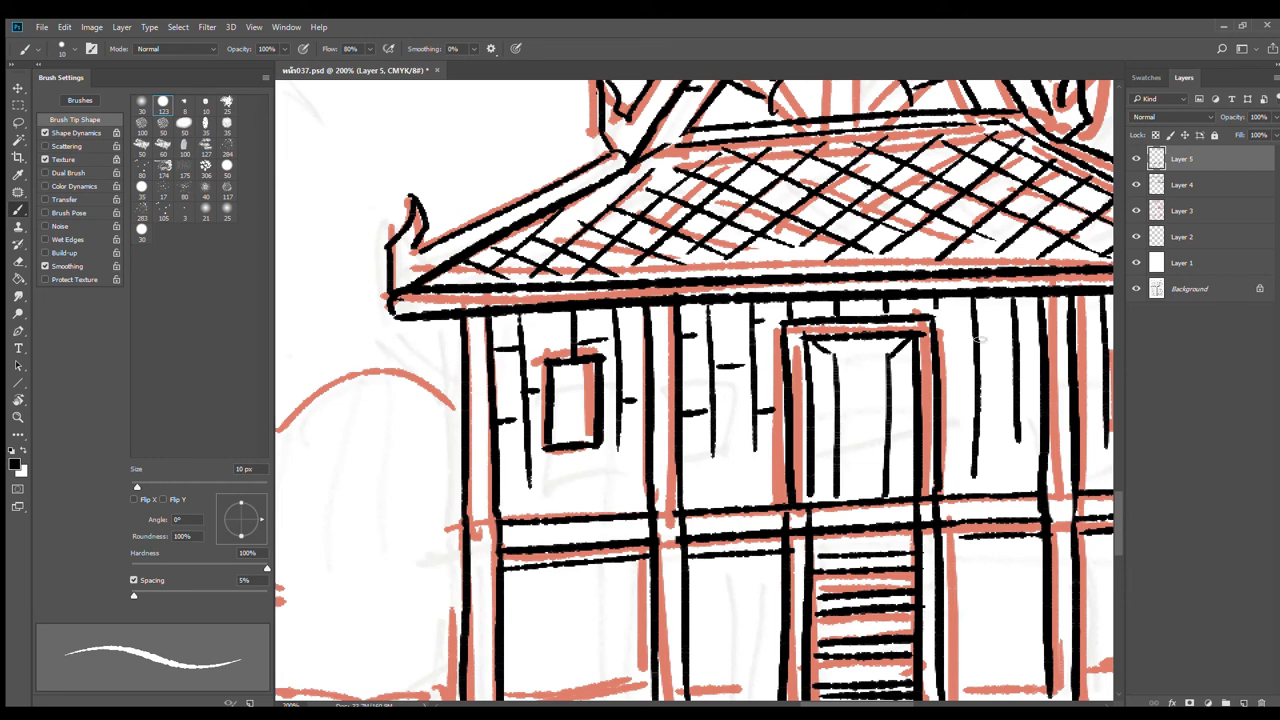
Step: Ink short horizontal plank joints in the bay right of the doorway and around the right window
left_click_drag(967, 330, 940, 331)
left_click_drag(968, 414, 941, 416)
left_click_drag(1015, 368, 981, 371)
mouse_move(1031, 316)
left_mouse_down()
mouse_move(1014, 318)
mouse_move(1019, 329)
left_mouse_up()
left_click_drag(1049, 371, 791, 398)
mouse_move(834, 351)
left_mouse_down()
mouse_move(819, 353)
mouse_move(915, 345)
left_mouse_up()
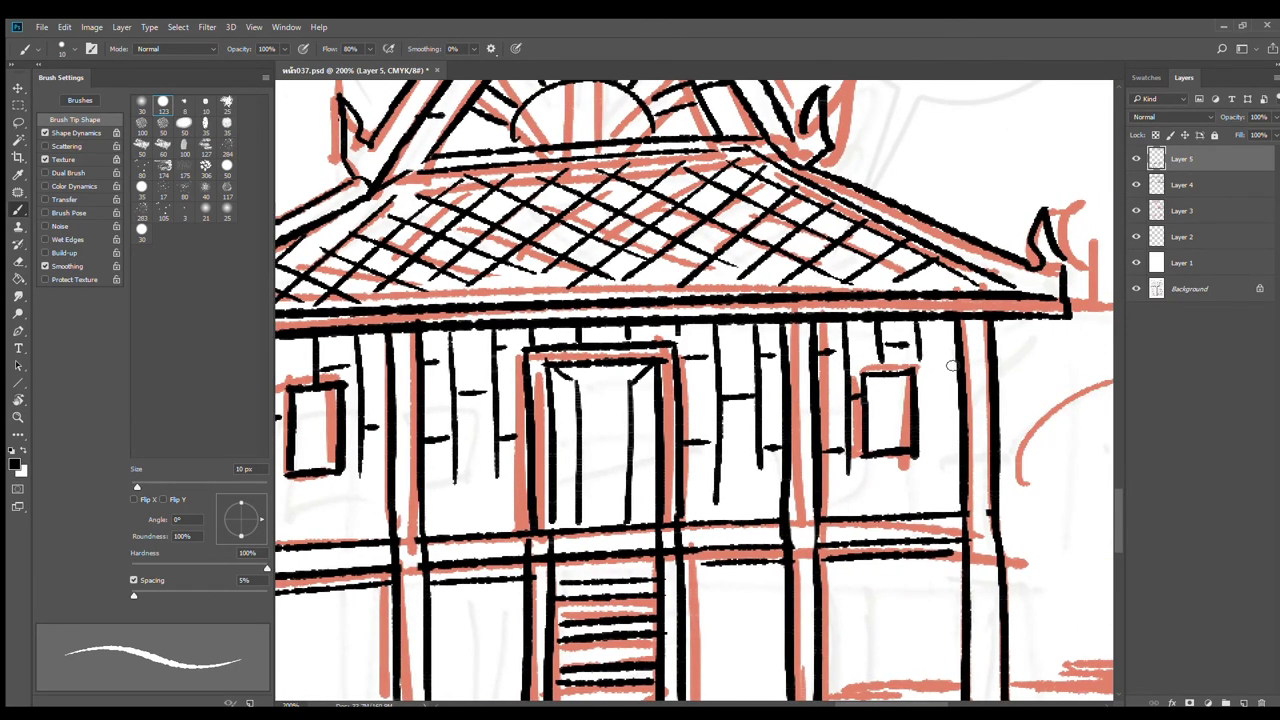
Step: Ink short plank joints and short vertical plank lines below the windows and in the wall bays beside the doorway
left_click_drag(955, 390, 918, 391)
mouse_move(933, 460)
left_mouse_down()
mouse_move(955, 460)
mouse_move(925, 500)
mouse_move(847, 506)
left_mouse_up()
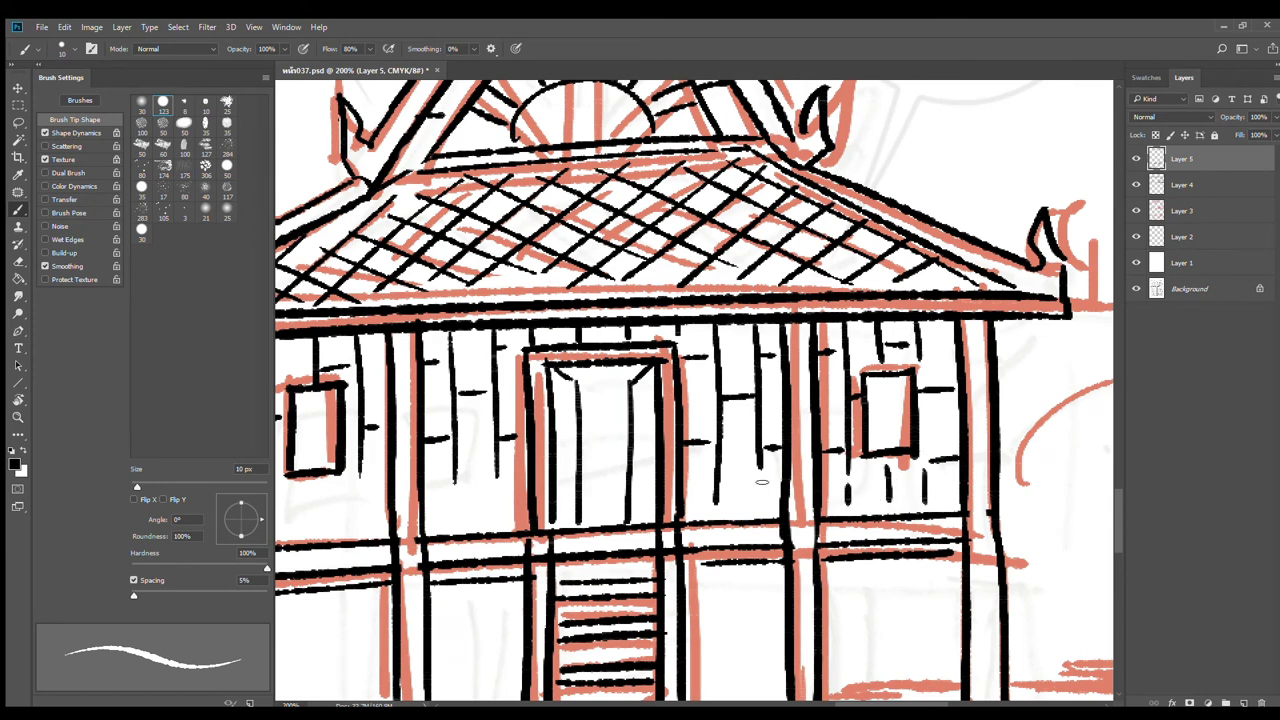
left_click_drag(729, 485, 760, 485)
left_click_drag(463, 497, 480, 497)
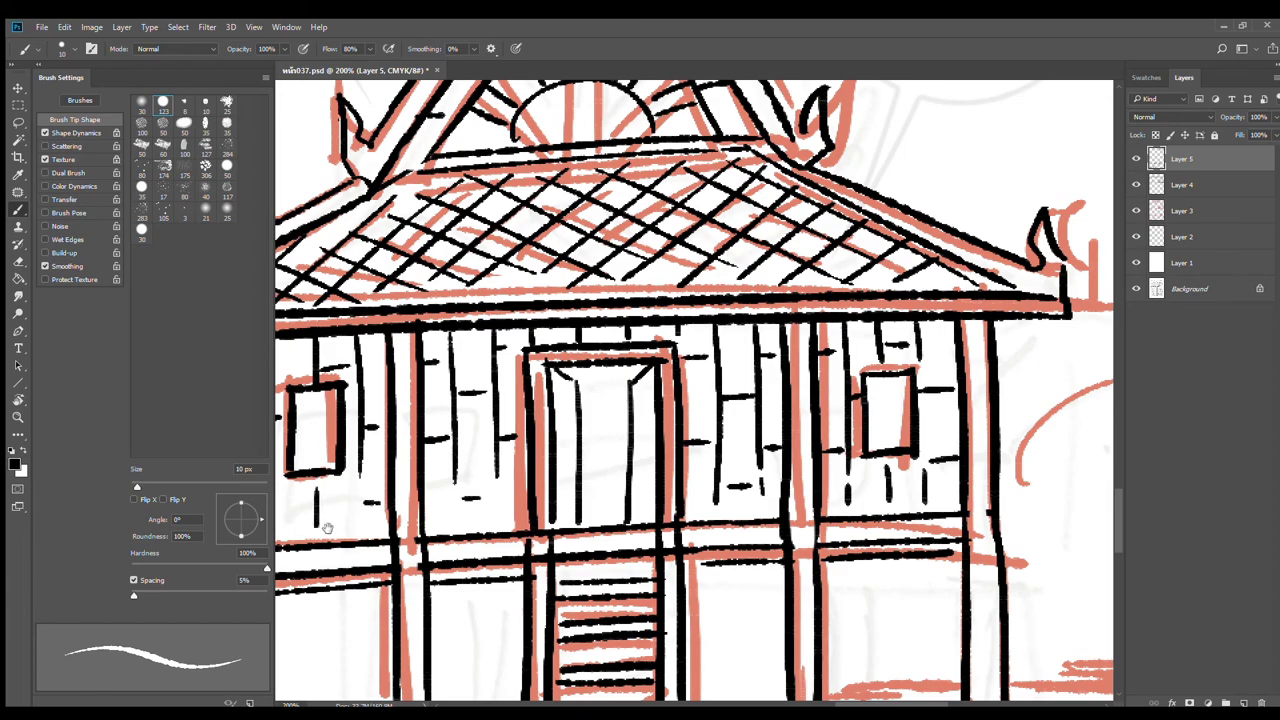
Step: Ink the ground line under the house, with scribbled grass left of the steps, a dip below them and a rise under the right posts
left_click_drag(323, 528, 638, 472)
scroll(595, 447, "down", 2)
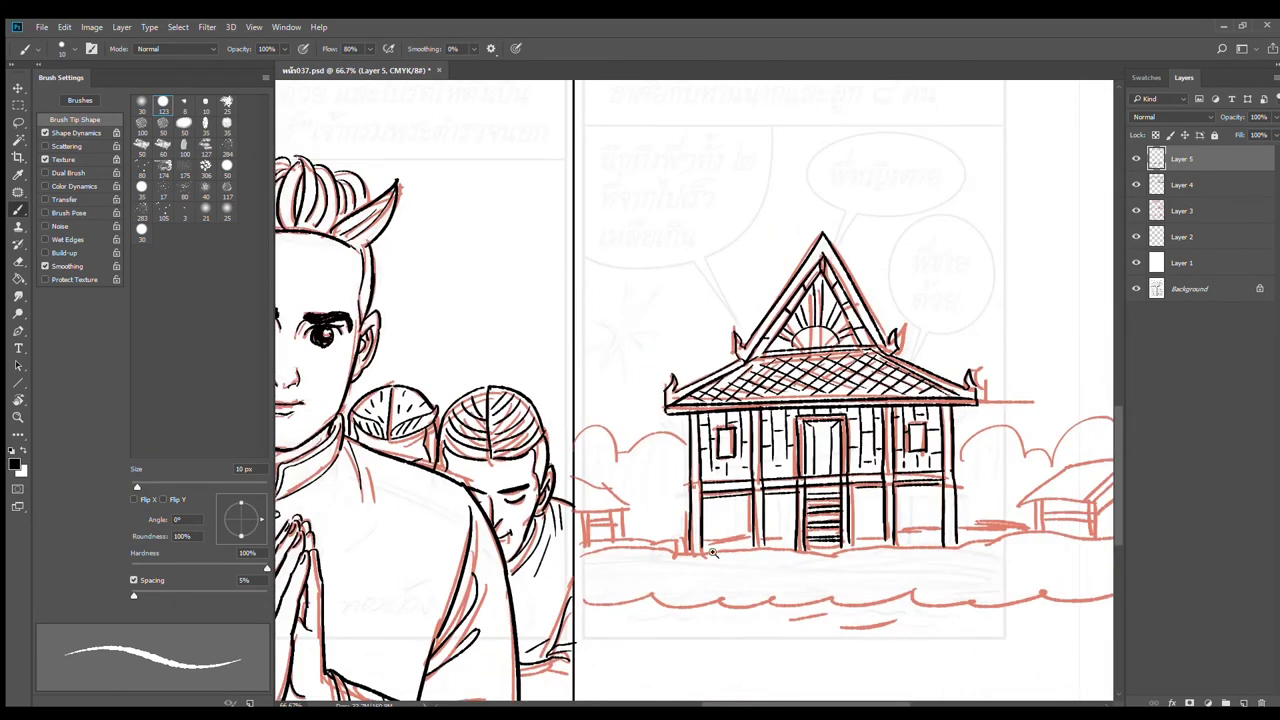
scroll(713, 552, "up", 3)
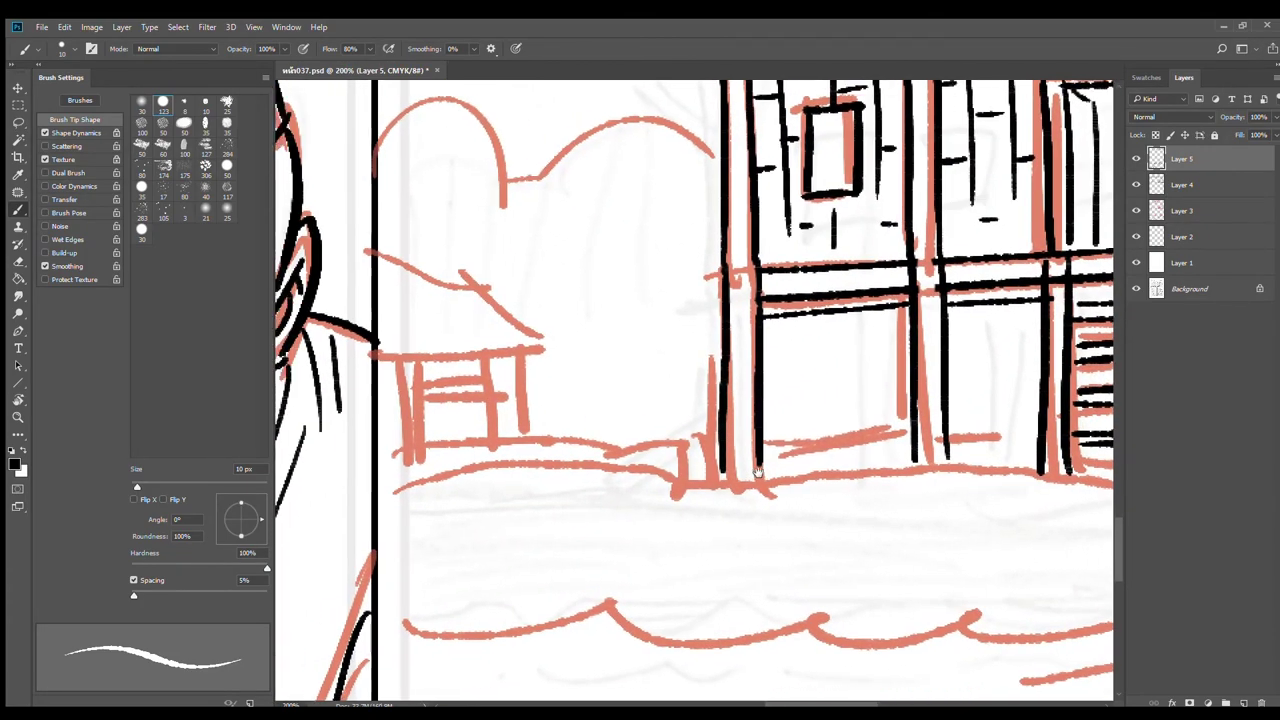
scroll(790, 462, "down", 2)
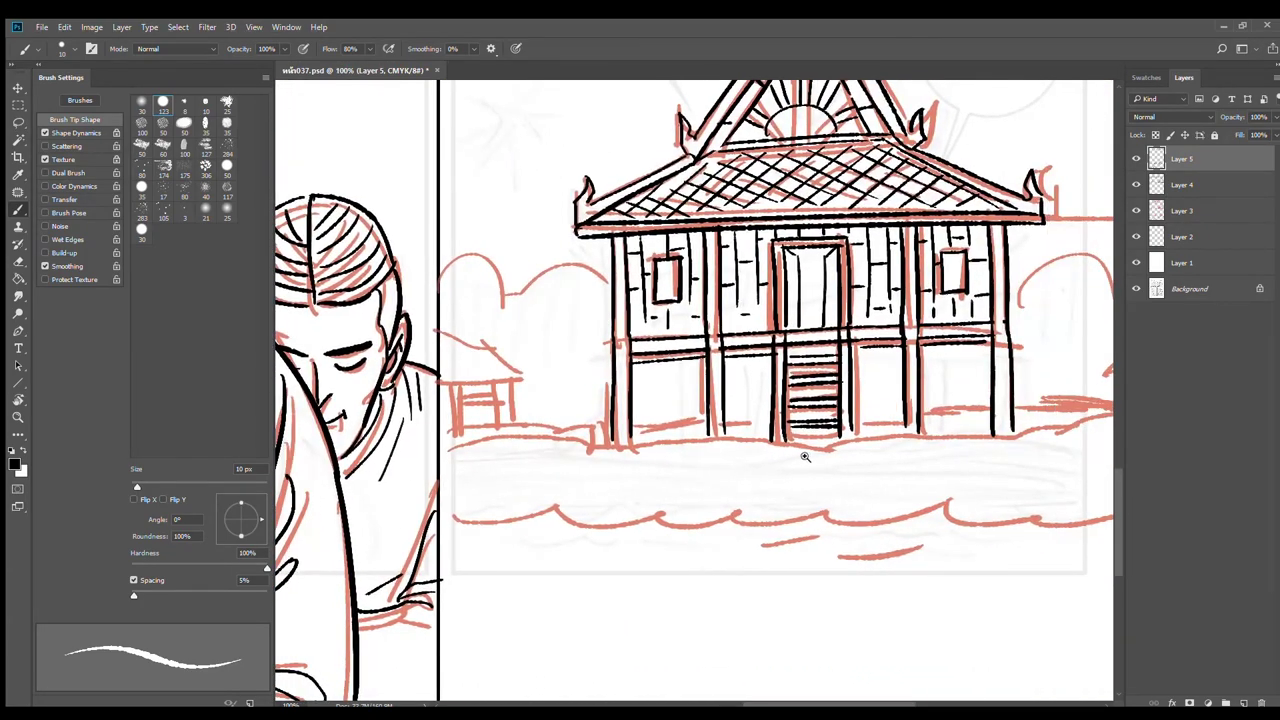
scroll(805, 457, "up", 2)
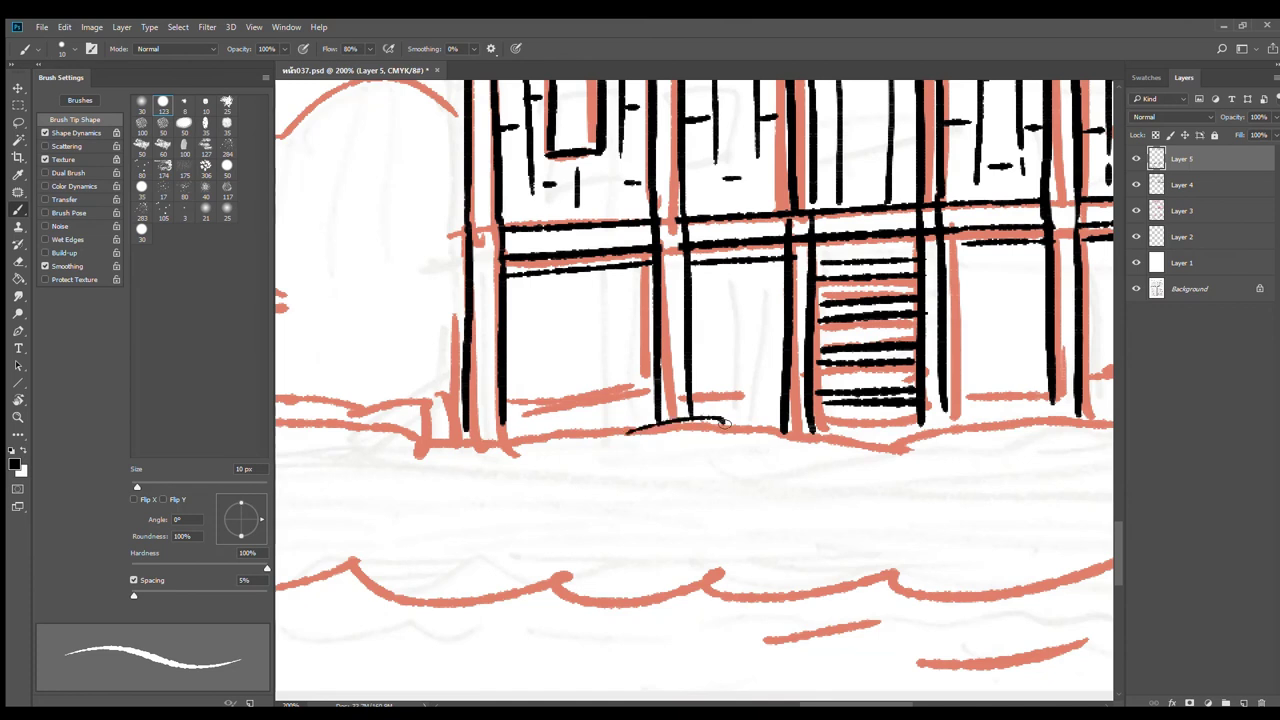
mouse_move(483, 440)
left_mouse_down()
mouse_move(526, 420)
mouse_move(816, 438)
mouse_move(980, 427)
left_mouse_up()
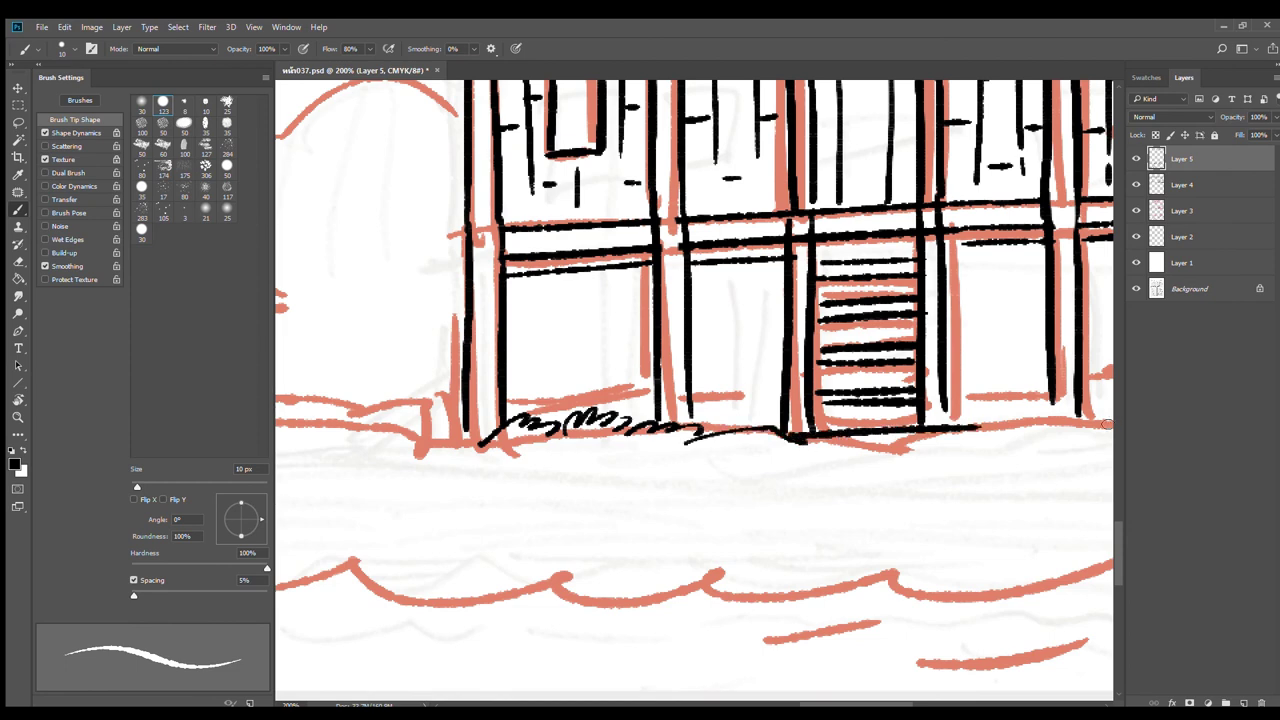
key("ctrl+z")
left_click_drag(784, 438, 1058, 430)
scroll(757, 449, "right", 5)
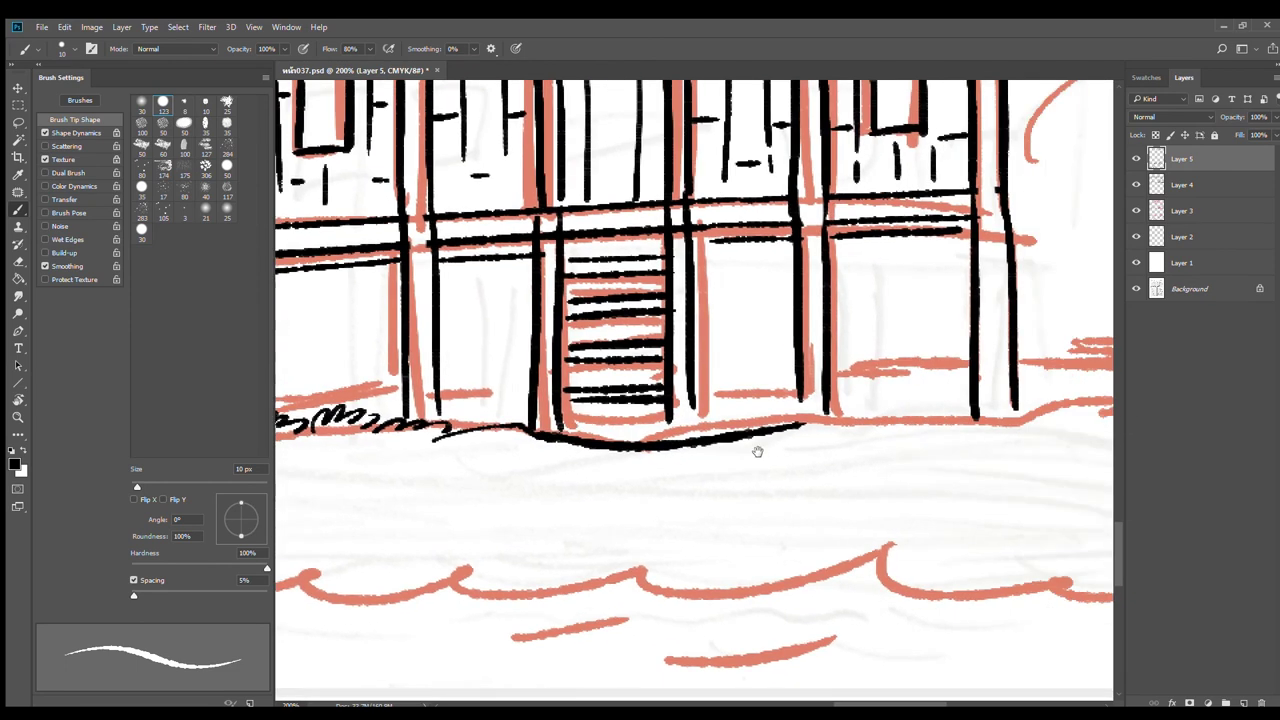
mouse_move(693, 437)
left_mouse_down()
mouse_move(826, 383)
mouse_move(995, 384)
left_mouse_up()
Step: Erase the lower ends of the house's left corner posts and the adjoining start of the ground line and grass
key("e")
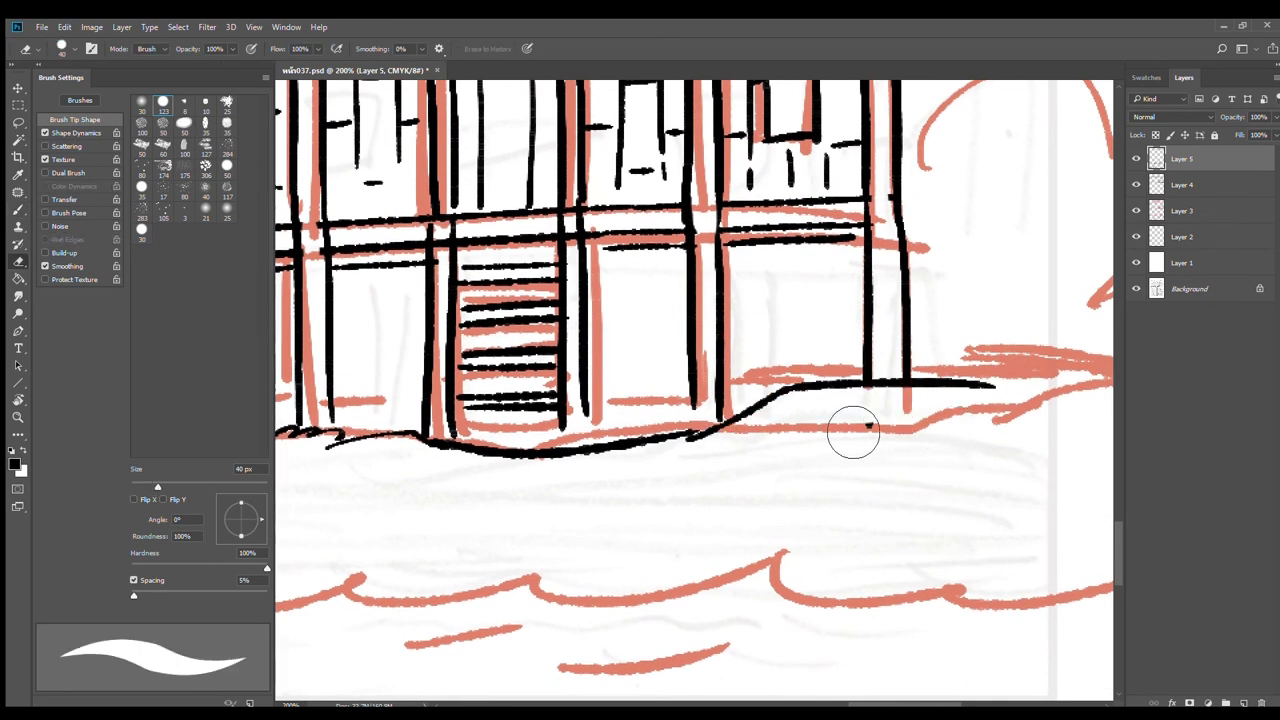
mouse_move(662, 509)
left_mouse_down()
mouse_move(1020, 443)
mouse_move(1078, 445)
left_mouse_up()
mouse_move(606, 438)
left_mouse_down()
mouse_move(840, 534)
mouse_move(797, 520)
left_mouse_up()
mouse_move(824, 474)
left_mouse_down()
mouse_move(851, 480)
mouse_move(802, 457)
mouse_move(849, 511)
left_mouse_up()
key("b")
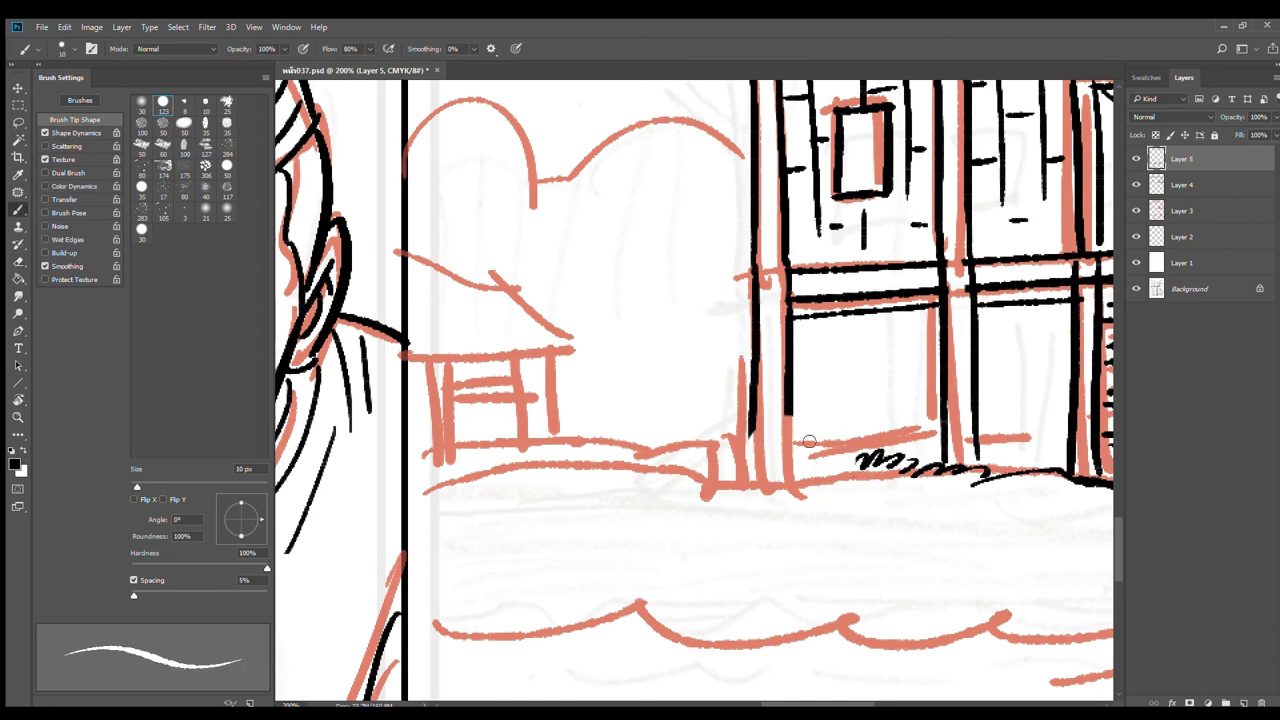
Step: Ink tall grass blades around the base of the house's left corner posts
left_click_drag(810, 468, 872, 388)
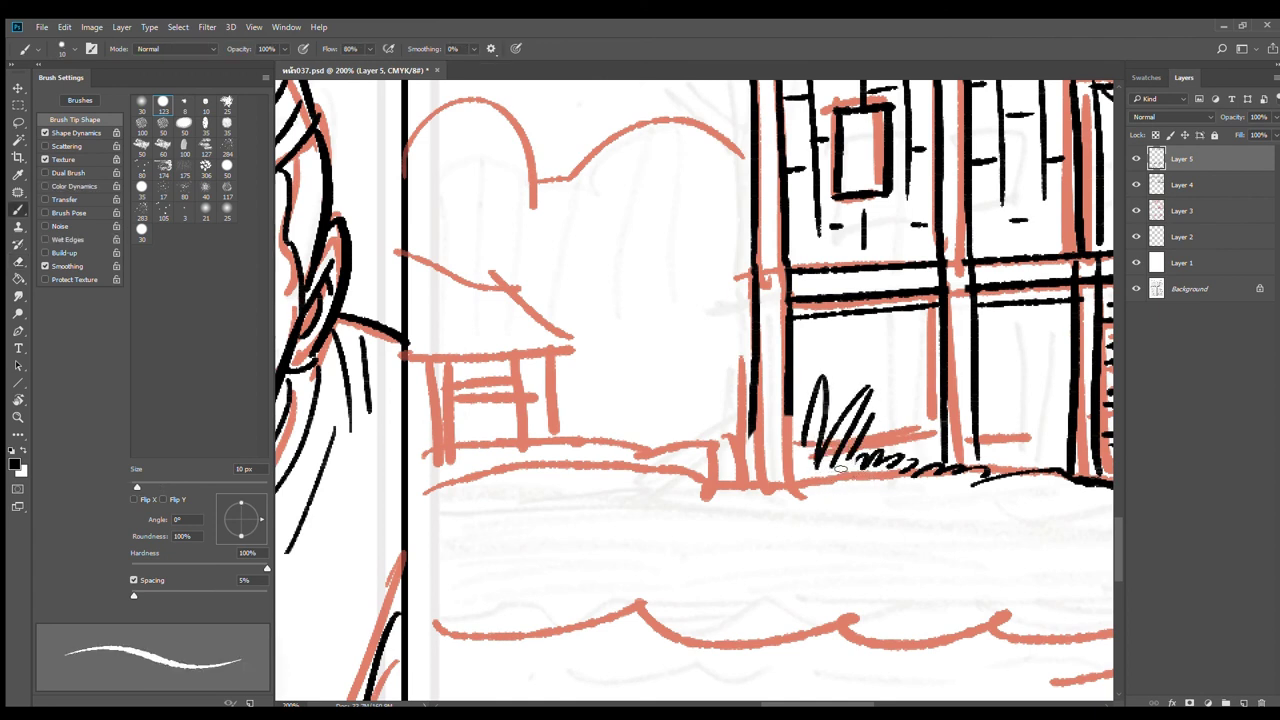
left_click_drag(801, 430, 766, 478)
mouse_move(799, 414)
left_mouse_down()
mouse_move(745, 484)
mouse_move(732, 408)
left_mouse_up()
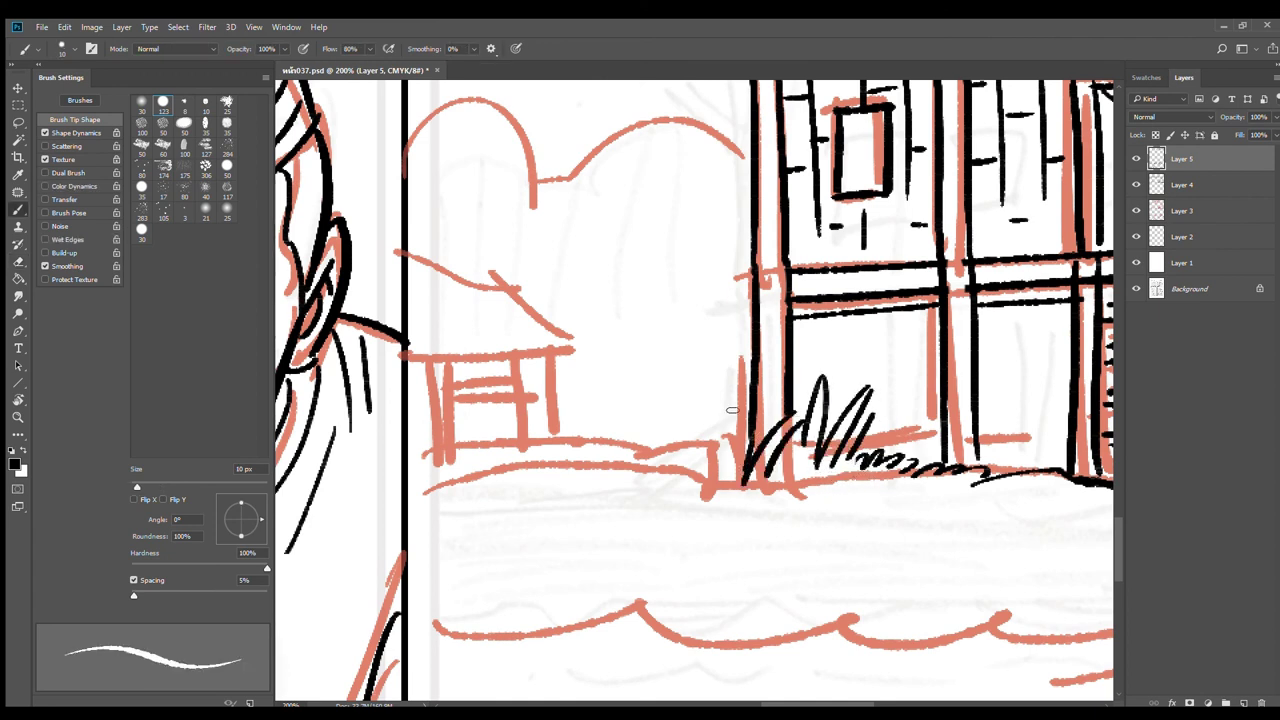
mouse_move(716, 468)
left_mouse_down()
mouse_move(733, 404)
mouse_move(756, 426)
left_mouse_up()
Step: Ink grass tufts along the bank from the left corner posts to the panel border, in front of the small left hut
left_click_drag(672, 468, 708, 432)
mouse_move(608, 456)
left_mouse_down()
mouse_move(658, 404)
mouse_move(696, 436)
left_mouse_up()
mouse_move(572, 462)
left_mouse_down()
mouse_move(588, 396)
mouse_move(626, 398)
left_mouse_up()
mouse_move(411, 456)
left_mouse_down()
mouse_move(460, 414)
mouse_move(494, 408)
left_mouse_up()
left_click_drag(500, 446, 542, 404)
left_click_drag(530, 440, 572, 408)
mouse_move(552, 458)
left_mouse_down()
mouse_move(570, 422)
mouse_move(574, 442)
left_mouse_up()
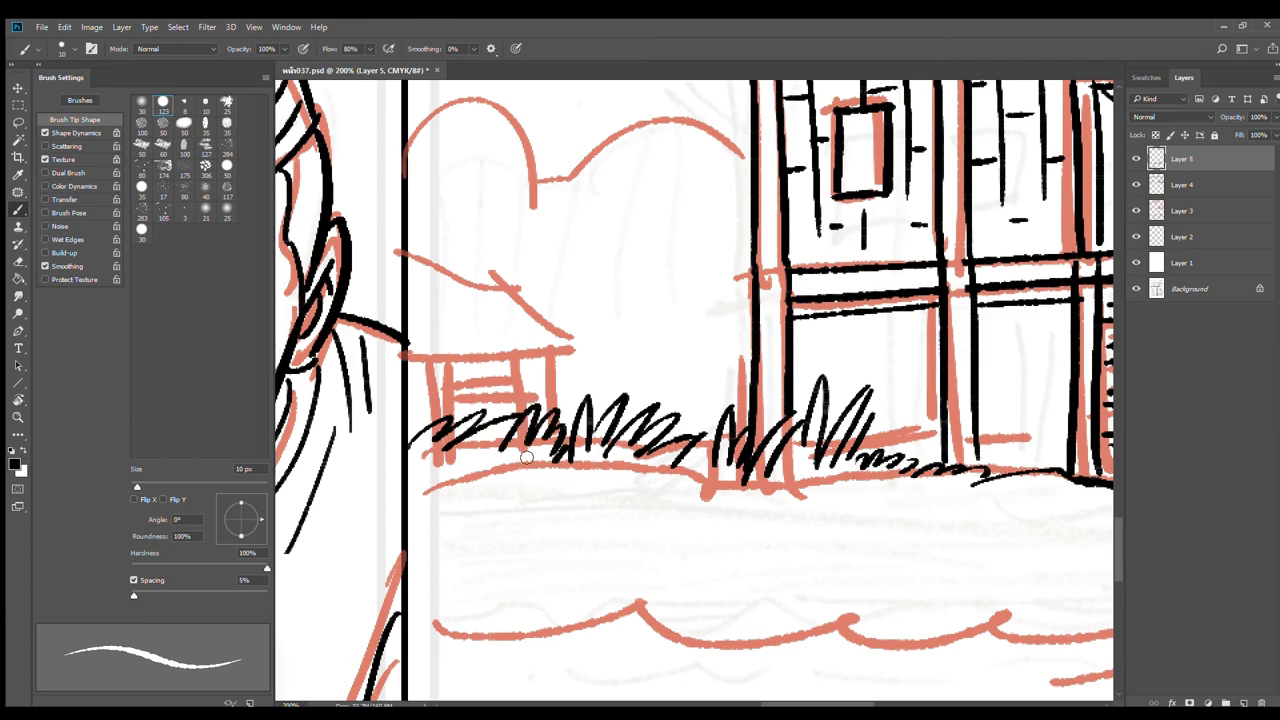
Step: Ink low bushy grass in front of the right hut, with small dots and pebbles on the bank beneath it
left_click(871, 533, "alt")
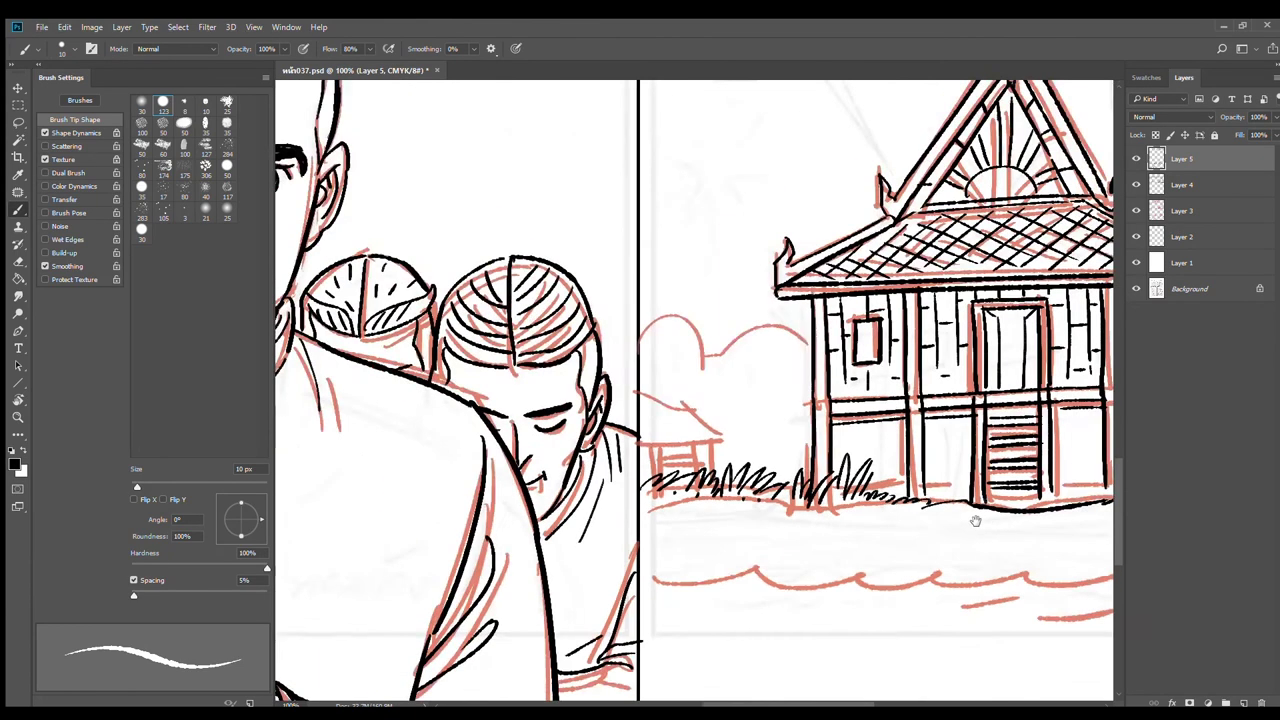
left_click_drag(974, 520, 622, 454)
mouse_move(943, 429)
left_mouse_down()
mouse_move(760, 446)
mouse_move(750, 432)
mouse_move(888, 402)
mouse_move(926, 410)
left_mouse_up()
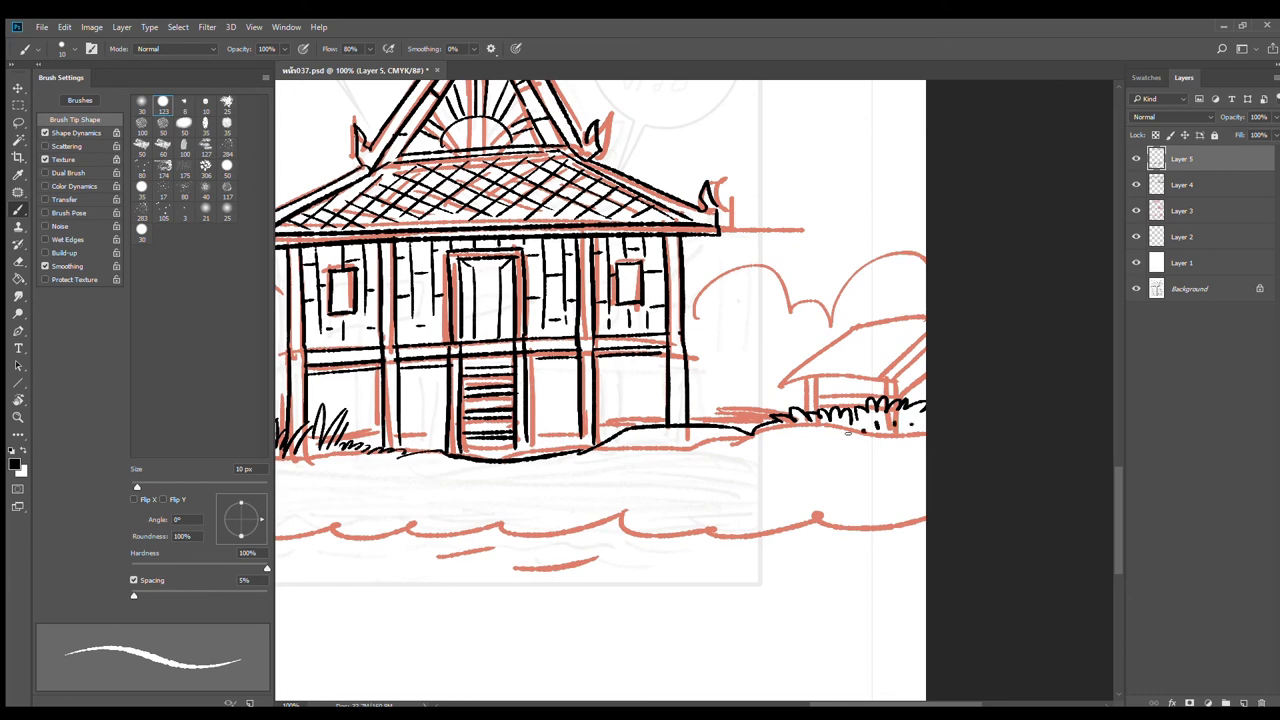
left_click(825, 436)
left_click(797, 434)
left_click_drag(616, 497, 786, 426)
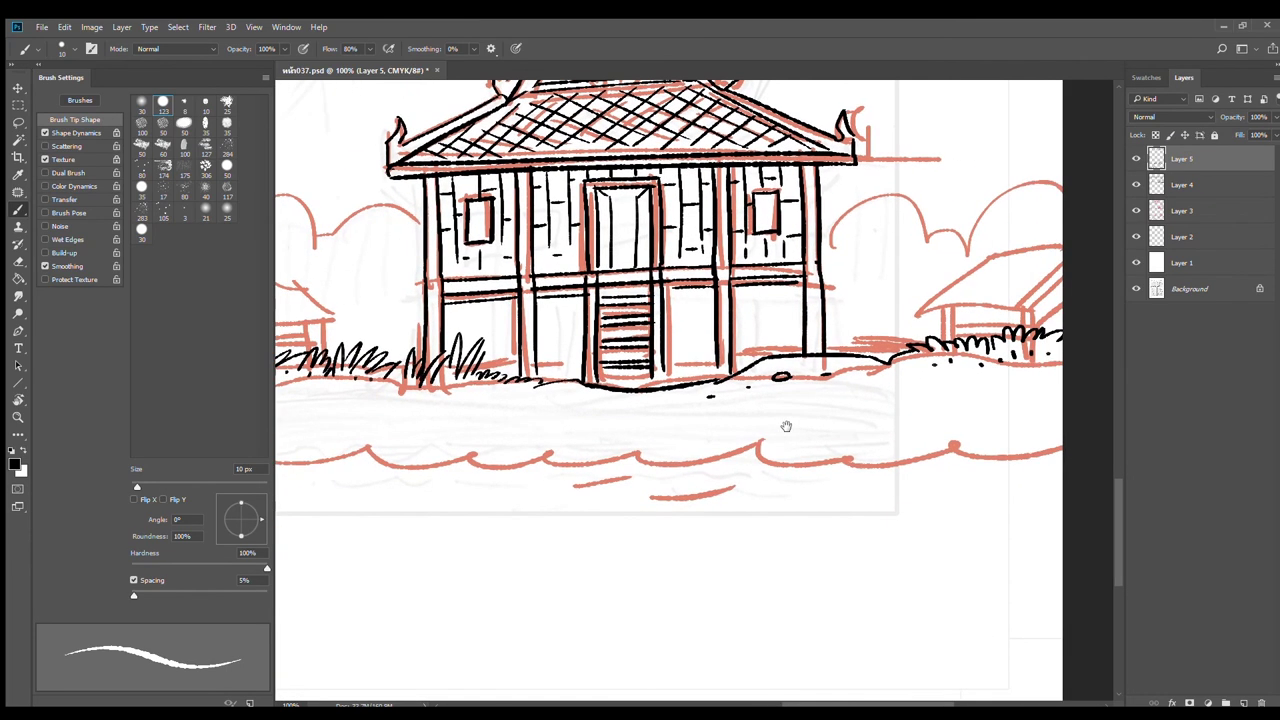
Step: Ink the thick scalloped wave line across the panel below the house, with thinner wave lines and small ripples around it
left_click_drag(702, 440, 615, 427)
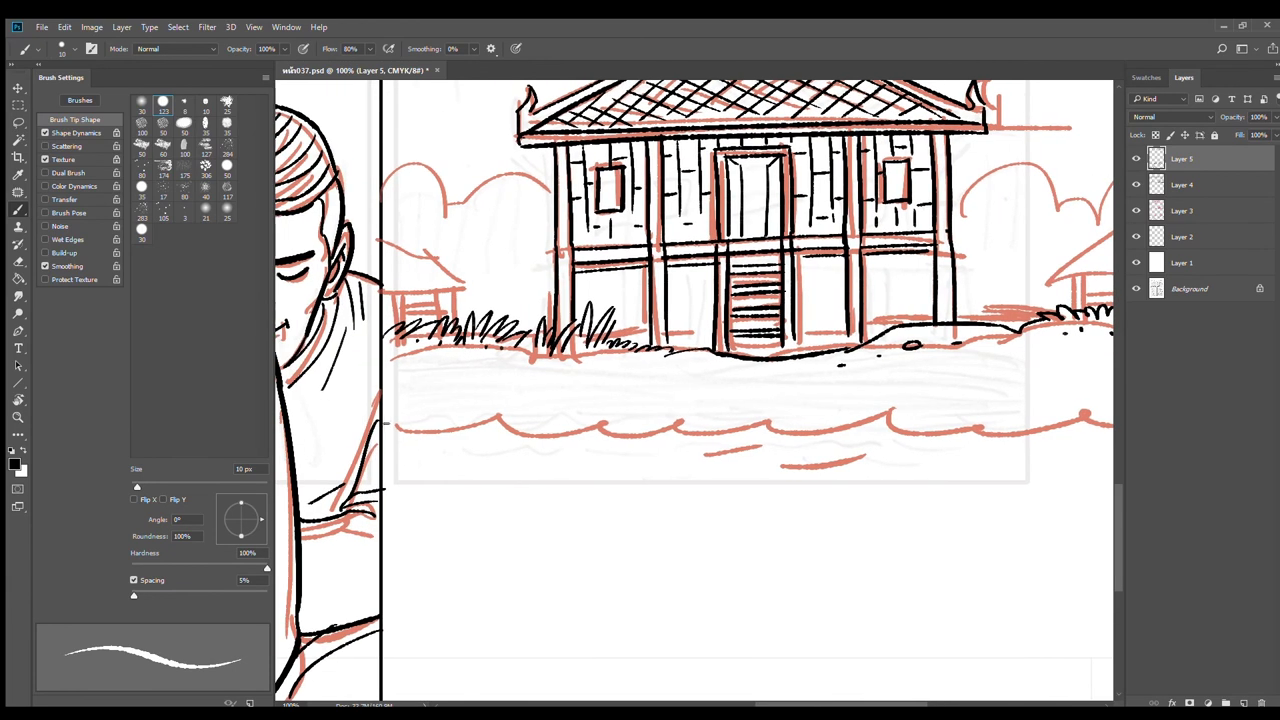
mouse_move(385, 425)
left_mouse_down()
mouse_move(496, 413)
mouse_move(986, 418)
mouse_move(714, 397)
mouse_move(910, 404)
left_mouse_up()
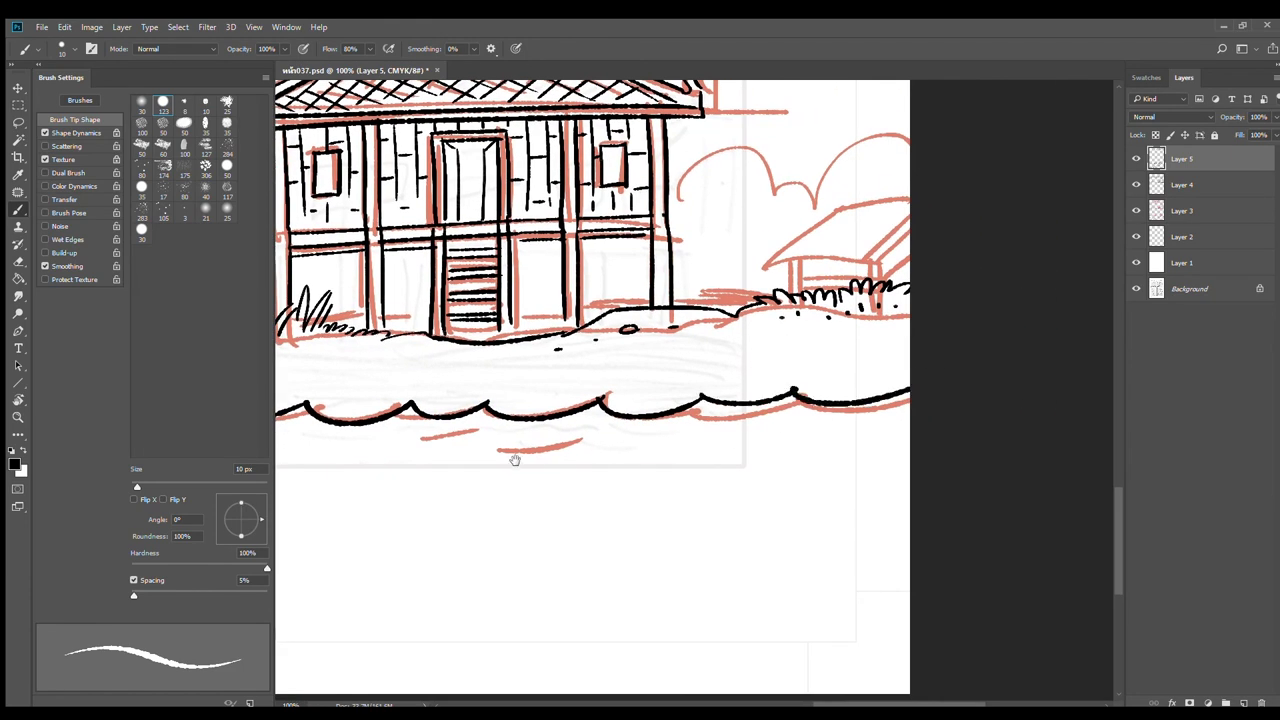
left_click_drag(514, 457, 734, 428)
mouse_move(371, 423)
left_mouse_down()
mouse_move(699, 413)
mouse_move(514, 436)
left_mouse_up()
mouse_move(698, 412)
left_mouse_down()
mouse_move(980, 409)
mouse_move(740, 400)
left_mouse_up()
mouse_move(733, 403)
left_mouse_down()
mouse_move(957, 382)
mouse_move(831, 418)
mouse_move(641, 433)
left_mouse_up()
left_click_drag(955, 419, 890, 430)
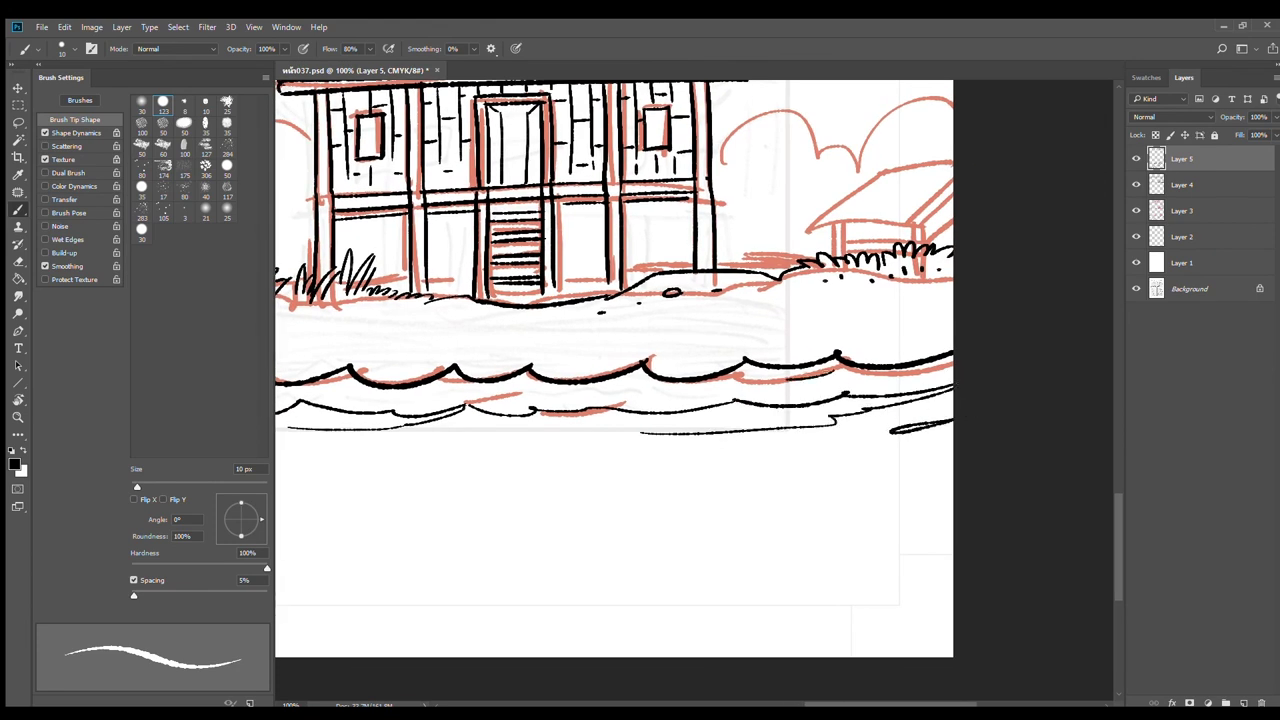
left_click_drag(946, 331, 885, 342)
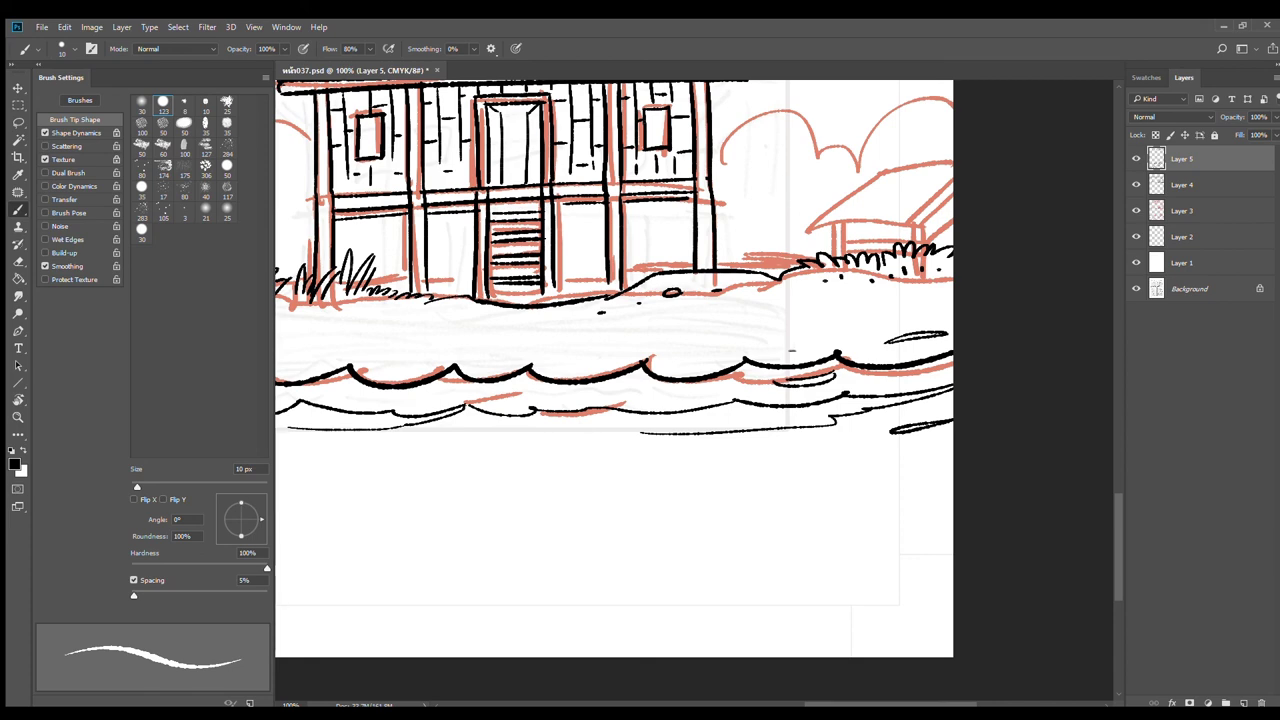
Step: Ink a thin contour and scattered short dashes on the left part of the bank, plus a ripple under the first wave crest
left_click_drag(792, 354, 1013, 336)
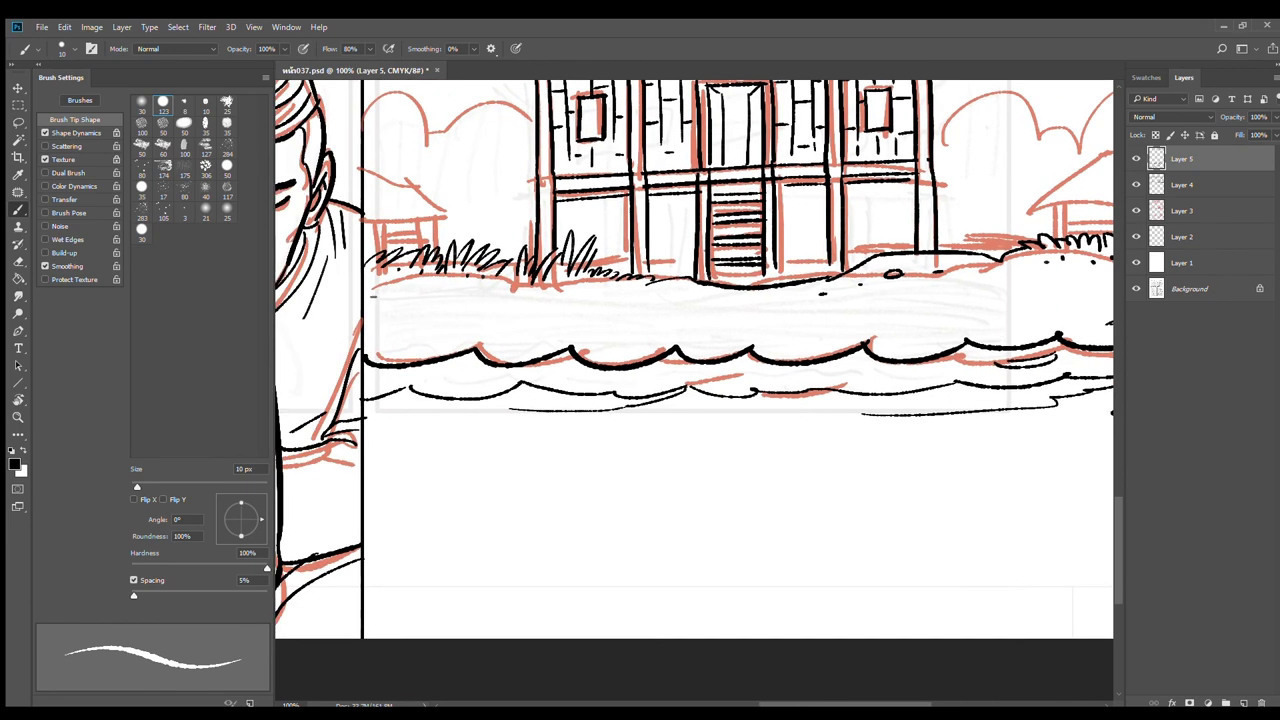
left_click_drag(372, 294, 469, 288)
left_click_drag(385, 315, 400, 320)
left_click_drag(487, 292, 497, 295)
left_click_drag(527, 297, 542, 303)
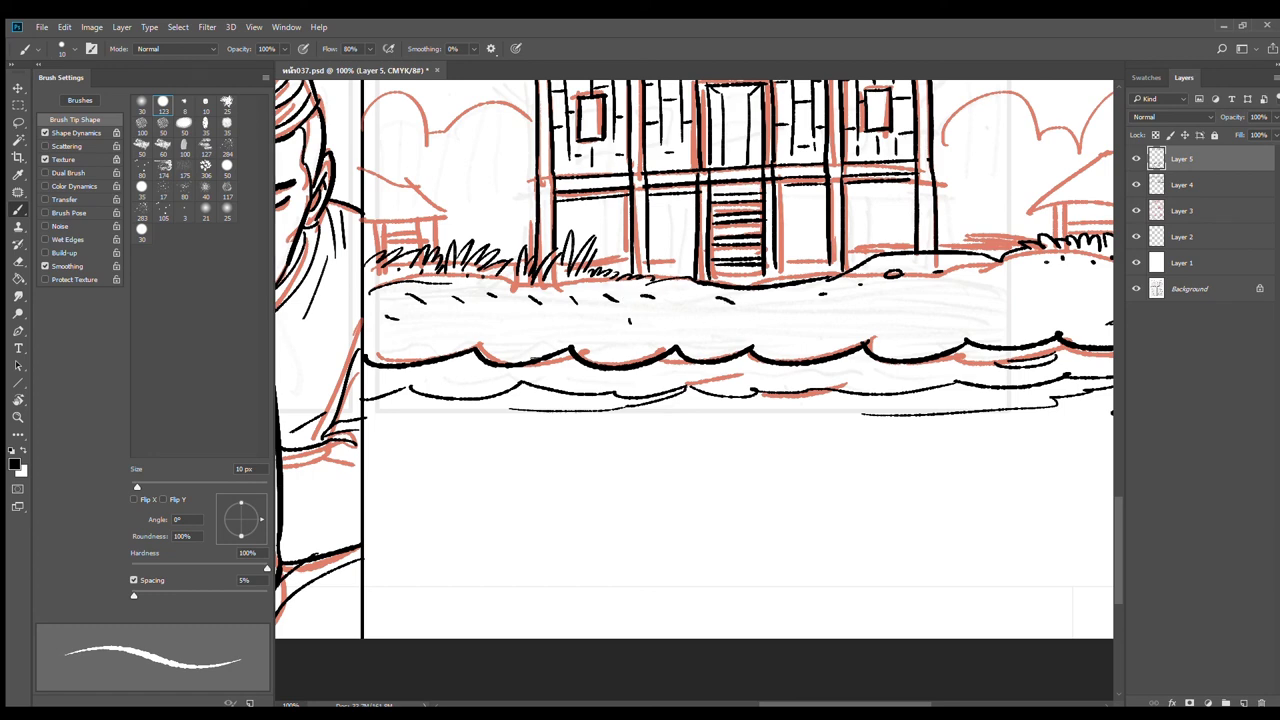
left_click_drag(414, 362, 470, 352)
Step: Ink a long, gently peaked wave line across the full width of the lower water
left_click(574, 474, "alt")
left_click_drag(593, 487, 573, 437)
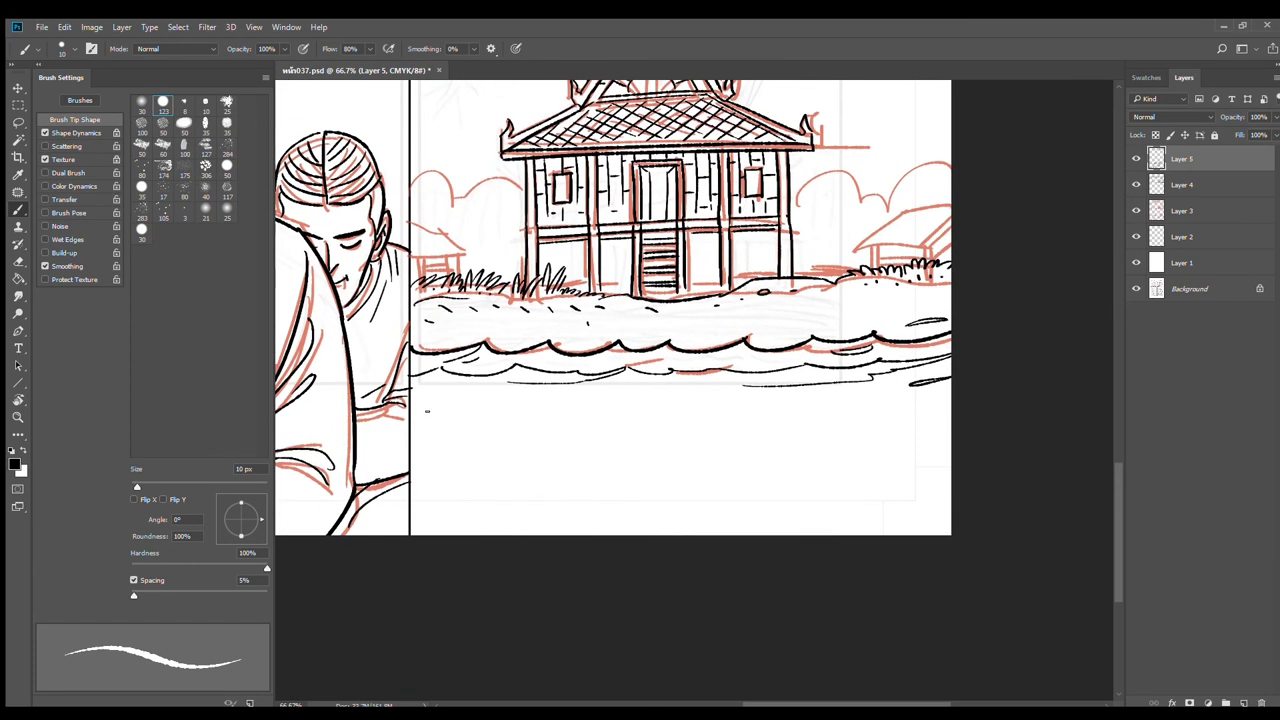
left_click_drag(412, 411, 762, 407)
left_click_drag(748, 407, 951, 405)
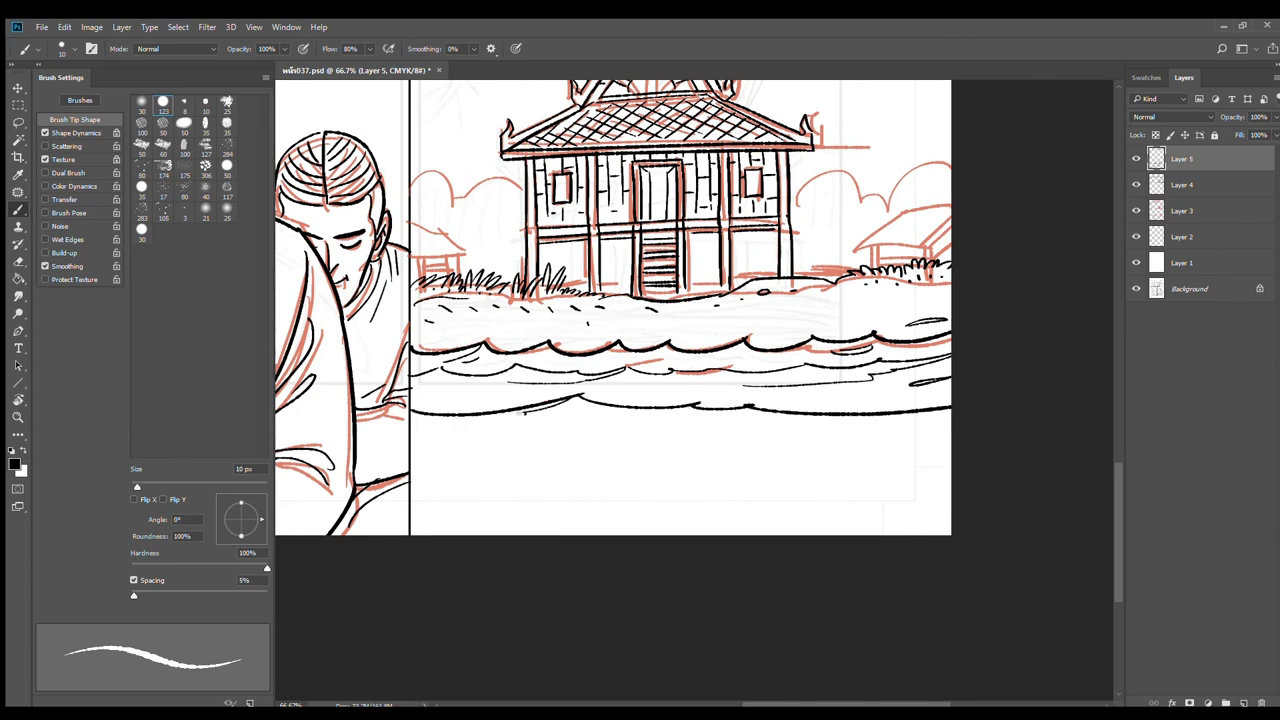
Step: Ink thin ripple lines and small flat ovals in the foreground water, plus short curves under the scalloped crests
left_click_drag(518, 421, 428, 432)
mouse_move(599, 430)
left_mouse_down()
mouse_move(950, 416)
mouse_move(760, 460)
mouse_move(500, 478)
left_mouse_up()
mouse_move(648, 424)
left_mouse_down()
mouse_move(706, 421)
mouse_move(728, 389)
left_mouse_up()
left_click_drag(832, 399, 852, 397)
left_click_drag(944, 440, 677, 518)
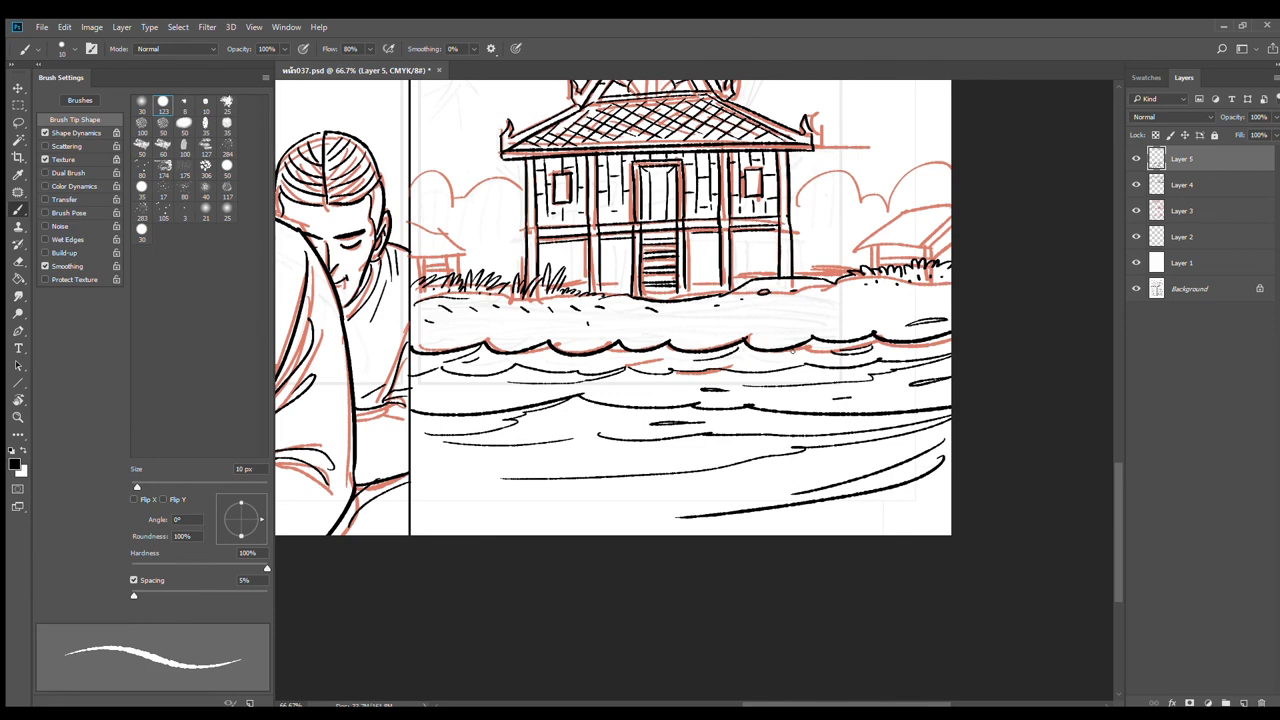
left_click_drag(666, 344, 632, 361)
left_click_drag(619, 349, 579, 363)
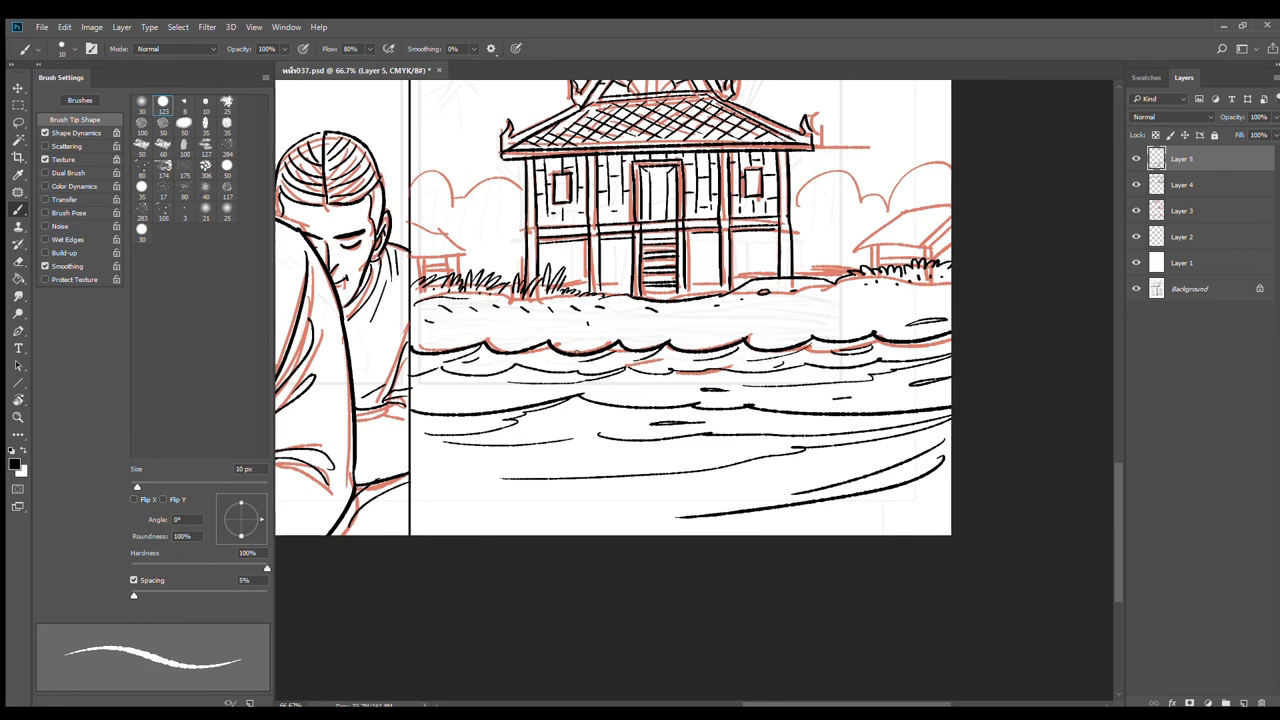
Step: Ink the right hut's sloping thatched roof with a ragged eave, and its front corner post
mouse_move(736, 335)
left_mouse_down()
mouse_move(710, 440)
mouse_move(754, 420)
left_mouse_up()
left_click(805, 407)
mouse_move(835, 370)
left_mouse_down()
mouse_move(771, 418)
mouse_move(824, 399)
mouse_move(881, 340)
mouse_move(726, 391)
mouse_move(826, 330)
mouse_move(888, 312)
left_mouse_up()
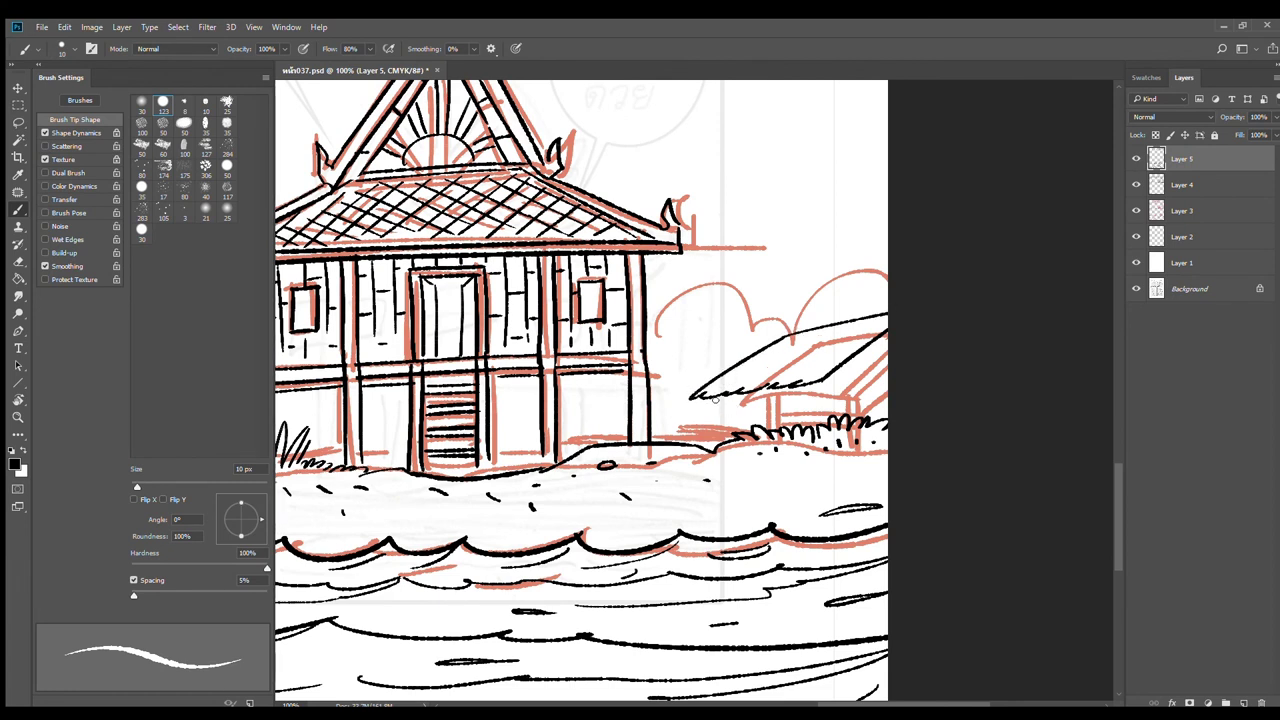
mouse_move(714, 400)
left_mouse_down()
mouse_move(714, 447)
mouse_move(723, 434)
left_mouse_up()
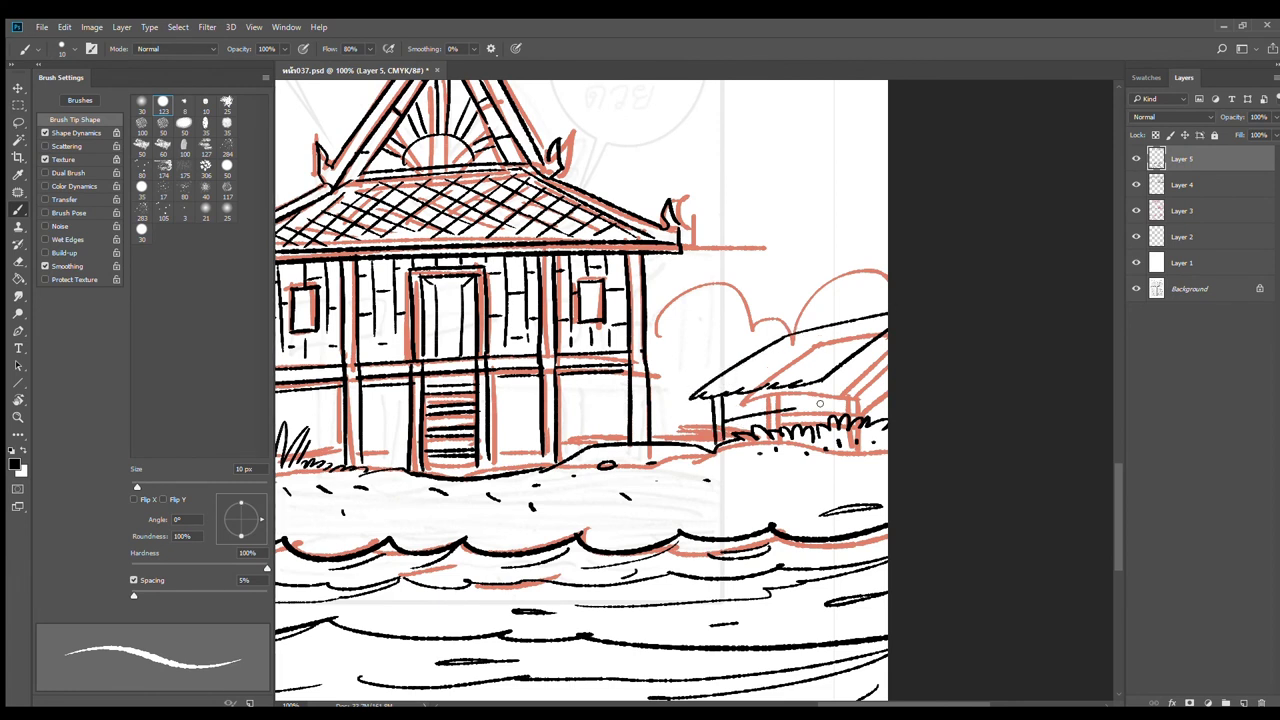
Step: Ink the remaining posts and rails under the right hut's roof, and add short thatch strokes on the roof
mouse_move(820, 386)
left_mouse_down()
mouse_move(820, 423)
mouse_move(832, 416)
left_mouse_up()
left_click_drag(727, 427, 837, 405)
key("ctrl+z")
left_click_drag(727, 428, 888, 401)
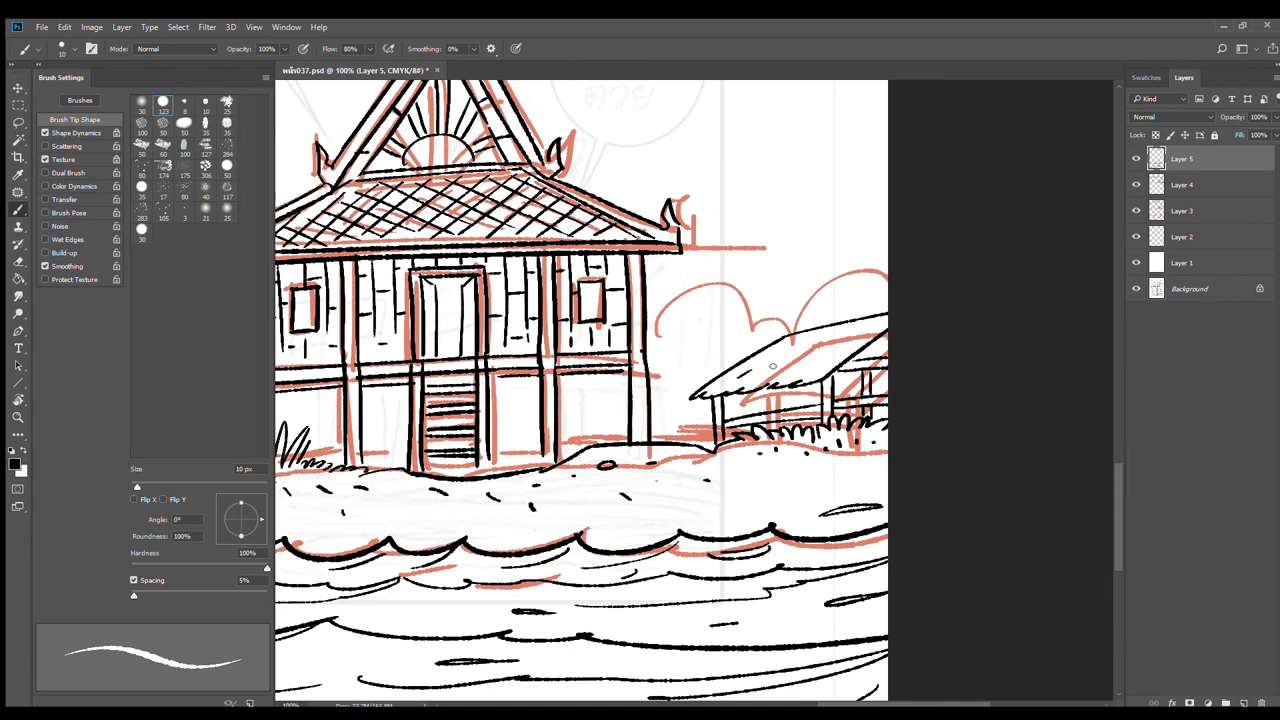
left_click_drag(765, 372, 754, 380)
left_click_drag(813, 343, 801, 351)
Step: Ink the roof slopes, ridge and a plain eave line of the small hut beside the left panel border
left_click(542, 482, "alt")
left_click_drag(614, 473, 846, 442)
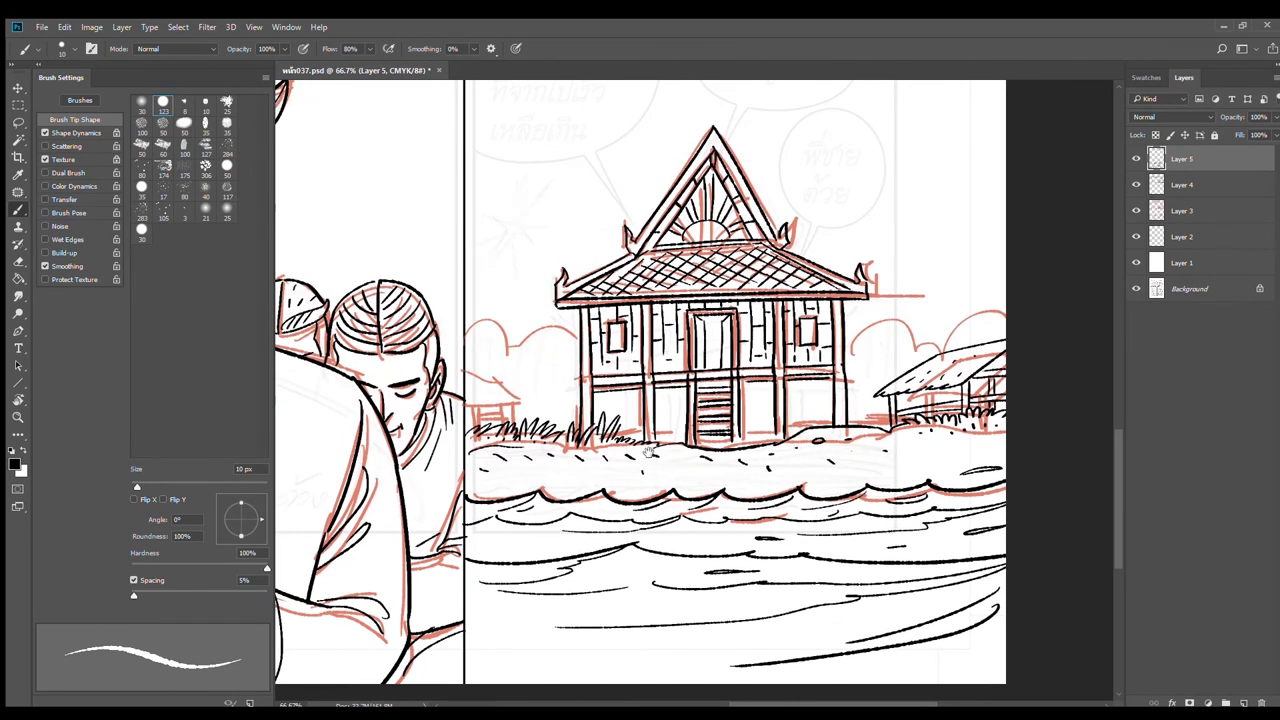
left_click_drag(648, 453, 644, 489)
scroll(521, 444, "up", 3)
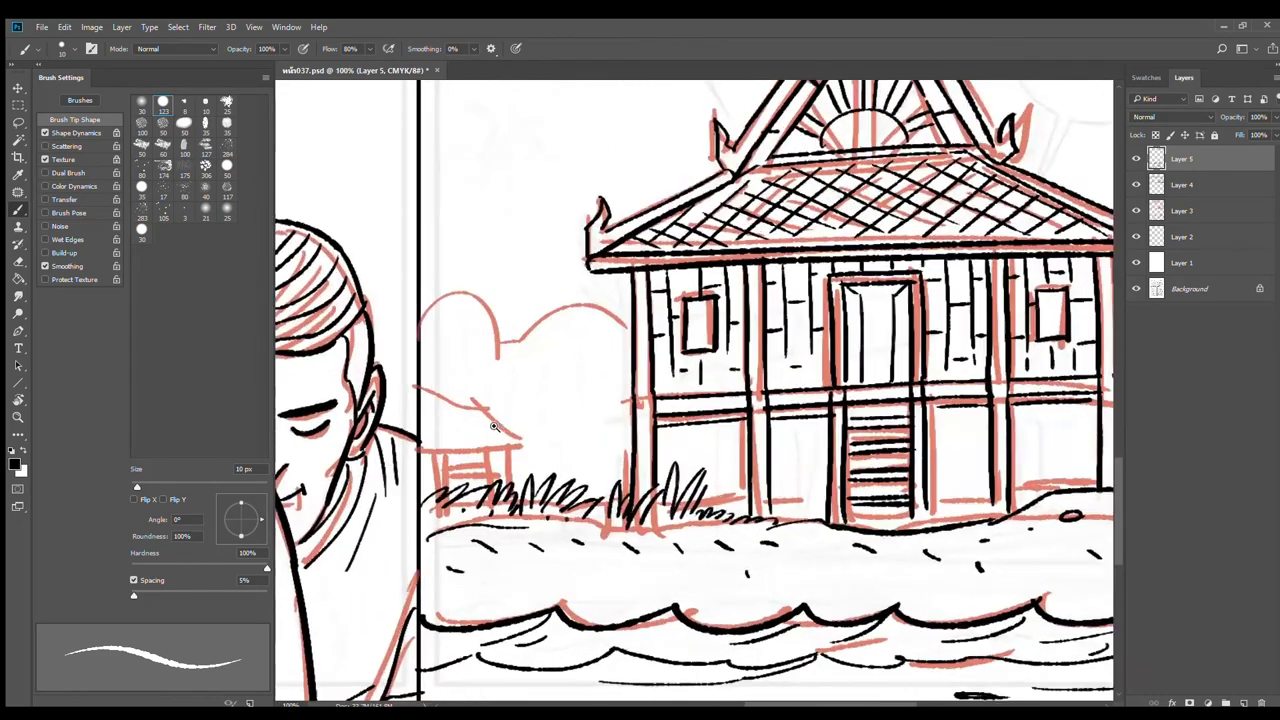
mouse_move(367, 300)
left_mouse_down()
mouse_move(514, 365)
mouse_move(475, 348)
mouse_move(502, 342)
mouse_move(600, 440)
left_mouse_up()
left_click_drag(381, 425, 490, 449)
Step: Undo the left hut's ridge, right slope and plain eave line, and ink a ragged thatched eave instead
key("z")
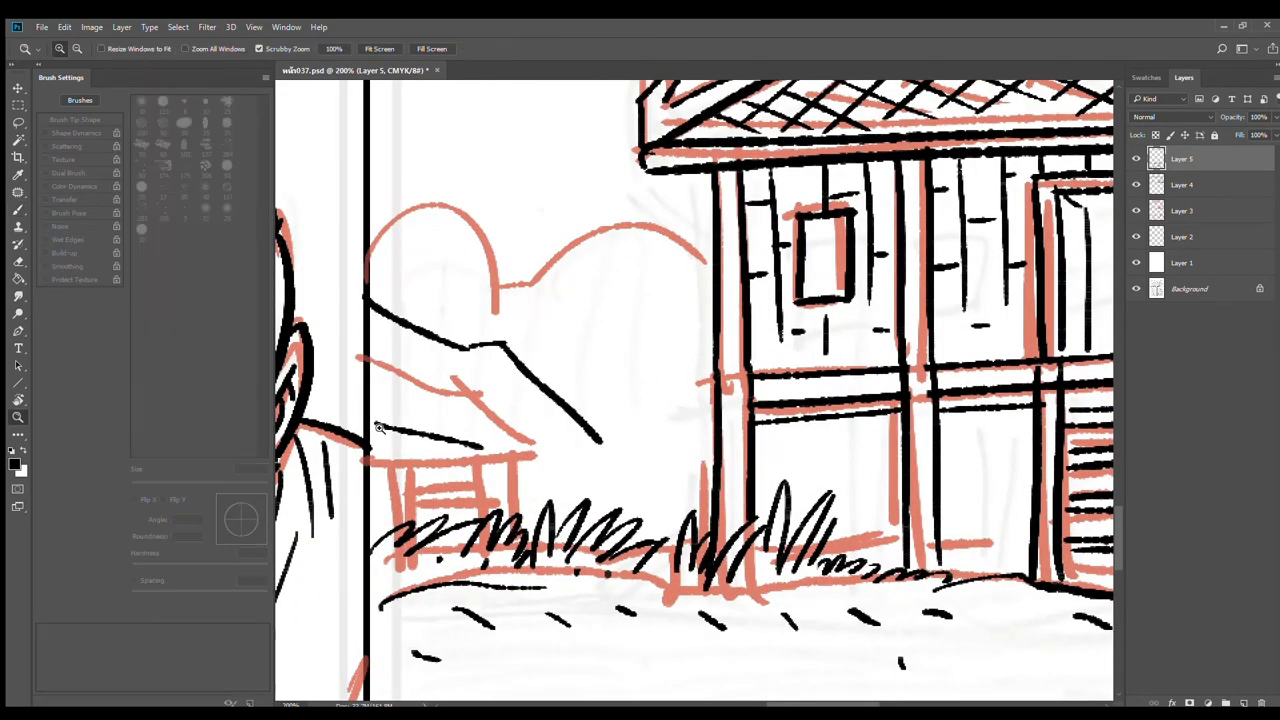
left_click(390, 427)
key("b")
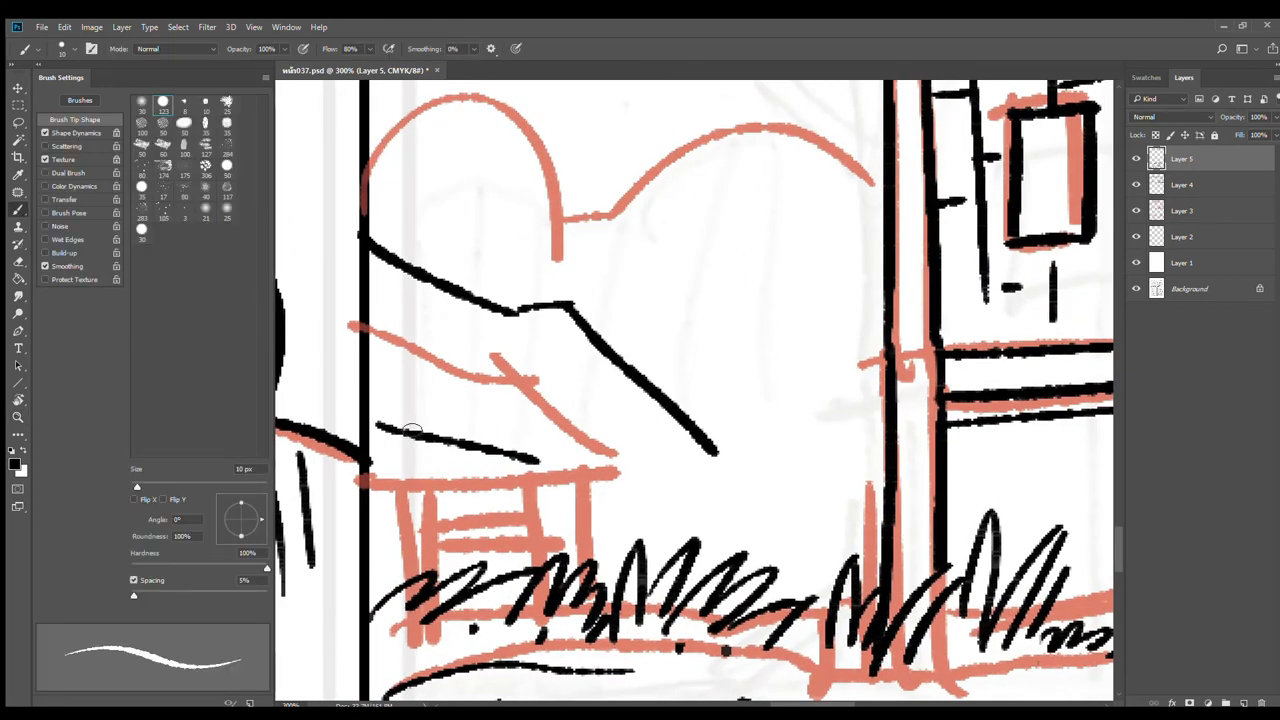
key("ctrl+alt+z")
key("ctrl+alt+z")
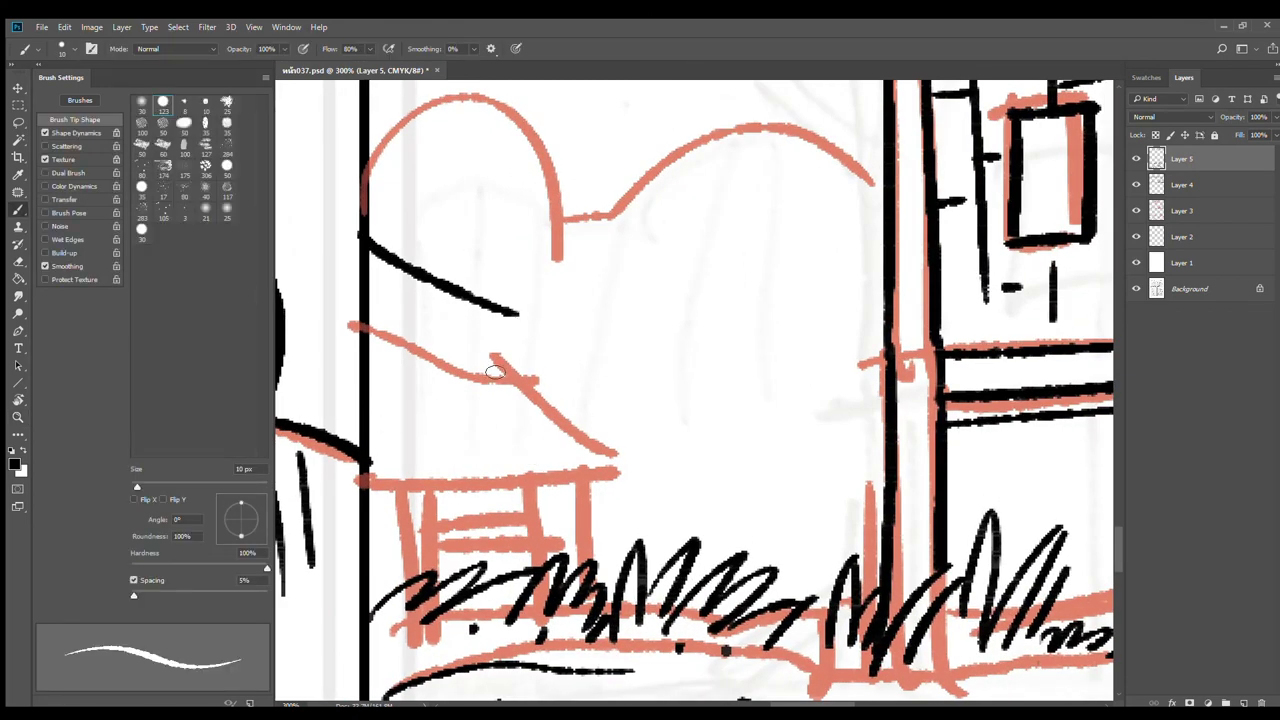
mouse_move(372, 421)
left_mouse_down()
mouse_move(449, 449)
mouse_move(649, 471)
left_mouse_up()
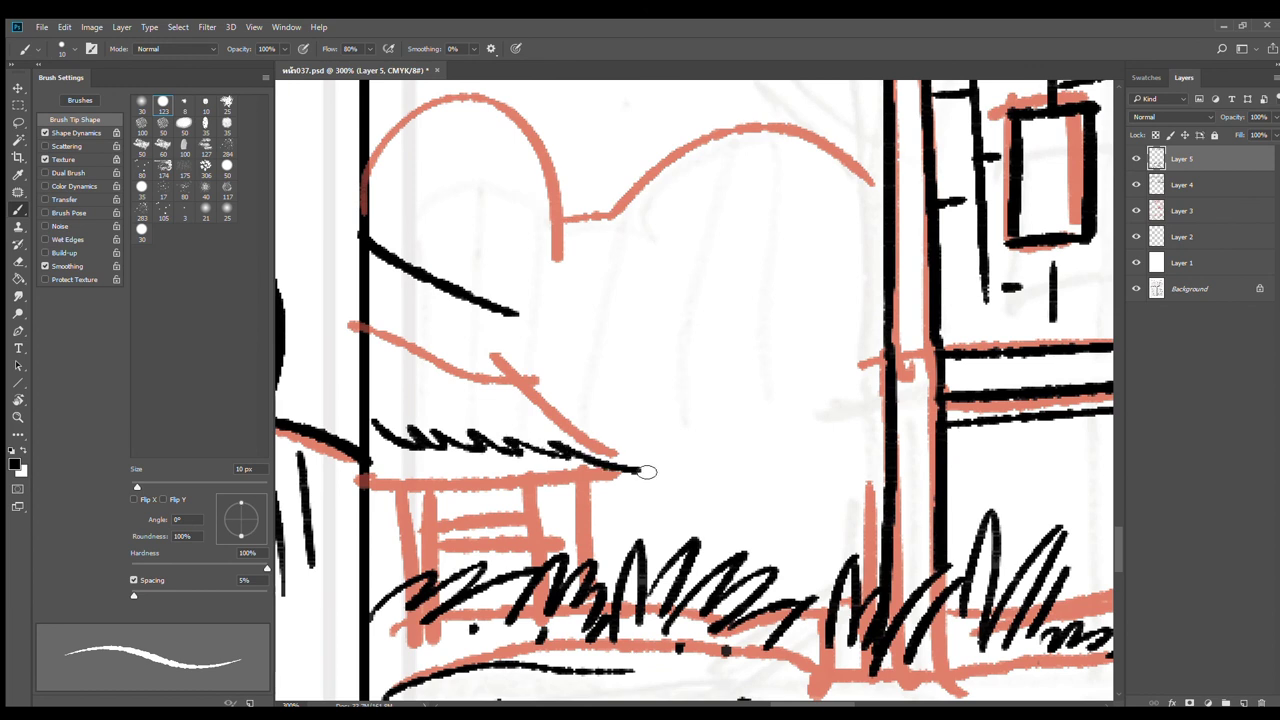
Step: Ink the right slope and eave tip of the small hut beside the left panel border, and add short thatch strokes
mouse_move(523, 320)
left_mouse_down()
mouse_move(607, 349)
mouse_move(716, 452)
mouse_move(642, 468)
left_mouse_up()
left_click_drag(446, 394, 441, 408)
left_click_drag(432, 392, 410, 408)
left_click_drag(500, 387, 517, 400)
left_click_drag(575, 391, 598, 415)
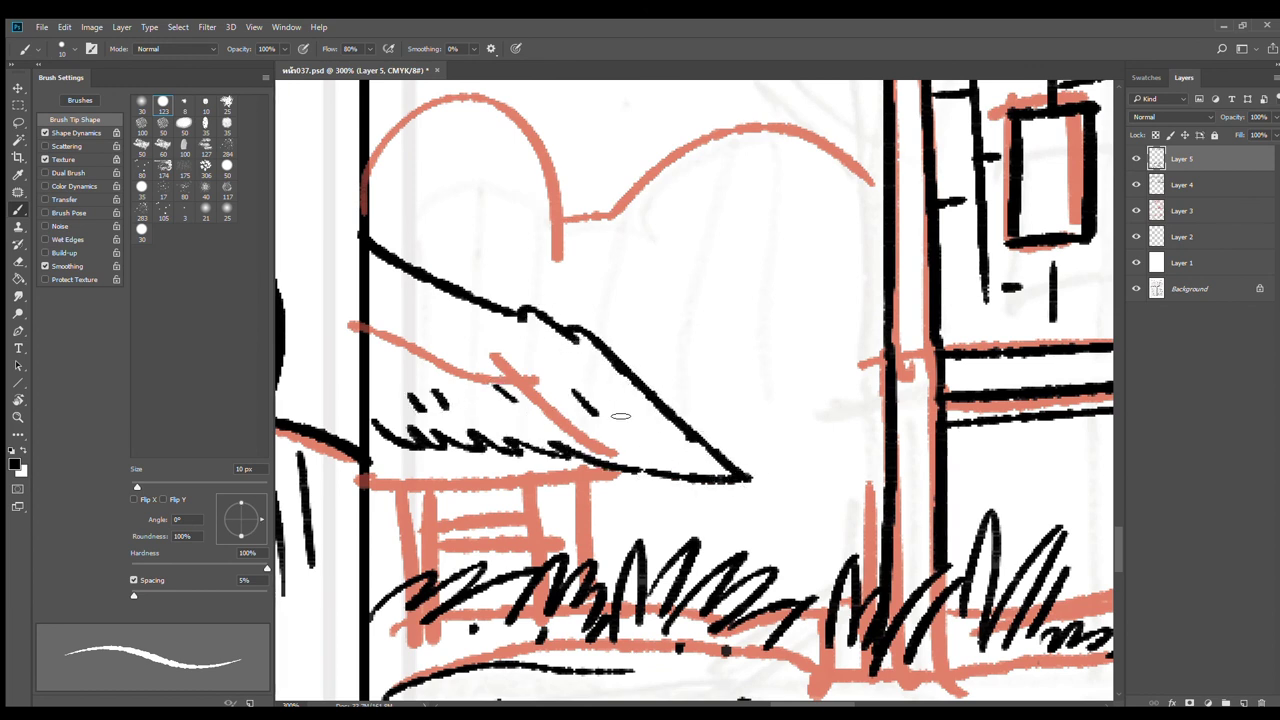
left_click(639, 432)
left_click(566, 417)
left_click(599, 377)
Step: Ink the two support posts and the horizontal rails under the left hut's roof
mouse_move(684, 495)
left_mouse_down()
mouse_move(737, 424)
mouse_move(739, 470)
left_mouse_up()
left_click_drag(700, 405, 714, 491)
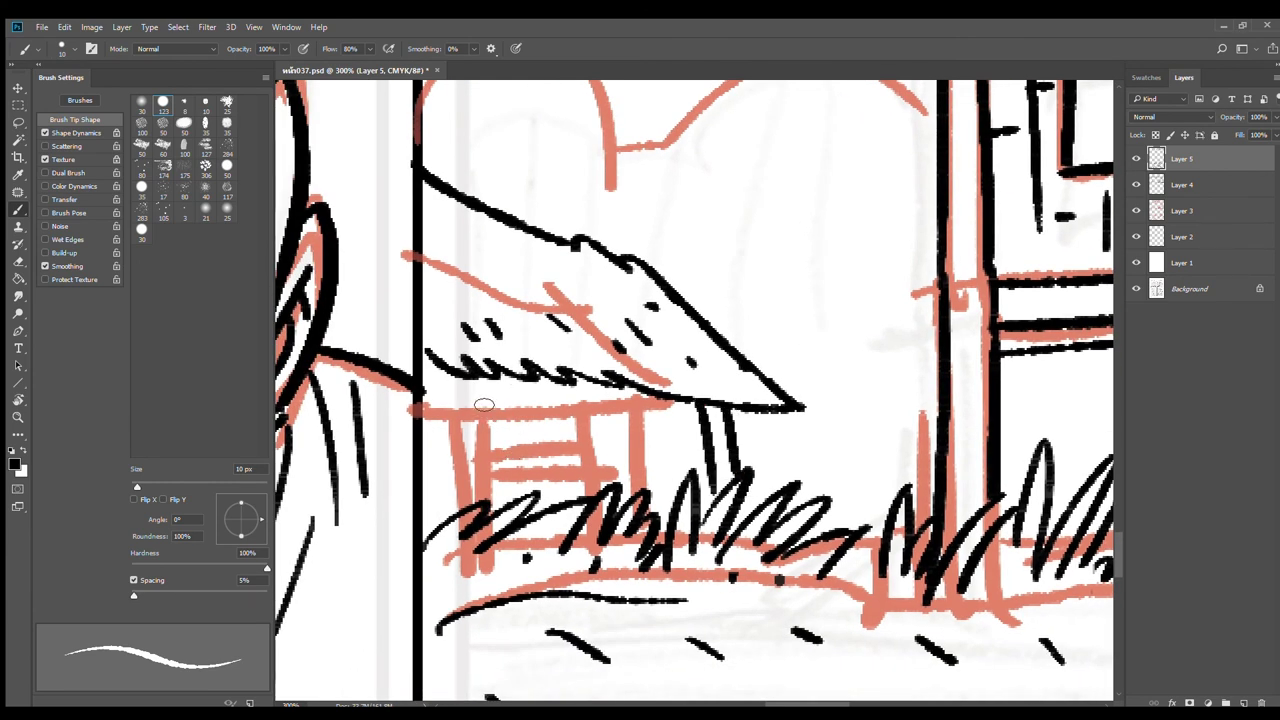
mouse_move(474, 380)
left_mouse_down()
mouse_move(487, 500)
mouse_move(512, 496)
left_mouse_up()
left_click_drag(424, 438, 486, 441)
left_click_drag(424, 456, 702, 445)
left_click_drag(514, 457, 684, 459)
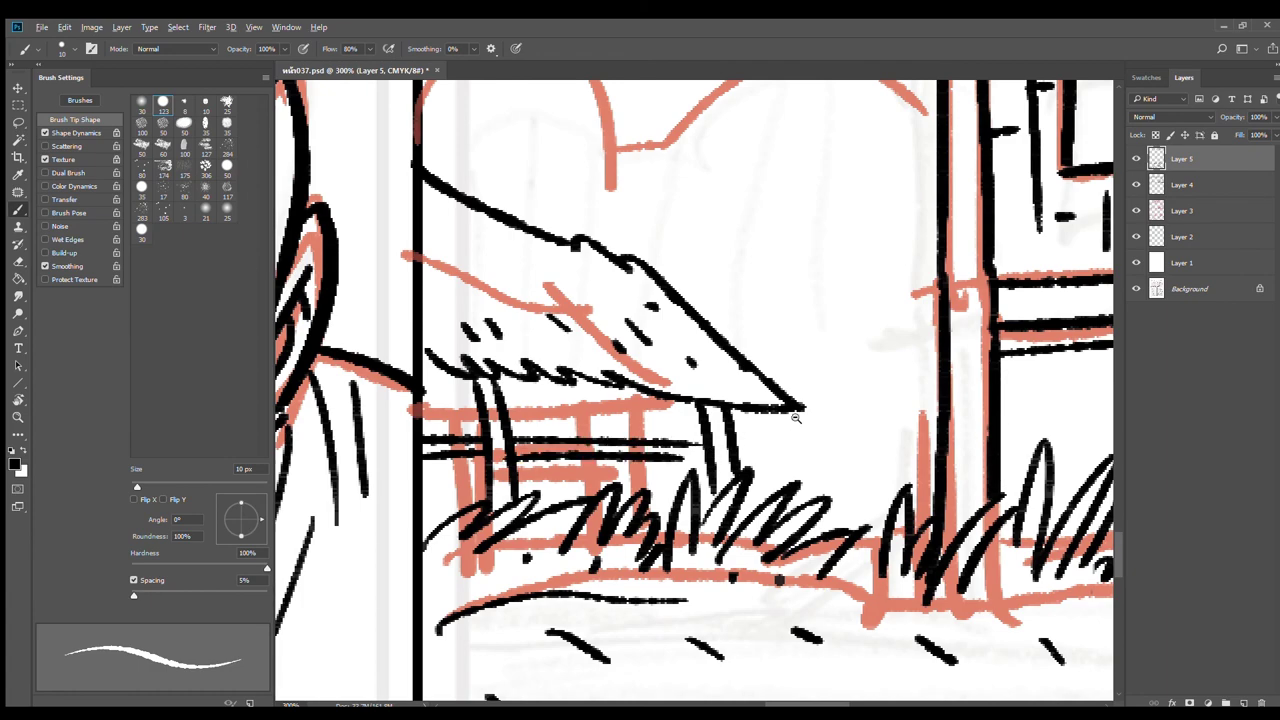
Step: Ink scalloped treetop outlines behind the small huts on both sides of the traditional house
left_click(797, 419, "alt")
left_click(799, 421, "alt")
left_click_drag(936, 422, 608, 493)
left_click_drag(853, 422, 483, 485)
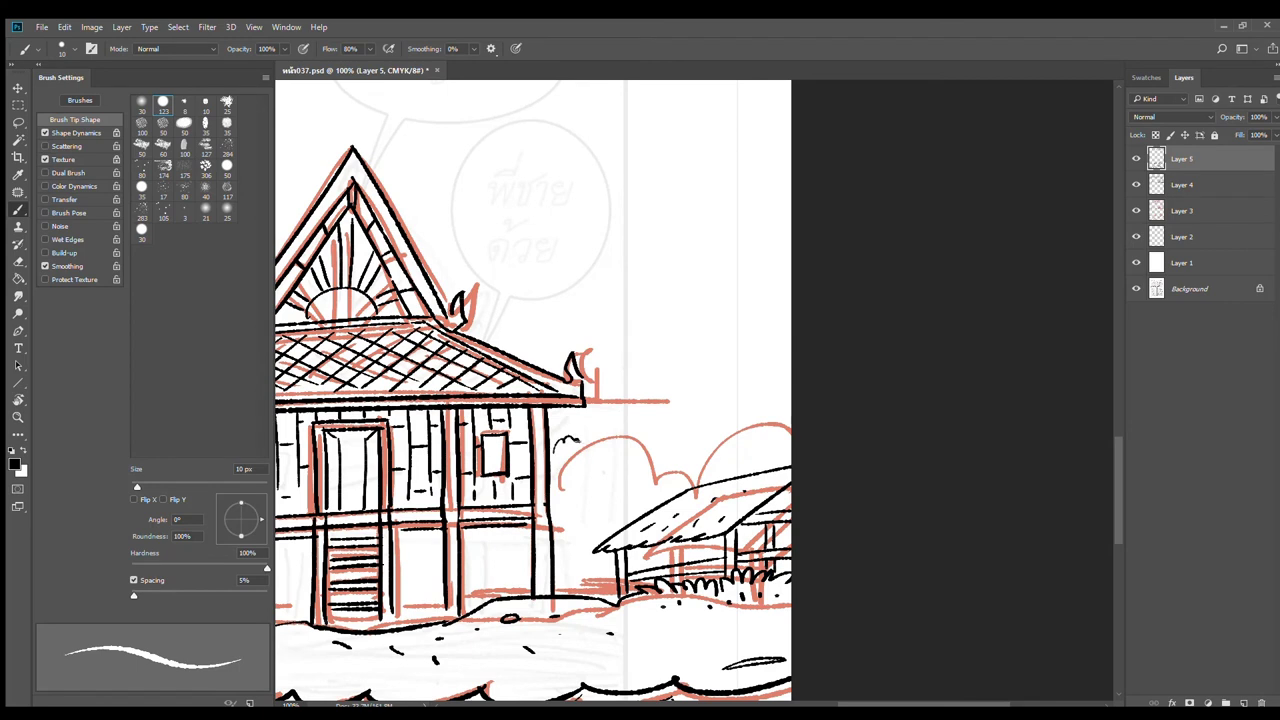
mouse_move(577, 440)
left_mouse_down()
mouse_move(633, 436)
mouse_move(659, 464)
mouse_move(671, 447)
mouse_move(693, 461)
mouse_move(725, 429)
mouse_move(790, 414)
left_mouse_up()
mouse_move(413, 493)
left_mouse_down()
mouse_move(847, 435)
mouse_move(902, 443)
left_mouse_up()
mouse_move(473, 368)
left_mouse_down()
mouse_move(549, 407)
mouse_move(534, 390)
mouse_move(594, 413)
mouse_move(584, 396)
mouse_move(621, 400)
left_mouse_up()
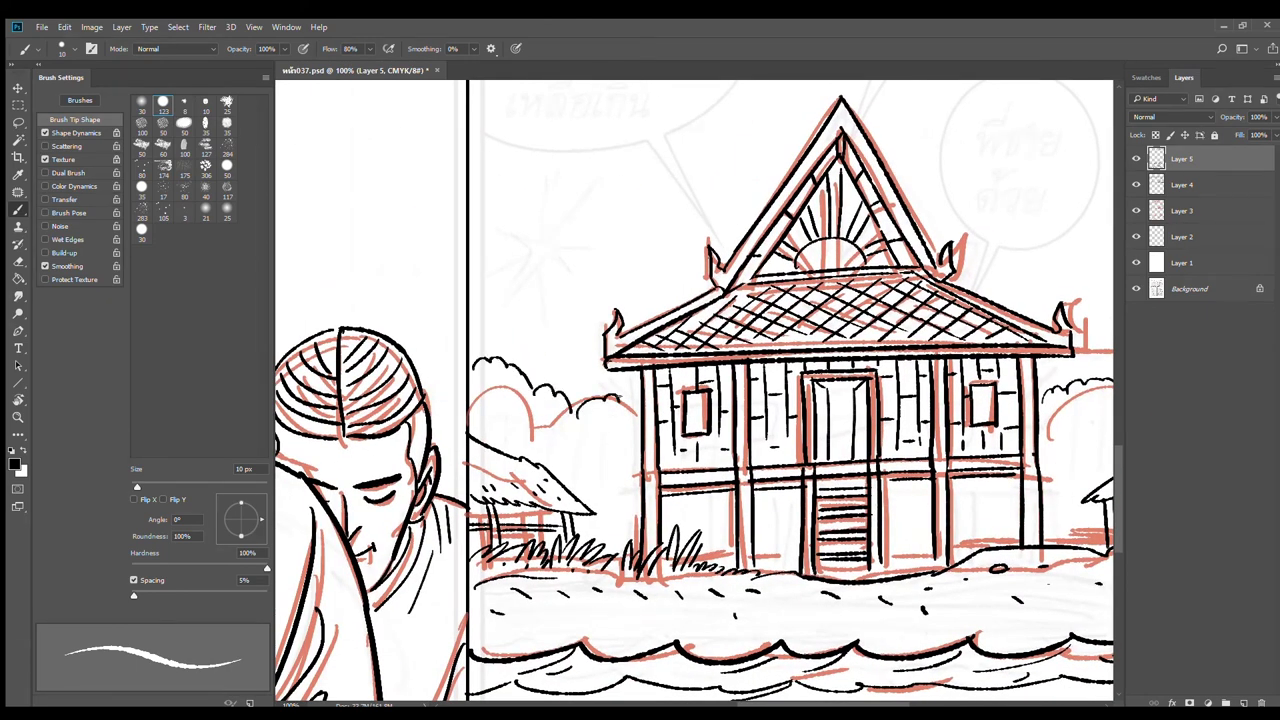
Step: Ink a small bench left of the stairs under the traditional house, and low rails in the bays beside the stairs
key("ctrl+minus")
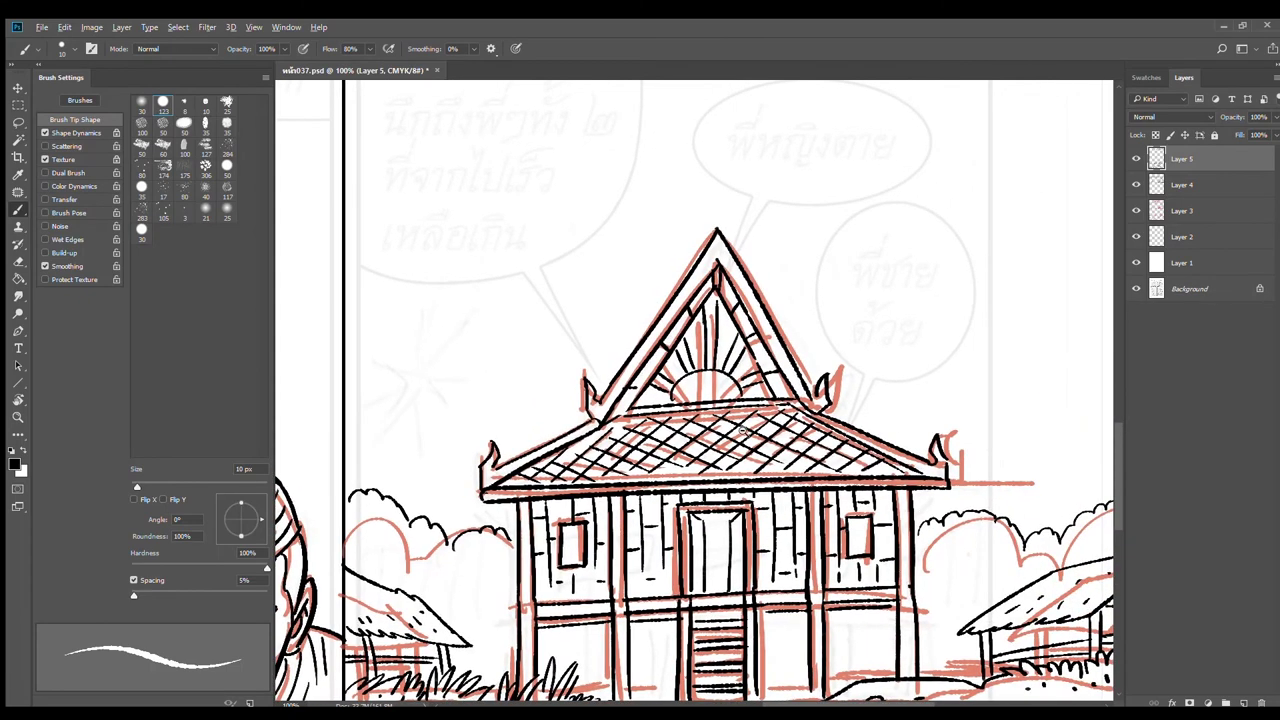
key("ctrl+minus")
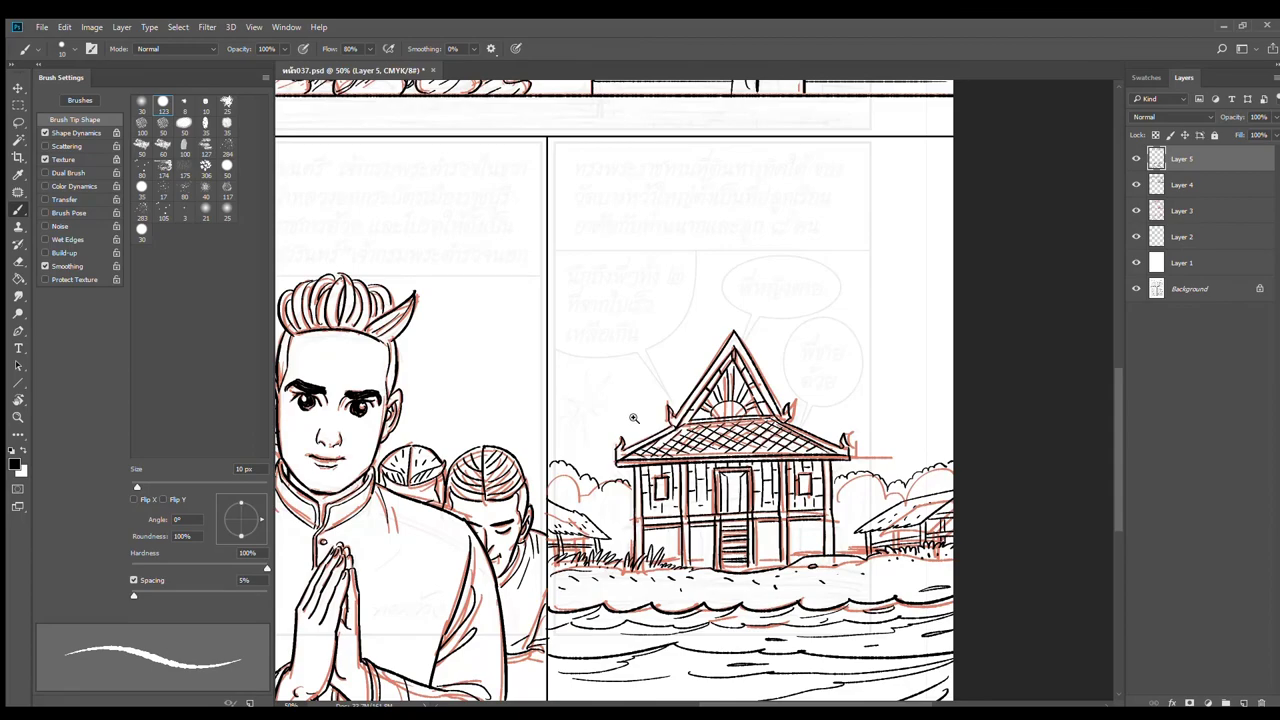
scroll(762, 568, "up", 3)
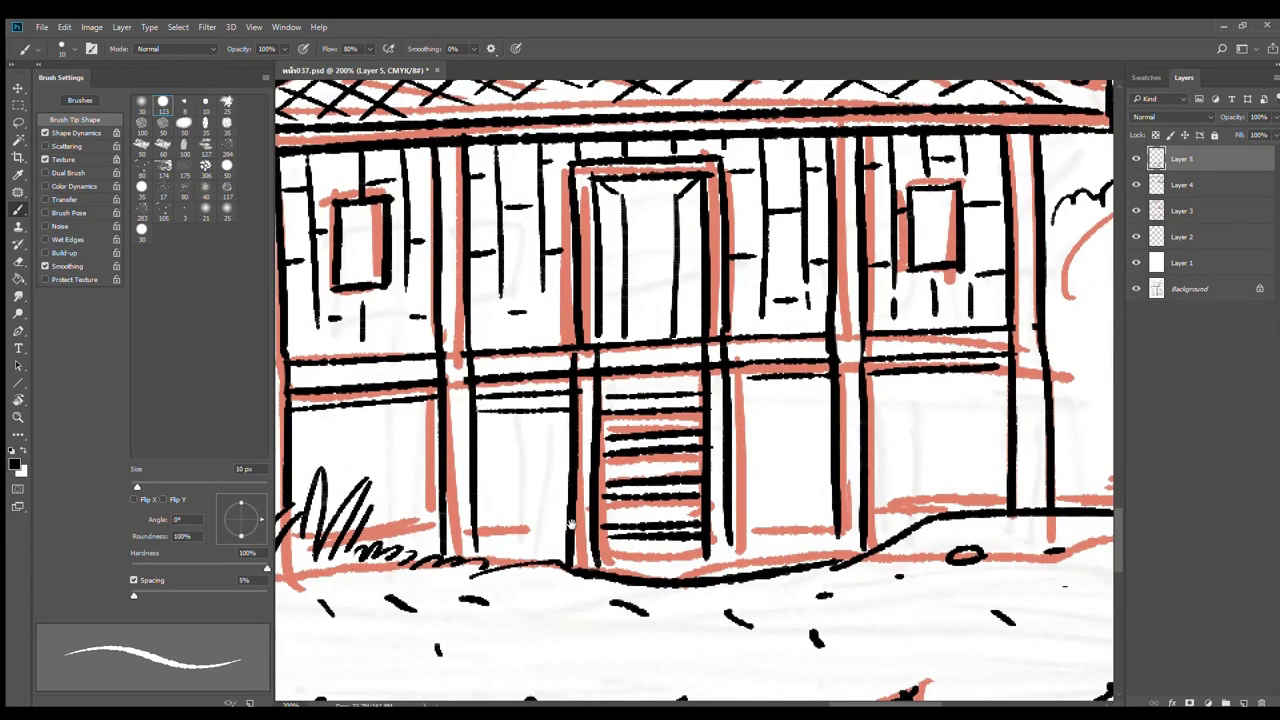
left_click_drag(571, 524, 723, 467)
mouse_move(675, 421)
left_mouse_down()
mouse_move(732, 417)
mouse_move(684, 481)
mouse_move(692, 488)
mouse_move(632, 470)
mouse_move(558, 487)
left_mouse_up()
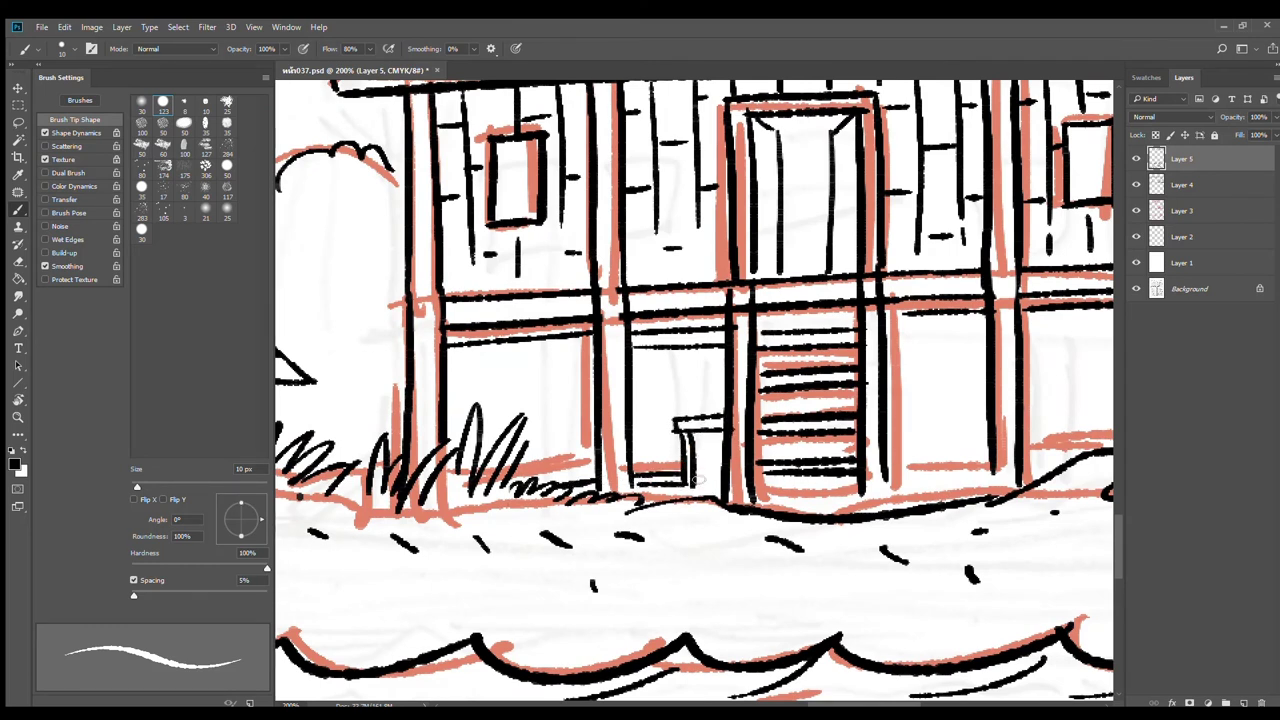
left_click_drag(716, 477, 698, 478)
left_click_drag(711, 488, 694, 489)
mouse_move(888, 471)
left_mouse_down()
mouse_move(988, 466)
mouse_move(960, 449)
mouse_move(989, 446)
left_mouse_up()
mouse_move(1052, 465)
left_mouse_down()
mouse_move(888, 462)
mouse_move(931, 447)
mouse_move(856, 497)
left_mouse_up()
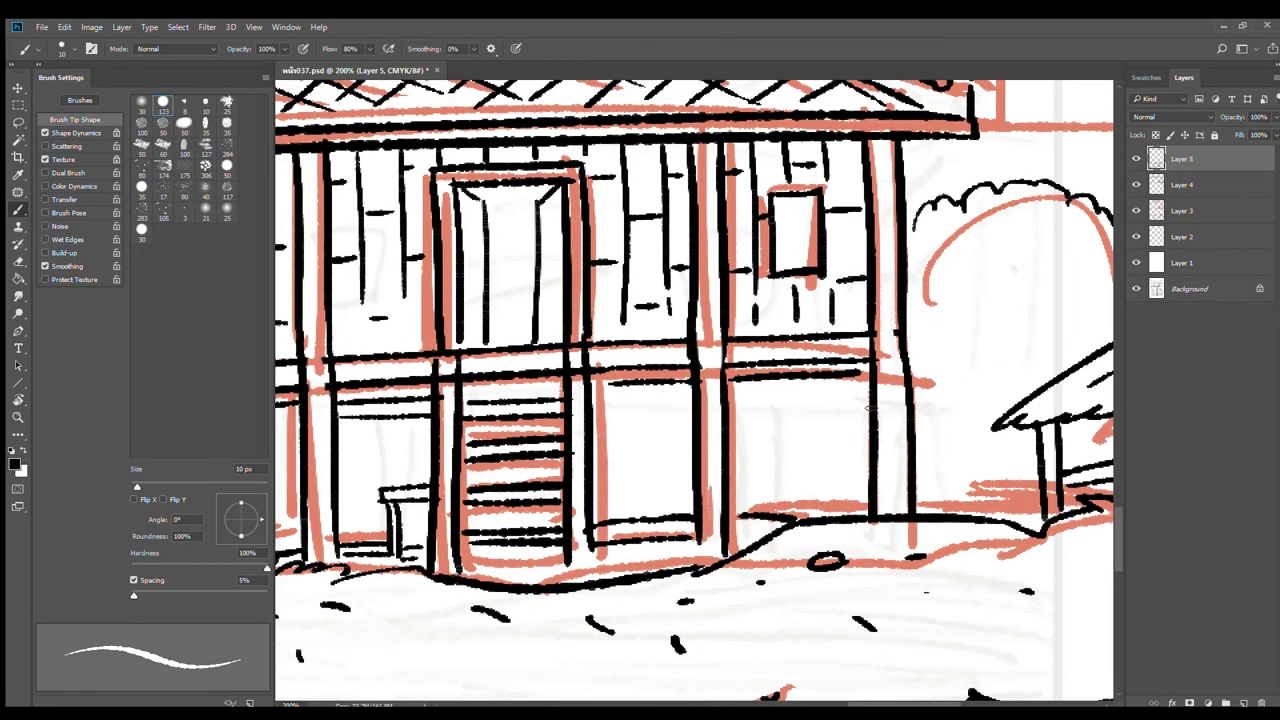
Step: Ink the rear posts and short beams in the open bays under the traditional house
mouse_move(864, 373)
left_mouse_down()
mouse_move(843, 415)
mouse_move(833, 395)
mouse_move(835, 518)
left_mouse_up()
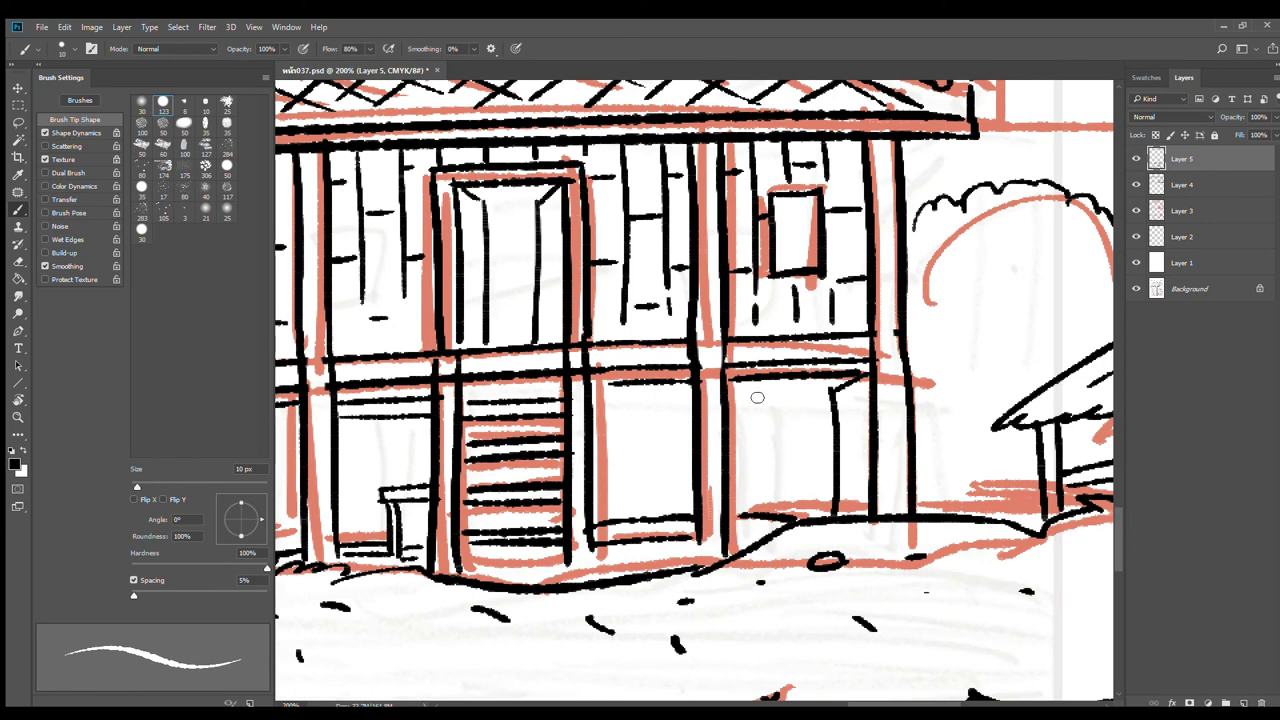
mouse_move(740, 396)
left_mouse_down()
mouse_move(789, 391)
mouse_move(812, 508)
left_mouse_up()
left_click_drag(345, 443, 745, 418)
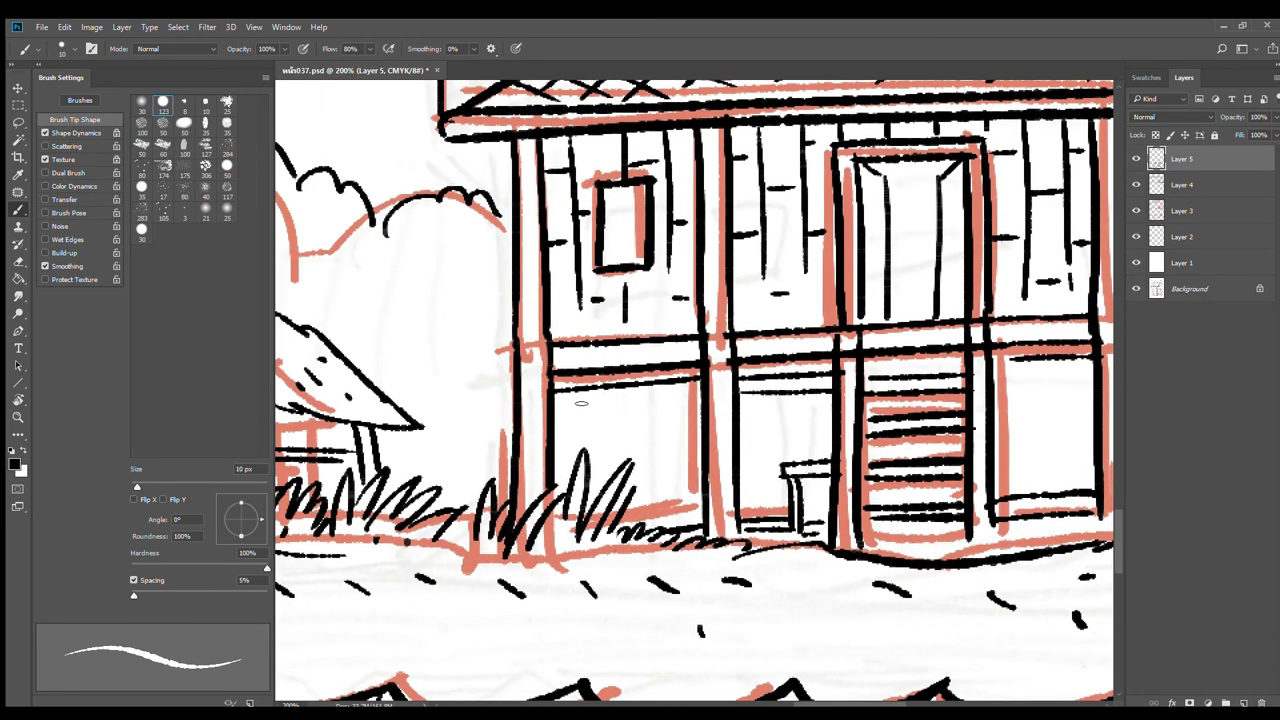
mouse_move(554, 396)
left_mouse_down()
mouse_move(616, 403)
mouse_move(618, 462)
left_mouse_up()
mouse_move(633, 400)
left_mouse_down()
mouse_move(644, 496)
mouse_move(700, 392)
mouse_move(773, 462)
left_mouse_up()
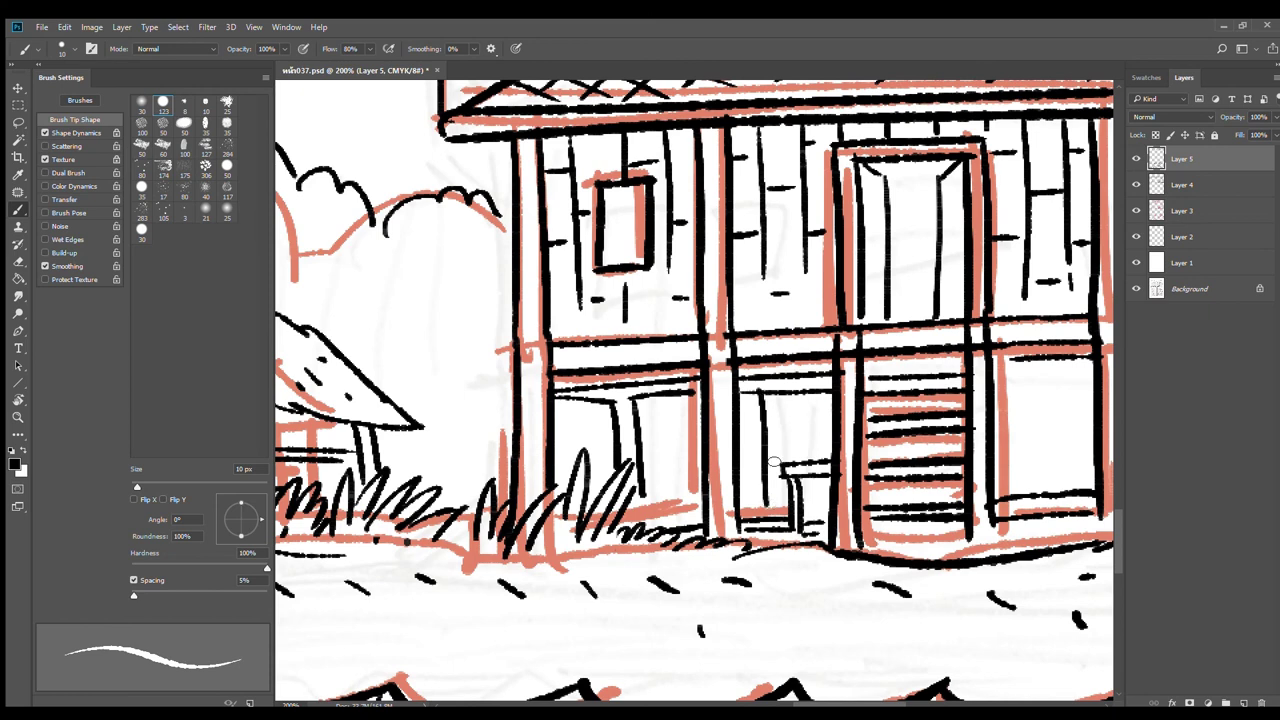
left_click_drag(784, 395, 786, 440)
mouse_move(1065, 417)
left_mouse_down()
mouse_move(843, 406)
mouse_move(828, 390)
mouse_move(868, 374)
mouse_move(852, 490)
left_mouse_up()
left_click_drag(867, 377, 875, 479)
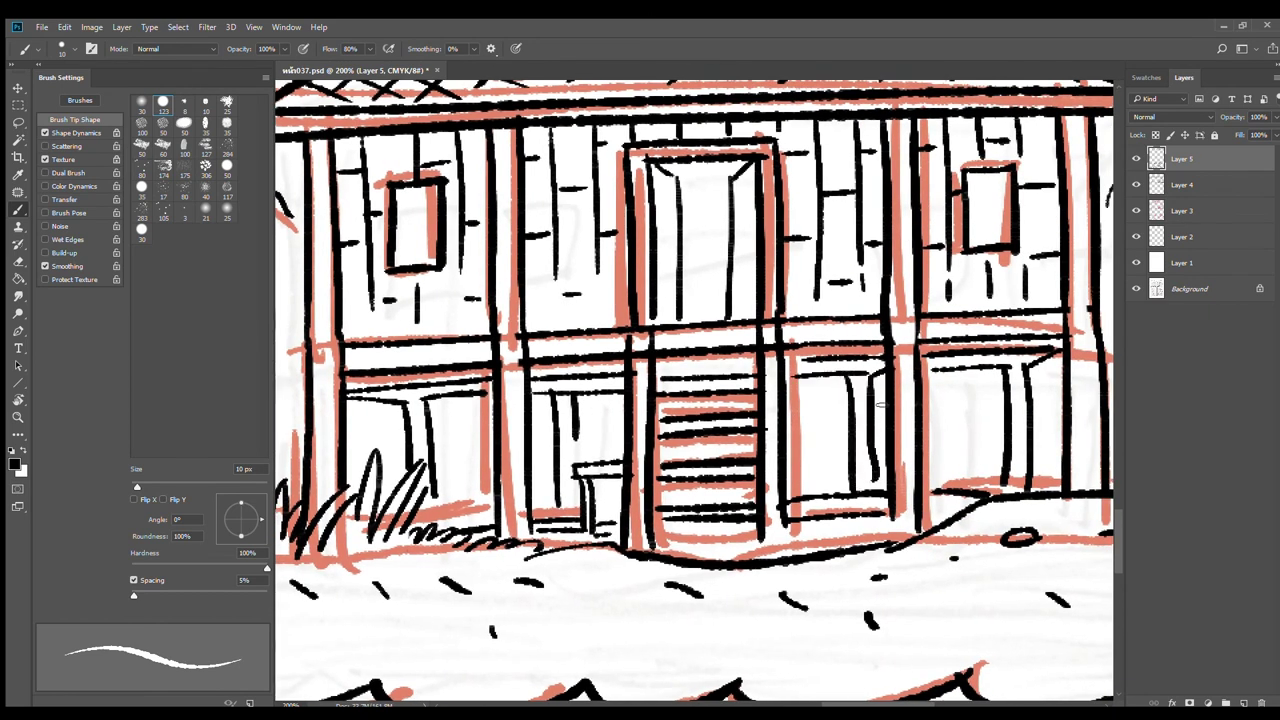
Step: Try two billowing cloud outlines in the sky right of the house, undoing each one
scroll(934, 490, "down", 5)
scroll(987, 461, "down", 1)
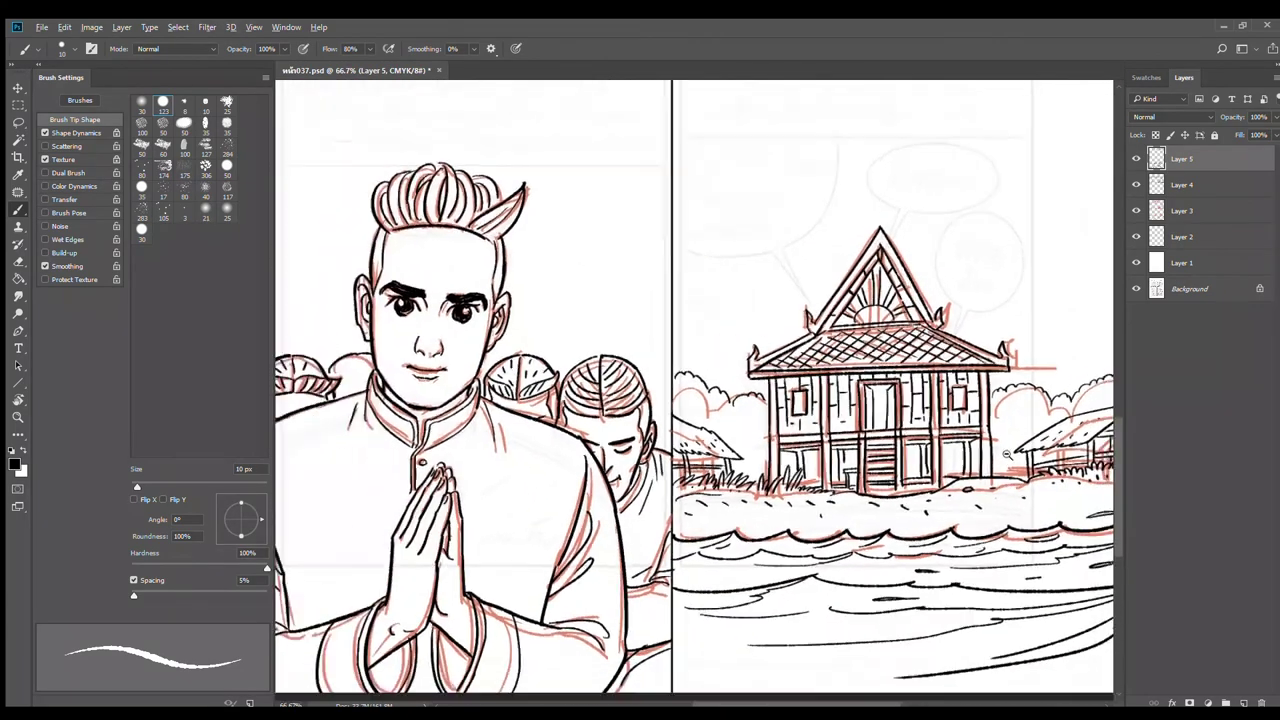
left_click_drag(1030, 393, 980, 436)
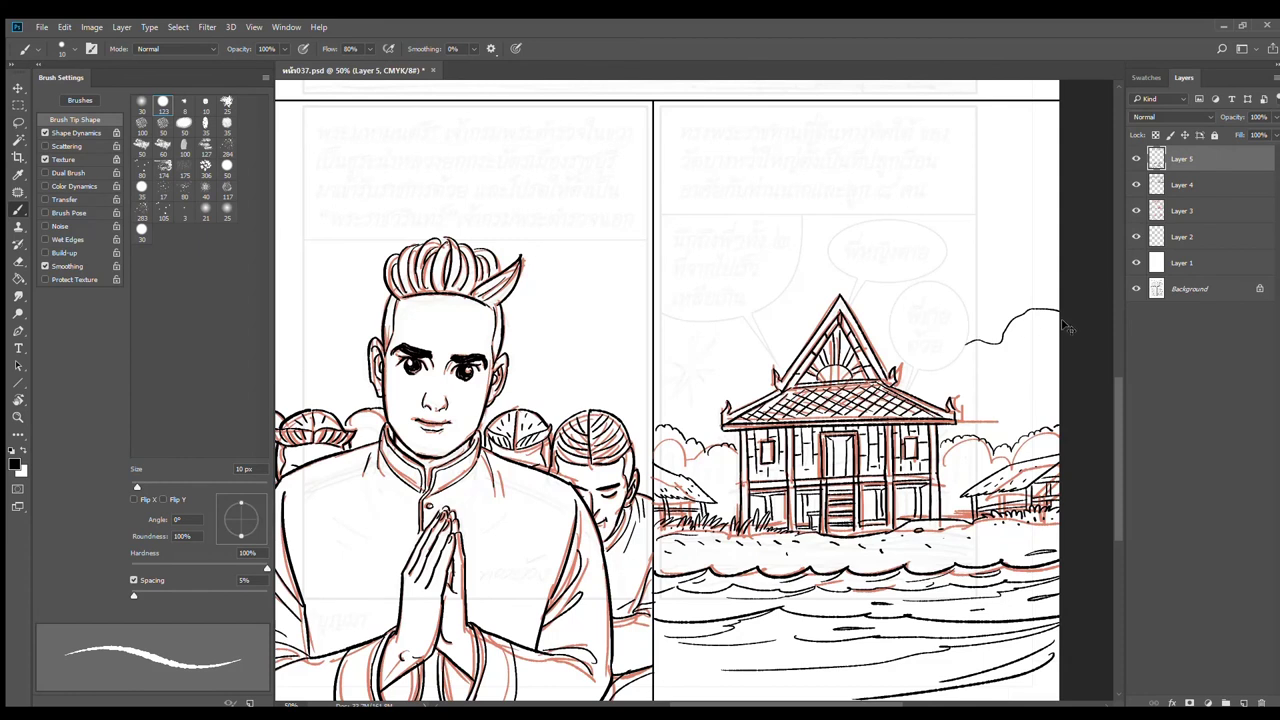
key("ctrl+z")
left_click_drag(1062, 318, 996, 344)
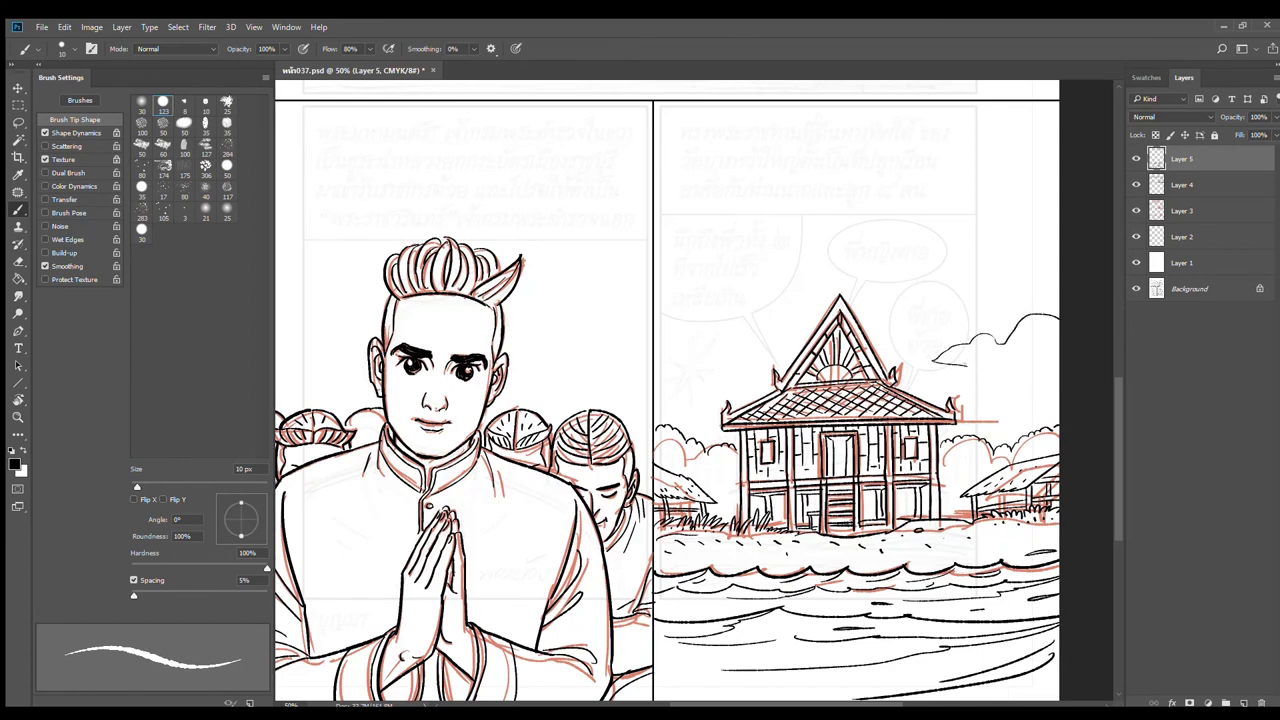
key("ctrl+z")
Step: Ink billowing clouds with flat streaks beneath on both sides of the house roof, and erase the overrun at the left panel border
left_click_drag(1060, 326, 996, 348)
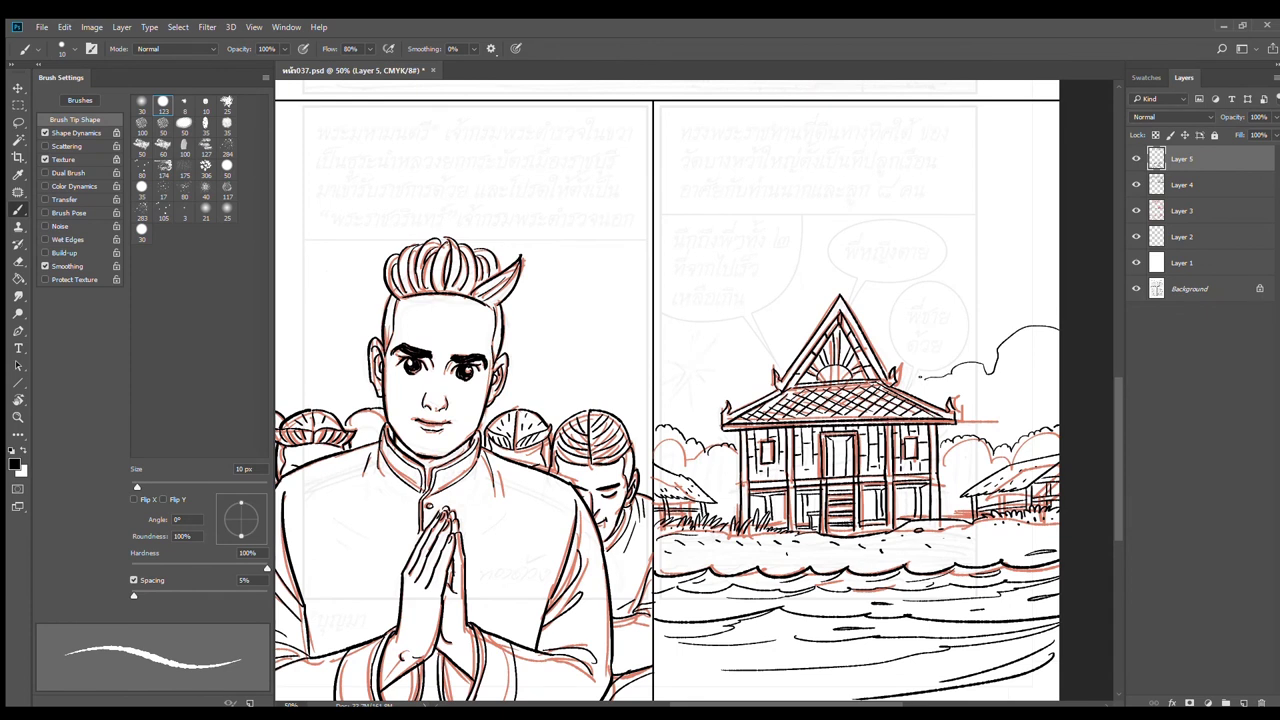
left_click_drag(957, 378, 1056, 380)
left_click_drag(650, 377, 796, 346)
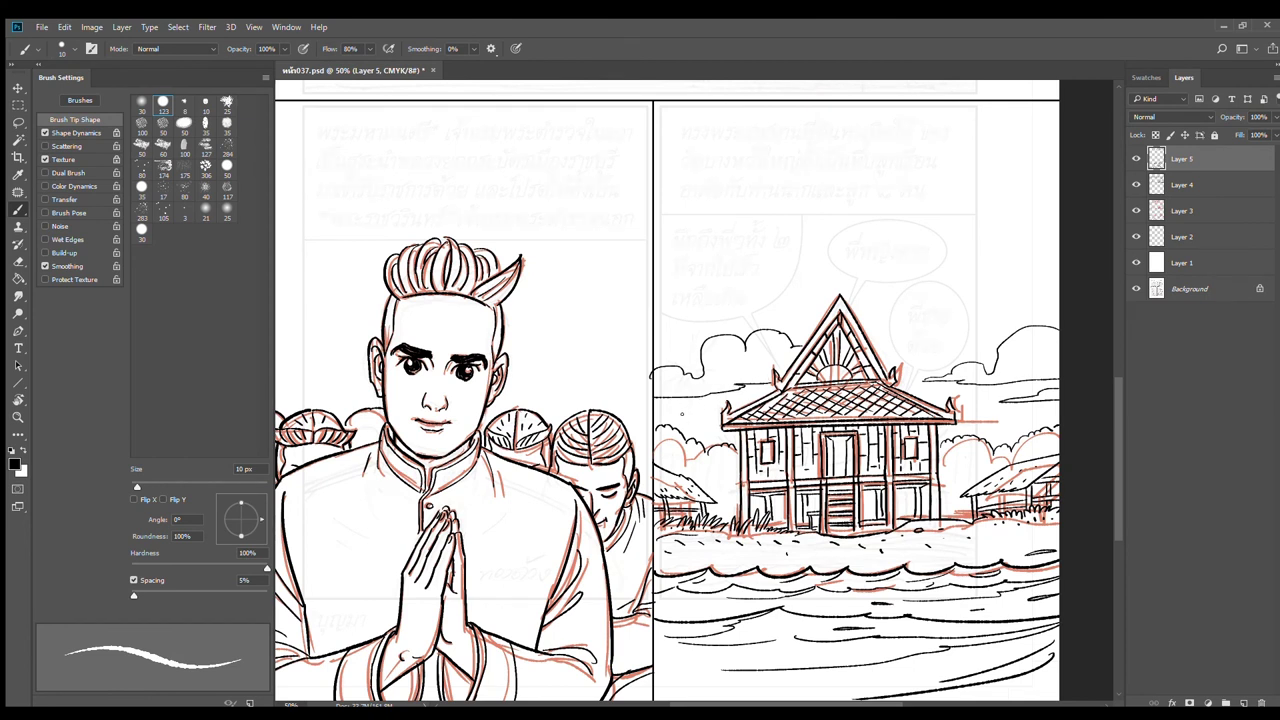
key("e")
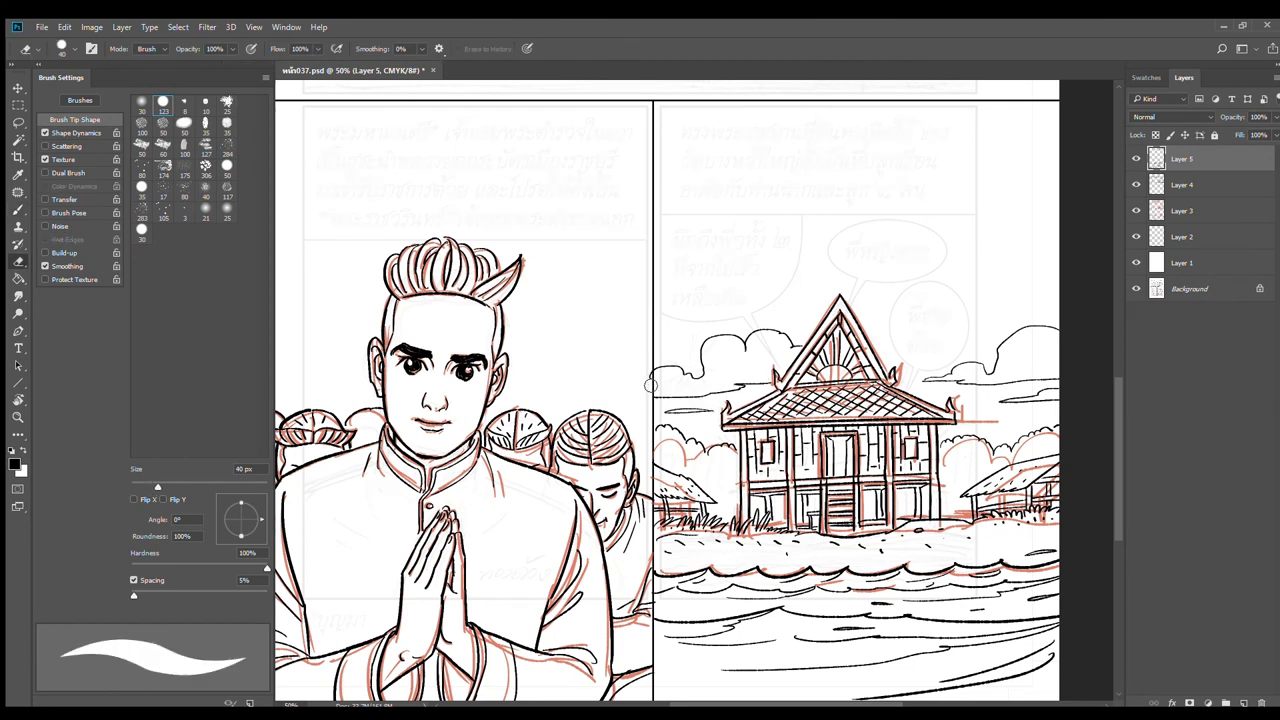
key("b")
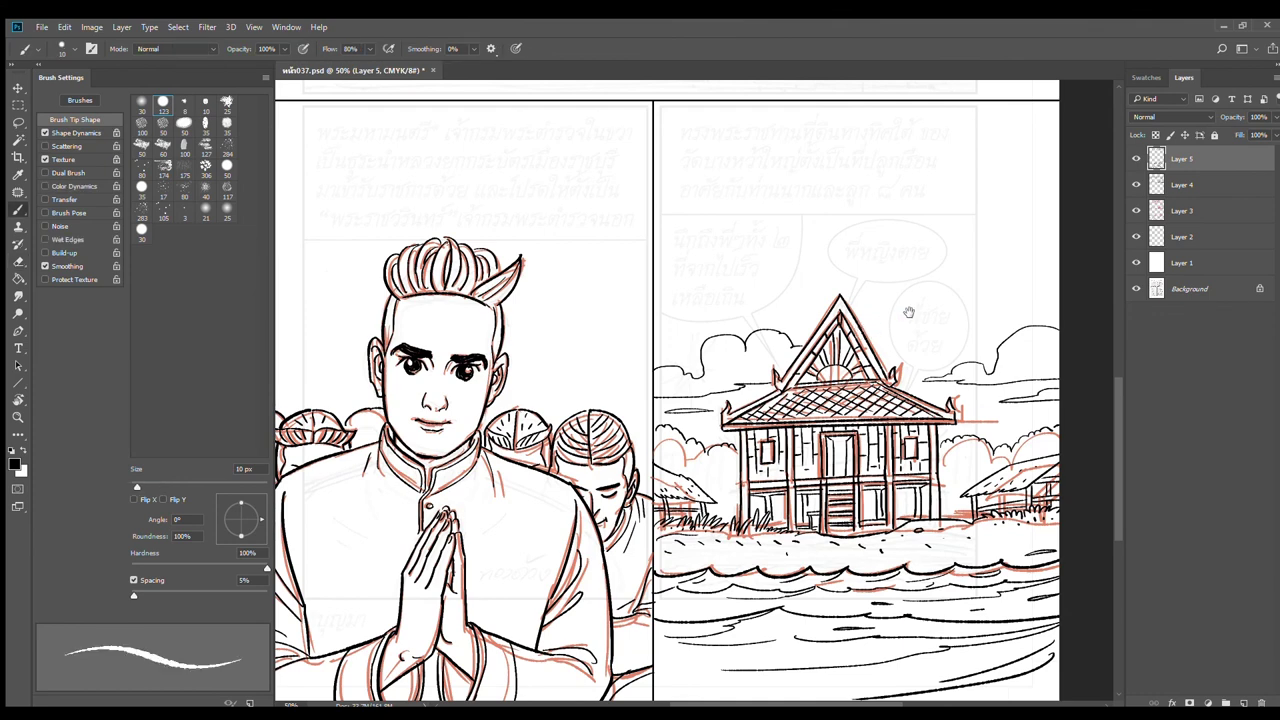
Step: Try a long cloud outline in the sky above the house's gable, and undo the attempts
left_click_drag(909, 313, 882, 373)
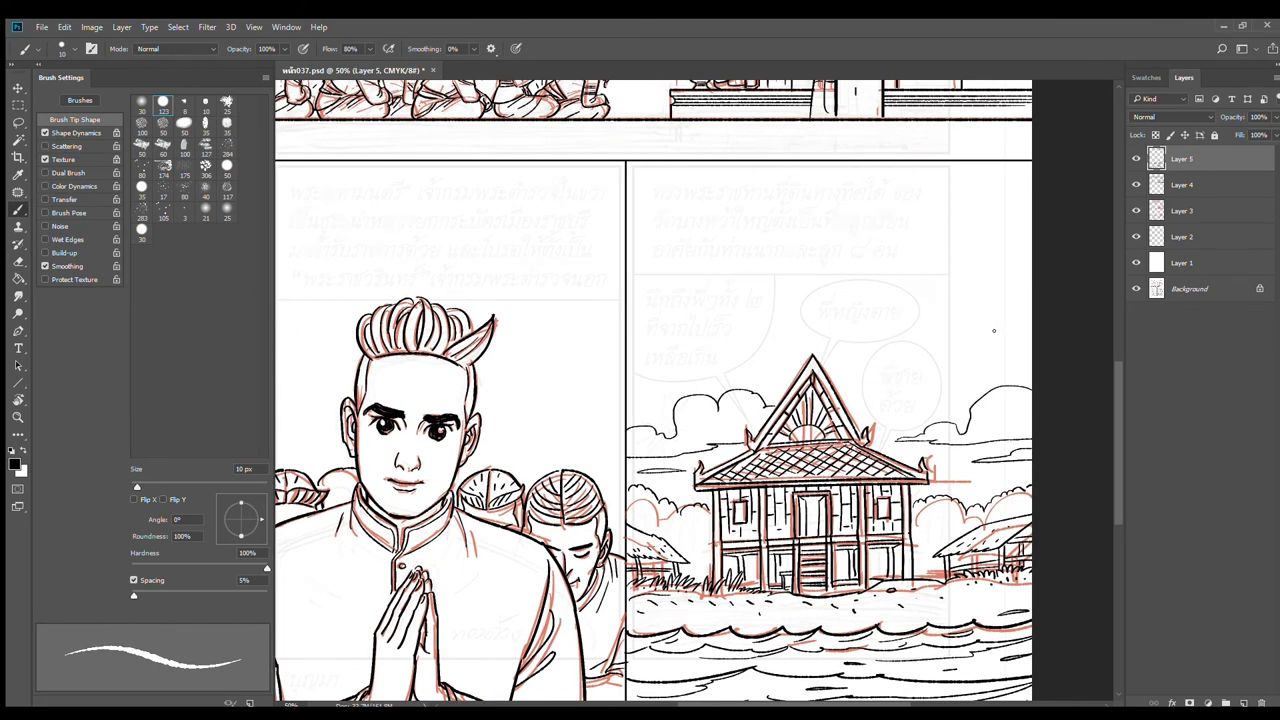
left_click_drag(1035, 323, 902, 329)
key("ctrl+z")
mouse_move(1032, 305)
left_mouse_down()
mouse_move(738, 343)
mouse_move(1064, 356)
left_mouse_up()
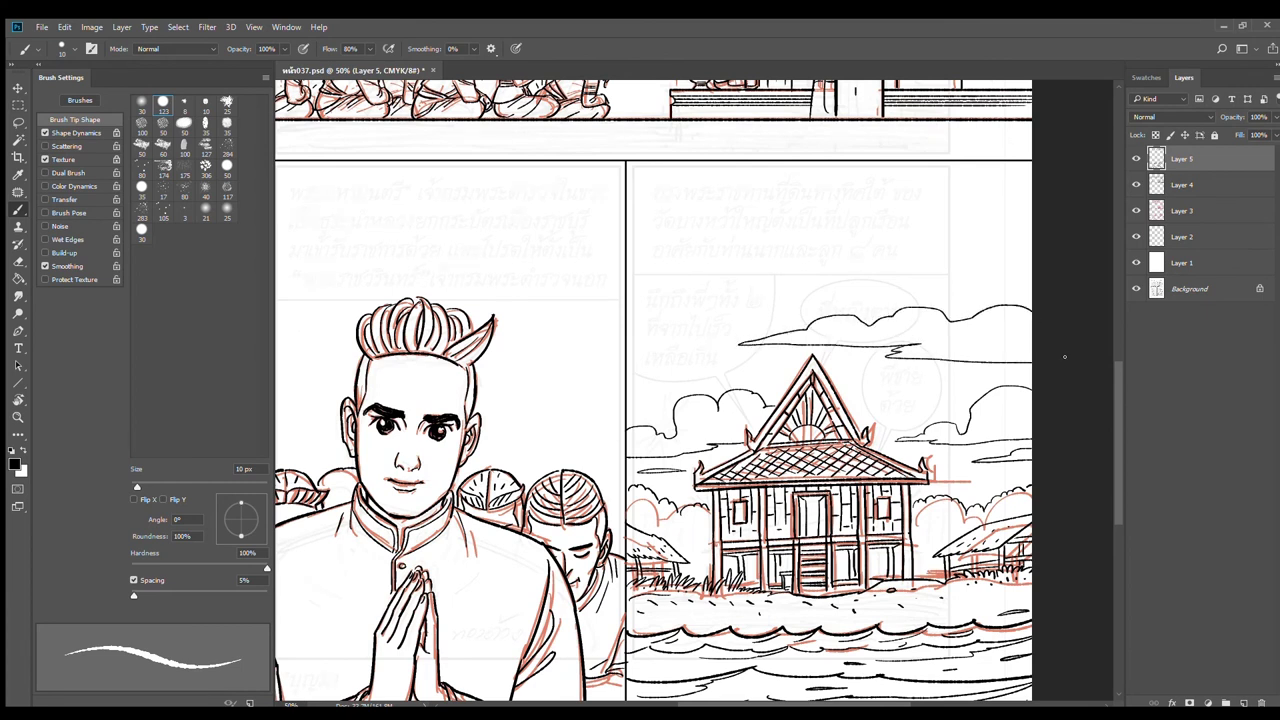
key("ctrl+z")
key("ctrl+z")
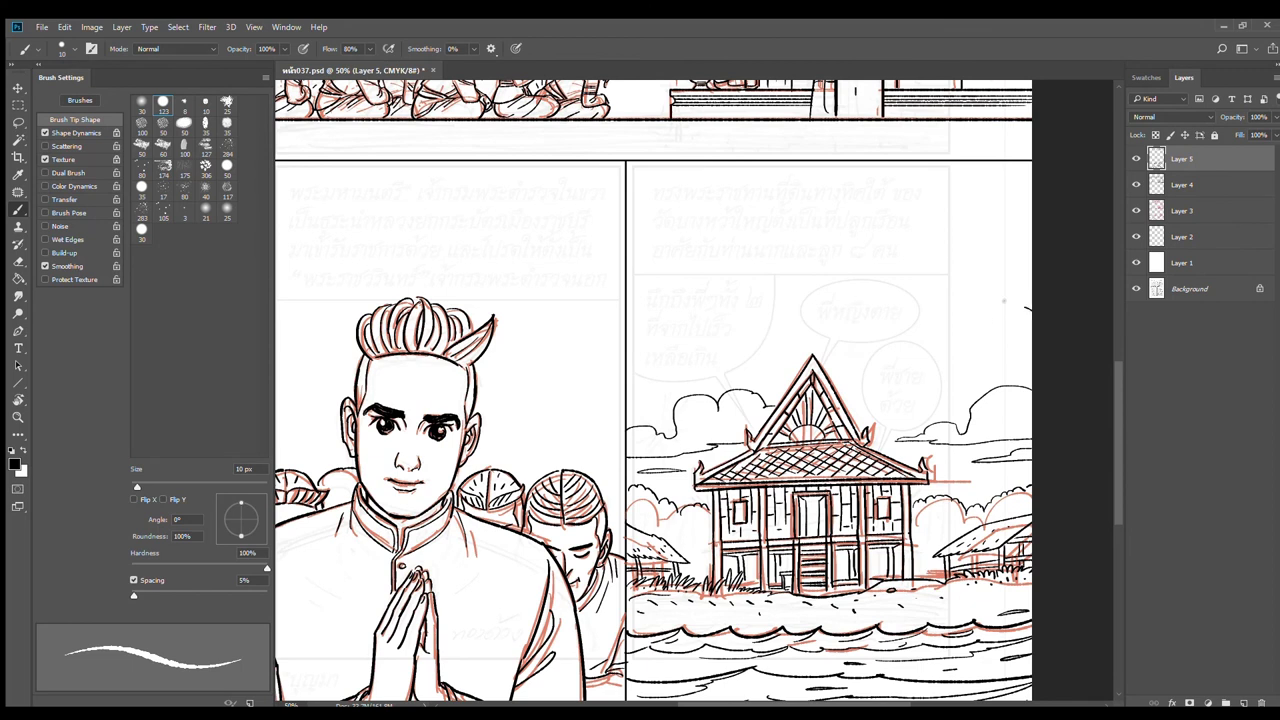
Step: Ink a long tapering cloud above the house's gable, with thin cloud streaks below it and toward the left panel border
mouse_move(1004, 300)
left_mouse_down()
mouse_move(730, 345)
mouse_move(1030, 361)
left_mouse_up()
left_click_drag(875, 368, 893, 372)
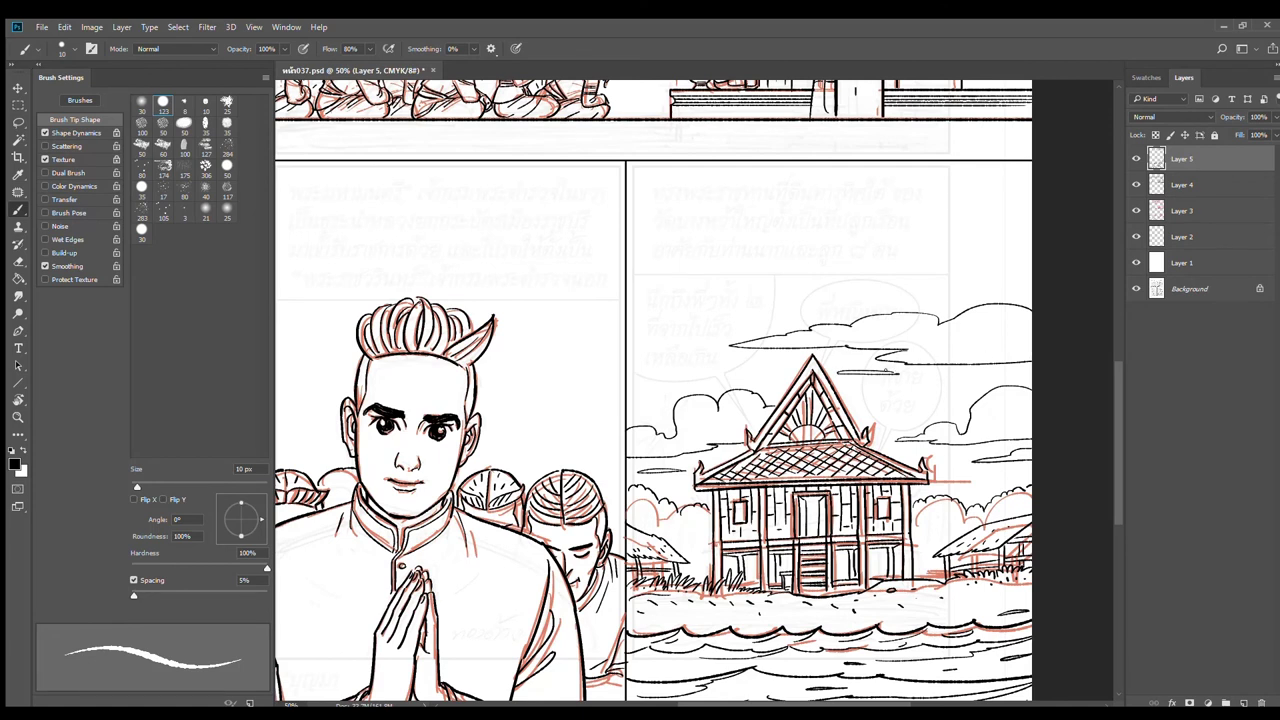
mouse_move(620, 350)
left_mouse_down()
mouse_move(706, 360)
mouse_move(628, 368)
left_mouse_up()
left_click_drag(704, 313, 758, 311)
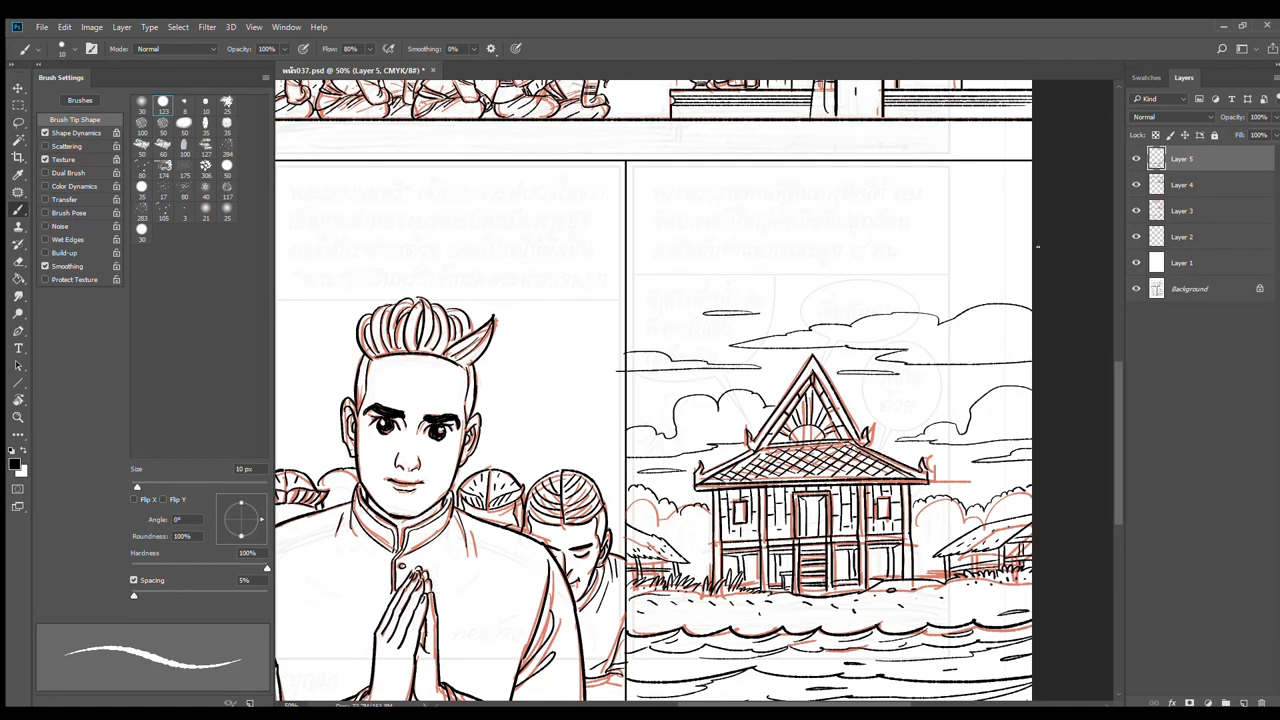
Step: Ink thin flat cloud streaks across the upper sky, and erase the strokes overrunning the left panel border
left_click_drag(1037, 245, 874, 251)
mouse_move(772, 259)
left_mouse_down()
mouse_move(692, 262)
mouse_move(875, 274)
left_mouse_up()
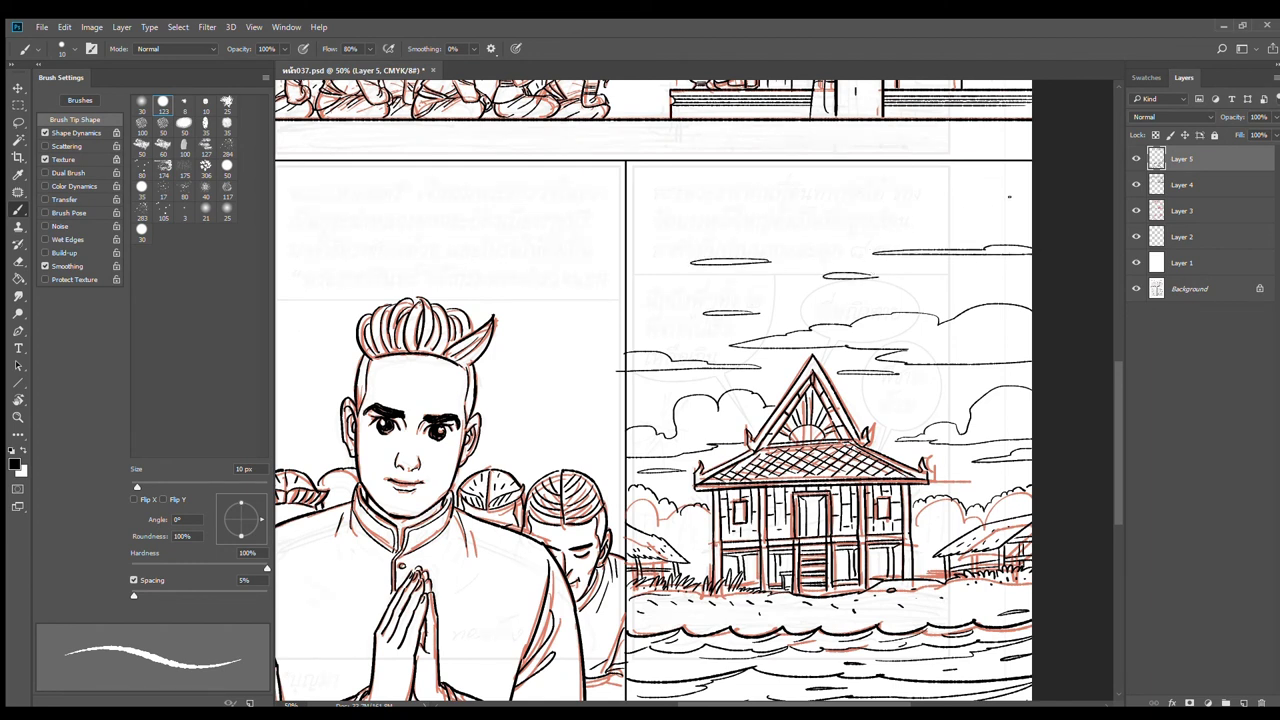
mouse_move(658, 290)
left_mouse_down()
mouse_move(752, 291)
mouse_move(617, 299)
left_mouse_up()
key("e")
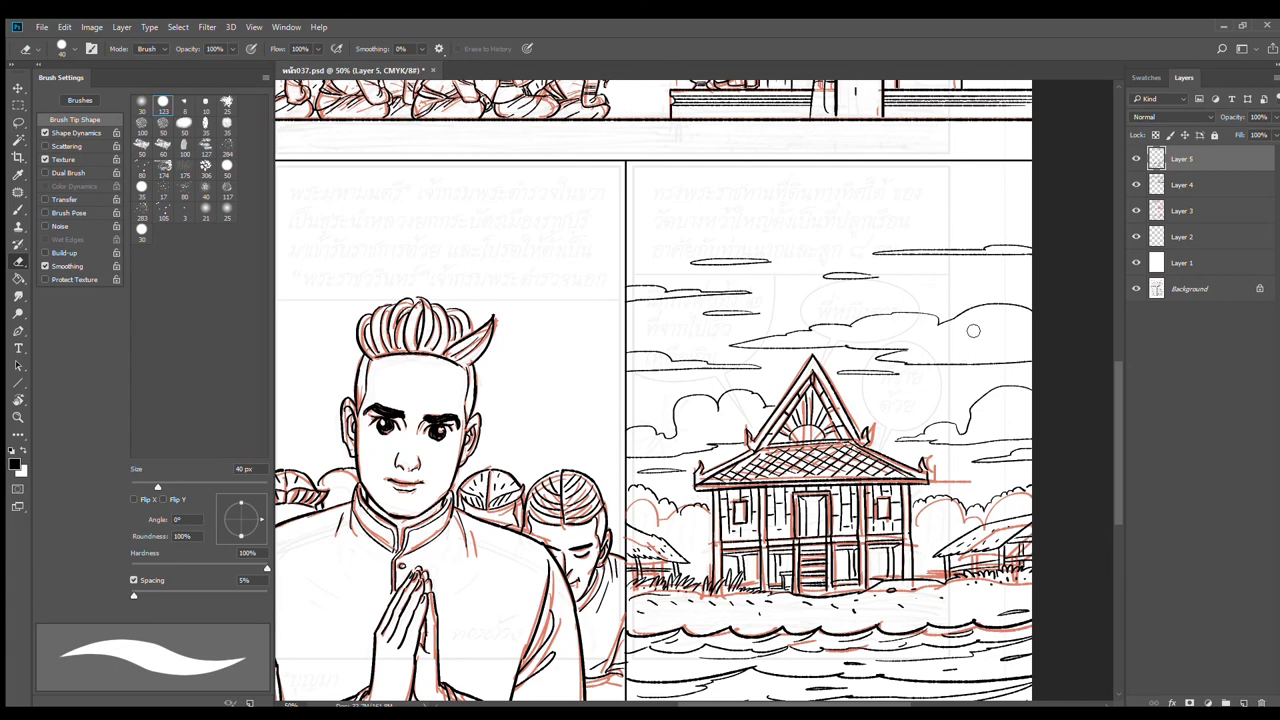
Step: Hide the red sketch on Layer 3 and set the white Layer 1's opacity to 100%
key("ctrl+minus")
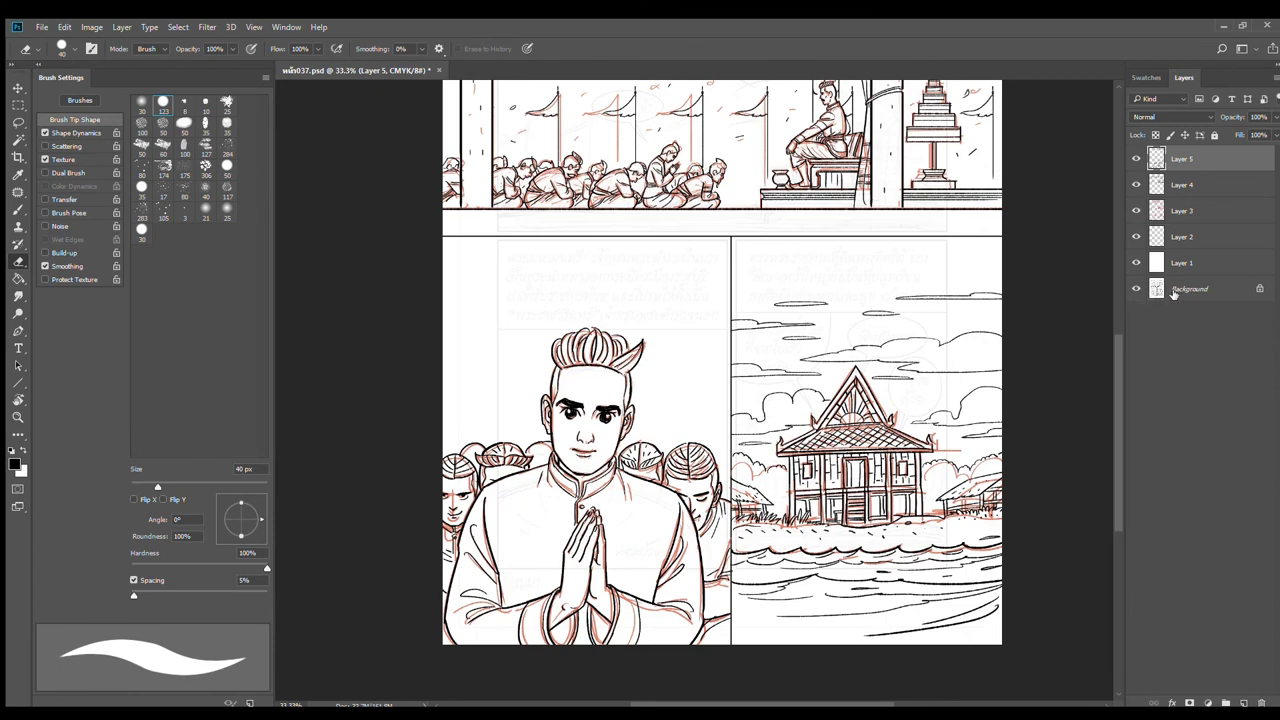
left_click(1136, 211)
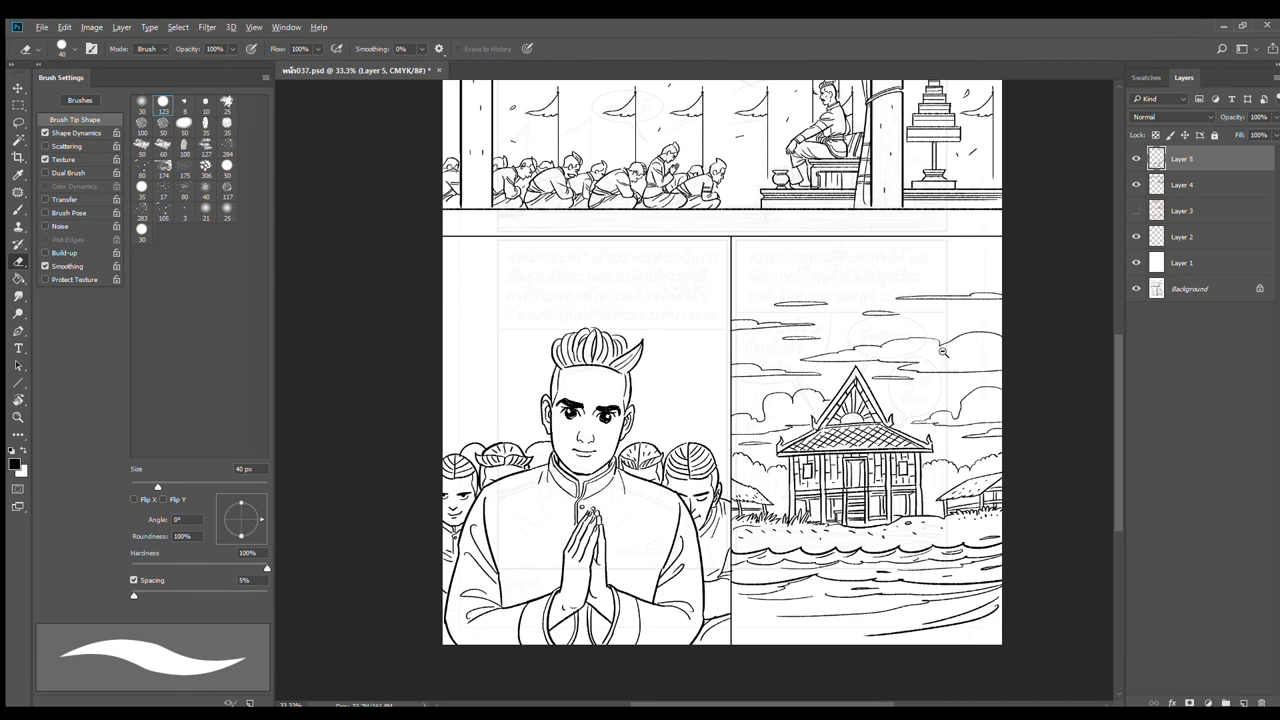
key("ctrl+minus")
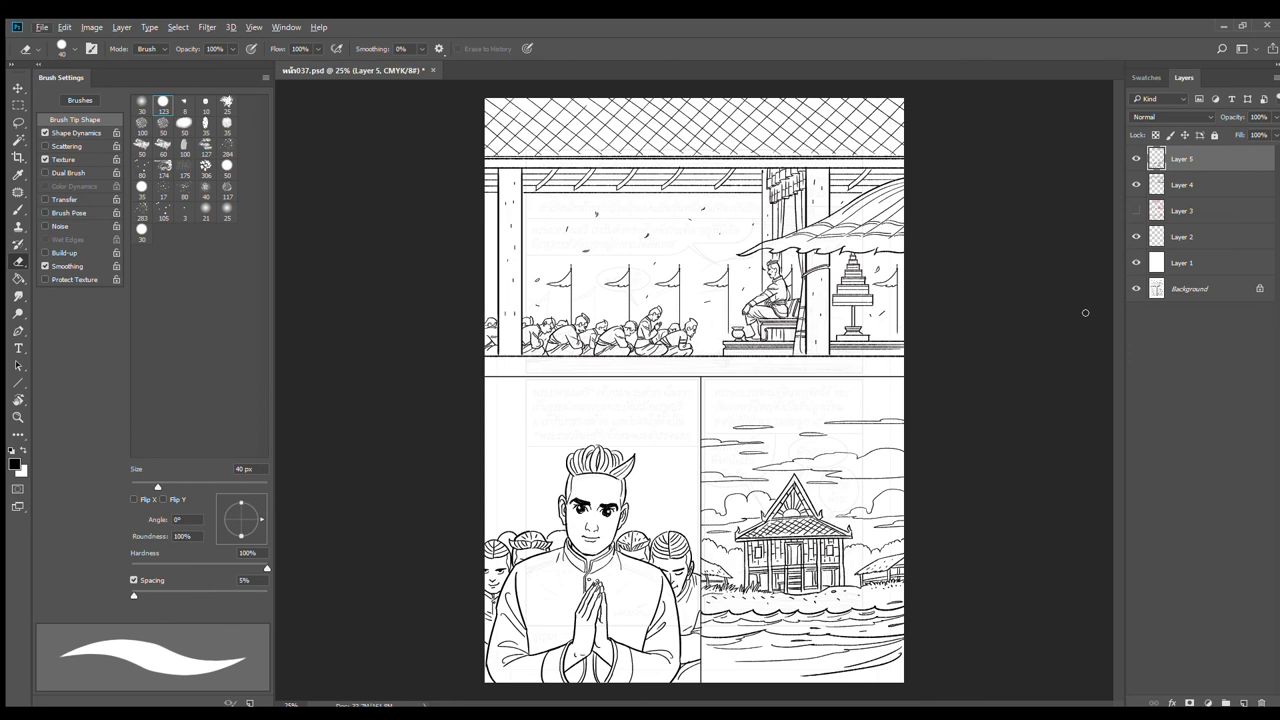
left_click(1201, 260)
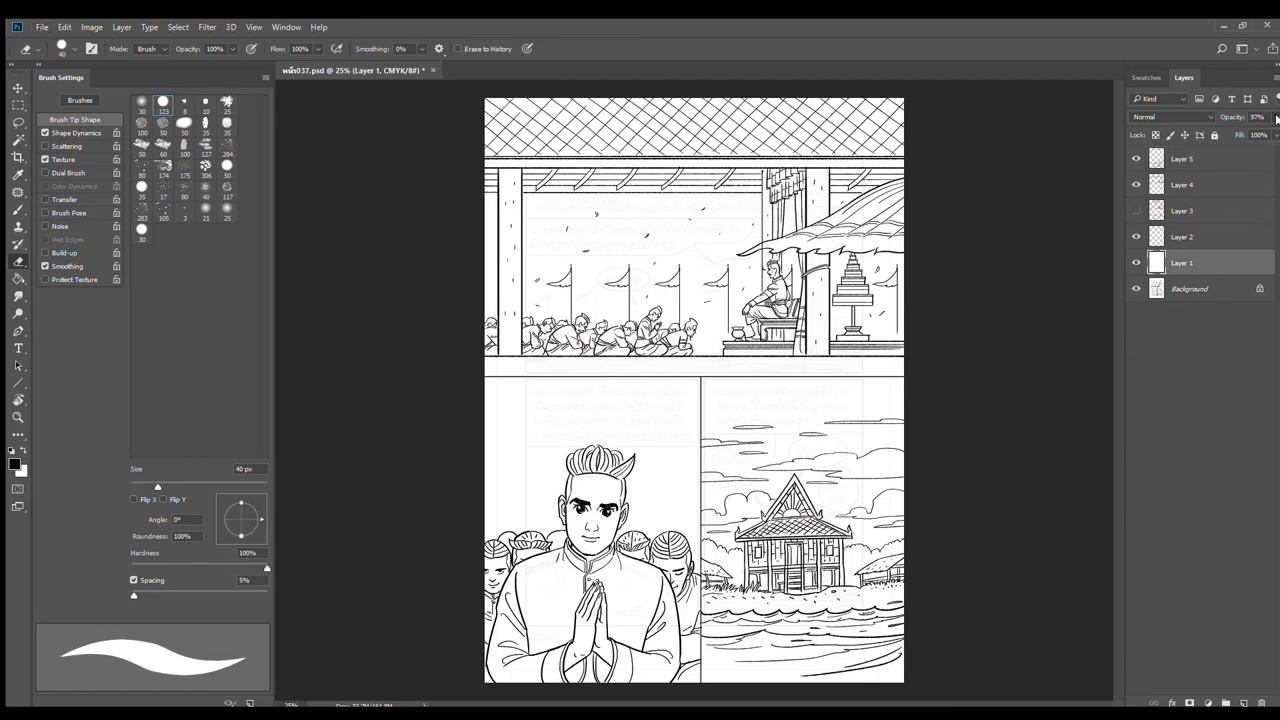
left_click_drag(1276, 132, 1278, 137)
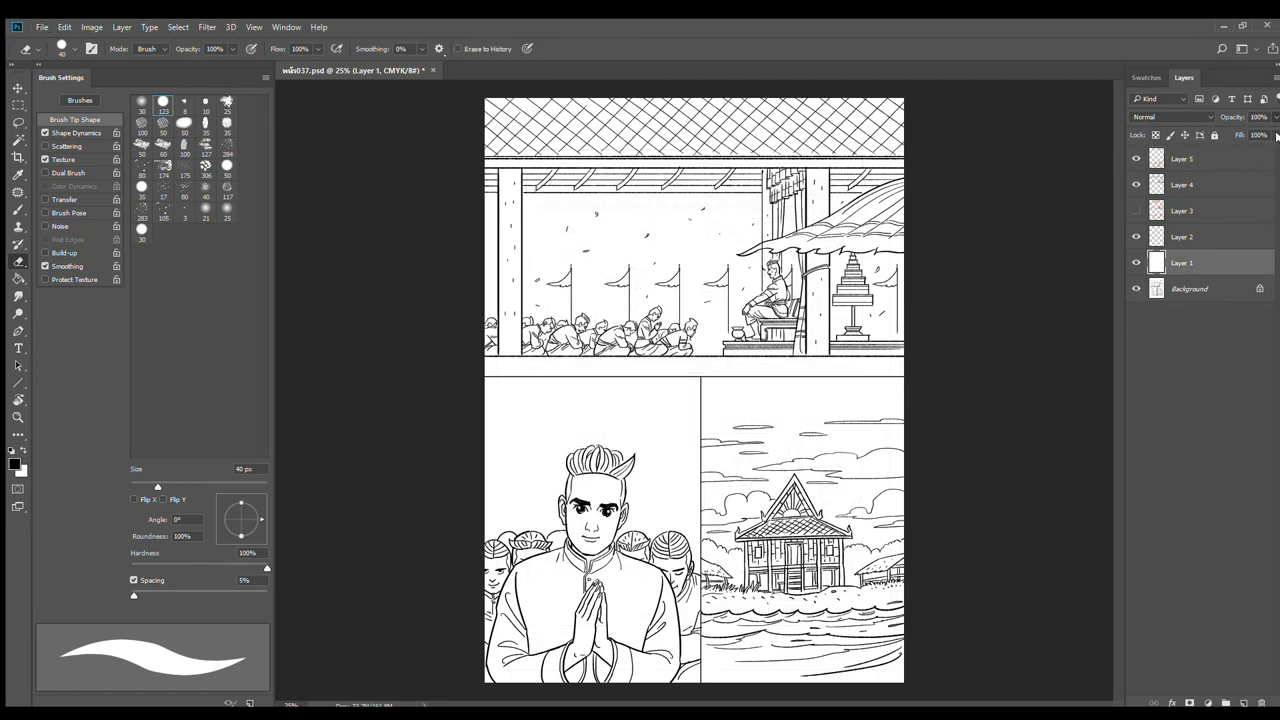